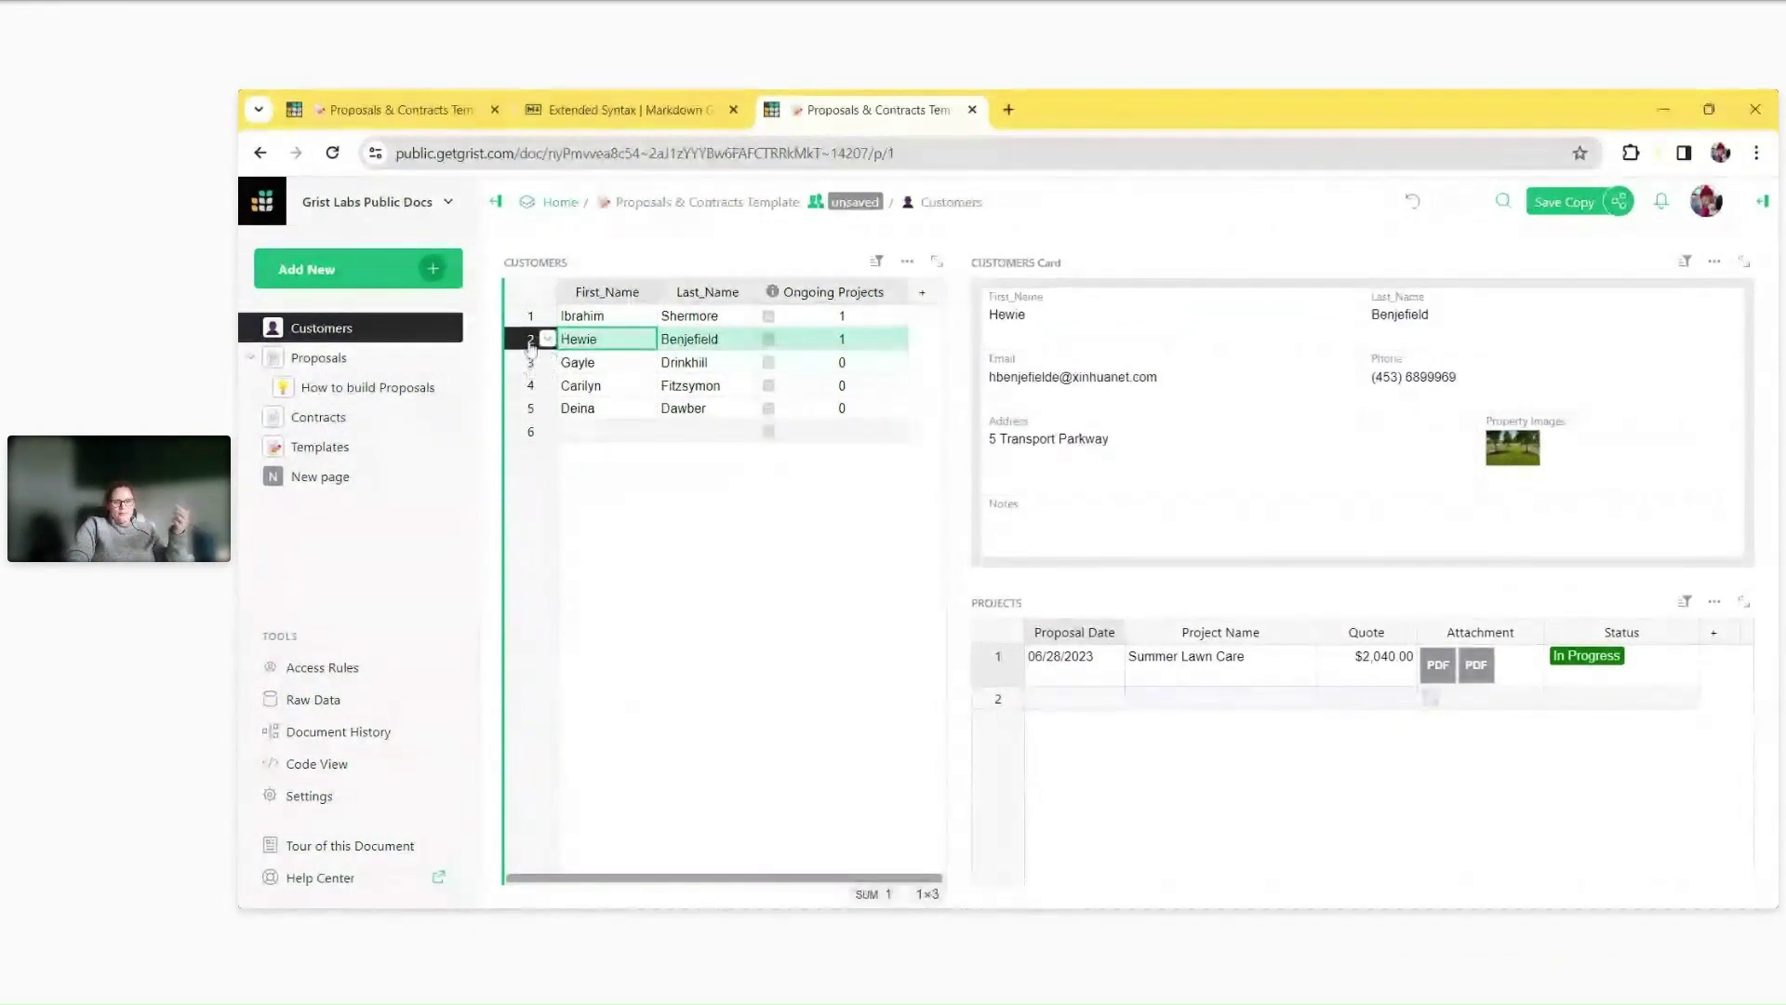
# View the record card of the second customer in the CUSTOMERS table, and close it.
pyautogui.click(530, 339)
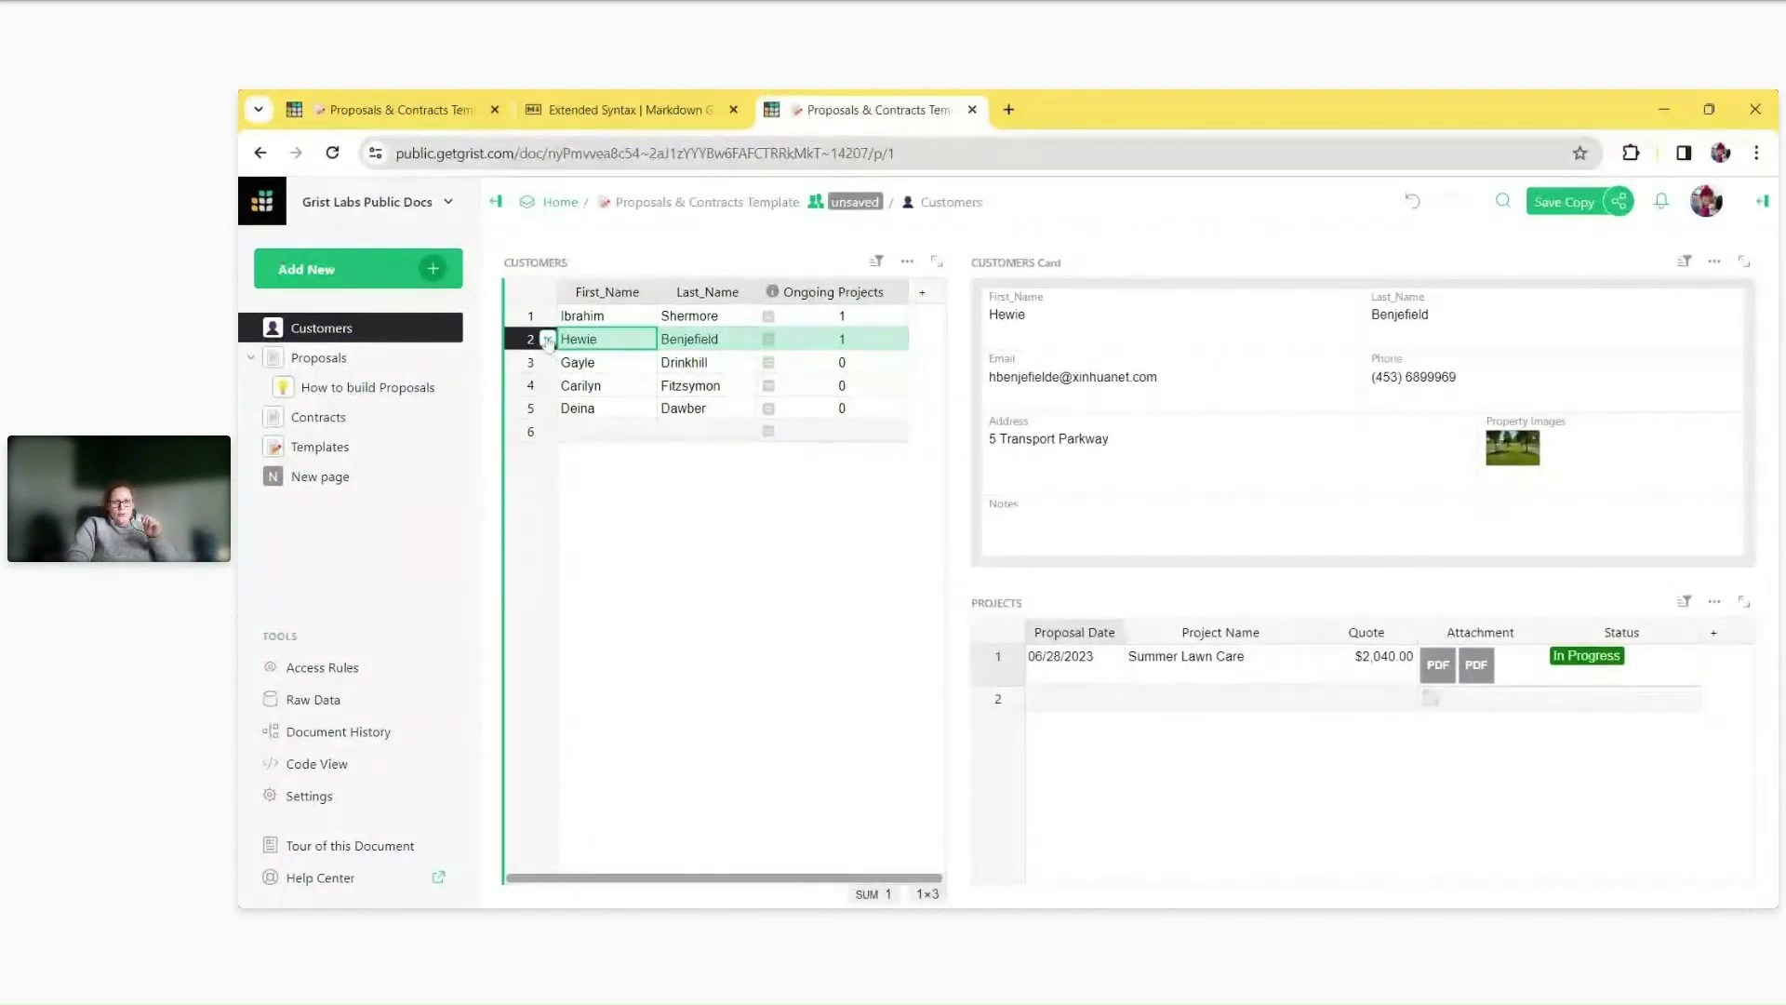
pyautogui.click(547, 339)
pyautogui.click(623, 375)
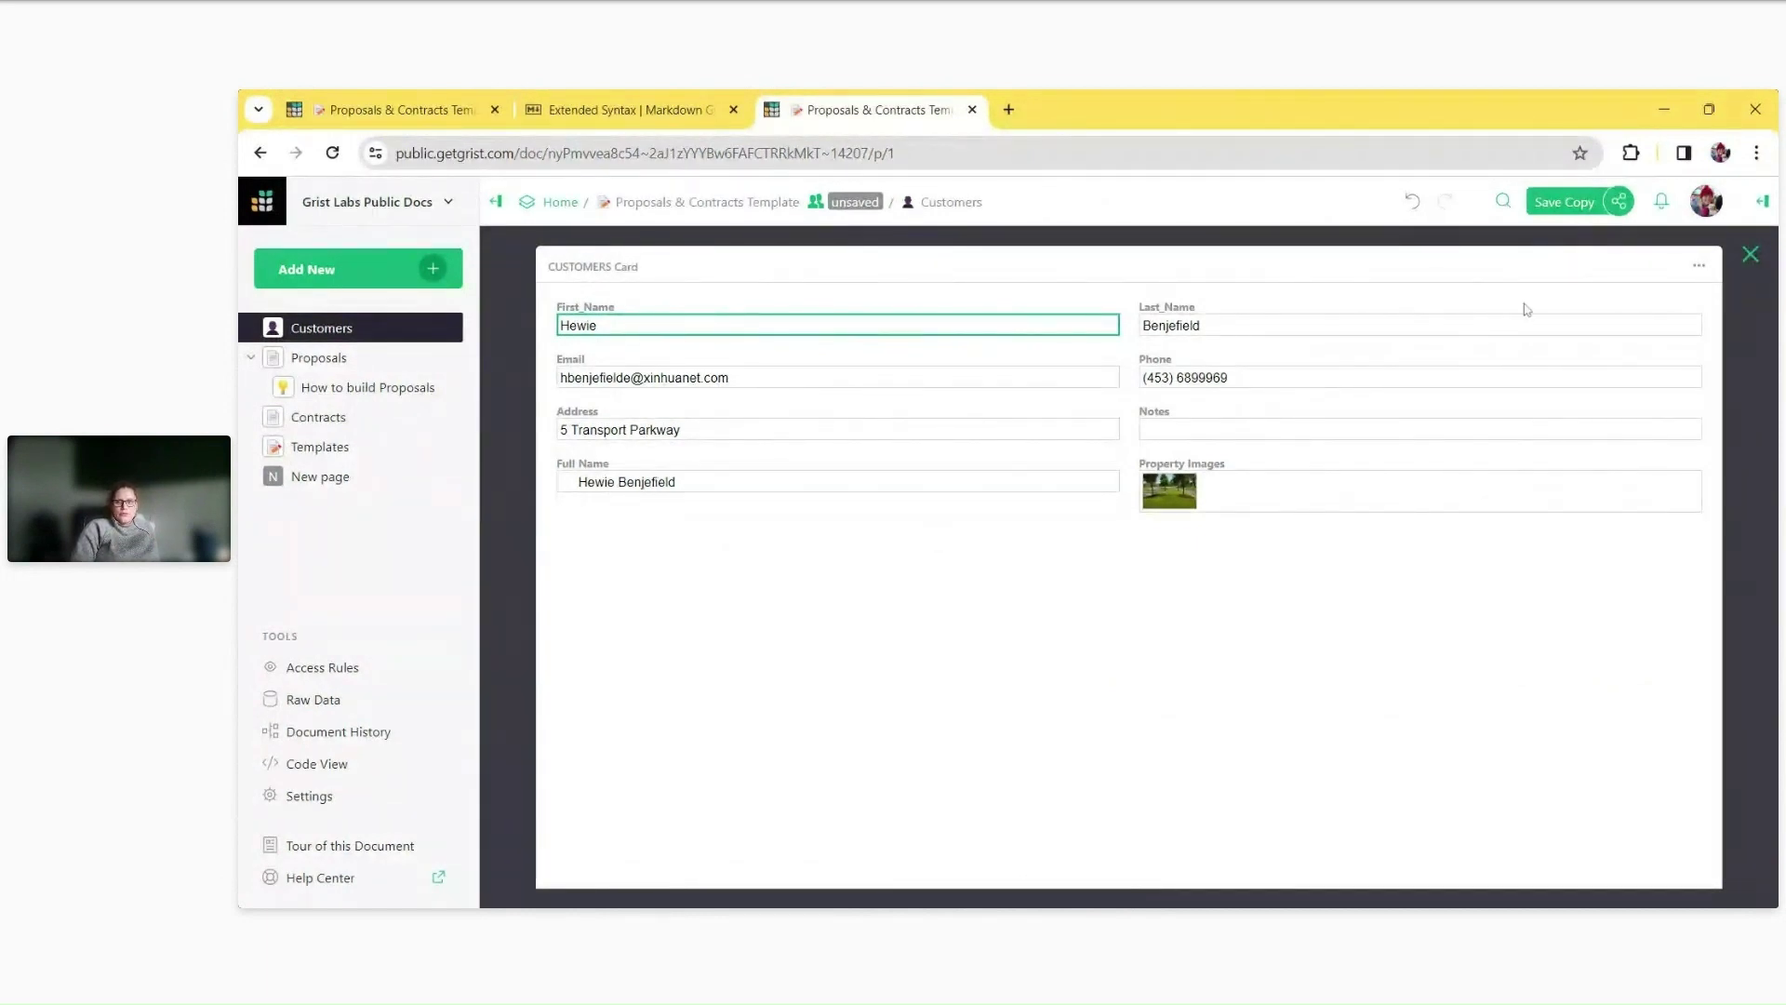
pyautogui.press('Escape')
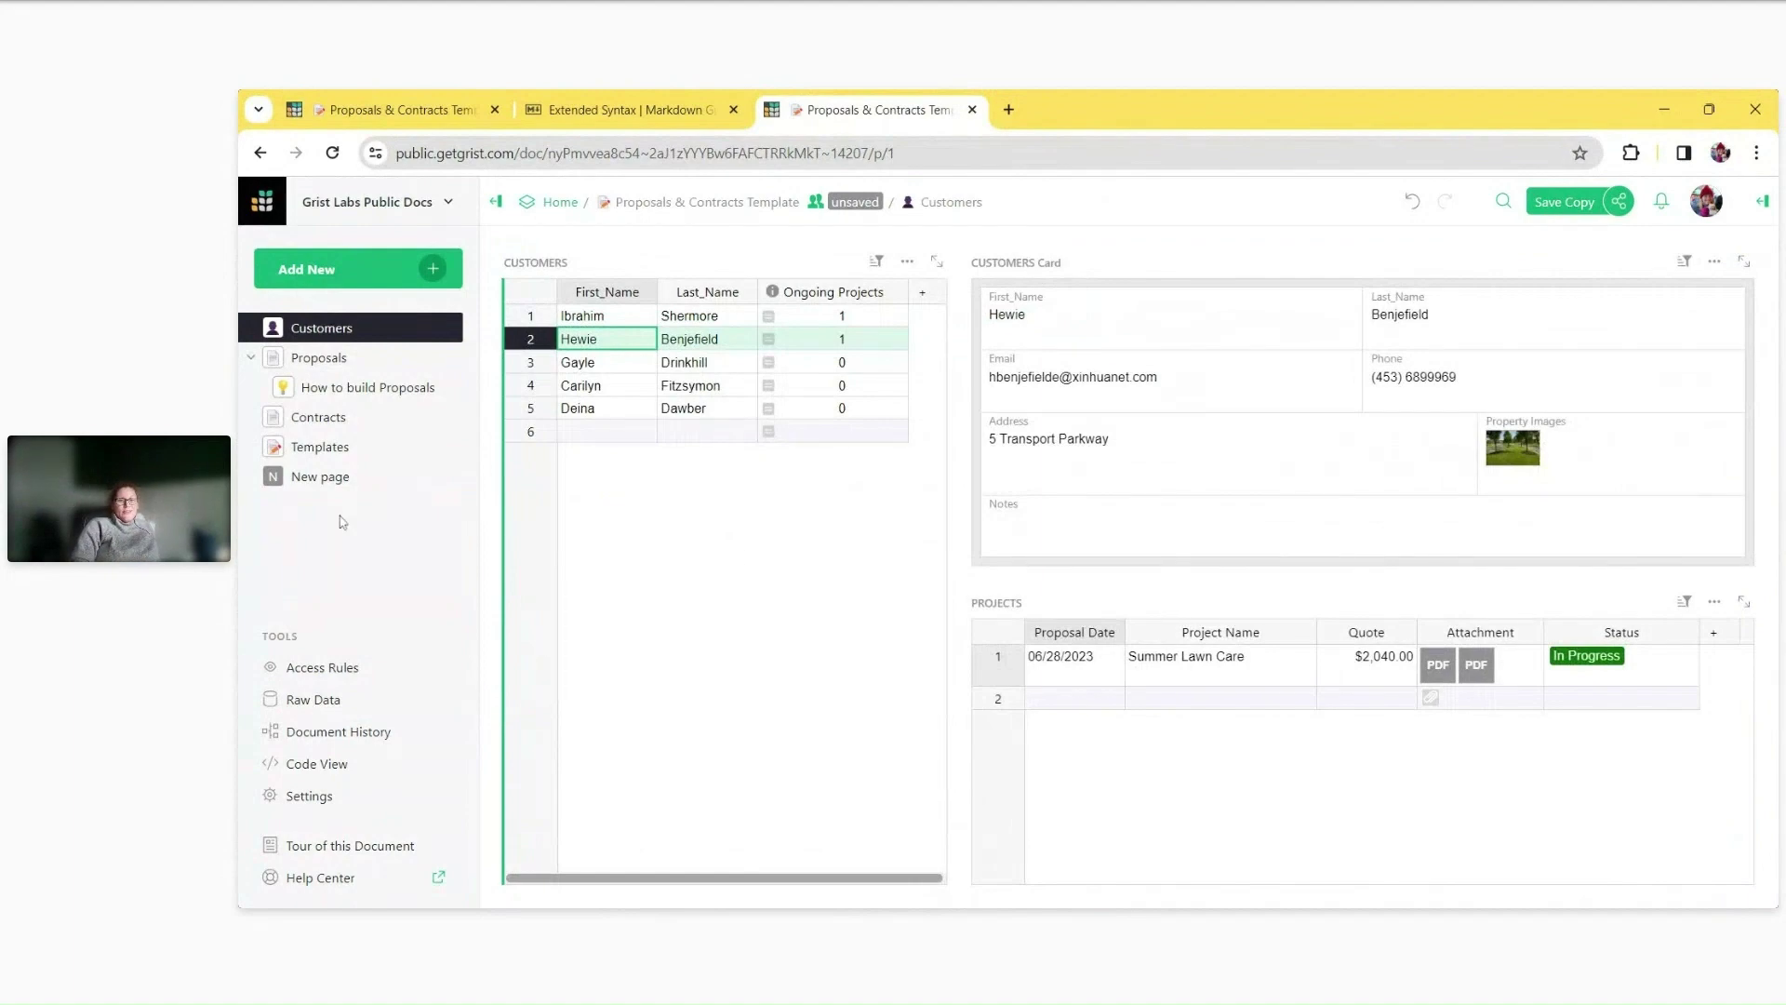
# On the new page, view the customer's record card from the reference in the first PROJECTS row, and close it.
pyautogui.click(312, 478)
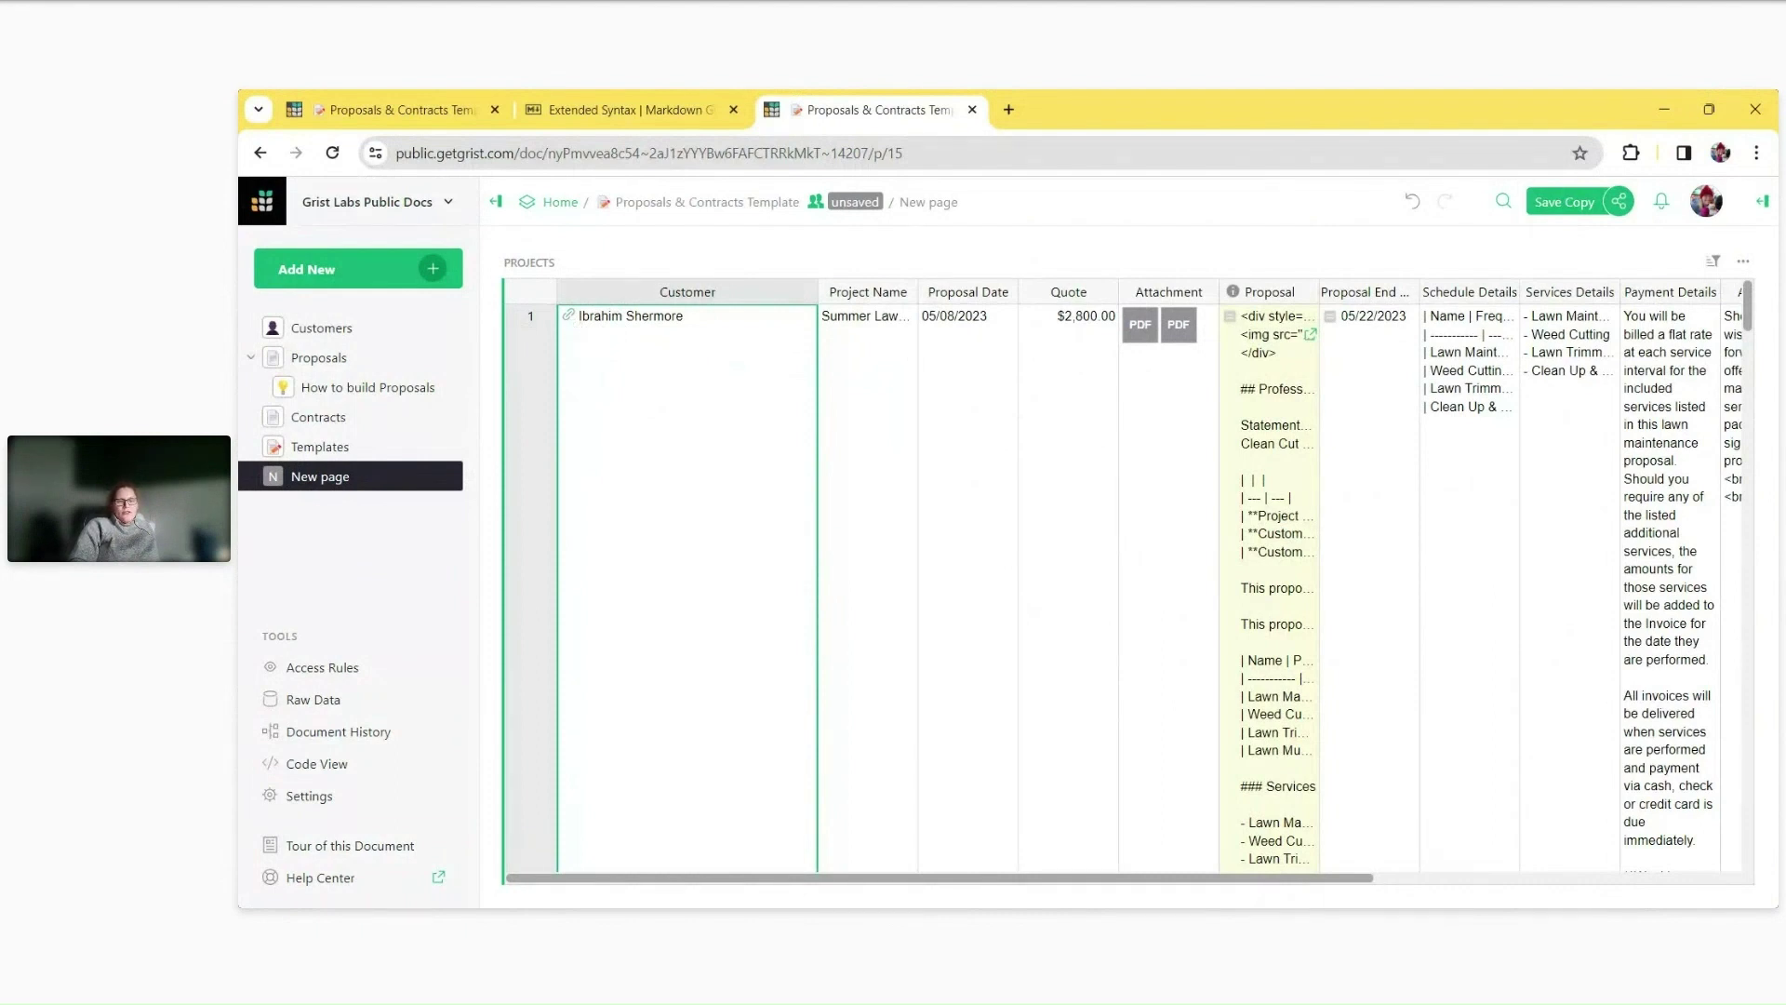
pyautogui.click(568, 316)
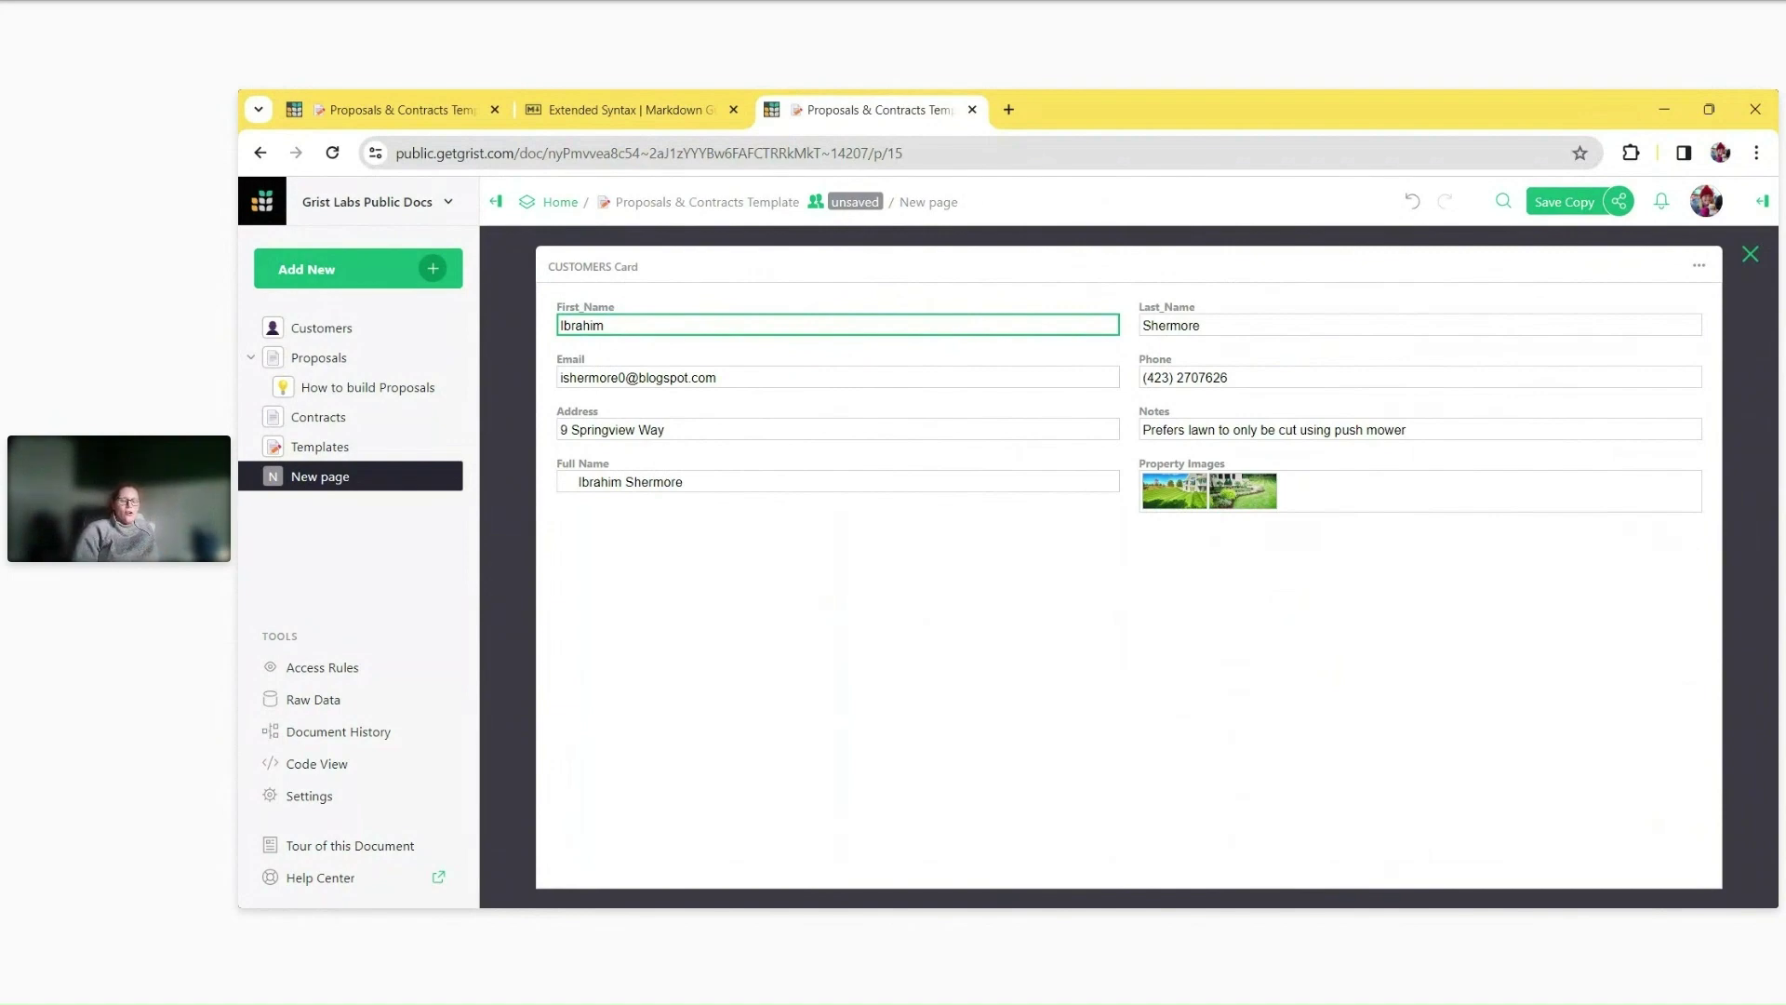
pyautogui.click(1750, 255)
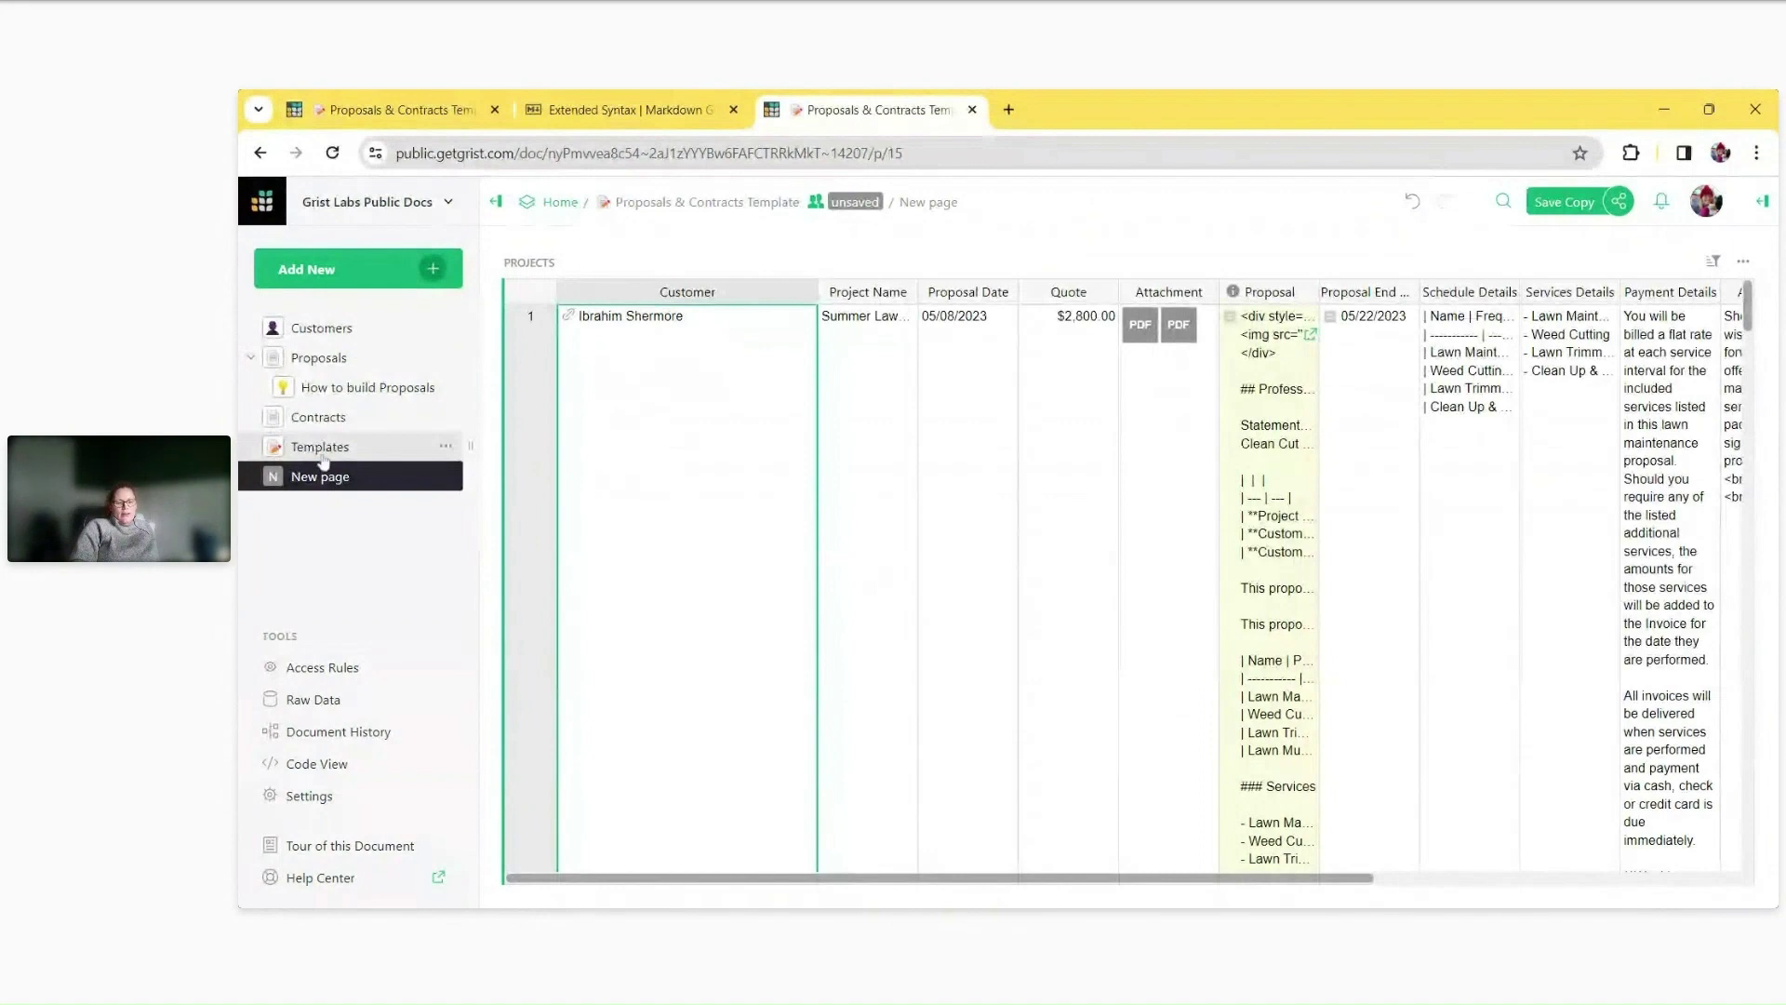
# Edit the CUSTOMERS record card layout in the raw data: move Notes to a full-width bottom row, remove Full Name, and save.
pyautogui.click(362, 697)
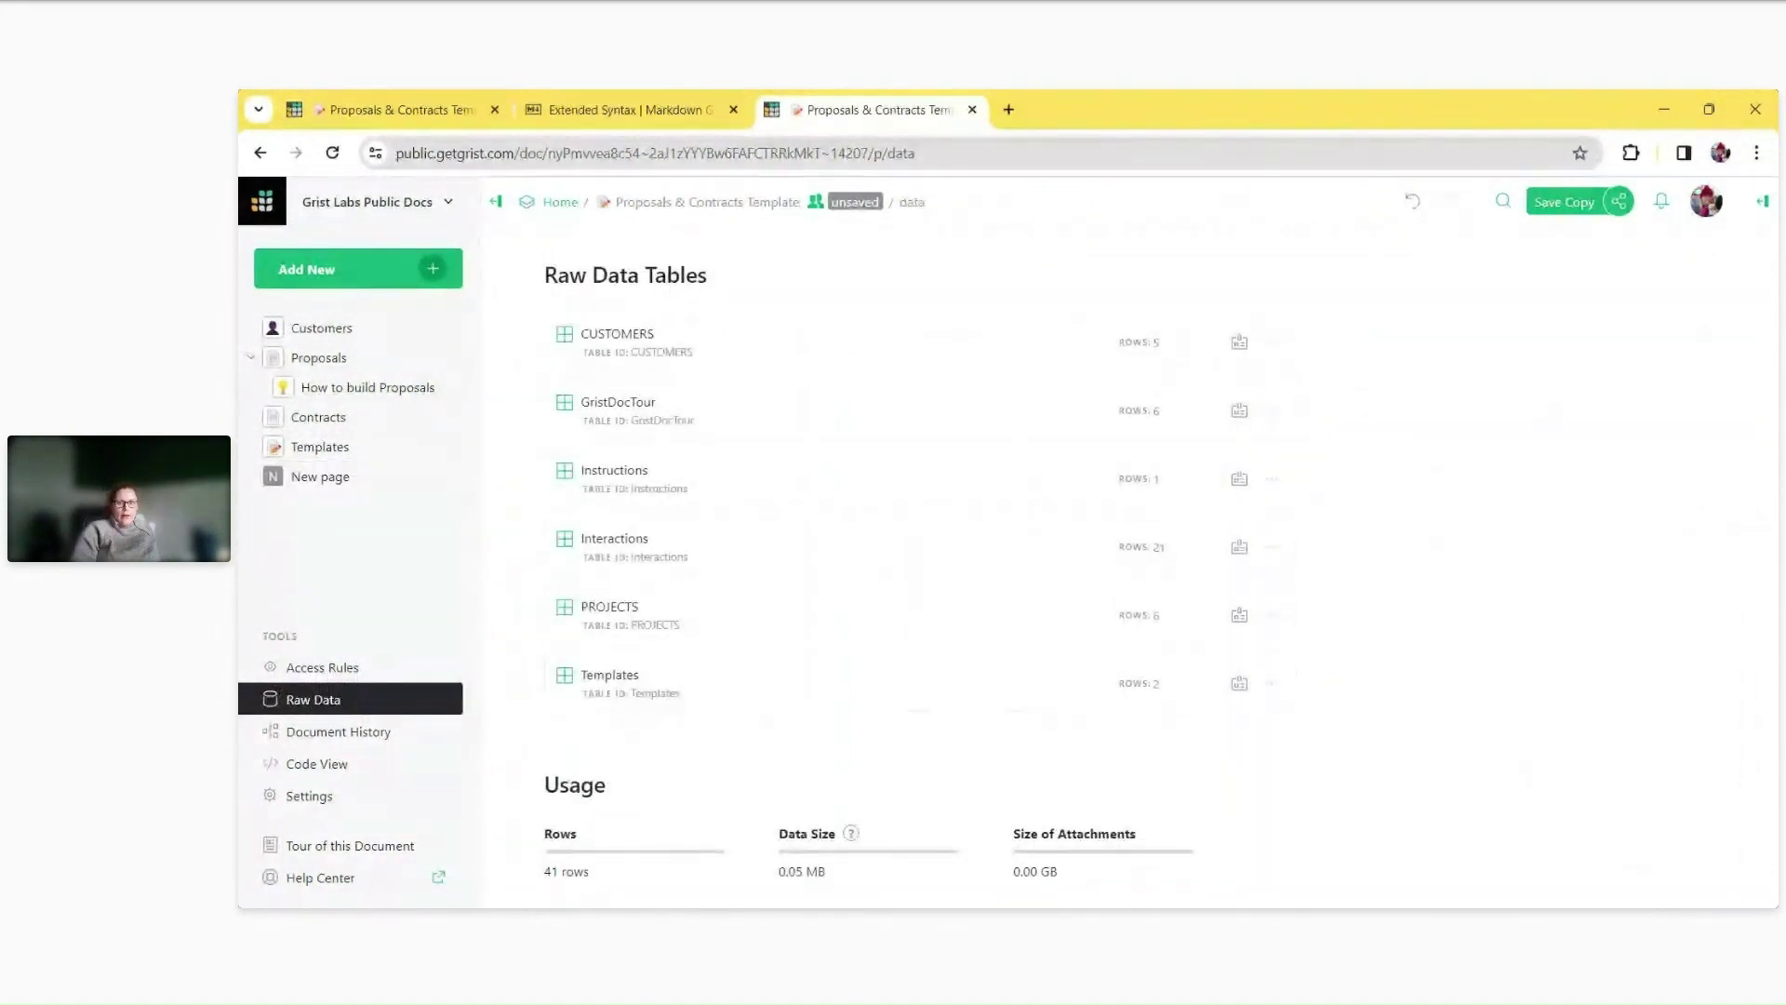
pyautogui.click(1239, 344)
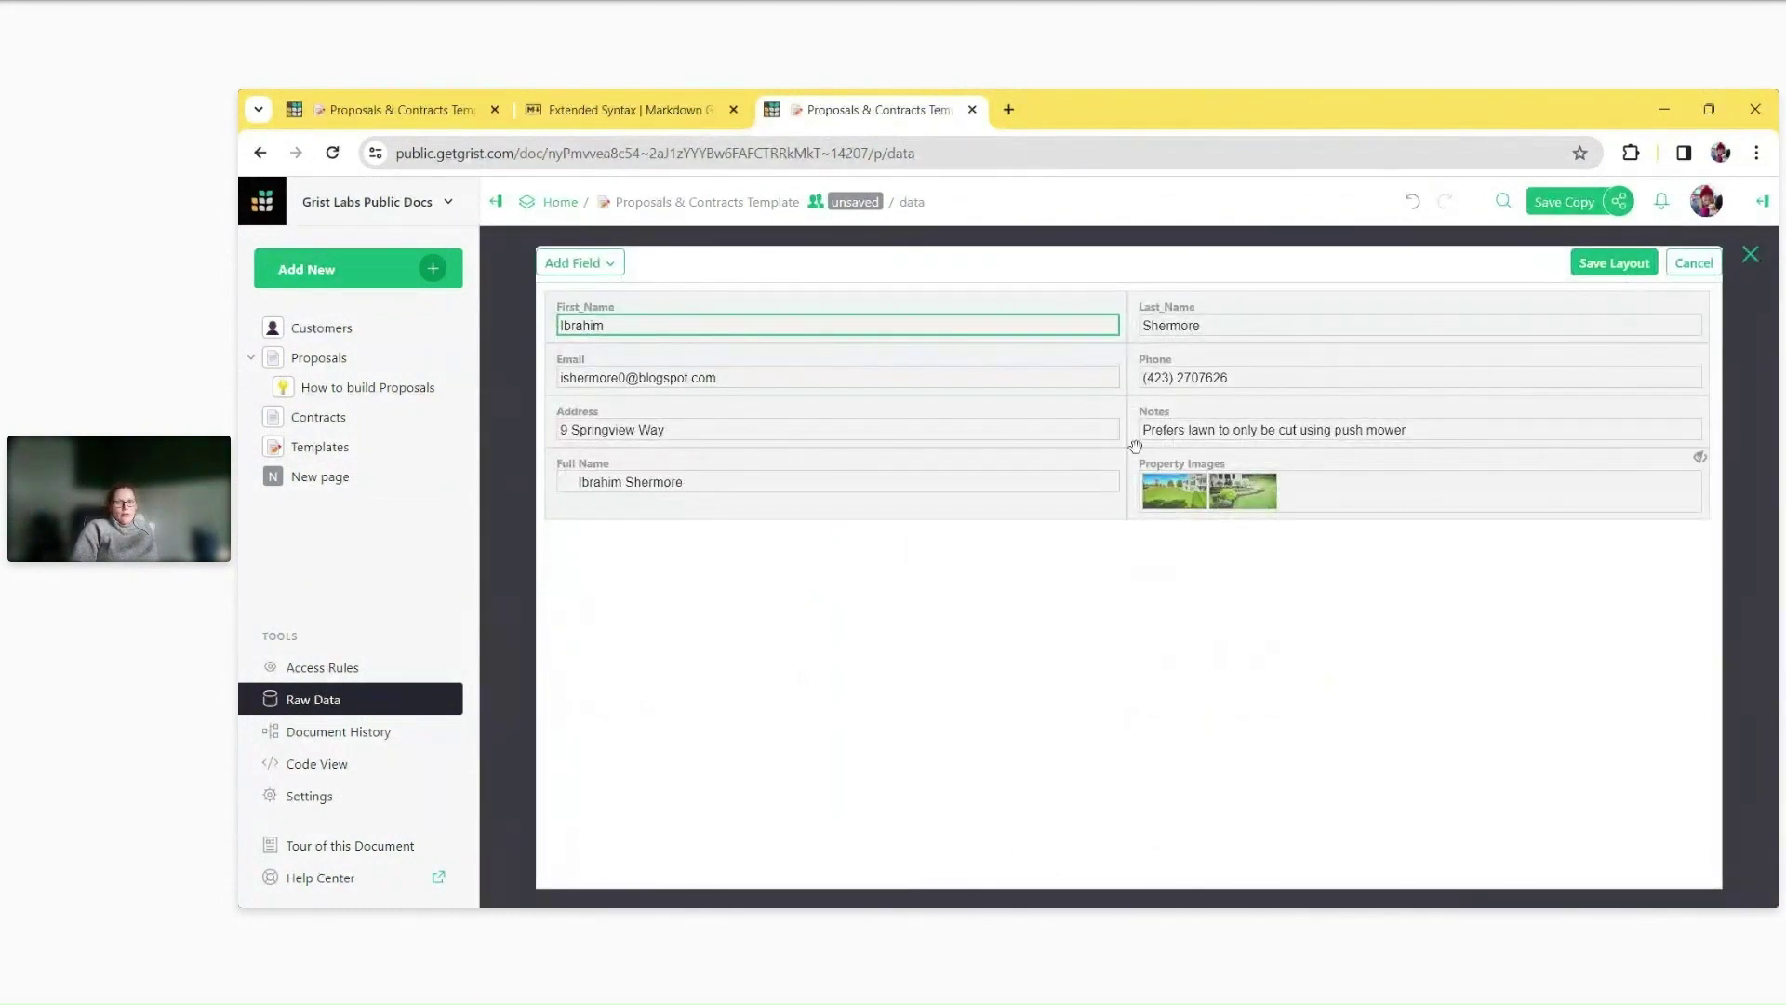
pyautogui.moveTo(1281, 427); pyautogui.dragTo(1058, 521)
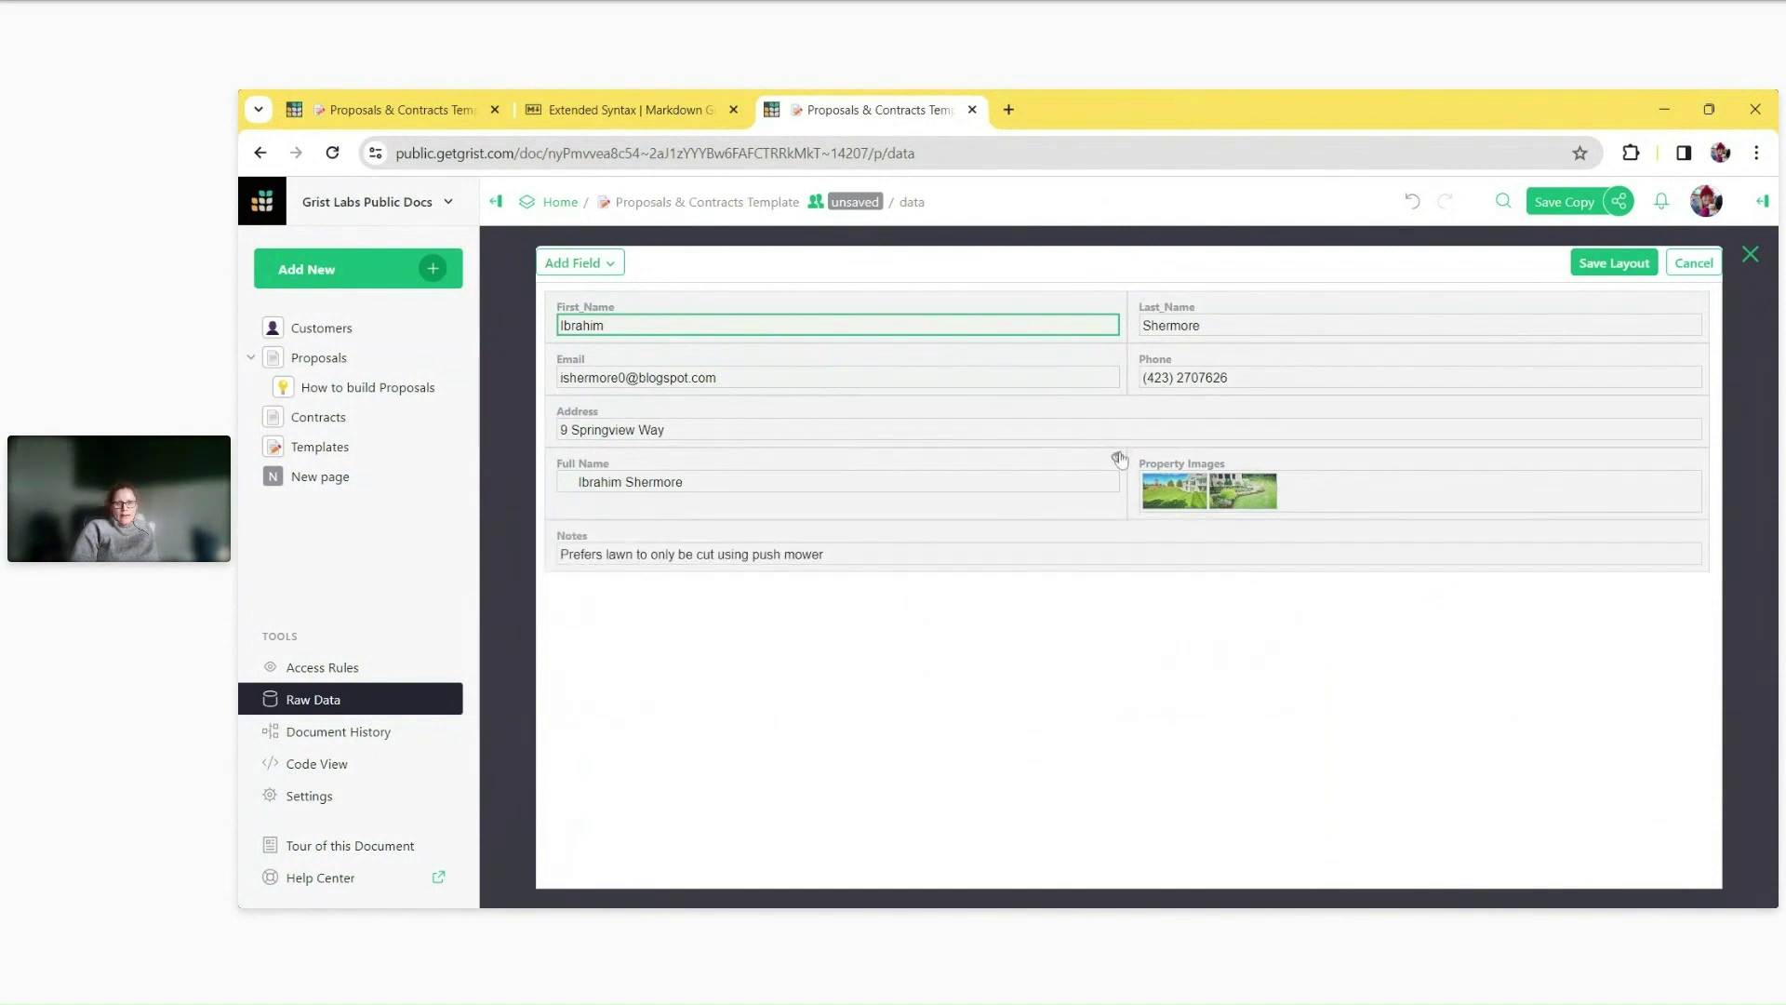
pyautogui.click(1118, 457)
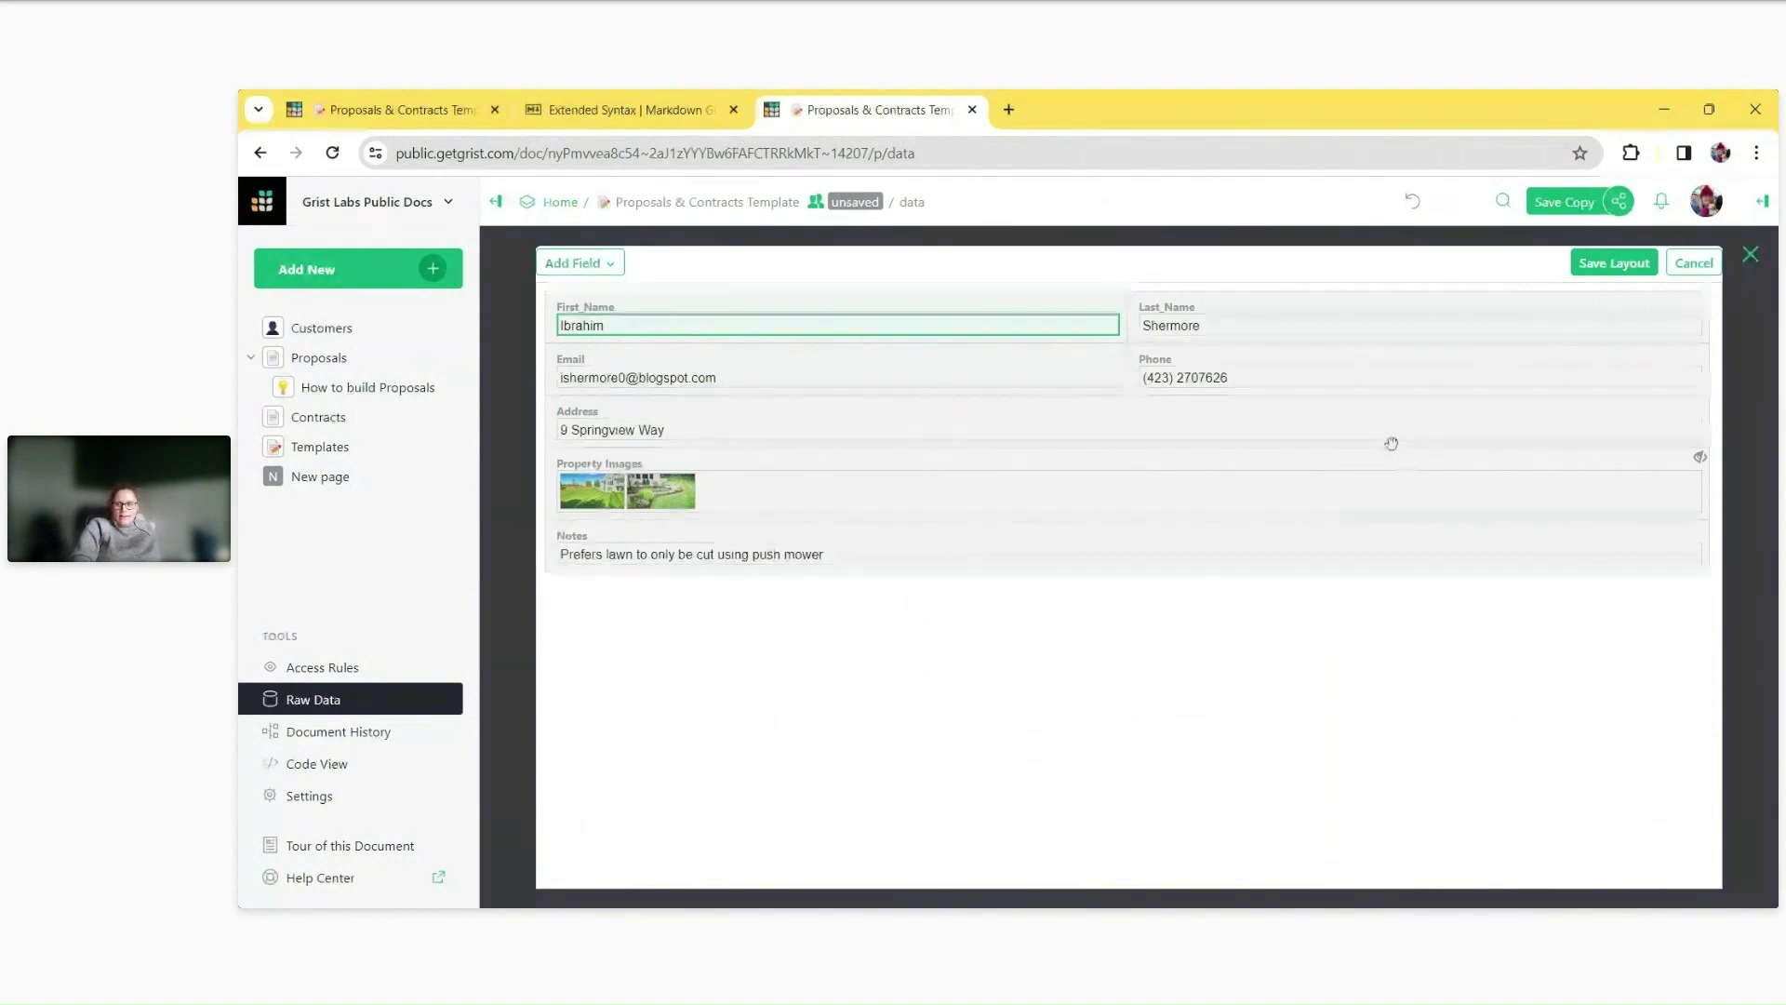
pyautogui.click(1594, 265)
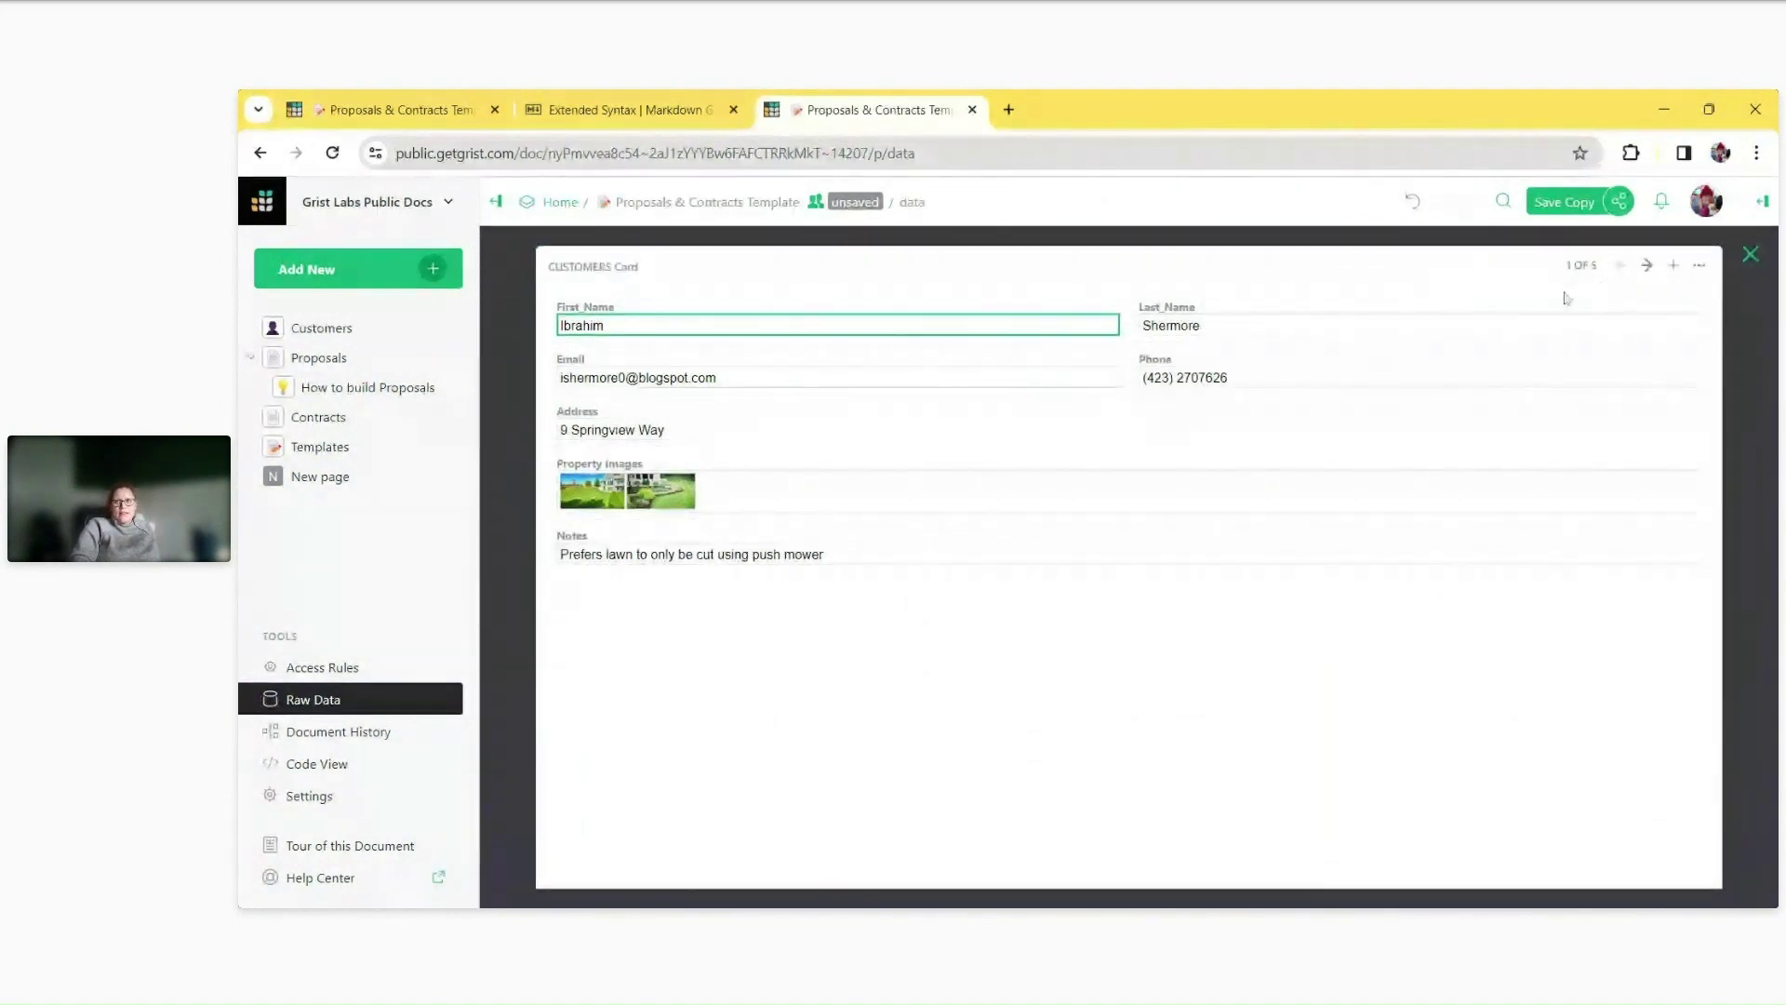
pyautogui.click(1749, 254)
# Check the revised record card layout for the second customer on the Customers page, and close the card.
pyautogui.click(342, 480)
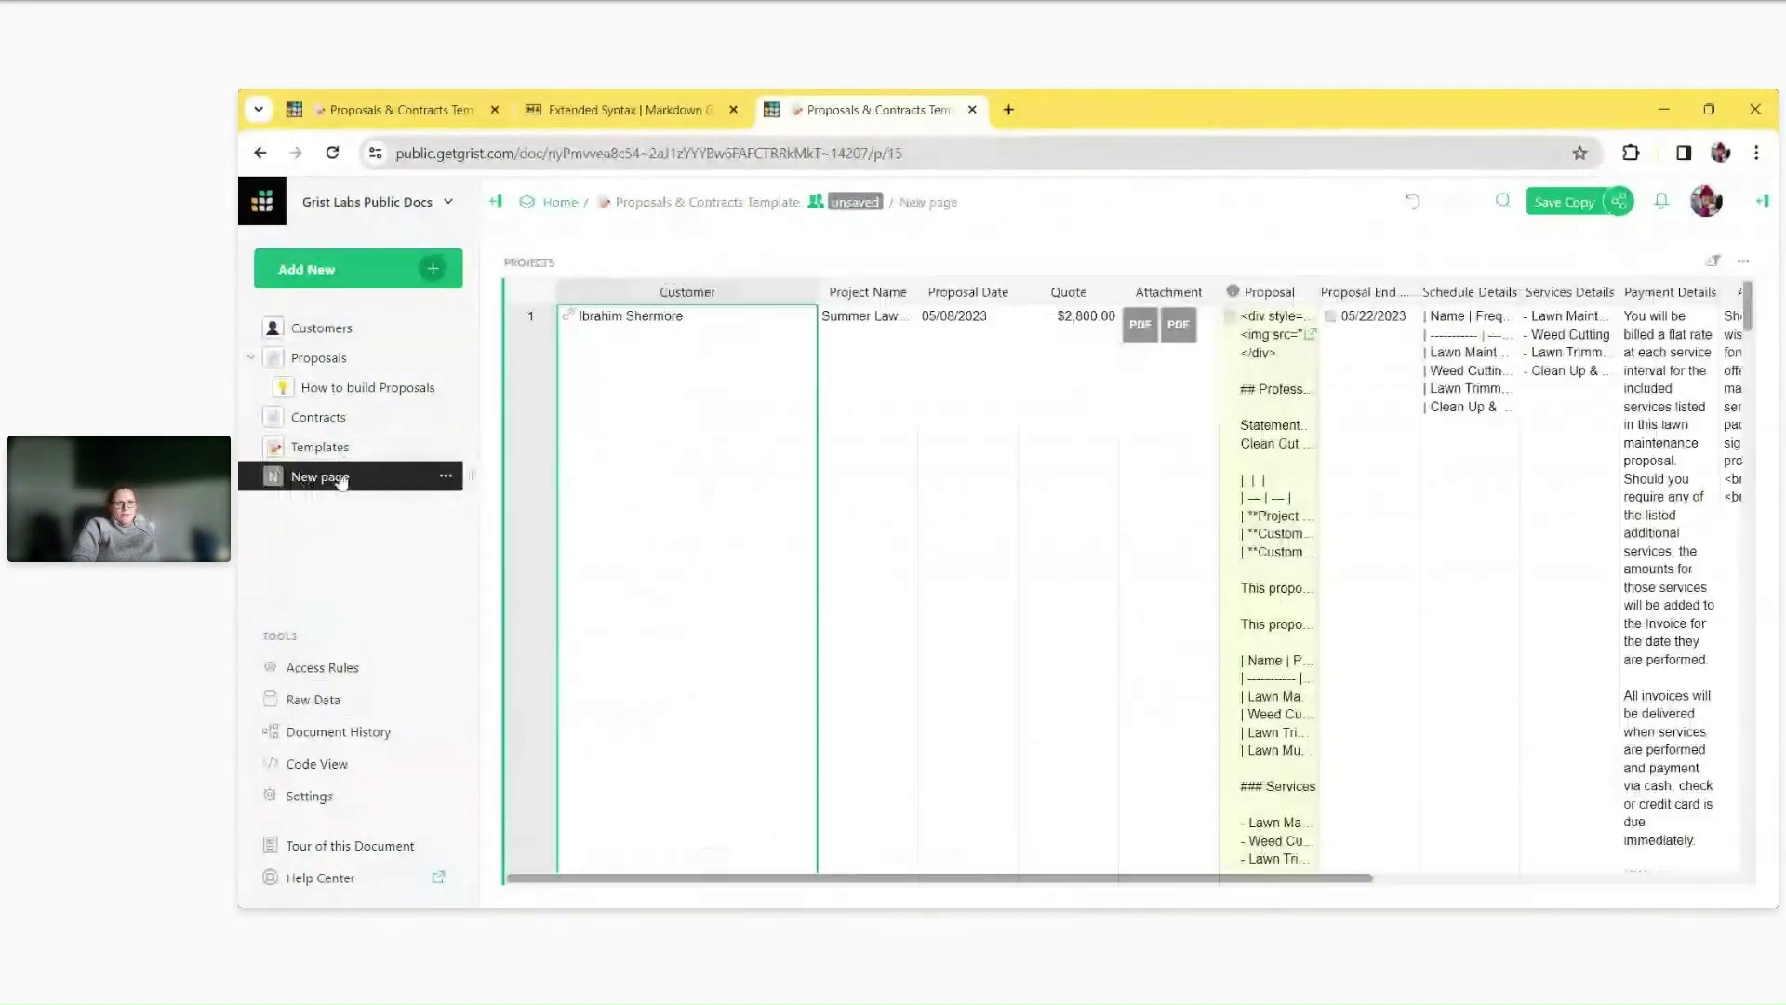
pyautogui.click(312, 328)
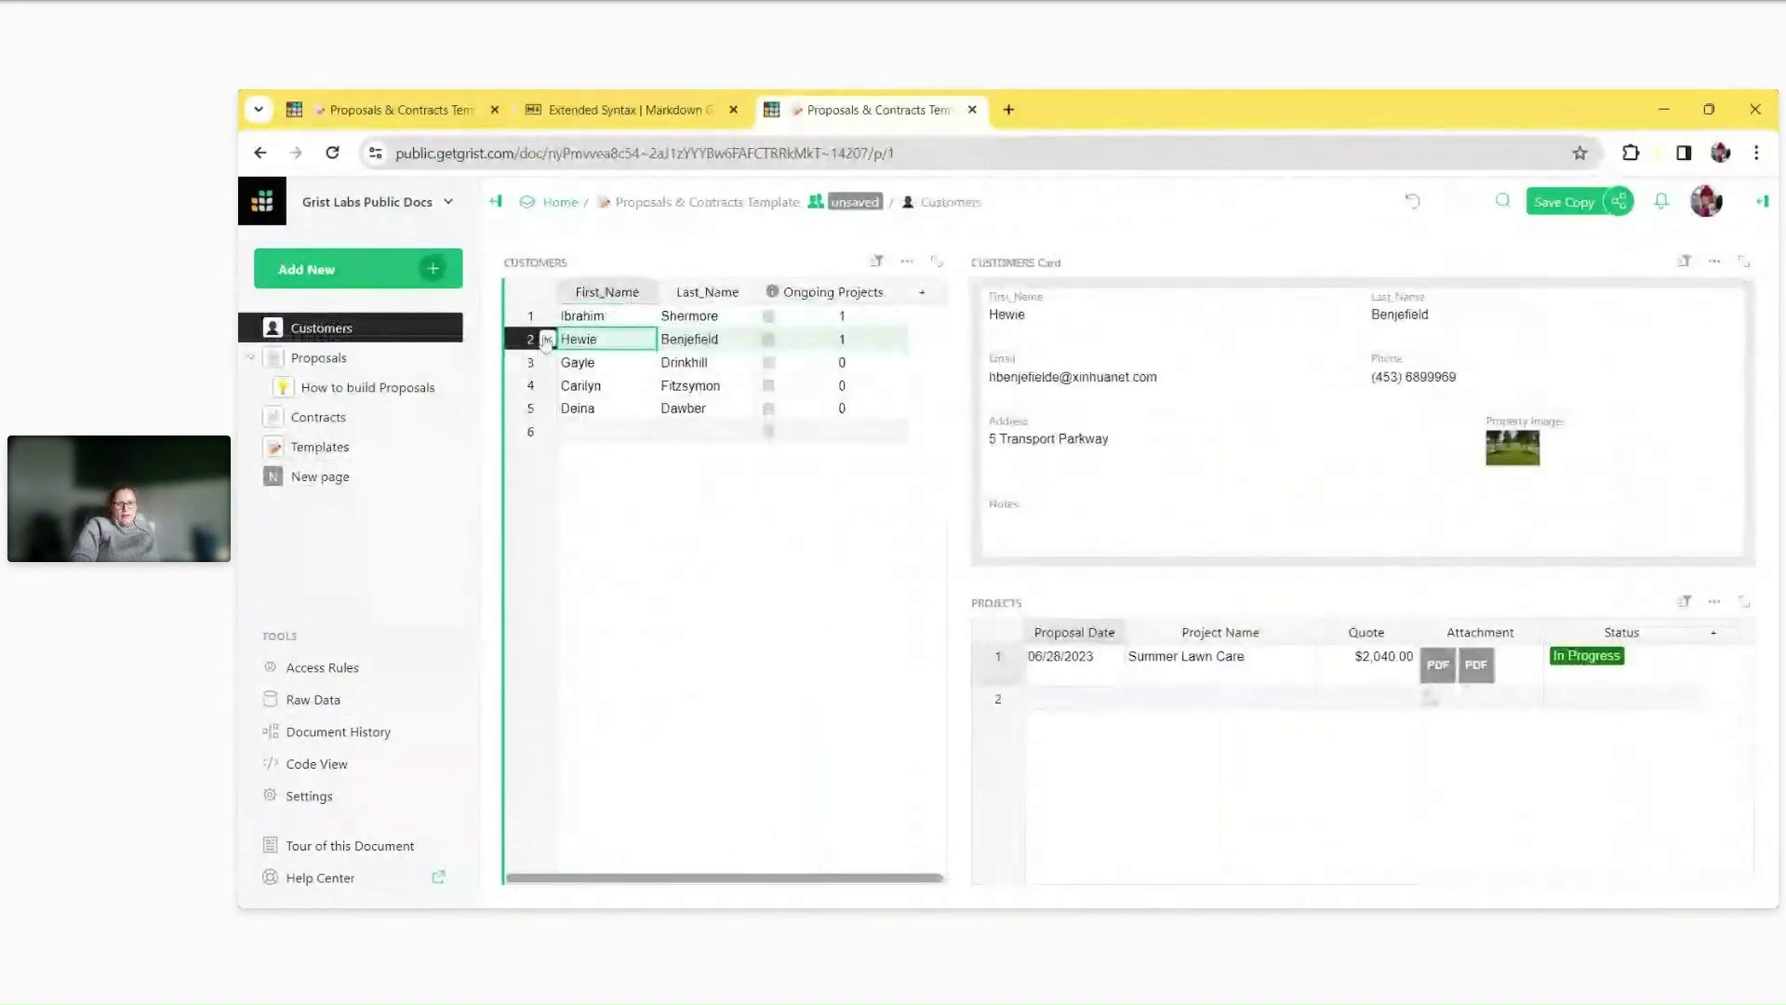
pyautogui.rightClick(546, 339)
pyautogui.click(734, 368)
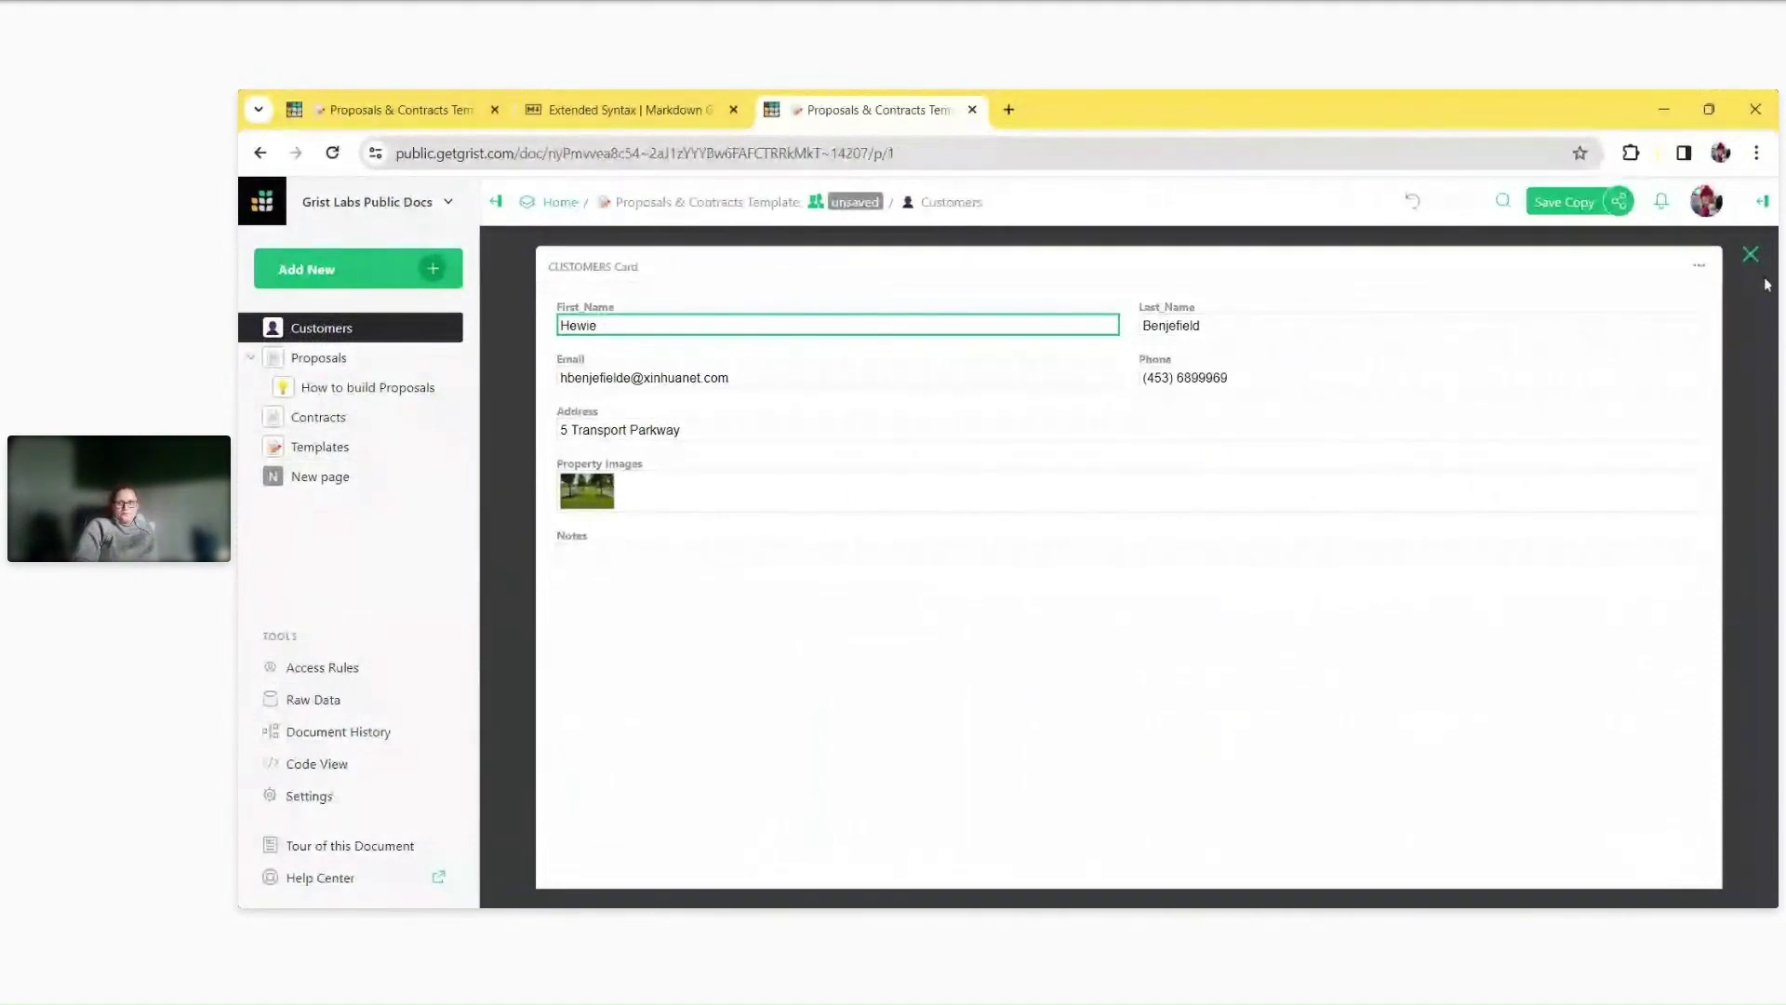
pyautogui.click(1749, 254)
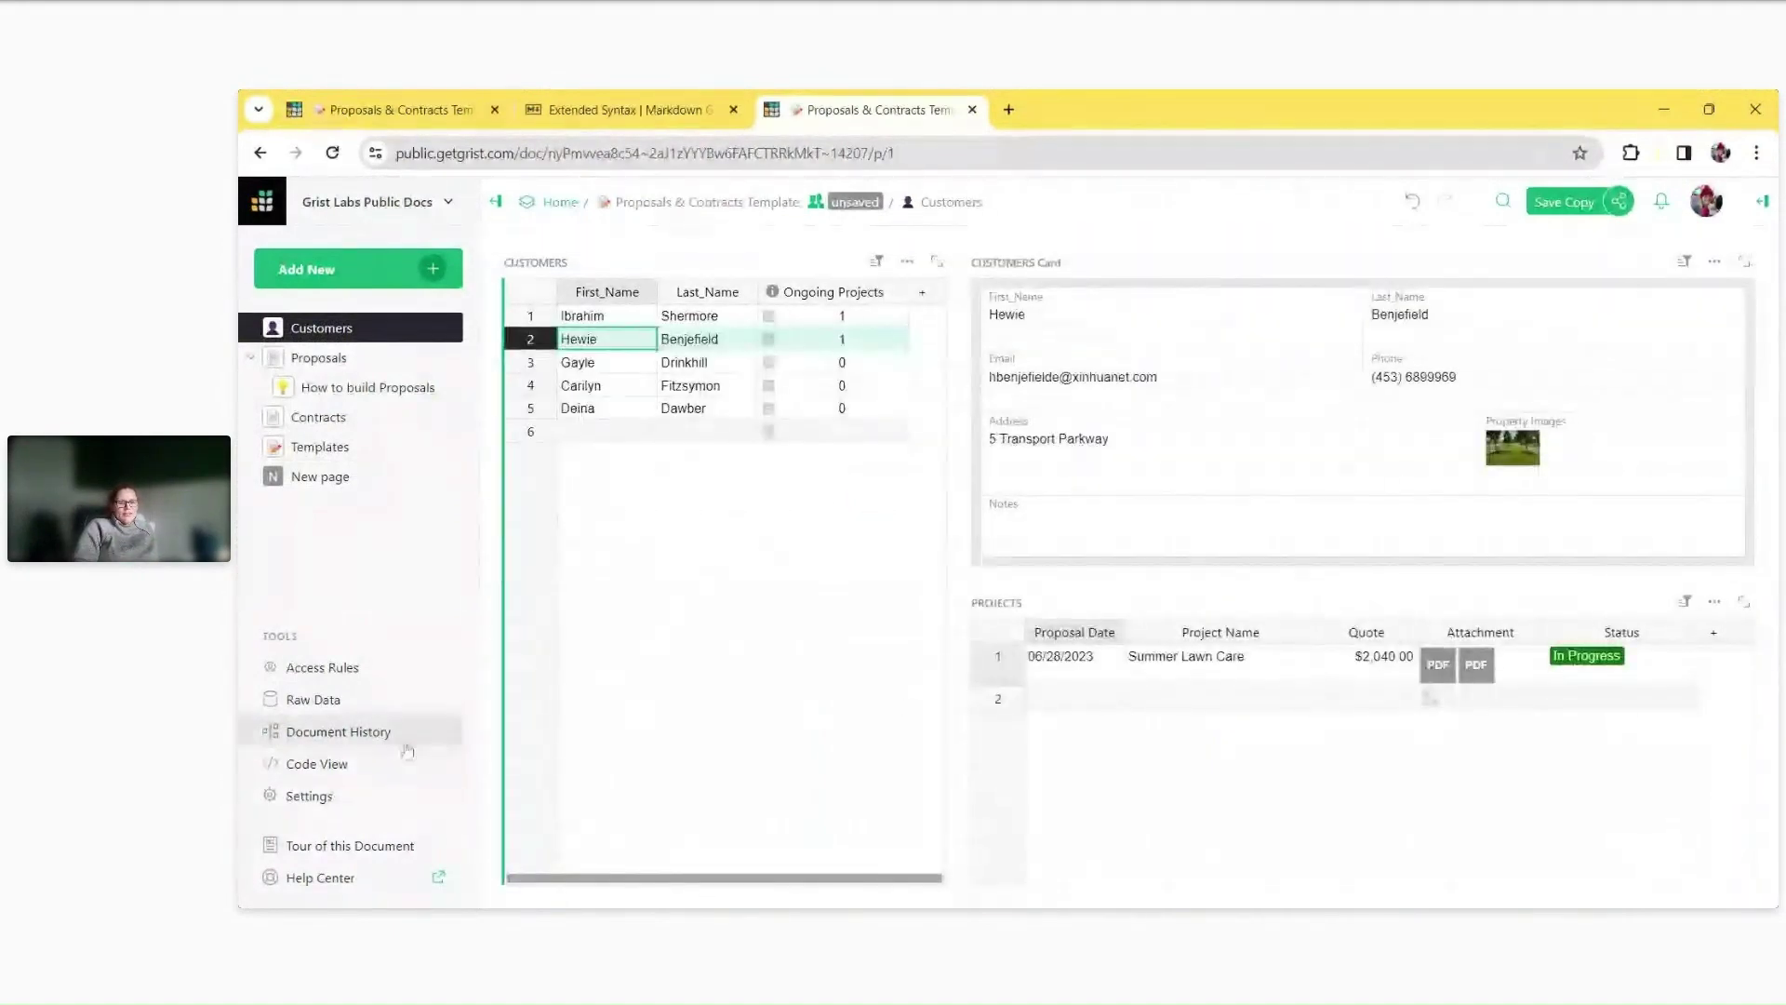
# Examine the raw data options of the CUSTOMERS table, including the one for disabling its record card.
pyautogui.click(363, 705)
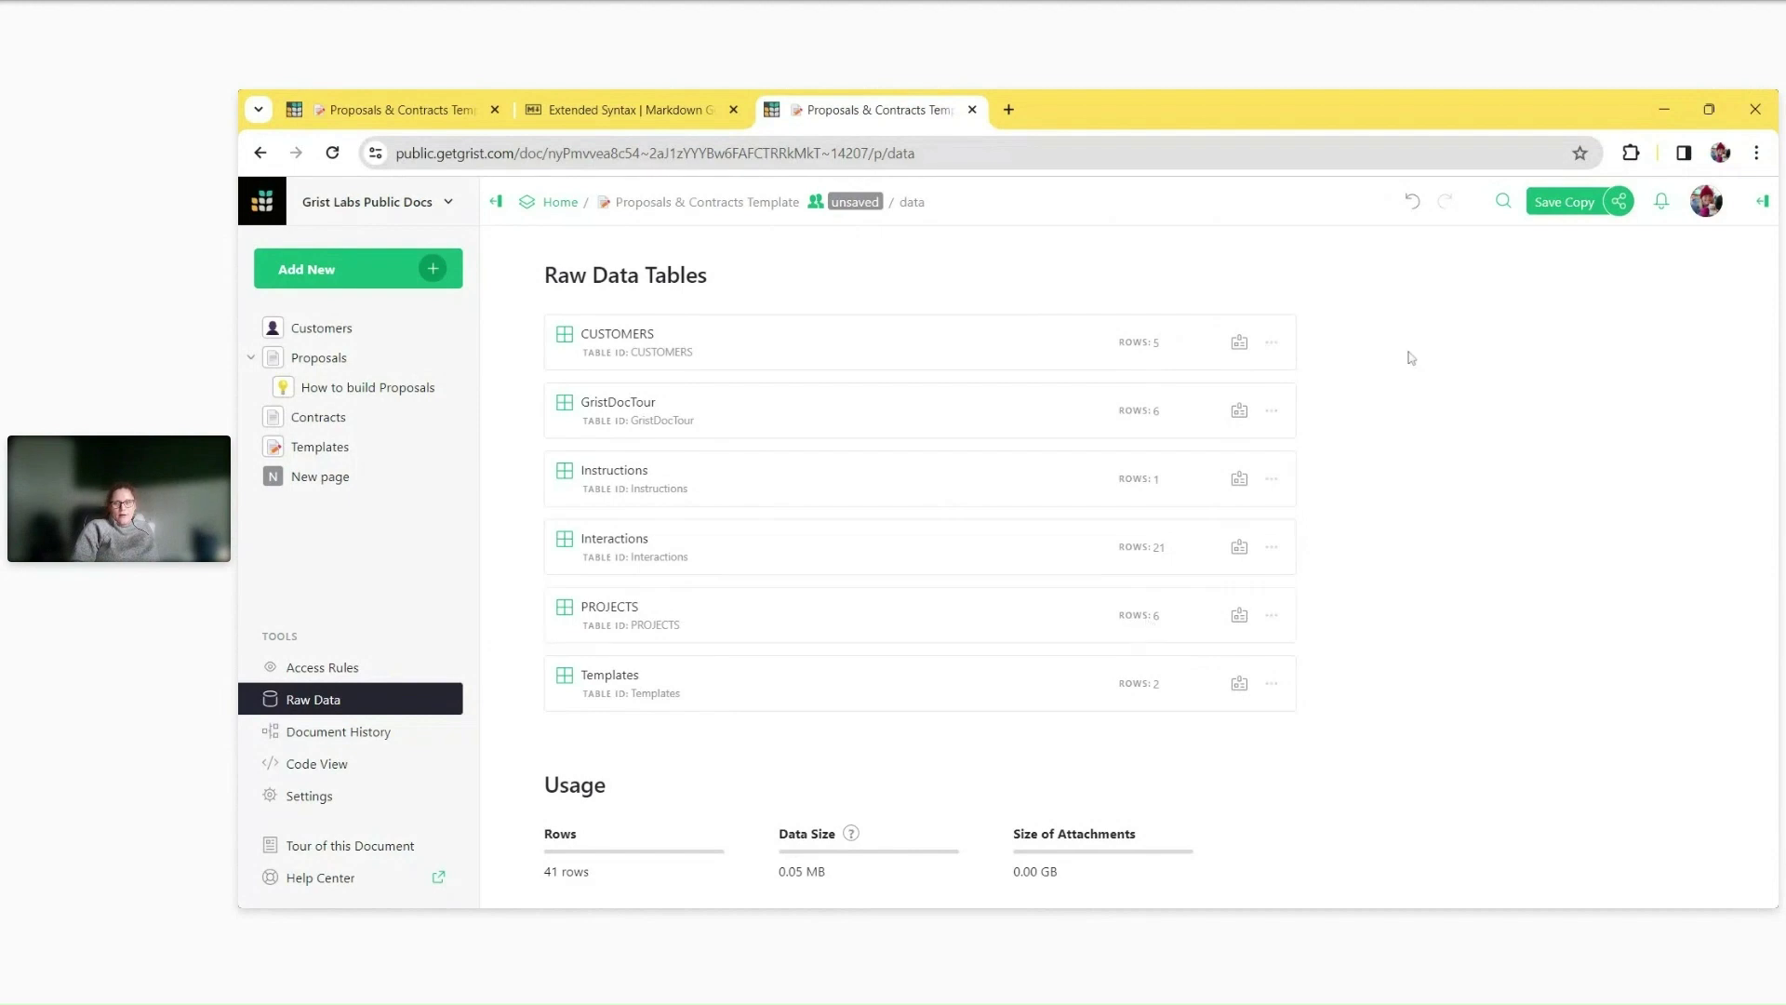
pyautogui.click(1273, 344)
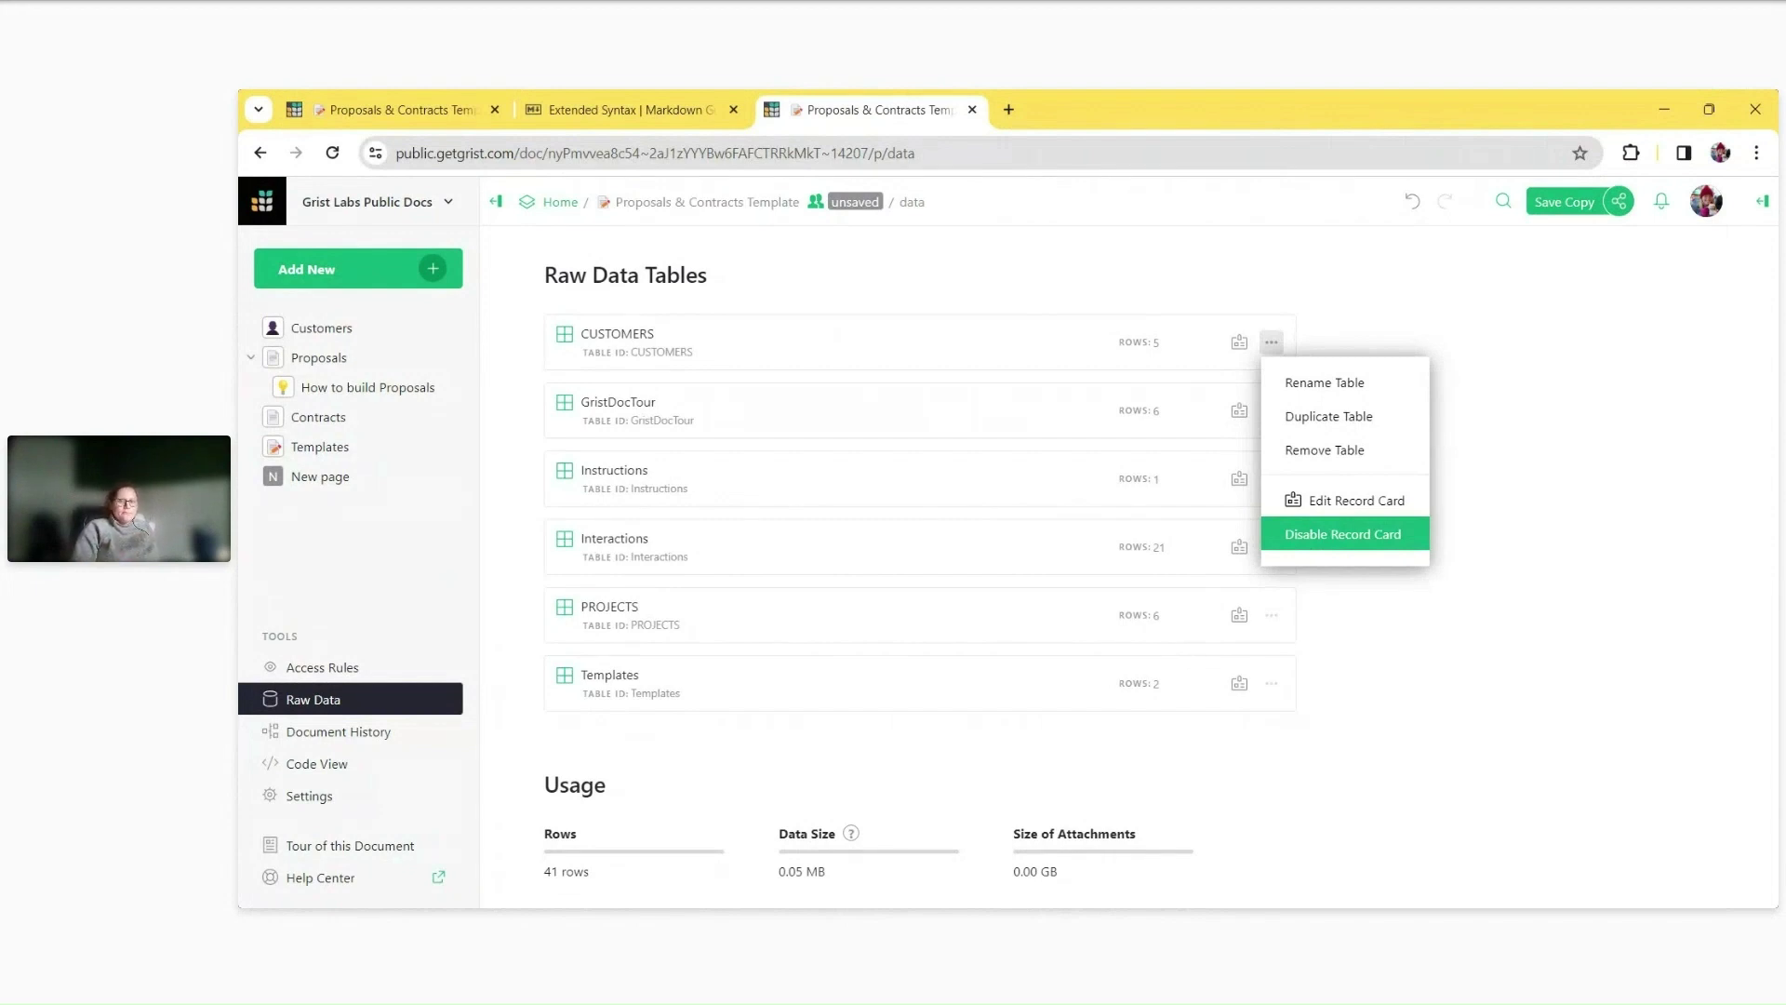
pyautogui.click(1475, 510)
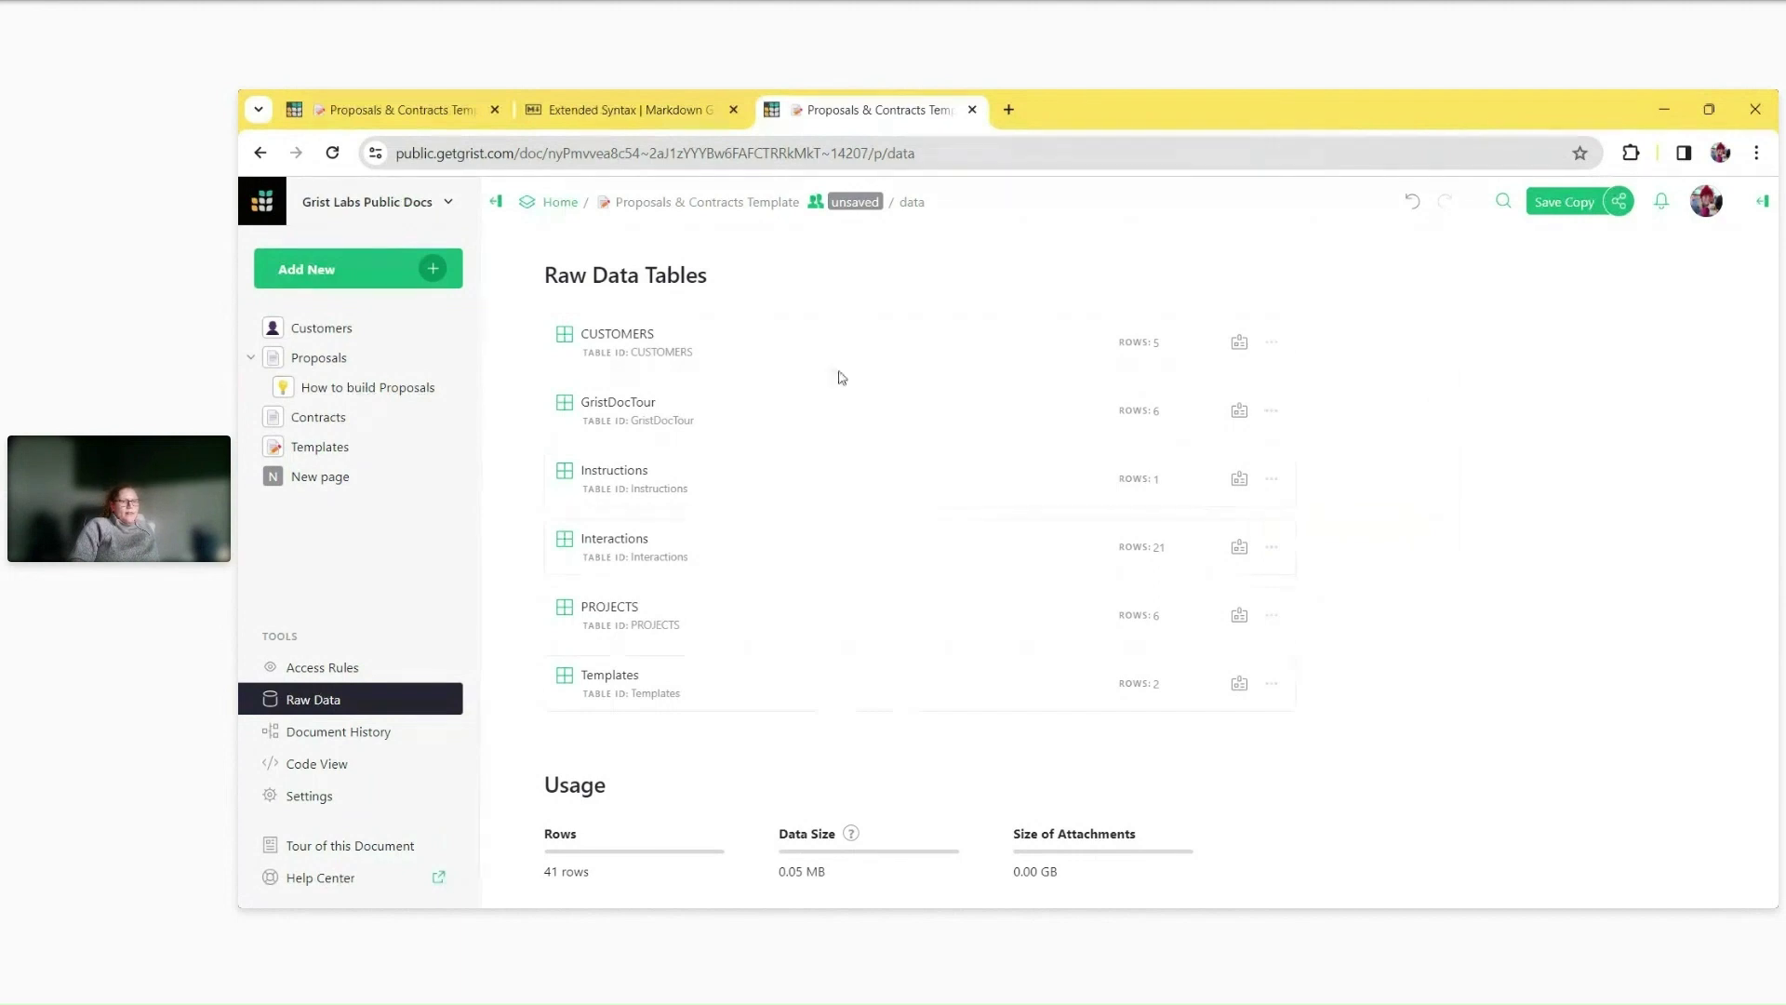
# Examine the options for adding a column to the CUSTOMERS table, including column types, hidden columns, lookups and the timestamp shortcut.
pyautogui.click(454, 331)
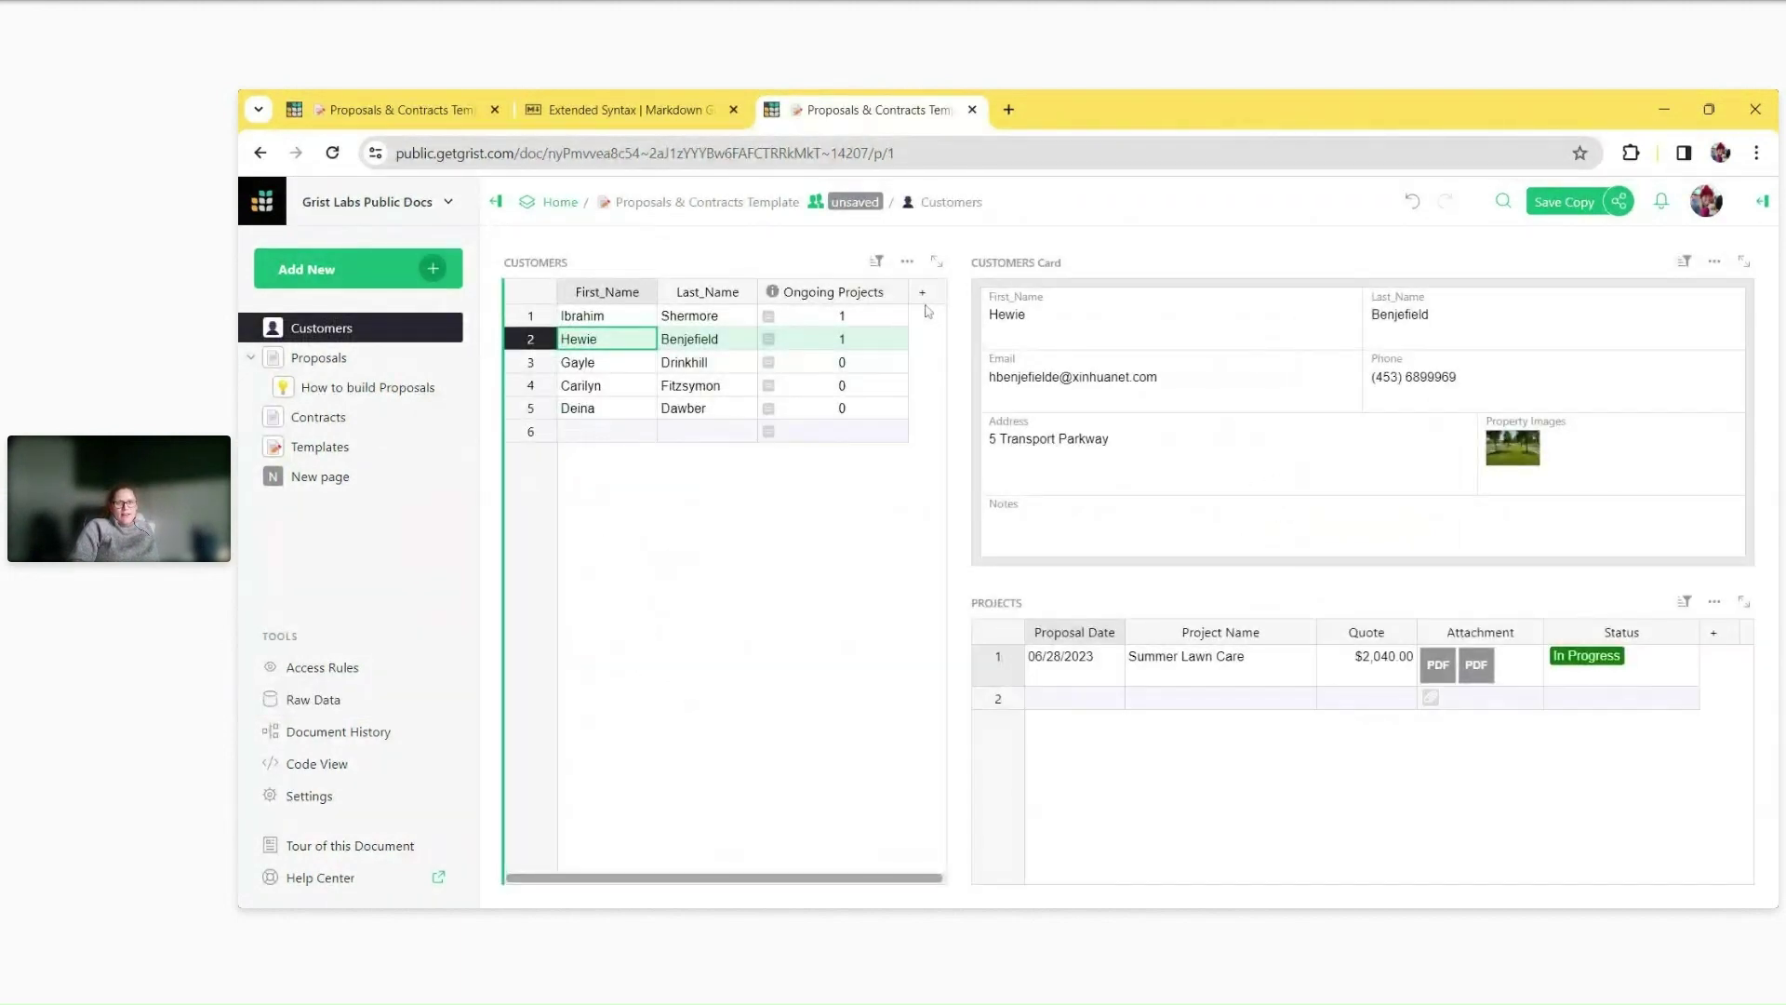
pyautogui.click(921, 294)
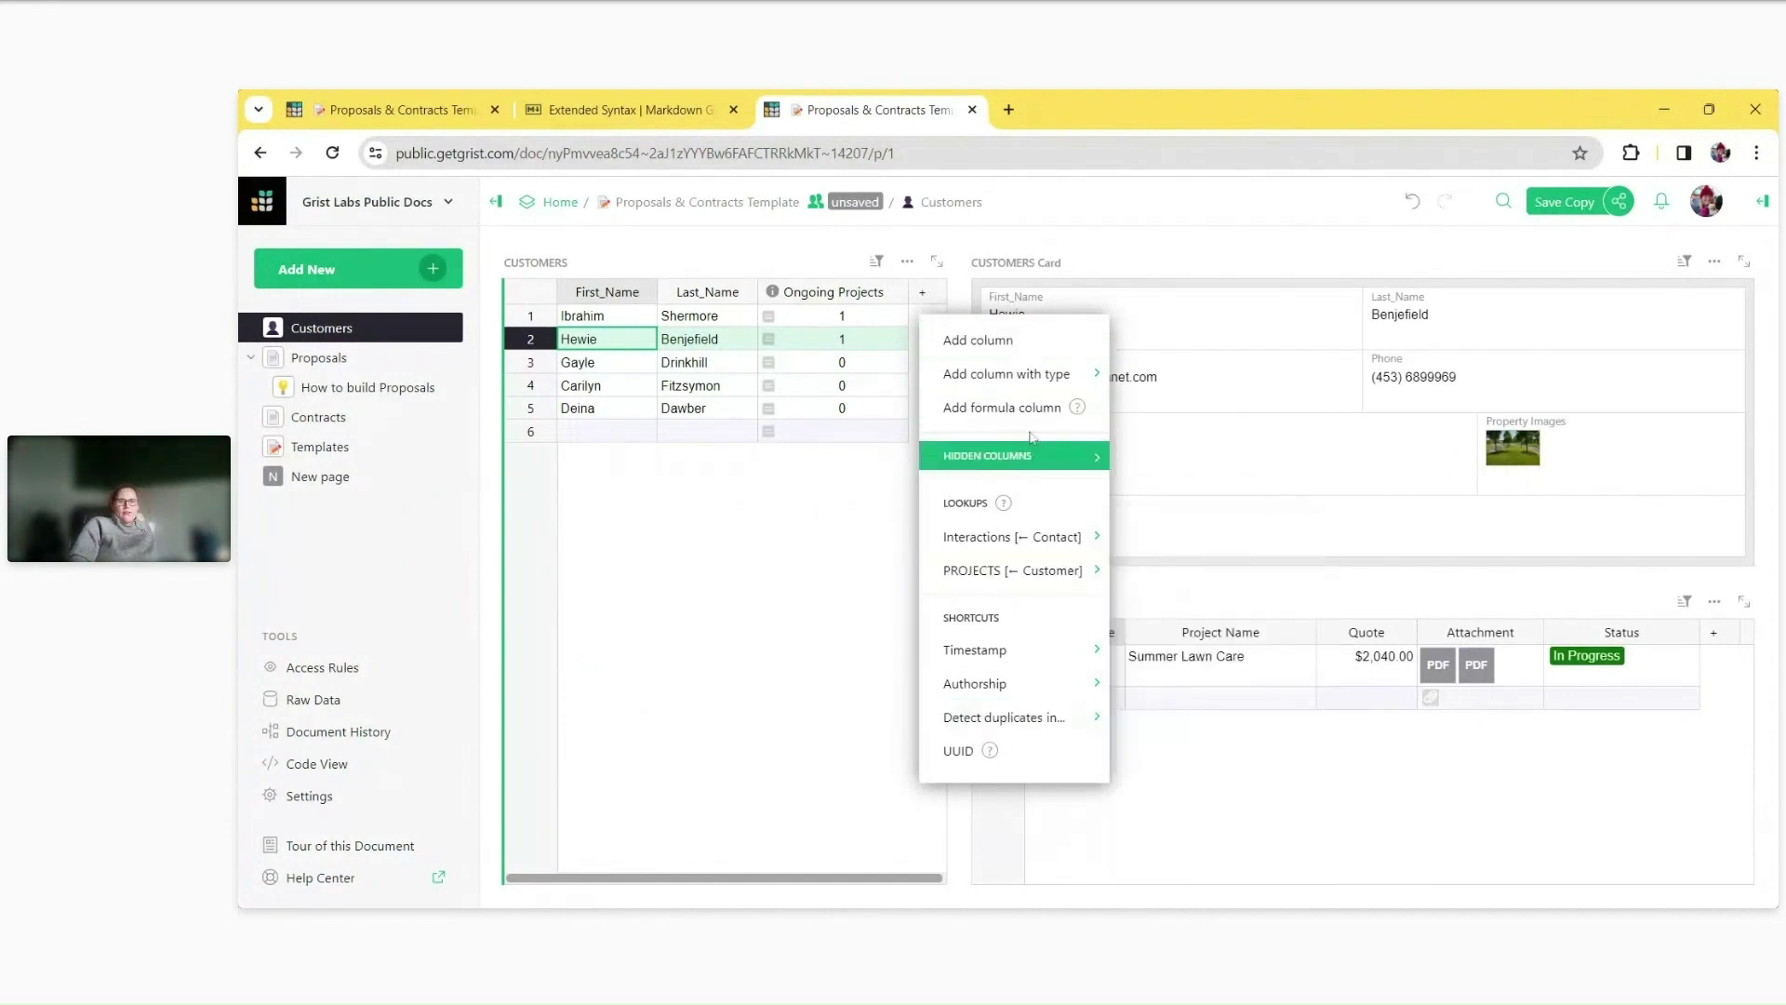
pyautogui.moveTo(1023, 374)
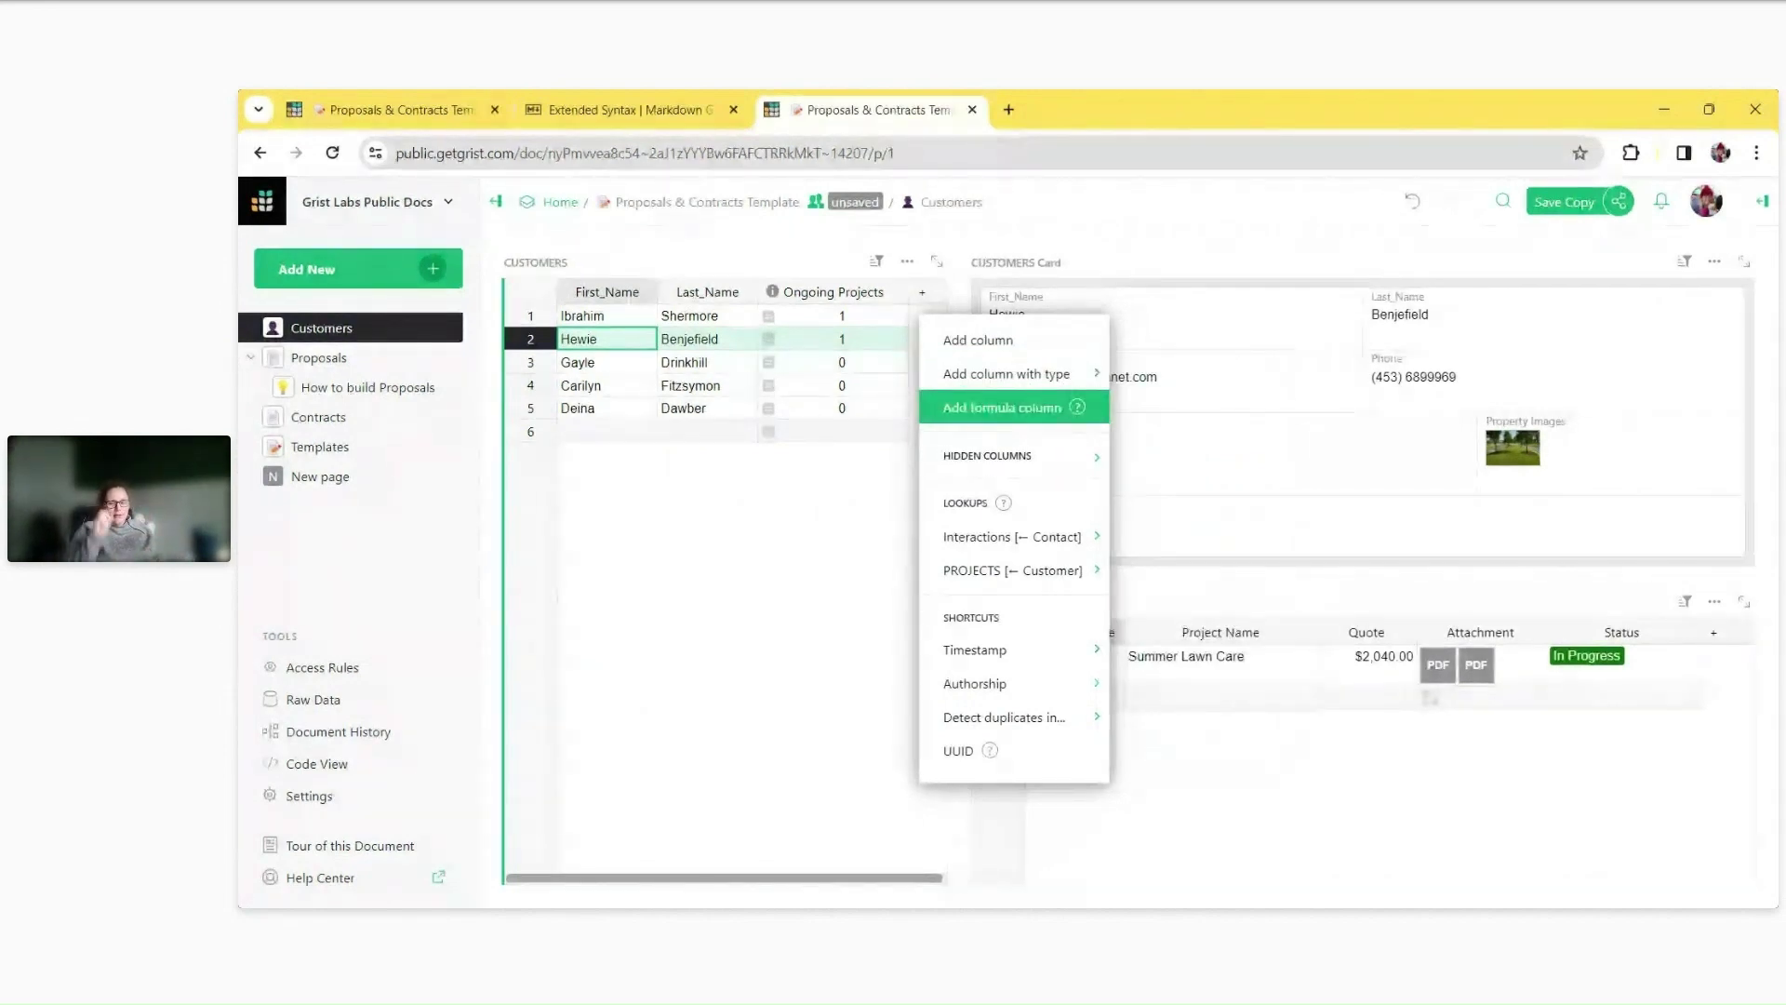
pyautogui.moveTo(1012, 462)
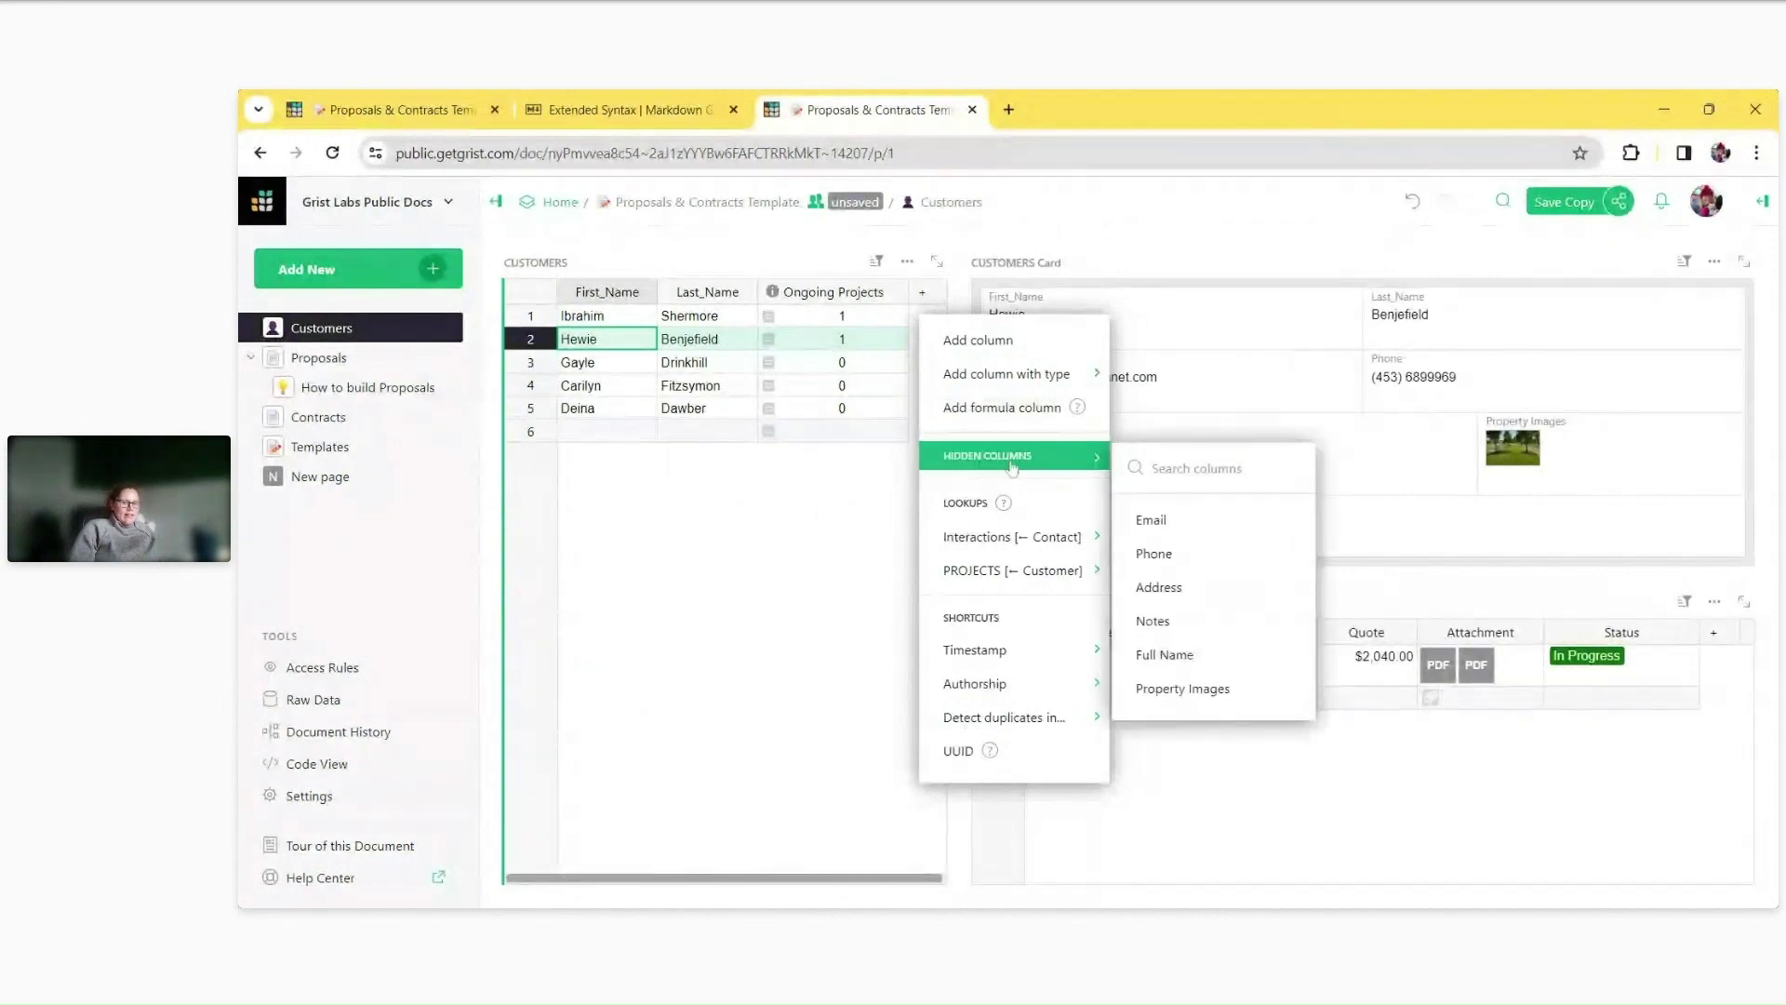
pyautogui.click(1046, 461)
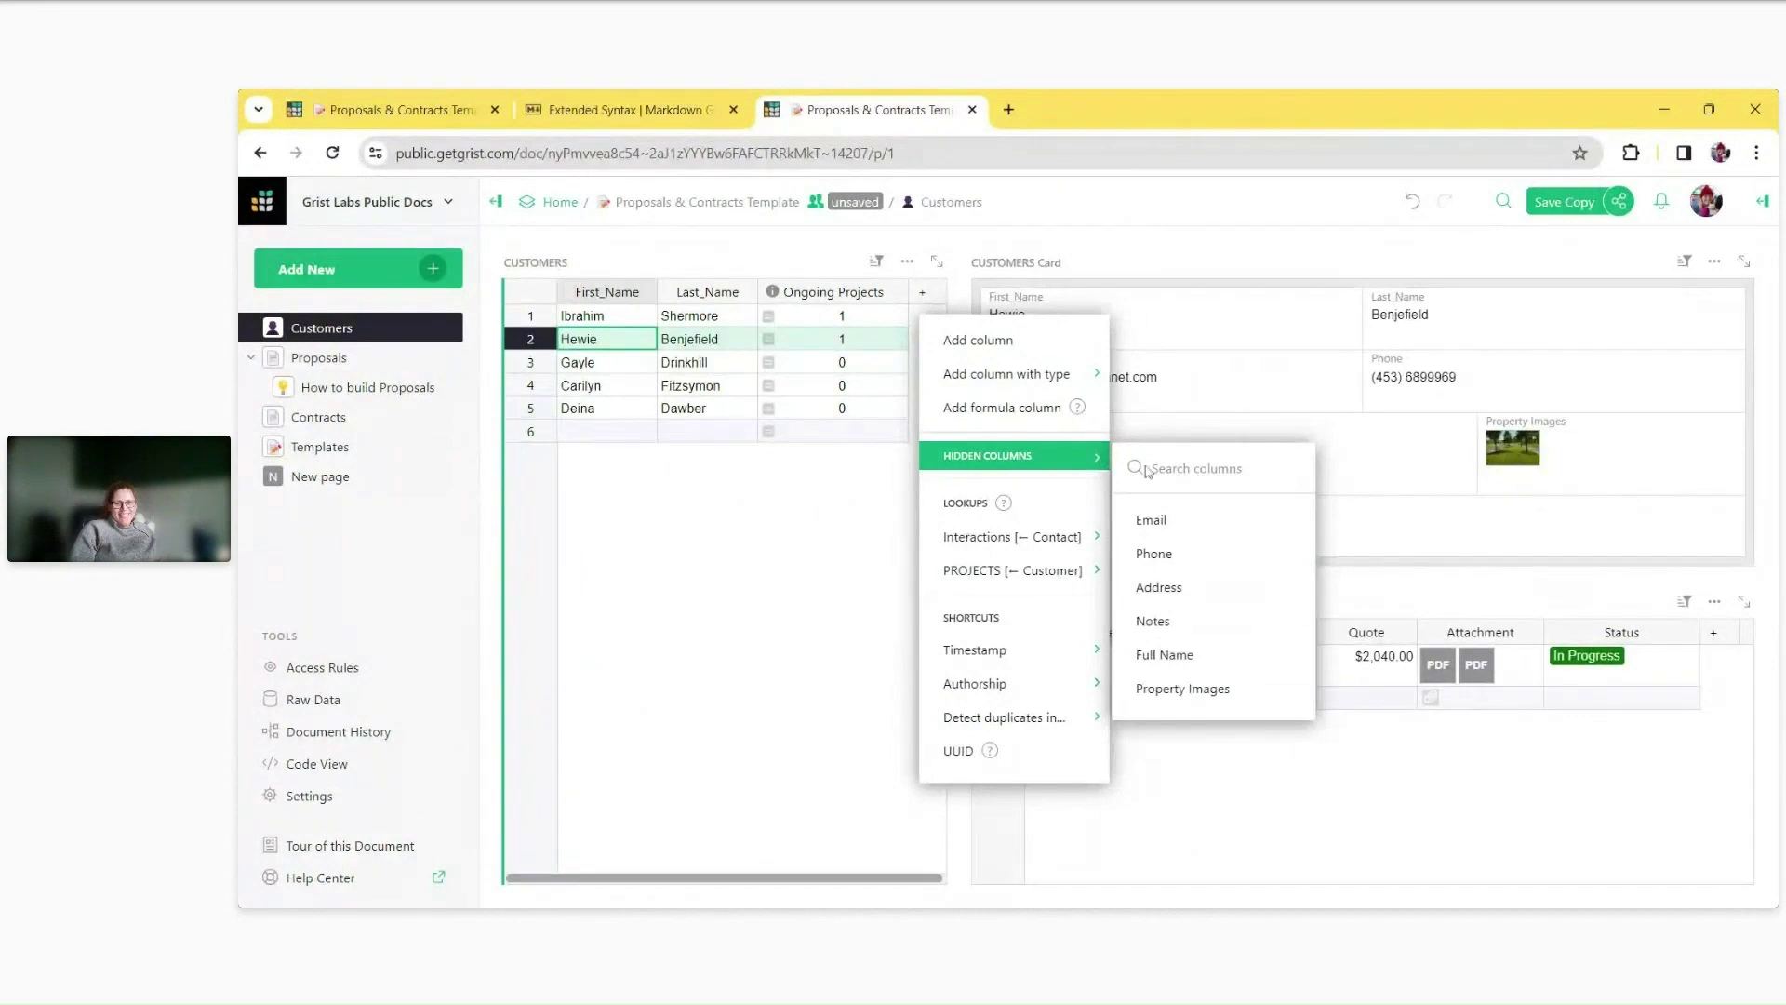
pyautogui.moveTo(1012, 544)
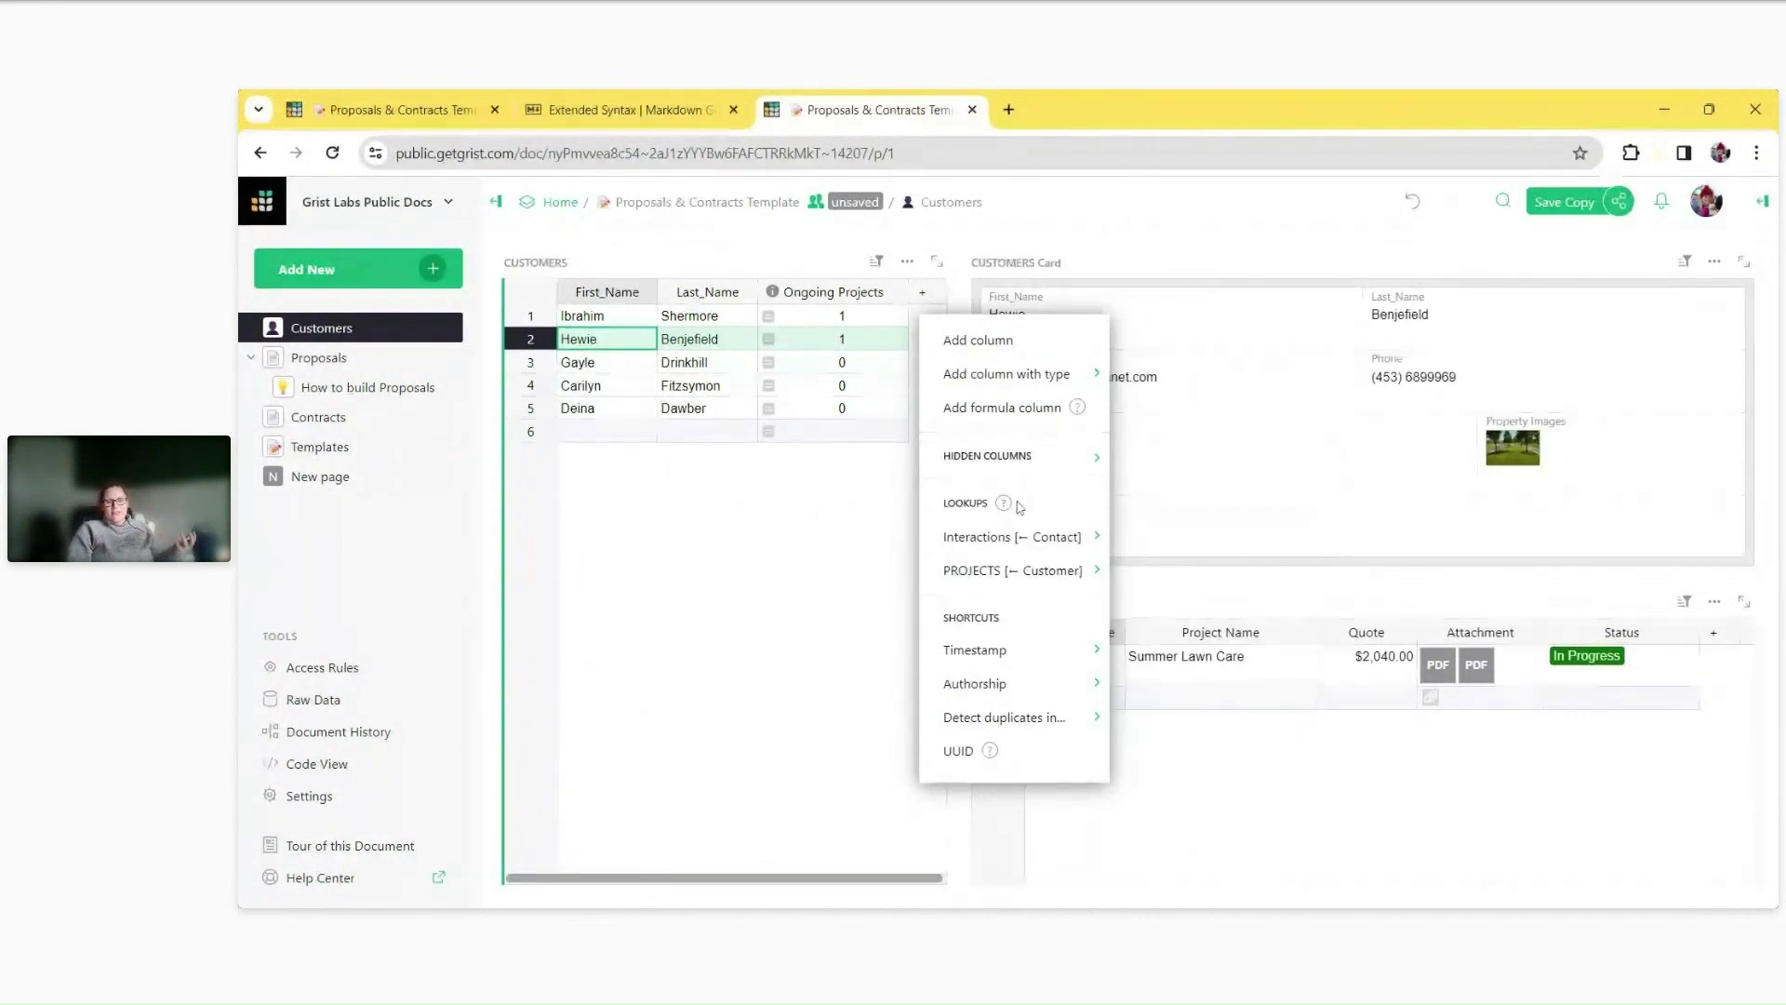
pyautogui.moveTo(1051, 661)
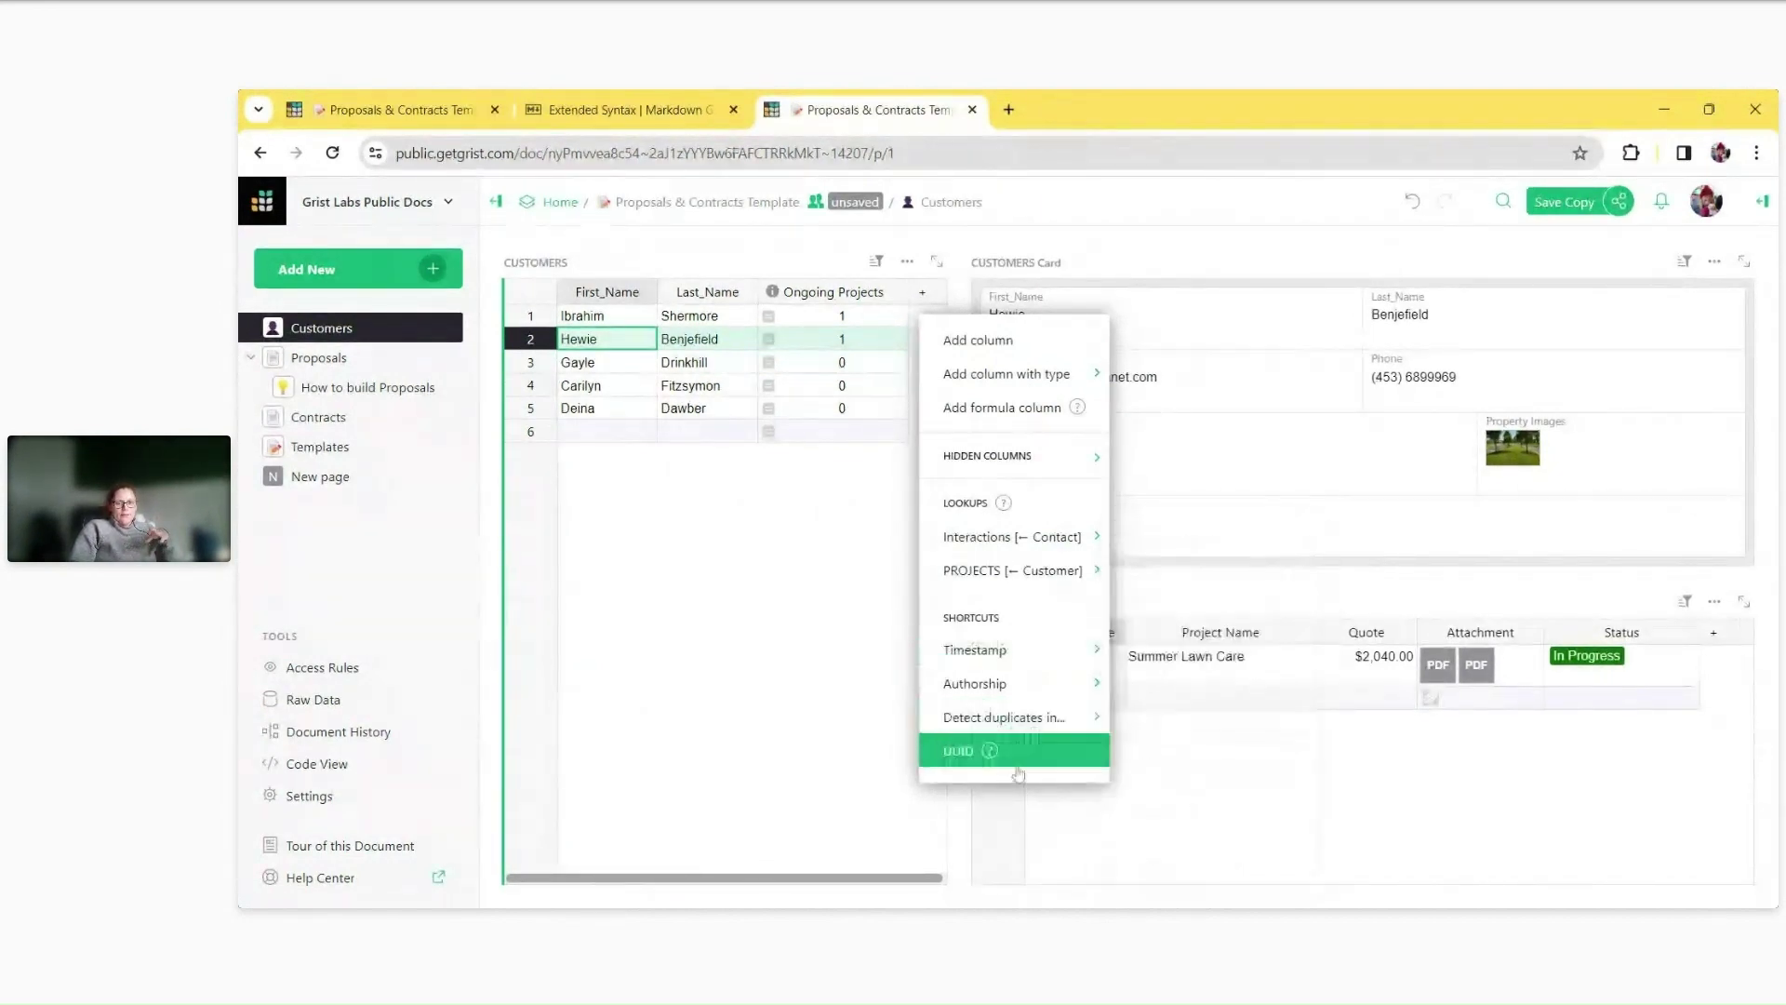
pyautogui.moveTo(1025, 706)
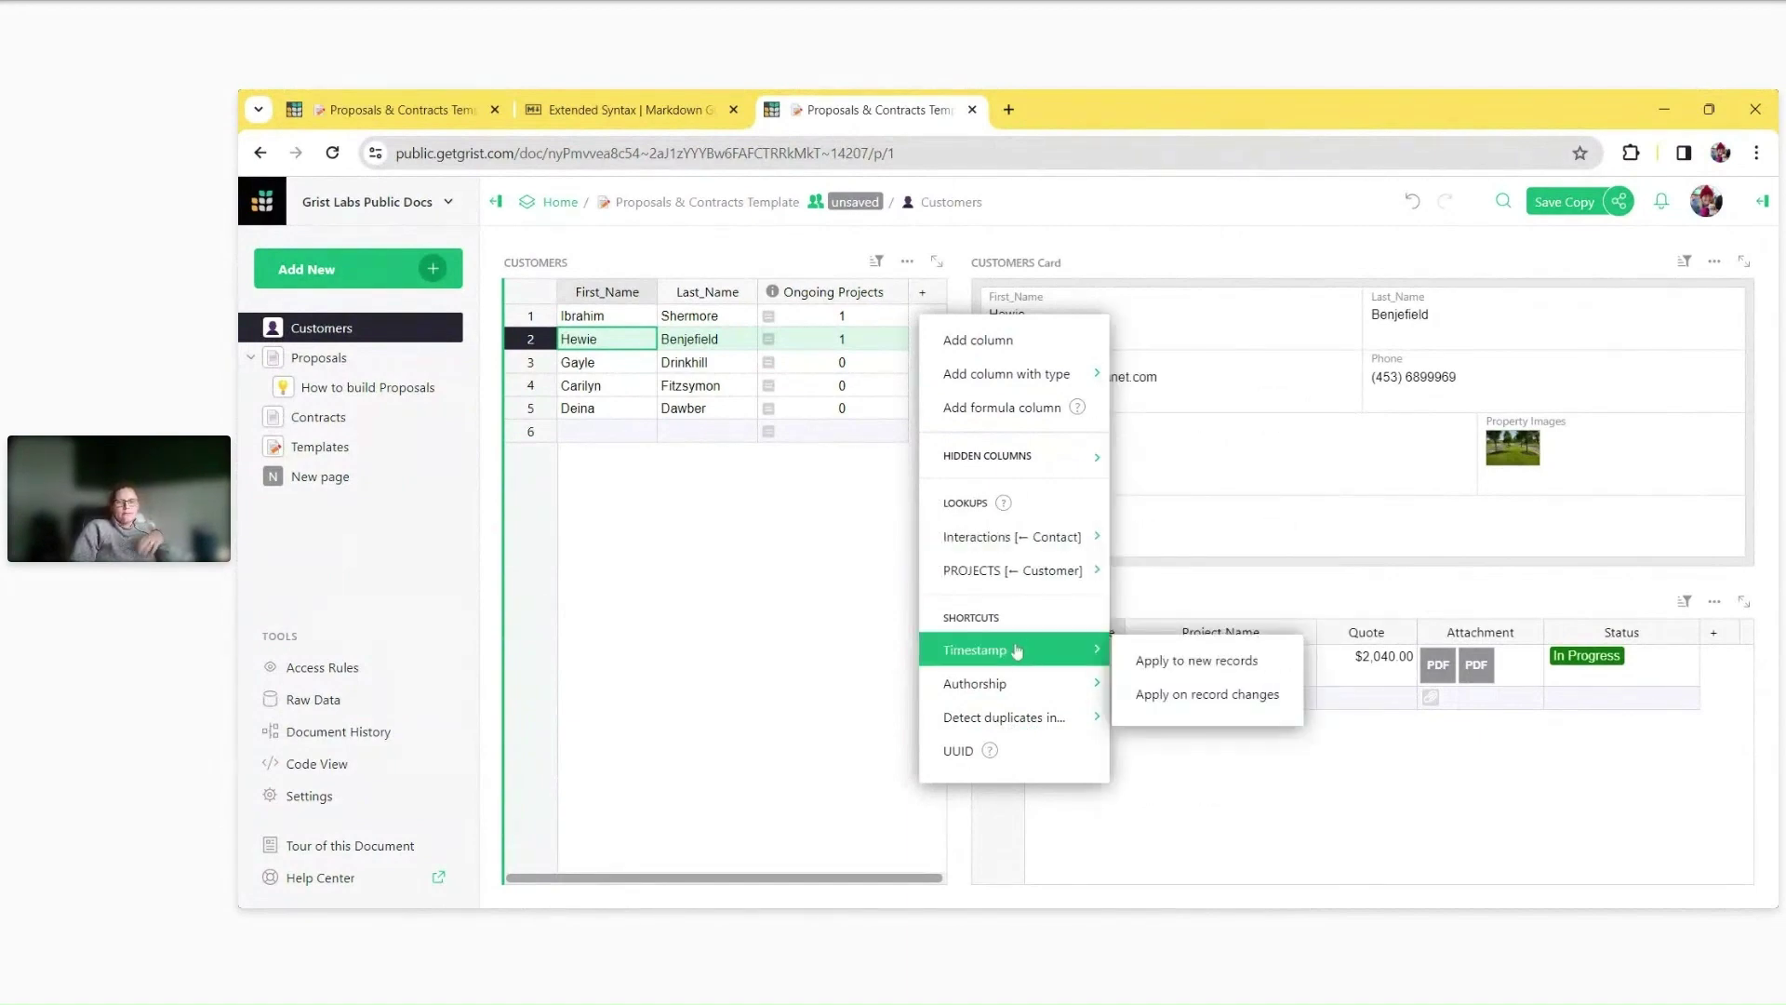
pyautogui.click(851, 592)
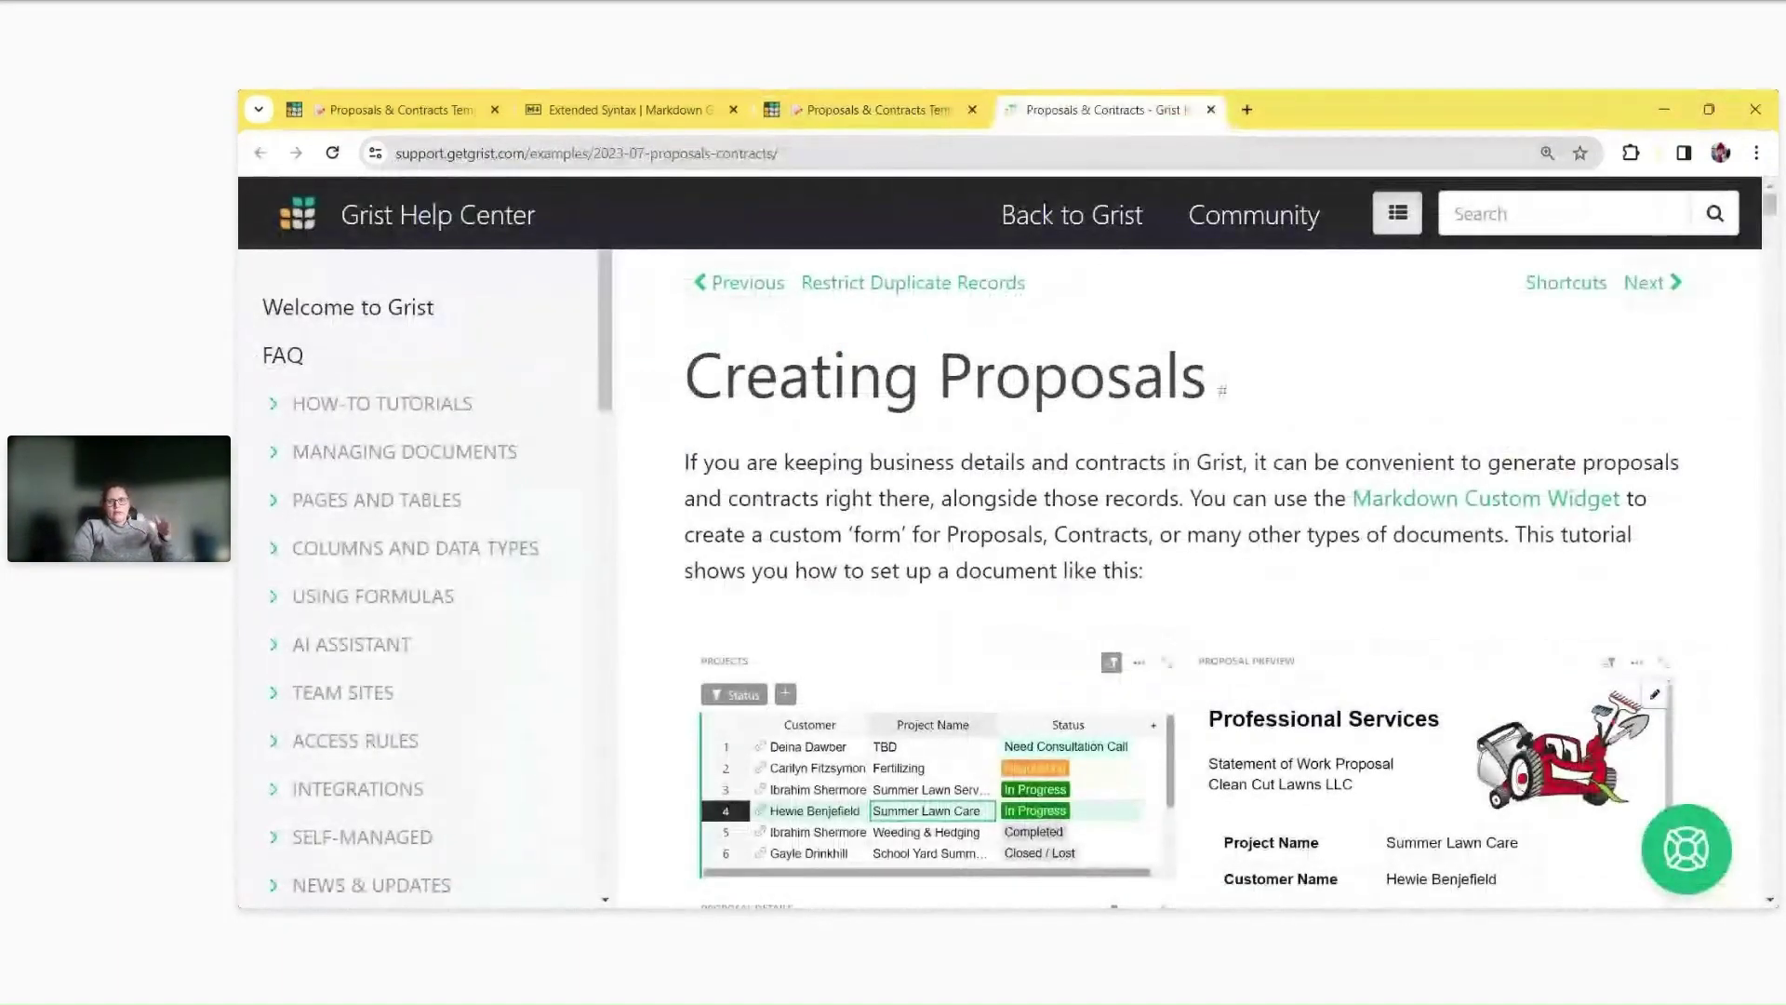
# Read the Creating Proposals help tutorial from the introduction to the example of column placeholders in the proposal template.
pyautogui.scroll(-1, 1439, 383)
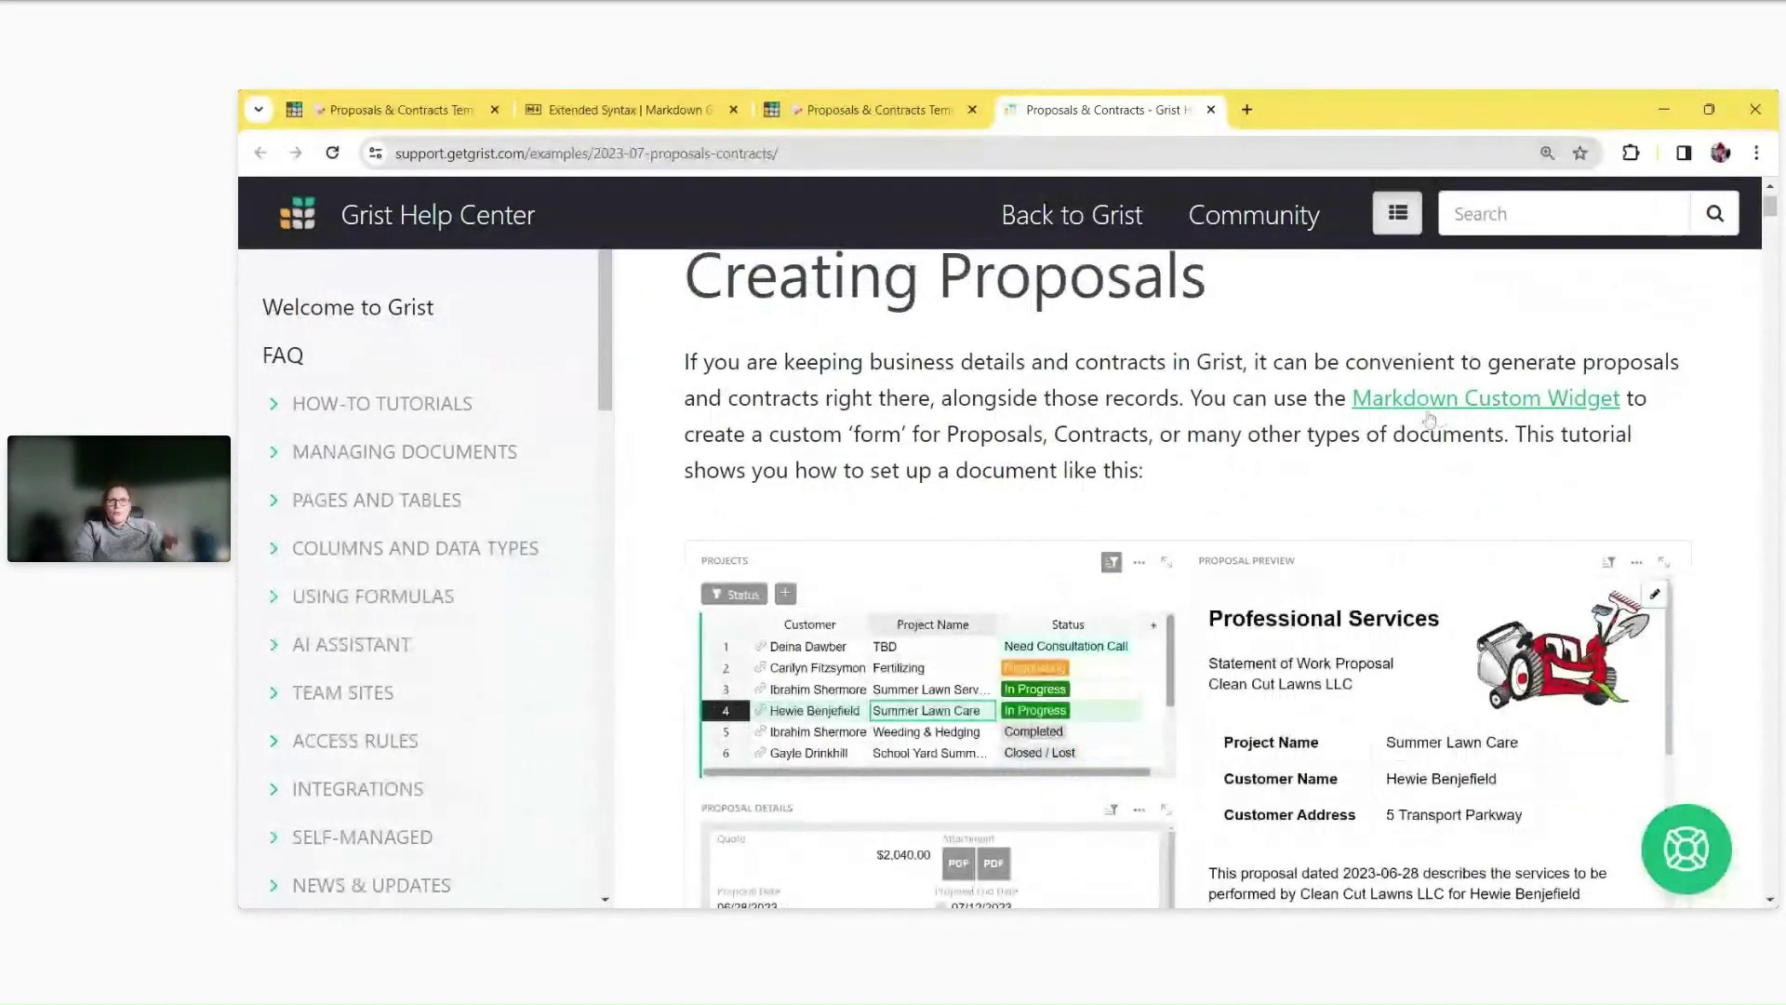
pyautogui.scroll(-2, 1429, 419)
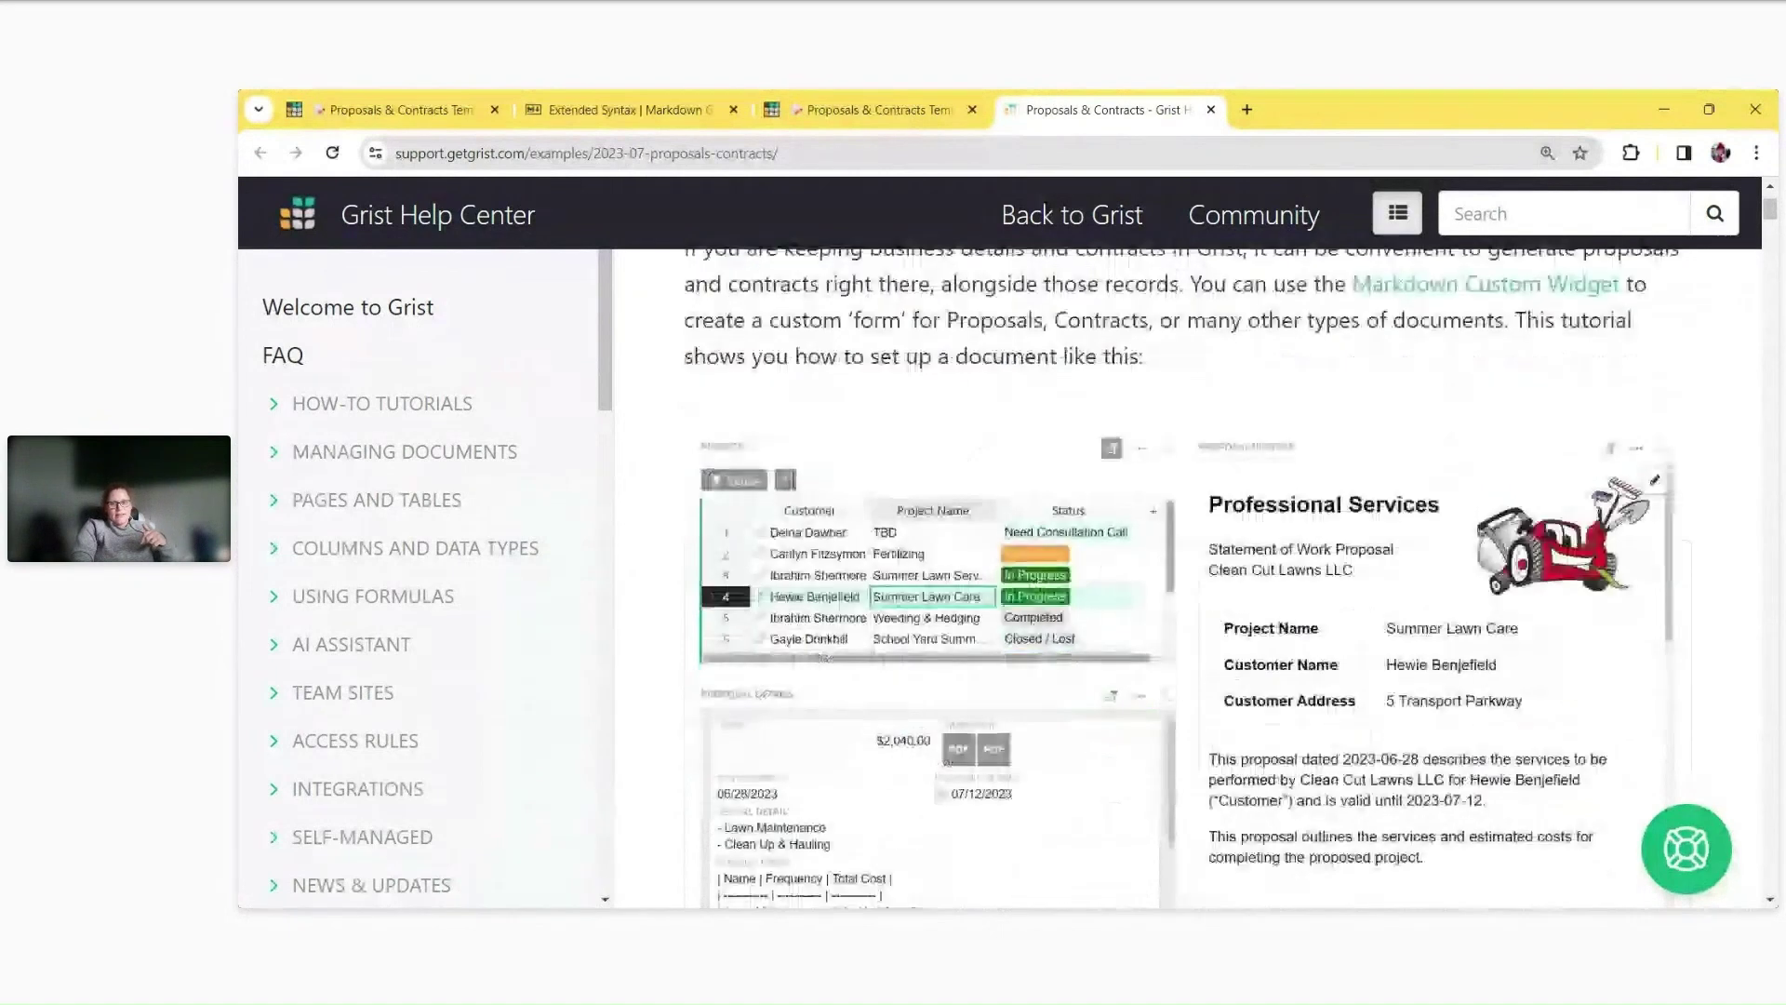
pyautogui.scroll(-6, 1276, 407)
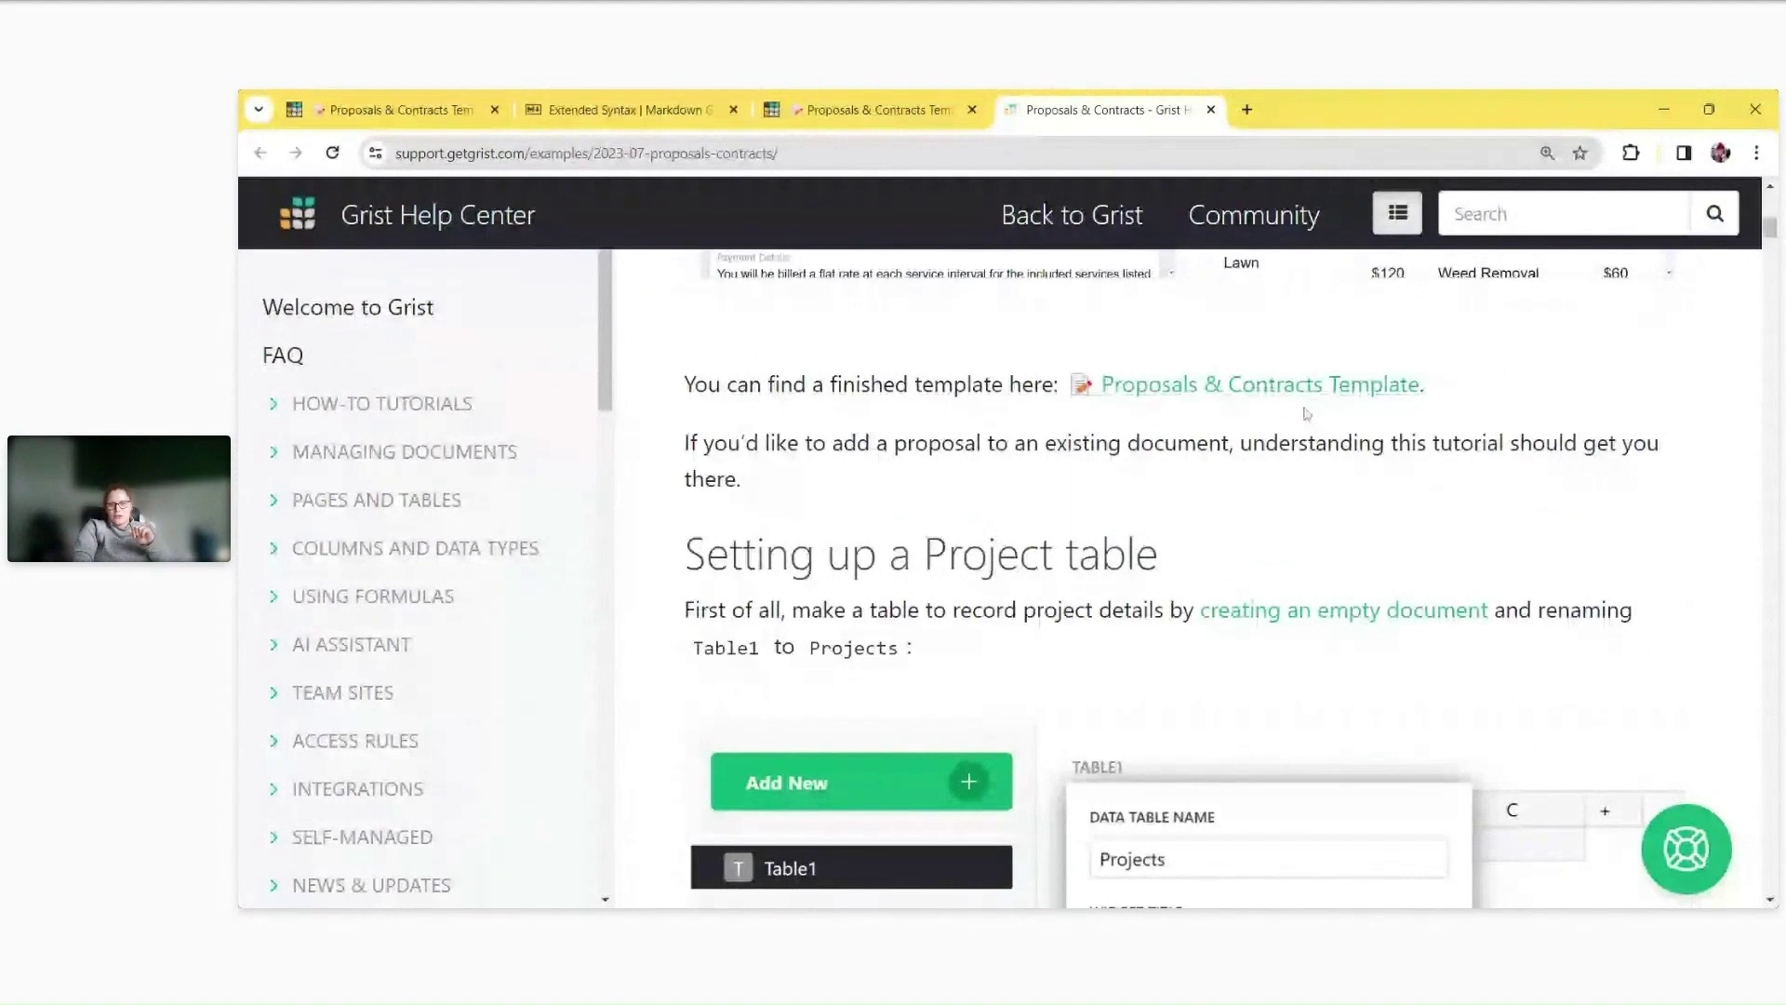
pyautogui.scroll(-5, 1305, 410)
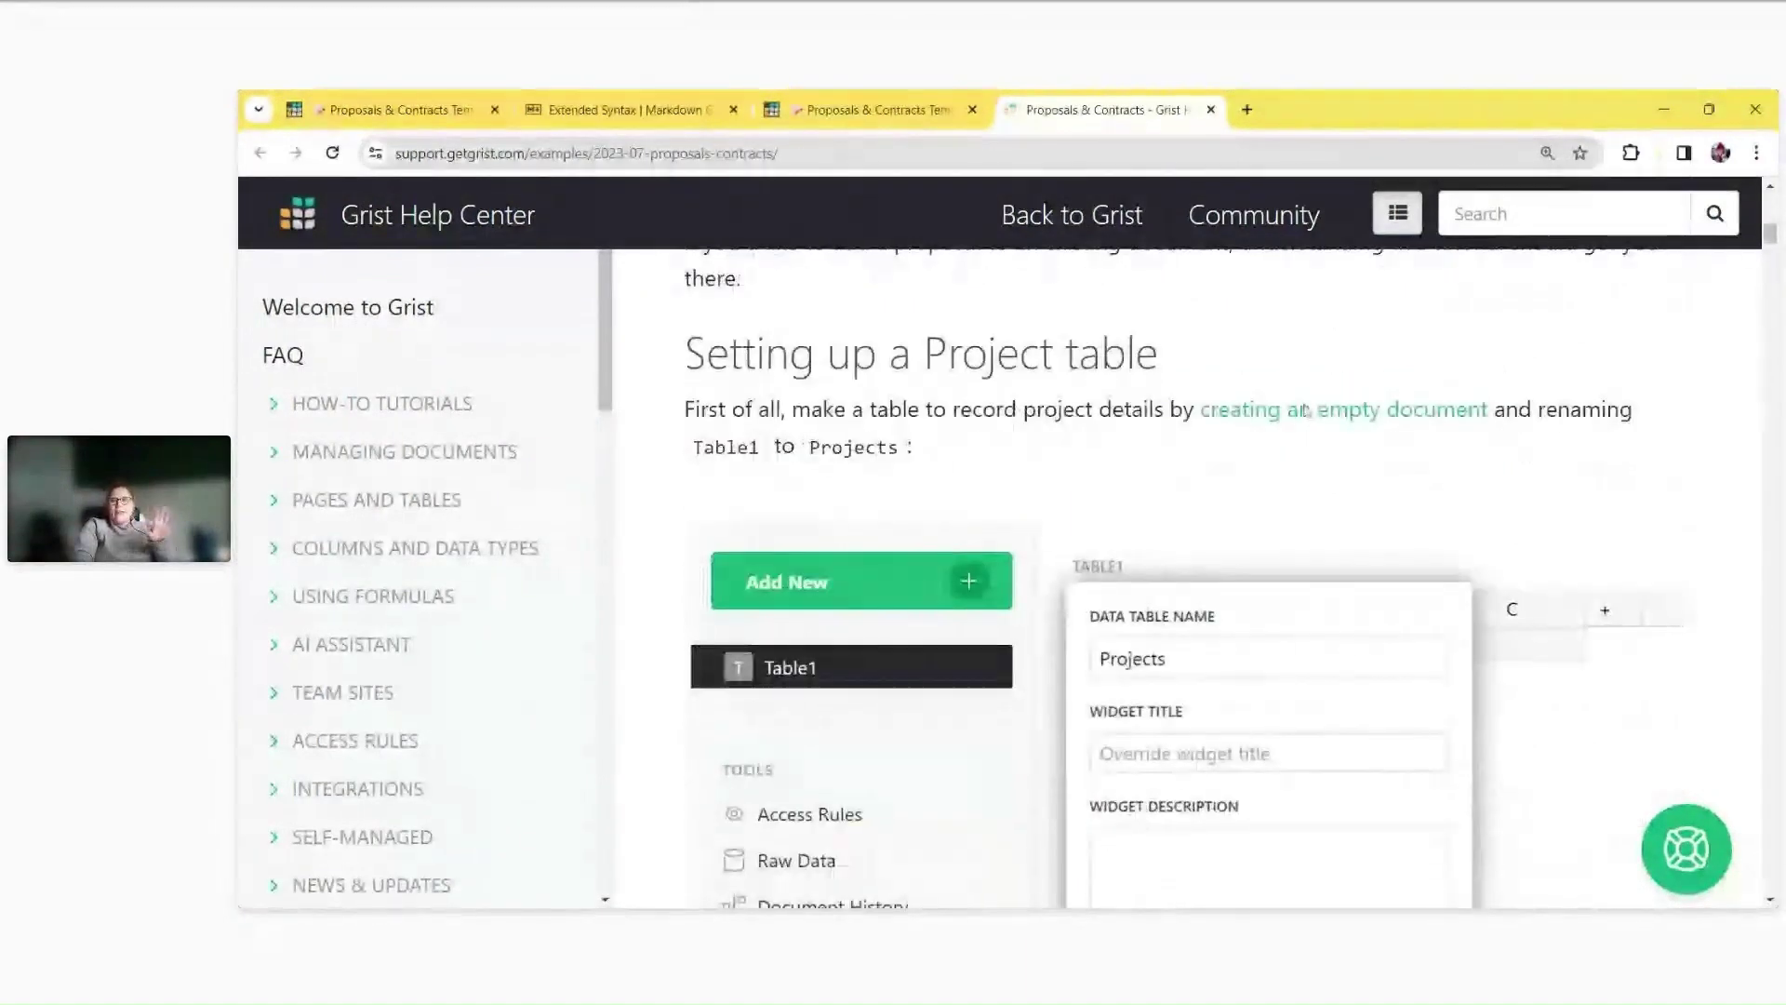
pyautogui.scroll(-6, 1305, 410)
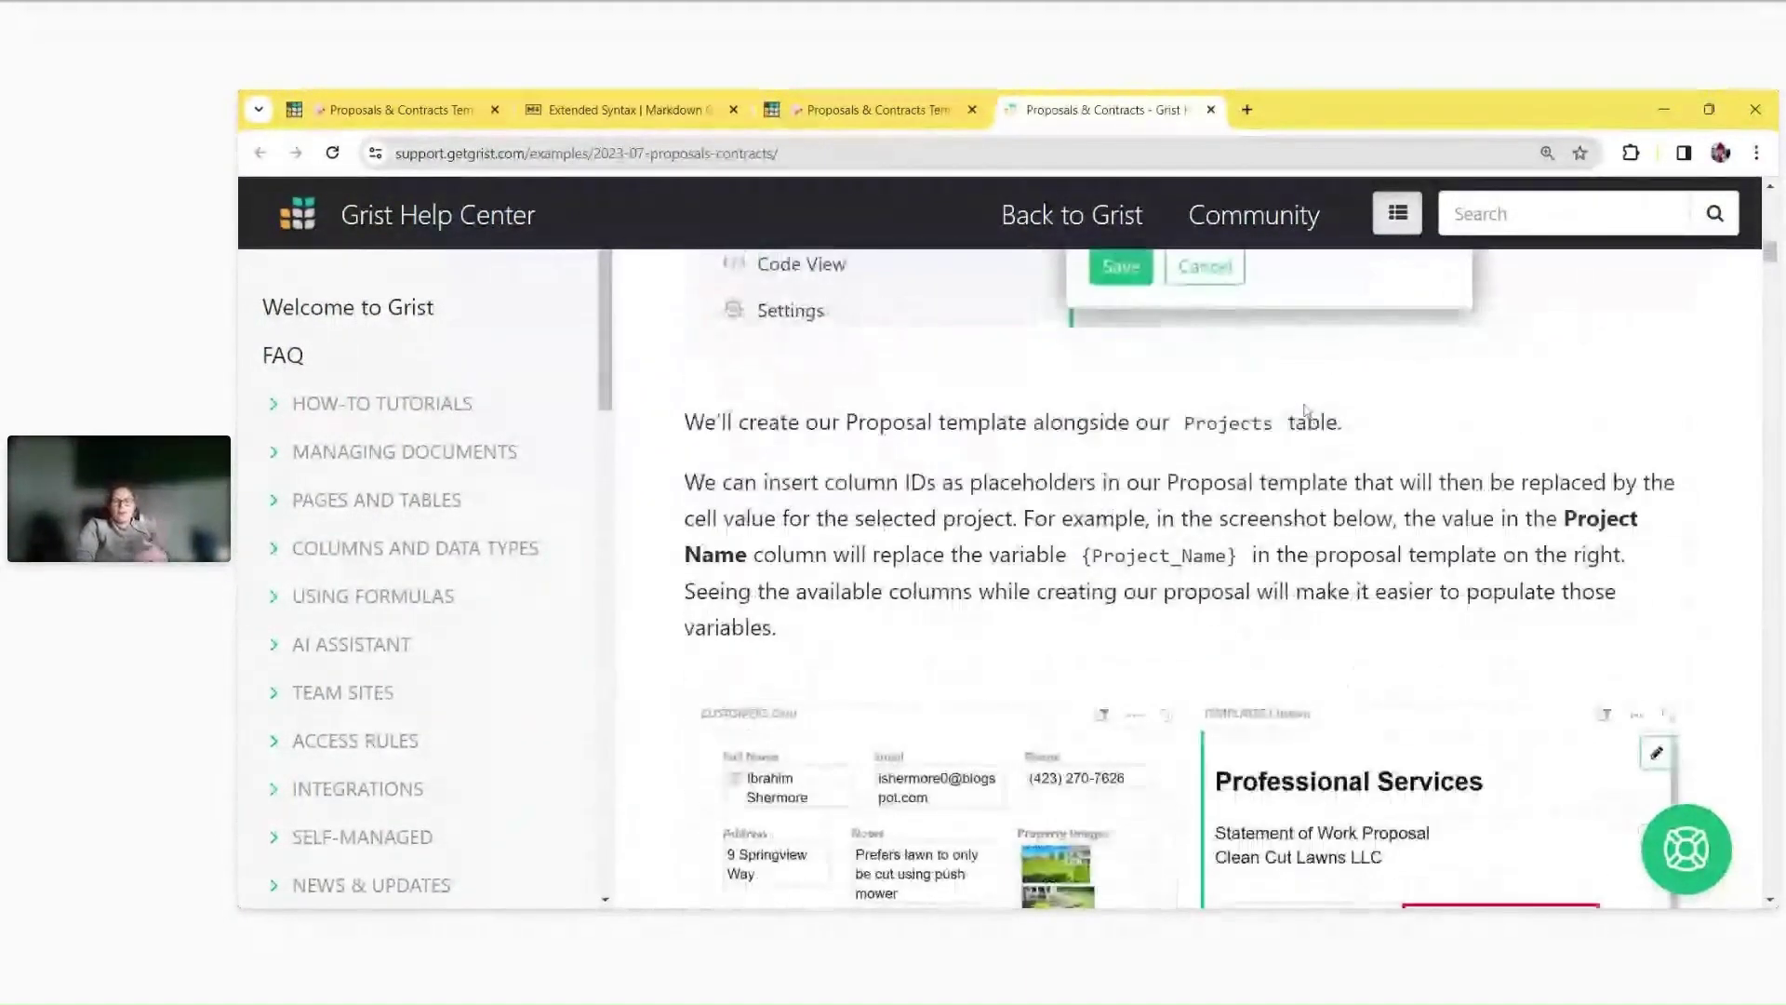
pyautogui.scroll(-2, 1305, 407)
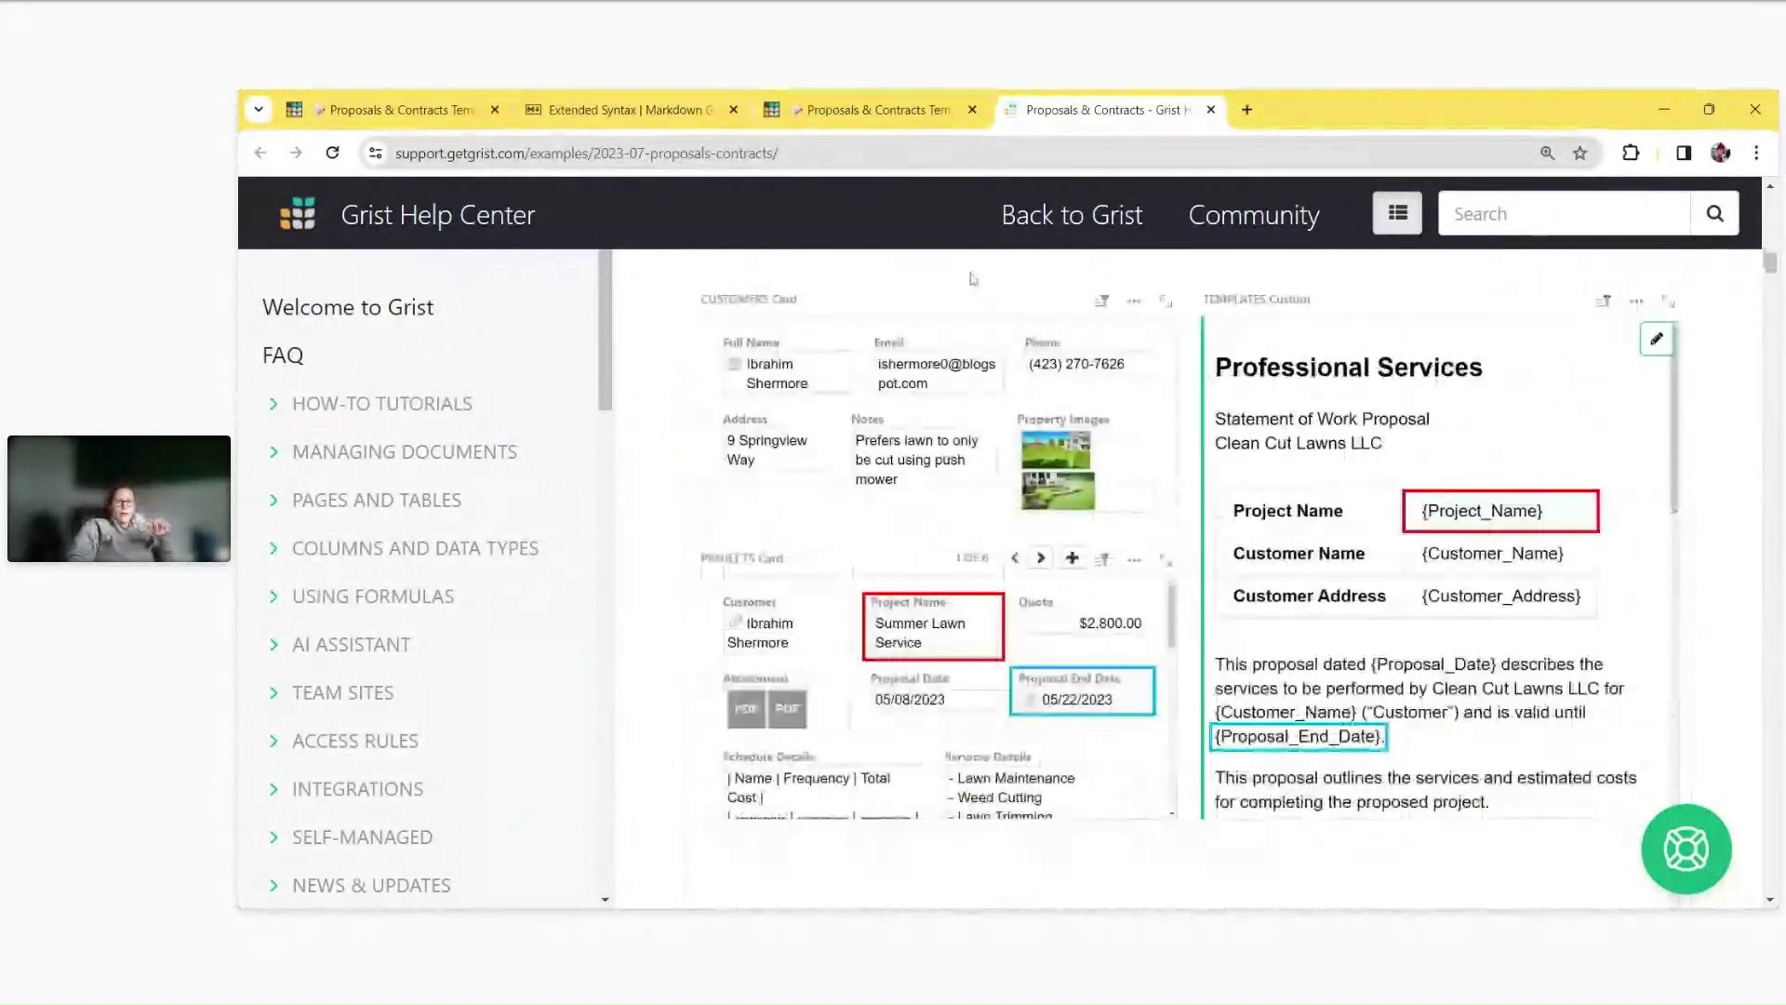
# Return to the Proposals & Contracts Template and browse the third to fifth customers' linked cards and projects, ending on the third.
pyautogui.click(874, 109)
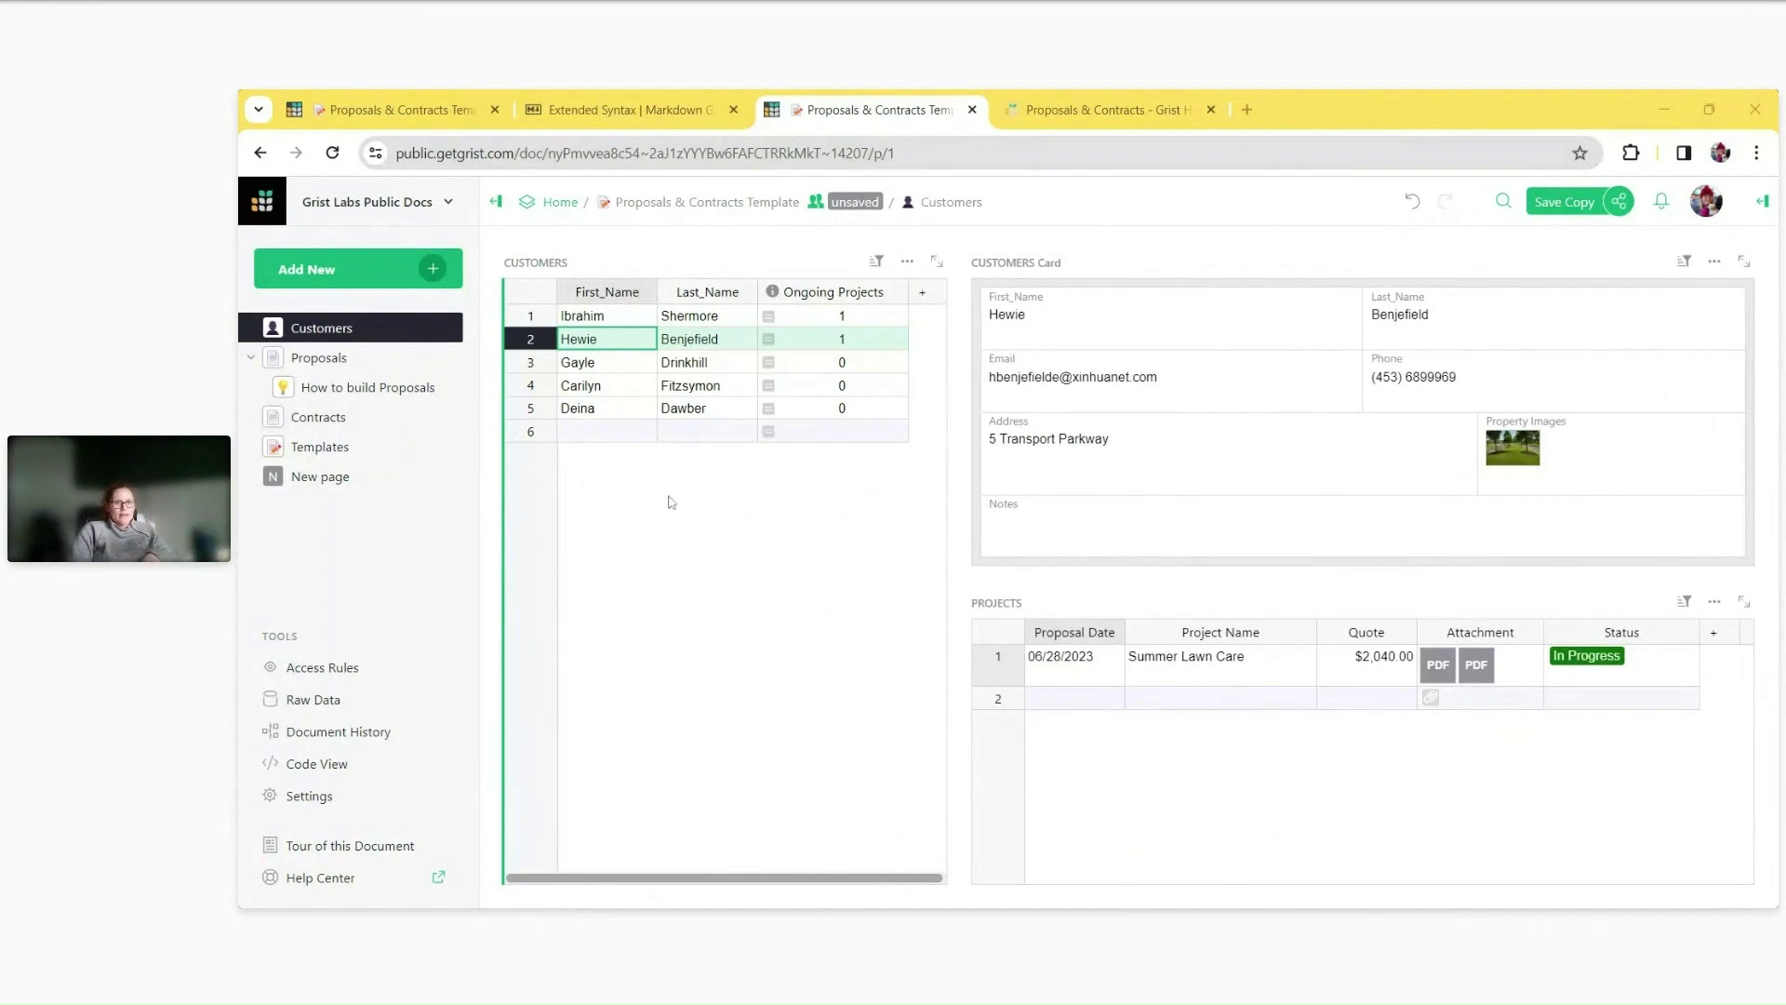
pyautogui.click(605, 363)
pyautogui.click(605, 408)
pyautogui.click(609, 385)
pyautogui.click(614, 369)
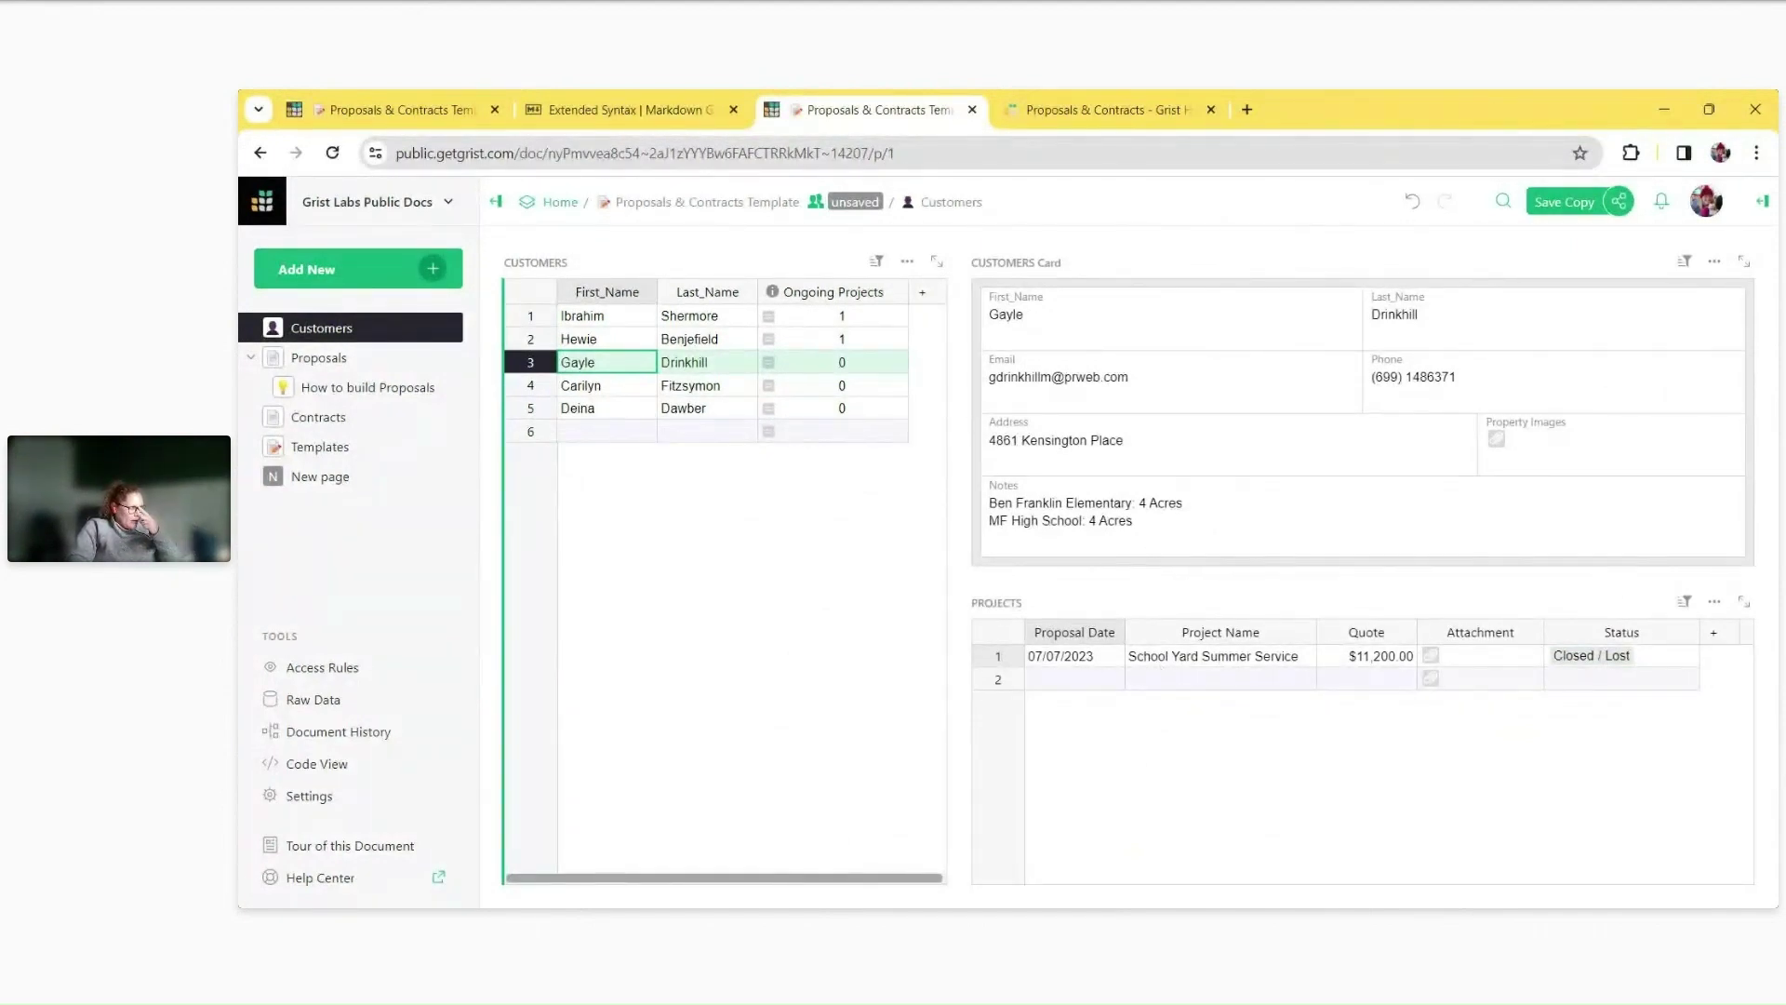
# Open the Proposals page, compare the first and third projects' previews, and read through the Summer Lawn Service proposal details.
pyautogui.click(346, 361)
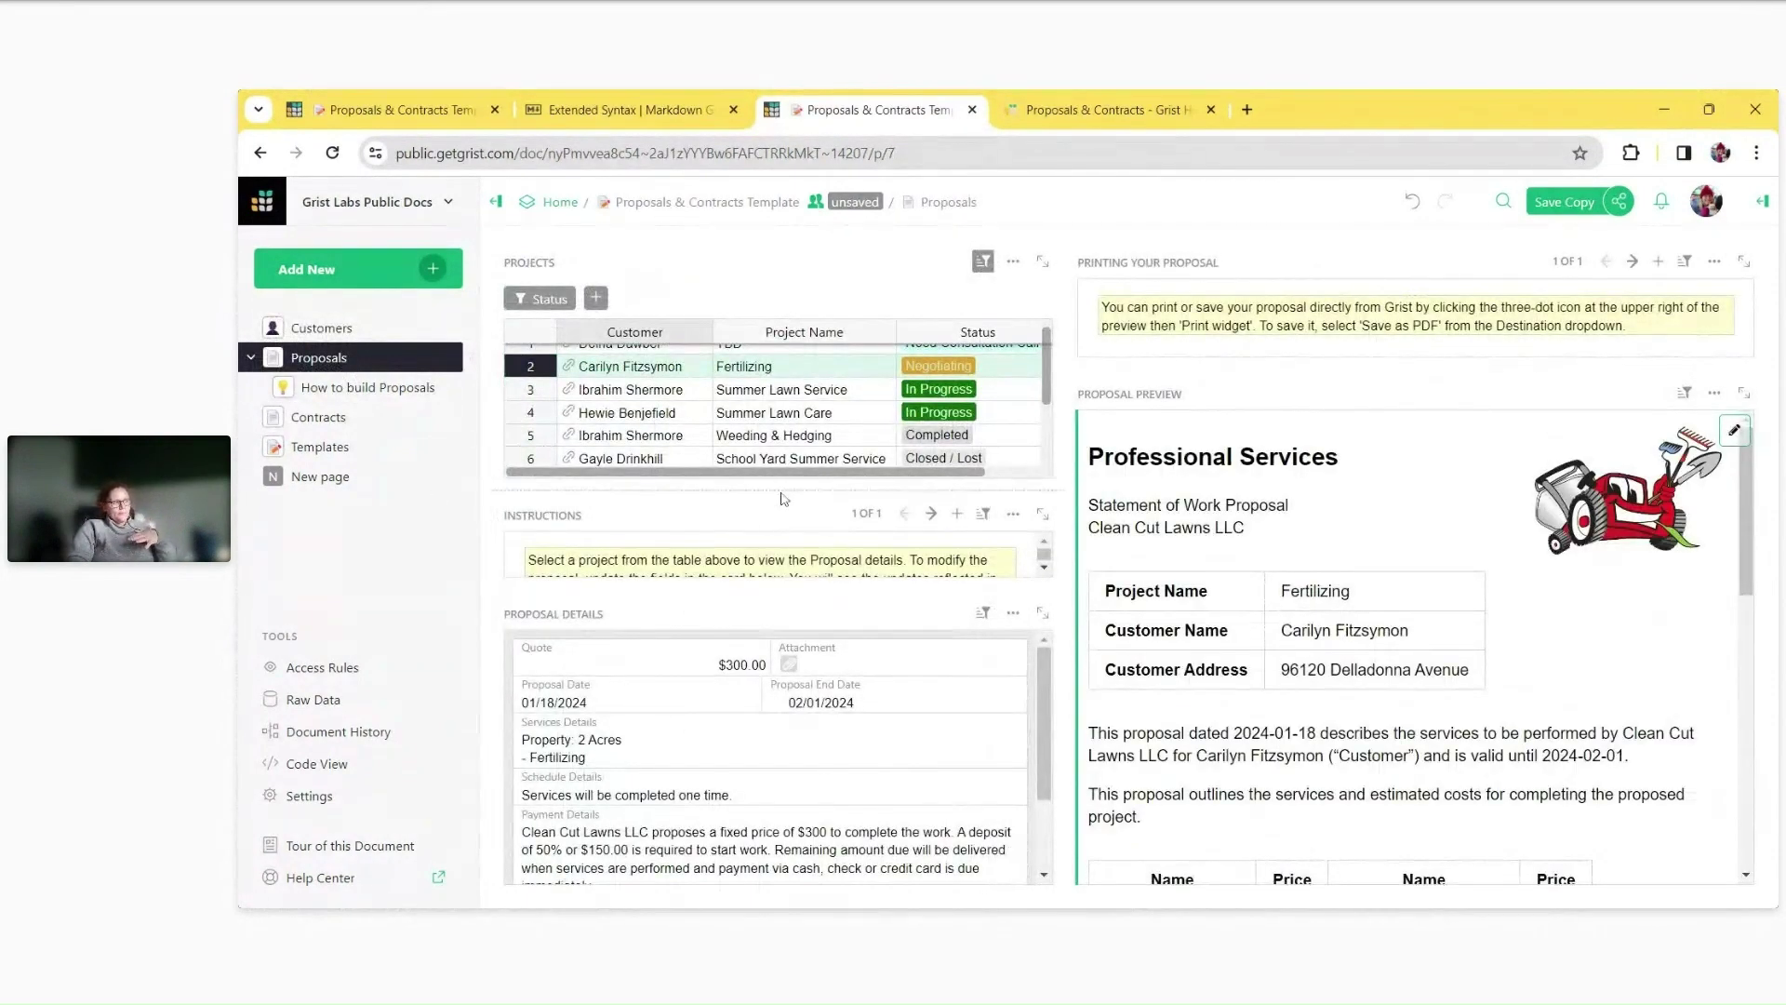
pyautogui.scroll(1, 725, 409)
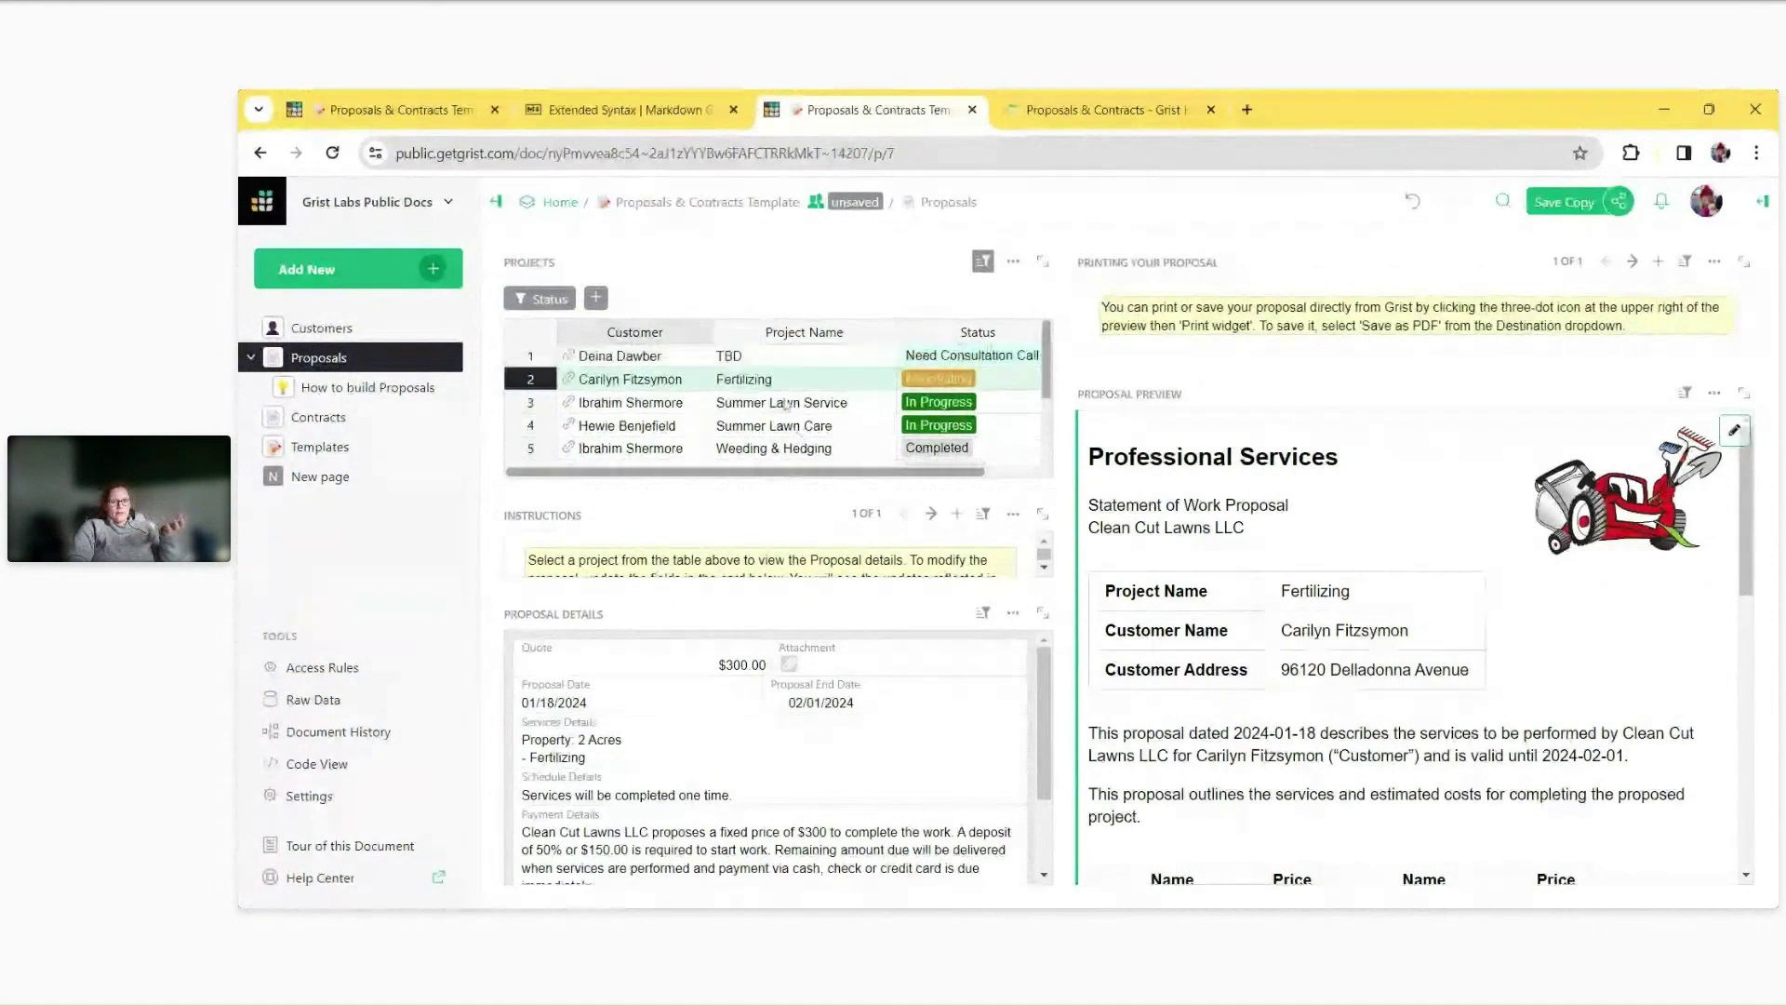
pyautogui.click(676, 361)
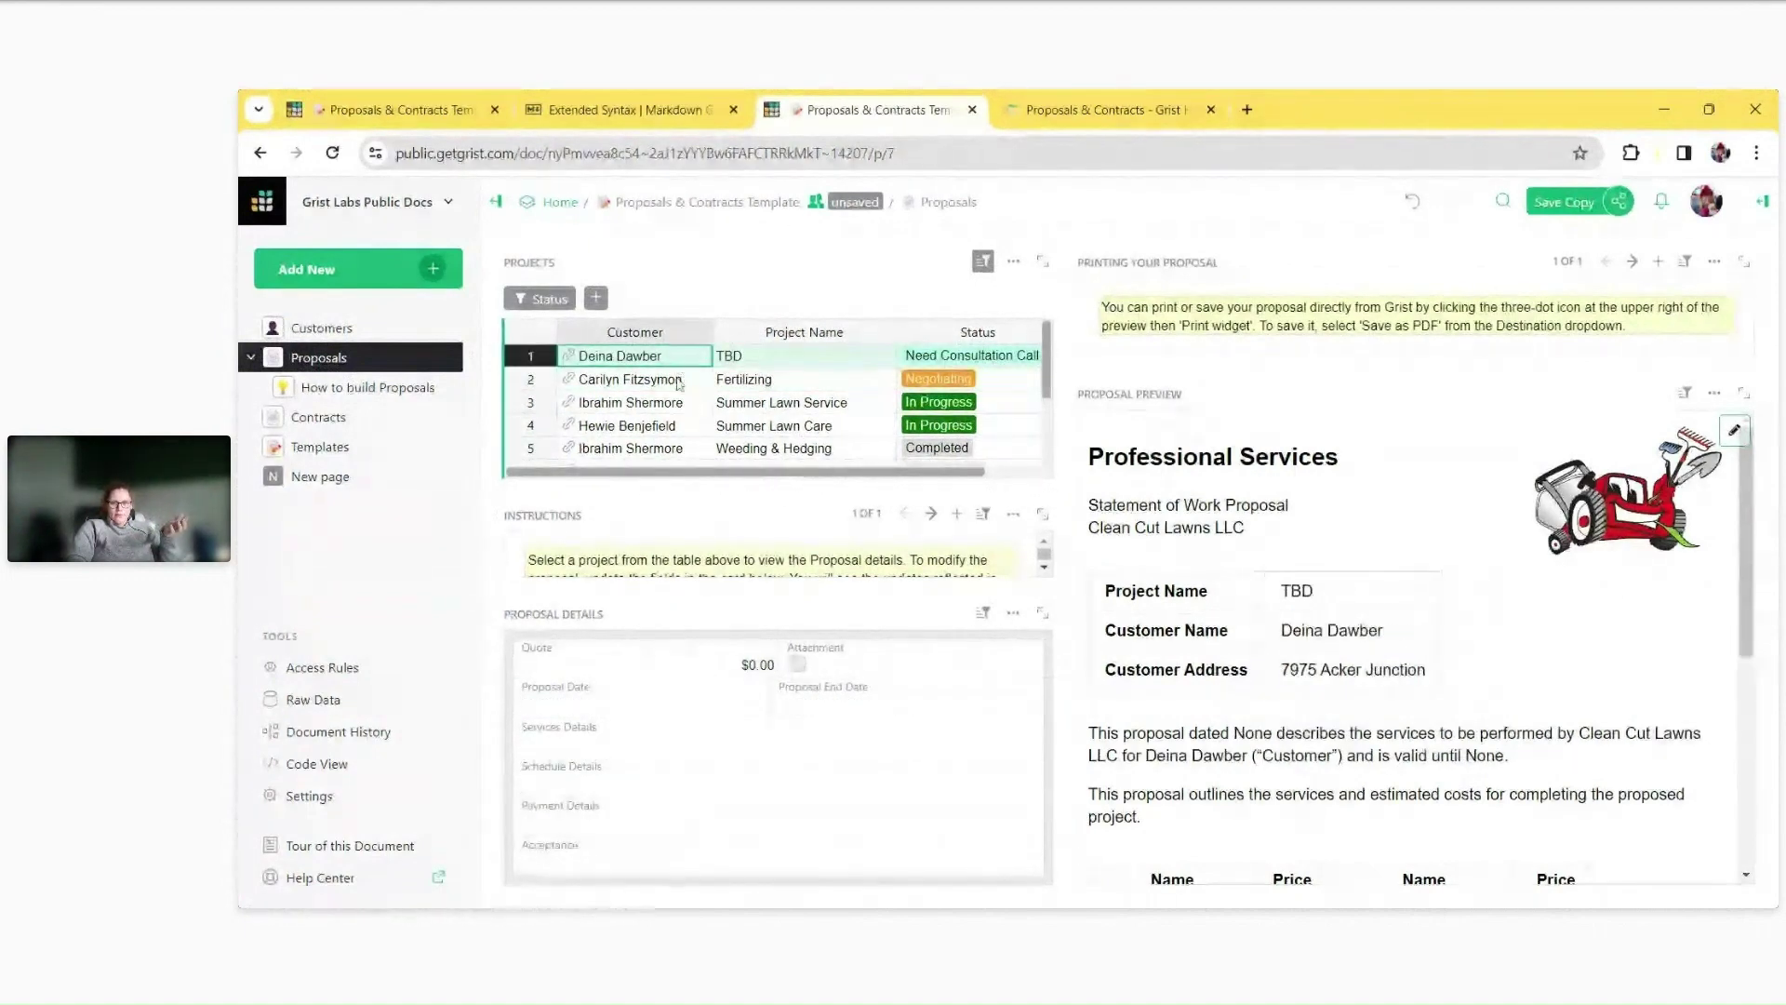
pyautogui.click(683, 407)
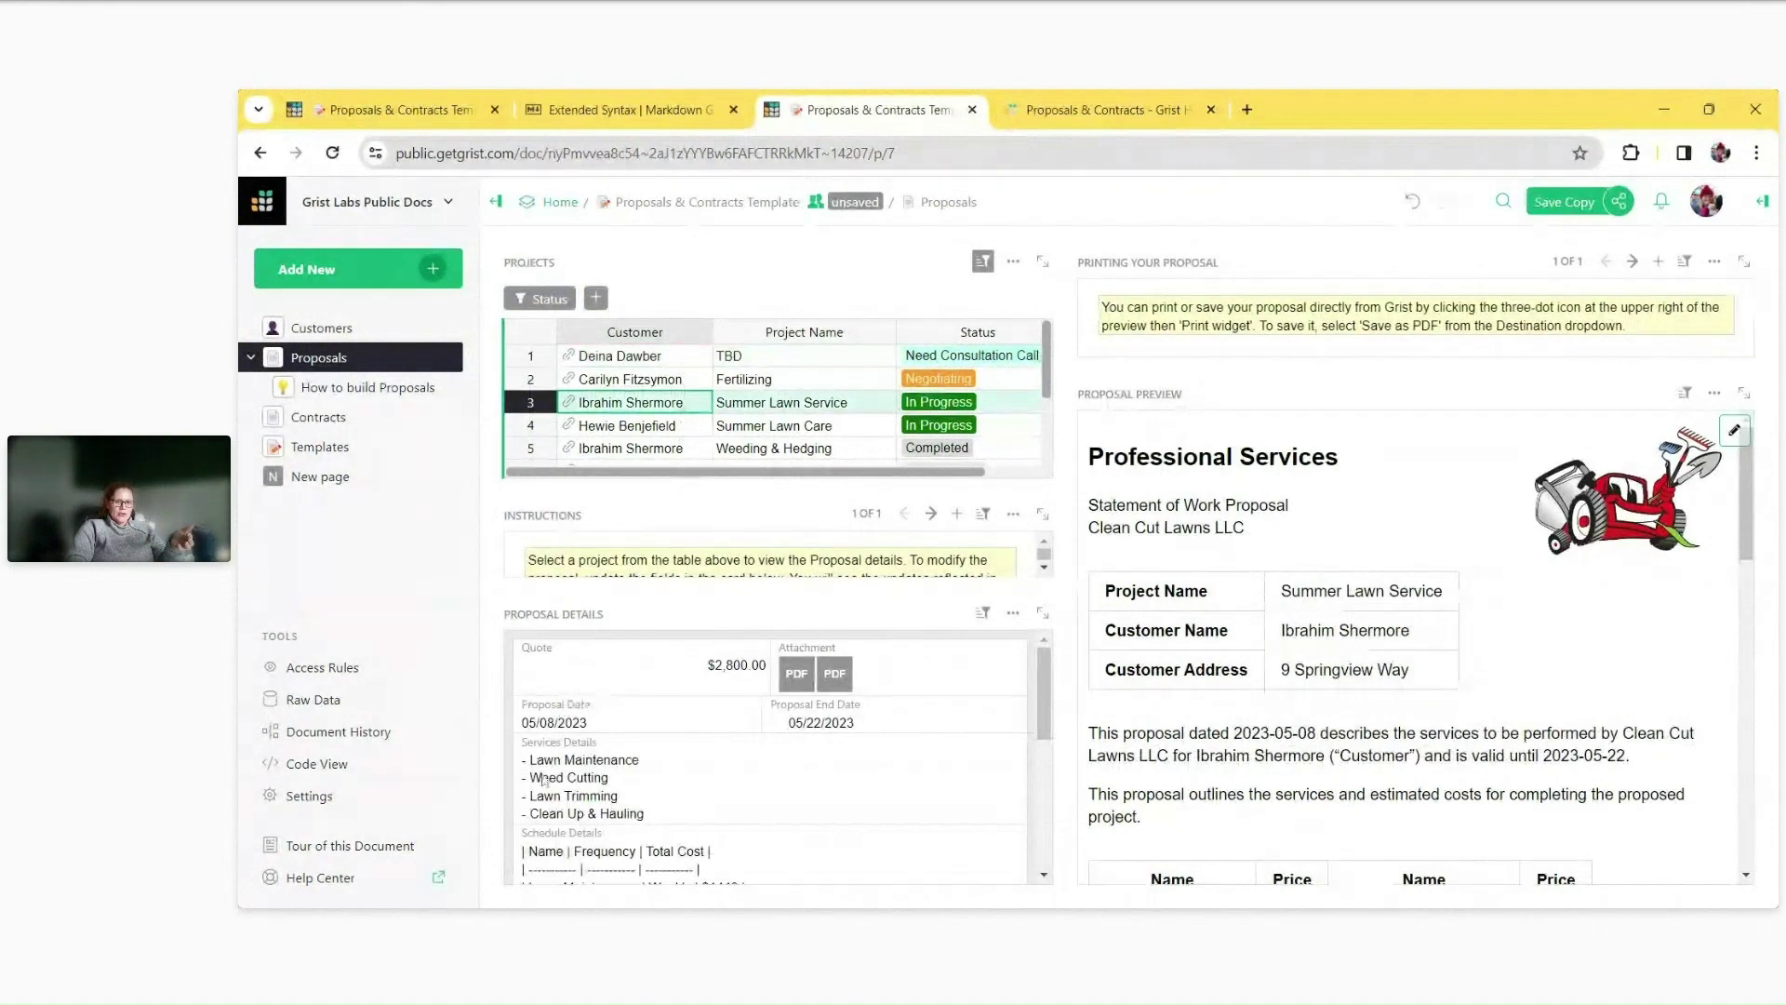
pyautogui.scroll(-1, 740, 810)
pyautogui.scroll(-1, 739, 810)
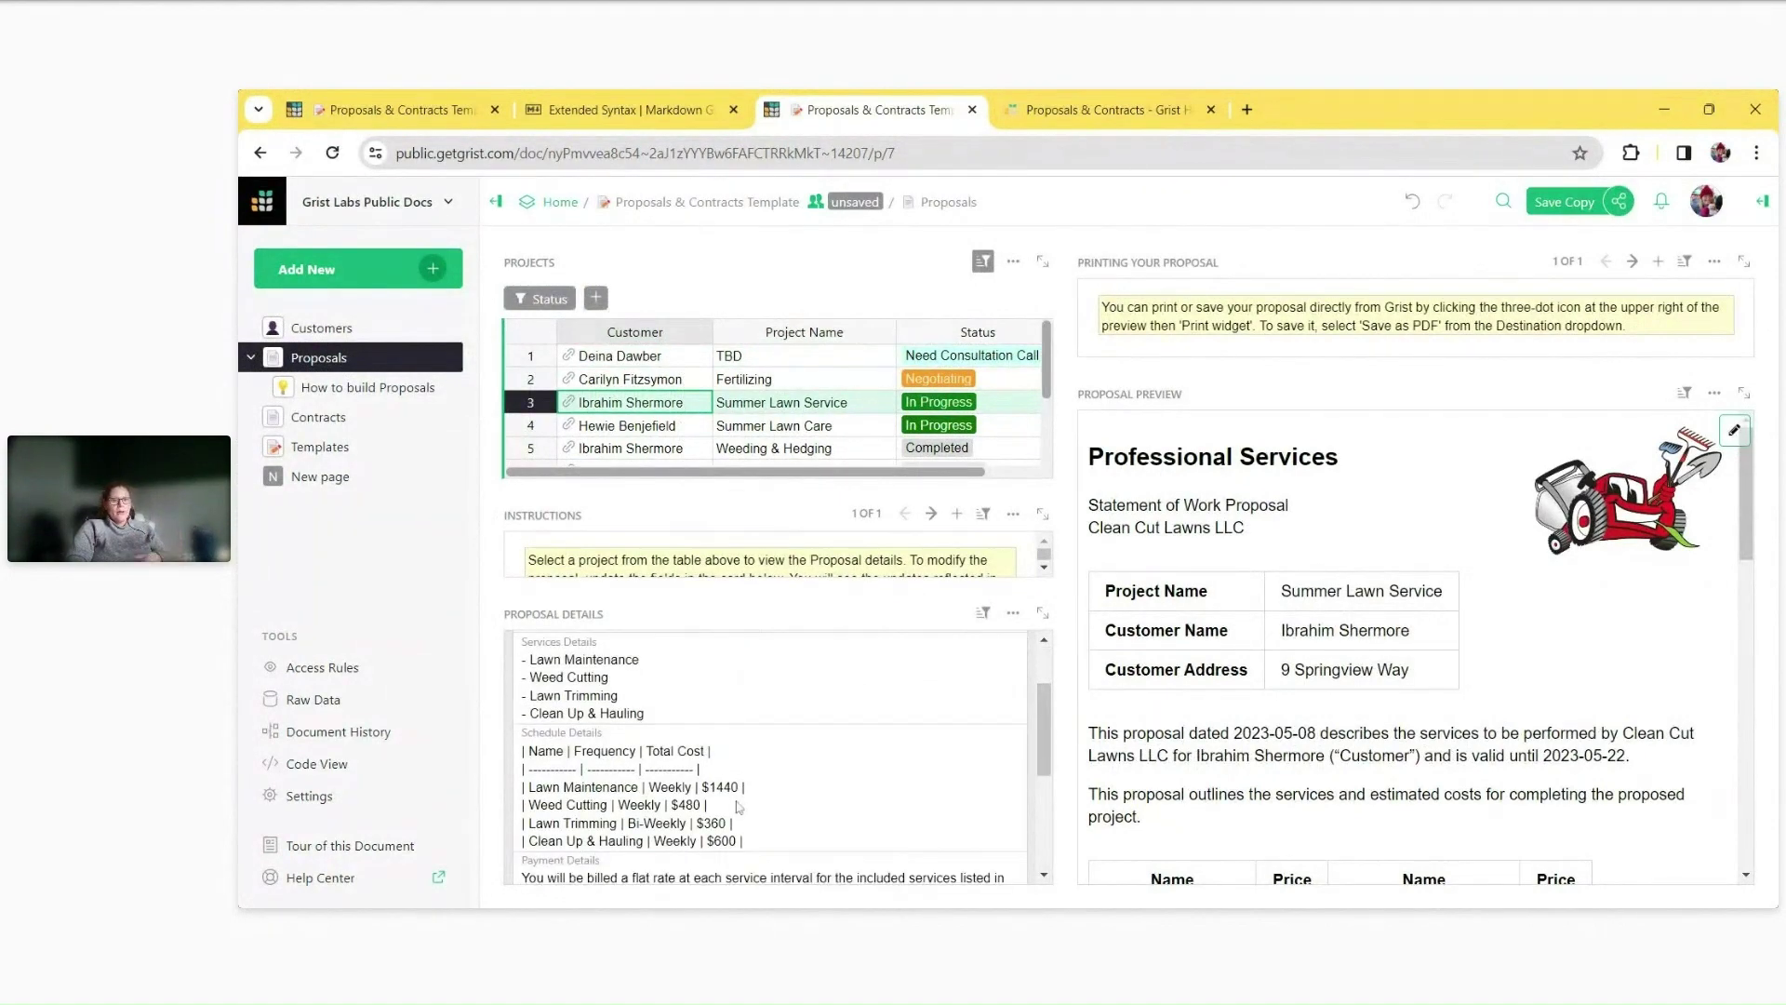
pyautogui.scroll(-2, 740, 807)
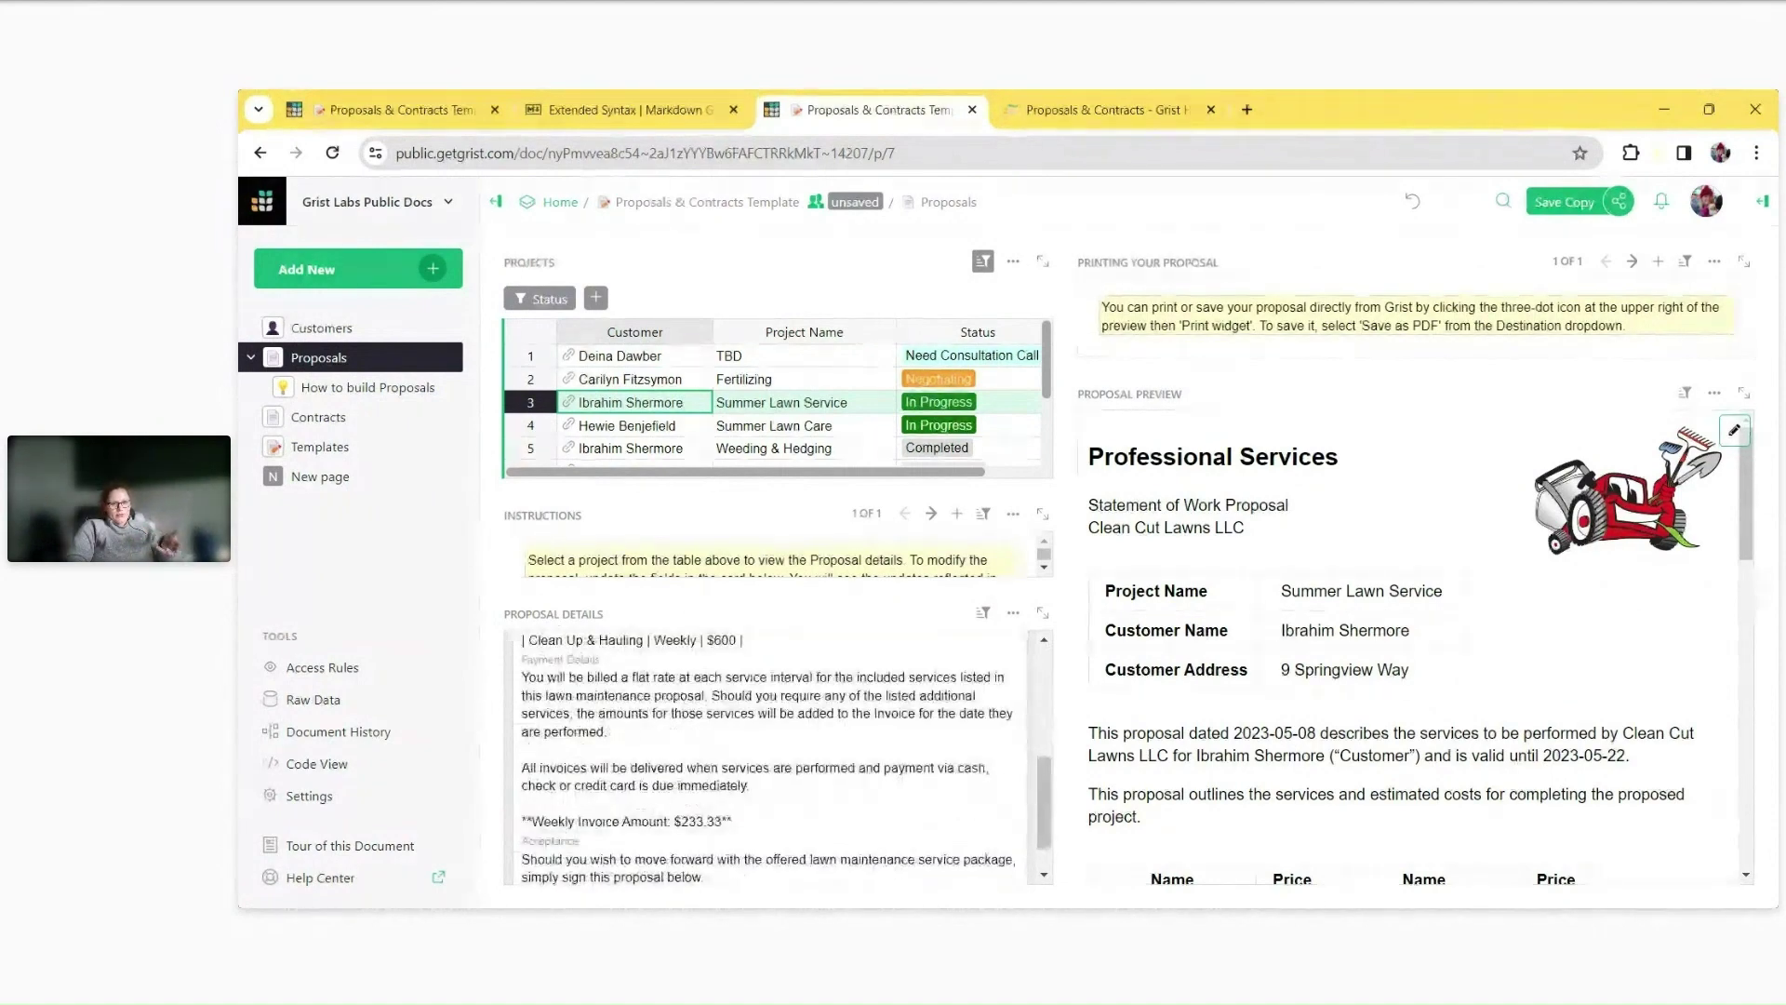
pyautogui.scroll(5, 740, 807)
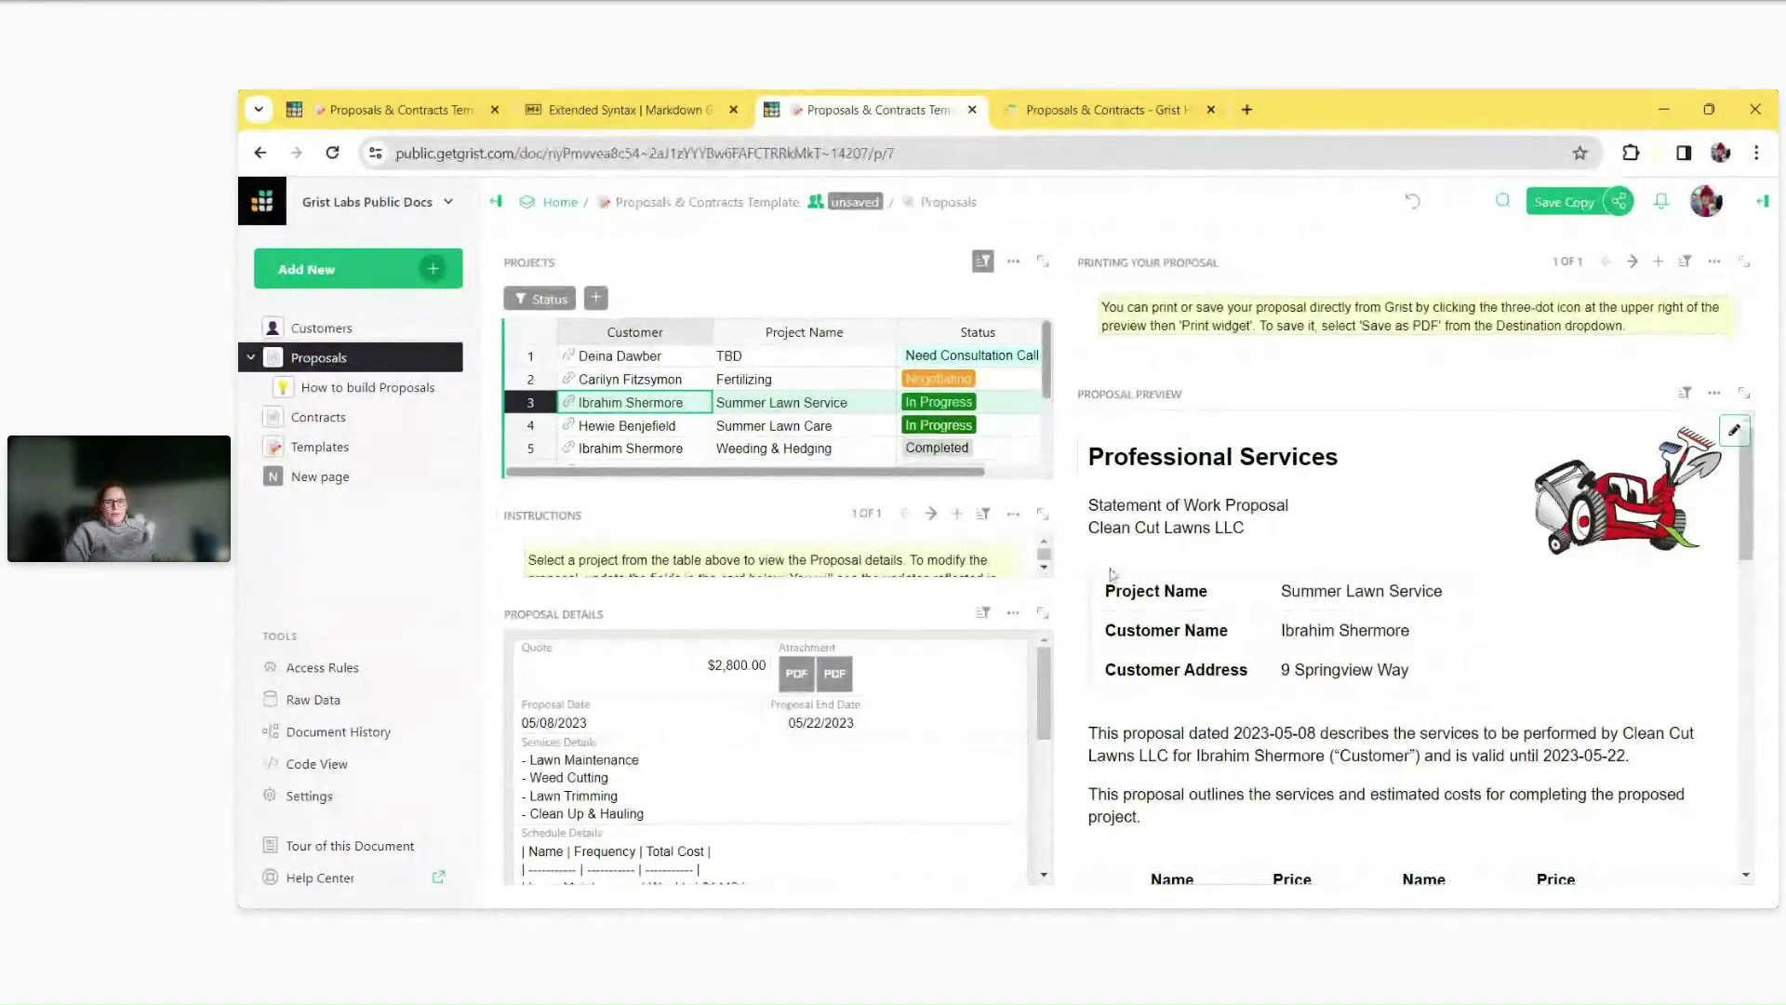
# Set the Summer Lawn Service proposal date to today, 01/18/2024, and check the date in the proposal preview.
pyautogui.click(622, 724)
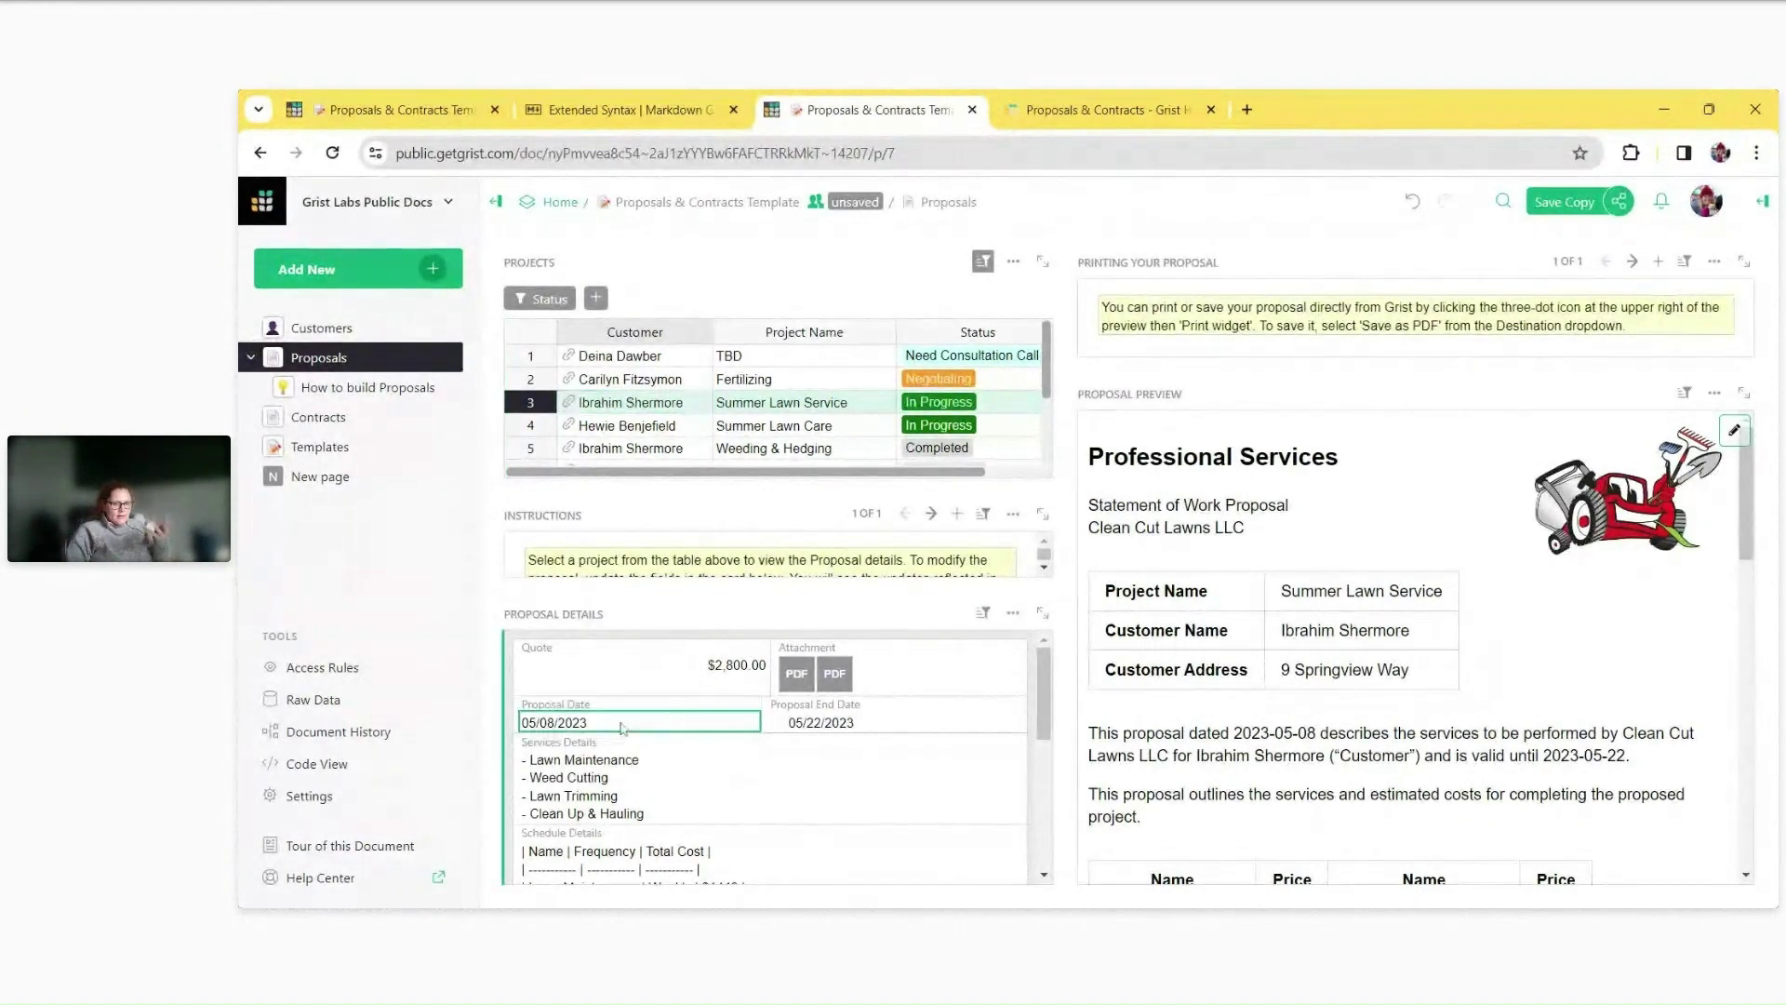
pyautogui.doubleClick(623, 725)
pyautogui.click(639, 697)
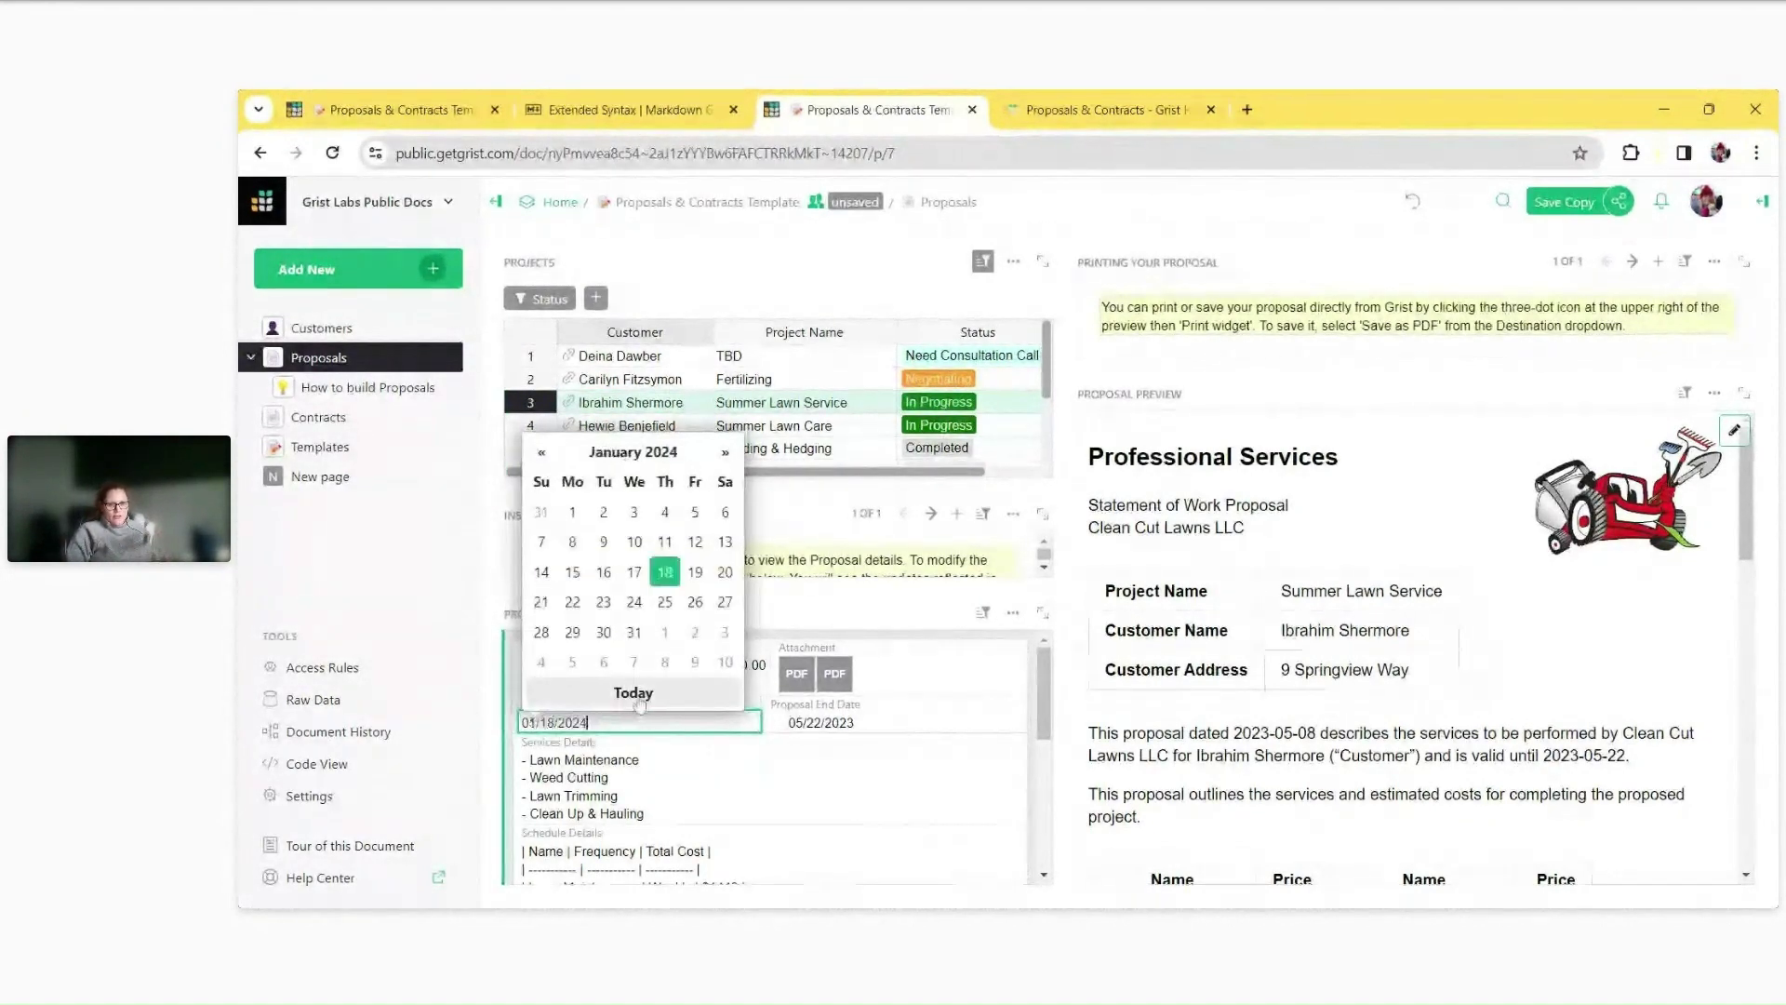
pyautogui.click(816, 771)
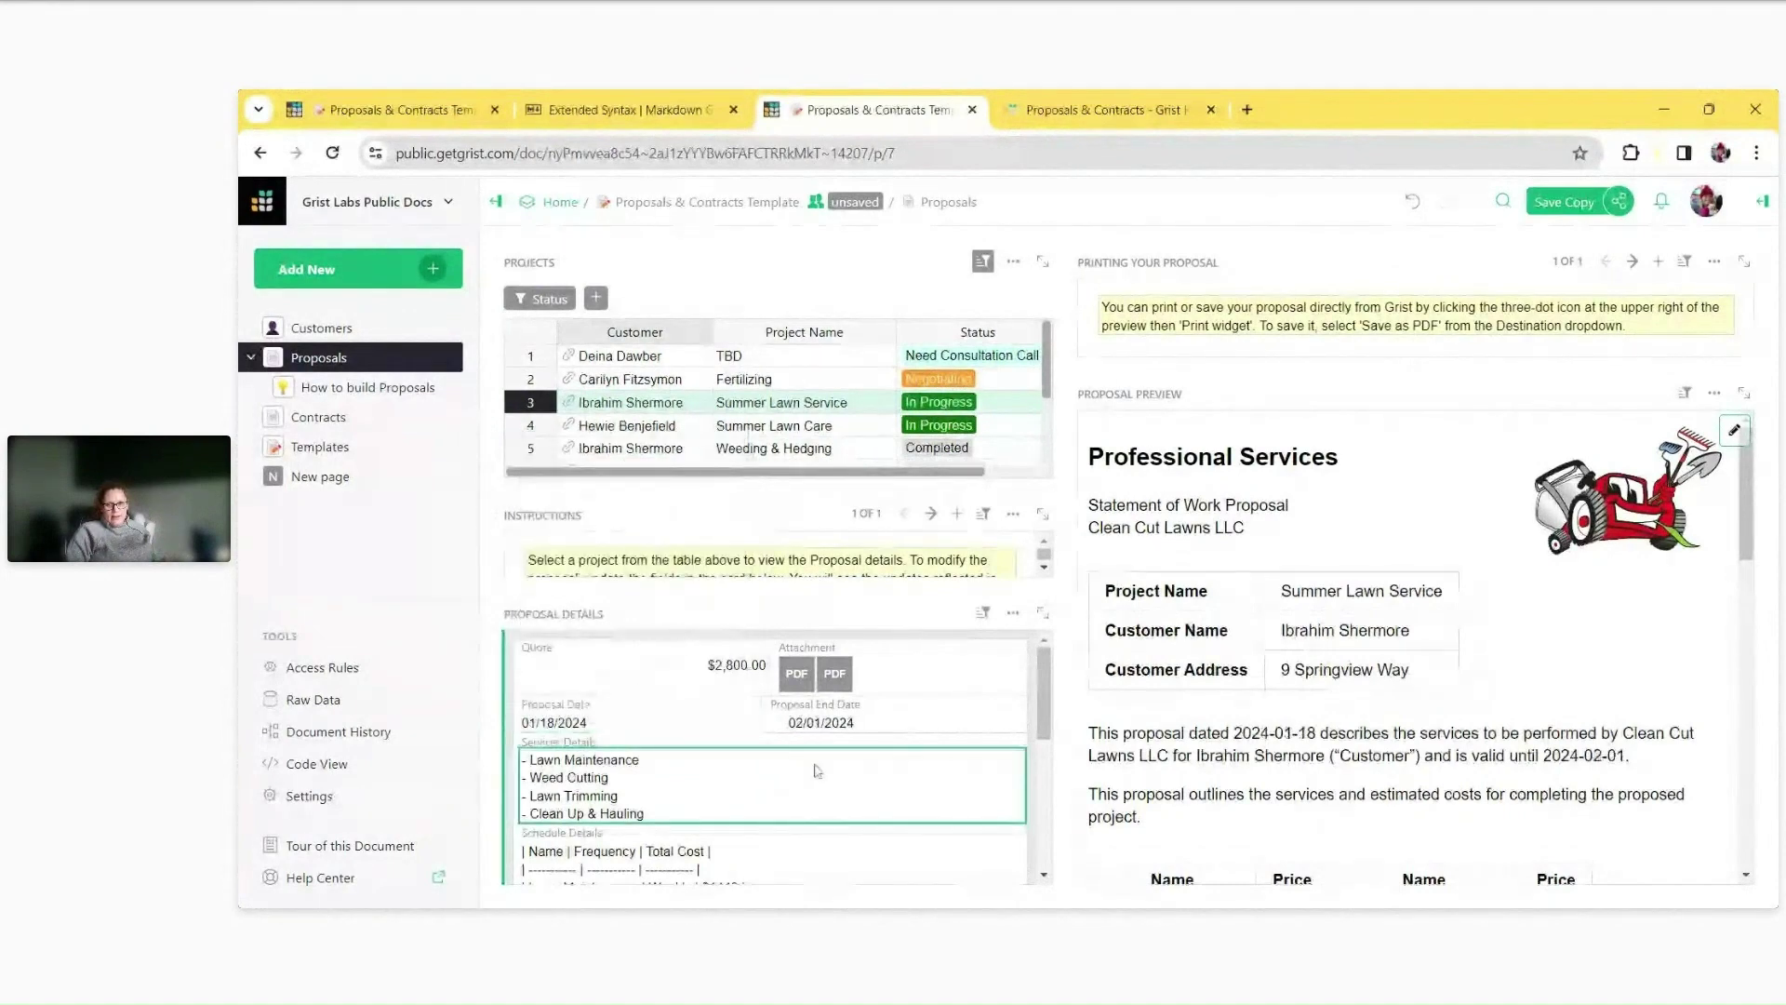
pyautogui.moveTo(1235, 734); pyautogui.dragTo(1315, 734)
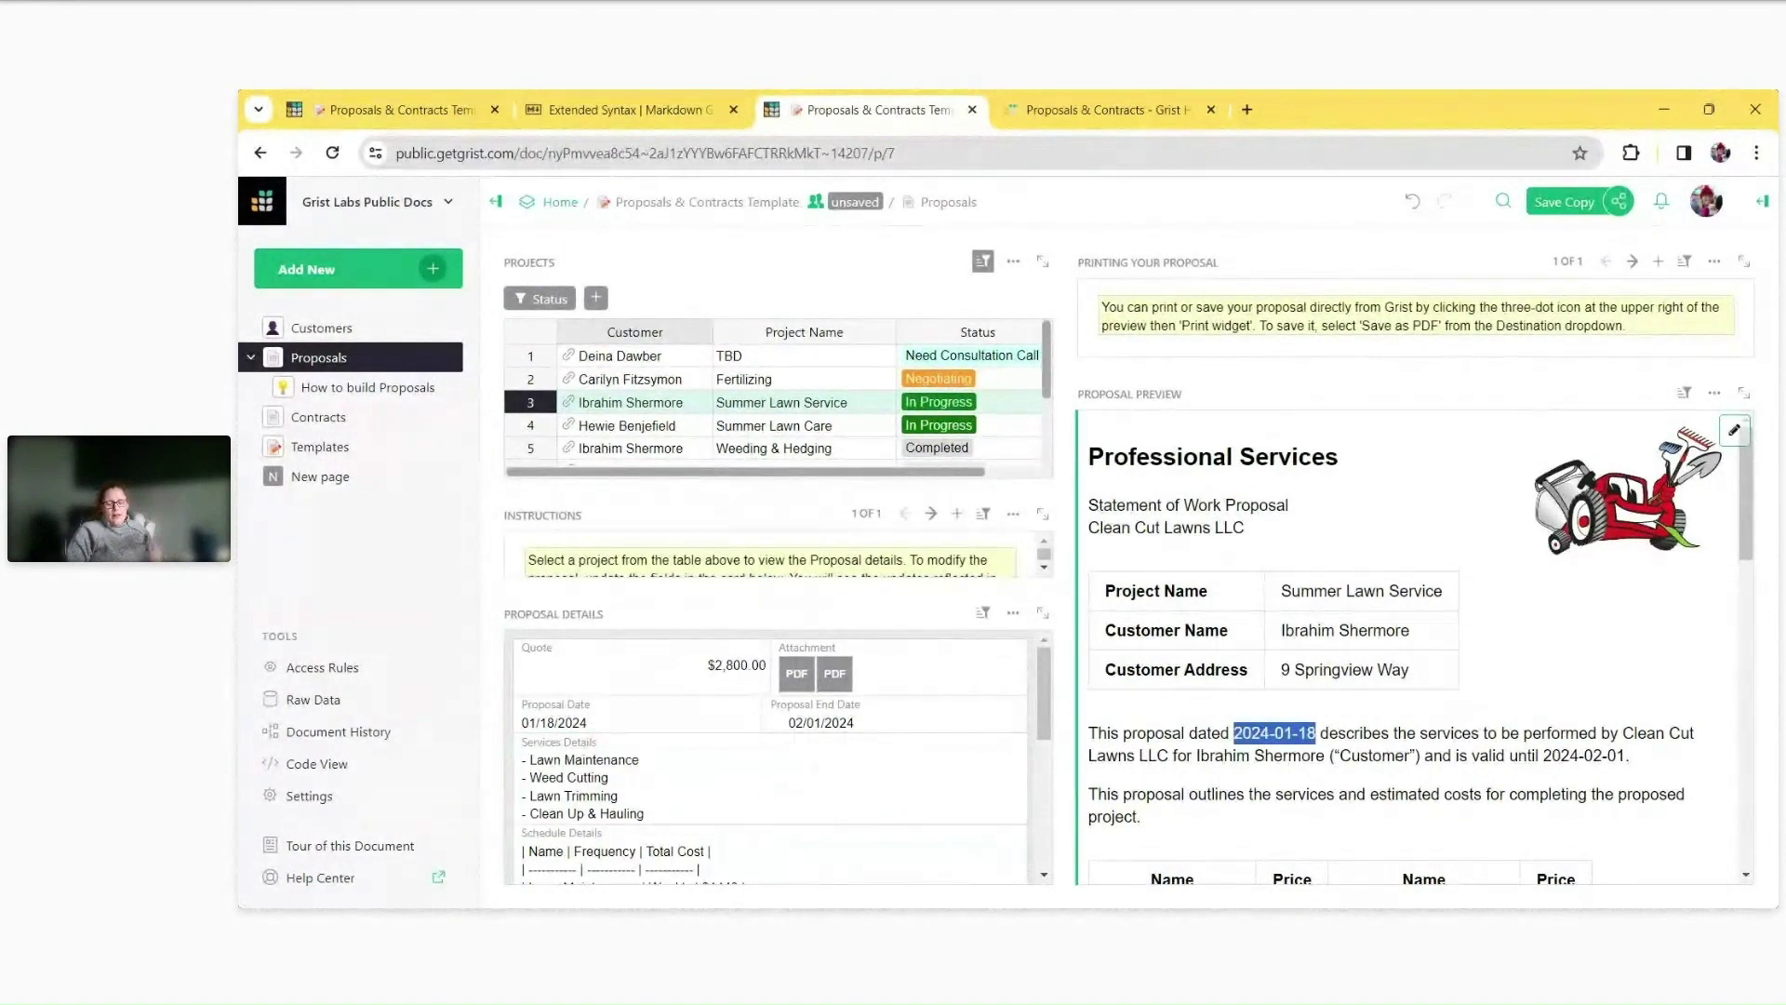
pyautogui.click(884, 760)
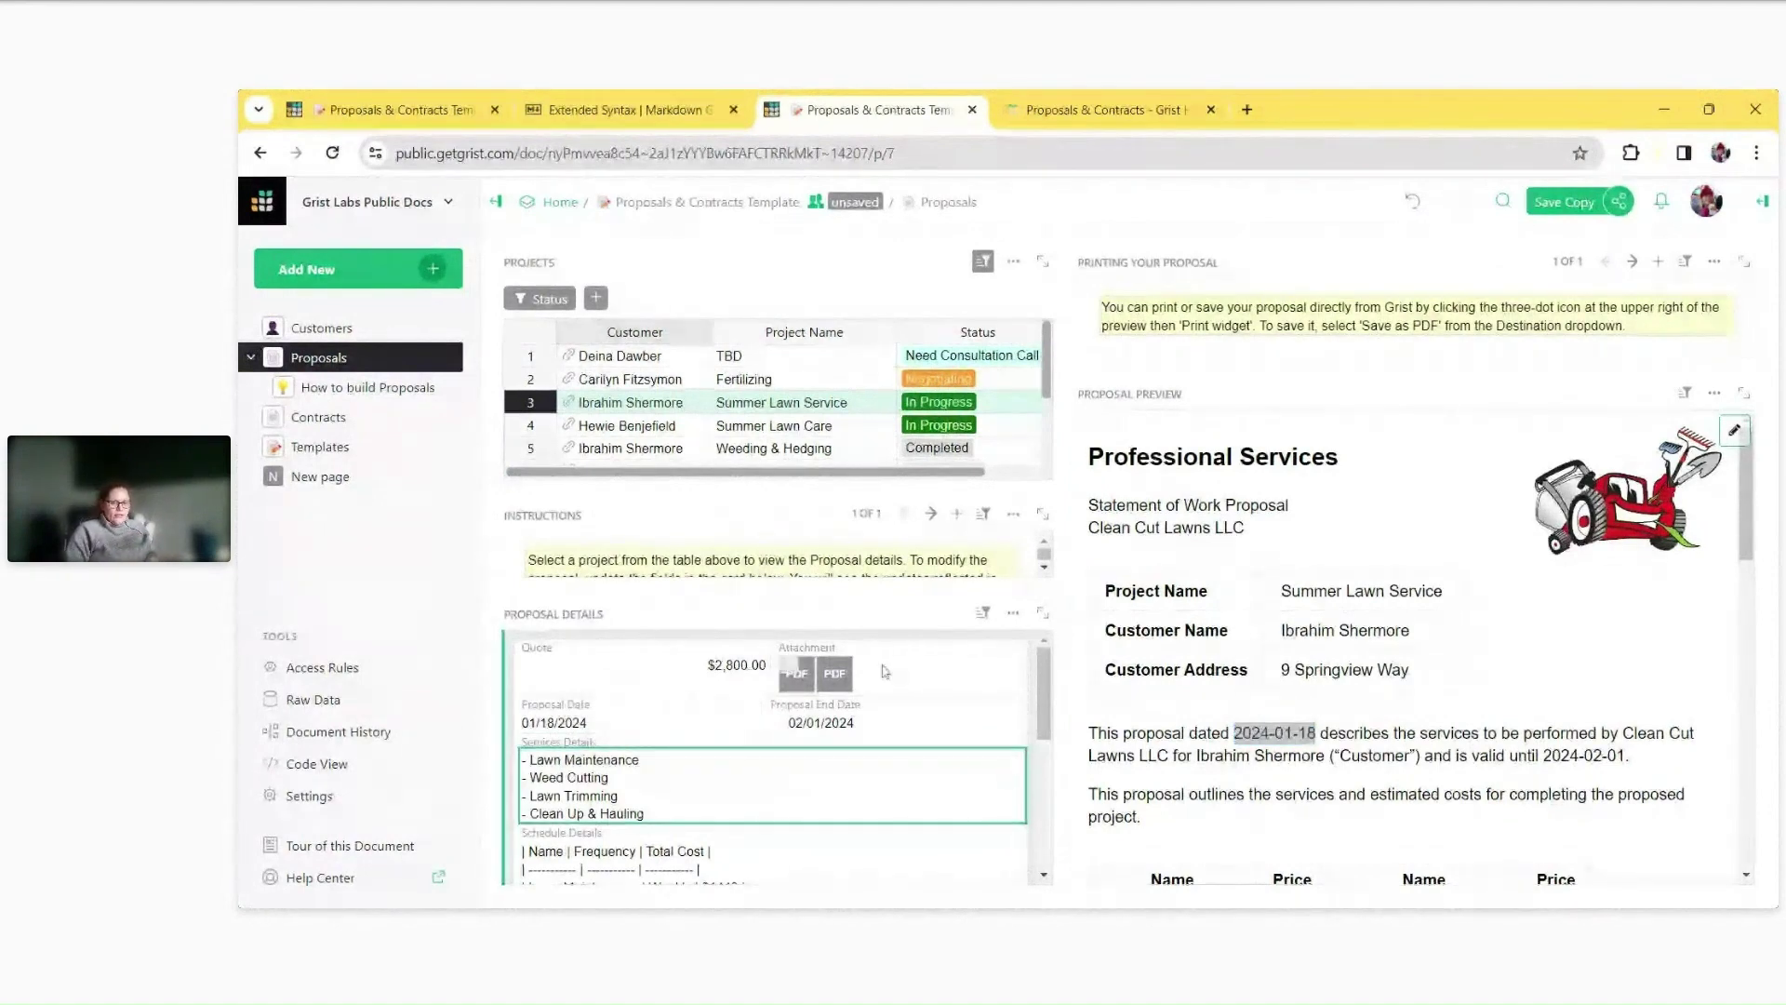
pyautogui.scroll(-3, 948, 711)
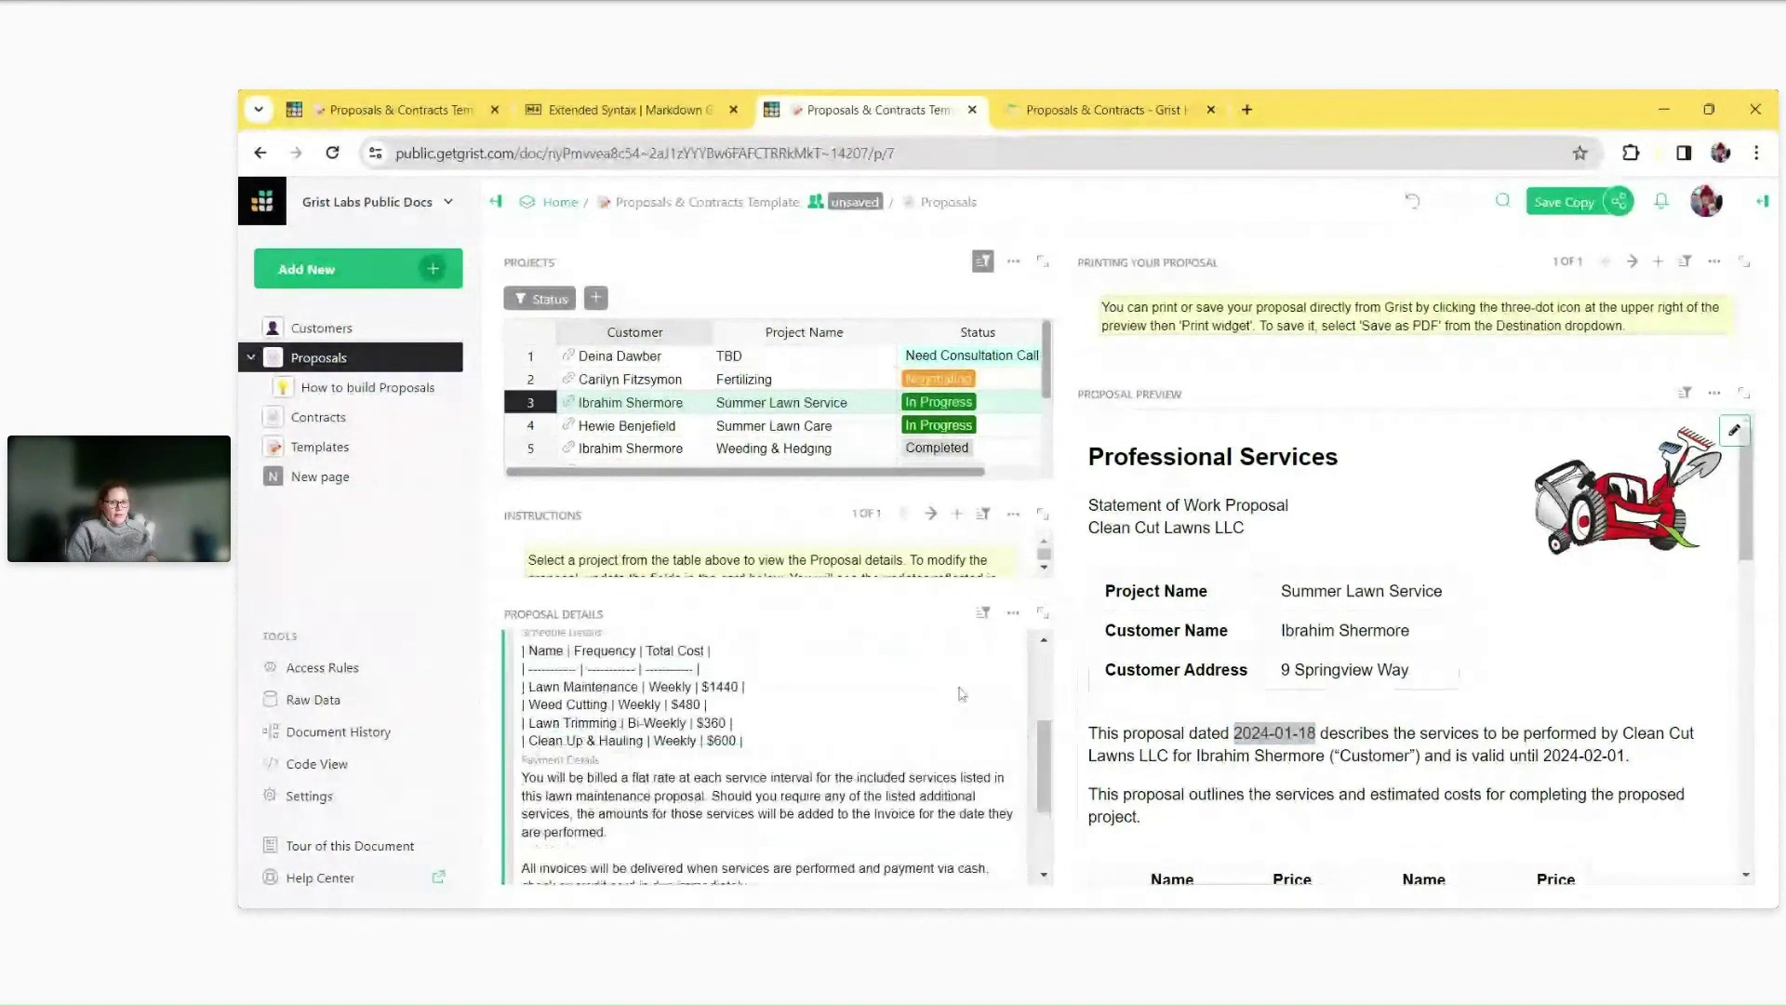
# Examine the print preview of the Summer Lawn Service proposal and its destination options, and leave without saving.
pyautogui.click(1414, 512)
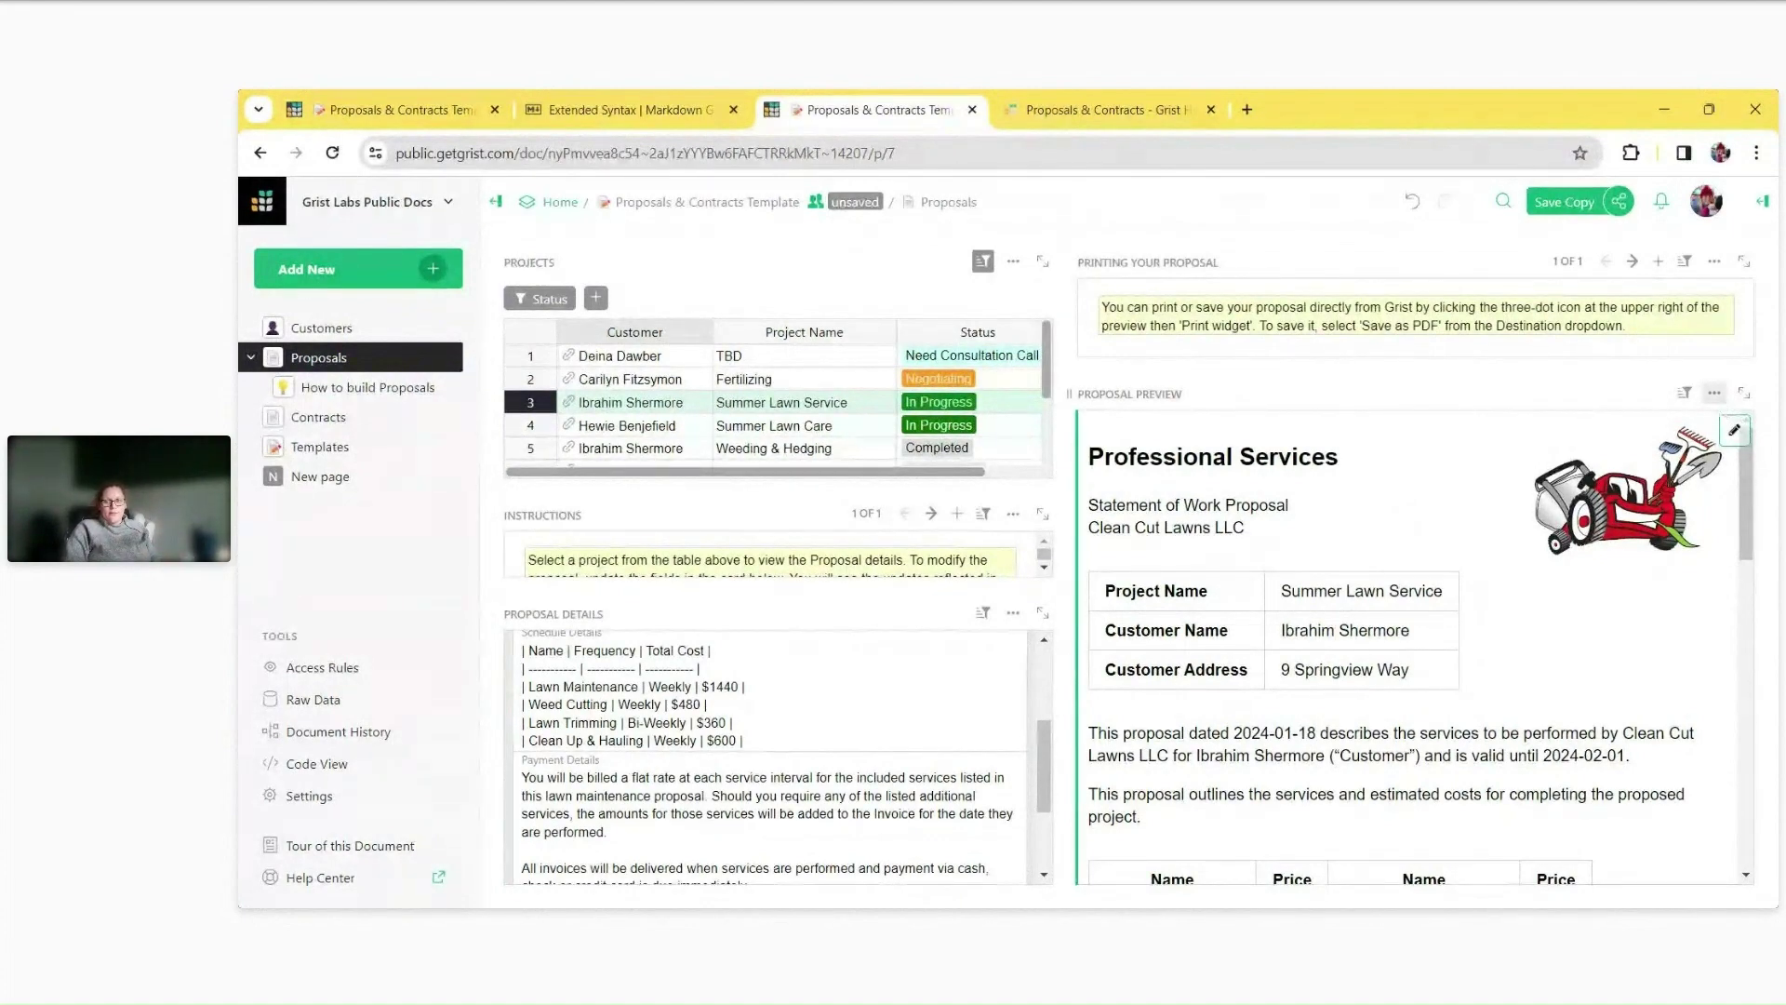
pyautogui.click(1715, 394)
pyautogui.click(1646, 456)
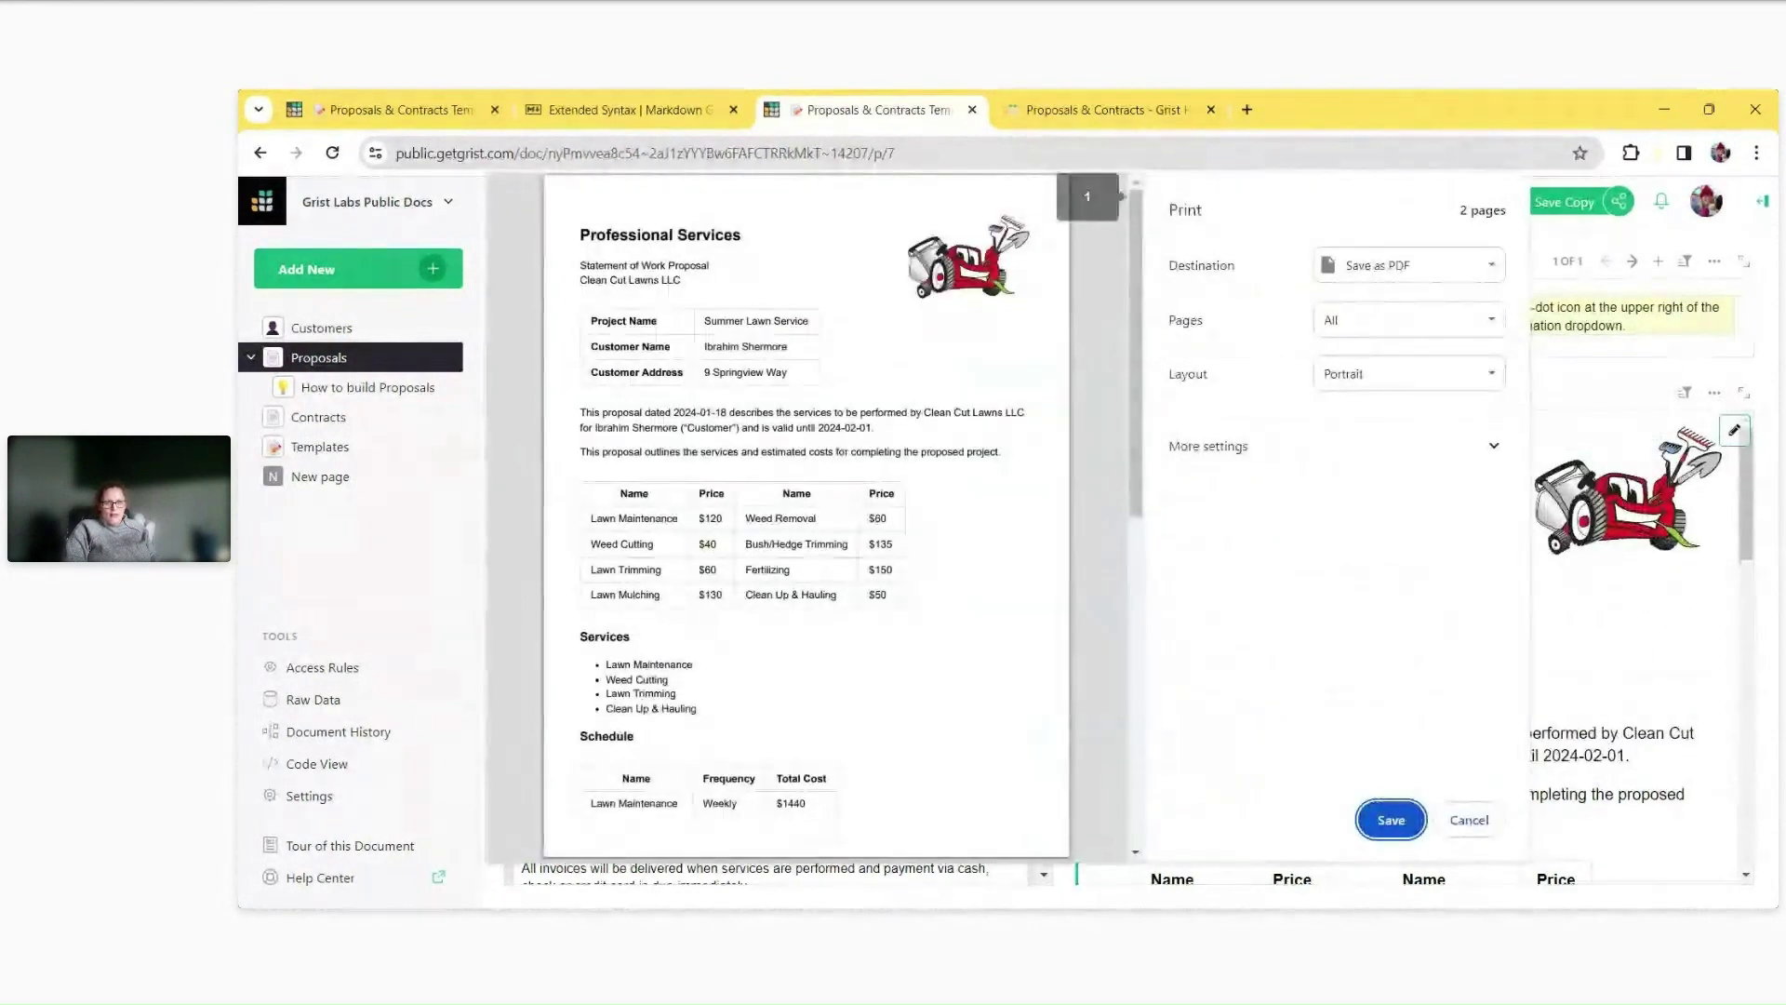
pyautogui.scroll(-5, 822, 394)
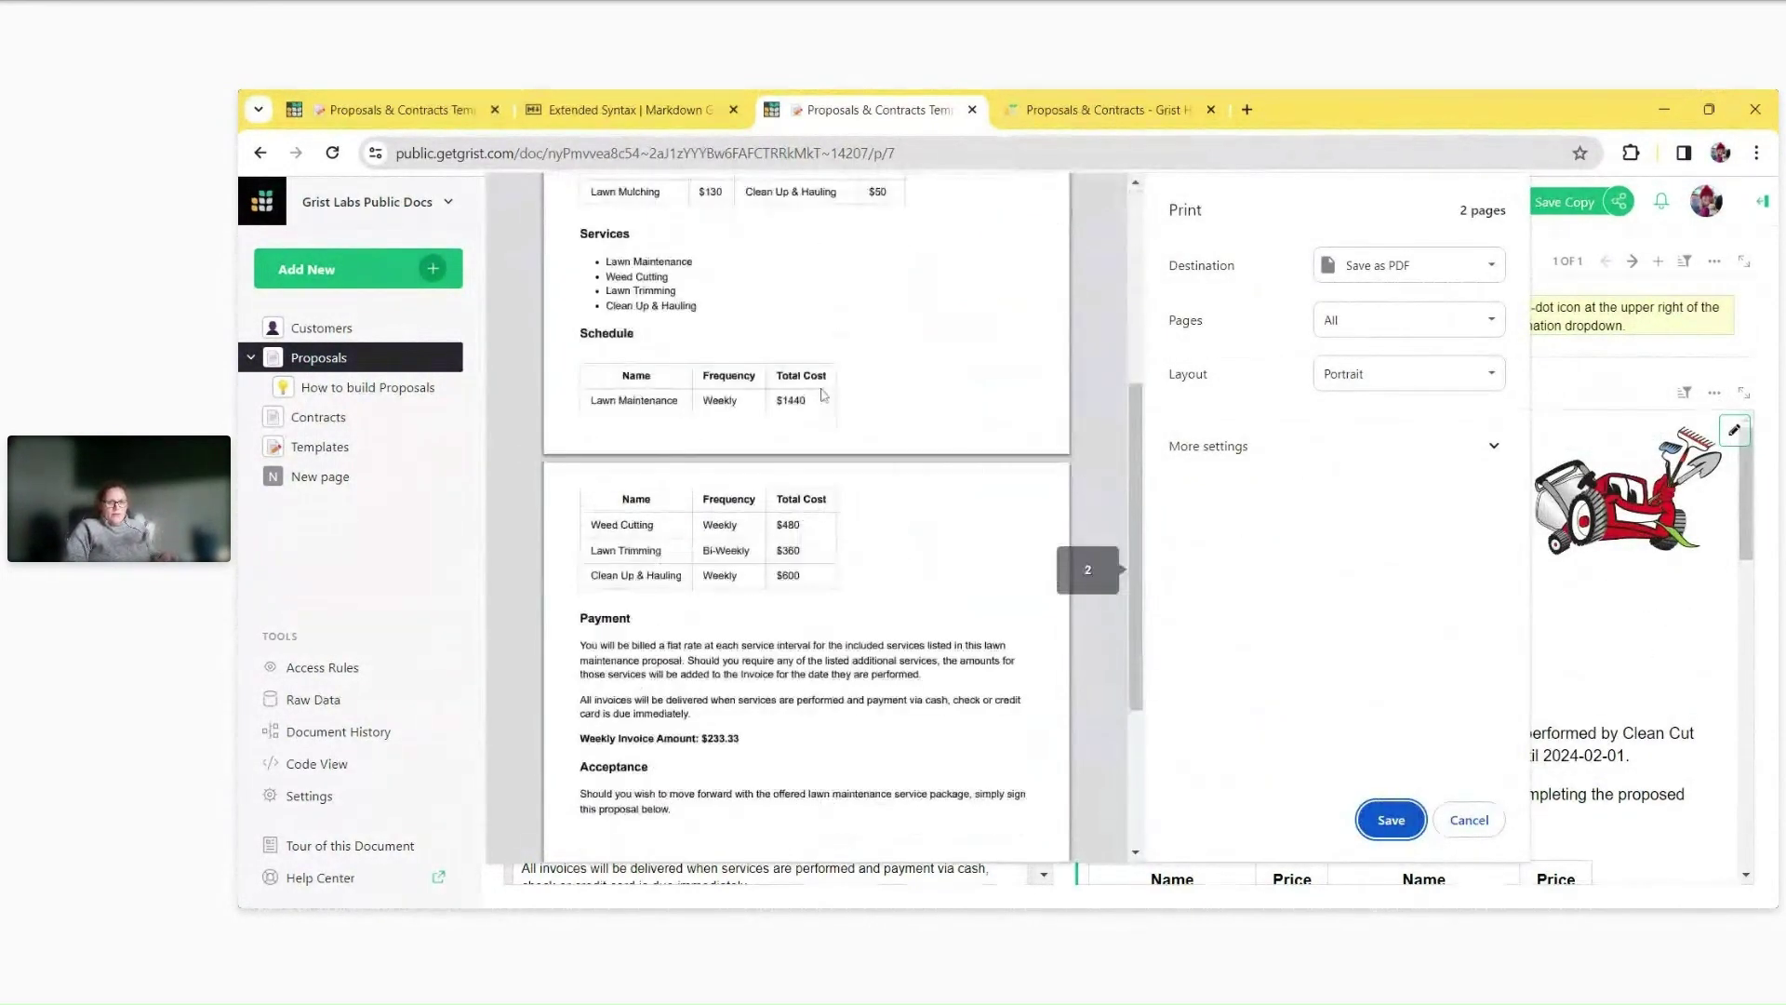
pyautogui.scroll(-2, 822, 395)
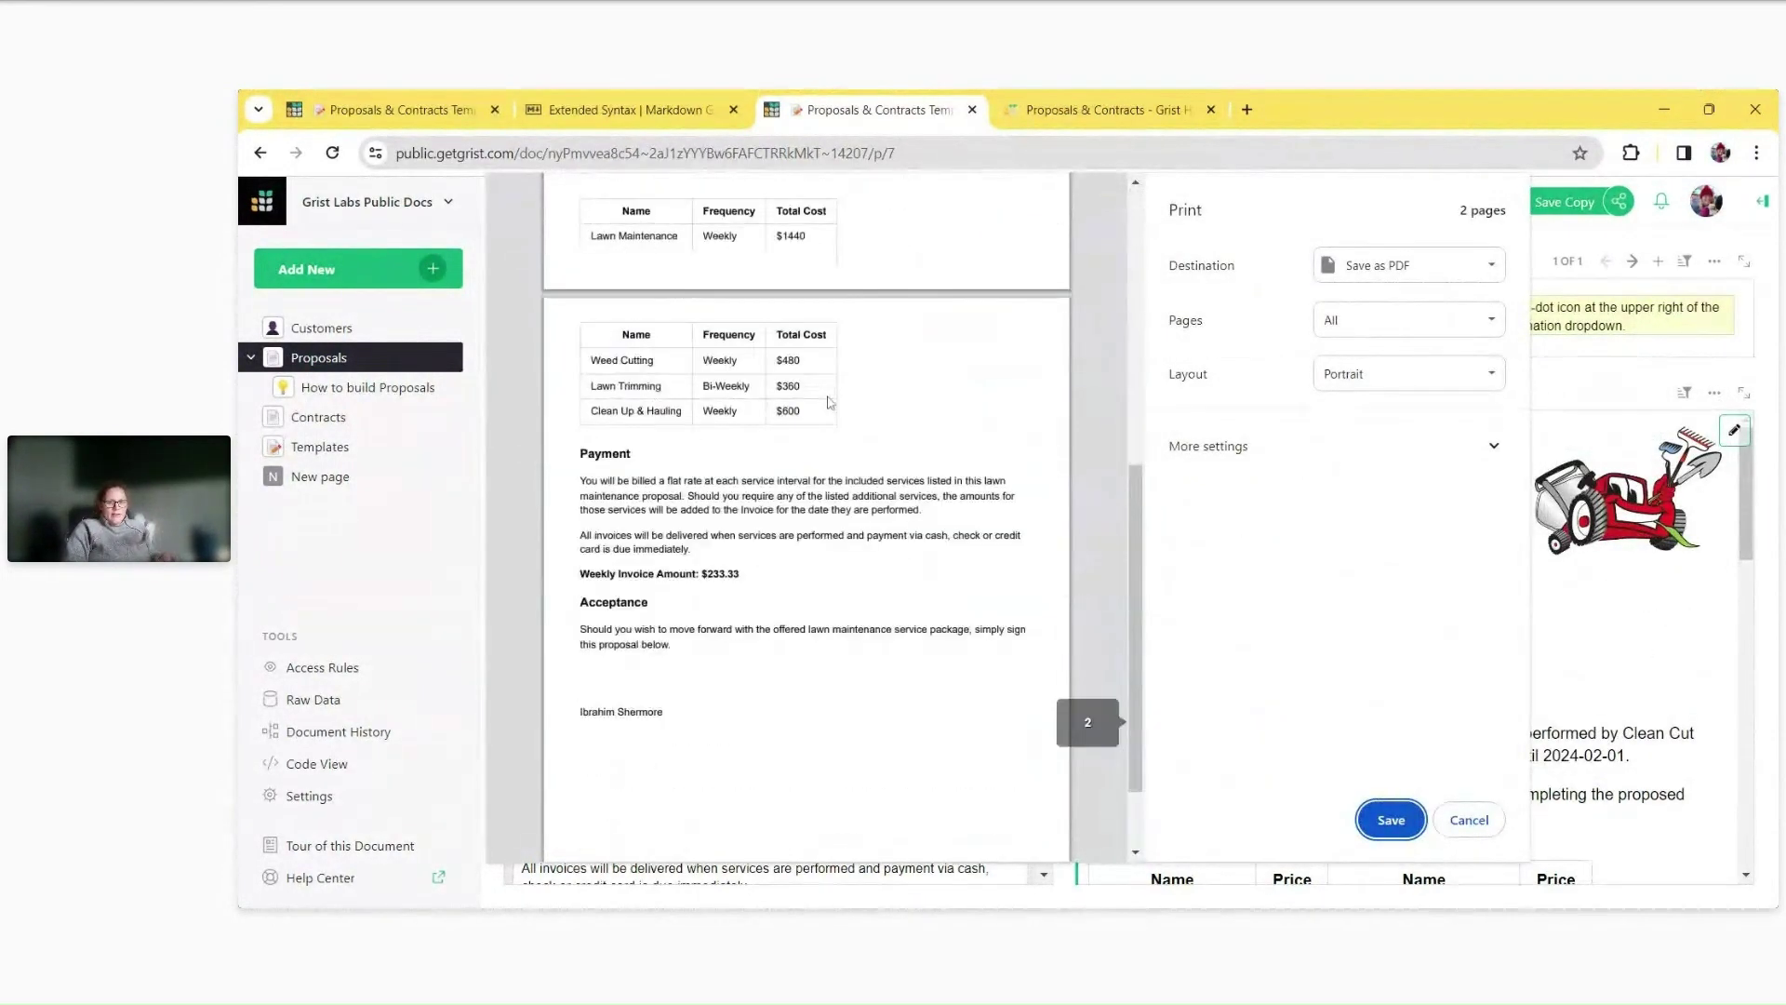
pyautogui.click(1491, 279)
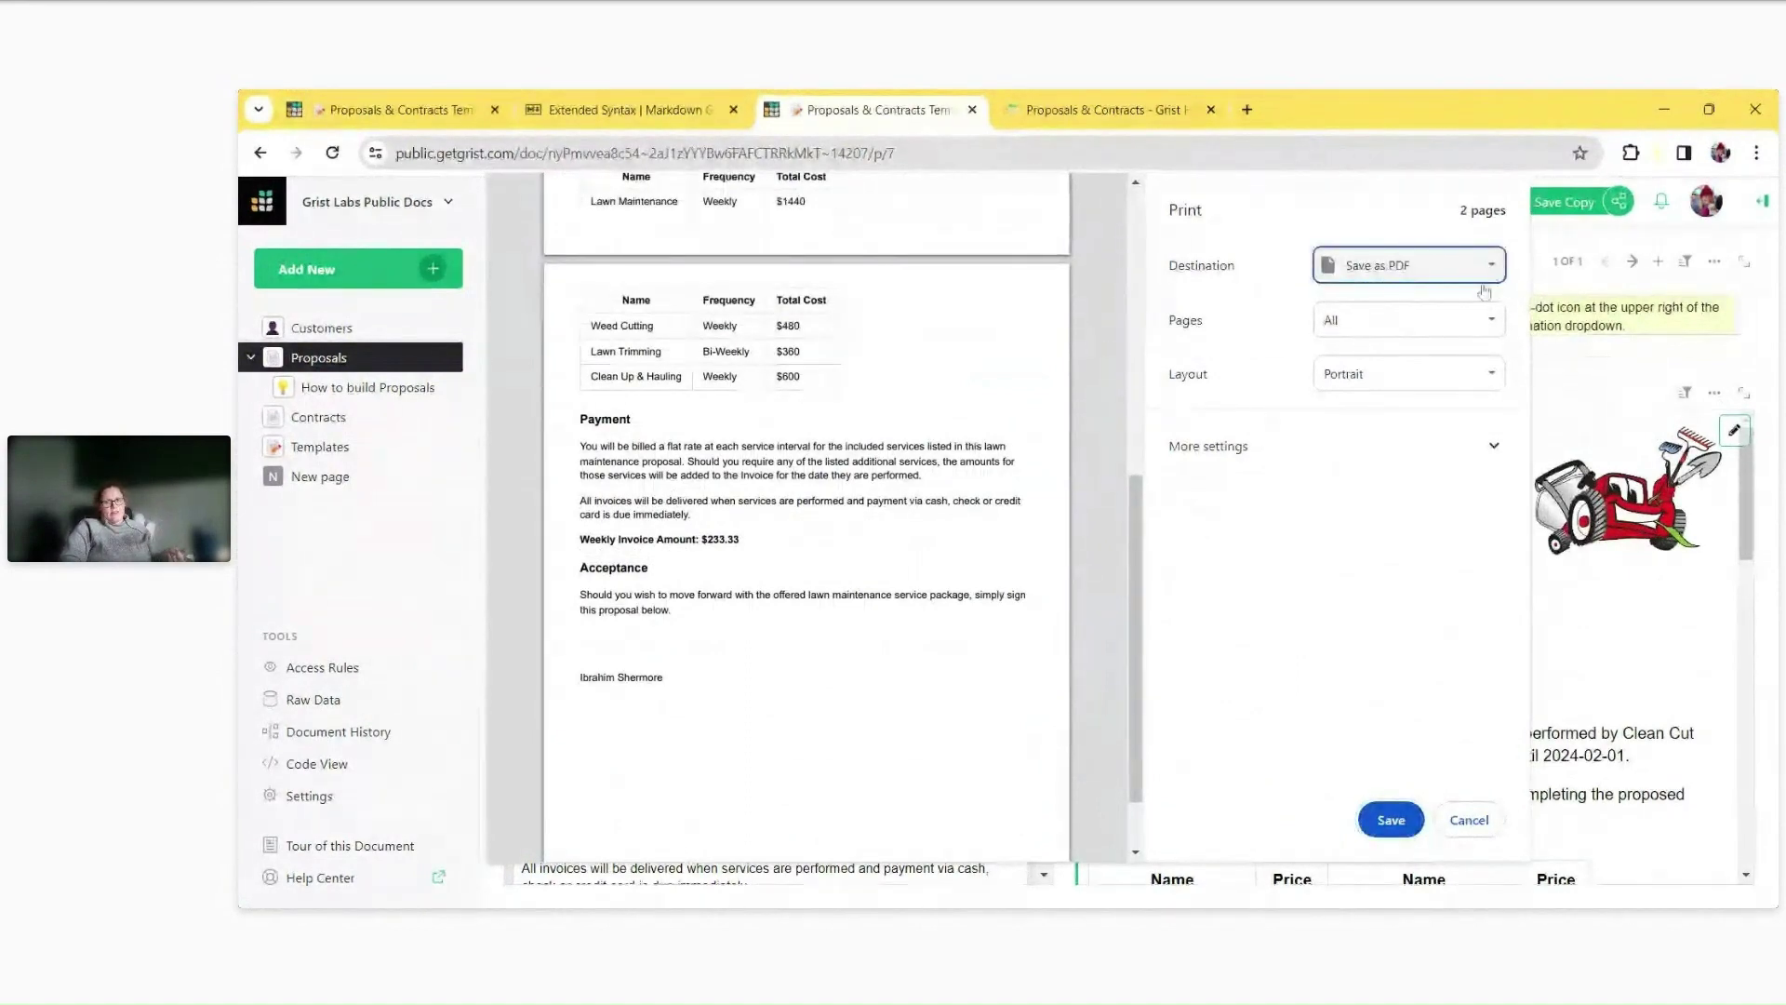
pyautogui.click(1468, 820)
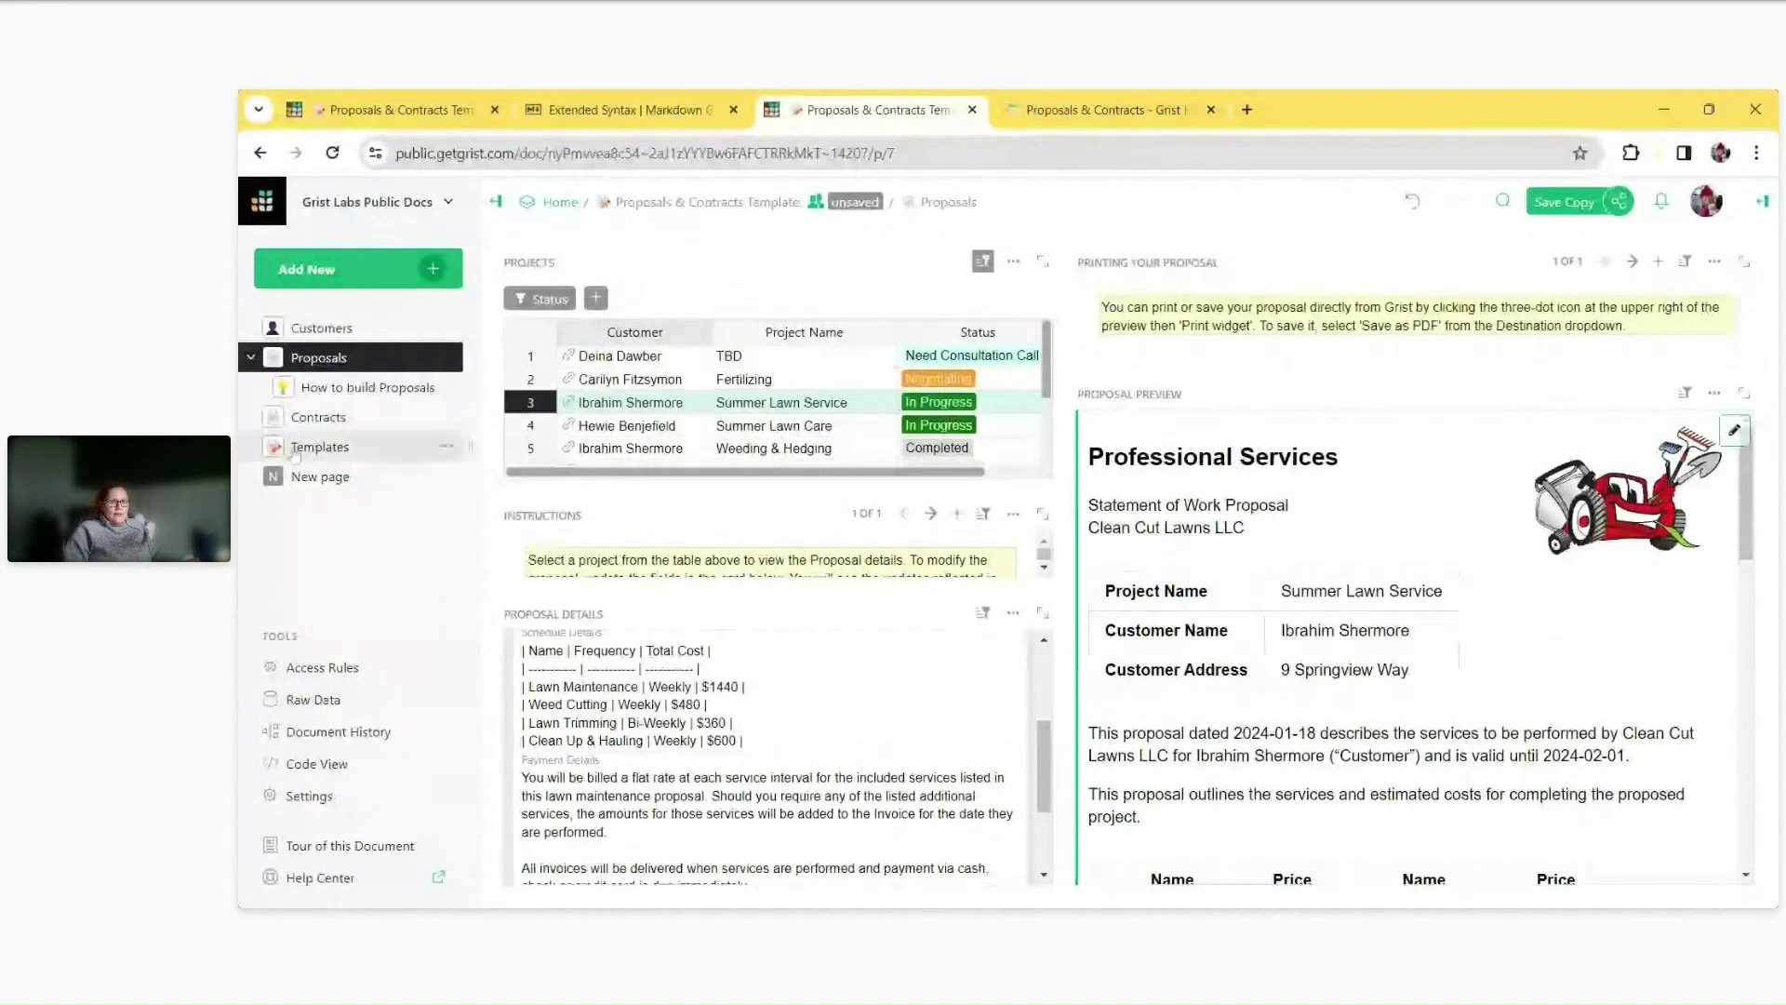
# Open the Contracts page and read the Summer Lawn Service contract preview down to the signatures section.
pyautogui.click(317, 417)
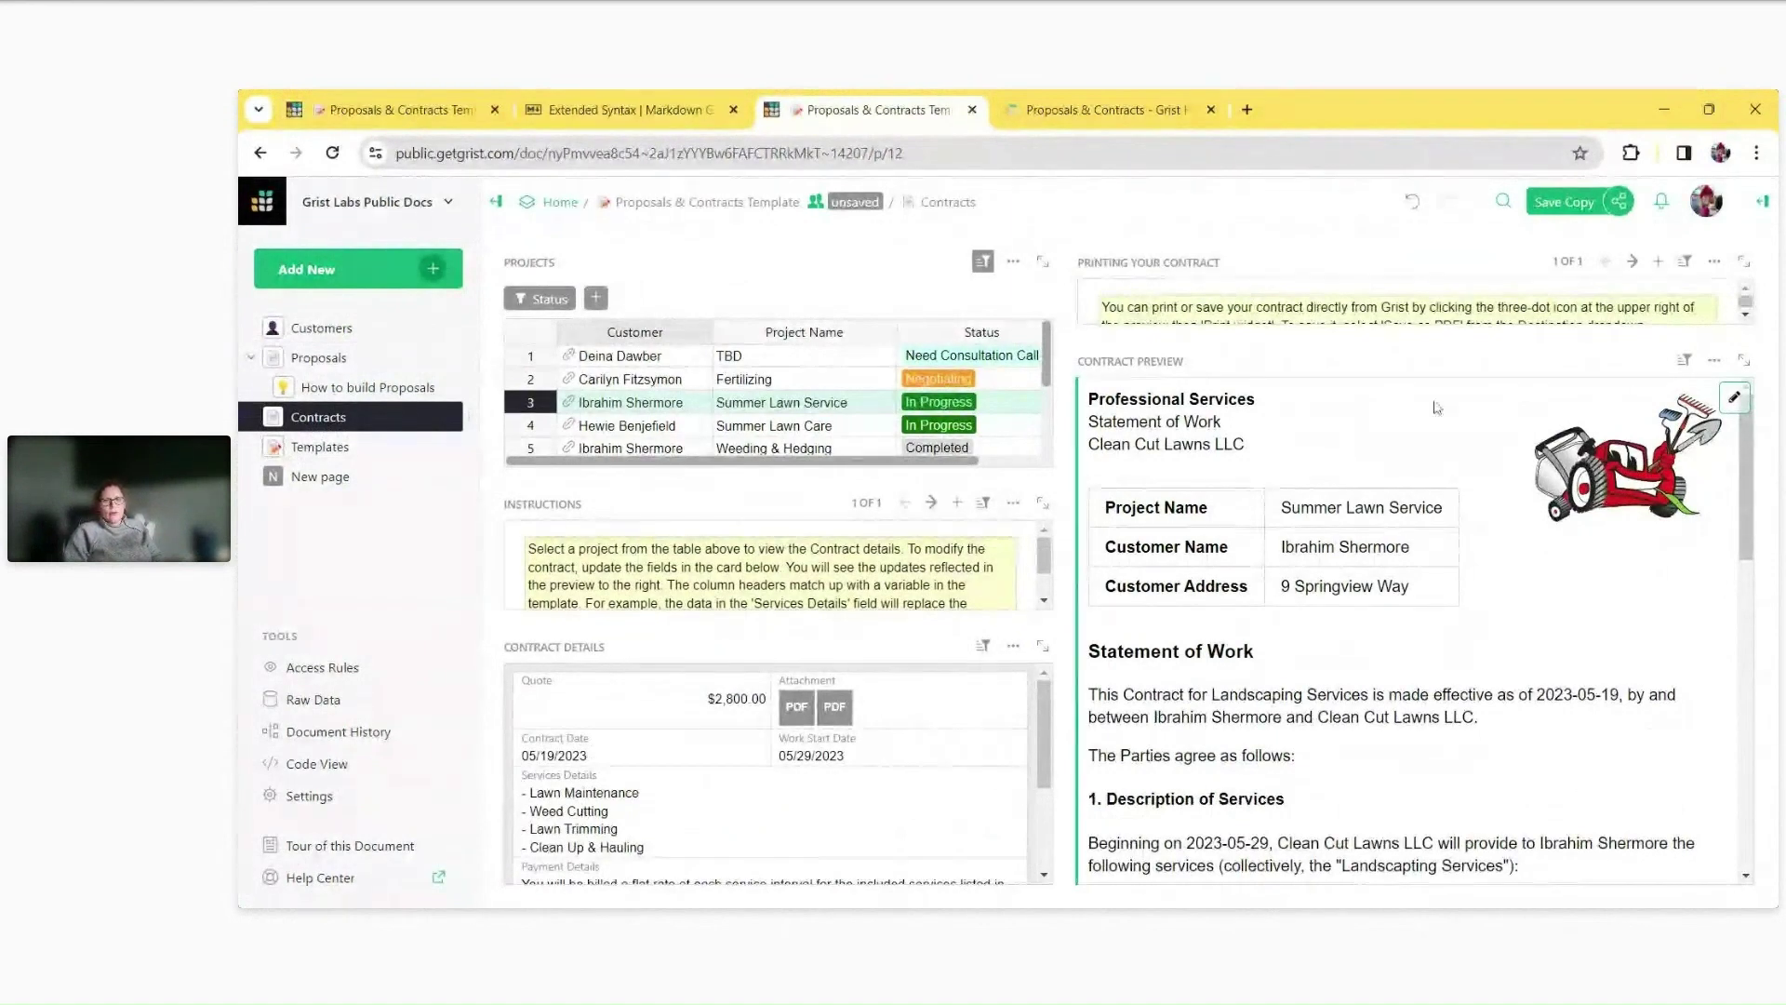
pyautogui.scroll(-2, 1412, 539)
pyautogui.scroll(-4, 1408, 673)
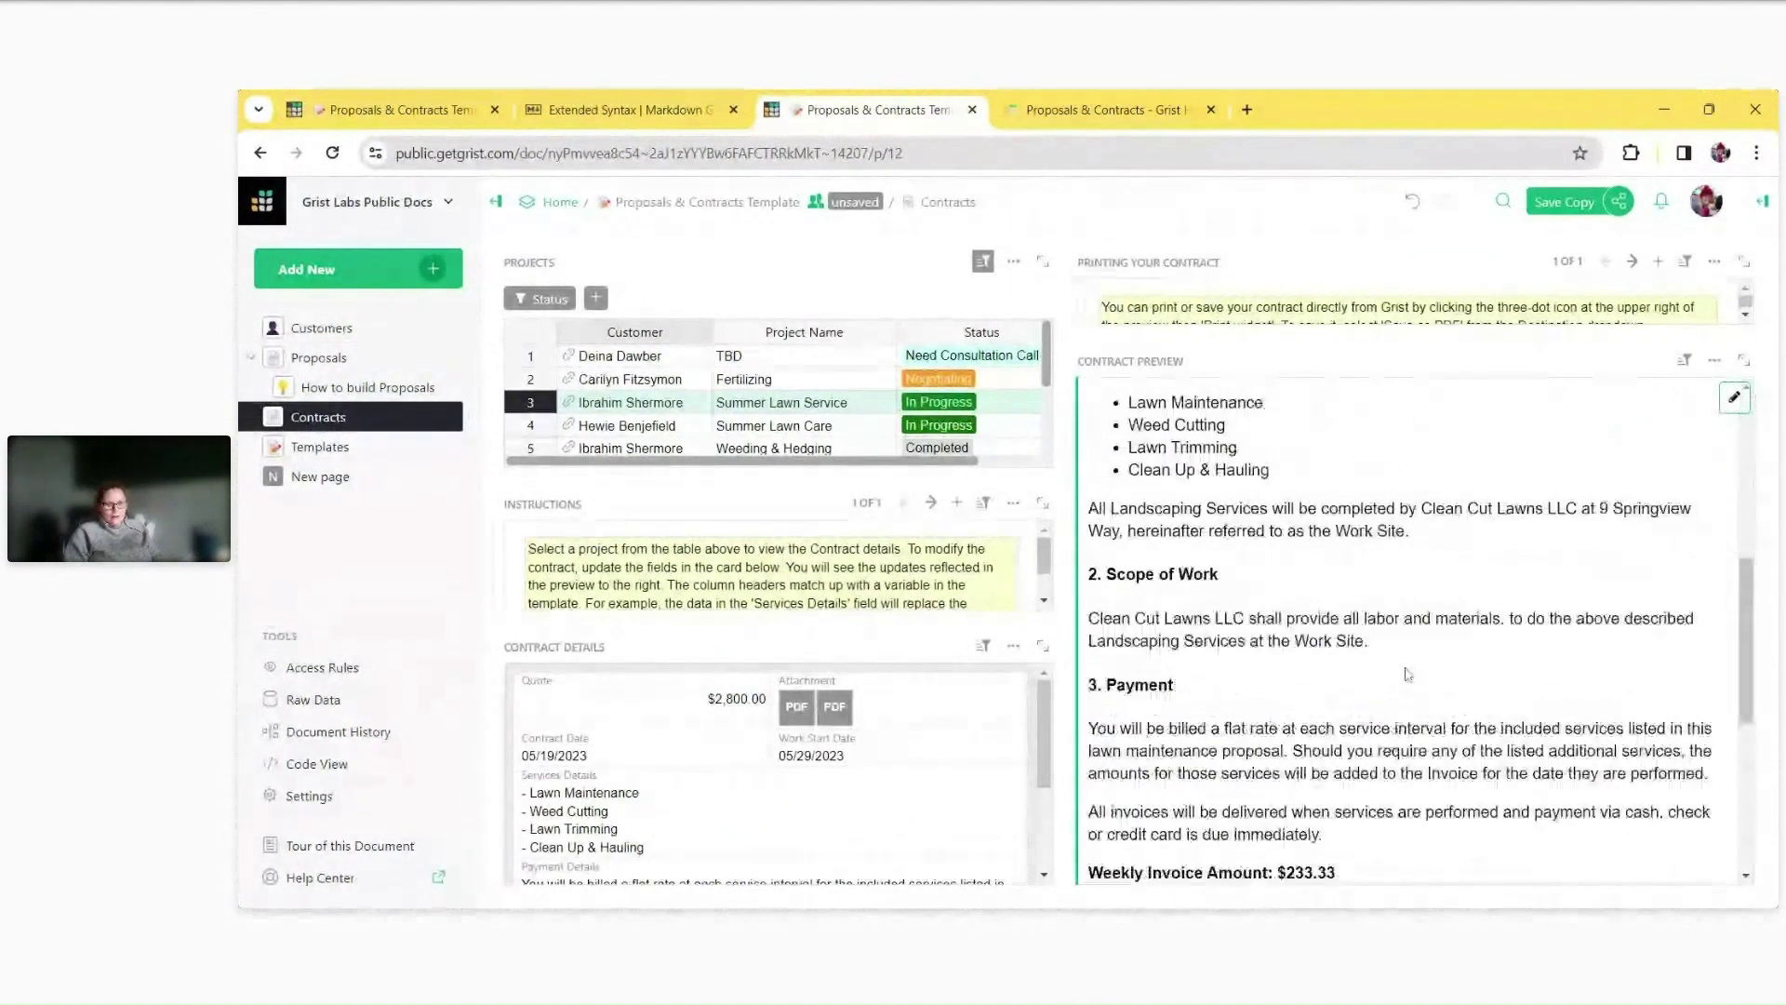
pyautogui.scroll(-3, 1407, 673)
pyautogui.scroll(-1, 1407, 673)
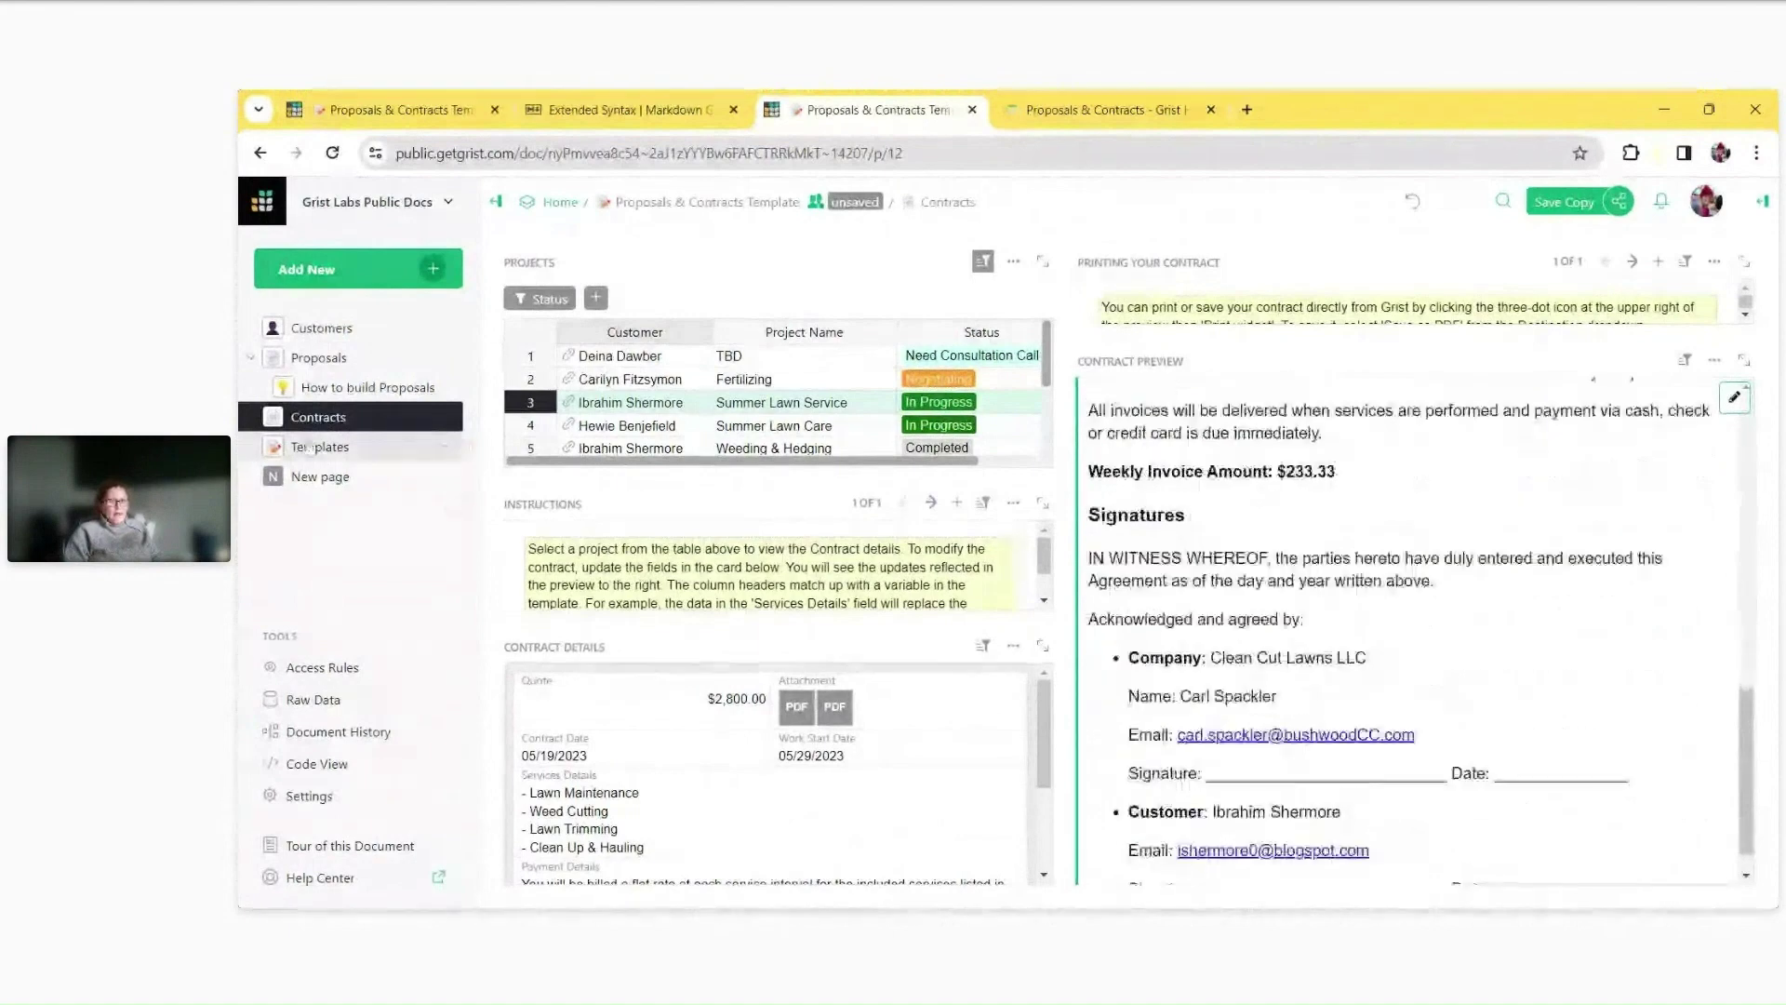
# Examine the Proposal and Contract templates on the Templates page, highlighting the {Project_Name} placeholder in the Contract template.
pyautogui.click(316, 448)
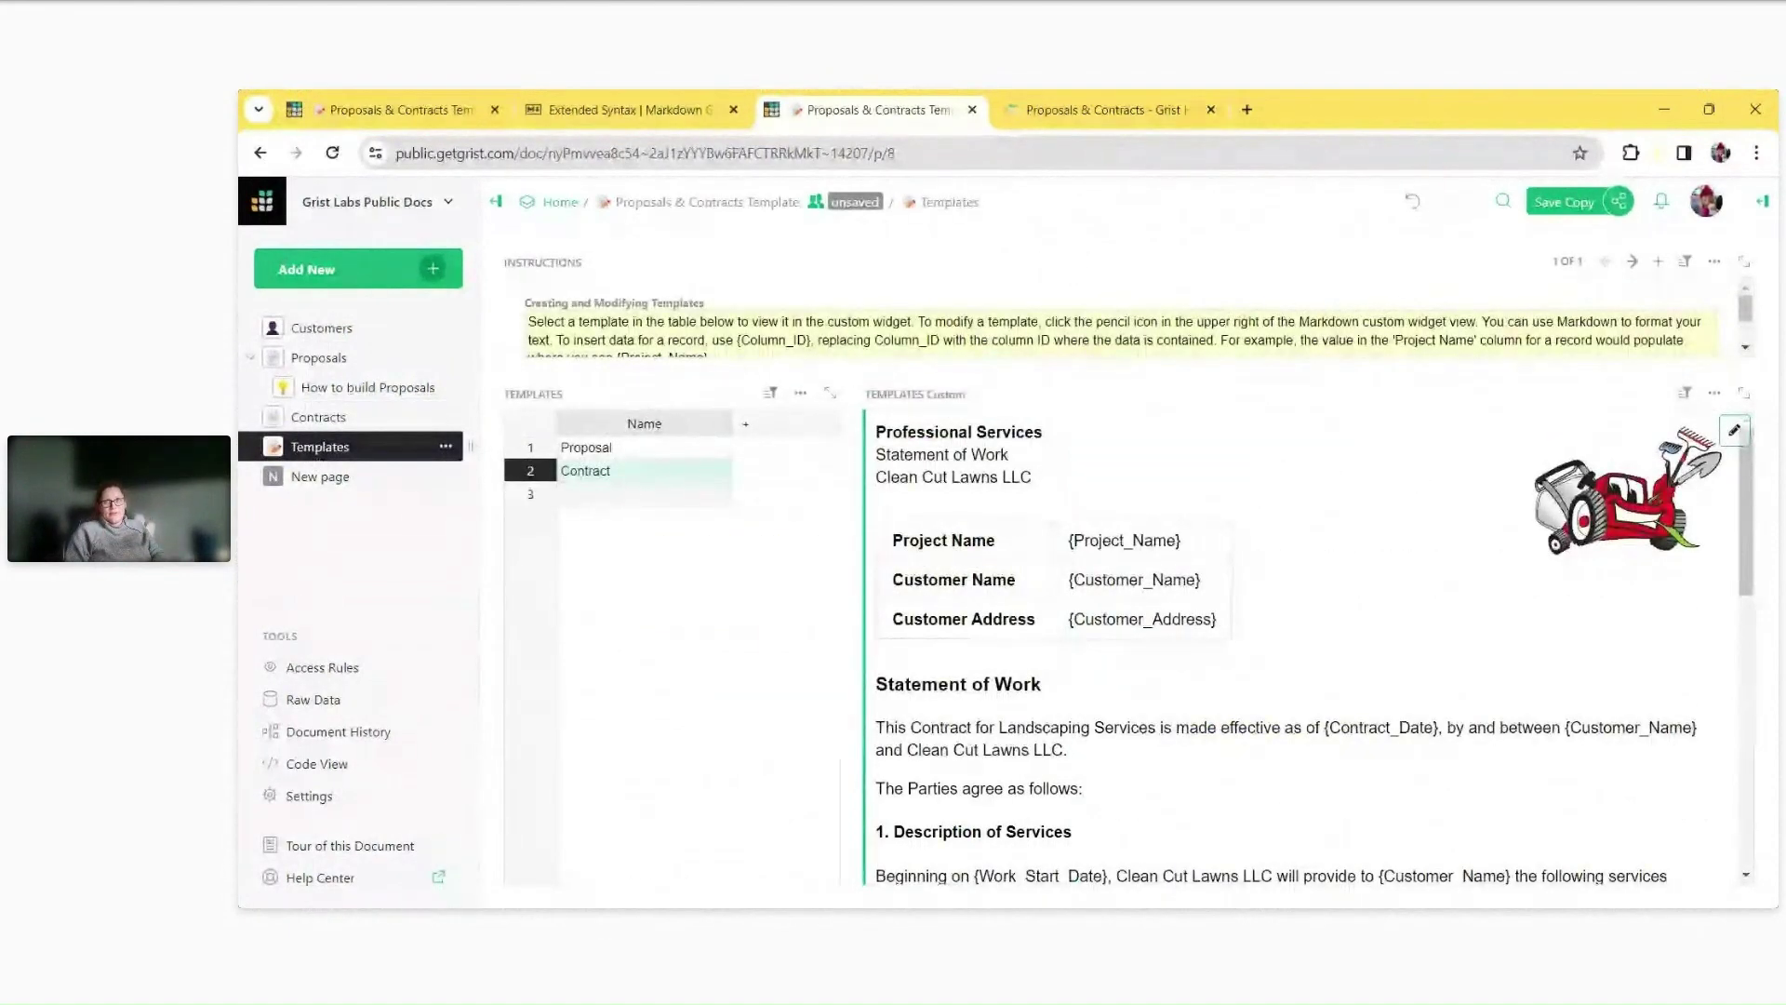
pyautogui.click(693, 448)
pyautogui.scroll(-3, 1146, 529)
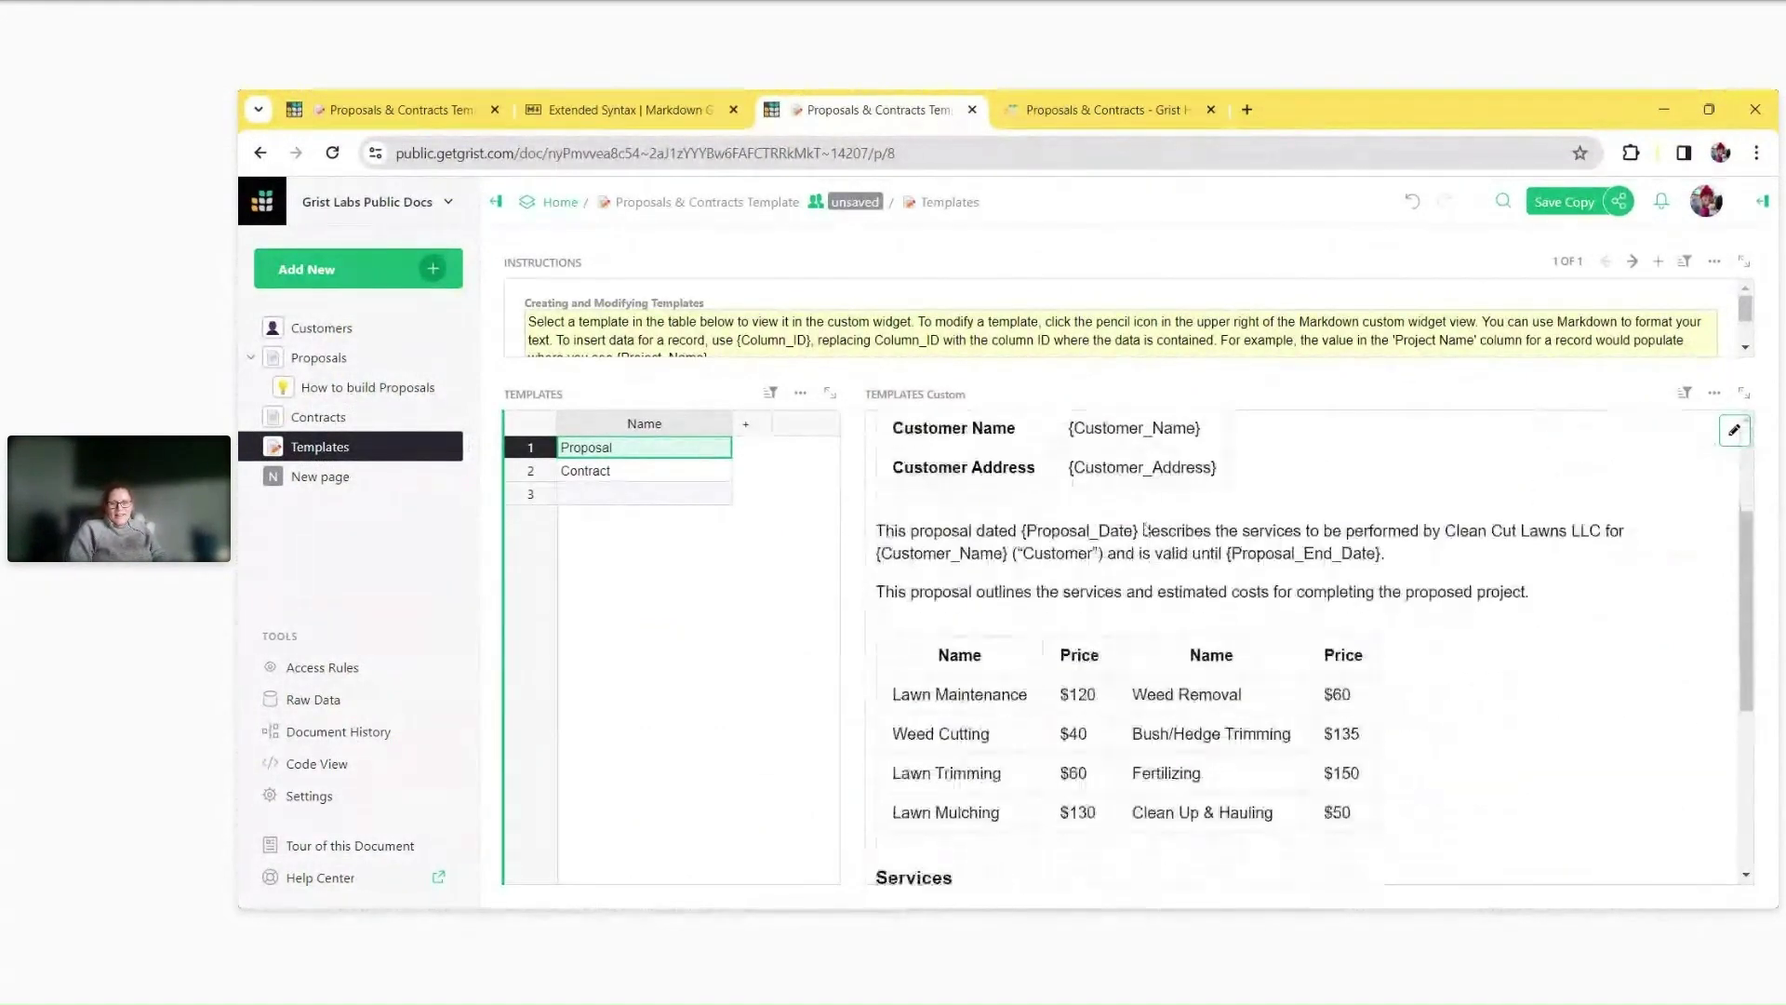
pyautogui.scroll(-4, 1146, 528)
pyautogui.click(678, 470)
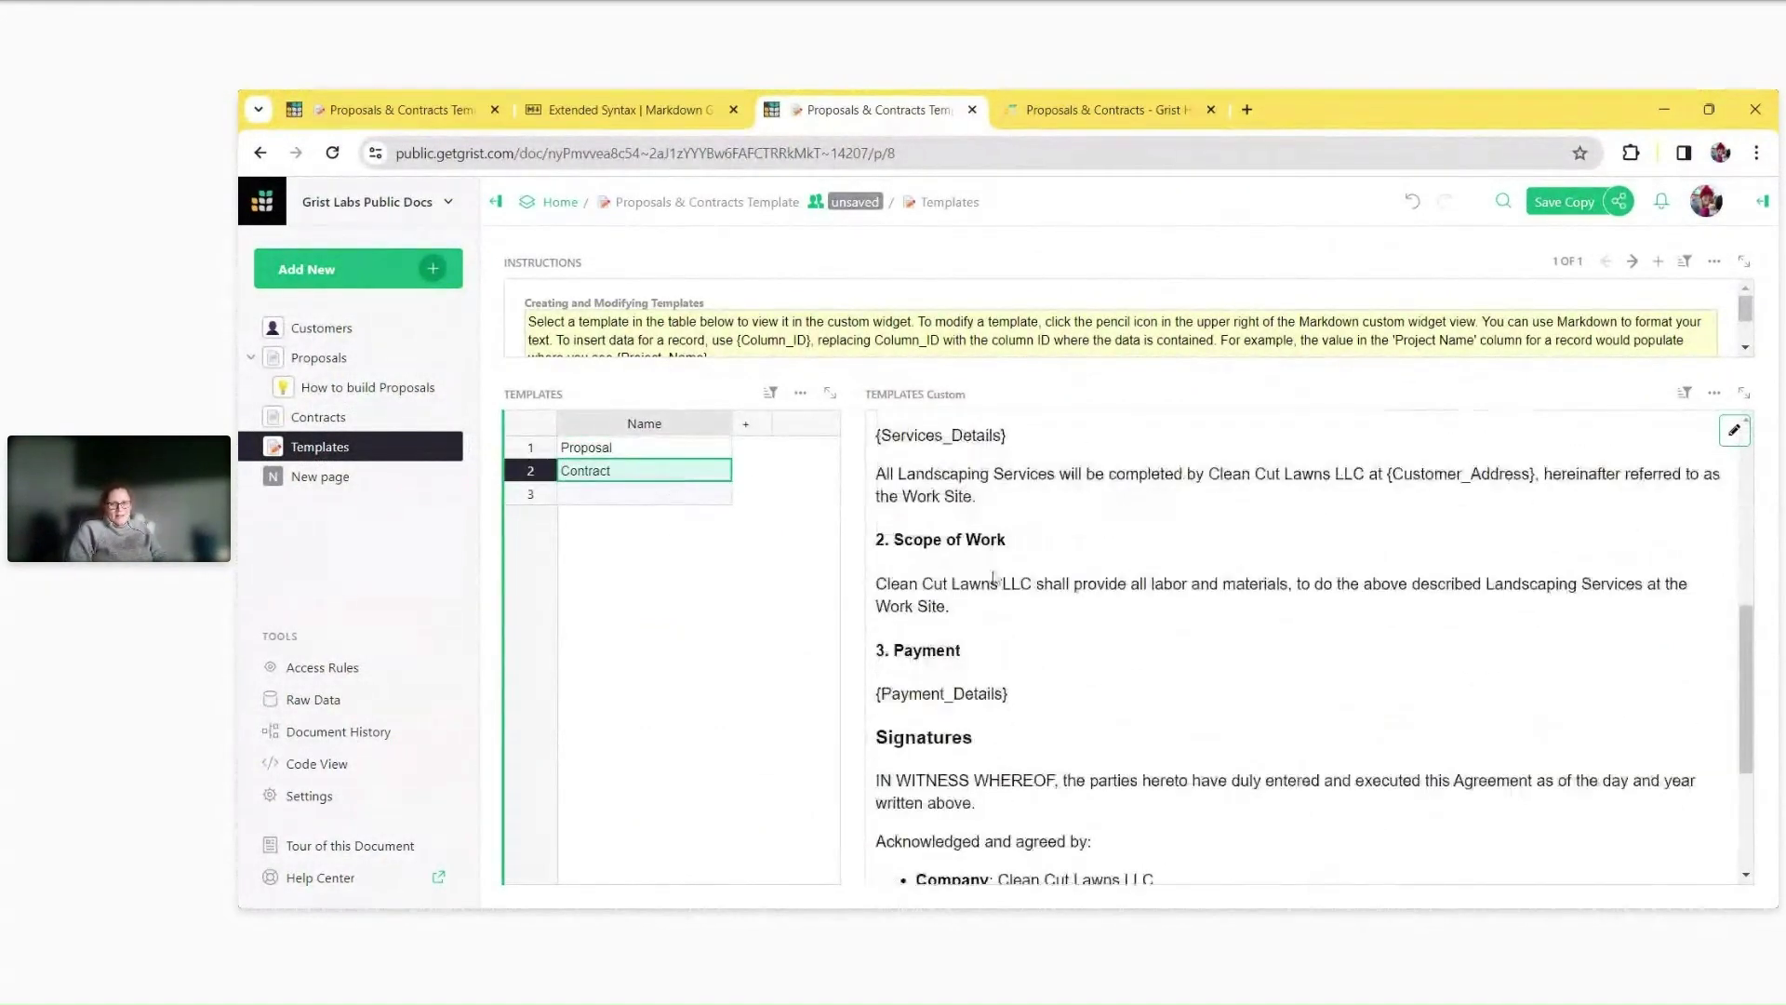
pyautogui.scroll(5, 993, 578)
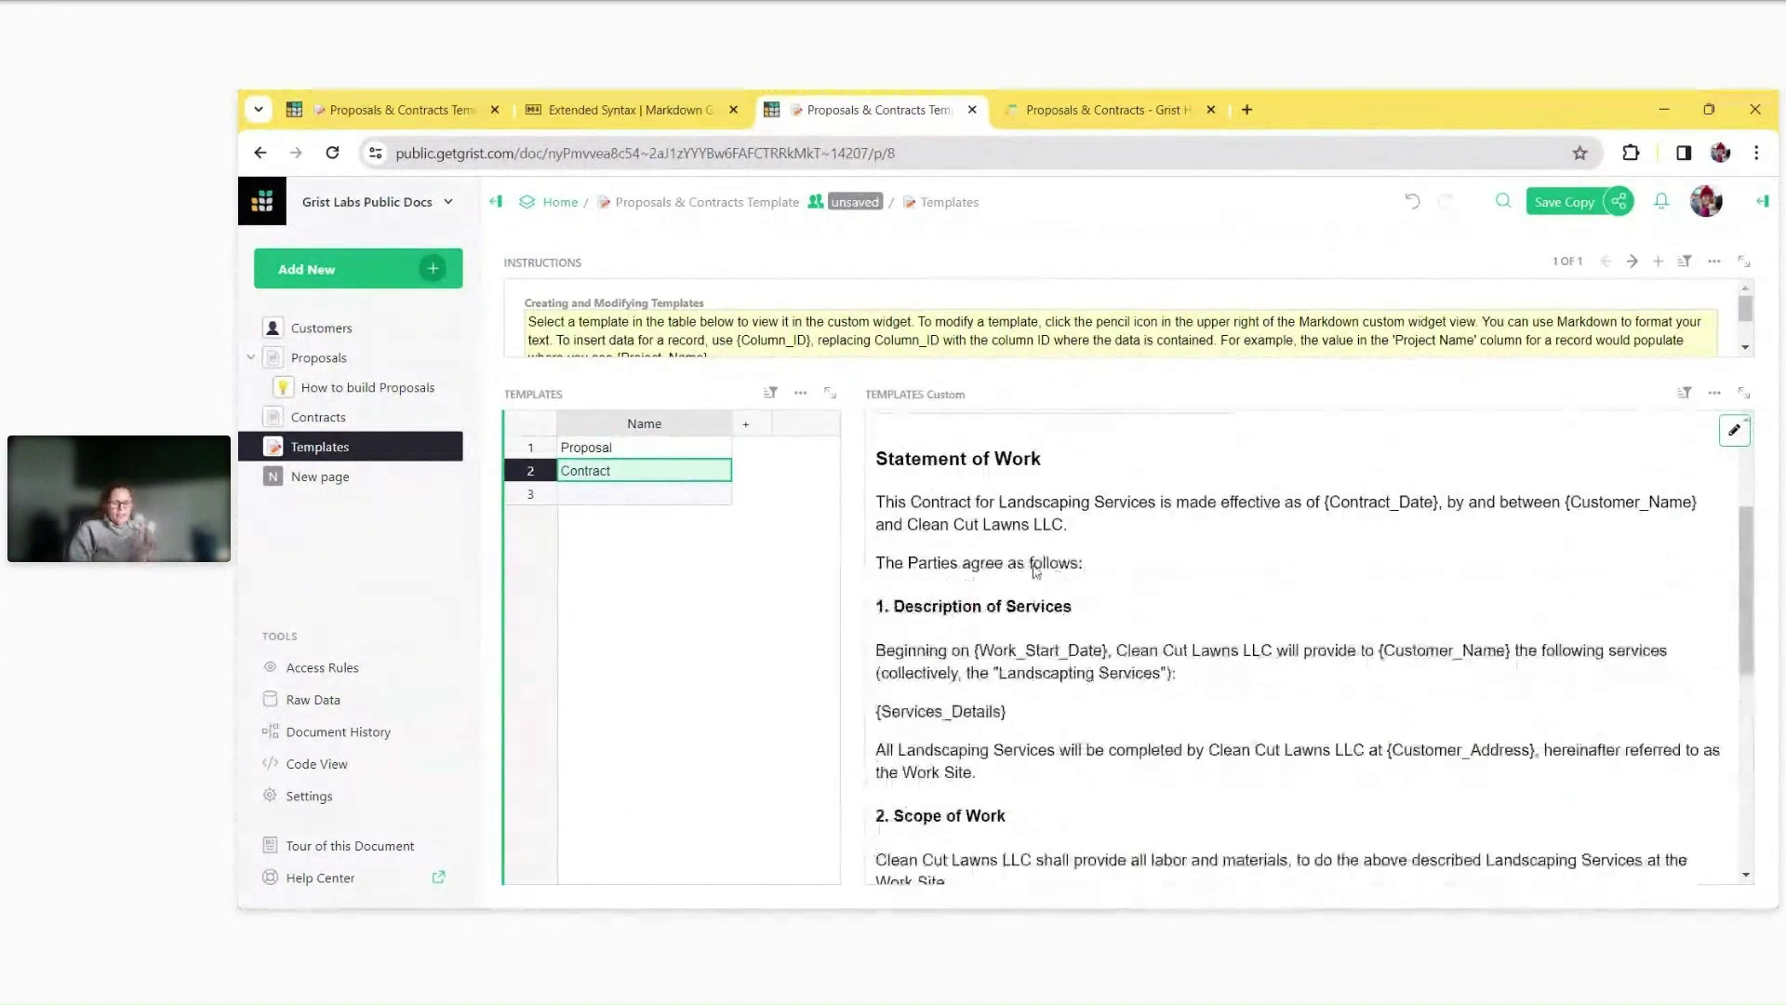
pyautogui.scroll(3, 1035, 570)
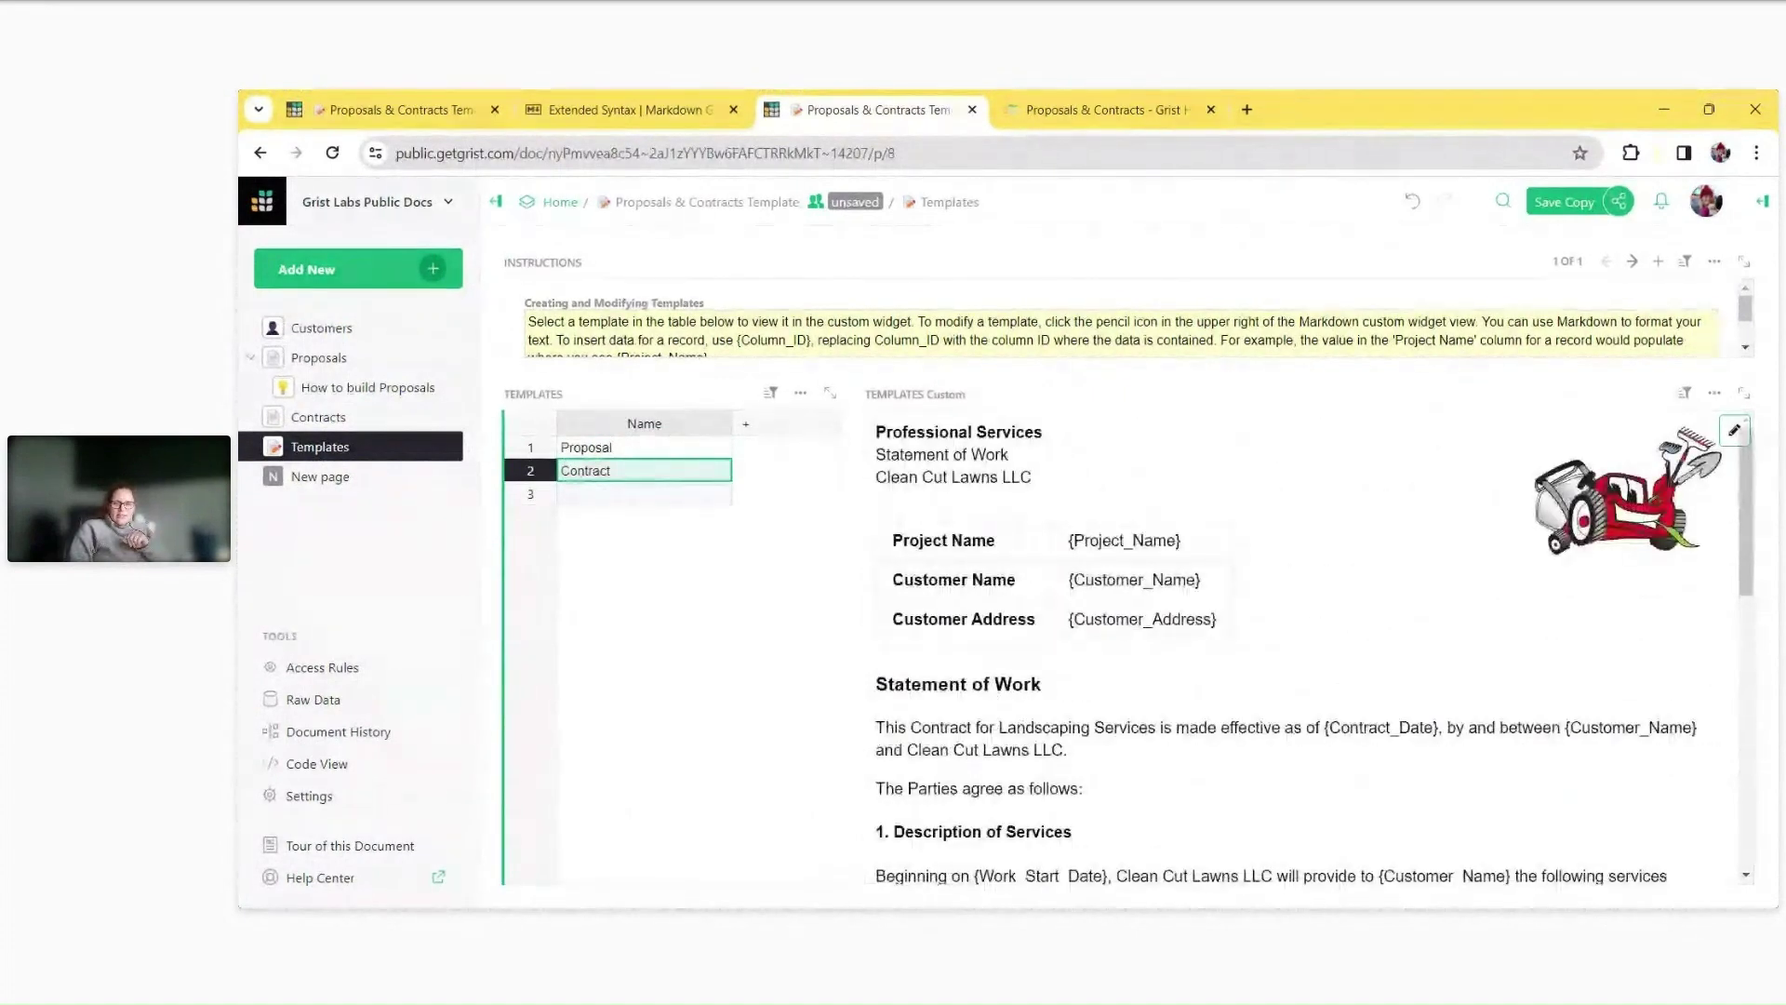
pyautogui.moveTo(1067, 540); pyautogui.dragTo(1192, 532)
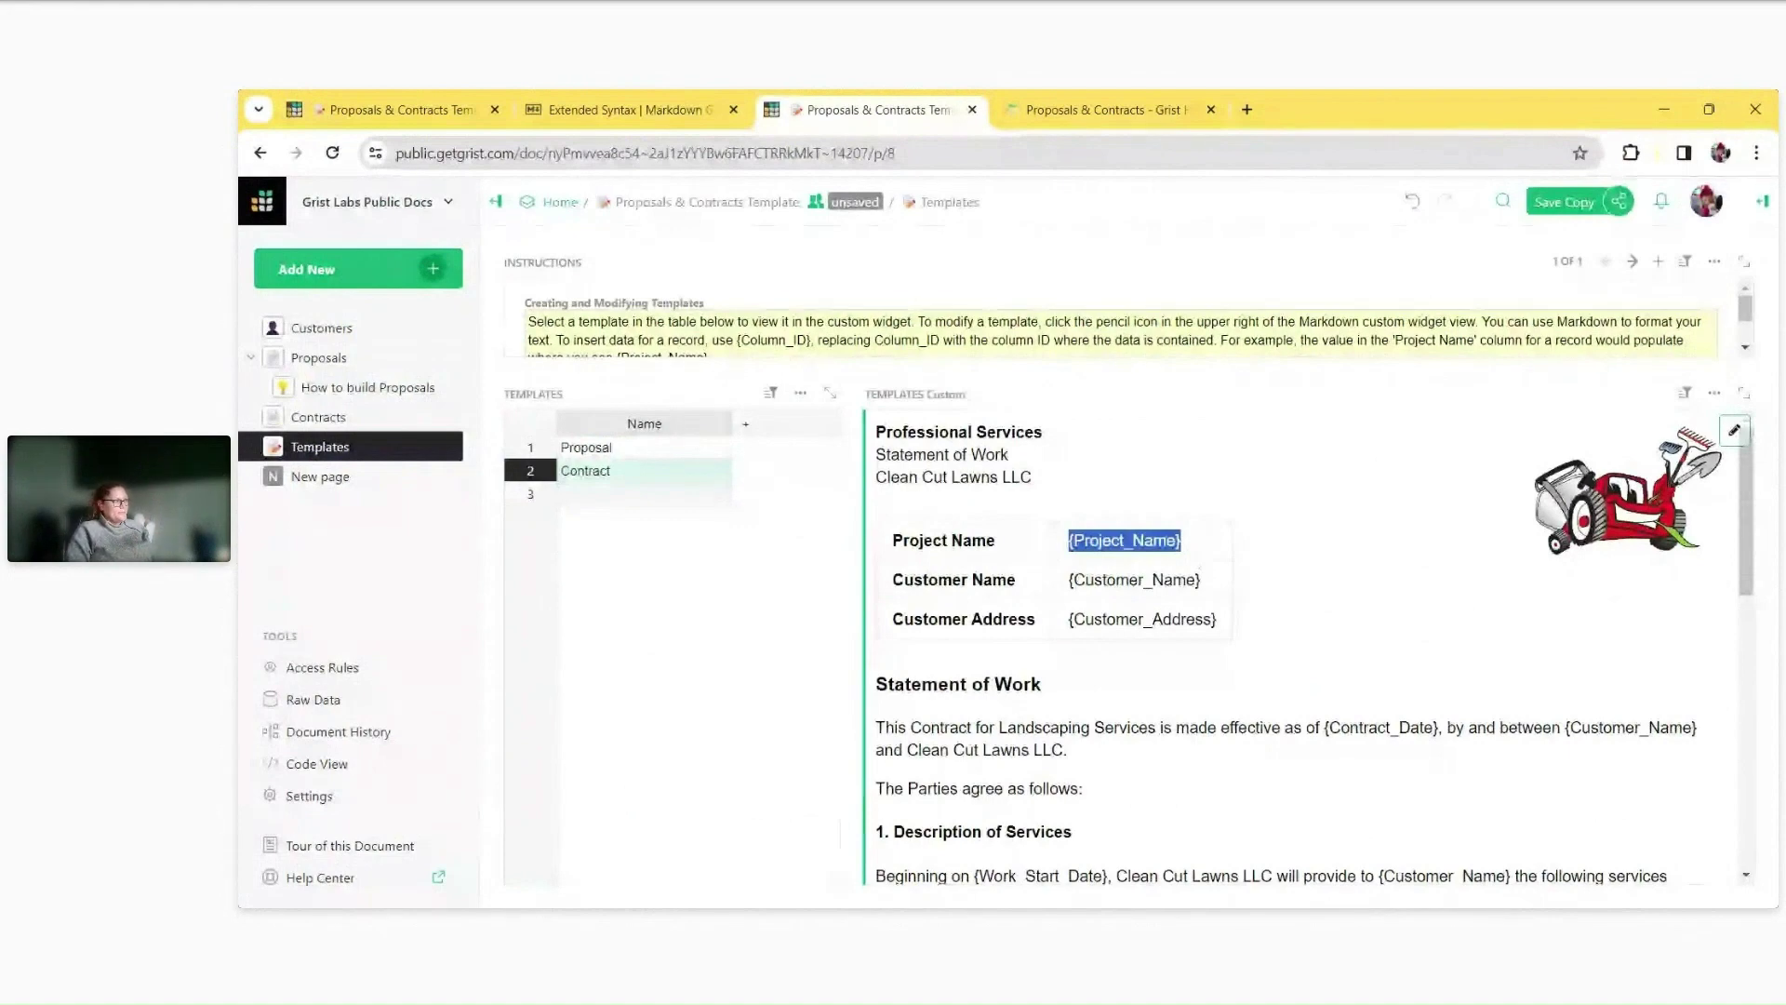
# Examine the formula behind the Proposal column on the How to build Proposals page, and close it without changes.
pyautogui.click(388, 389)
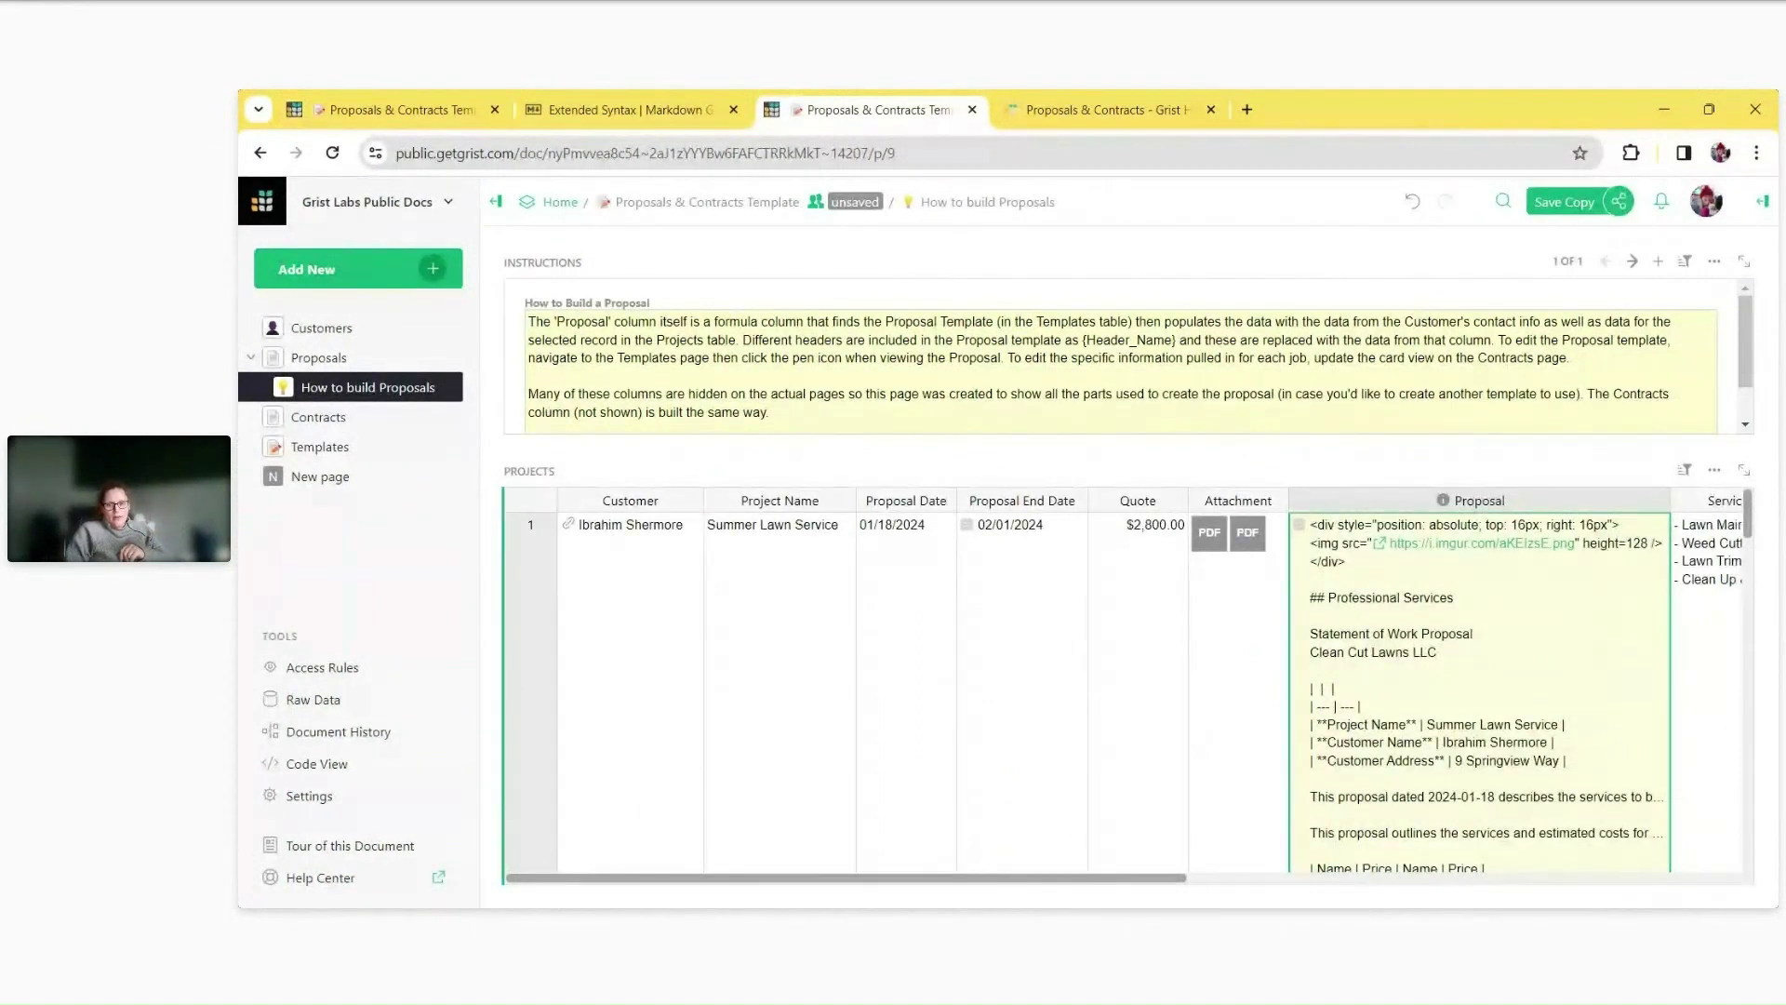
pyautogui.moveTo(1139, 878); pyautogui.dragTo(1279, 878)
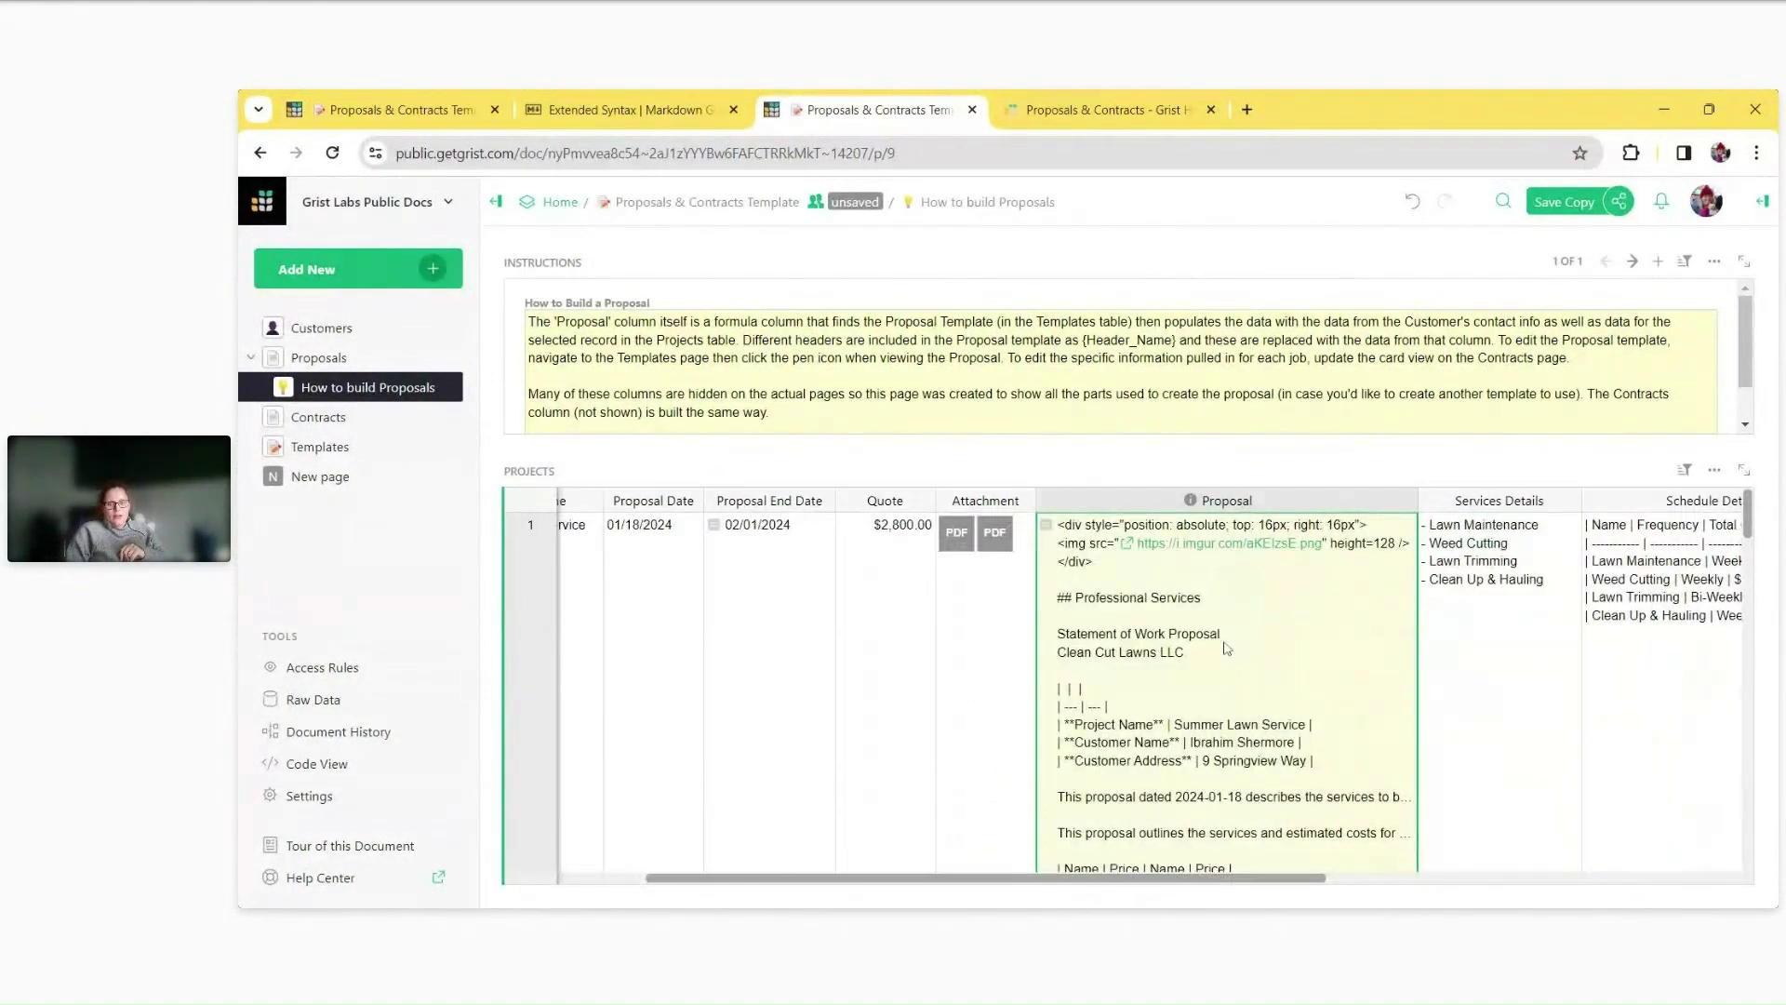
pyautogui.doubleClick(1254, 592)
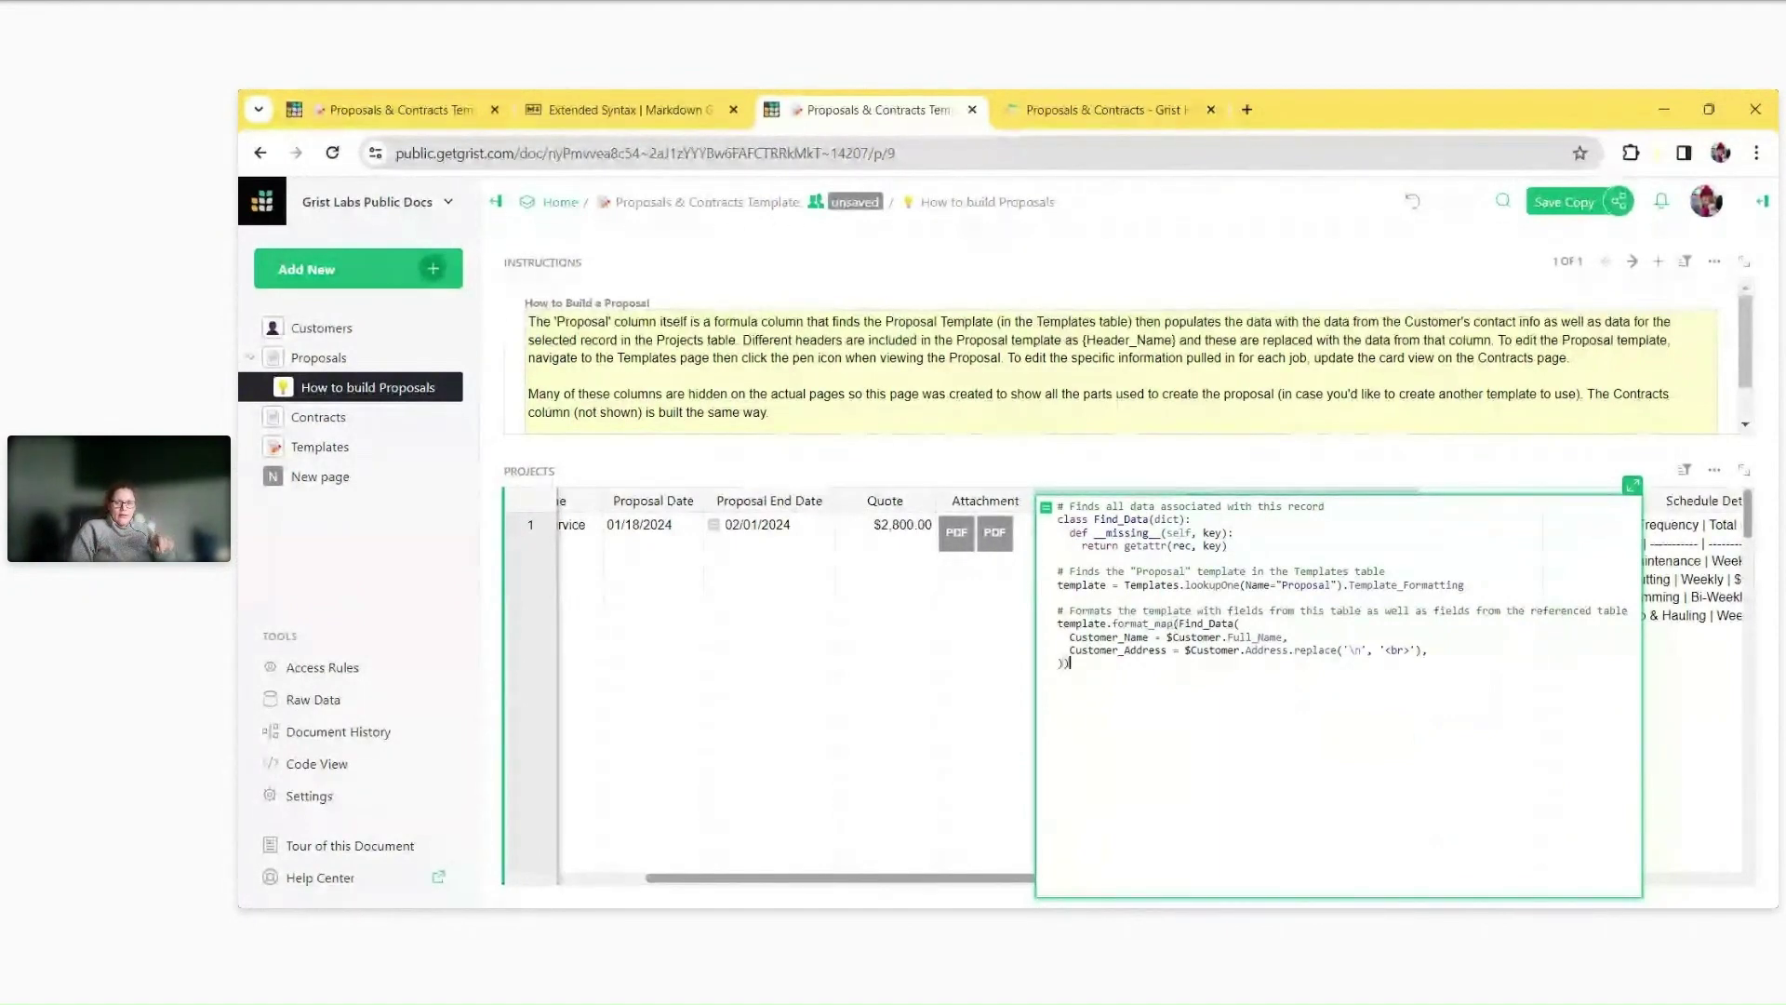
pyautogui.click(1370, 476)
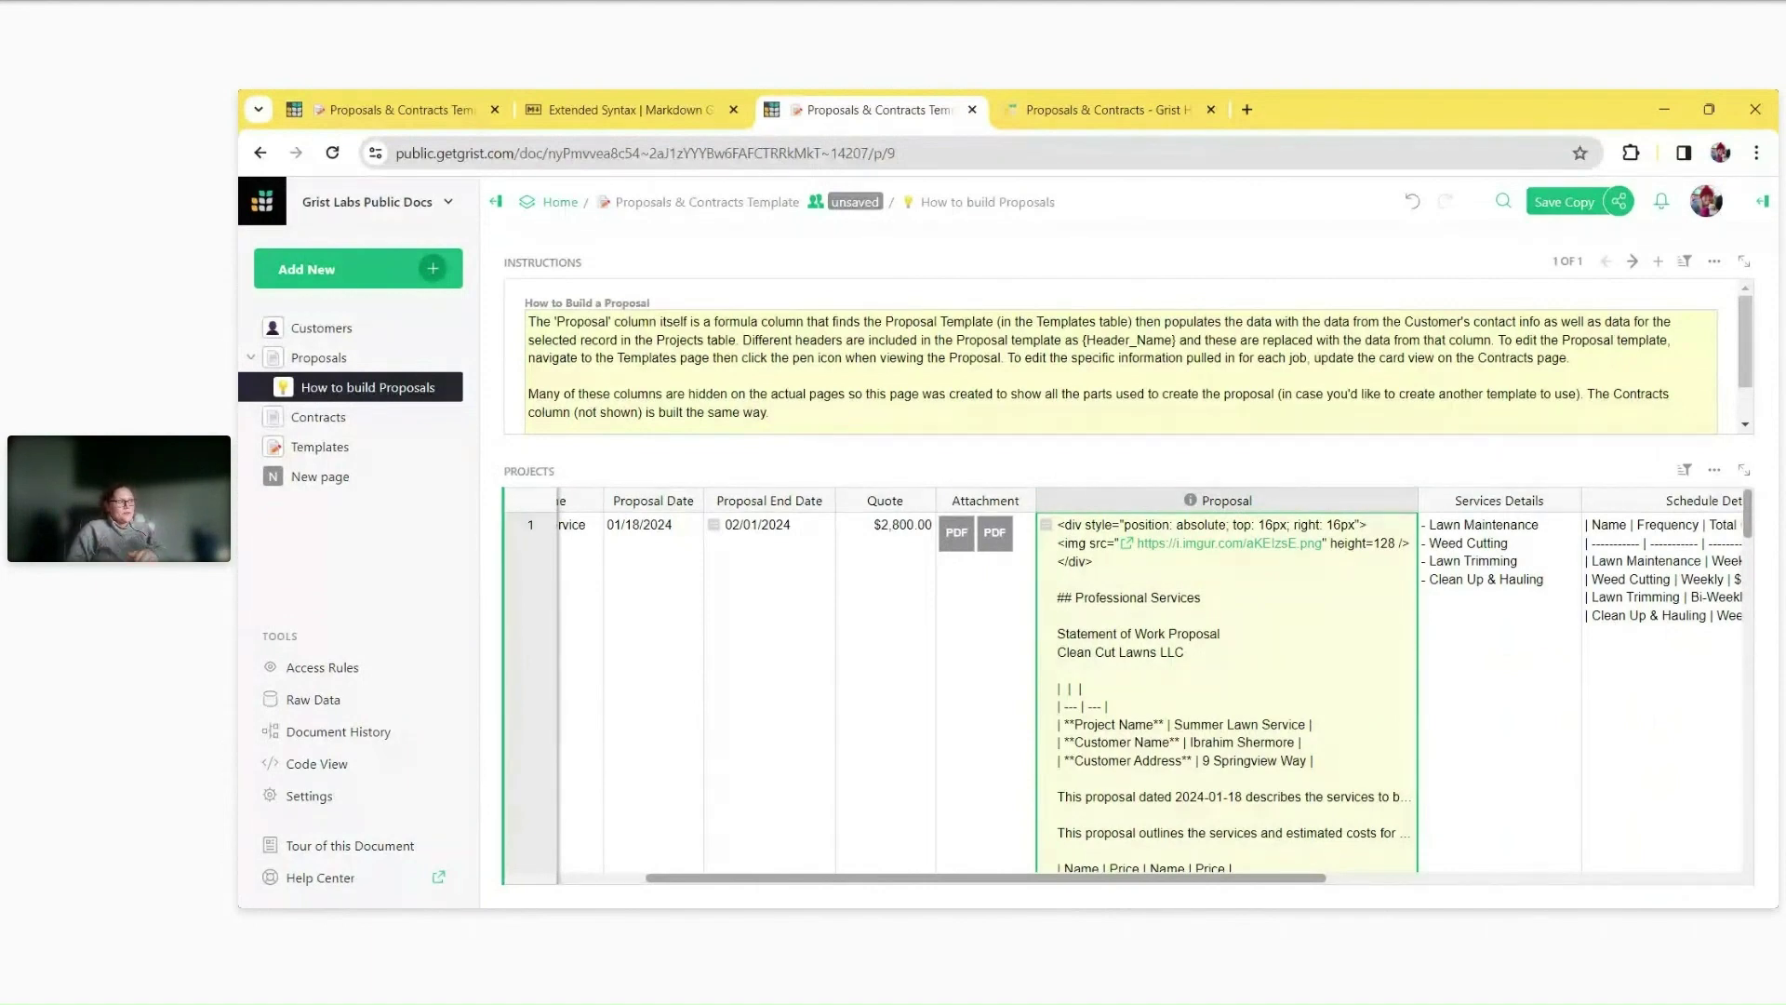
# Switch to the Proposals & Contracts Template (START) document, start working on an unsaved copy of it, and view its Projects table.
pyautogui.click(395, 107)
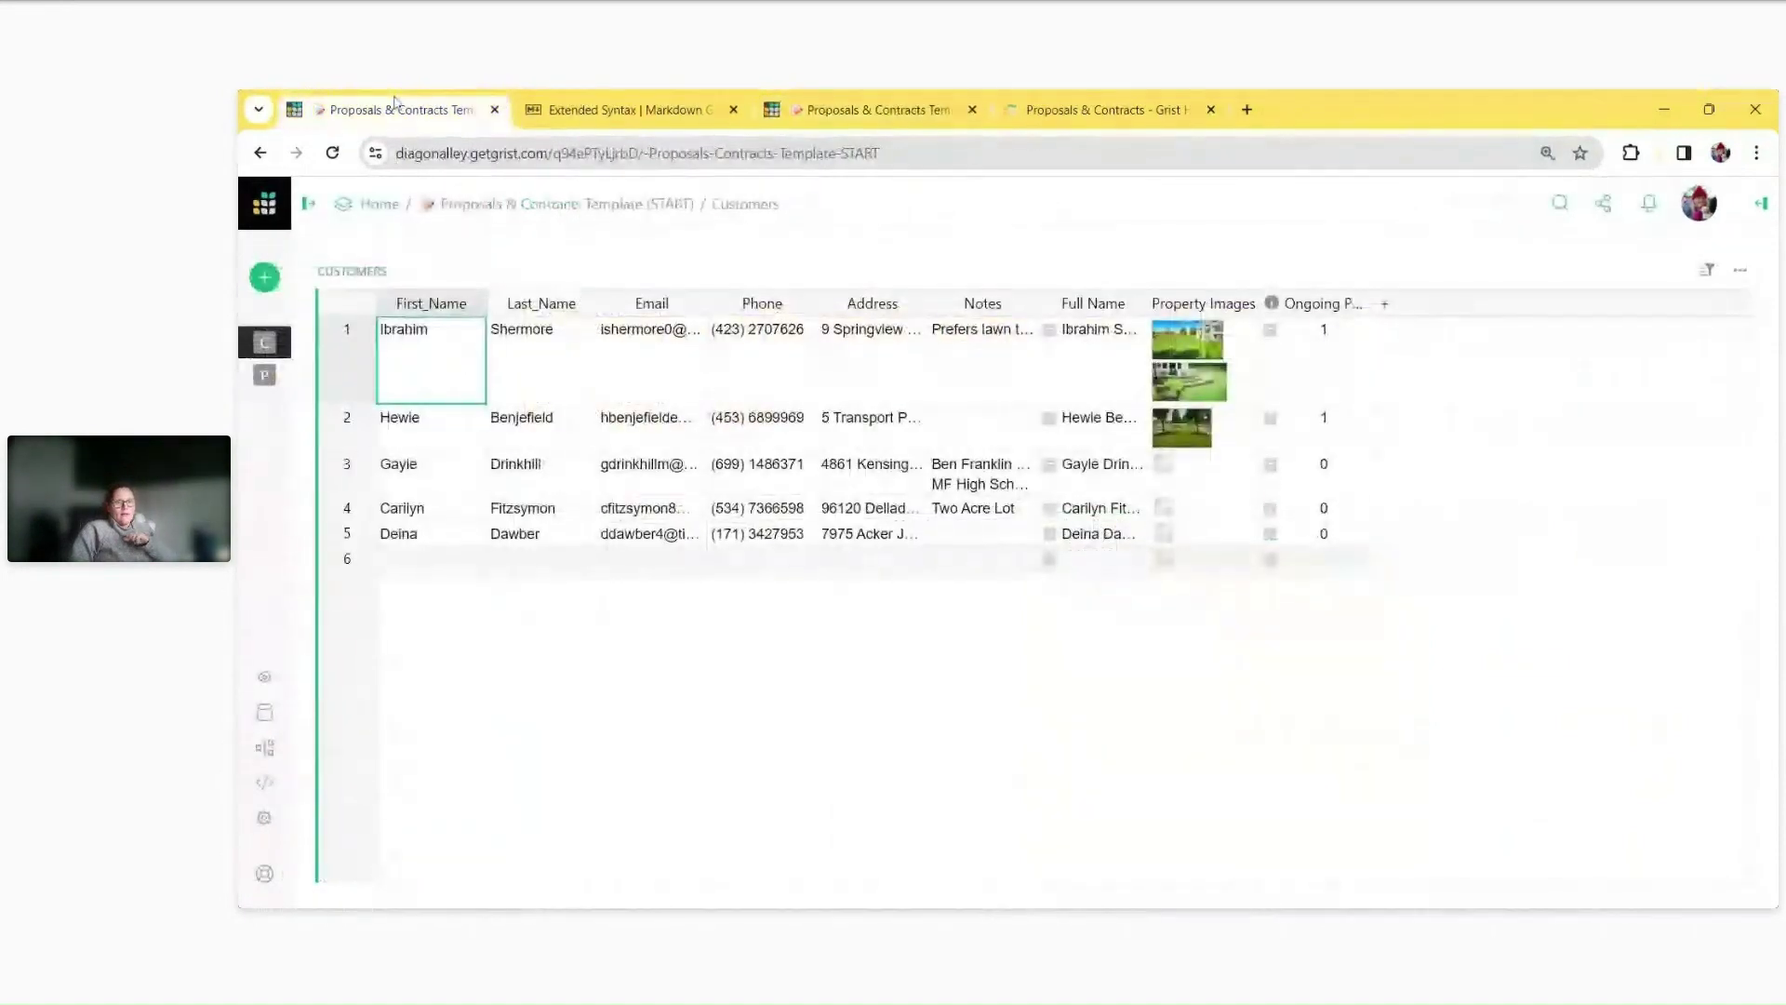
pyautogui.click(309, 203)
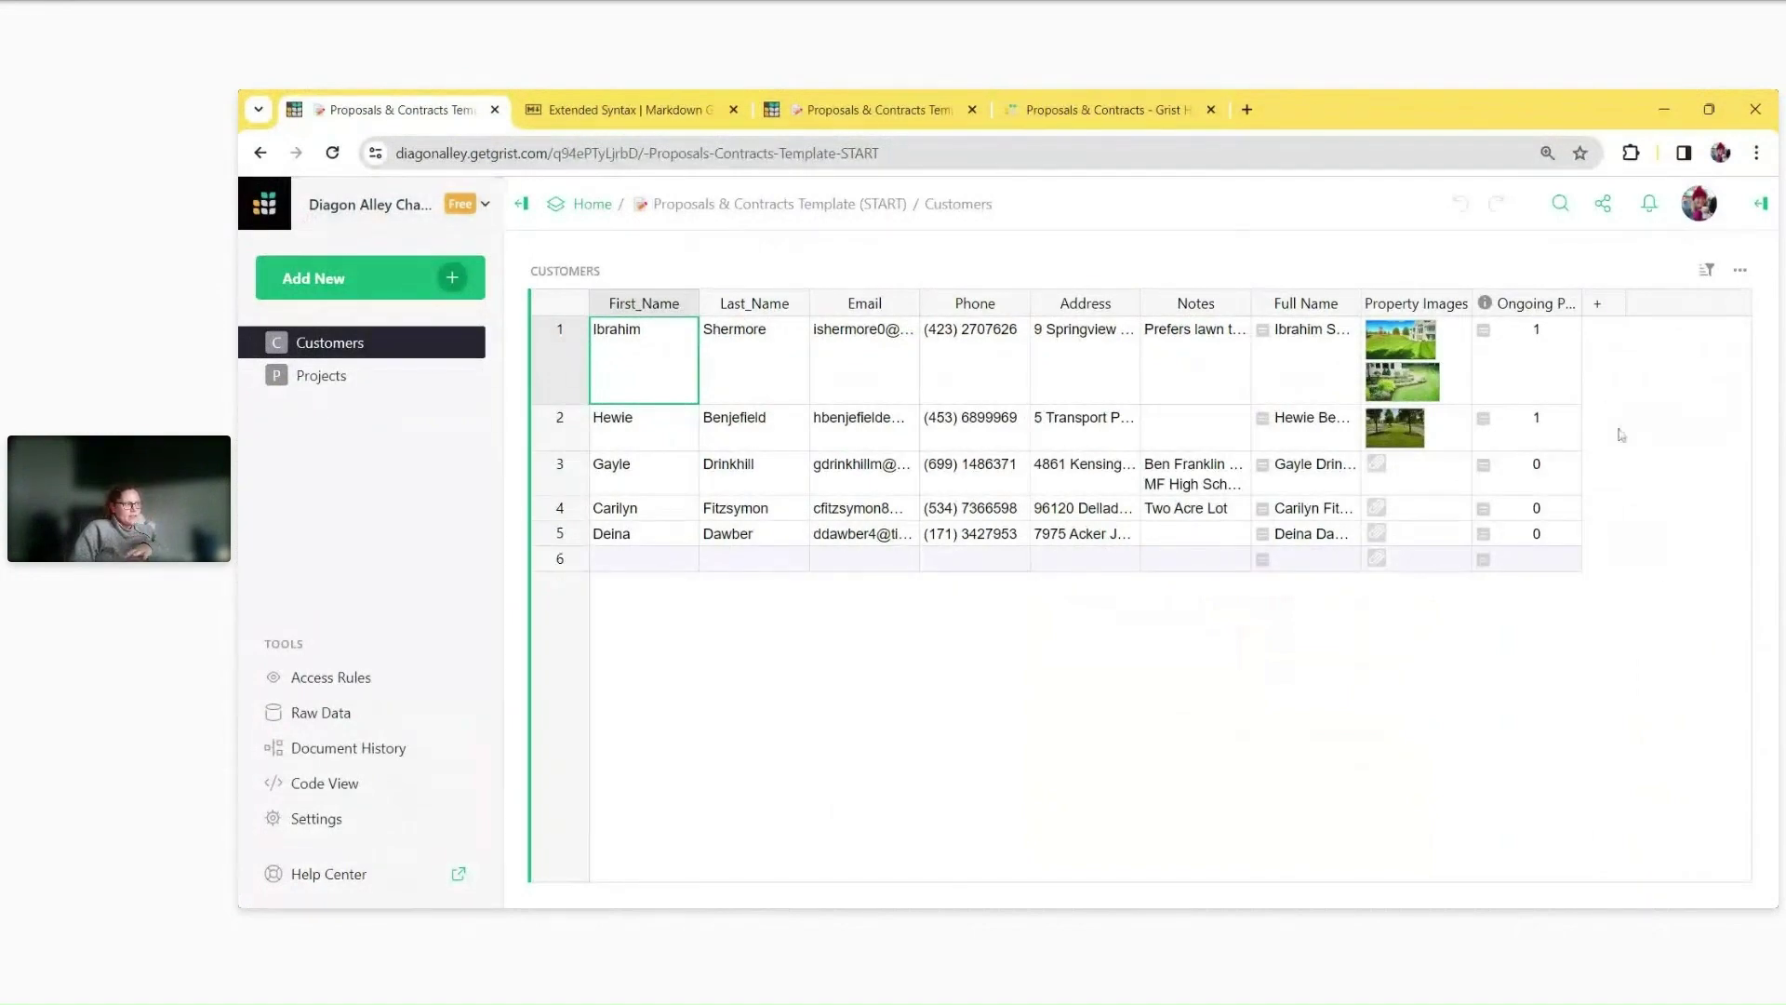
pyautogui.click(1601, 203)
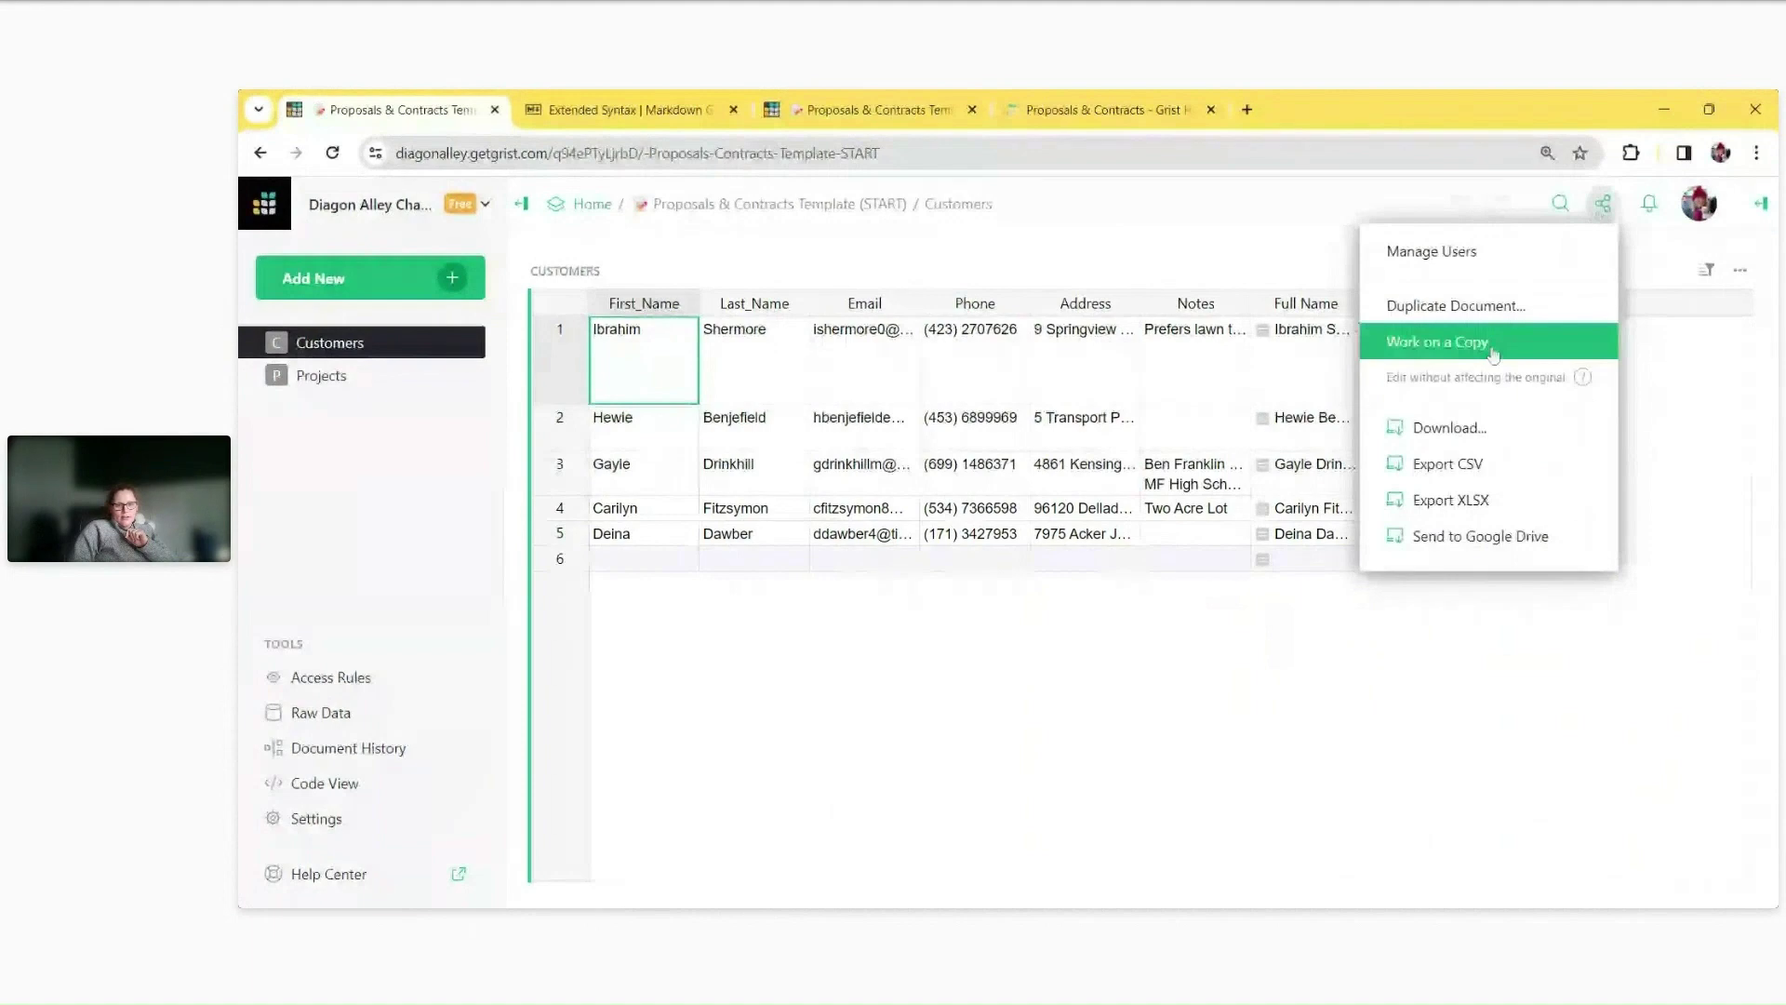
pyautogui.click(1492, 350)
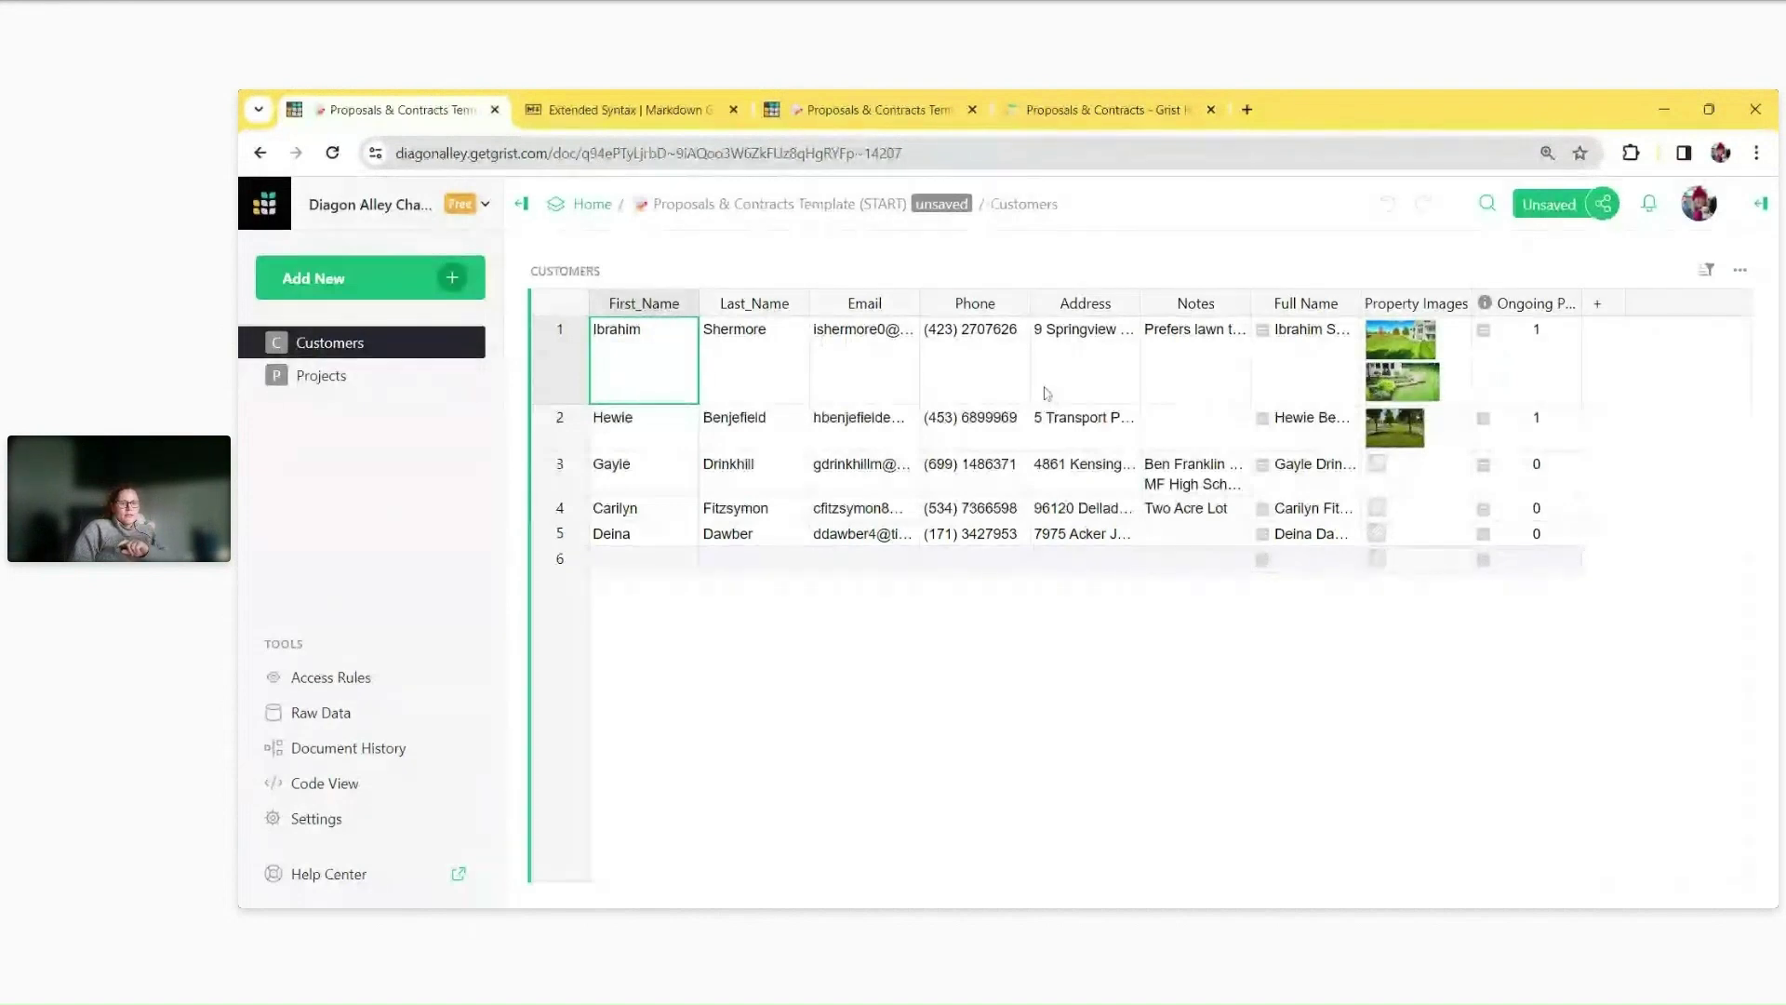
pyautogui.click(317, 377)
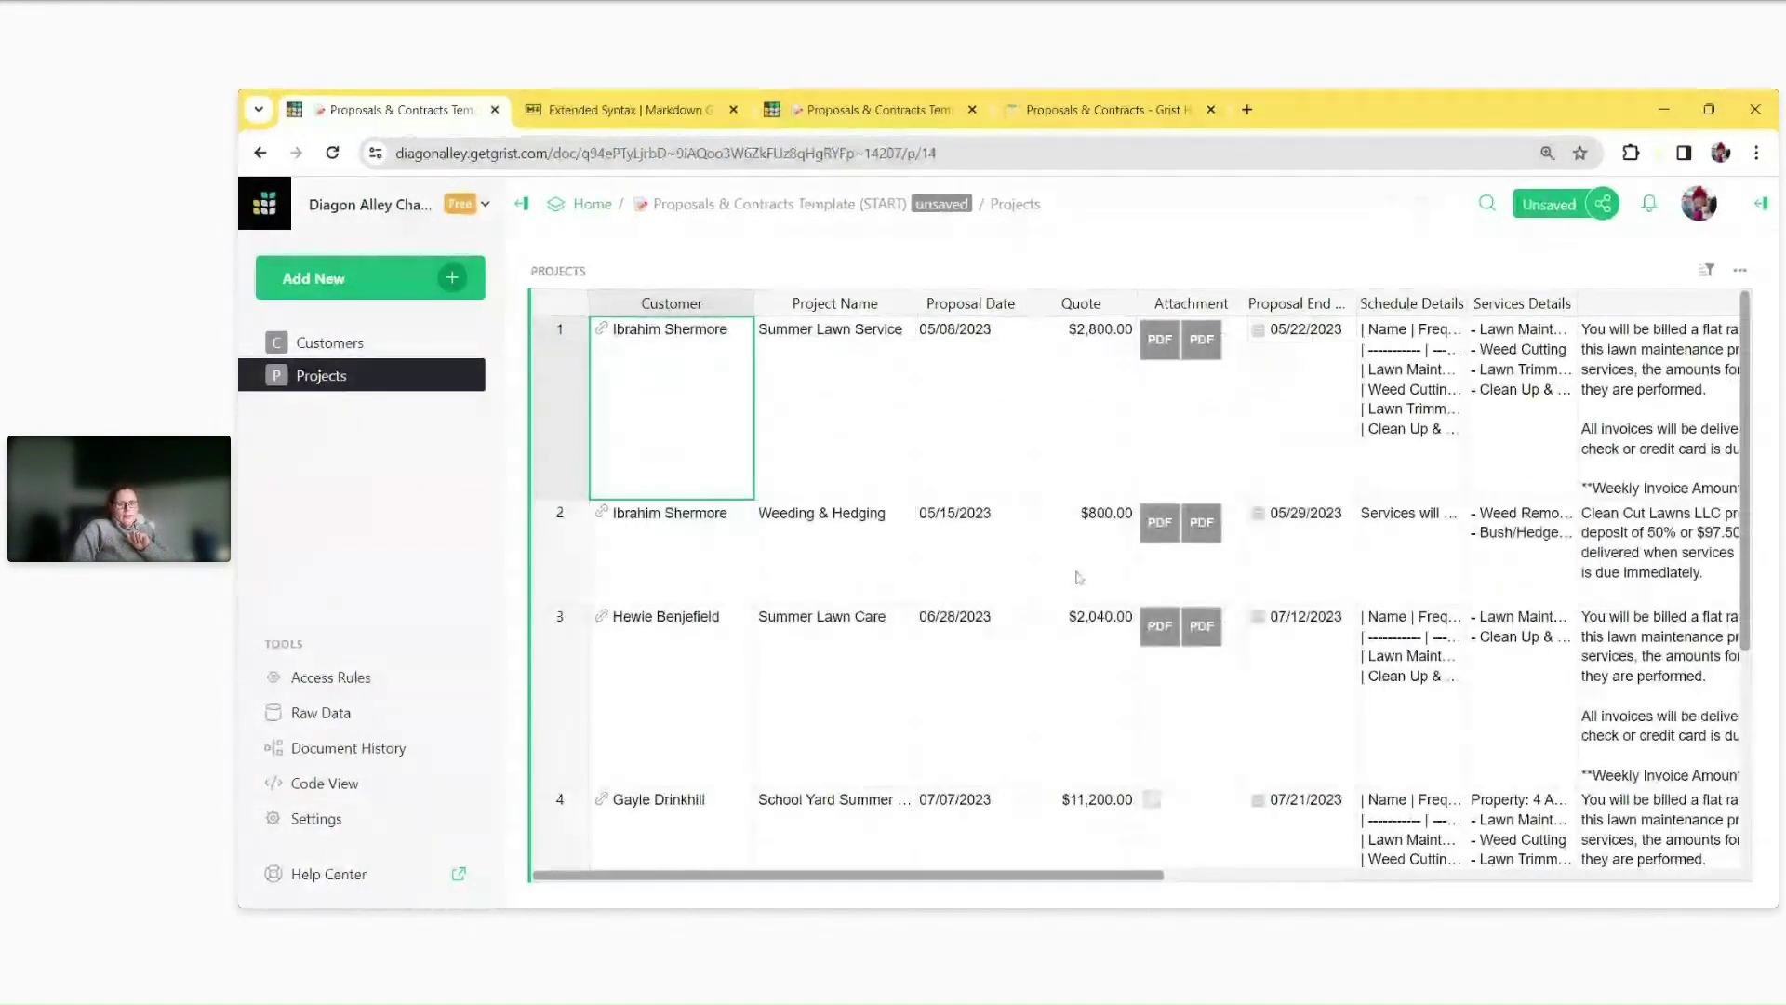
pyautogui.moveTo(950, 883); pyautogui.dragTo(916, 806)
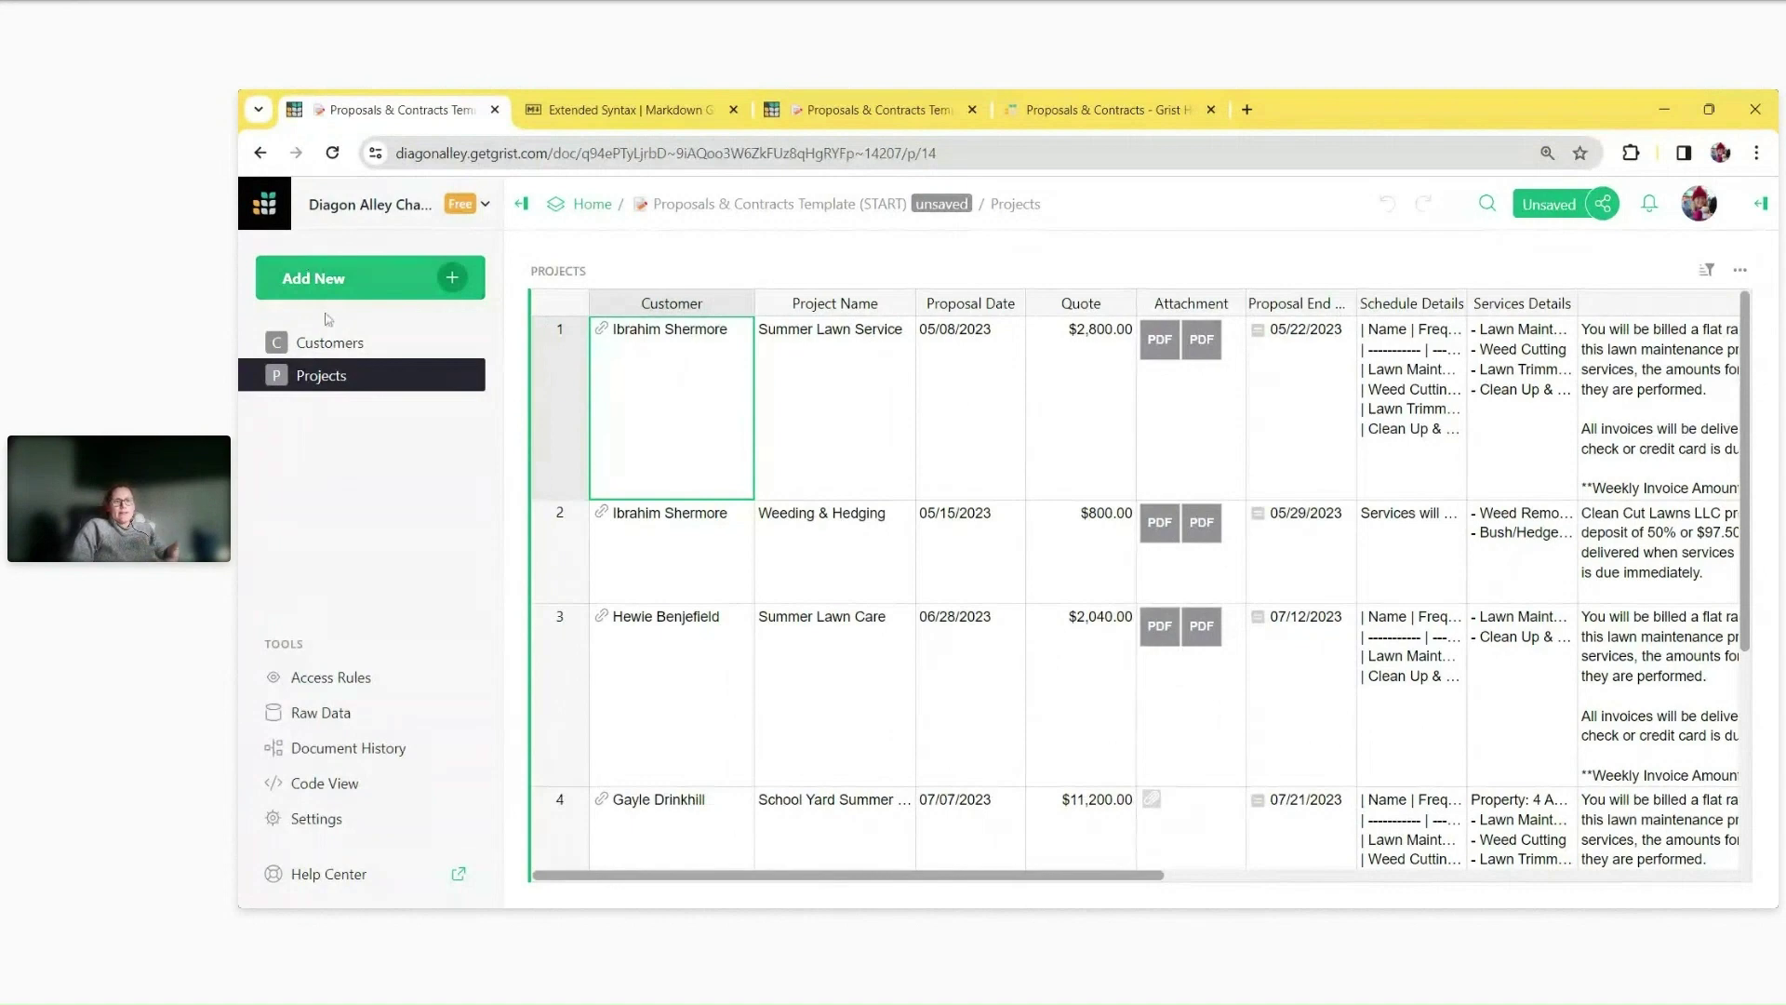
# Add a new page with a new table named Templates.
pyautogui.click(455, 284)
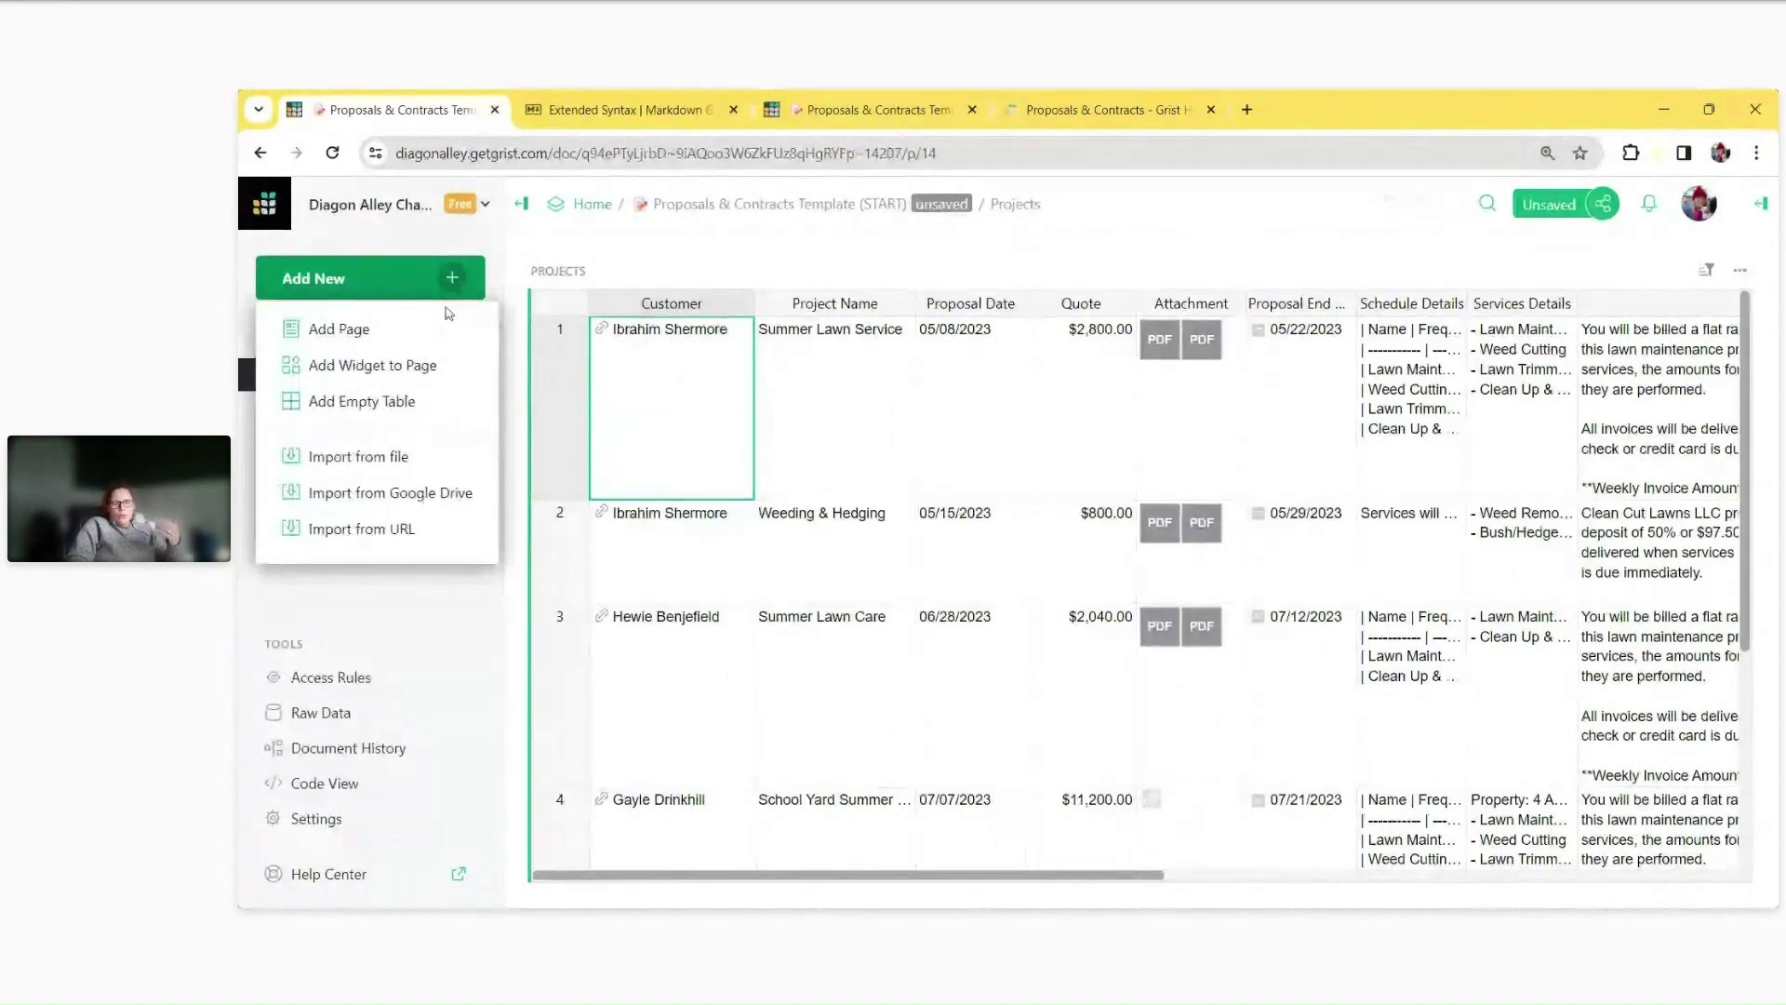
pyautogui.click(431, 345)
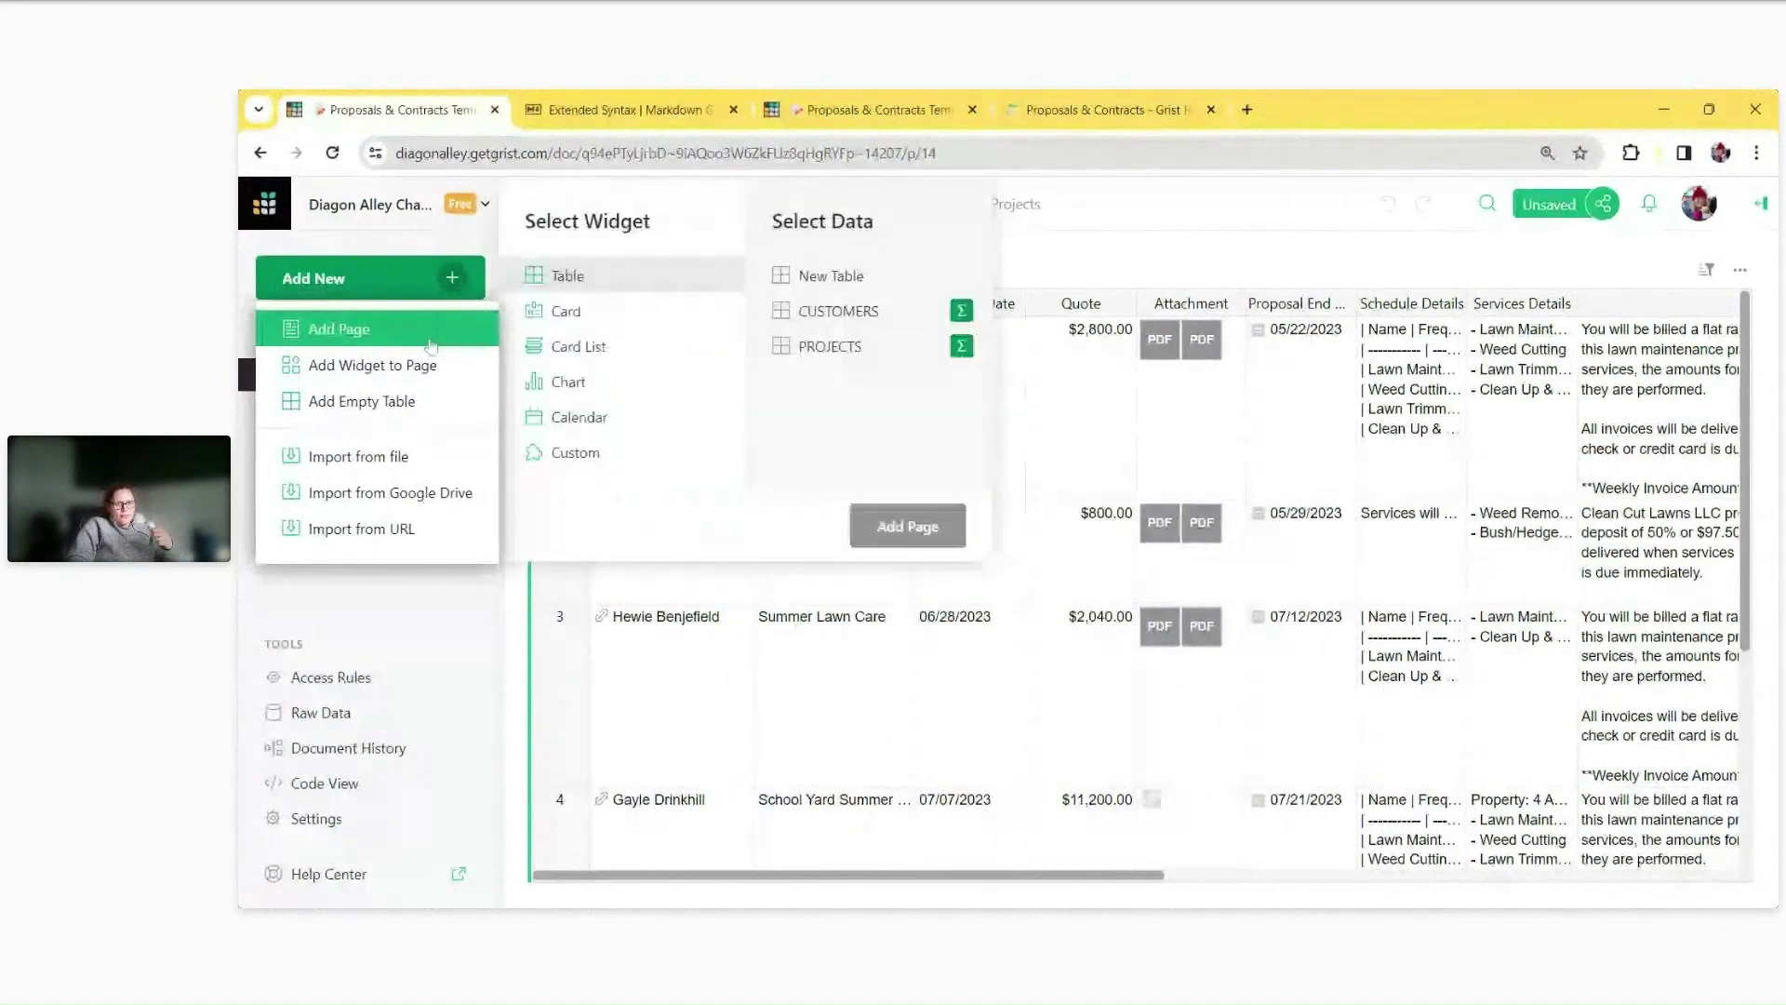
pyautogui.click(836, 278)
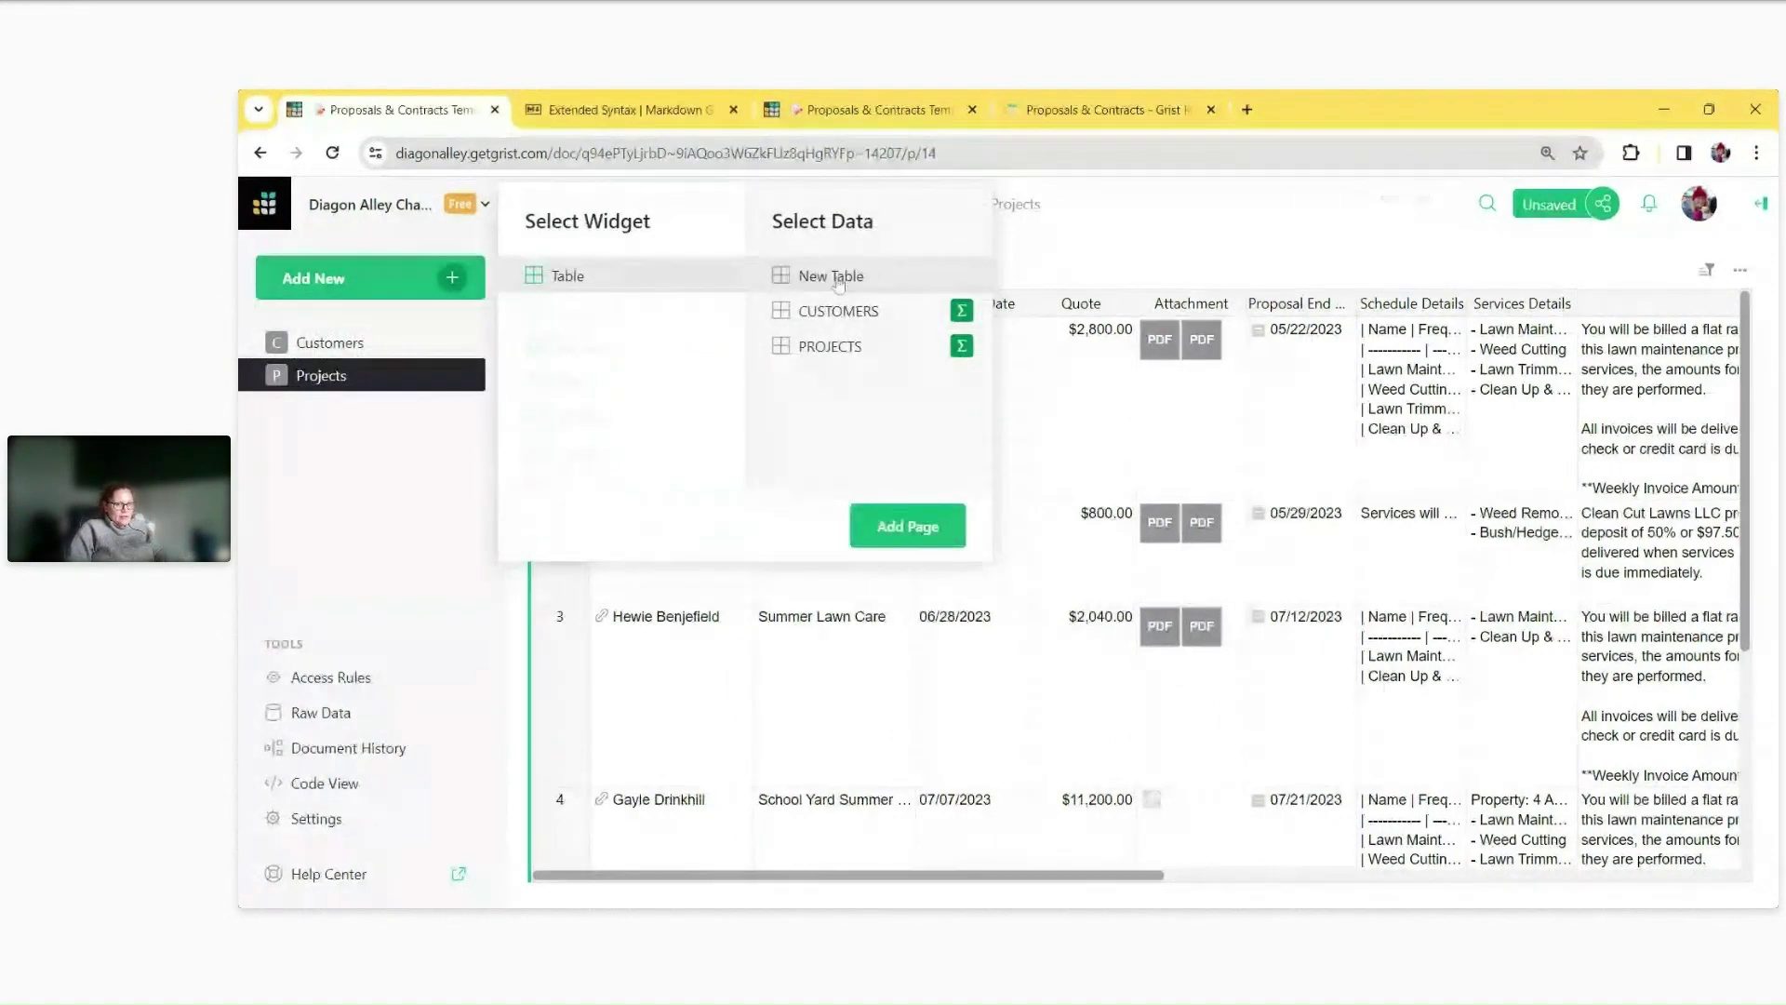
pyautogui.click(926, 549)
pyautogui.write('Te')
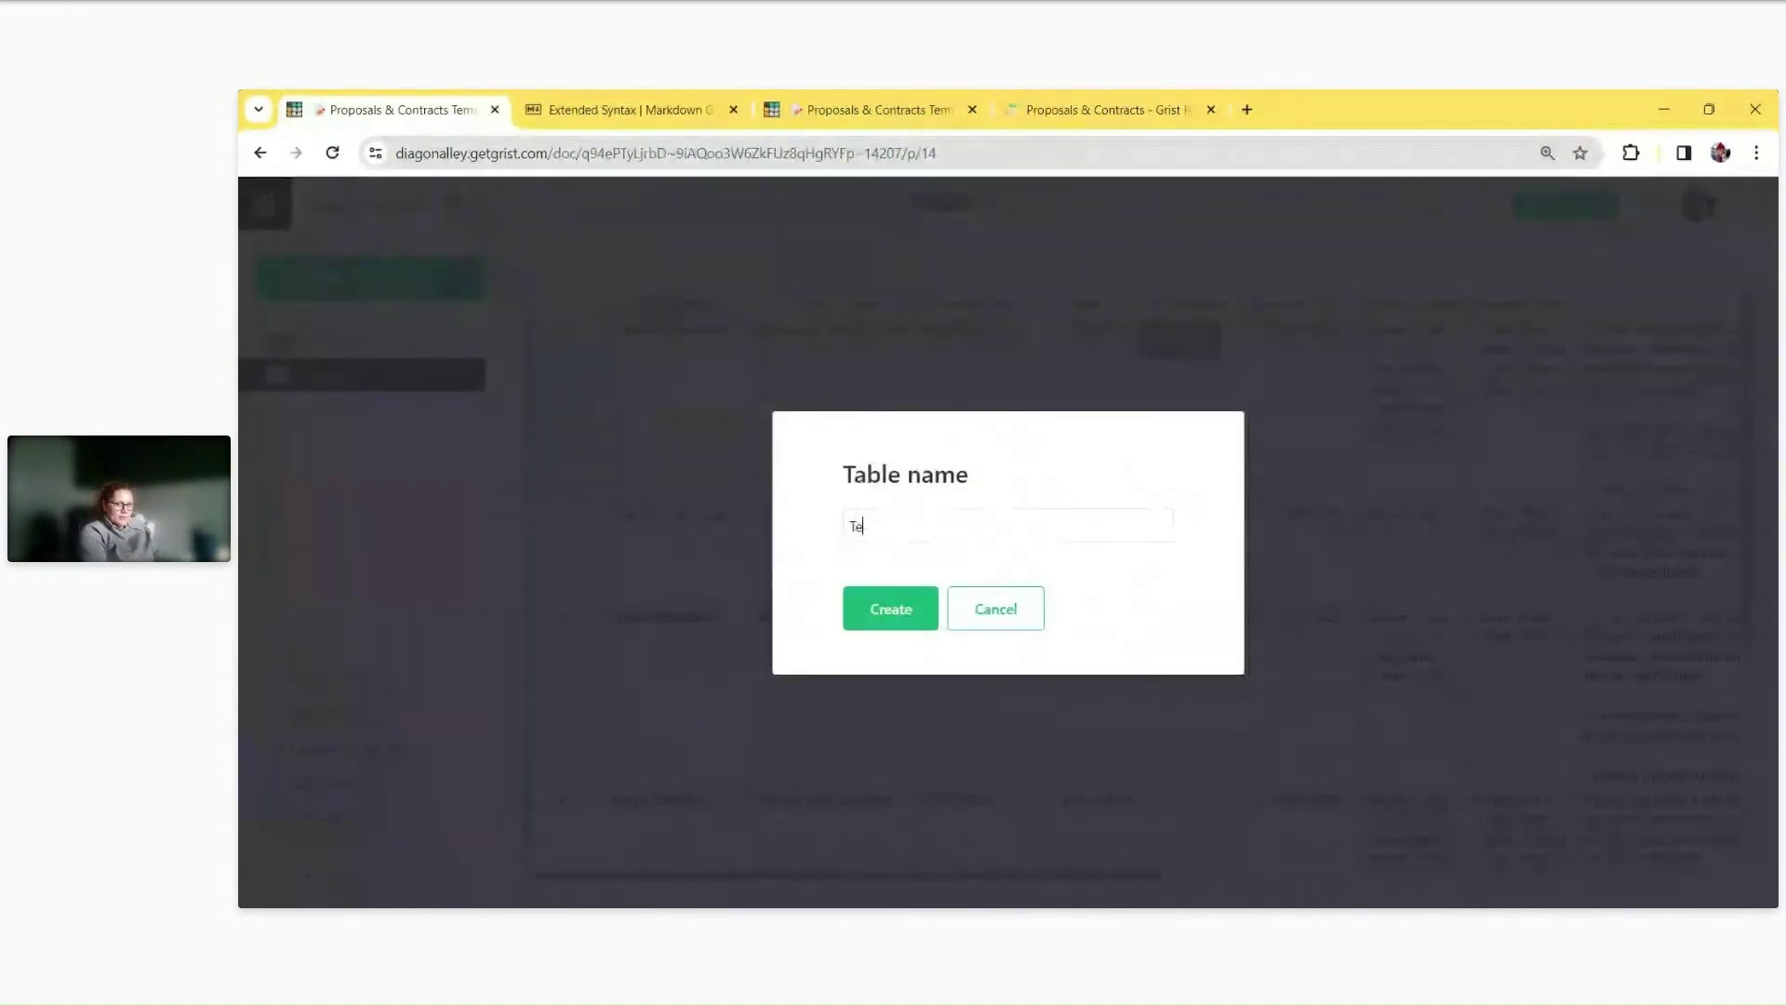
pyautogui.write('nants')
pyautogui.press('Escape')
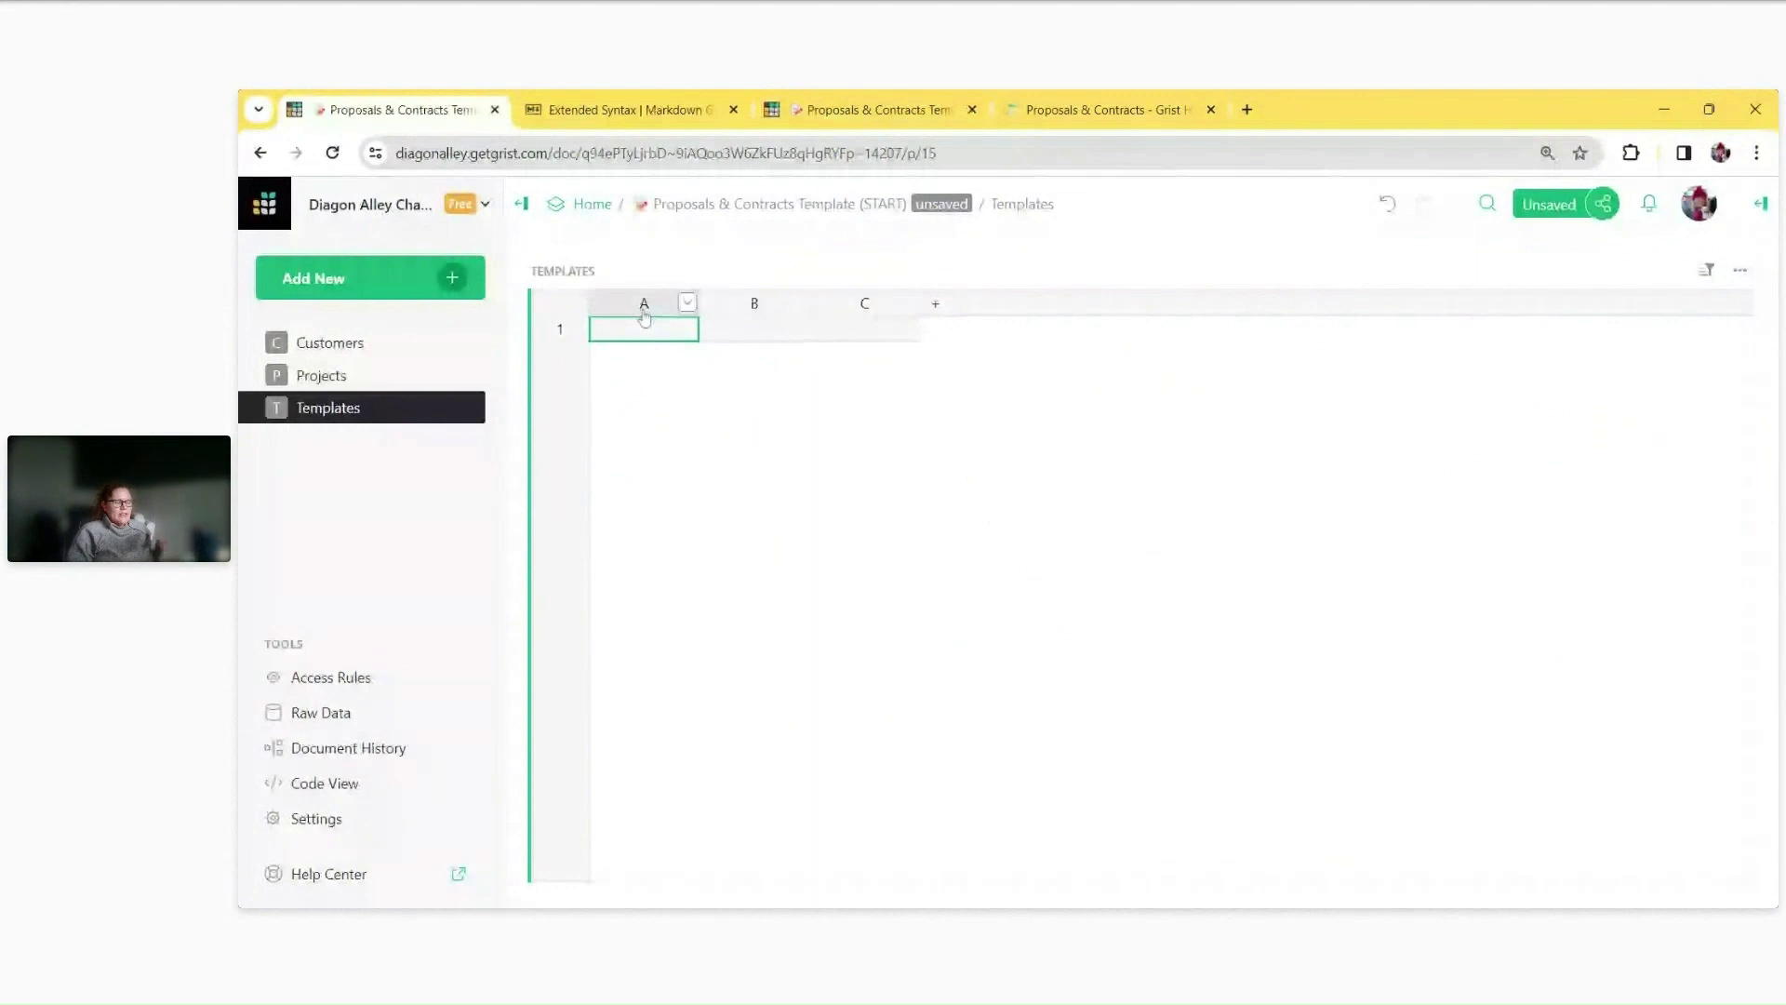
# Rename column A of the Templates table to Name and column B to Template Formatting.
pyautogui.doubleClick(643, 317)
pyautogui.write('Name')
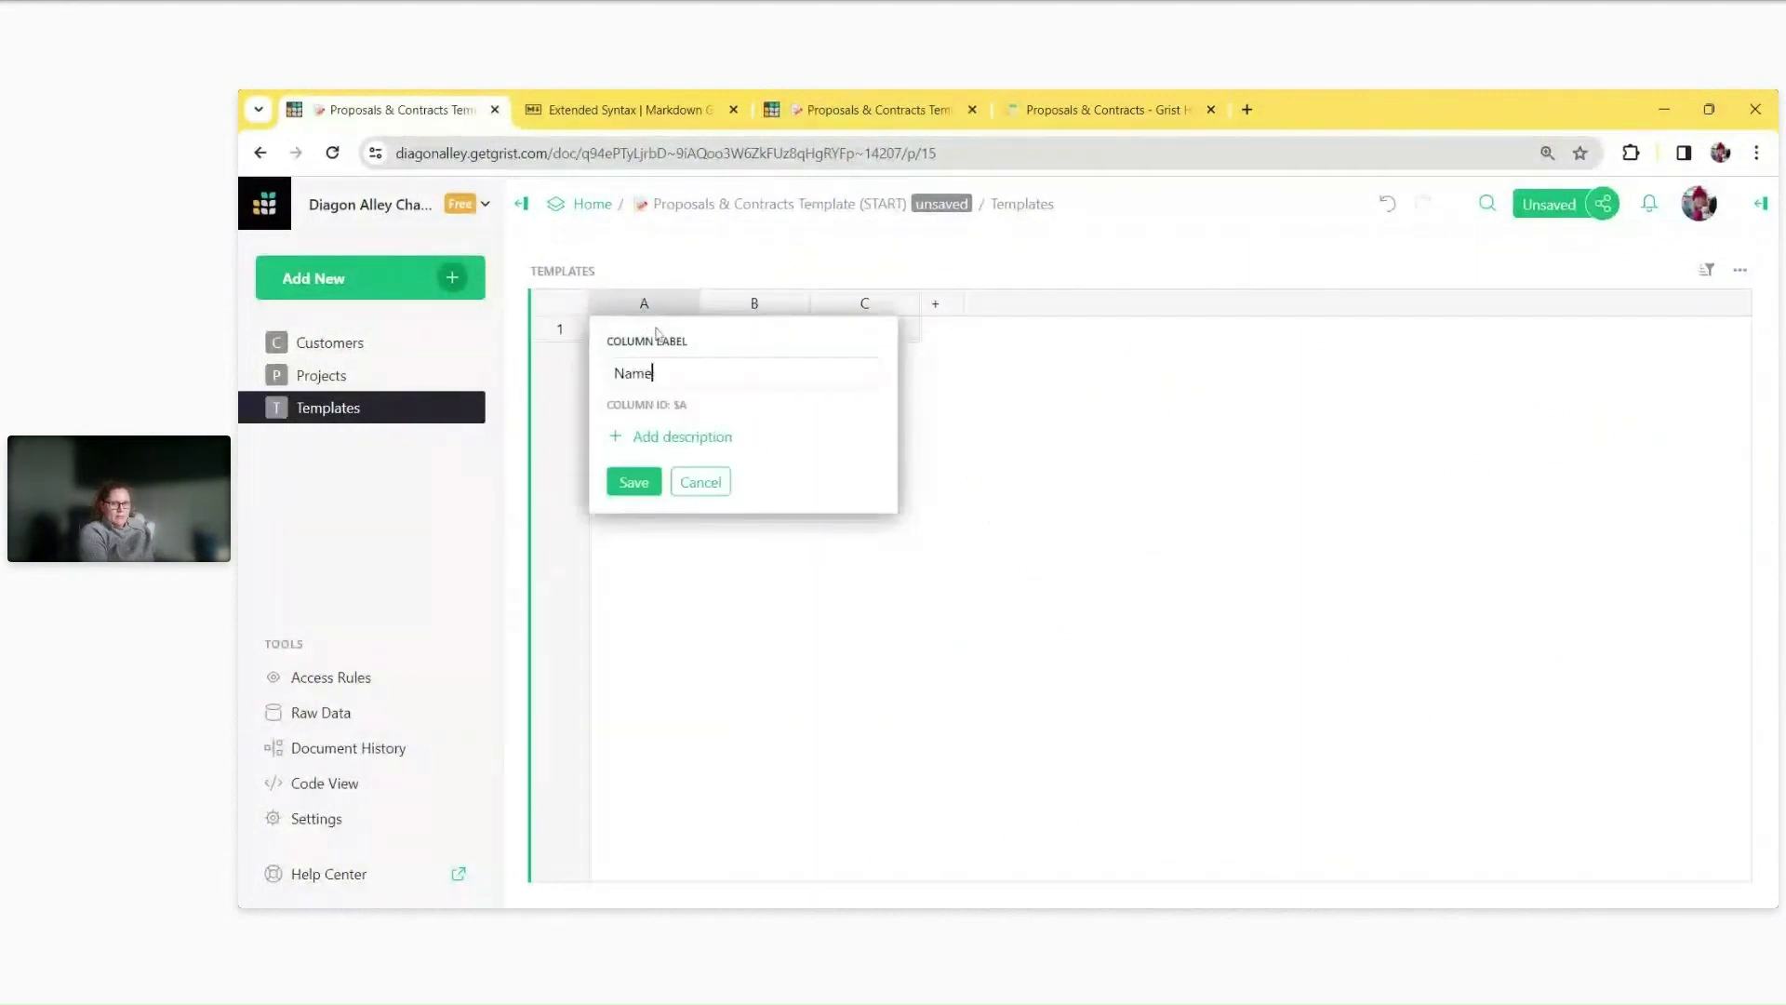
pyautogui.press('Tab')
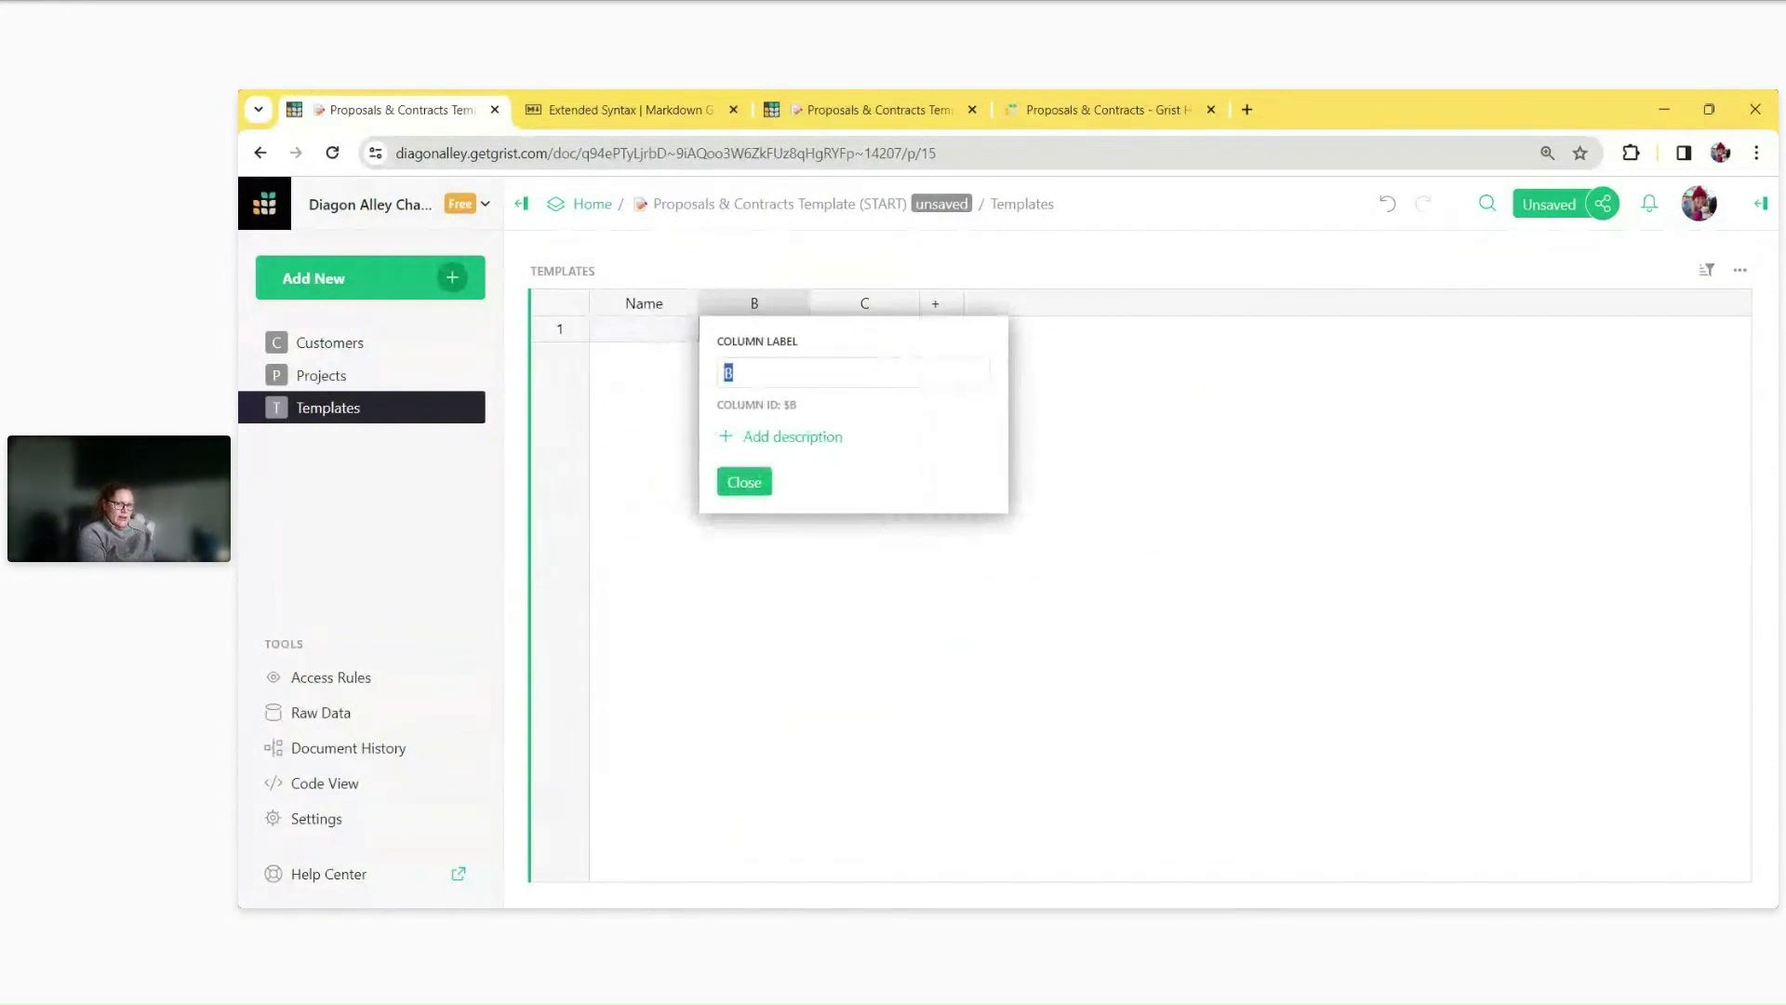
pyautogui.write('Template')
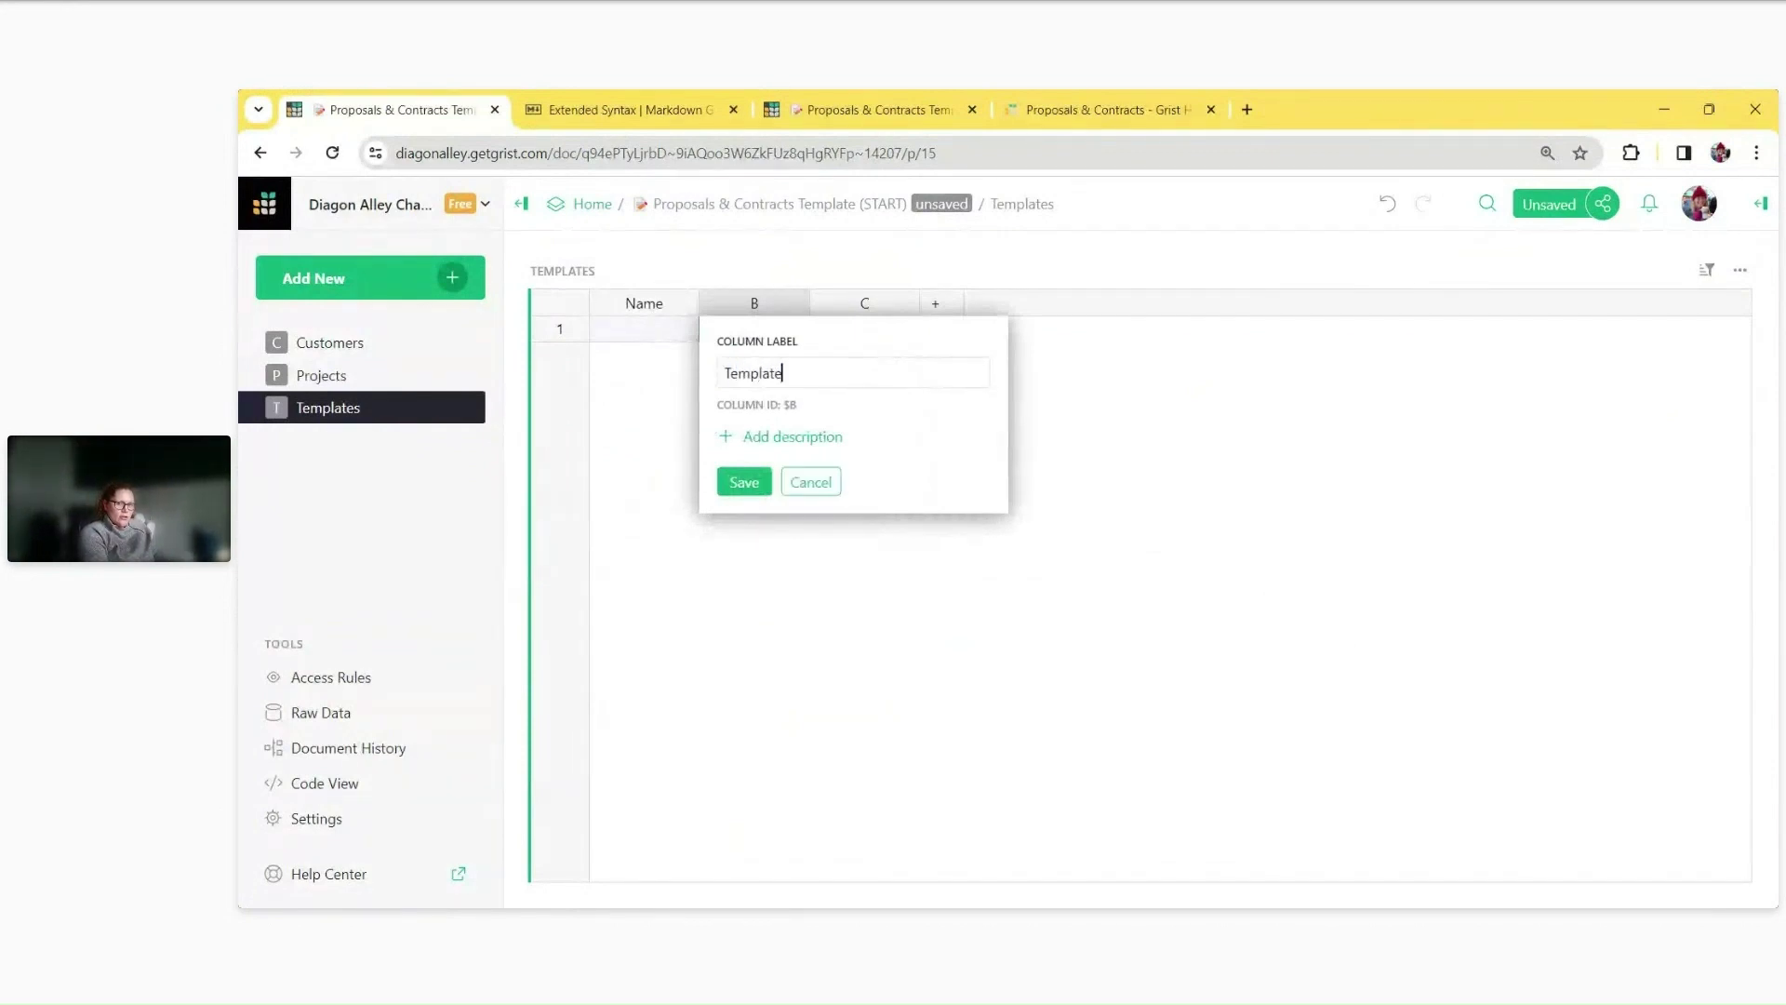
pyautogui.write(' Formatting')
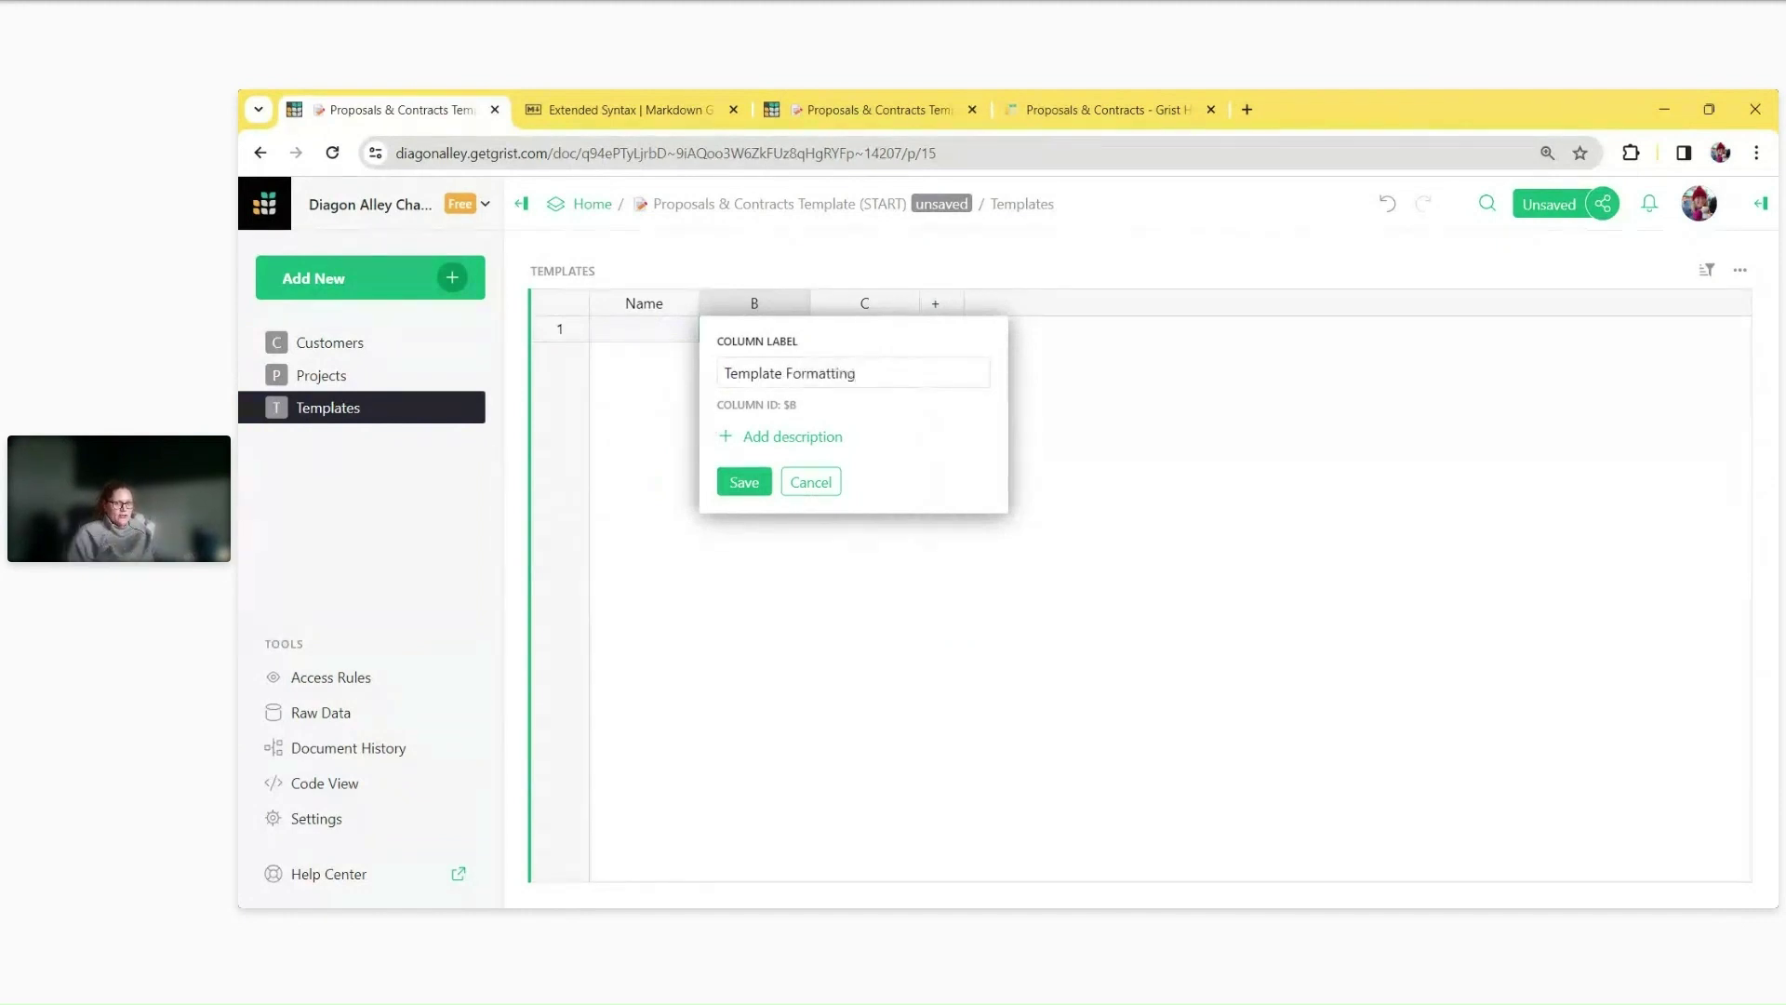
pyautogui.press('Return')
# Widen the Template Formatting column to fit its heading and delete the unused column C.
pyautogui.moveTo(812, 298); pyautogui.dragTo(888, 299)
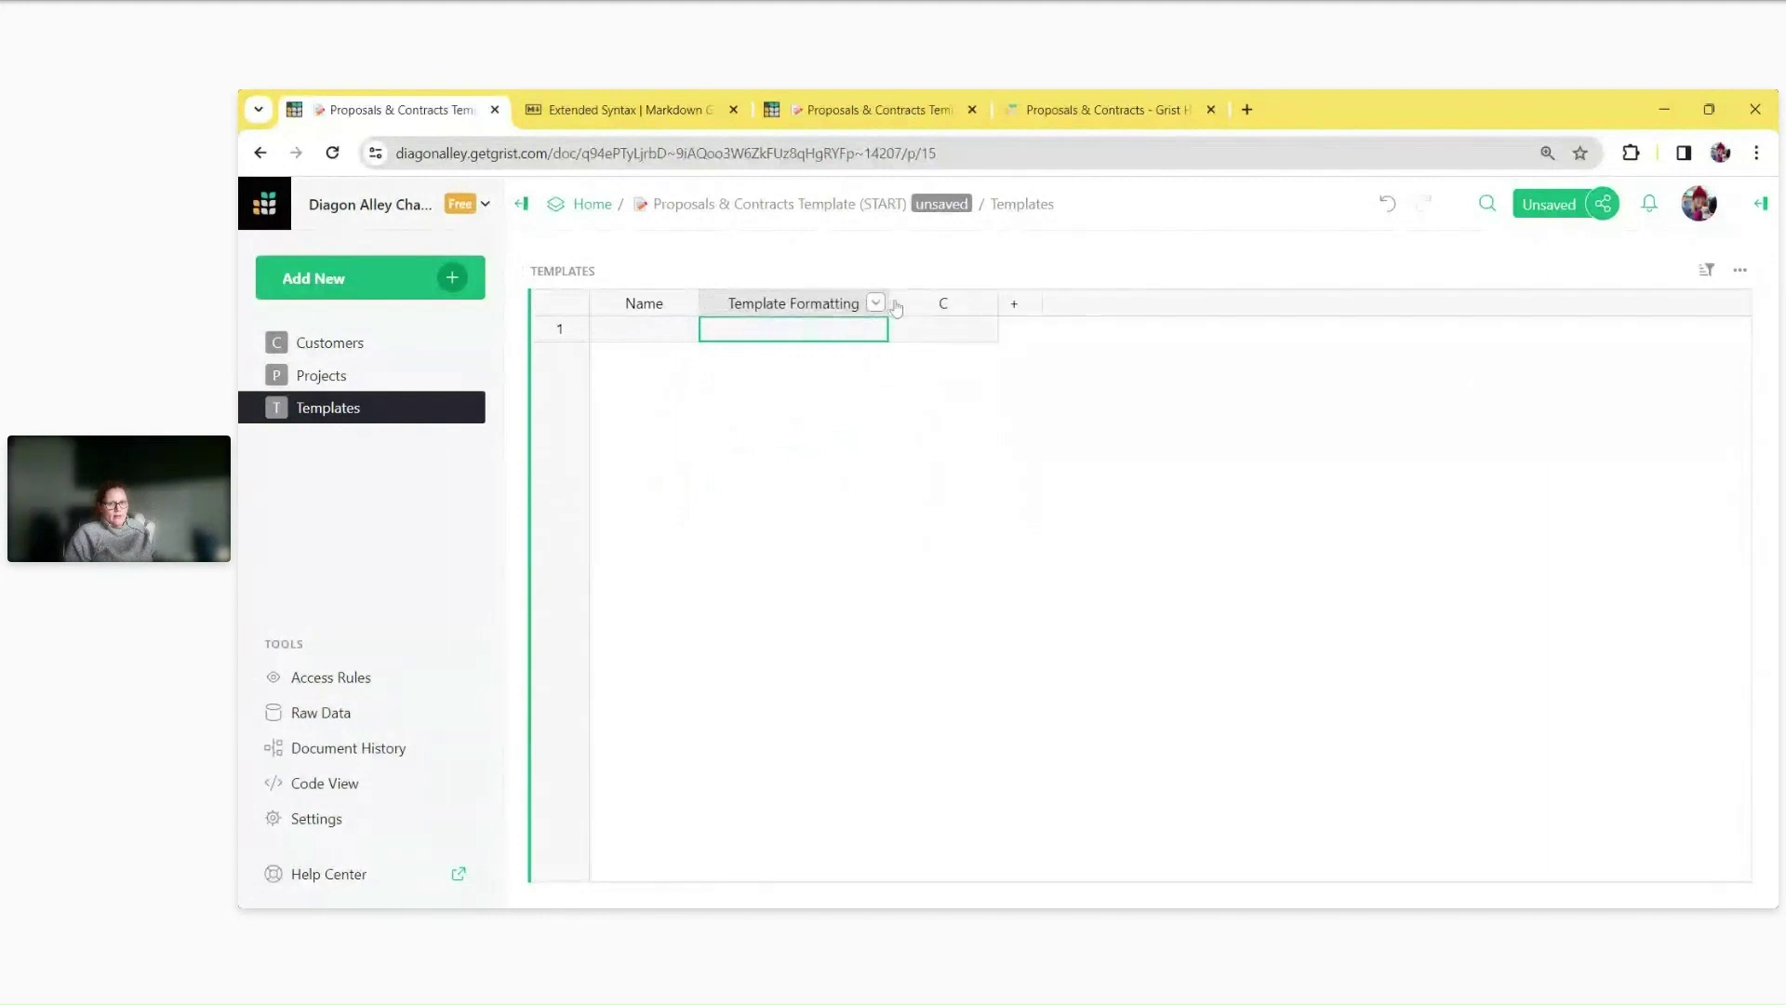
pyautogui.click(985, 303)
pyautogui.click(1198, 686)
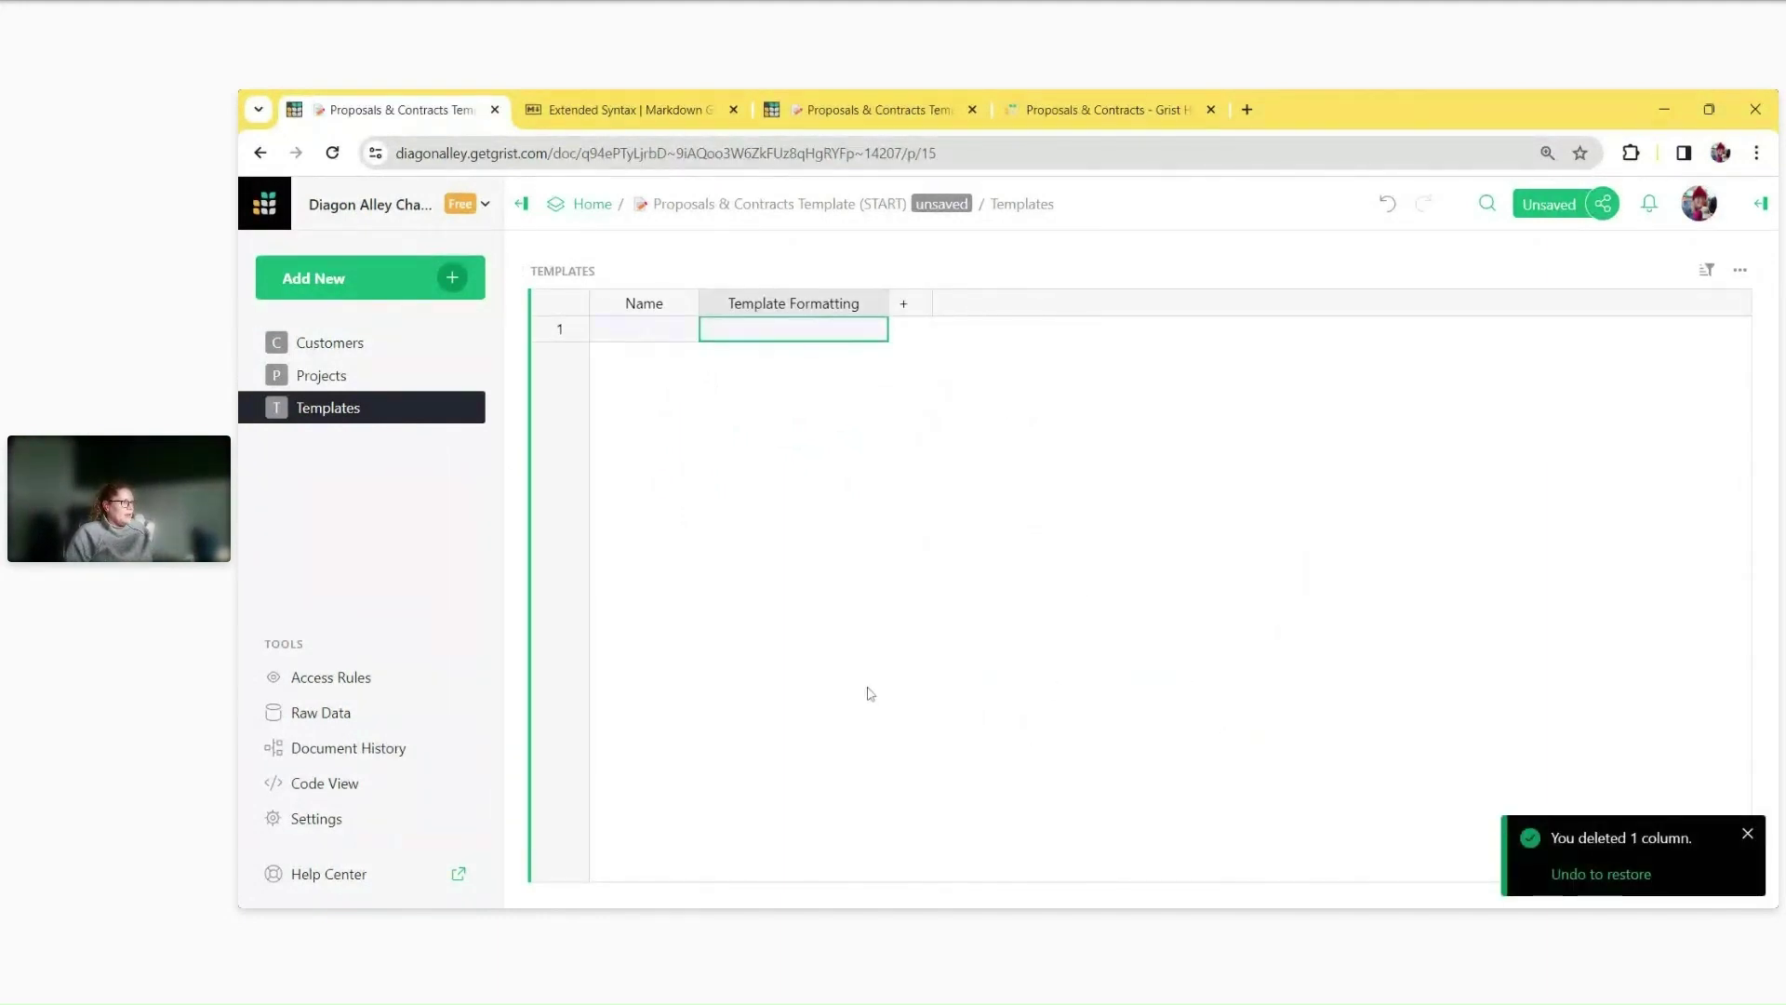
# Add two records to the Templates table, named Proposal and Contract.
pyautogui.click(654, 337)
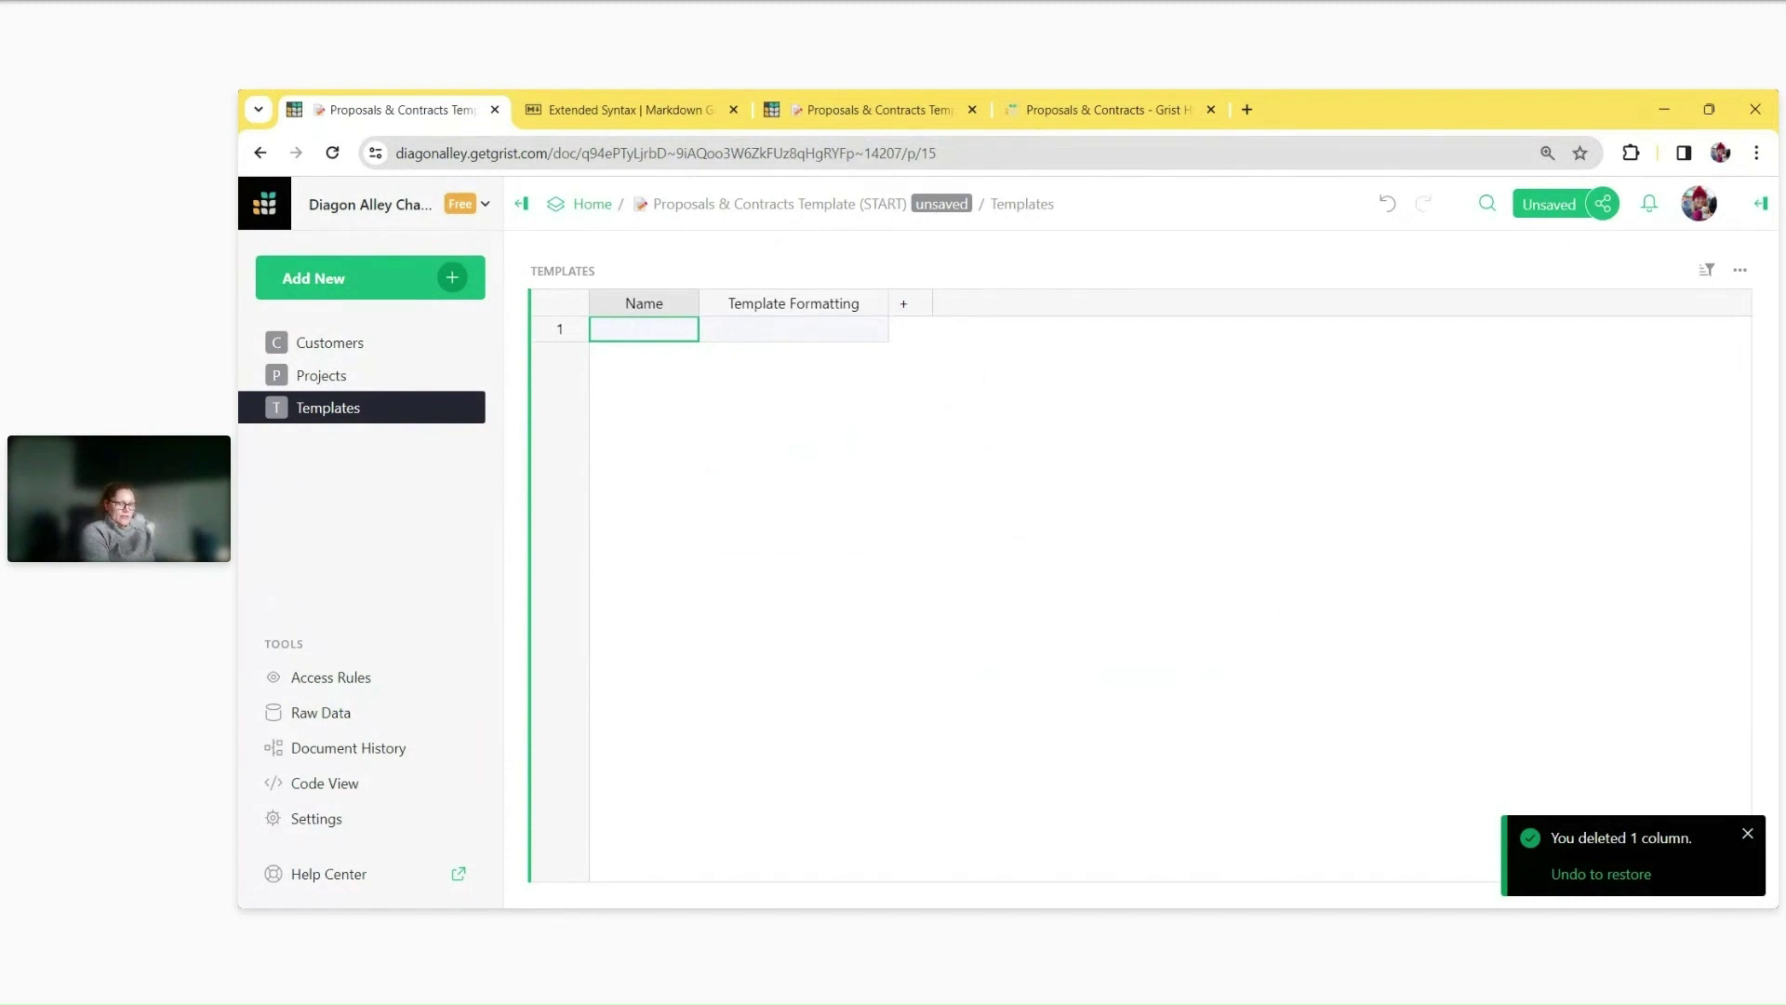
pyautogui.write('Proosasal')
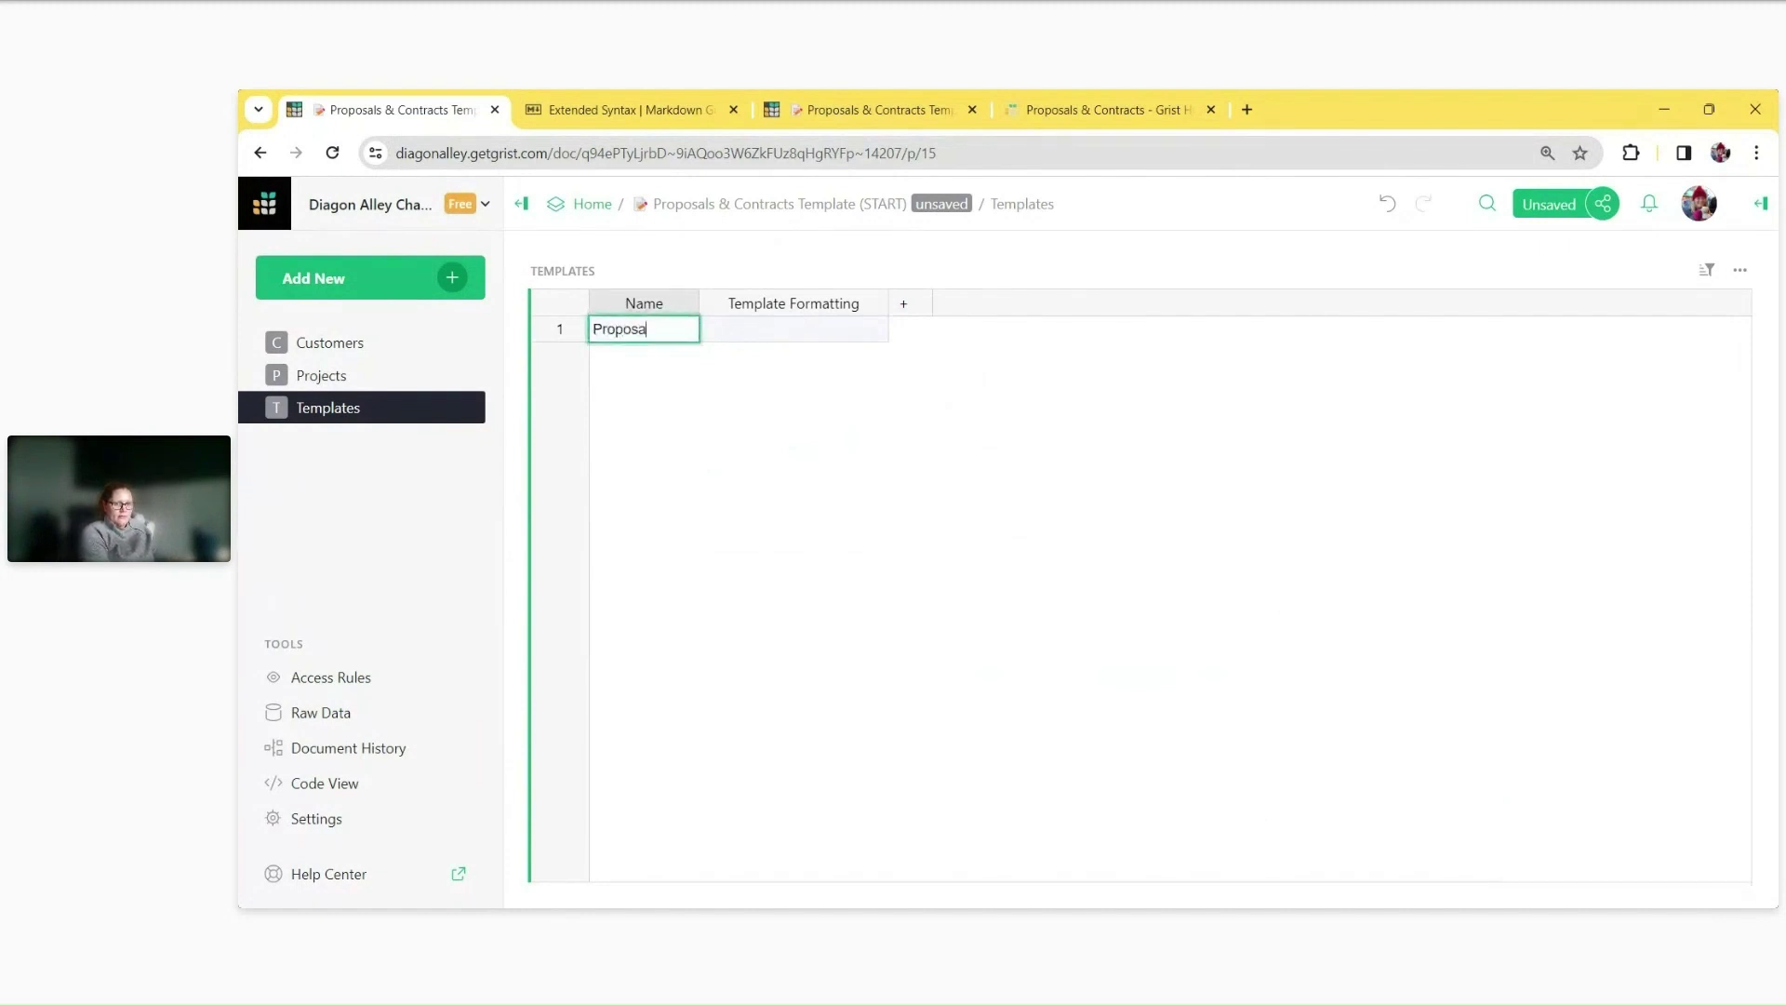
pyautogui.press('Escape')
pyautogui.press('Return')
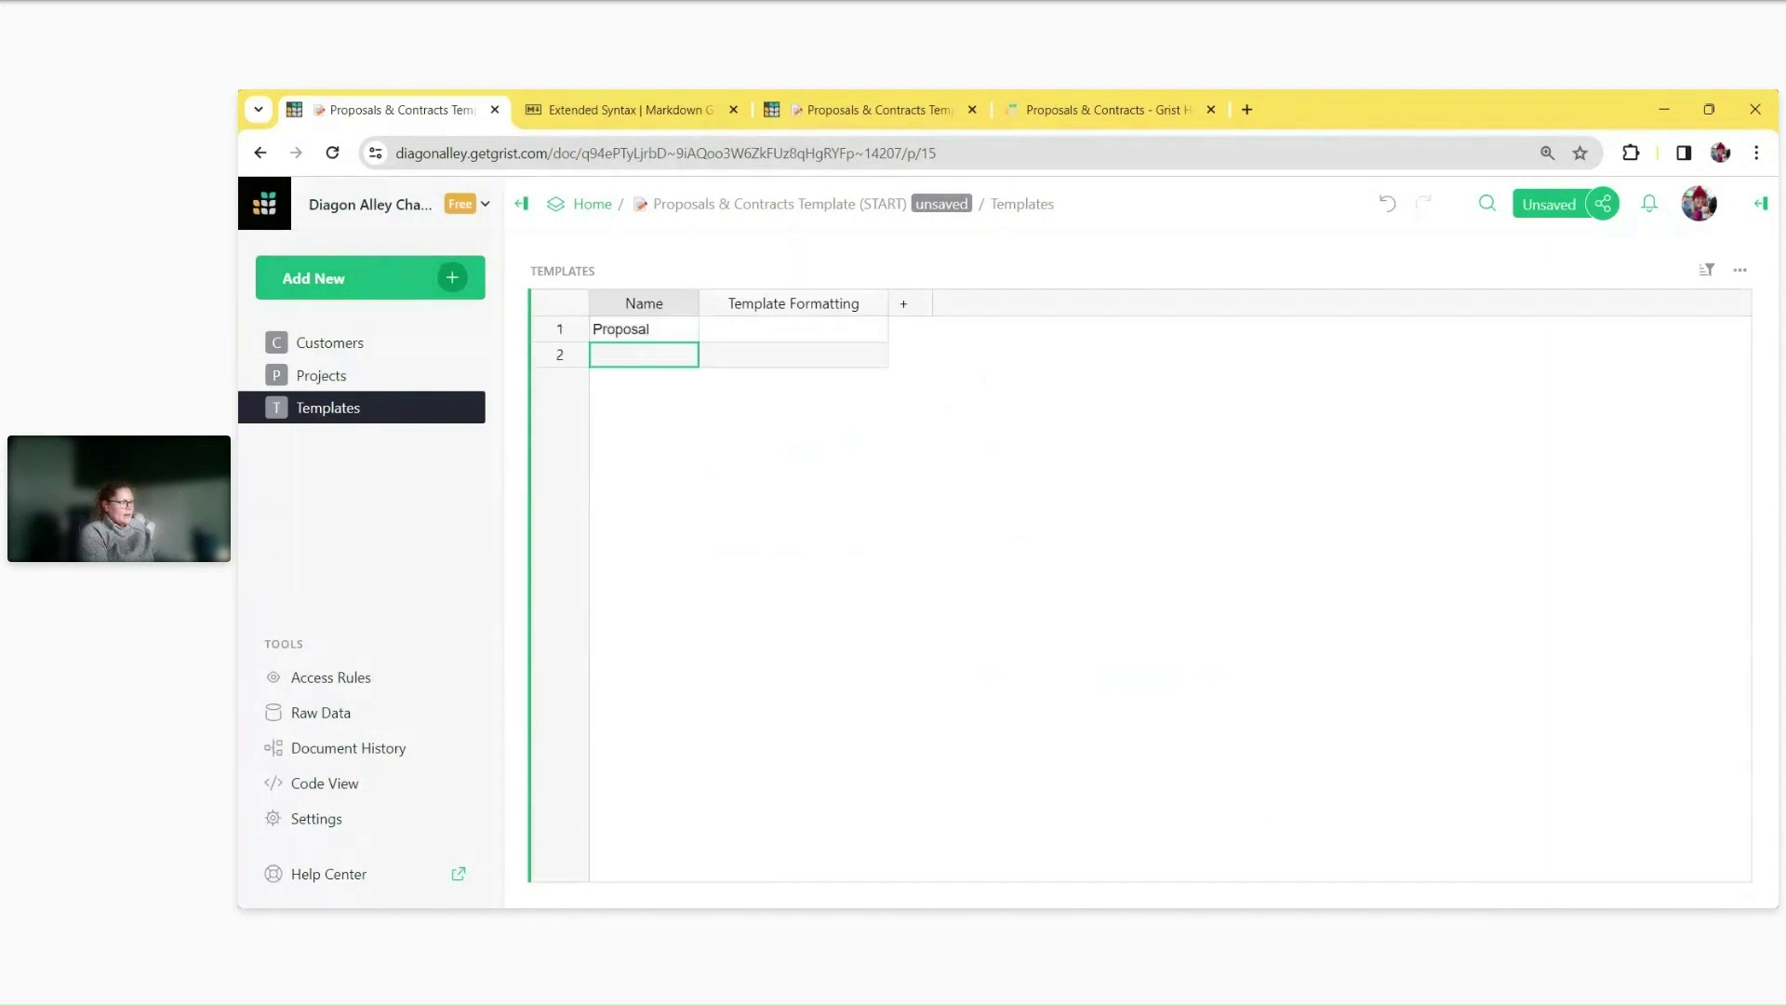
pyautogui.write('Contract')
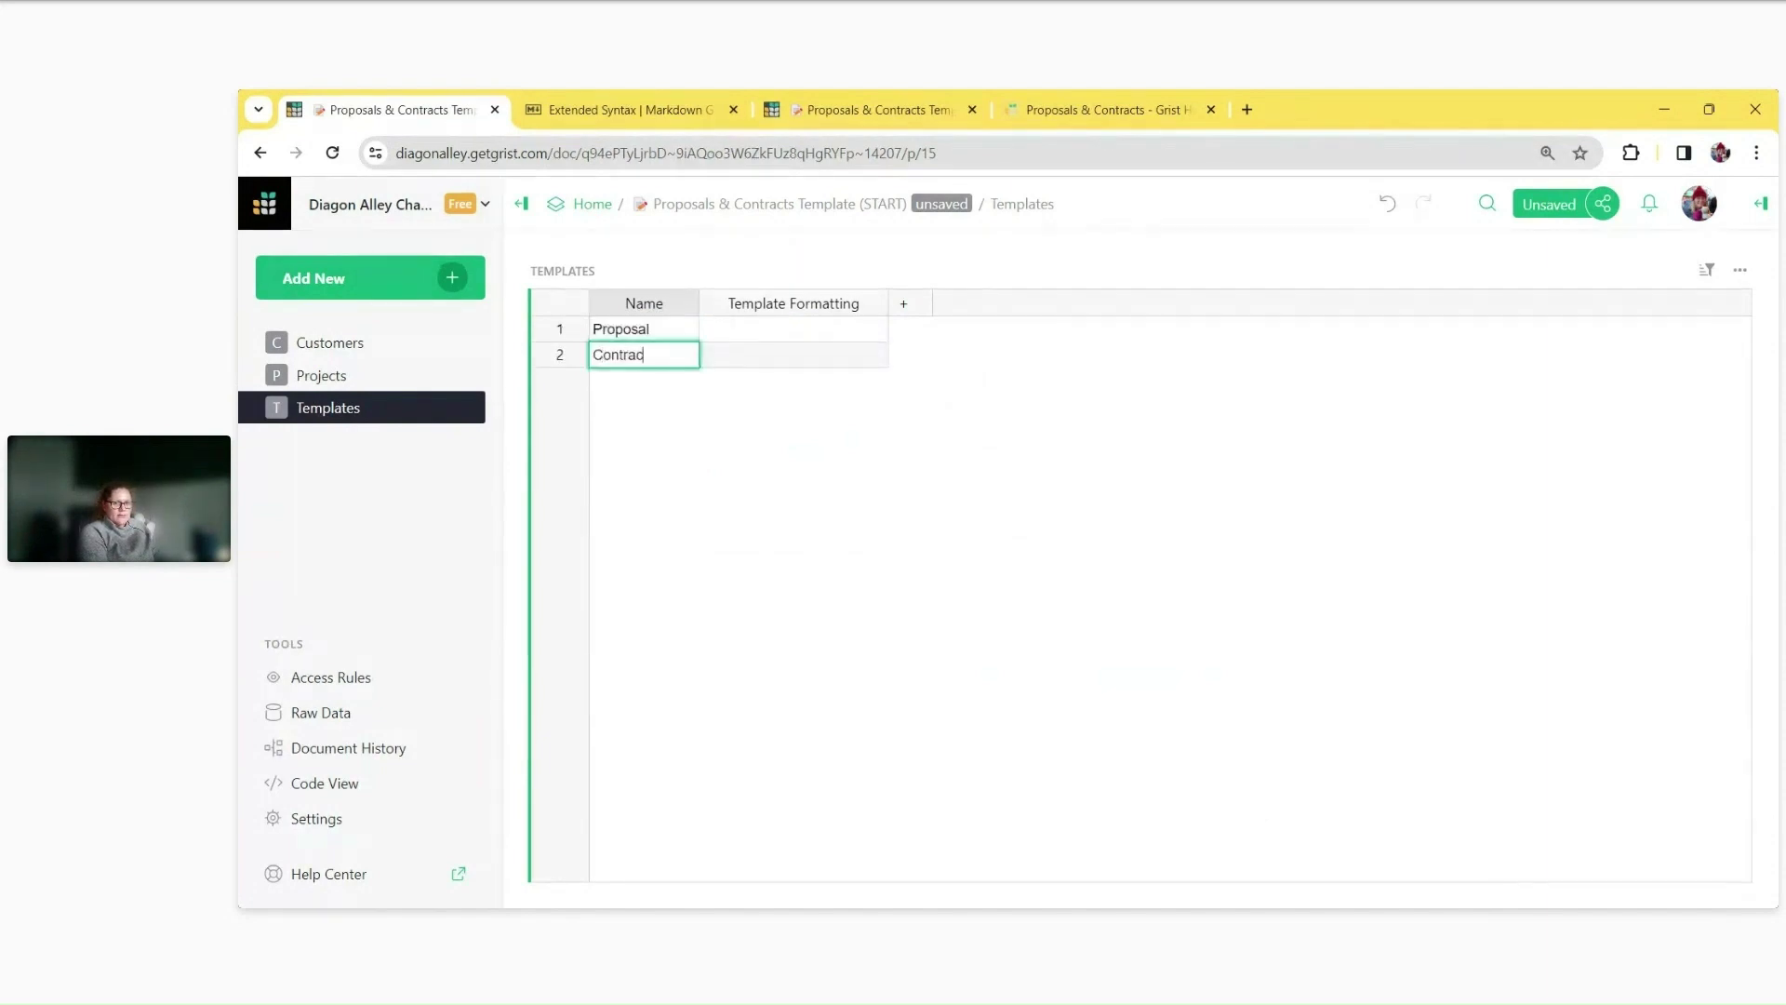
pyautogui.press('Return')
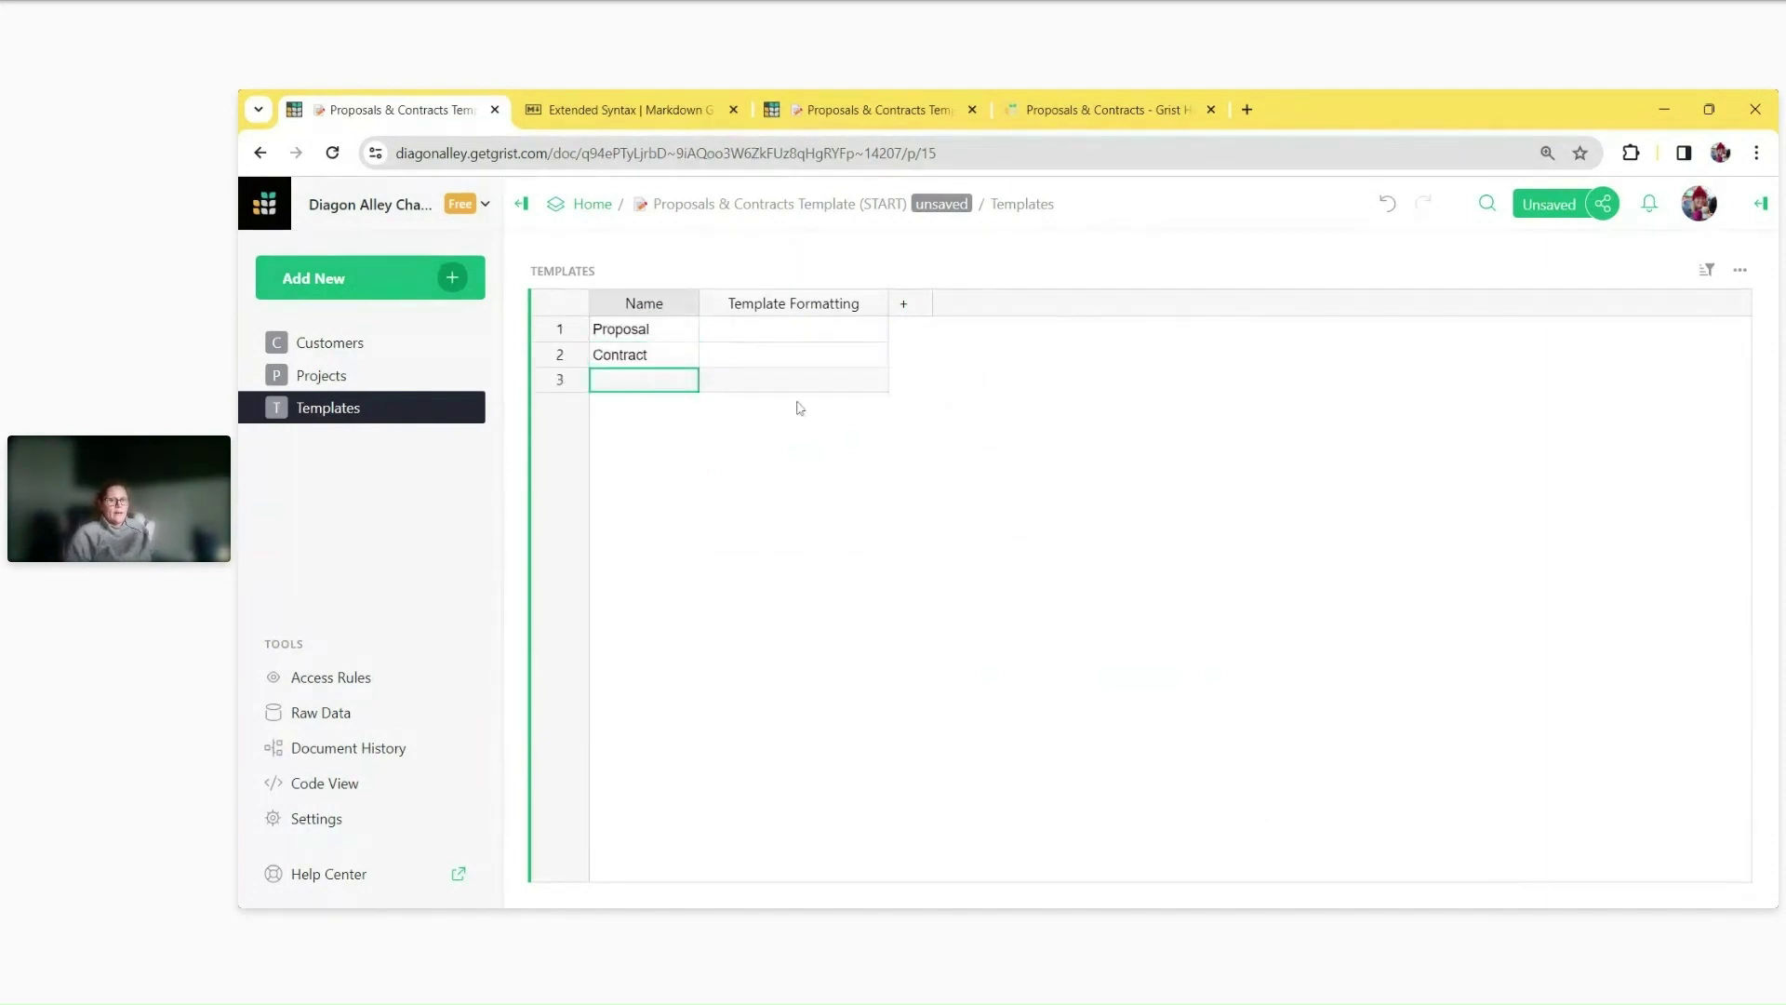
pyautogui.click(828, 337)
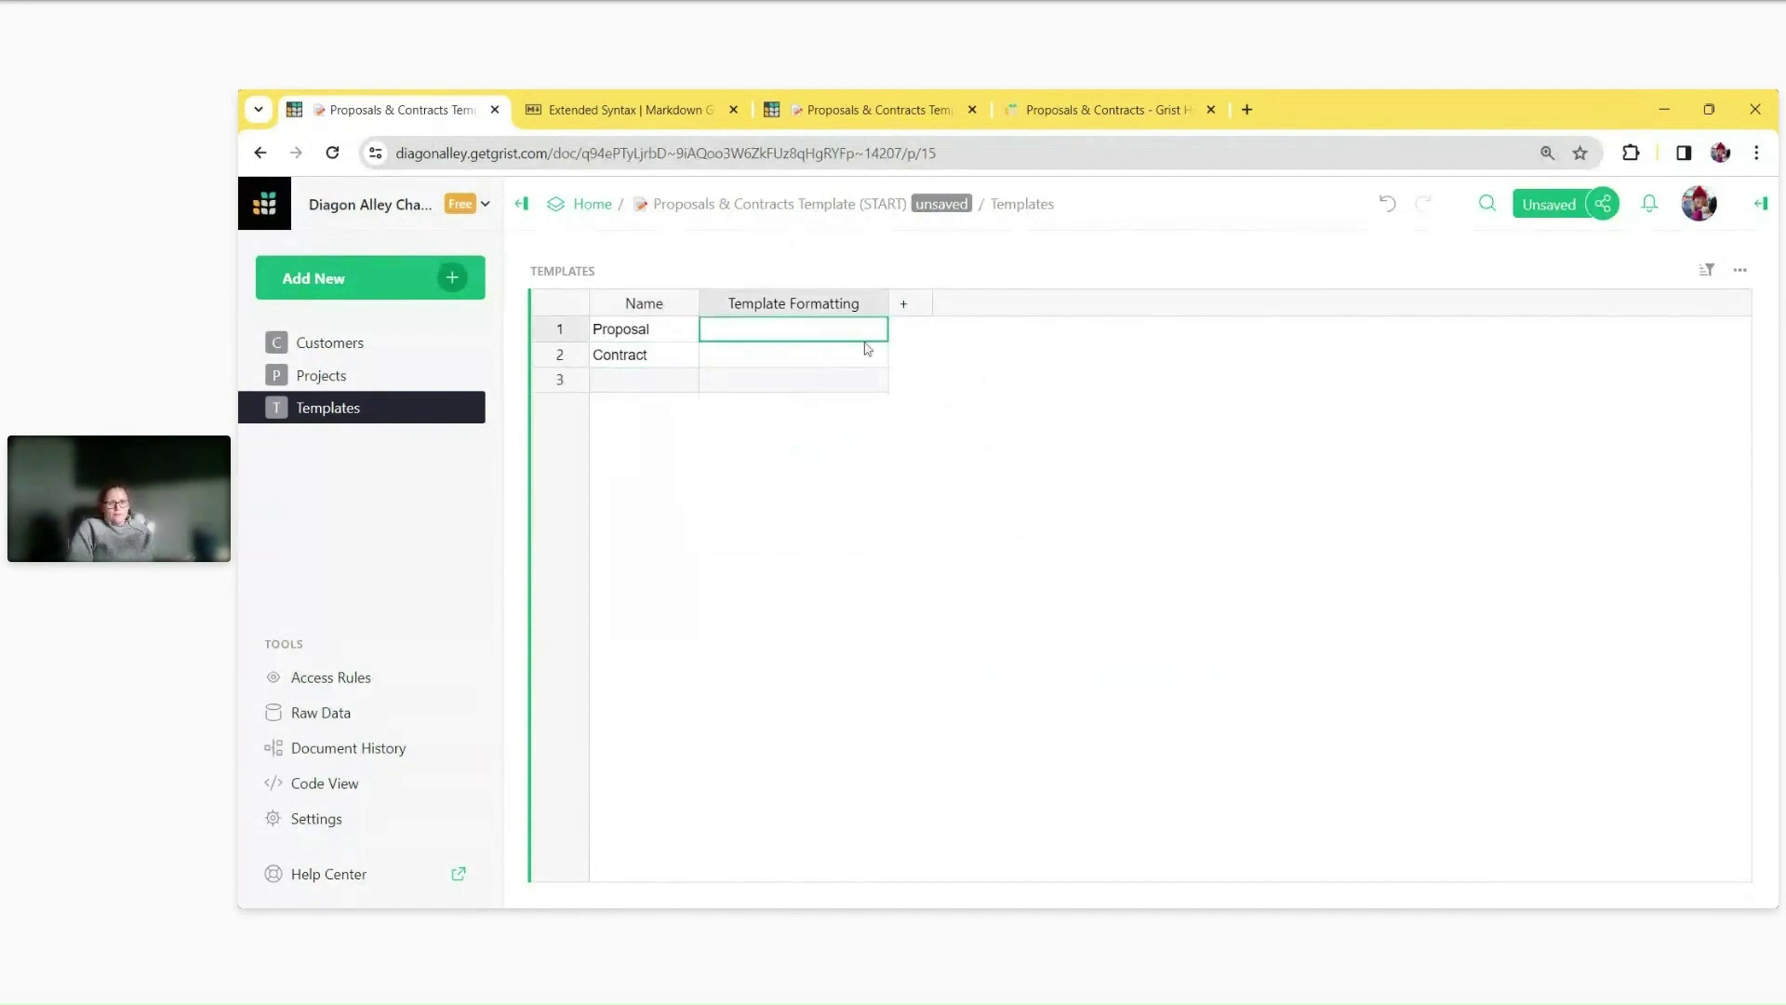
# Add a Custom widget for the Templates data, selected by TEMPLATES, to the page and widen it beside the table.
pyautogui.click(416, 276)
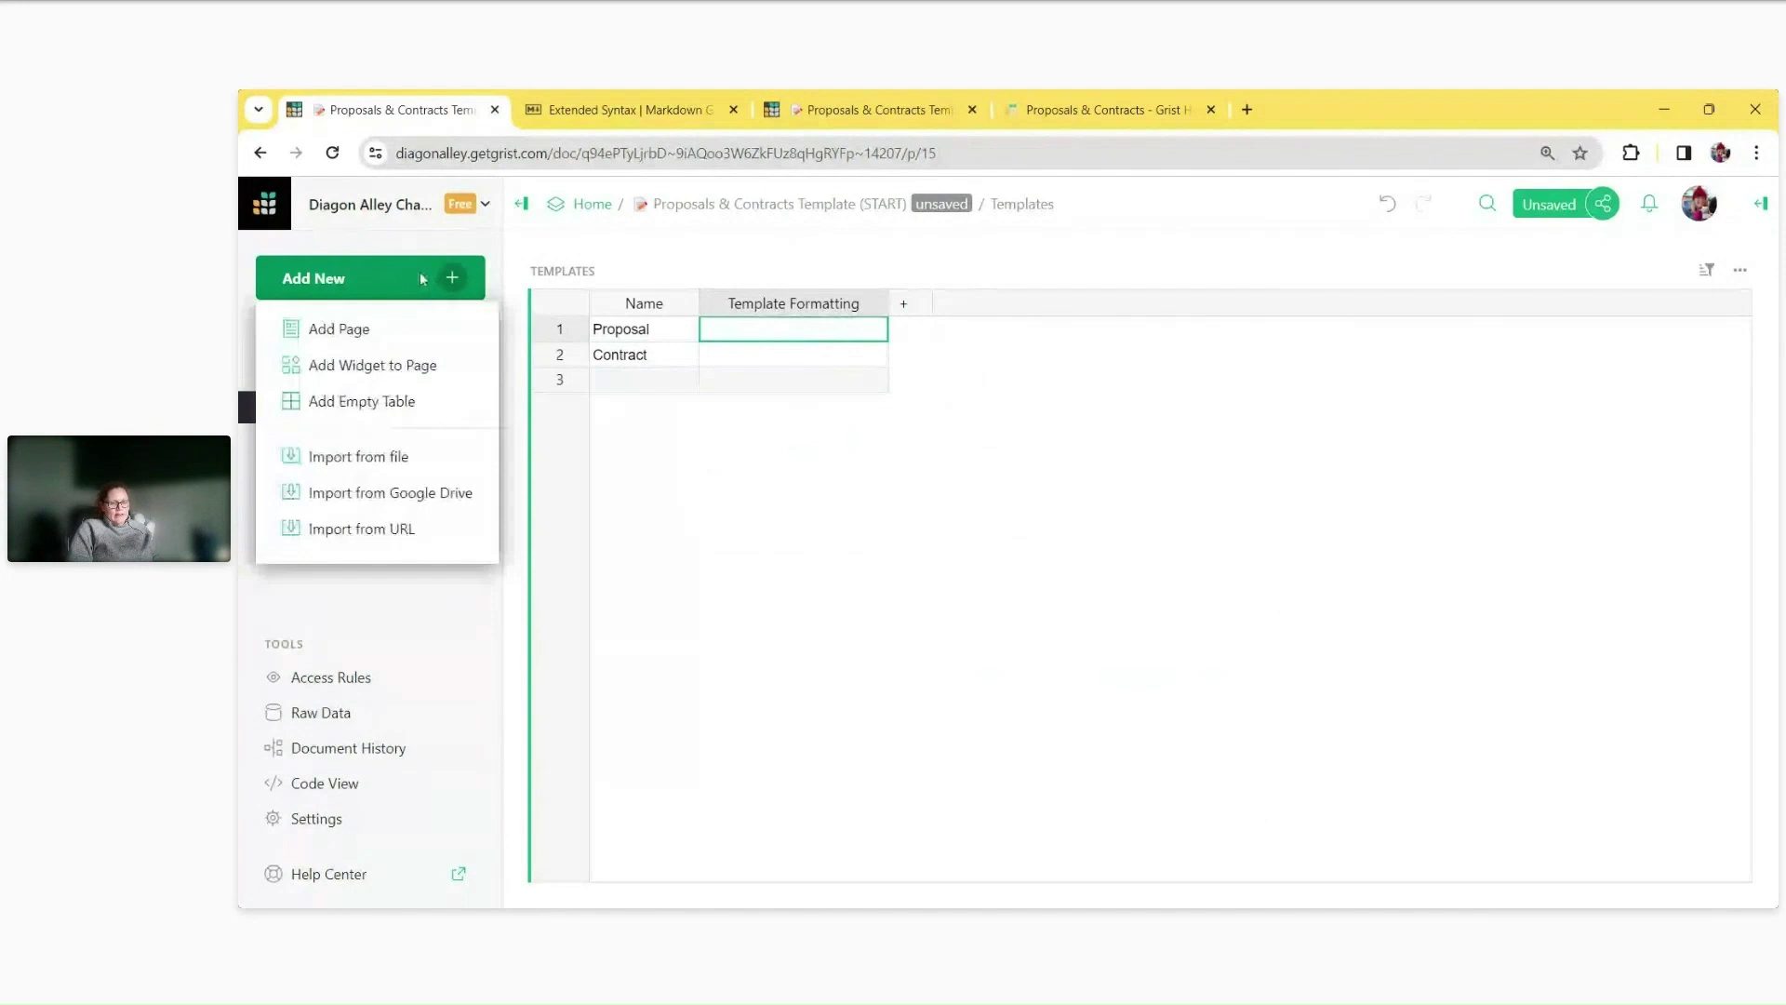
pyautogui.click(415, 370)
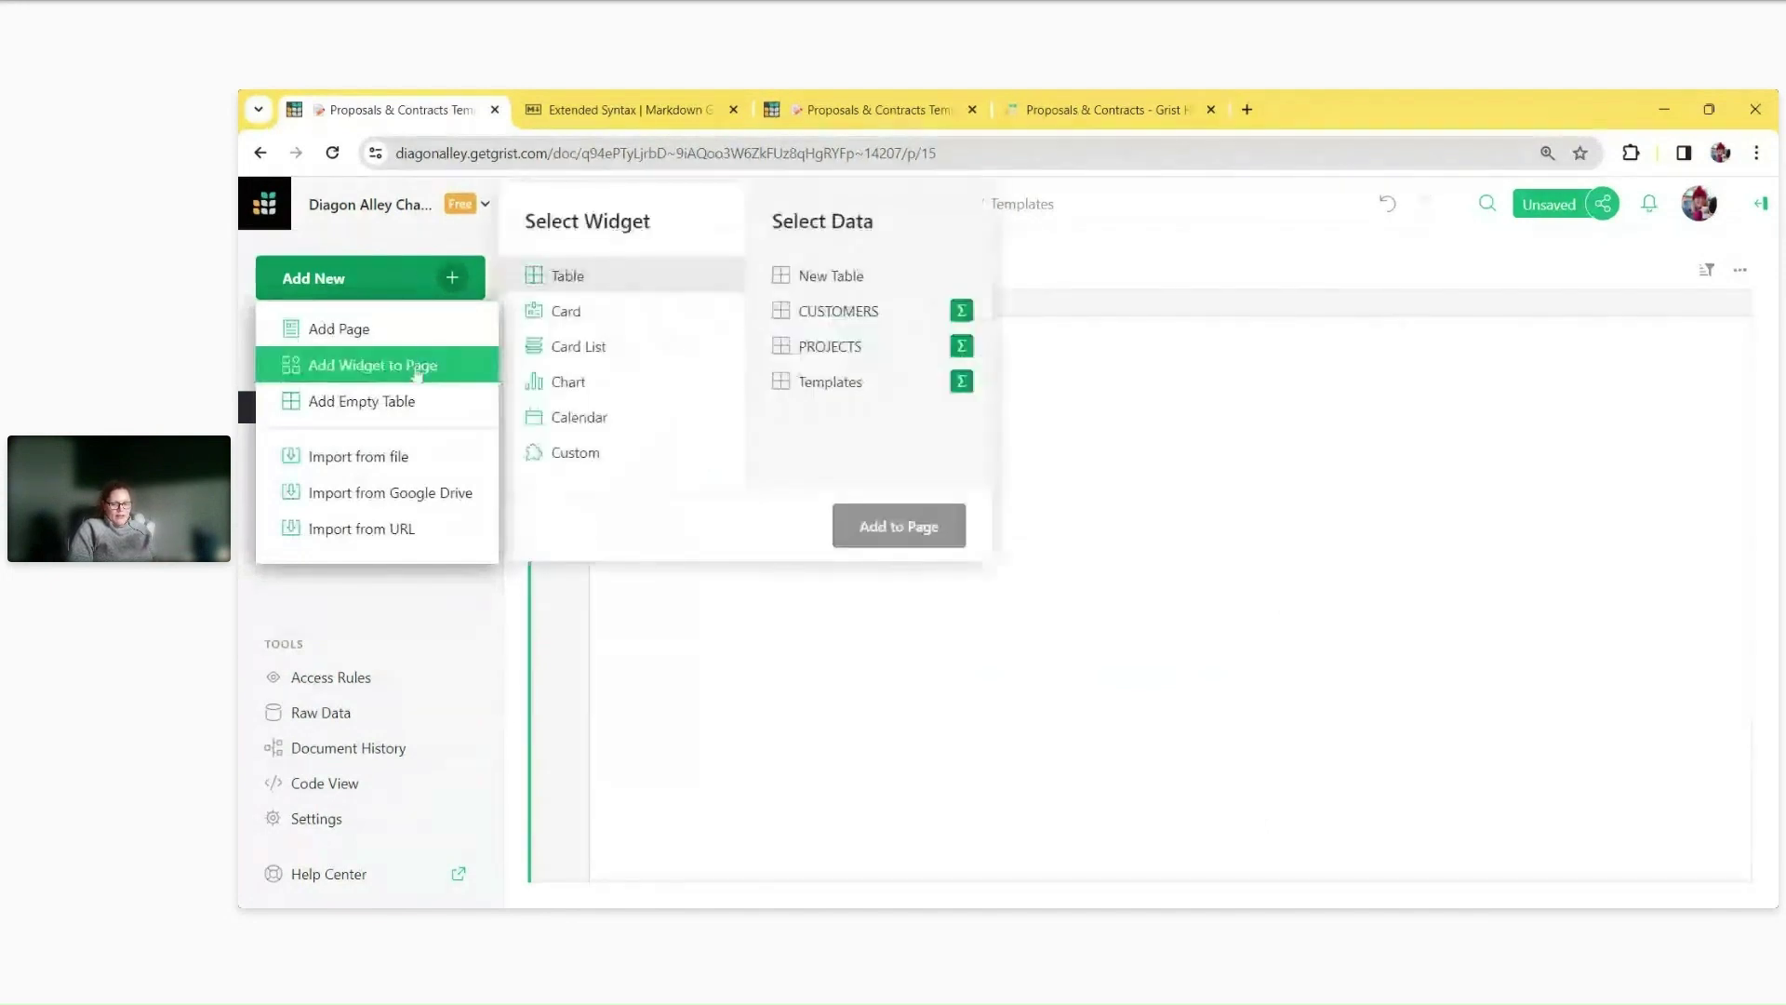
pyautogui.click(569, 465)
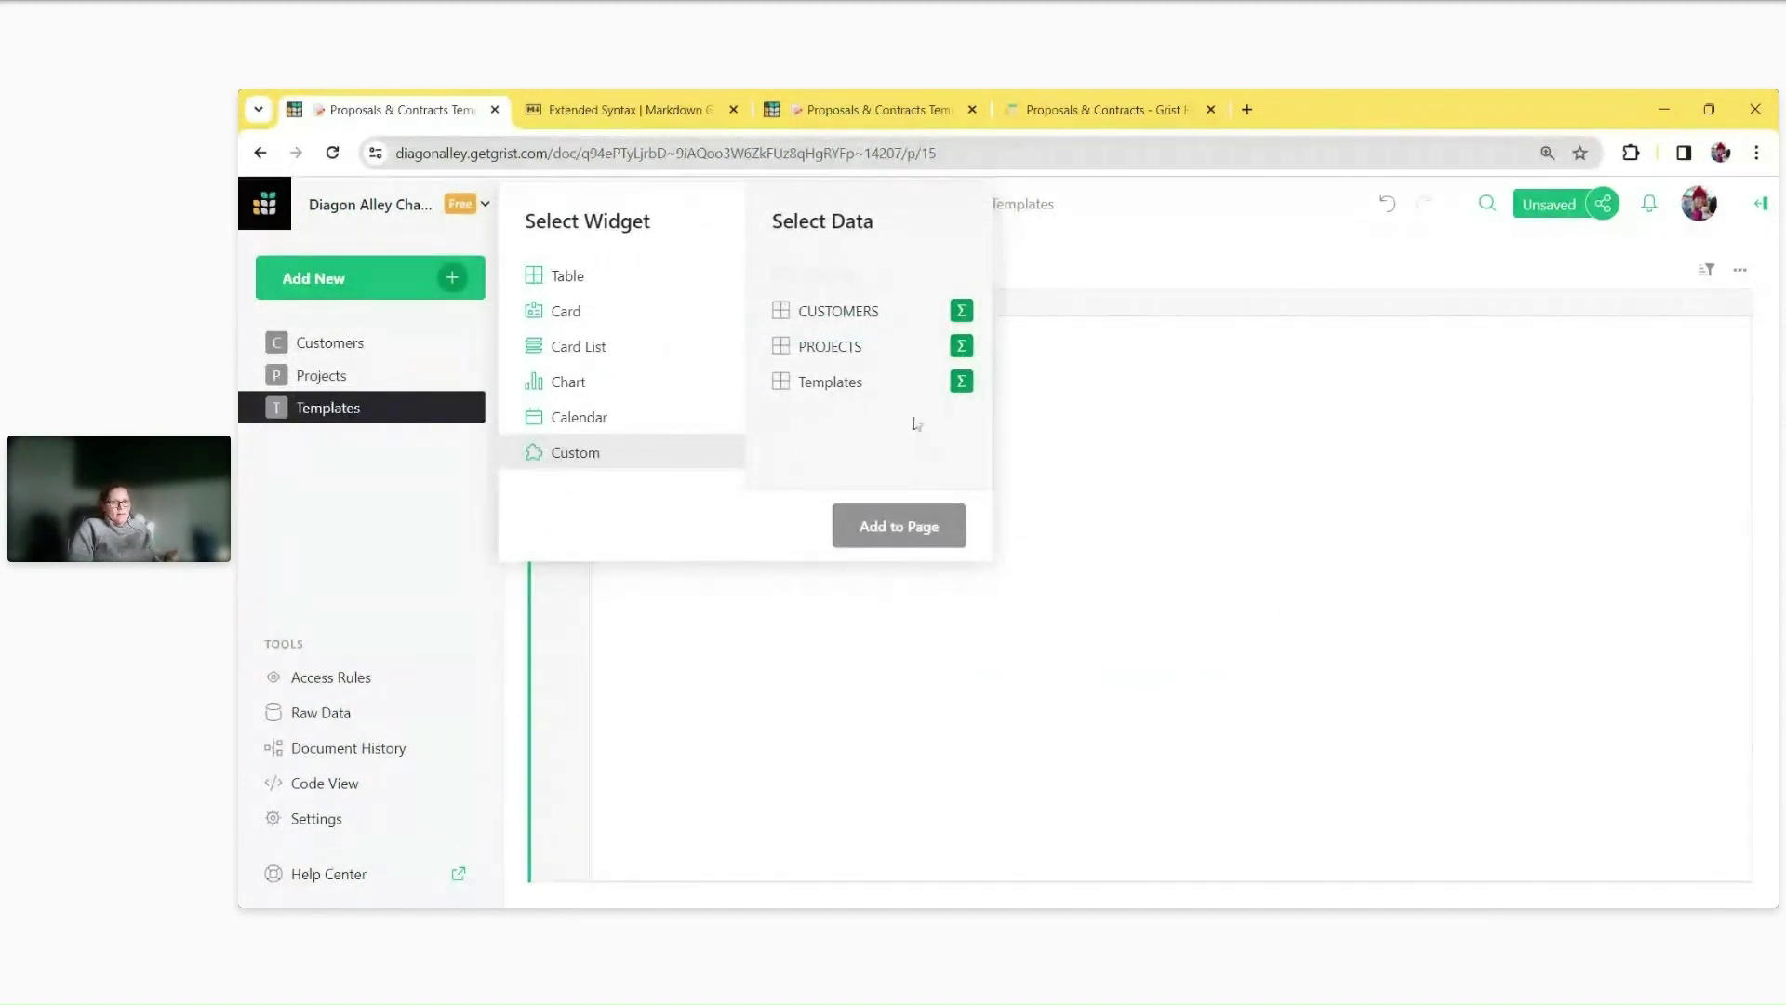
pyautogui.click(864, 390)
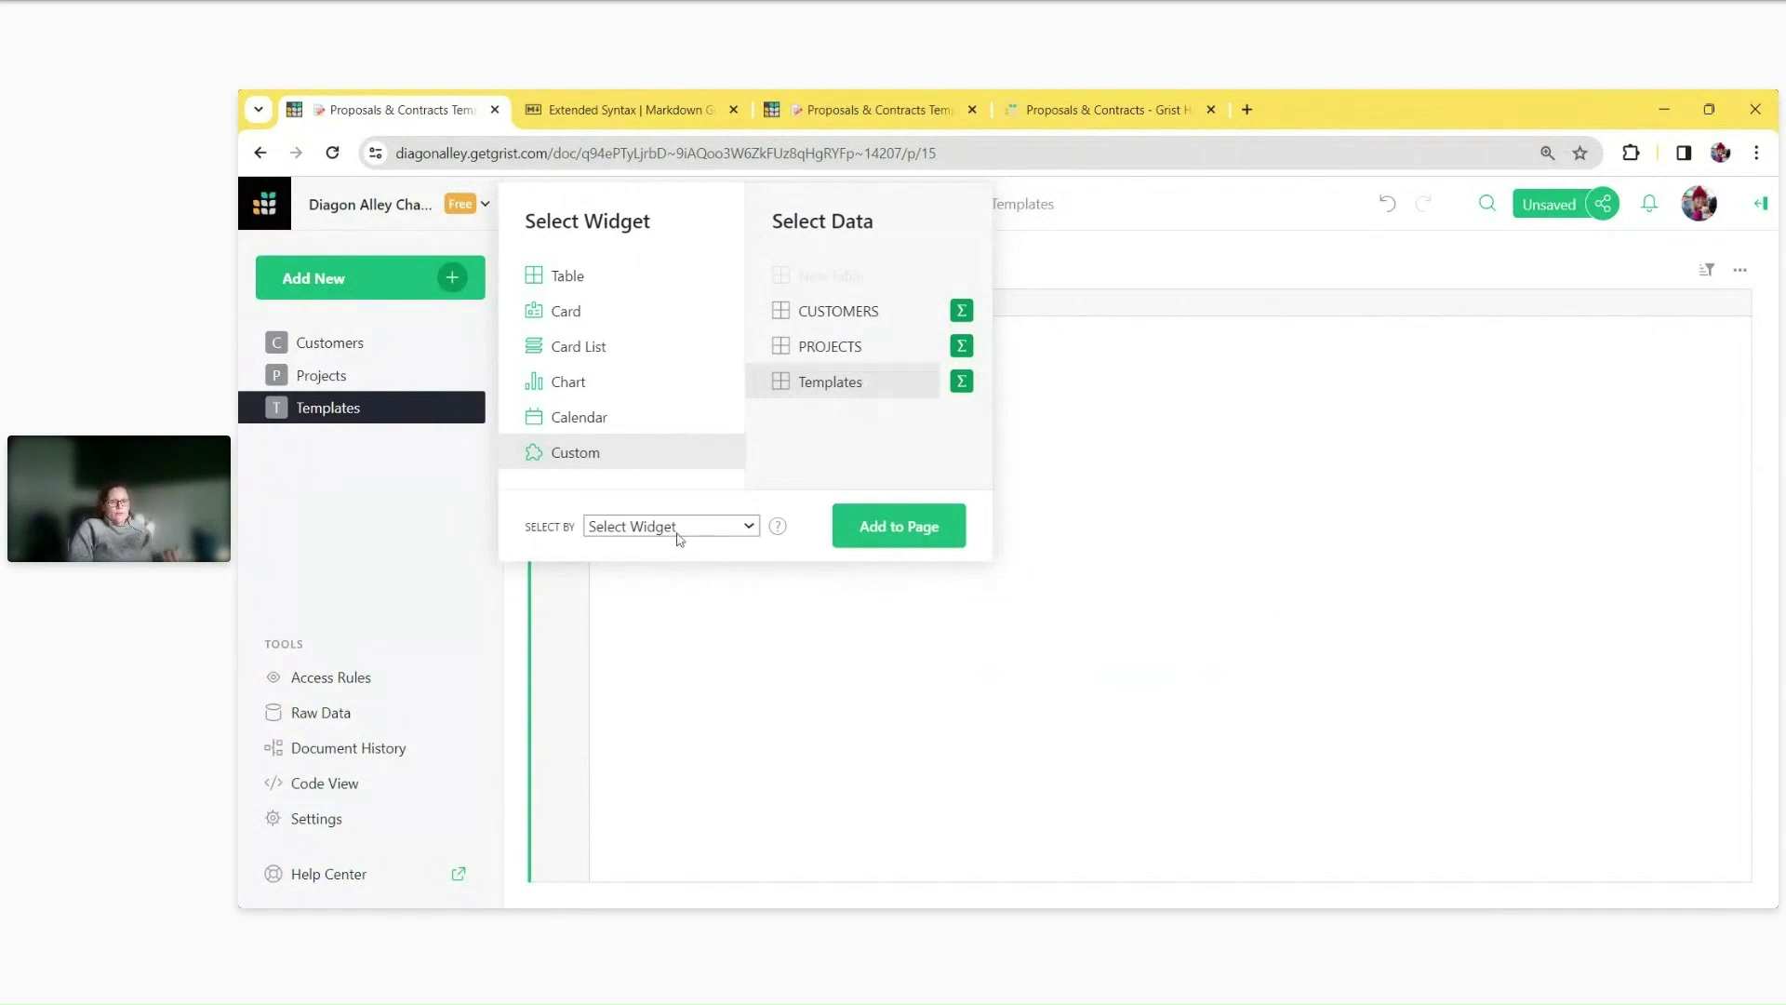
pyautogui.click(691, 578)
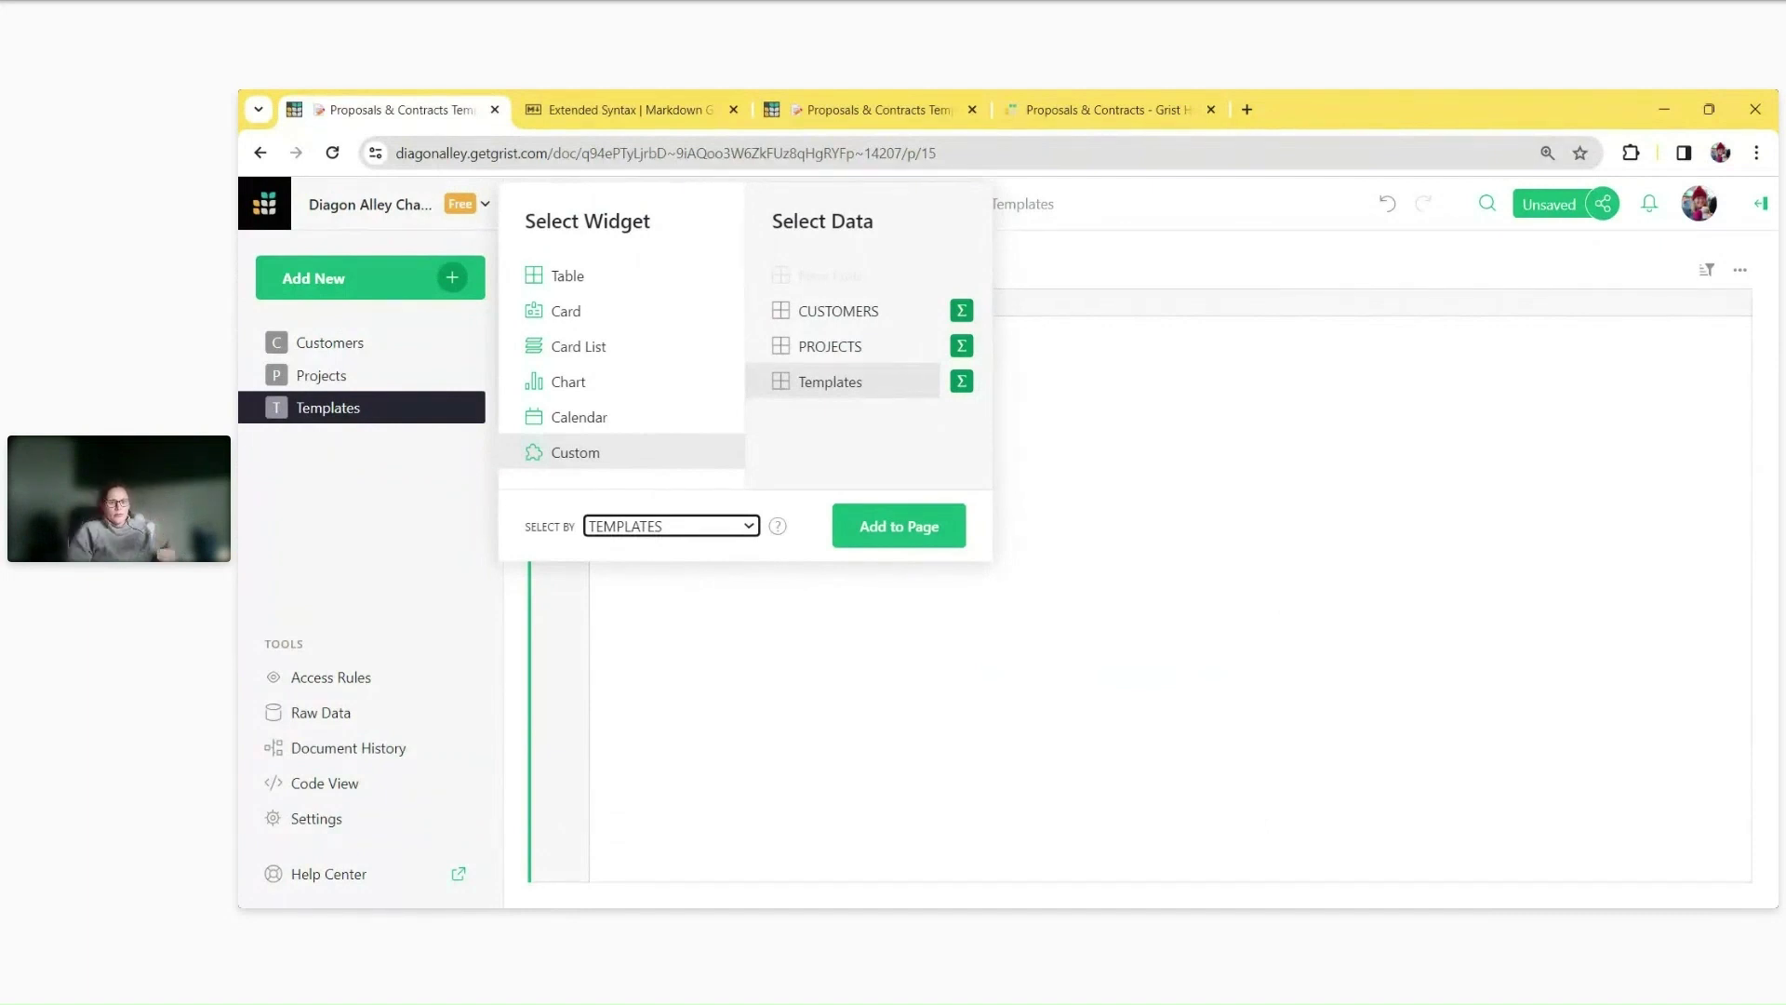
pyautogui.click(896, 530)
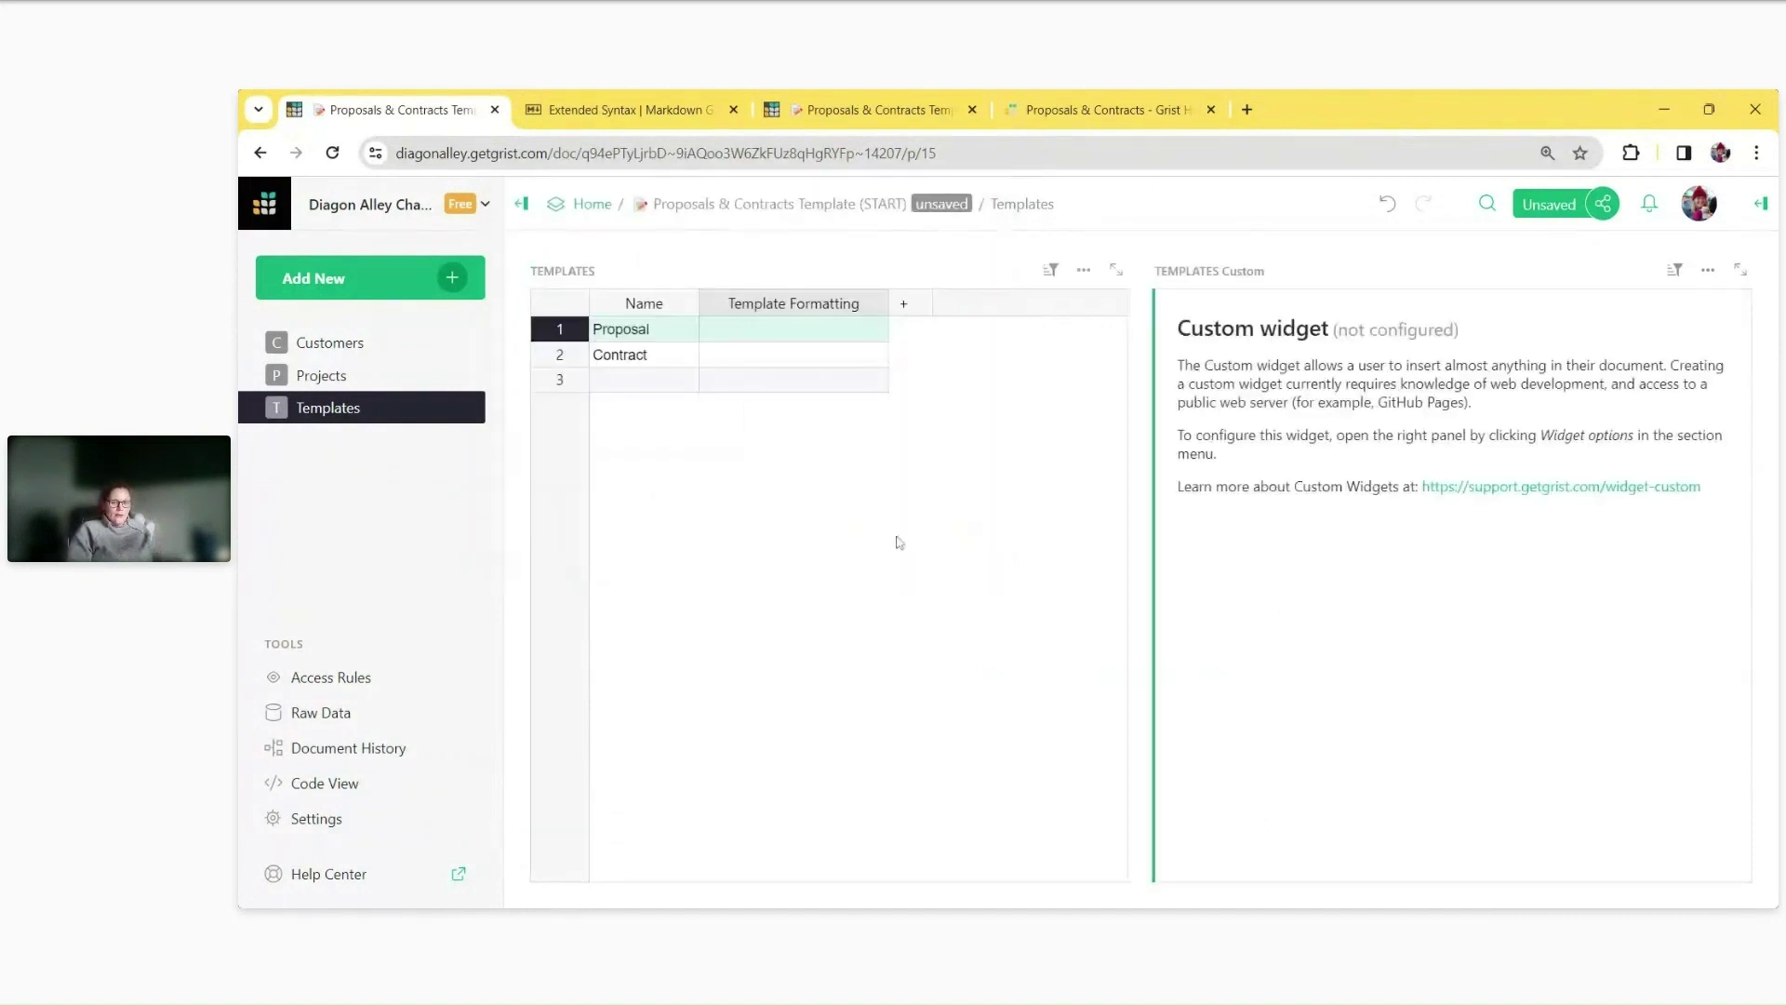
pyautogui.moveTo(1140, 488); pyautogui.dragTo(977, 483)
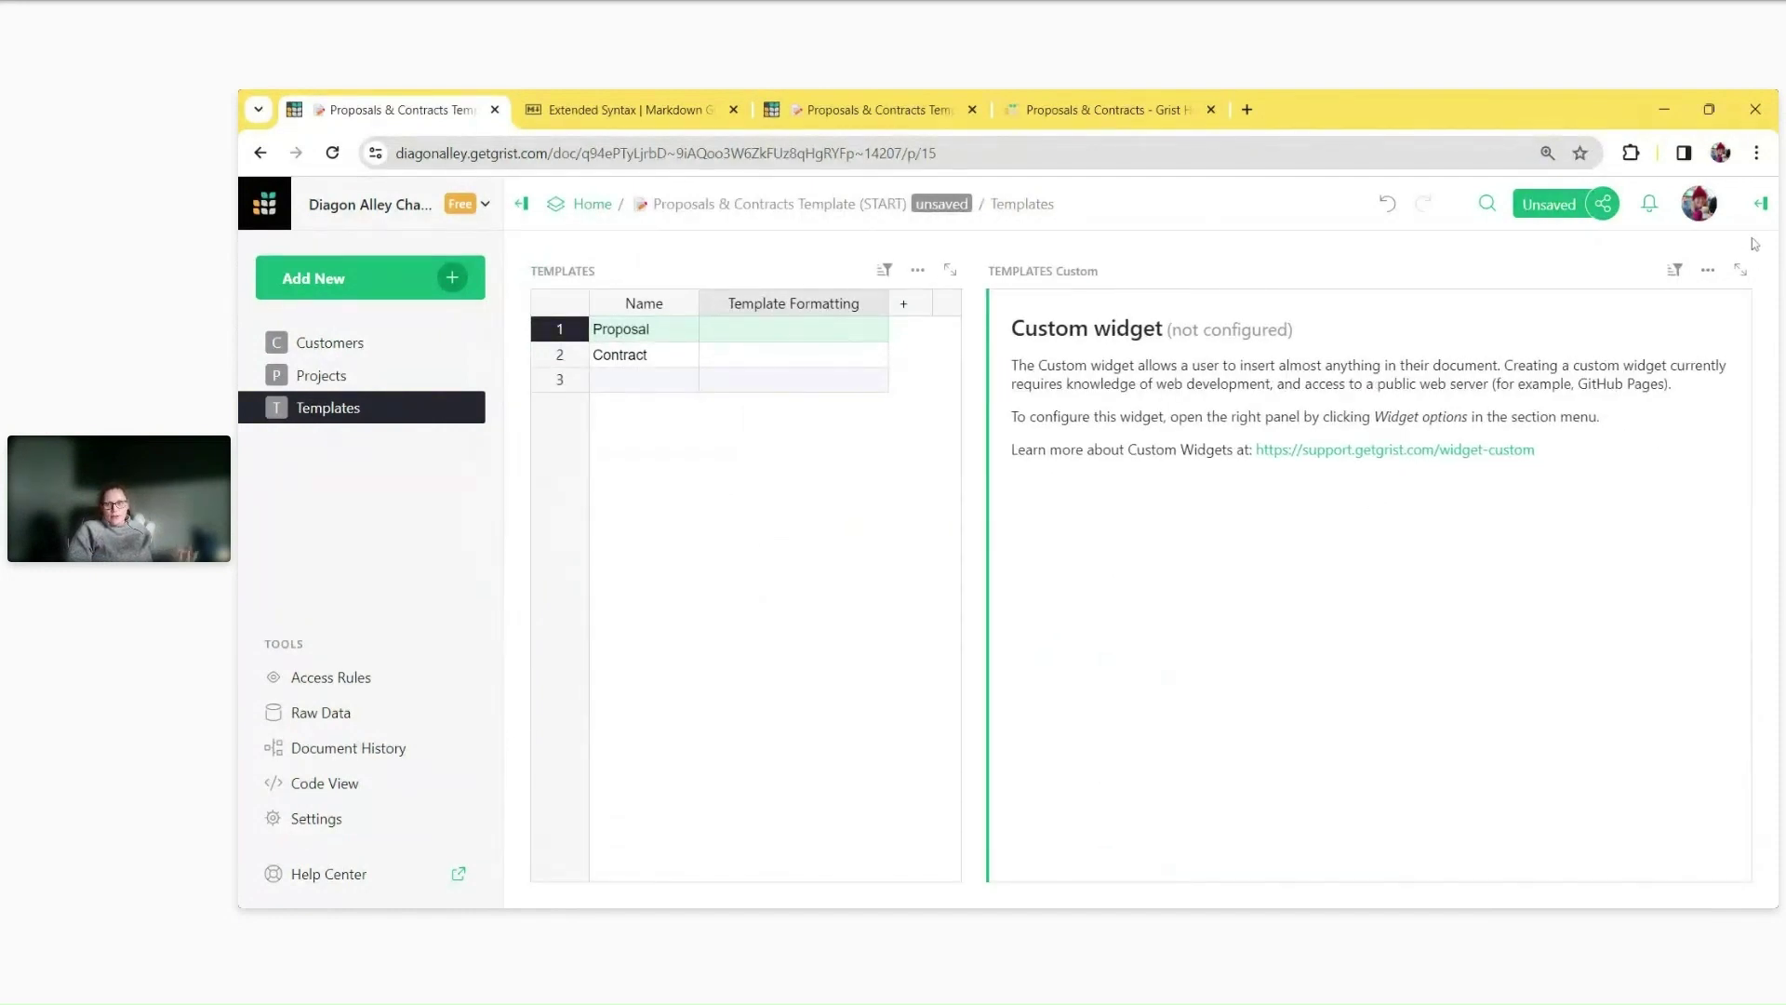
# Set the custom widget to Markdown and grant it full access to the document.
pyautogui.click(1760, 203)
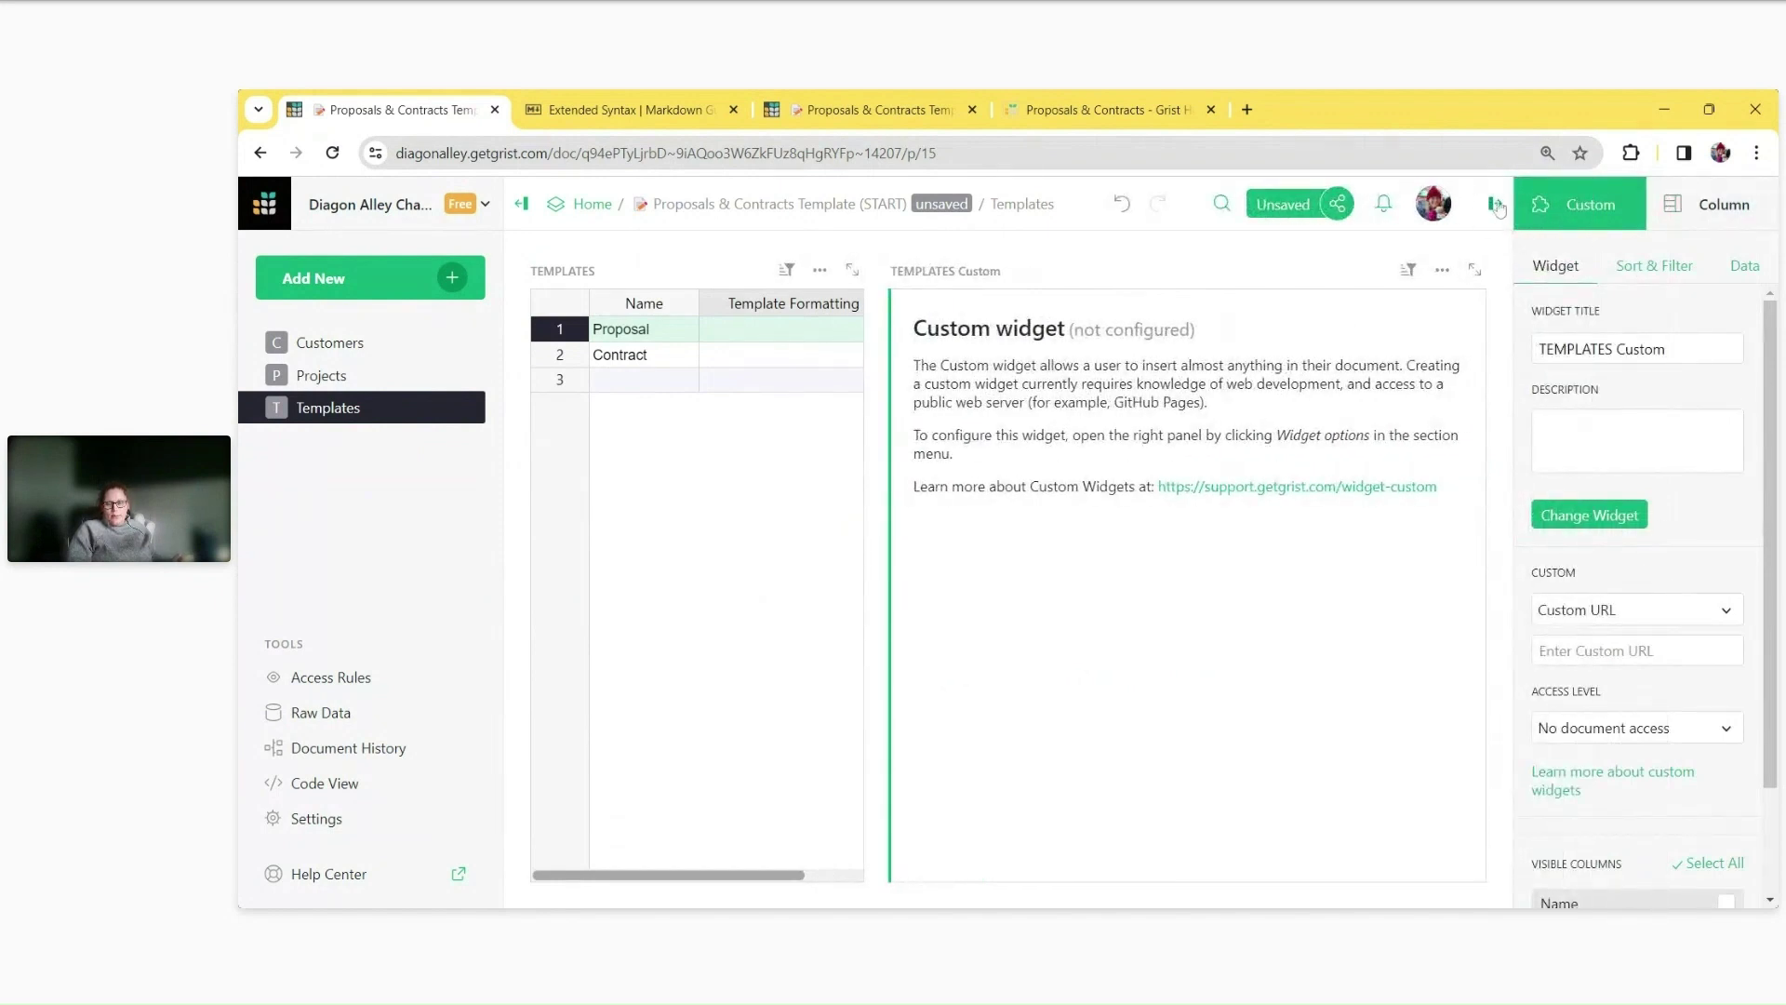
pyautogui.scroll(-2, 1628, 465)
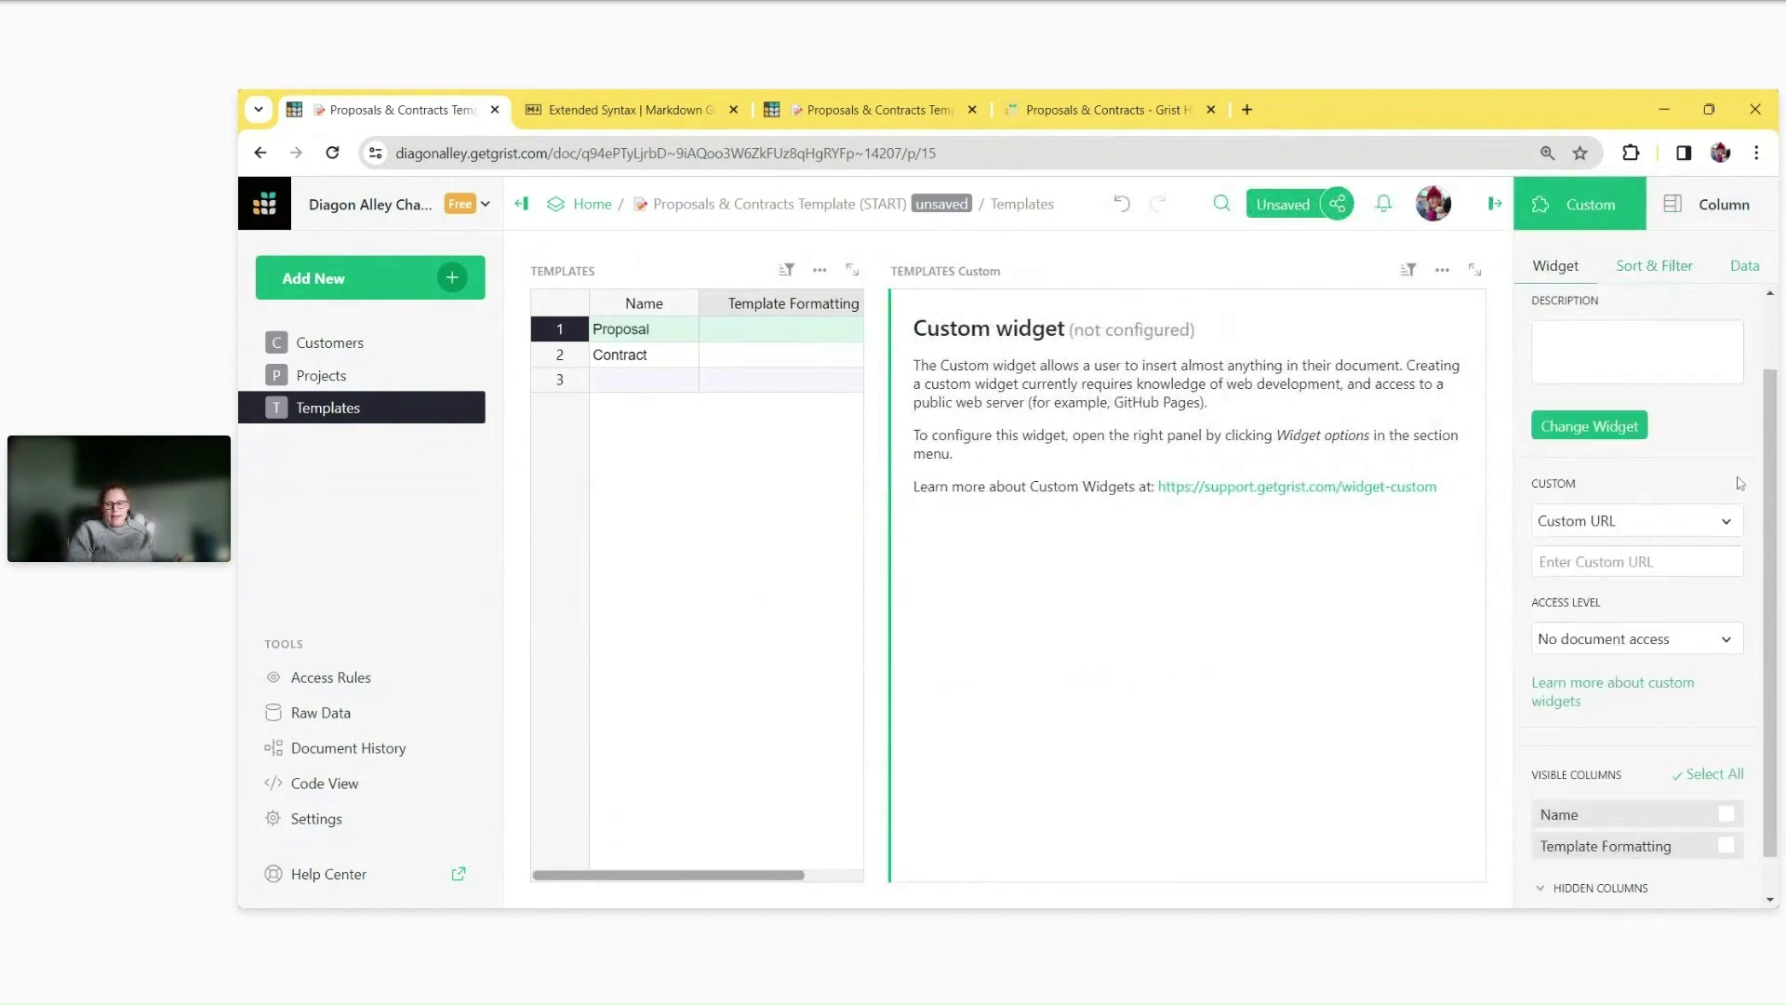
pyautogui.click(1634, 511)
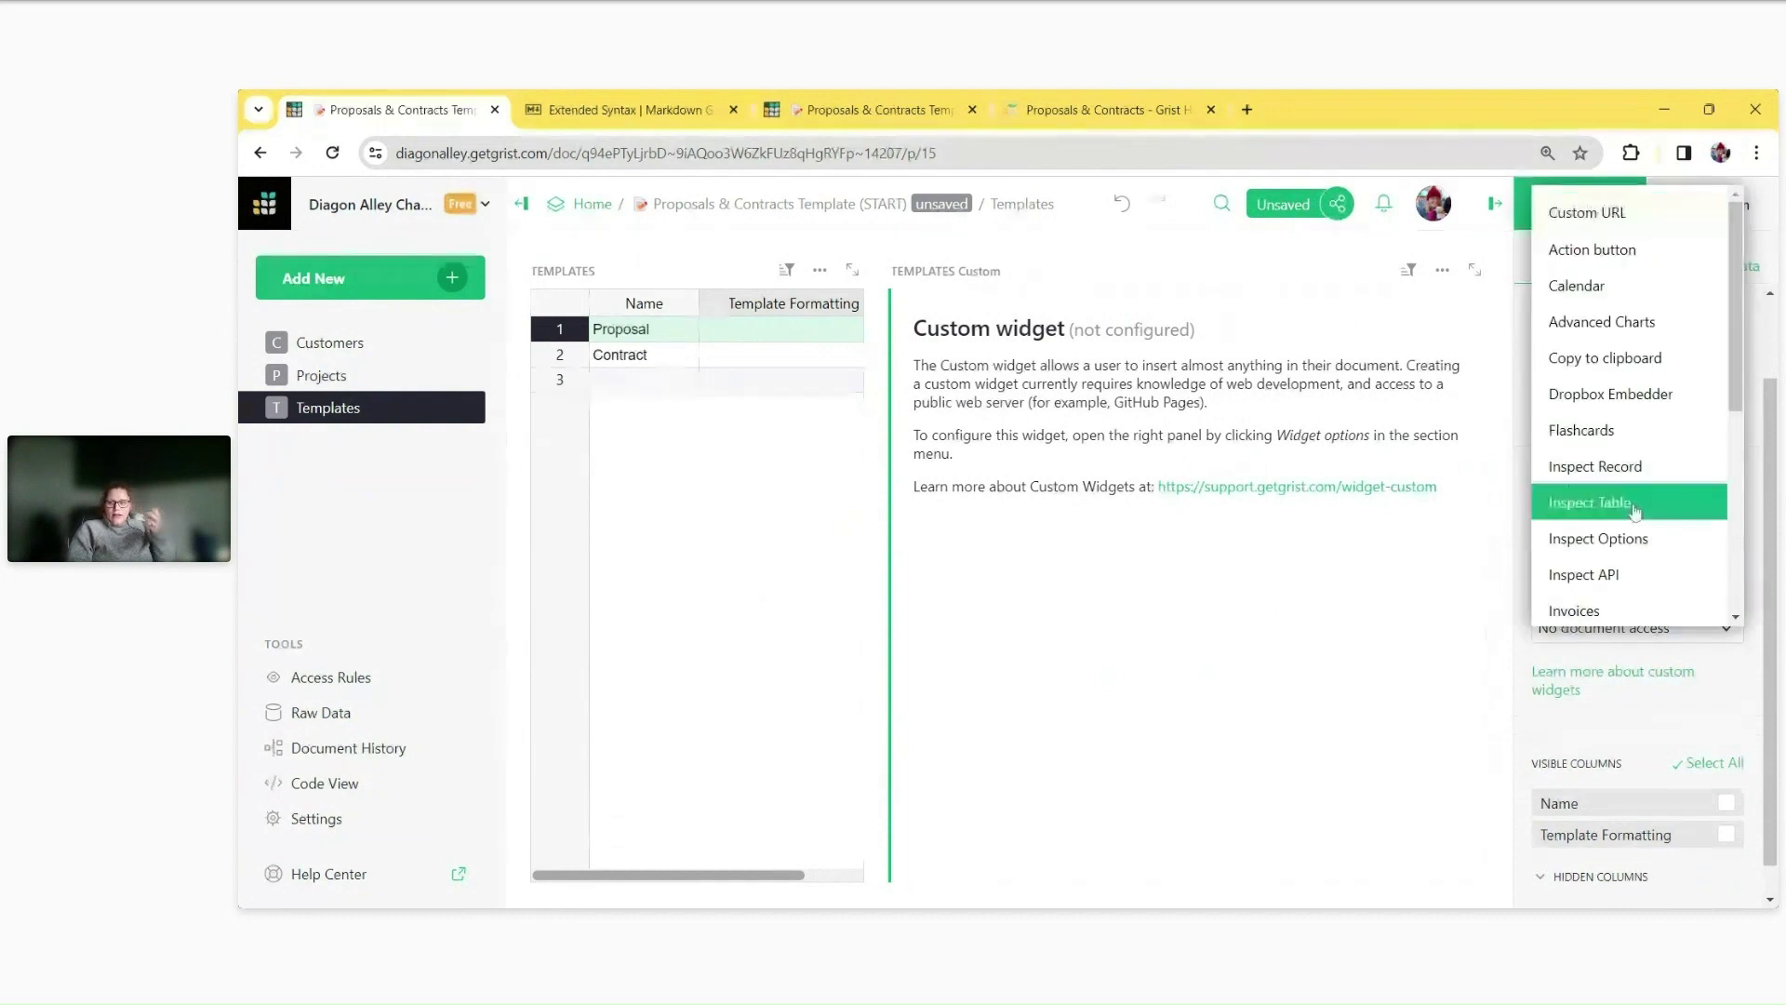
pyautogui.scroll(-3, 1635, 514)
pyautogui.click(1634, 514)
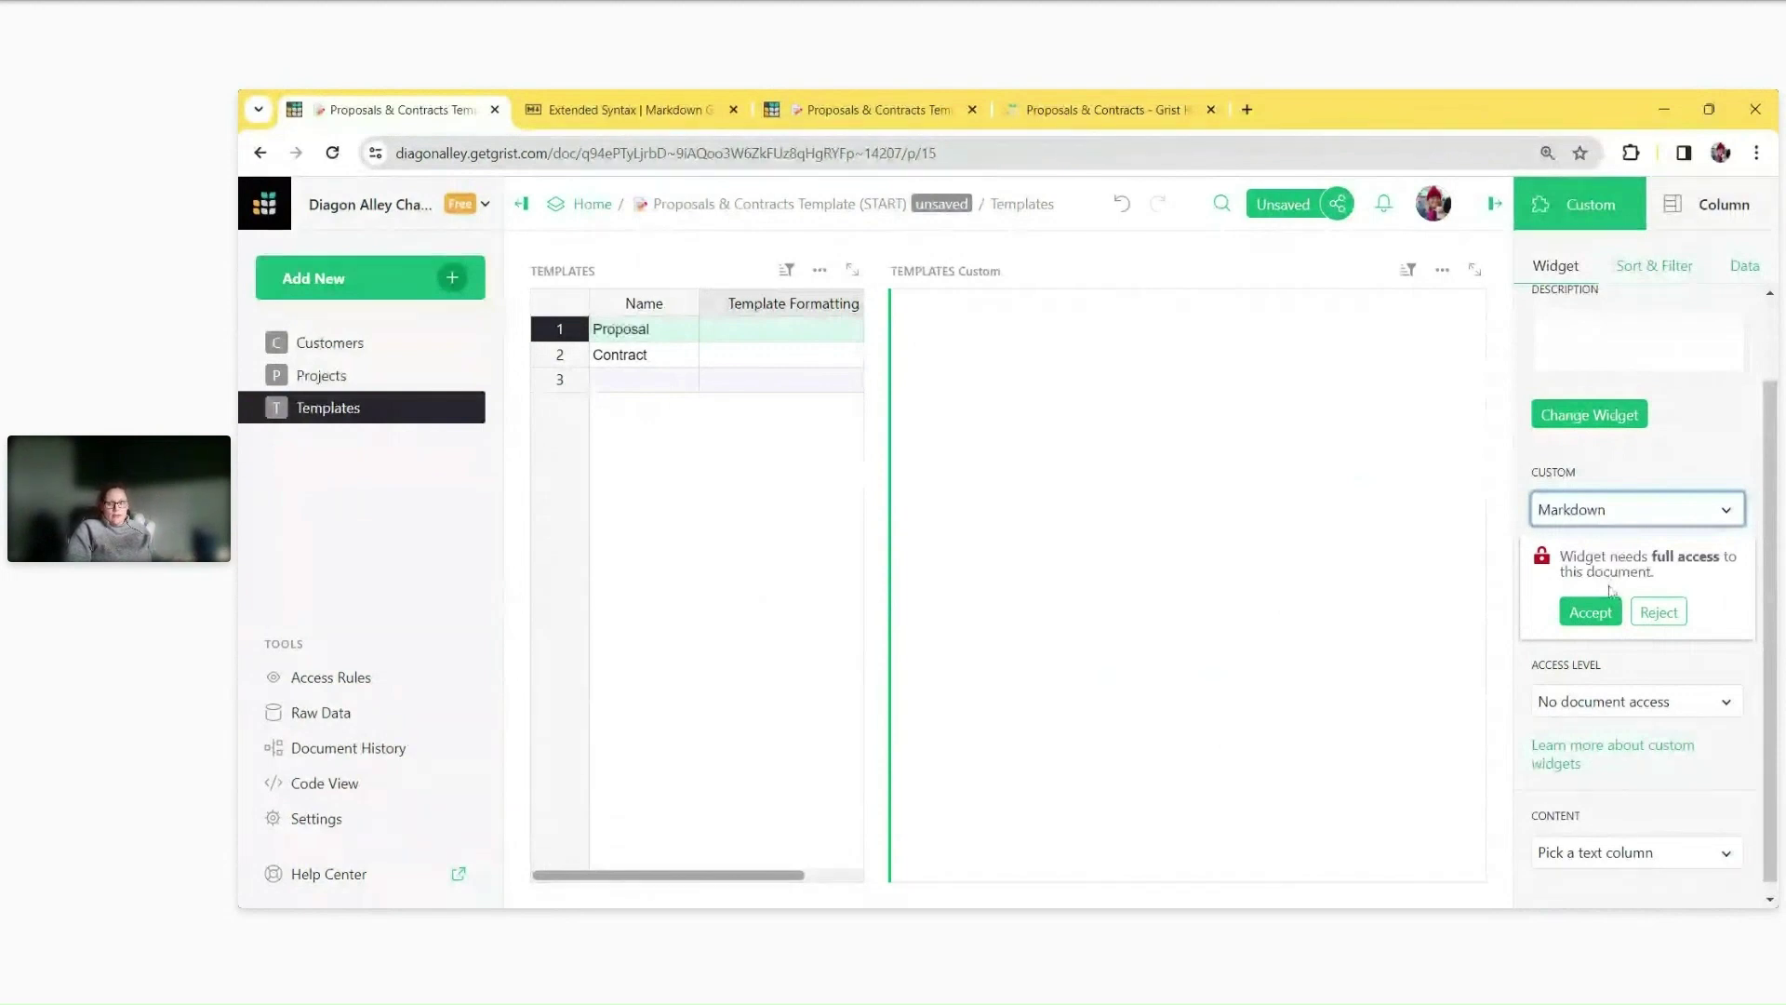
pyautogui.click(1592, 610)
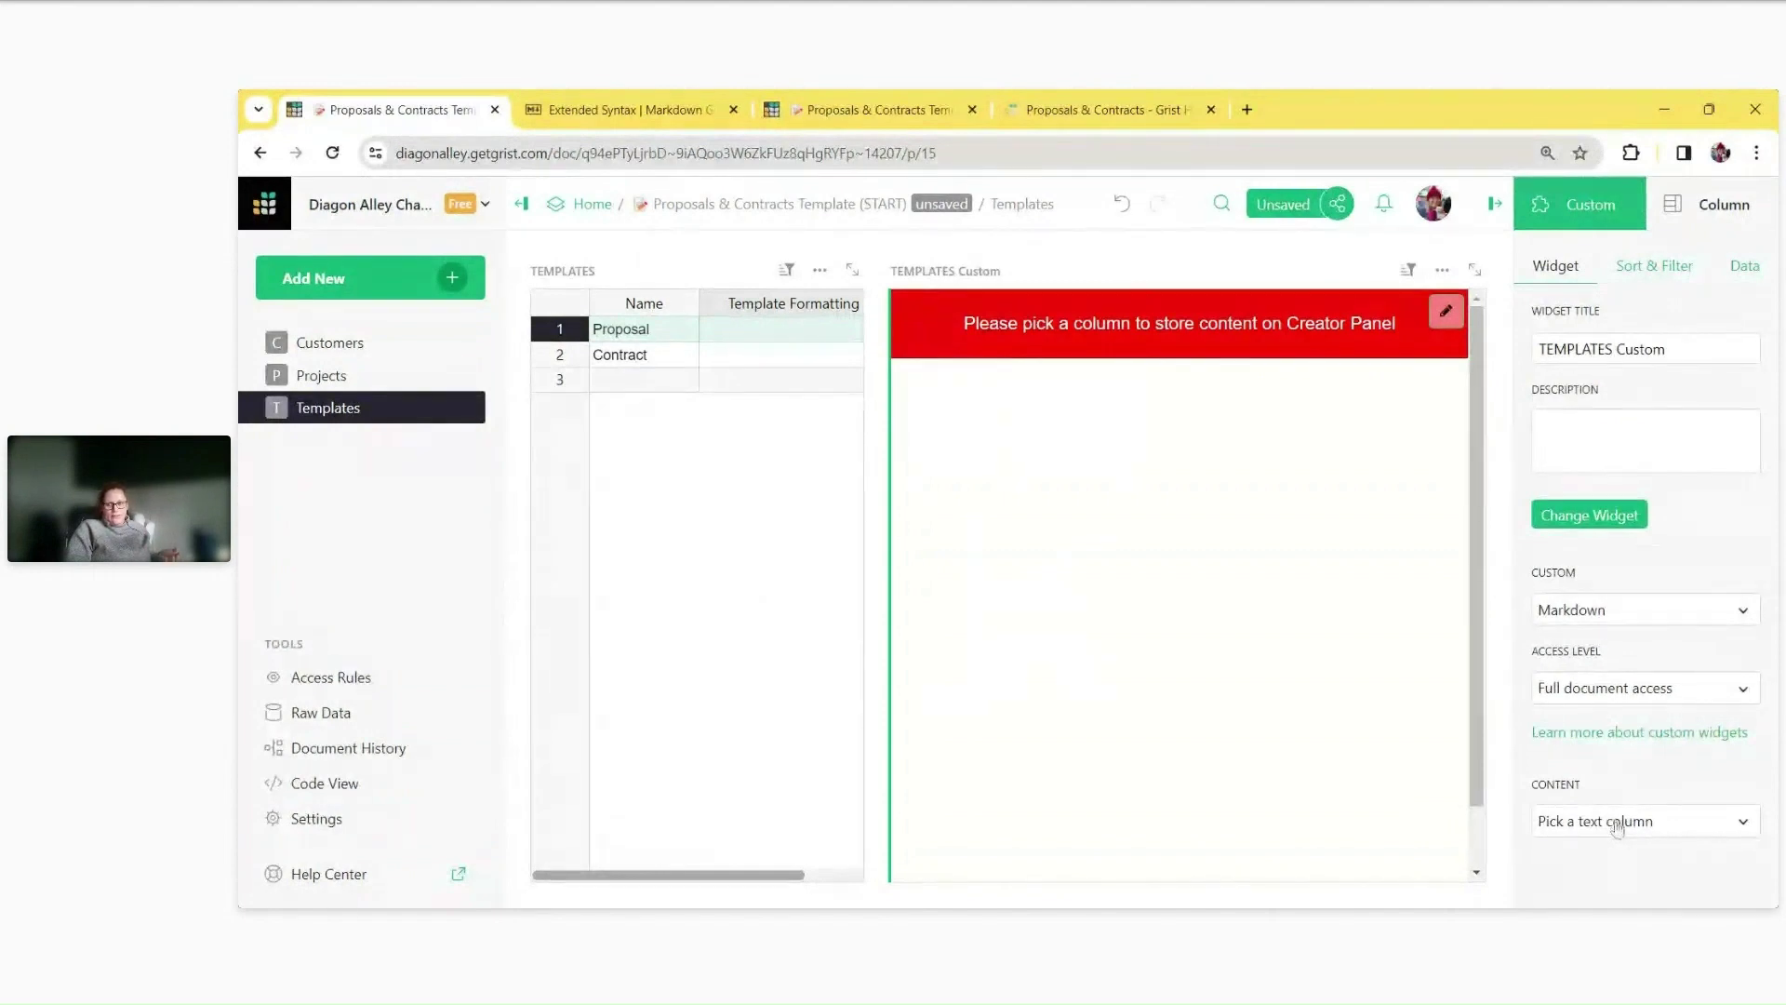
# Set the Markdown widget's content to the Template Formatting column and collapse the creator panel.
pyautogui.click(1623, 825)
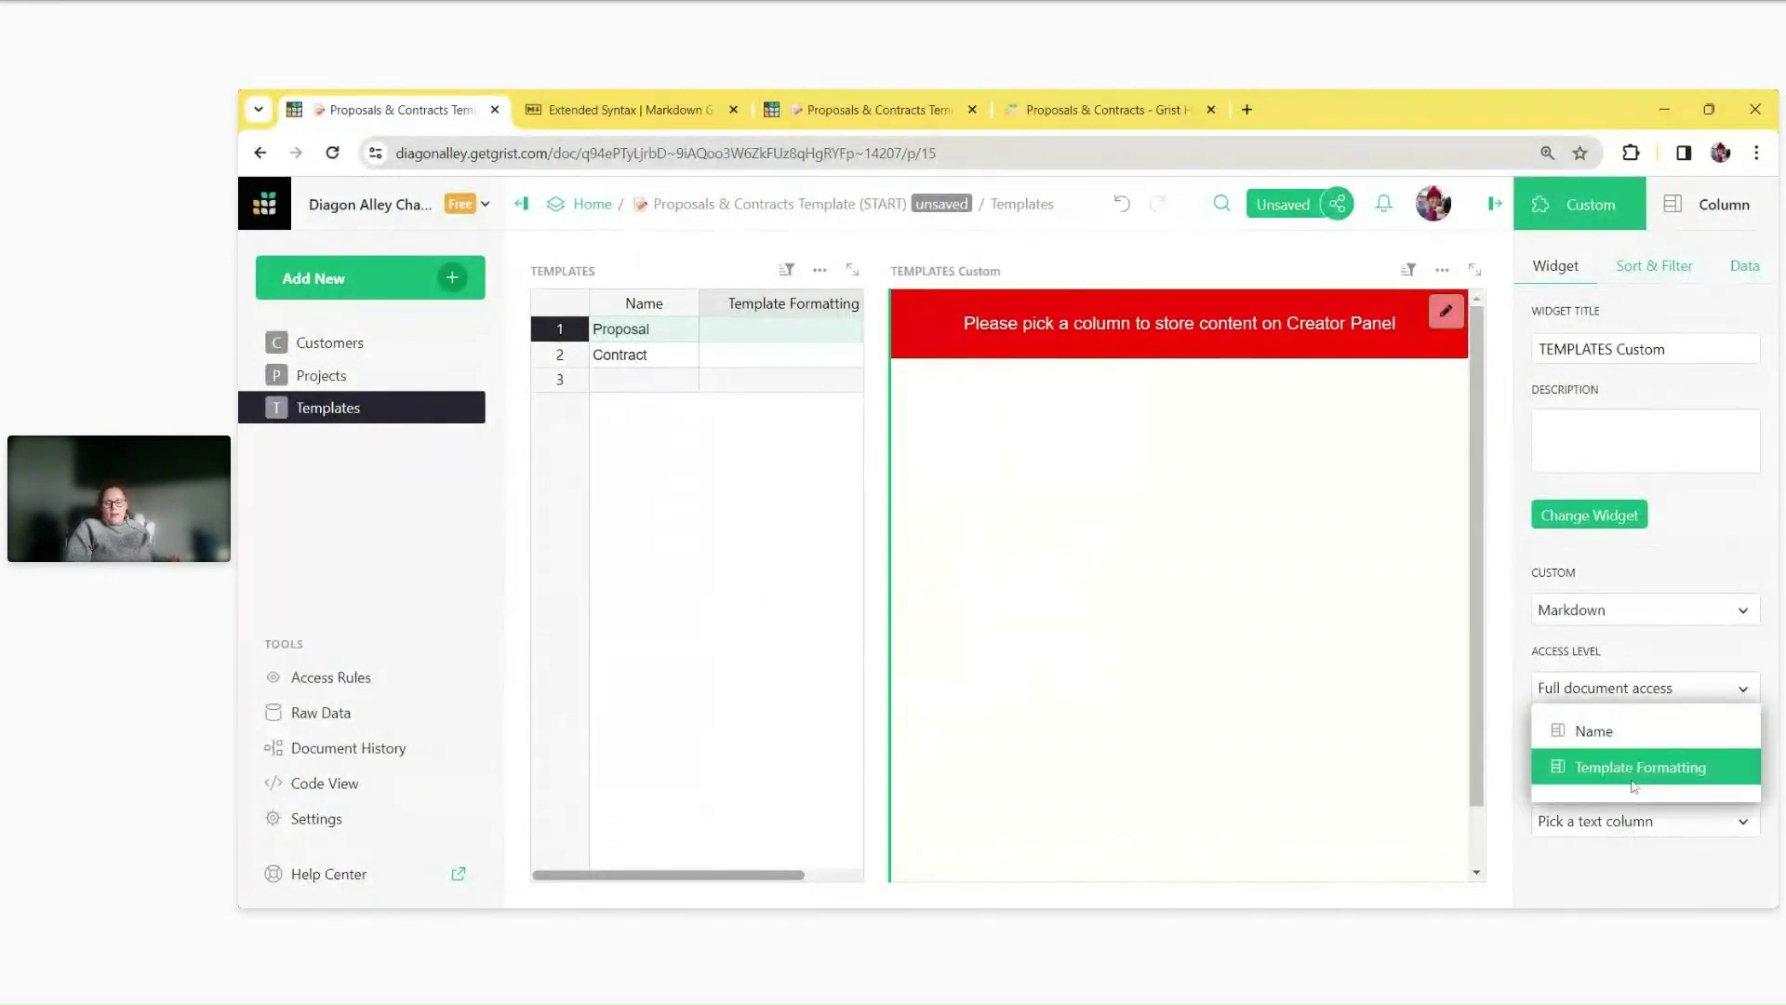
pyautogui.click(1634, 768)
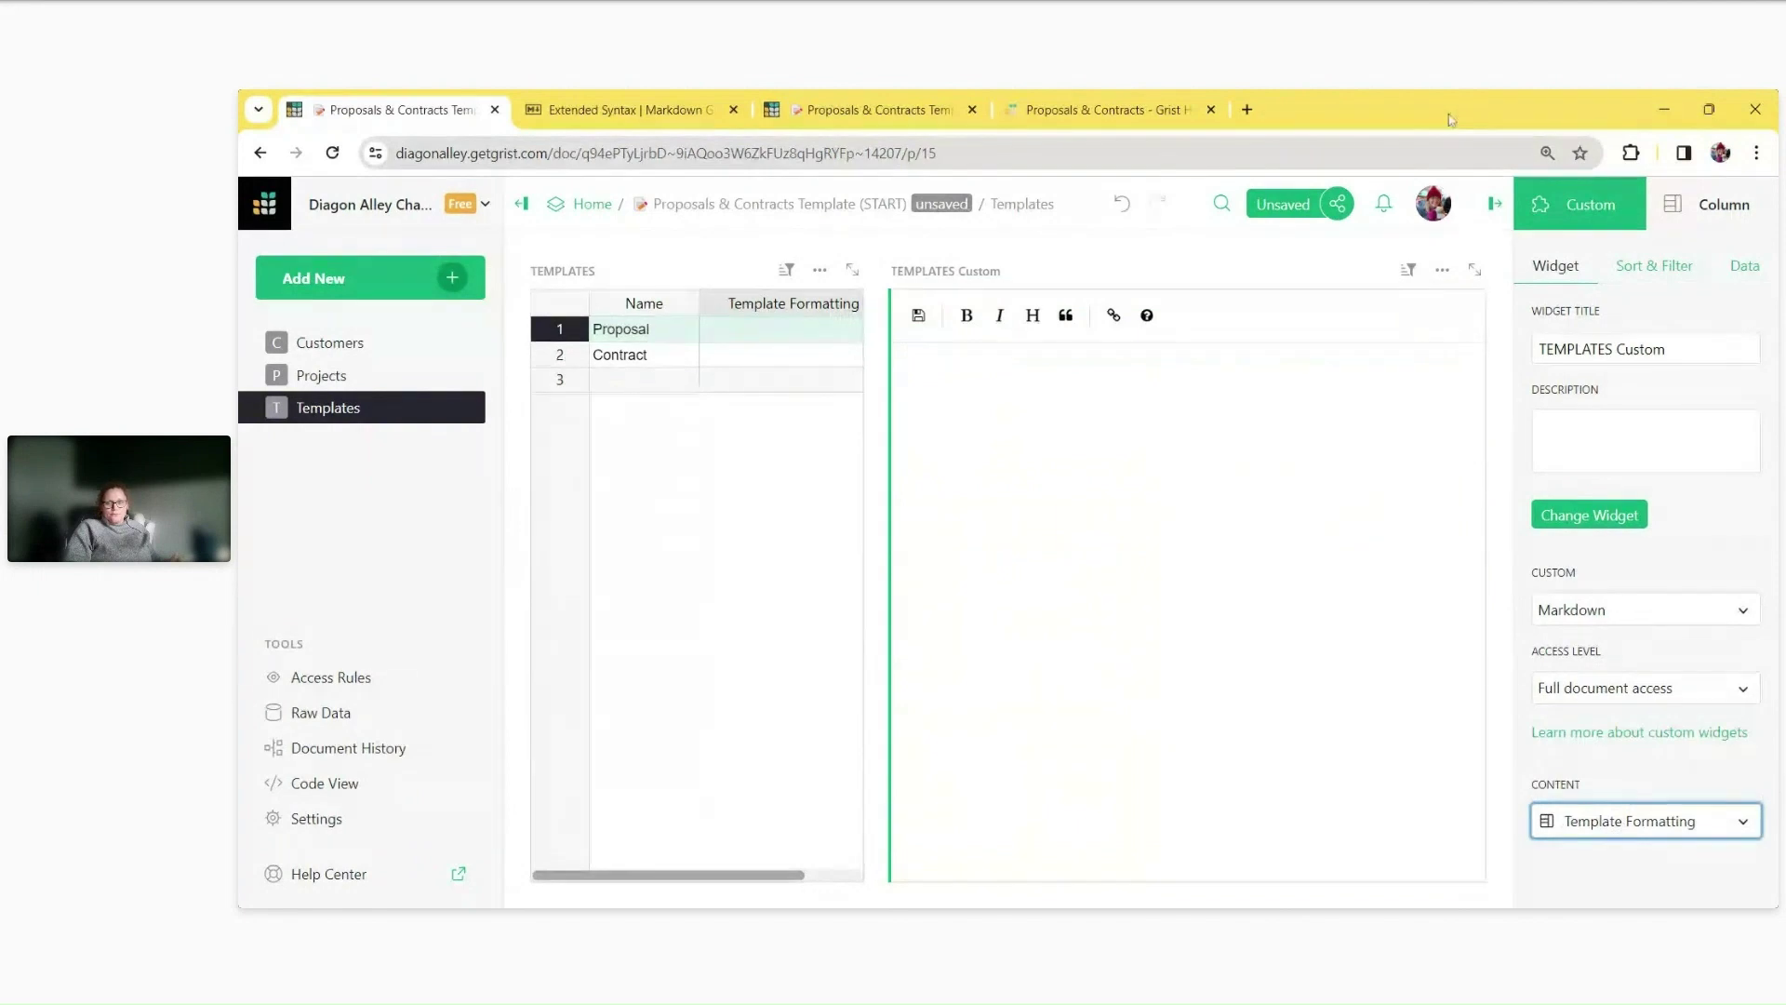
pyautogui.click(1495, 204)
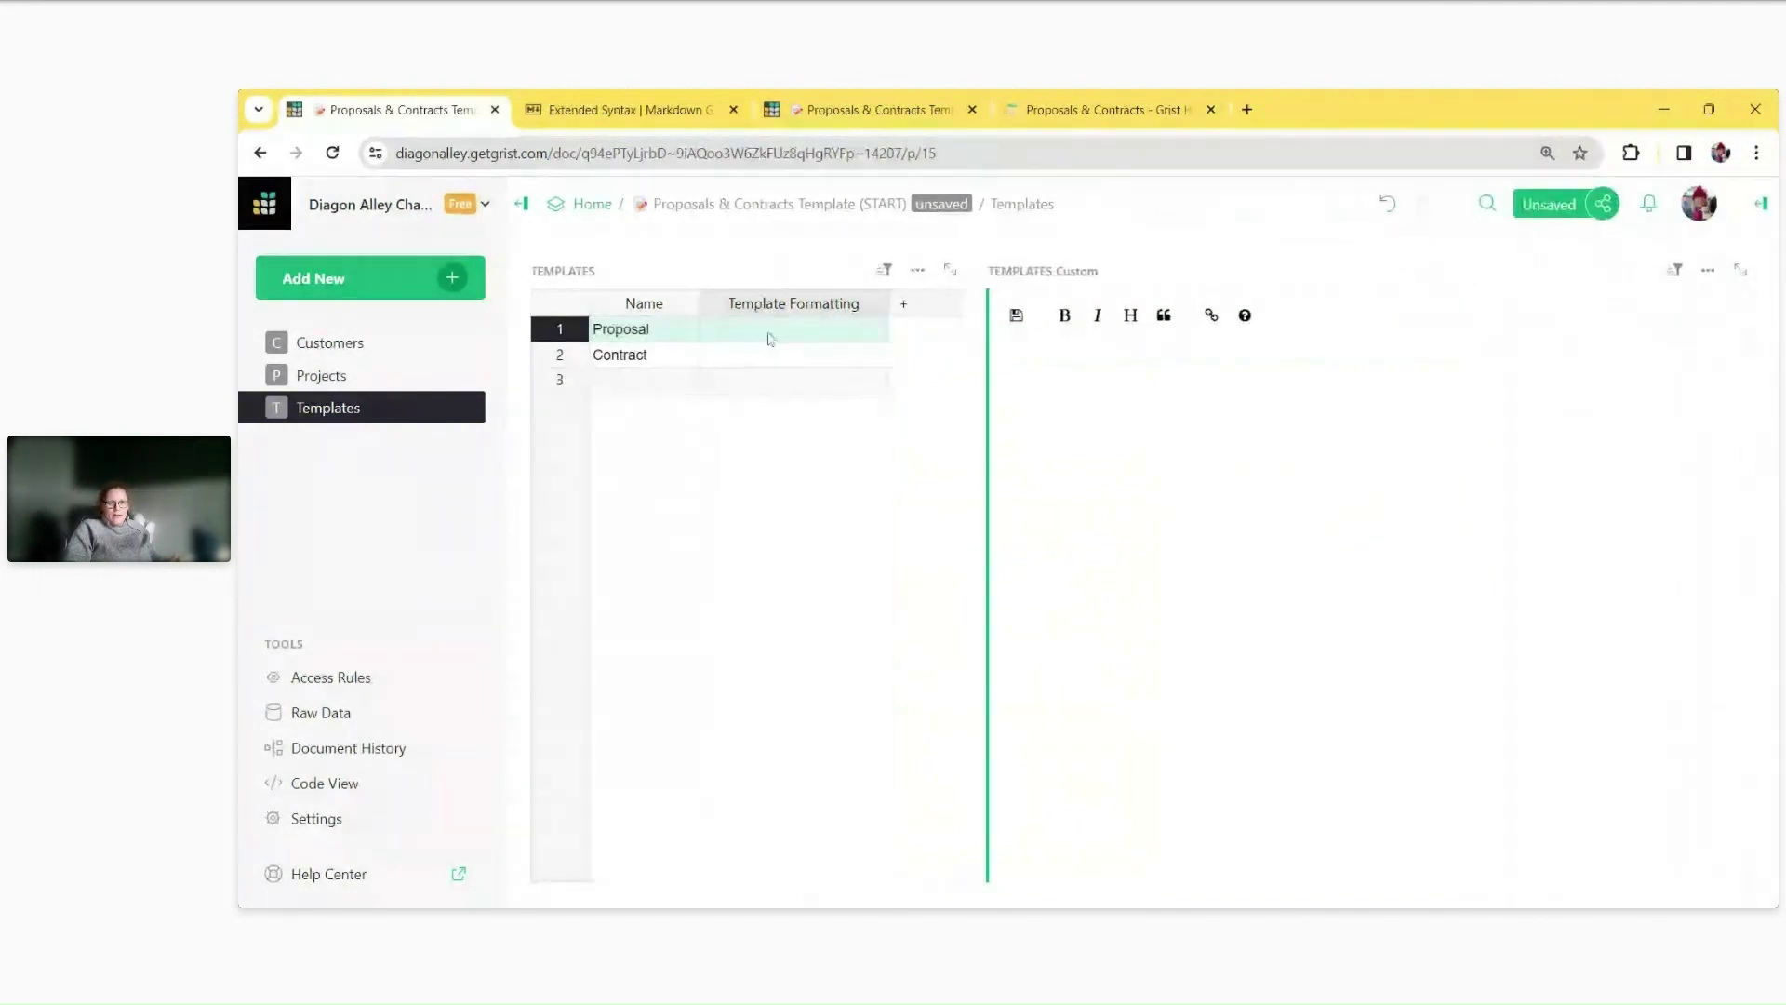
# Enter Hello! as the Template Formatting of the Proposal record and select that record.
pyautogui.click(856, 331)
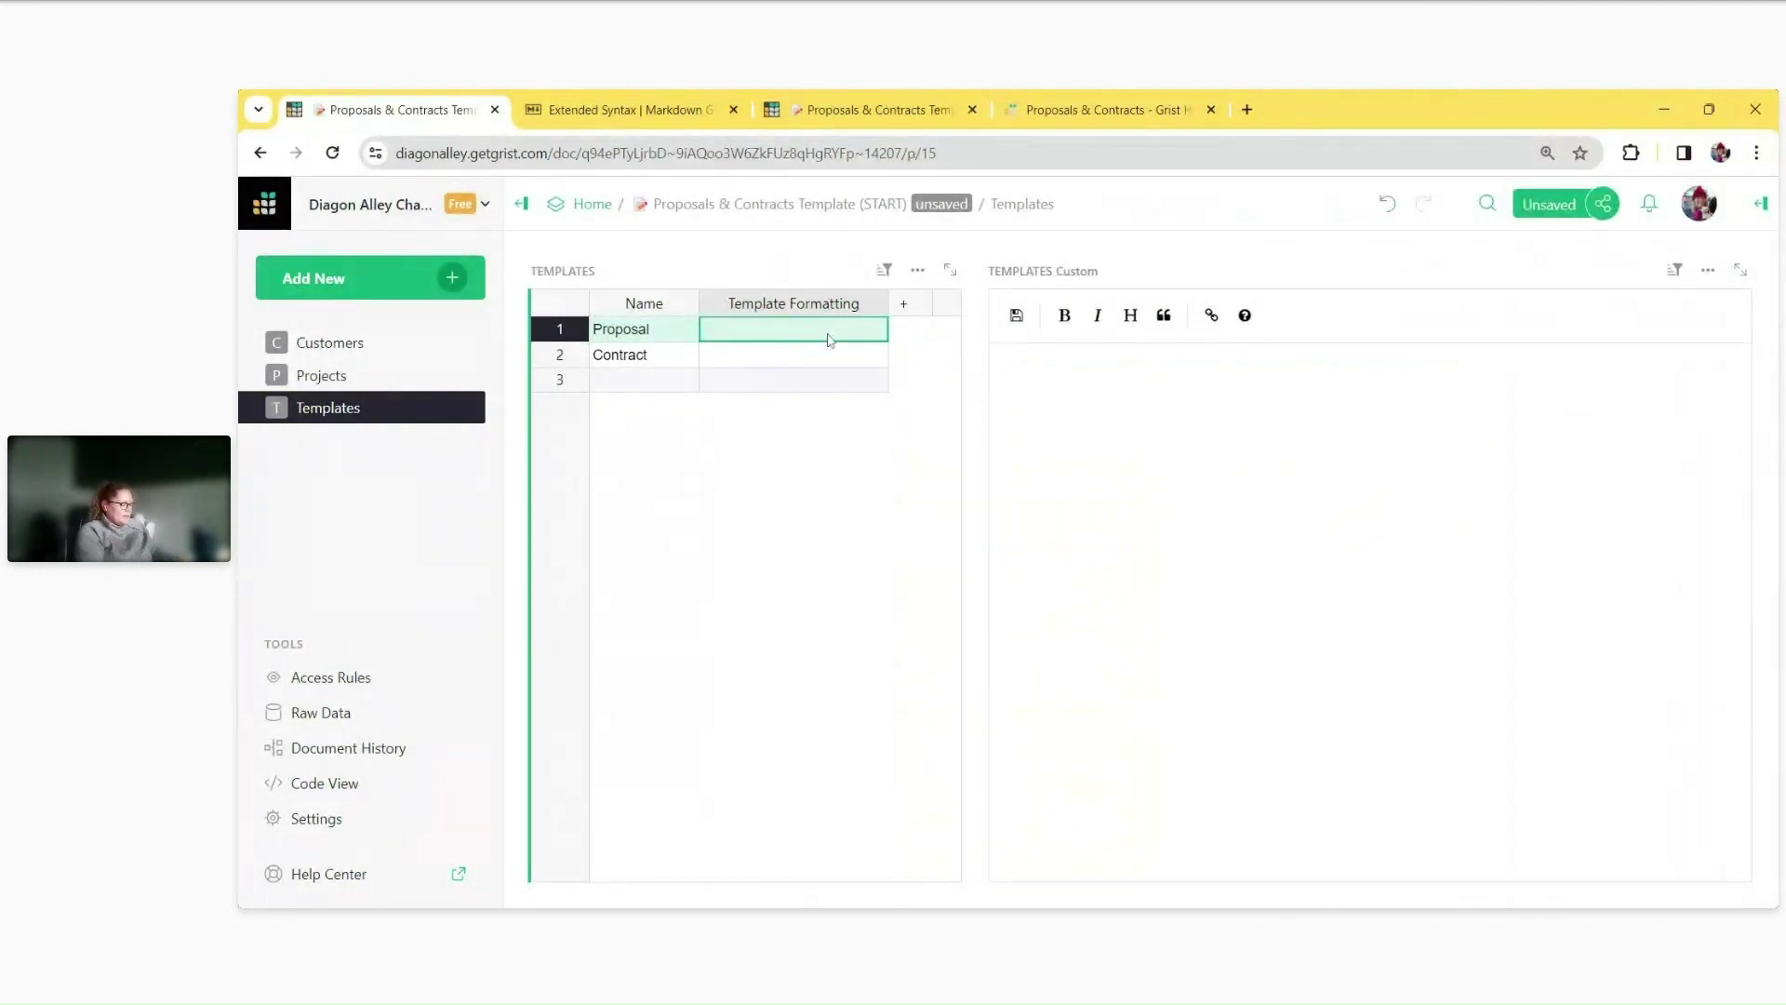
pyautogui.write('Hello!')
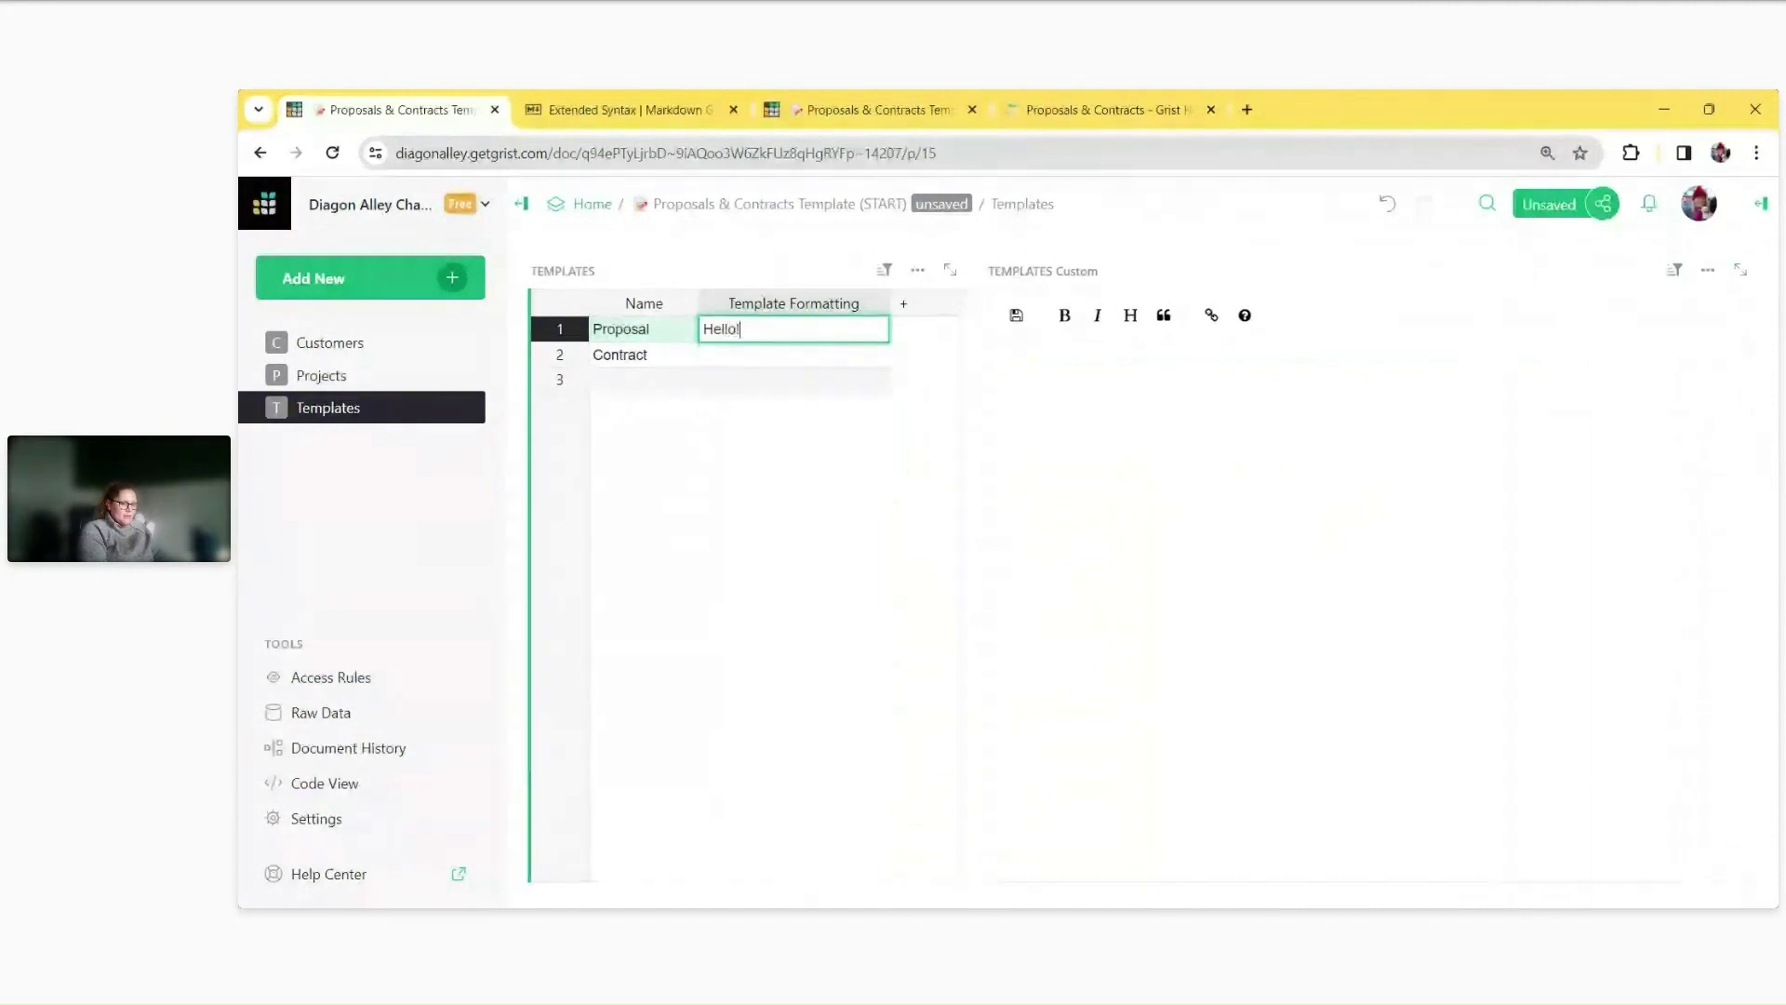
pyautogui.press('Return')
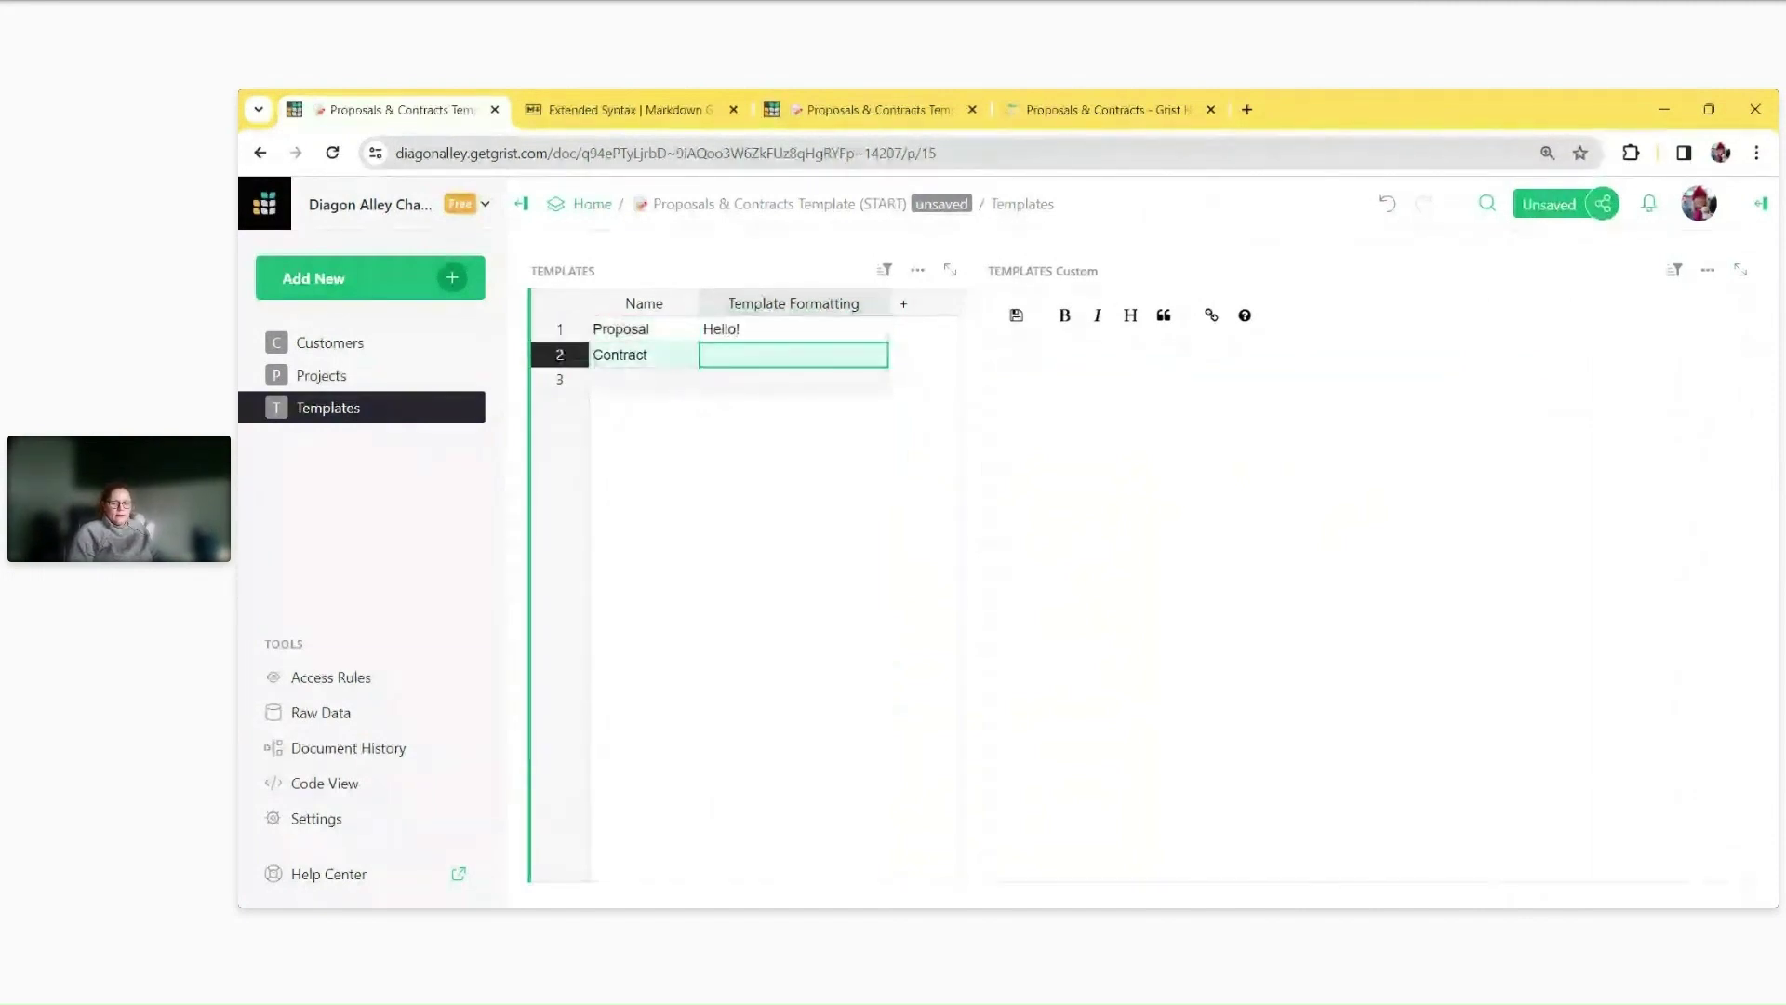
pyautogui.click(830, 337)
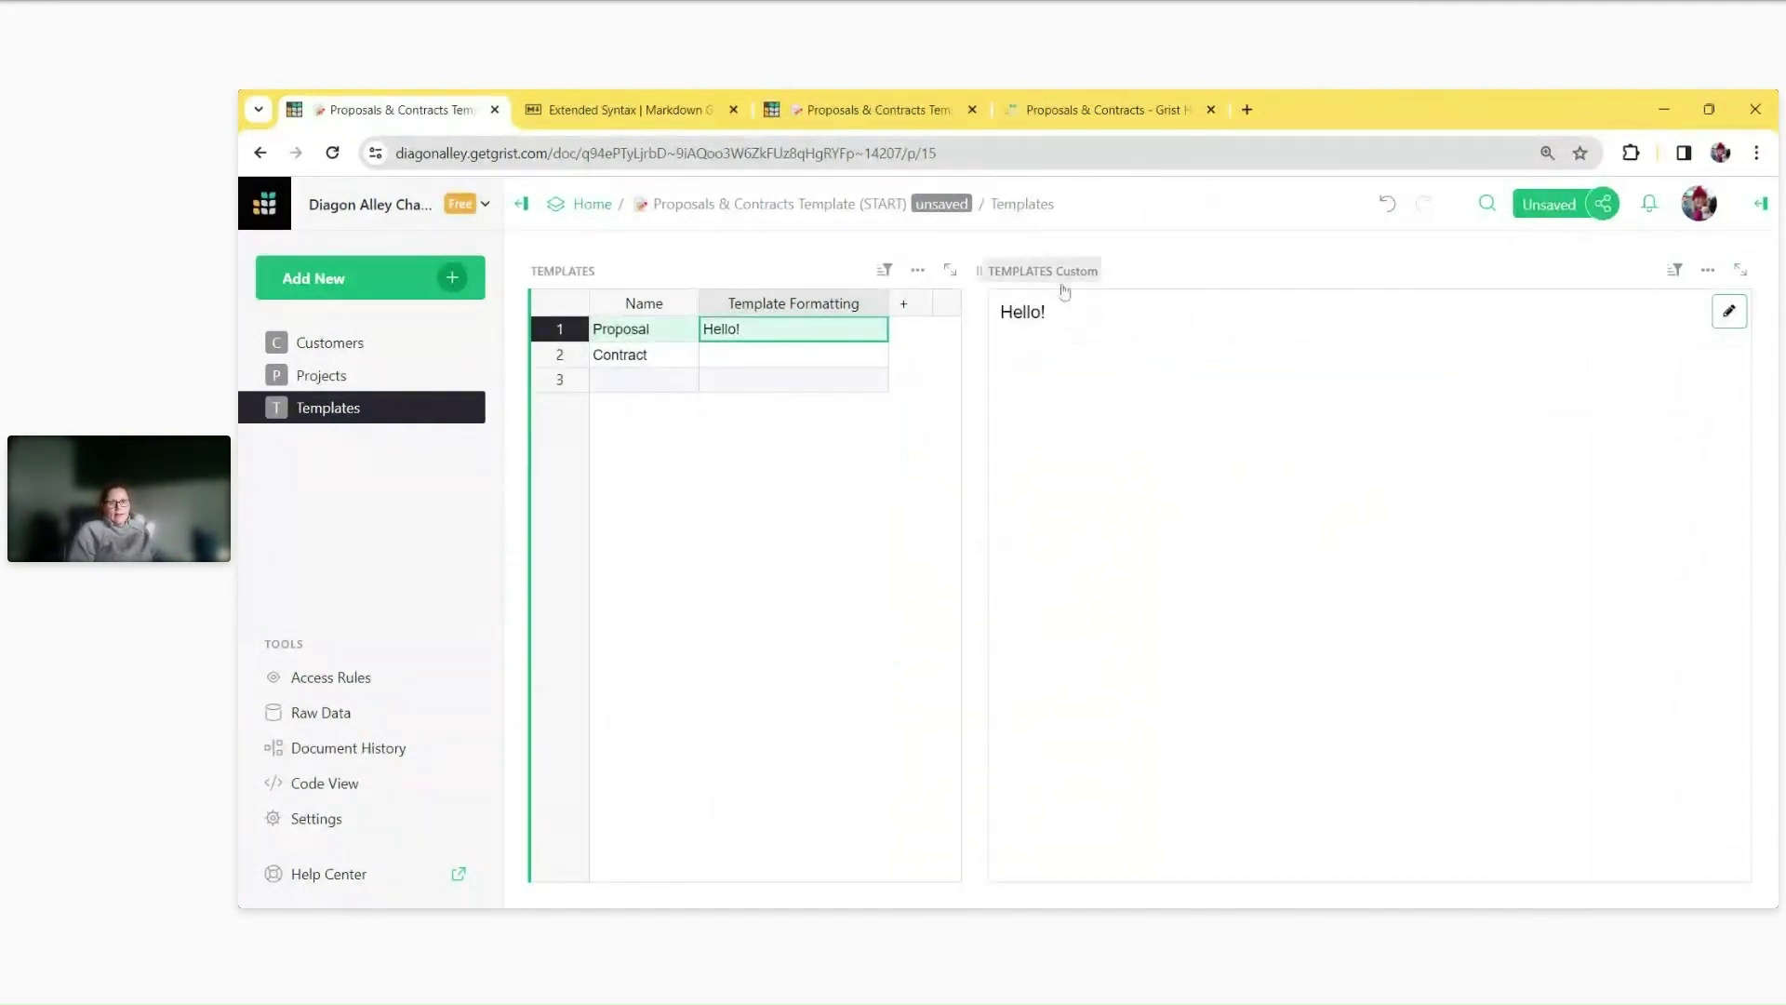
# Append "How are you?" to the Proposal text in the Markdown widget, make Hello! bold, and save it.
pyautogui.click(1729, 311)
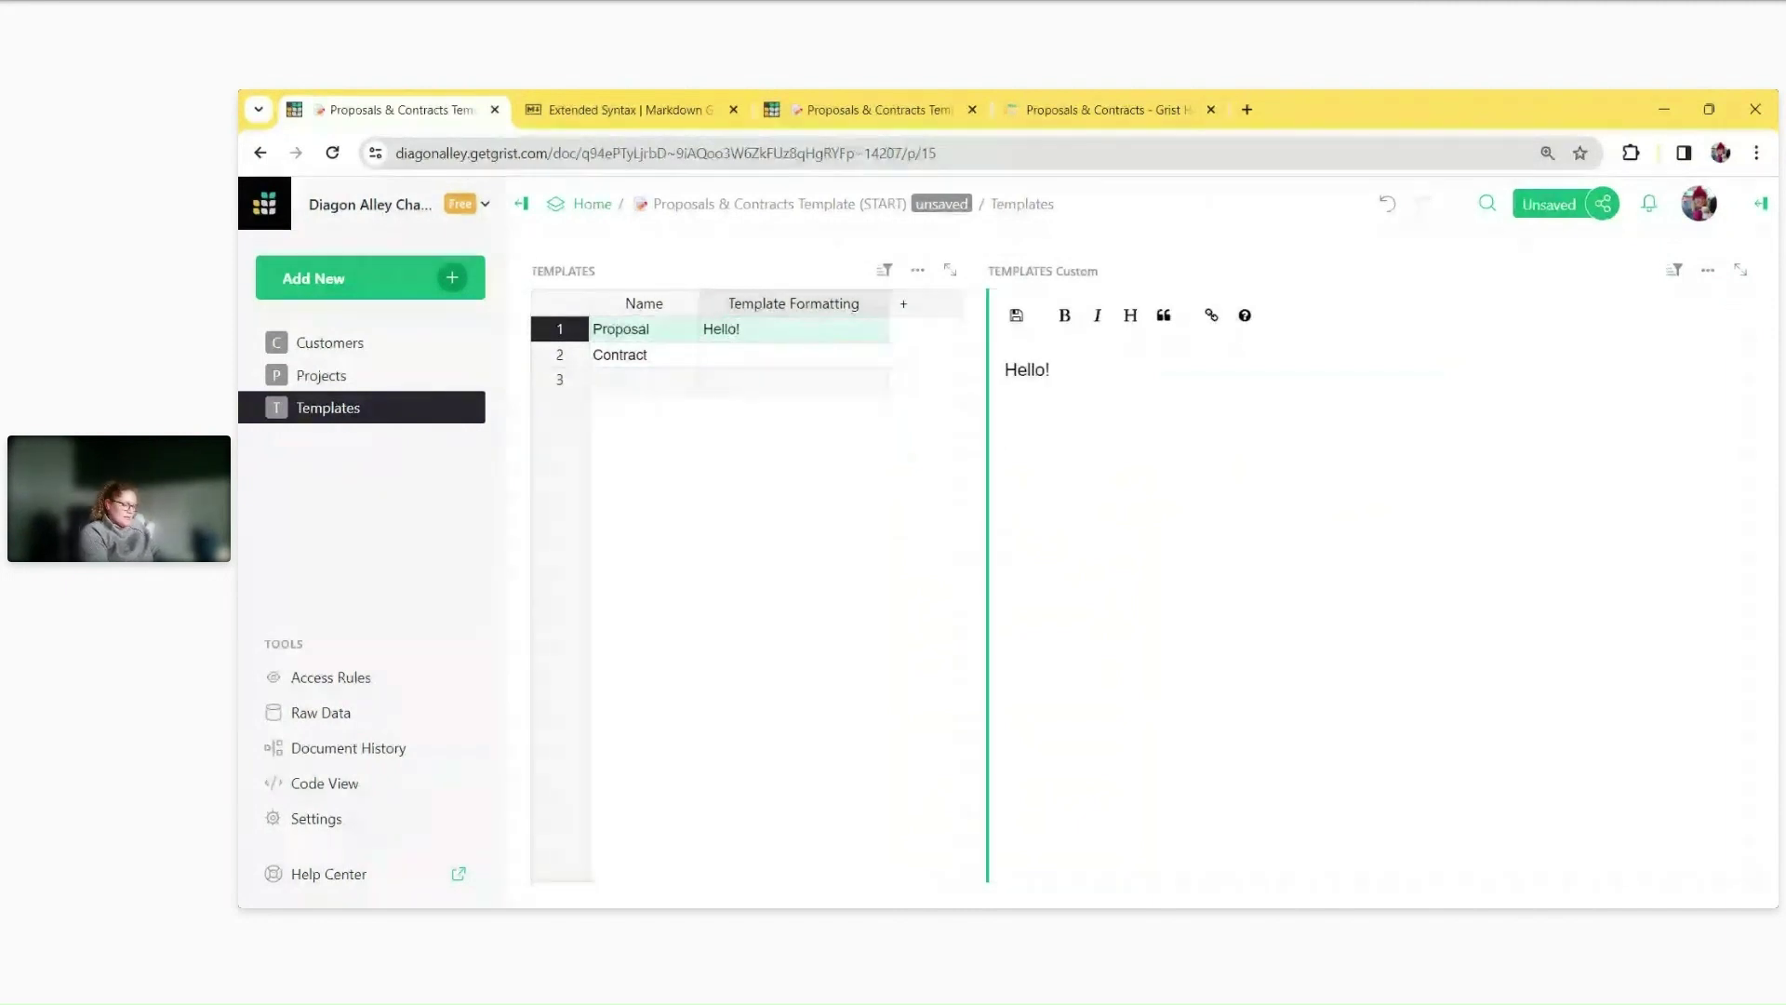
pyautogui.write('How are you?')
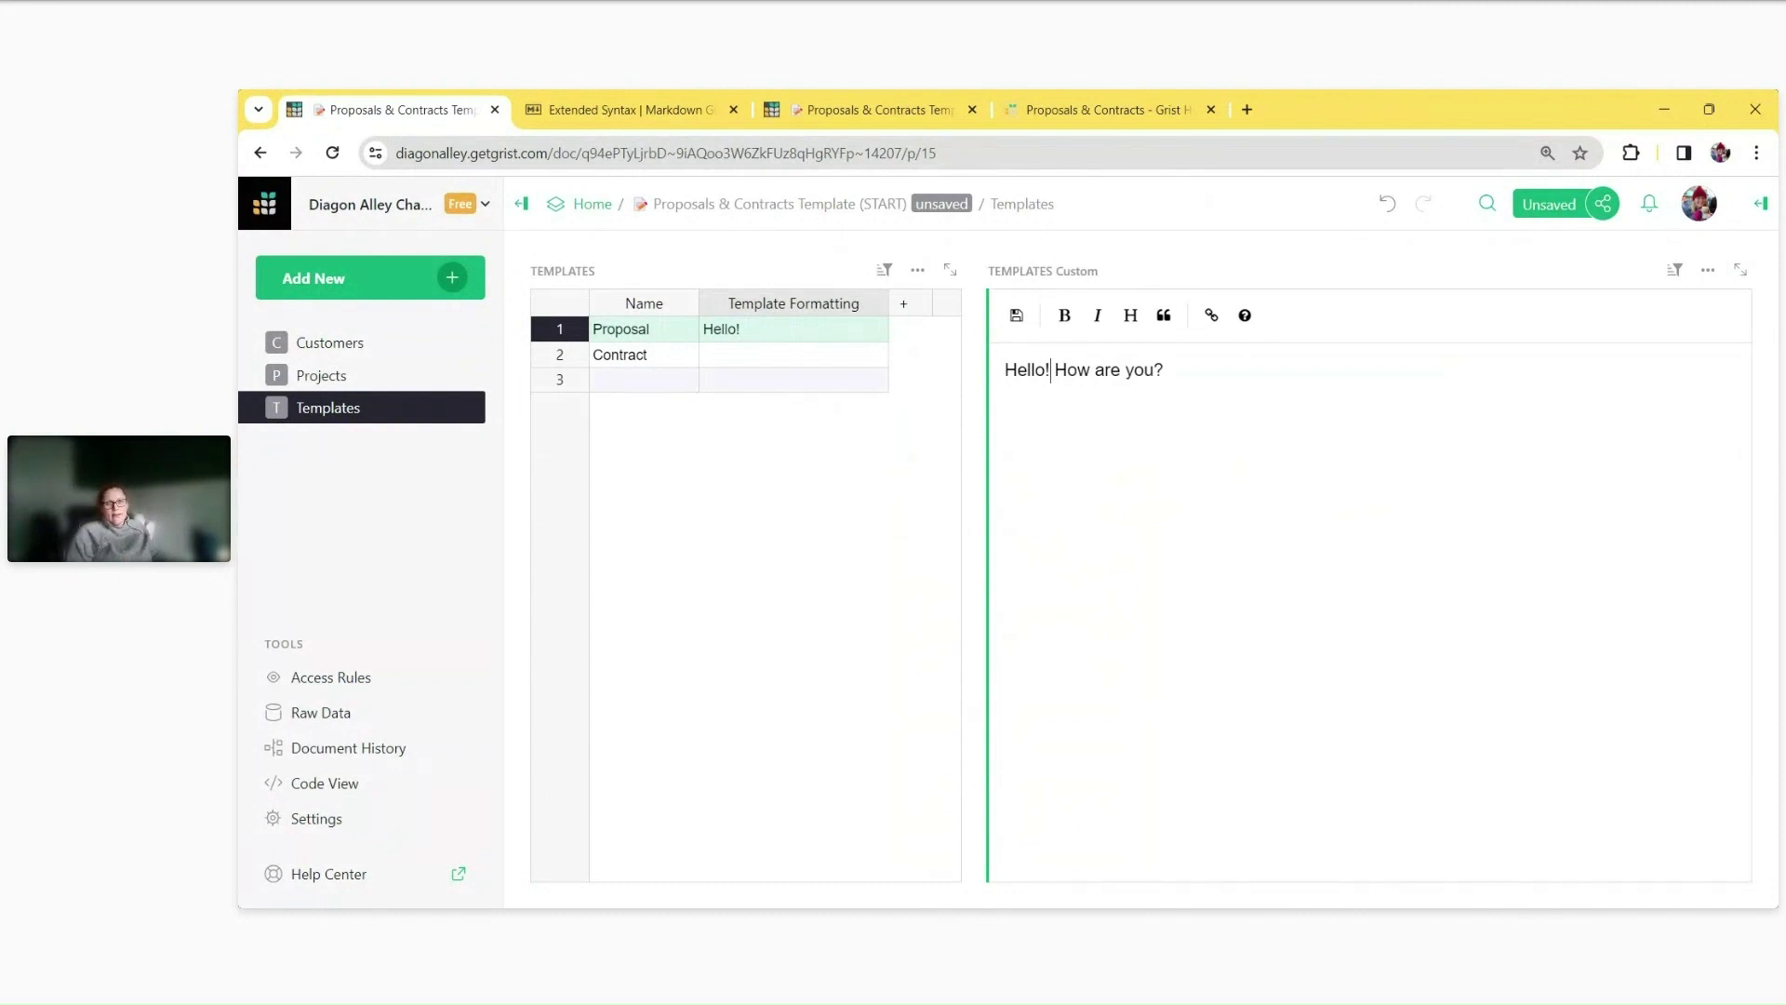
pyautogui.moveTo(1050, 370); pyautogui.dragTo(1005, 369)
pyautogui.click(1064, 315)
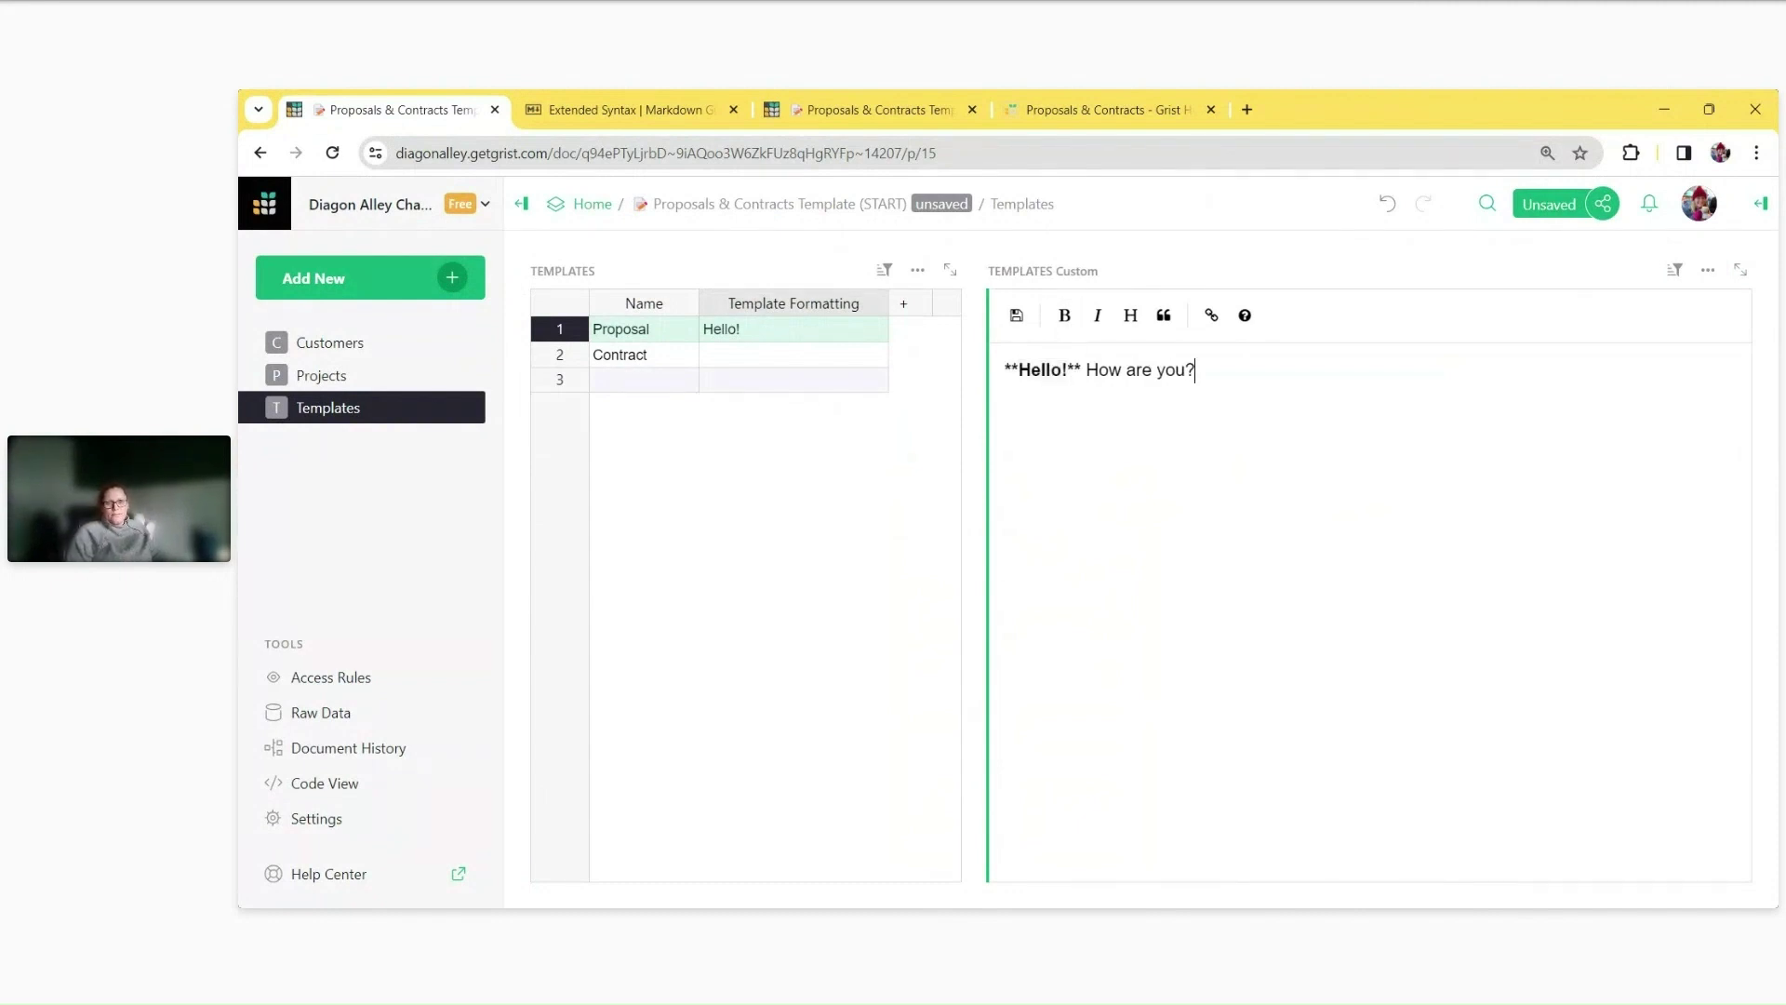
pyautogui.click(1017, 317)
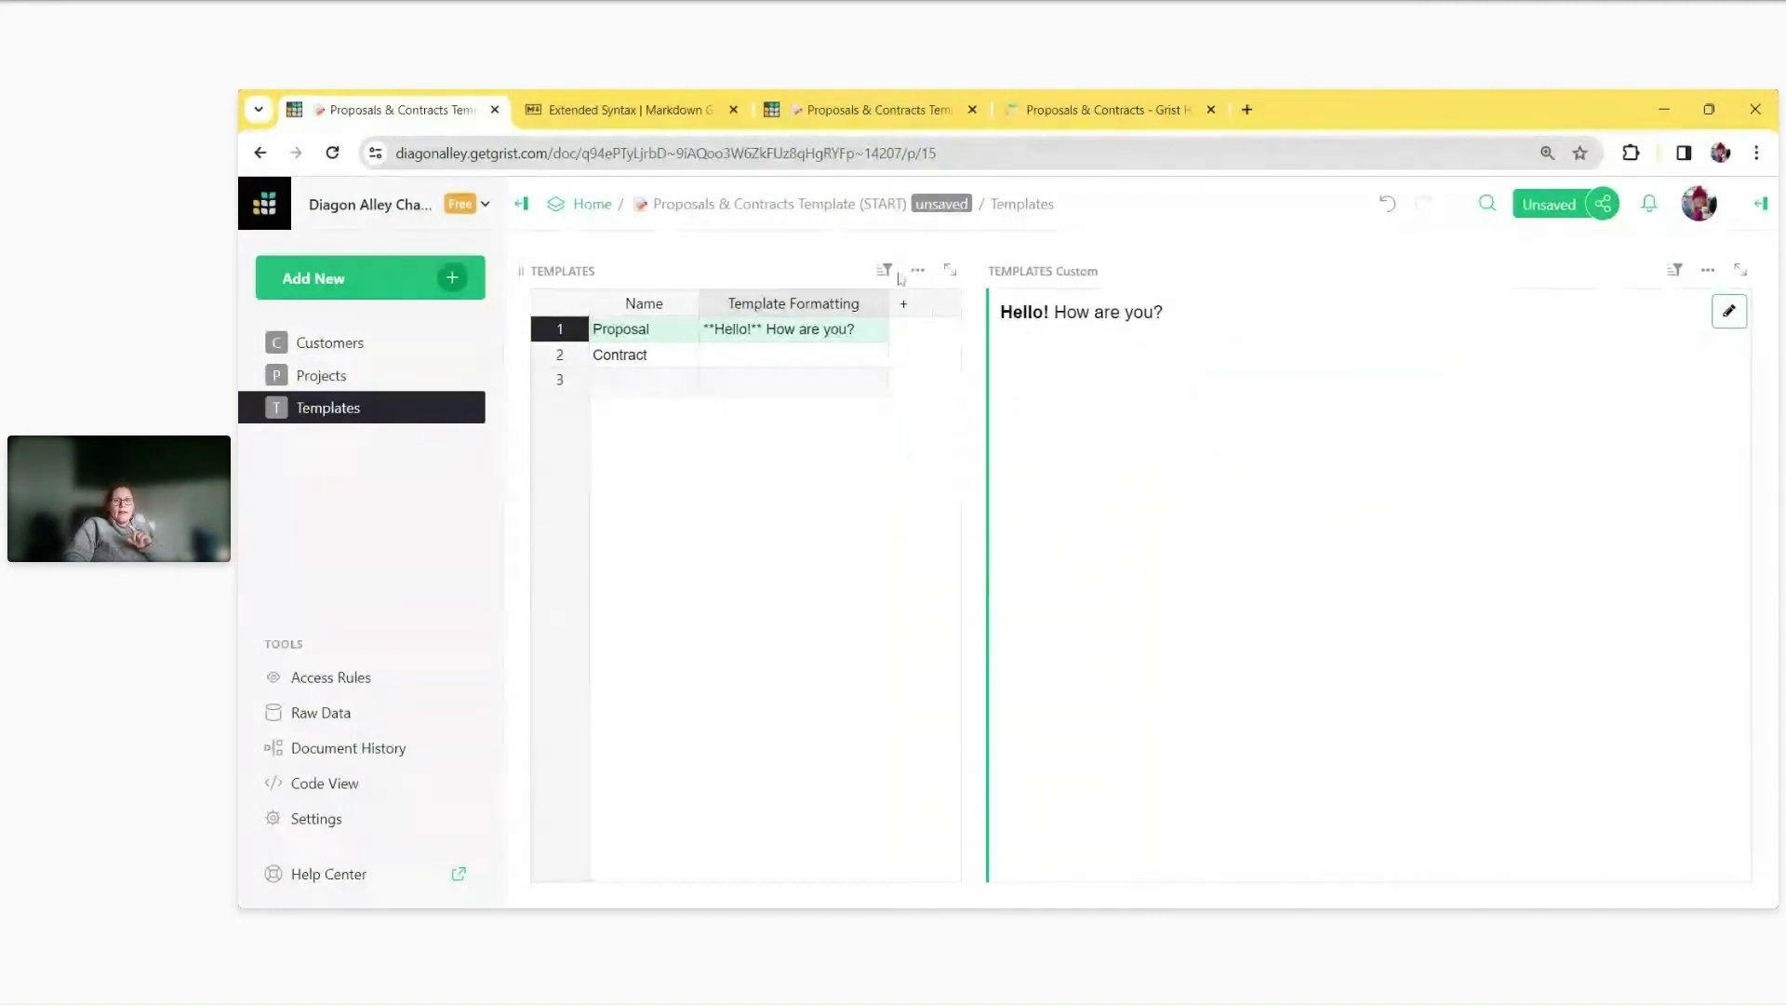
# Hide the Template Formatting column from the Templates table.
pyautogui.click(823, 314)
pyautogui.click(876, 302)
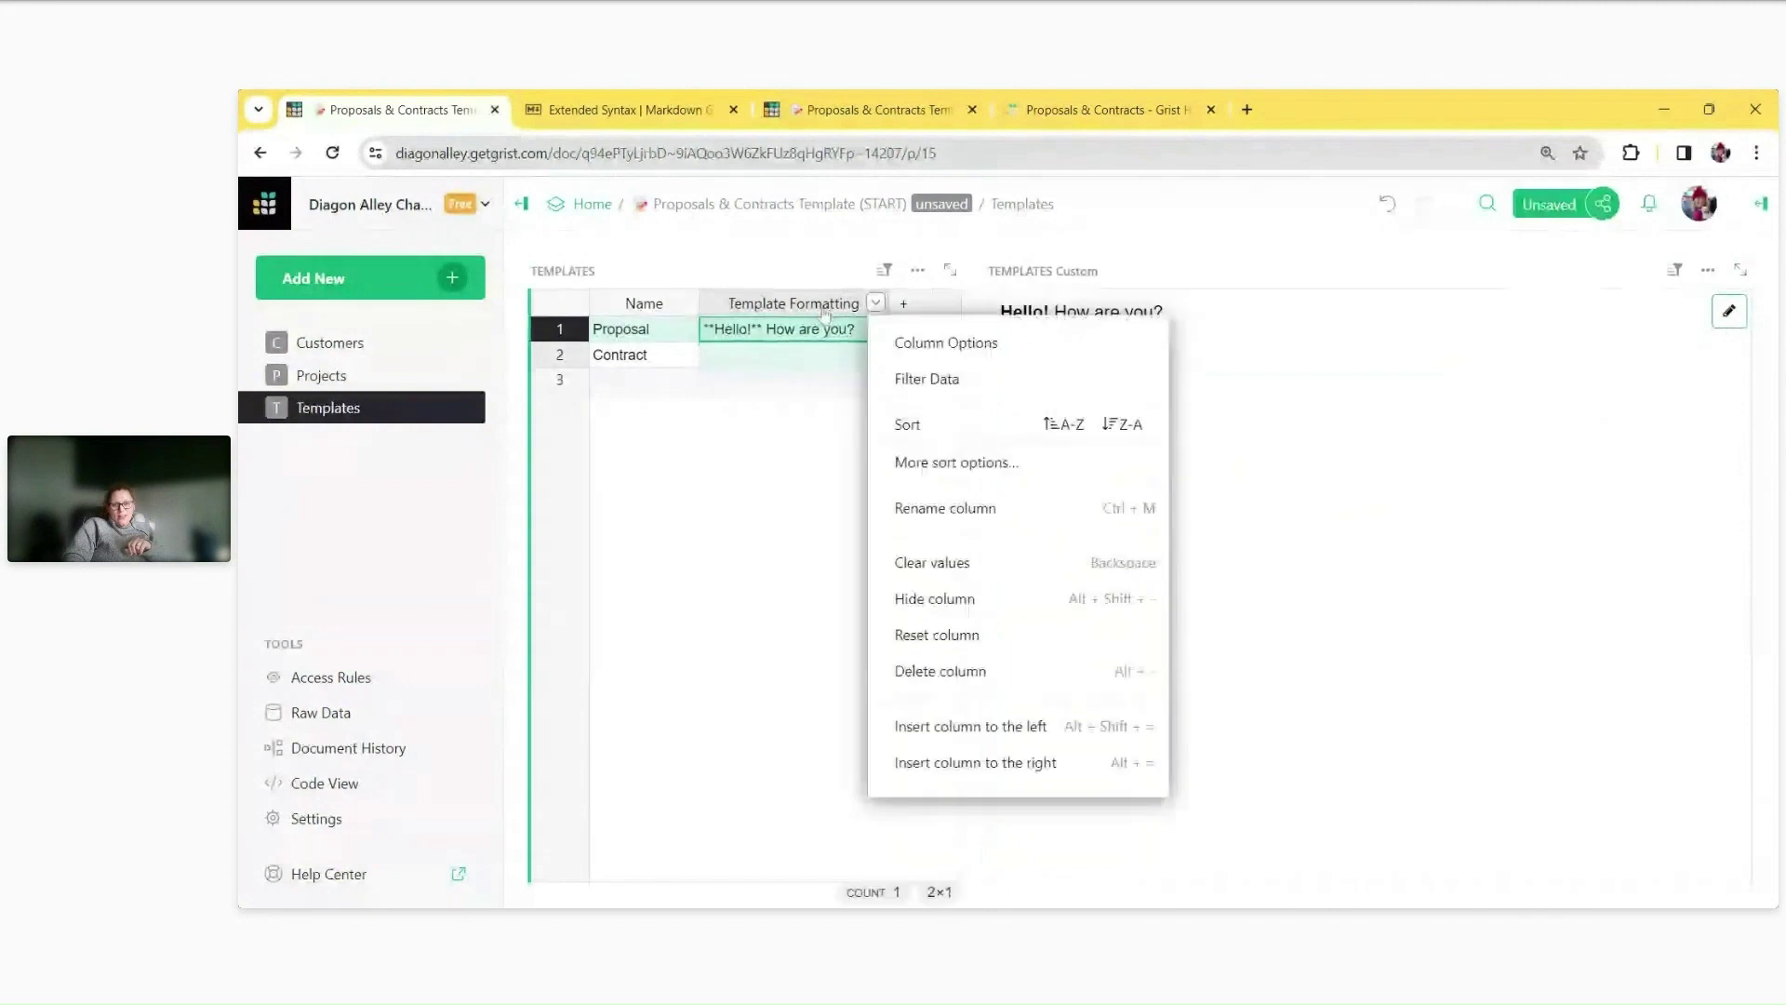
pyautogui.click(947, 612)
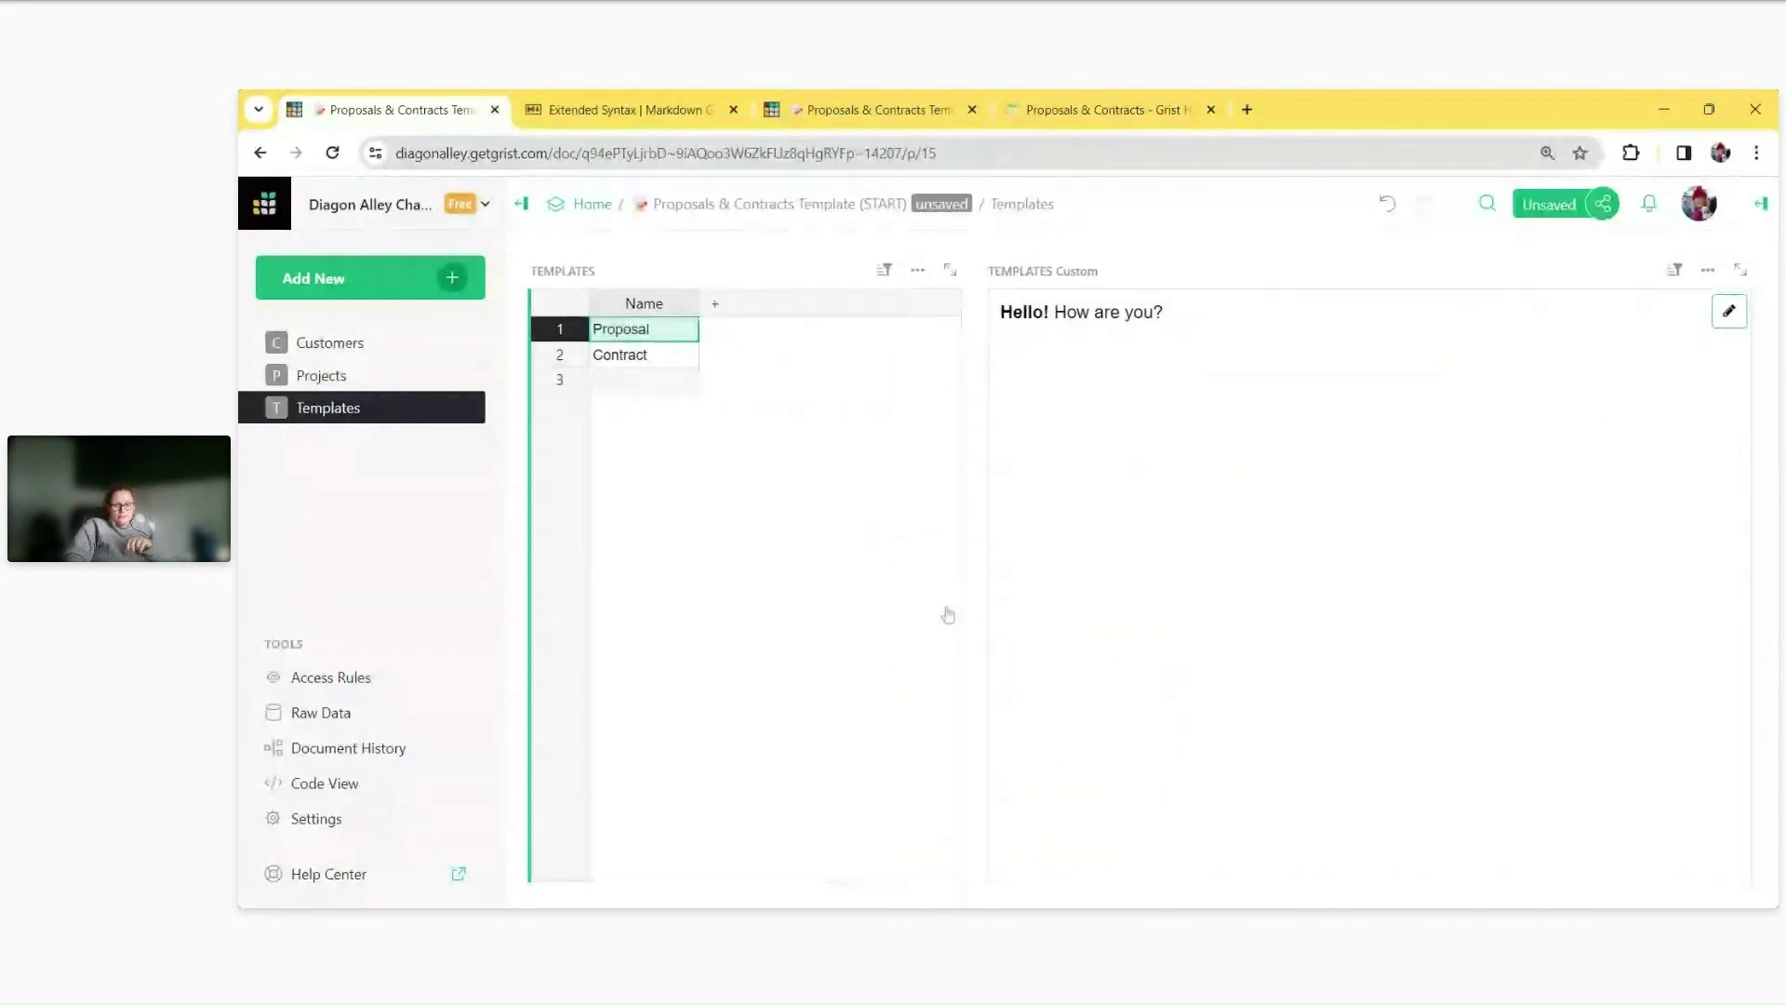
# Reopen the Proposal text for editing in the Markdown widget and delete all of it.
pyautogui.click(1236, 377)
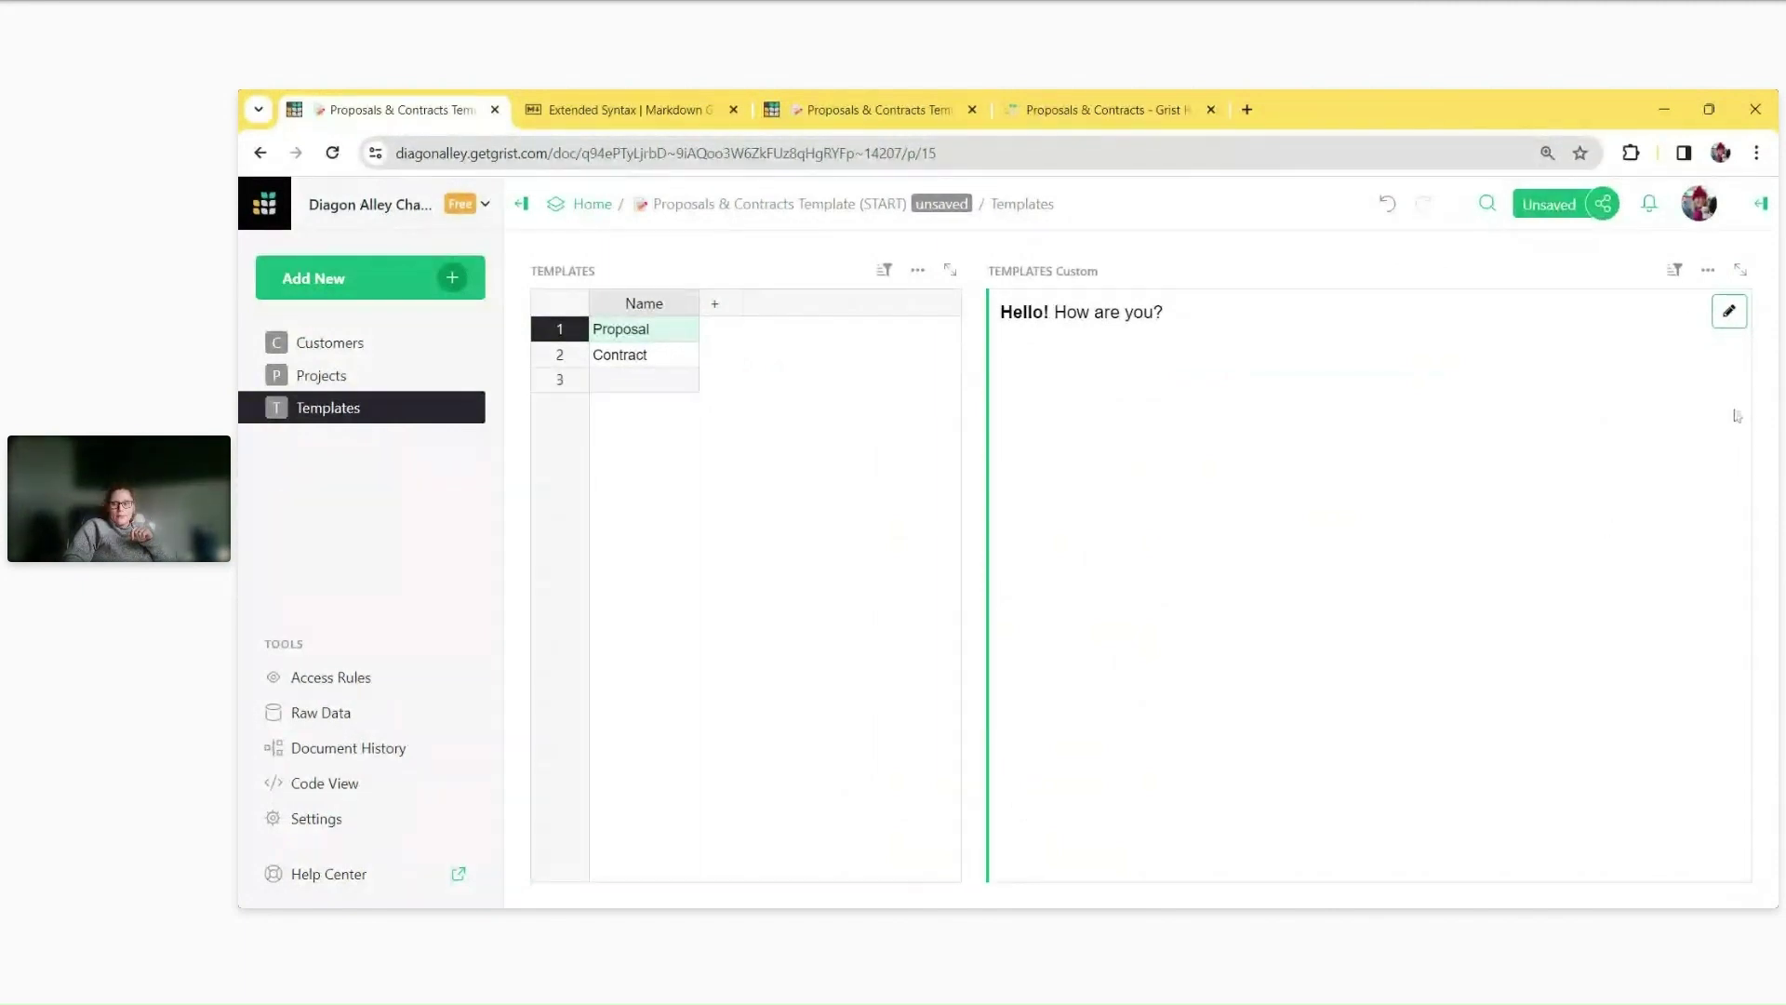
pyautogui.click(1736, 324)
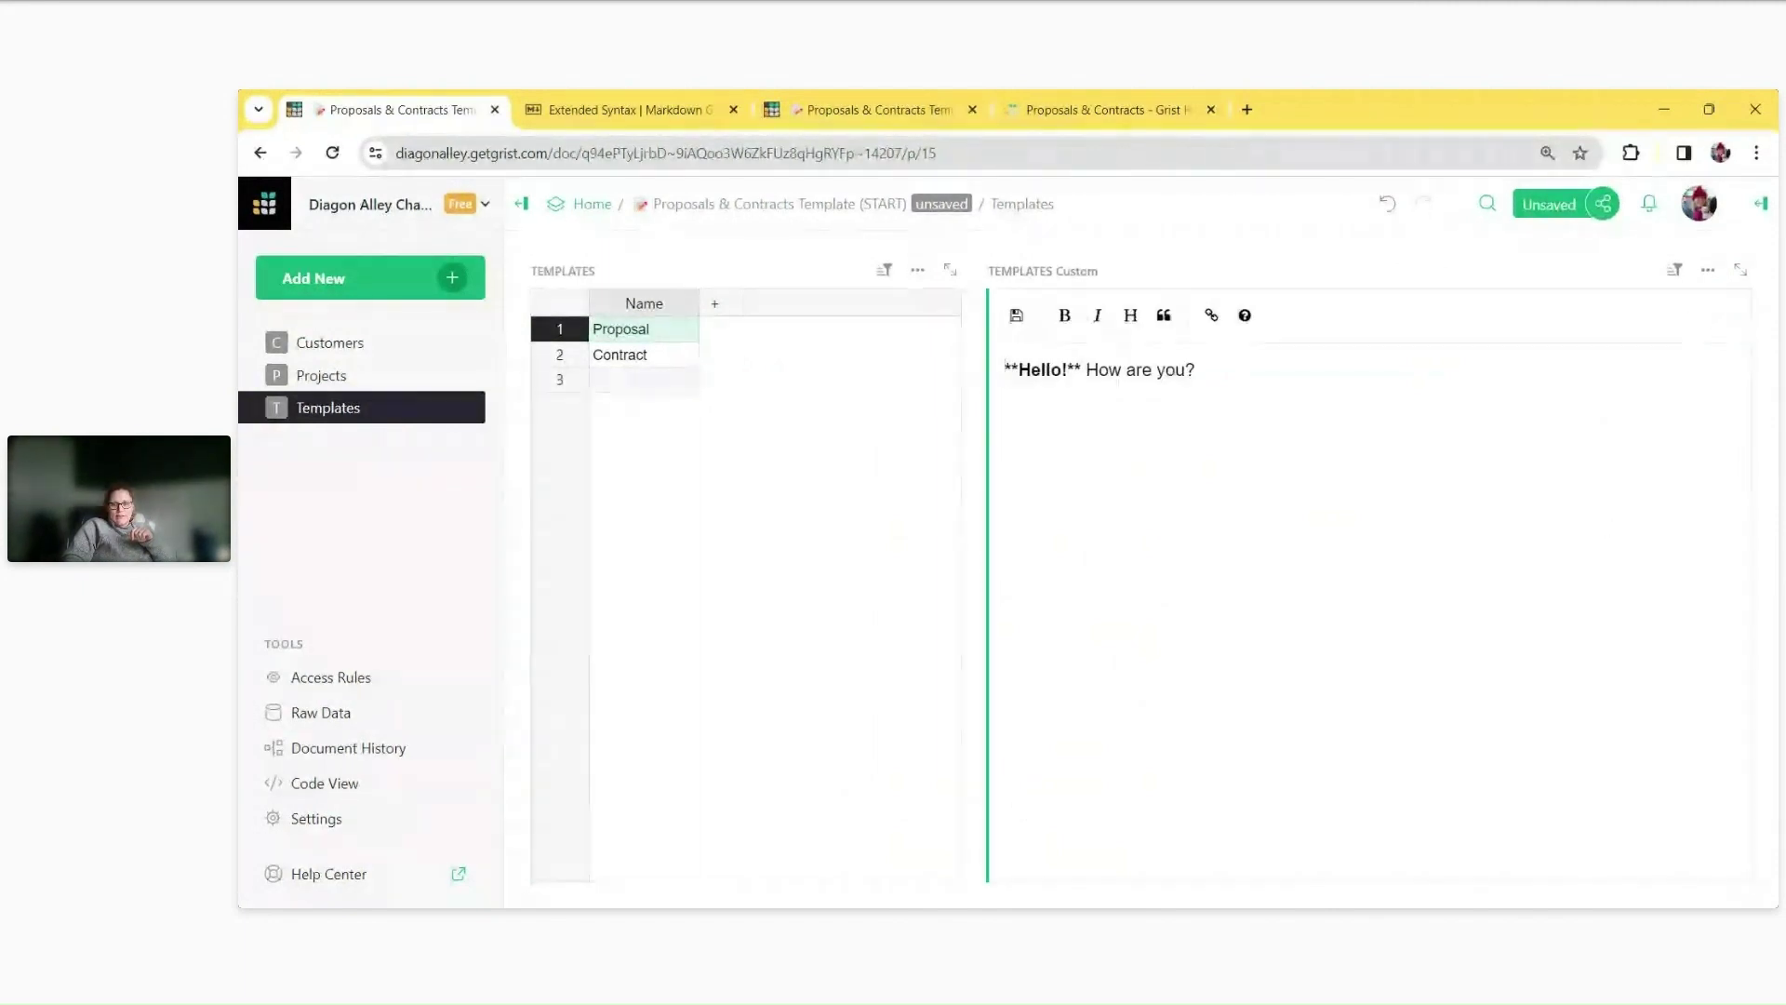
pyautogui.moveTo(1198, 370); pyautogui.dragTo(994, 372)
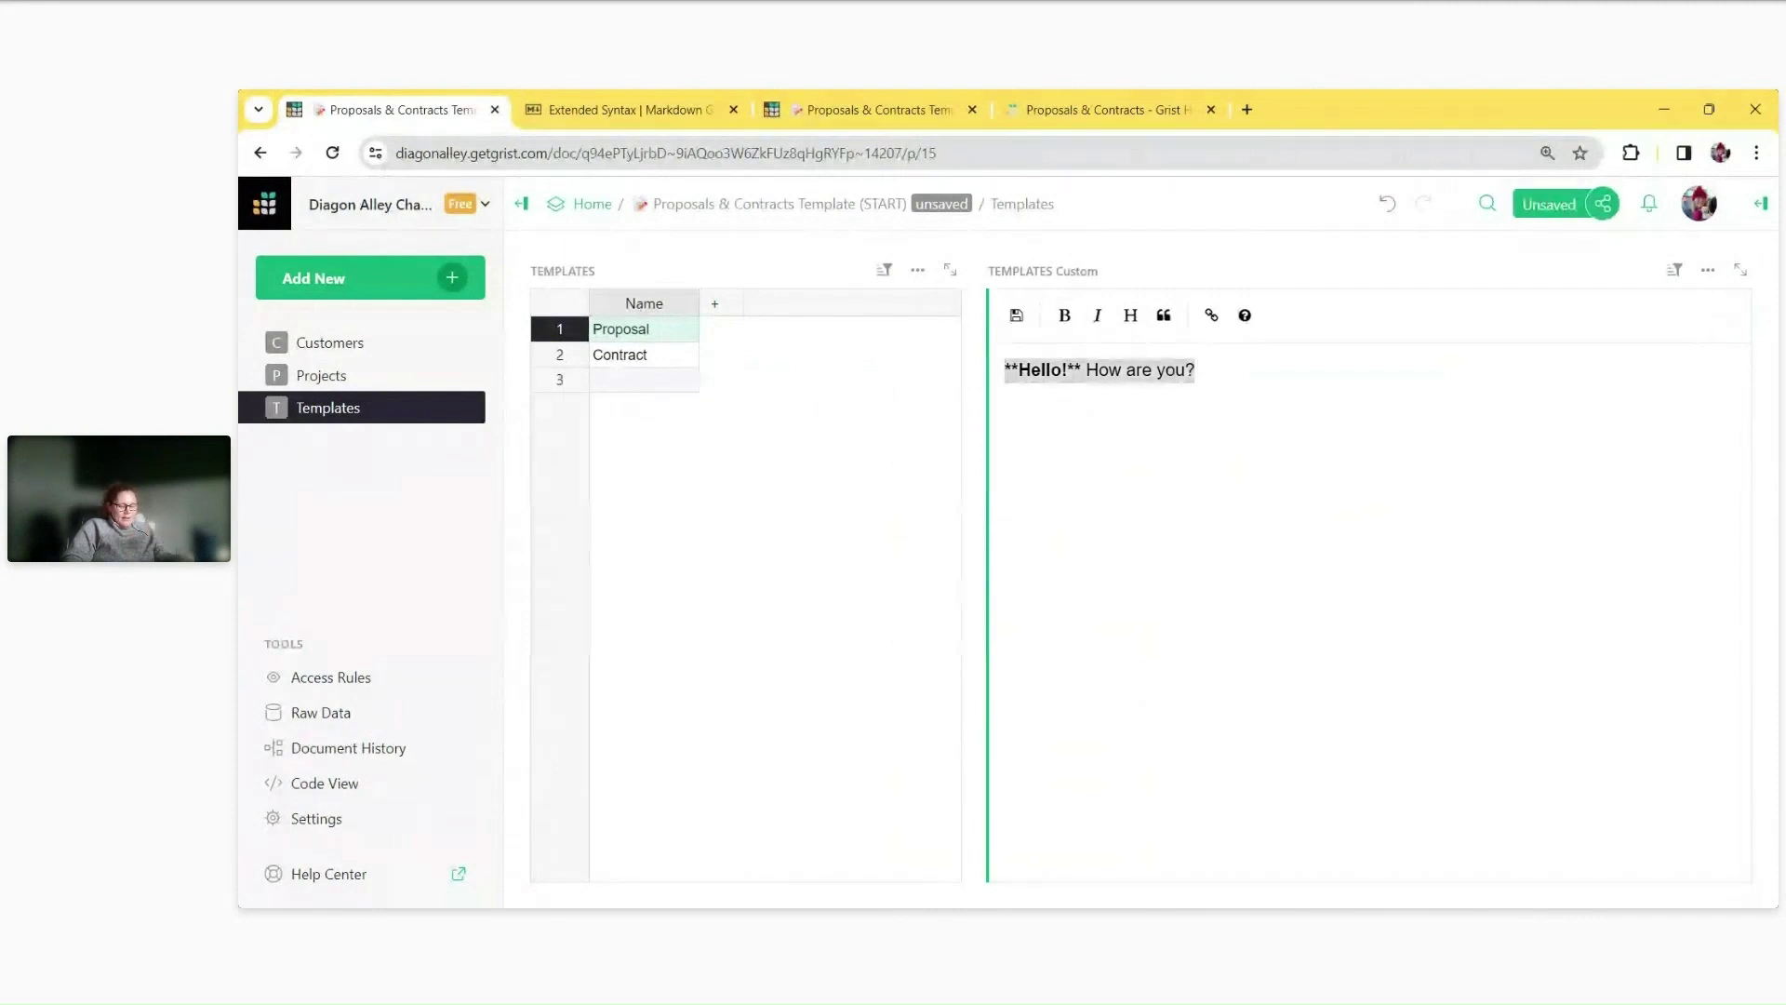
pyautogui.press('BackSpace')
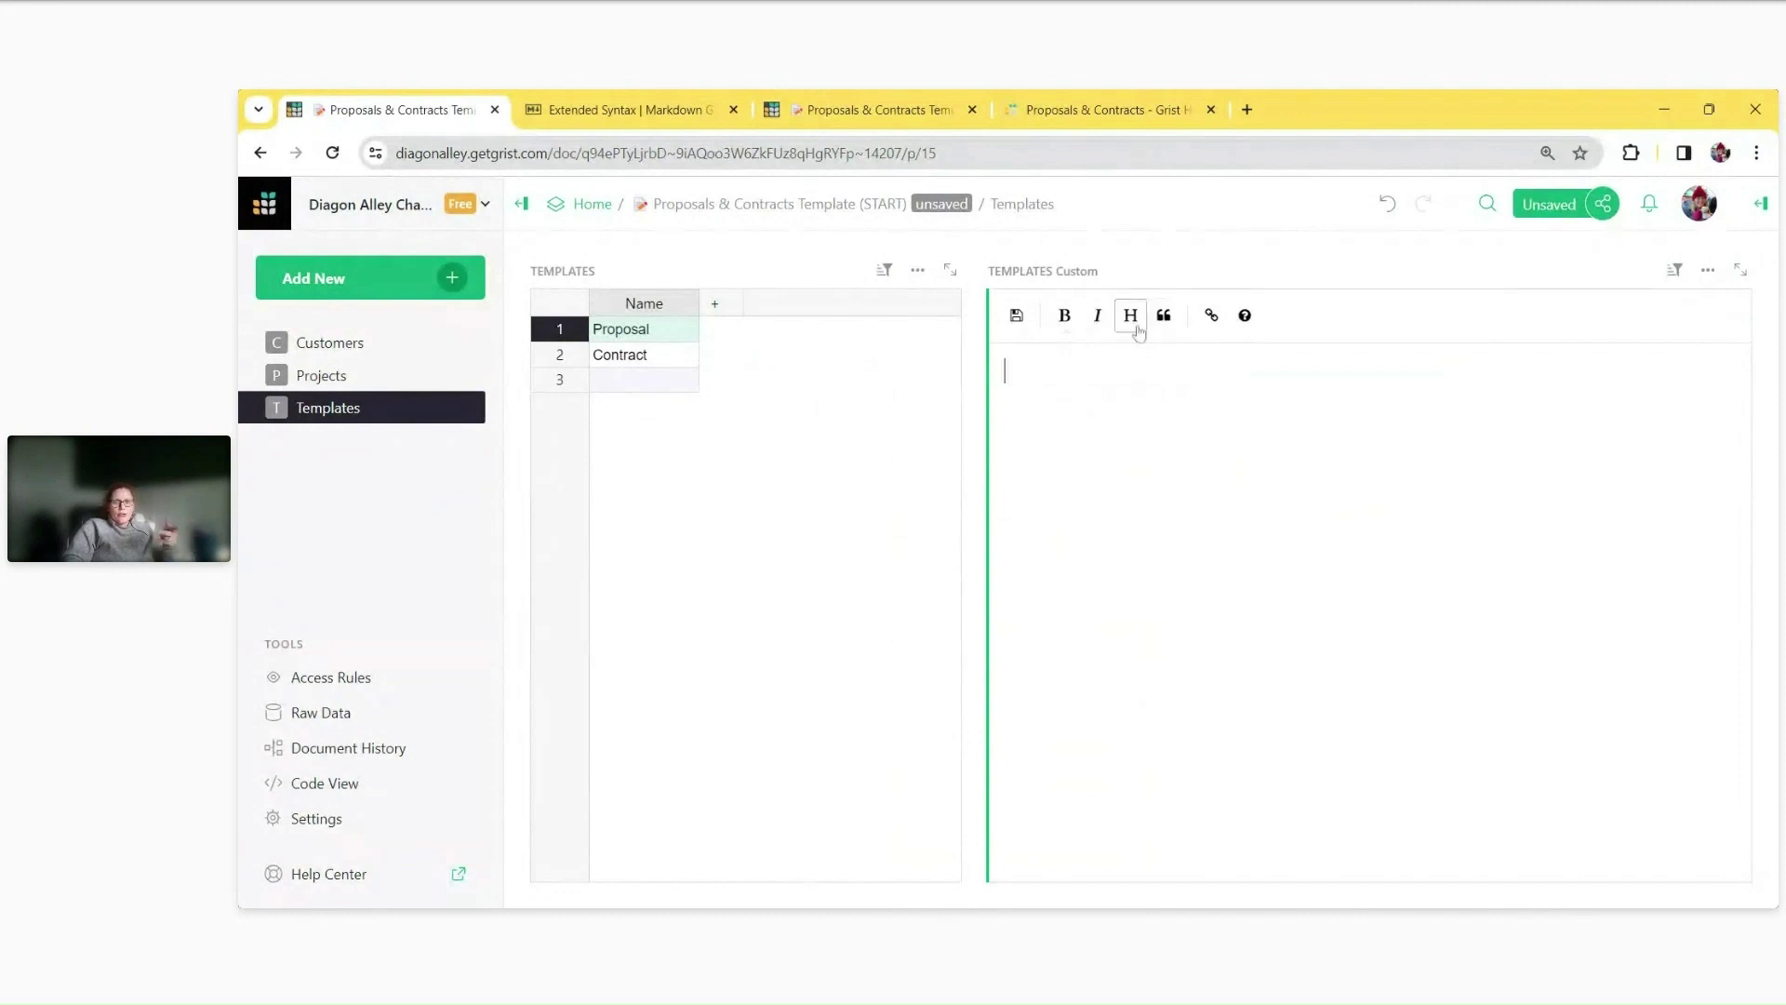
# Try the heading formatting on the word Hello, cycling through all six levels back to plain text, and clear the editor.
pyautogui.write('Hello')
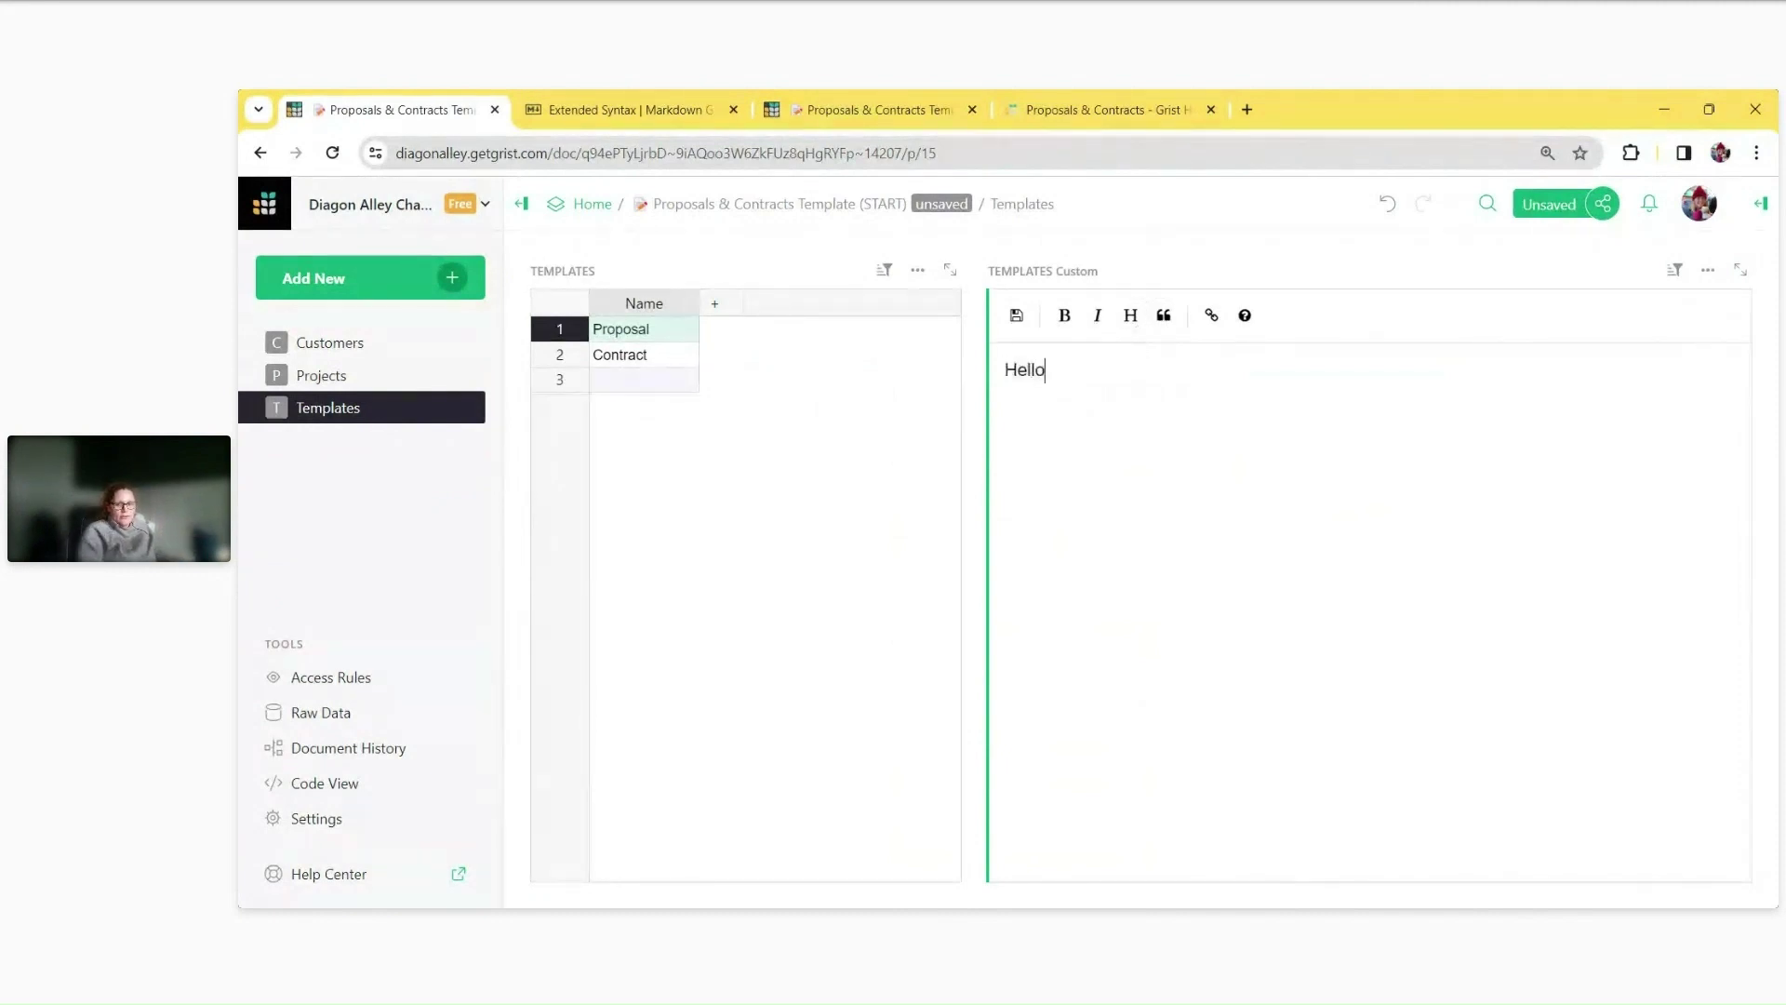
pyautogui.moveTo(1047, 372); pyautogui.dragTo(994, 386)
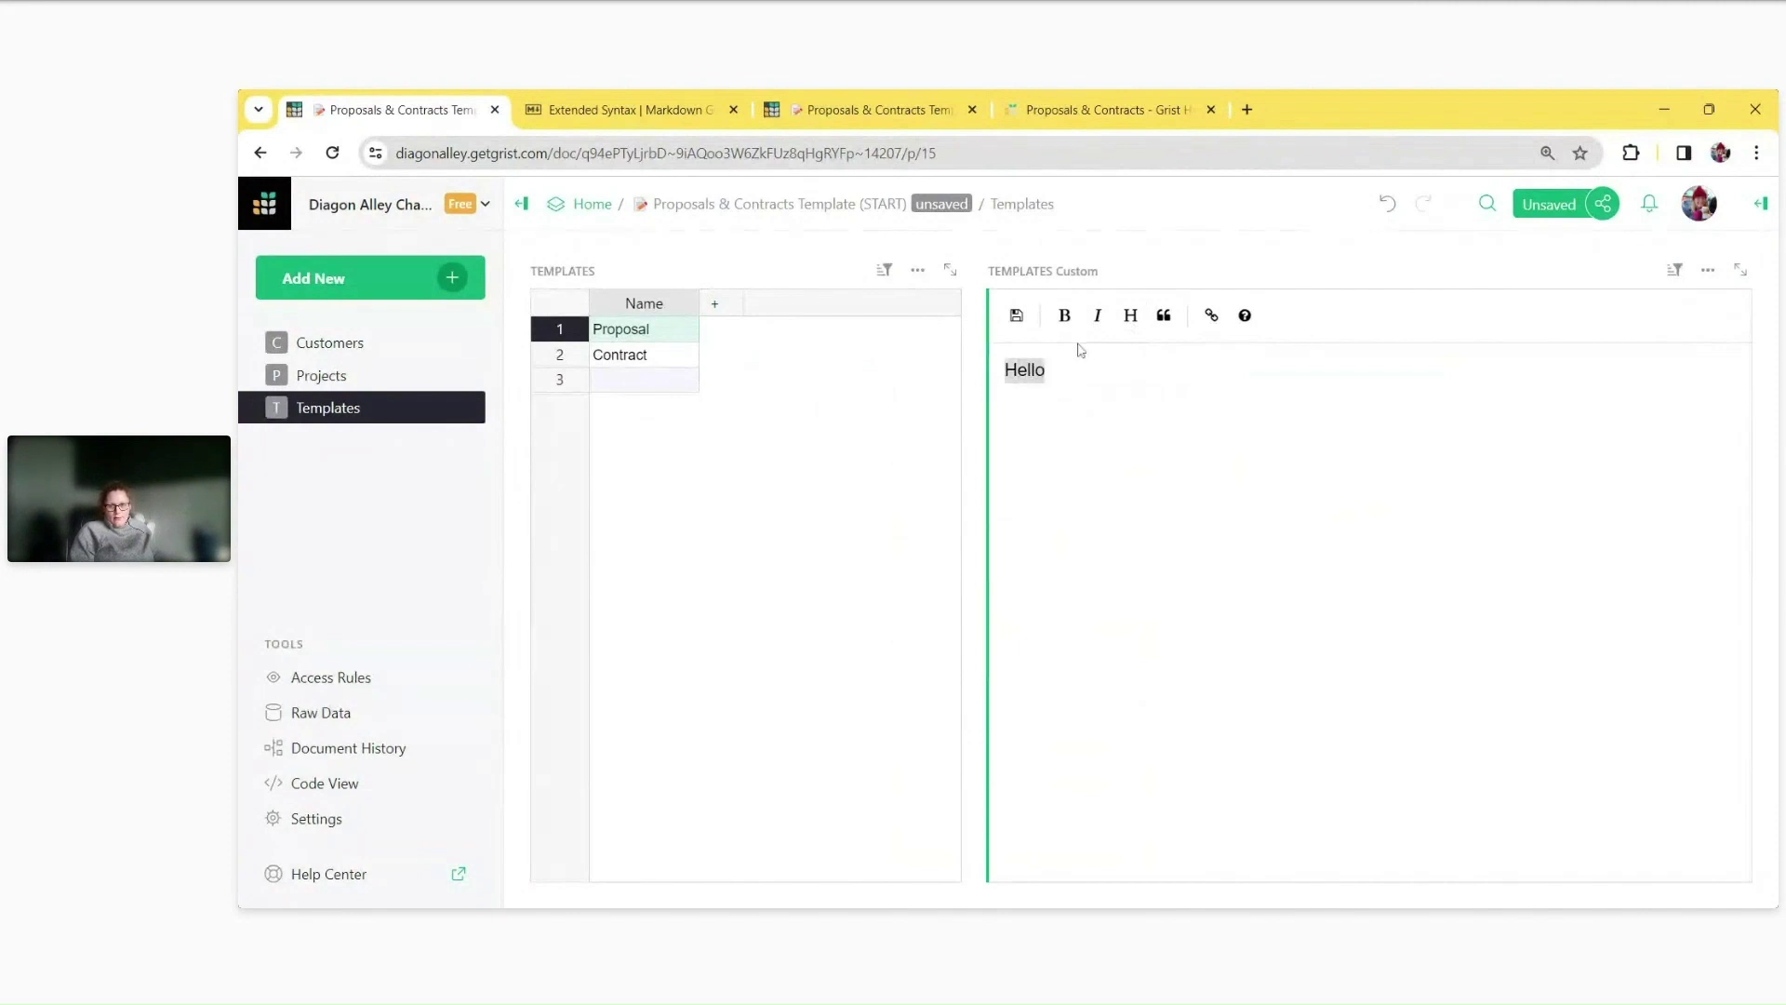
pyautogui.click(1130, 321)
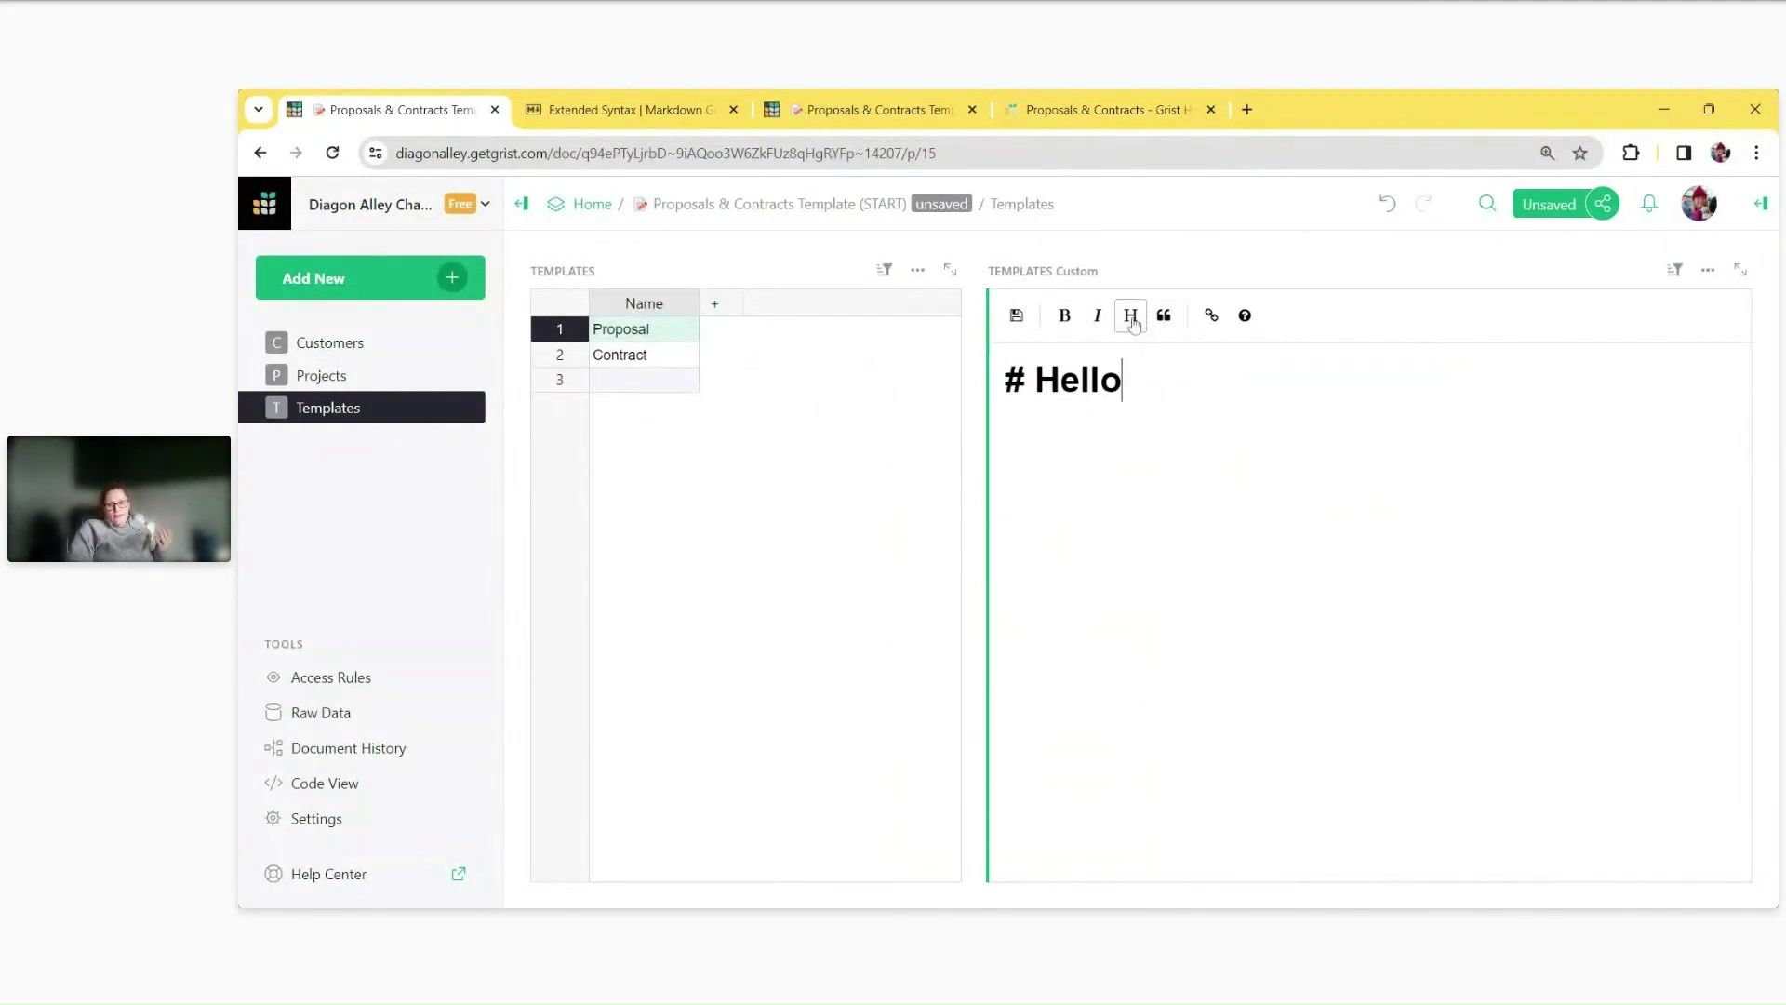
pyautogui.click(1131, 316)
pyautogui.click(1131, 316)
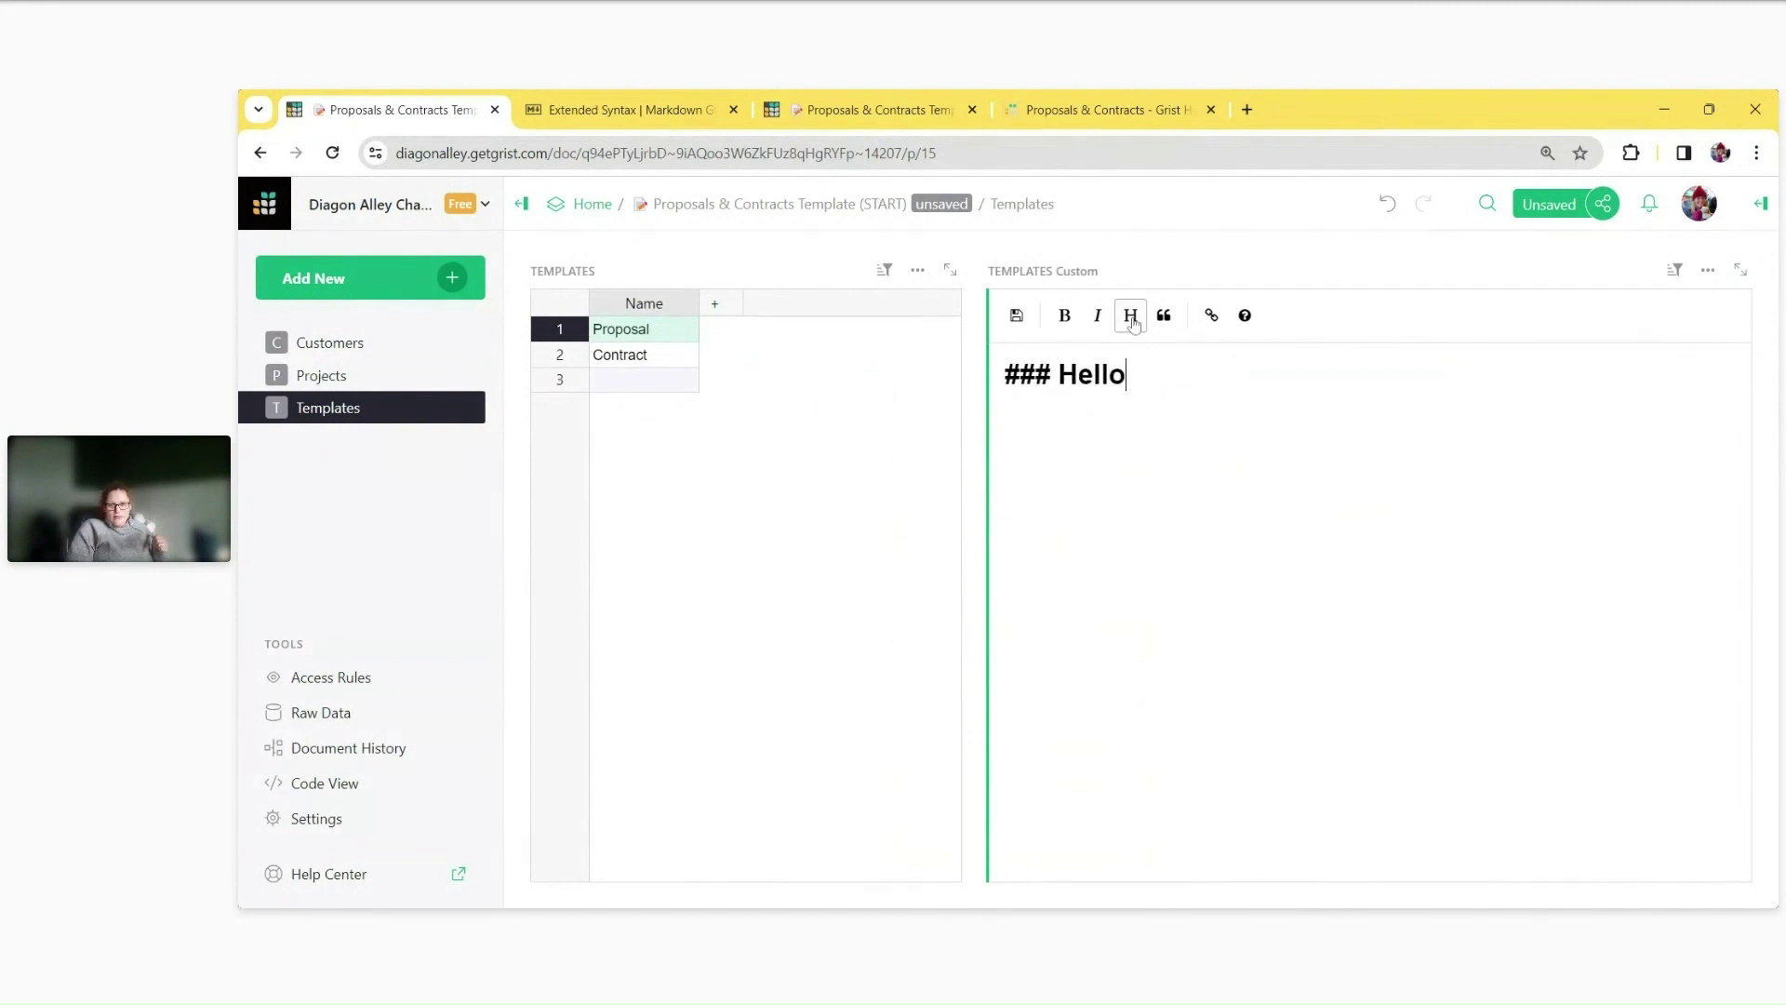
pyautogui.click(1131, 316)
pyautogui.click(1131, 316)
pyautogui.click(1131, 316)
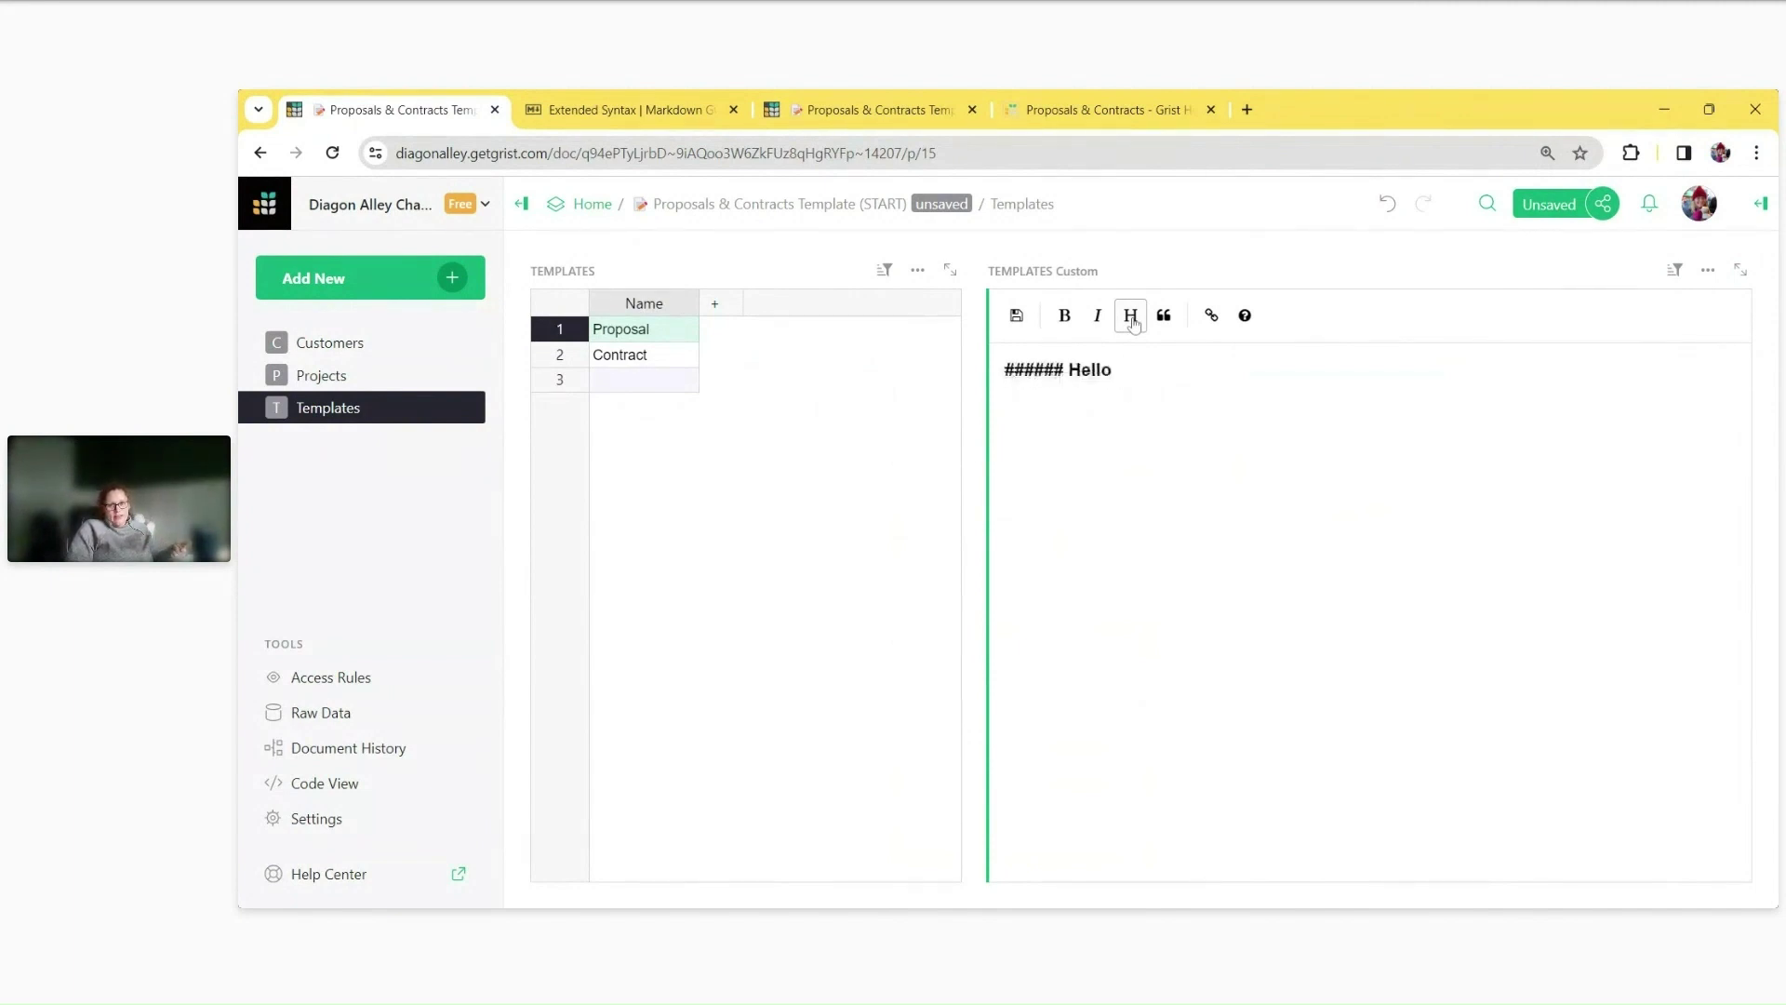
pyautogui.click(1131, 317)
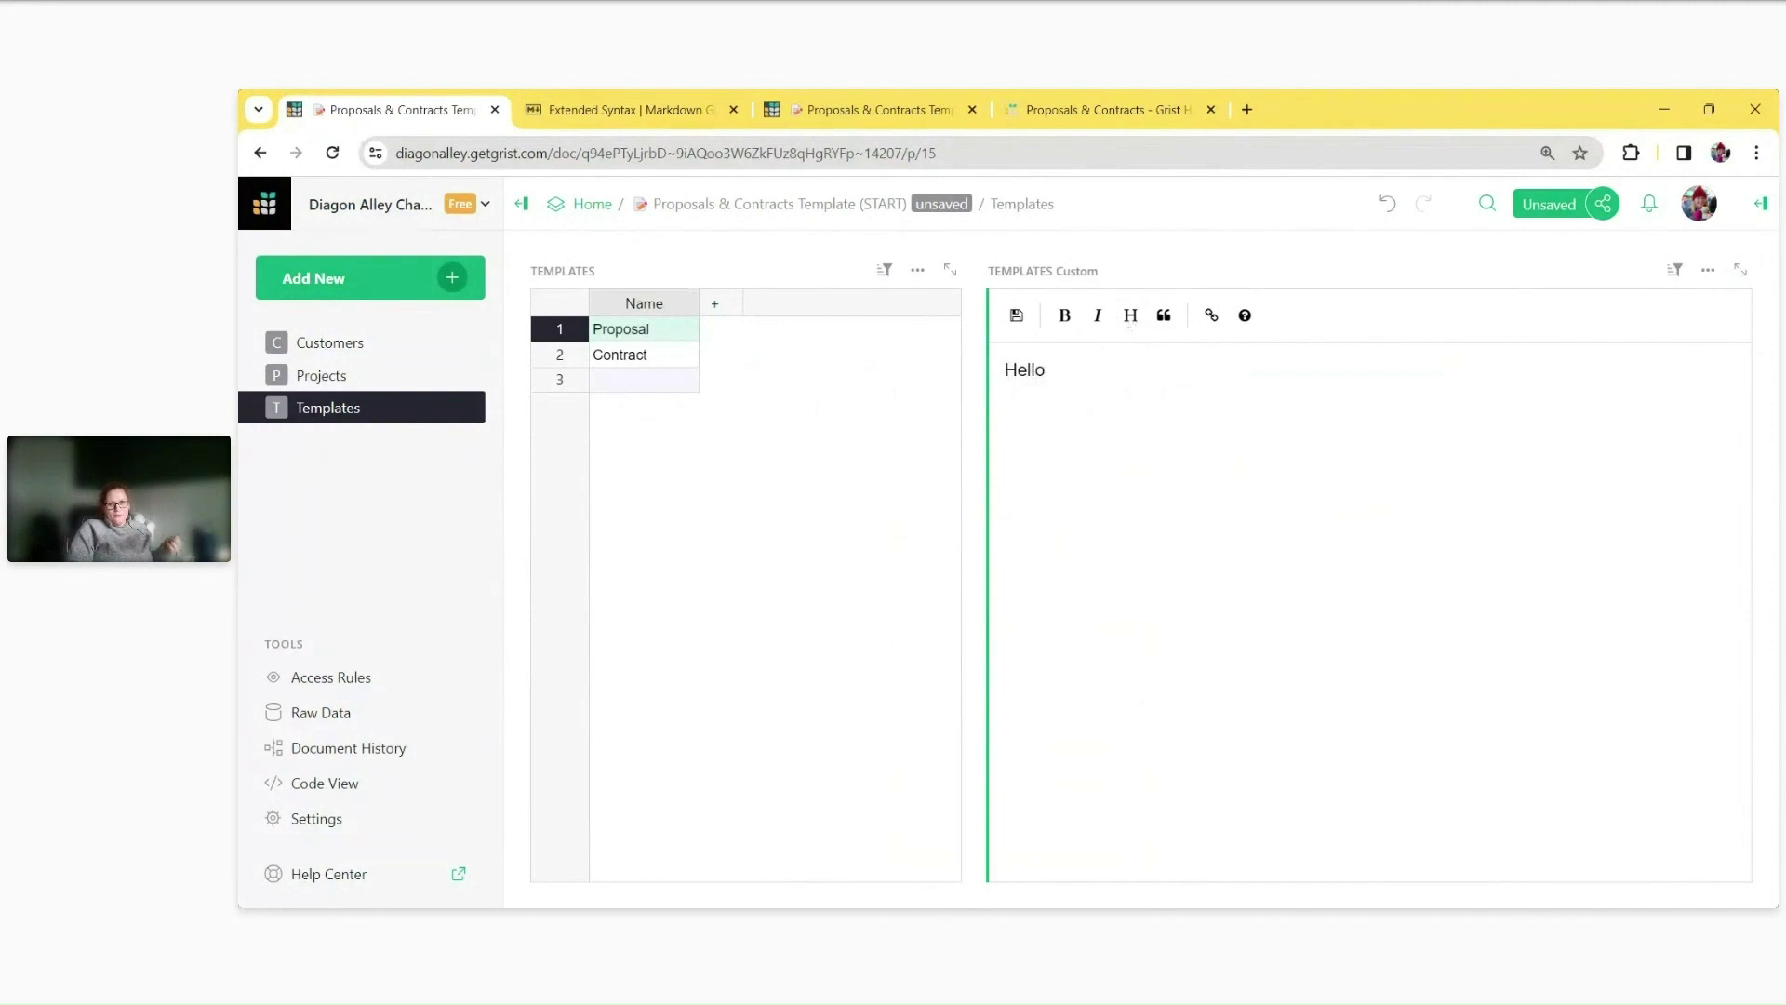
pyautogui.hotkey('ctrl', 'a')
pyautogui.press('BackSpace')
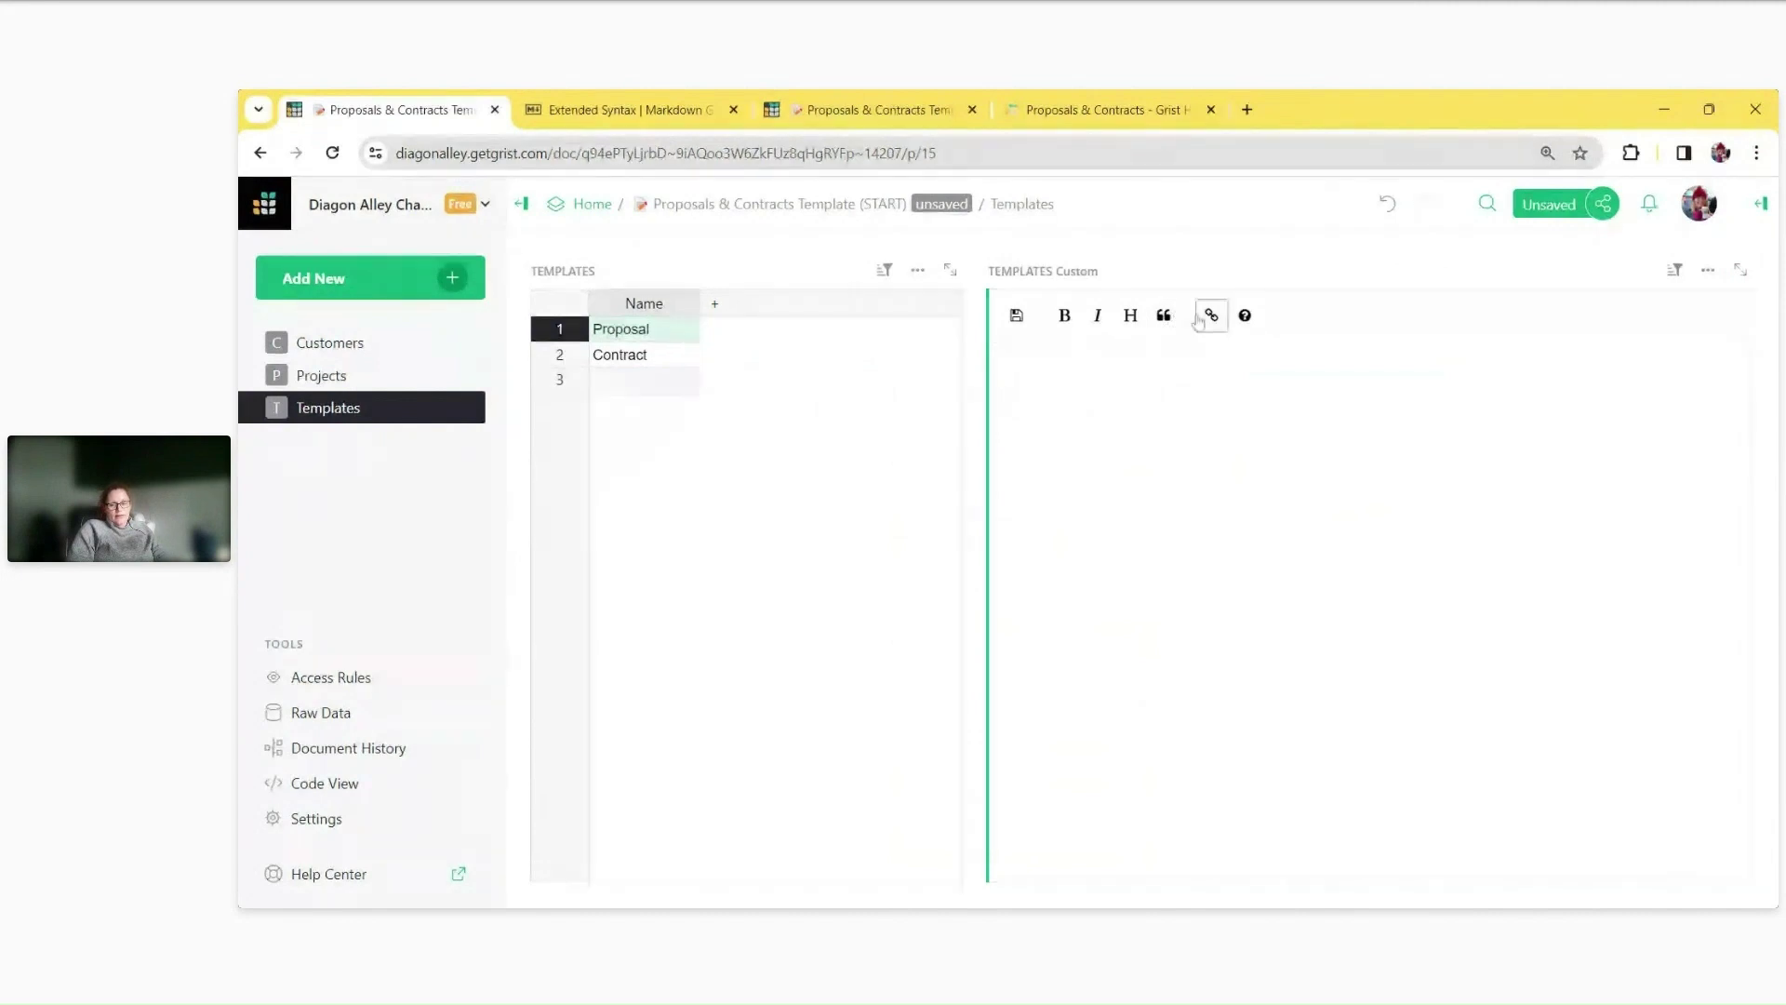
# Open the Markdown Guide from the widget's editor and review the Images and HTML sections of its Basic Syntax page.
pyautogui.click(1252, 332)
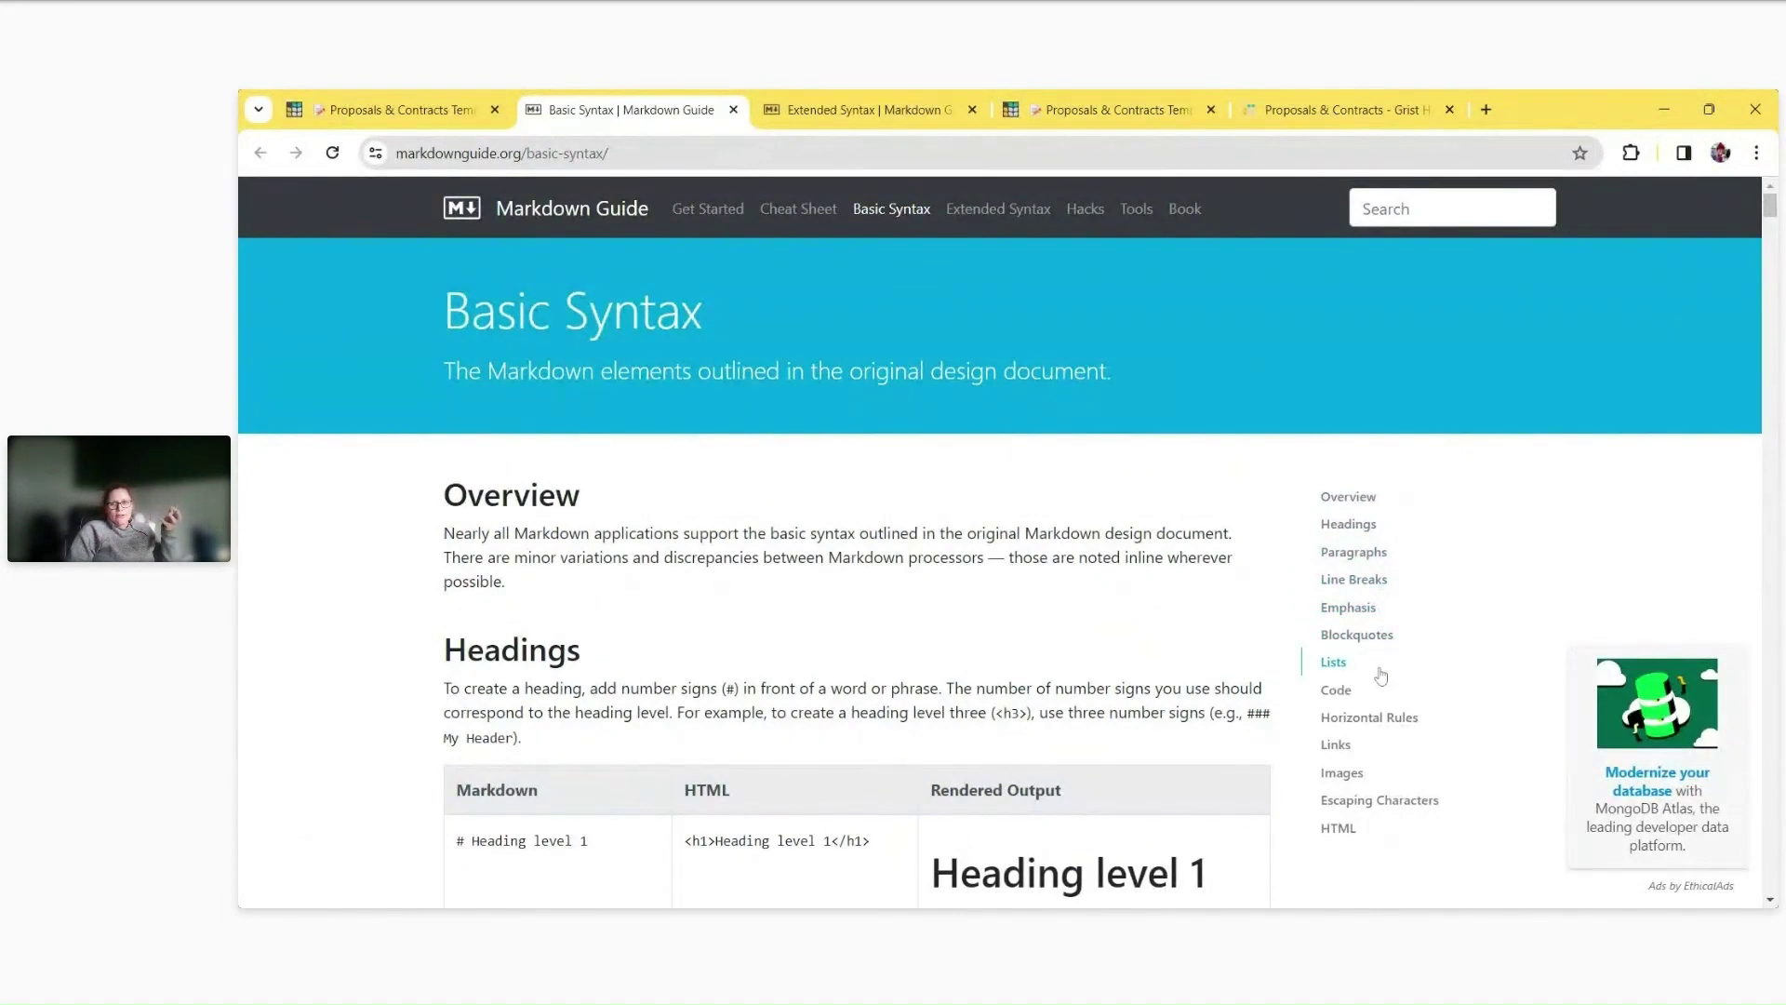
pyautogui.click(1445, 773)
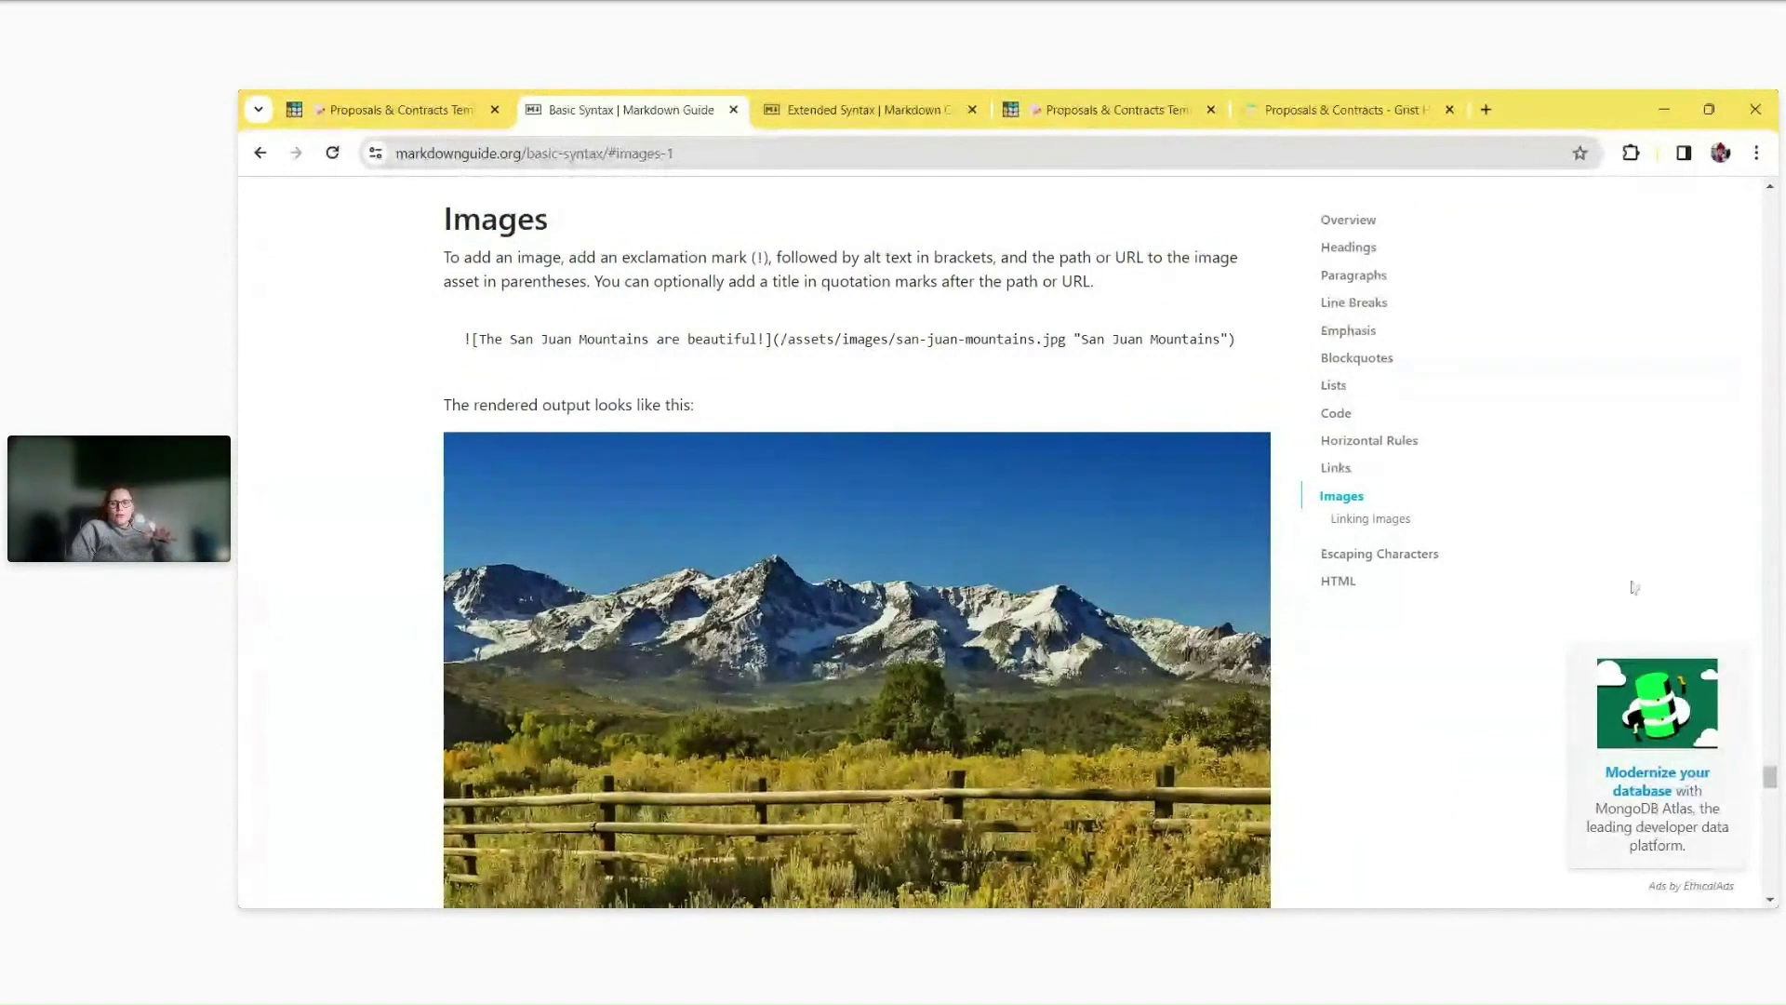
pyautogui.click(1350, 581)
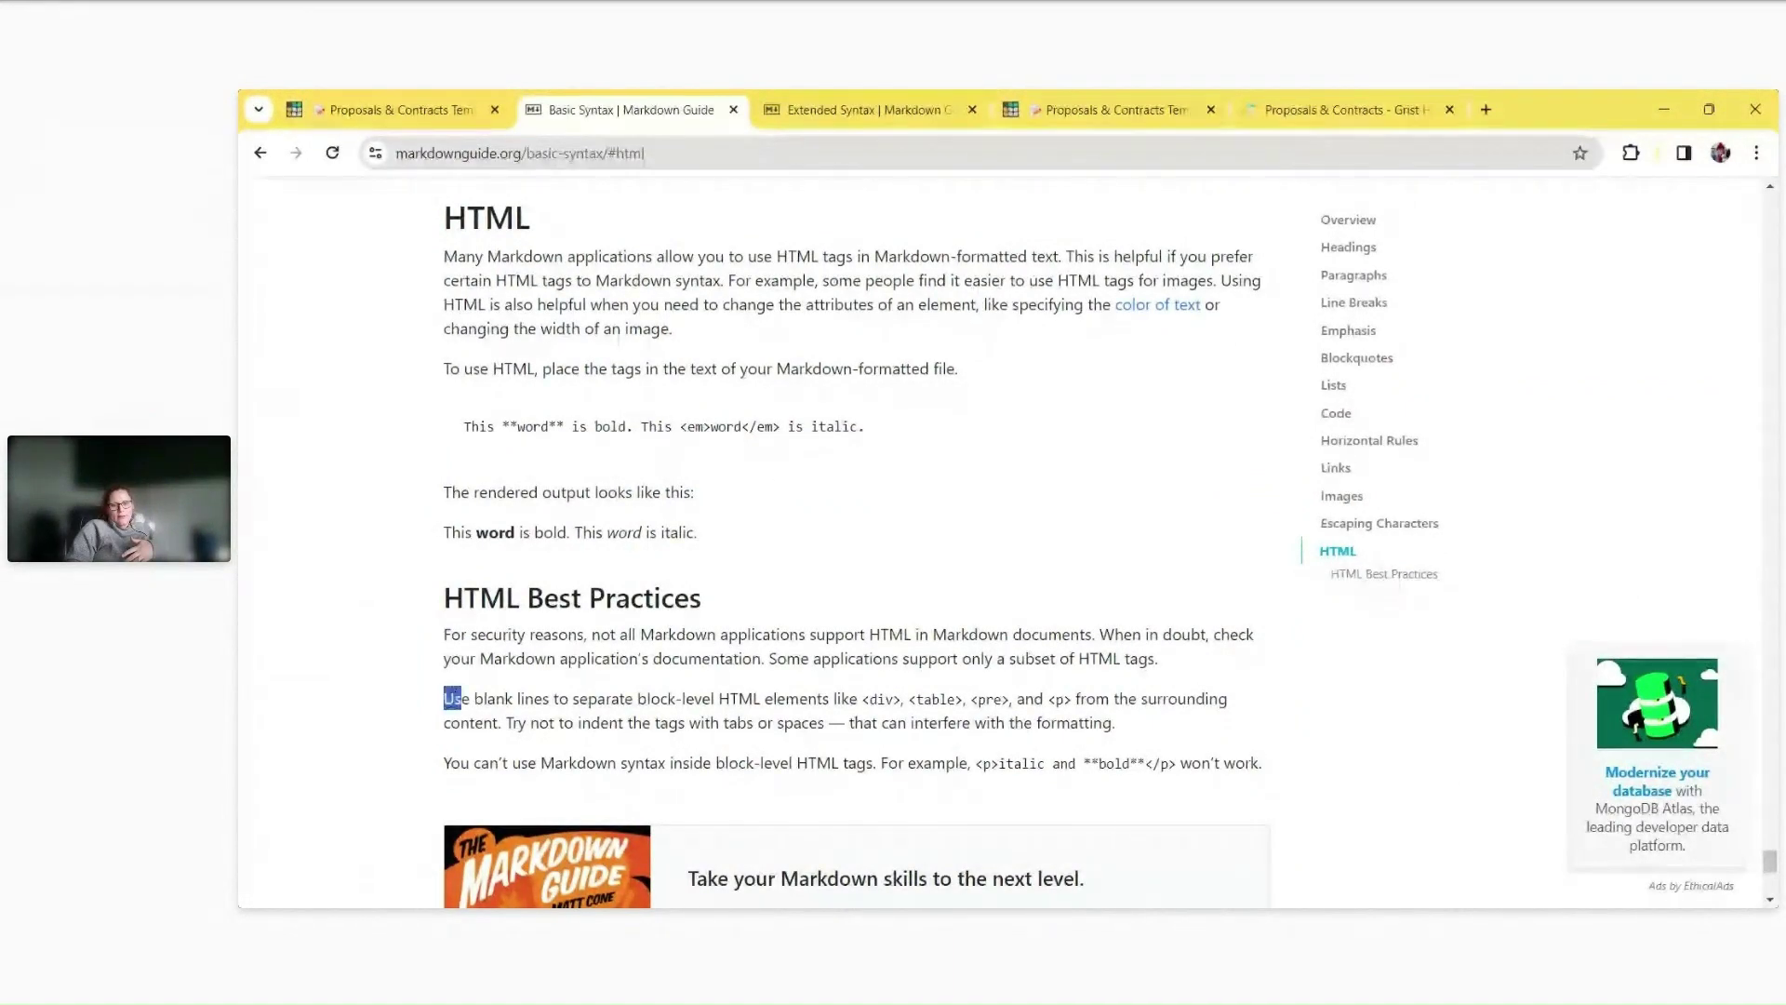
pyautogui.moveTo(446, 698); pyautogui.dragTo(1116, 724)
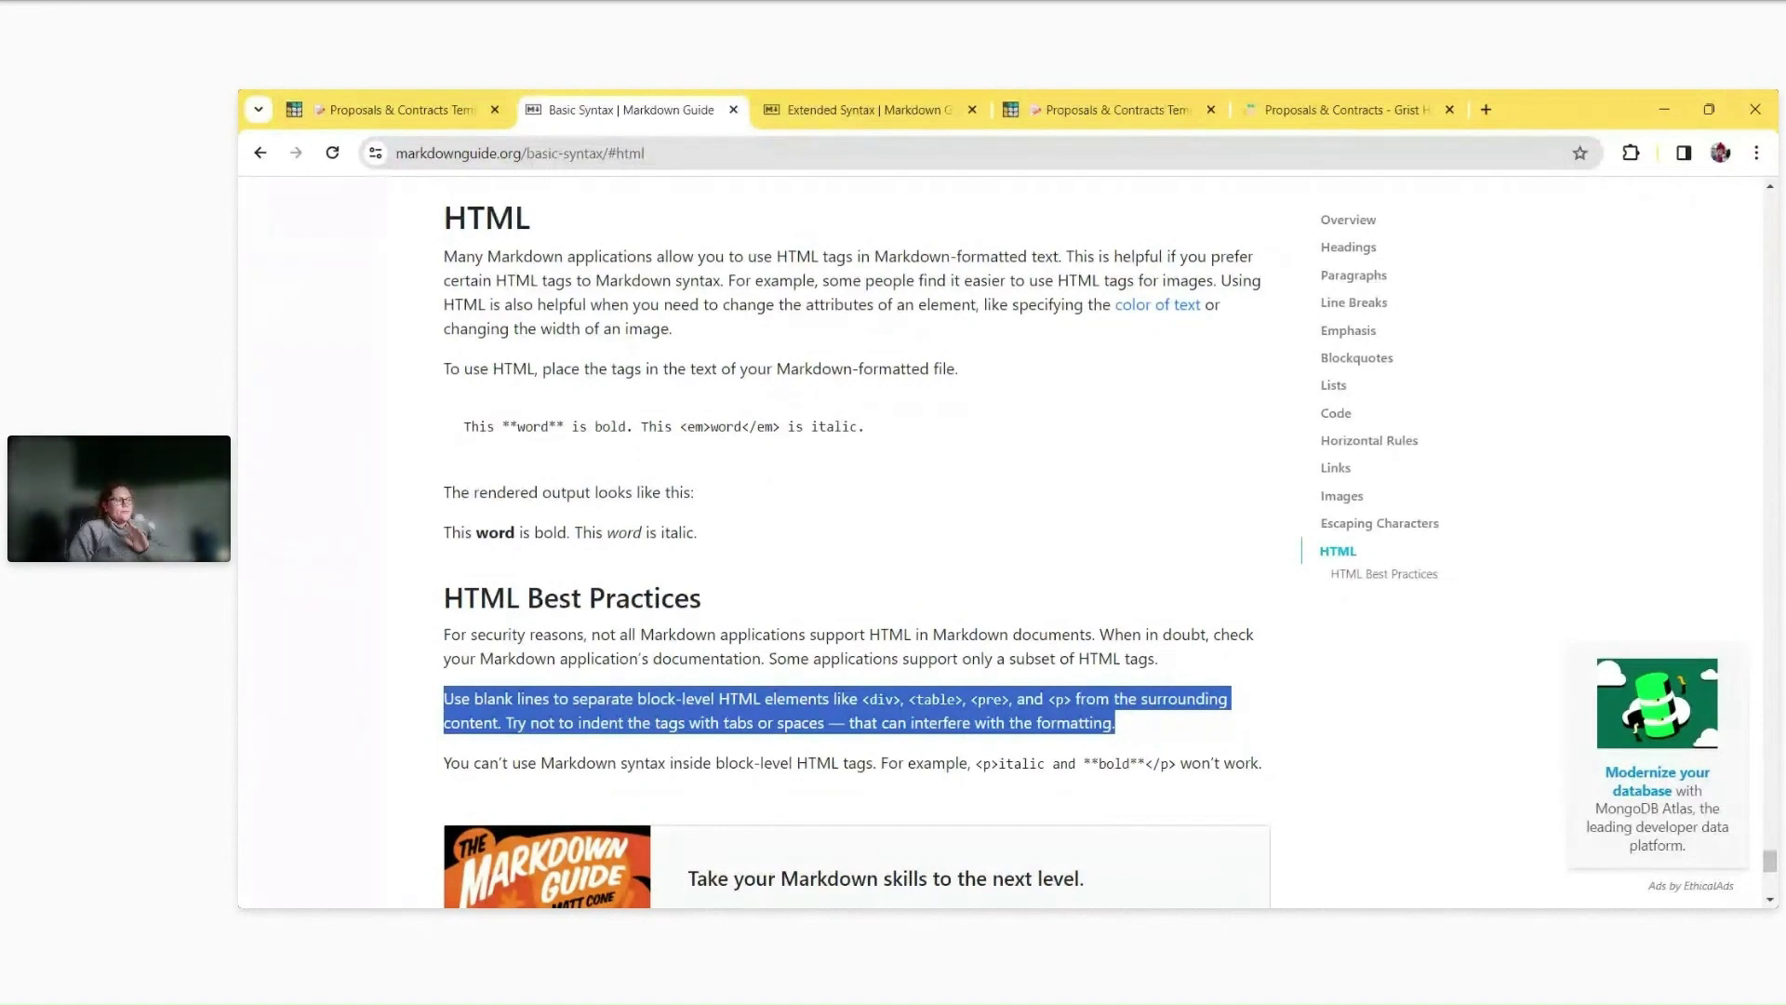
pyautogui.click(1151, 650)
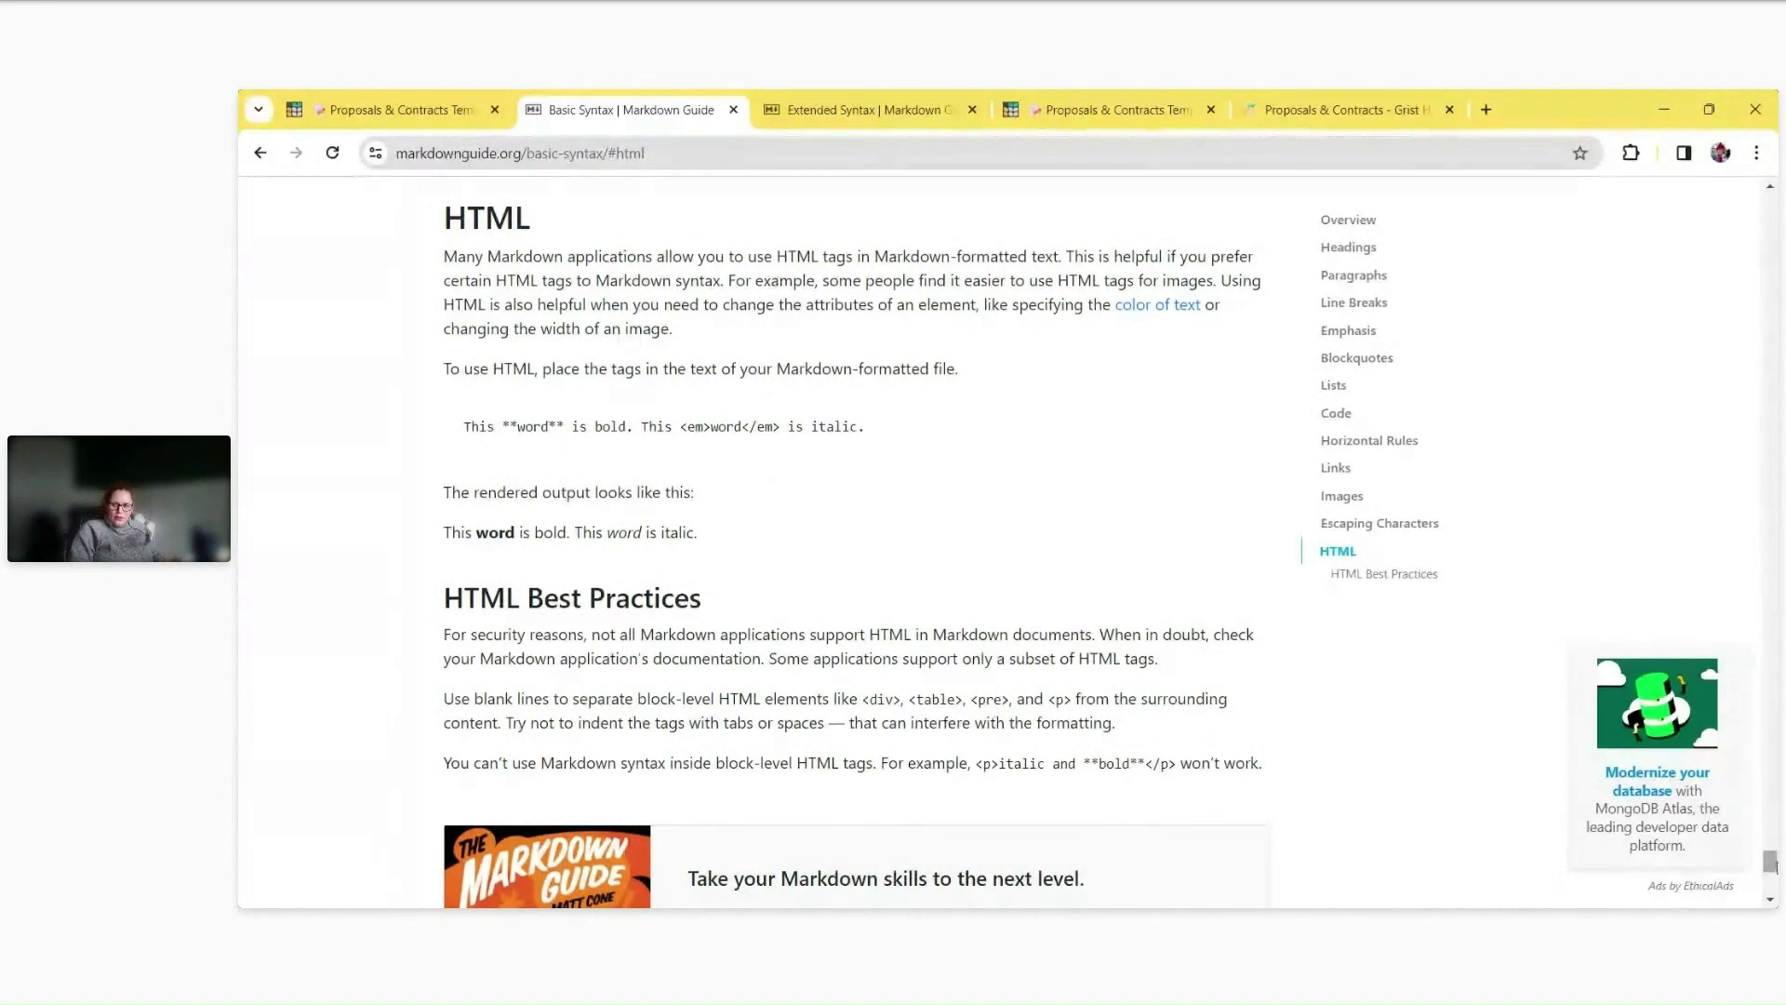
pyautogui.moveTo(1770, 862); pyautogui.dragTo(1770, 838)
pyautogui.scroll(20, 1014, 586)
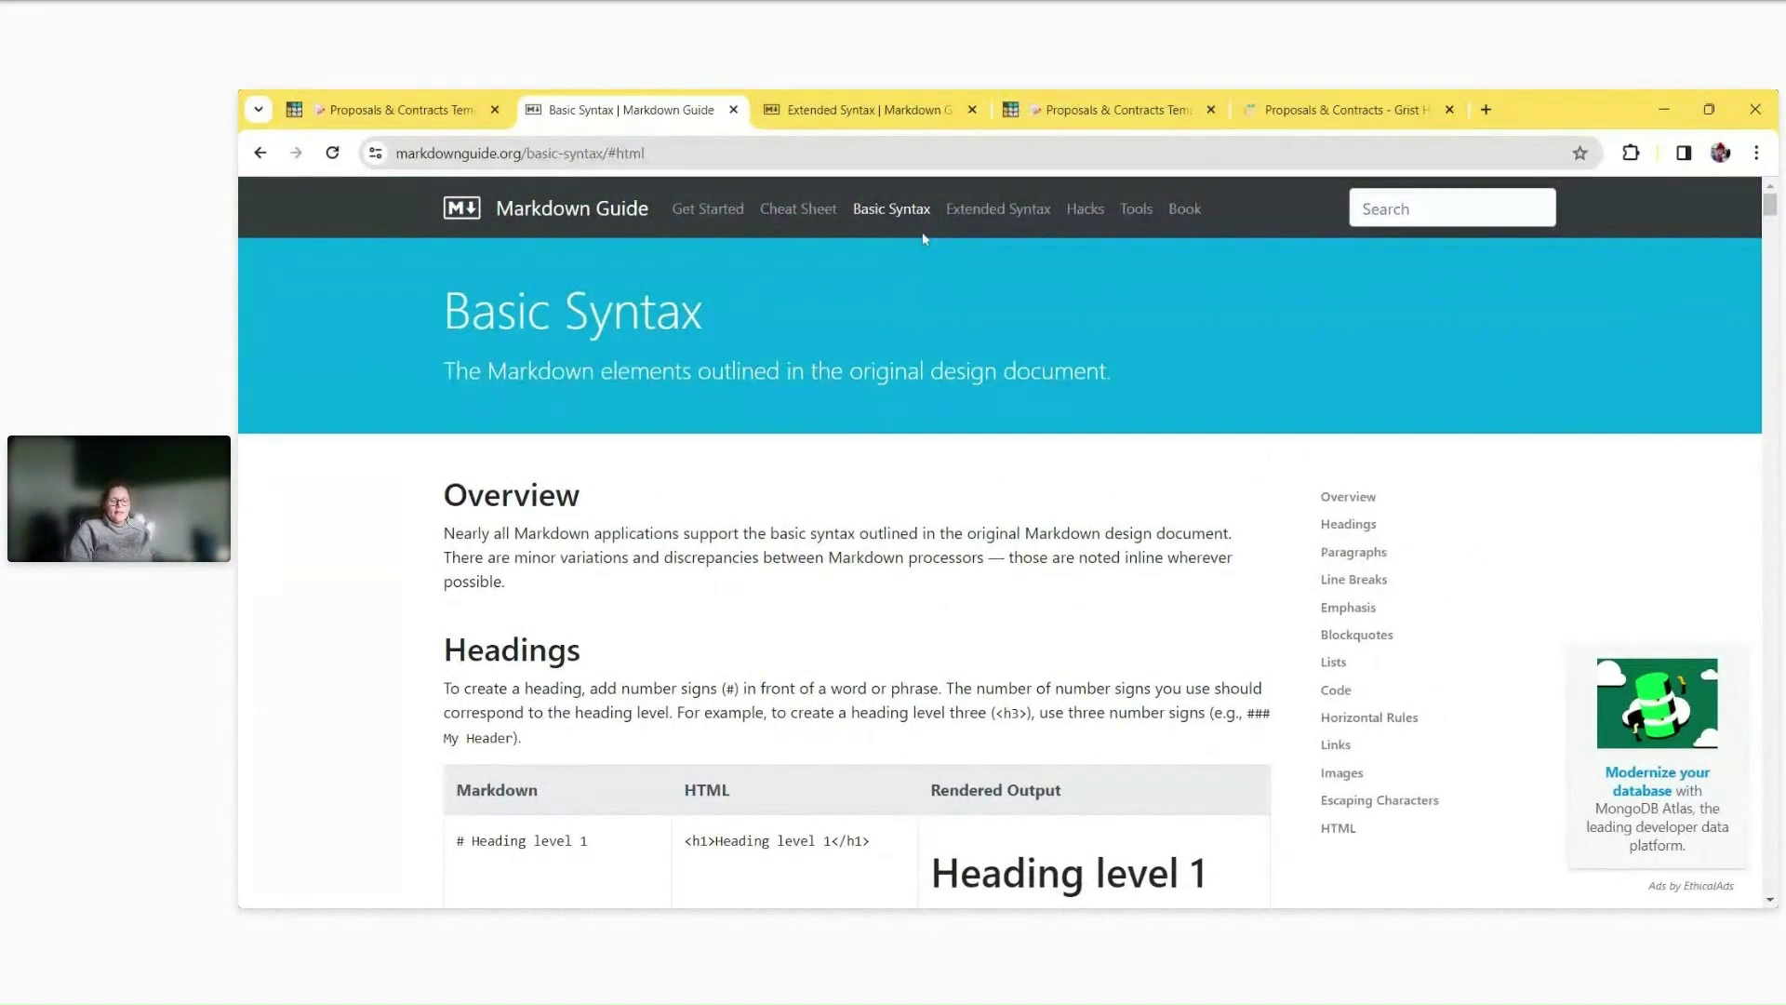
# Open the Markdown Guide's Extended Syntax page and review how tables are written.
pyautogui.click(998, 210)
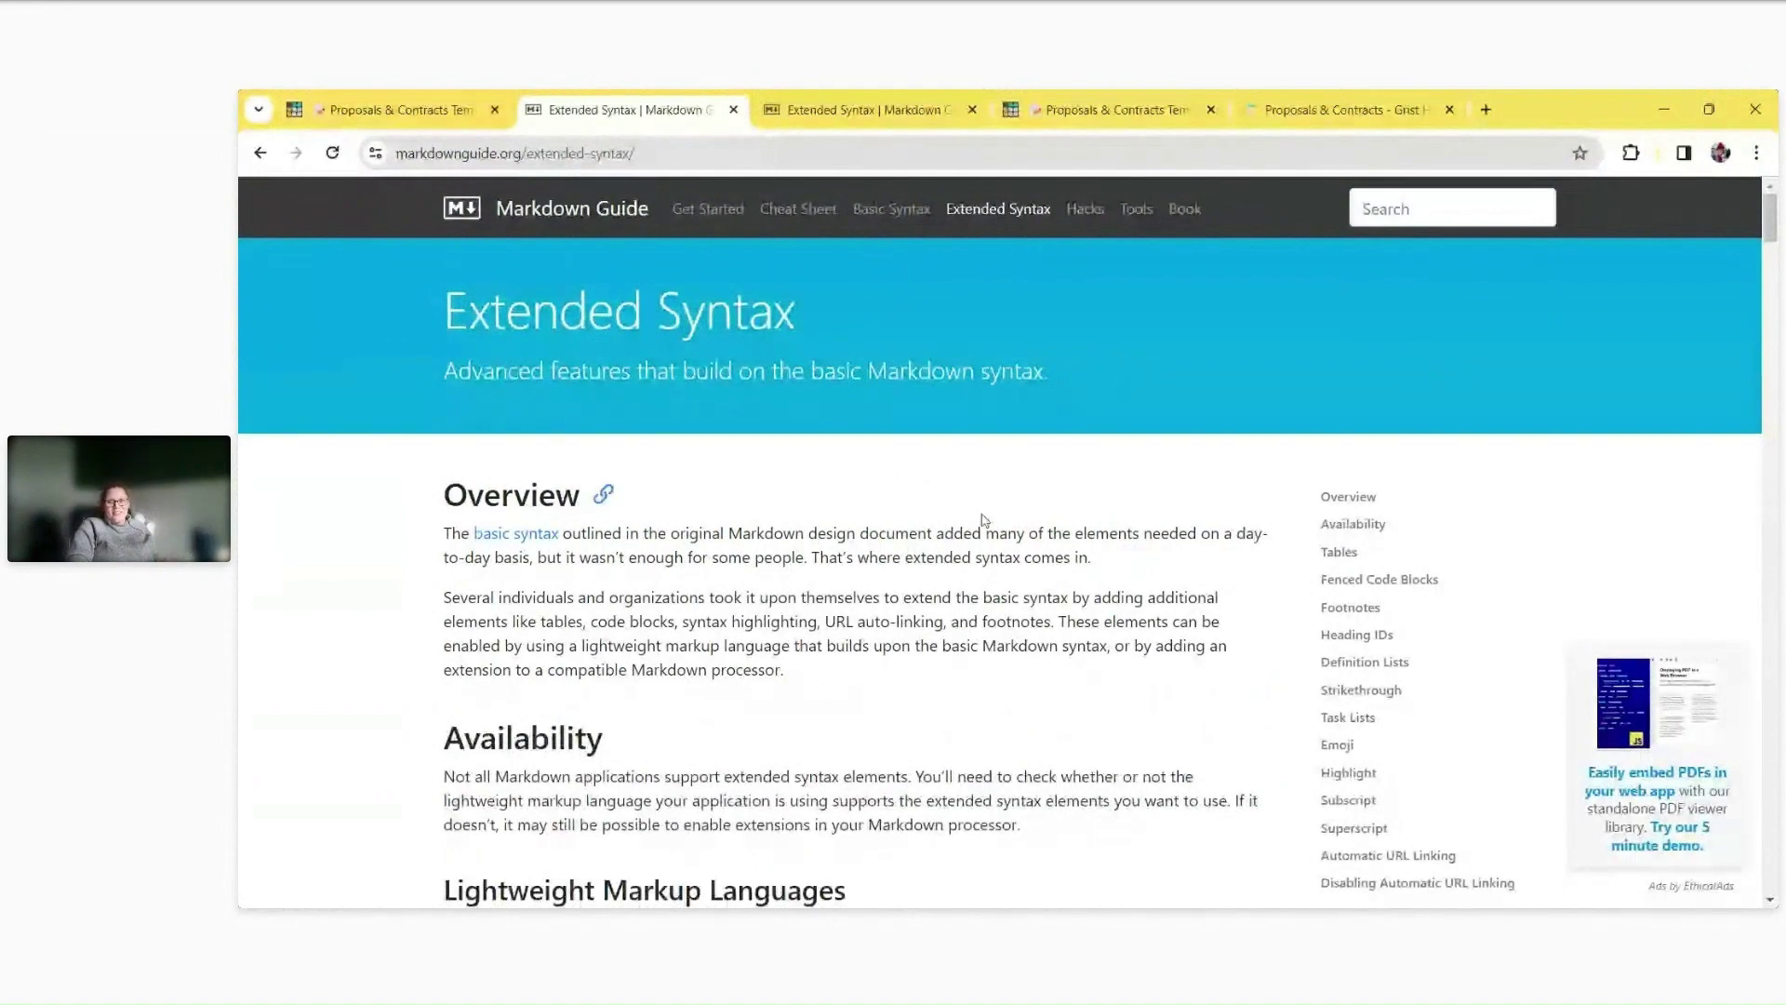
pyautogui.scroll(-1, 984, 520)
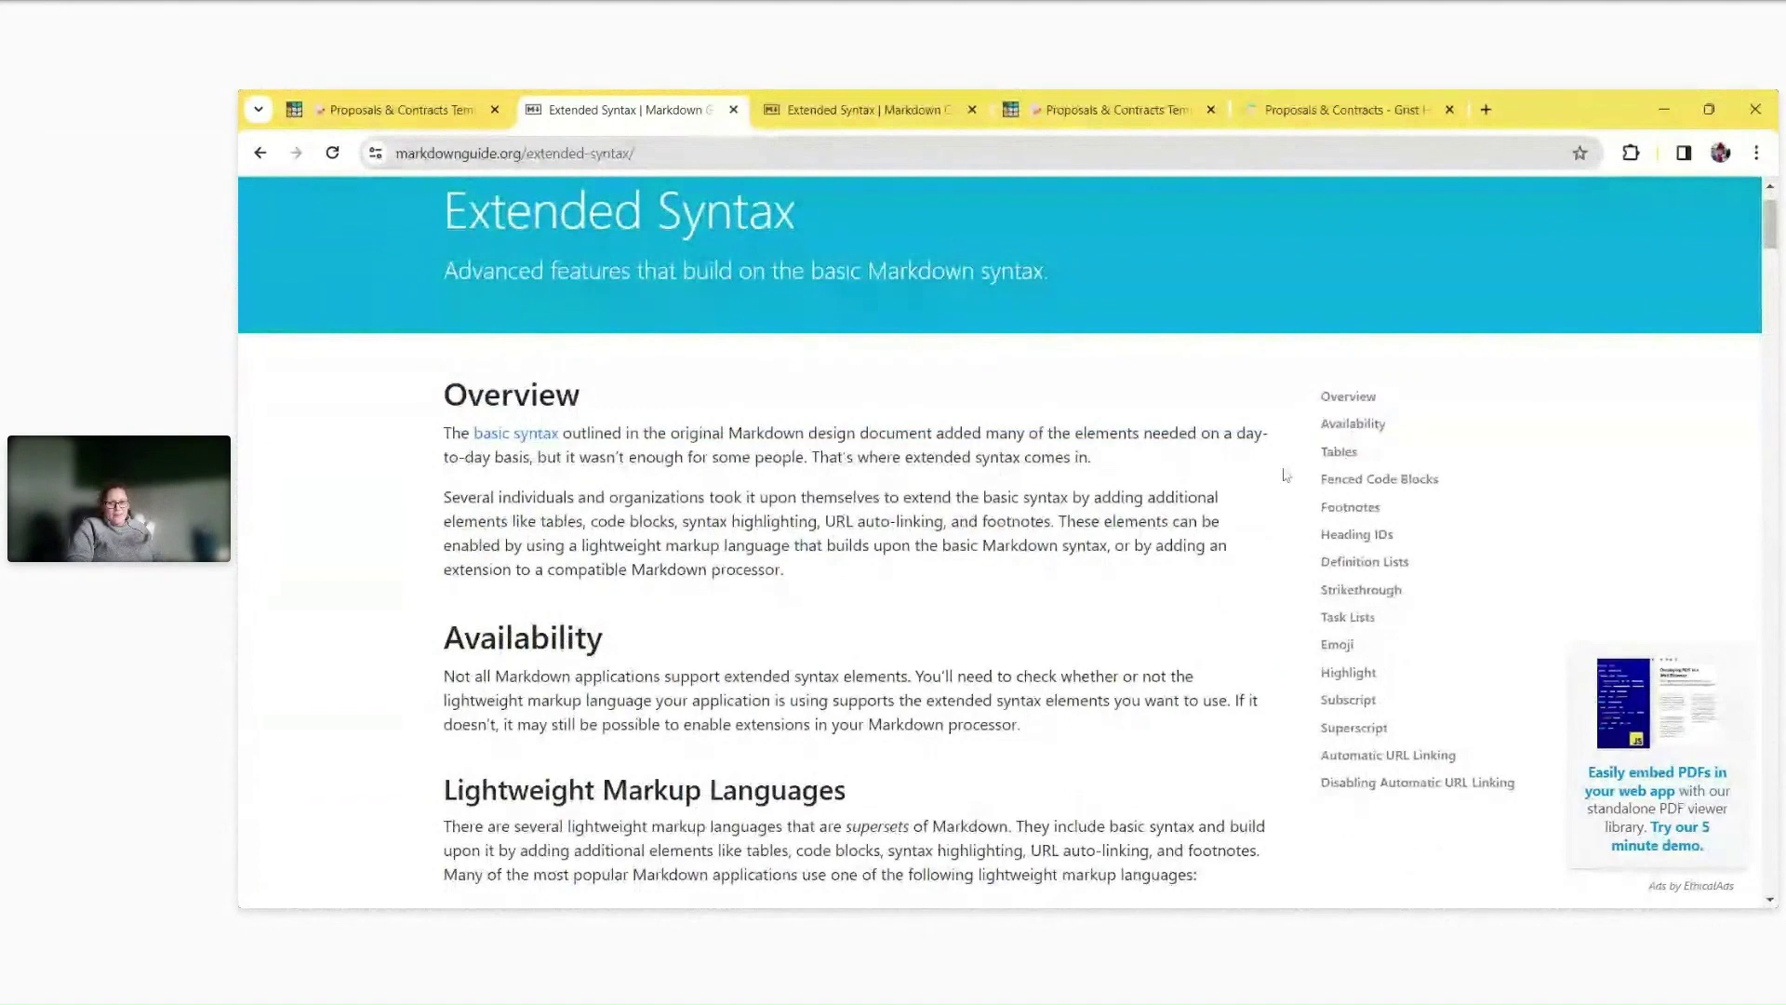
pyautogui.click(1350, 451)
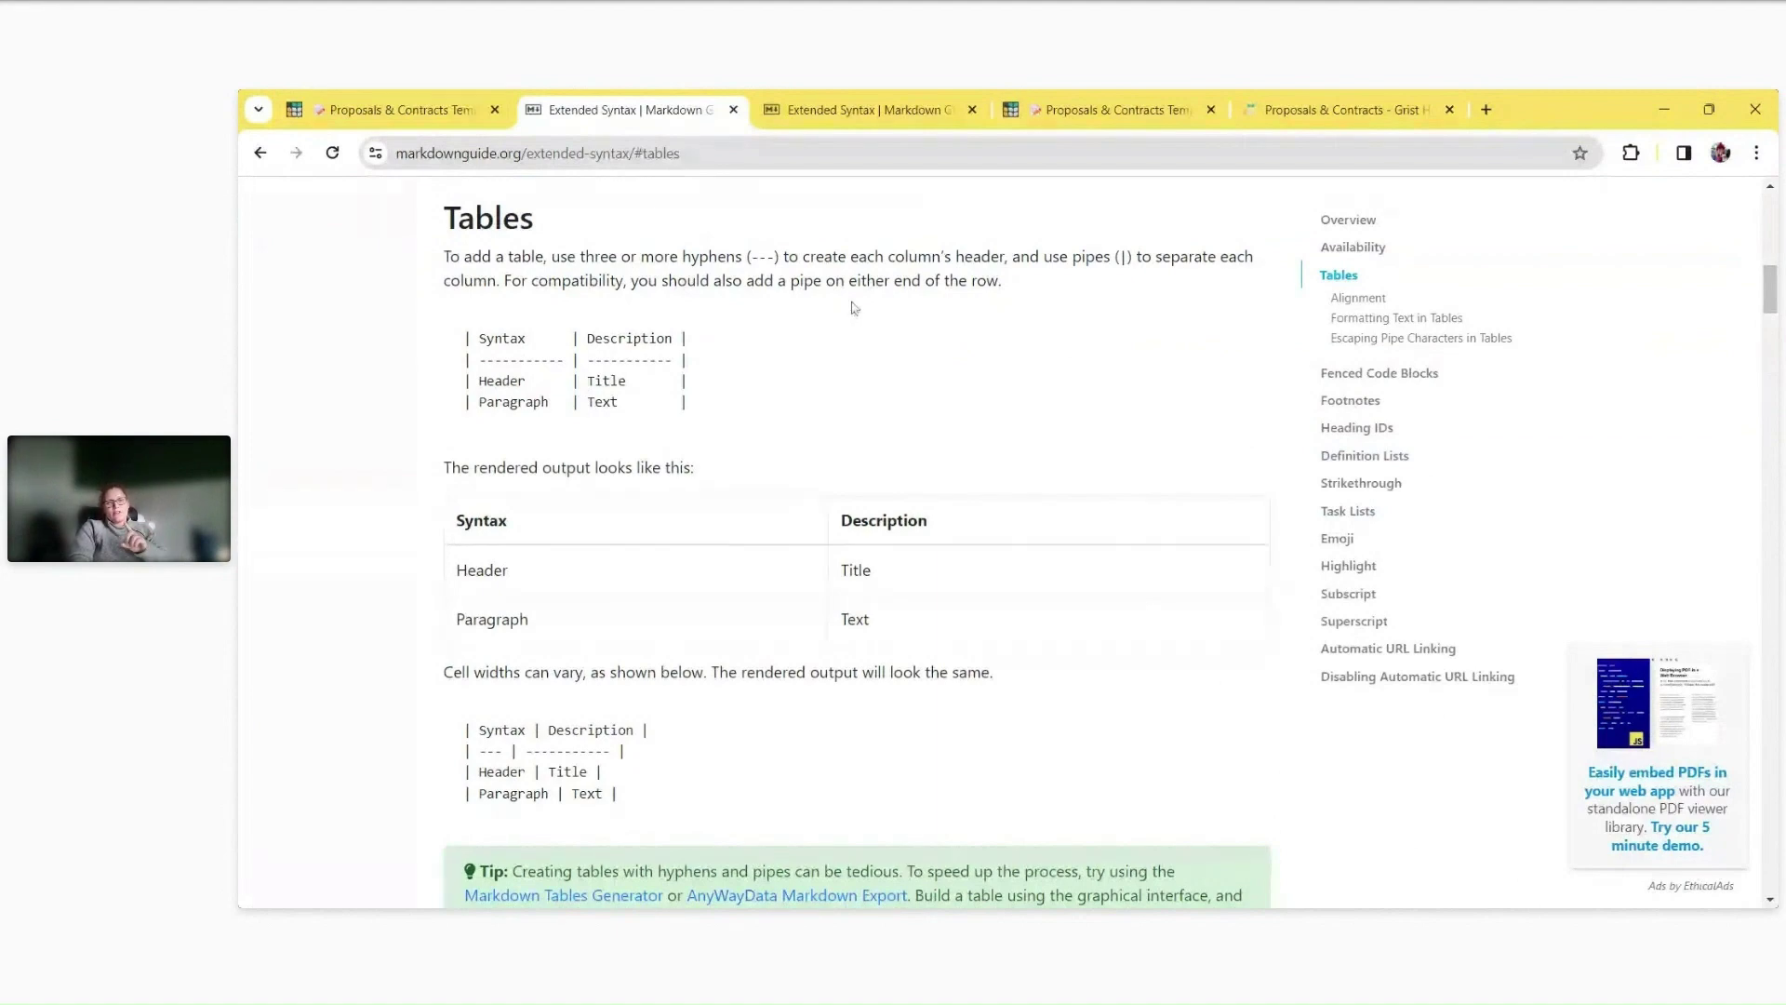
pyautogui.scroll(10, 853, 307)
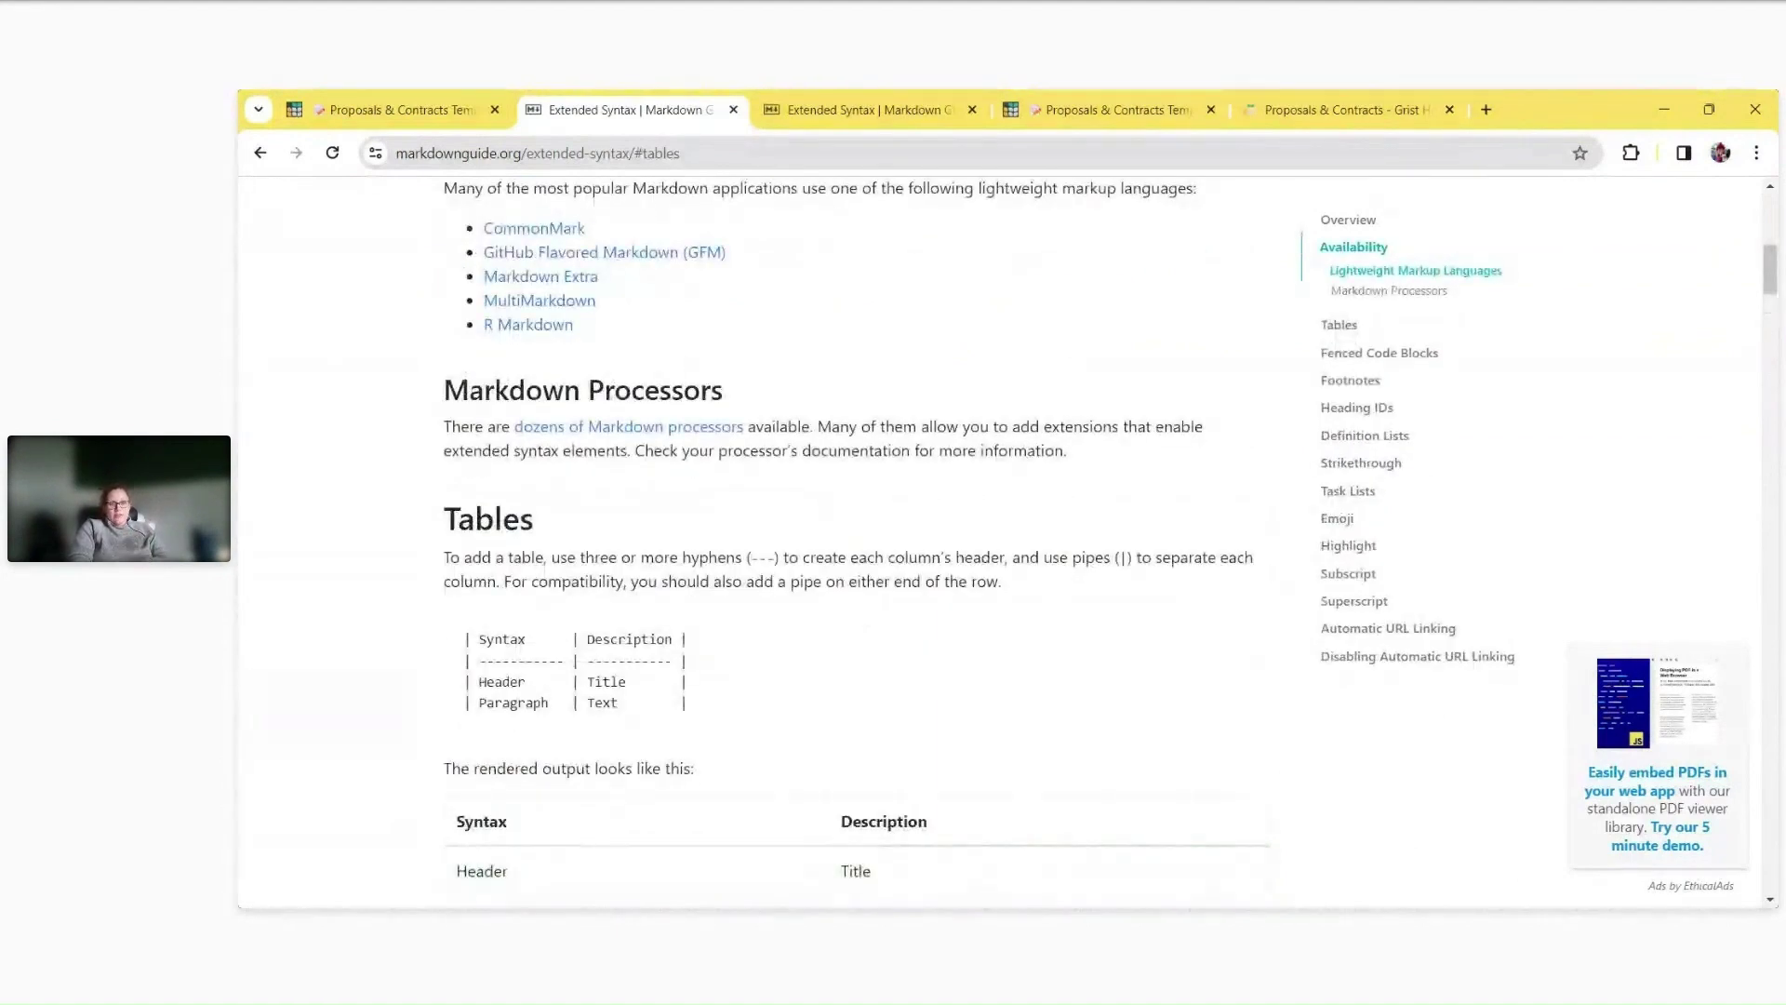
pyautogui.scroll(3, 853, 307)
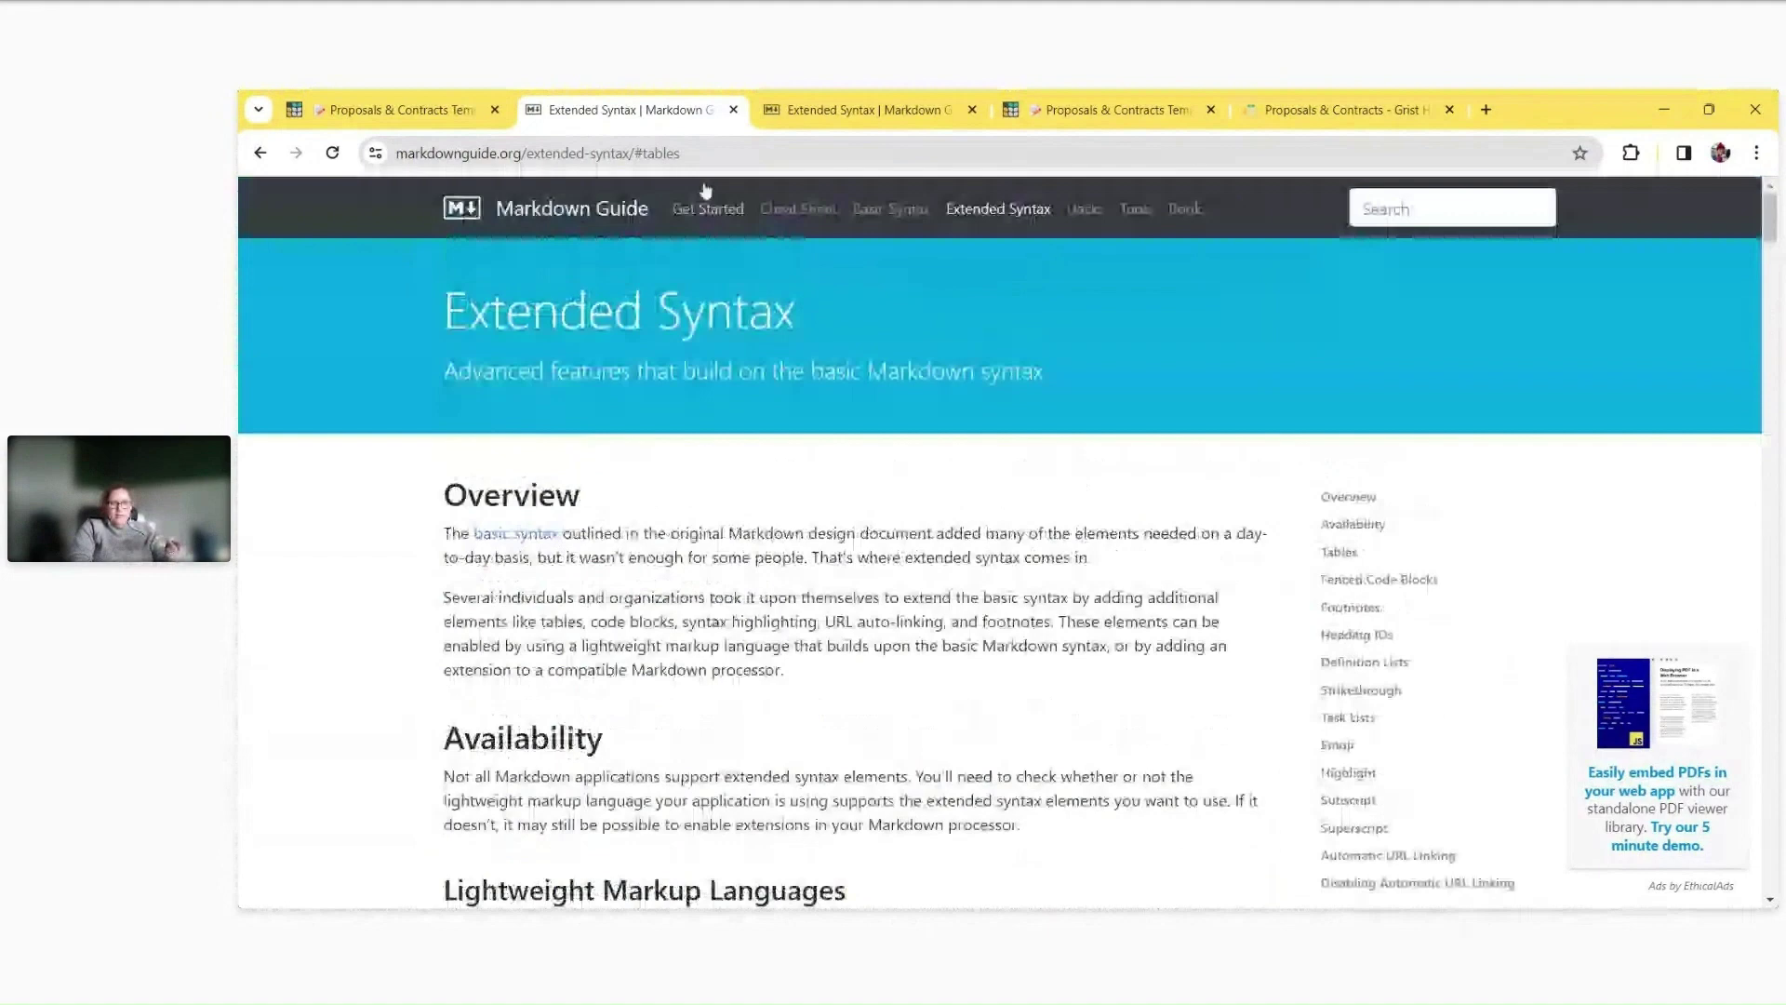
# Copy the logo image's HTML block from the Proposal text on the Templates page of the finished Grist Labs Public Docs template.
pyautogui.click(733, 110)
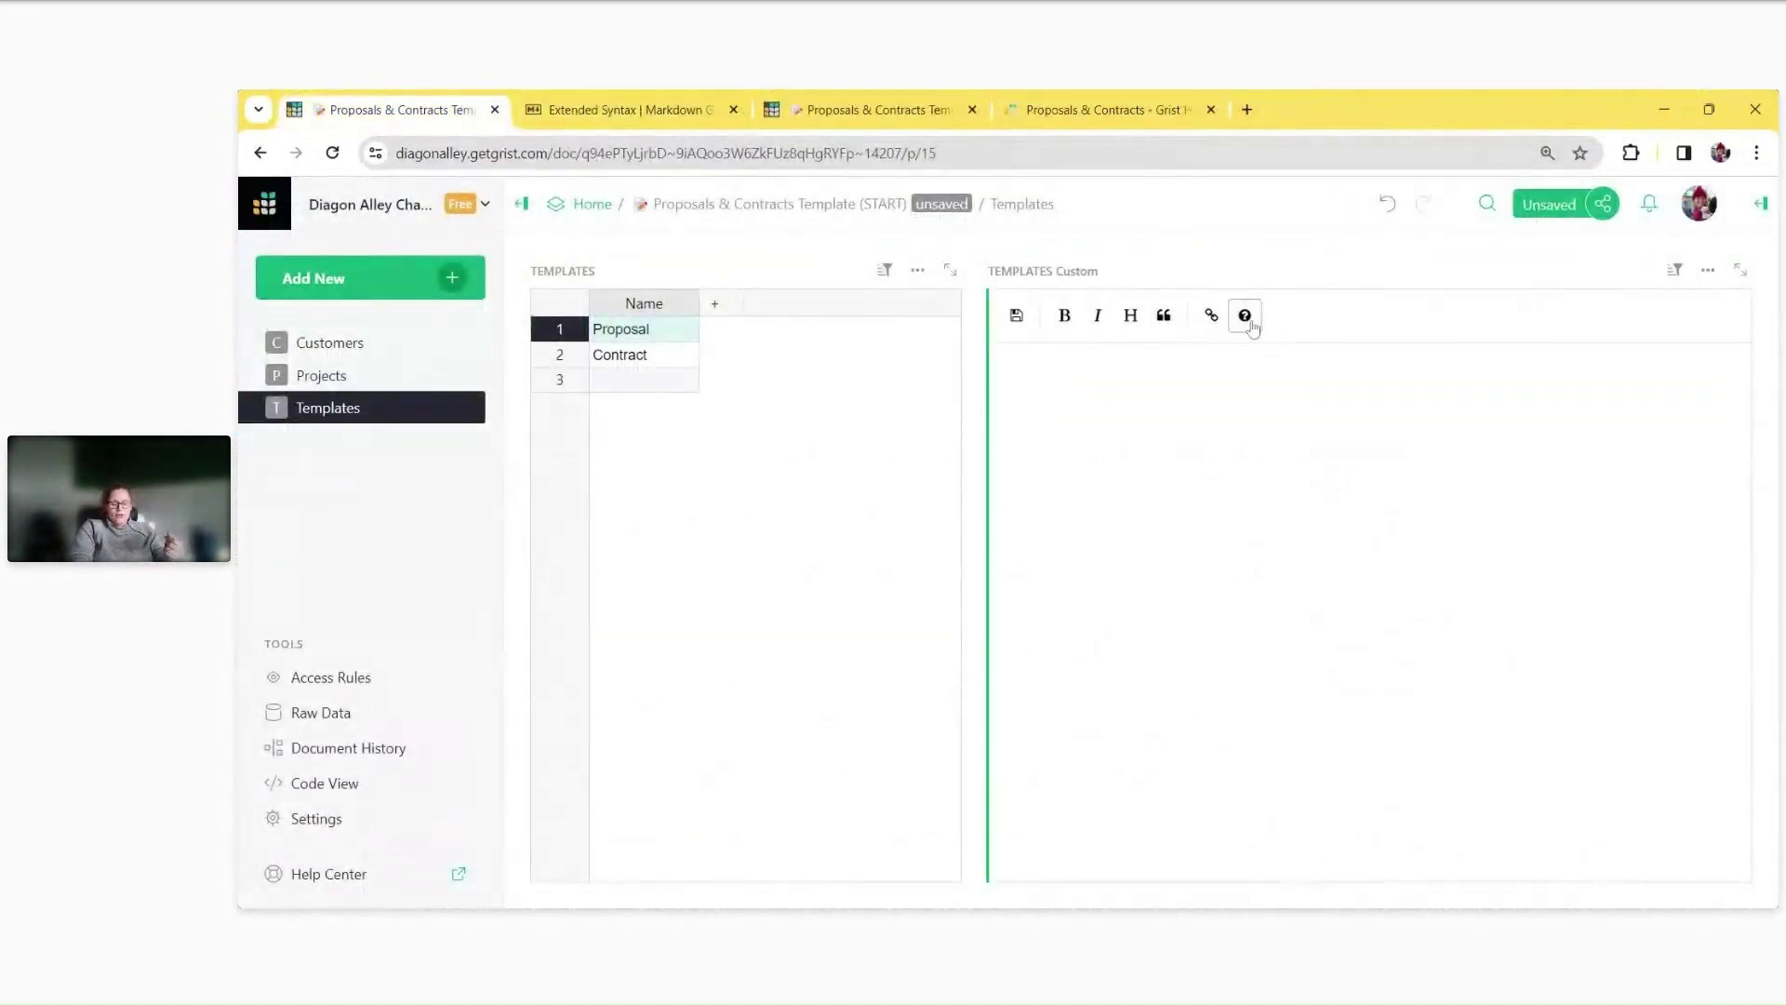
pyautogui.click(1004, 370)
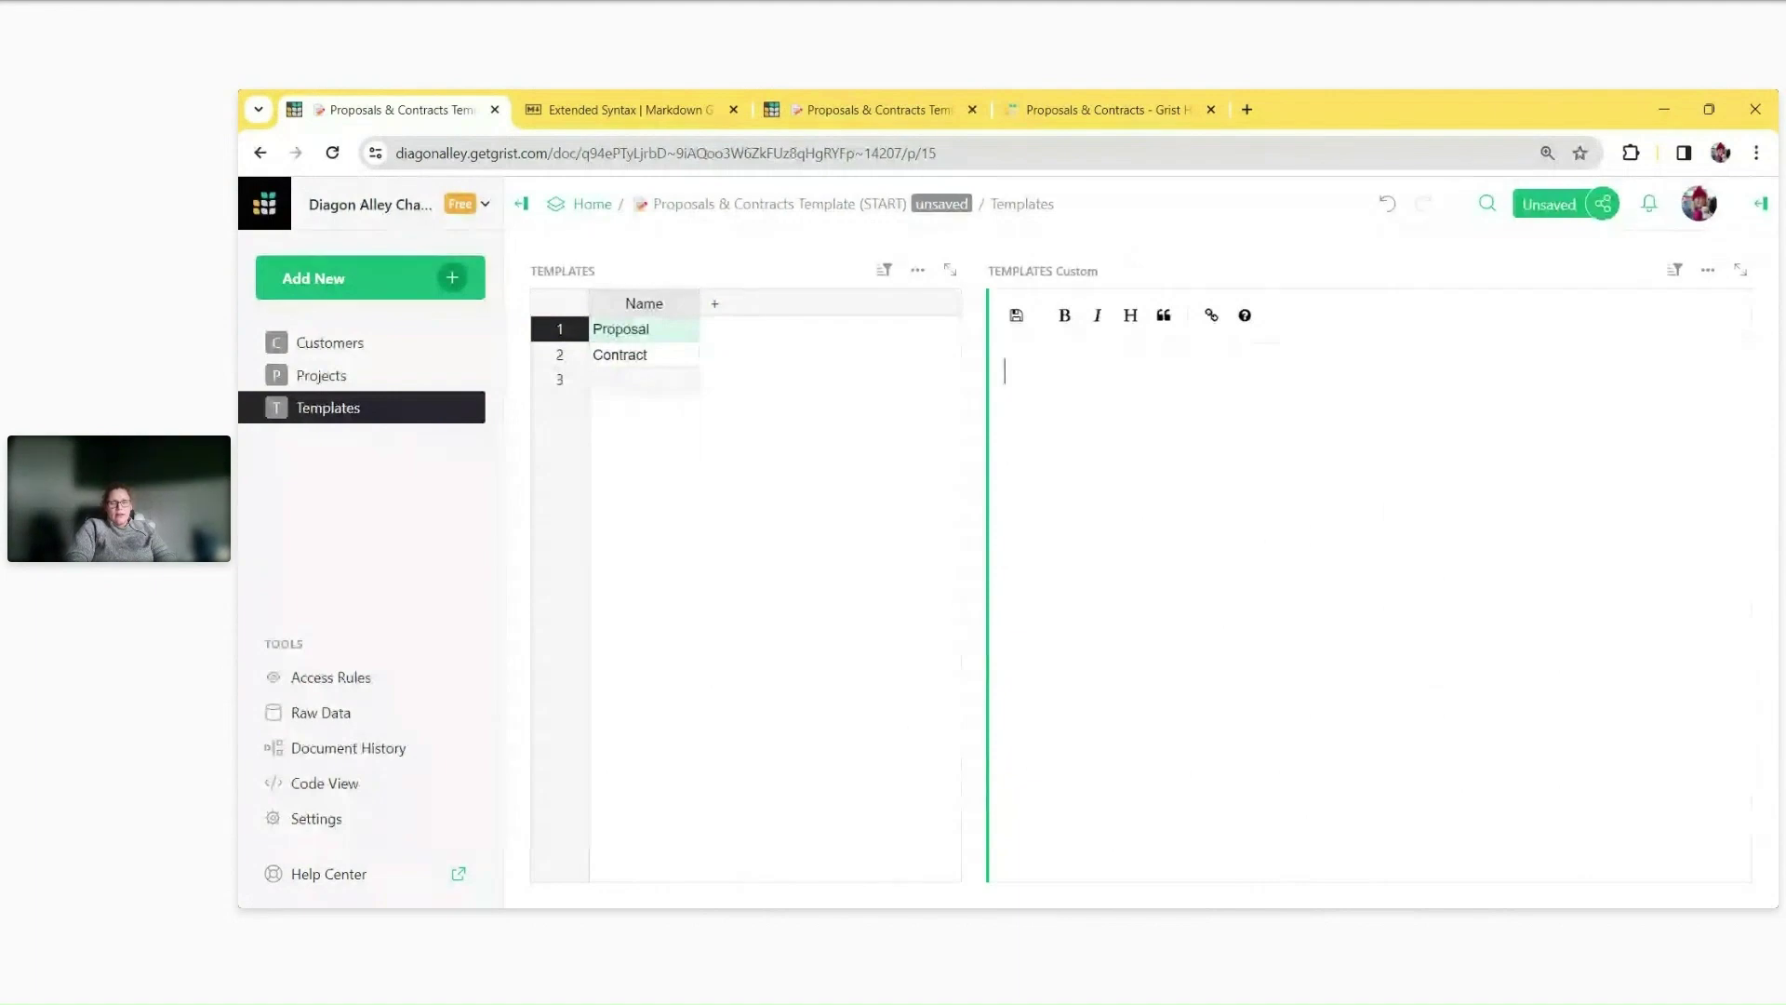
pyautogui.click(874, 112)
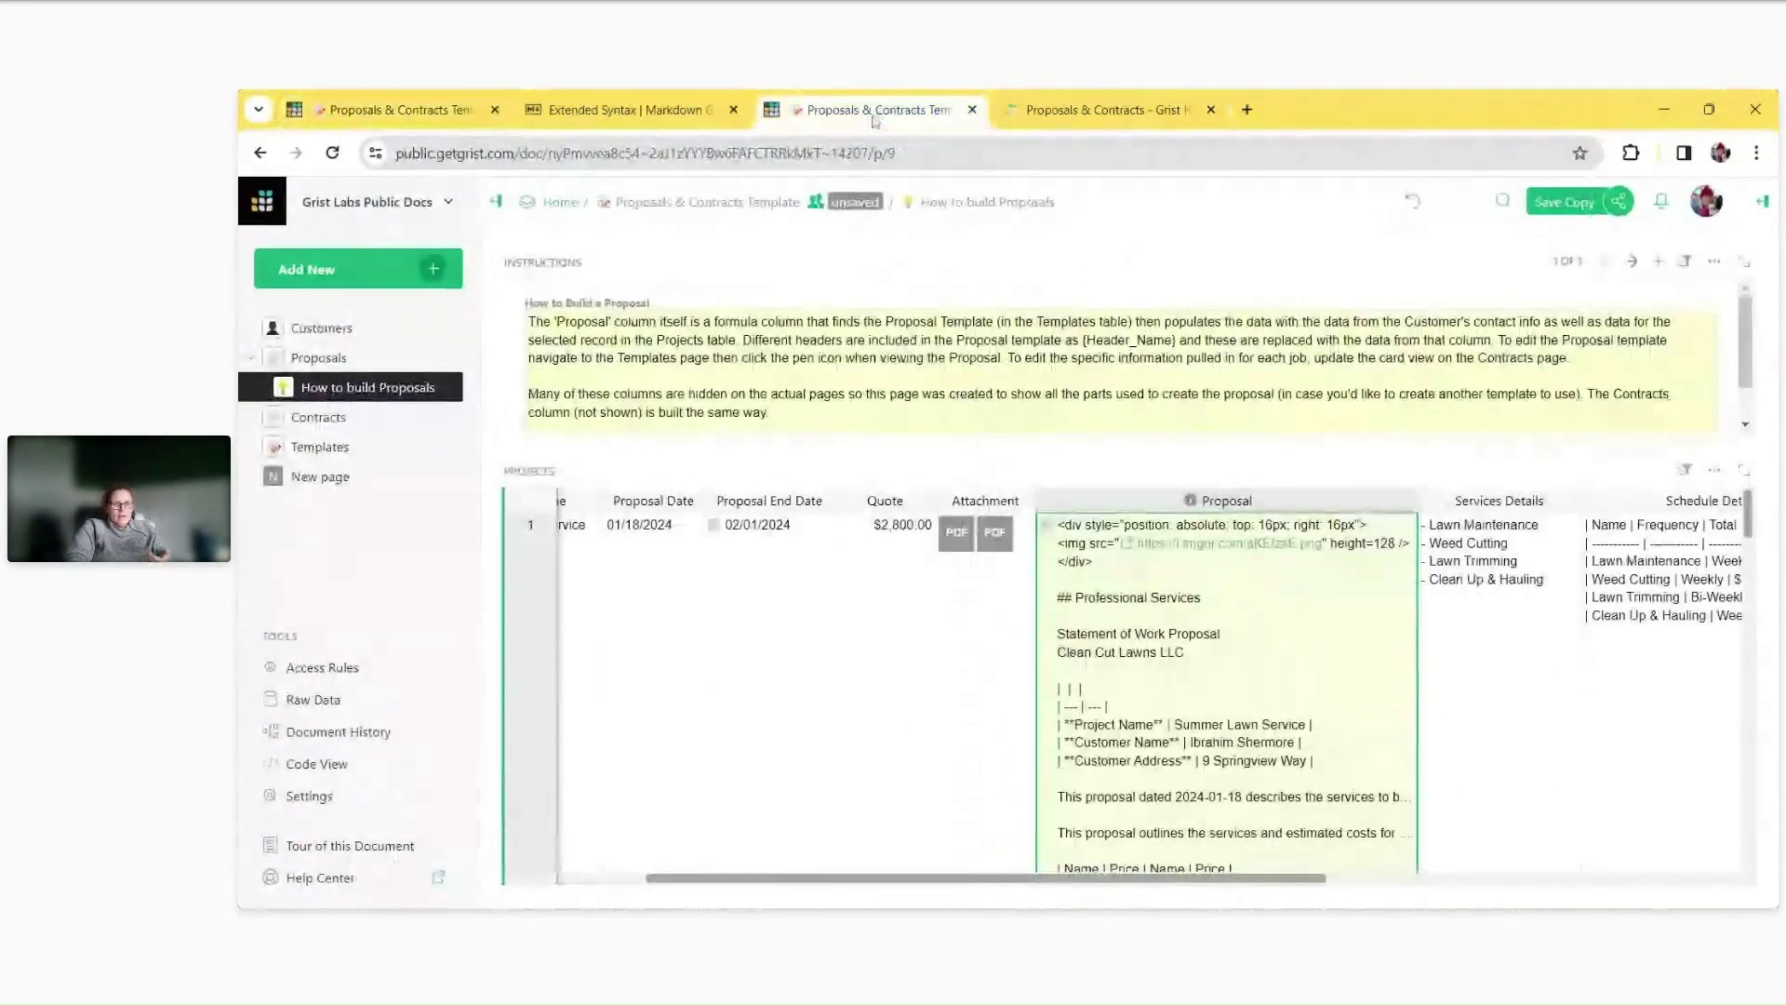
pyautogui.click(357, 452)
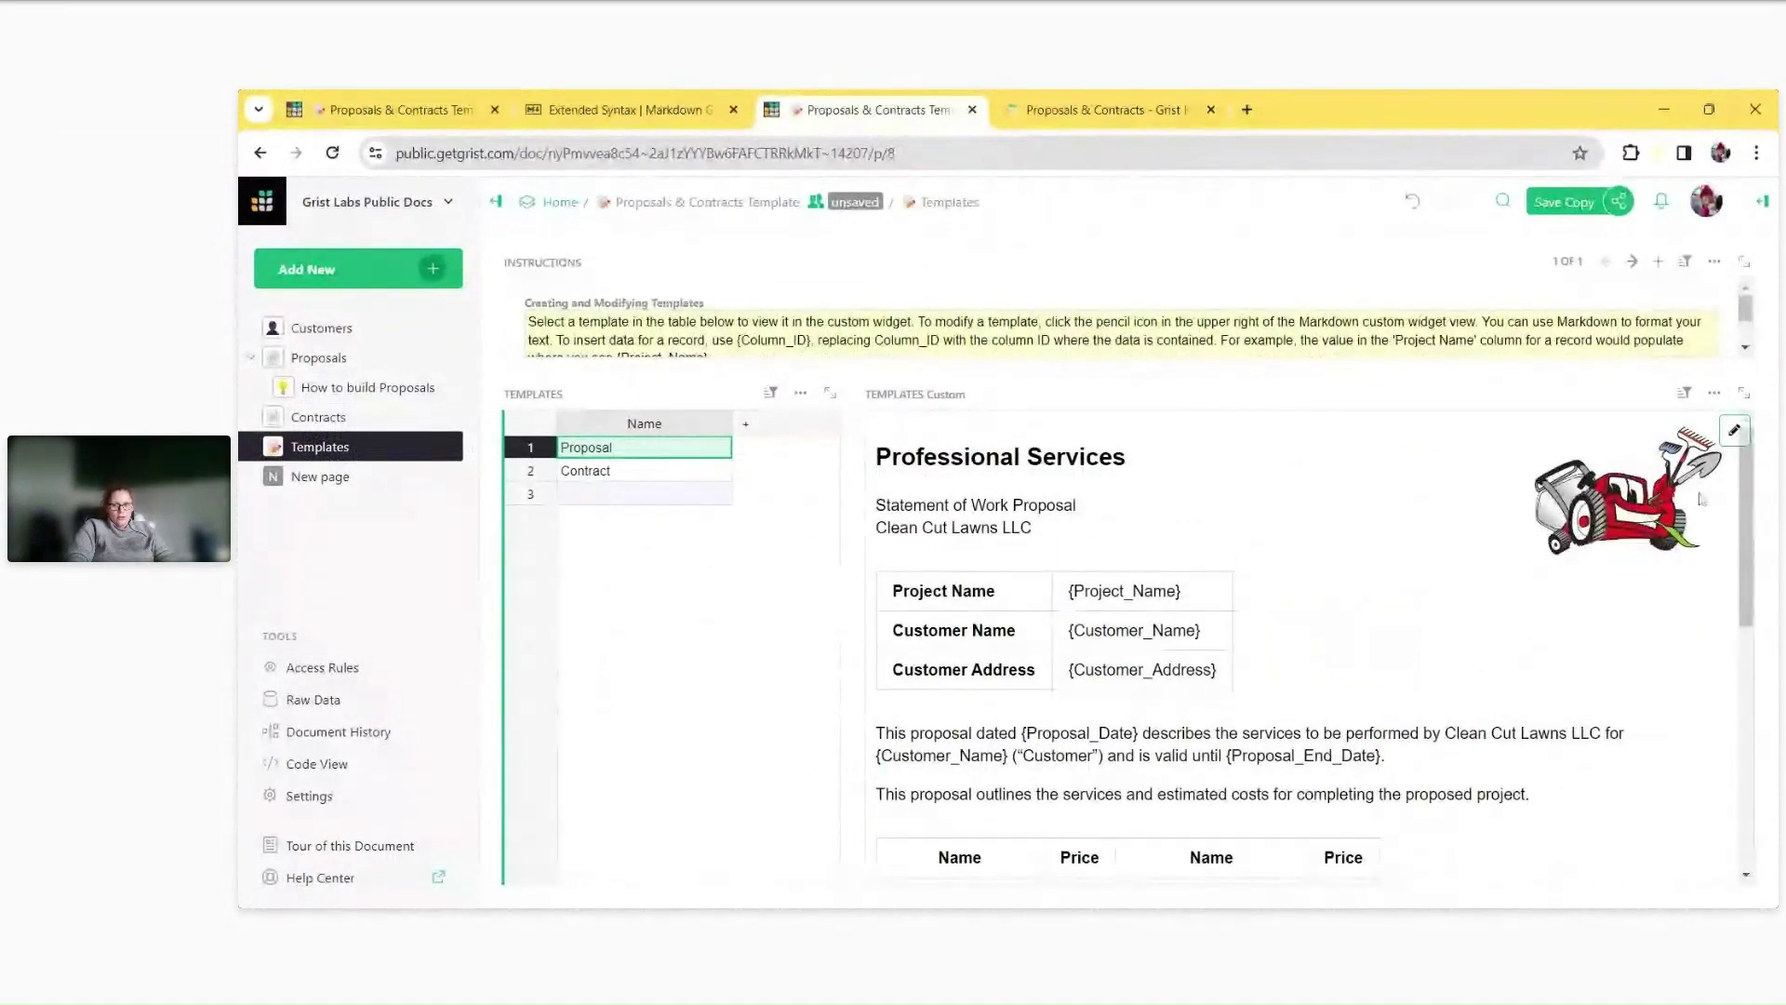
pyautogui.click(1733, 431)
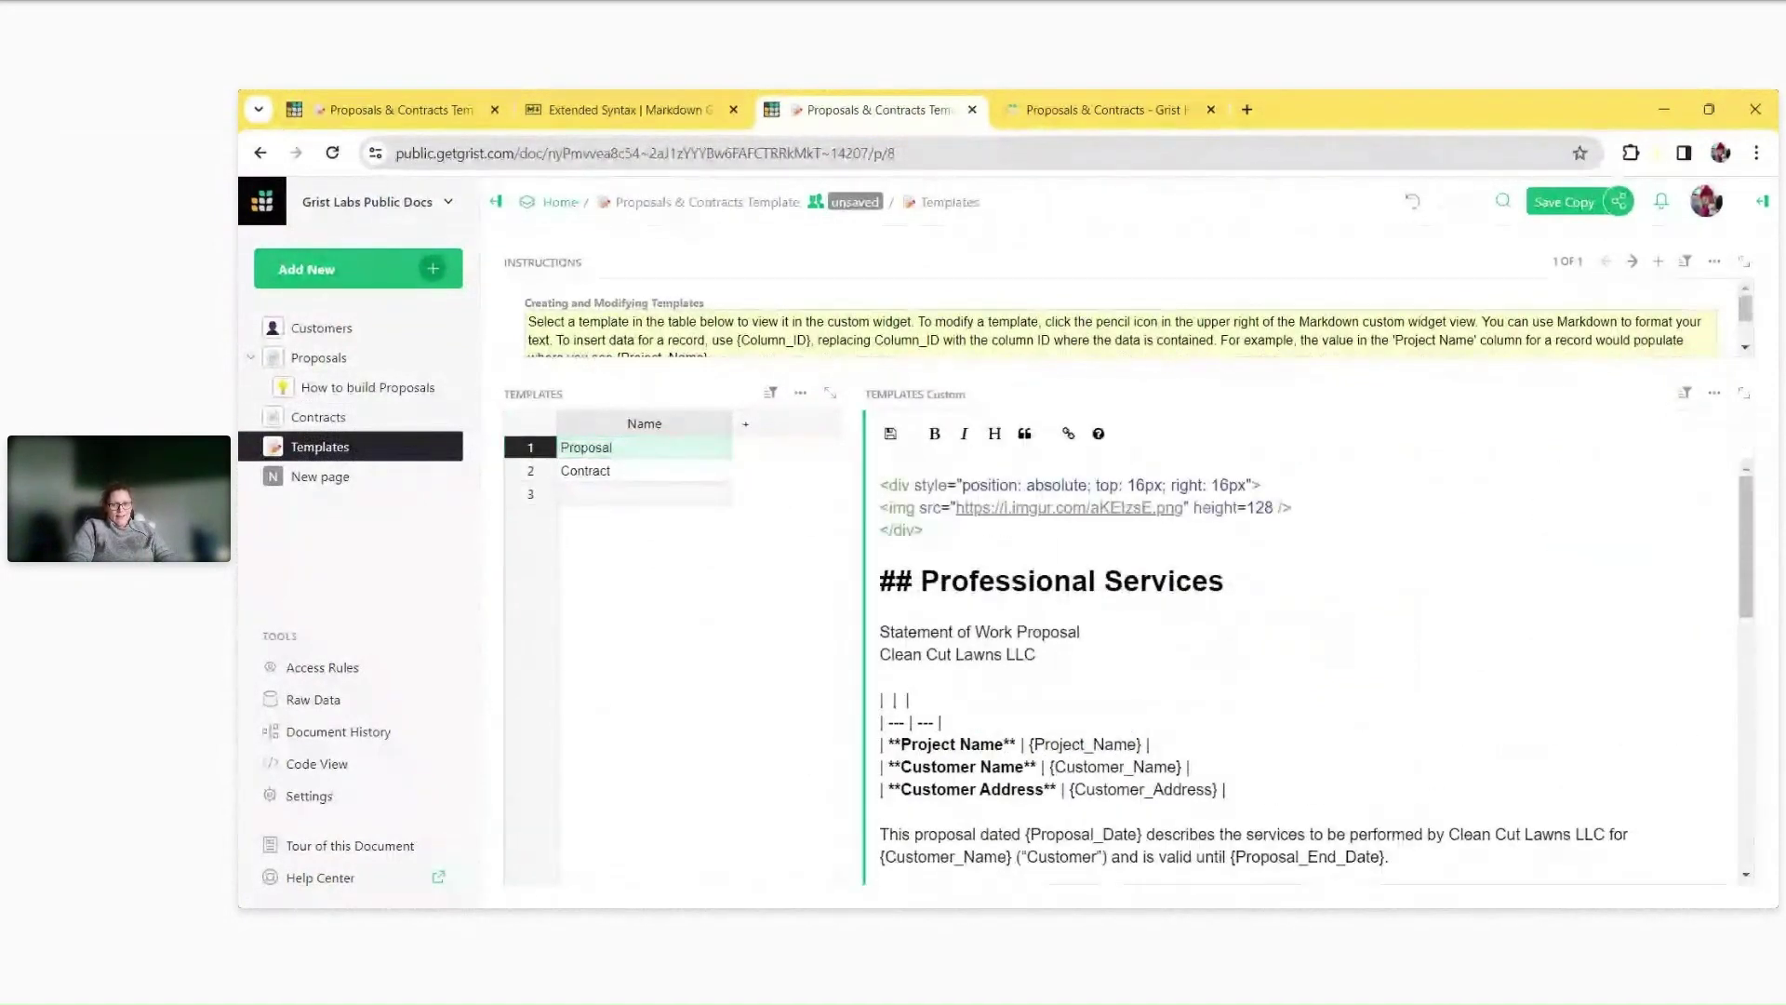
pyautogui.moveTo(924, 529); pyautogui.dragTo(872, 491)
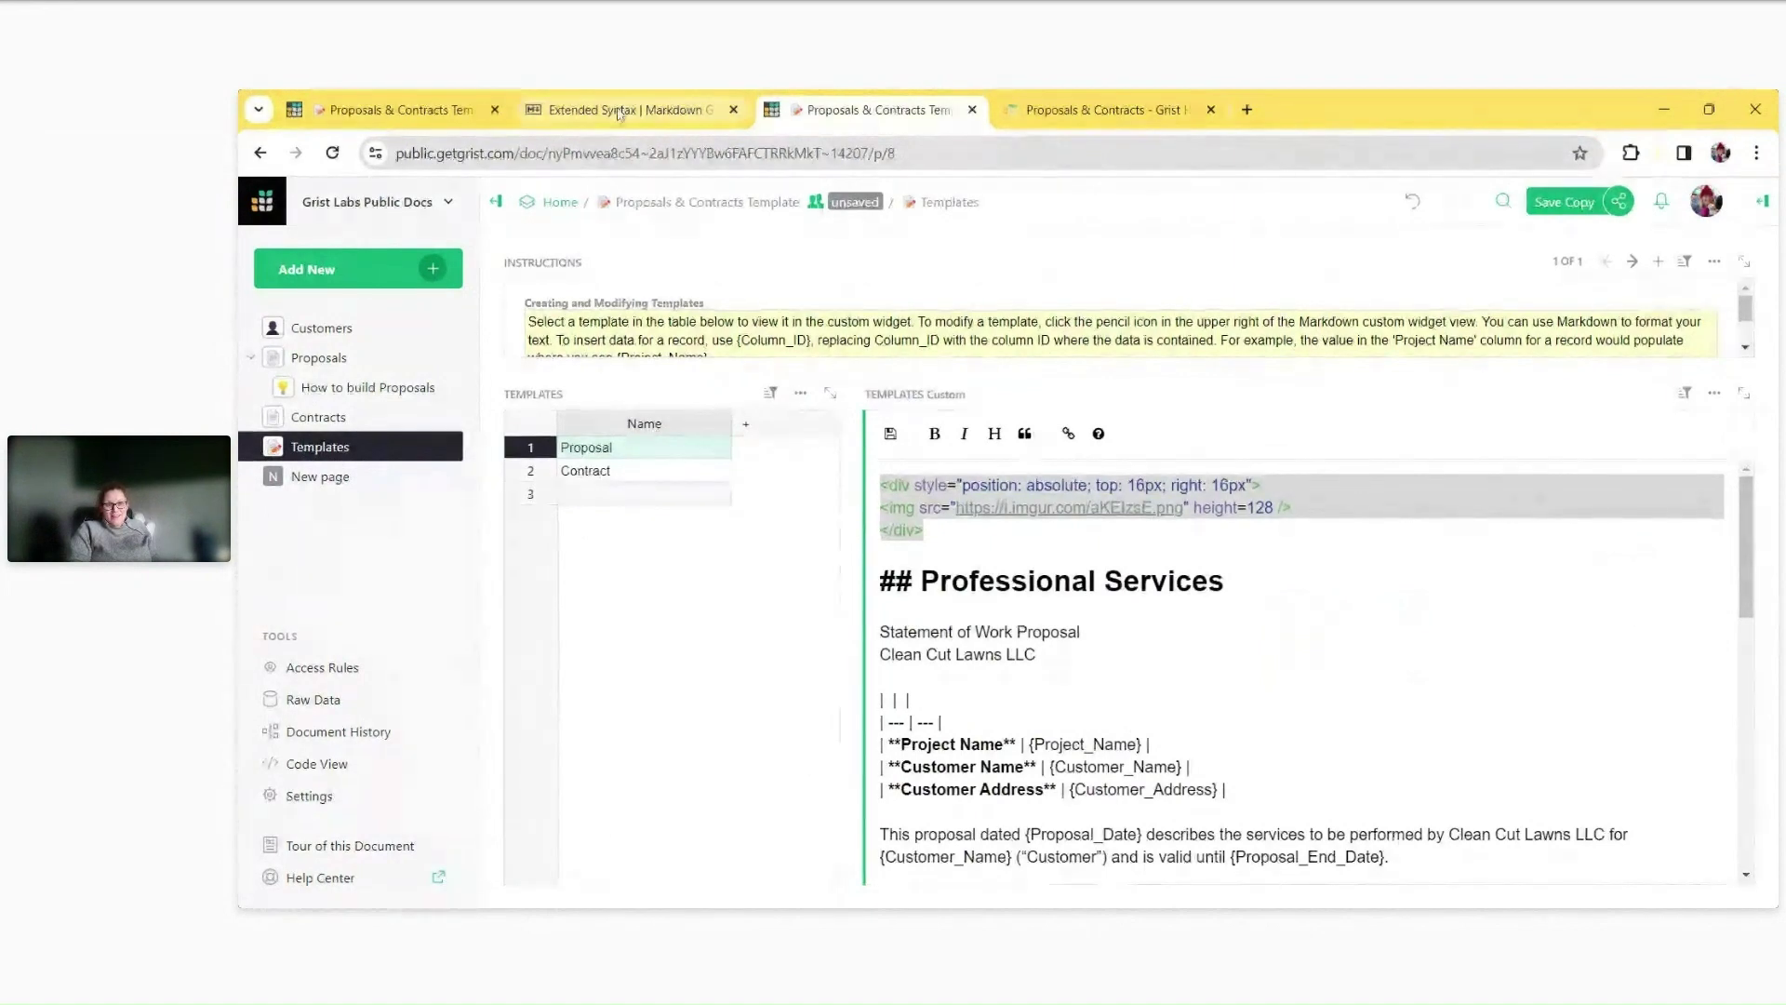
# Close the Markdown Guide, paste the logo's HTML block into the START document's empty Proposal text, and save it.
pyautogui.click(712, 110)
pyautogui.click(733, 109)
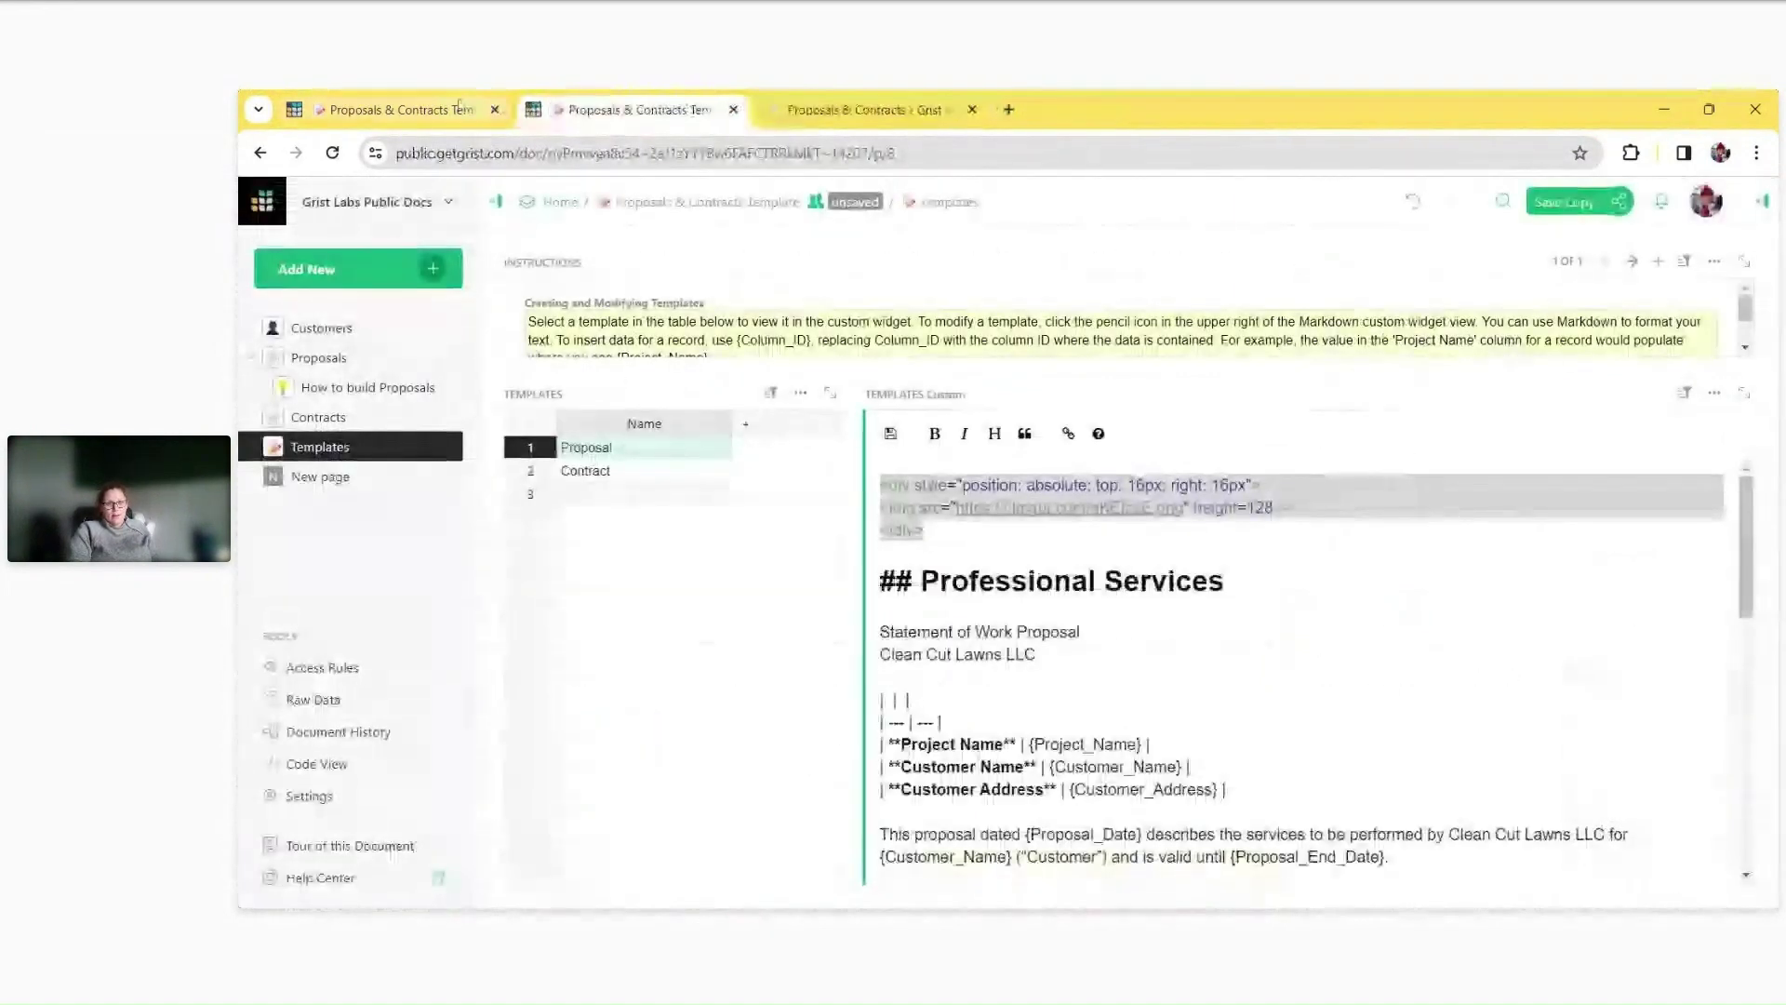
pyautogui.click(447, 110)
pyautogui.write('<div style="position: absolute; top: 16px; right: 16px"> <img src="https://i.imgur.com/aKEIzsE.png" height=128 /> </div>')
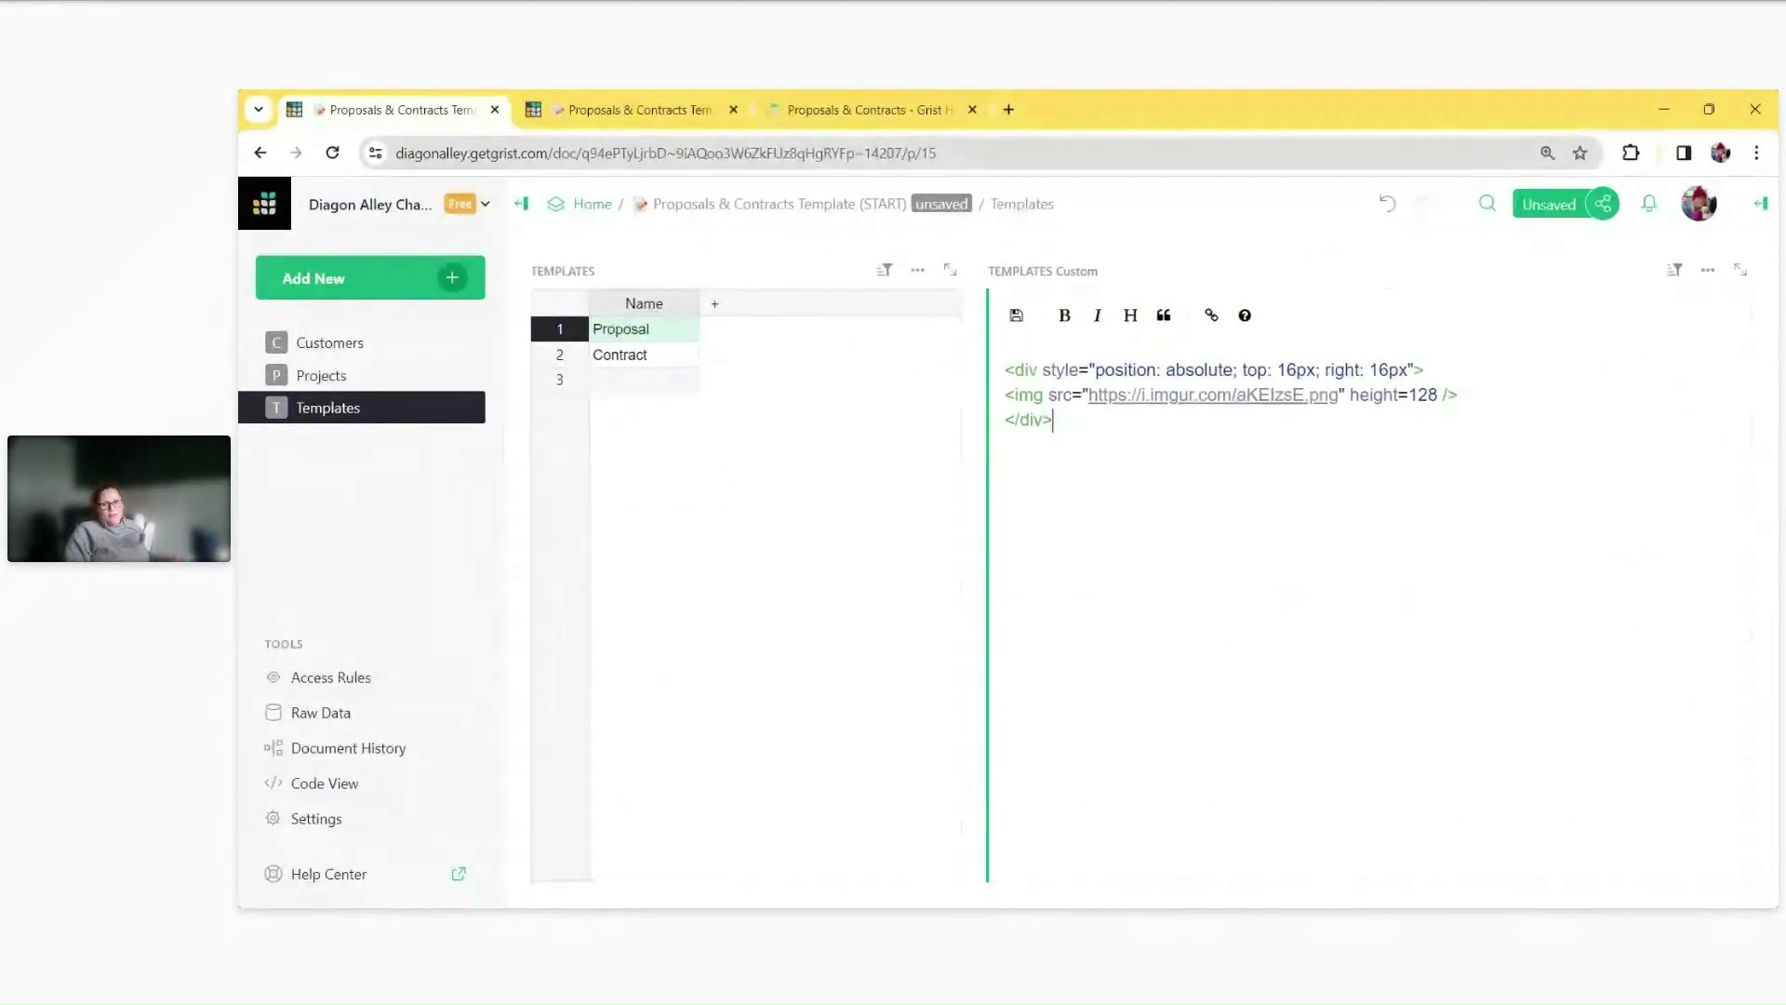
pyautogui.moveTo(1338, 395); pyautogui.dragTo(1088, 395)
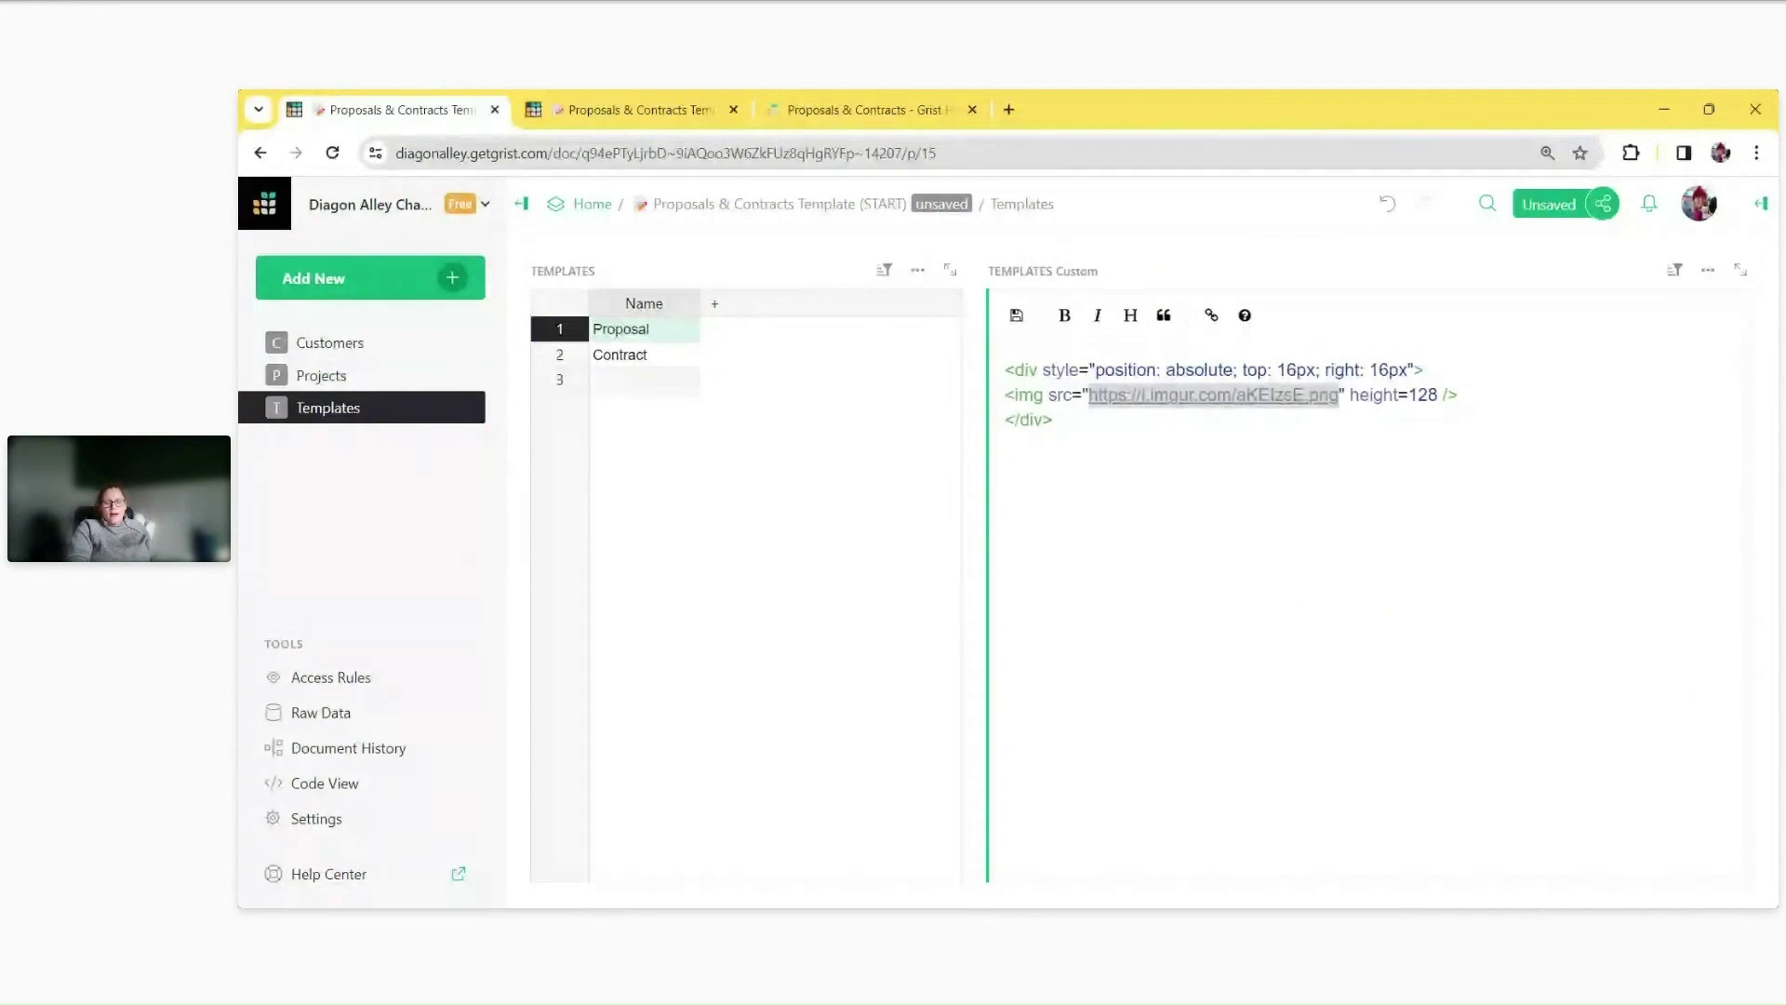
pyautogui.moveTo(1186, 371); pyautogui.dragTo(1195, 371)
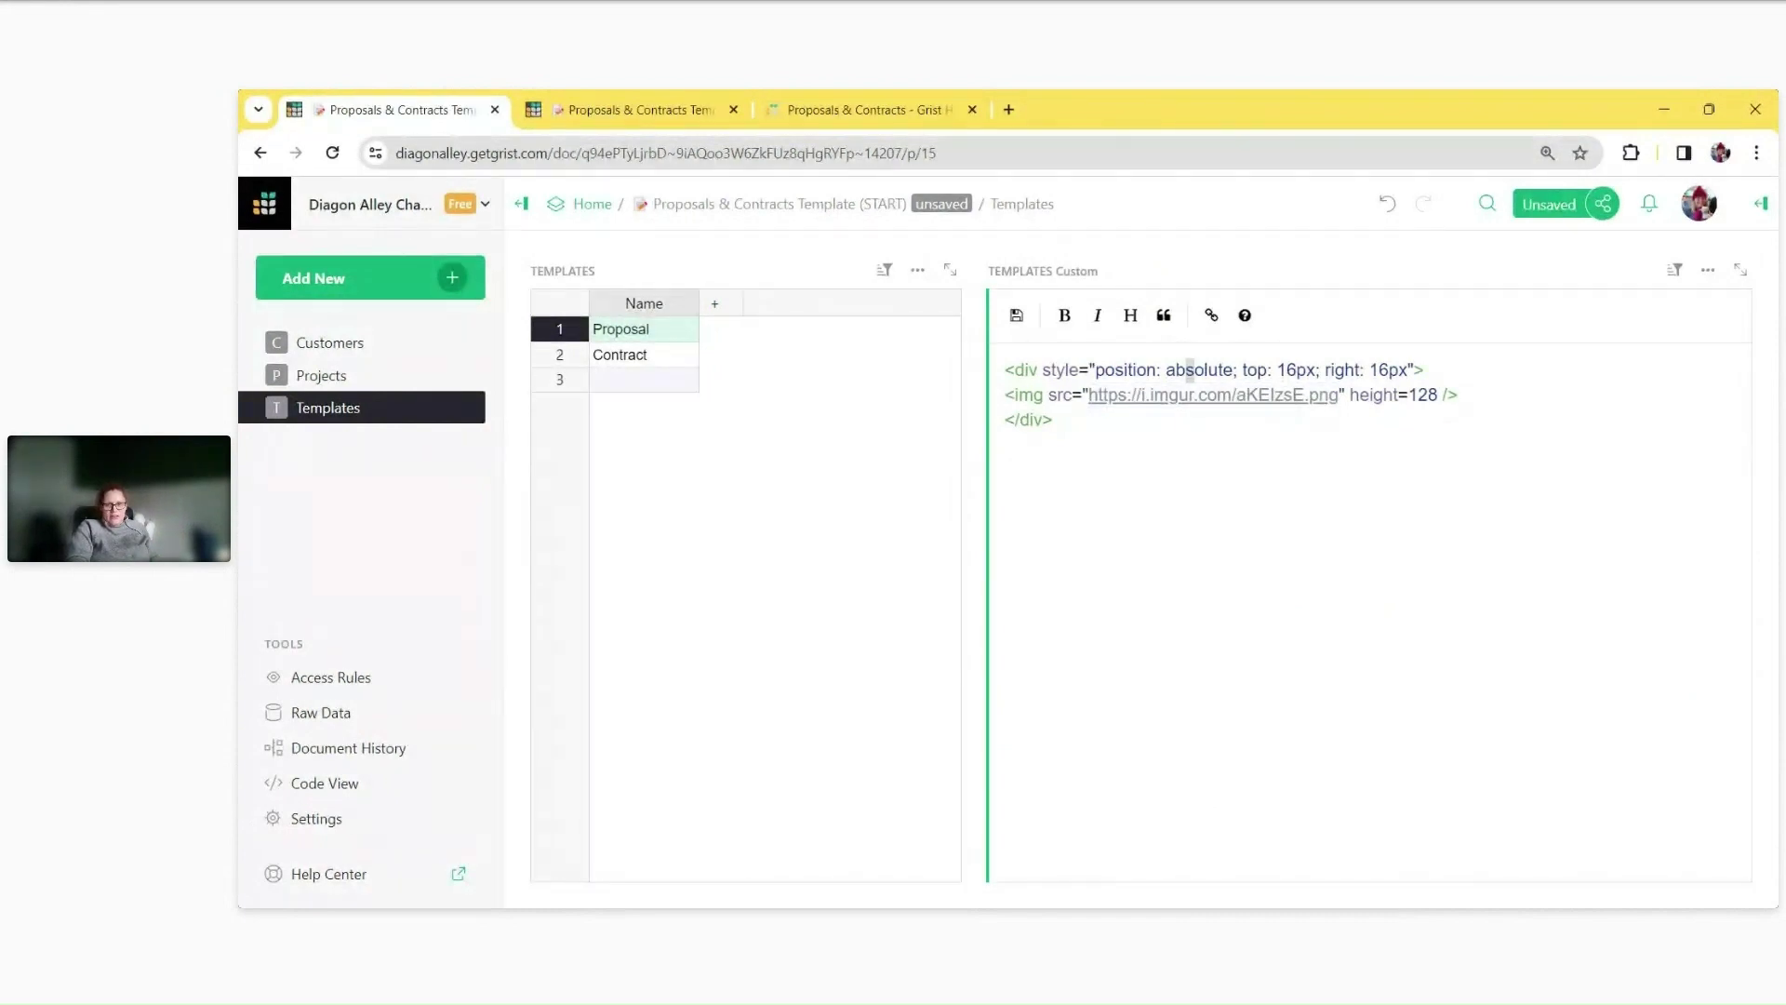
pyautogui.click(1017, 316)
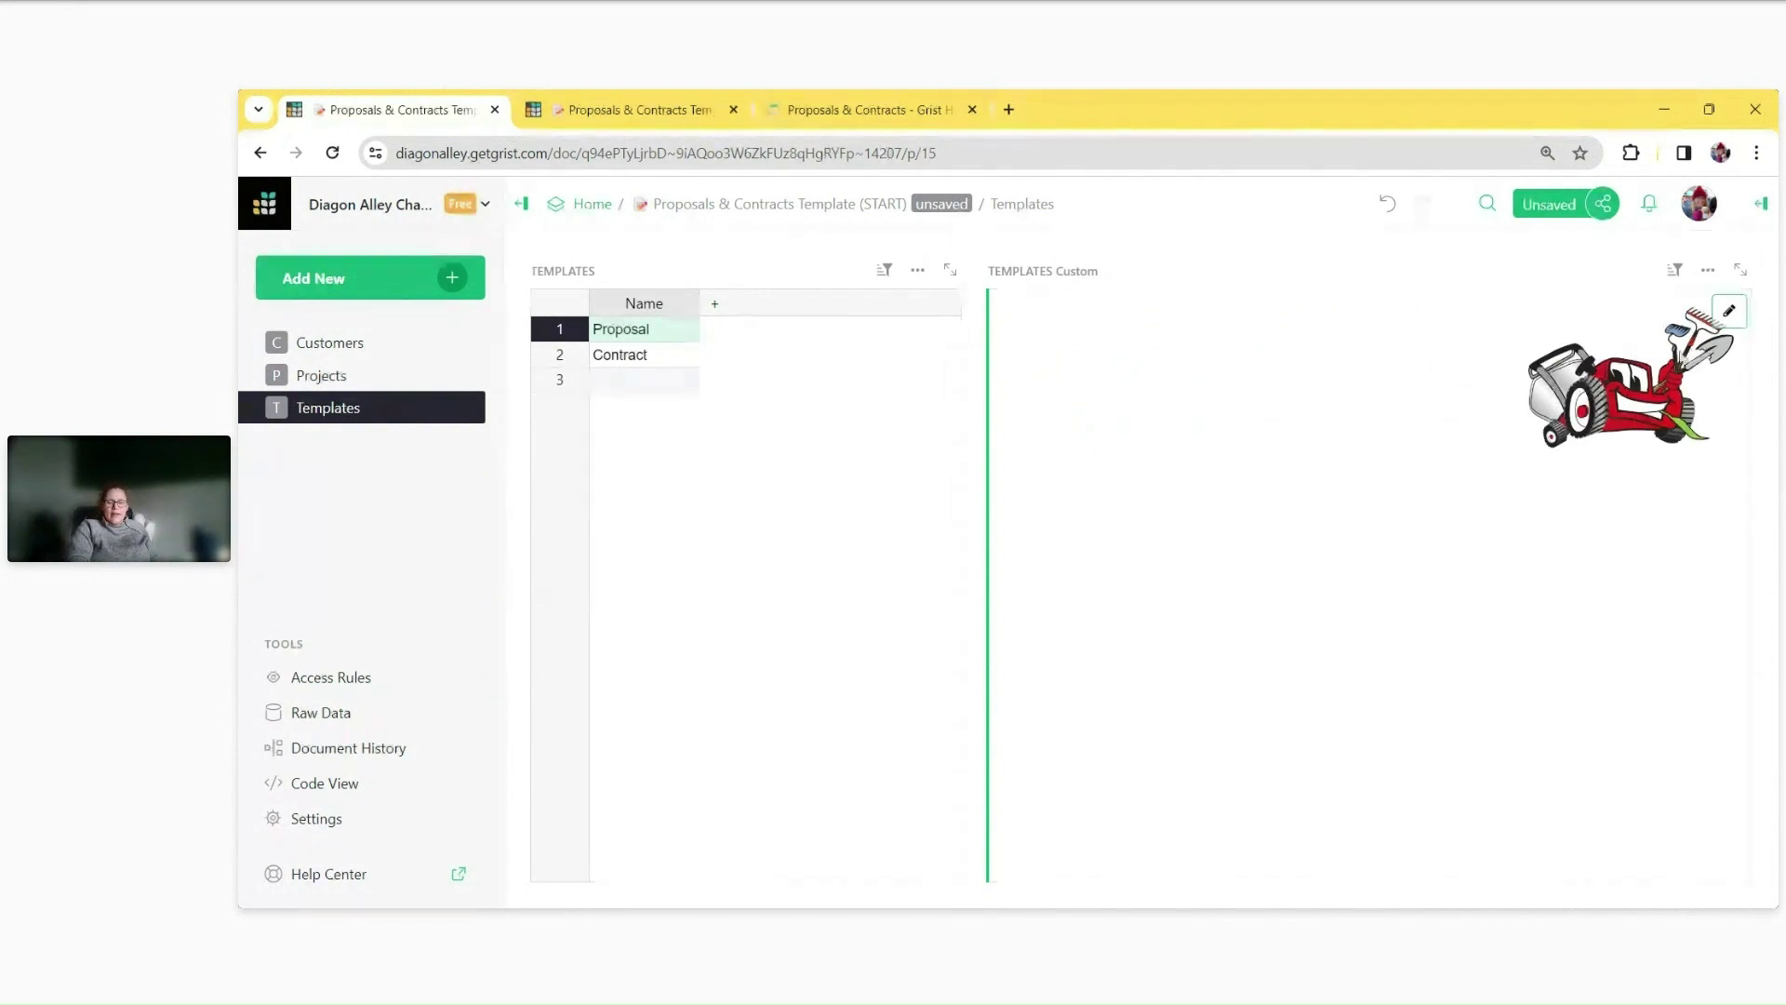
# Reopen the Proposal text for editing and add the level-two heading "Professional Services" below the logo block.
pyautogui.click(1729, 311)
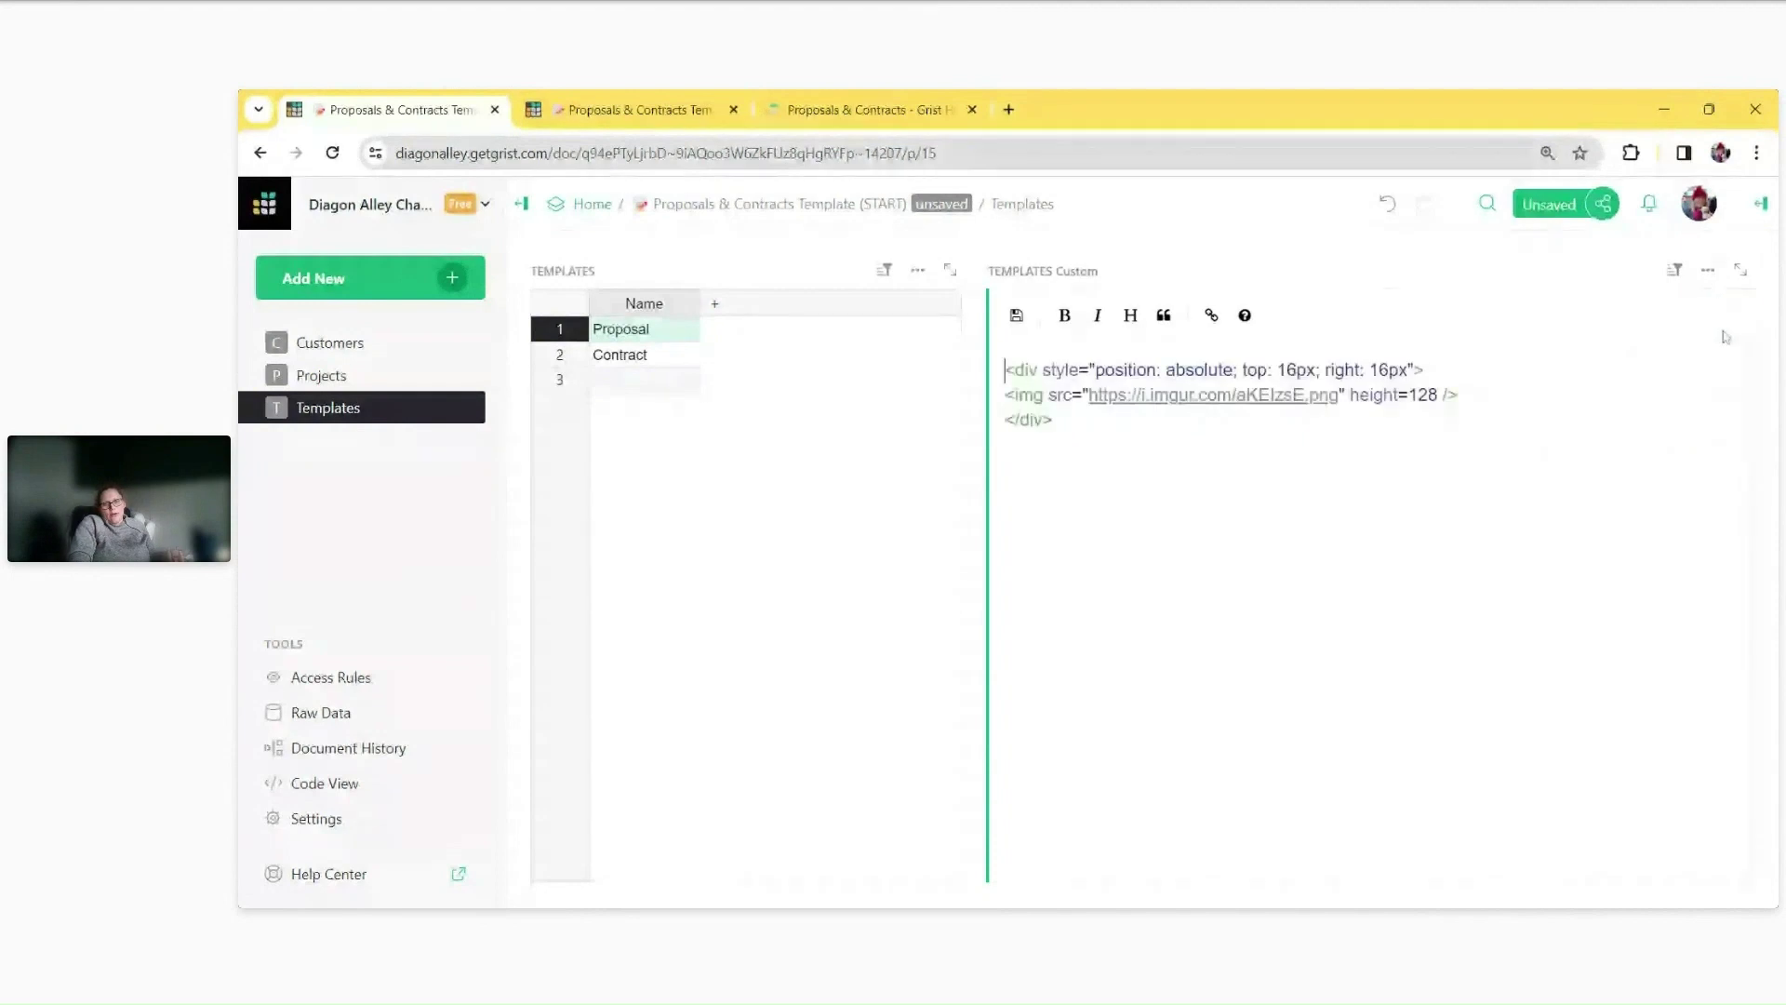
pyautogui.click(1055, 420)
pyautogui.press('Return')
pyautogui.press('Return')
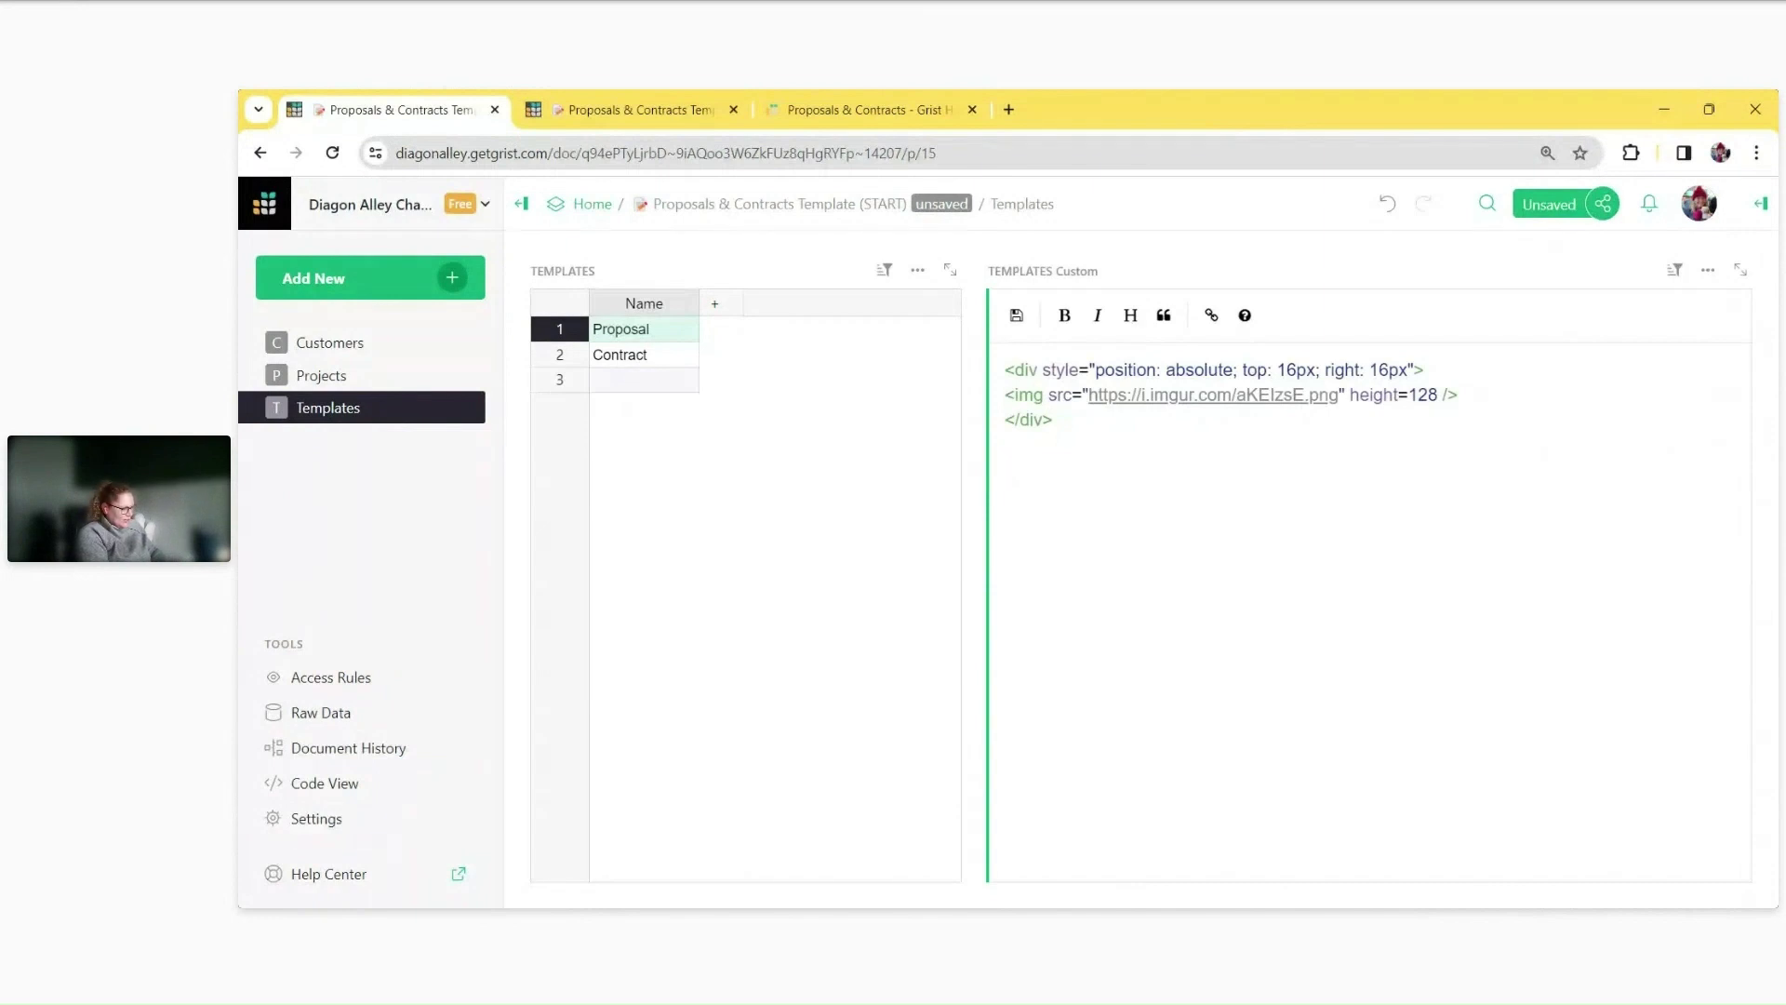
pyautogui.write('## Prof')
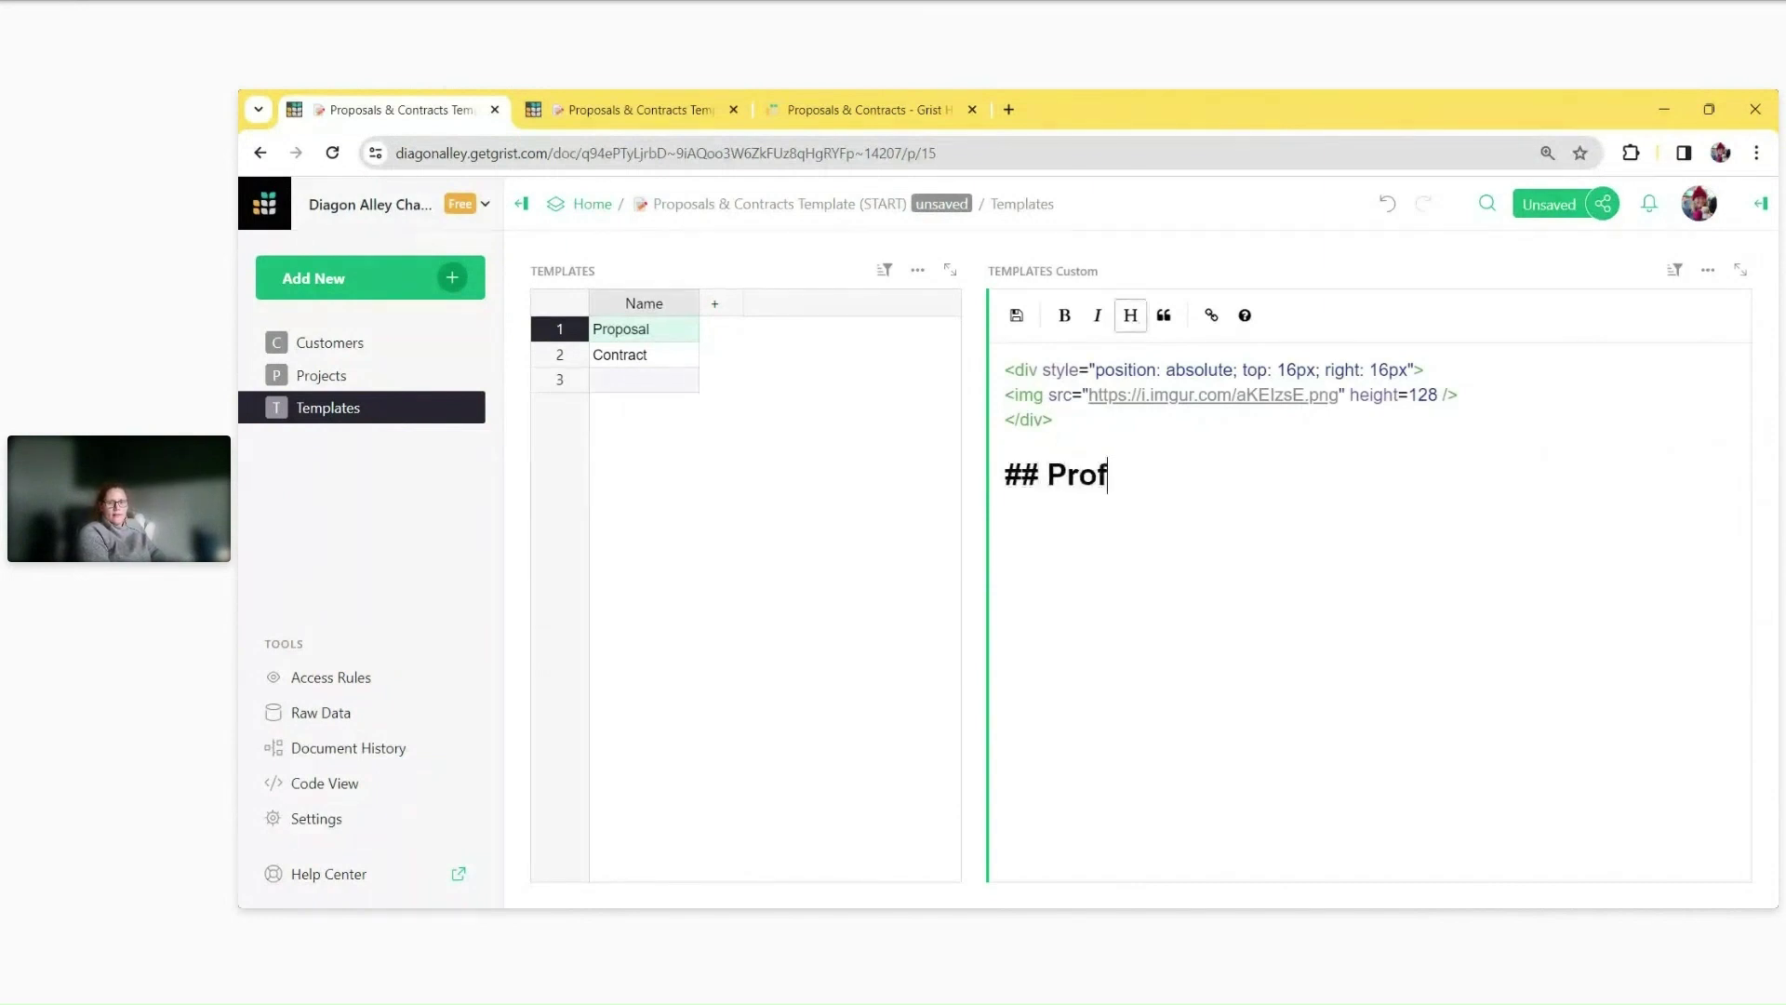
pyautogui.write('essional Services')
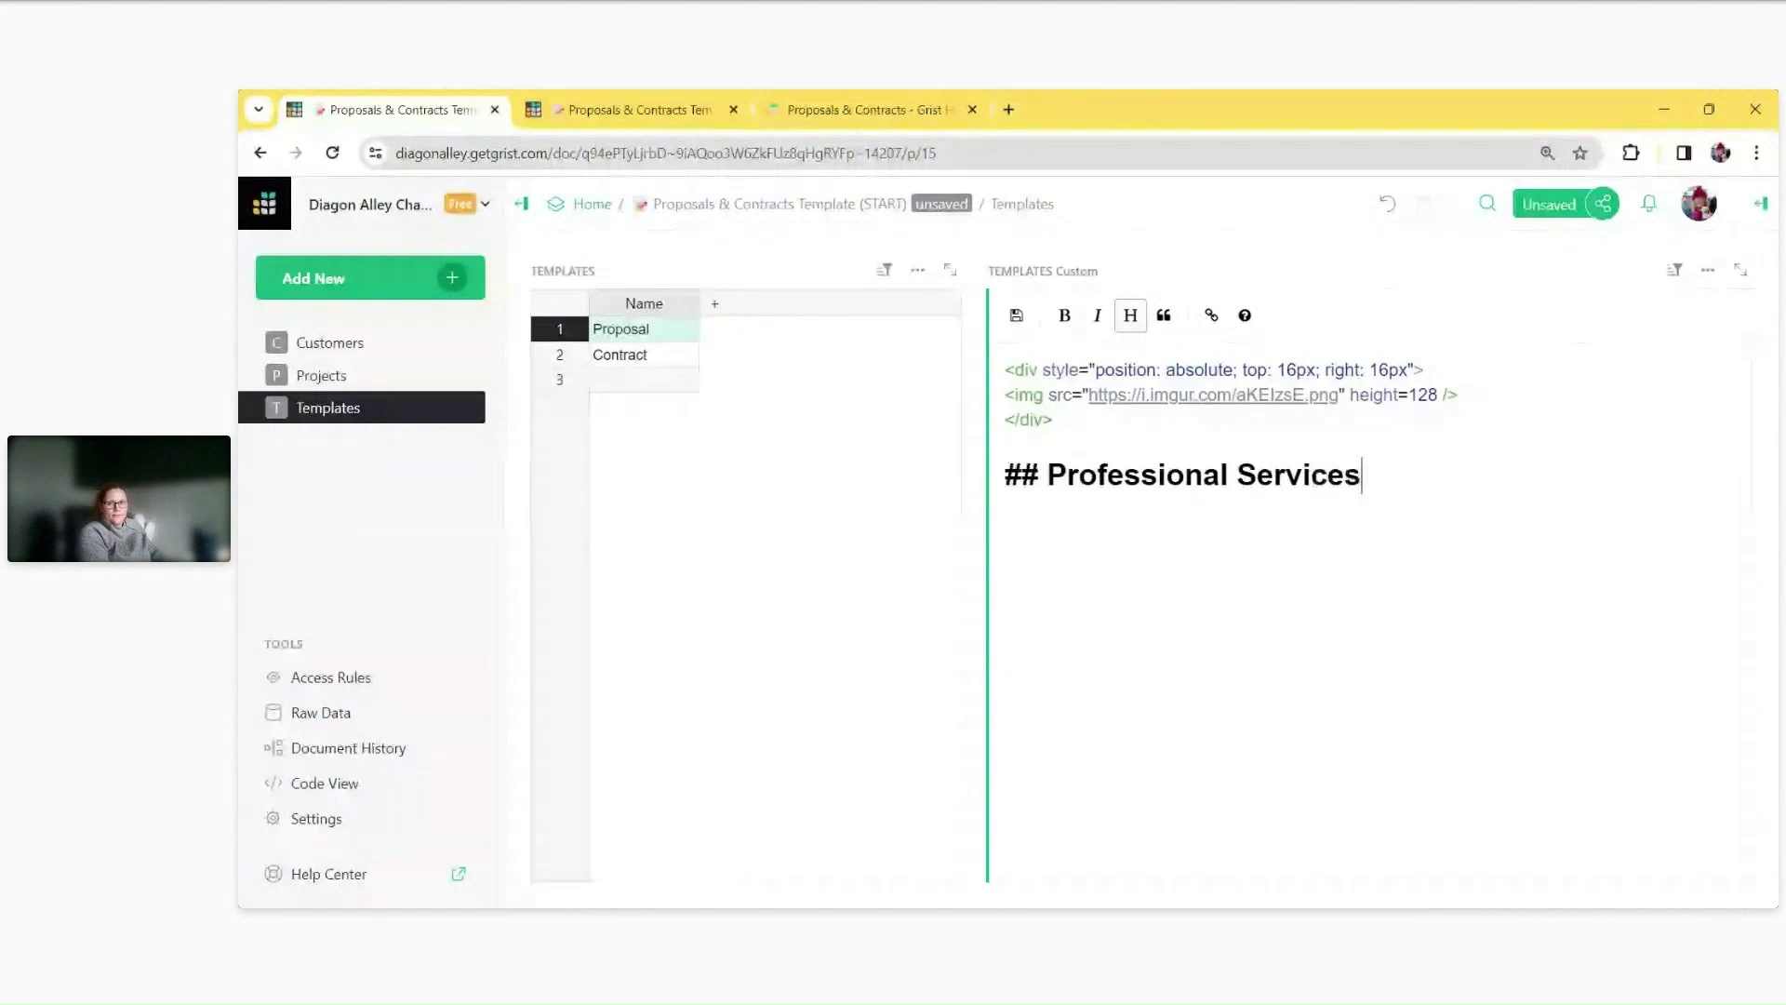
# Add the lines "Statement of Work Proposal" and "Clean Cut Lawns LLC" under the heading and save the Proposal text.
pyautogui.press('Return')
pyautogui.write('Statement of Work Proposal')
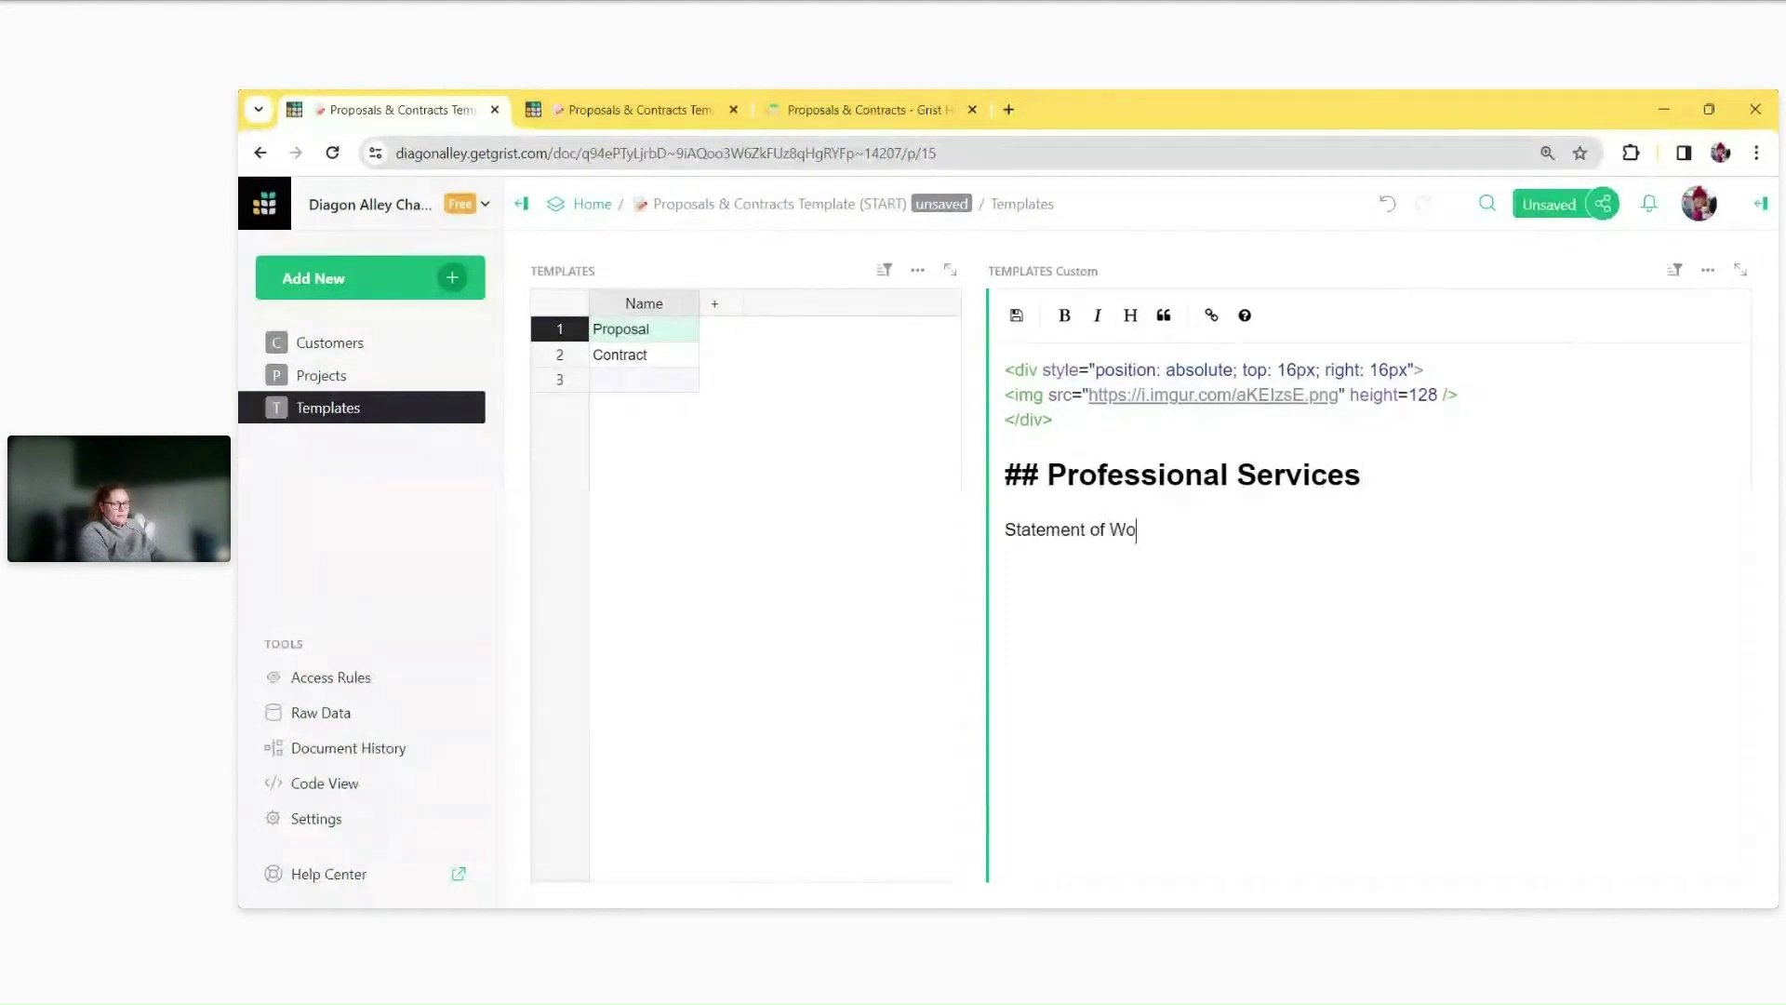
pyautogui.press('Return')
pyautogui.write('Clean Cut Lawn')
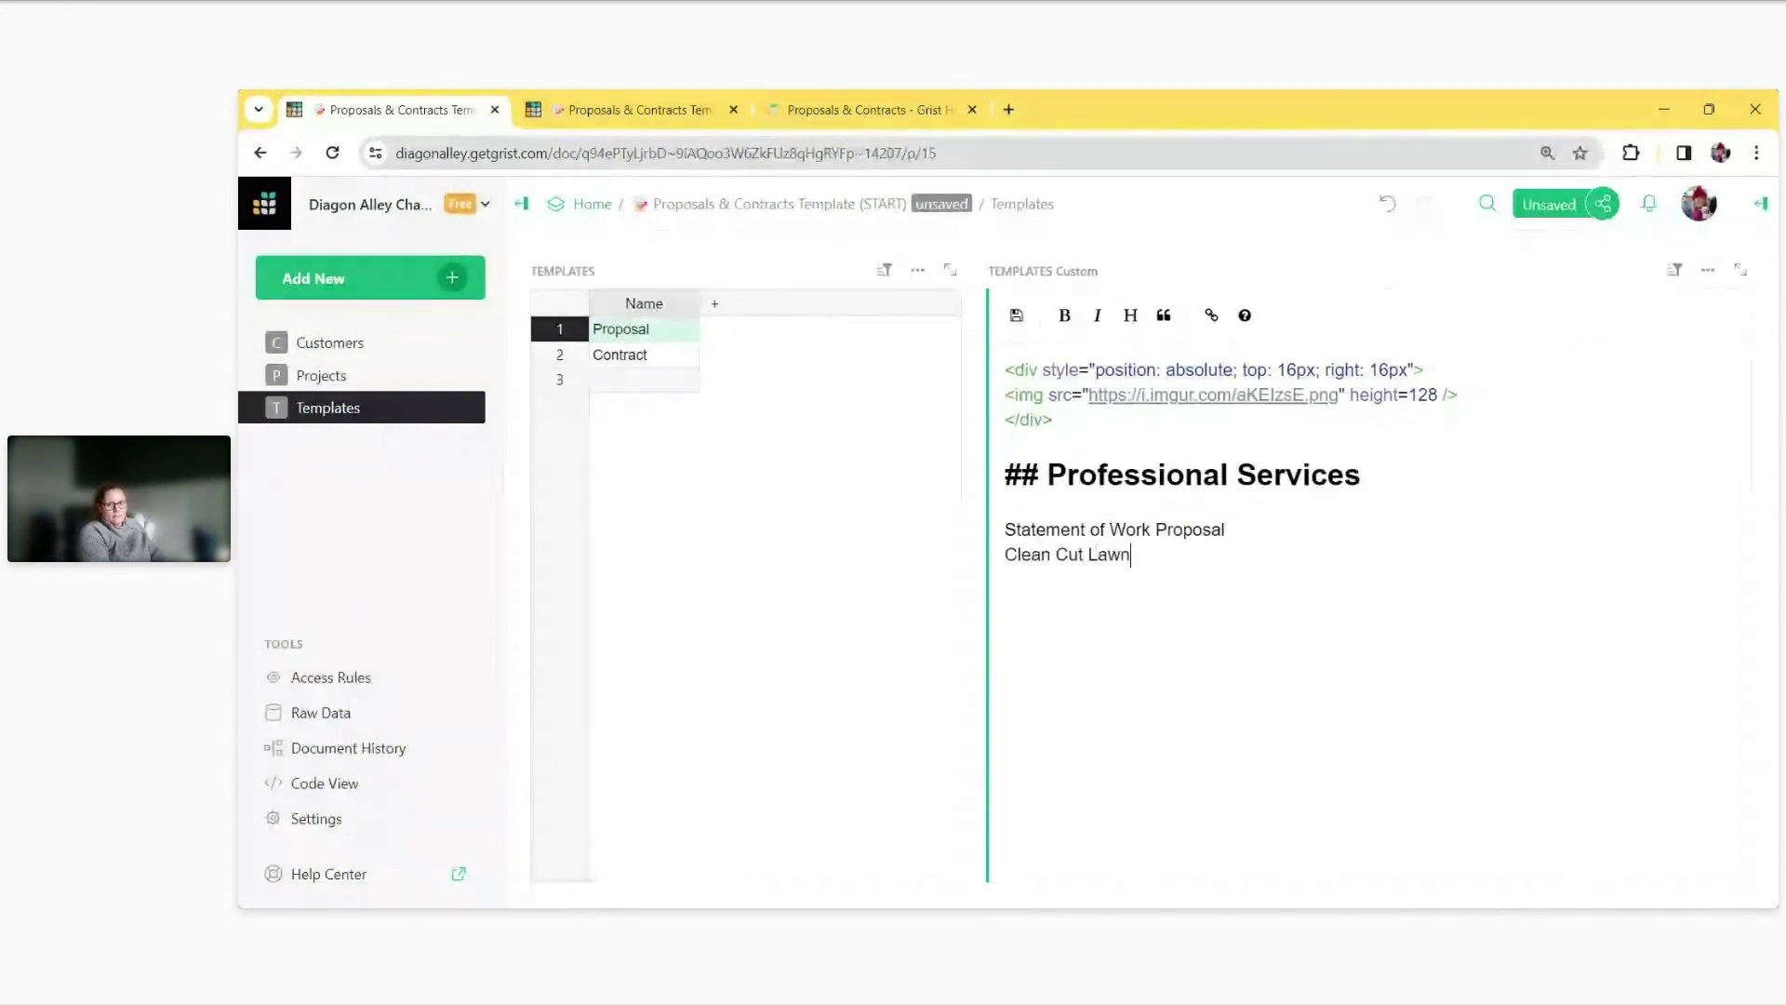
pyautogui.write('s LLC')
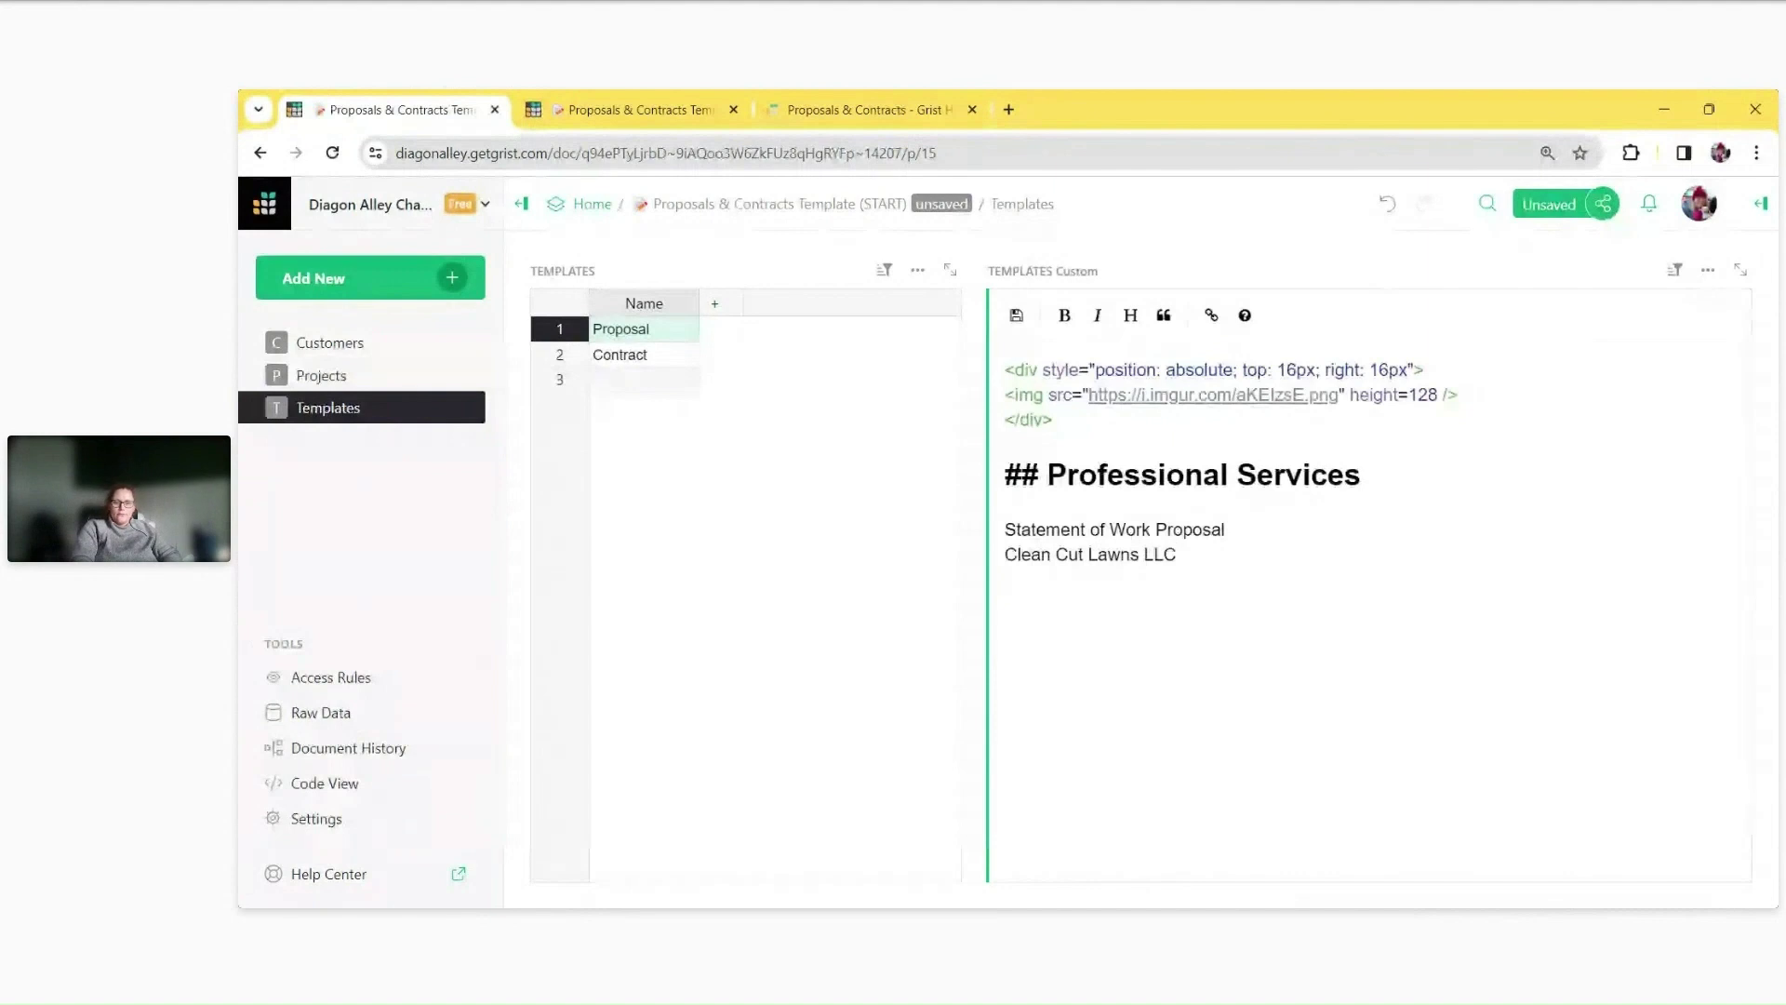
pyautogui.click(1017, 315)
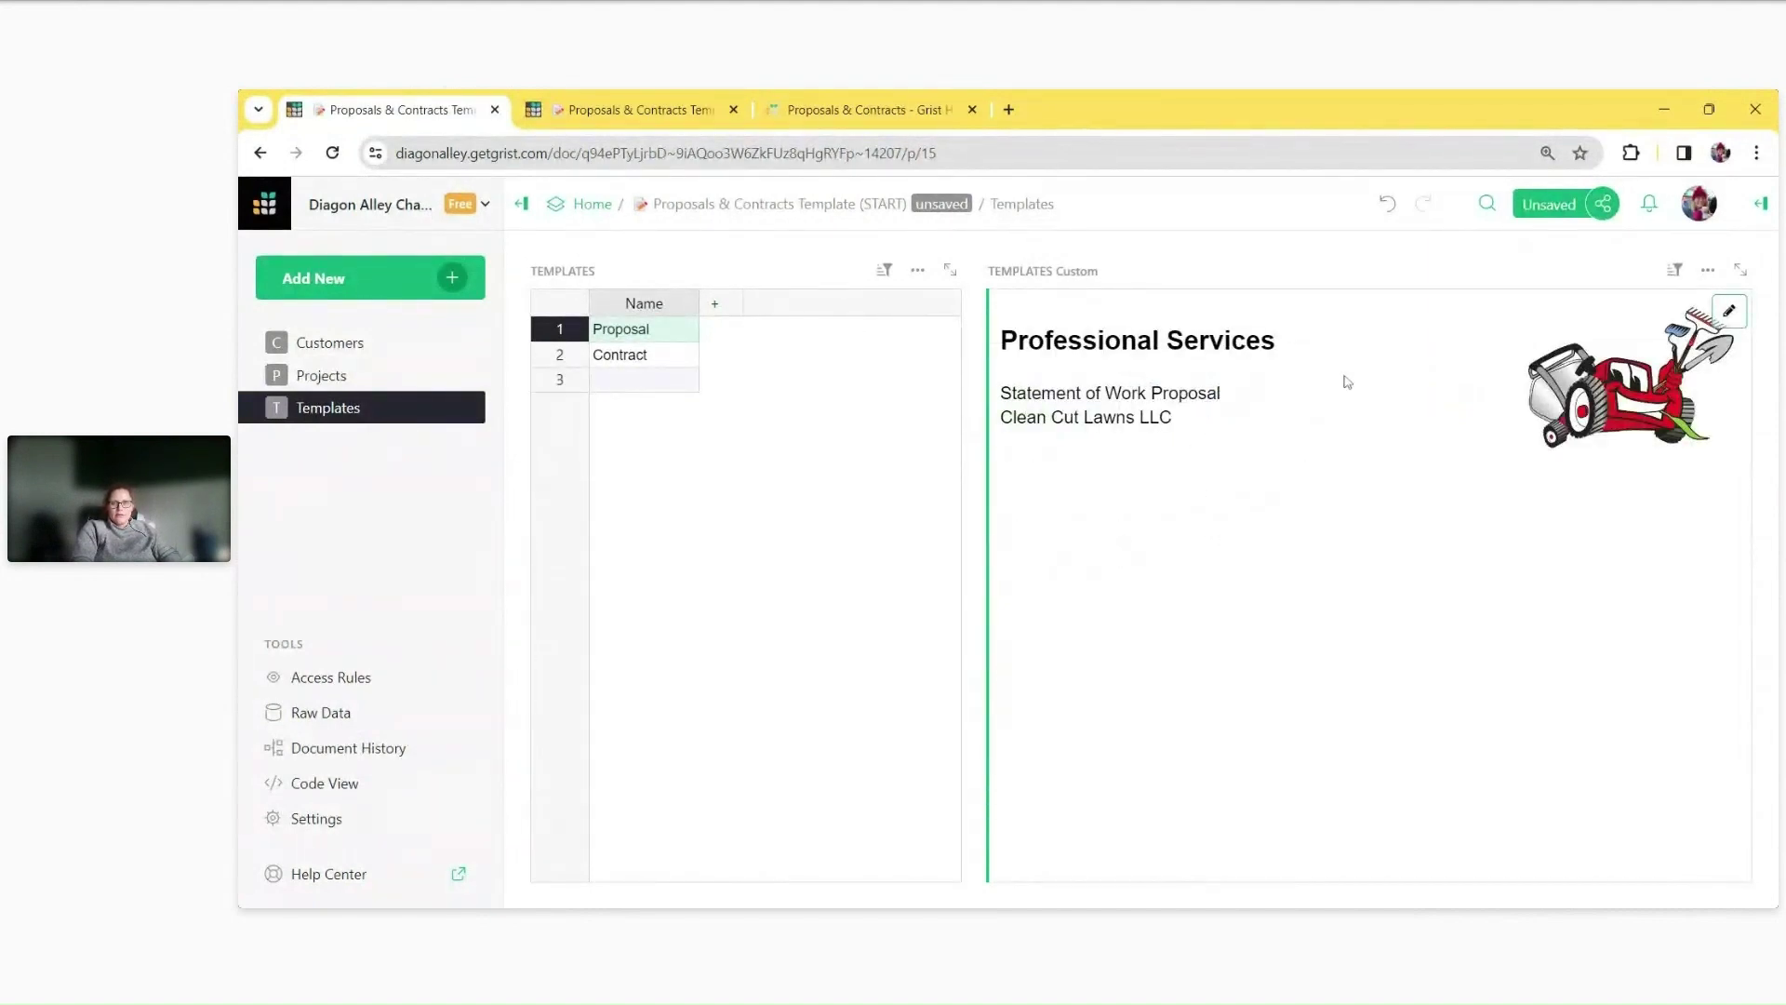
# Reopen the Proposal text, strip the heading markup from Professional Services, and reapply level-two heading formatting.
pyautogui.click(1728, 313)
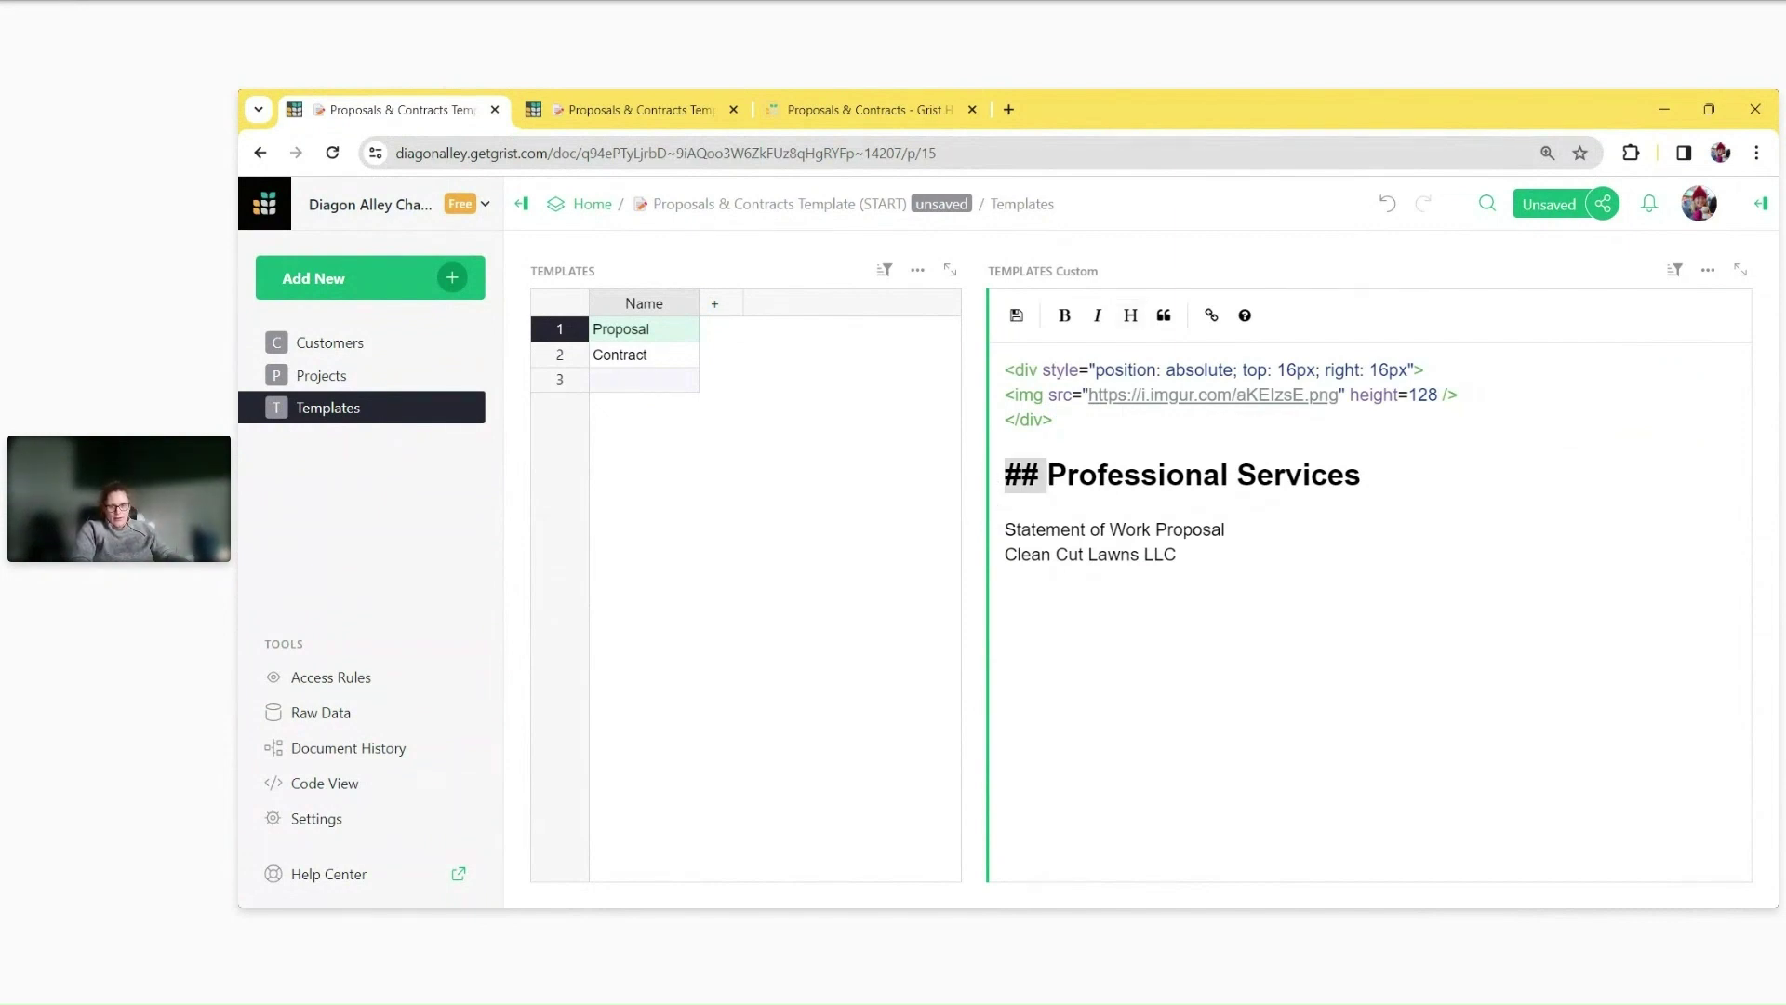
pyautogui.press('BackSpace')
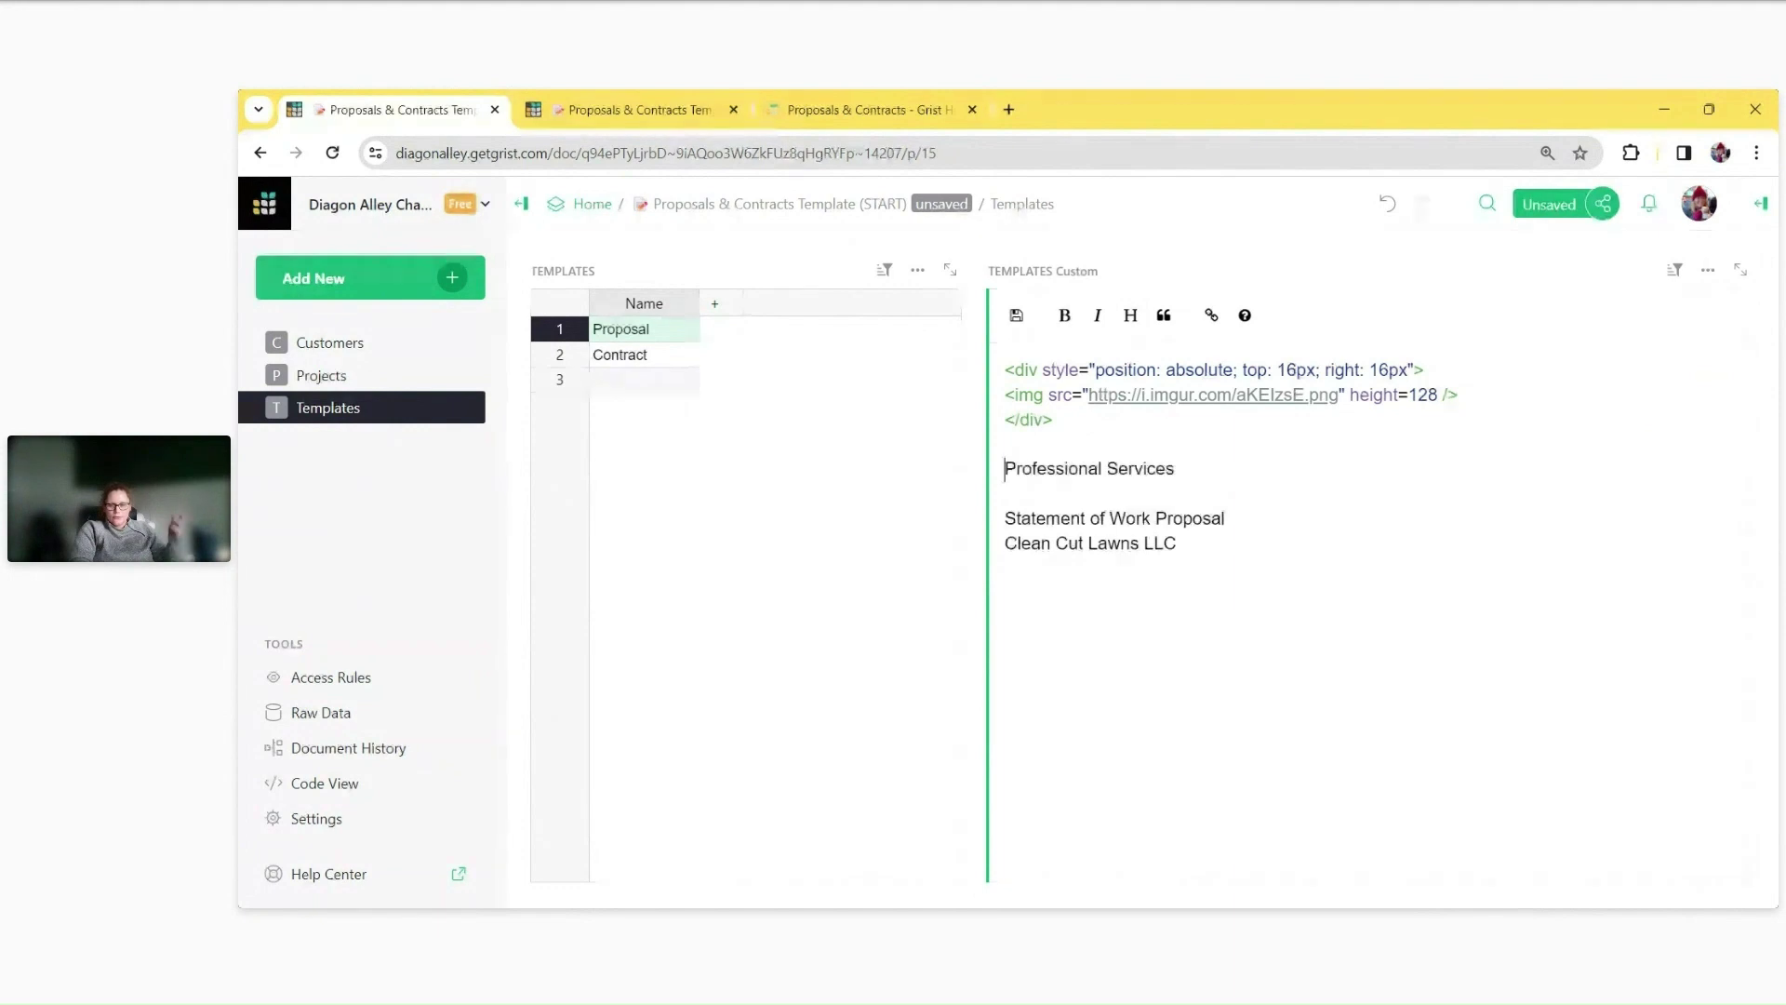
pyautogui.press('End')
pyautogui.hotkey('ctrl', 'shift', 'Left')
pyautogui.hotkey('ctrl', 'shift', 'Left')
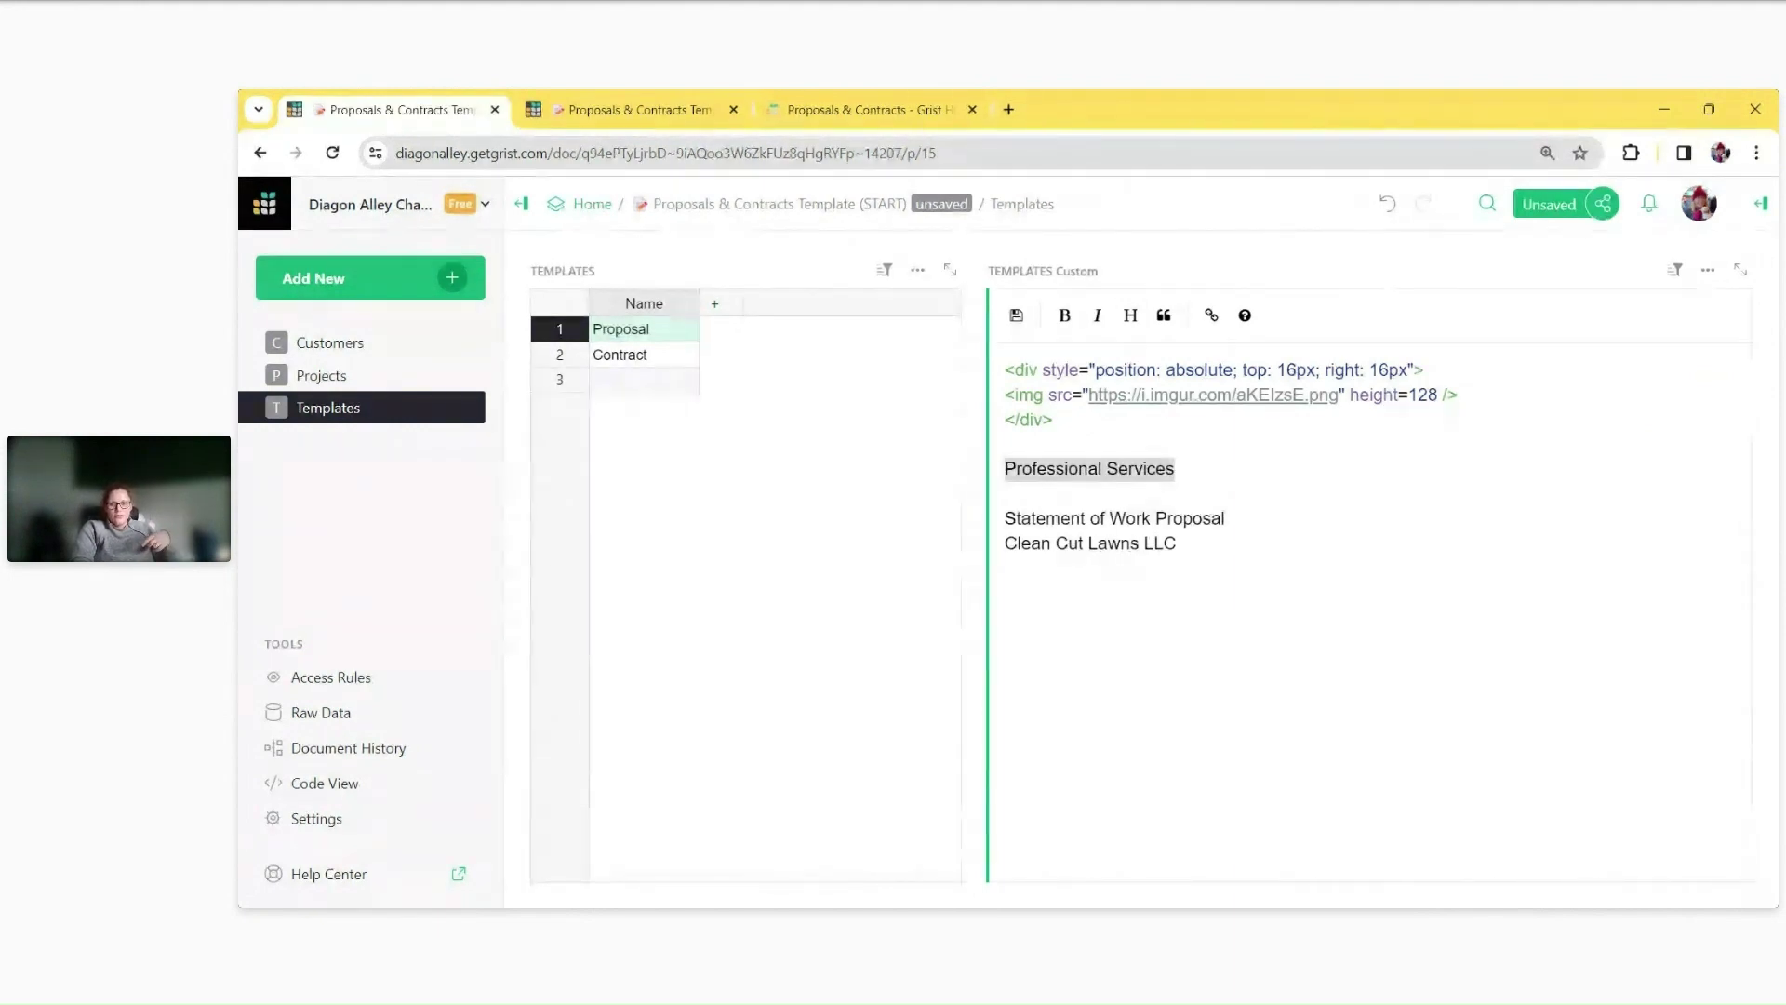
pyautogui.click(1130, 316)
pyautogui.click(1130, 316)
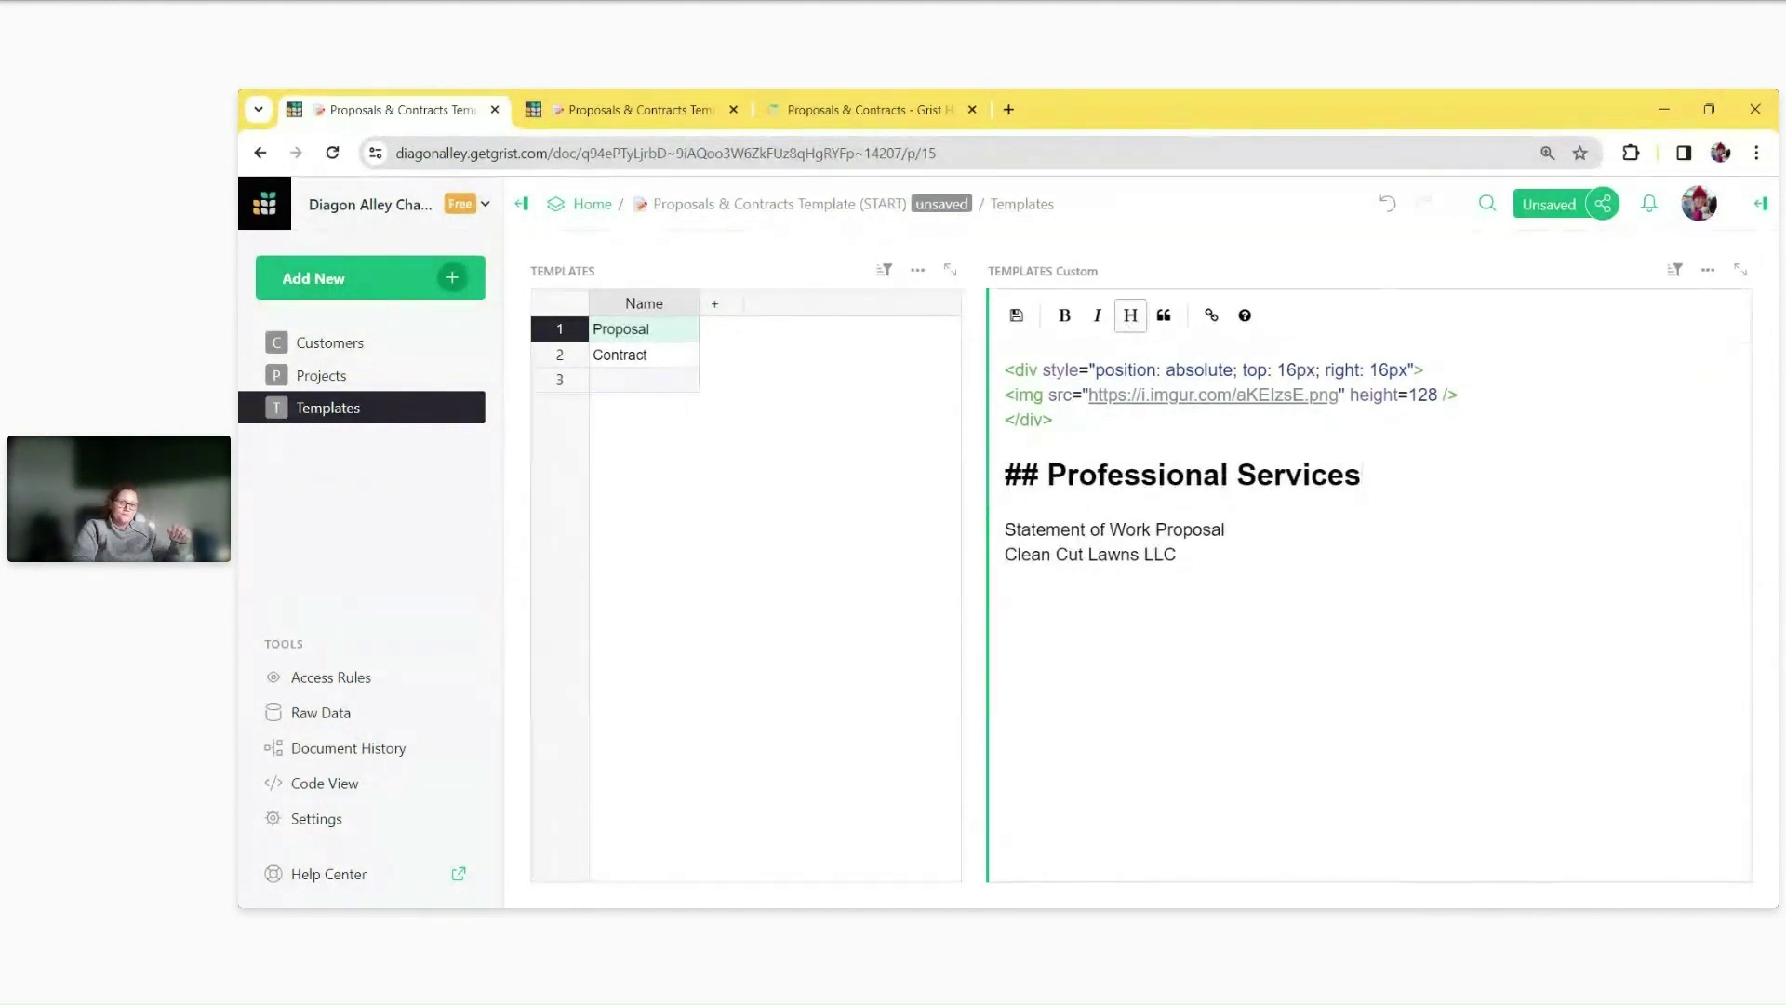
# Close the Help Center page and examine the project and customer details table in the finished document's rendered Proposal template.
pyautogui.click(1176, 555)
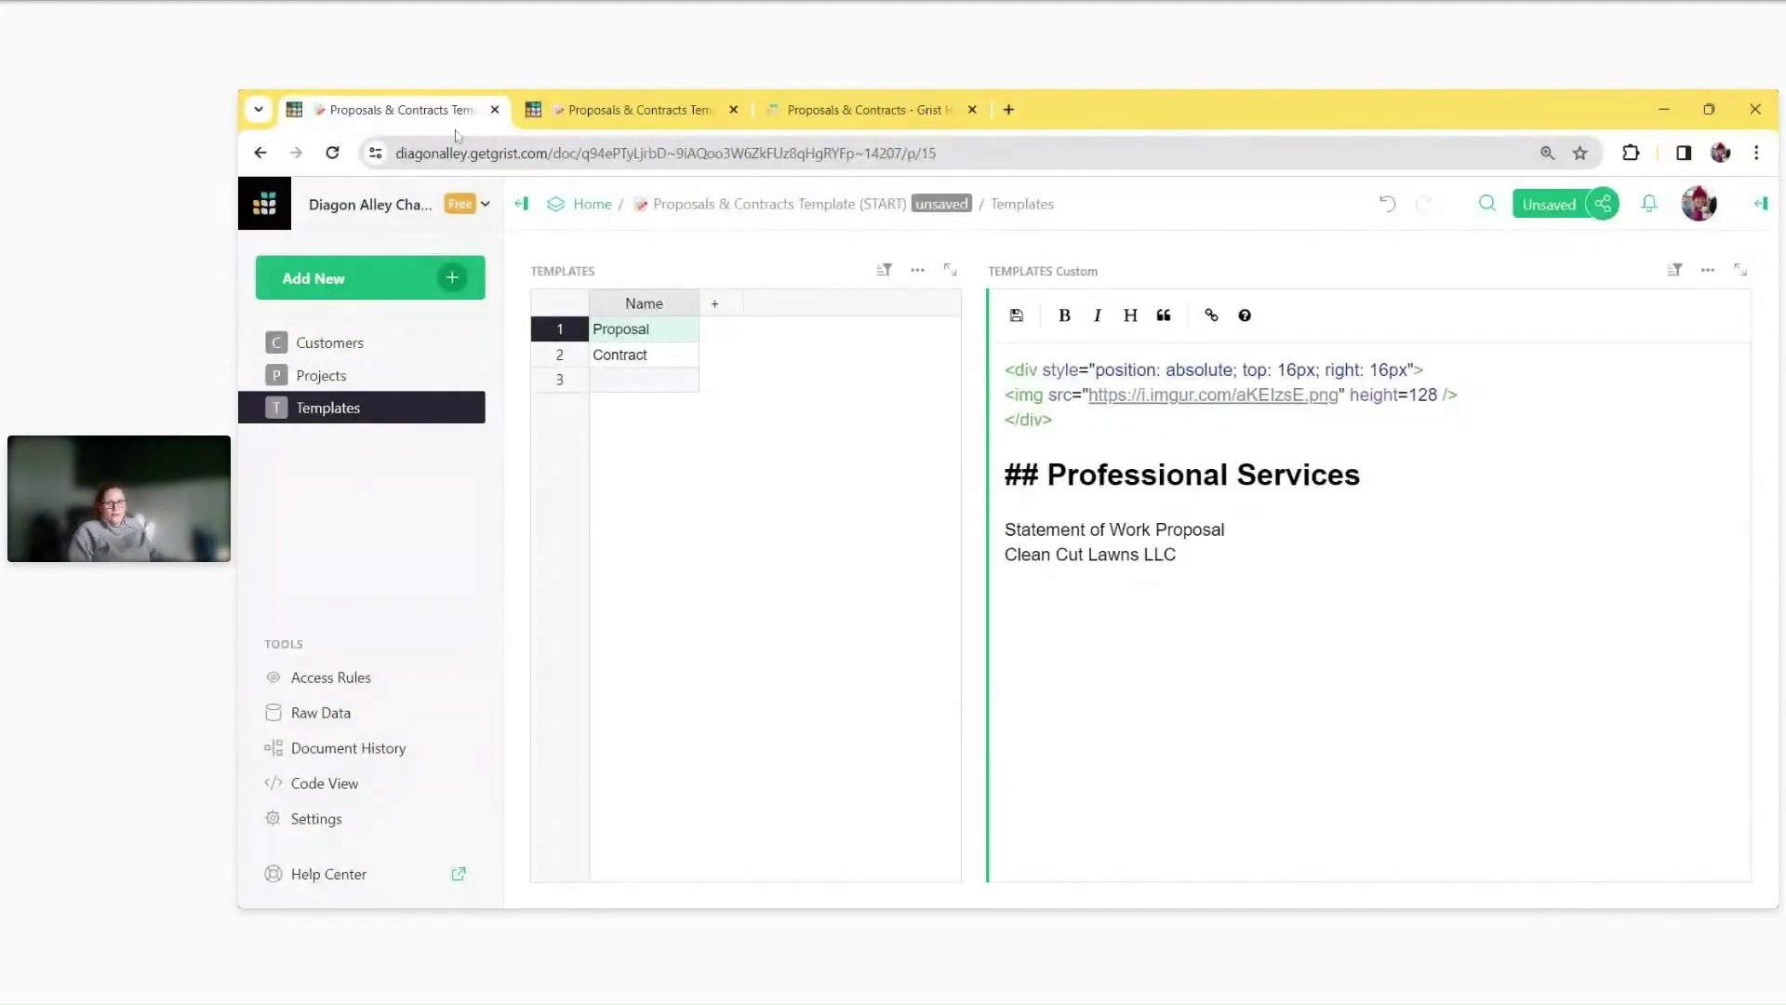
pyautogui.click(865, 109)
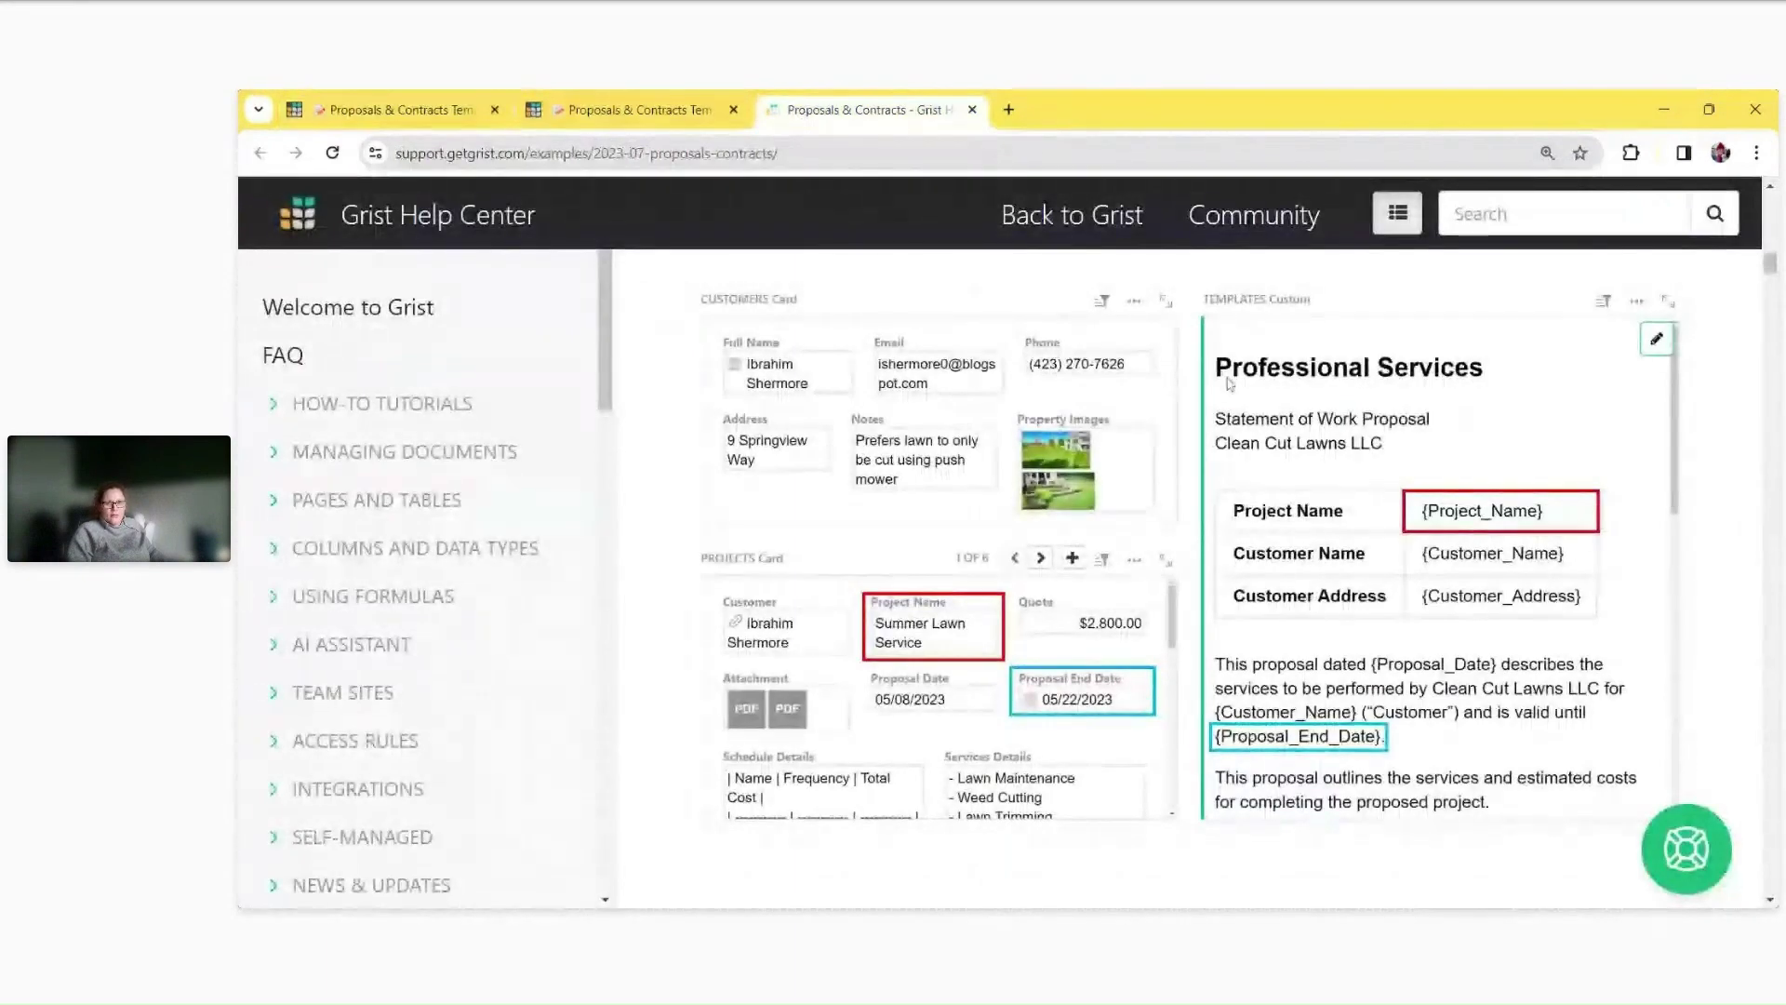
pyautogui.click(972, 109)
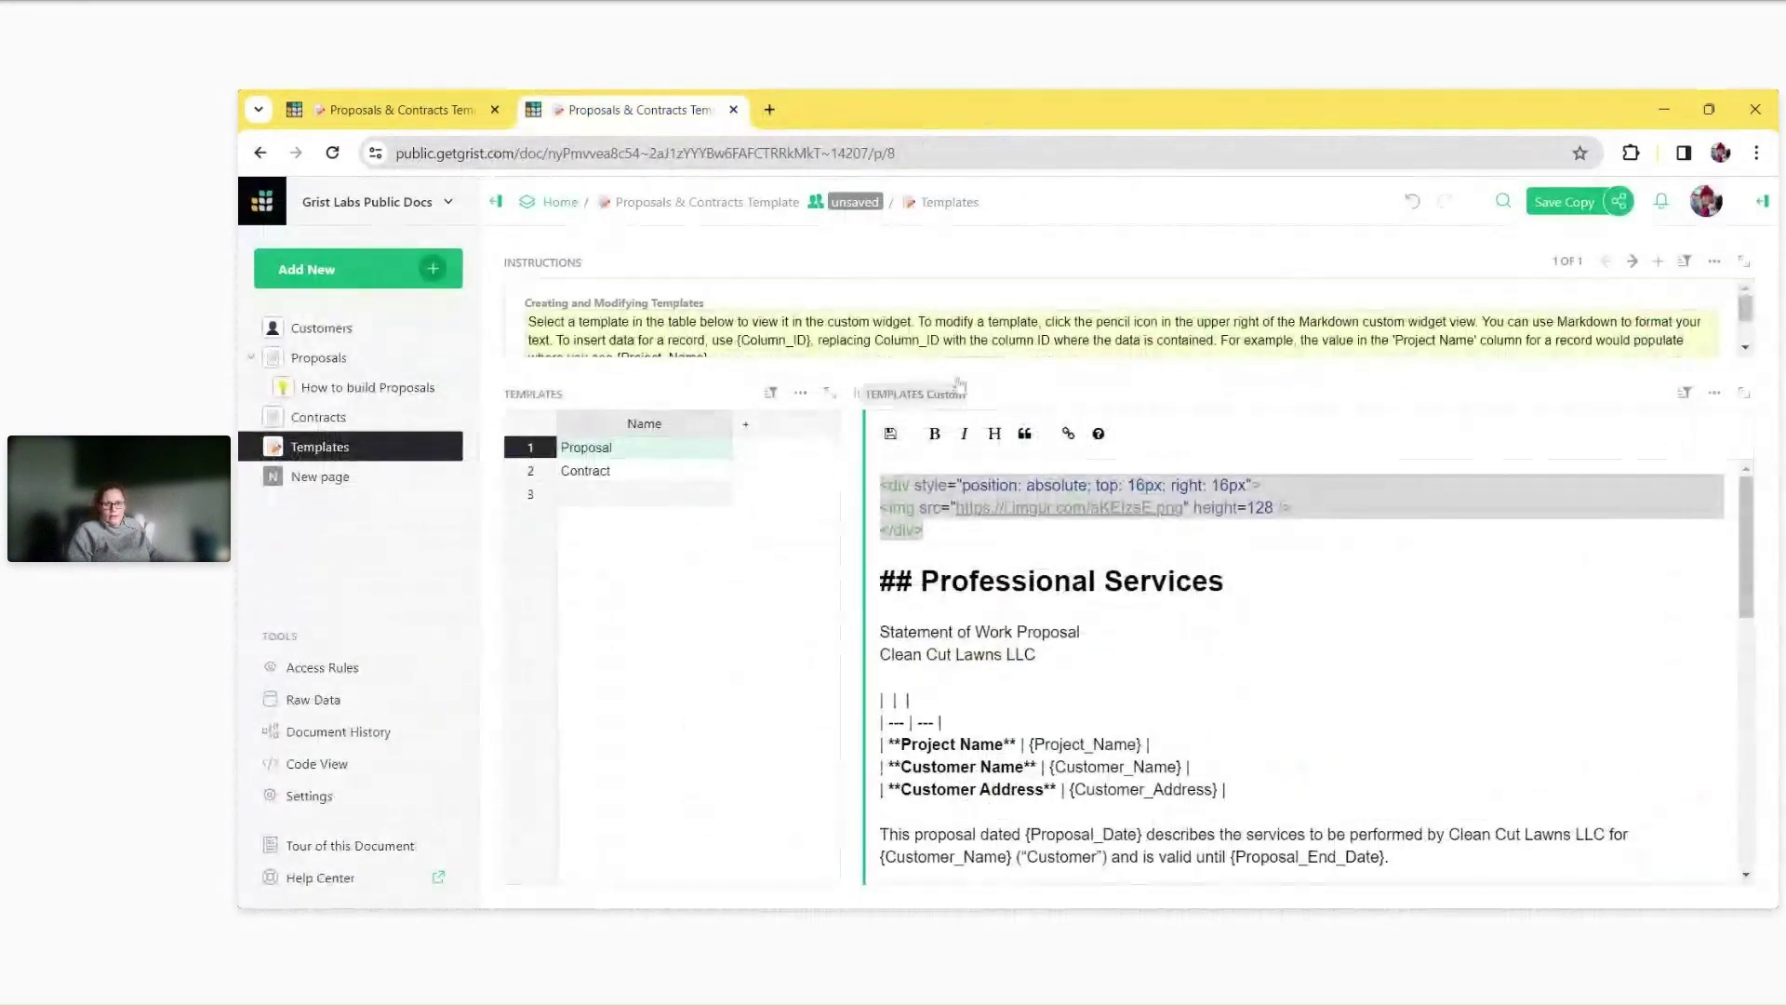
pyautogui.click(890, 436)
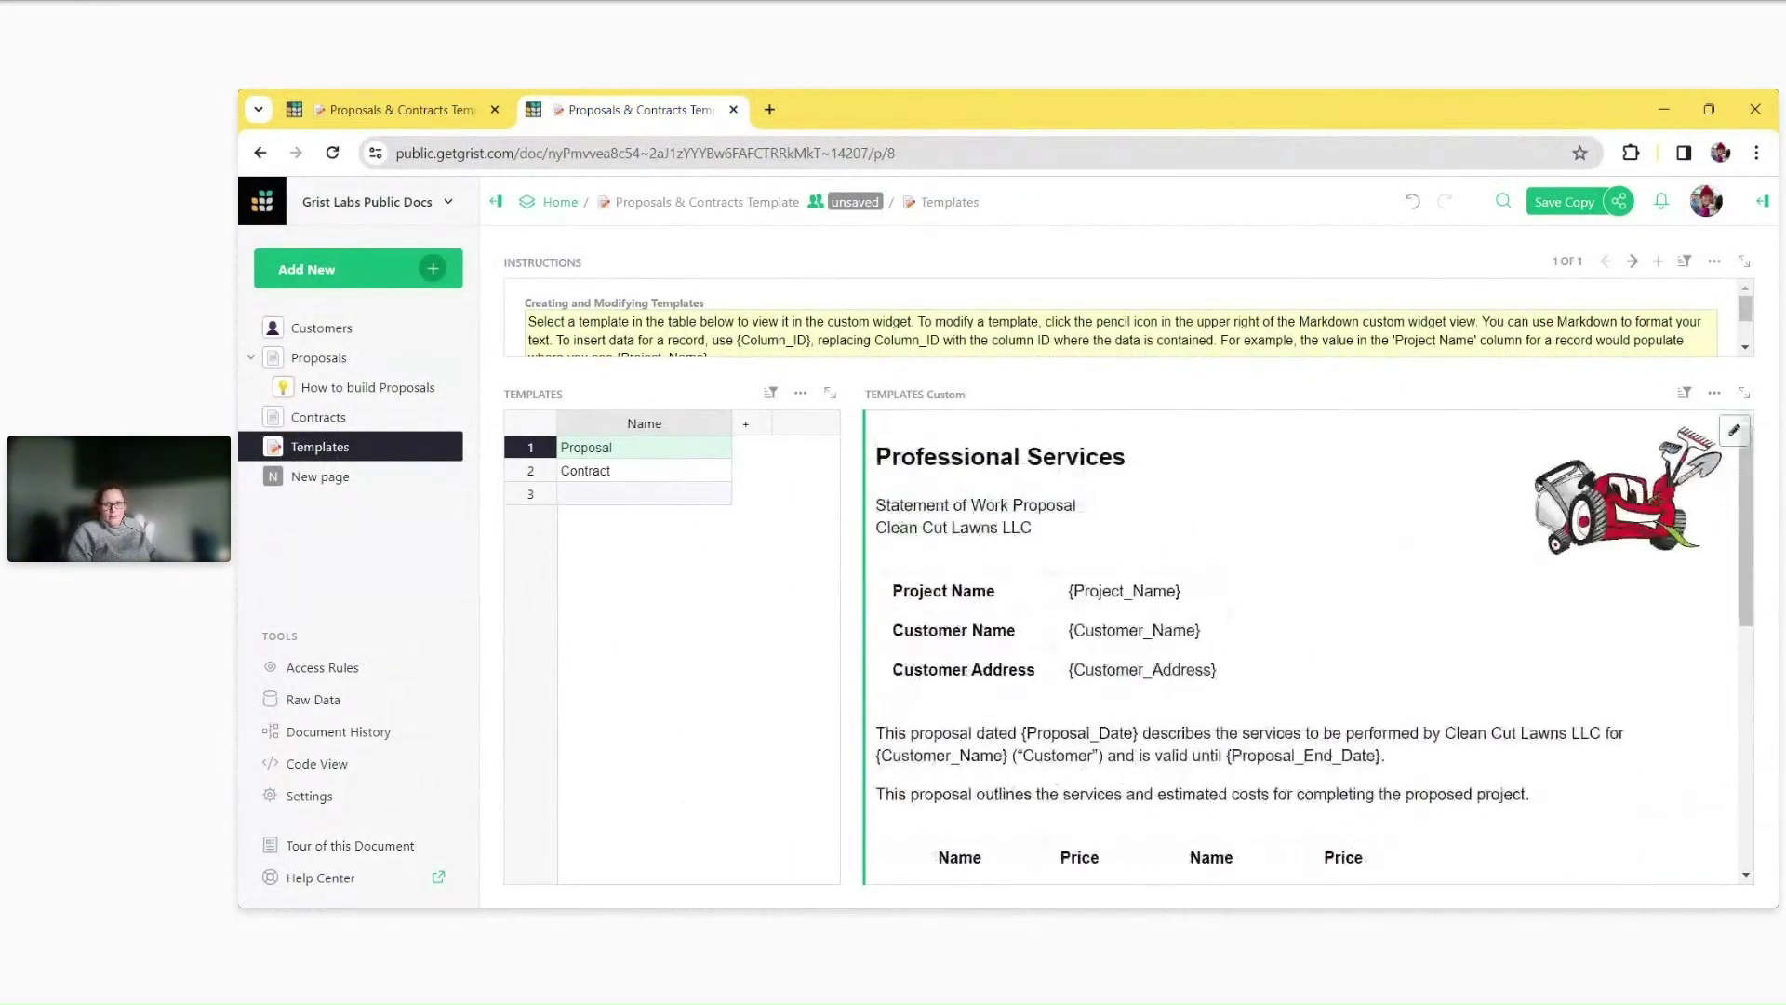
pyautogui.moveTo(891, 595); pyautogui.dragTo(1200, 593)
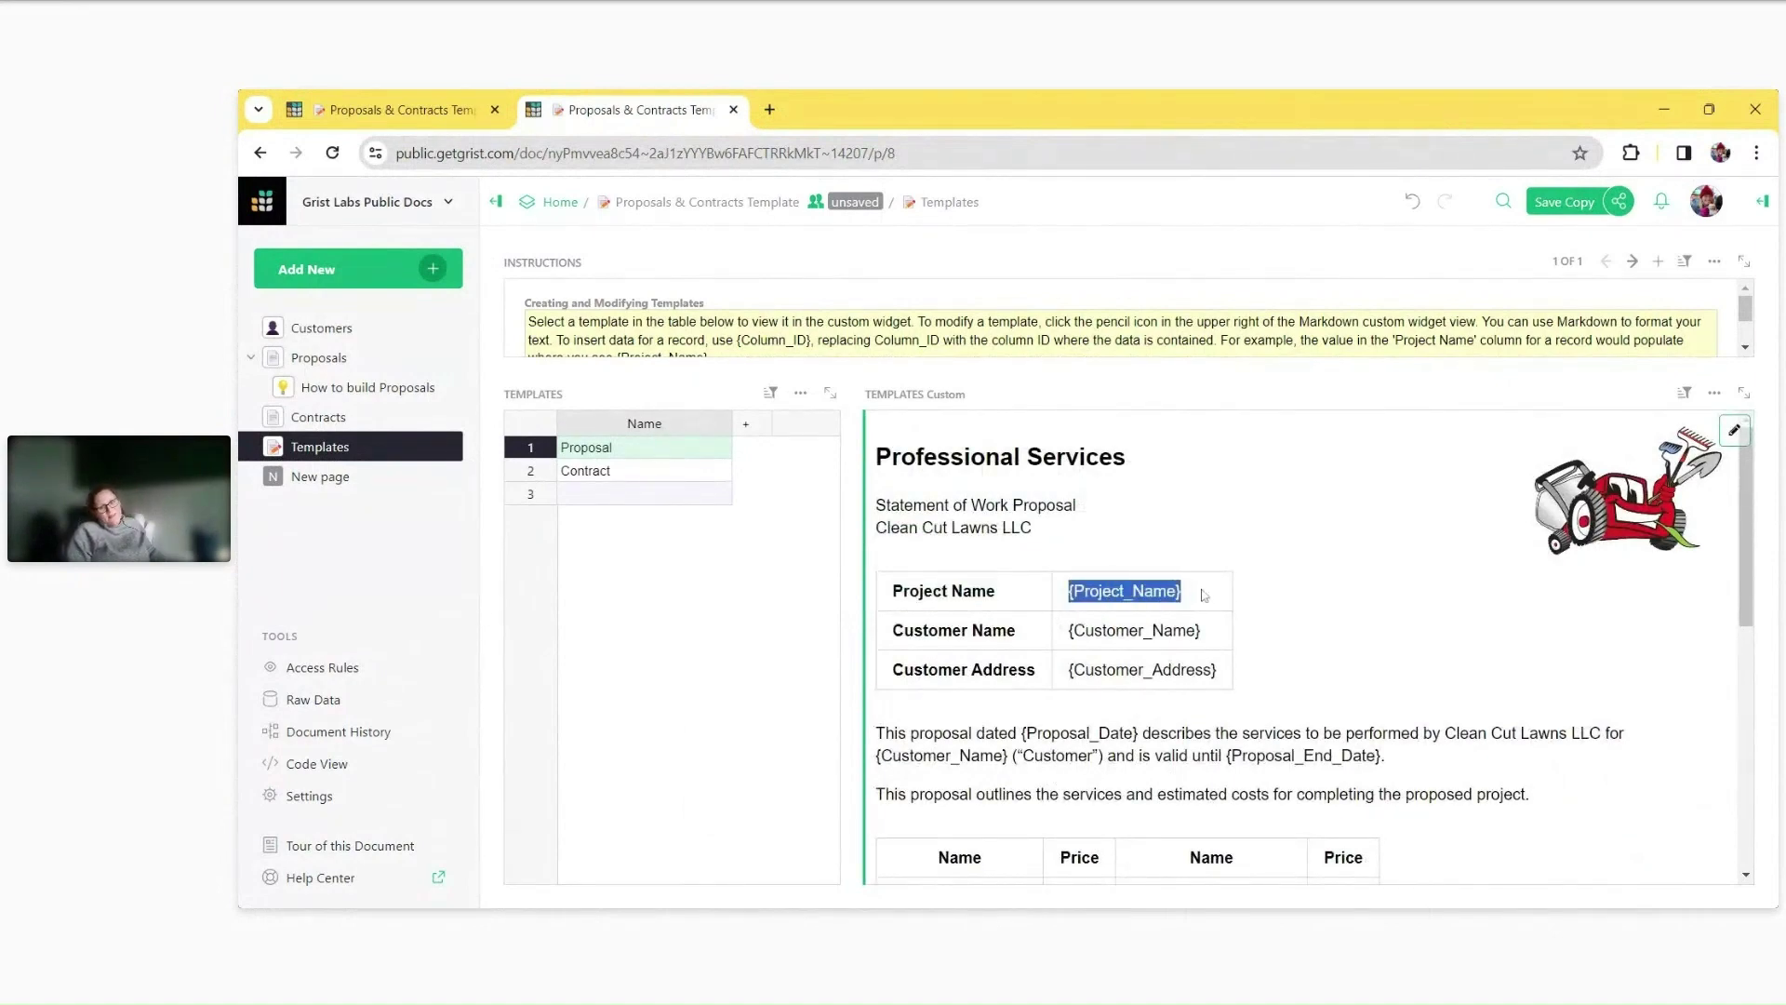
pyautogui.click(982, 649)
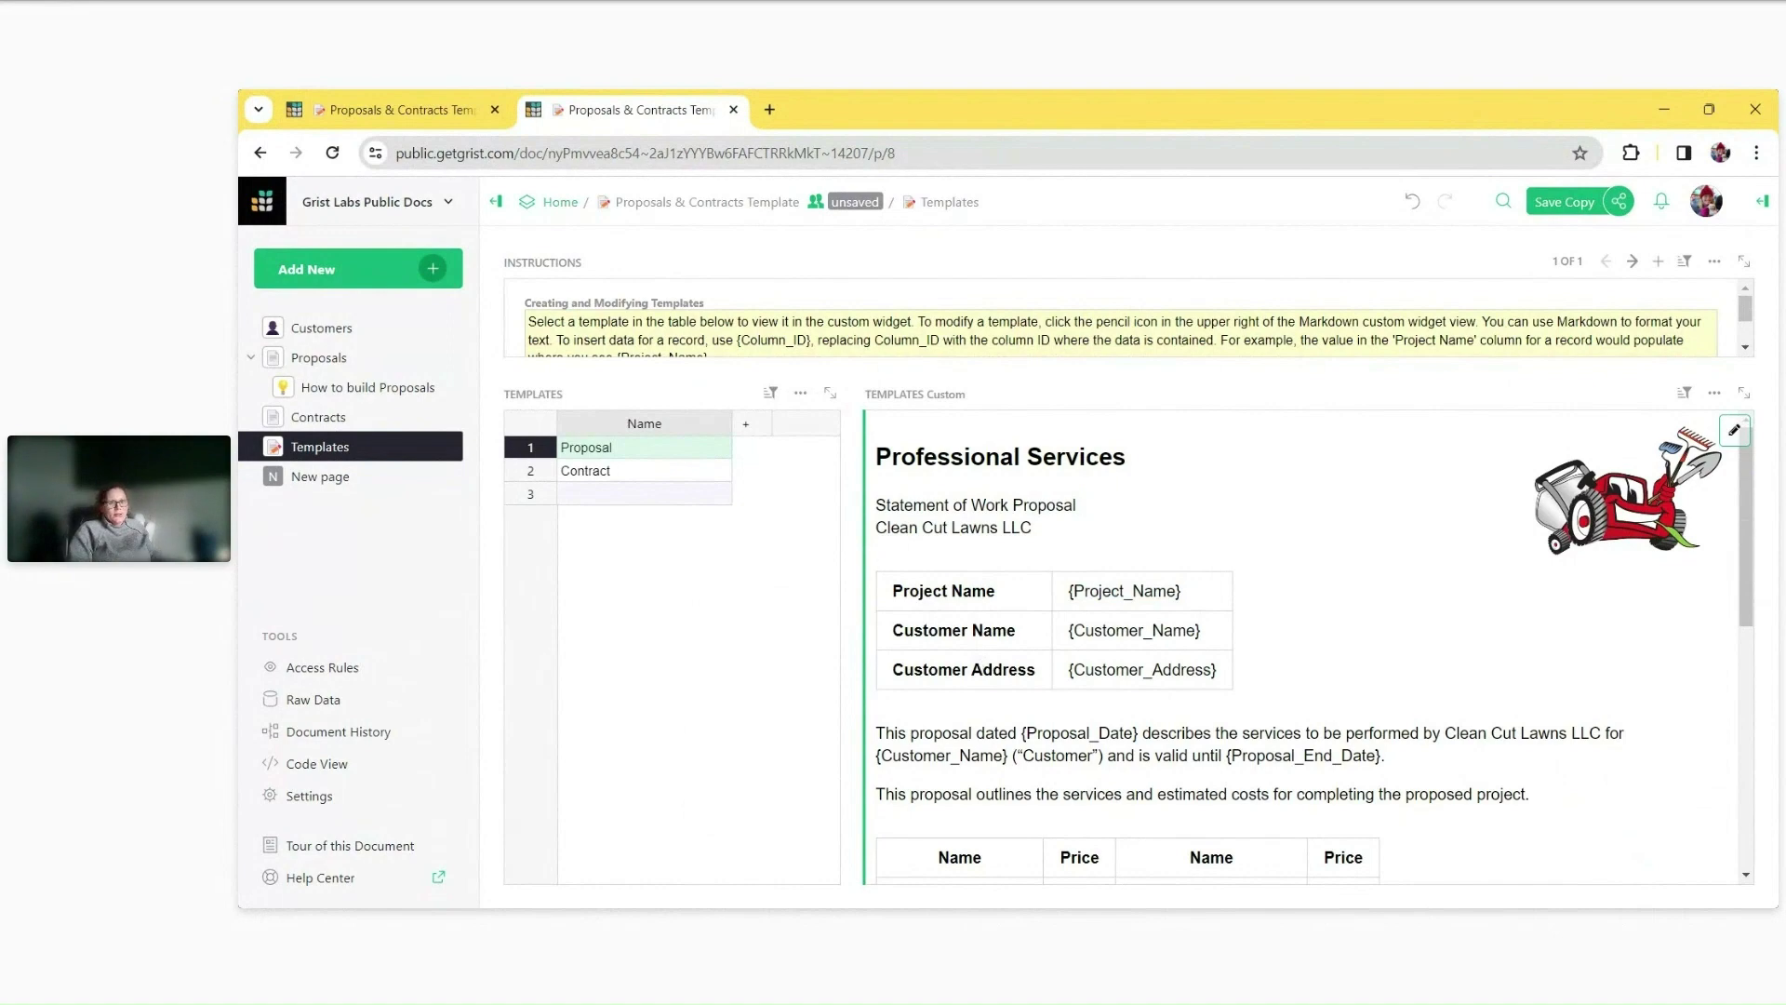
# In the START document's Proposal text, add a two-column Markdown table with blank headers and a bold "Project Name" row.
pyautogui.hotkey('ctrl', 'pageup')
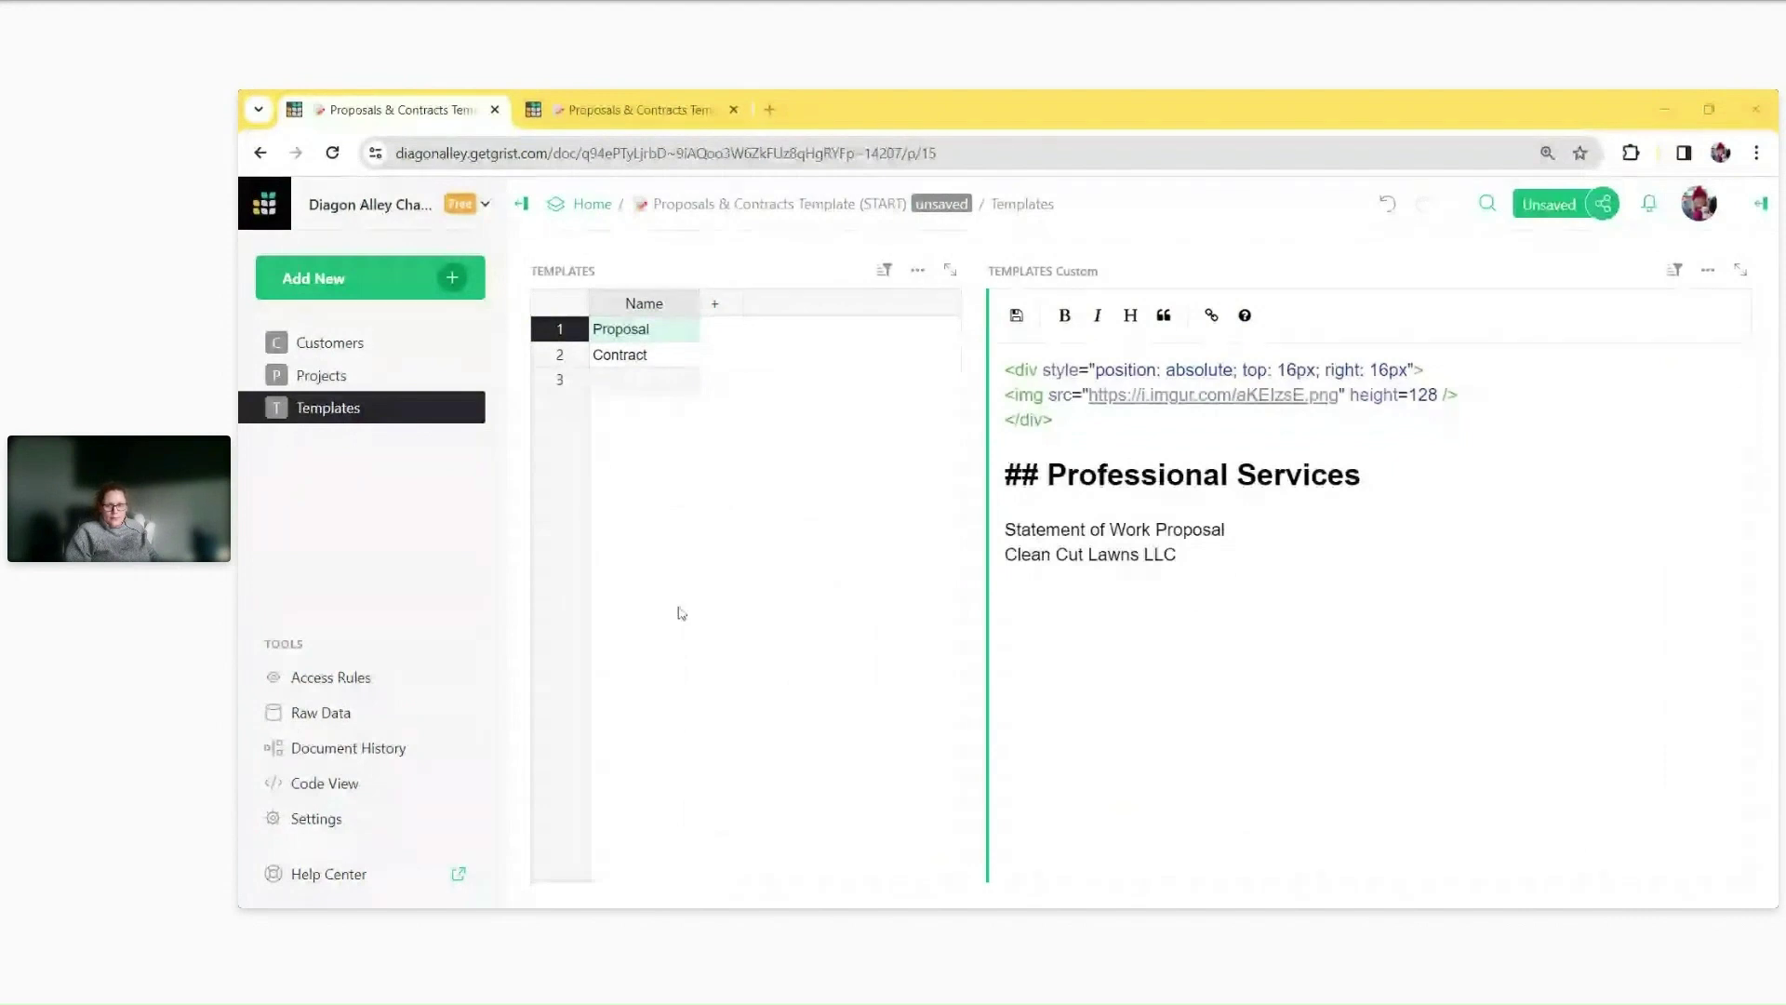
pyautogui.write('| | | | --- | --- | | **Project Name** | |')
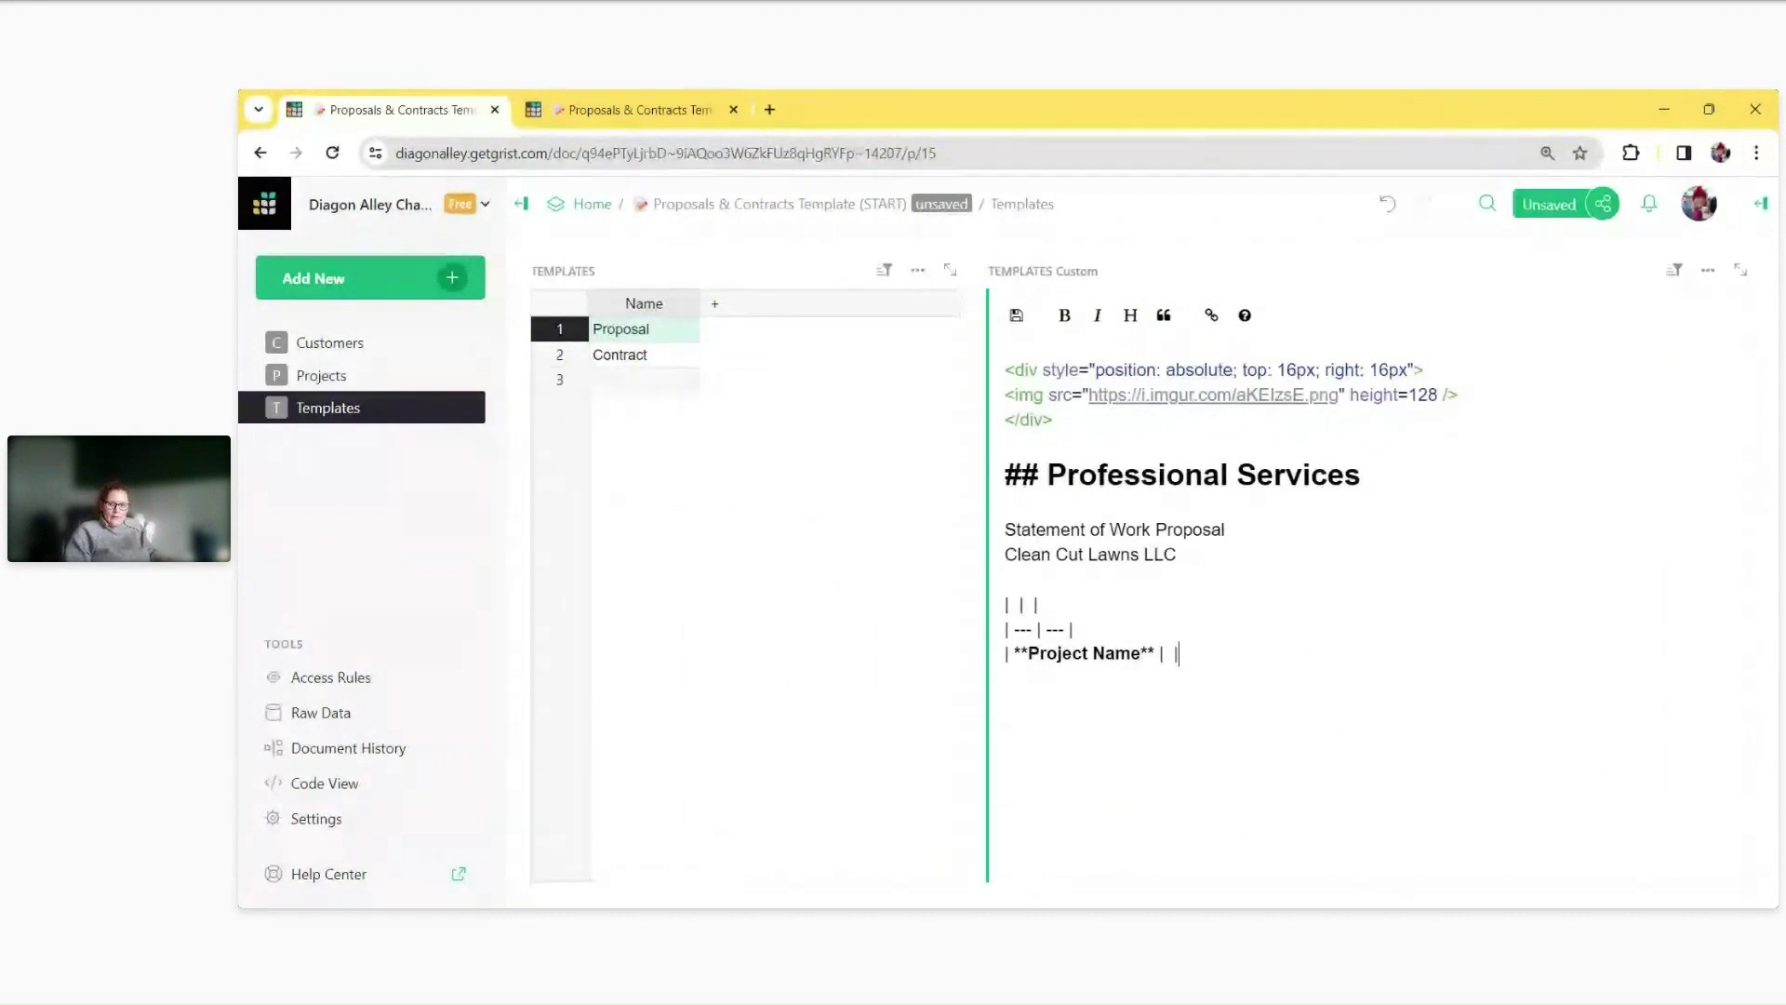
pyautogui.moveTo(1028, 653); pyautogui.dragTo(1146, 653)
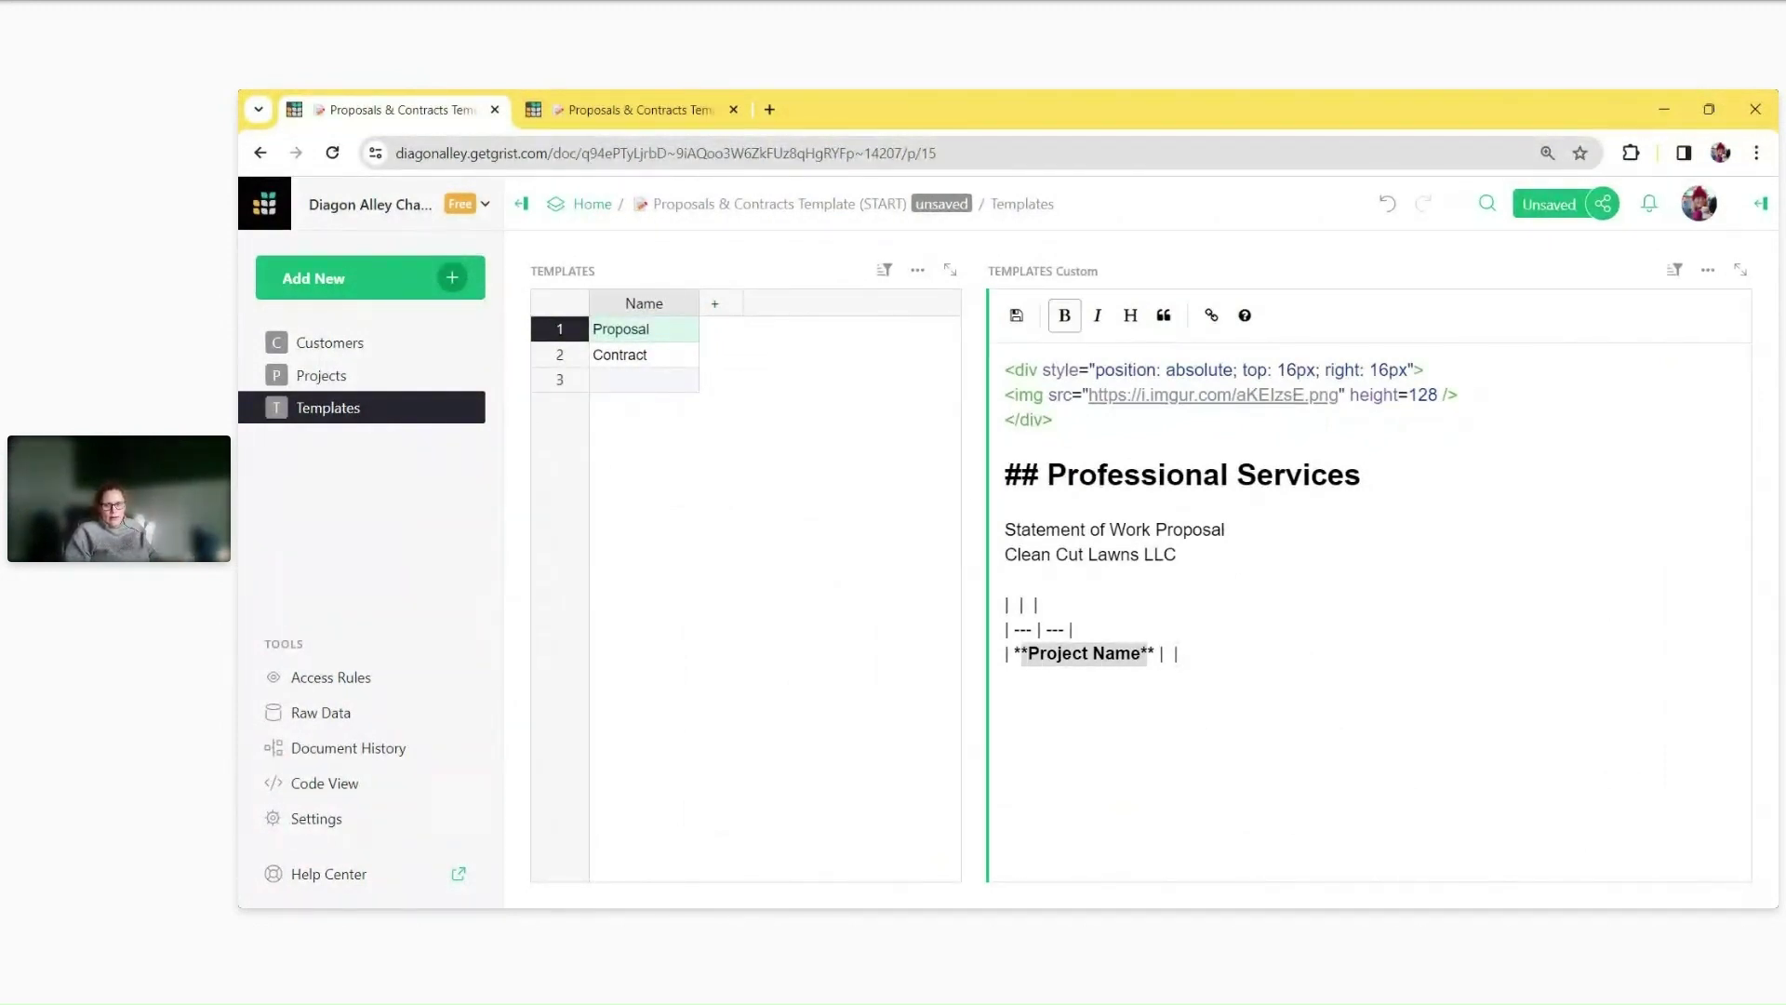
pyautogui.click(1163, 653)
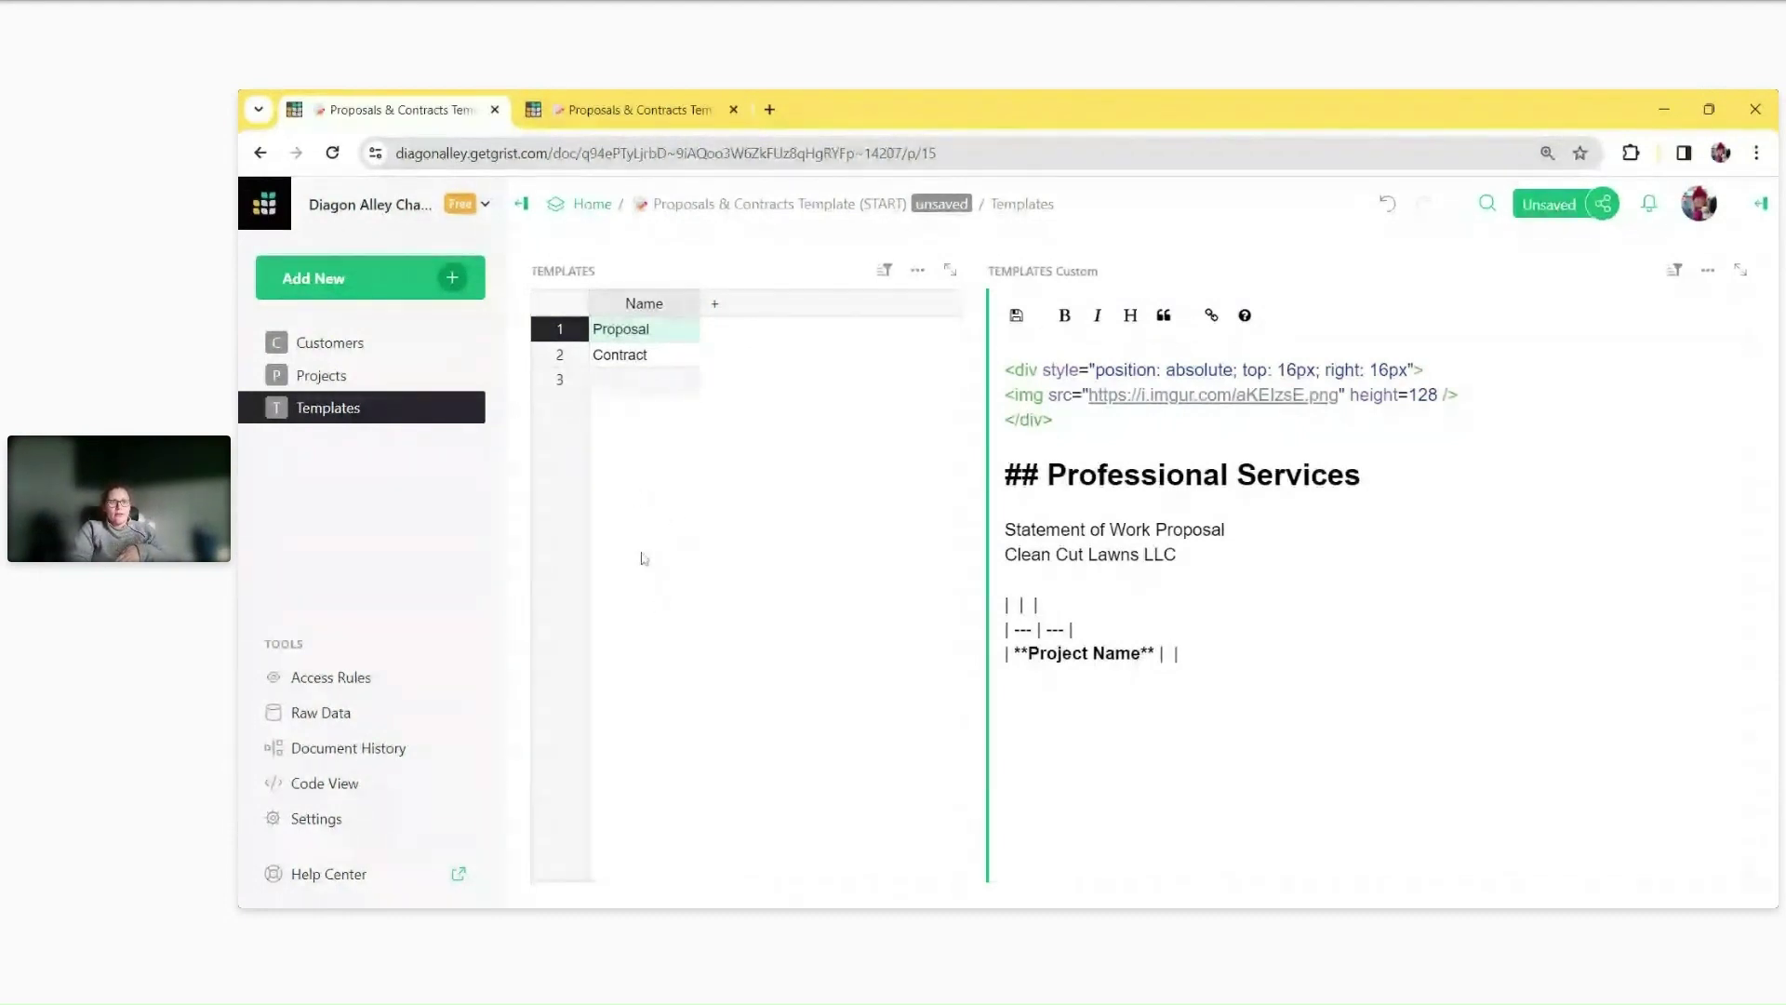
# Add a Table widget showing the PROJECTS data to the Templates page.
pyautogui.click(405, 271)
pyautogui.click(396, 368)
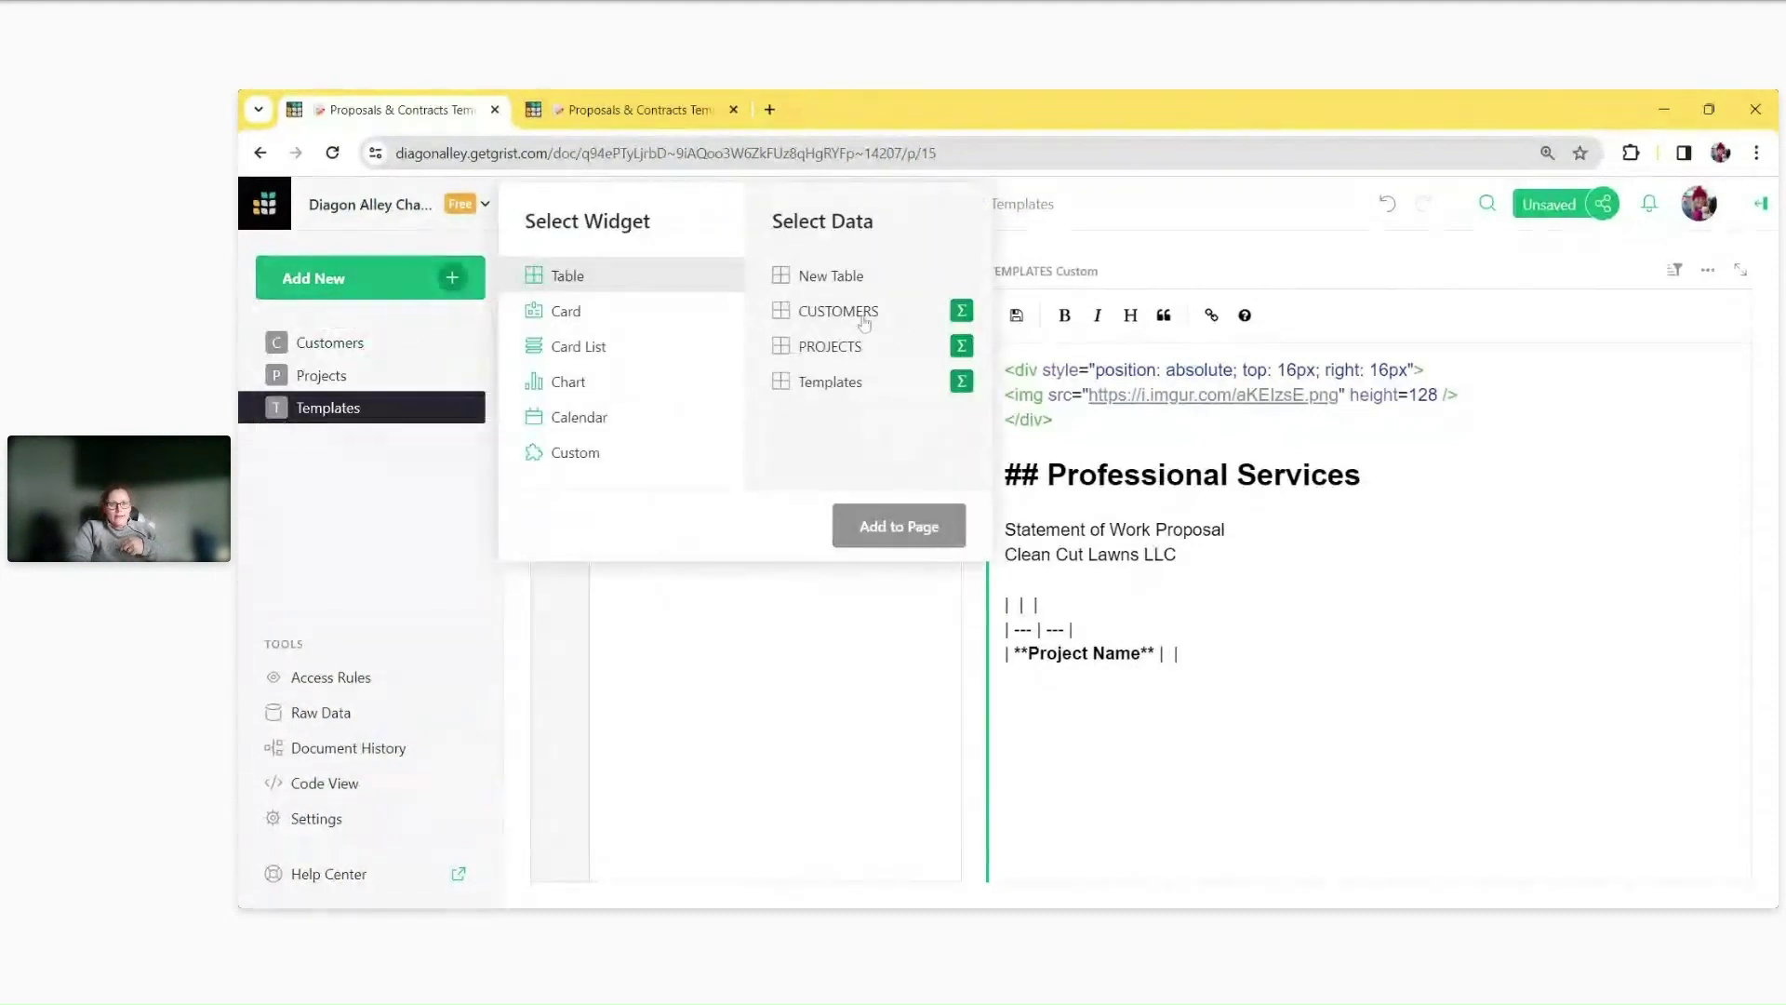
pyautogui.click(849, 346)
pyautogui.click(891, 526)
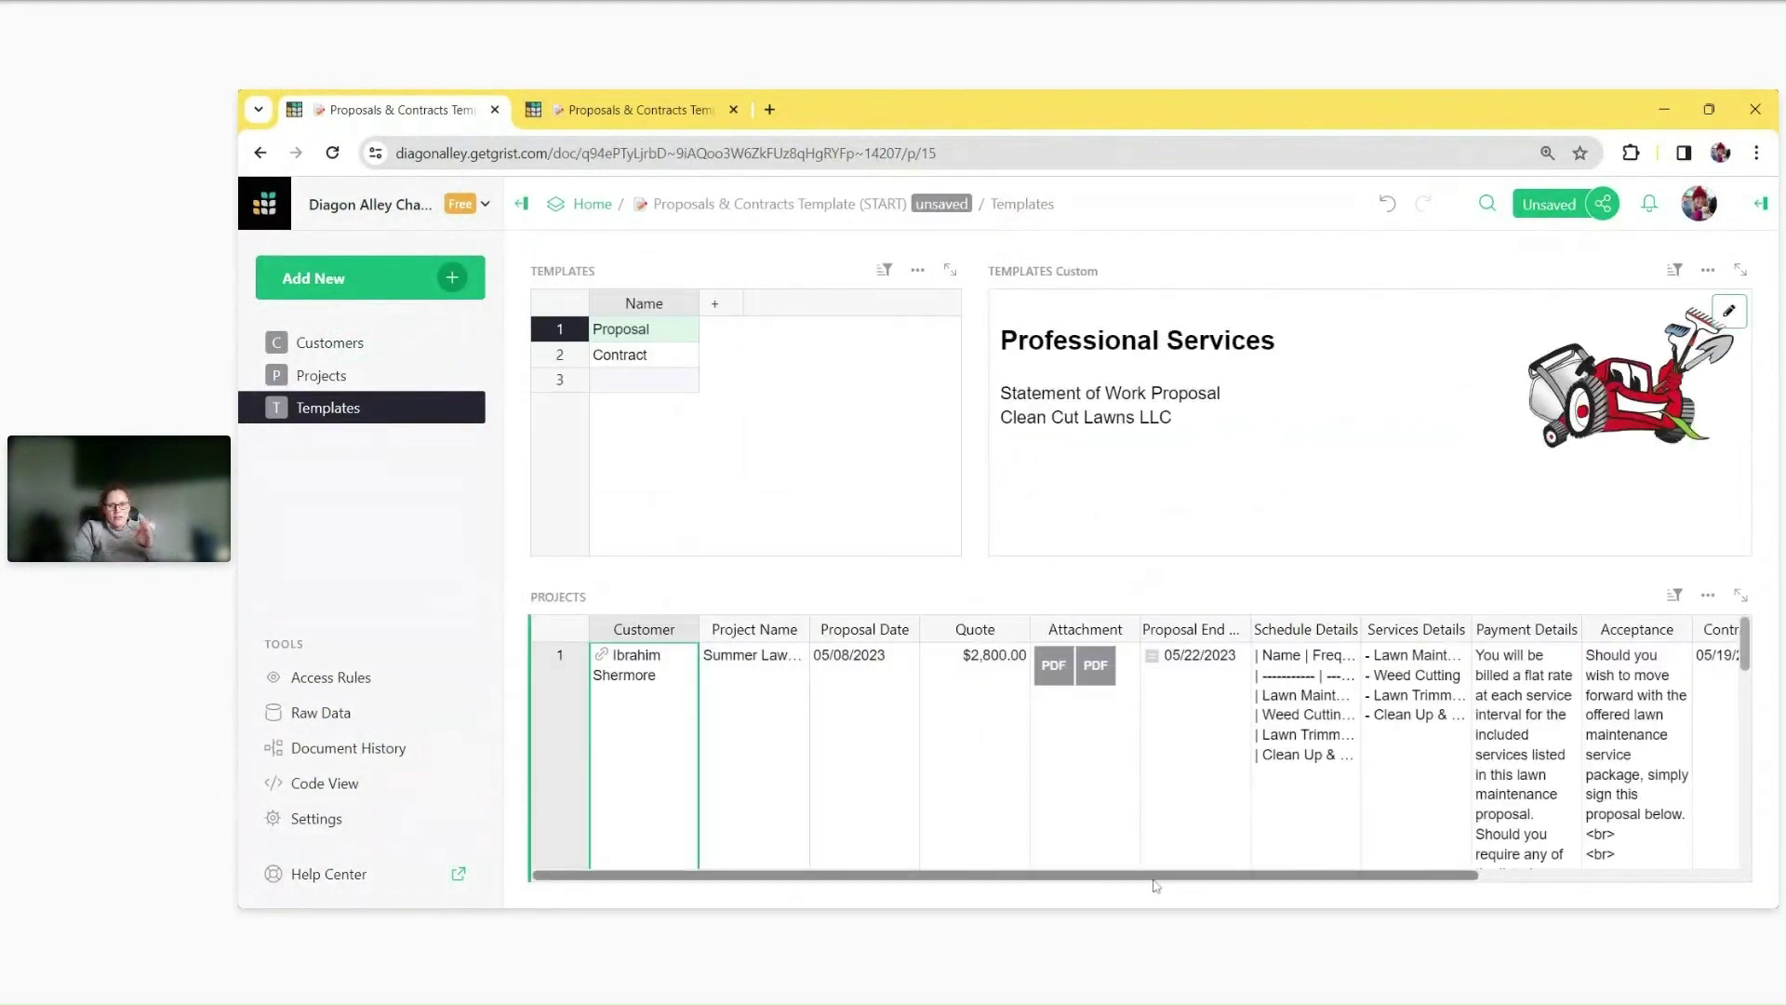
# Enlarge the upper widgets and add a two-column, blank-header Markdown table to the Proposal text with a bold Project Name row and empty {} braces.
pyautogui.moveTo(1081, 569); pyautogui.dragTo(1080, 738)
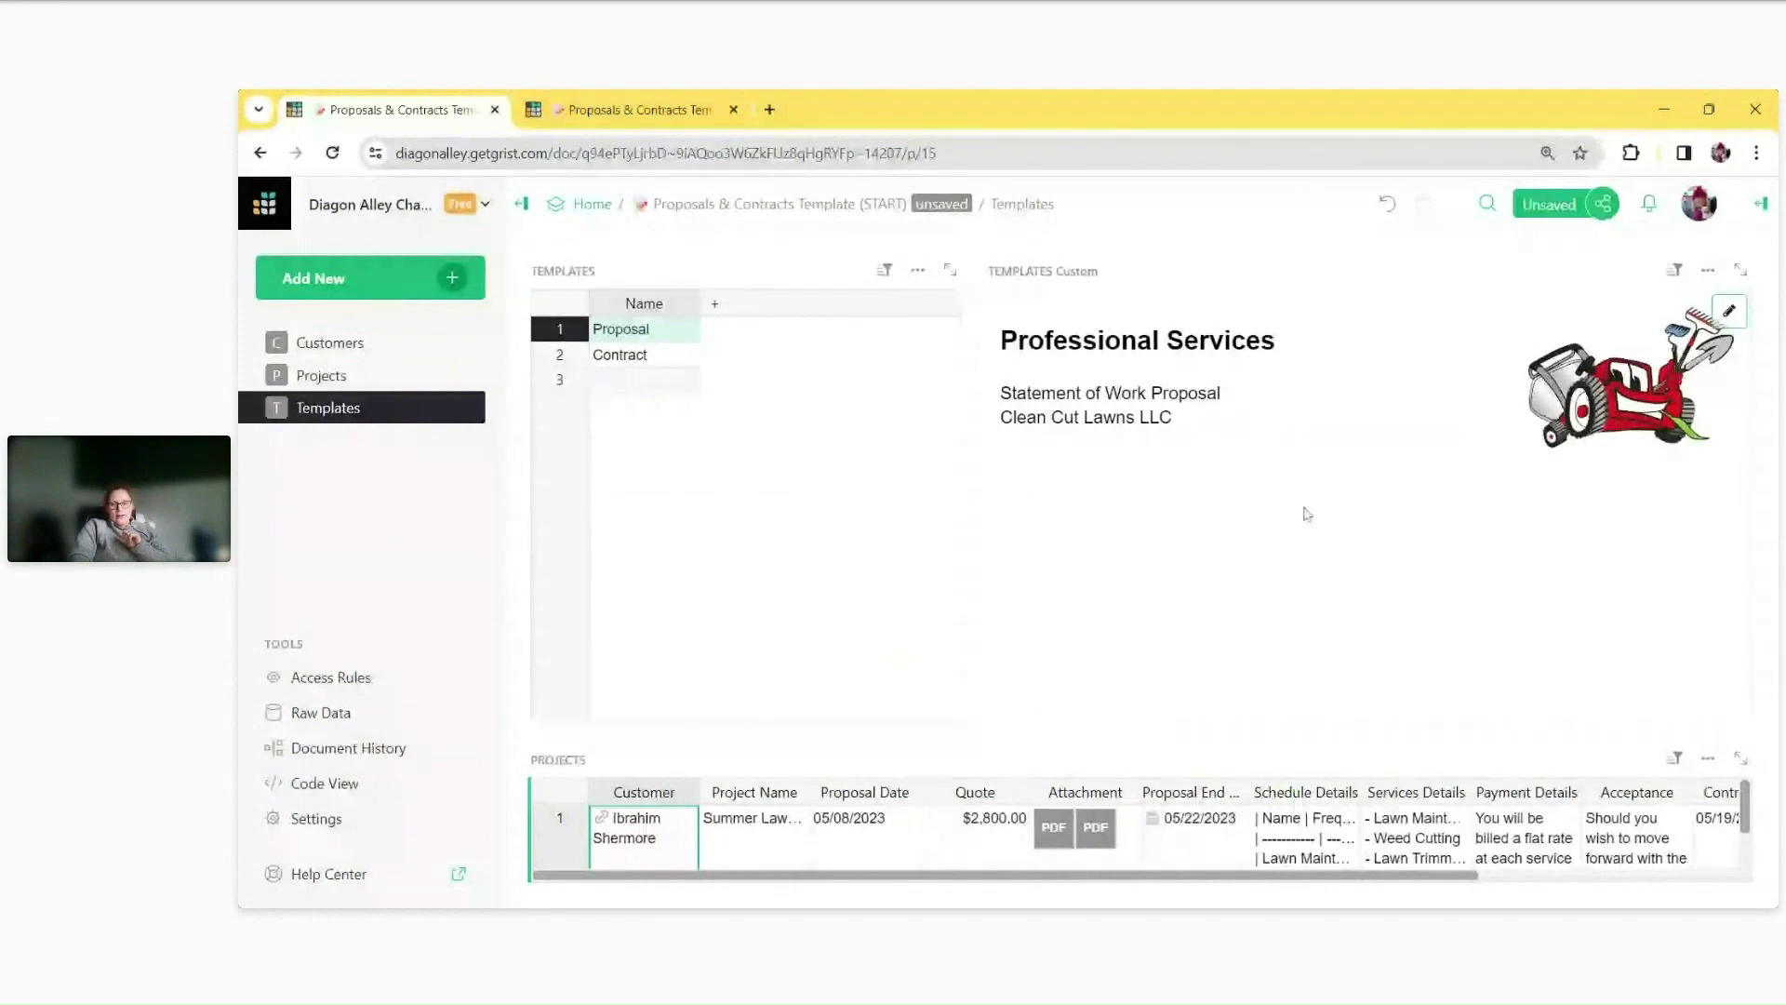
pyautogui.click(1207, 525)
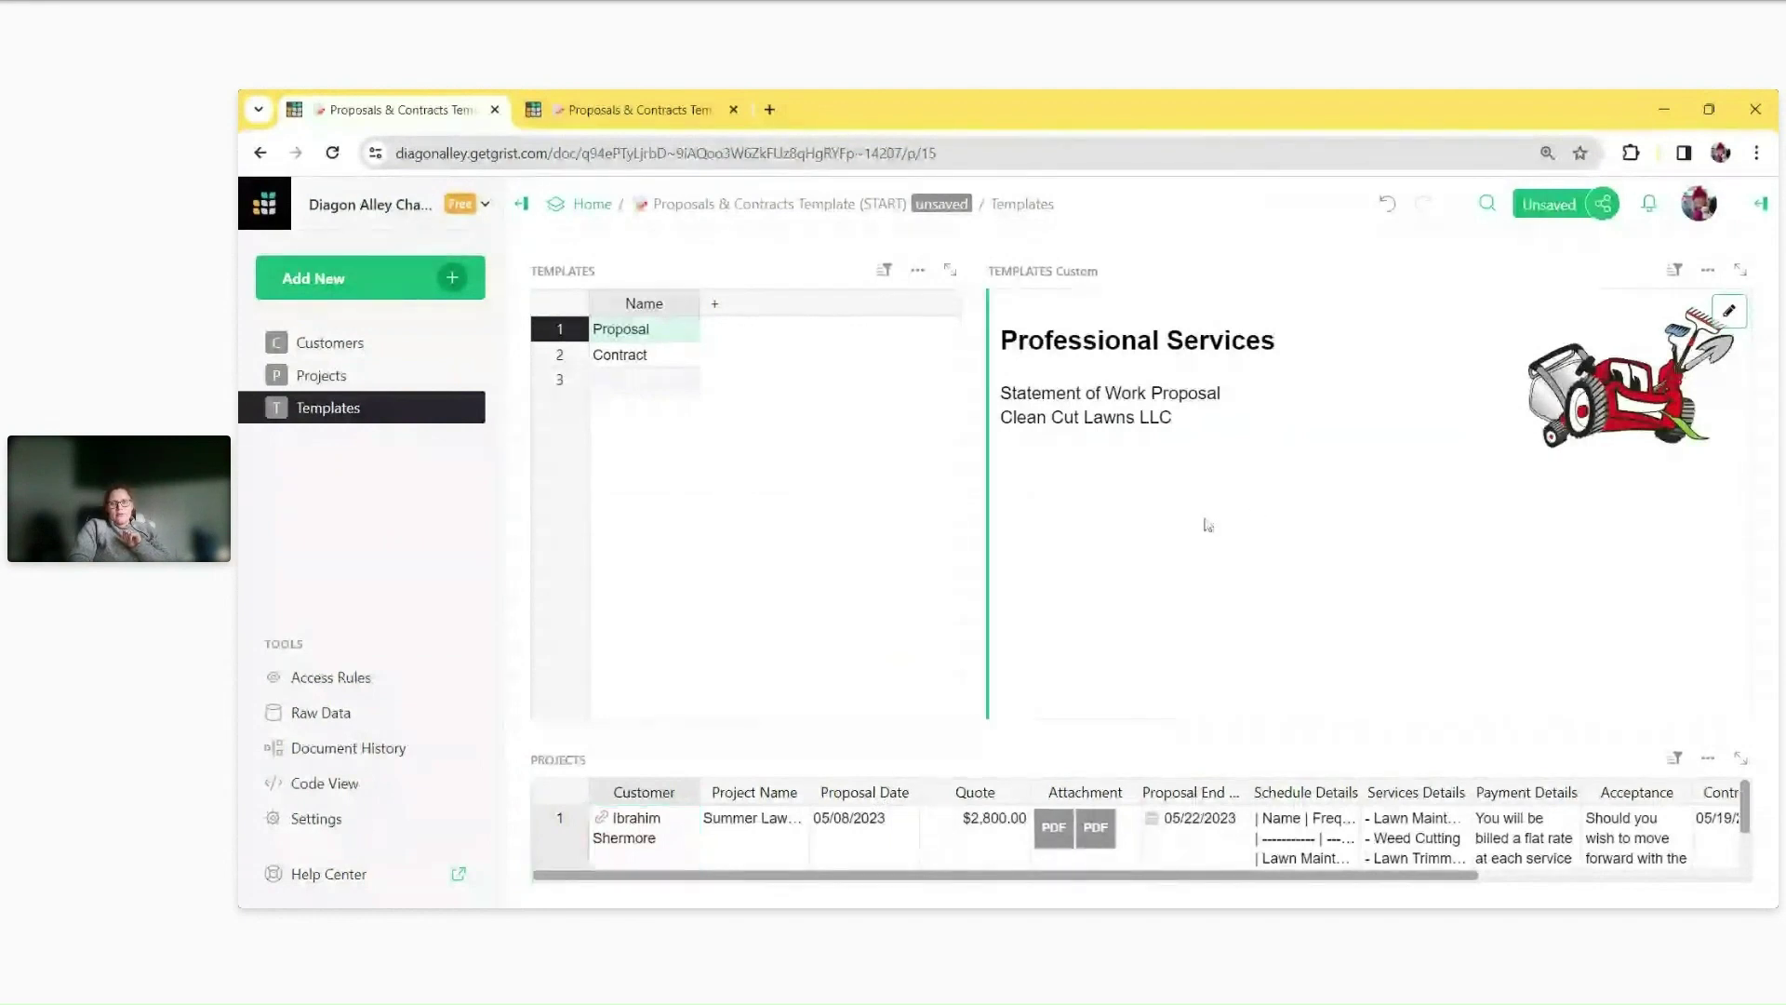
pyautogui.click(1728, 311)
pyautogui.hotkey('ctrl', 'End')
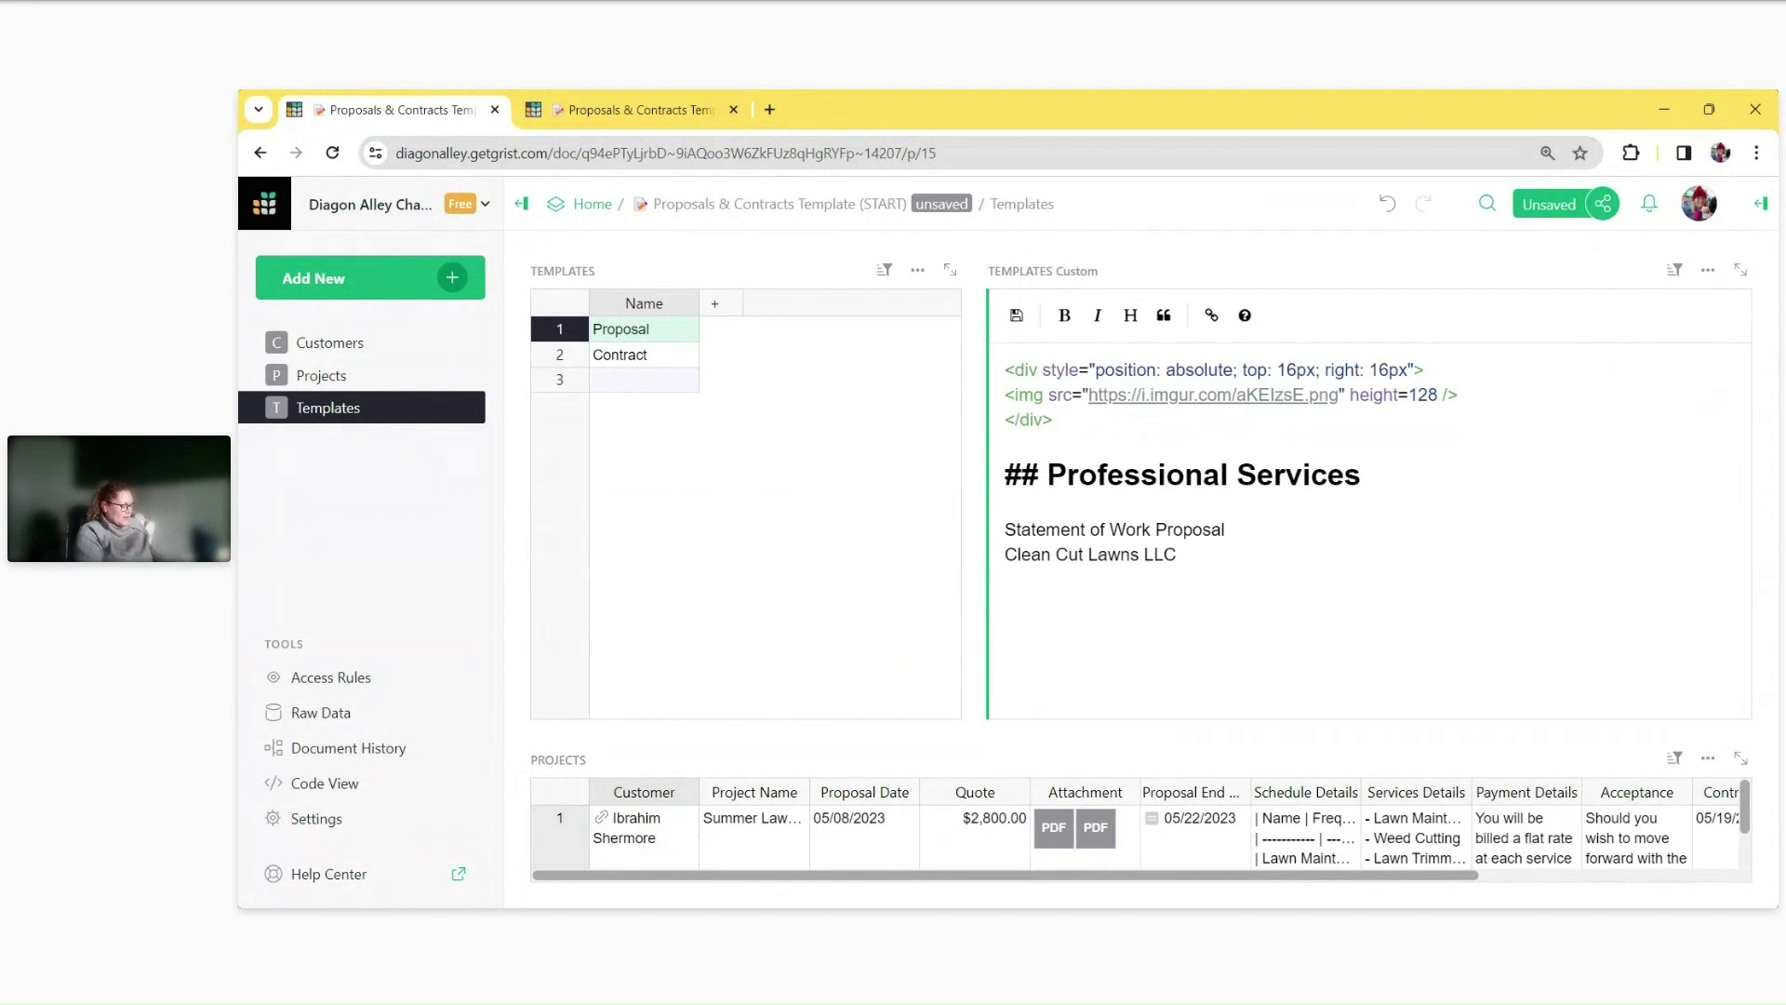
pyautogui.write('| | | | --- | --- | | **Project Name** | |')
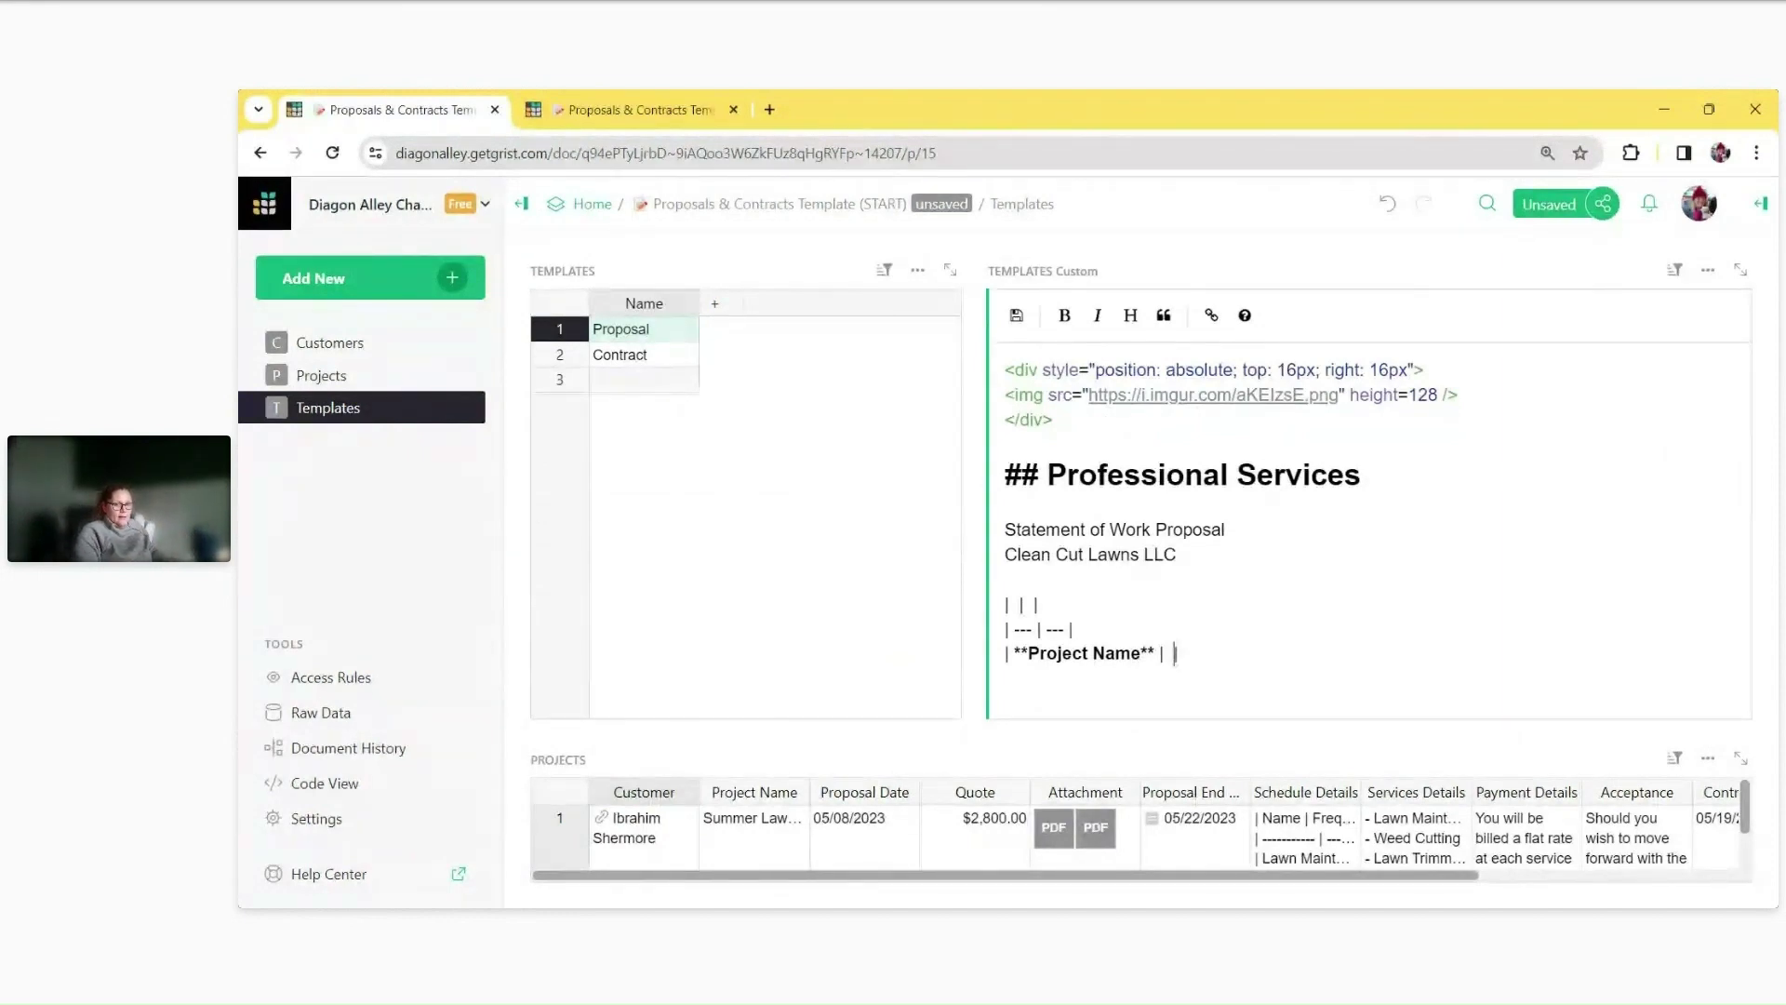
pyautogui.write('{')
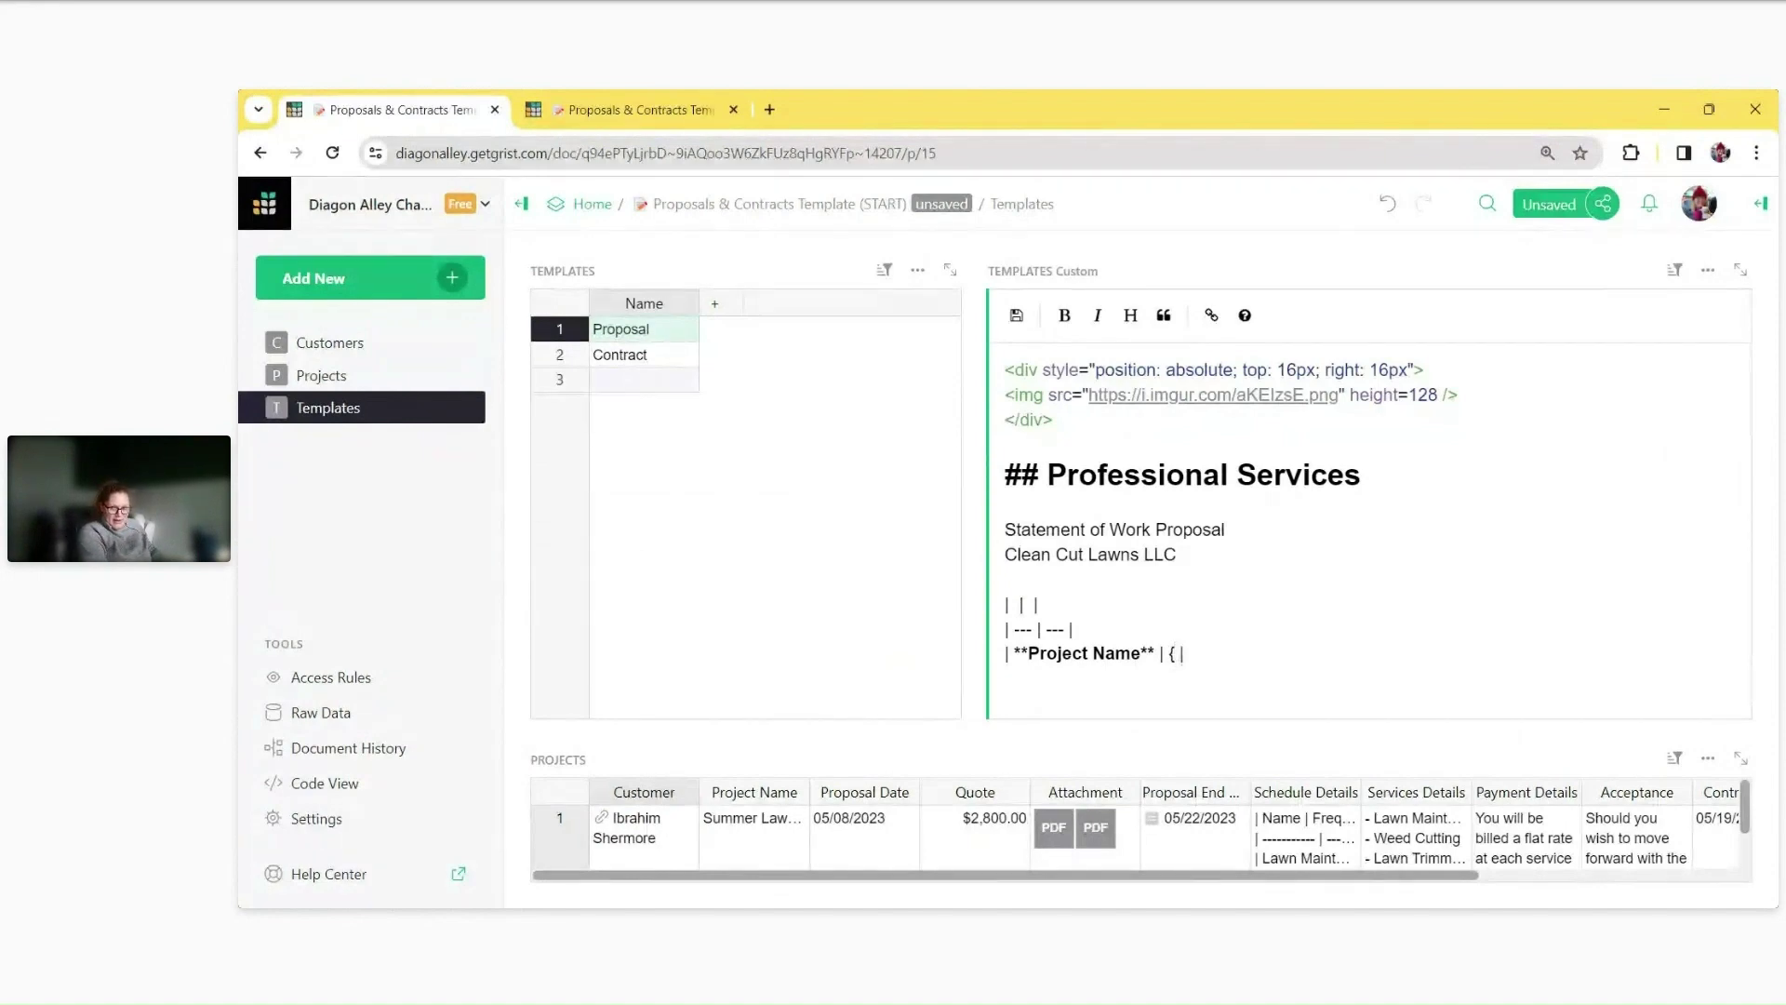
pyautogui.write('}')
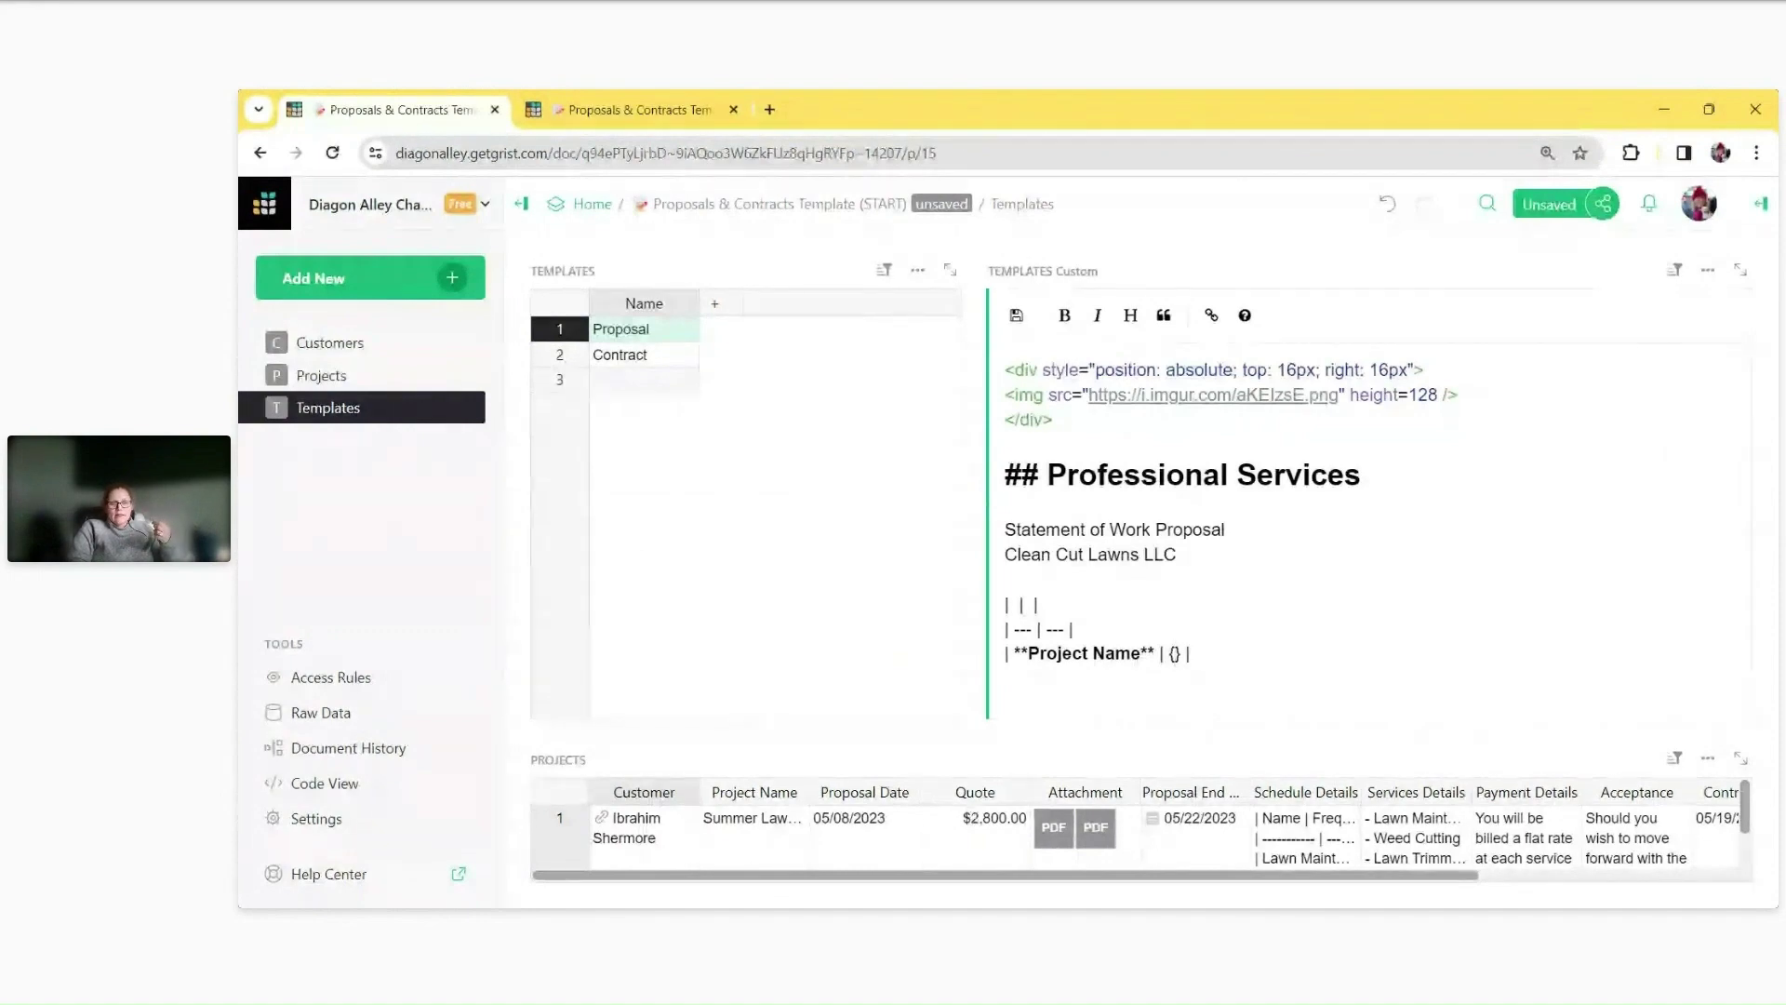
# Widen the Project Name column in the PROJECTS table and copy its column ID.
pyautogui.moveTo(807, 792); pyautogui.dragTo(892, 792)
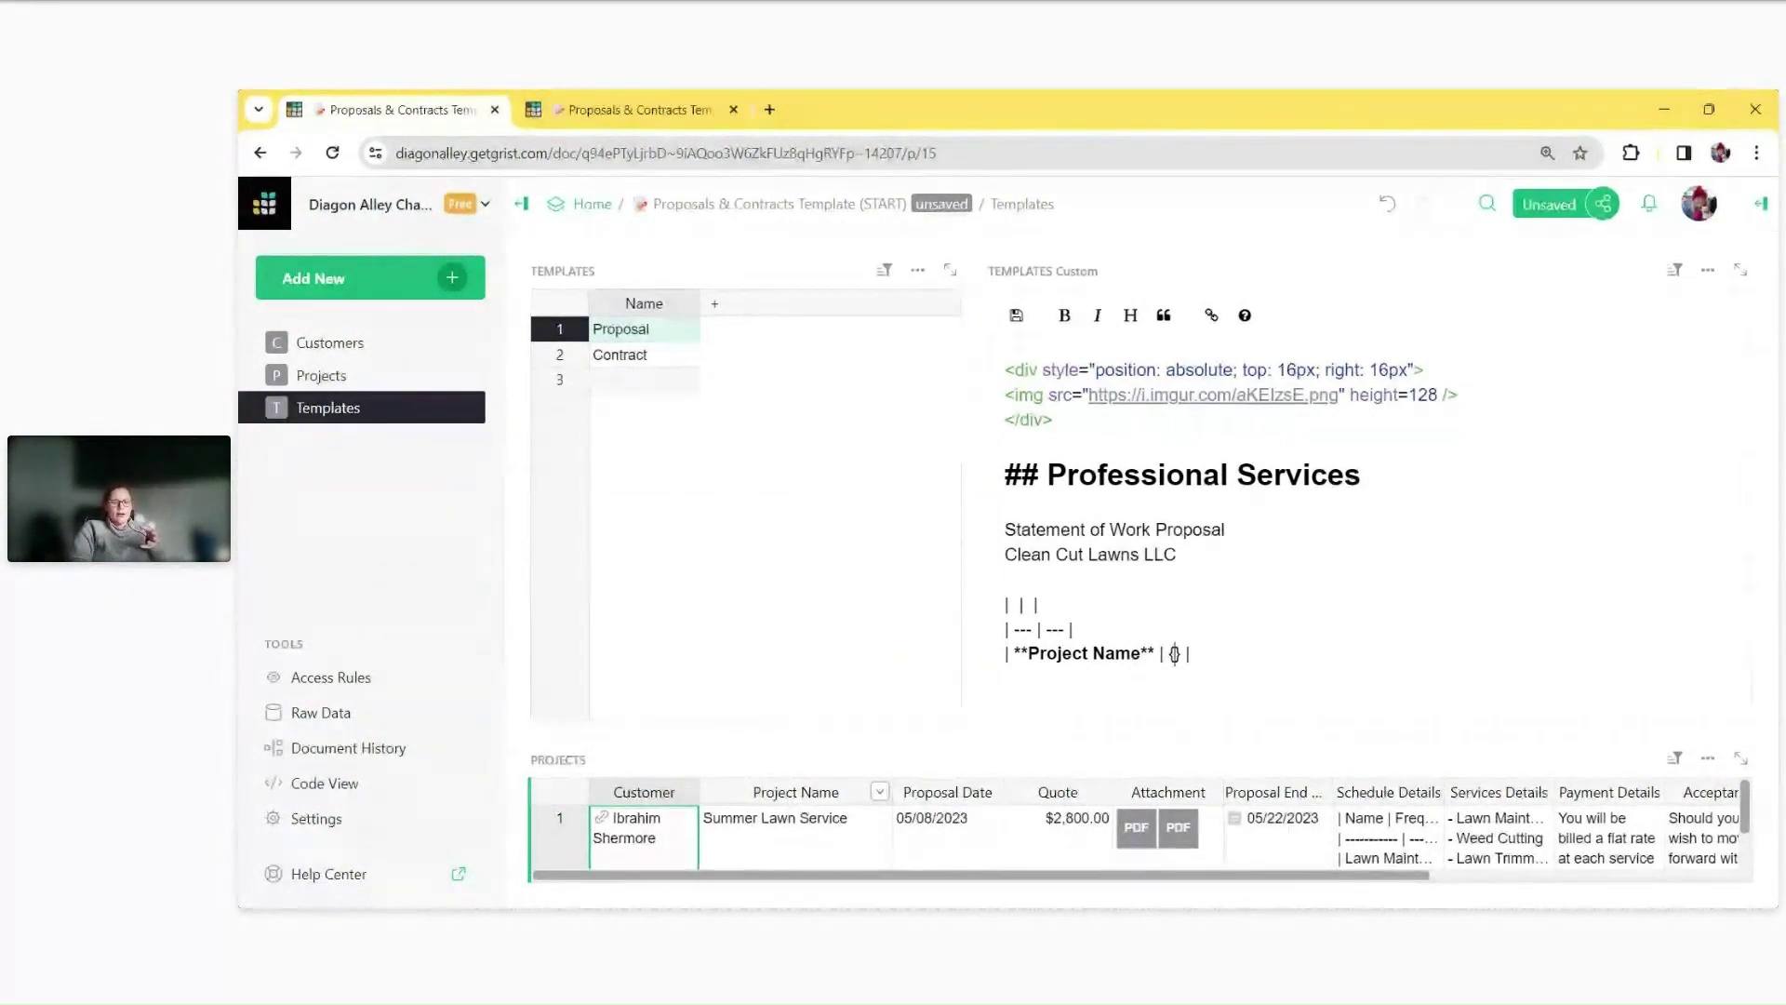
pyautogui.click(796, 792)
pyautogui.scroll(-1, 796, 801)
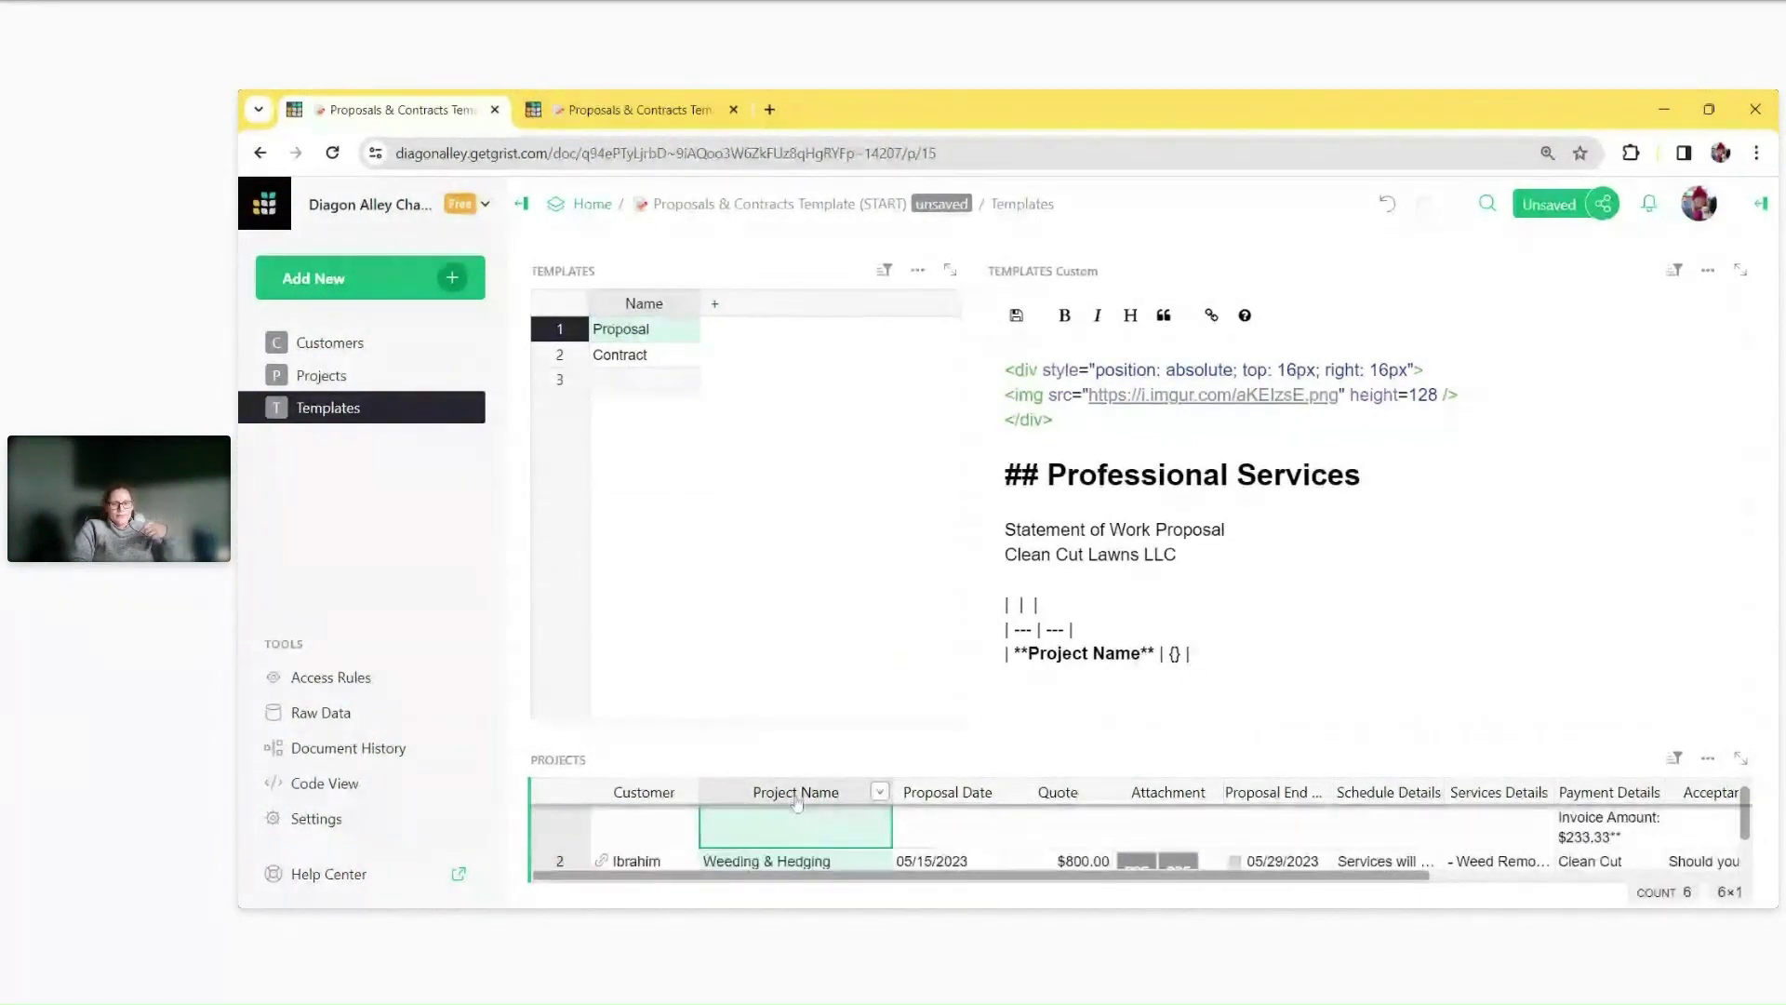
pyautogui.doubleClick(796, 792)
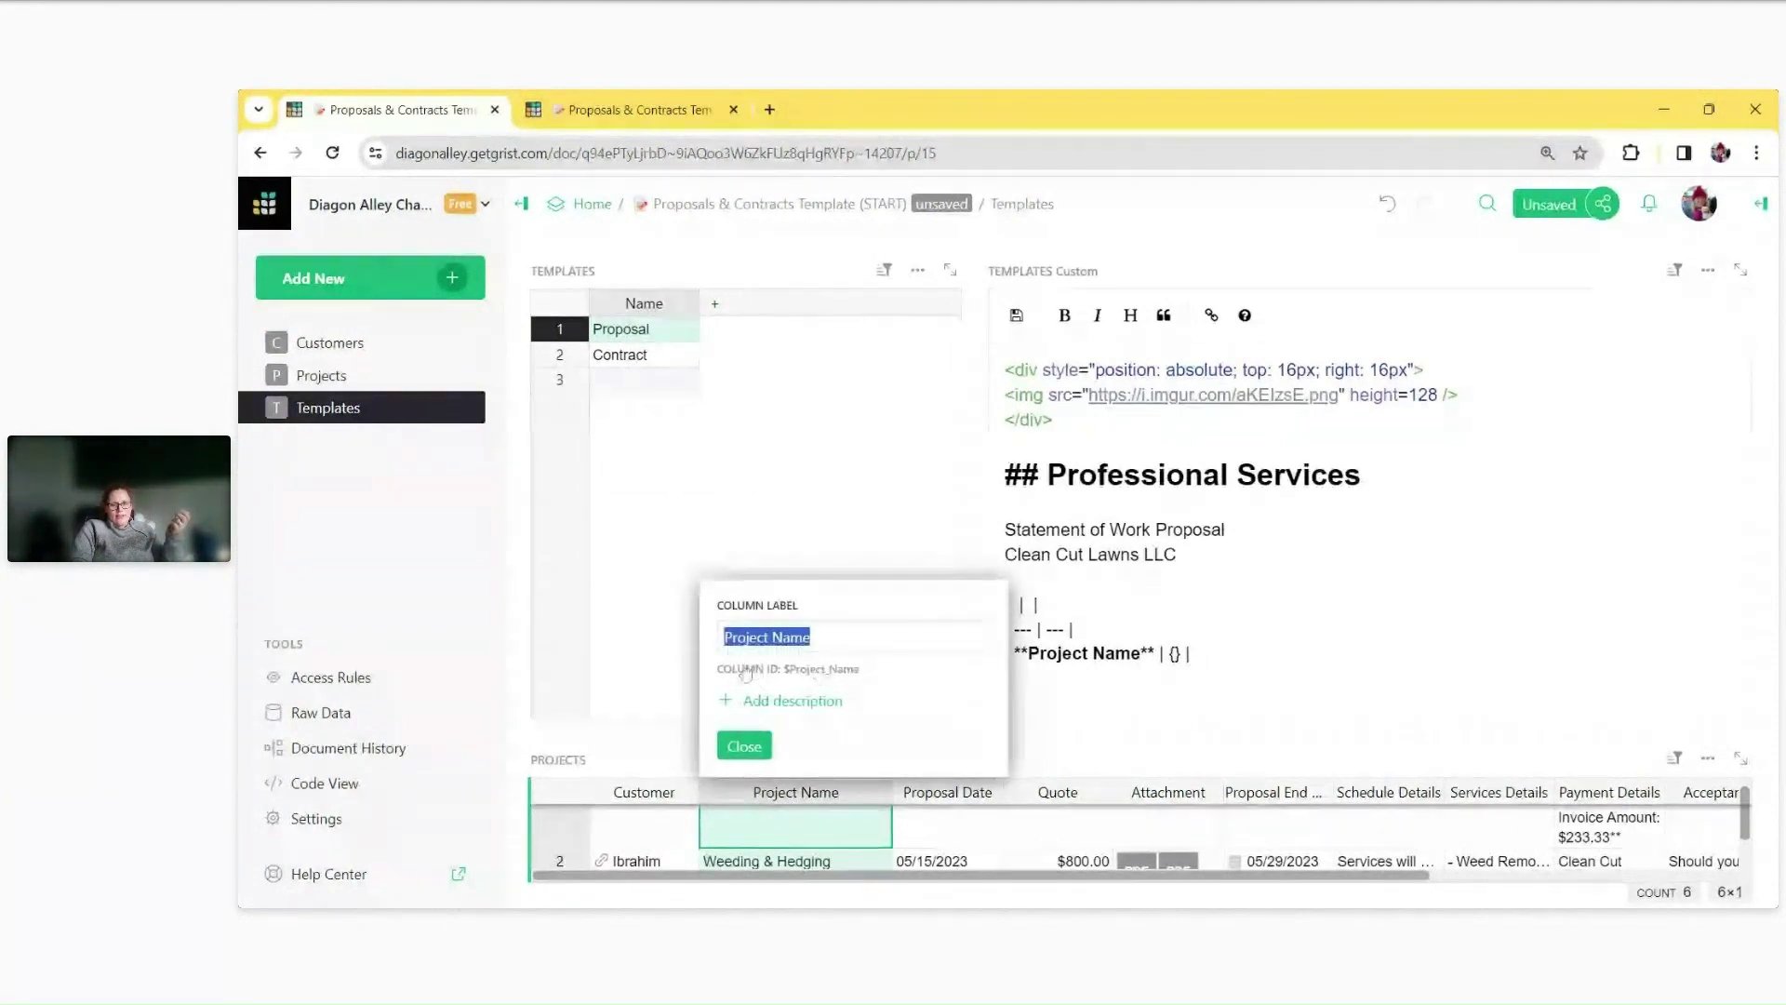
pyautogui.click(796, 670)
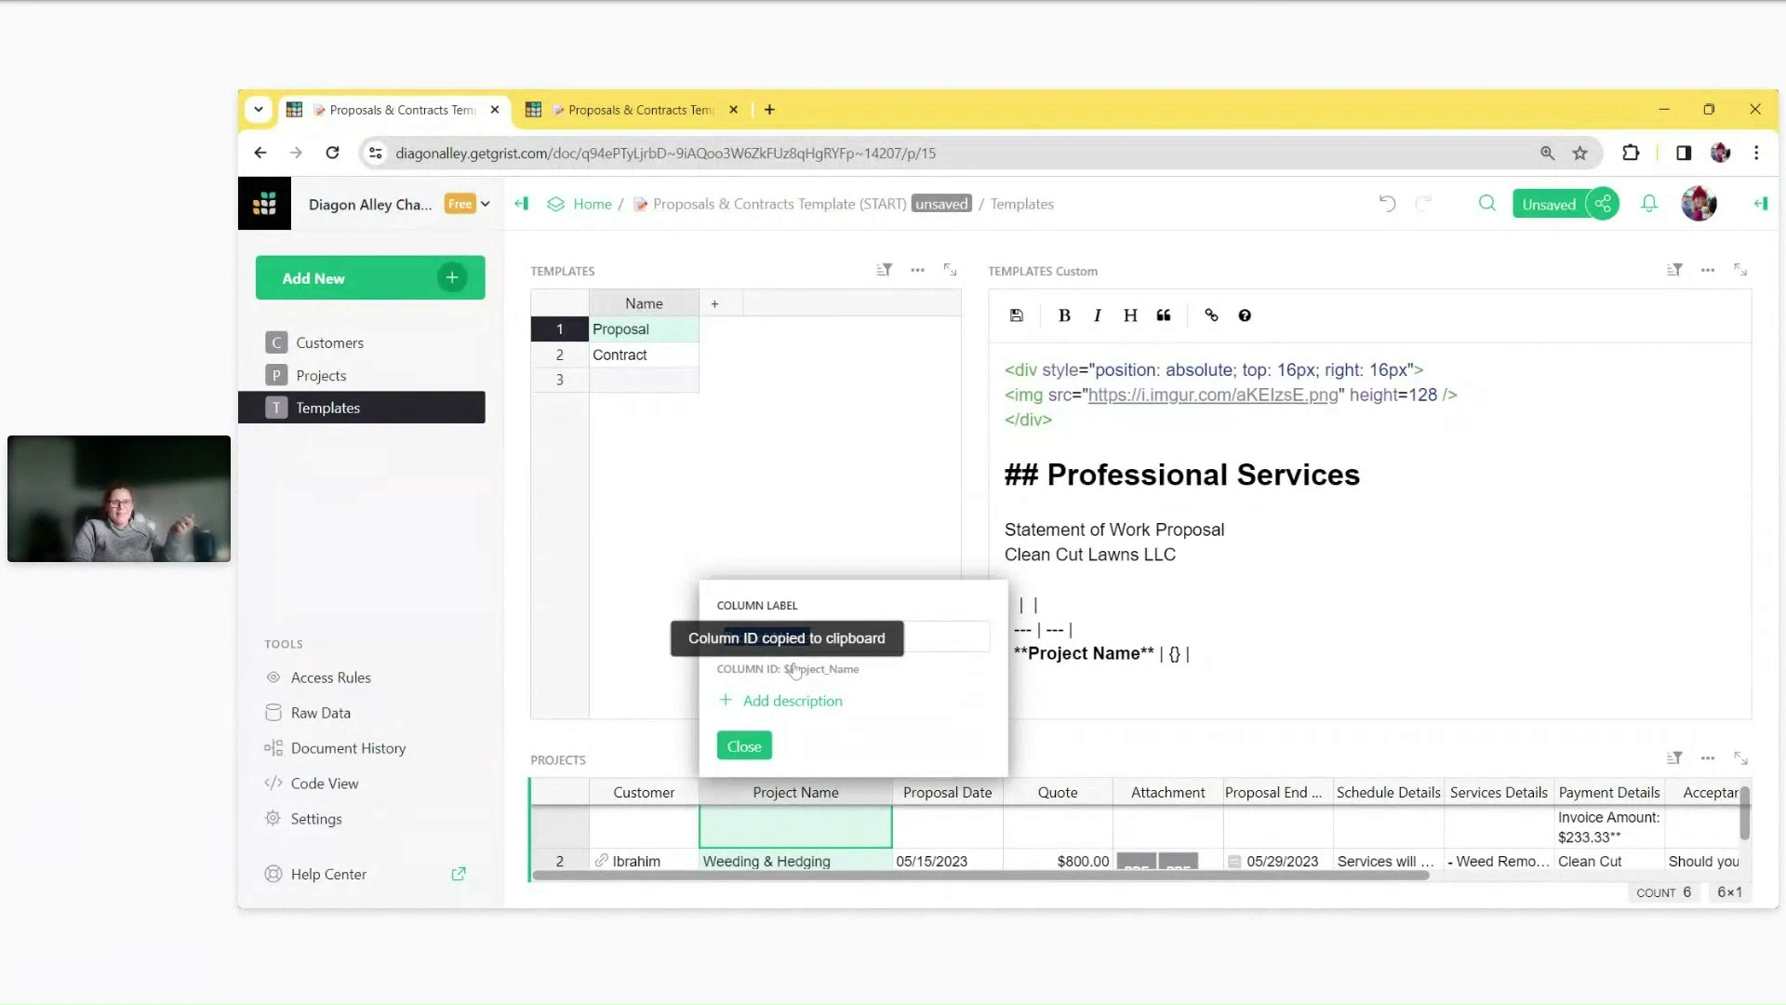
pyautogui.click(744, 747)
# Insert the copied column ID into the Project Name row's braces without its dollar sign, giving {Project_Name}.
pyautogui.click(1170, 653)
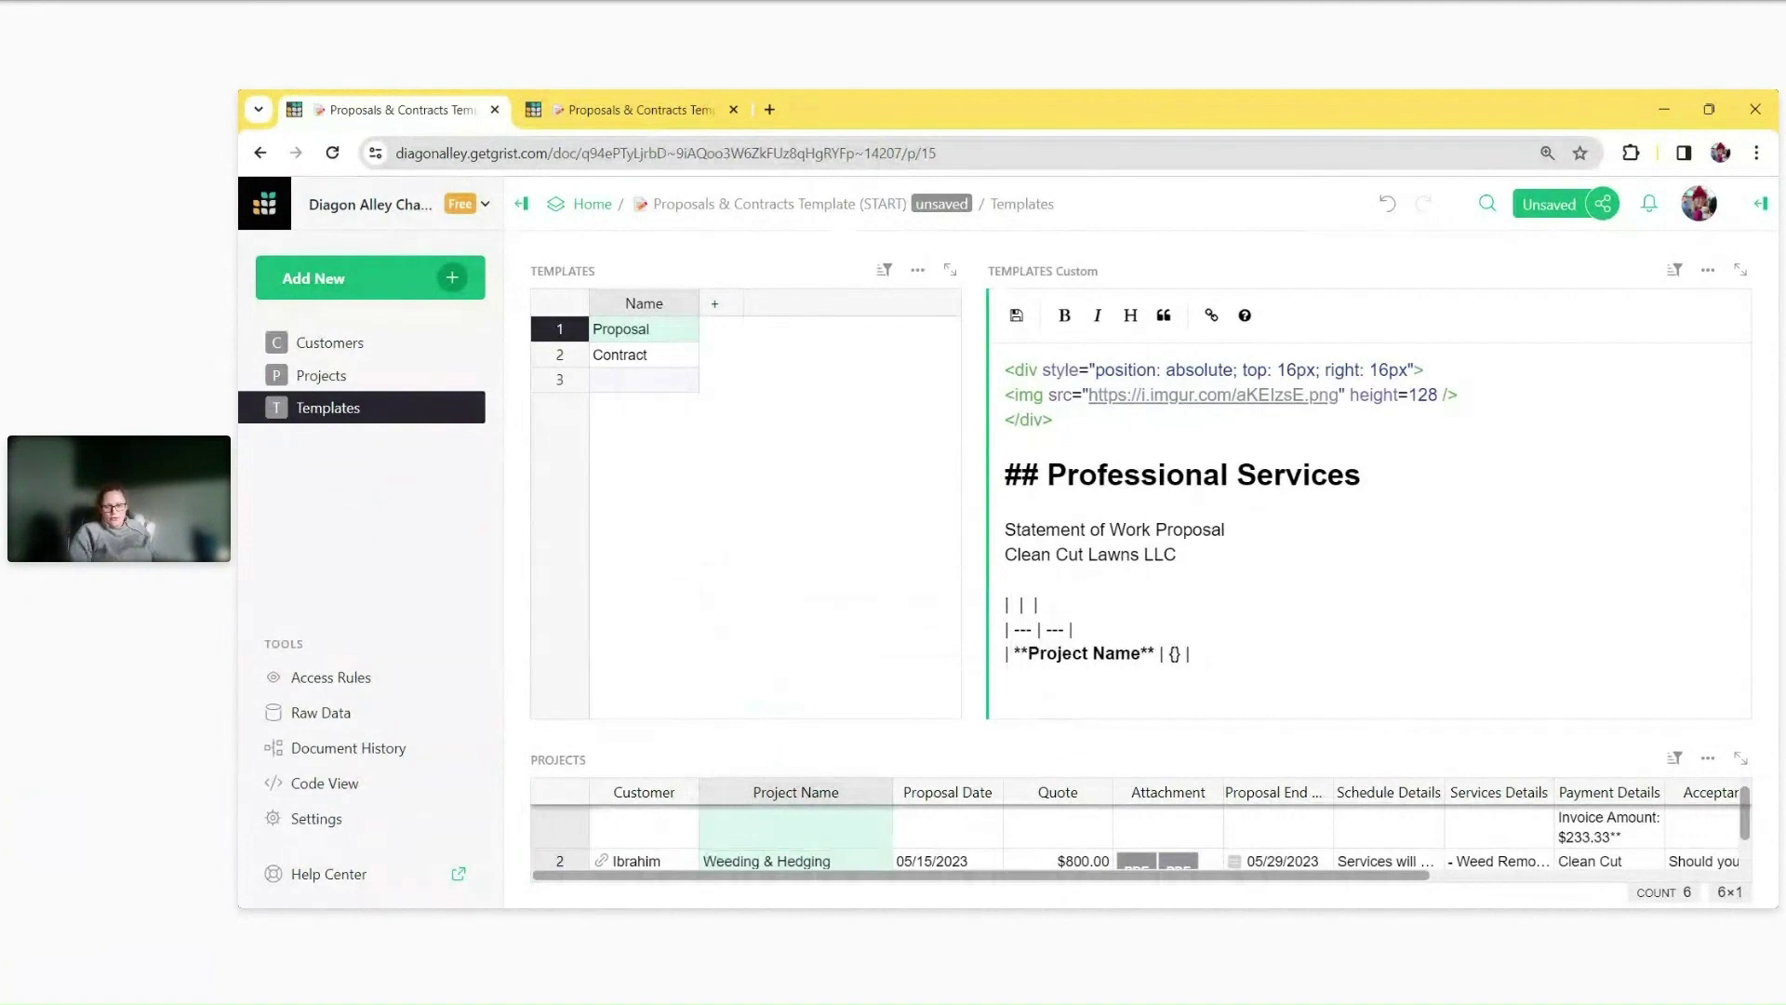
pyautogui.write('$')
pyautogui.hotkey('ctrl', 'v')
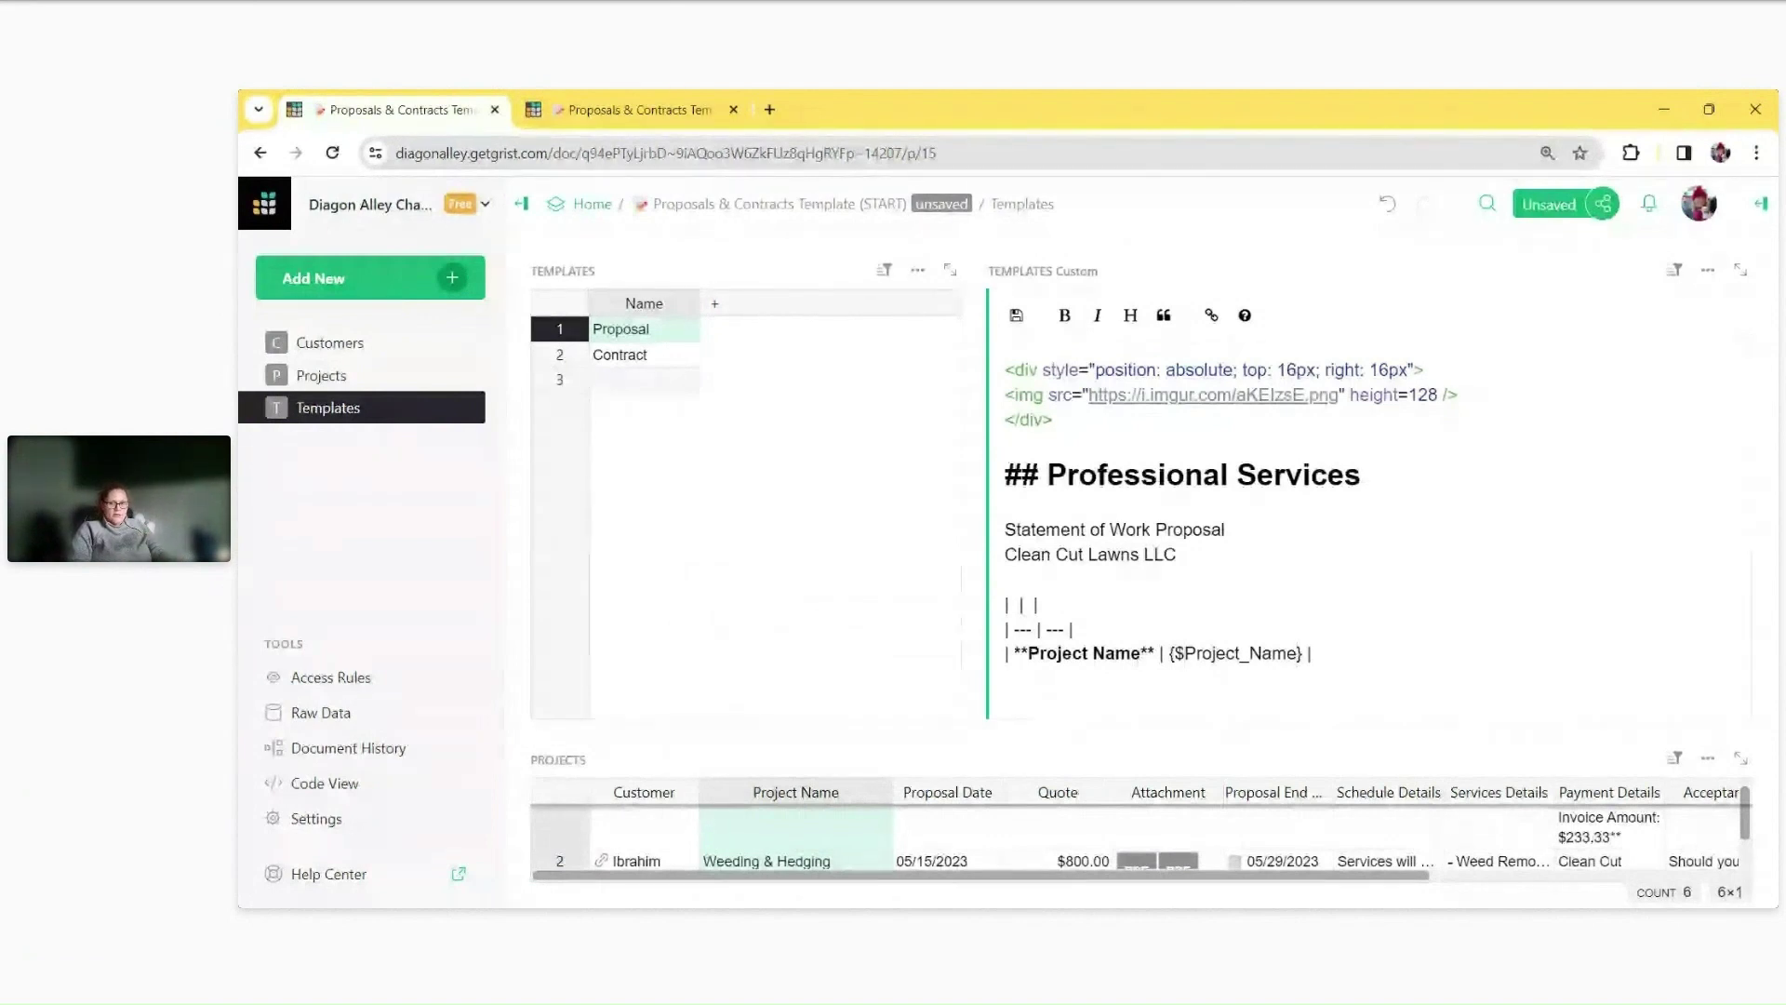
pyautogui.press('BackSpace')
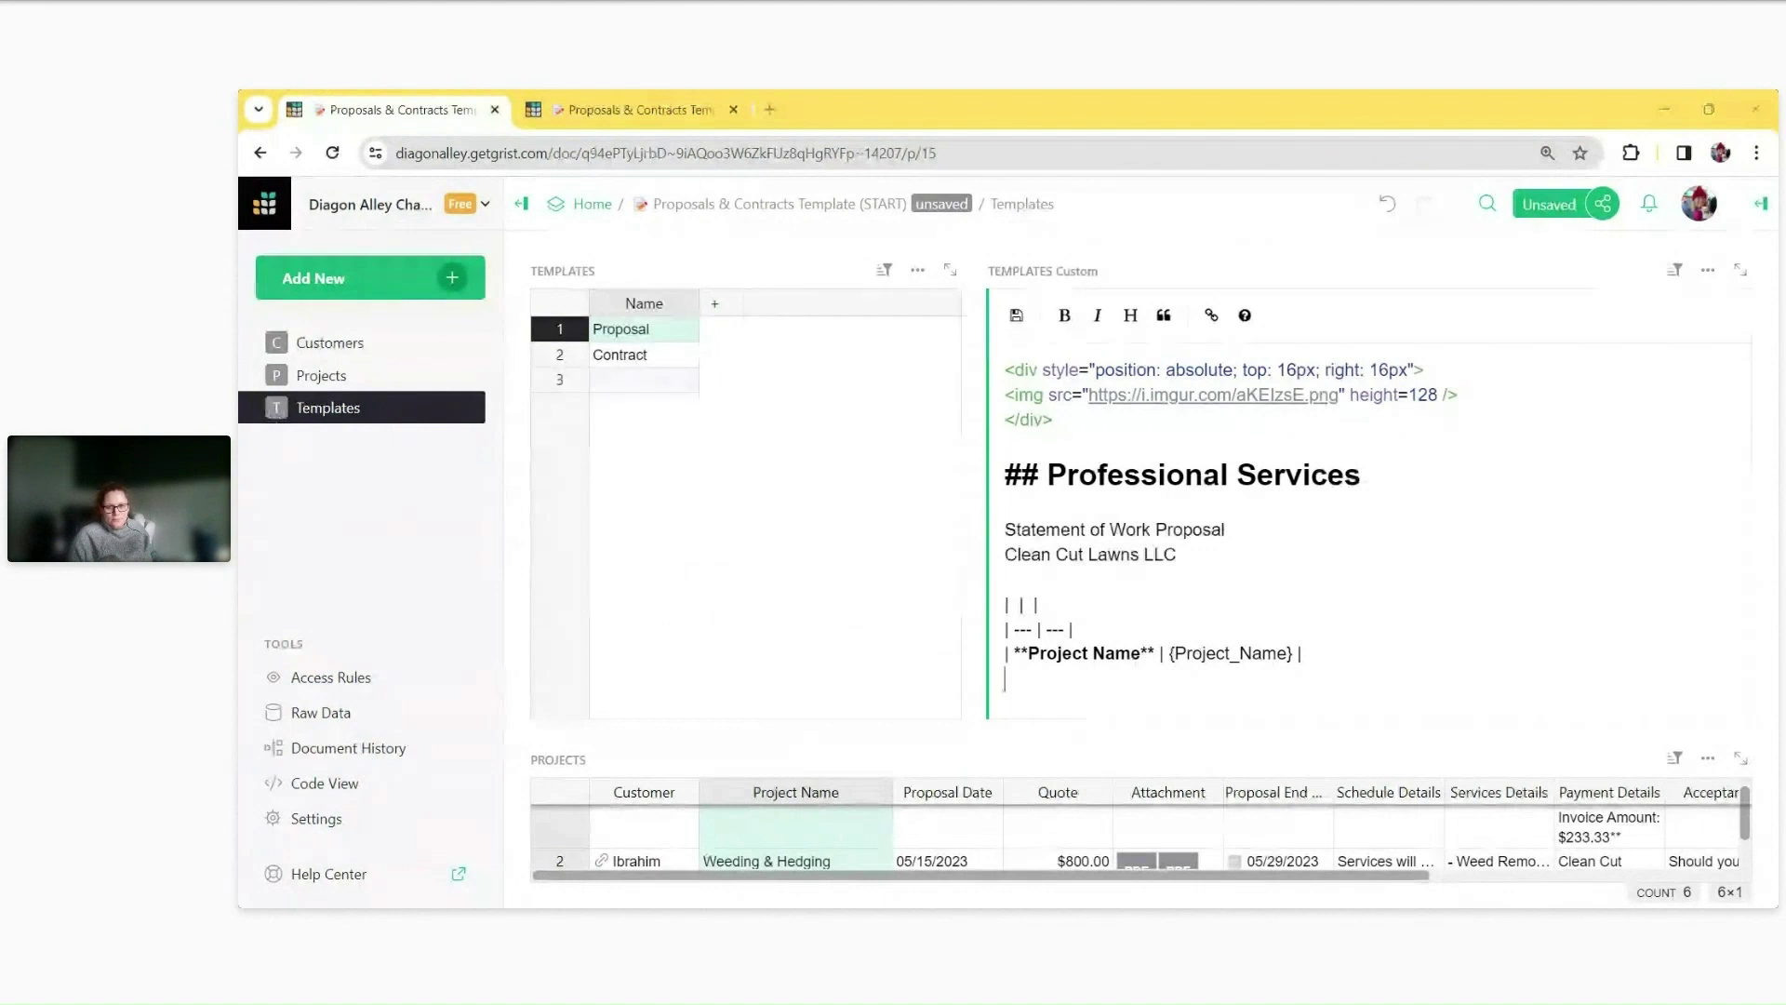
# Add bold Customer Name and Customer Address rows to the Markdown table, and widen the Customer column in PROJECTS.
pyautogui.hotkey('ctrl', 'v')
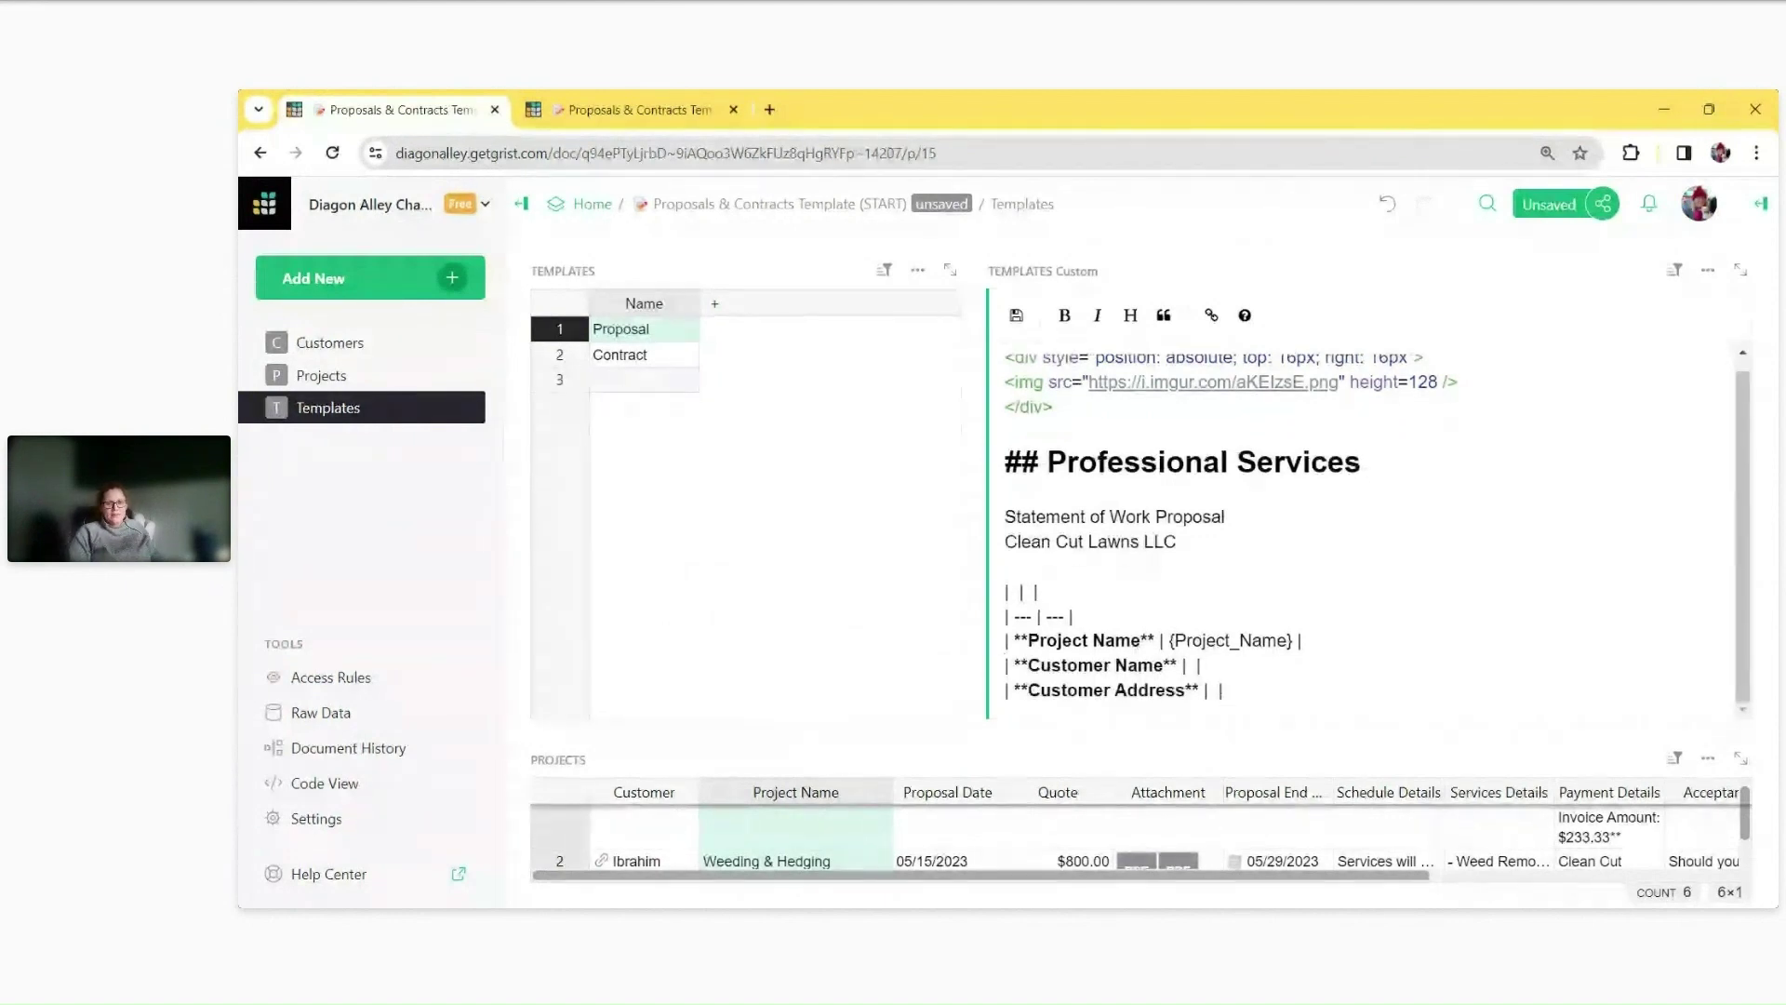
pyautogui.scroll(2, 708, 837)
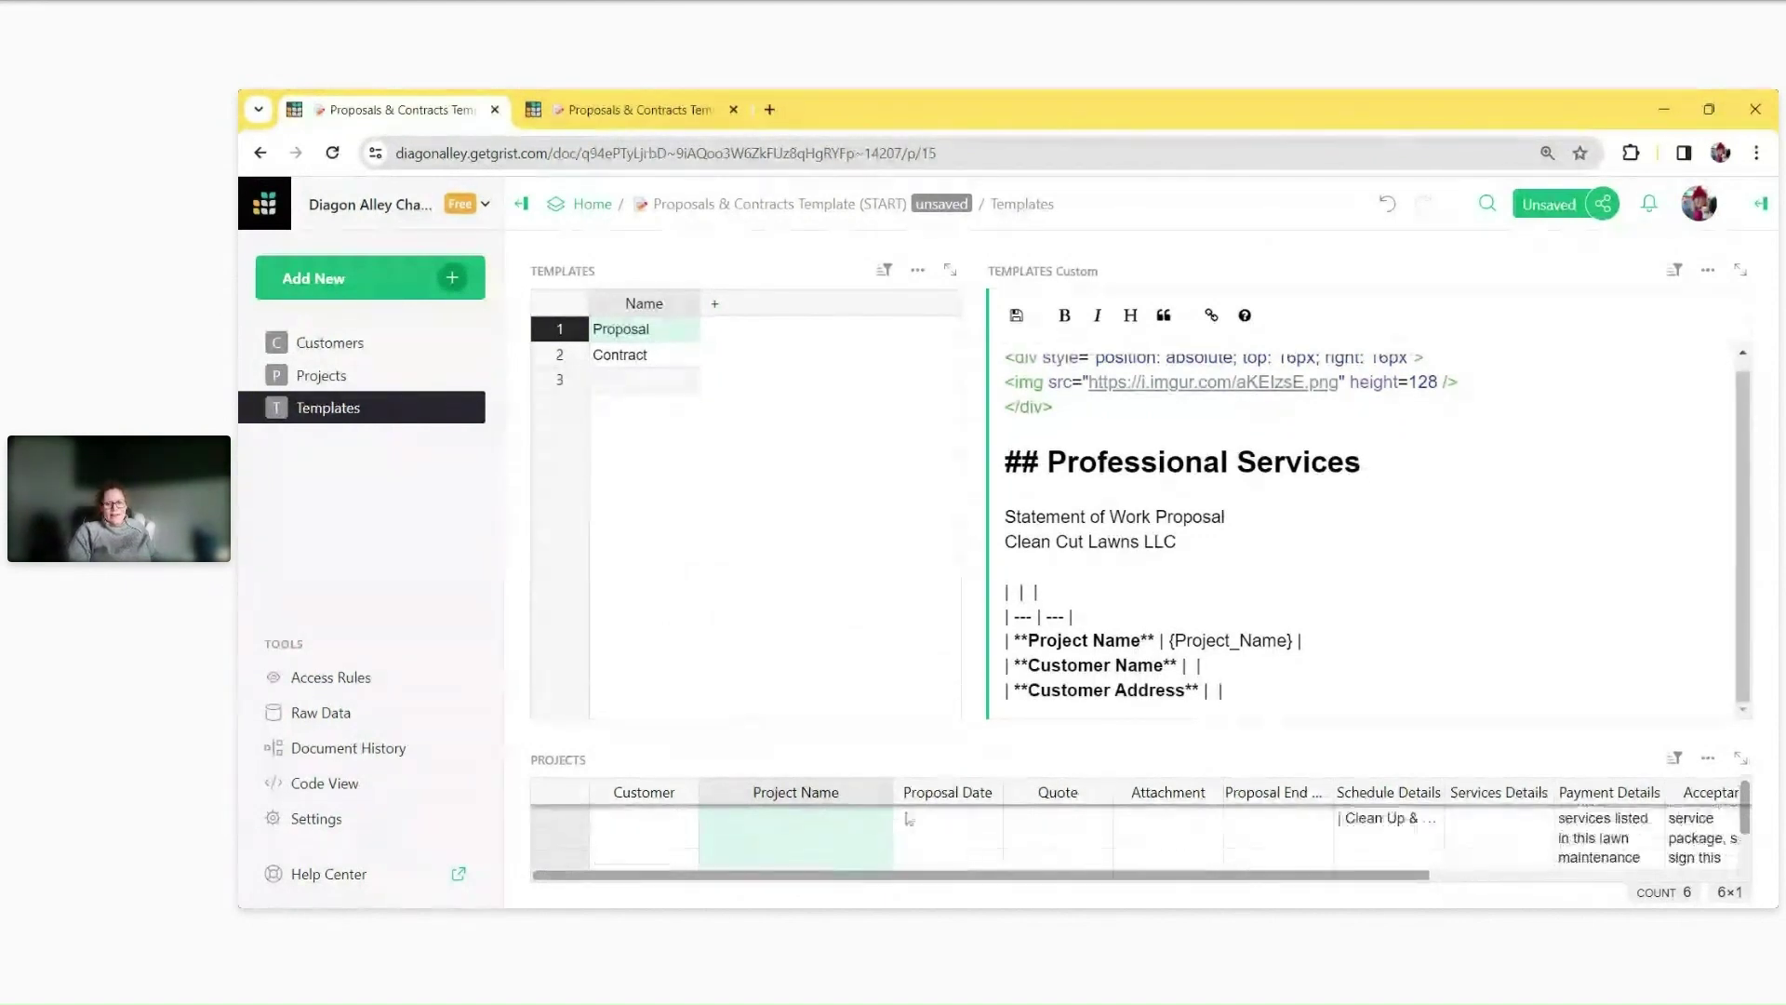
pyautogui.click(685, 840)
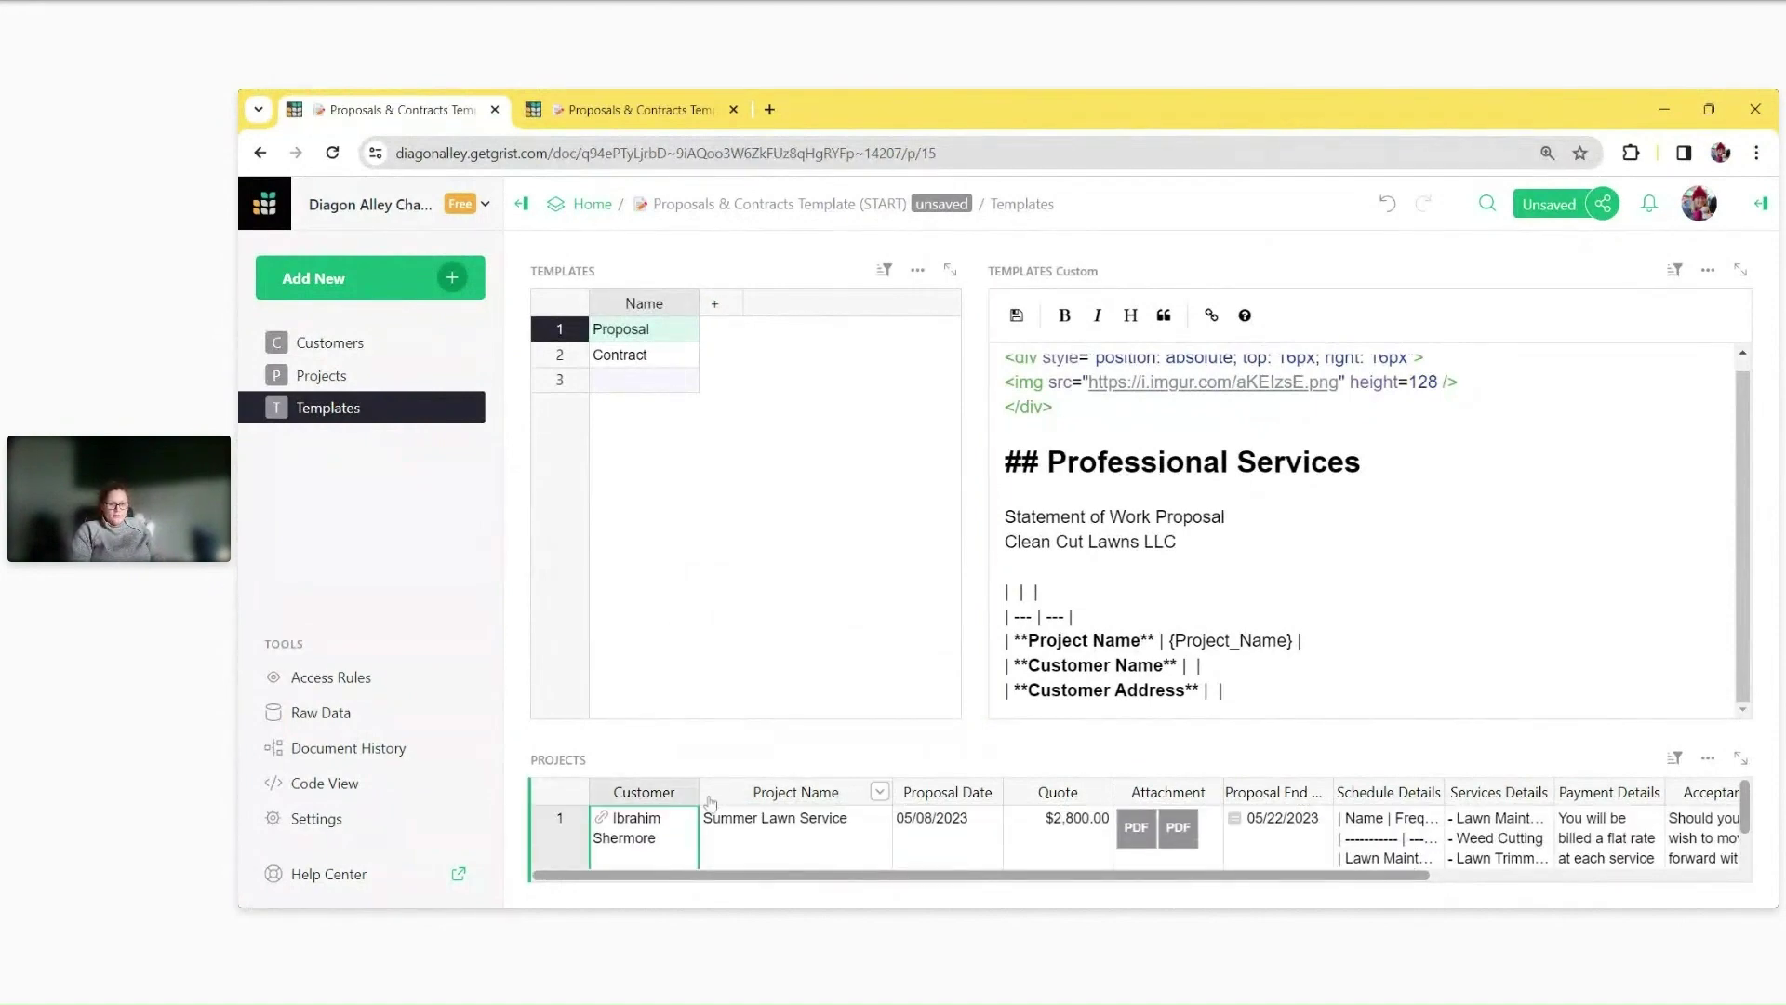
pyautogui.moveTo(700, 790); pyautogui.dragTo(770, 791)
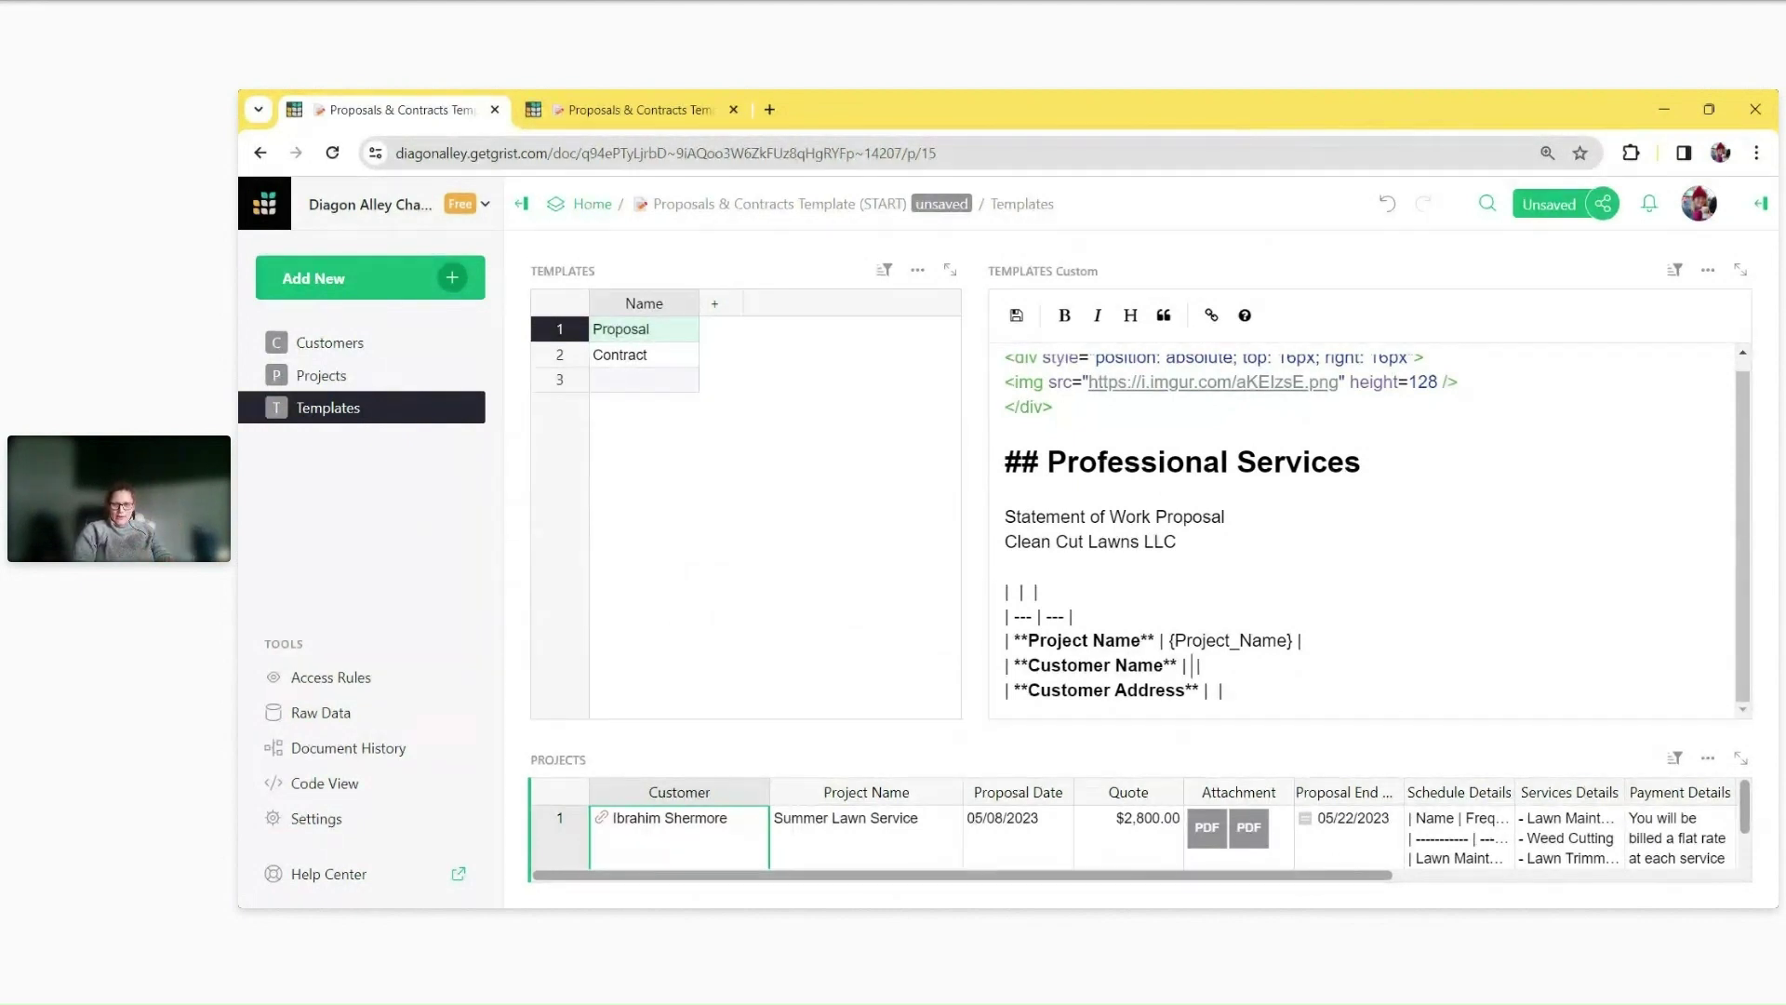
# Fill the second cells of the Customer Name and Customer Address rows with {Customer_Name} and {Customer_Address}.
pyautogui.click(1193, 664)
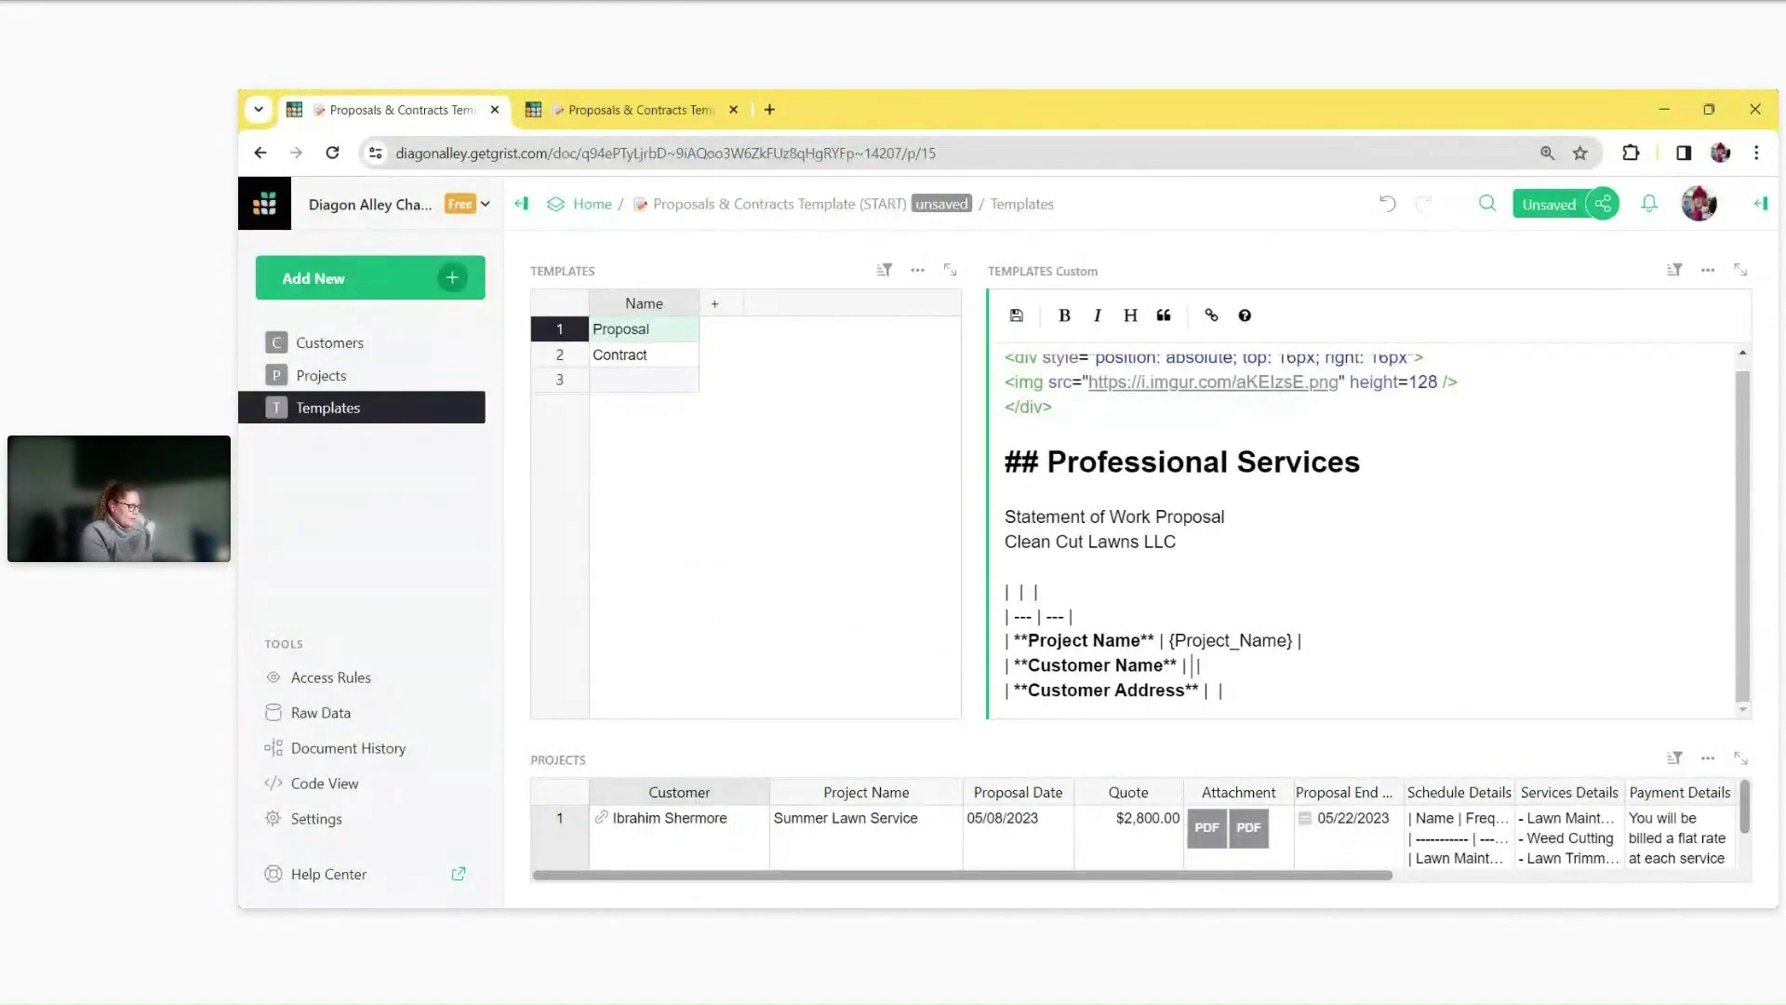
pyautogui.write('{}')
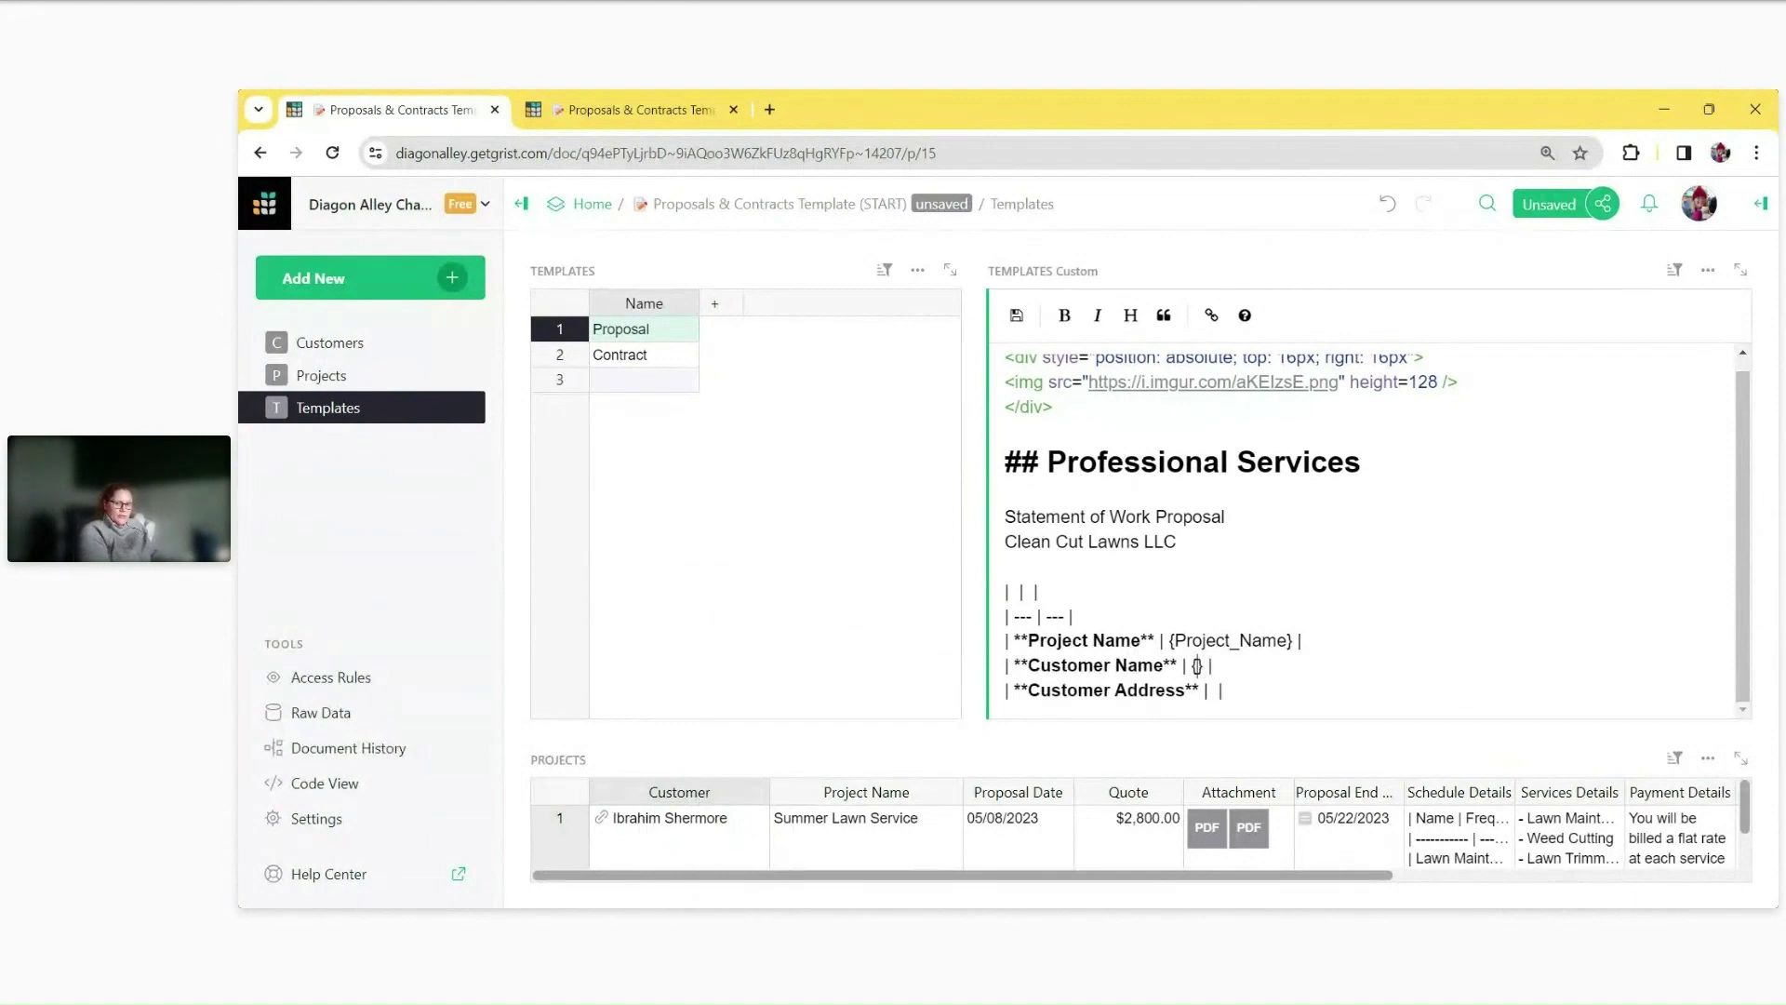
pyautogui.write('Customer_N')
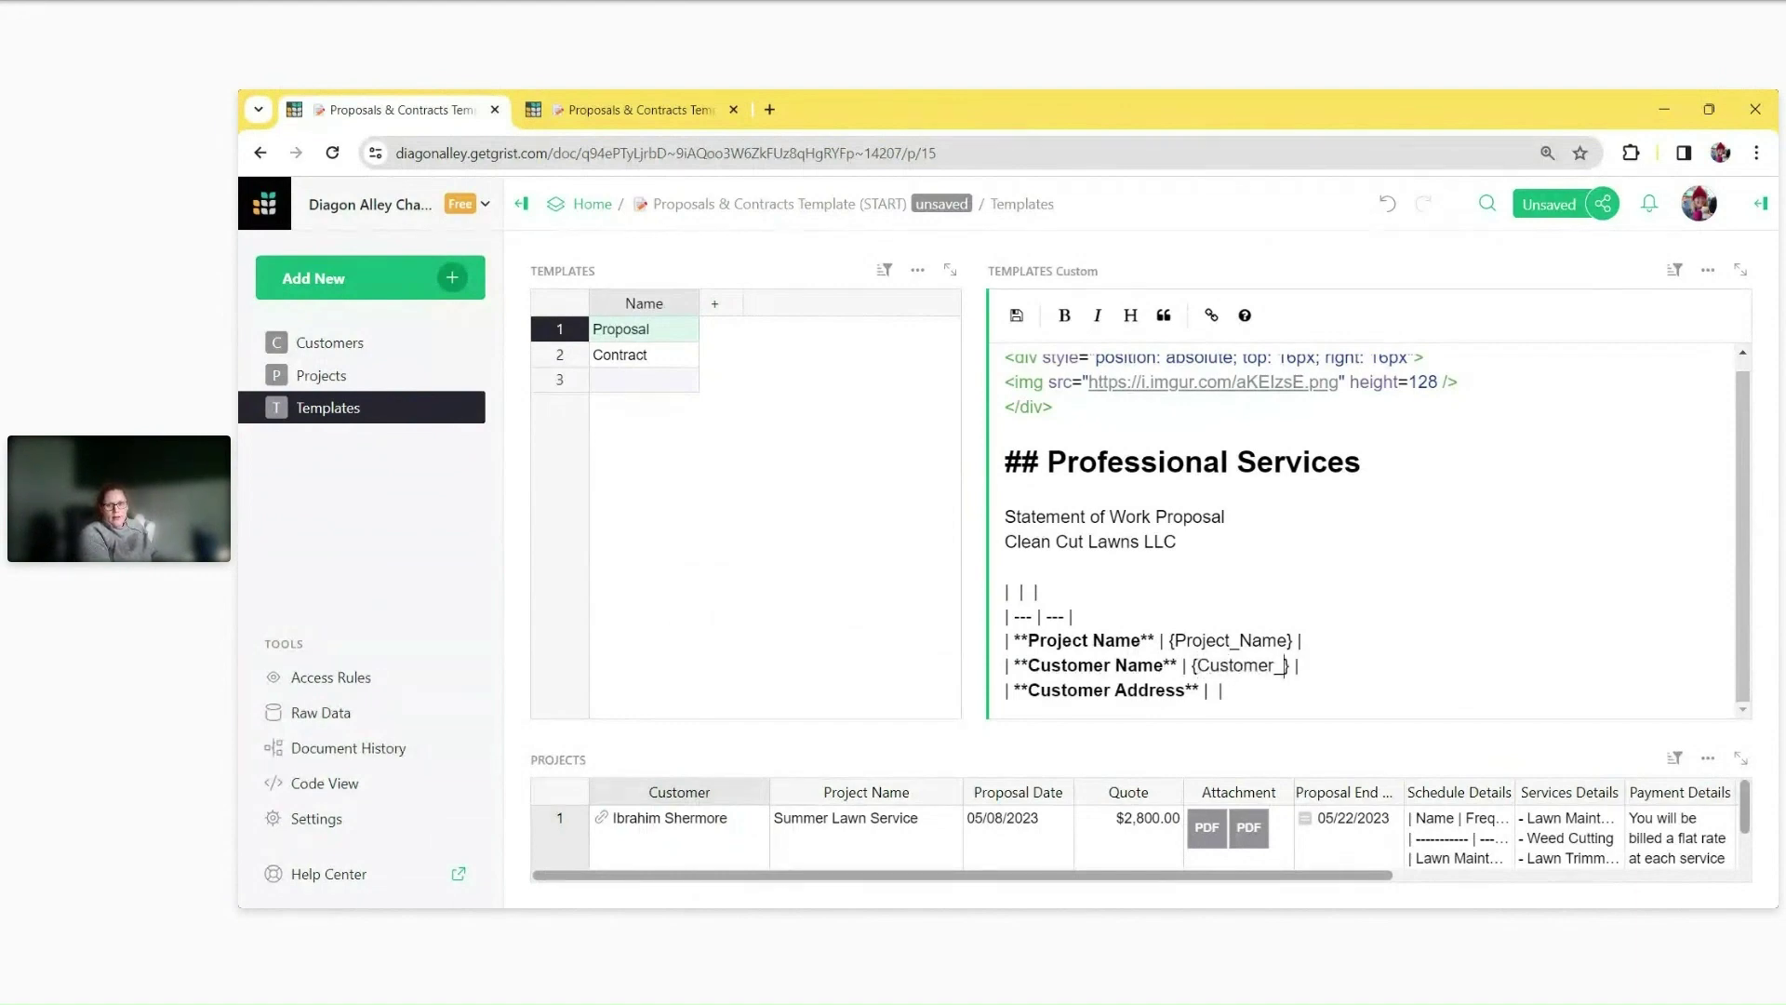
pyautogui.write('ame')
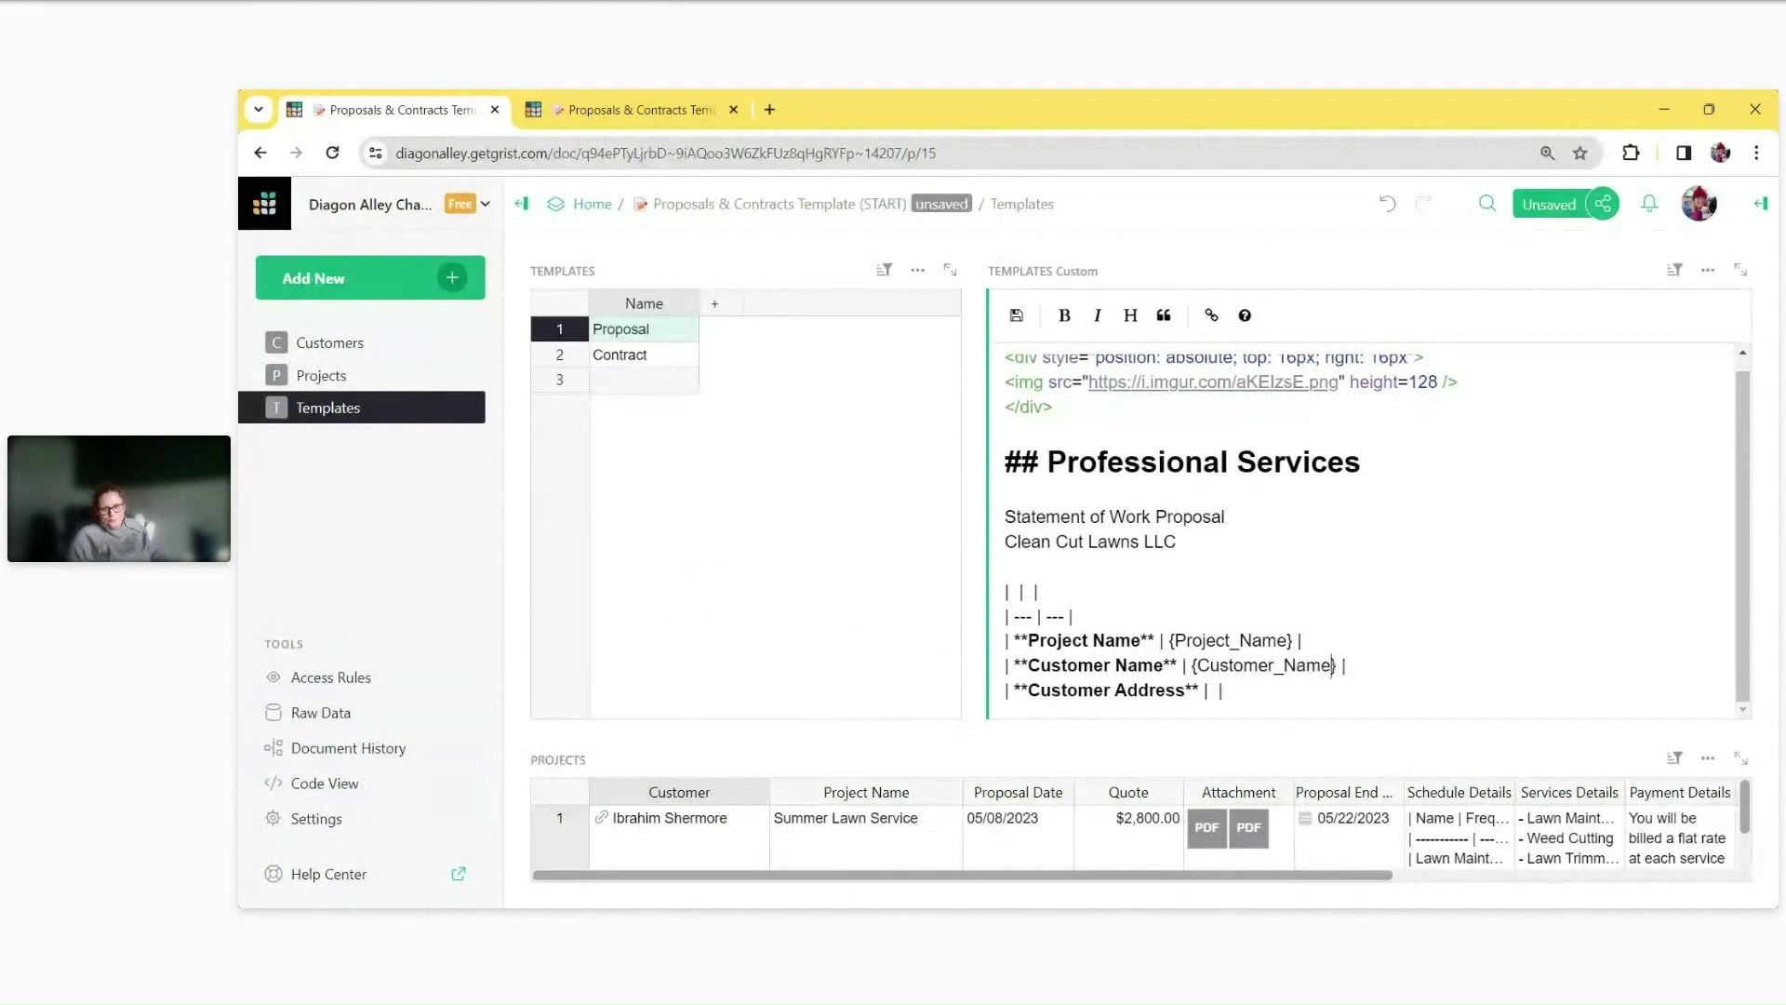
pyautogui.write('{}')
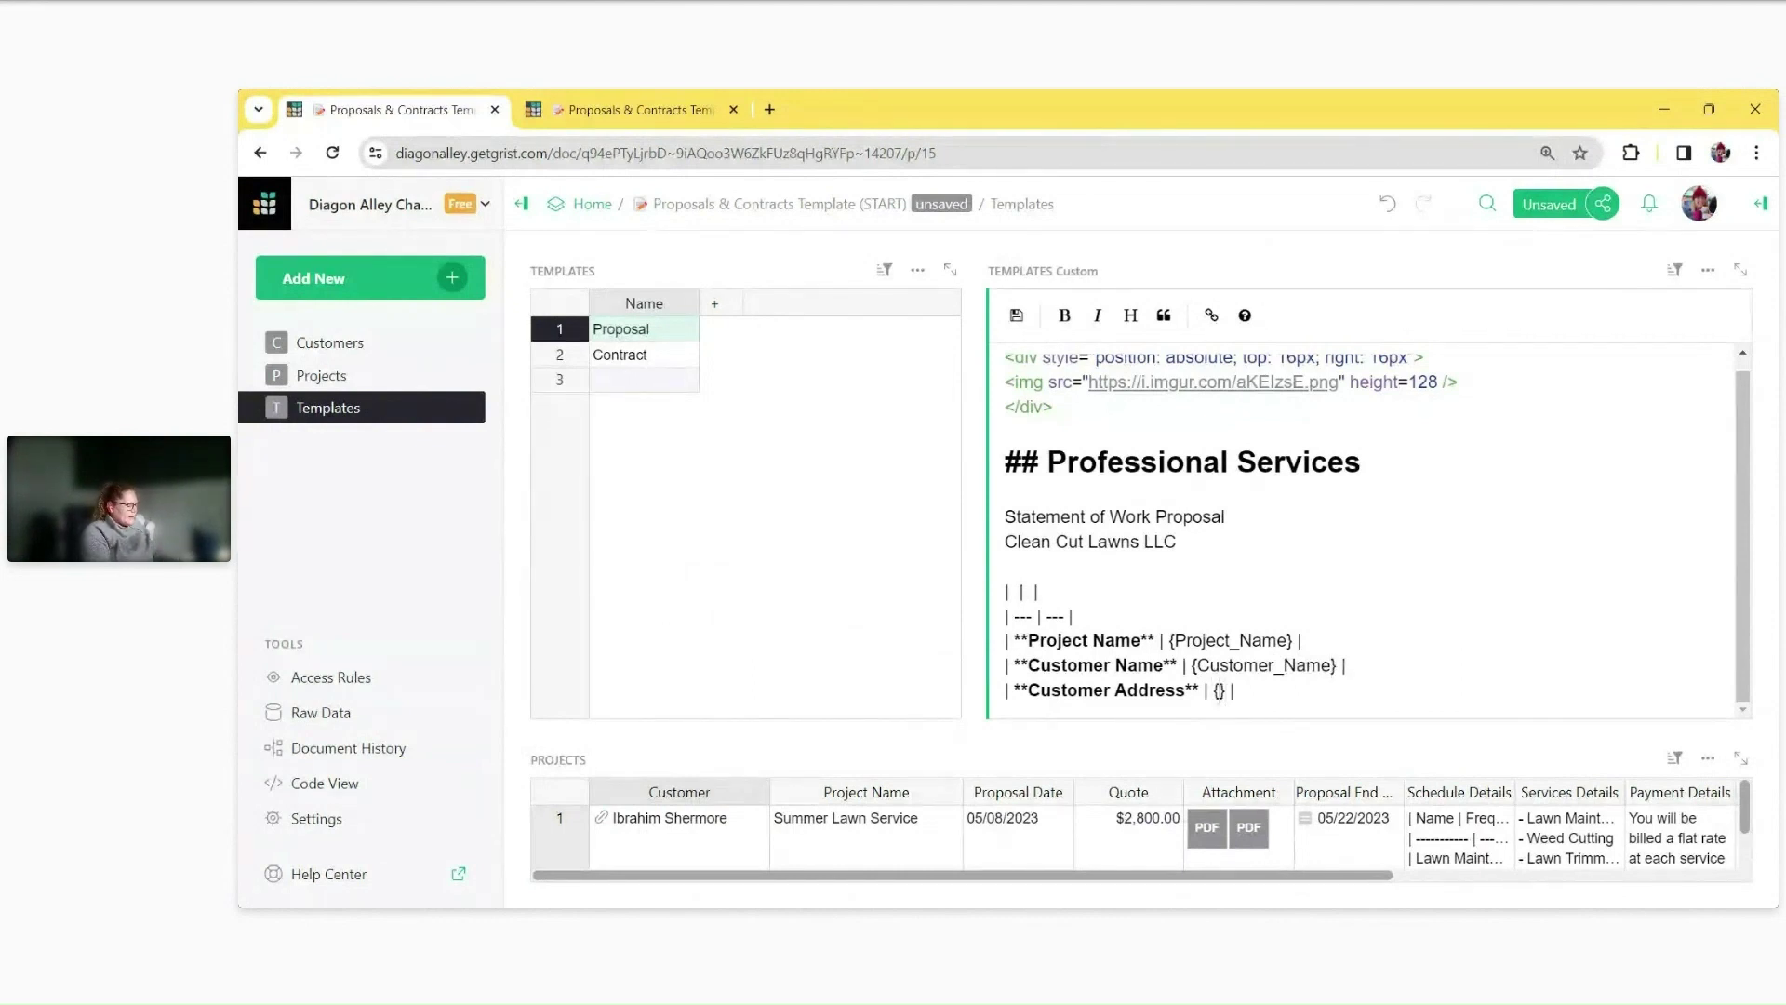
pyautogui.write('Customer_Add')
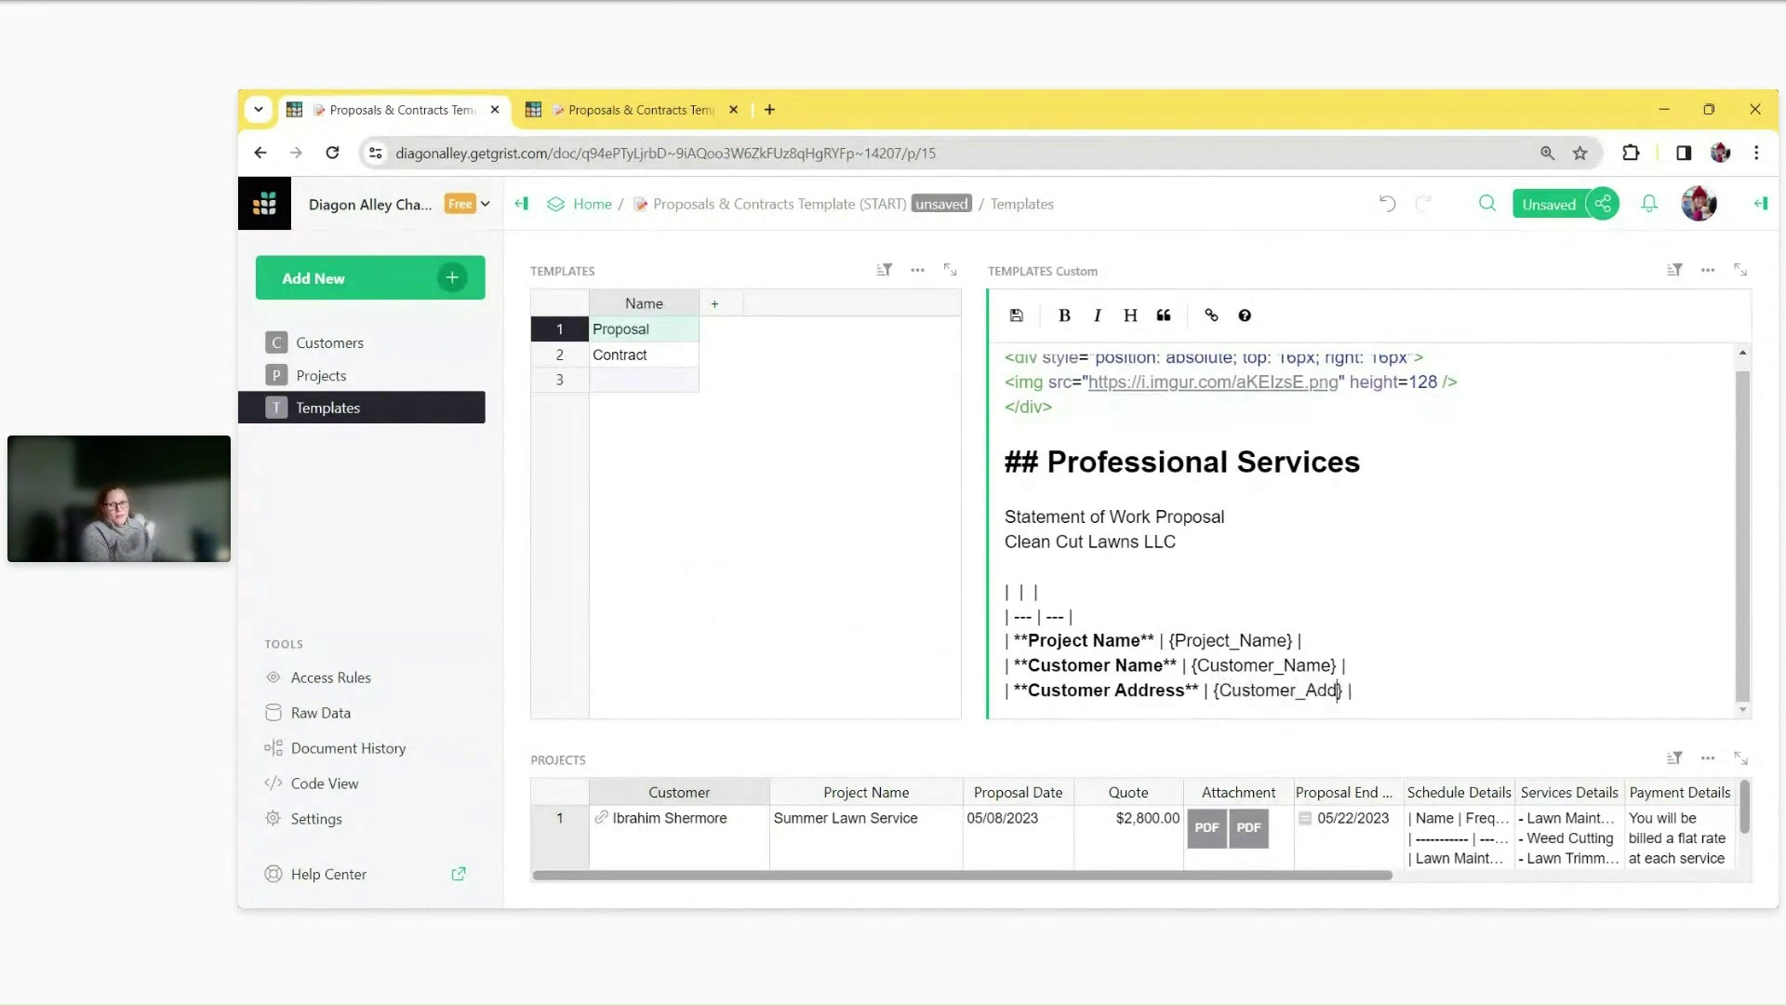
pyautogui.write('ress')
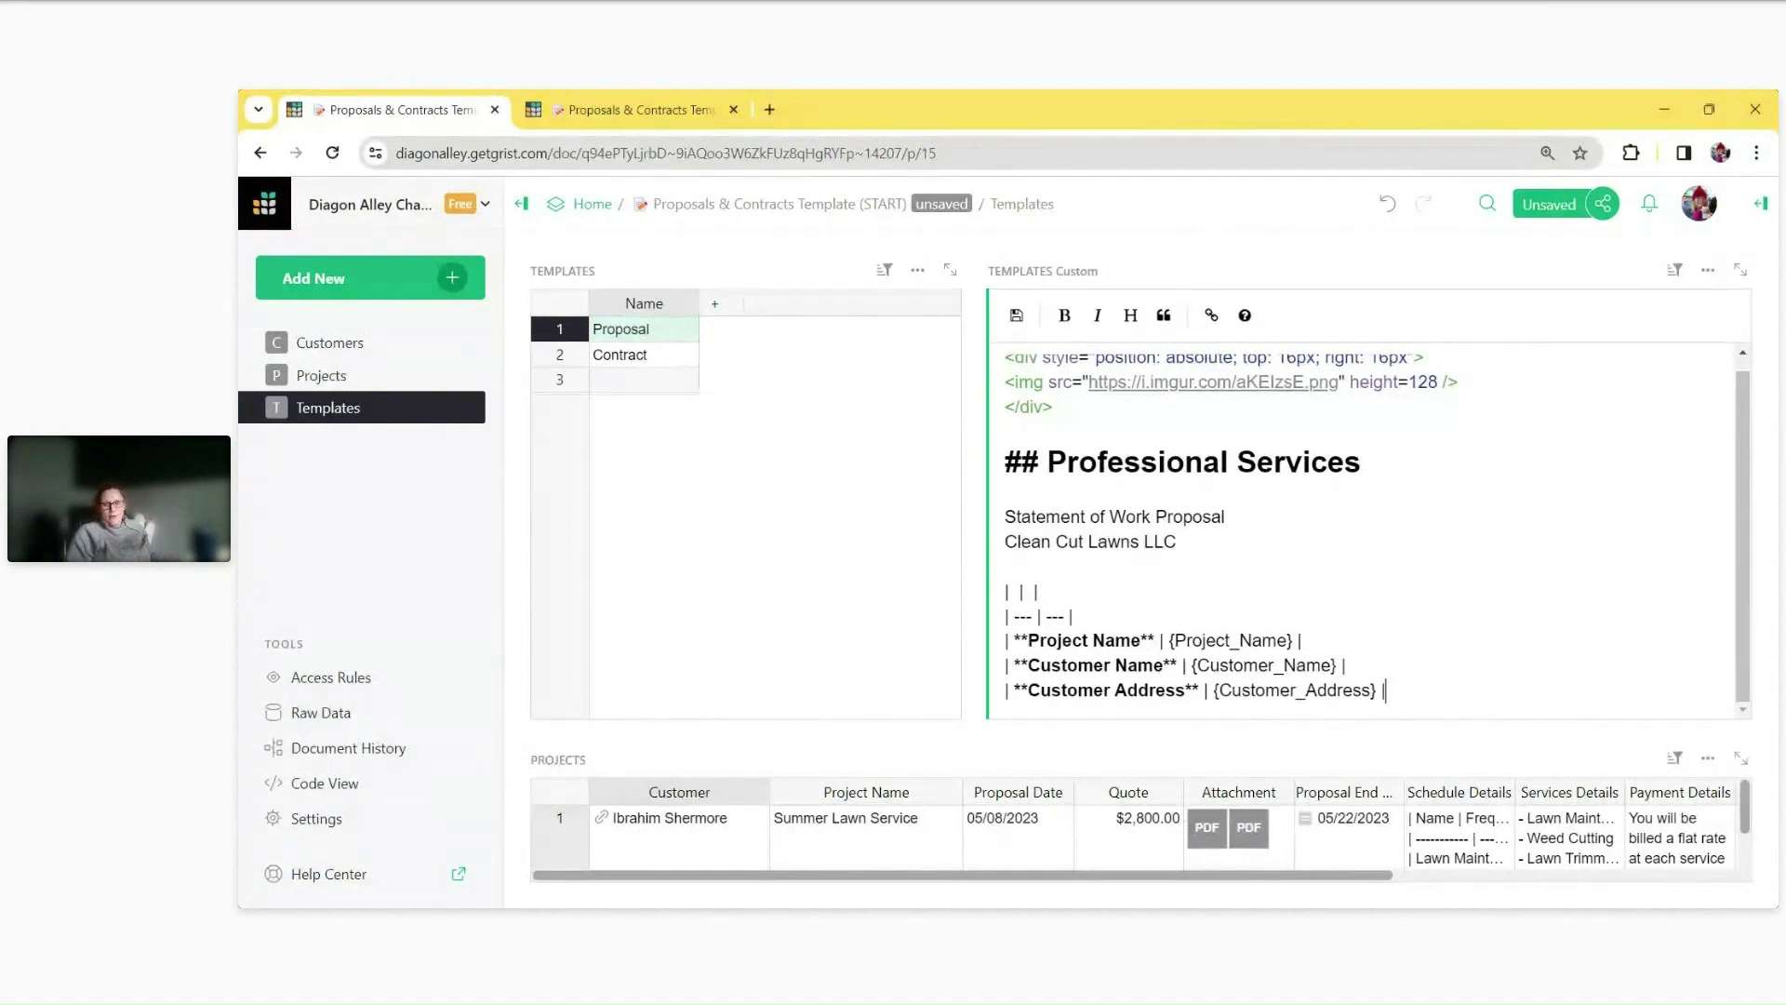
# Add below the table 'This proposal dated {} describes the services to be performed by Clean Cut Lawns LLC for XXXX ("Customer") and is valid until XXXX.'.
pyautogui.press('Return')
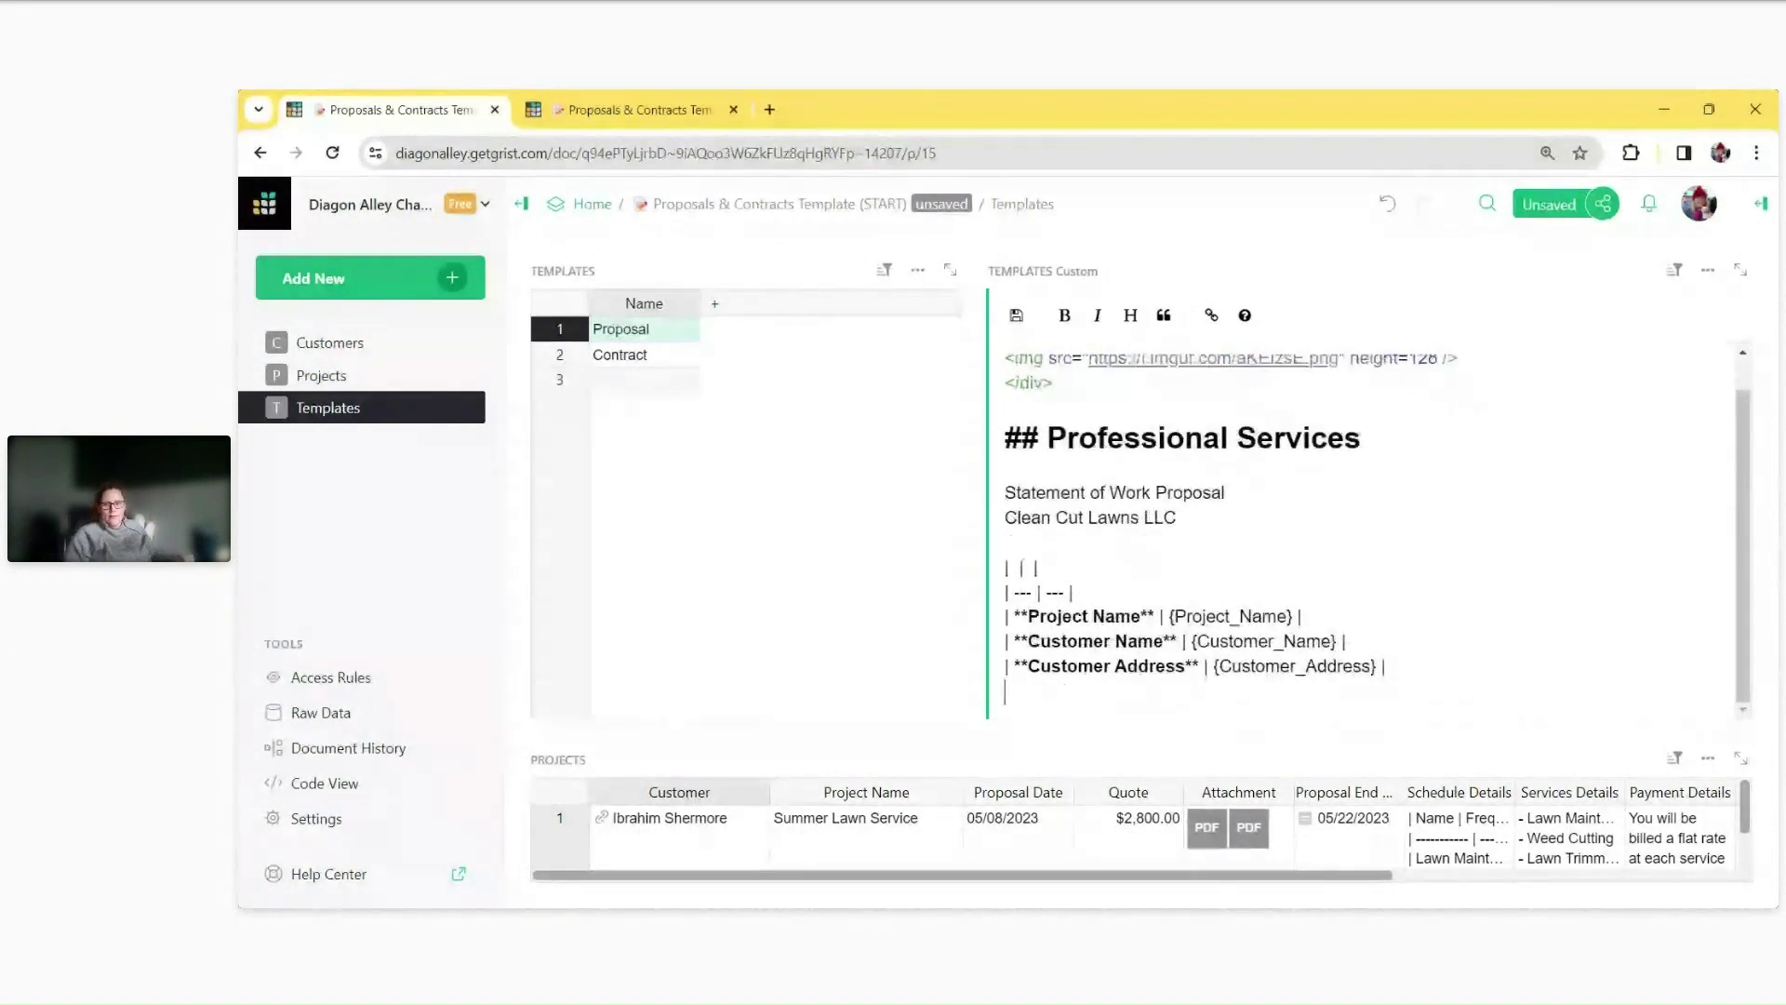
pyautogui.hotkey('ctrl', 'v')
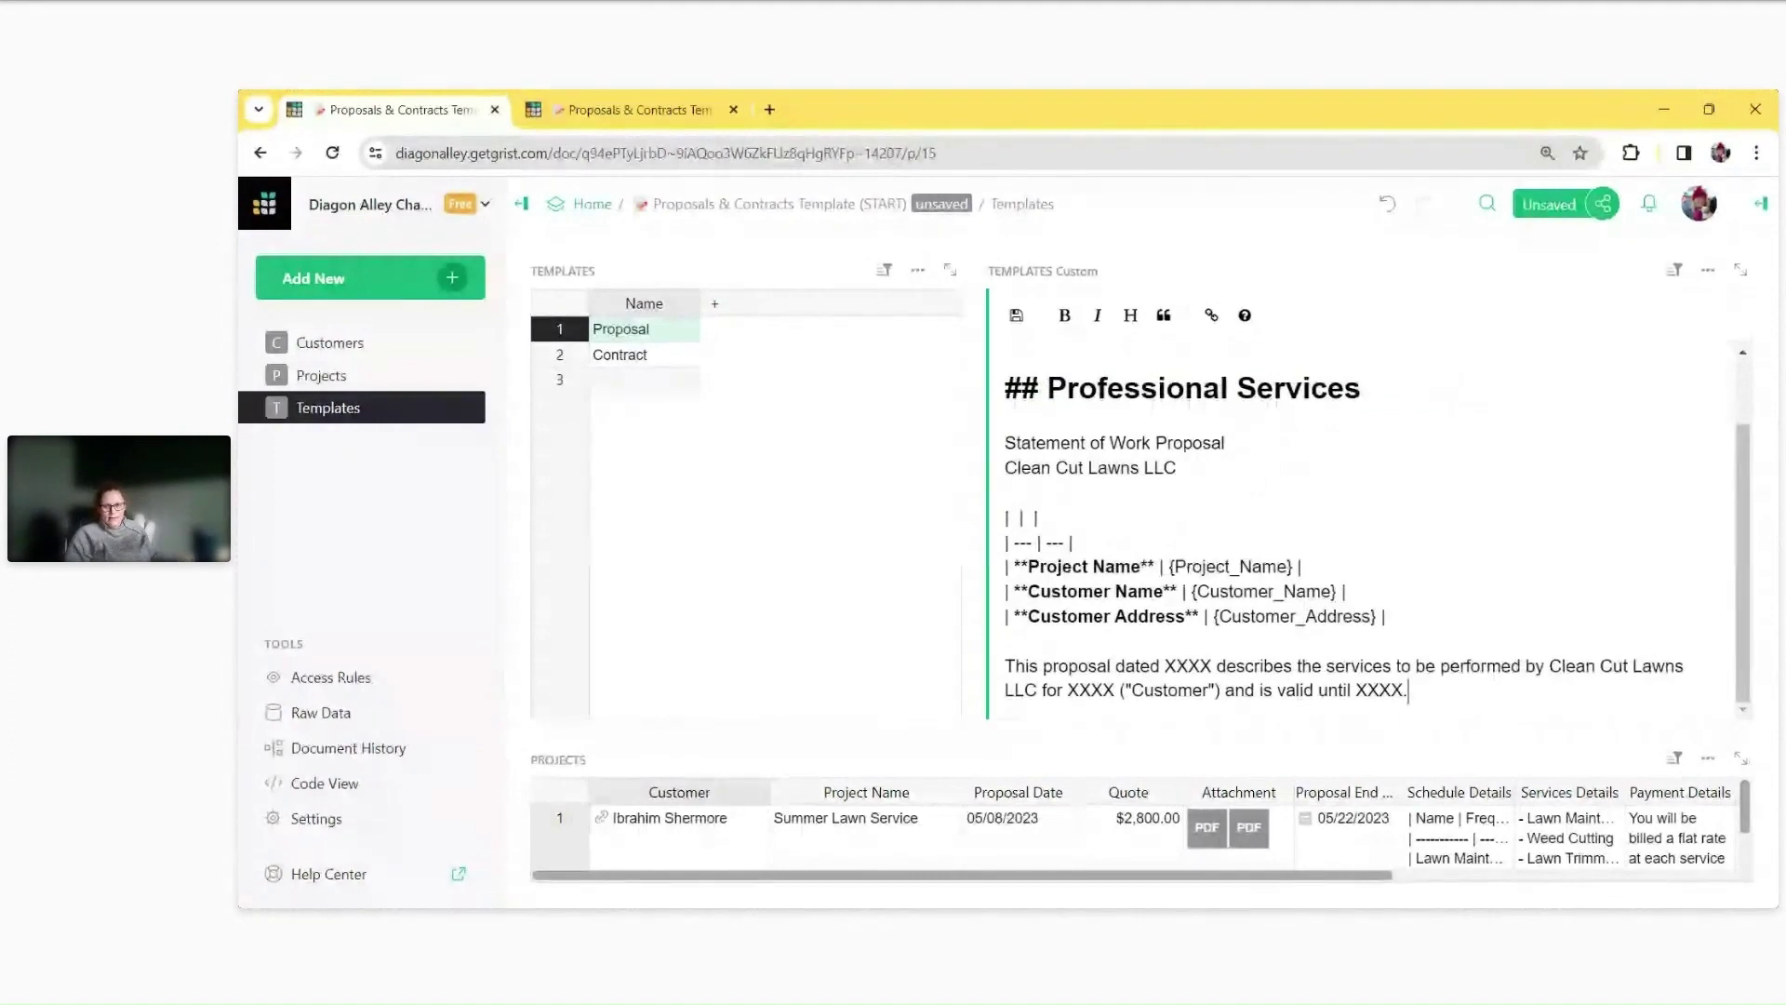
pyautogui.moveTo(1212, 666); pyautogui.dragTo(1163, 666)
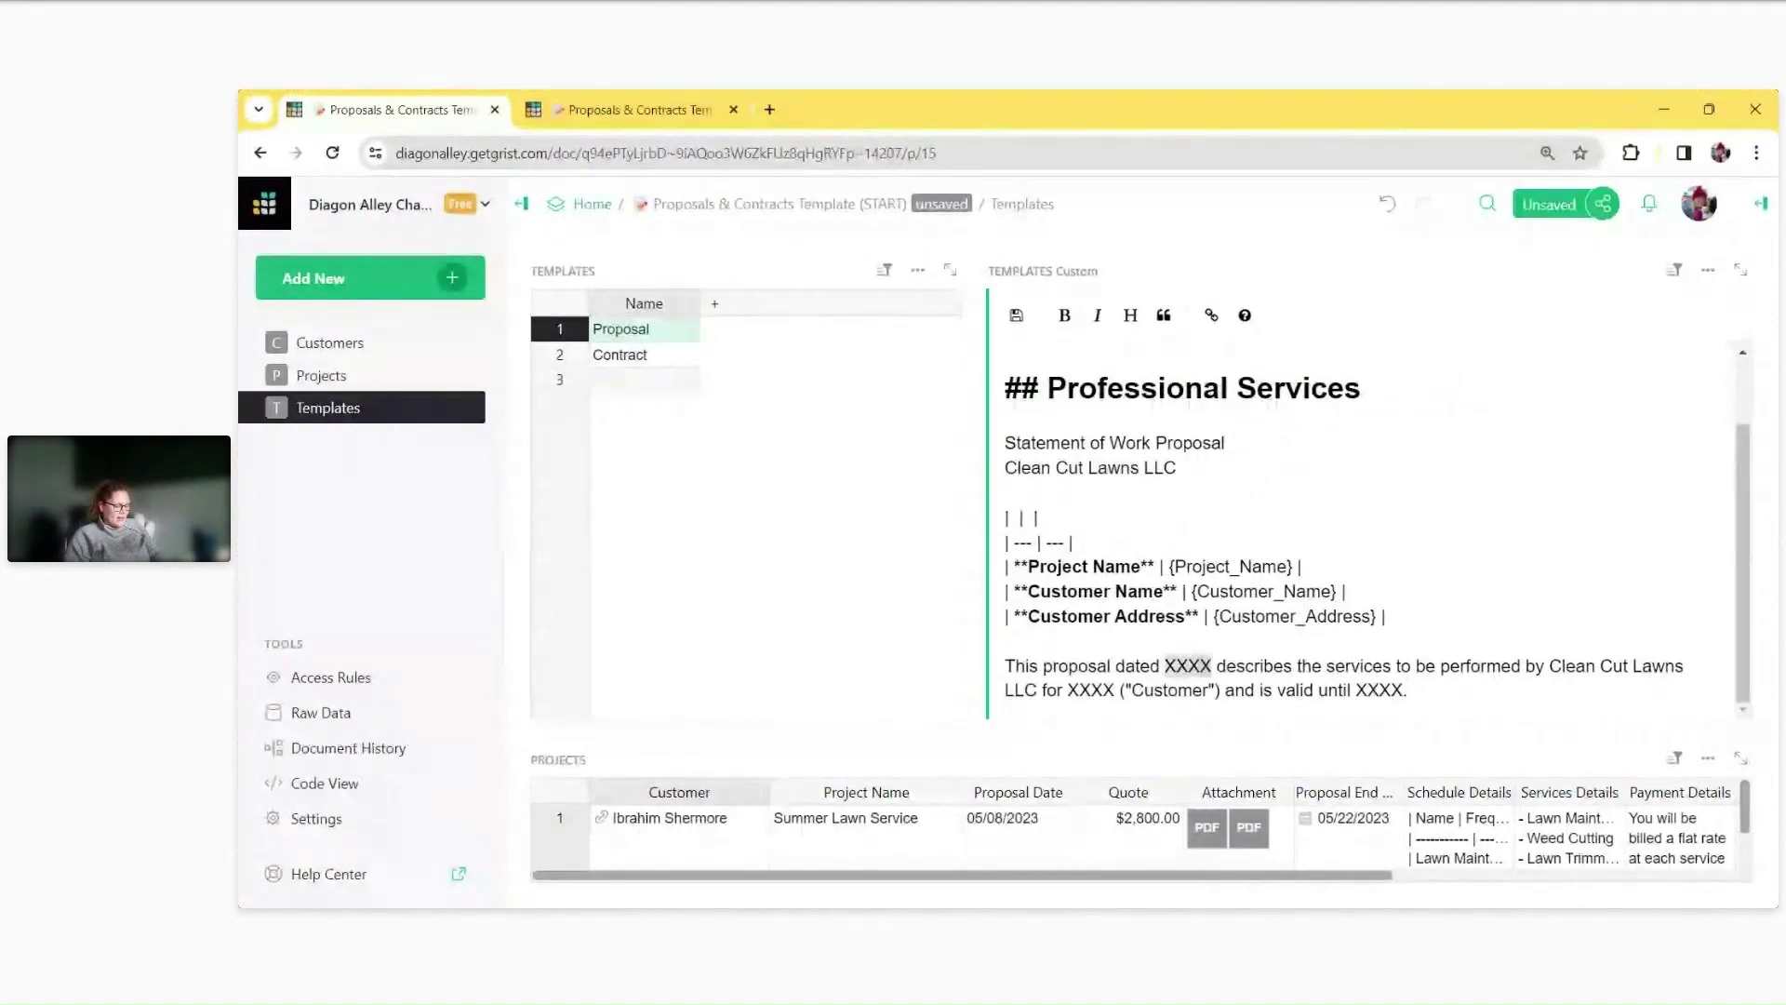
pyautogui.write('{}')
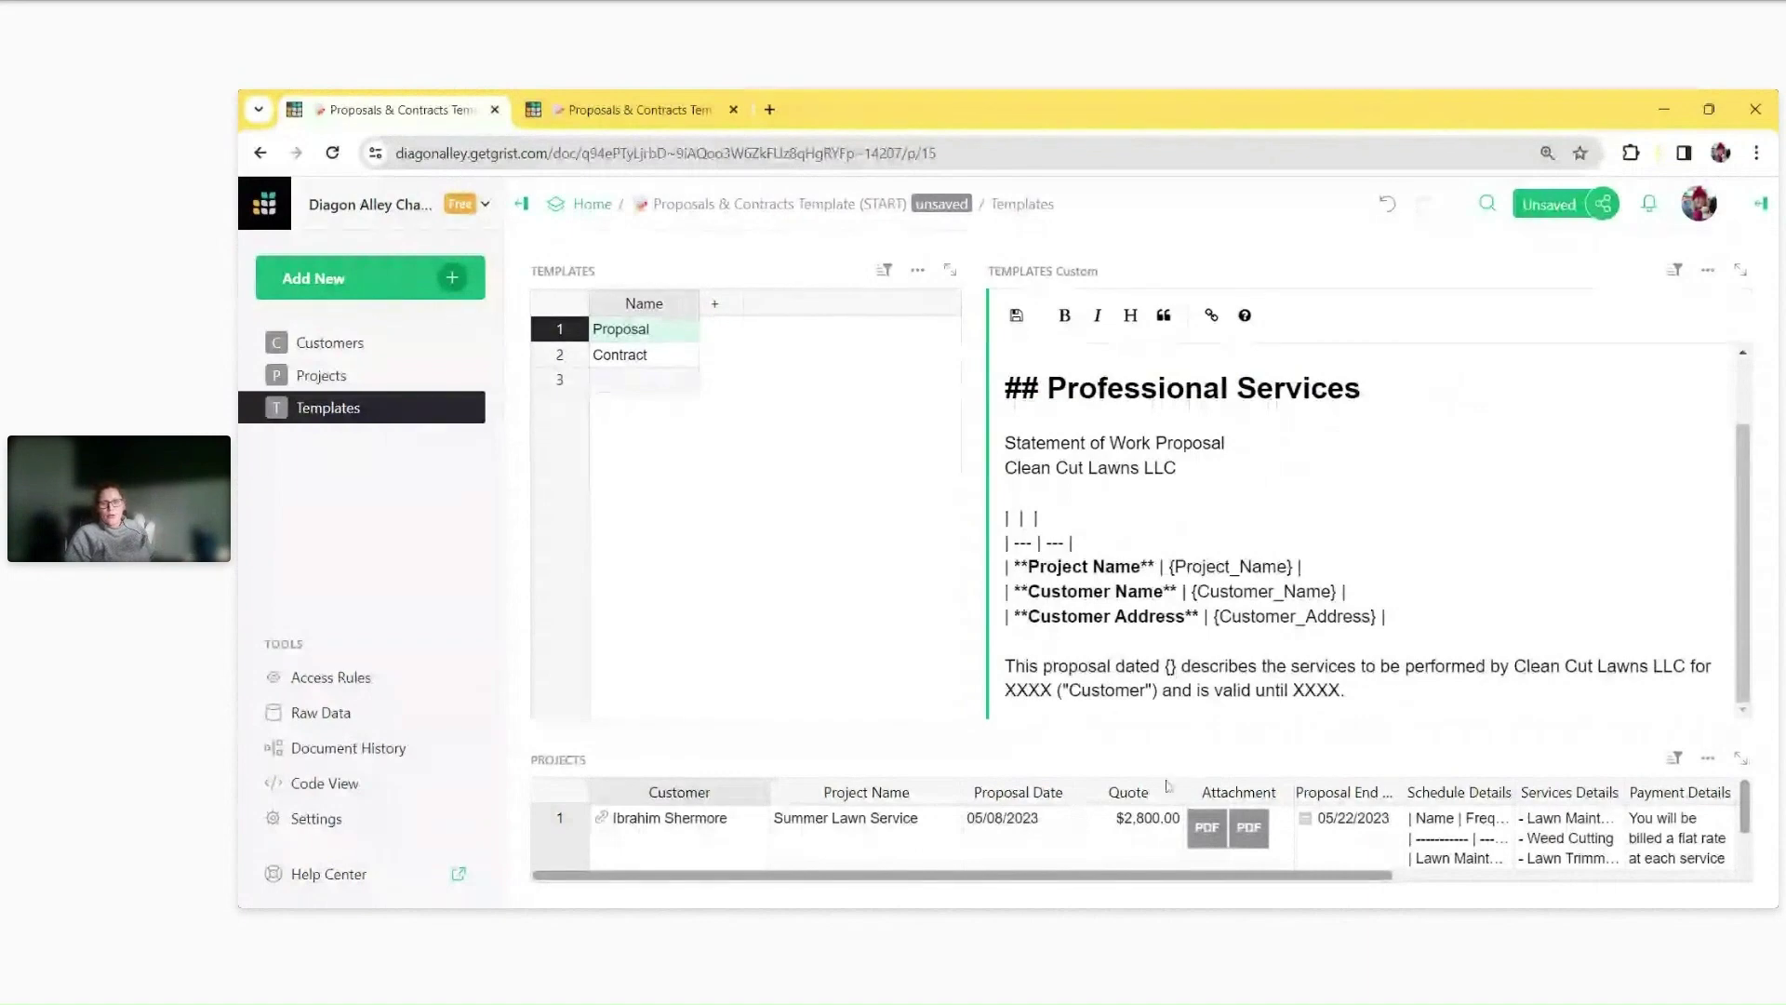
# Copy the Proposal Date column ID from PROJECTS and insert it into the paragraph's empty braces as {Proposal_Date}, without the dollar sign.
pyautogui.click(1018, 791)
pyautogui.click(1019, 792)
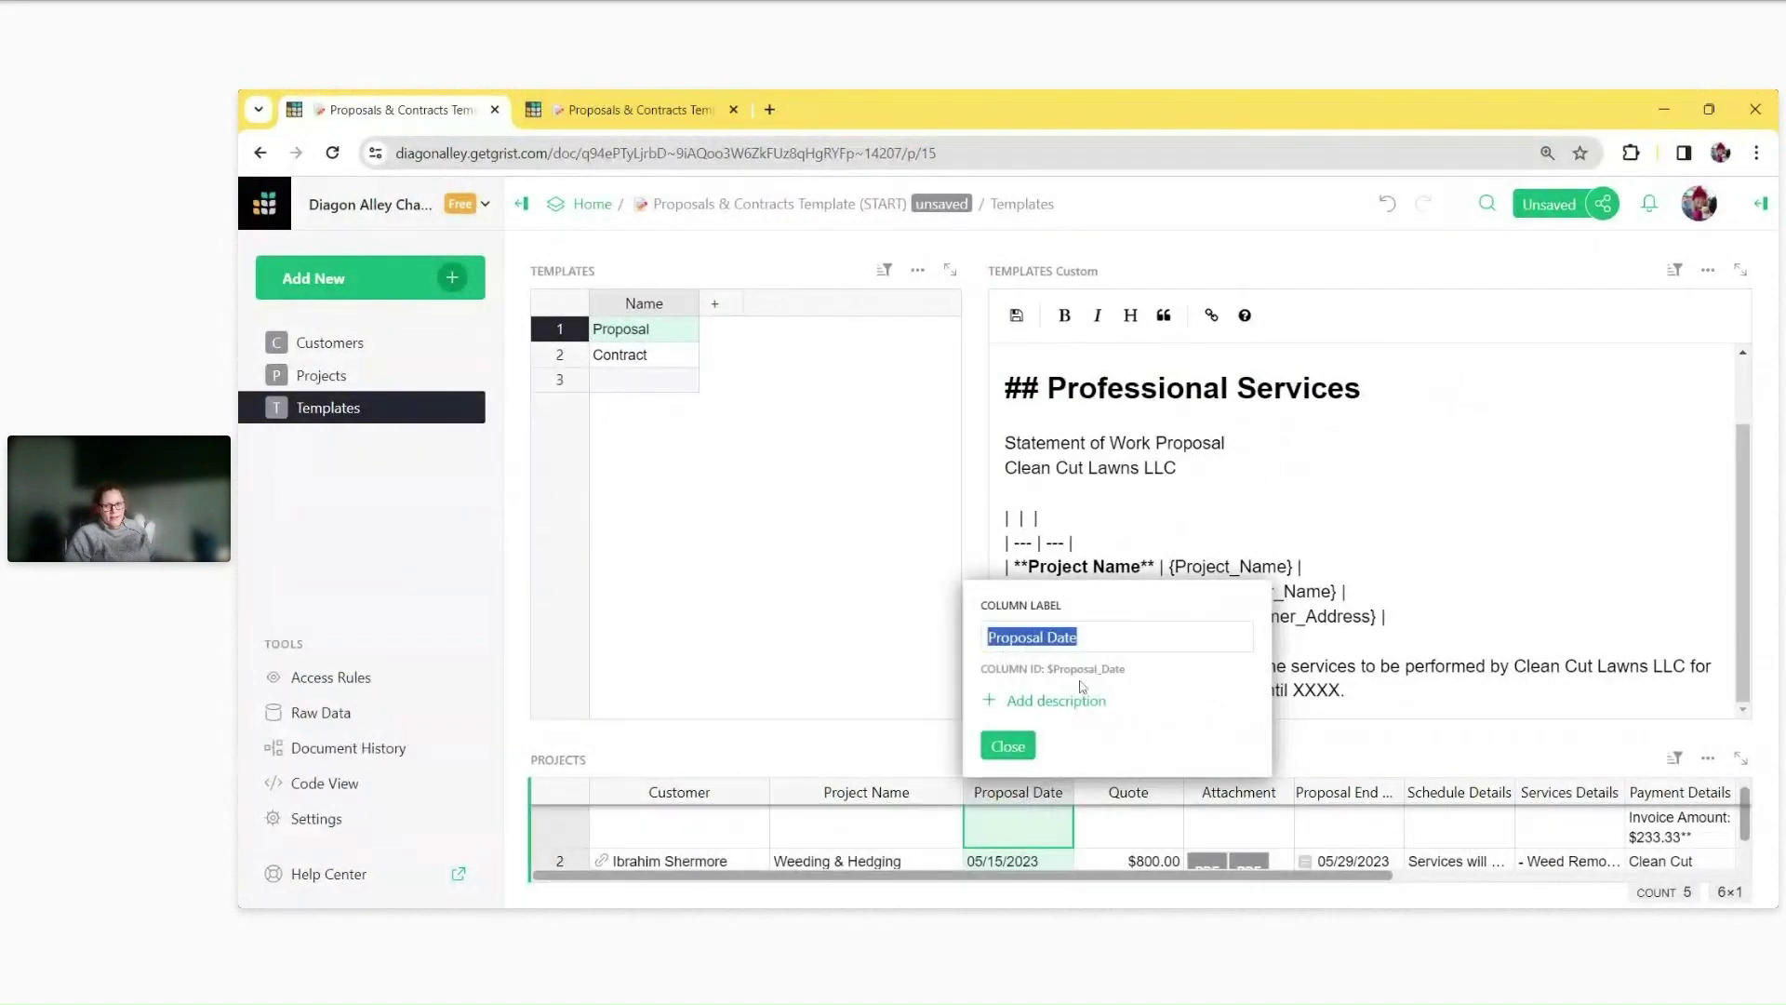
pyautogui.click(1098, 672)
pyautogui.press('Escape')
pyautogui.click(1172, 665)
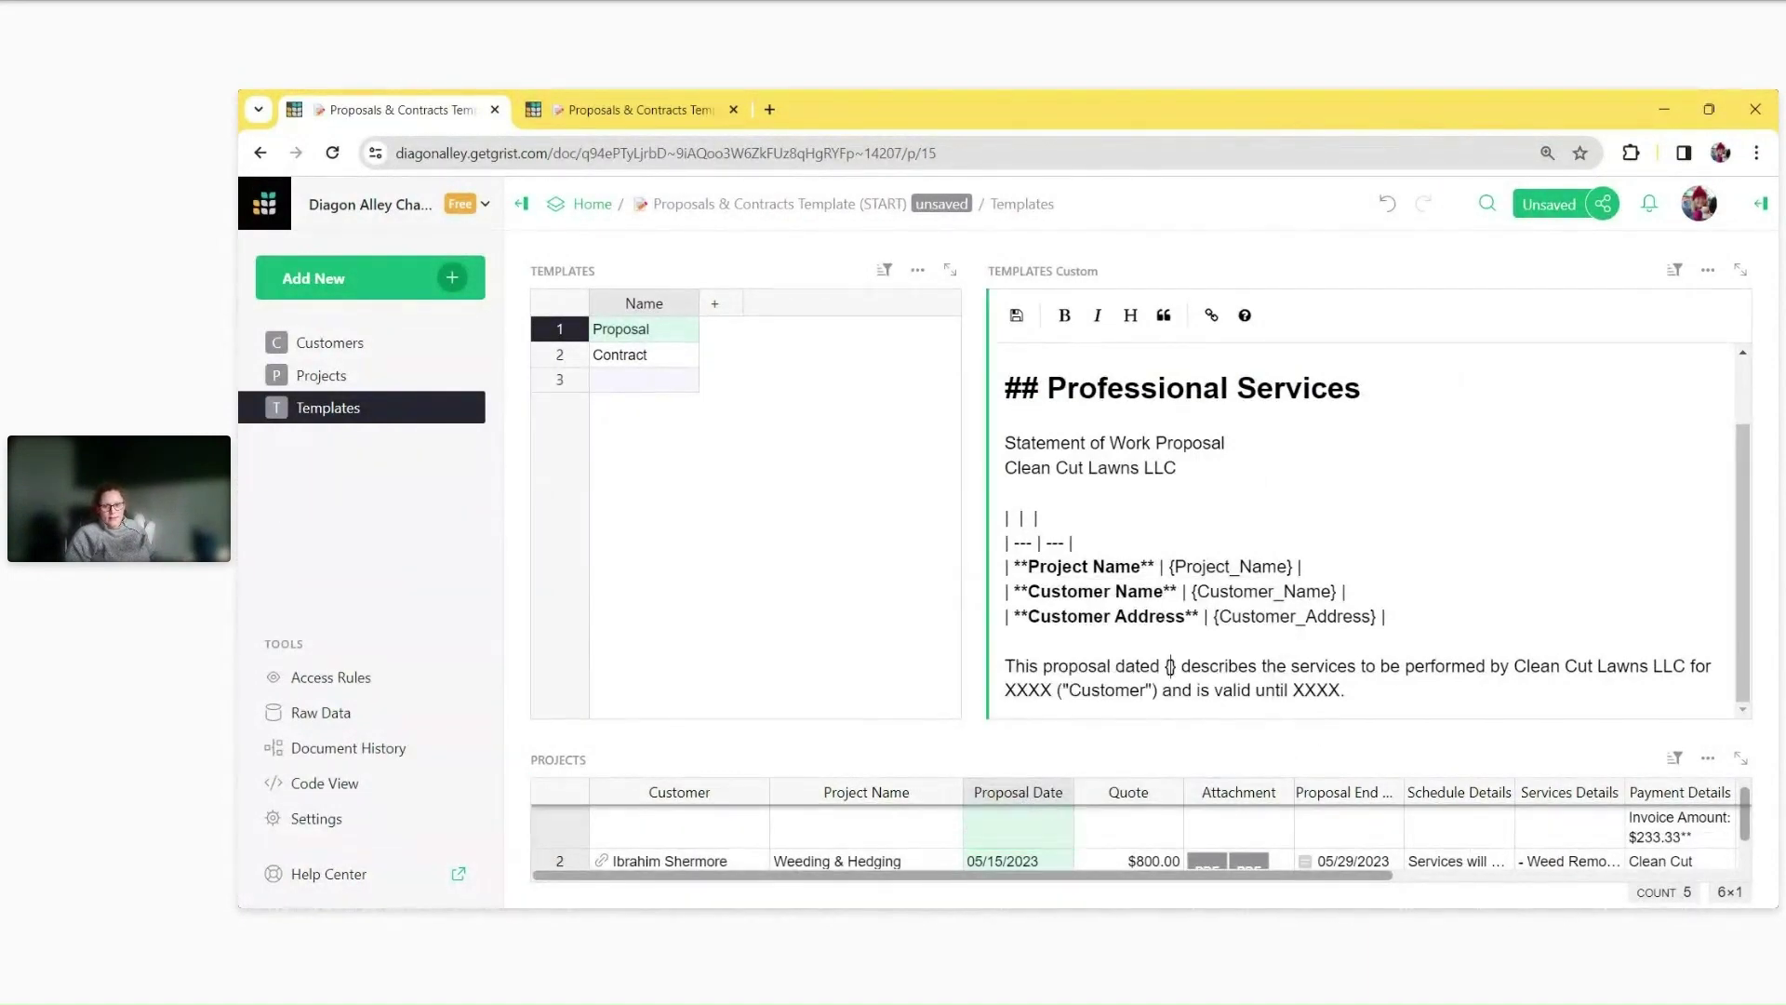
pyautogui.write('$')
pyautogui.hotkey('ctrl', 'v')
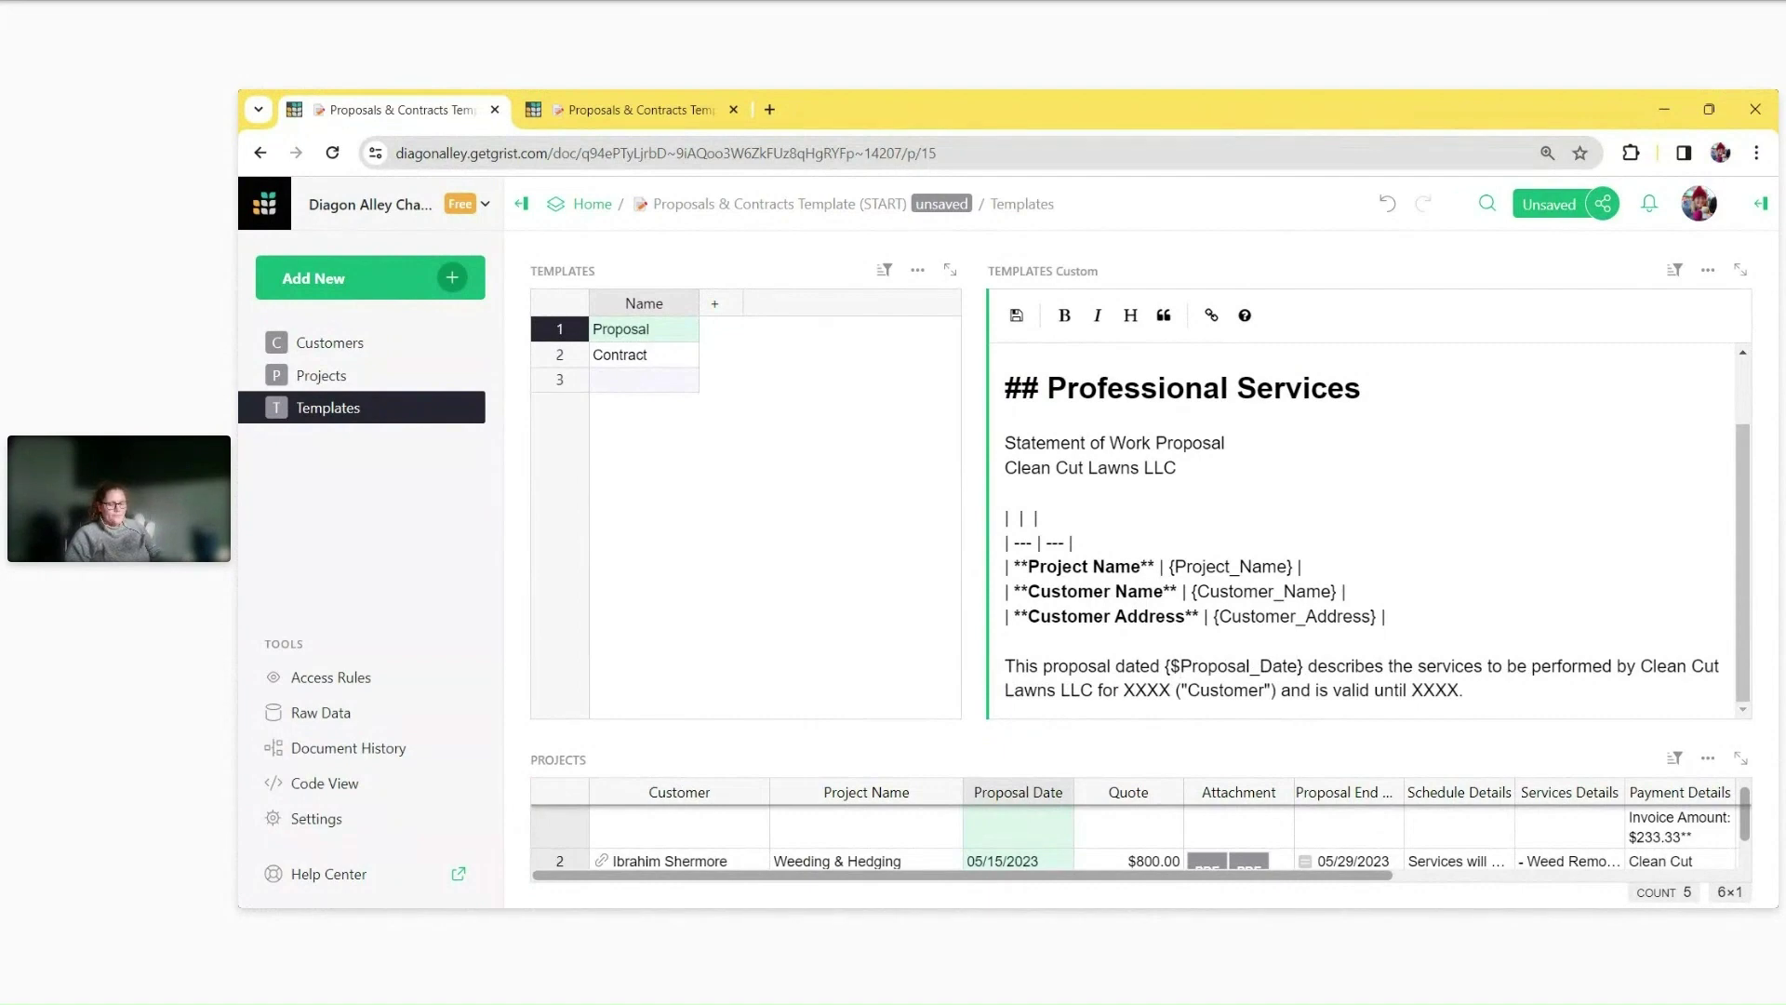
pyautogui.press('BackSpace')
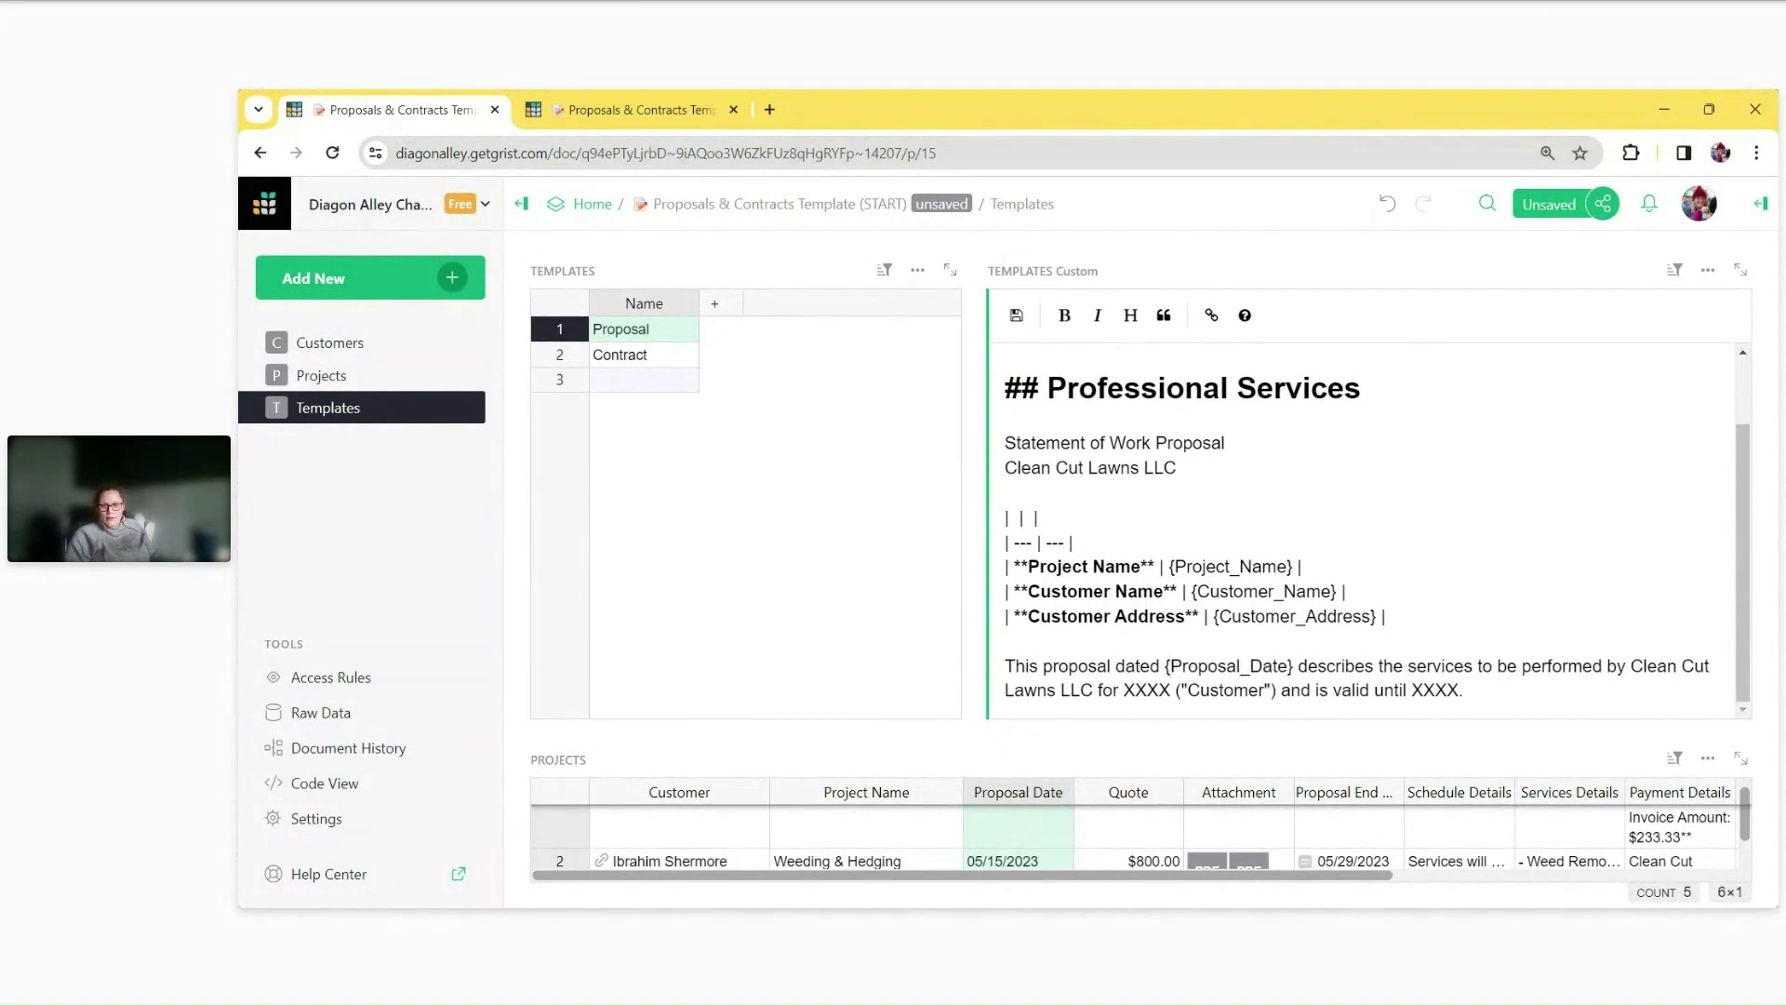
# Replace the XXXX before ("Customer") in the proposal paragraph with {Customer_Name}.
pyautogui.doubleClick(1147, 690)
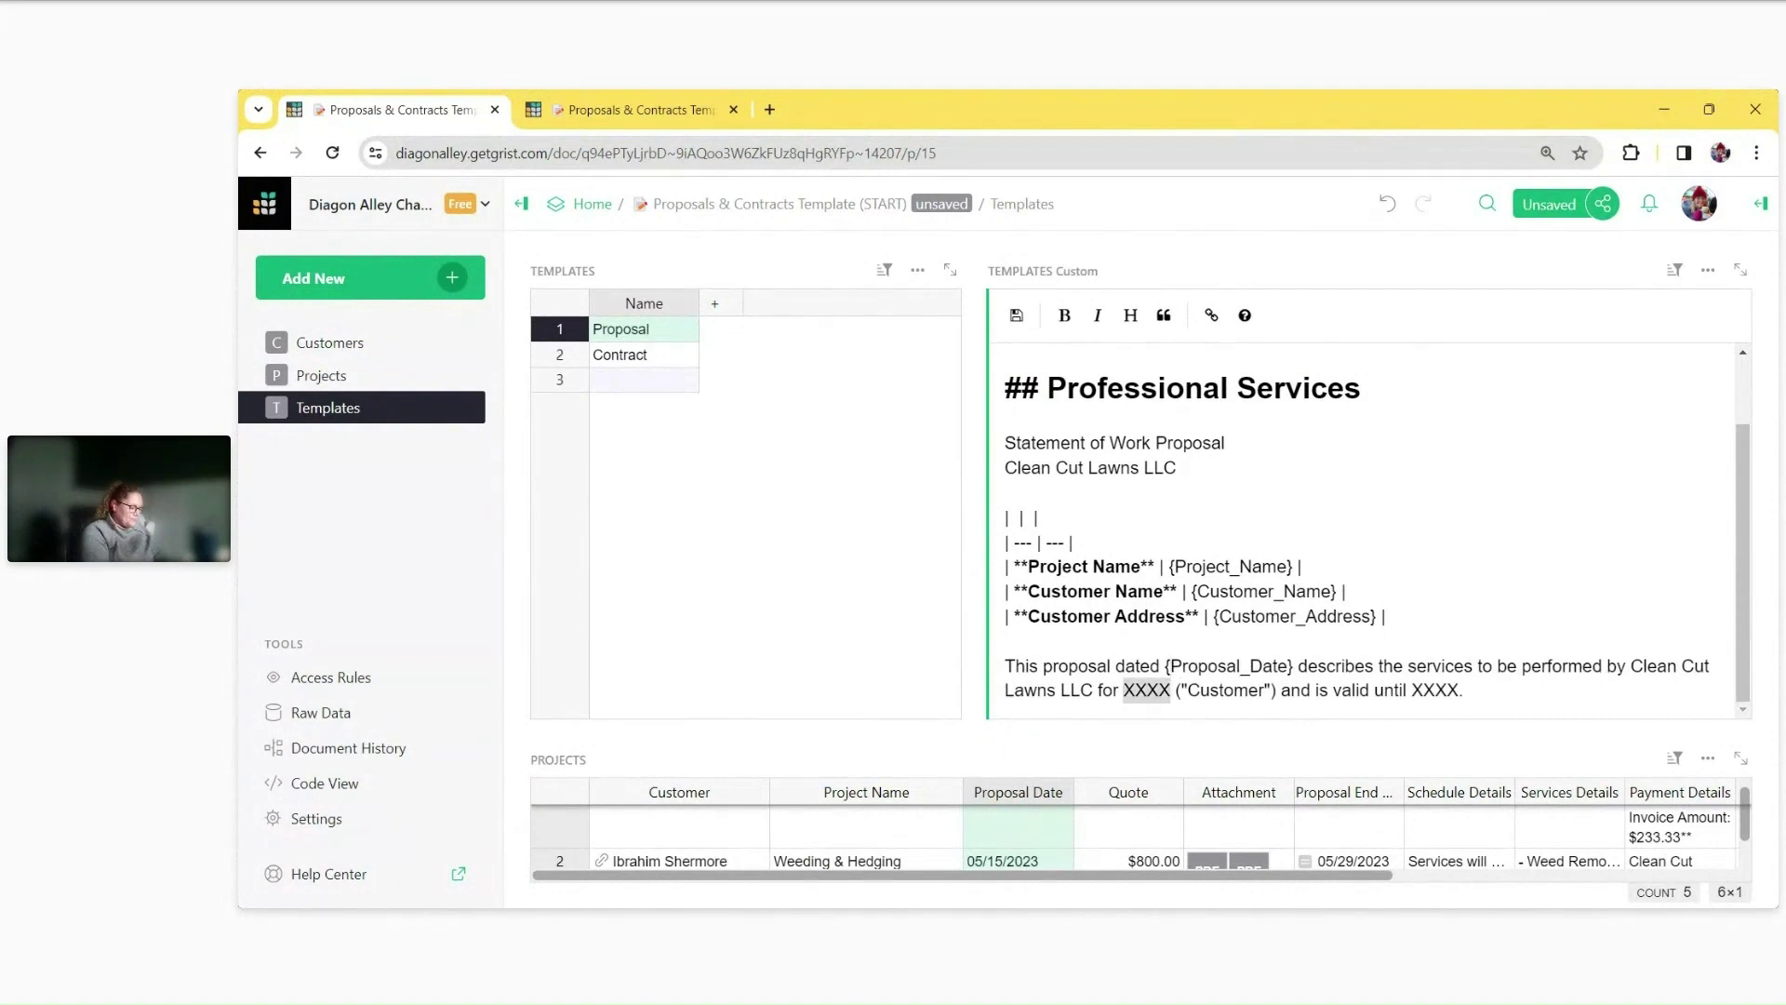
pyautogui.write('{}')
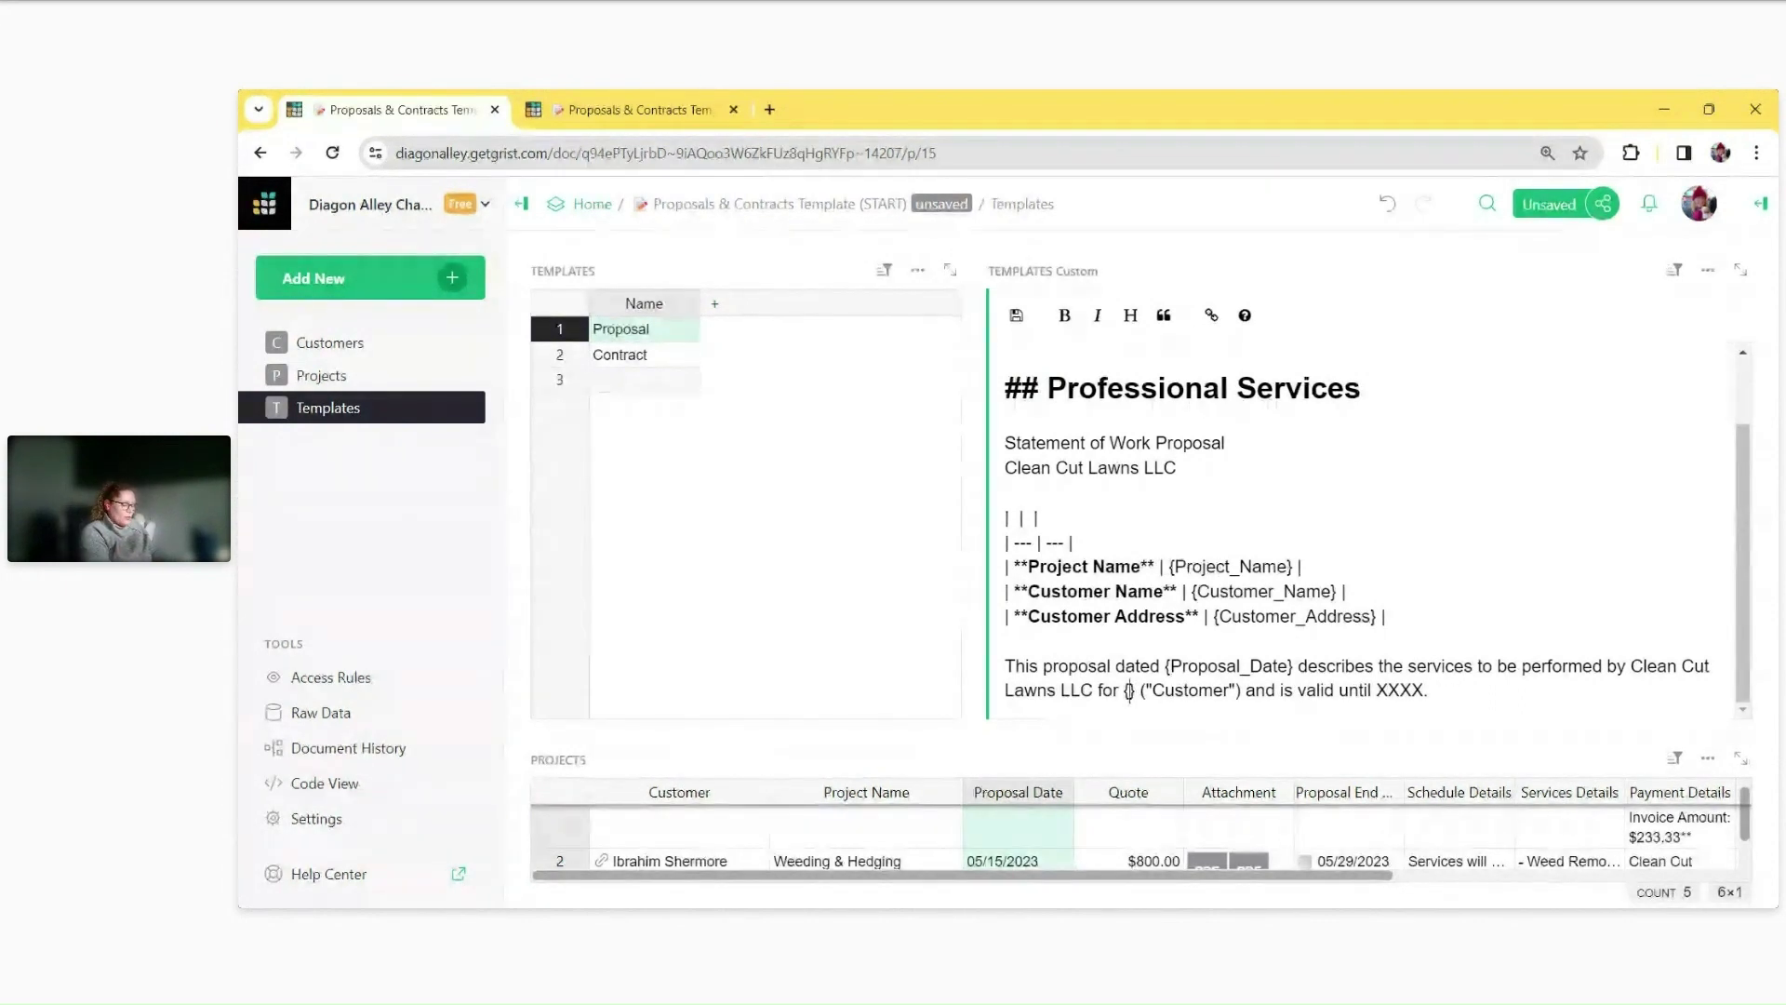
pyautogui.write('Customer_Name')
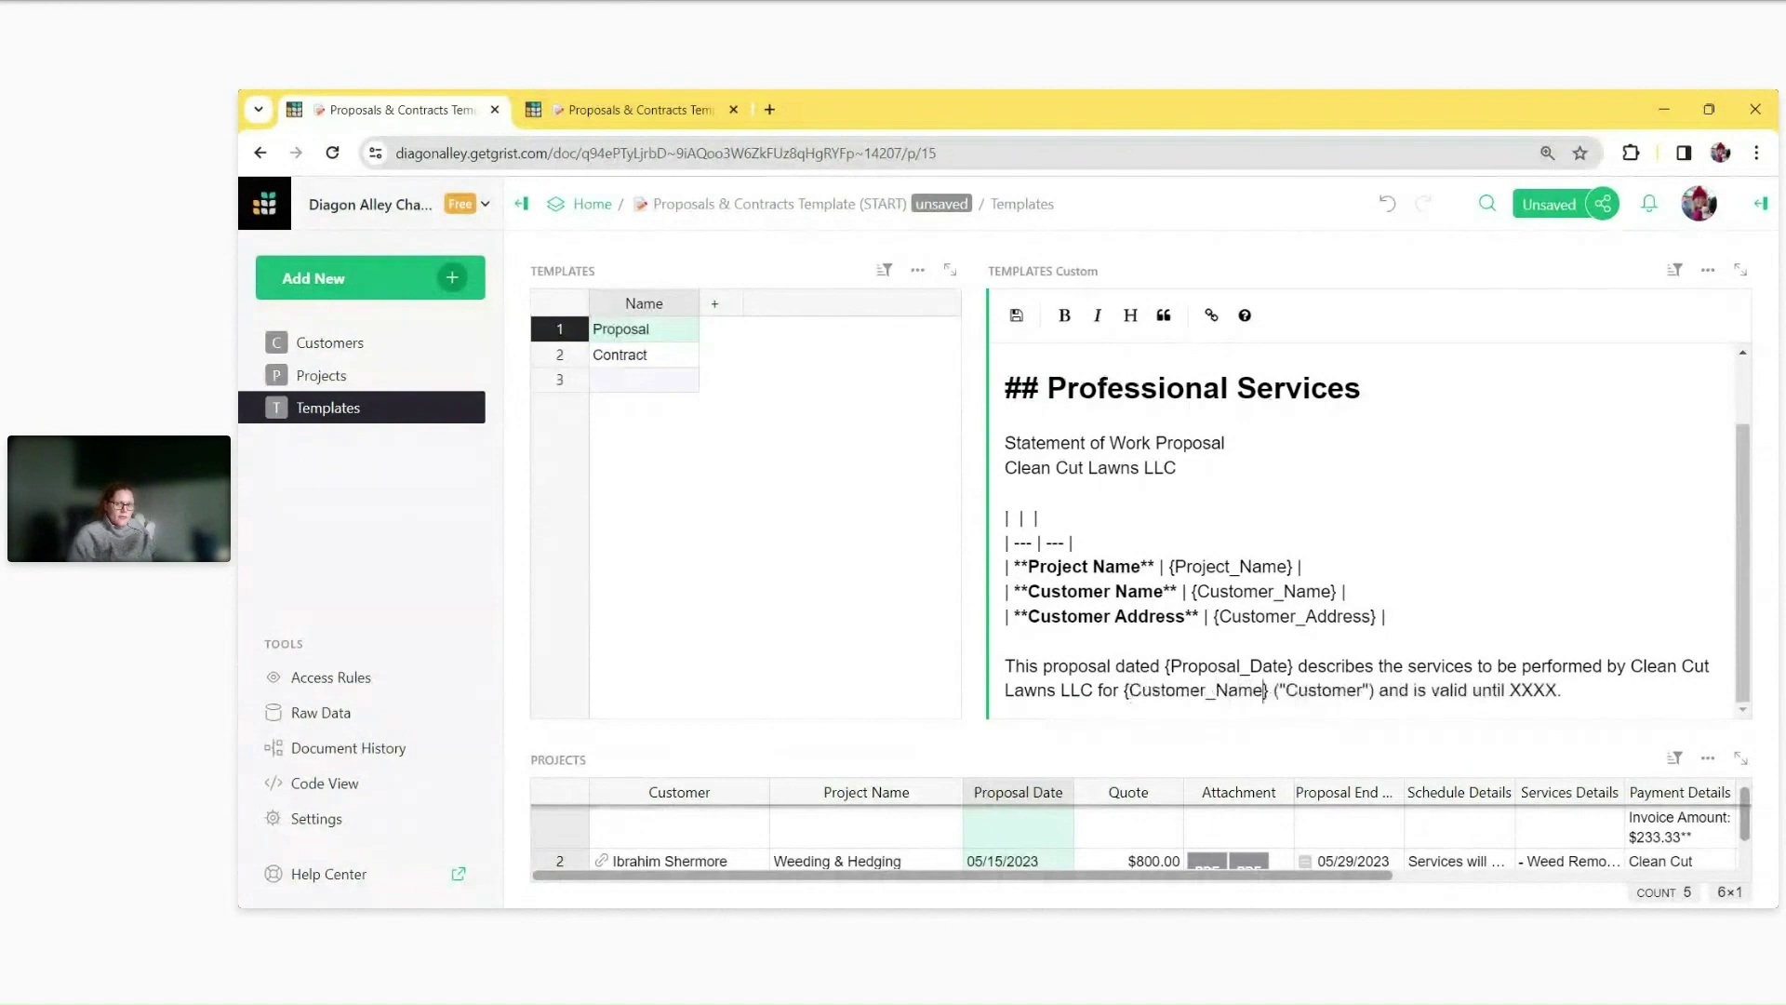
# Replace the XXXX after "valid until" with {Proposal_End_Date}, using the column ID copied from PROJECTS without its dollar sign.
pyautogui.click(1296, 591)
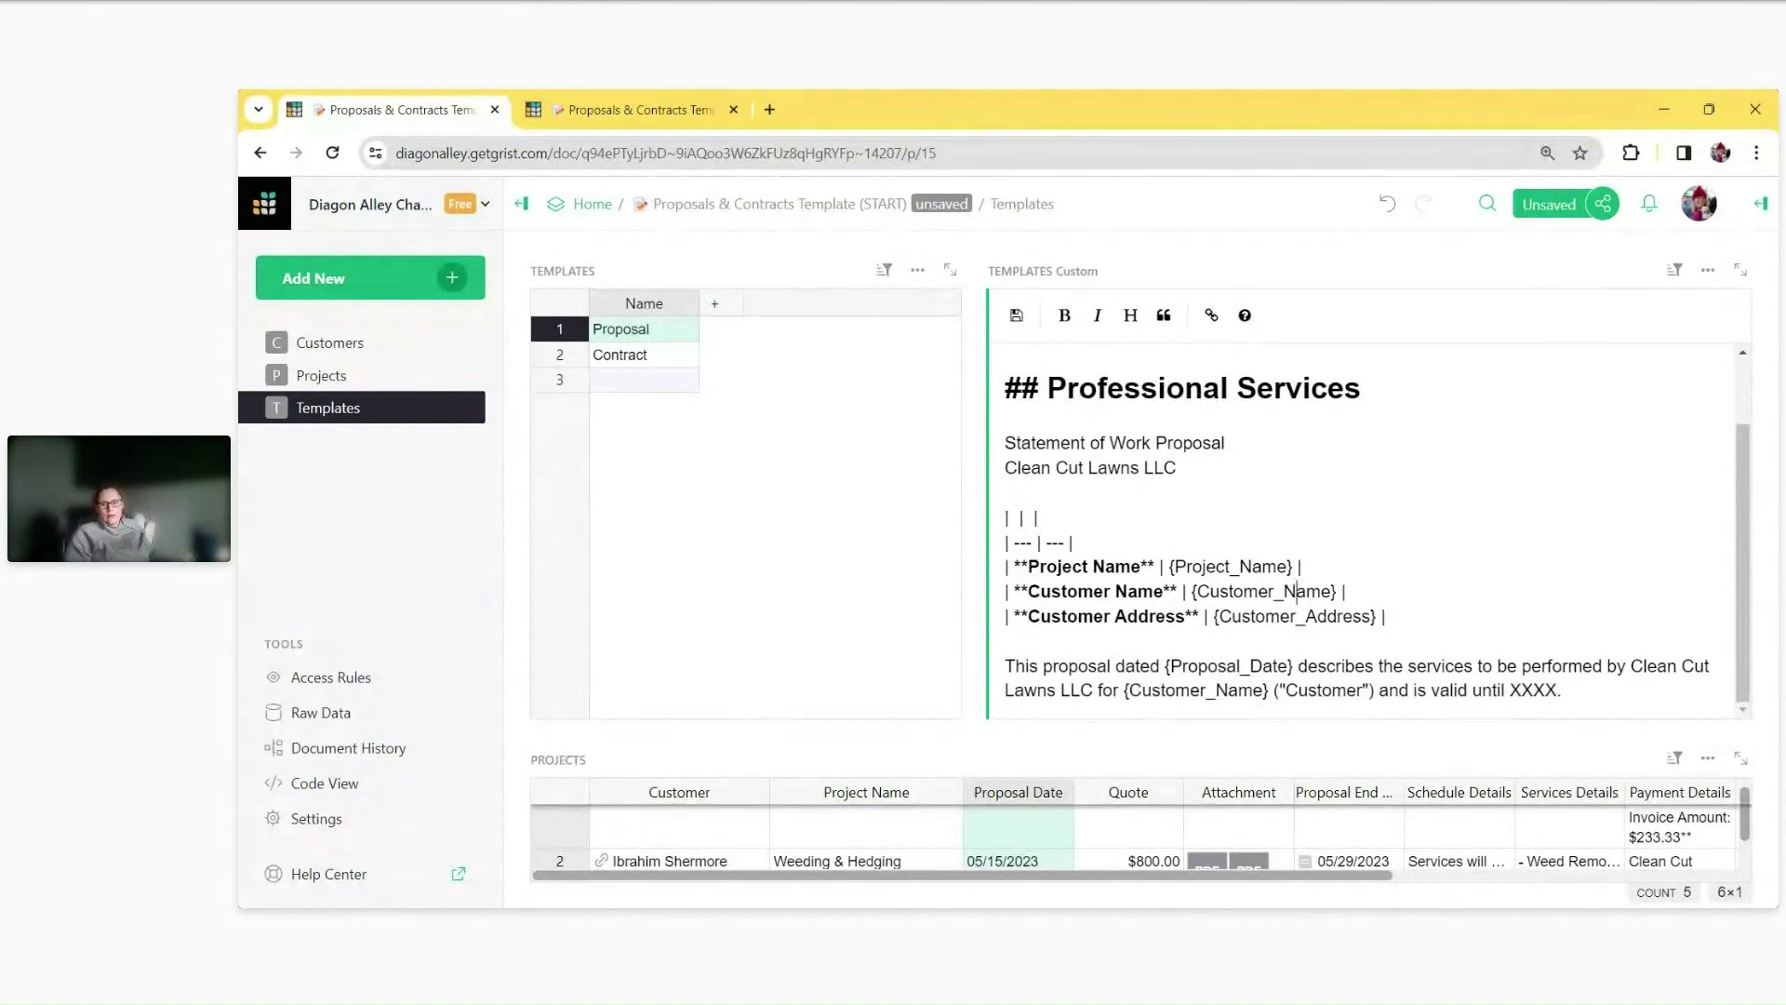
pyautogui.moveTo(1557, 691); pyautogui.dragTo(1510, 691)
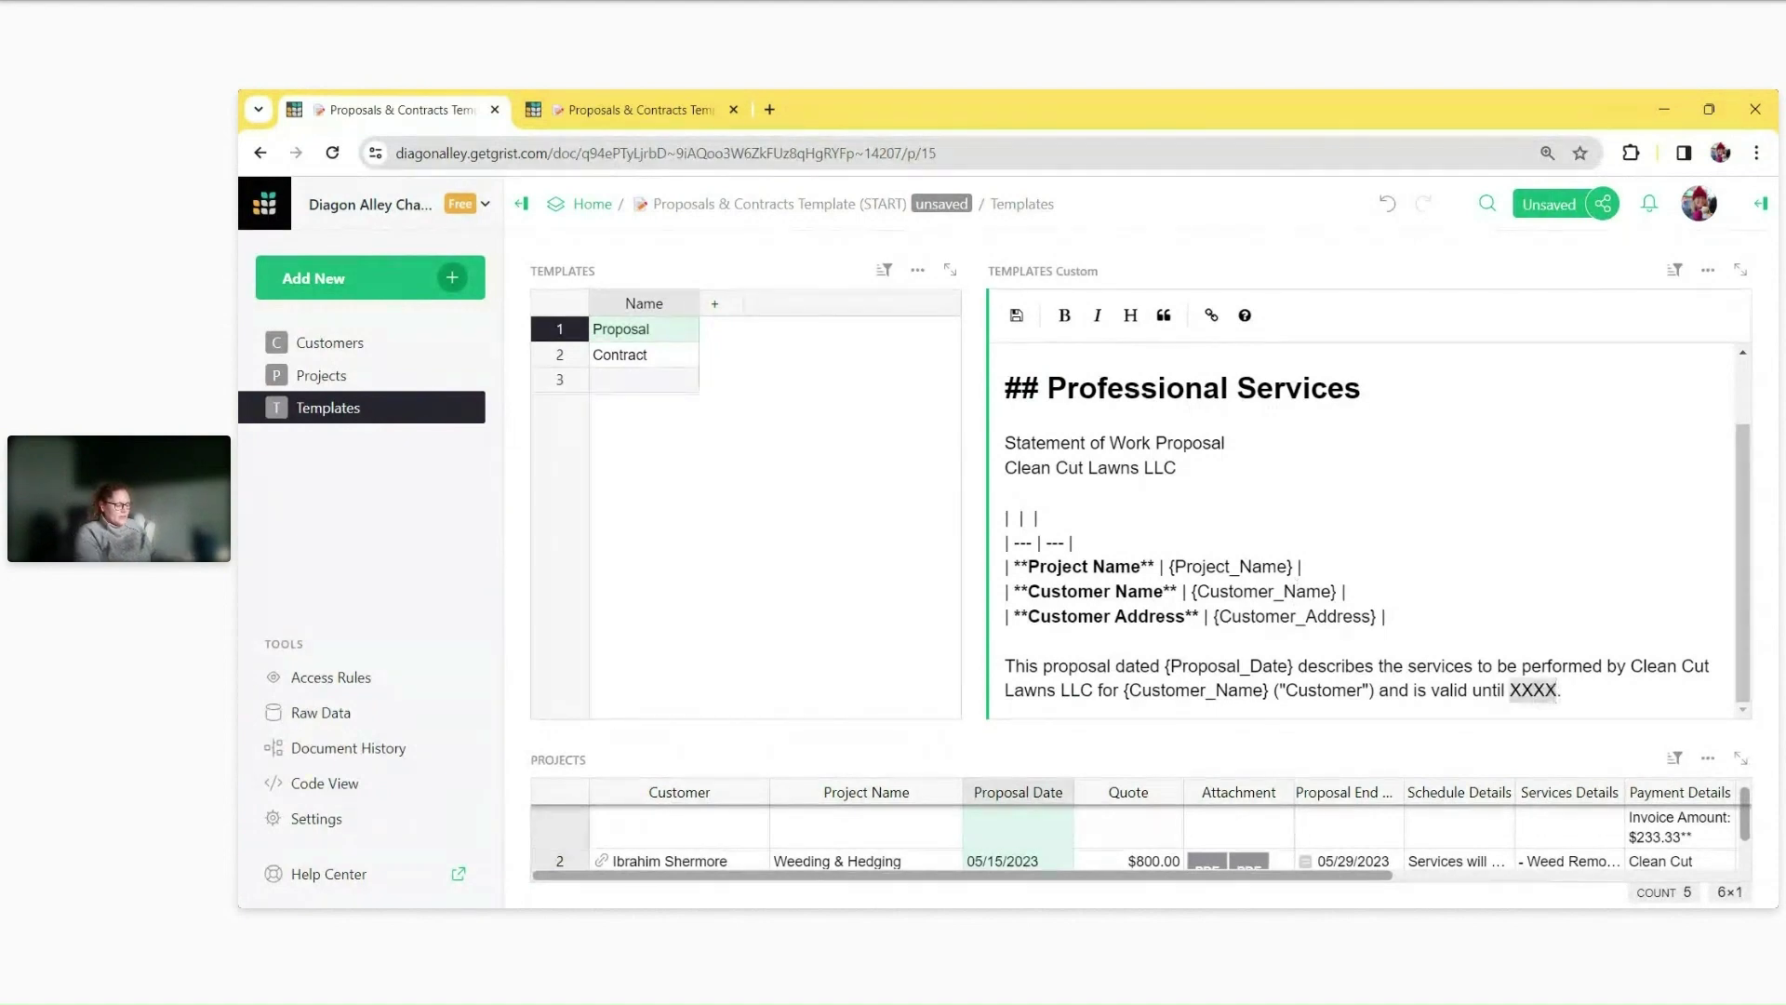
pyautogui.write('{}')
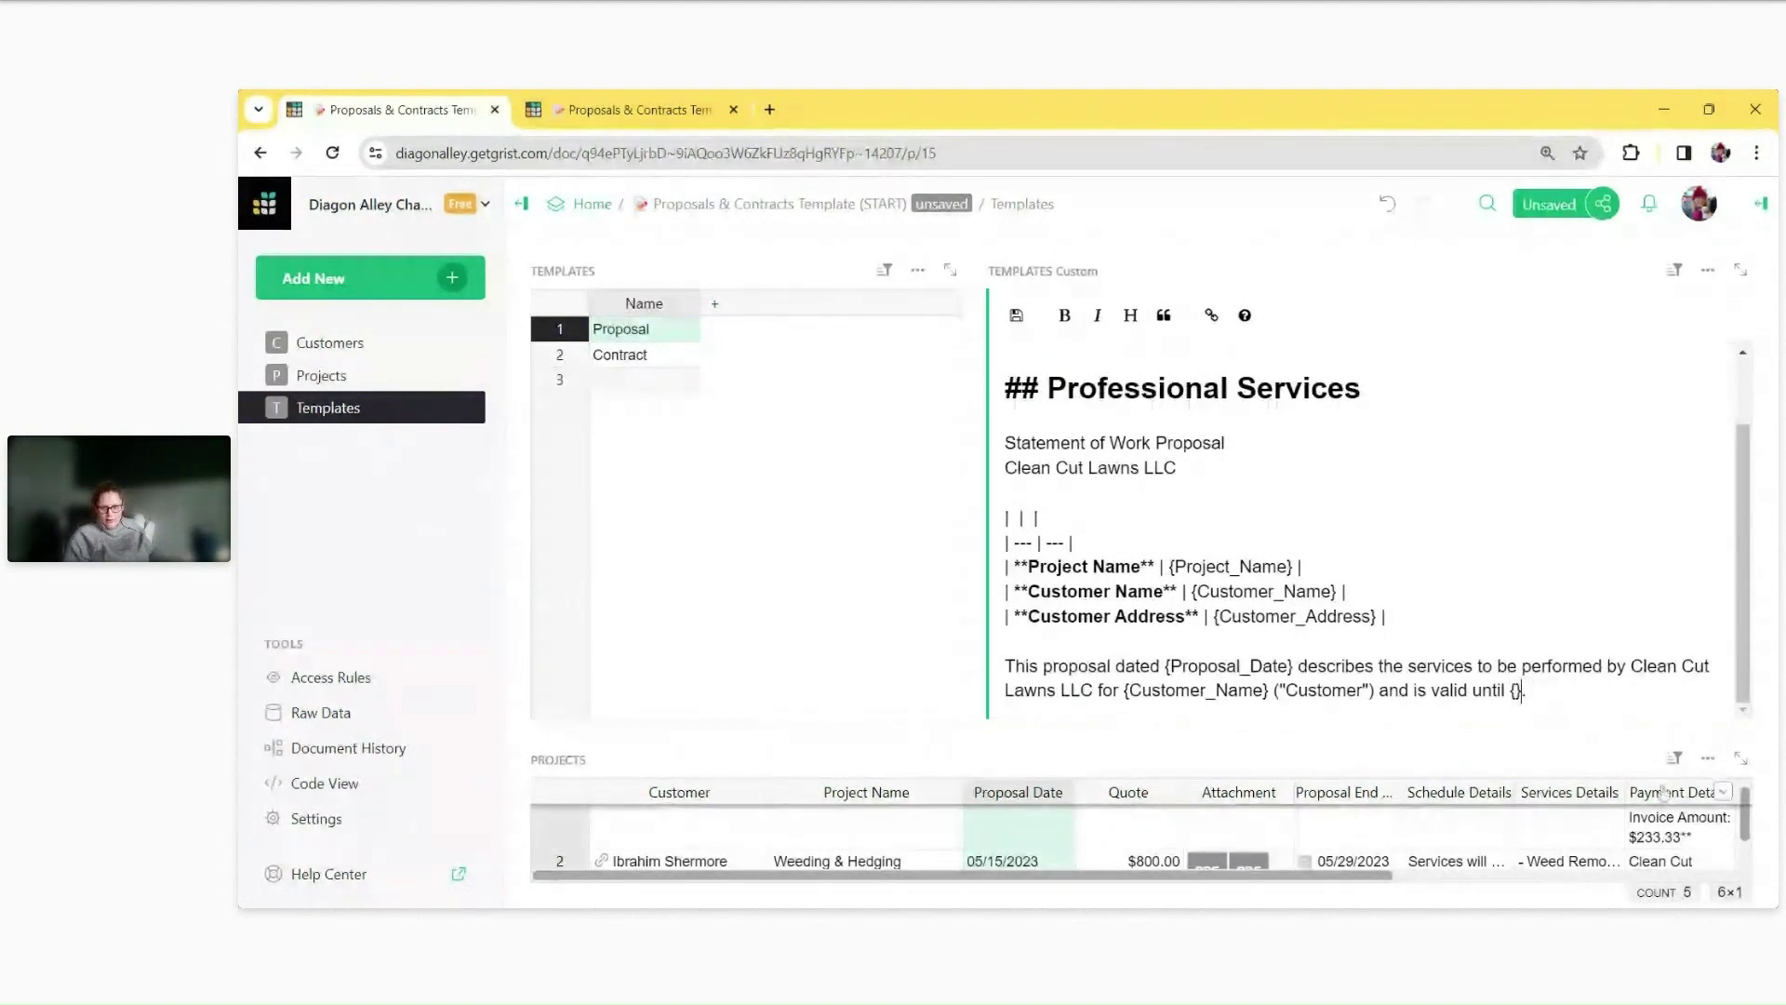
pyautogui.doubleClick(1391, 791)
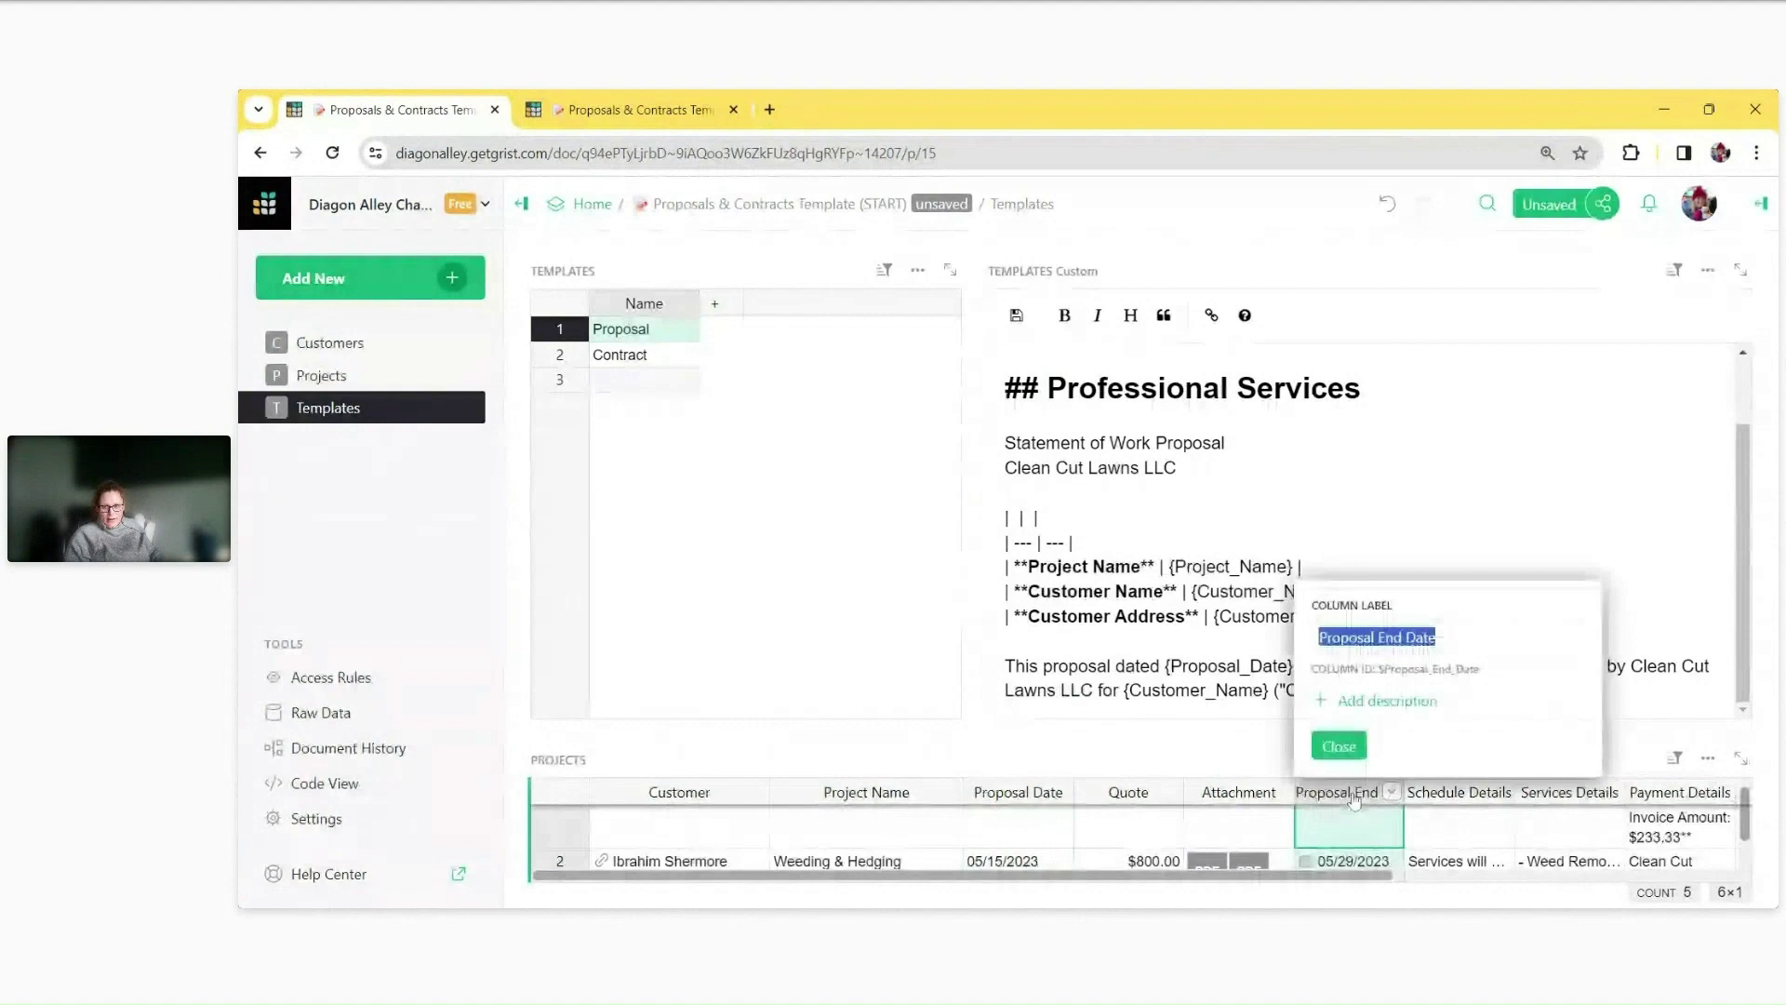
pyautogui.click(1386, 672)
pyautogui.click(1338, 746)
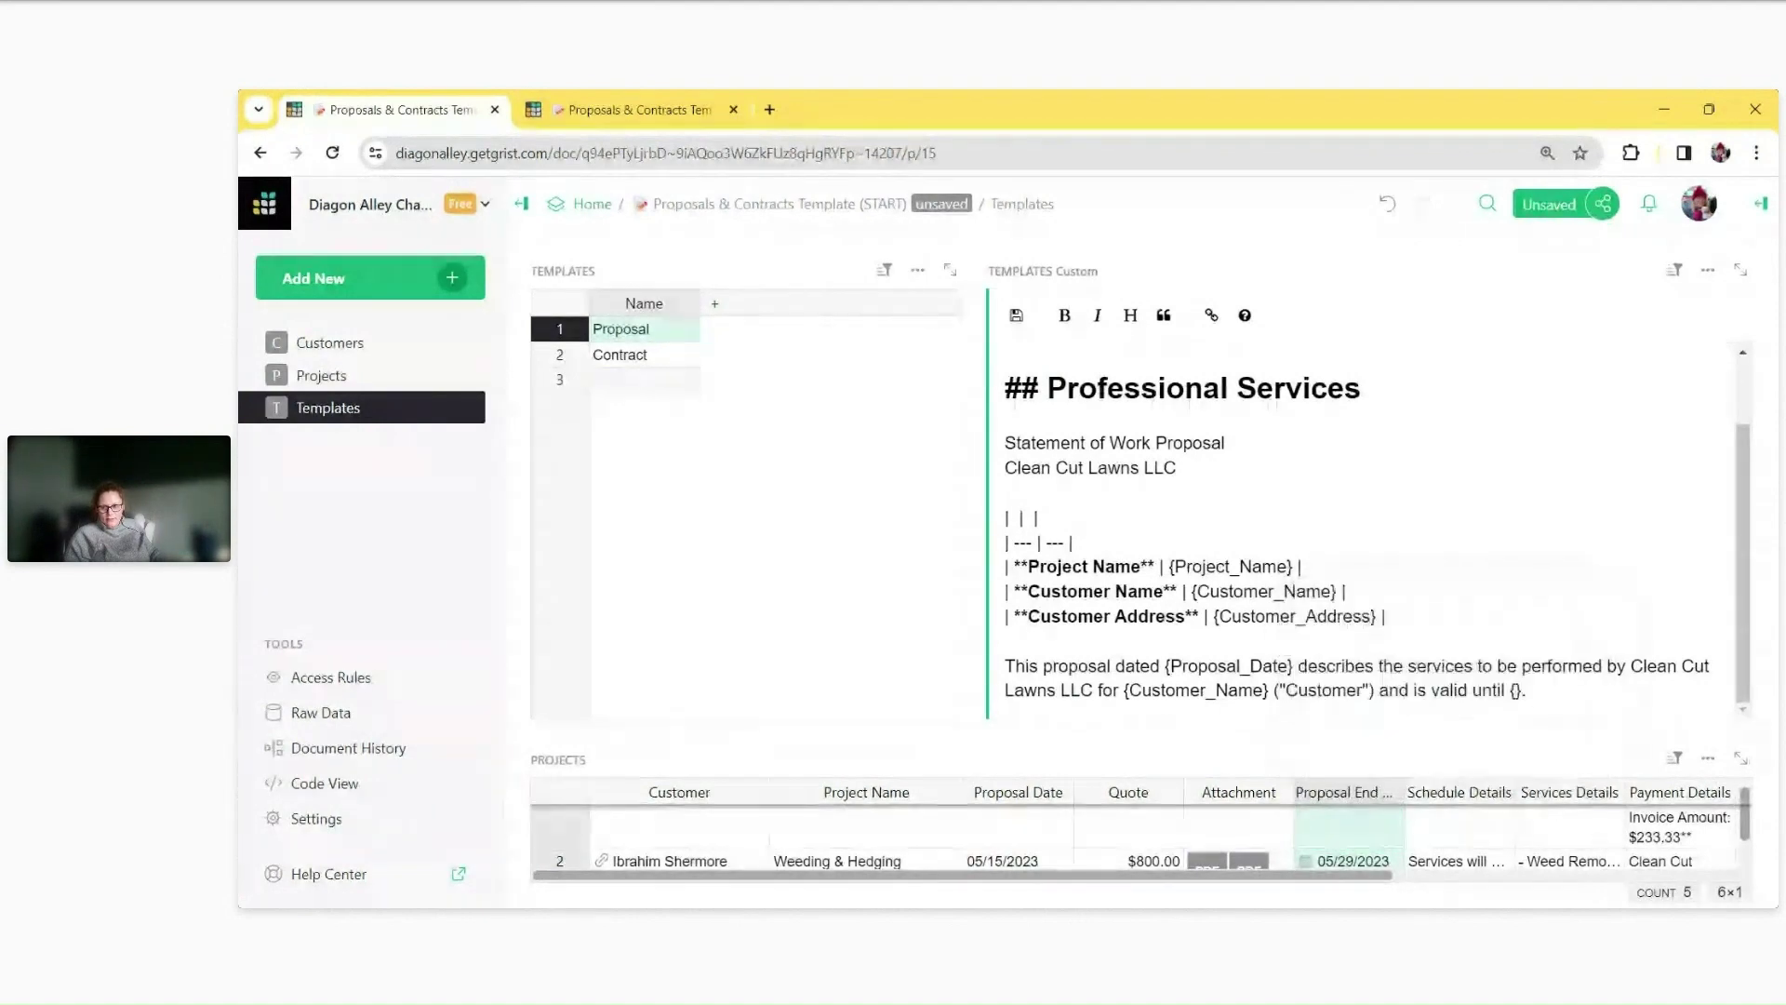
pyautogui.hotkey('ctrl', 'v')
pyautogui.hotkey('ctrl', 'Left')
pyautogui.write('$')
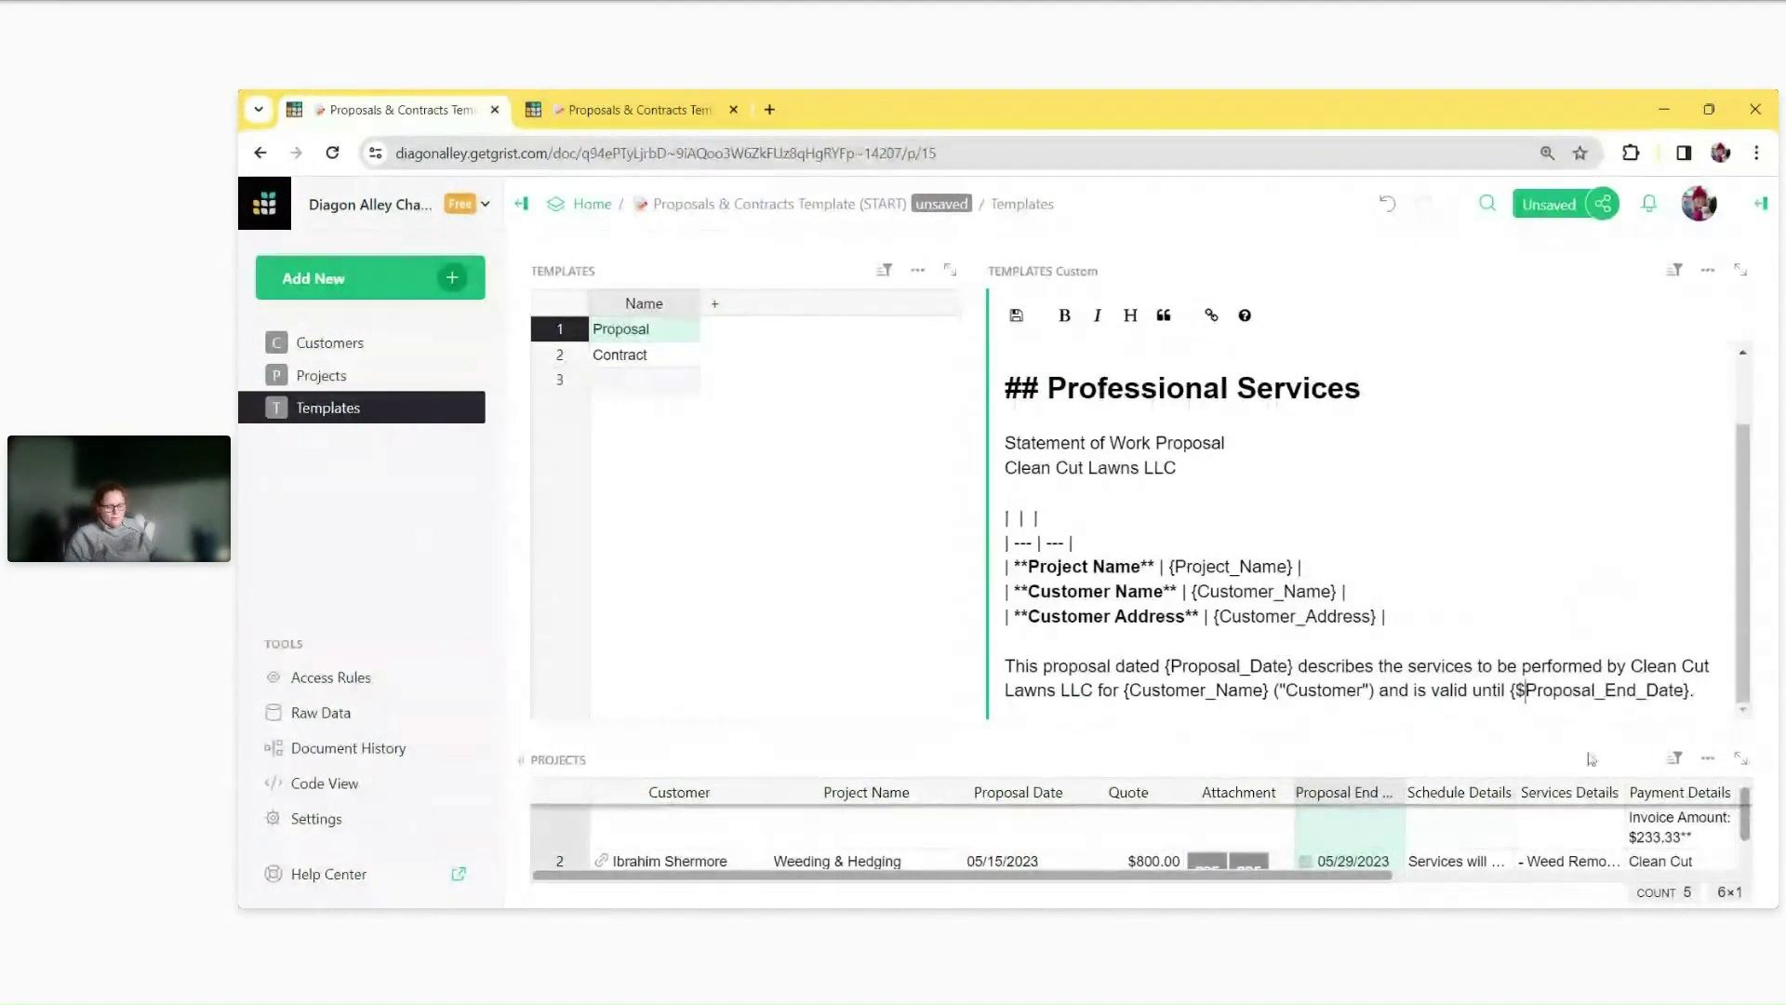
pyautogui.press('BackSpace')
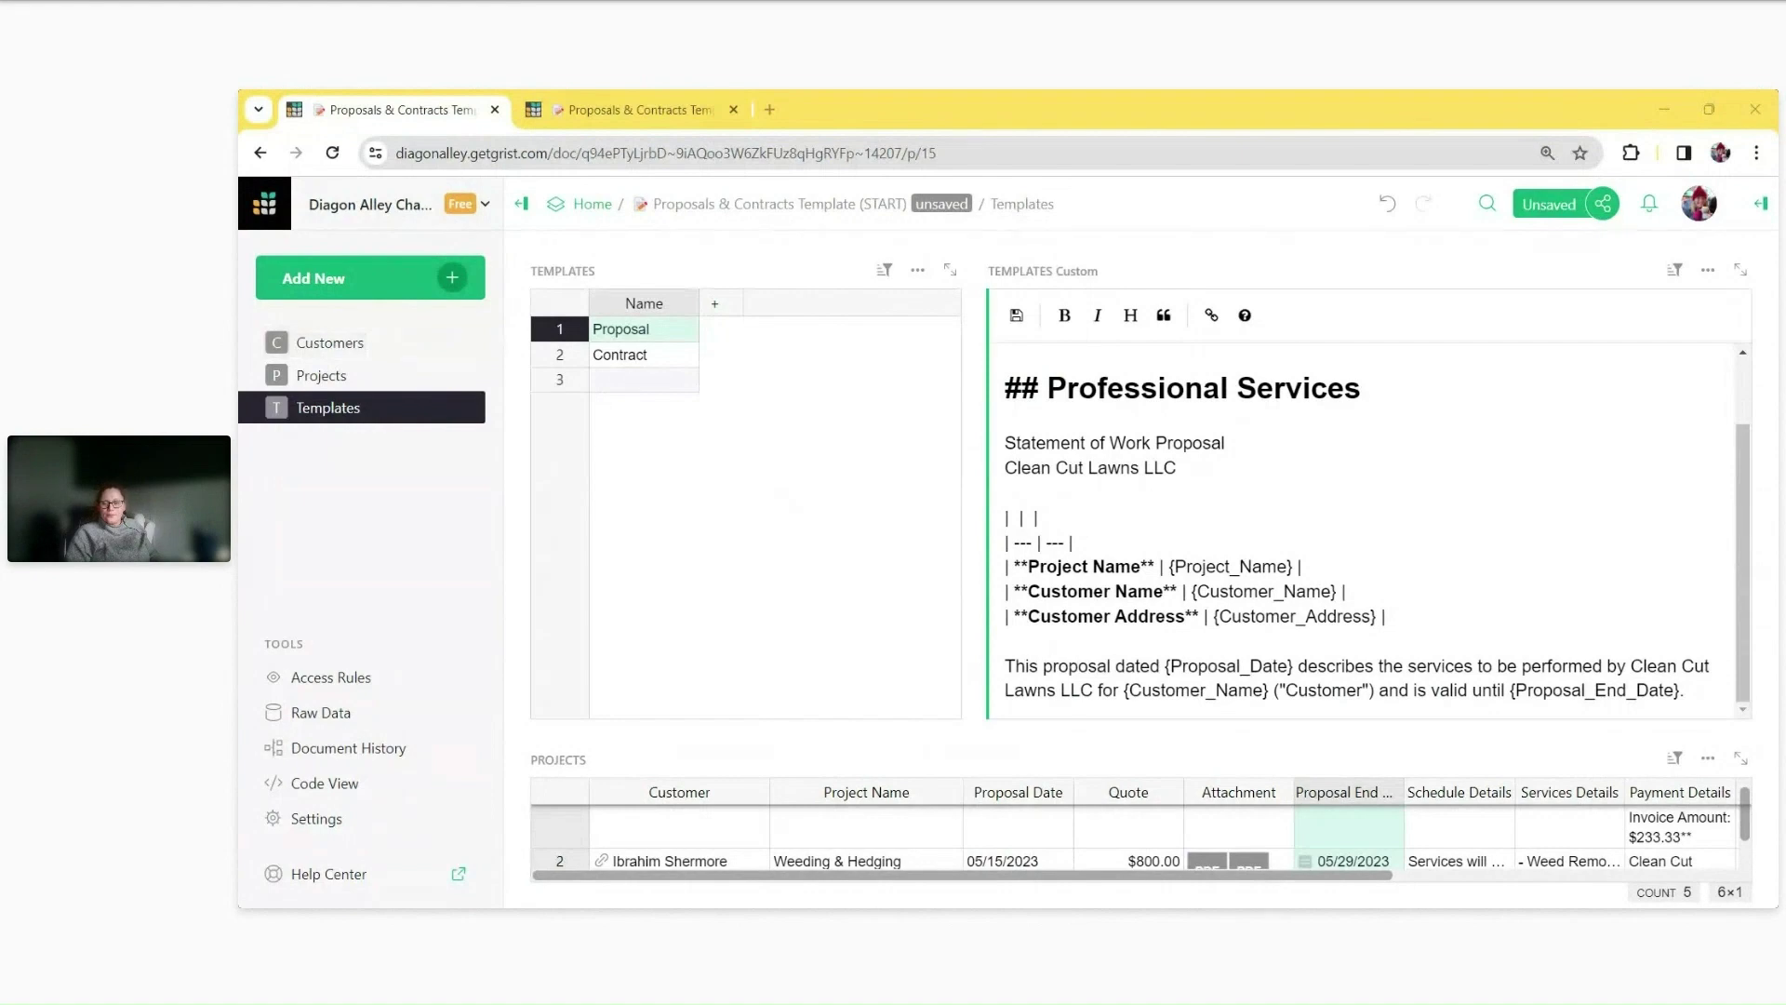
# Paste the Services, Schedule, Payment and Acceptance sections with their column placeholders below the proposal paragraph, ending with {Customer_Name}.
pyautogui.press('Return')
pyautogui.hotkey('ctrl', 'v')
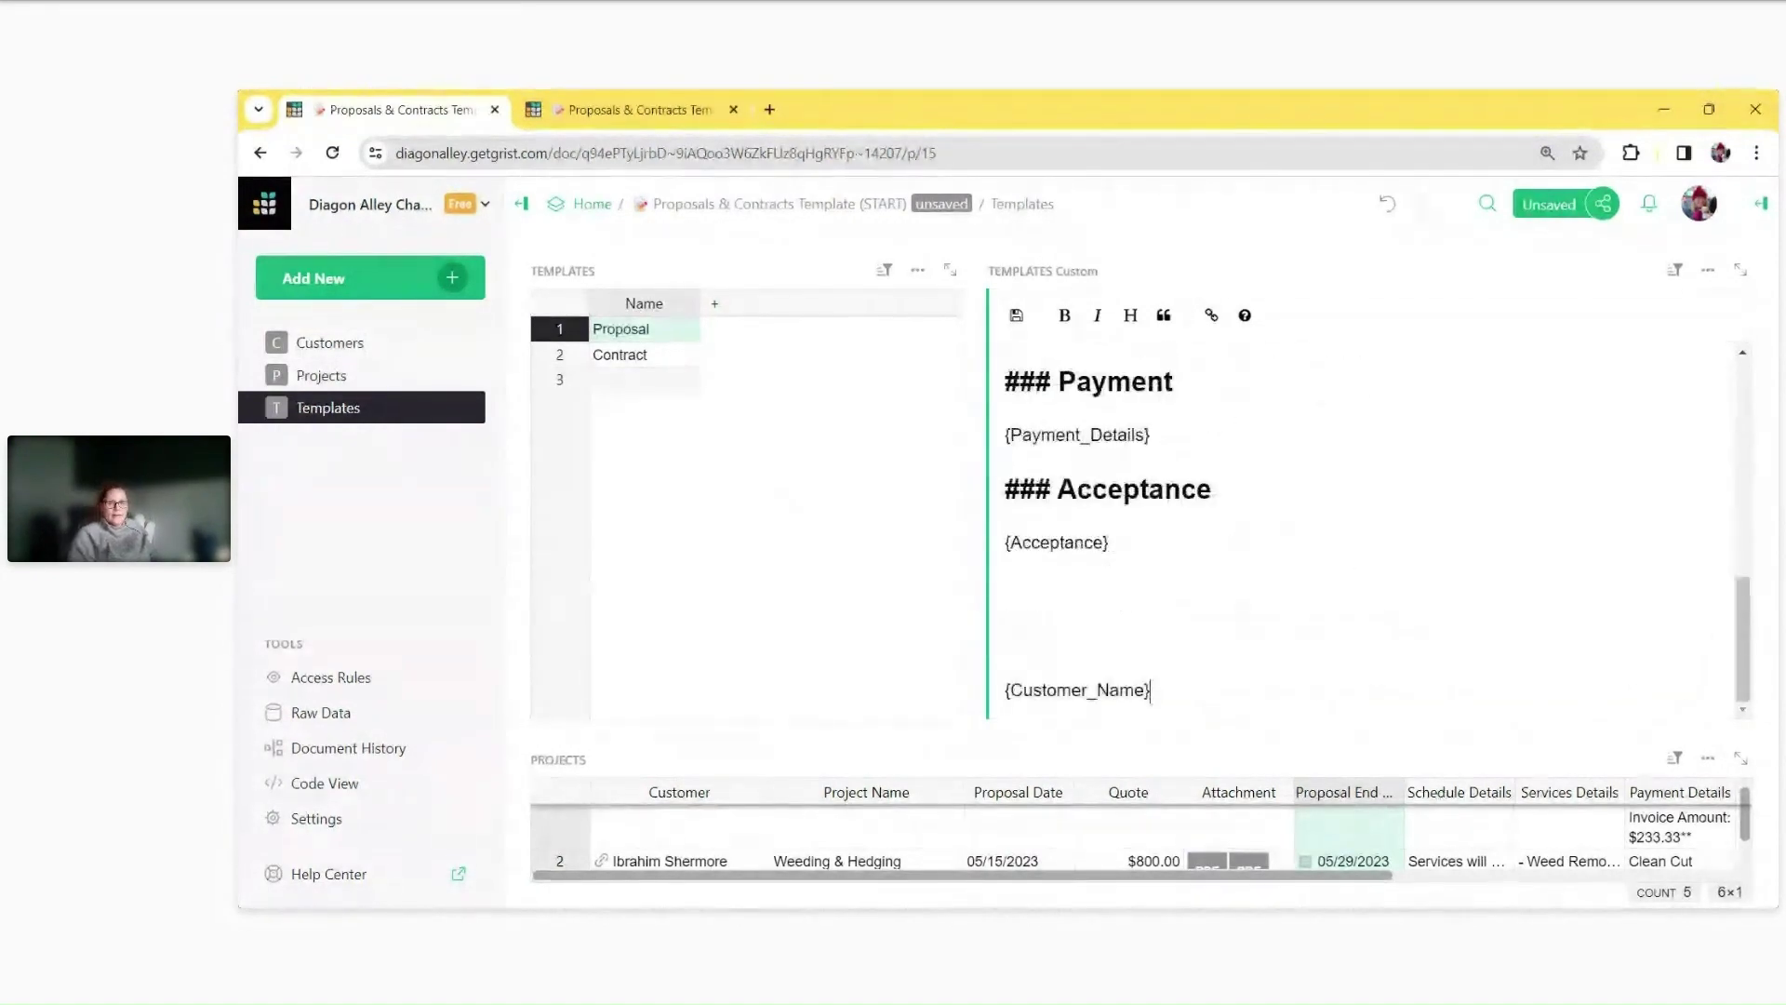
pyautogui.hotkey('ctrl', 'z')
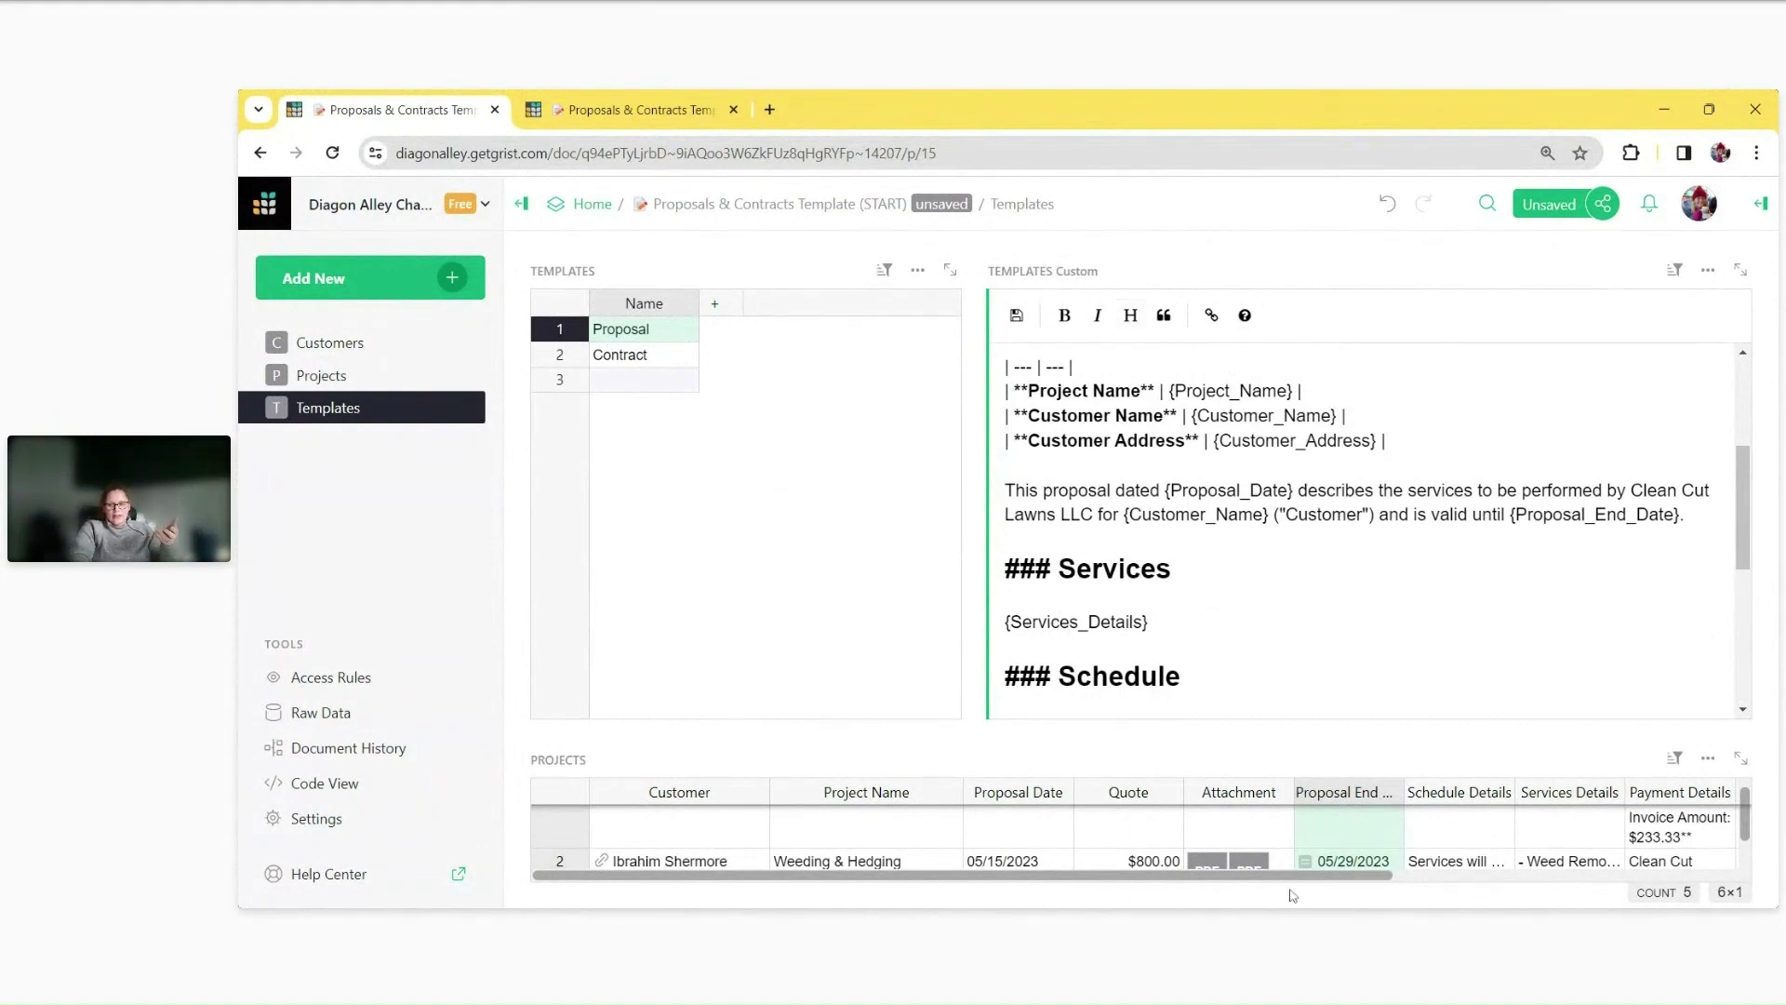
# Check the column ID of Services Details in PROJECTS against the placeholder in the Services section.
pyautogui.moveTo(1293, 891); pyautogui.dragTo(1431, 891)
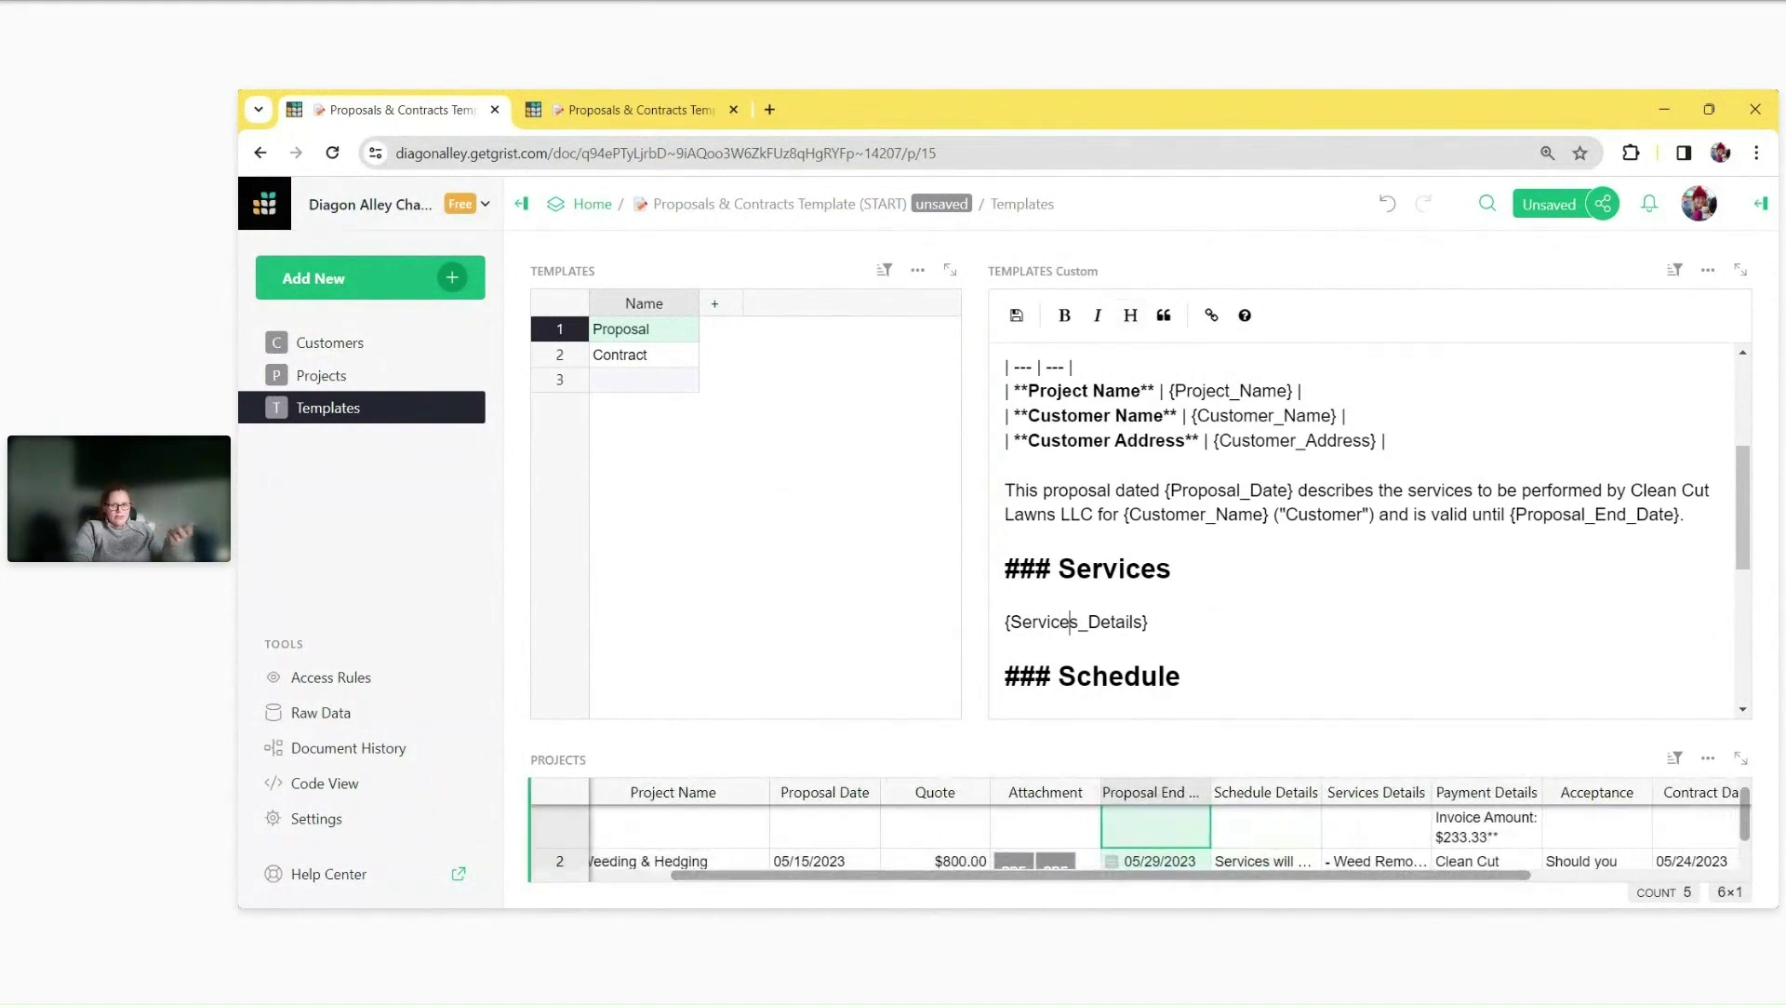
pyautogui.doubleClick(1353, 793)
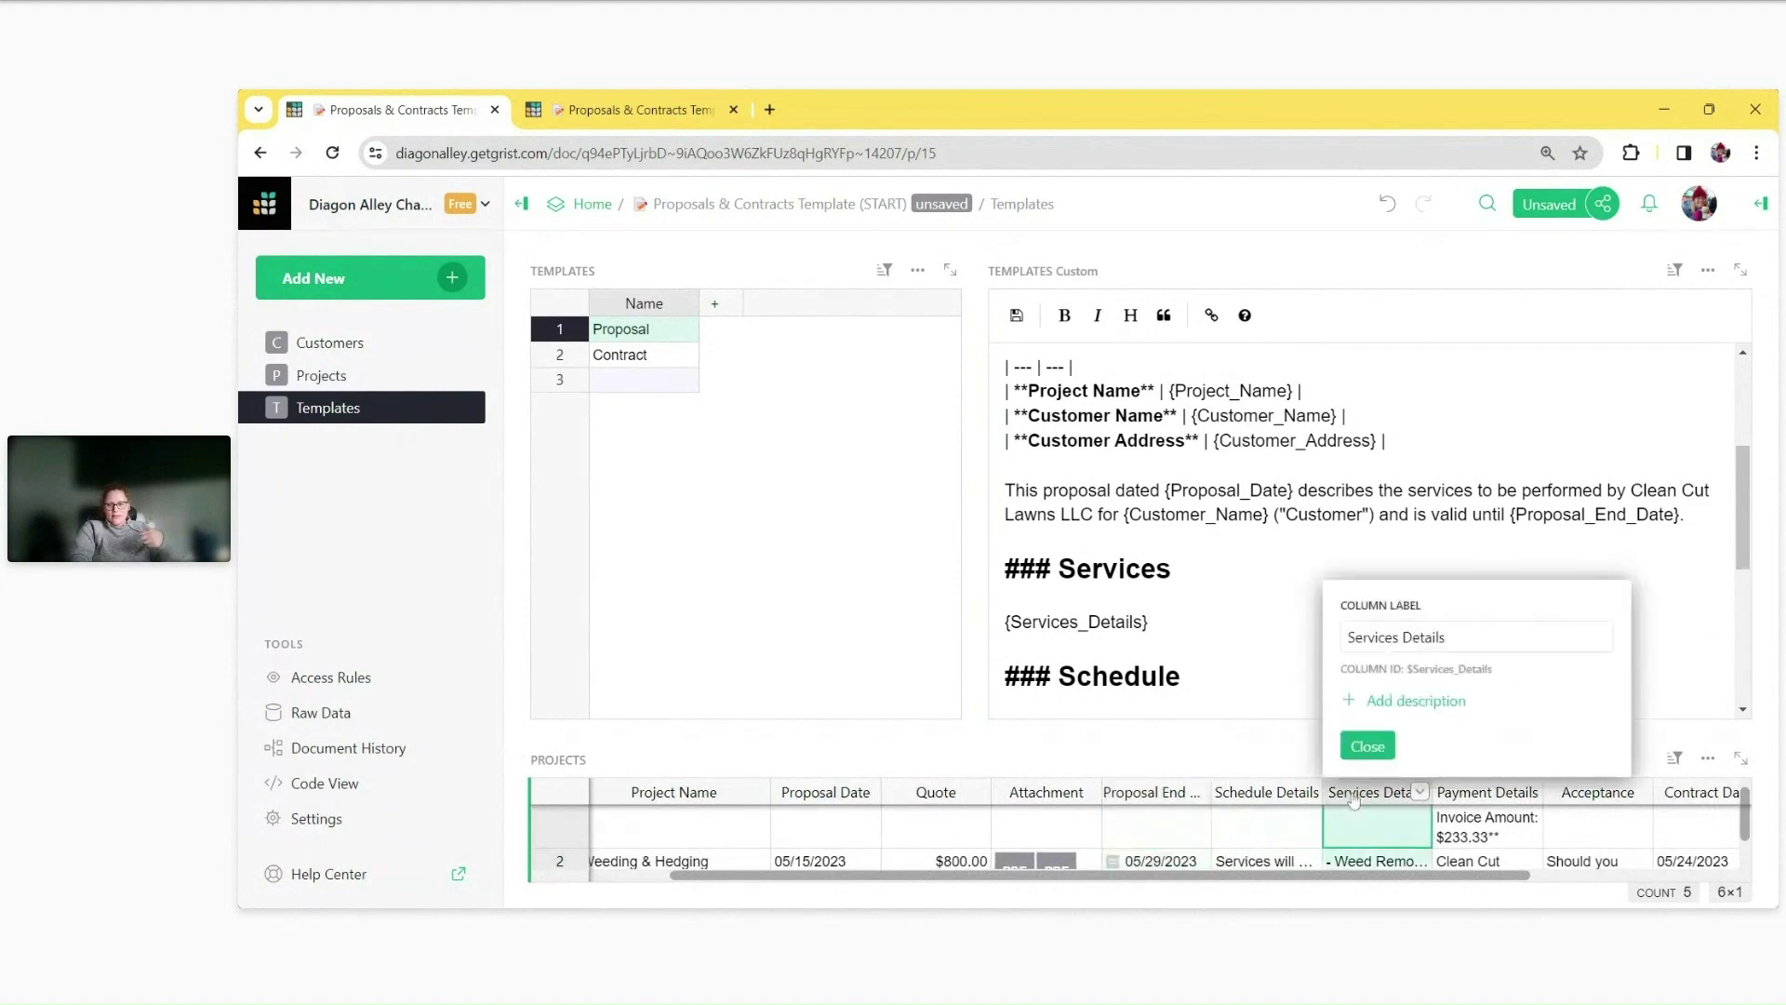
pyautogui.click(1368, 749)
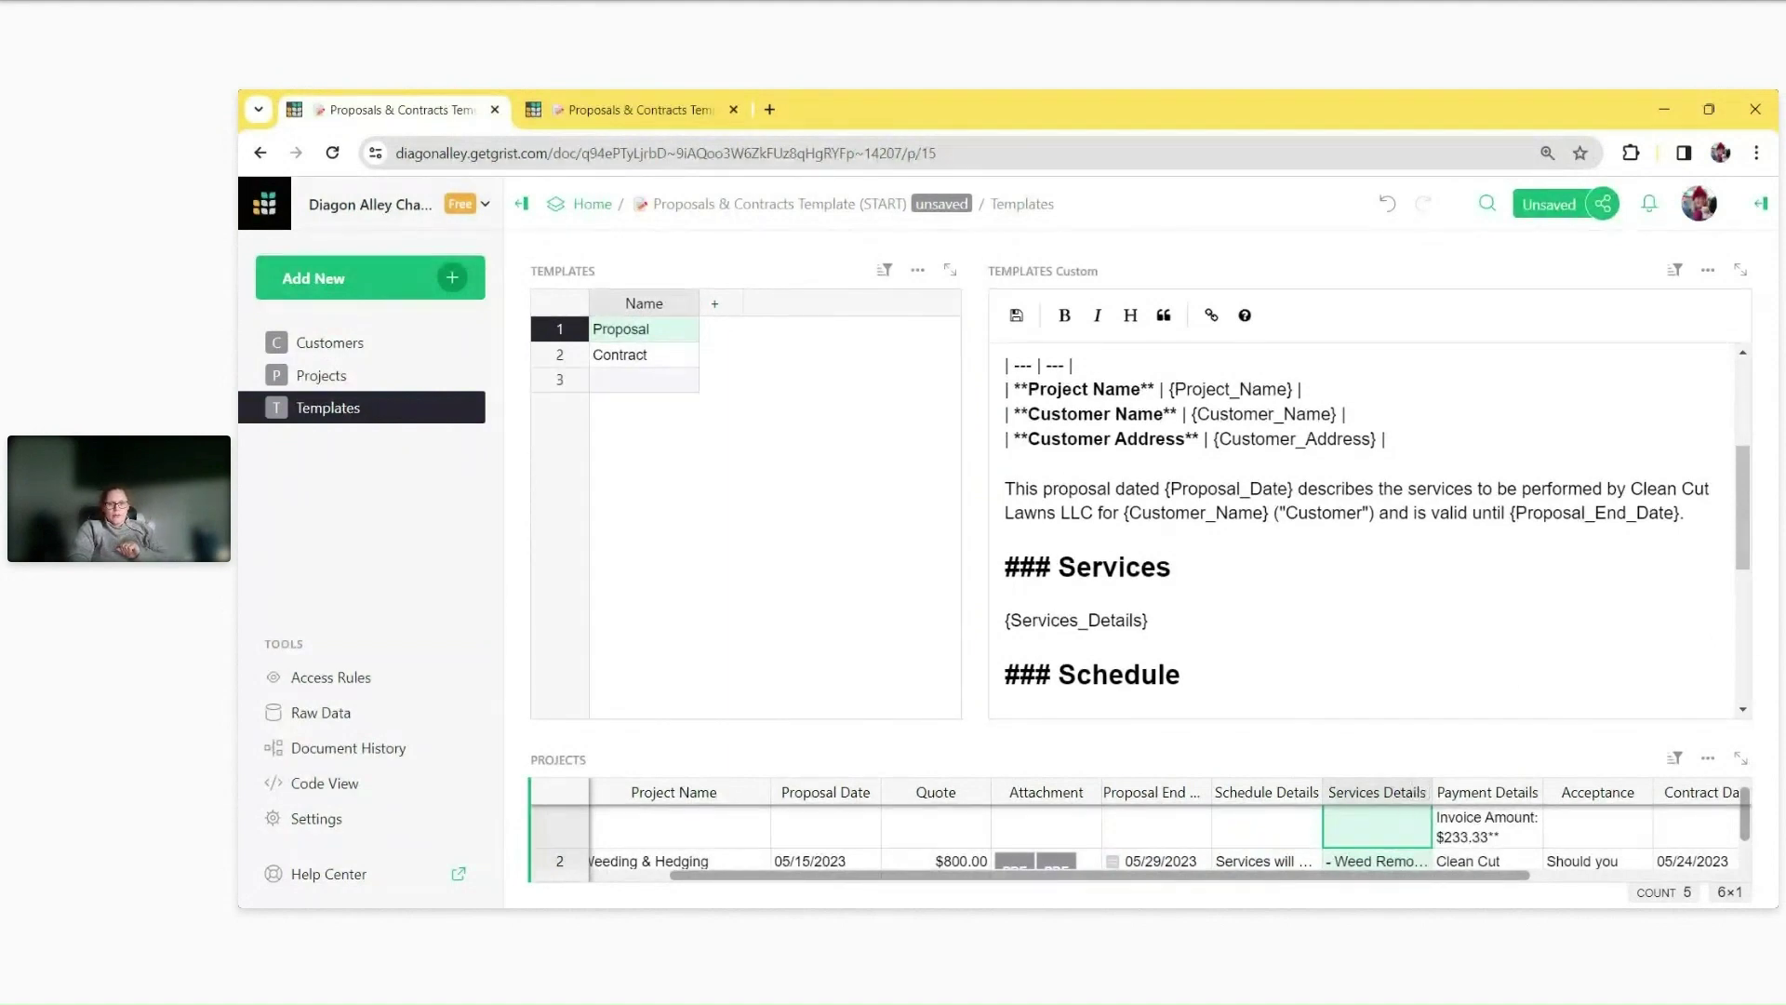
# Review the Proposal template's sections, save its Markdown and look over the rendered result.
pyautogui.scroll(-5, 1367, 530)
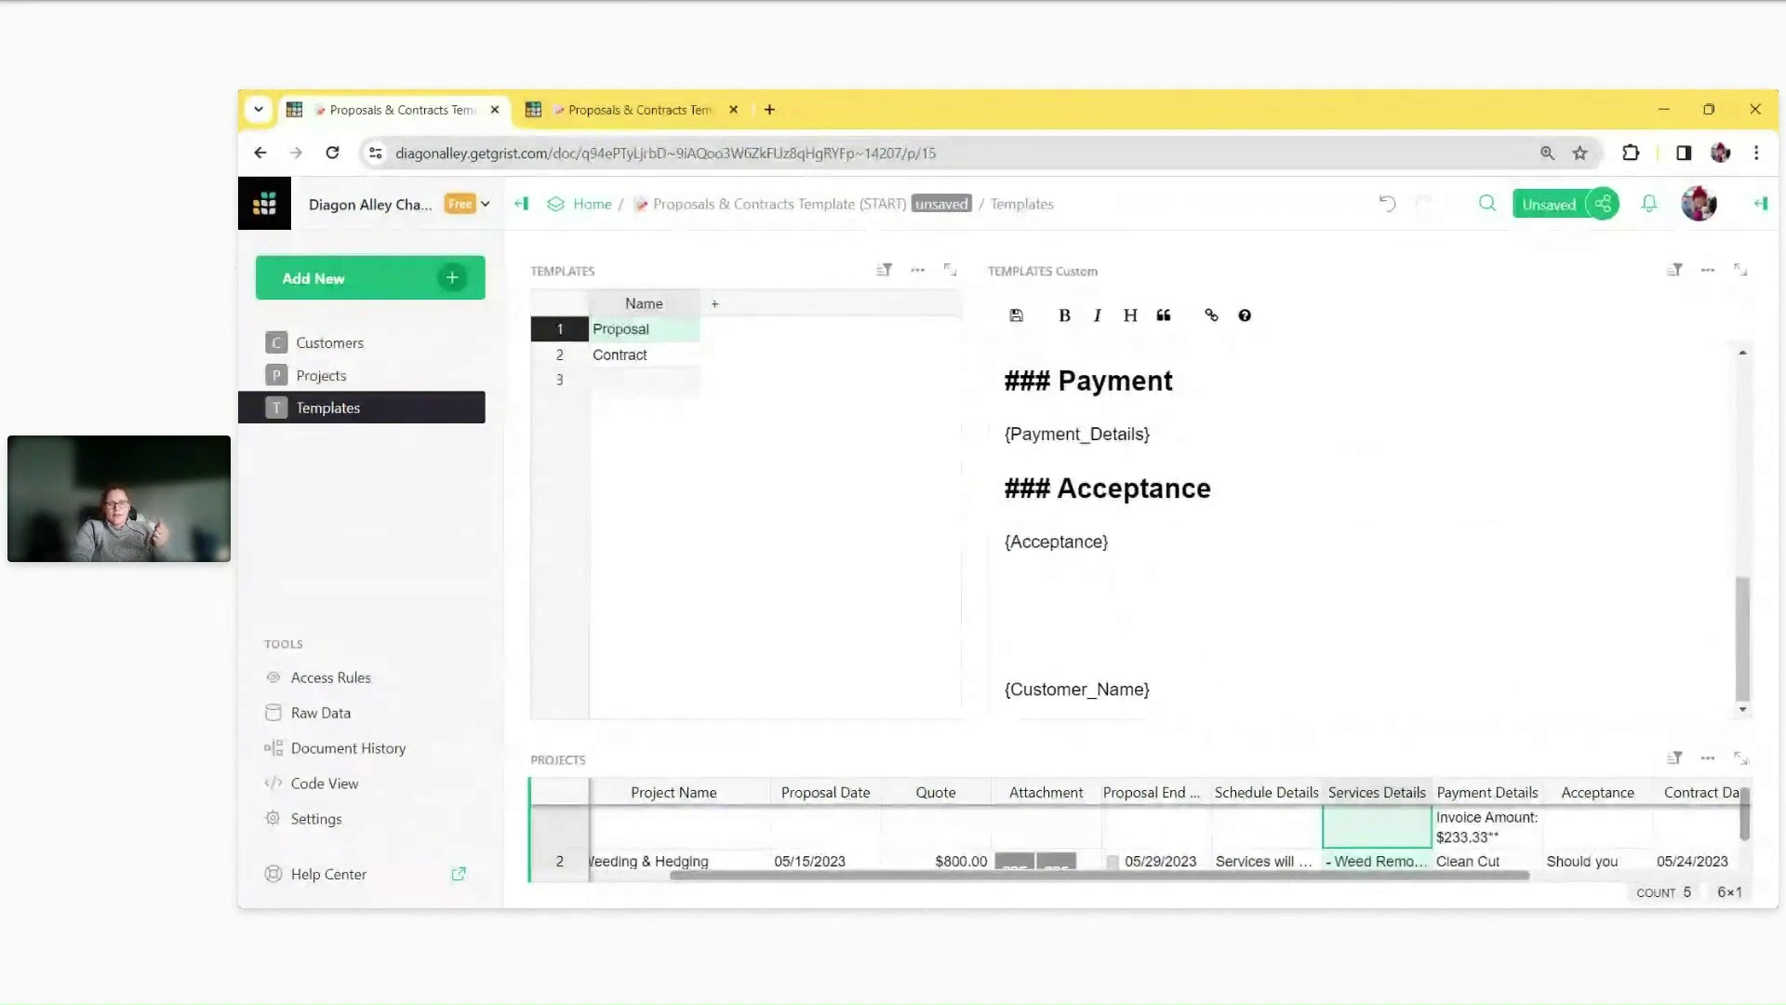
pyautogui.scroll(6, 1367, 530)
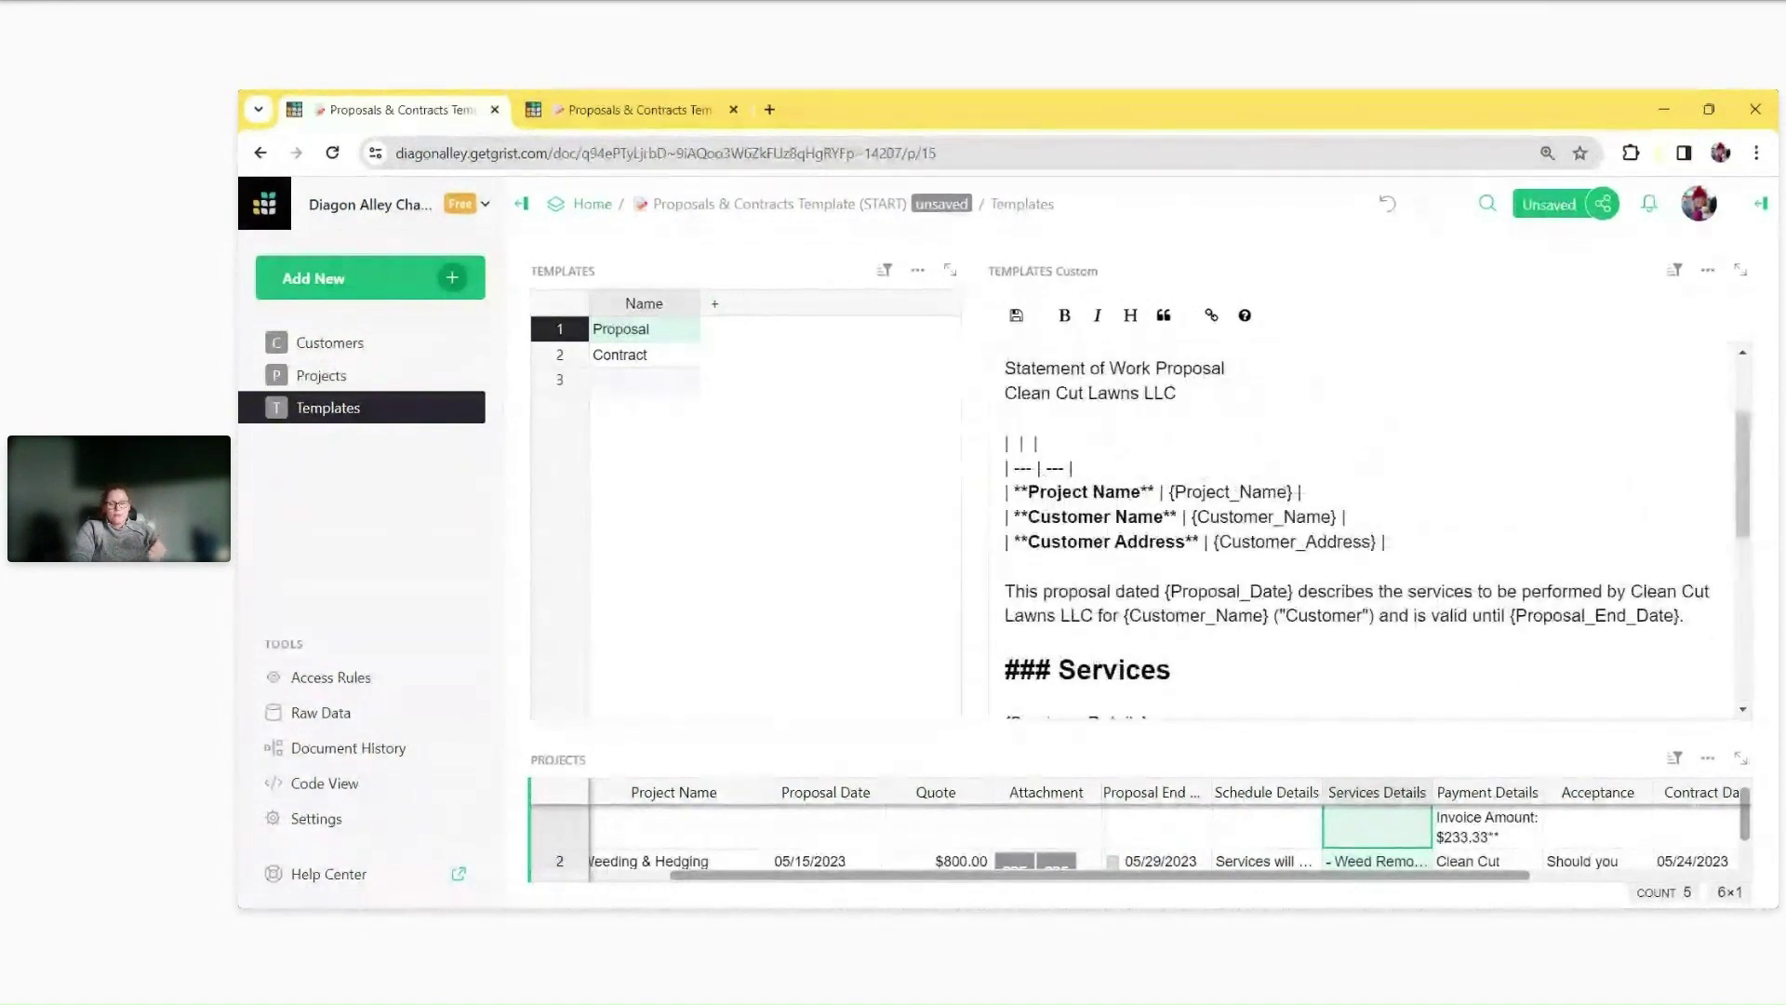
pyautogui.scroll(2, 1367, 530)
pyautogui.click(1016, 315)
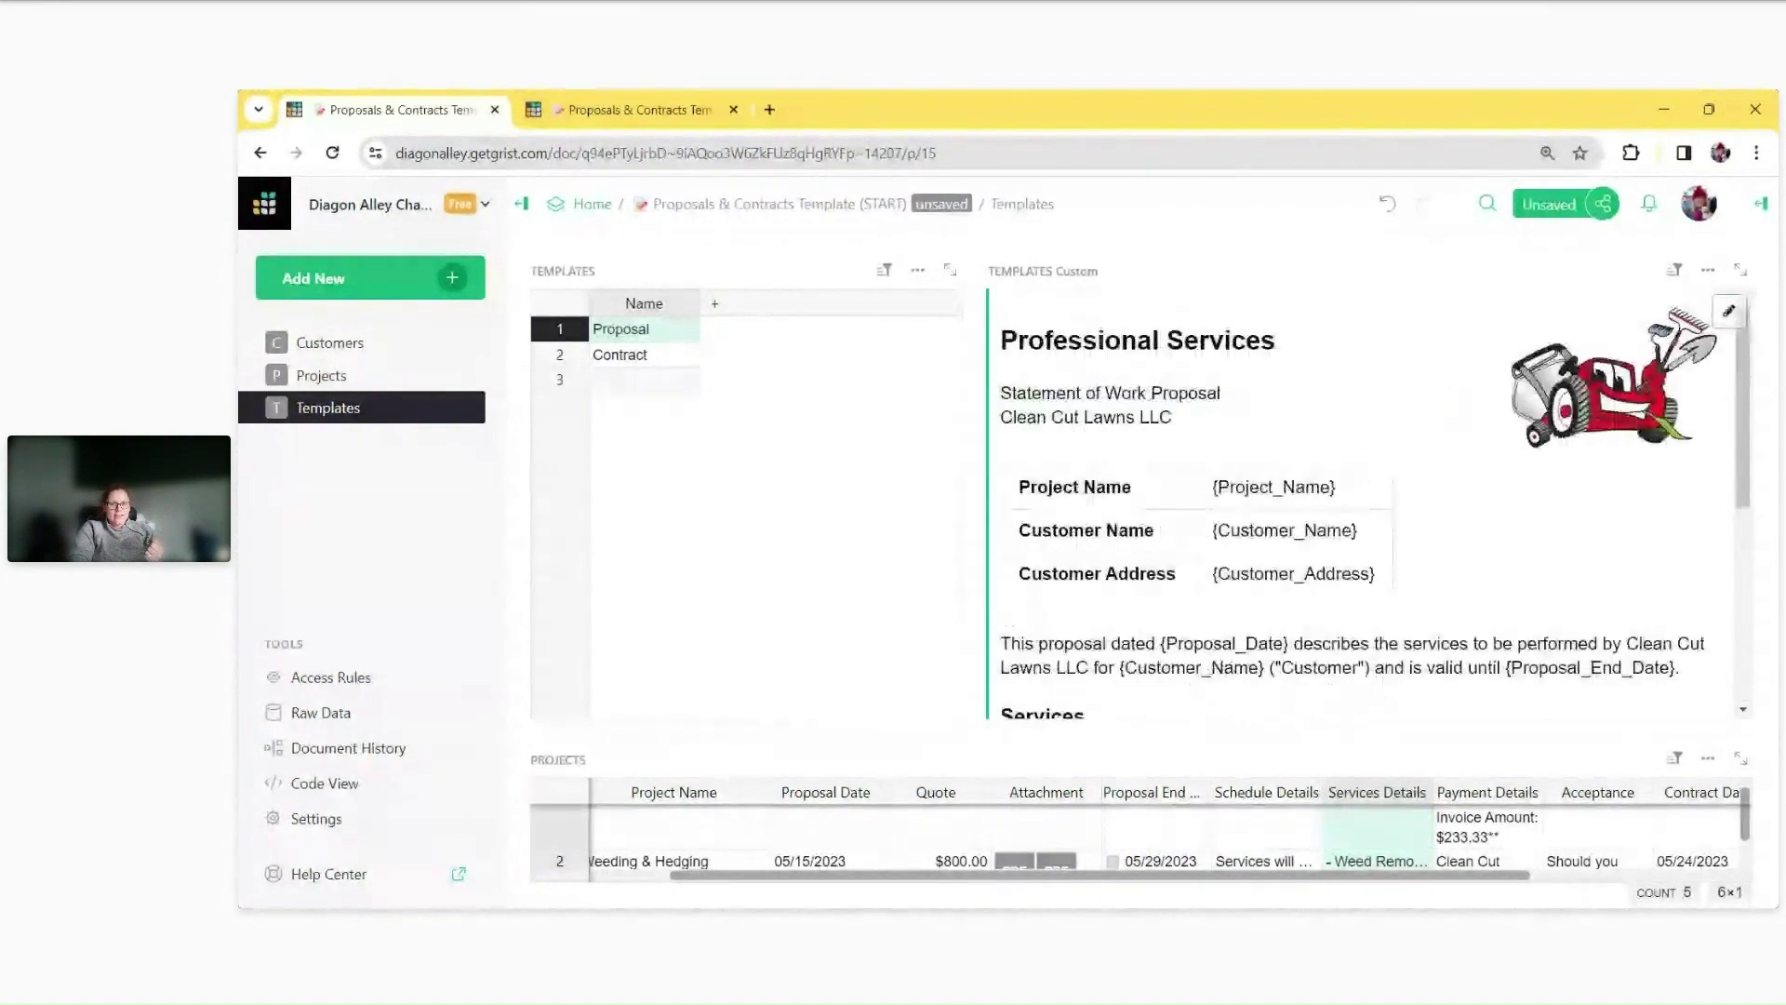
pyautogui.scroll(-5, 1426, 573)
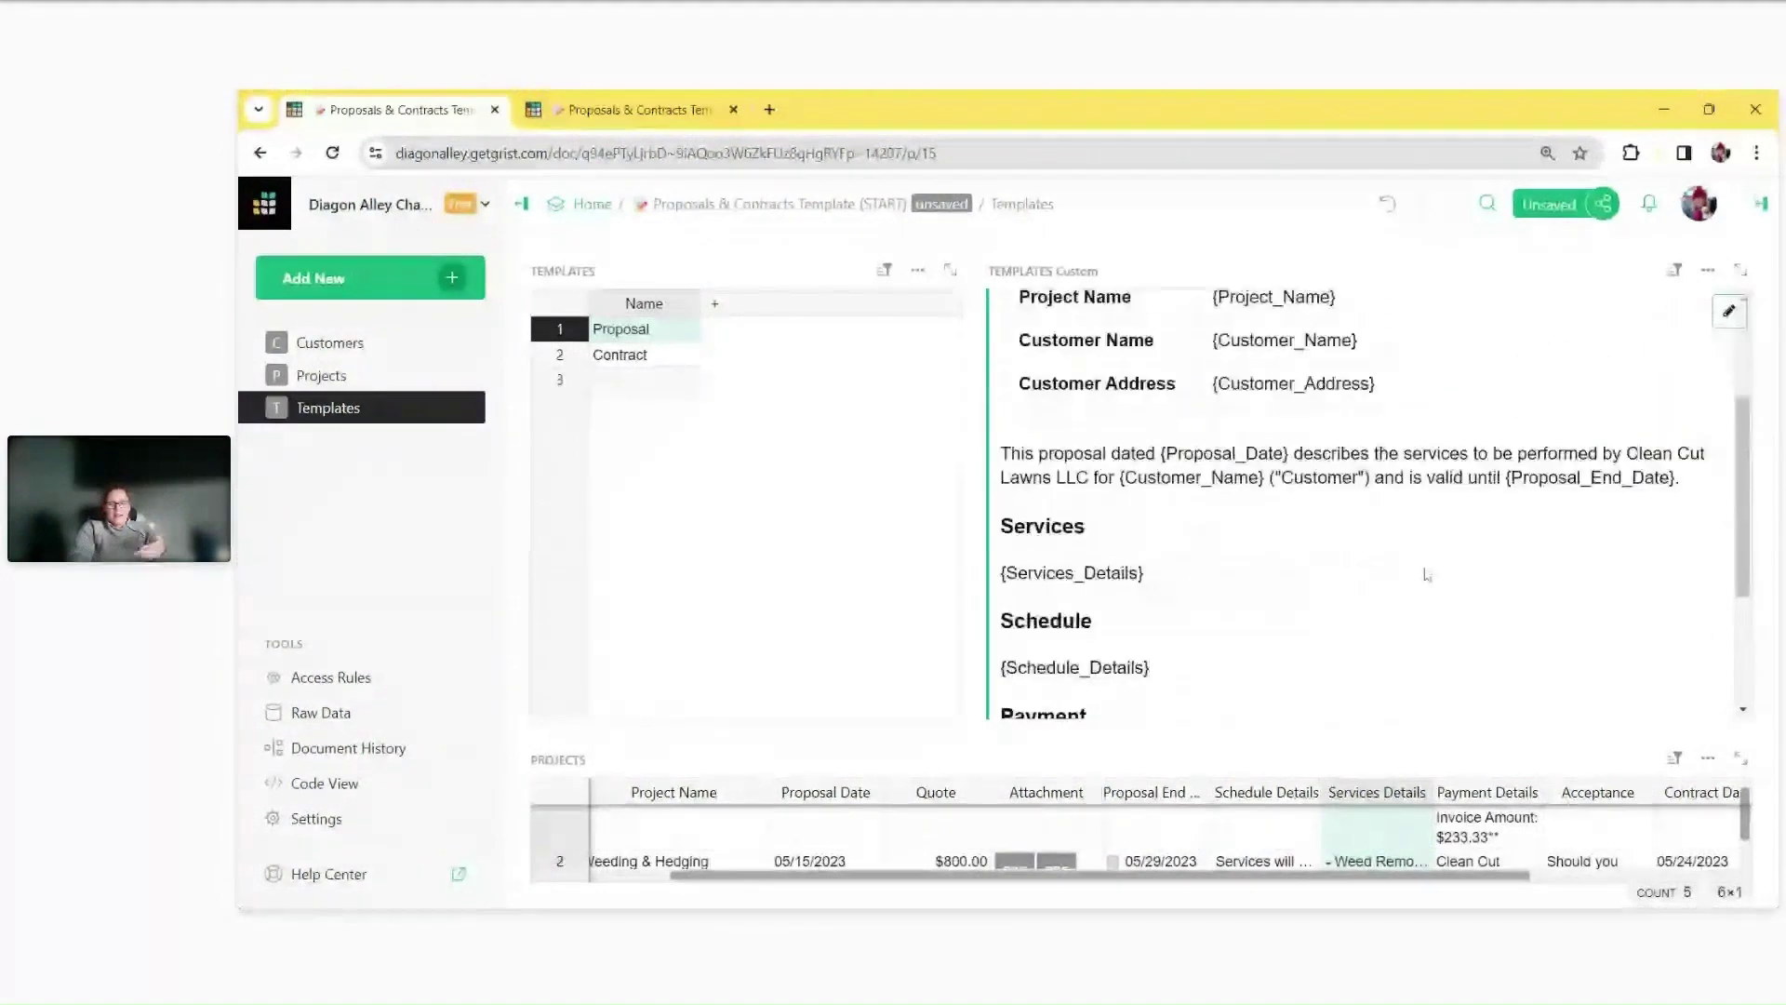
# Copy the complete Contract template Markdown from the public Proposals & Contracts Template document into the empty Contract template.
pyautogui.click(648, 358)
pyautogui.click(1006, 372)
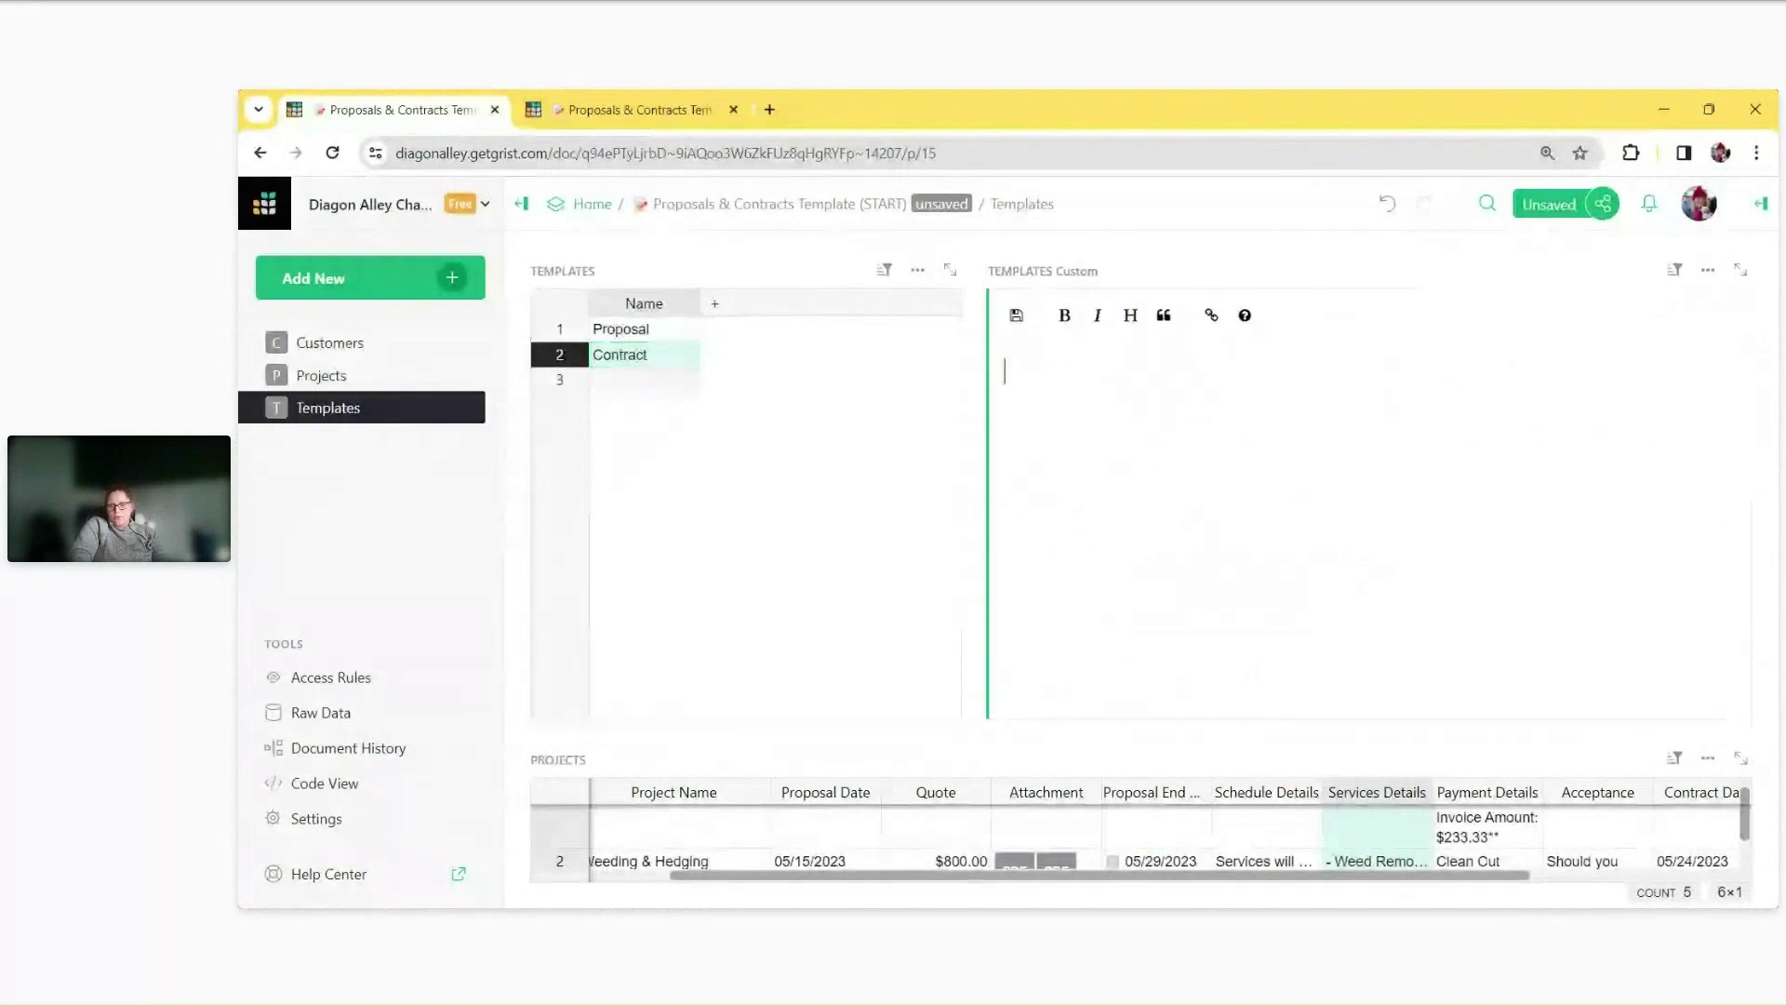
pyautogui.click(632, 109)
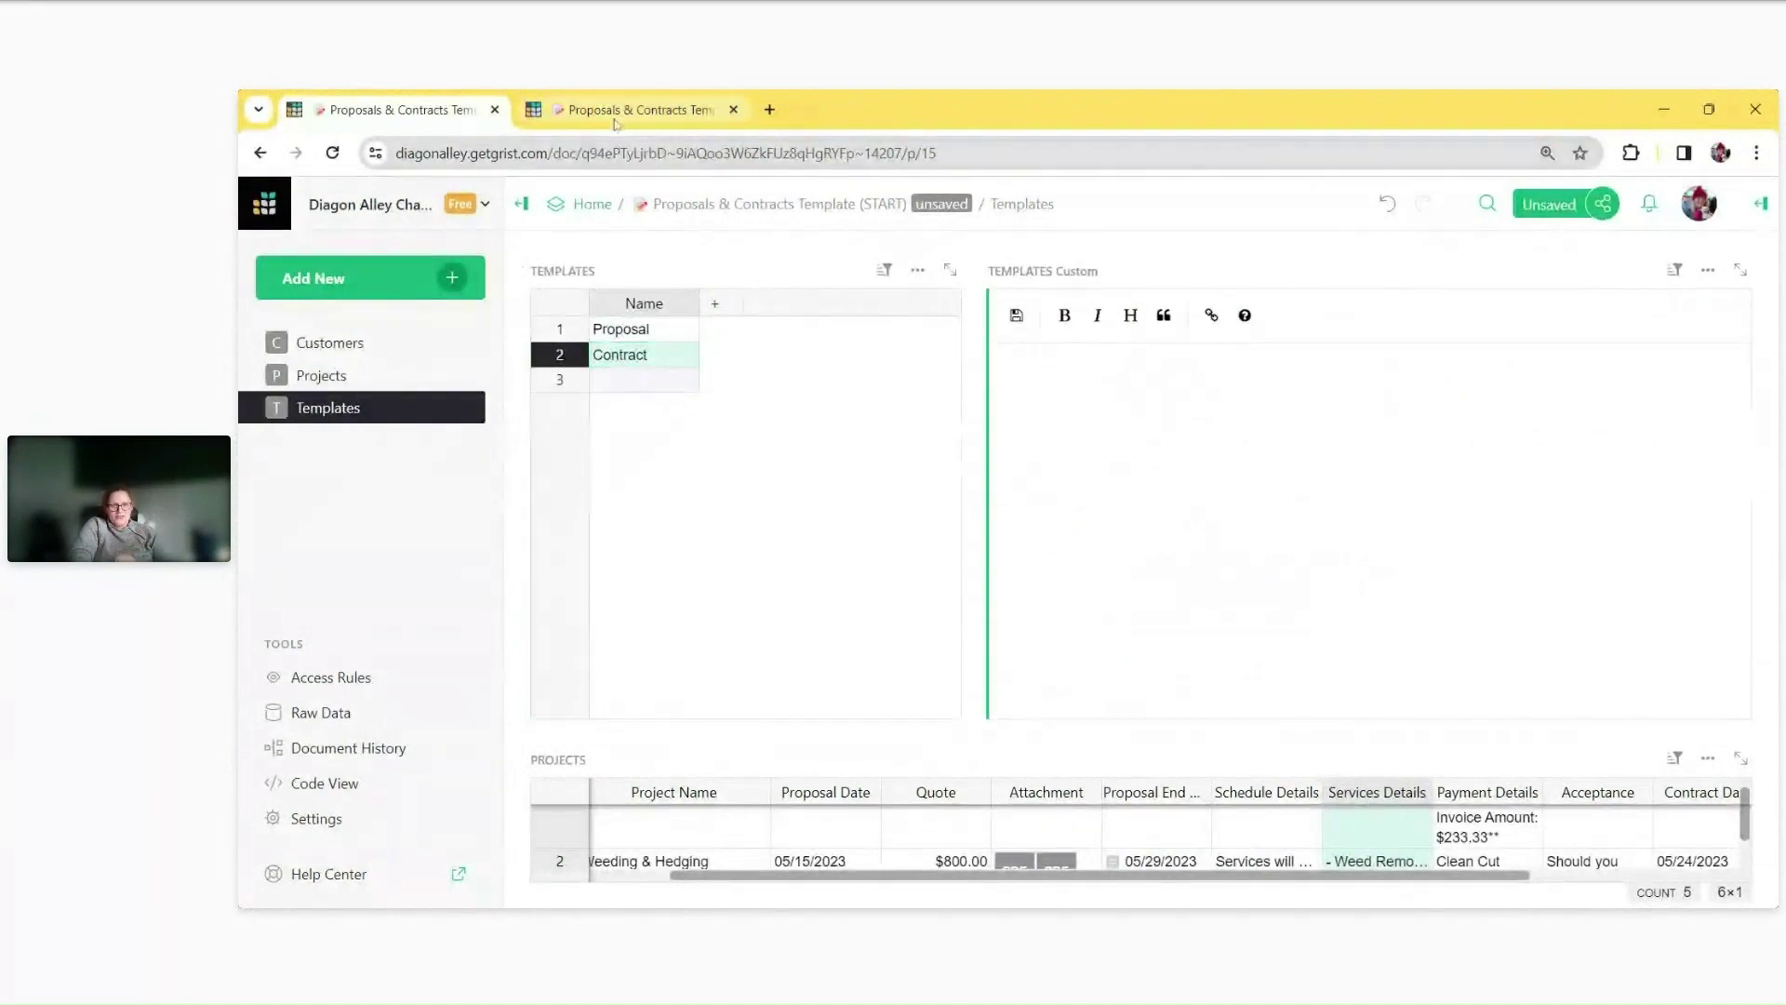
pyautogui.click(595, 470)
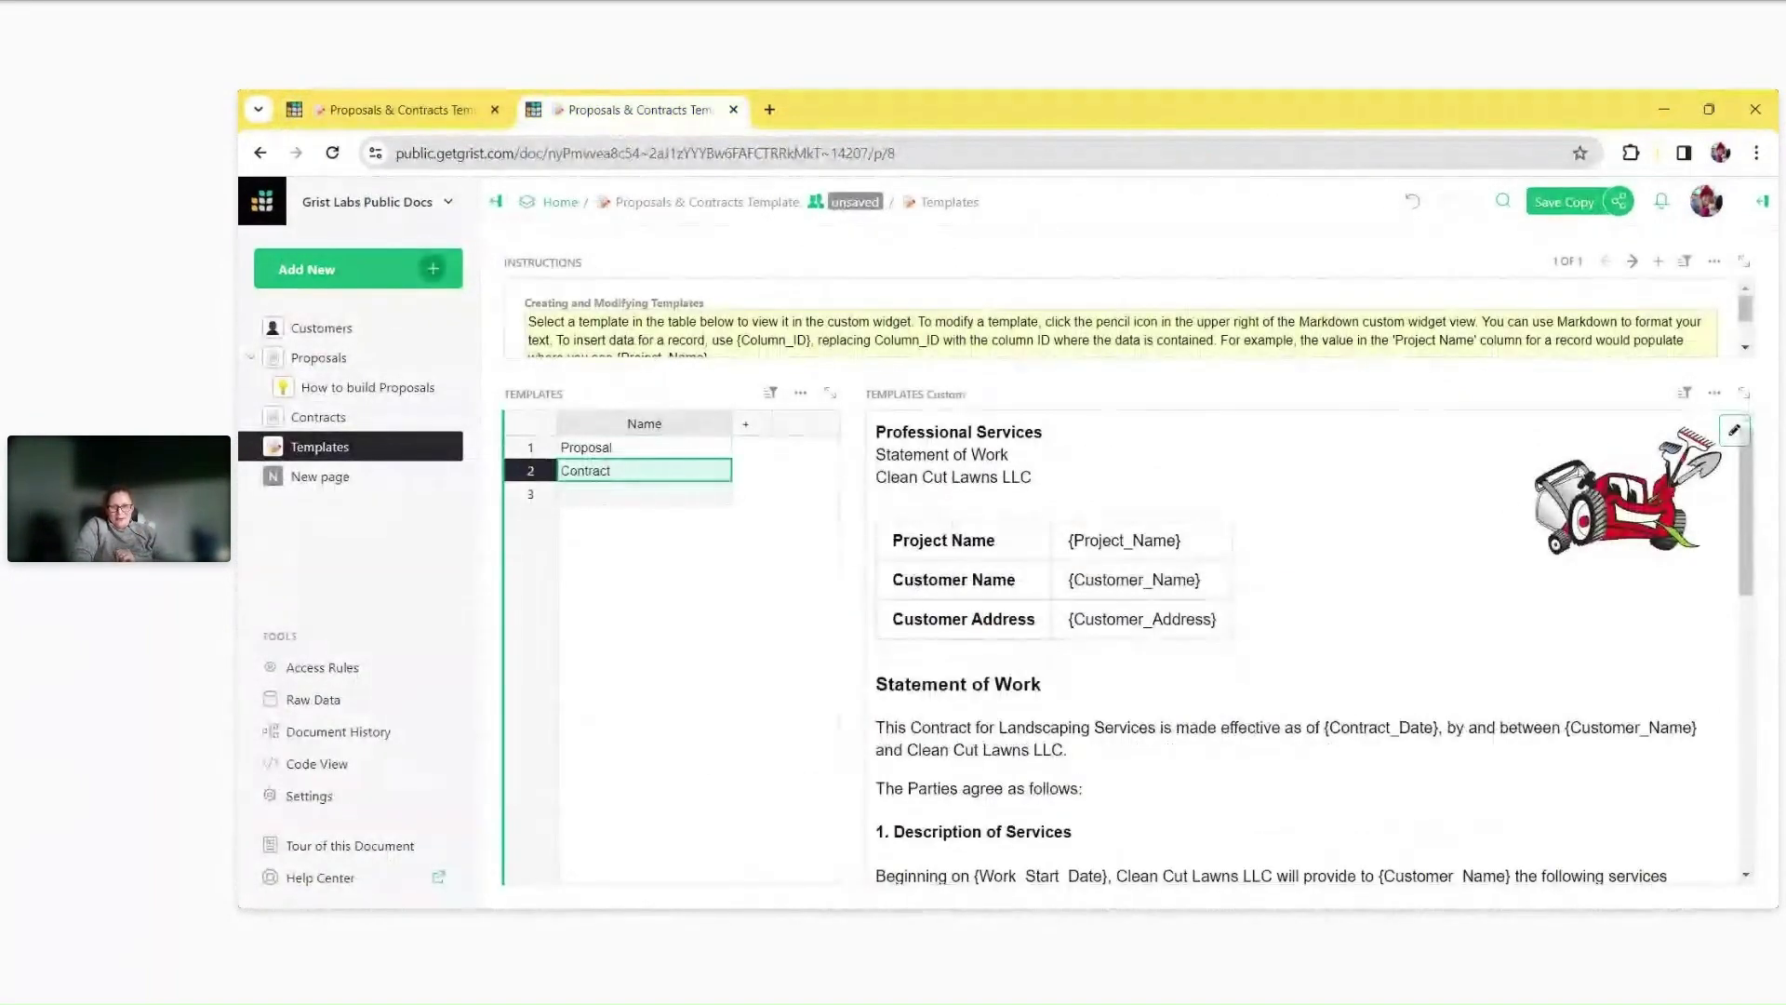
pyautogui.click(1734, 430)
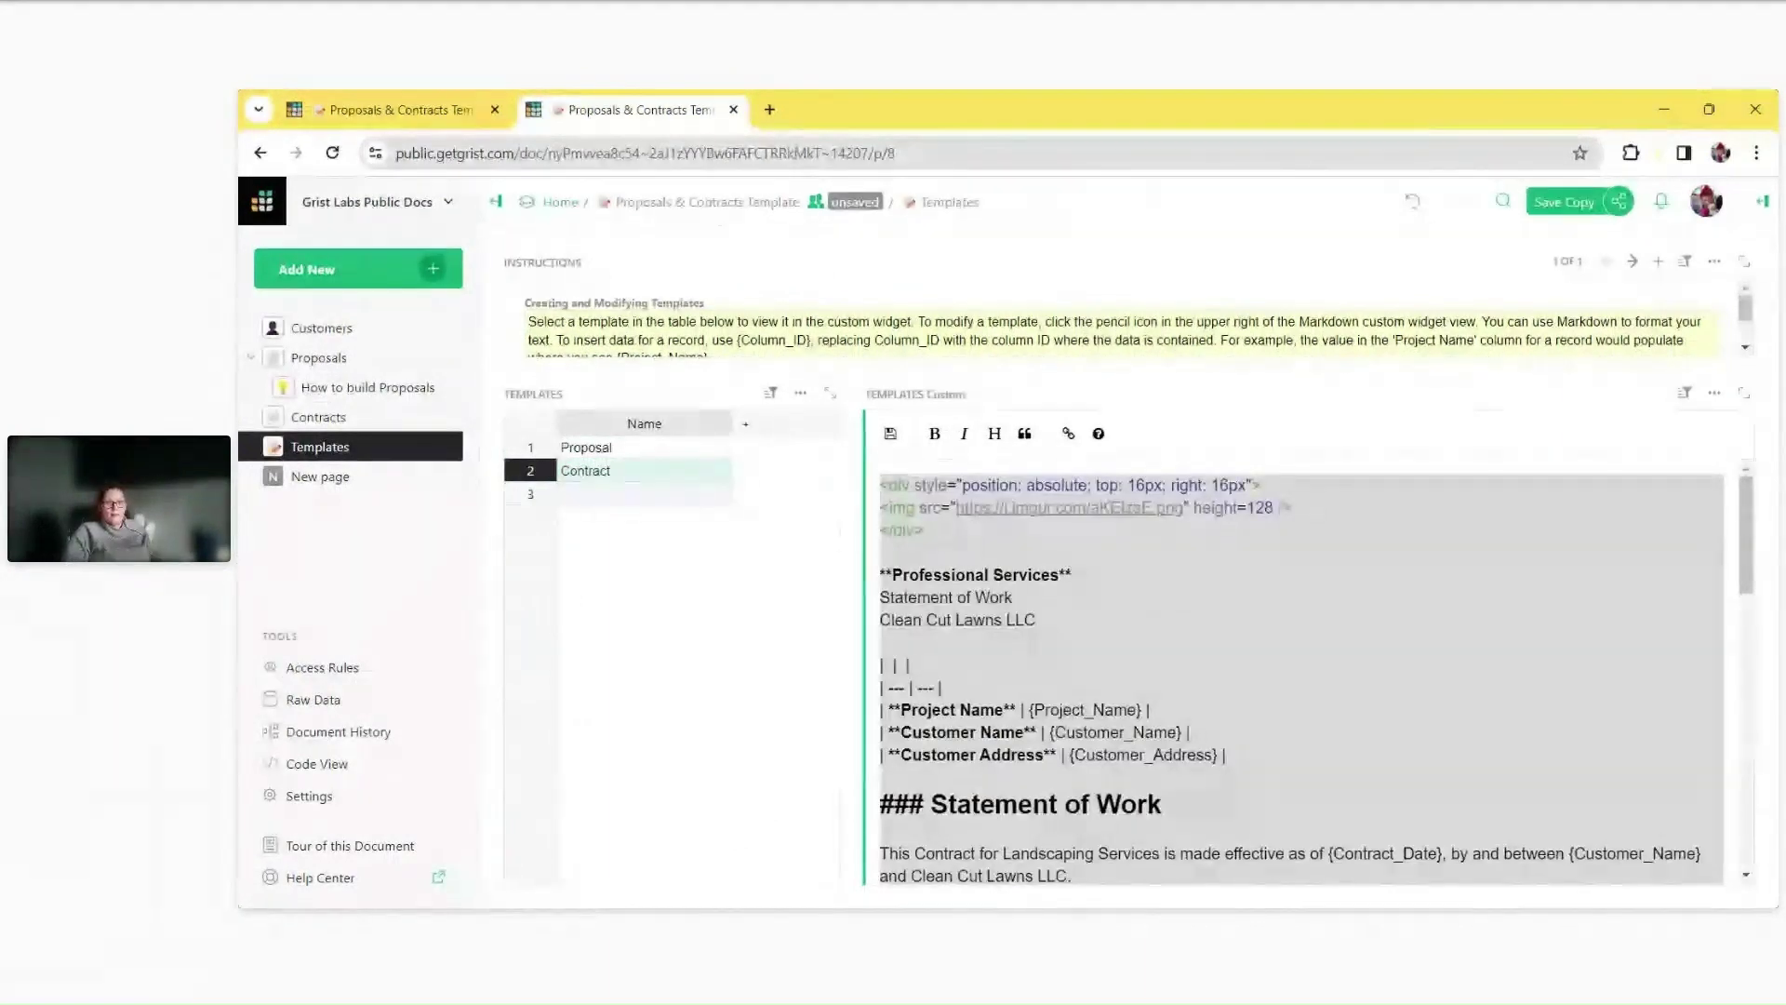
pyautogui.click(890, 434)
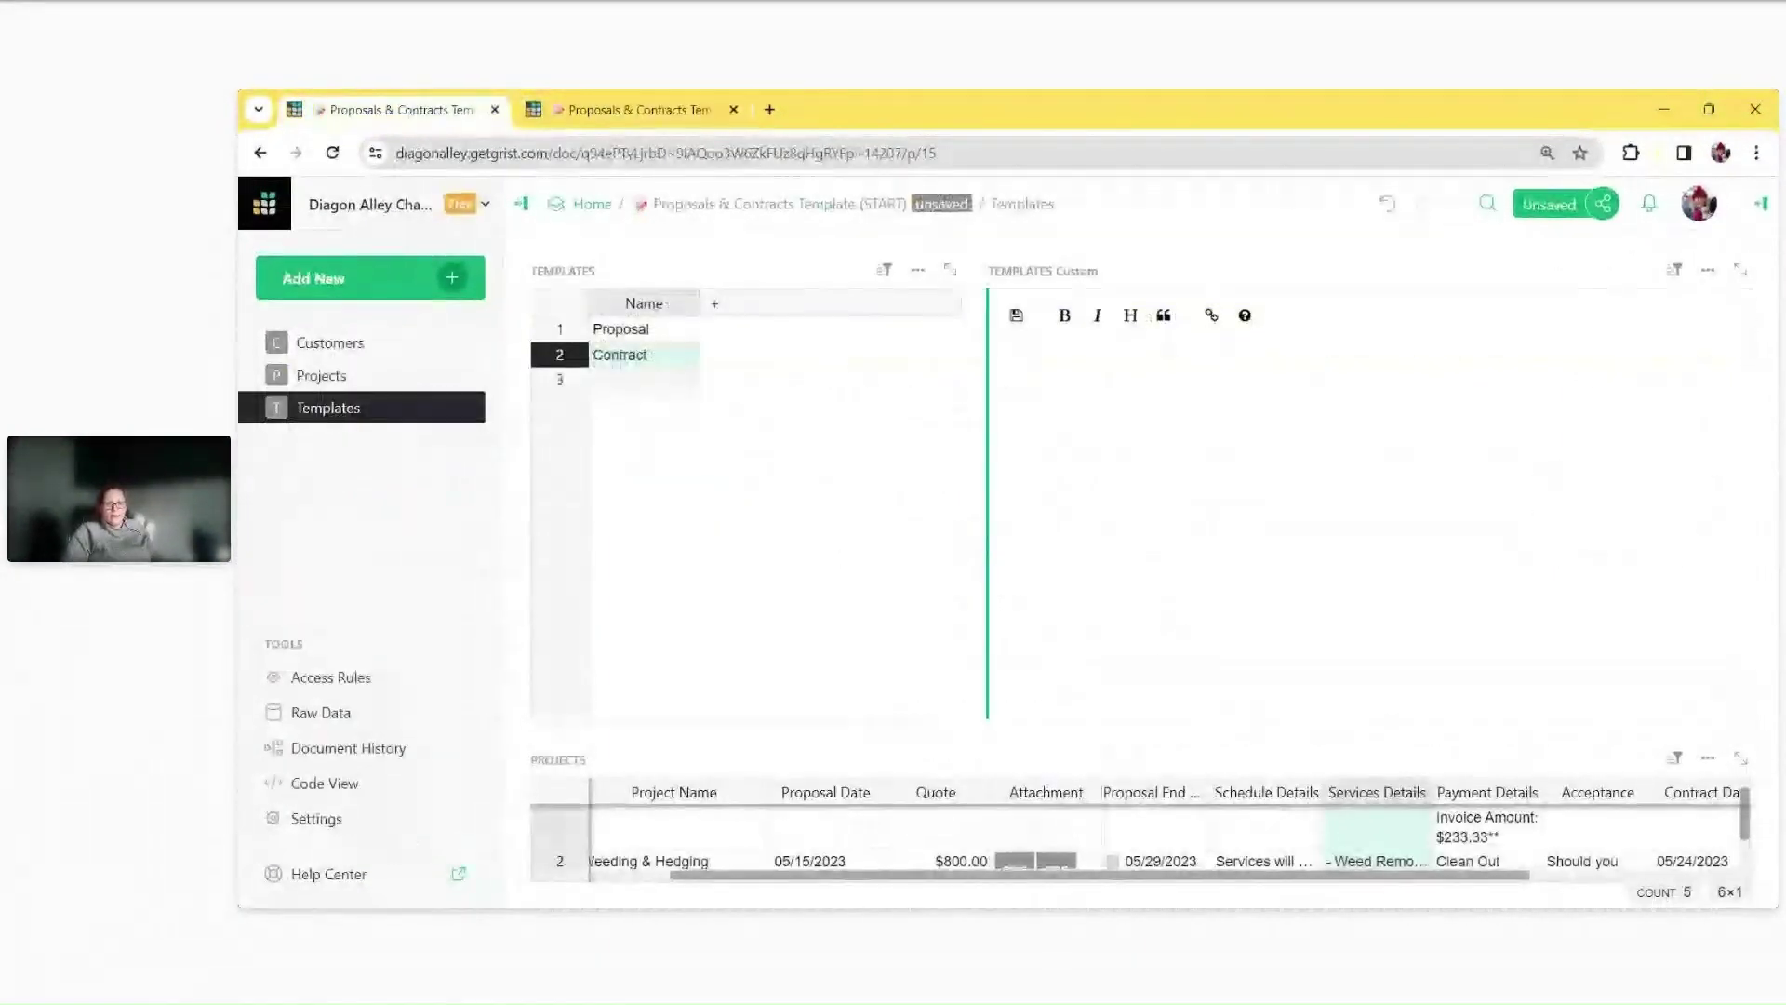
pyautogui.hotkey('ctrl', 'v')
pyautogui.scroll(10, 1362, 530)
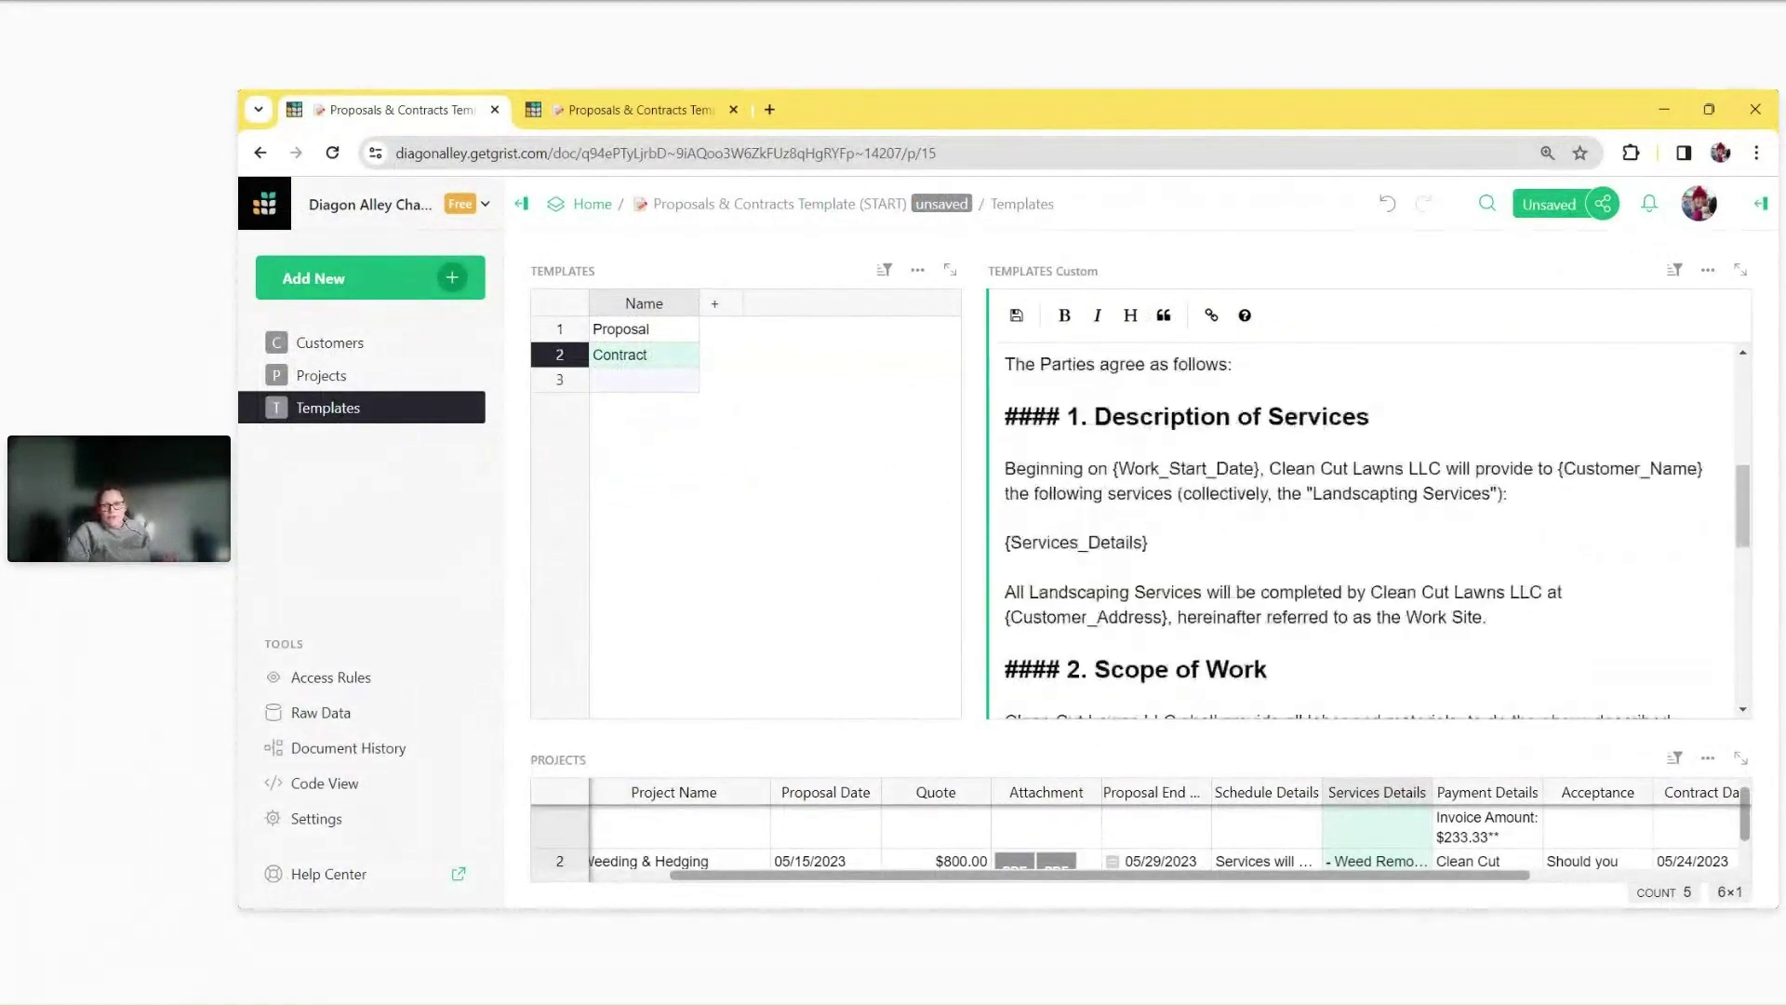
# Try to replace Services_Details inside the contract's services placeholder with the column ID copied from PROJECTS.
pyautogui.moveTo(1150, 543); pyautogui.dragTo(1004, 543)
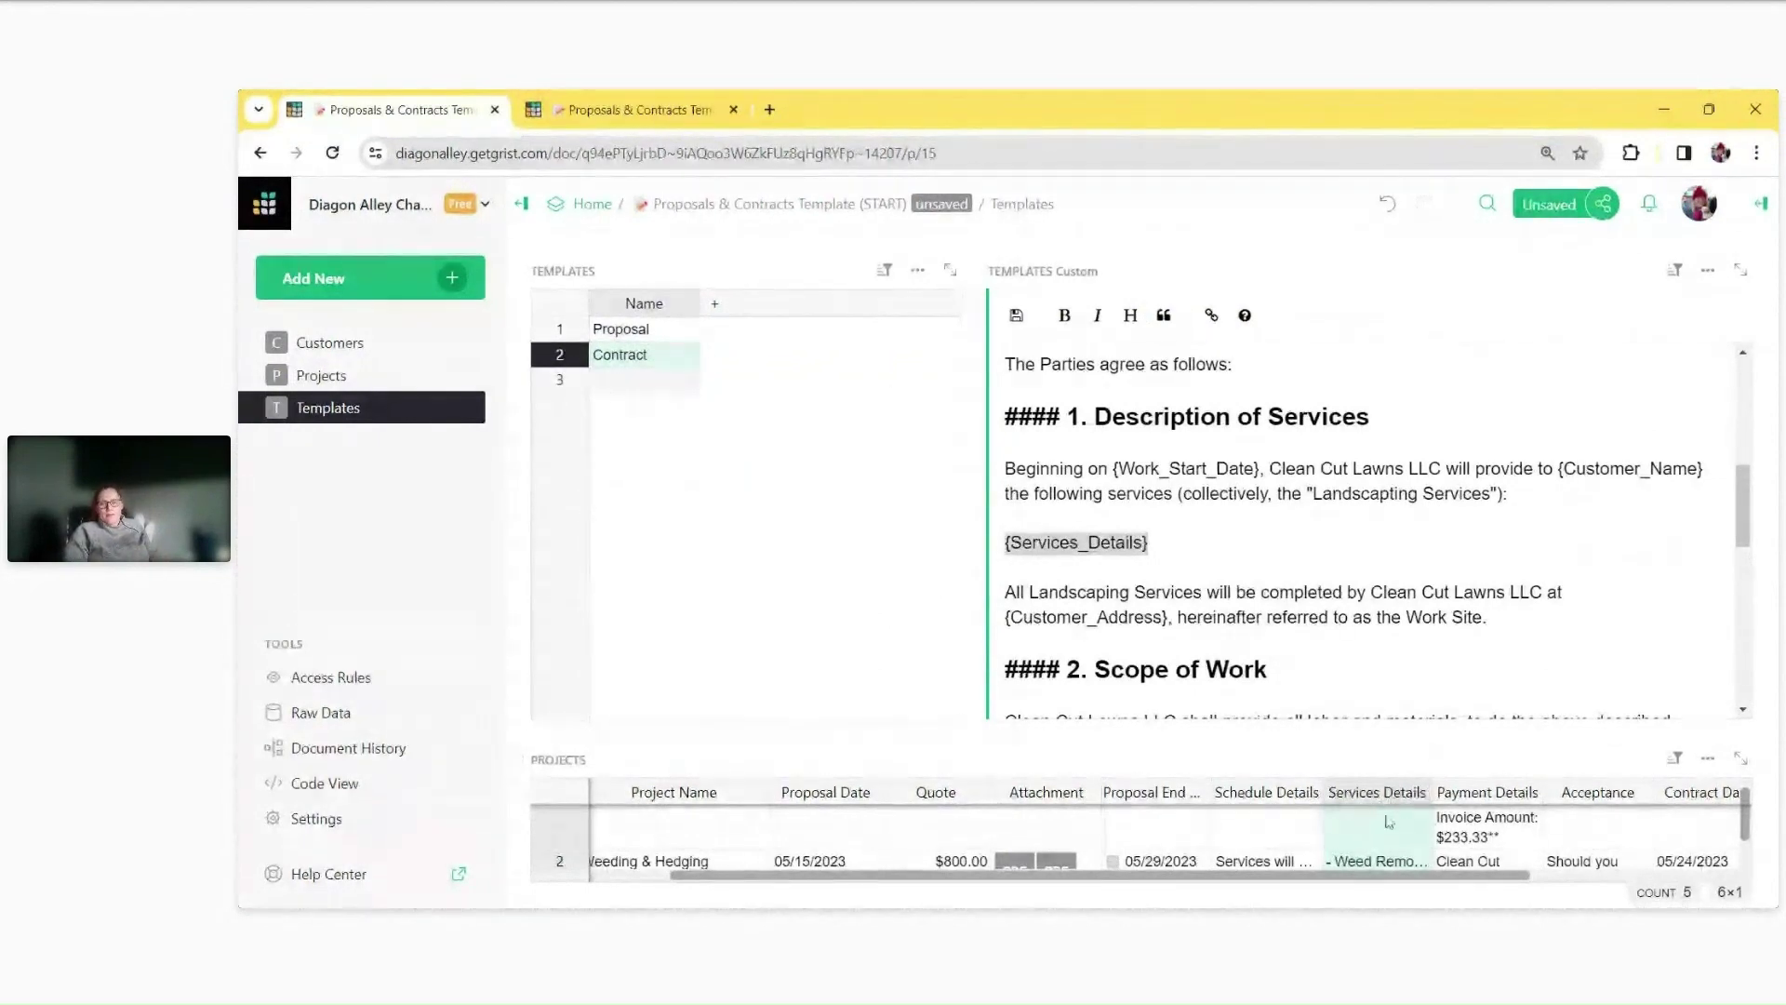
pyautogui.doubleClick(1376, 792)
pyautogui.click(1443, 668)
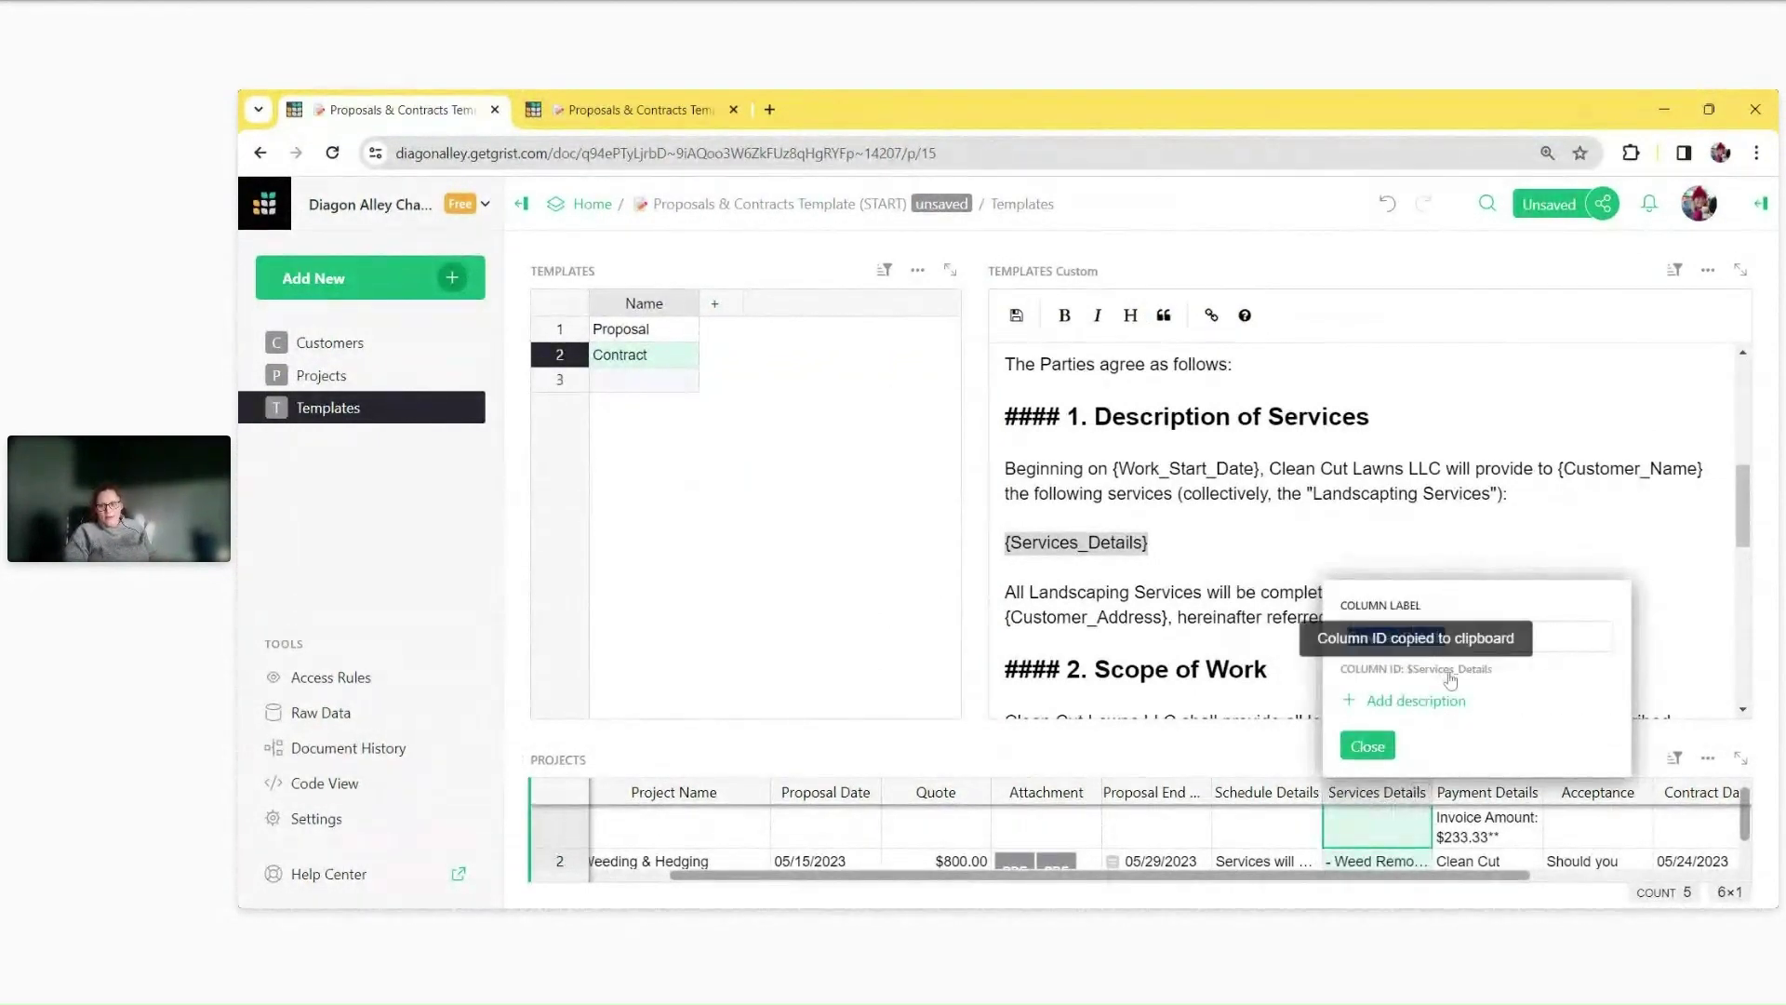
pyautogui.click(1060, 542)
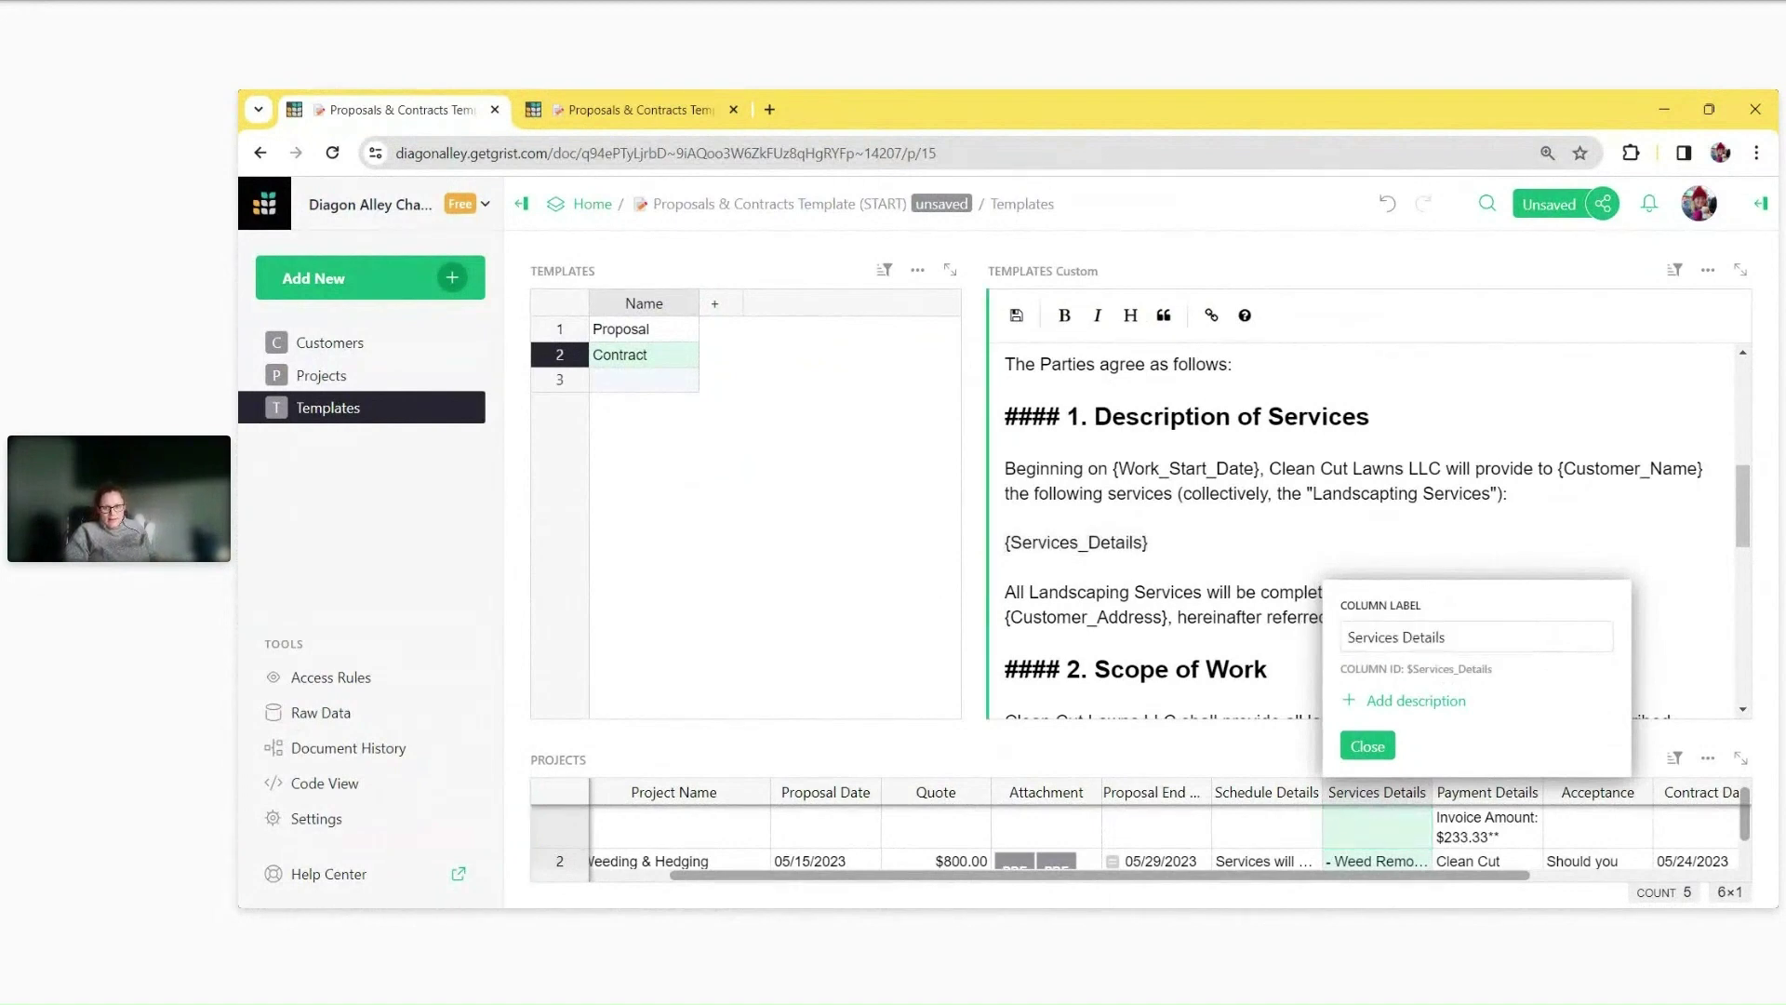
pyautogui.moveTo(1142, 543); pyautogui.dragTo(1011, 542)
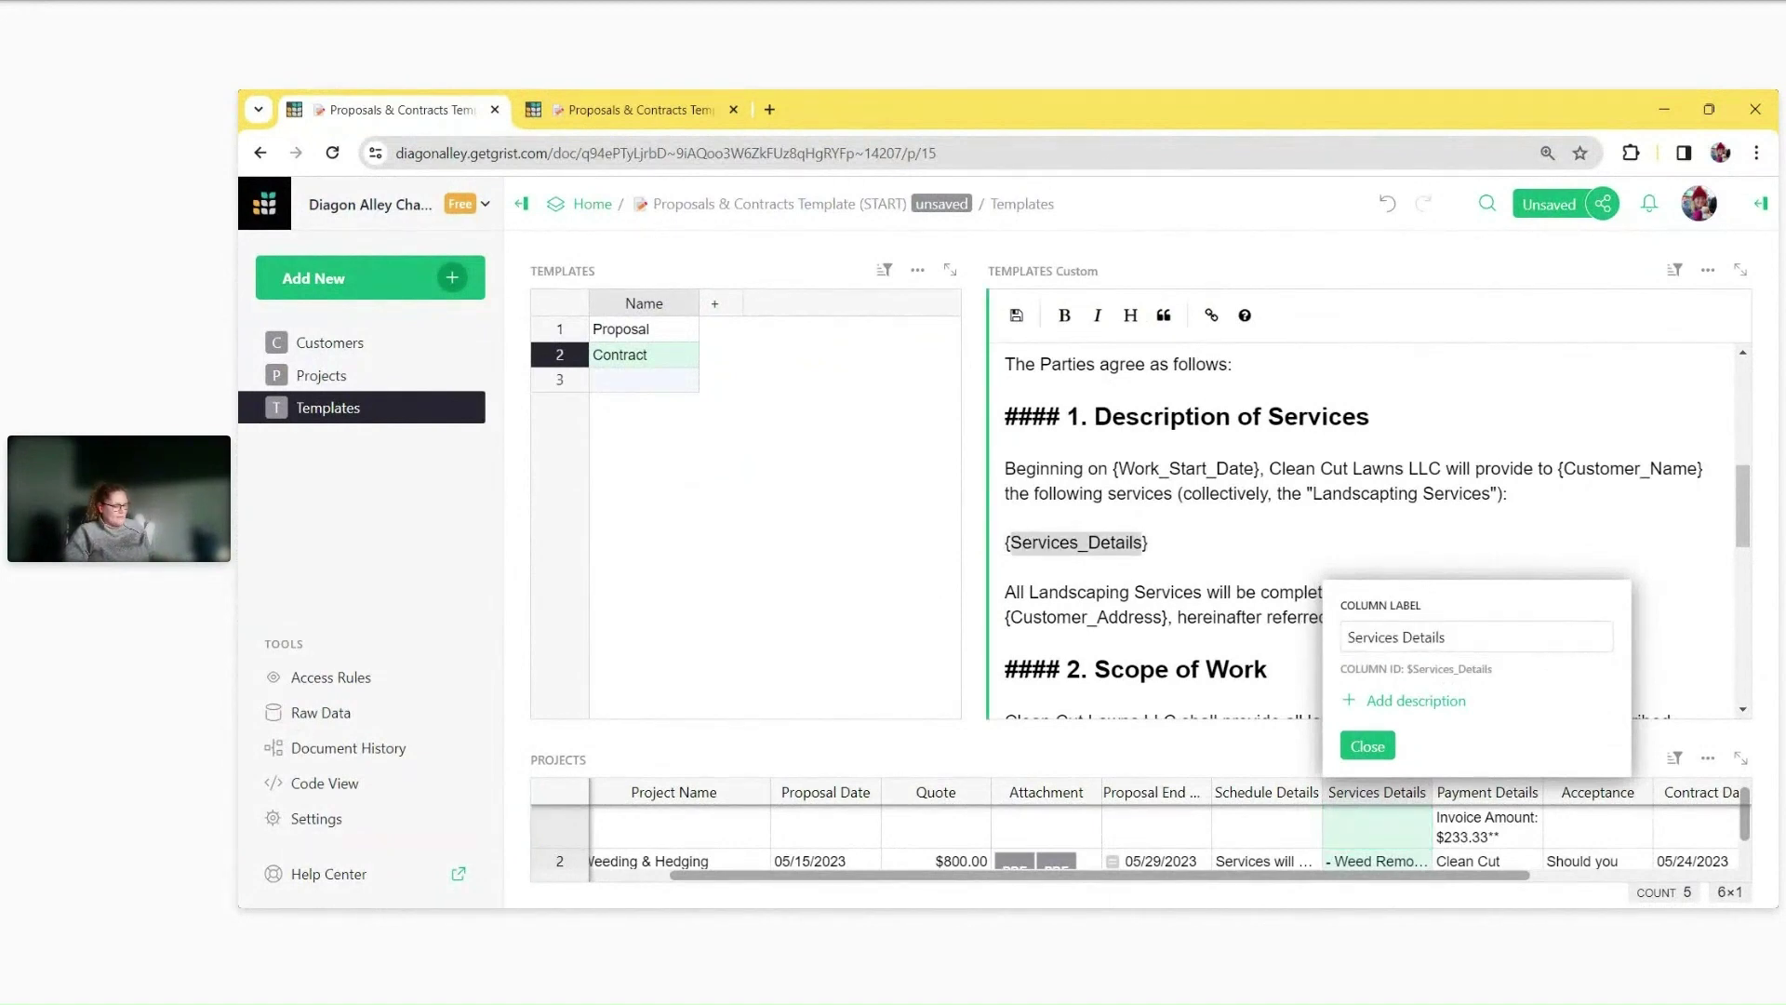
pyautogui.hotkey('ctrl', 'v')
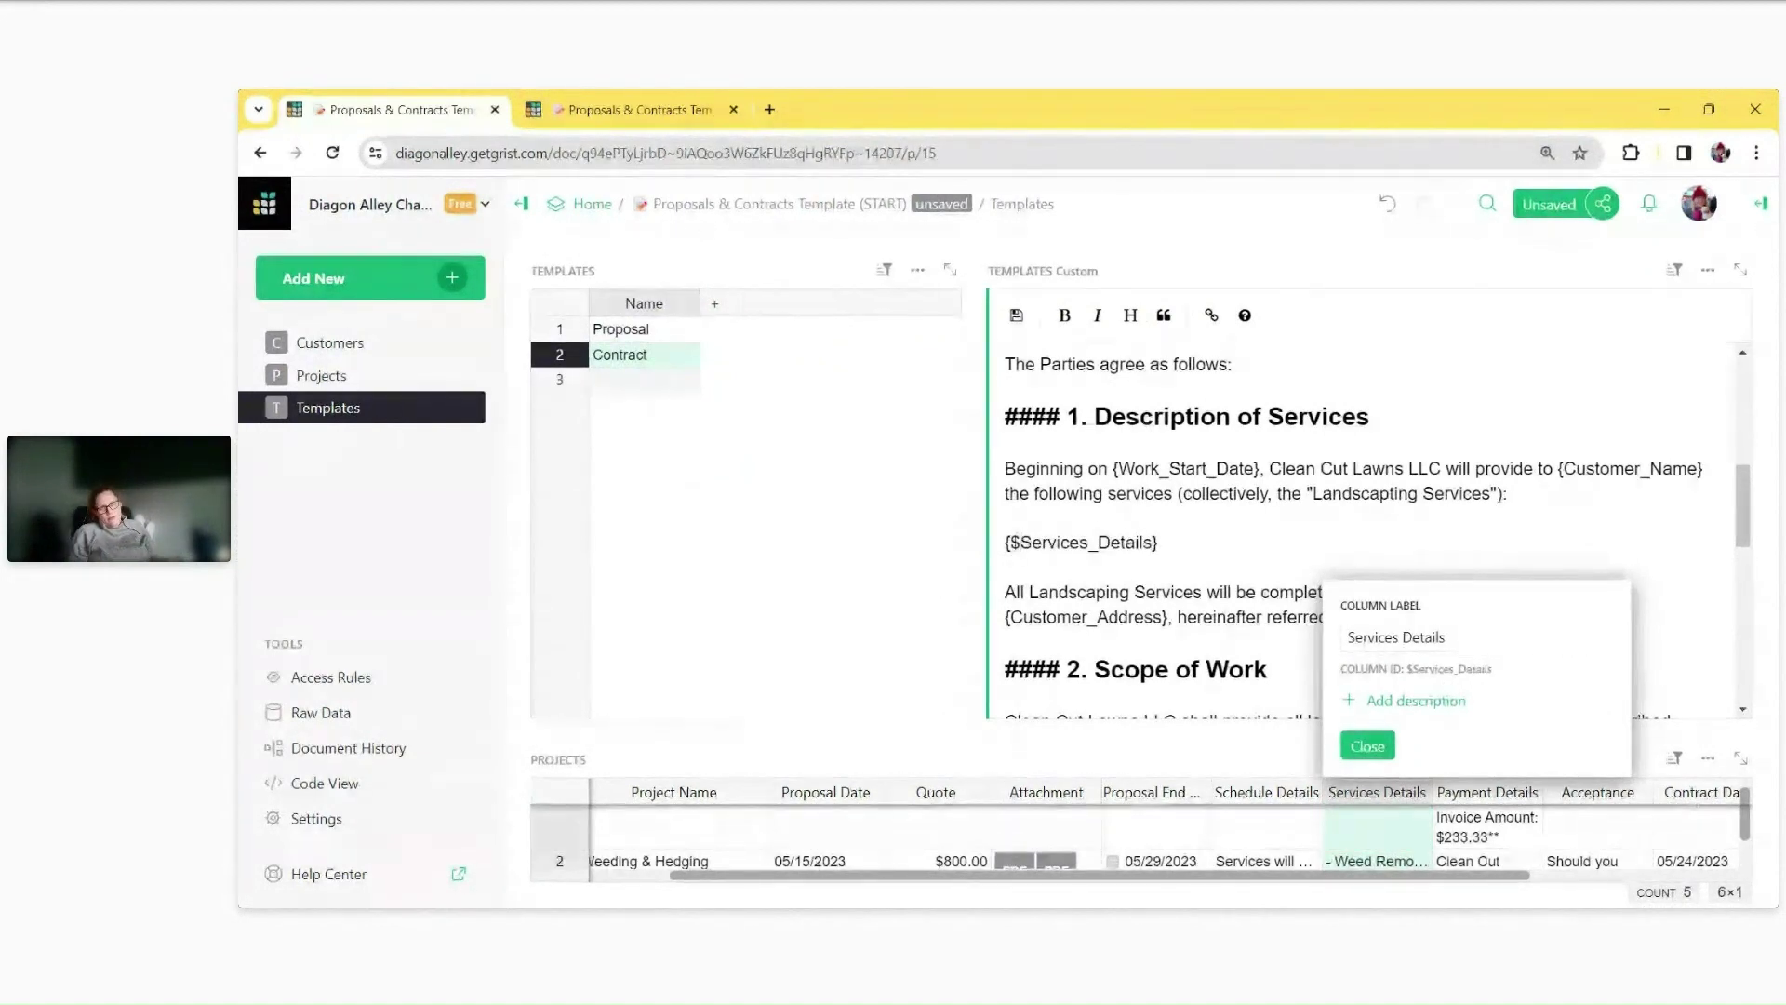
pyautogui.hotkey('ctrl', 'z')
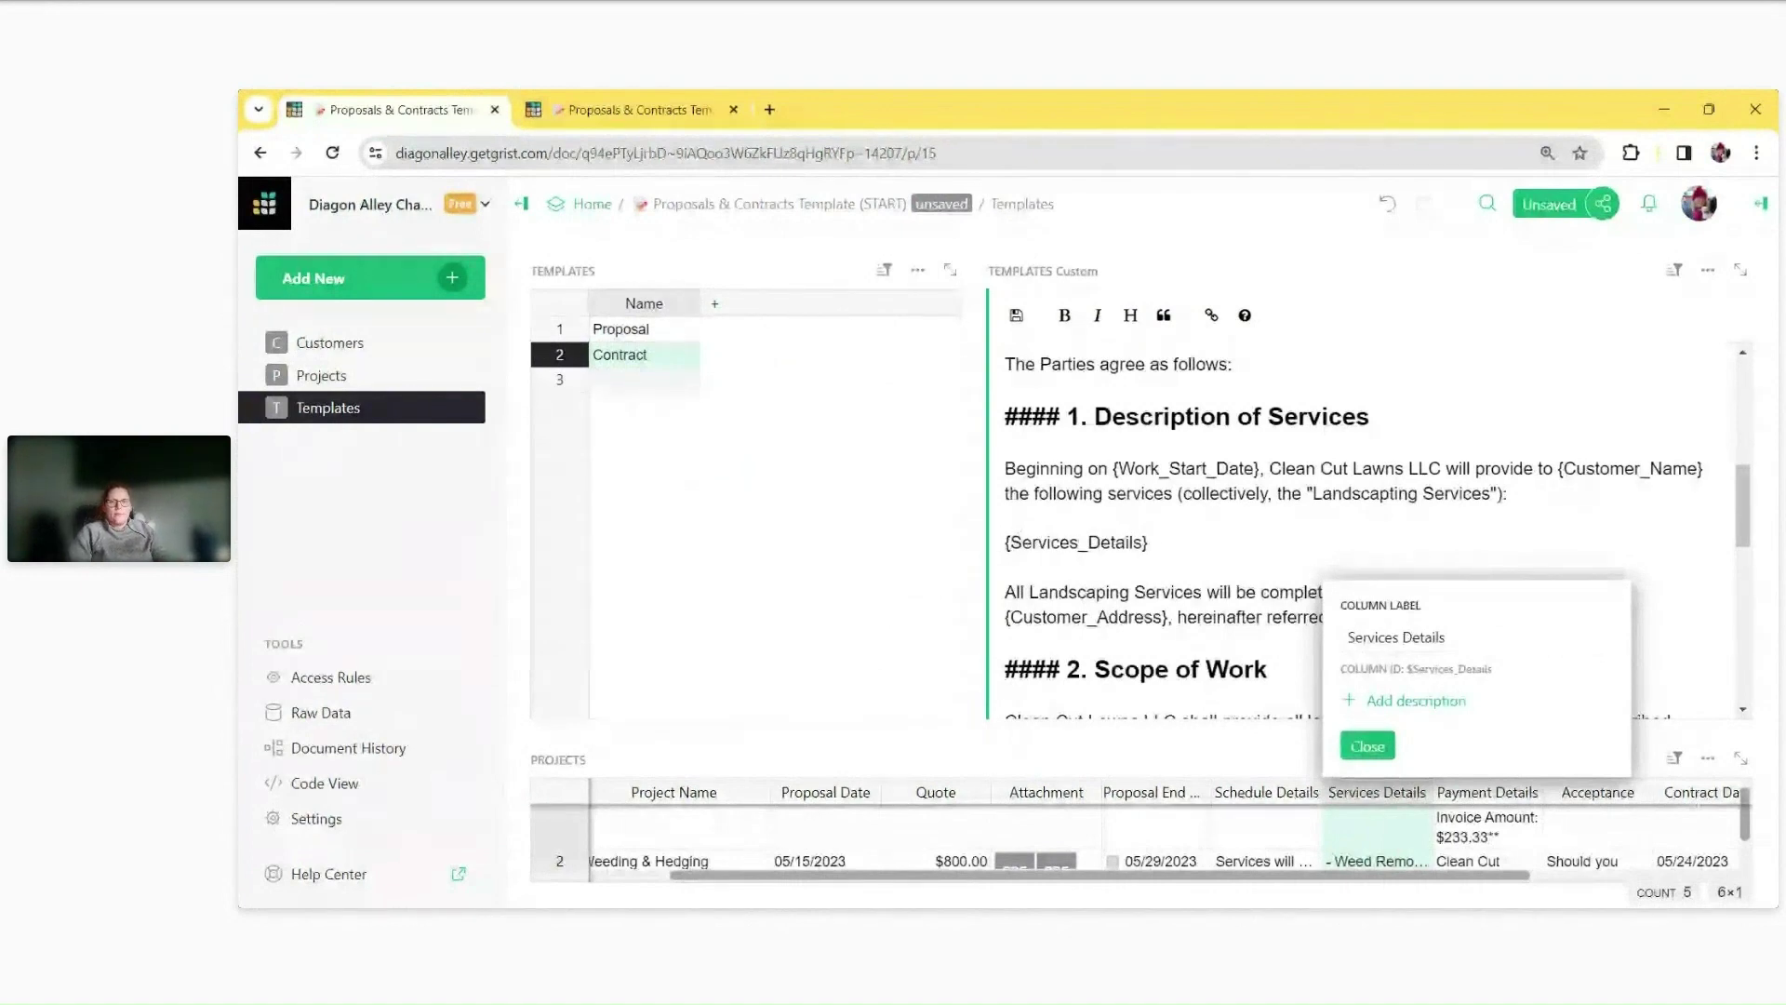
pyautogui.press('Escape')
# Save the Contract template and review its rendered text up to the heading.
pyautogui.scroll(-2, 1358, 530)
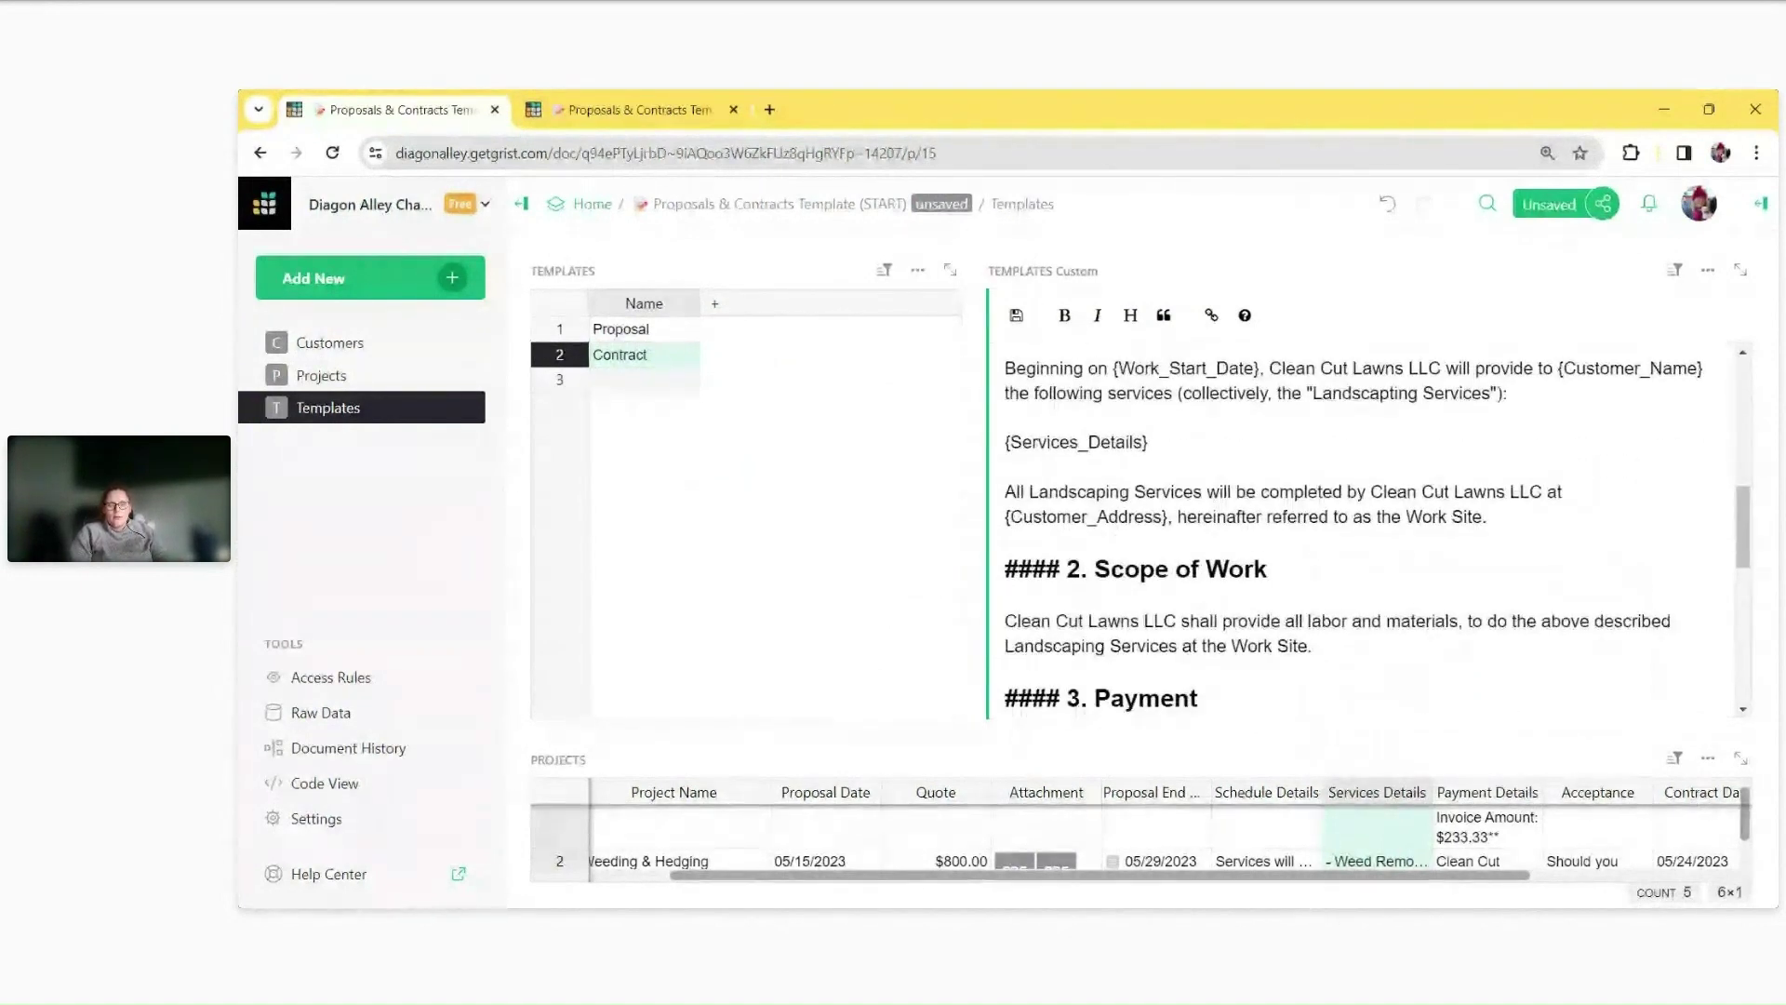
pyautogui.hotkey('ctrl', 's')
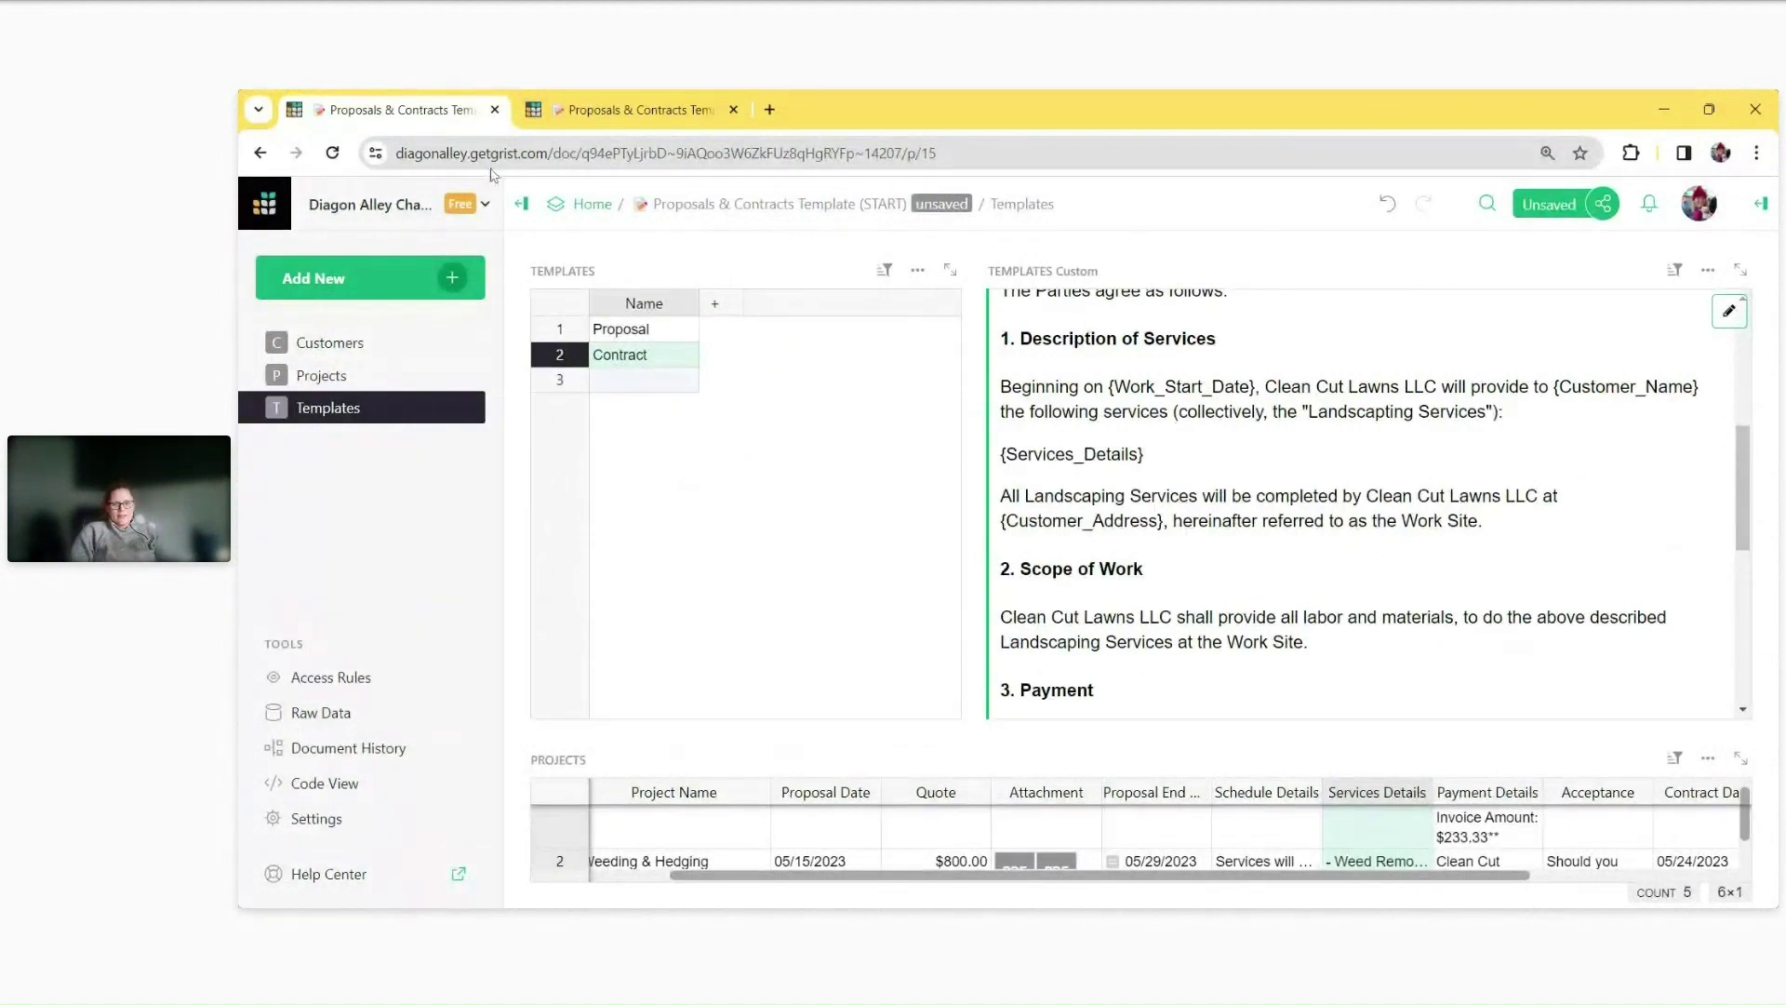
pyautogui.scroll(4, 1447, 537)
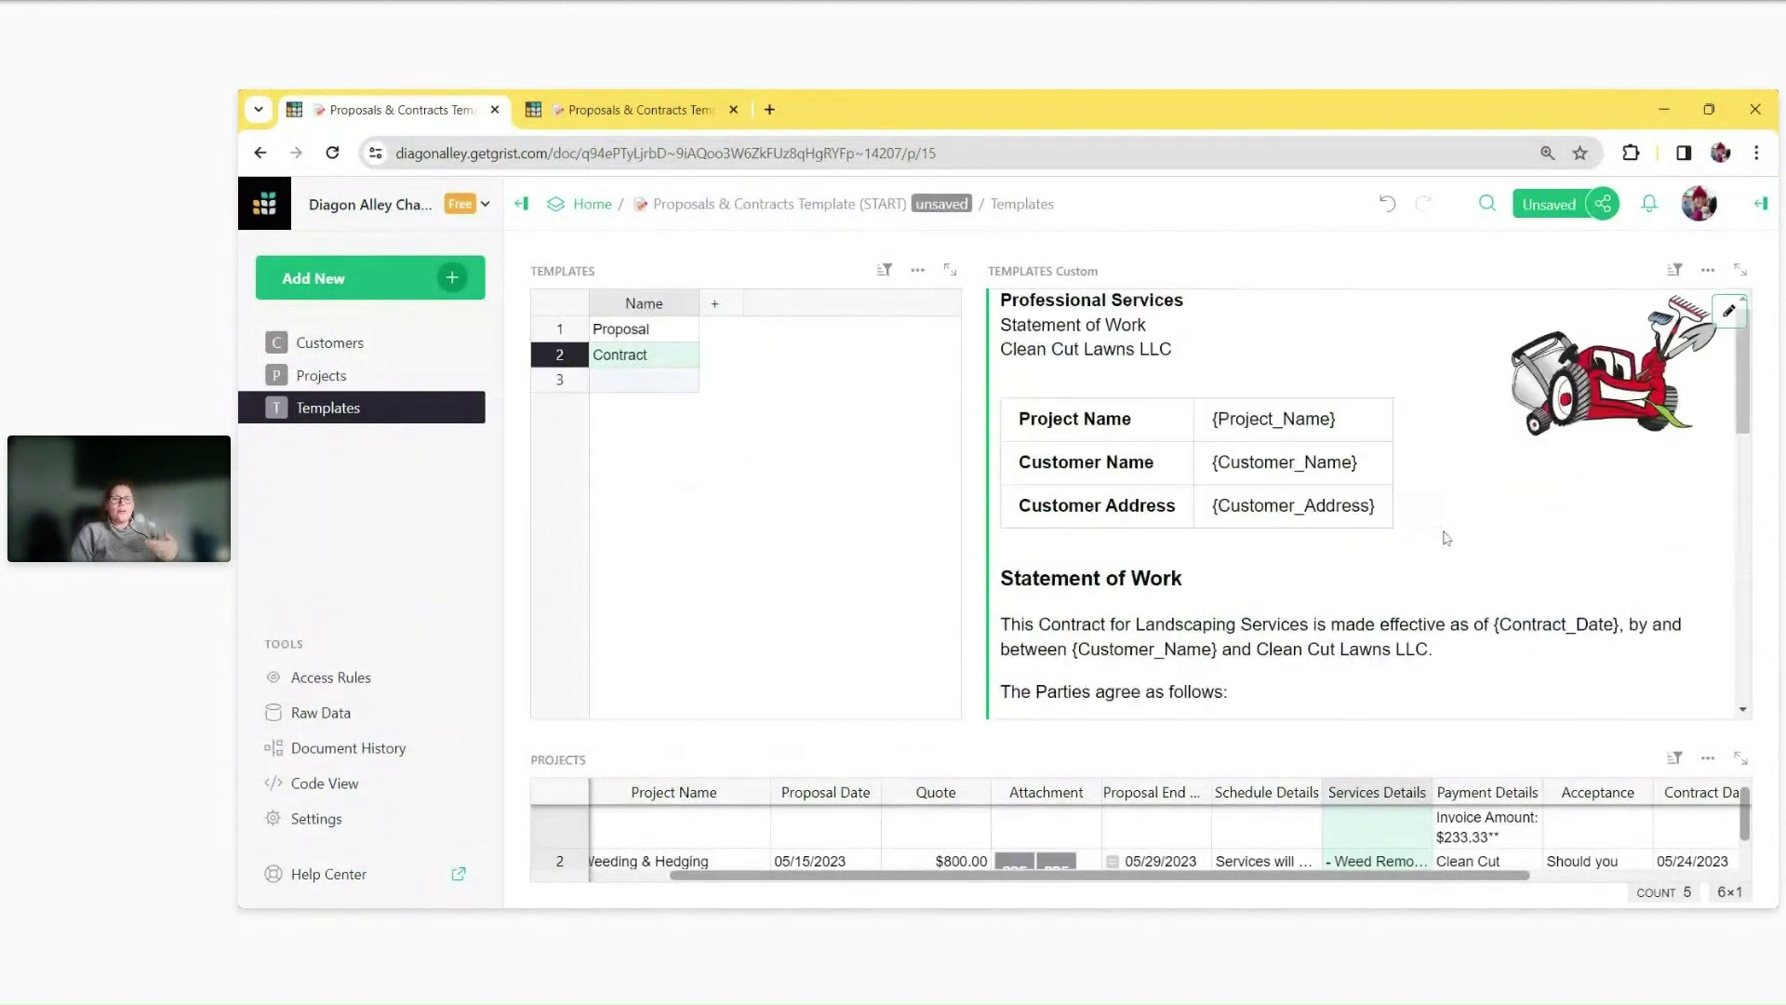
pyautogui.scroll(1, 1446, 538)
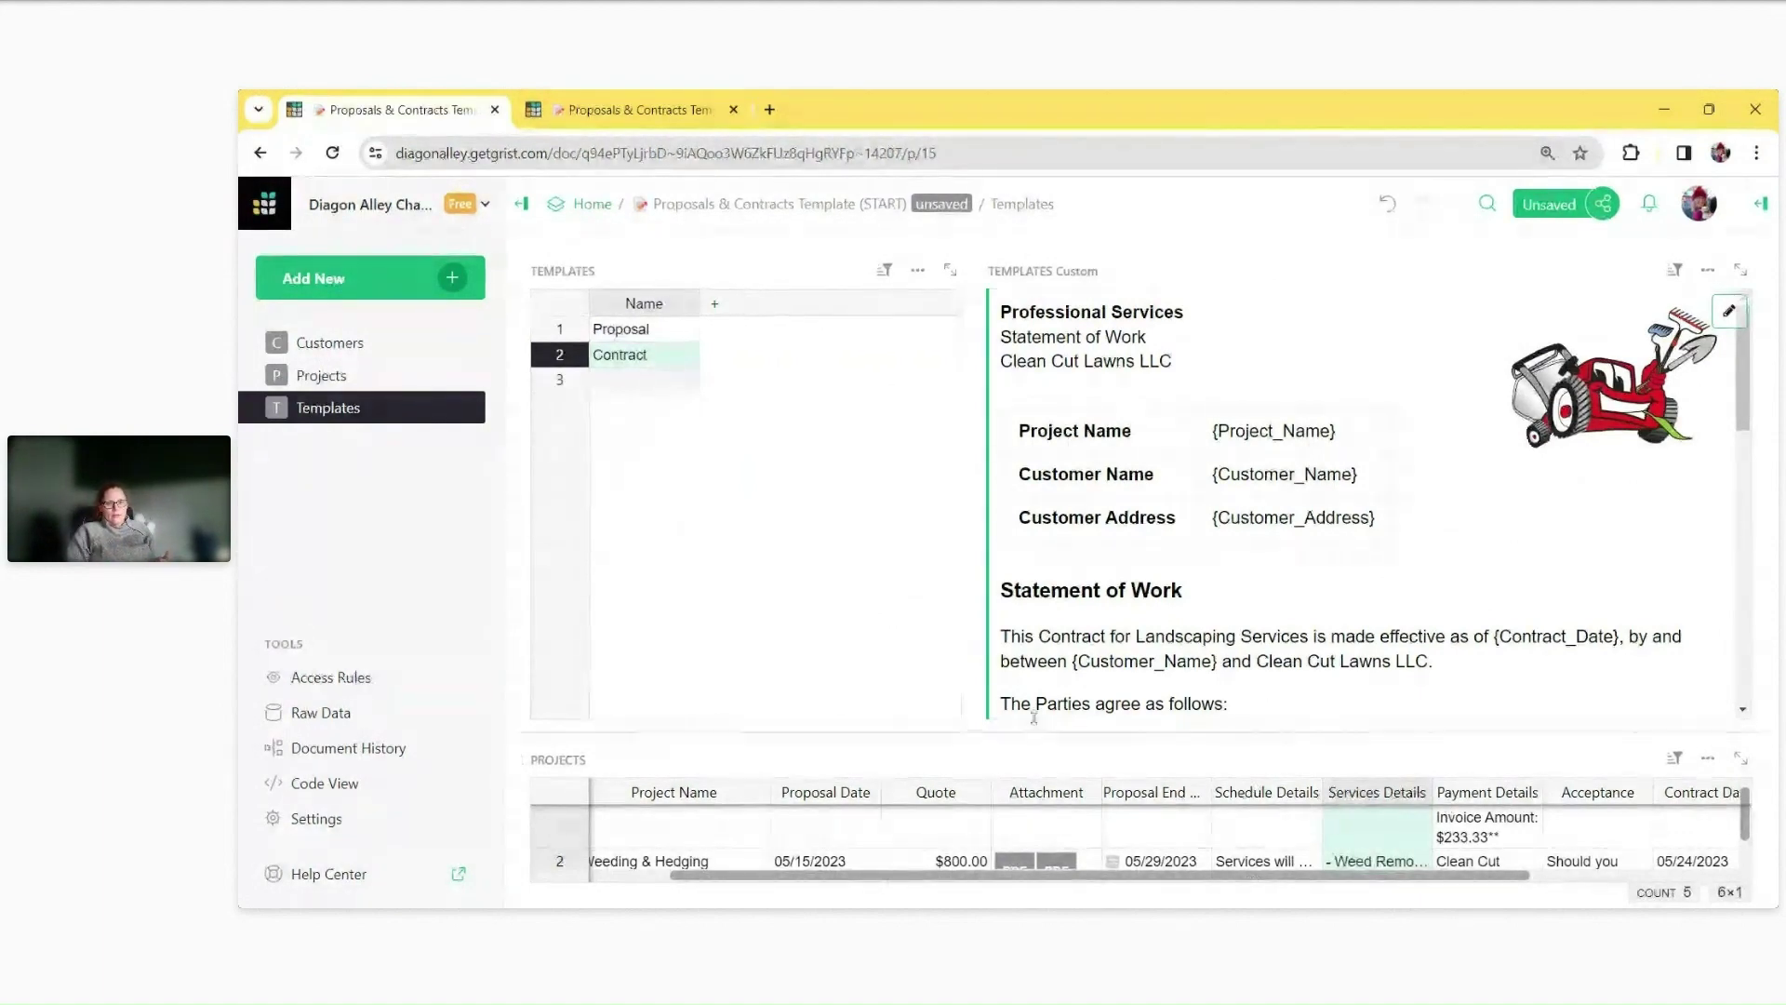
# Enlarge the PROJECTS section, add a formula column at the end of its table, and show the page full screen at a larger zoom.
pyautogui.moveTo(1018, 740); pyautogui.dragTo(1017, 524)
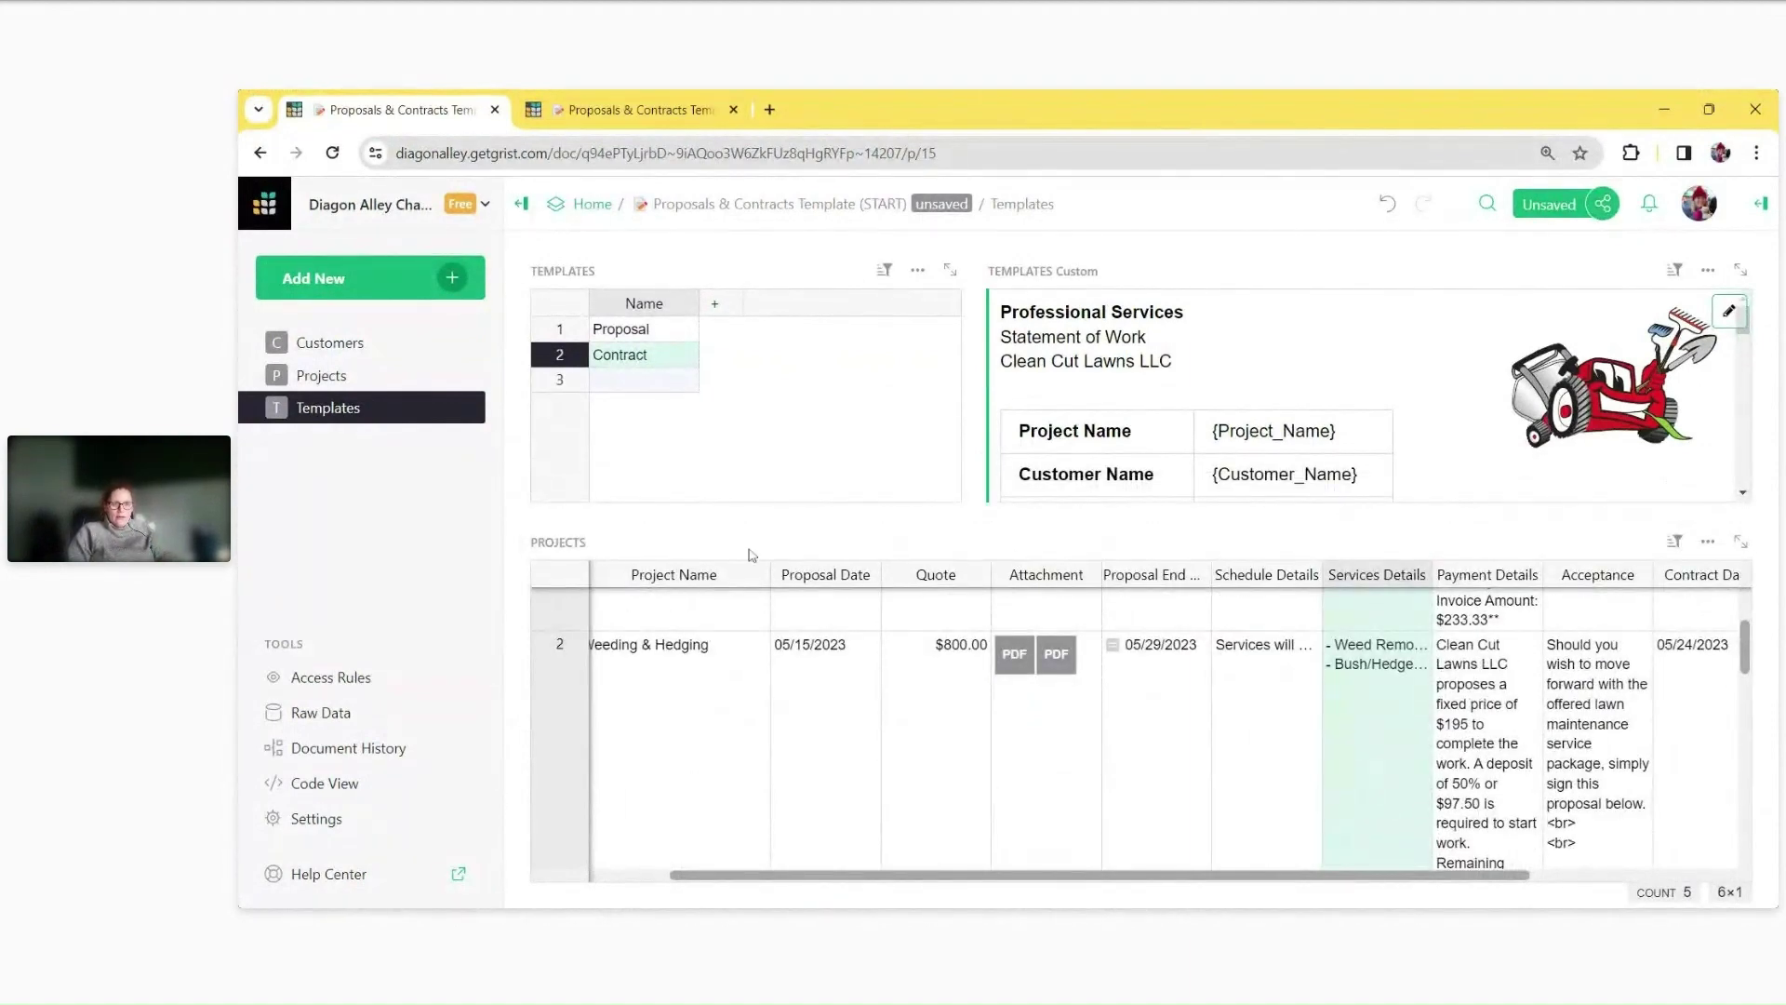
pyautogui.moveTo(992, 875); pyautogui.dragTo(1200, 875)
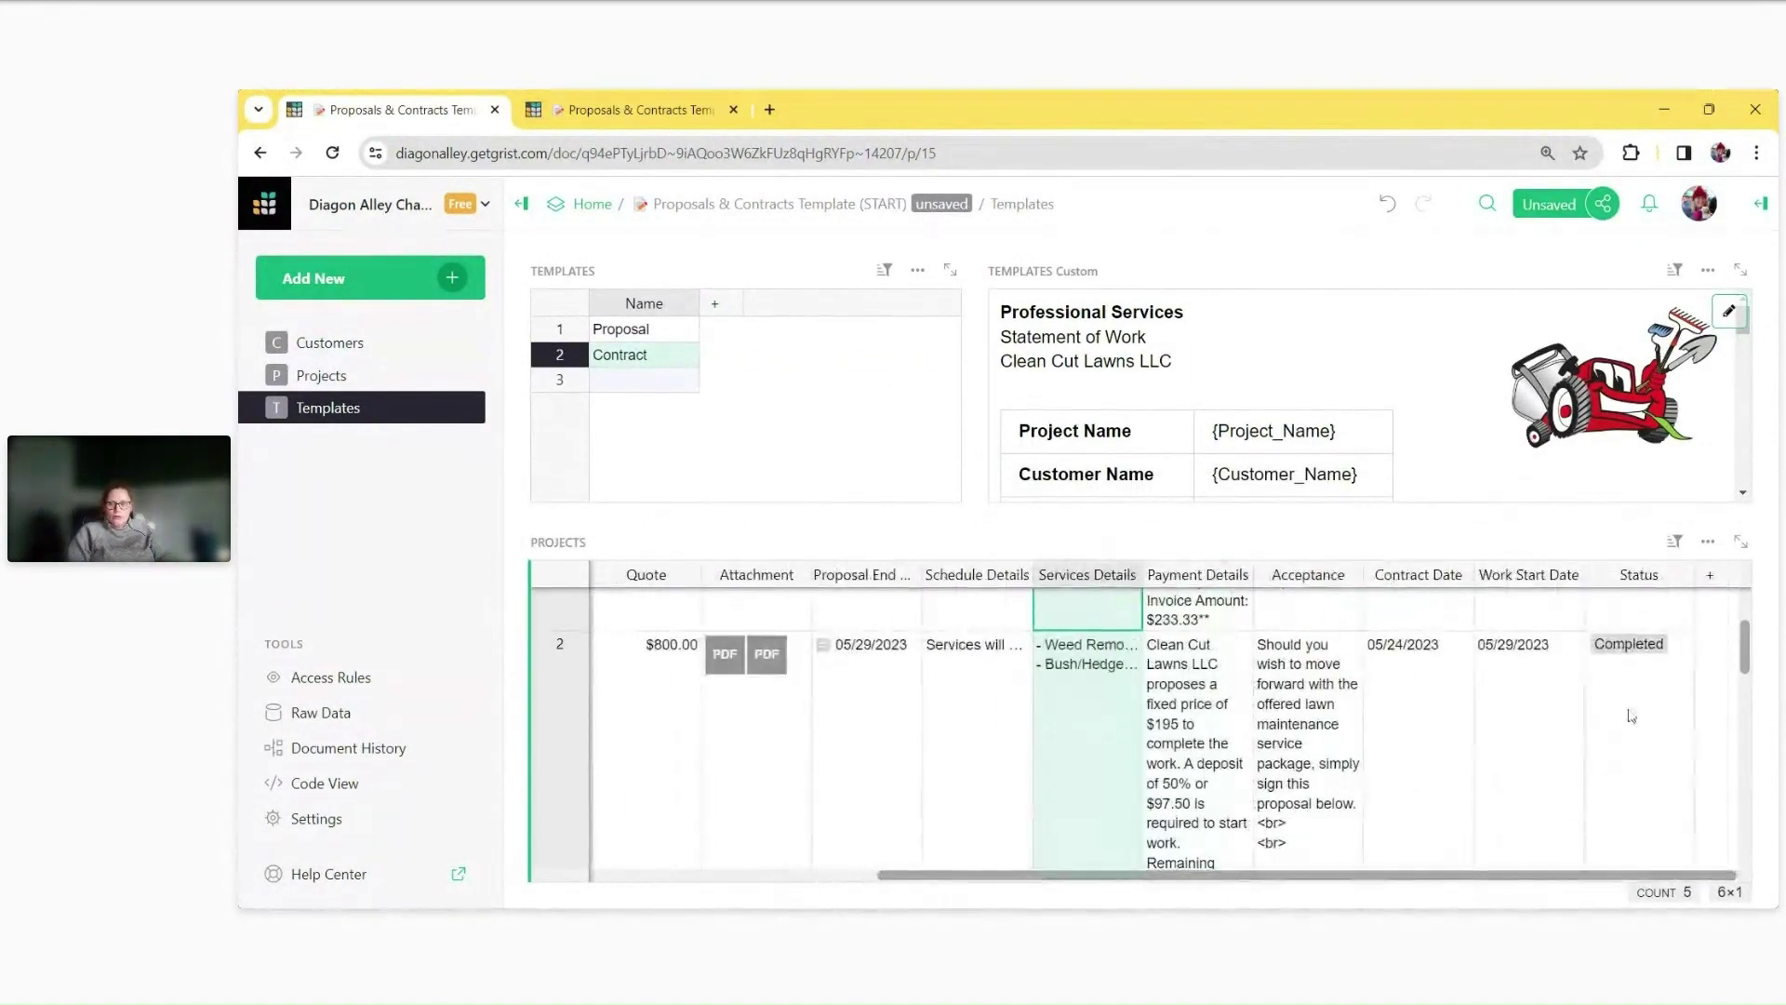
pyautogui.click(1723, 577)
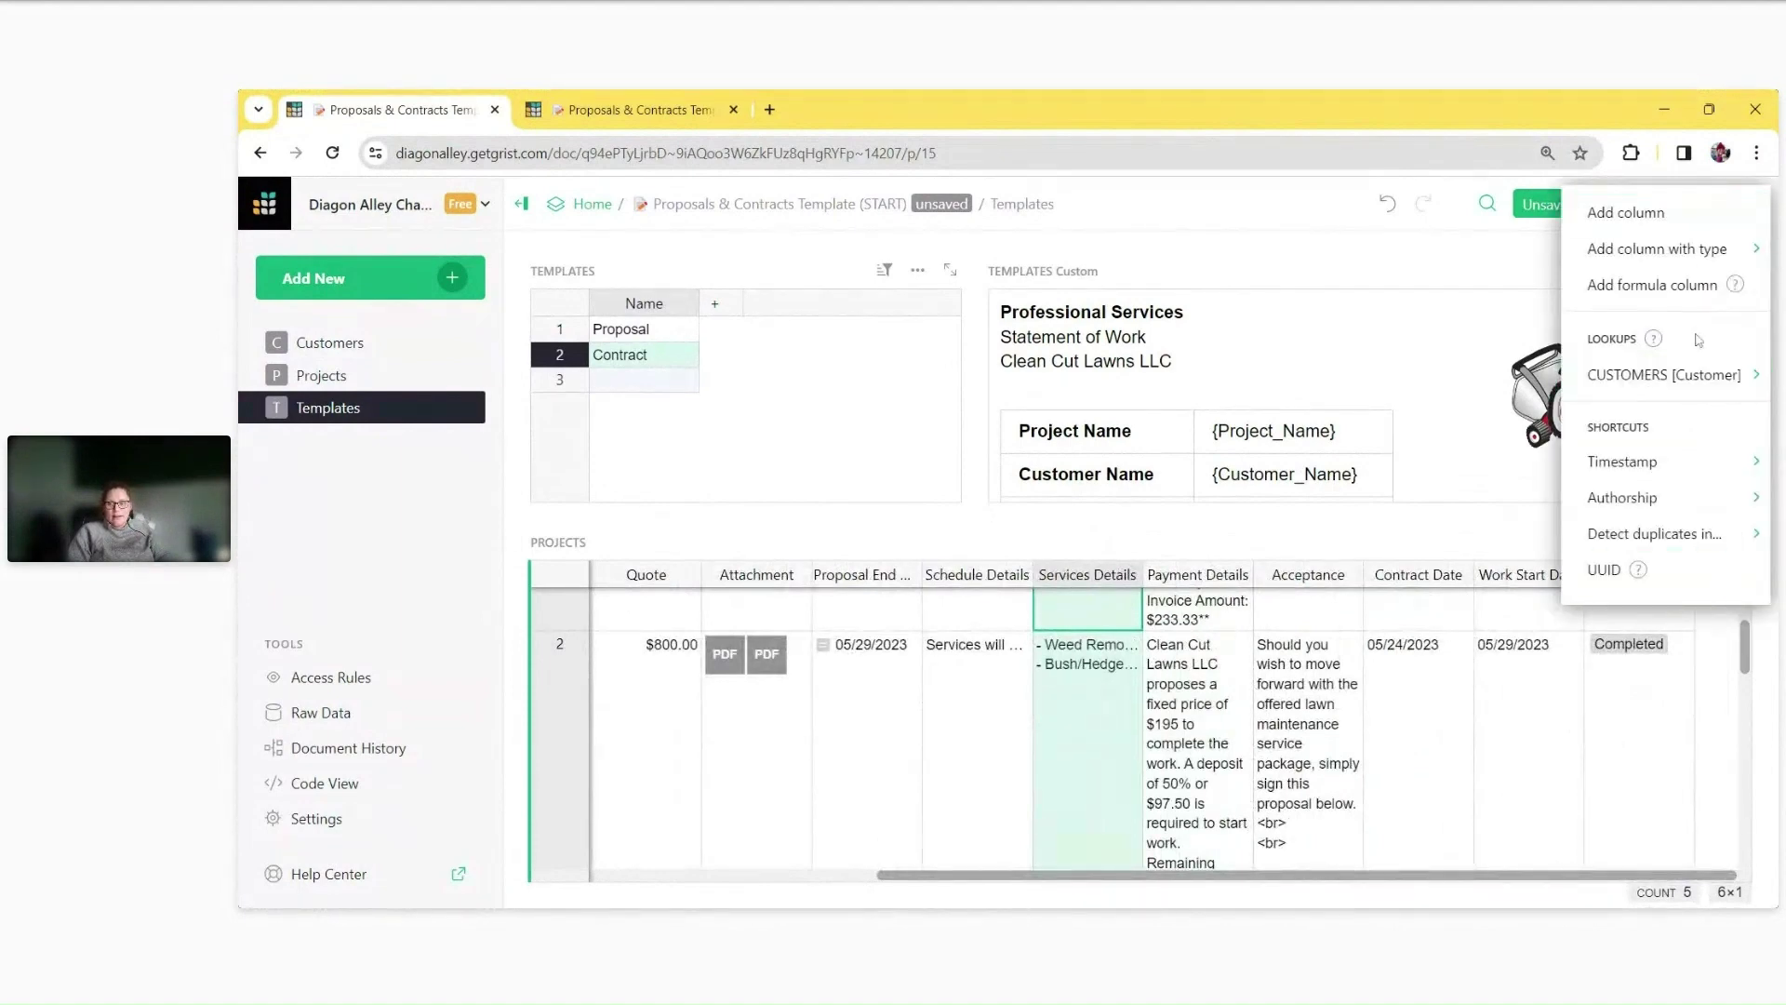
pyautogui.click(1663, 285)
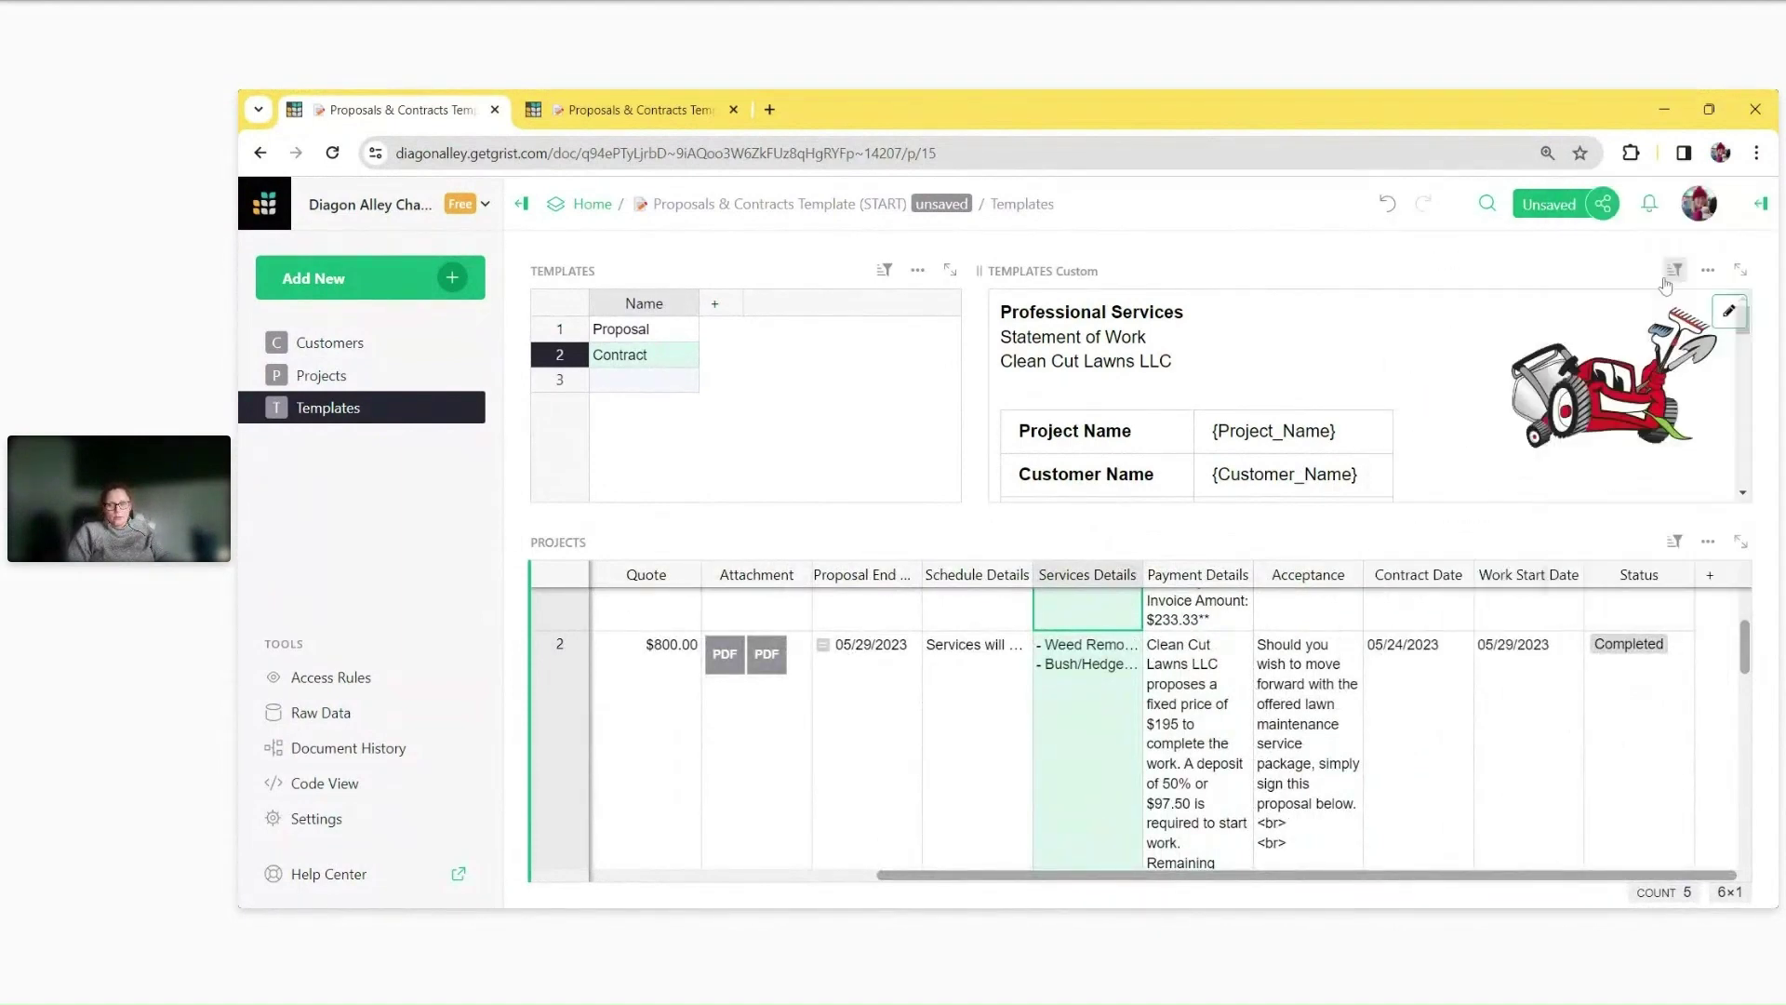
pyautogui.press('F11')
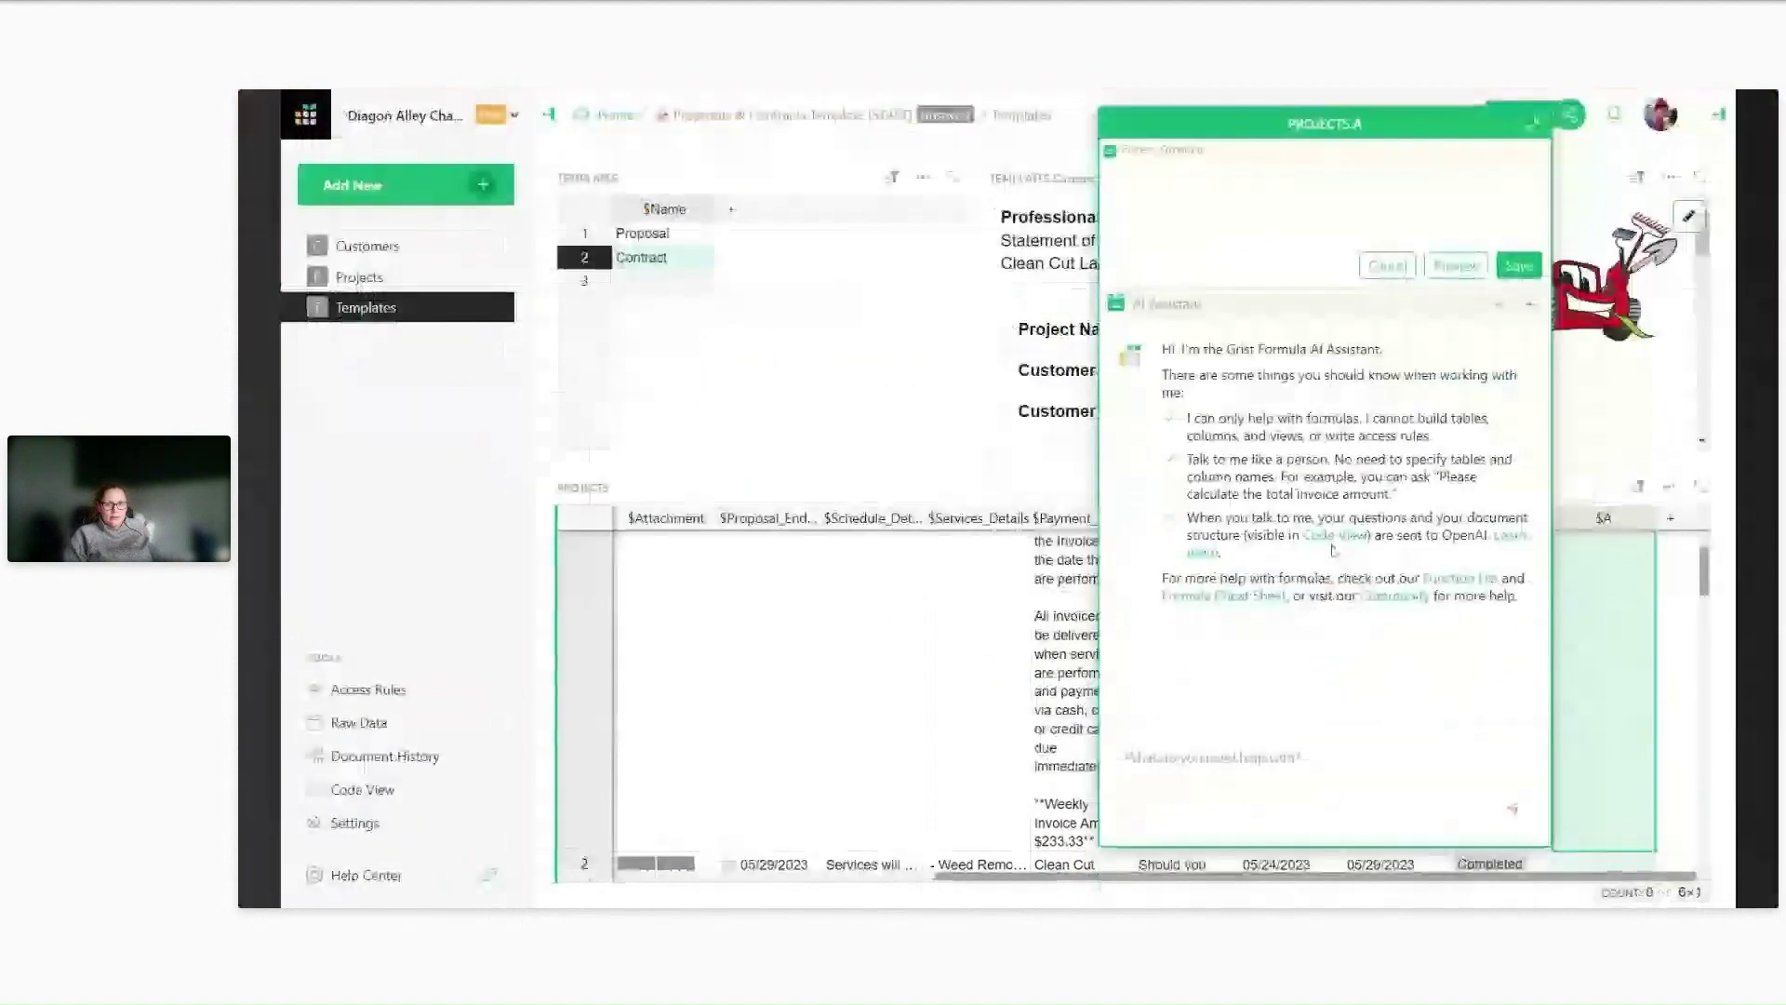
pyautogui.hotkey('ctrl', '+')
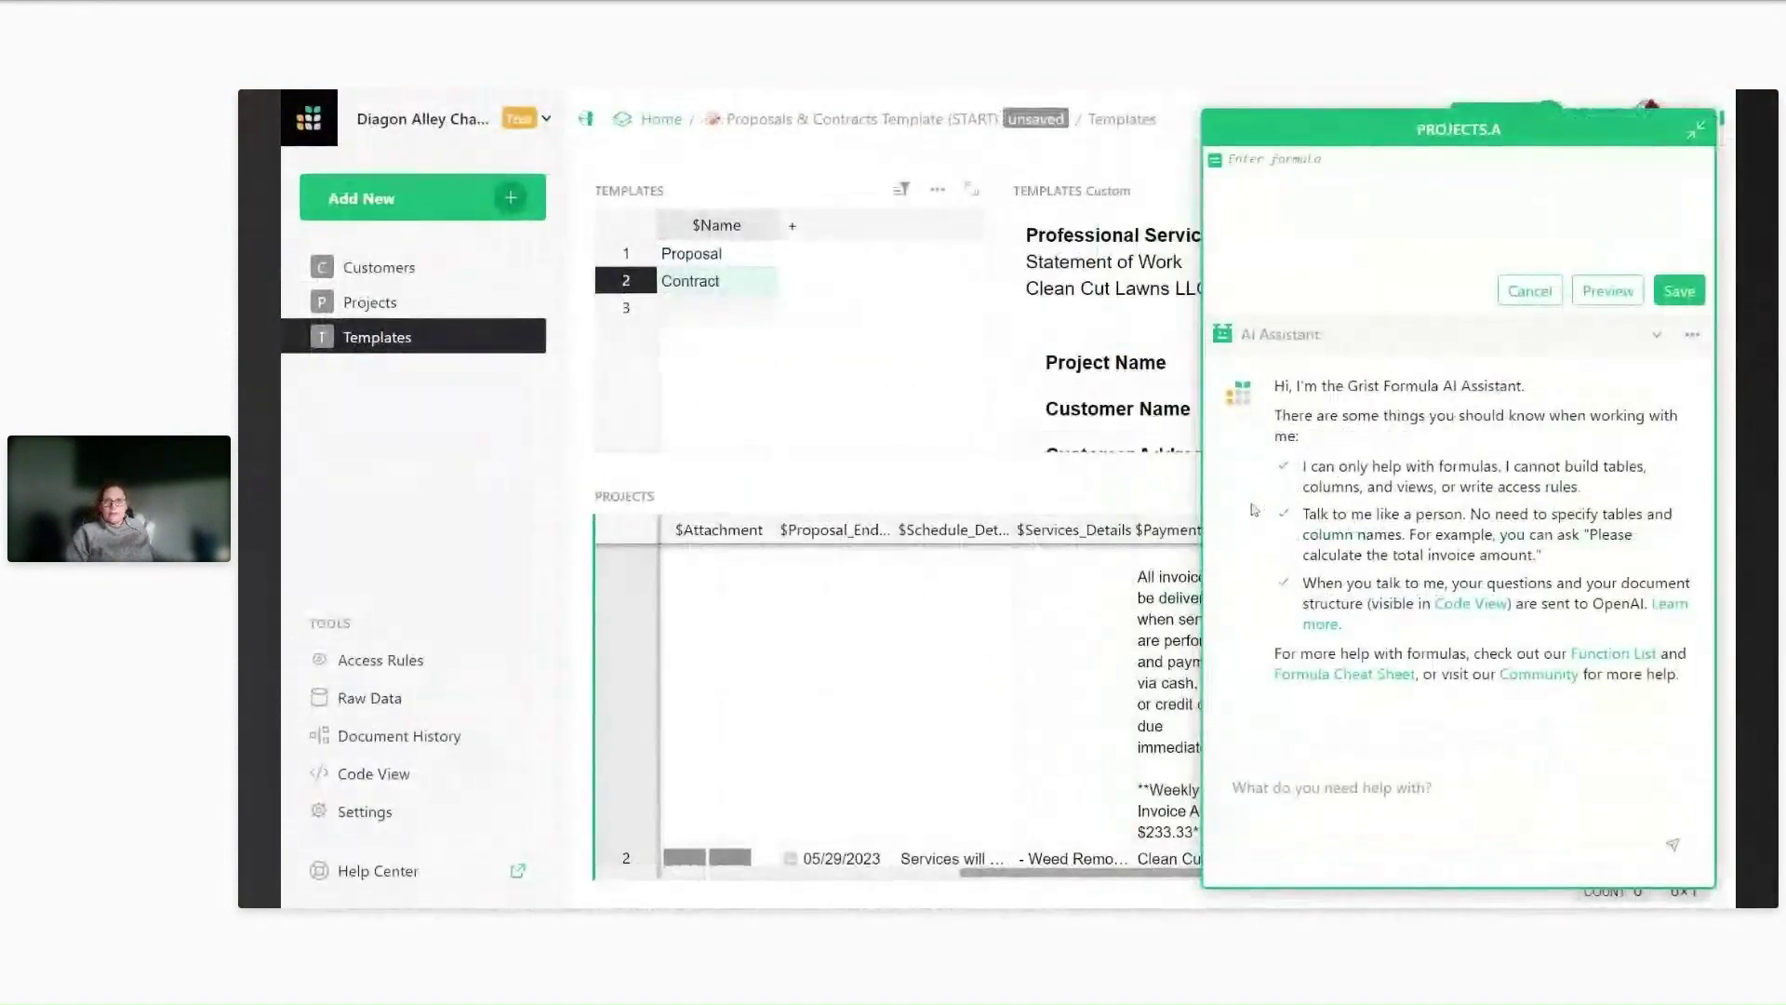
pyautogui.hotkey('ctrl', '+')
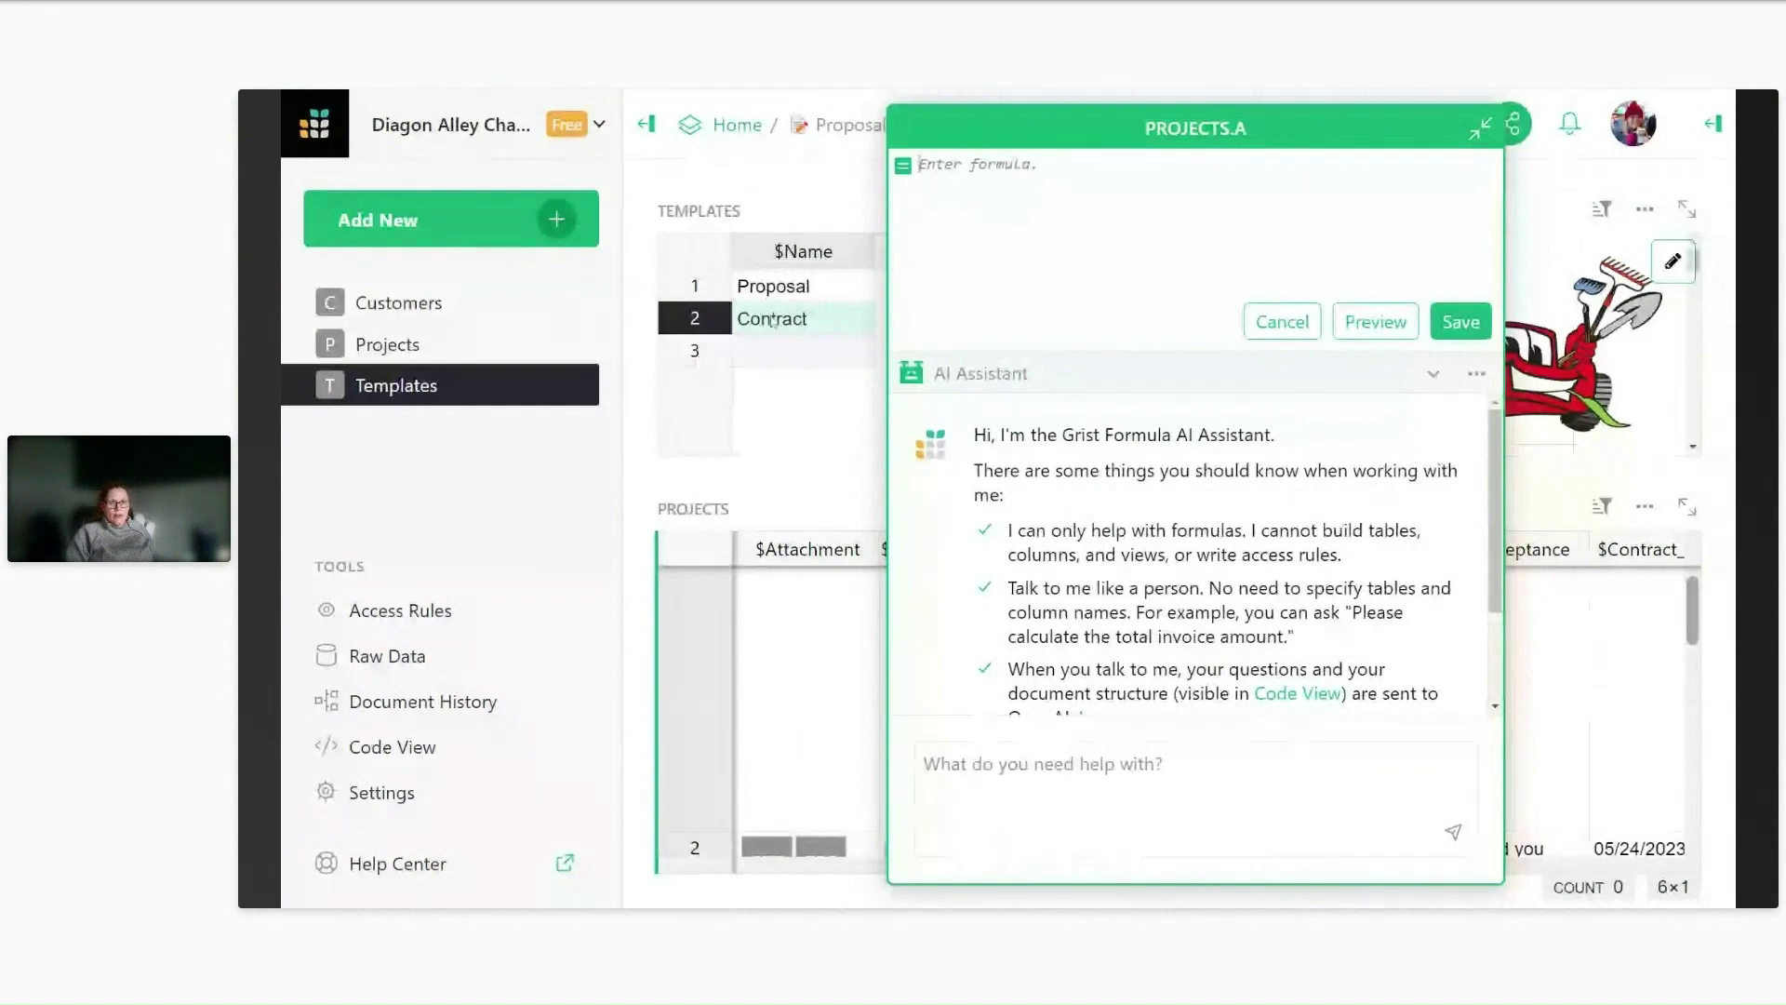
# Insert the commented Find_Data(dict) class into the new column's formula, with a __missing__(self, key) method returning getattr(rec, key).
pyautogui.hotkey('ctrl', 'v')
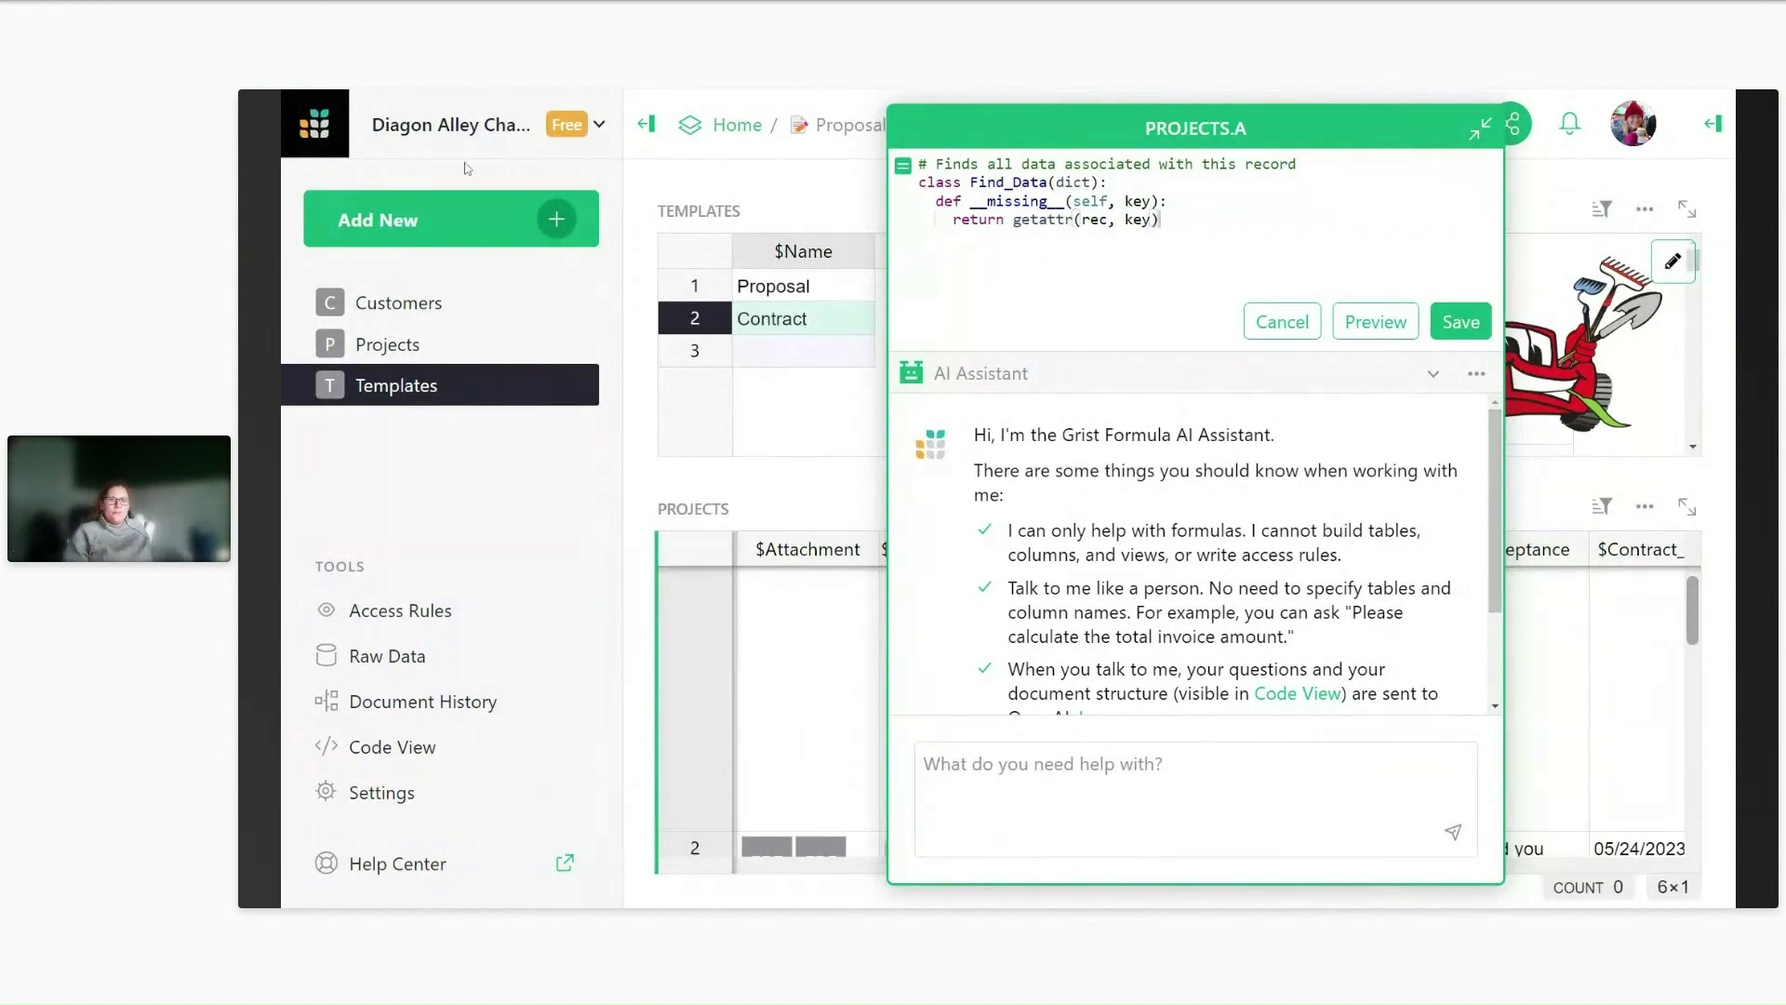
pyautogui.doubleClick(1067, 164)
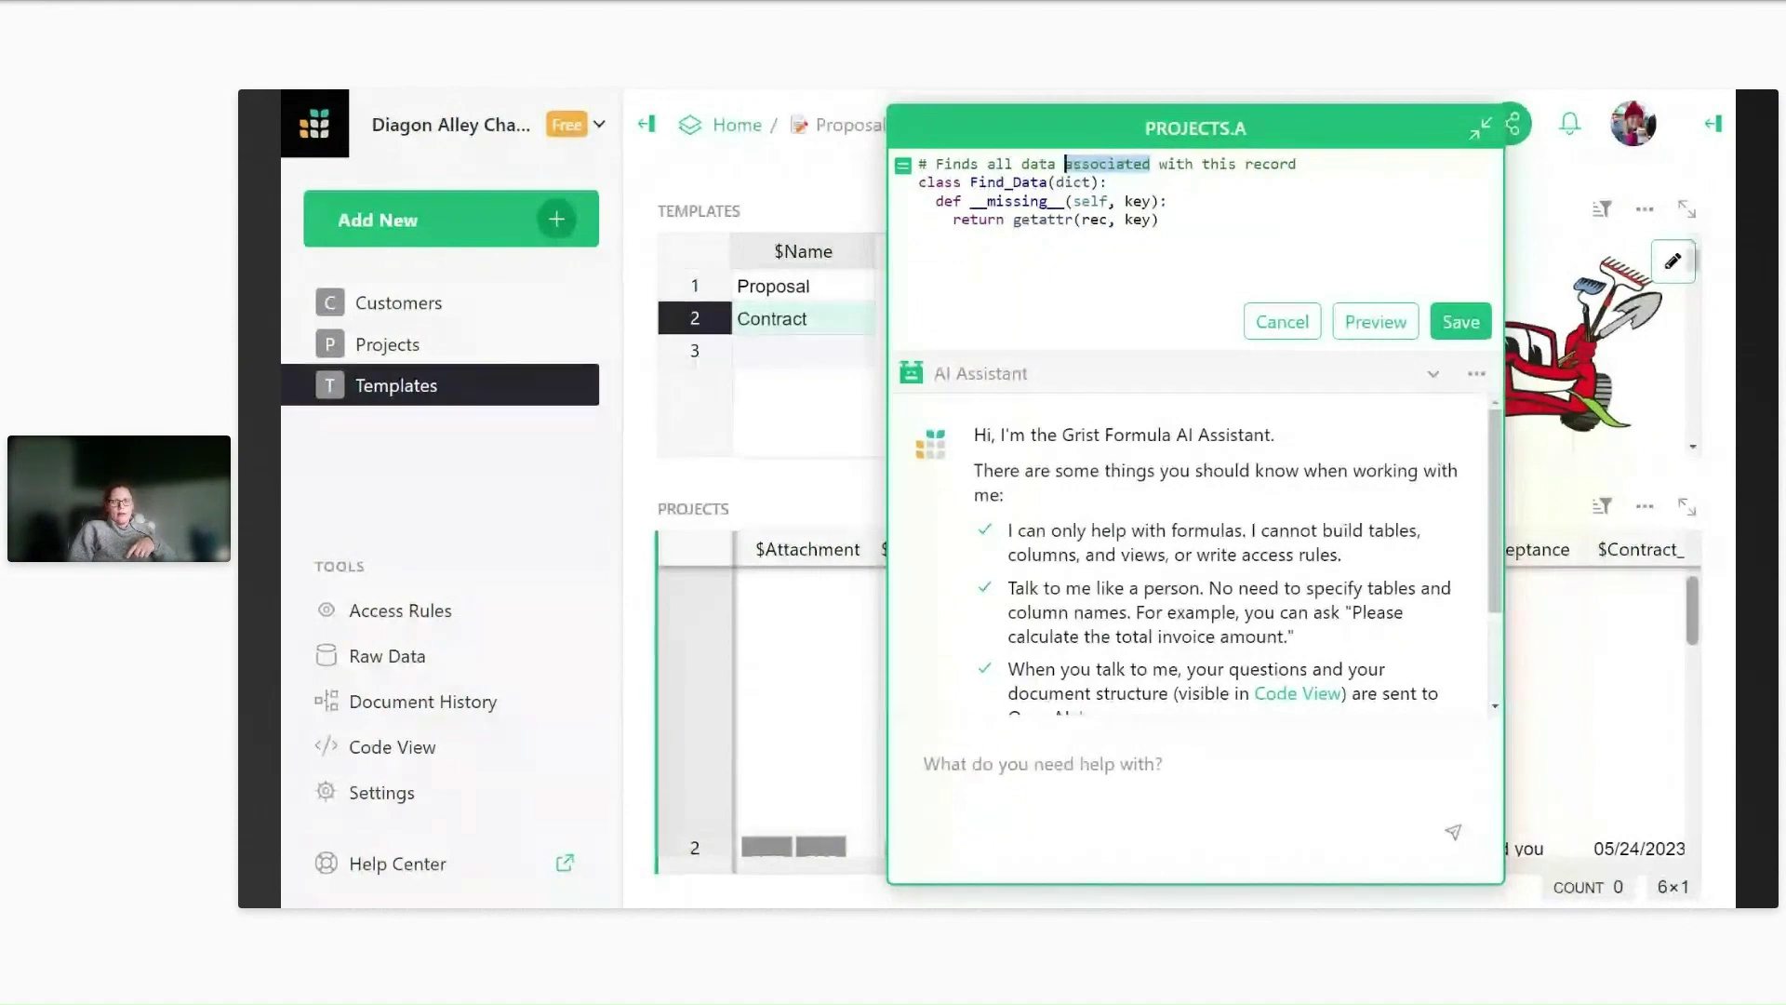
pyautogui.press('Left')
pyautogui.press('Return')
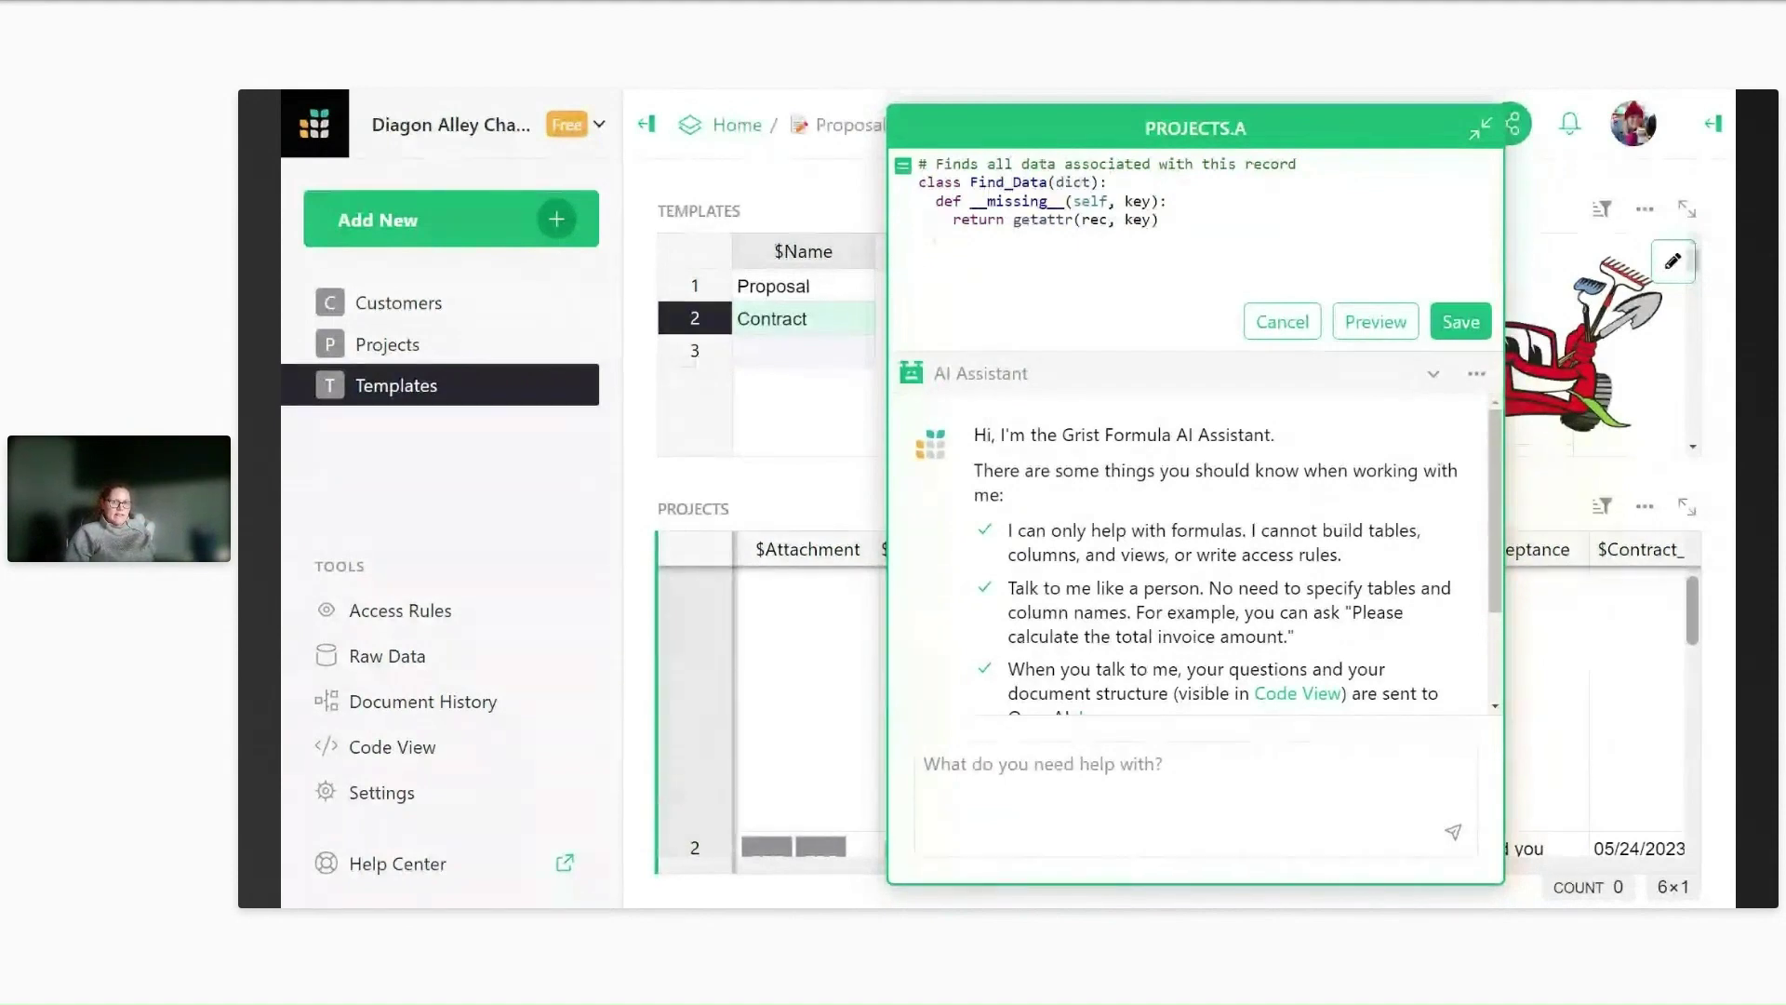
pyautogui.moveTo(1047, 182); pyautogui.dragTo(970, 182)
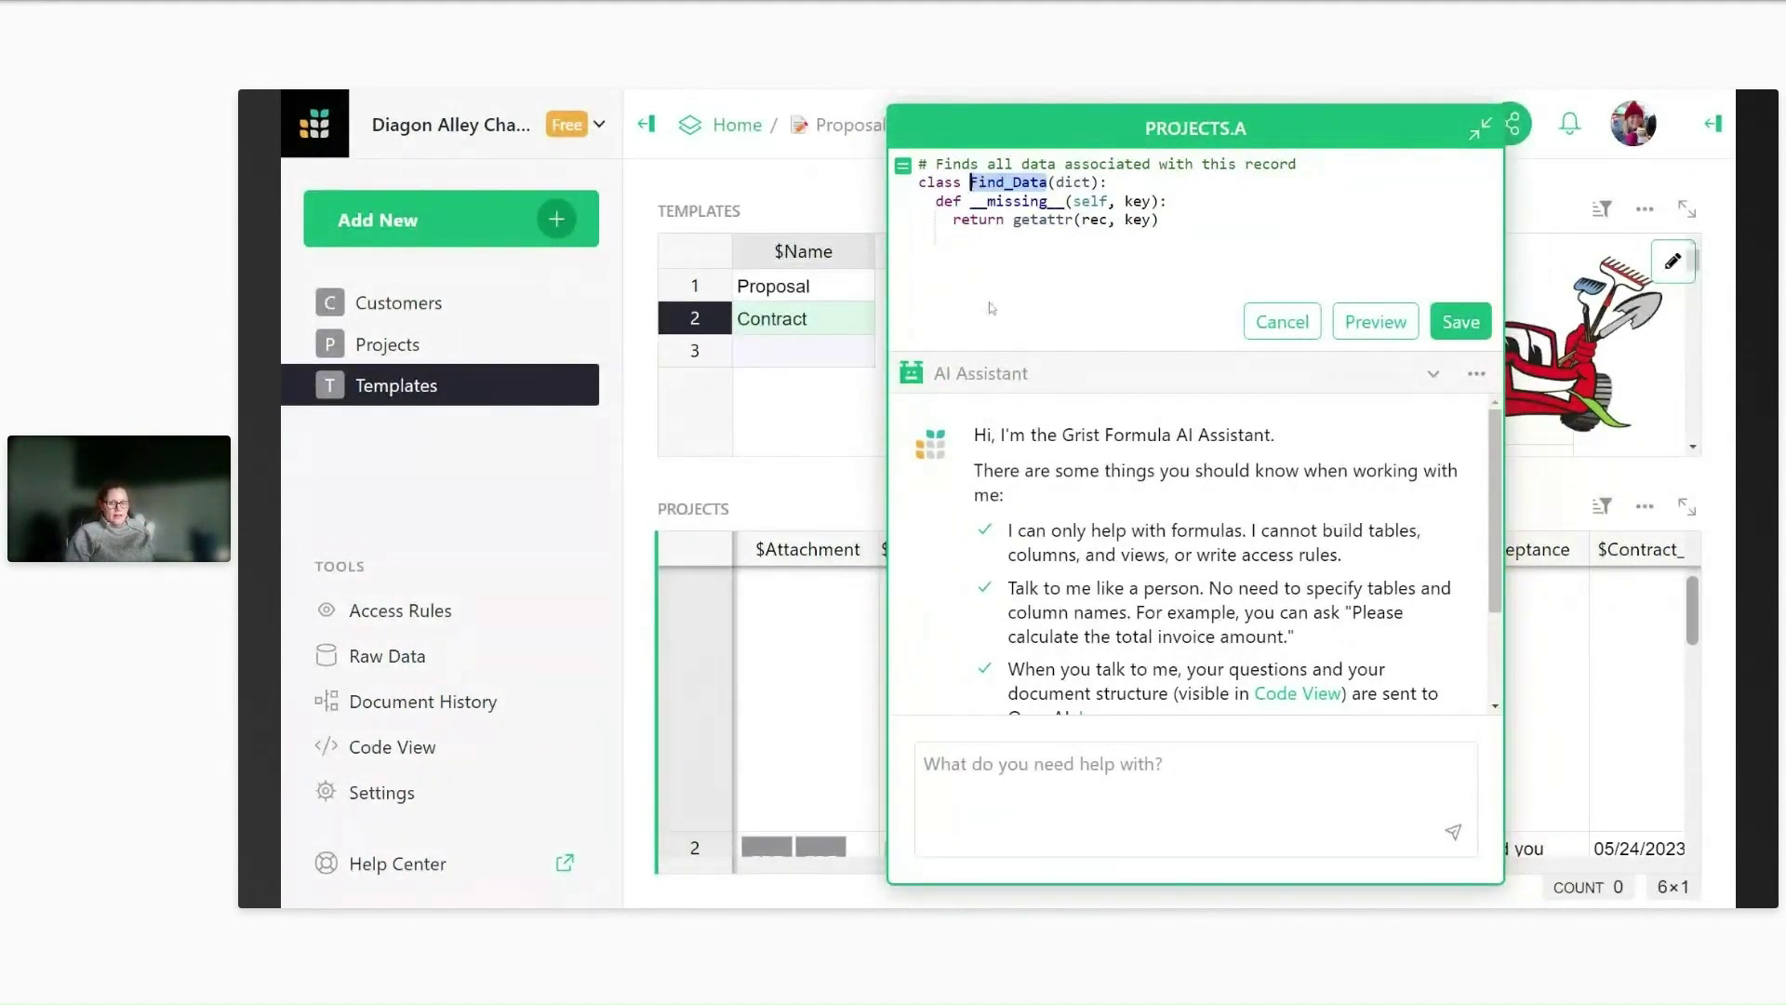
# Below the class, add the comment "# Finds the "Proposal" template in the Templates table" and start a Templates.lookupOne( call.
pyautogui.click(991, 302)
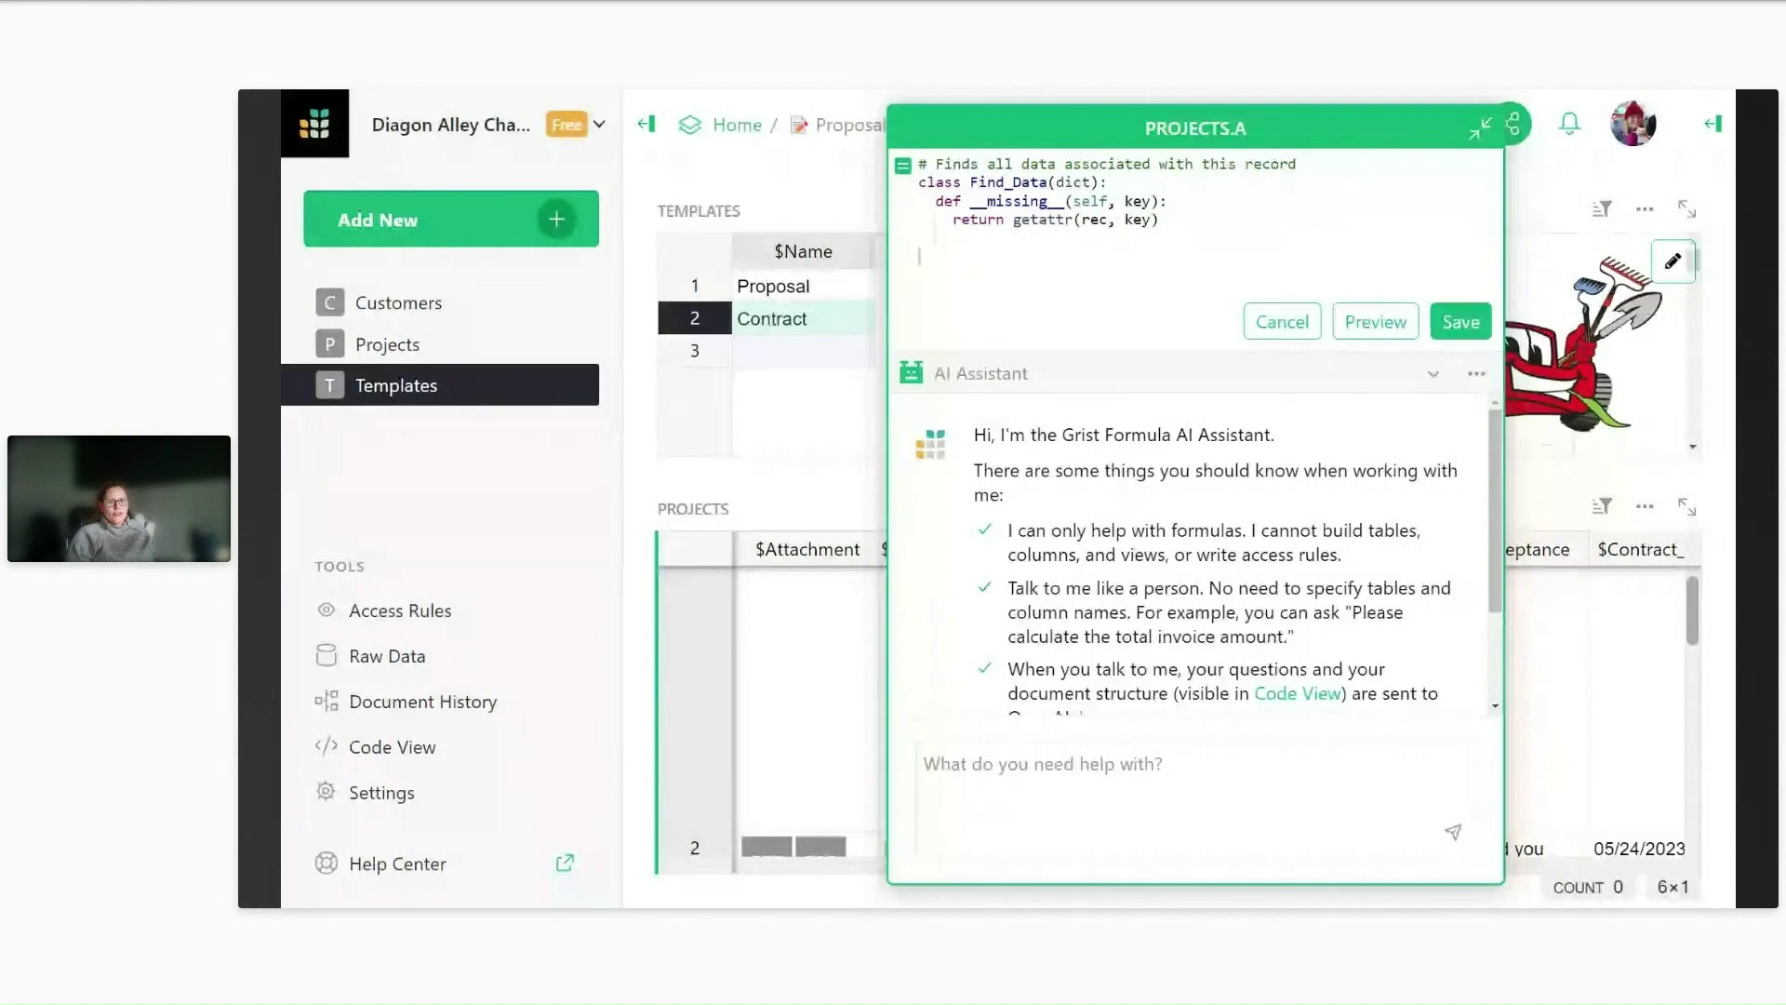
pyautogui.write('# Finds the "Proposal" template in the Templates table')
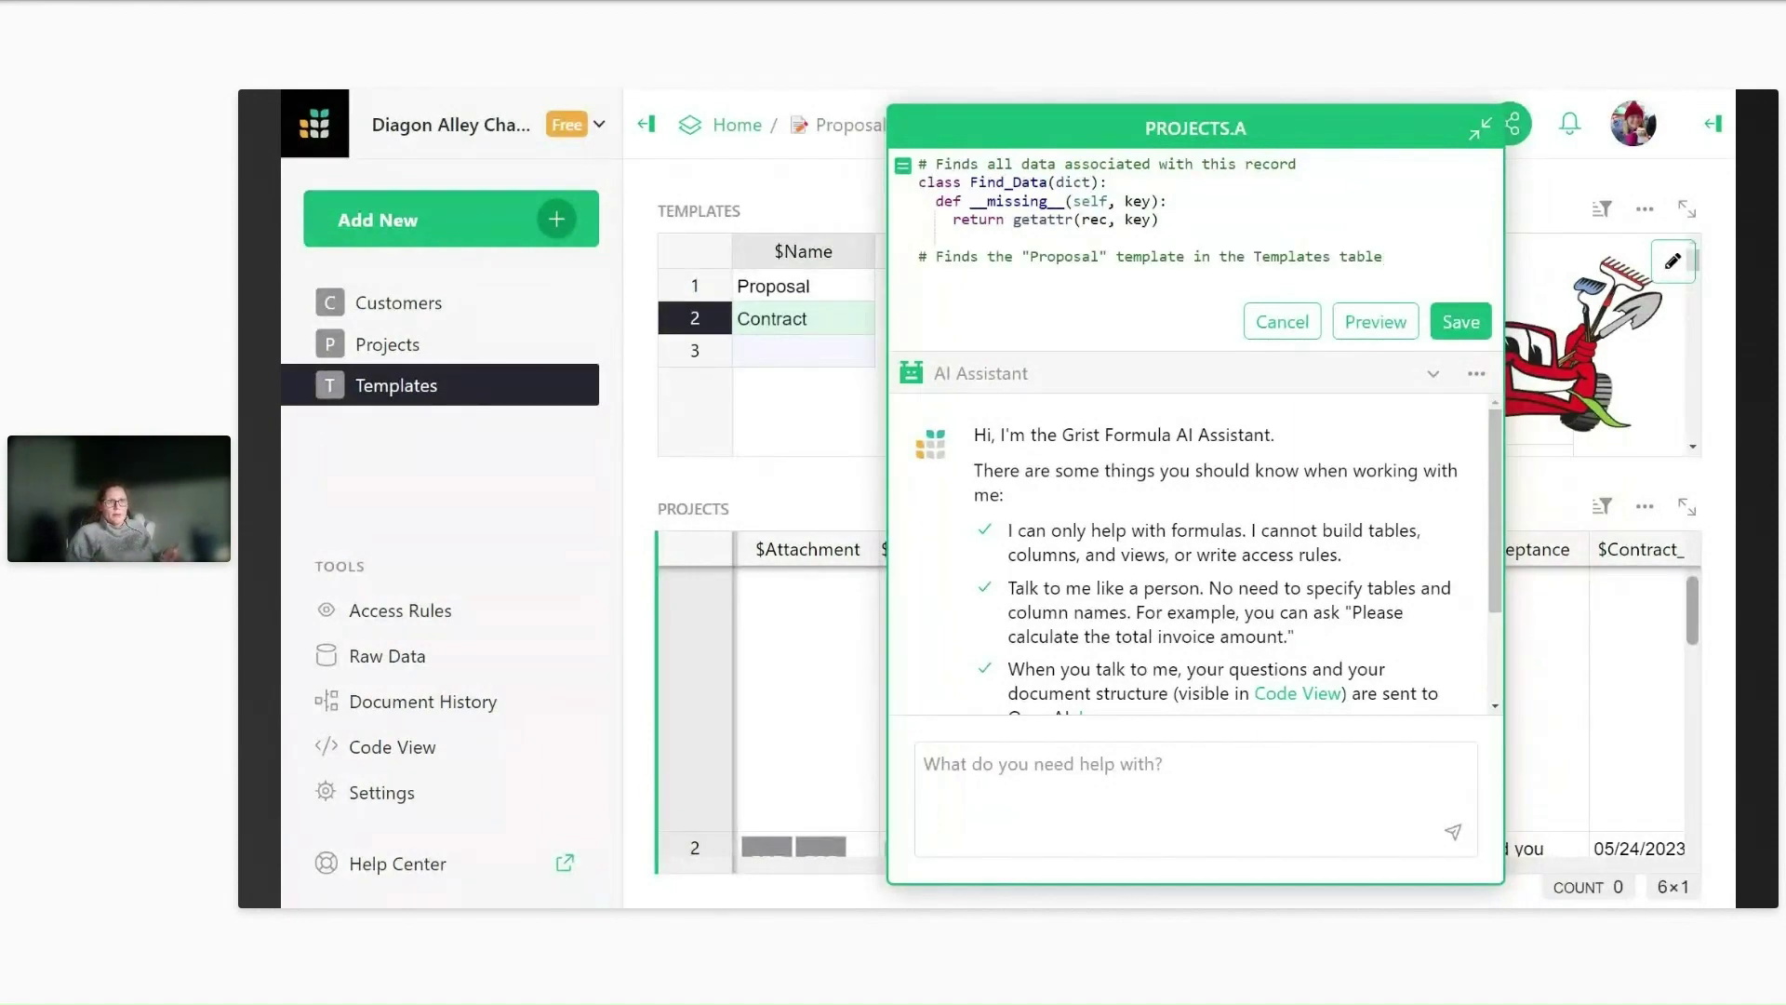
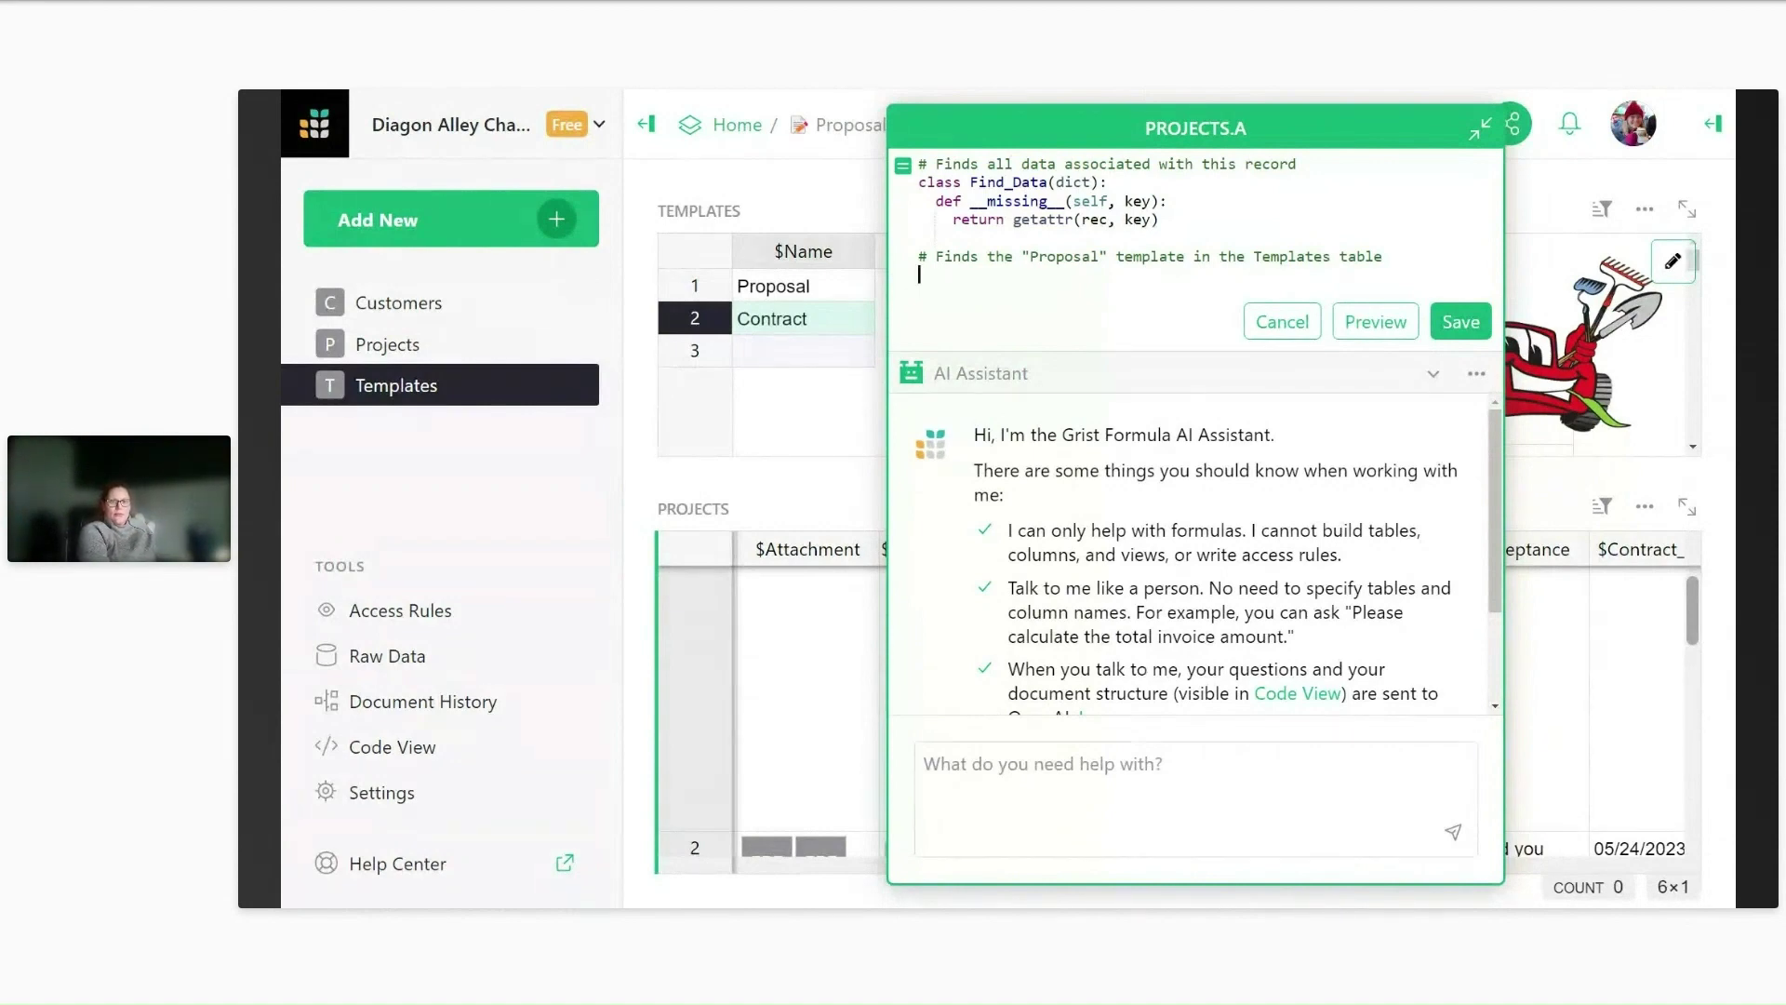
pyautogui.write('emplat')
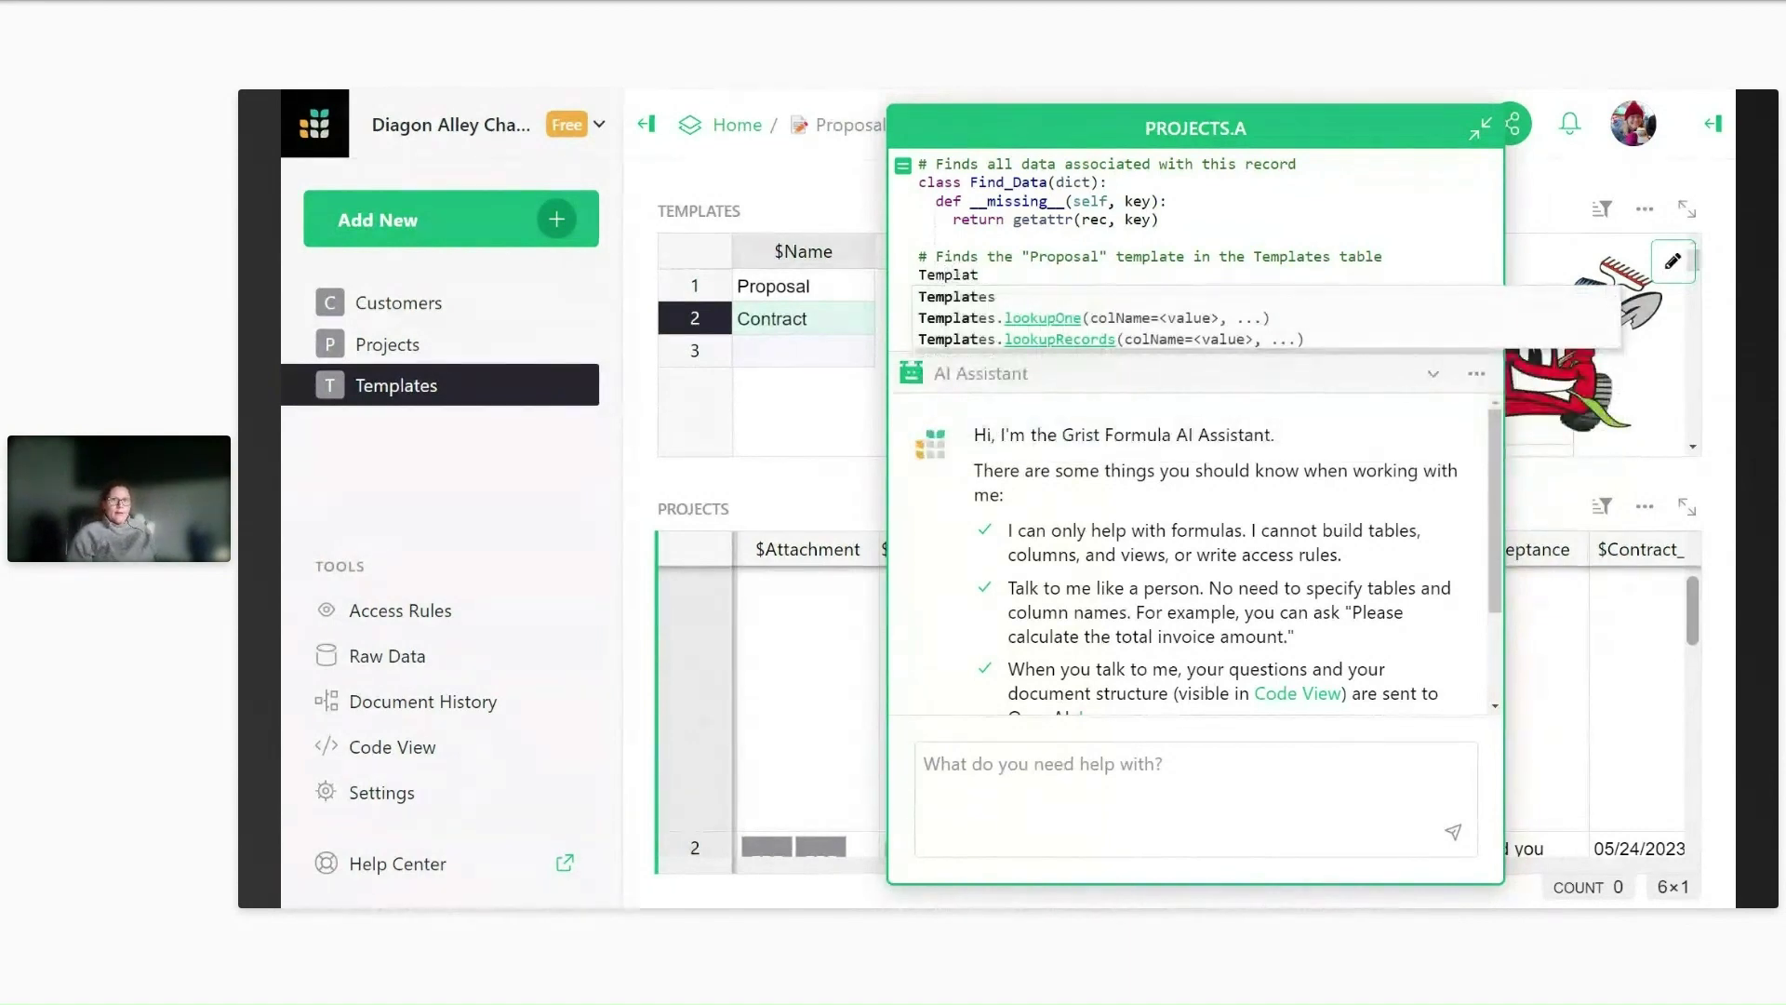
pyautogui.click(940, 320)
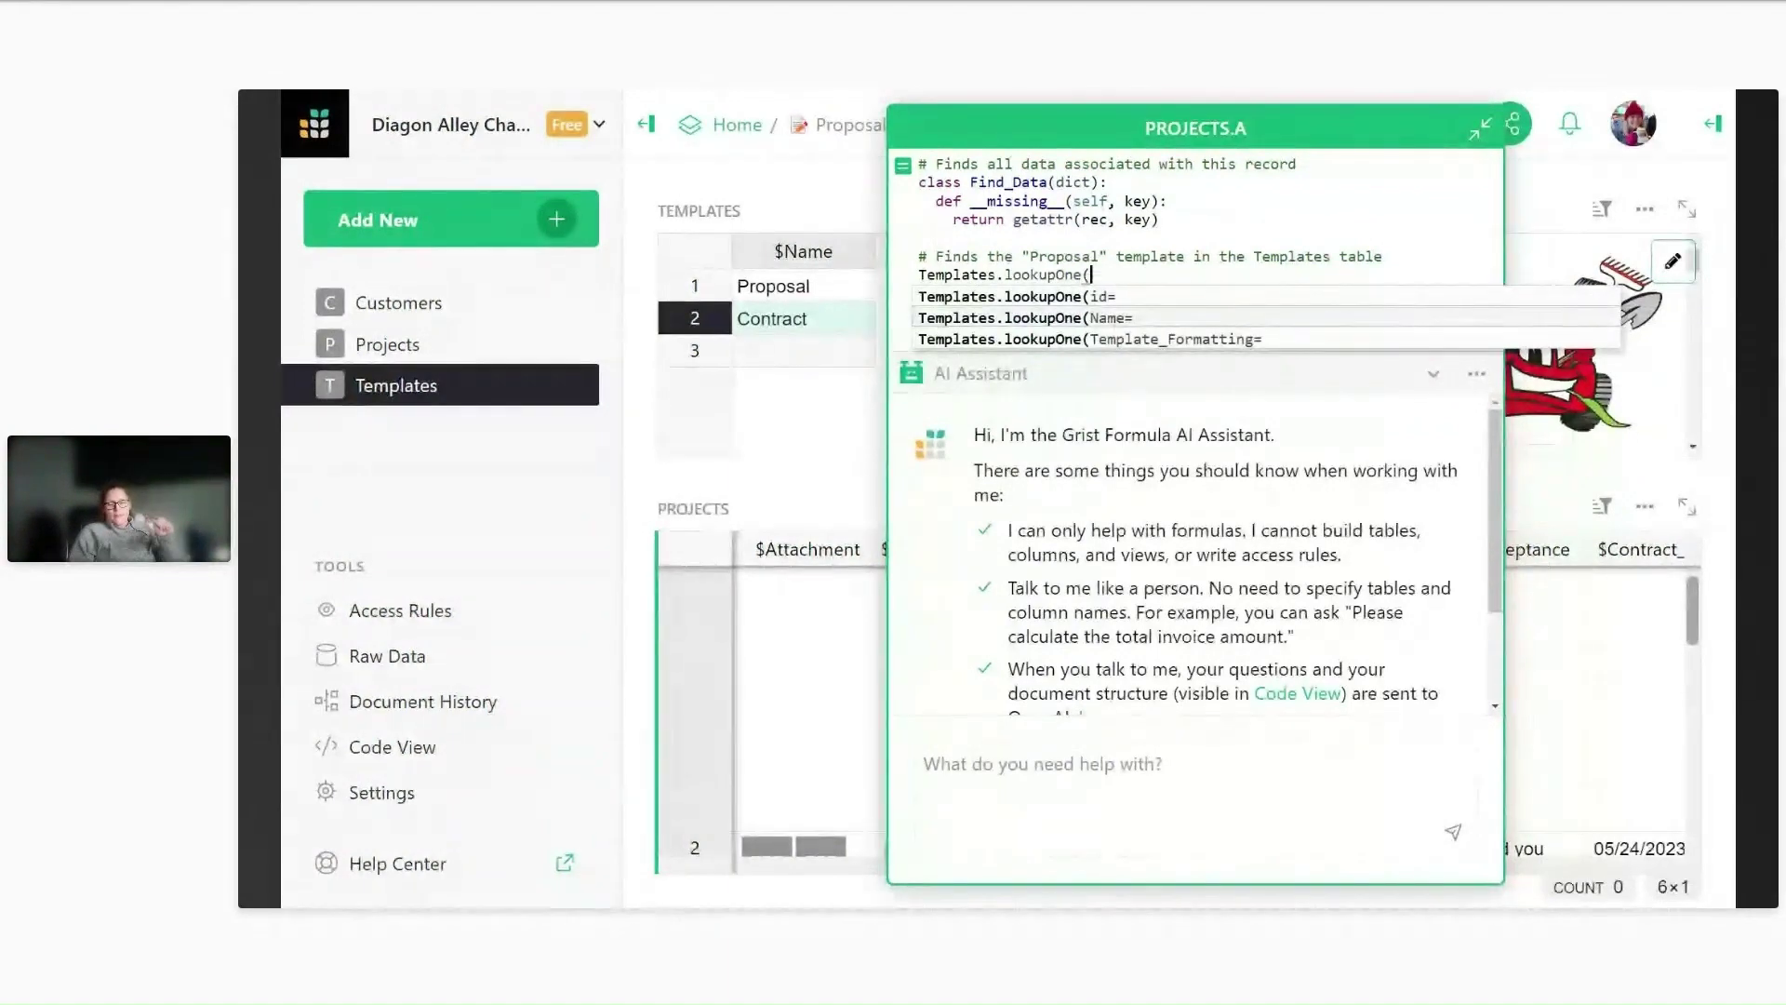
# Complete the Proposal template lookup in the formula as template = Templates.lookupOne(Name="Proposal").Template_Formatting.
pyautogui.click(951, 319)
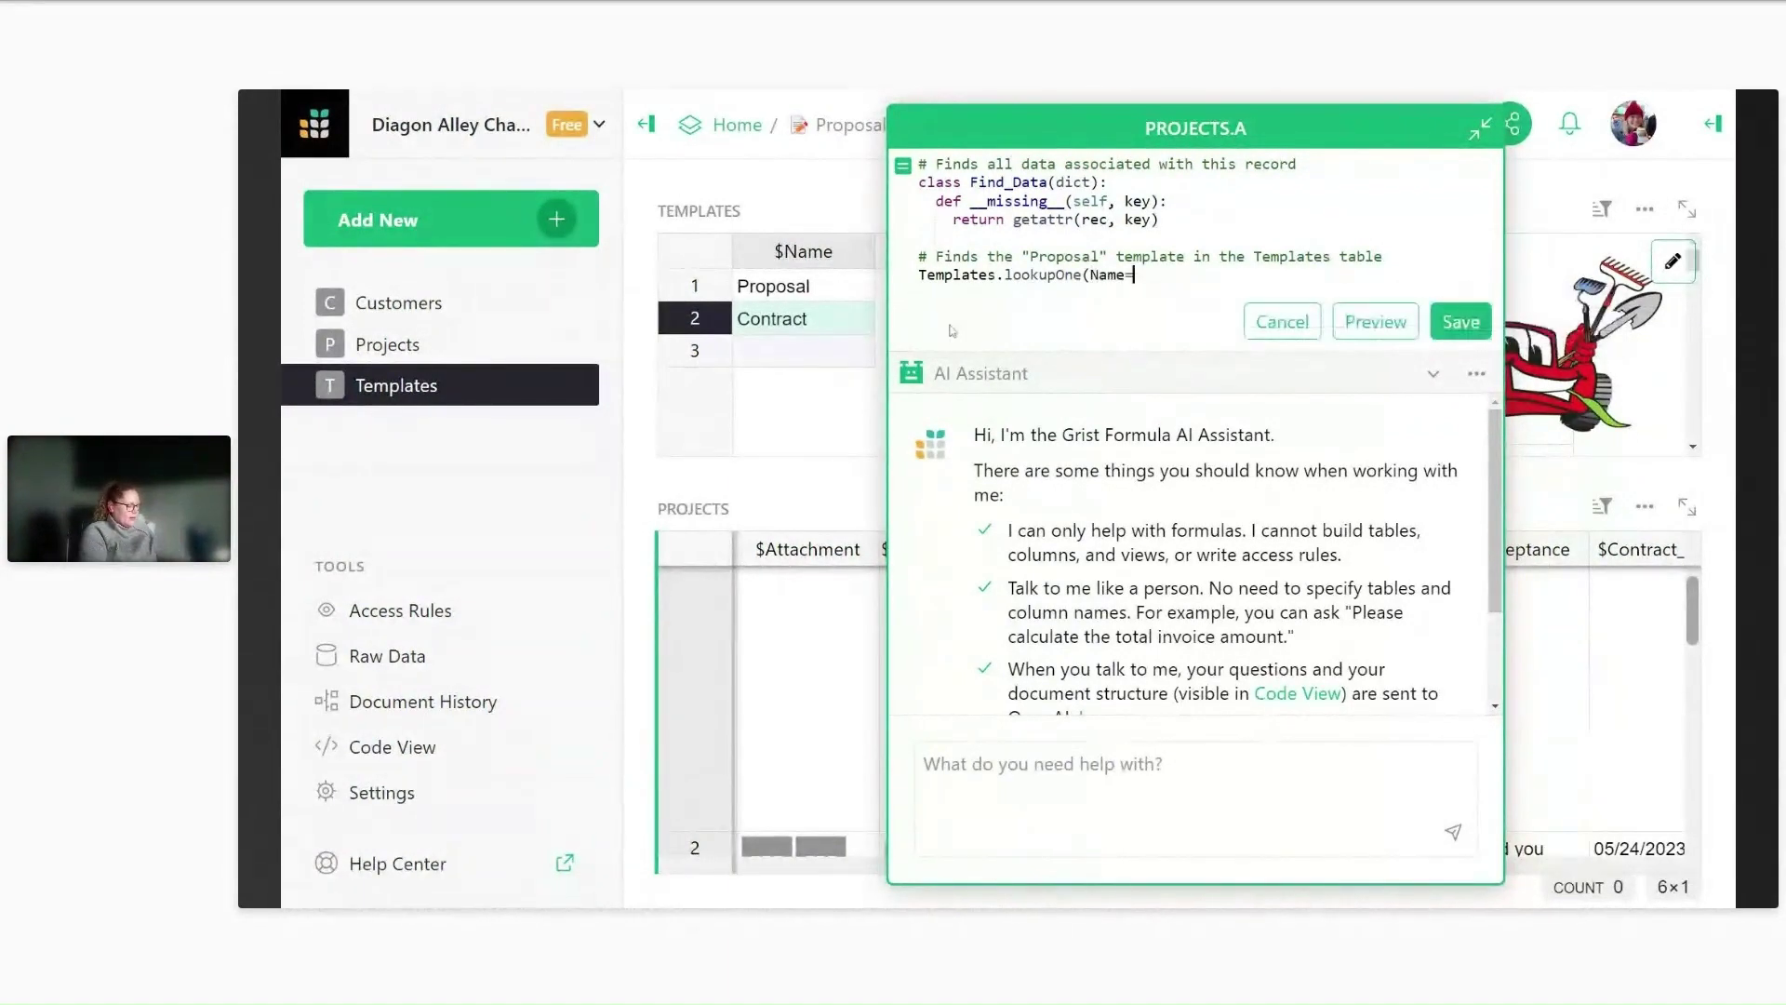
pyautogui.write('"Proposal"')
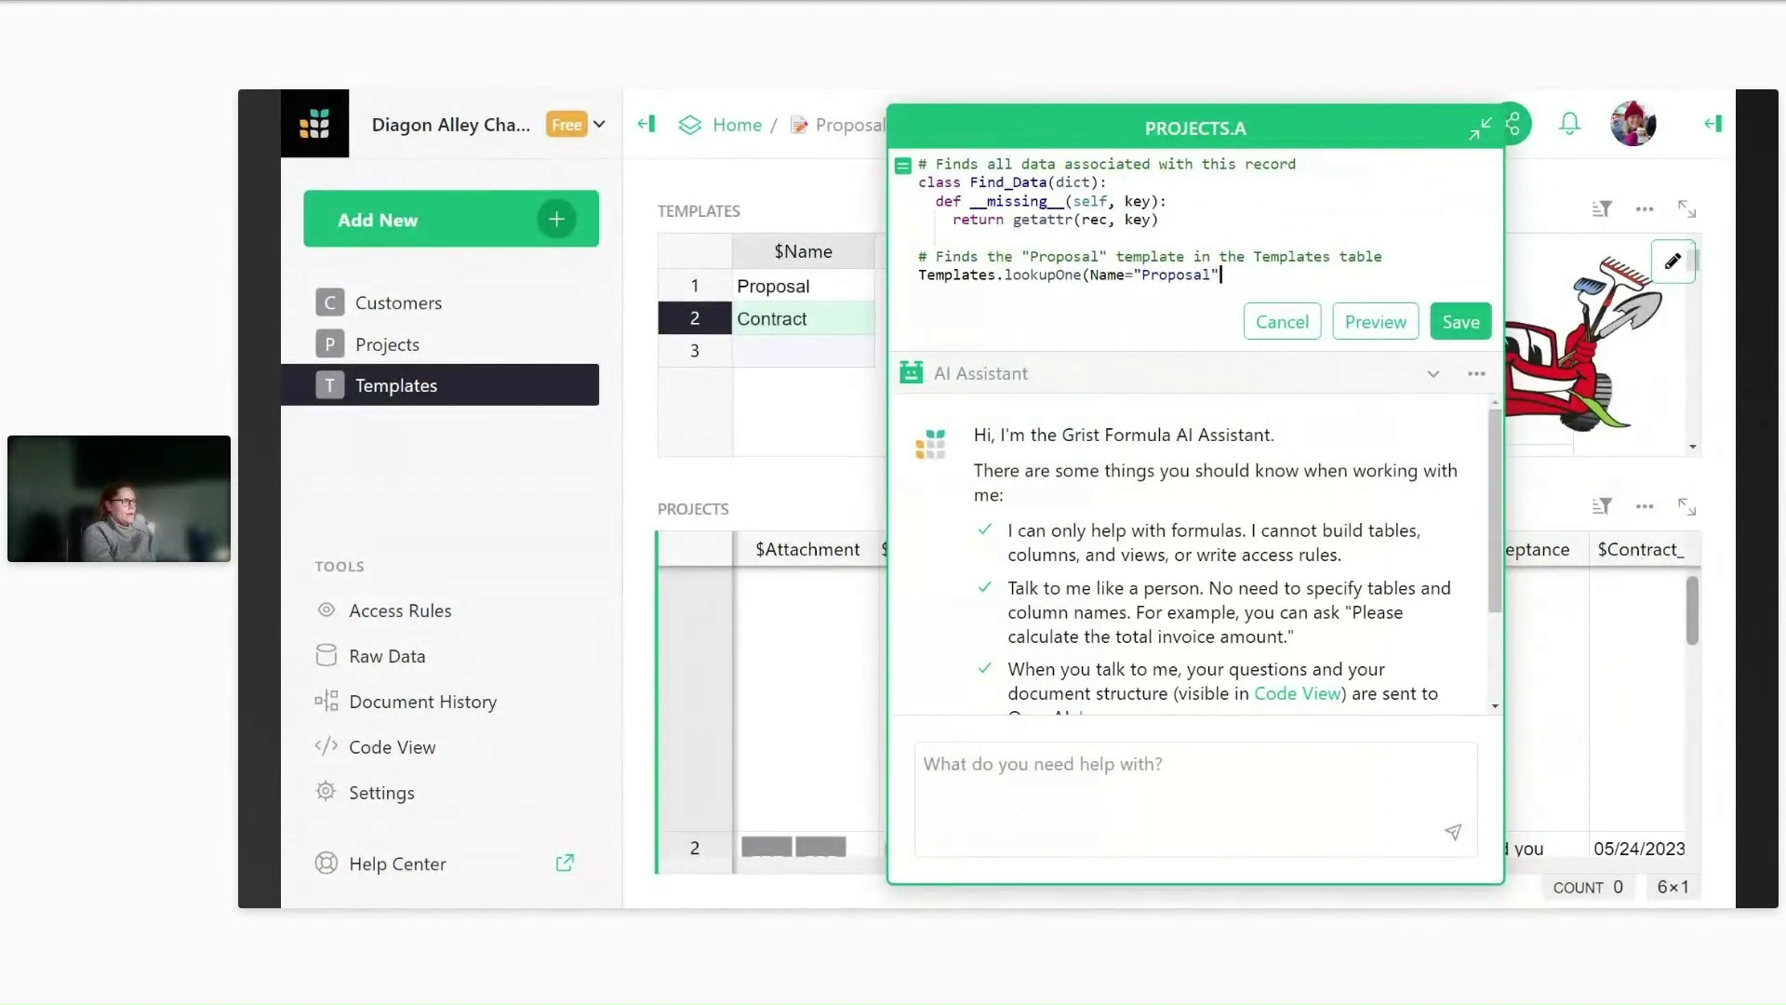
pyautogui.write(')')
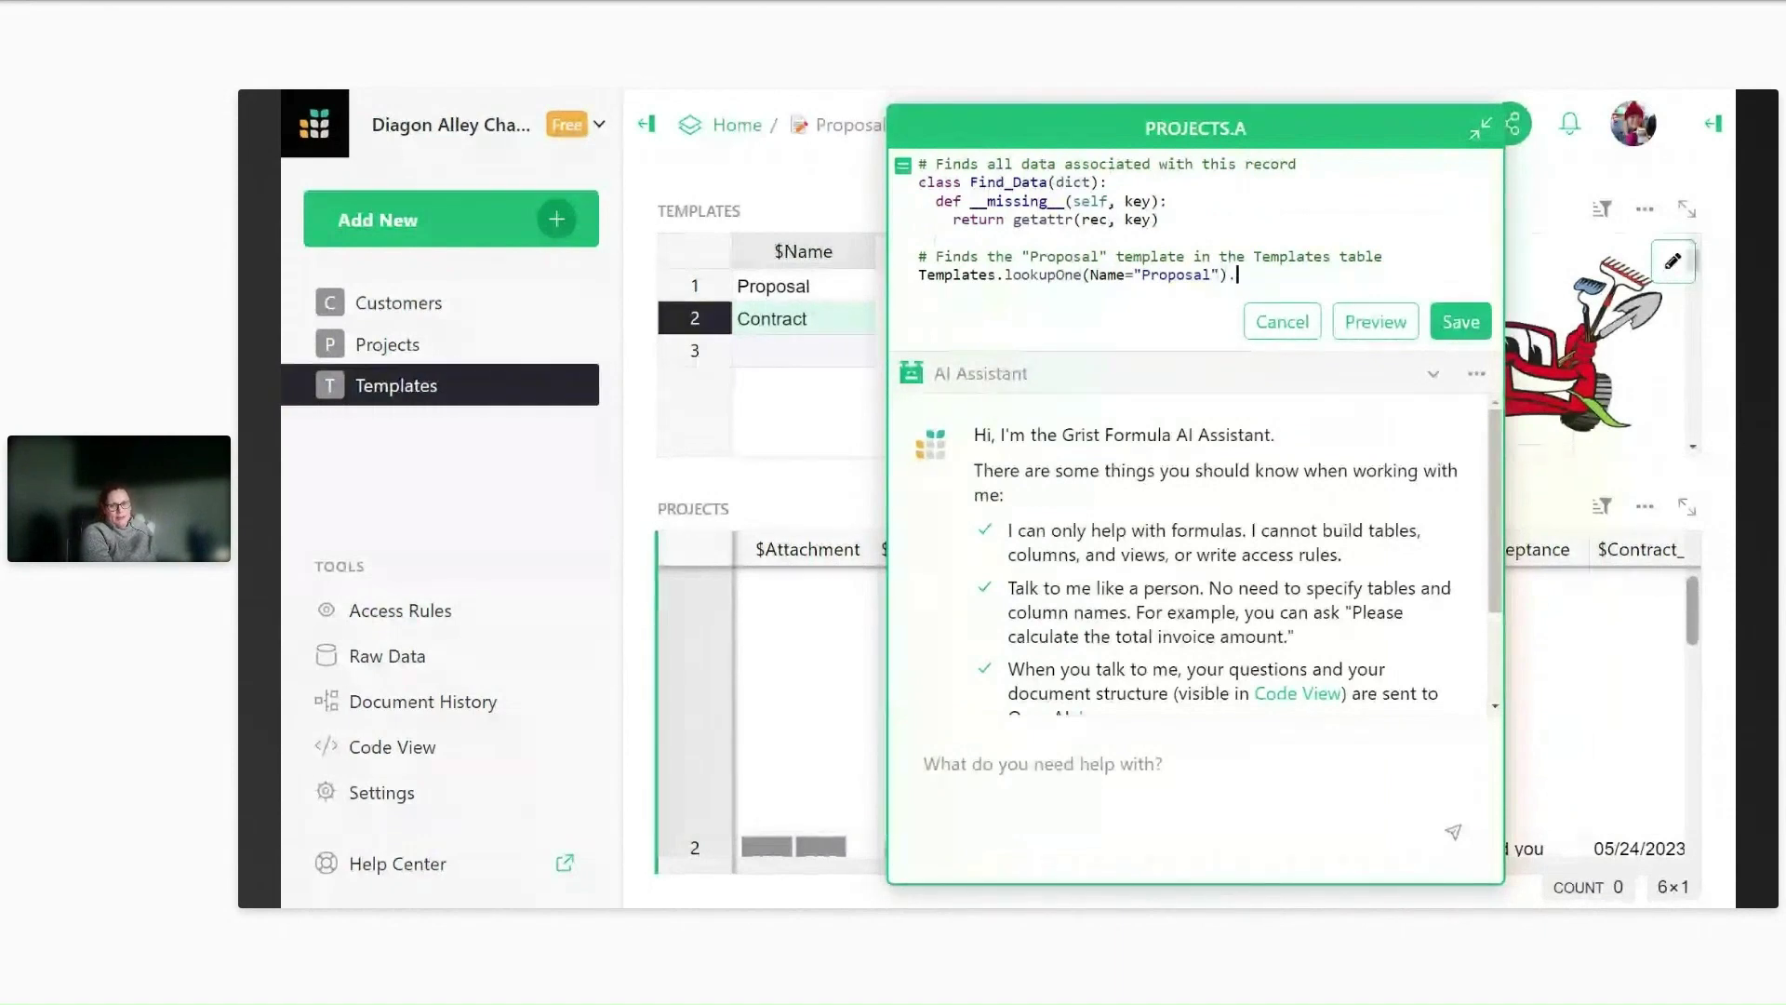
pyautogui.write('.')
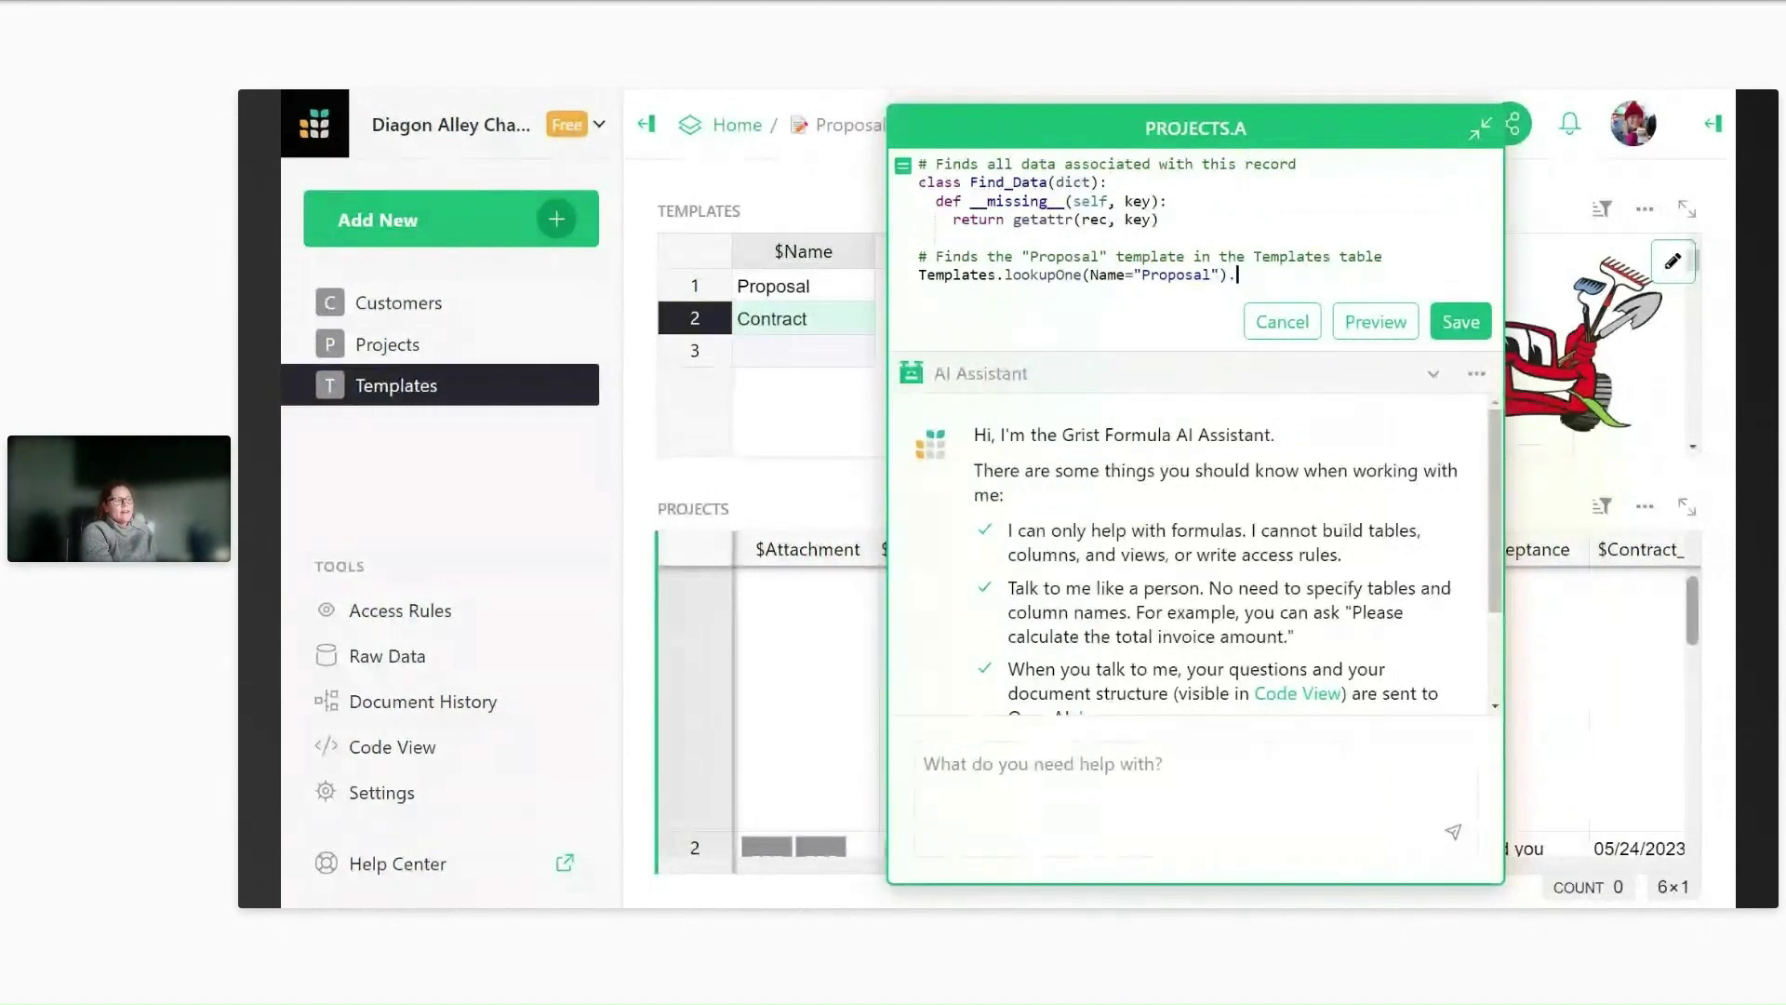
pyautogui.write('Templ')
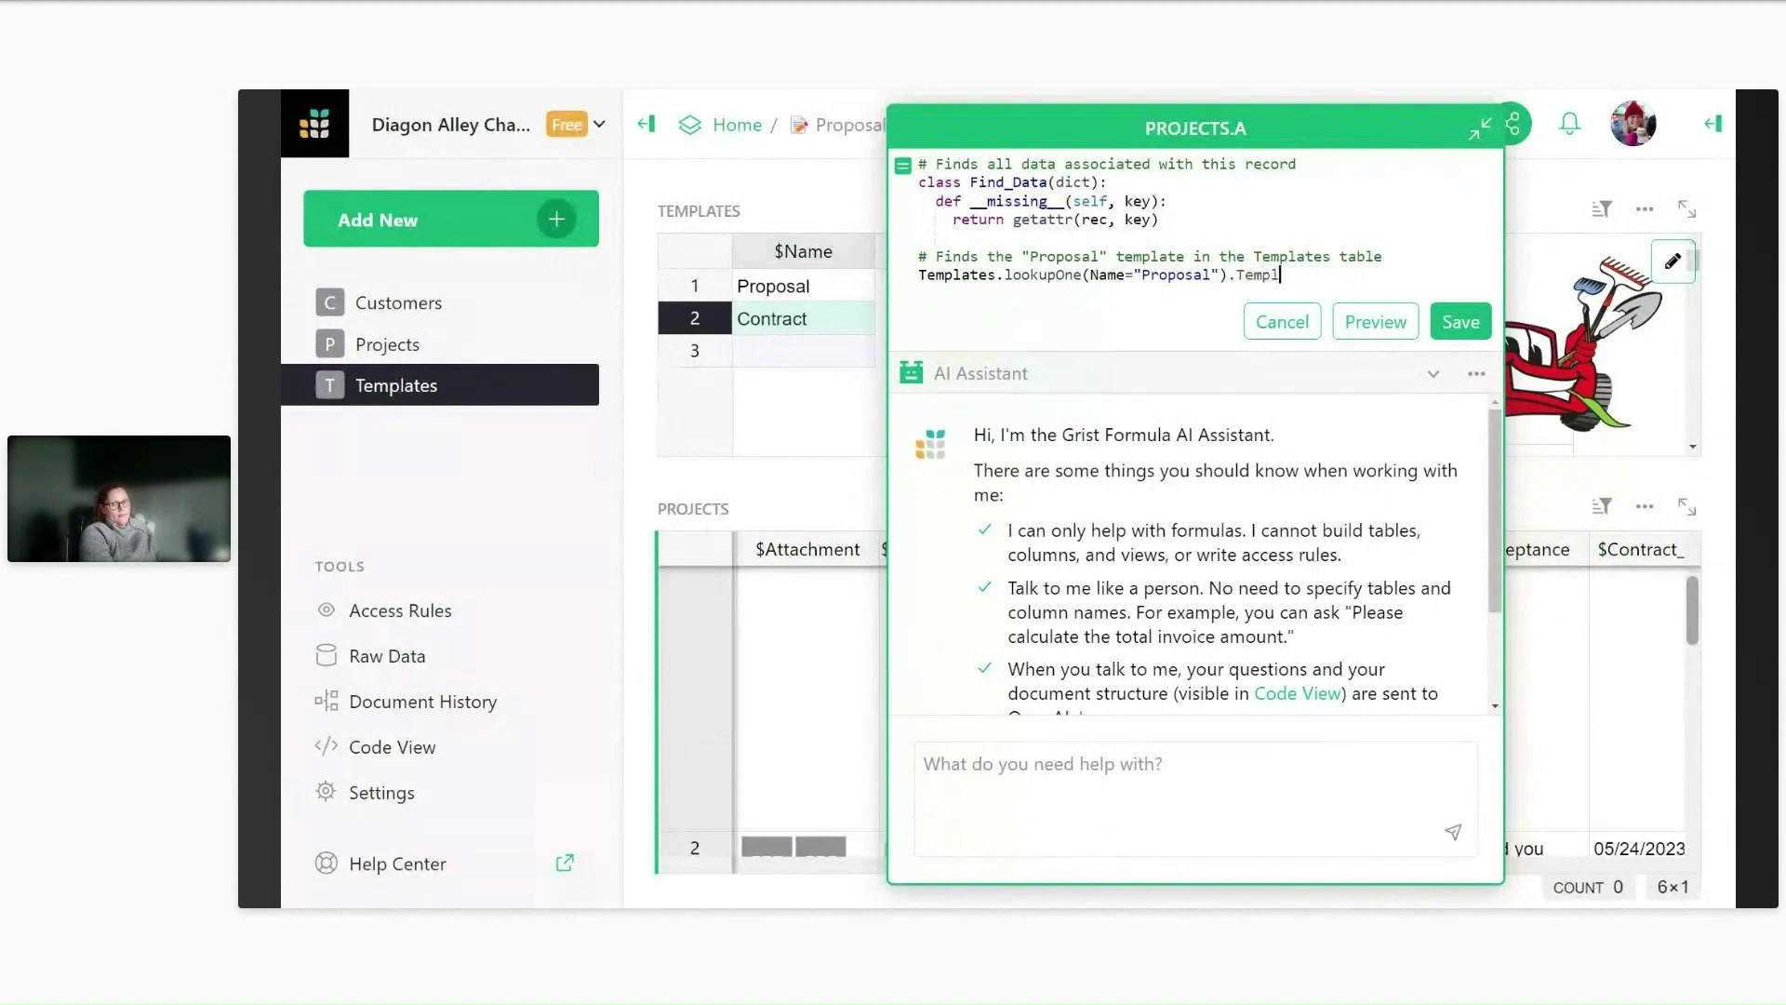
pyautogui.write('ate_Formatting')
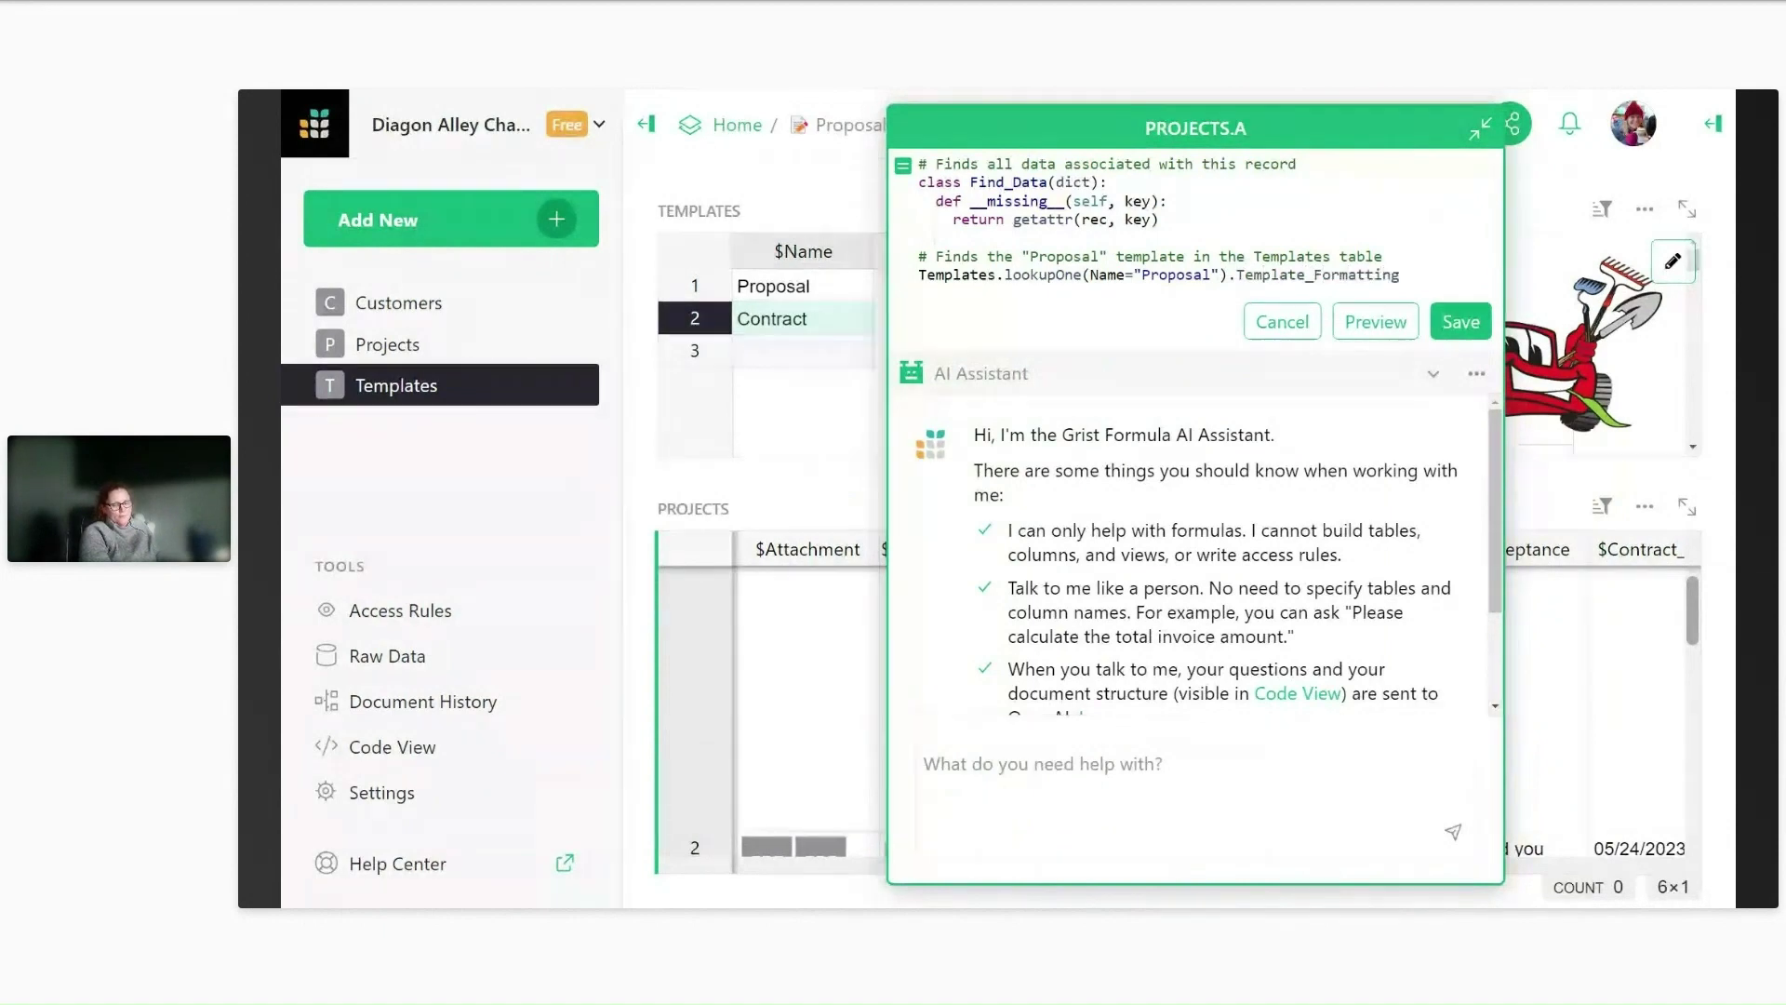
pyautogui.click(919, 274)
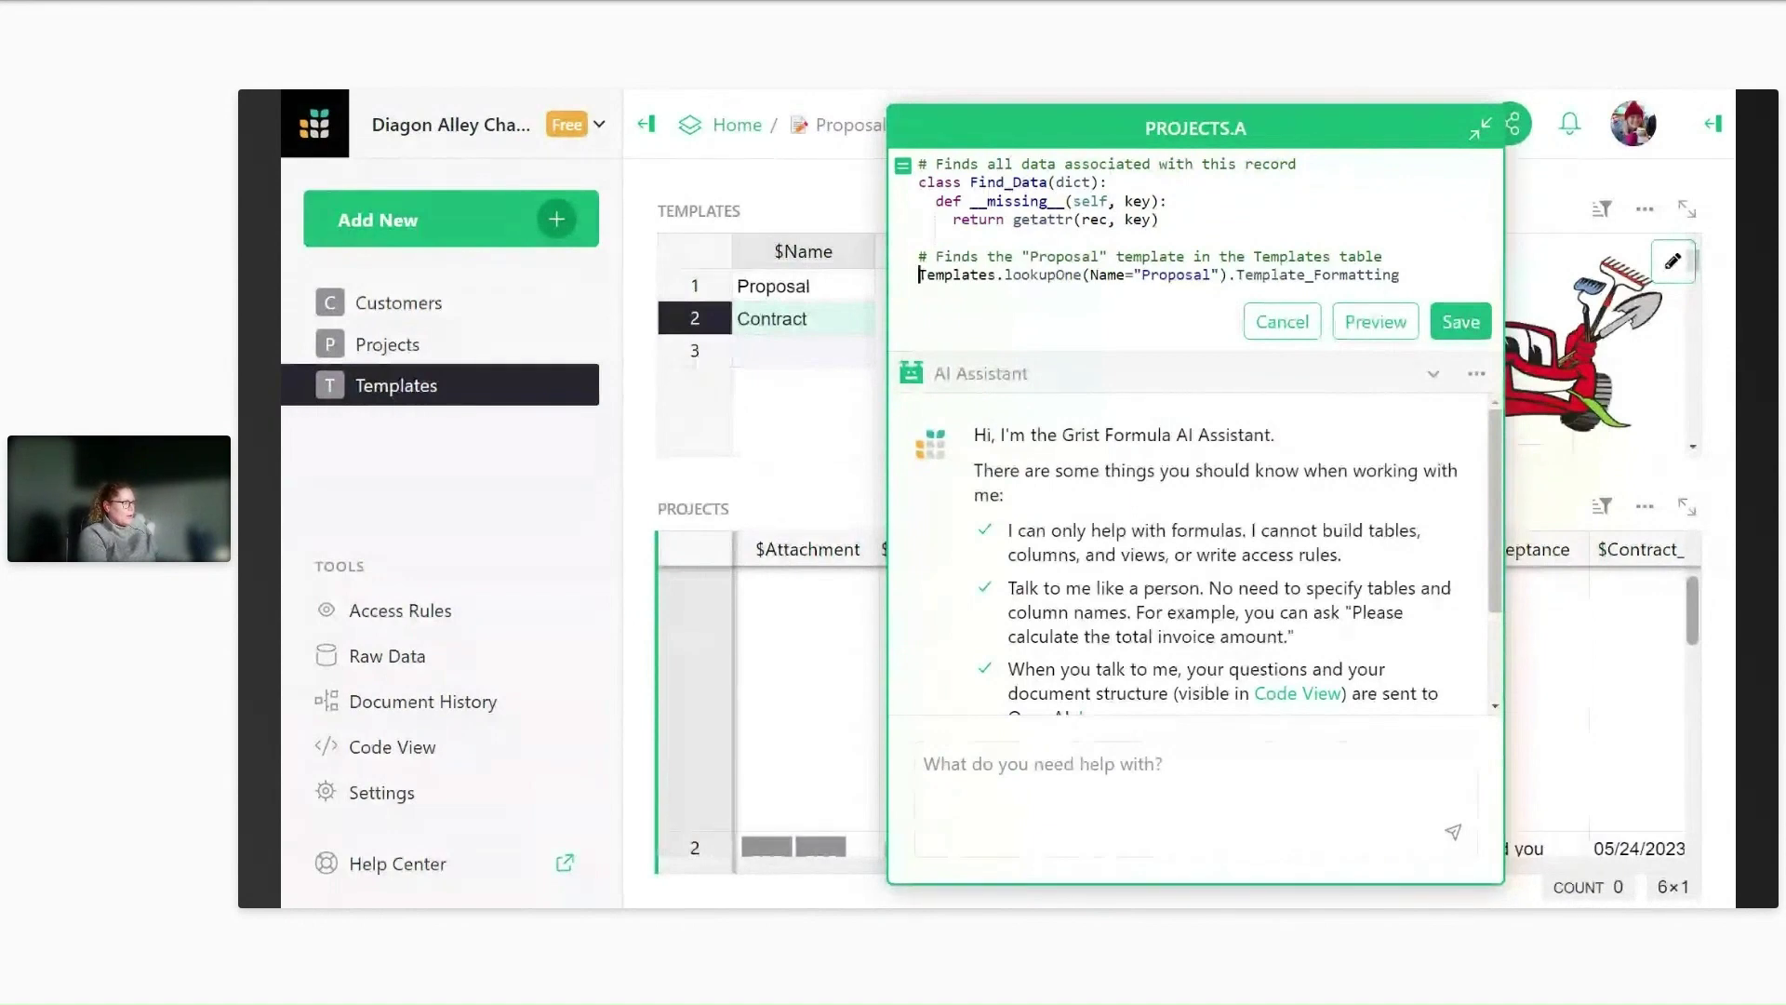
pyautogui.write('template =')
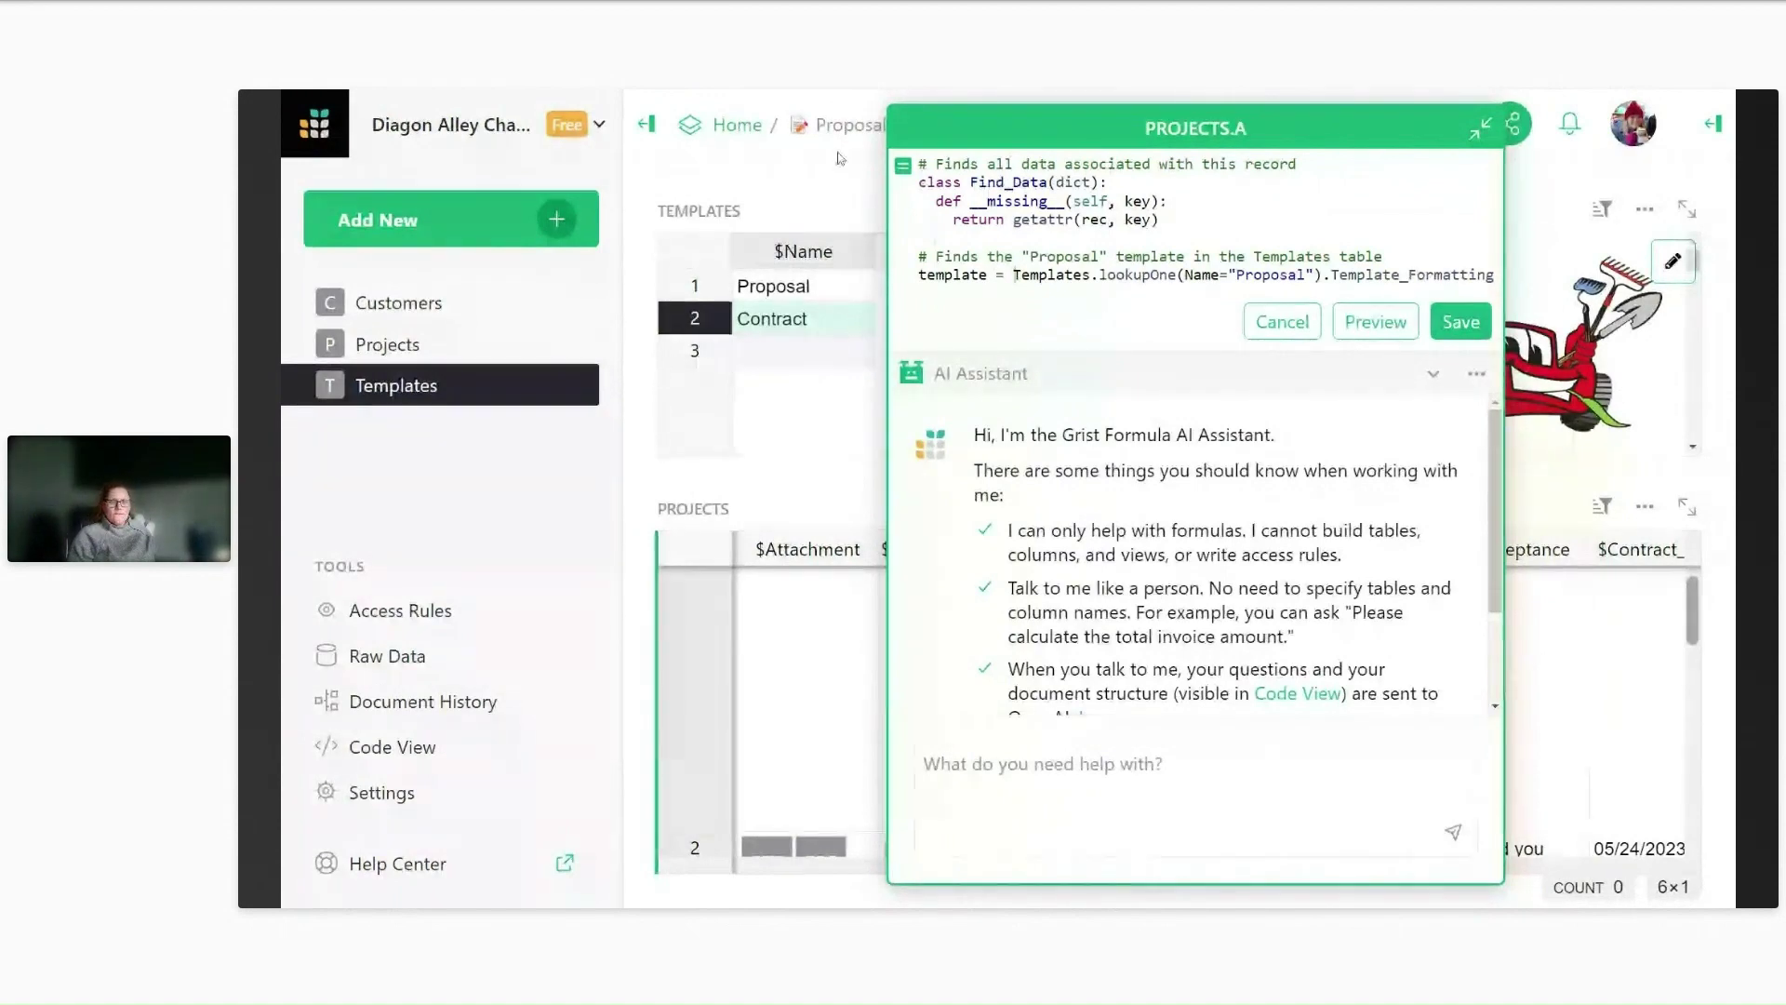
# Add a comment about formatting the template with fields from this and the referenced table, followed by the line template.format_map(Find_Data()).
pyautogui.scroll(-2, 1395, 279)
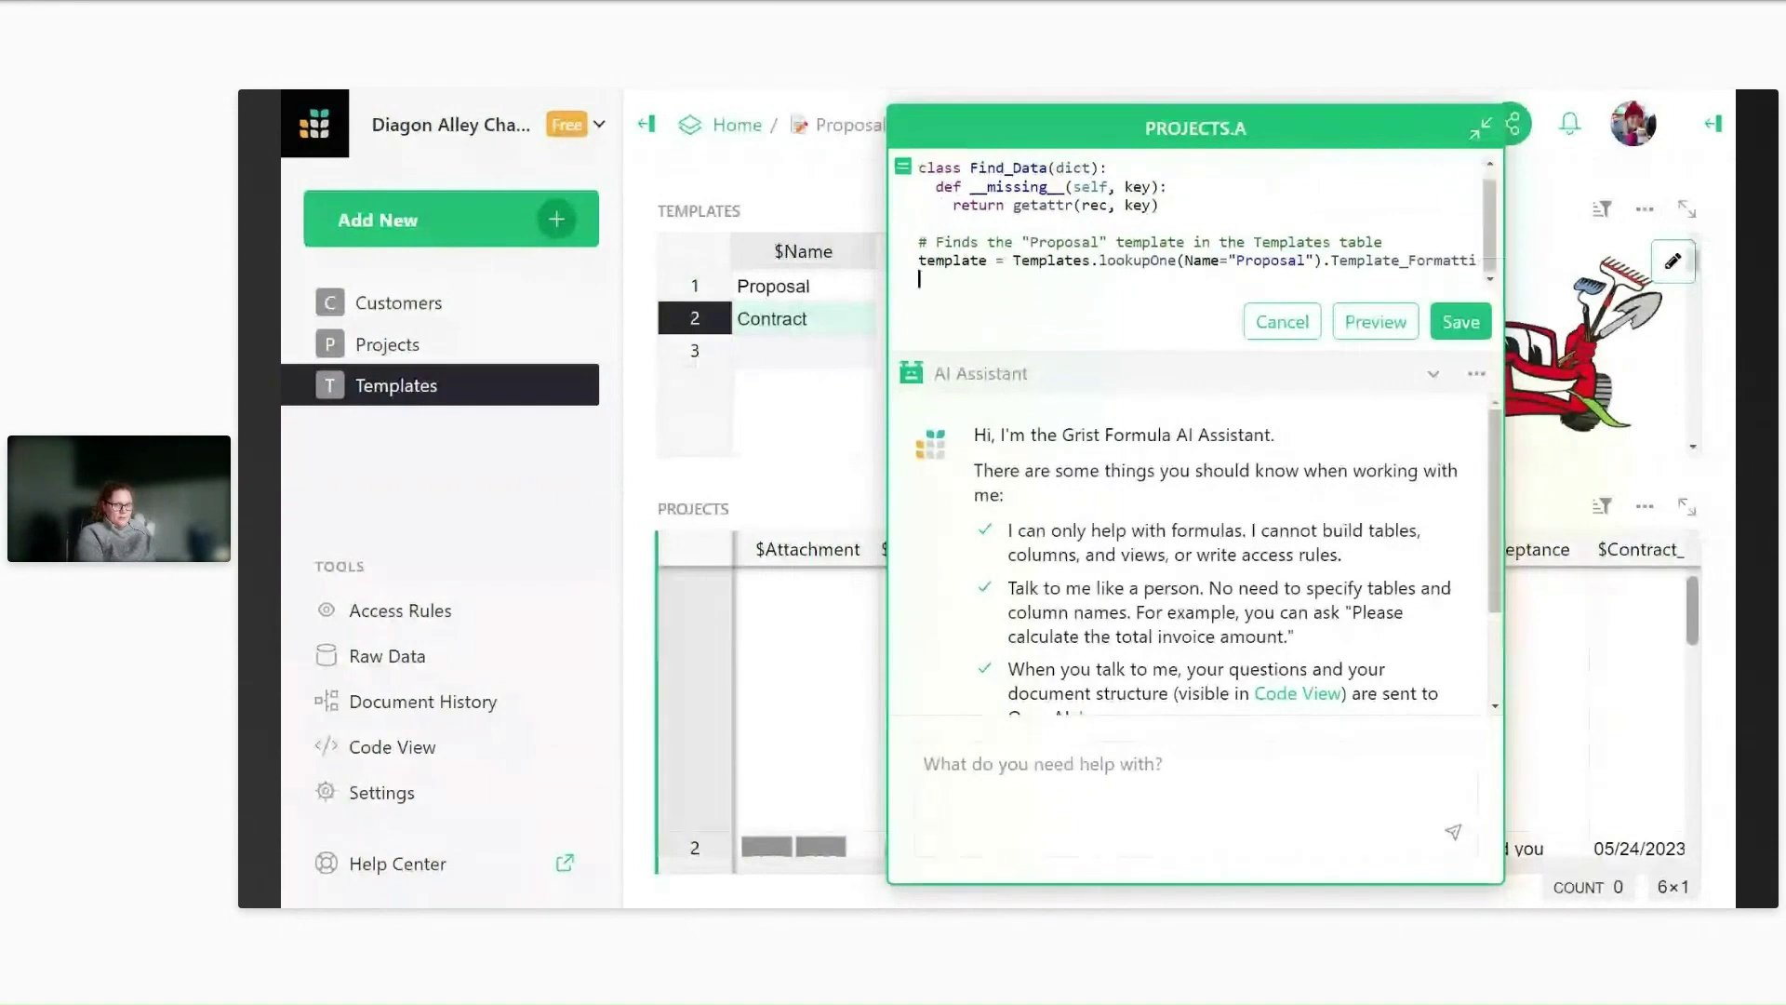
pyautogui.hscroll(3, 1396, 293)
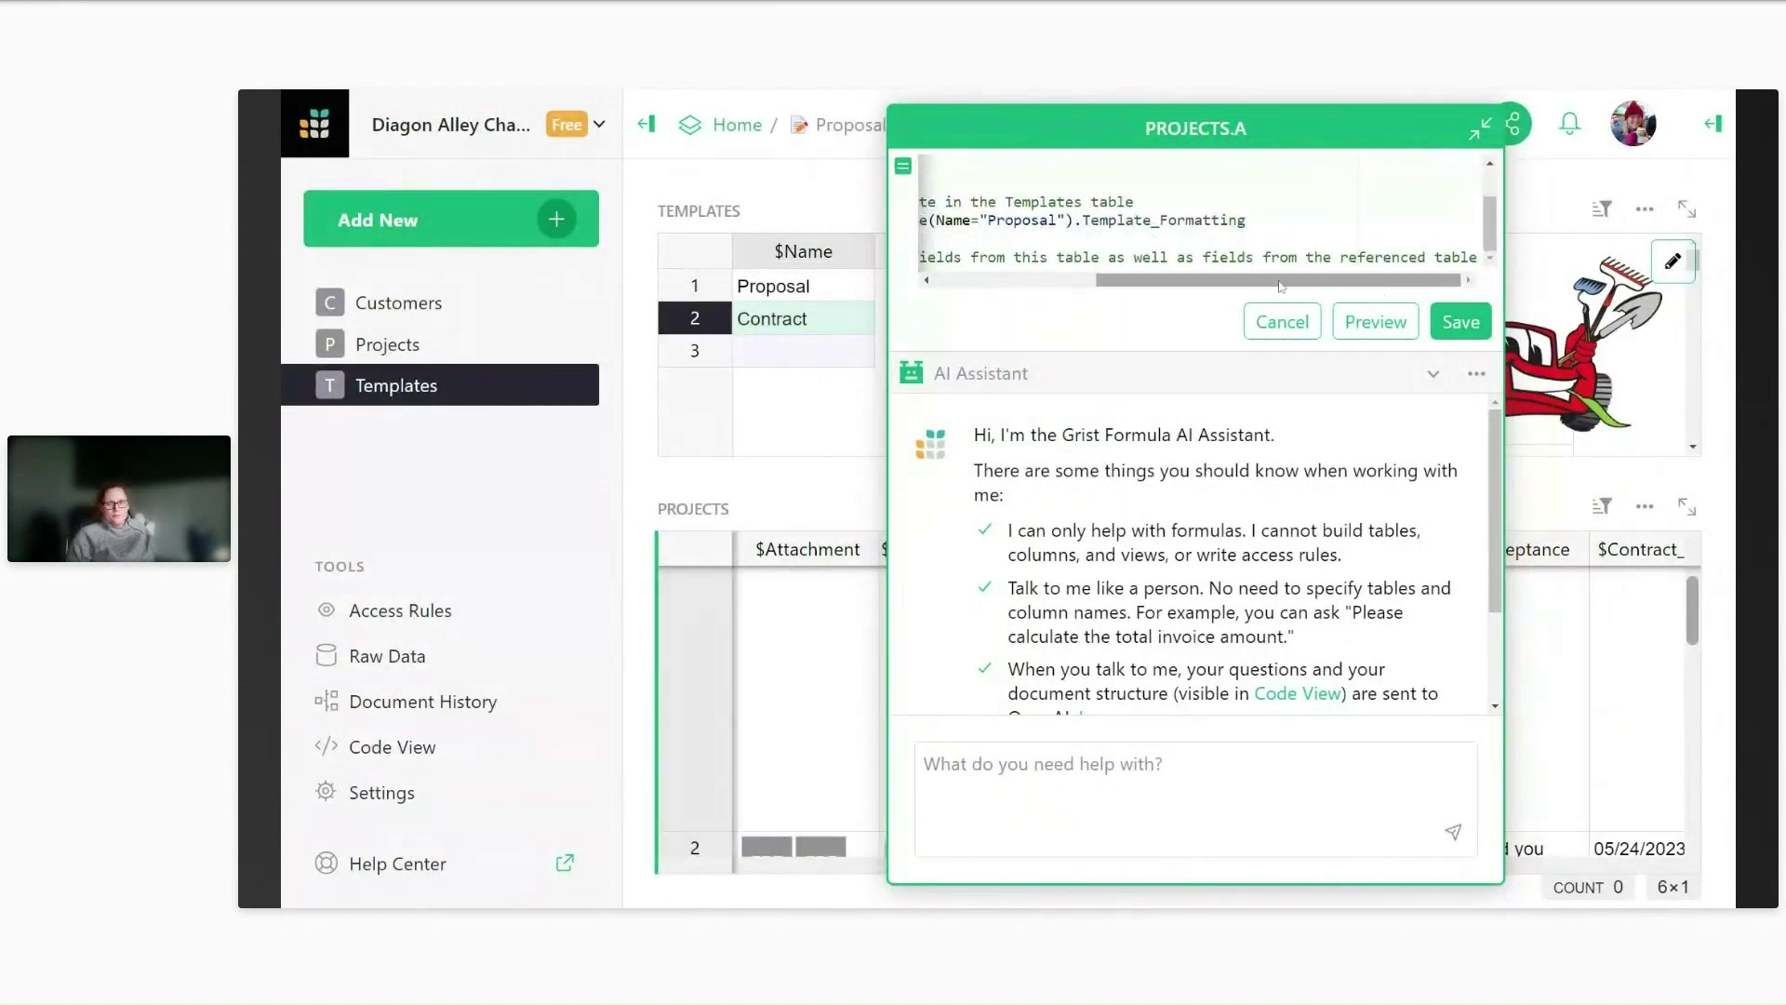
pyautogui.moveTo(1280, 286); pyautogui.dragTo(971, 311)
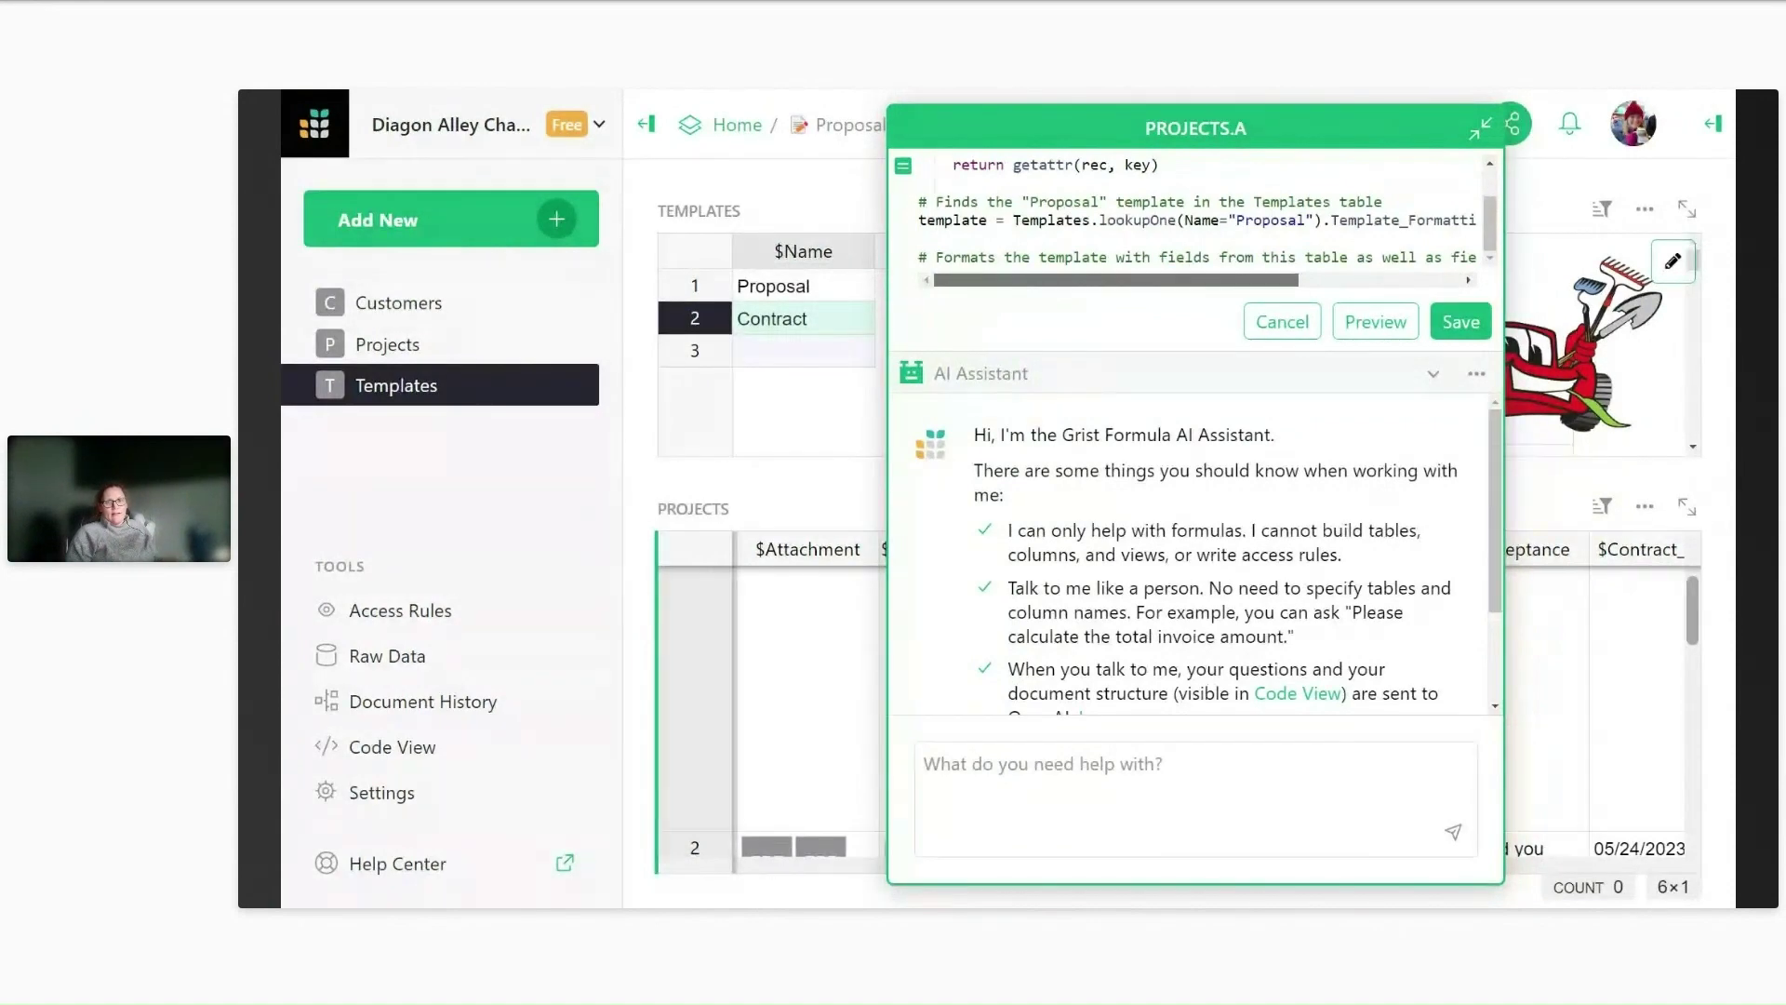
pyautogui.moveTo(1273, 292); pyautogui.dragTo(1470, 291)
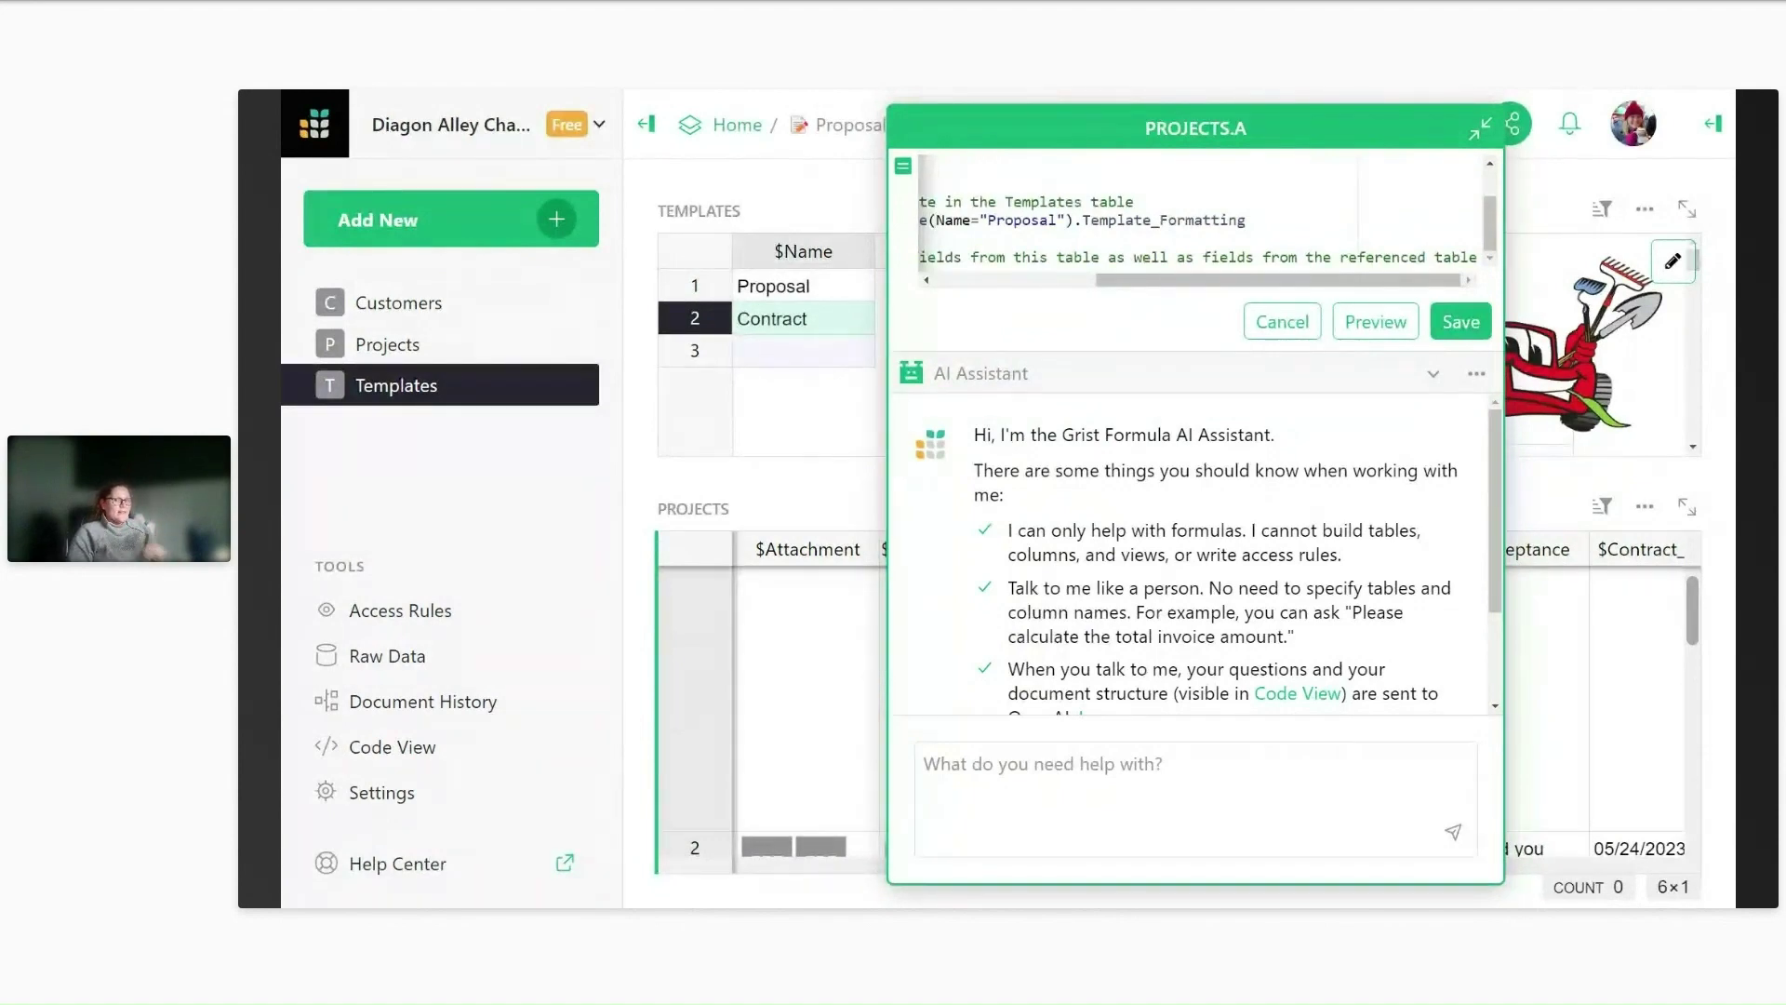
pyautogui.press('Return')
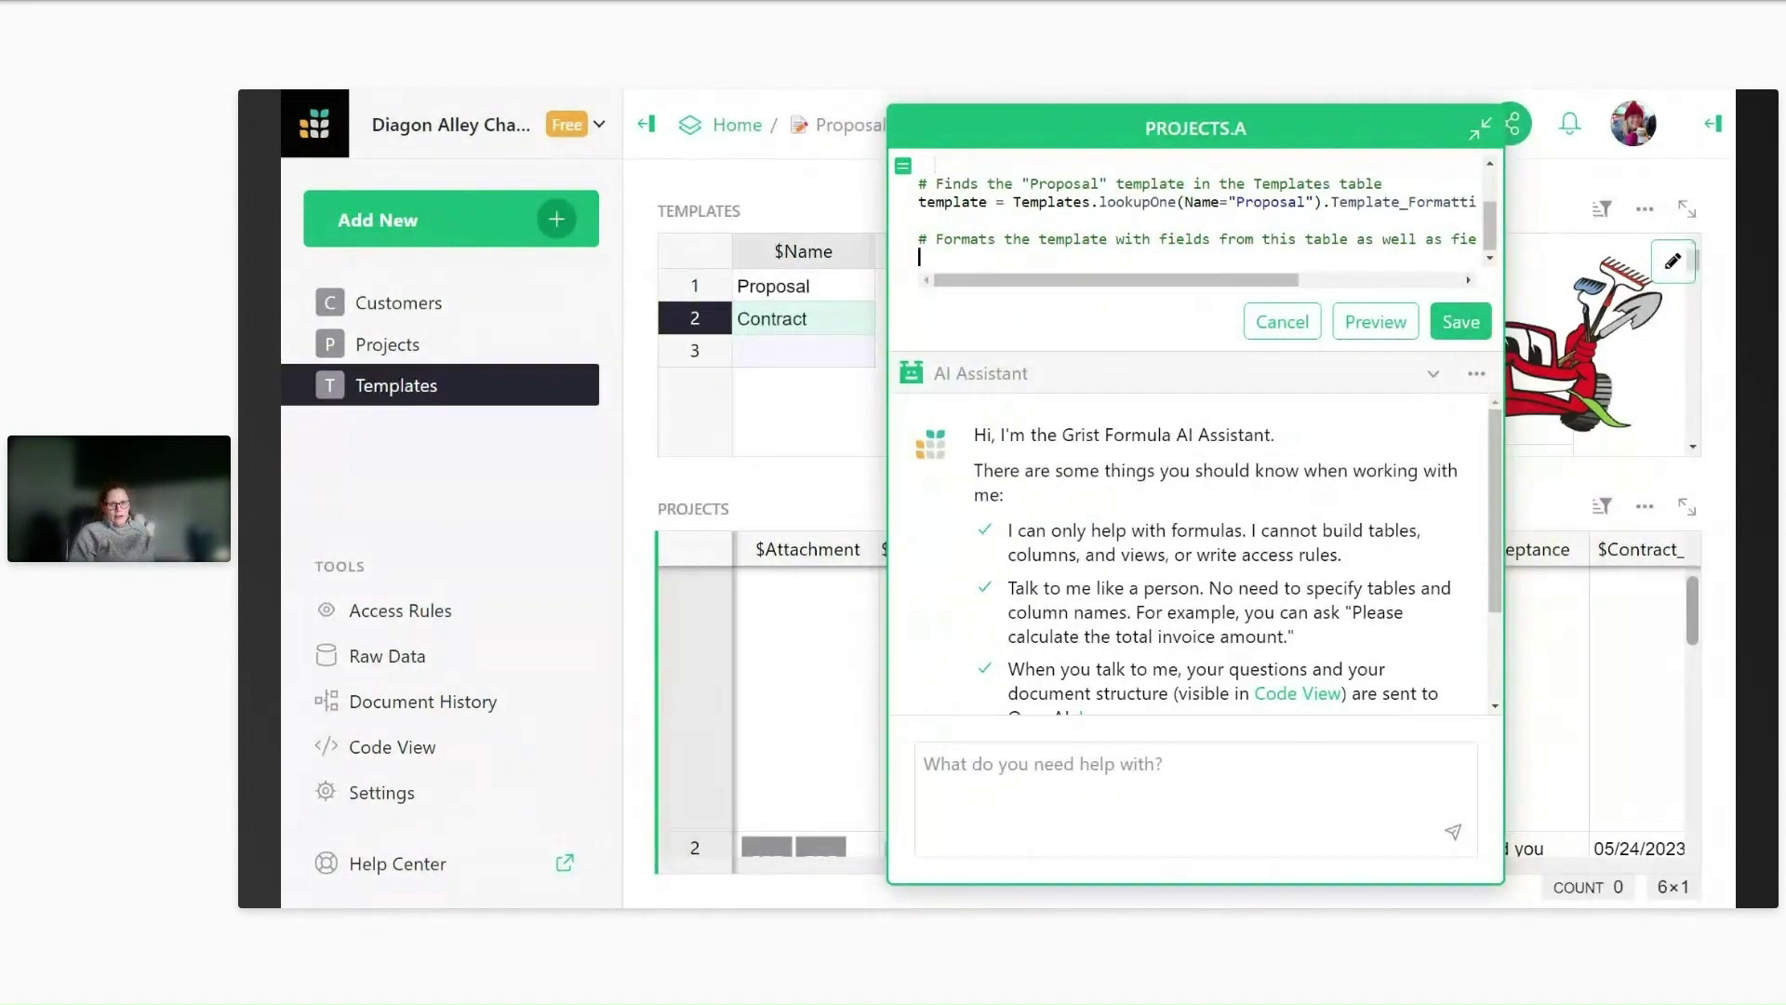
pyautogui.write('template.format_map(Find_Data())')
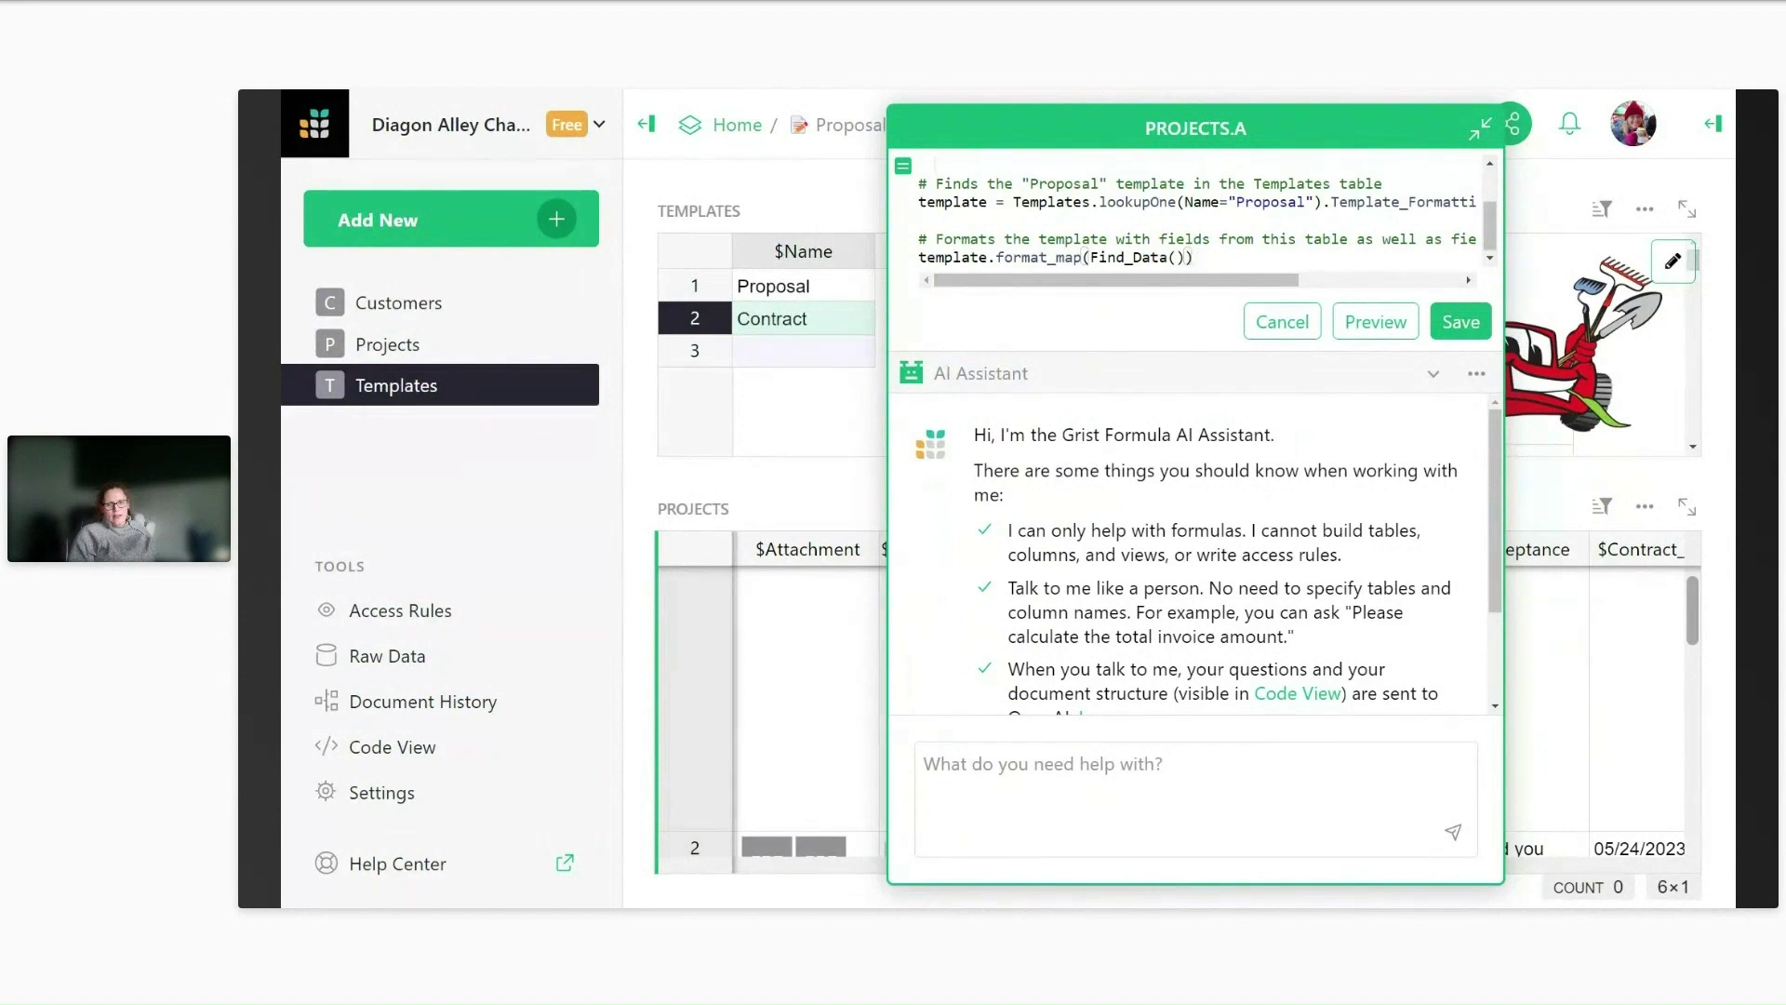
# Review the formula from the Find_Data class to the format_map line and save it.
pyautogui.scroll(2, 1104, 242)
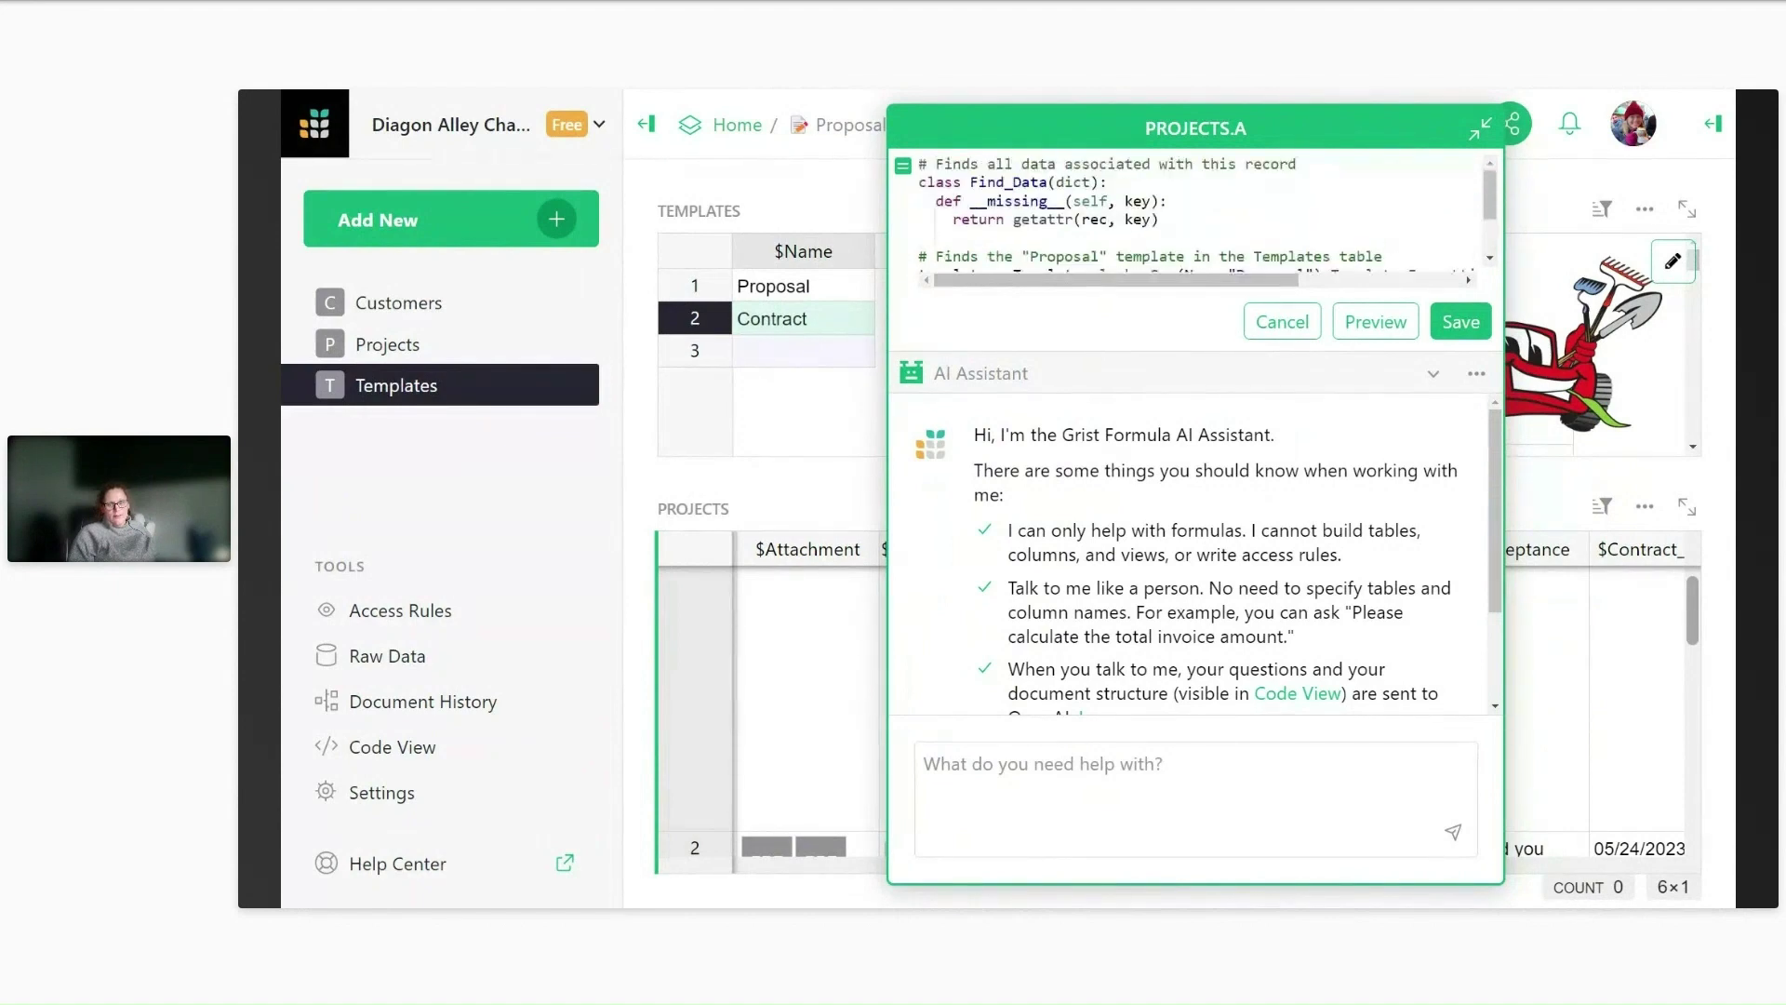
pyautogui.moveTo(970, 182); pyautogui.dragTo(1049, 182)
pyautogui.scroll(-3, 1200, 214)
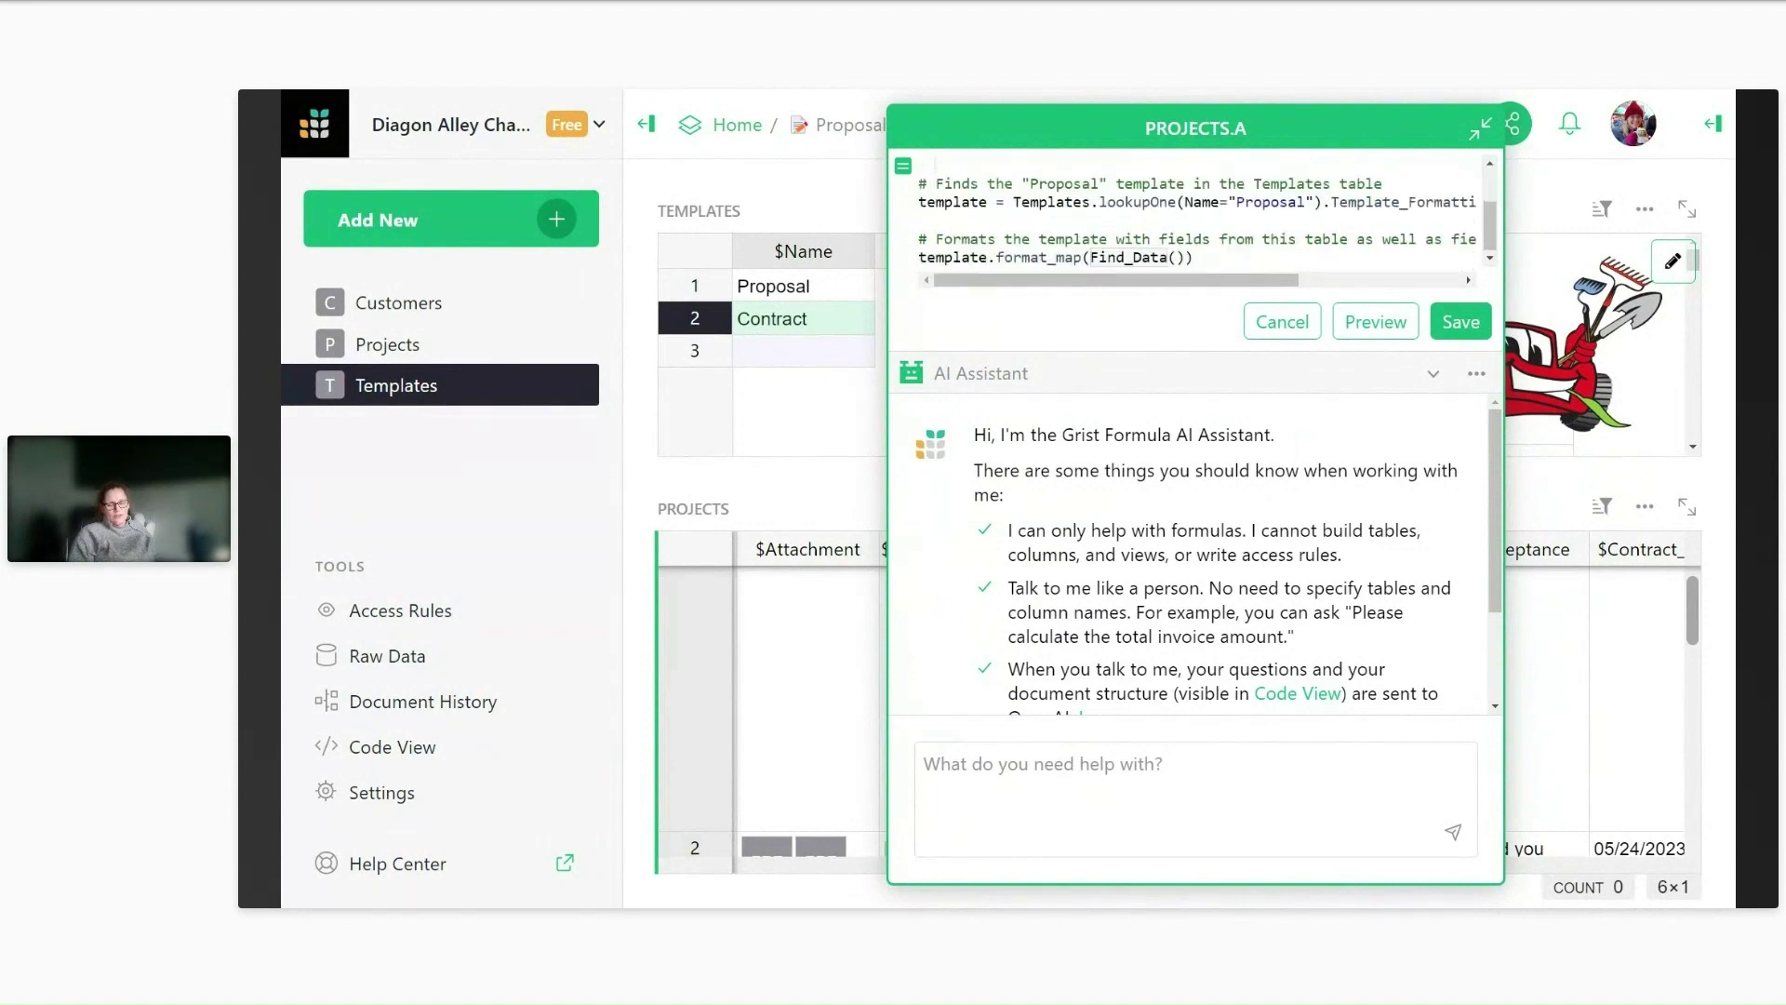
pyautogui.scroll(3, 1200, 214)
pyautogui.scroll(-2, 1200, 214)
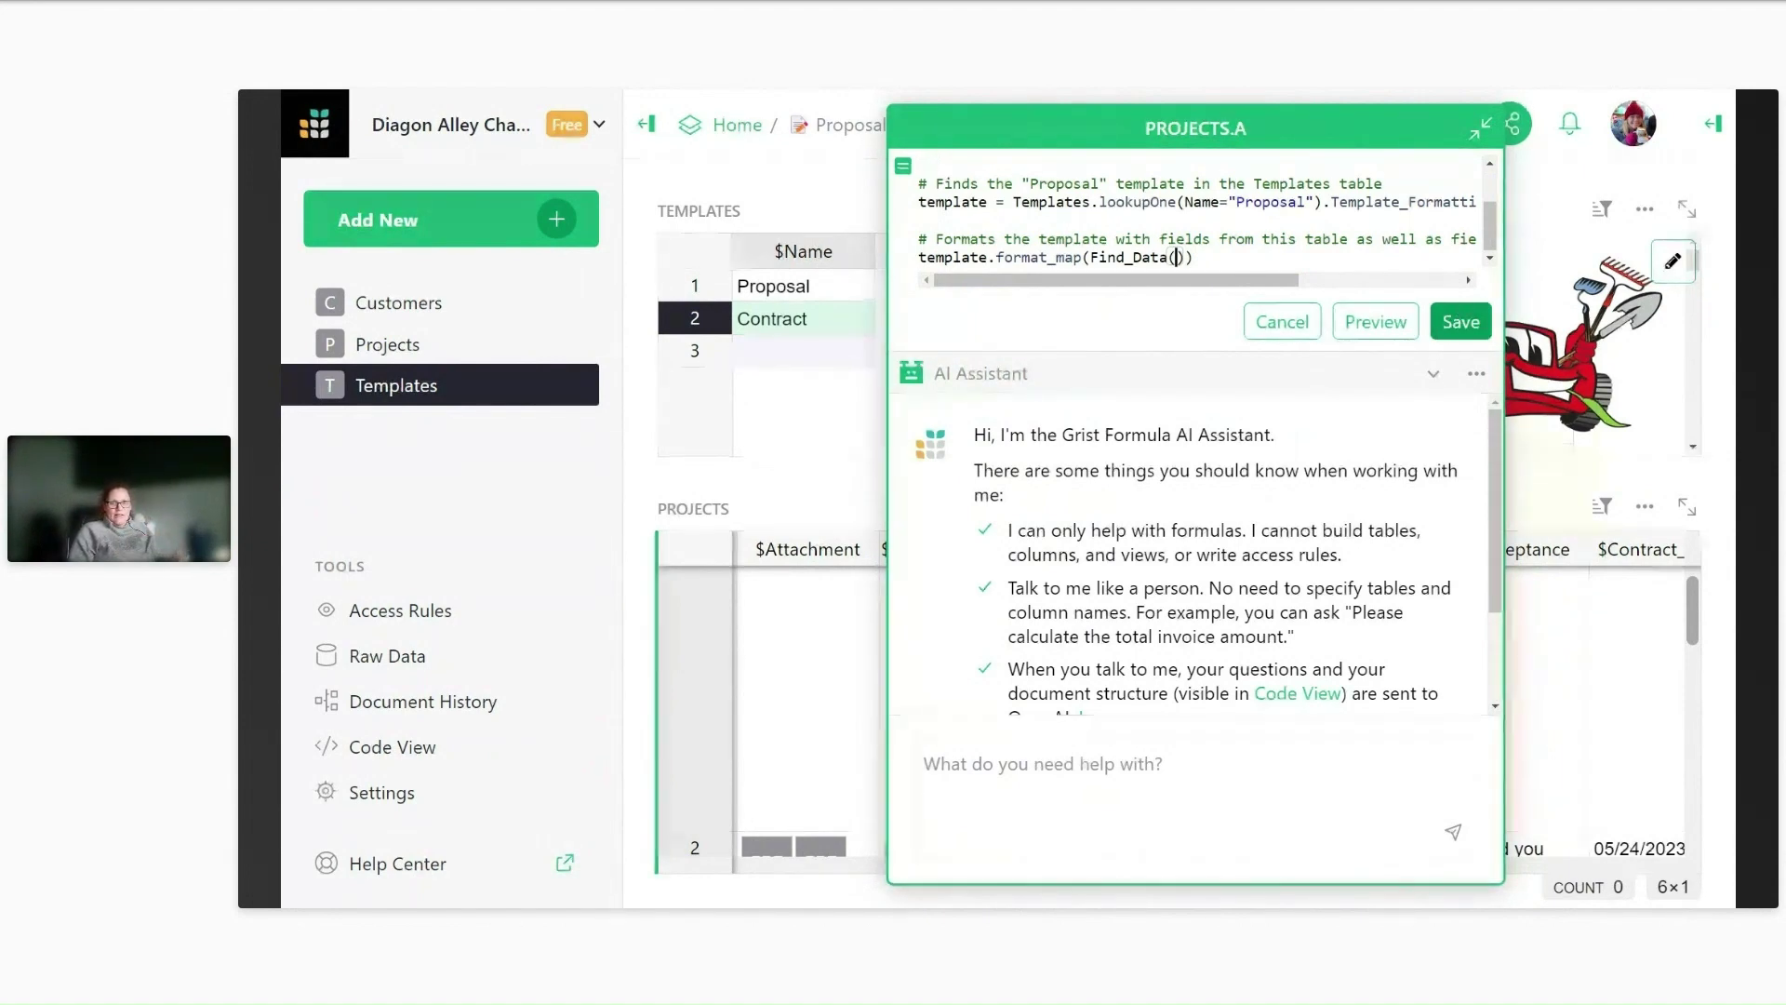
pyautogui.click(1460, 321)
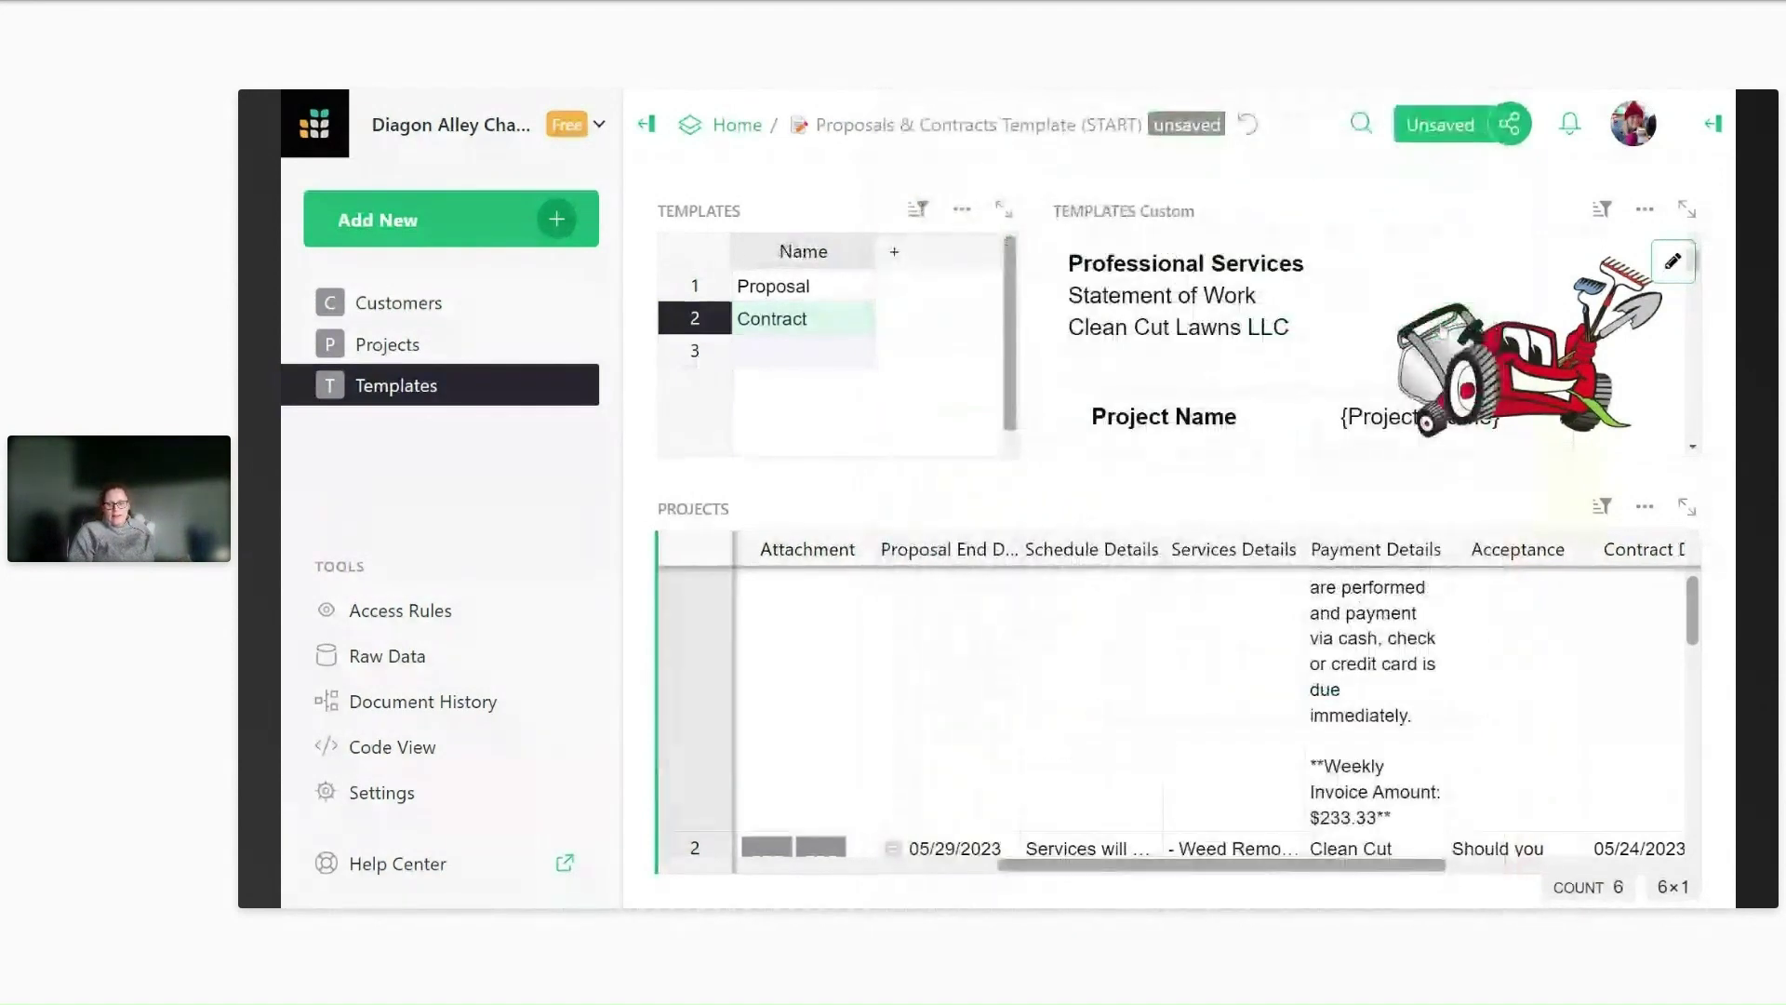
# Rename column A of the Projects table to Proposal.
pyautogui.hscroll(5, 1577, 646)
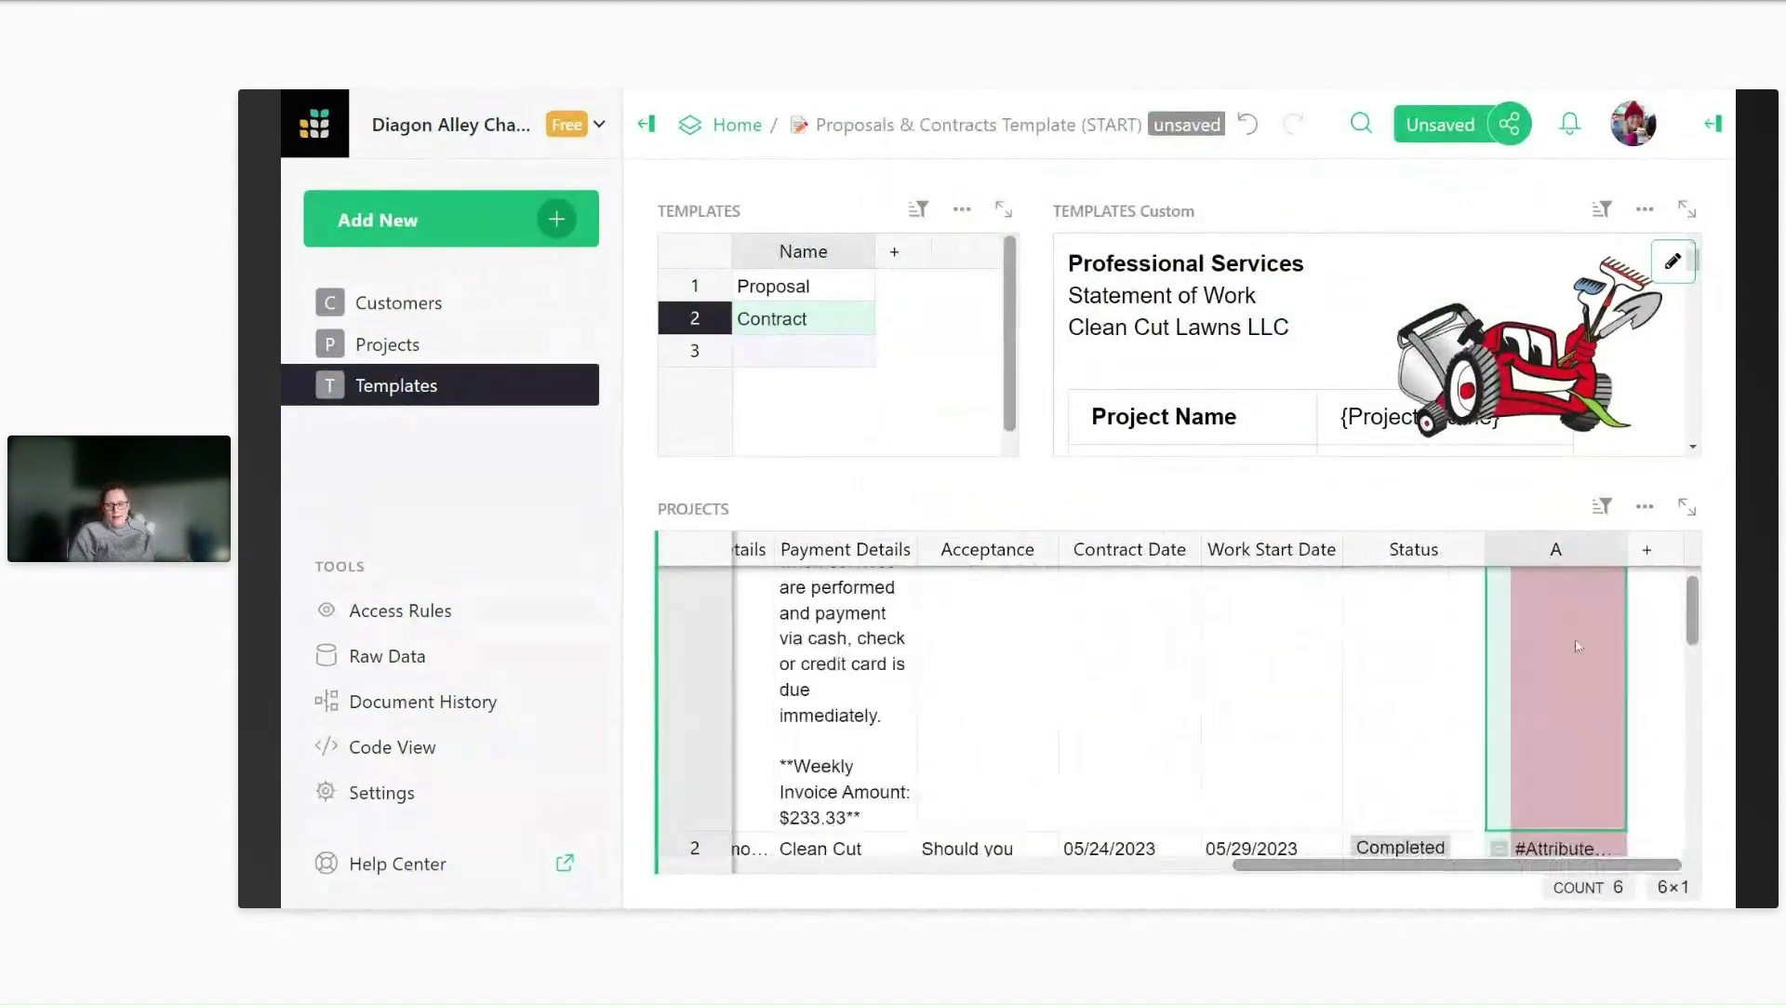
pyautogui.doubleClick(1555, 549)
pyautogui.write('P')
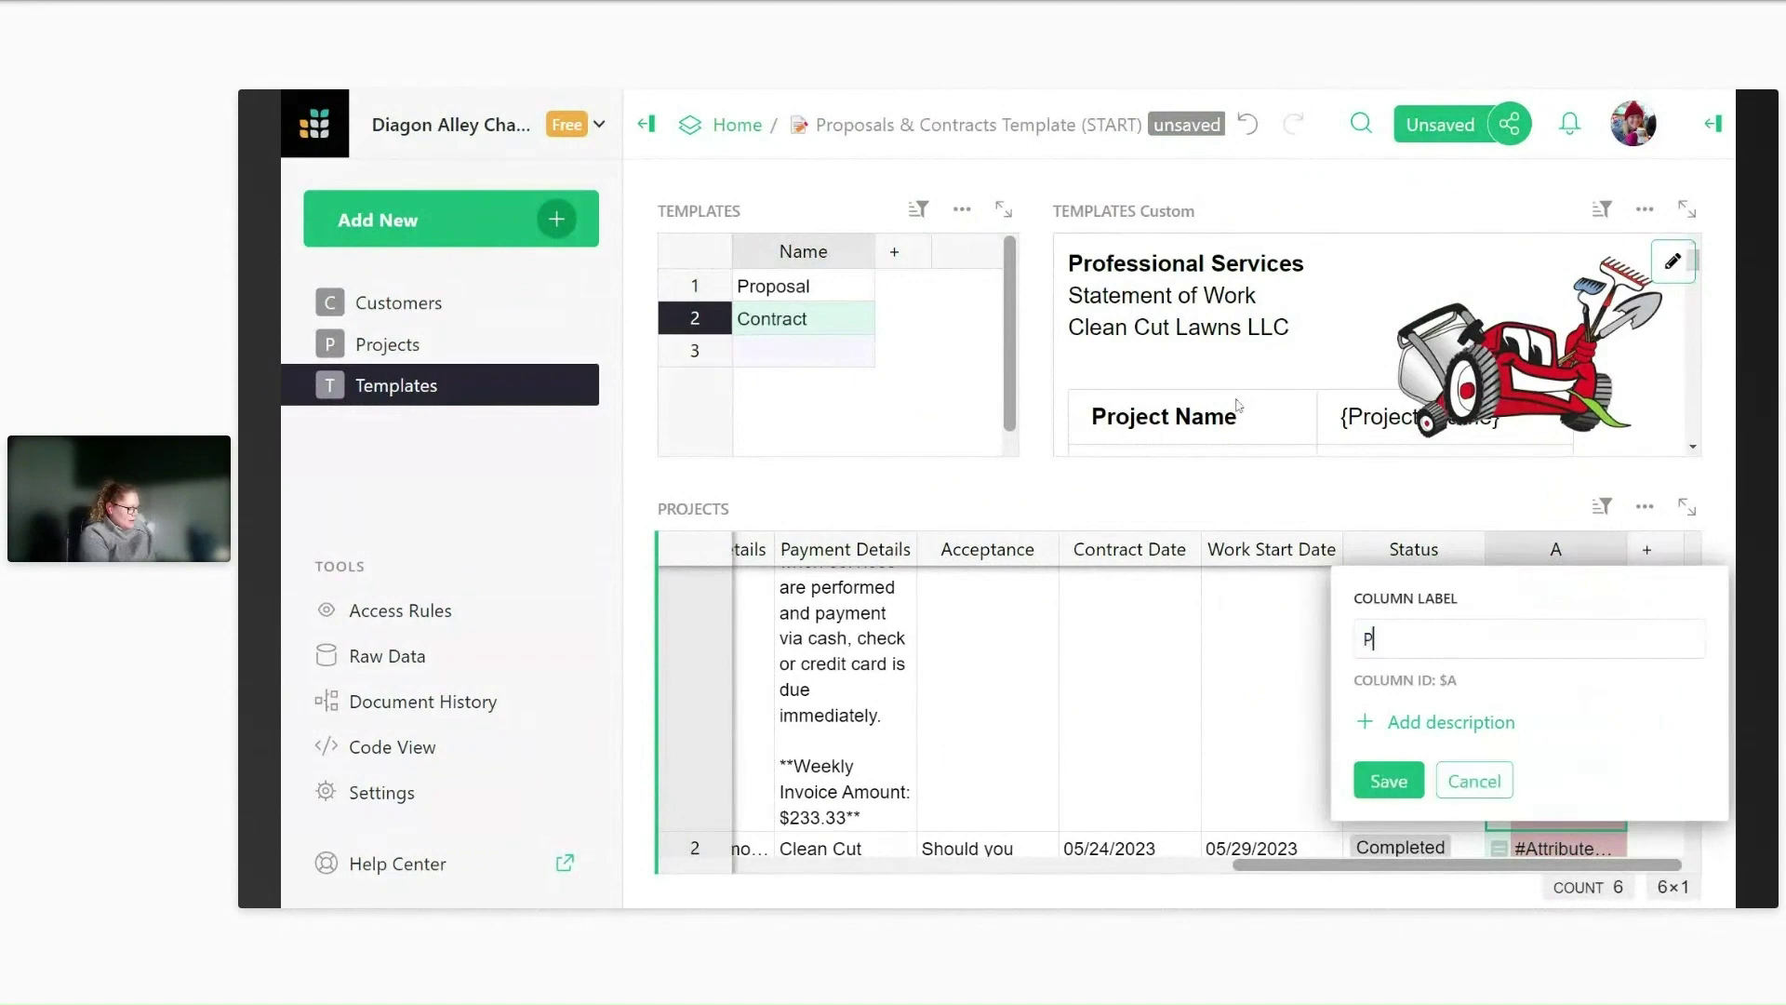
pyautogui.write('roposal')
pyautogui.press('Return')
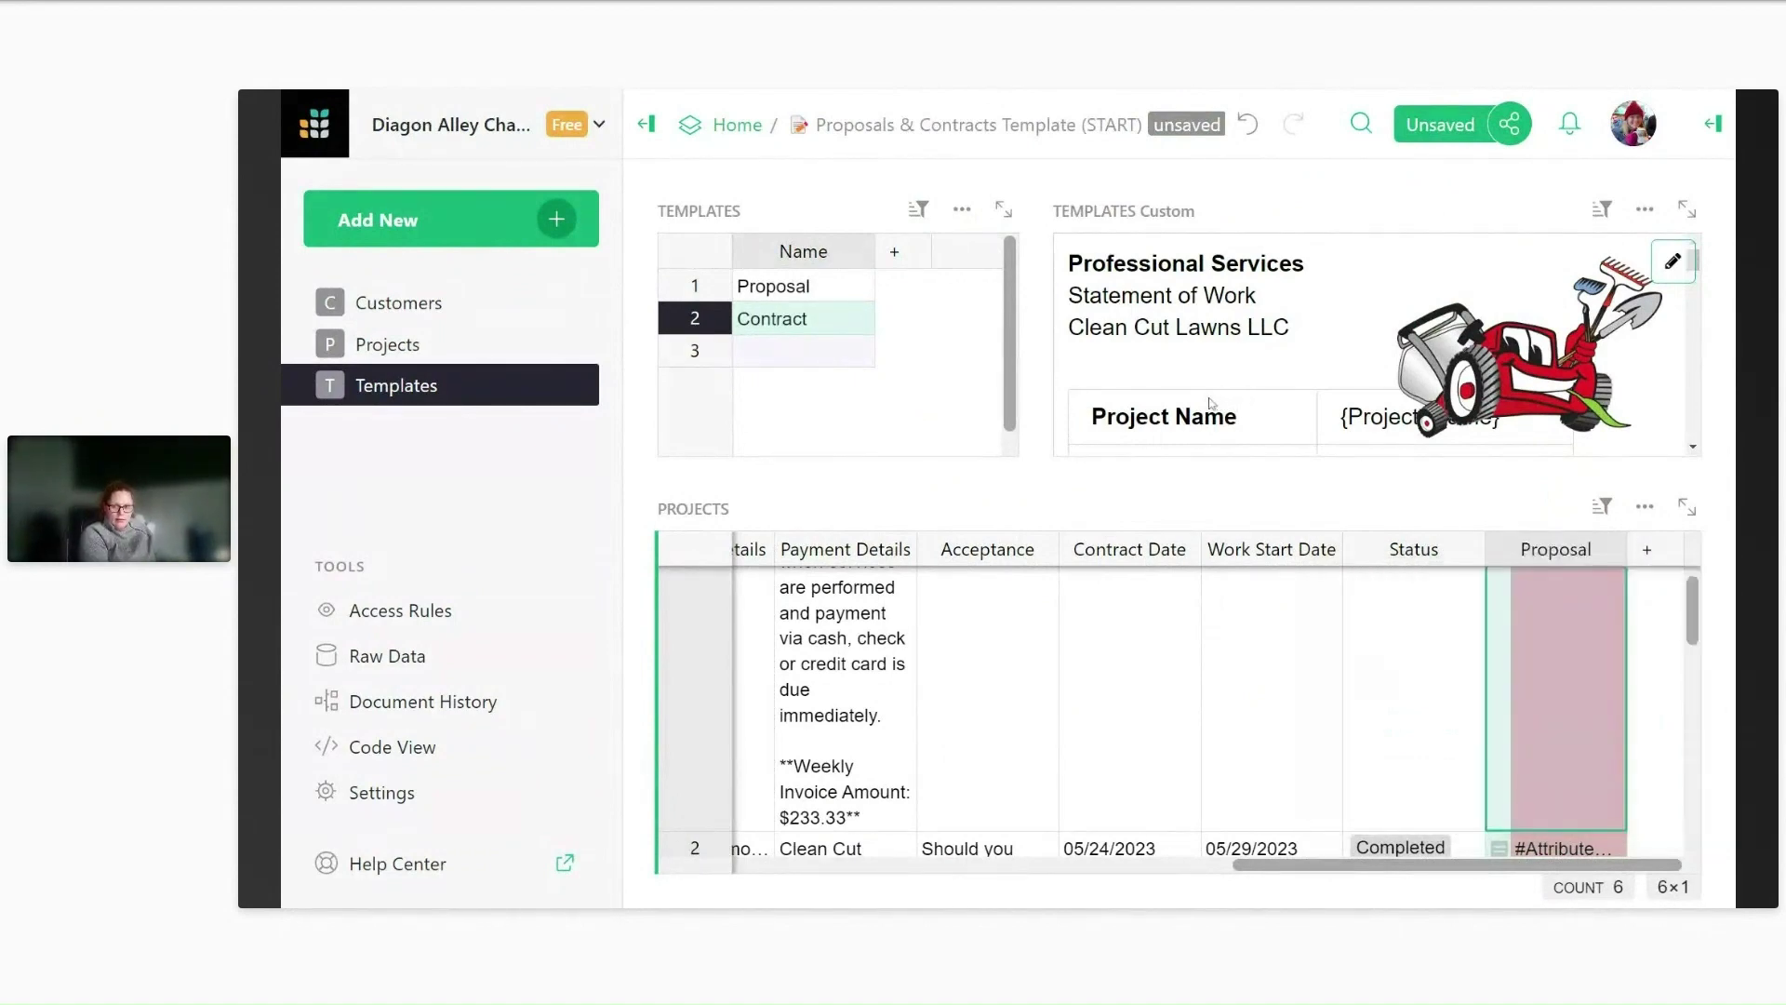
# Inspect the formula error in the first project's Proposal cell.
pyautogui.scroll(5, 1510, 643)
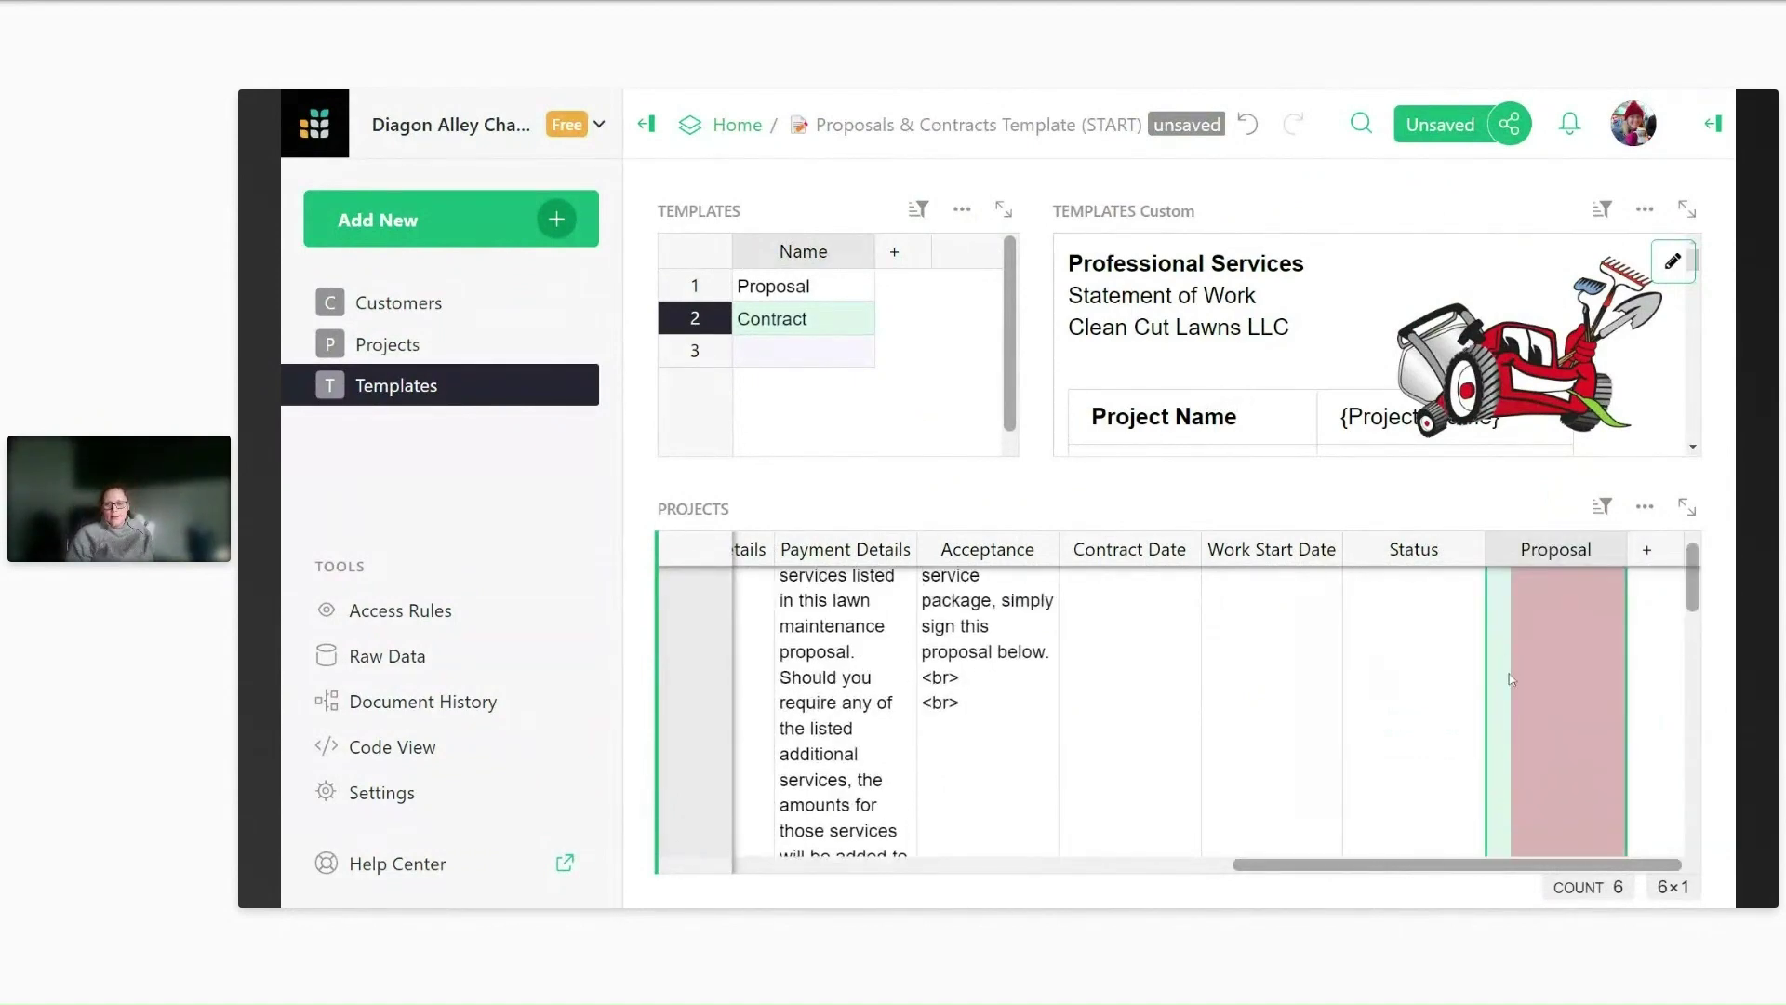
pyautogui.doubleClick(1553, 593)
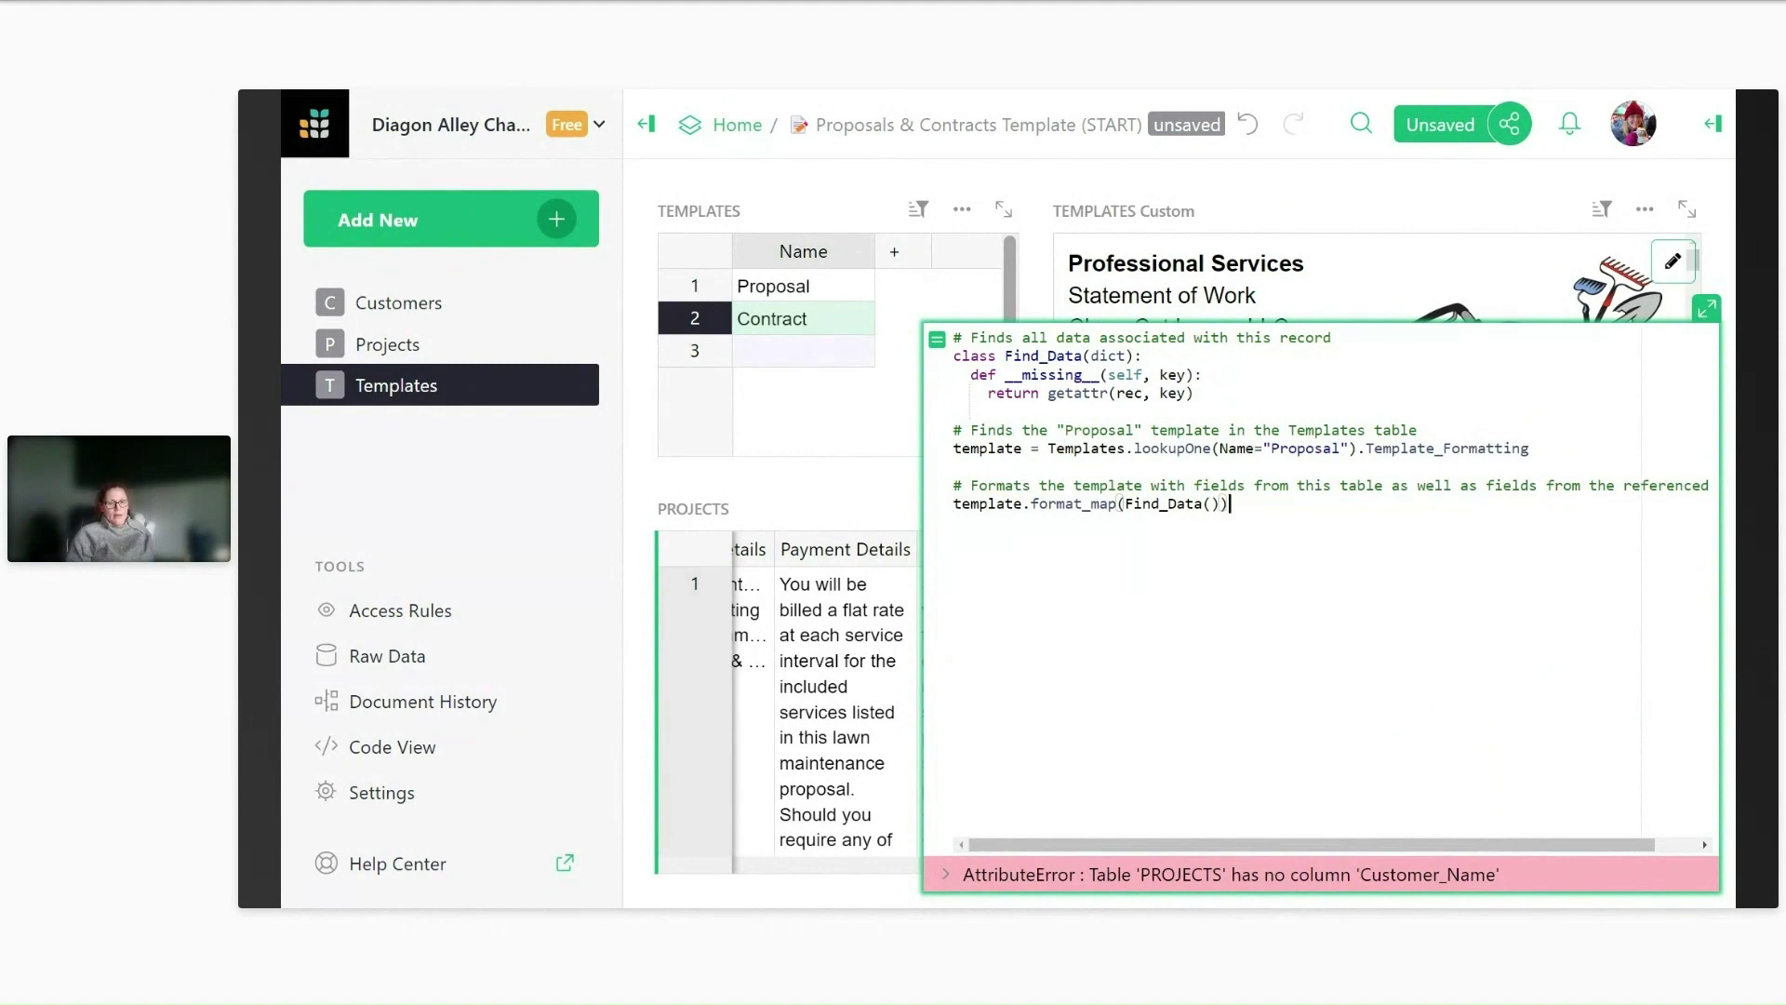
pyautogui.click(1210, 503)
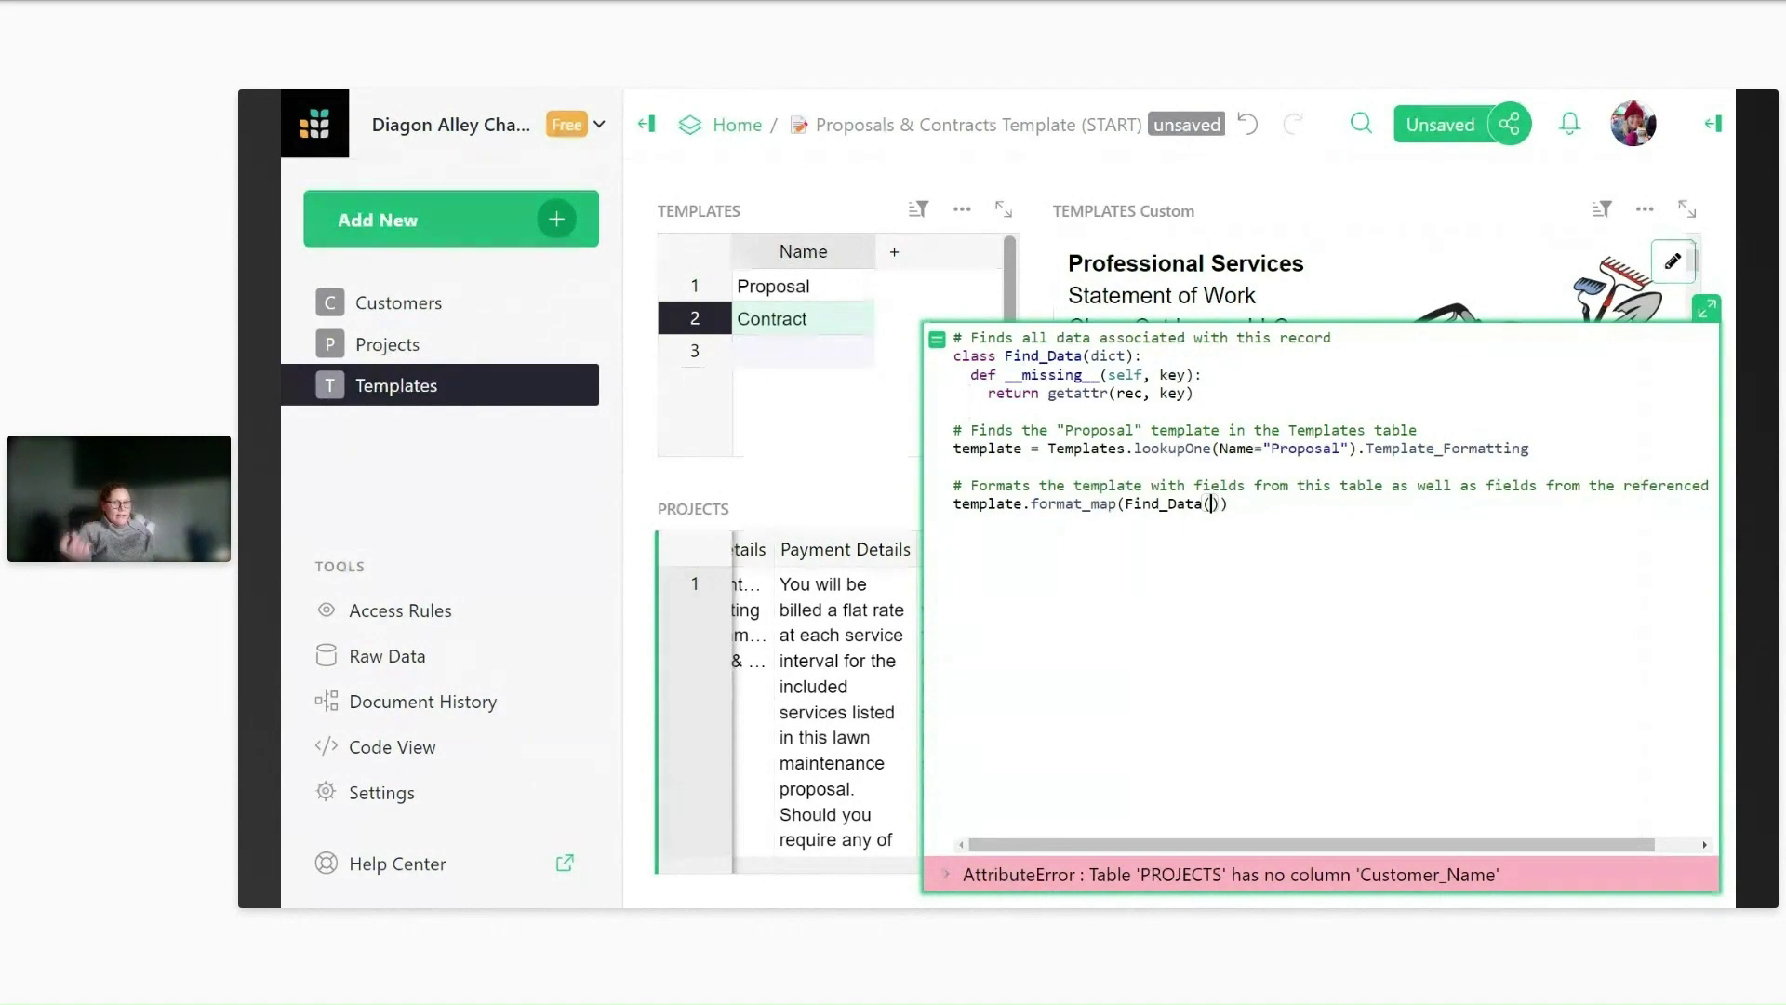
pyautogui.press('Return')
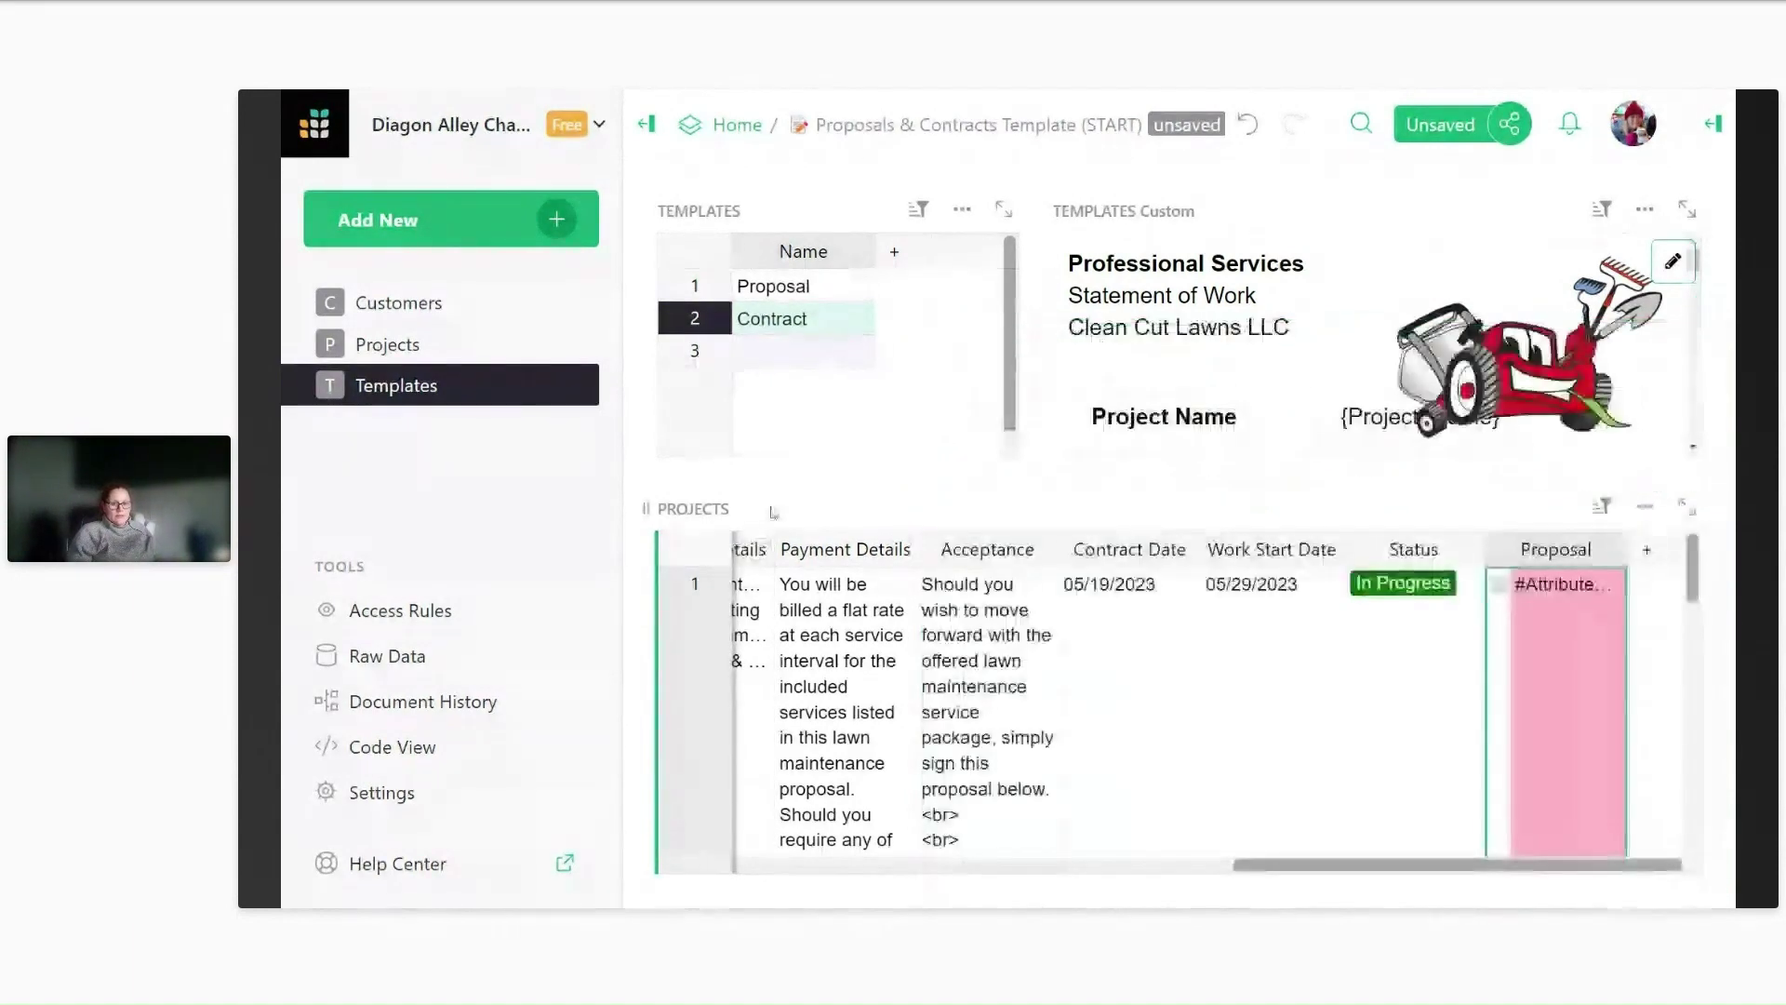
# View the linked customer card of the first project and check its Full Name and Address fields.
pyautogui.hscroll(-5, 704, 826)
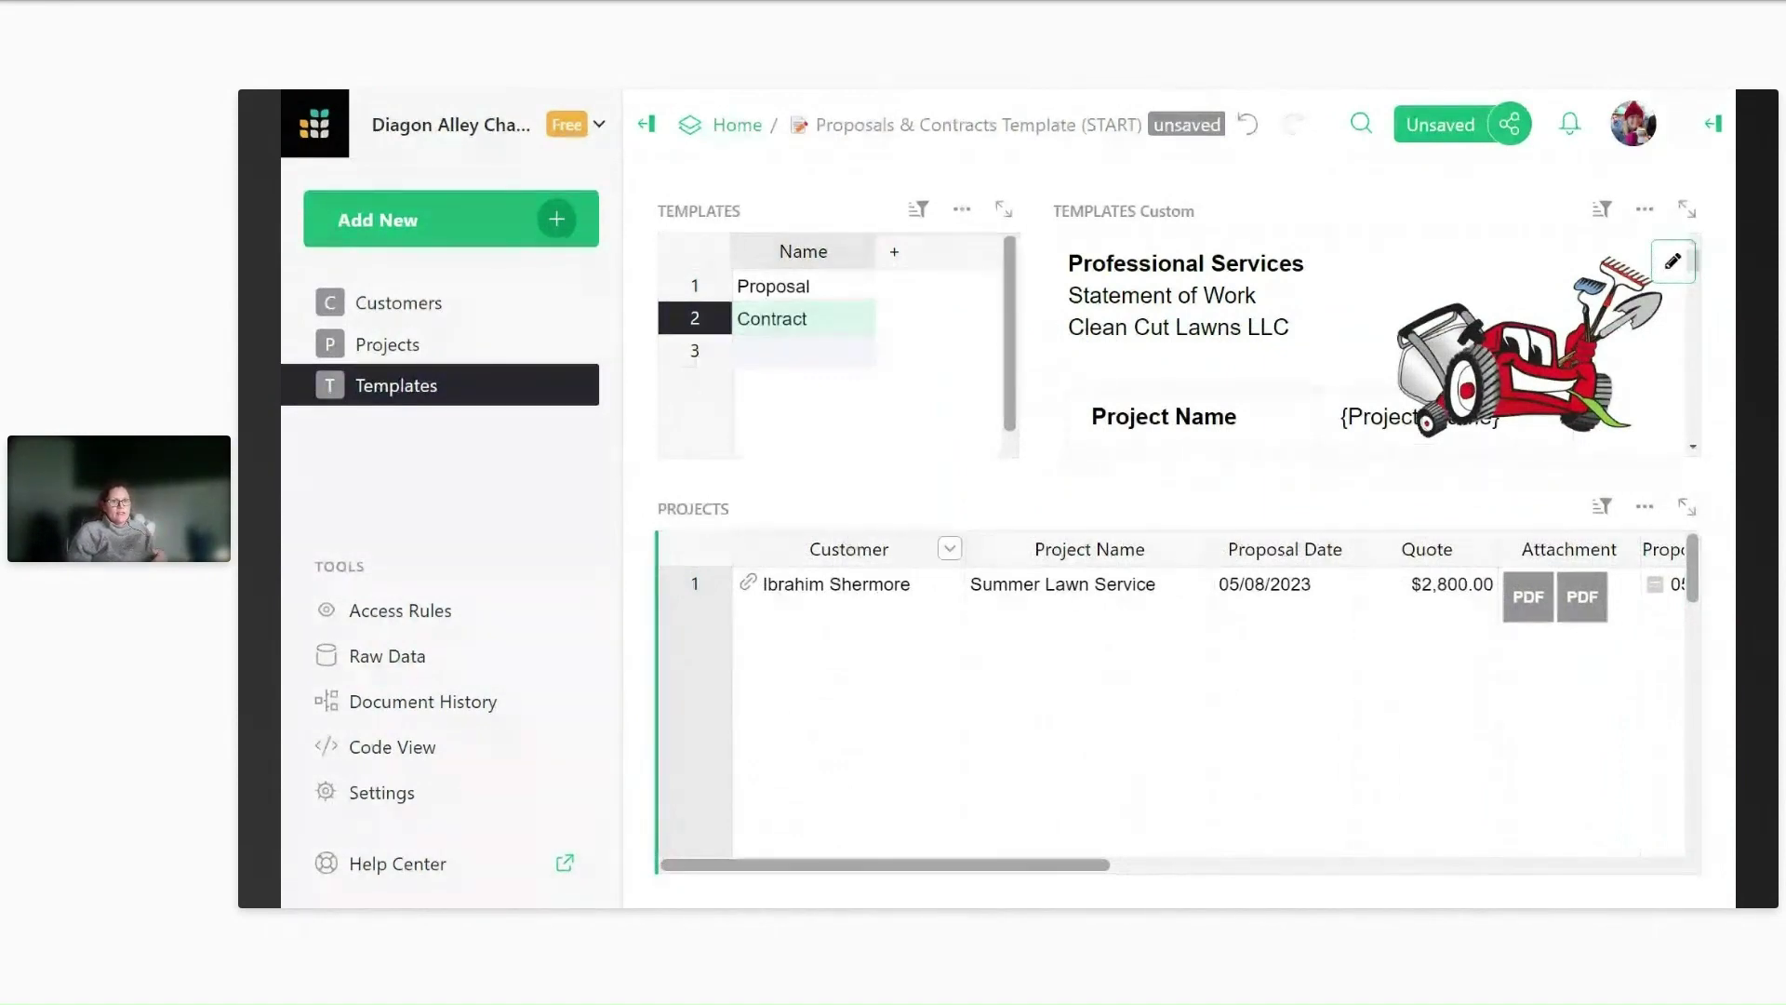
pyautogui.click(750, 584)
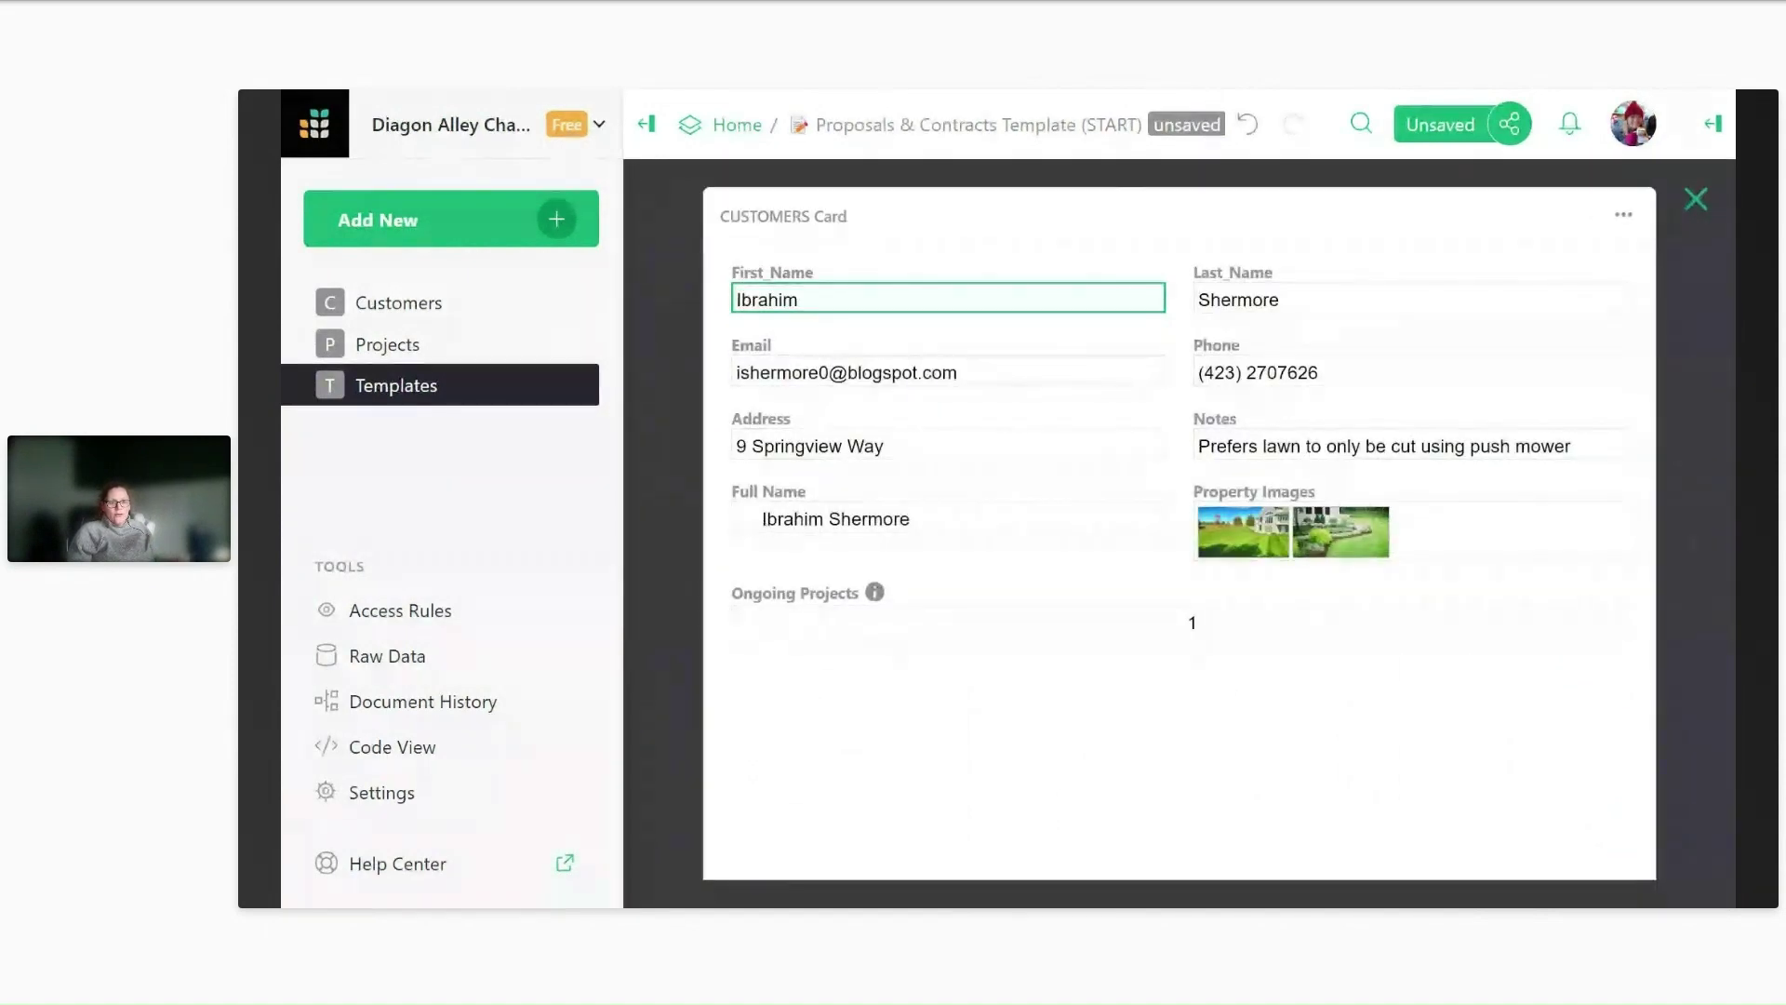
pyautogui.click(981, 521)
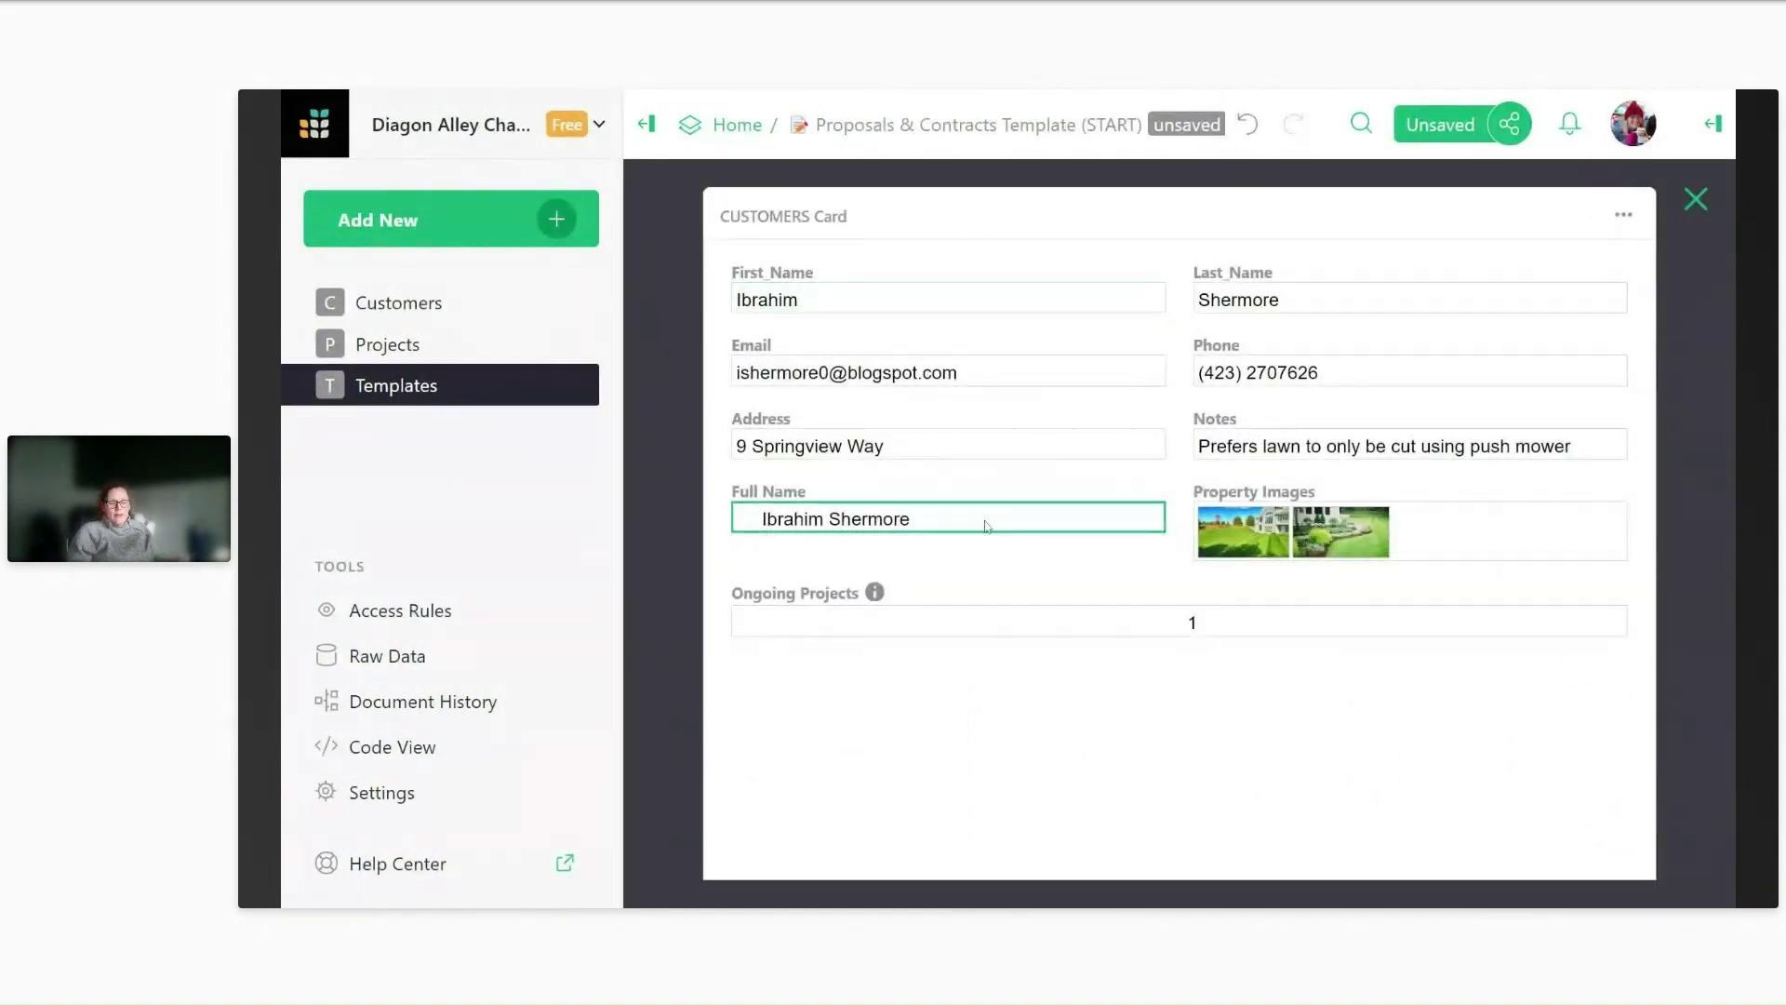
pyautogui.click(917, 447)
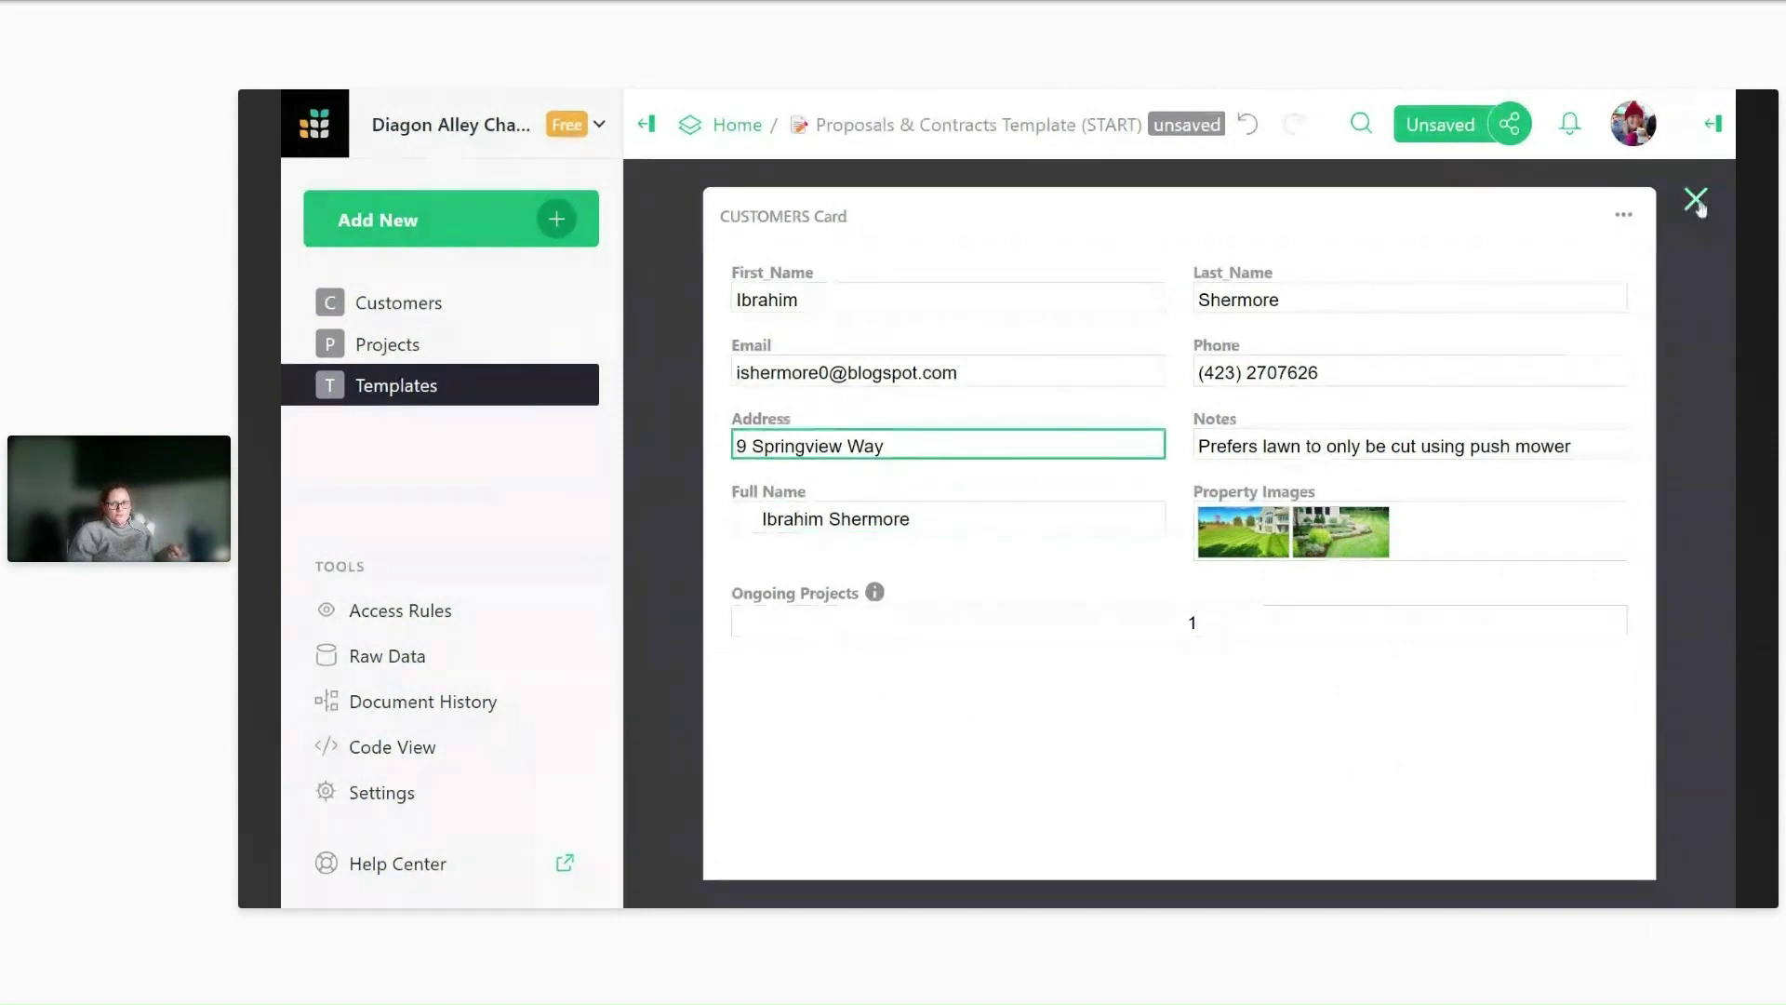
pyautogui.click(1696, 199)
# In the first project's Proposal formula, add the argument Customer_Name = $Customer.Full_Name on its own line inside Find_Data().
pyautogui.moveTo(1079, 866); pyautogui.dragTo(1651, 875)
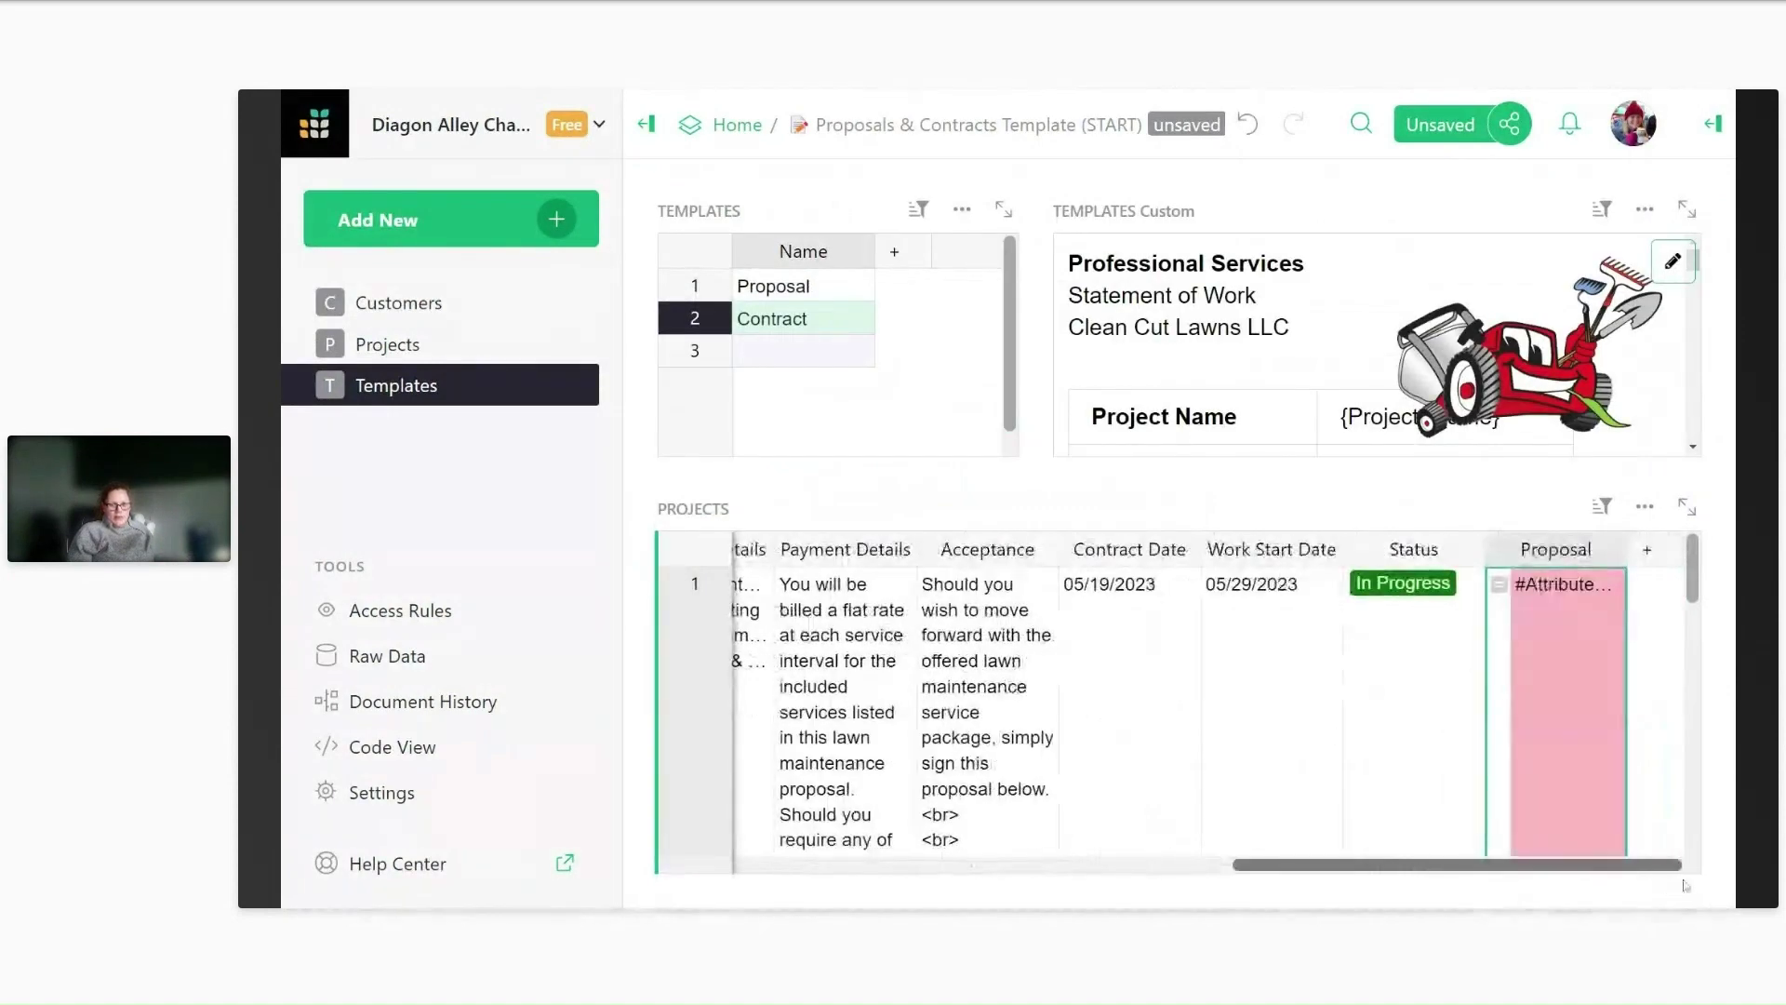
pyautogui.doubleClick(1575, 668)
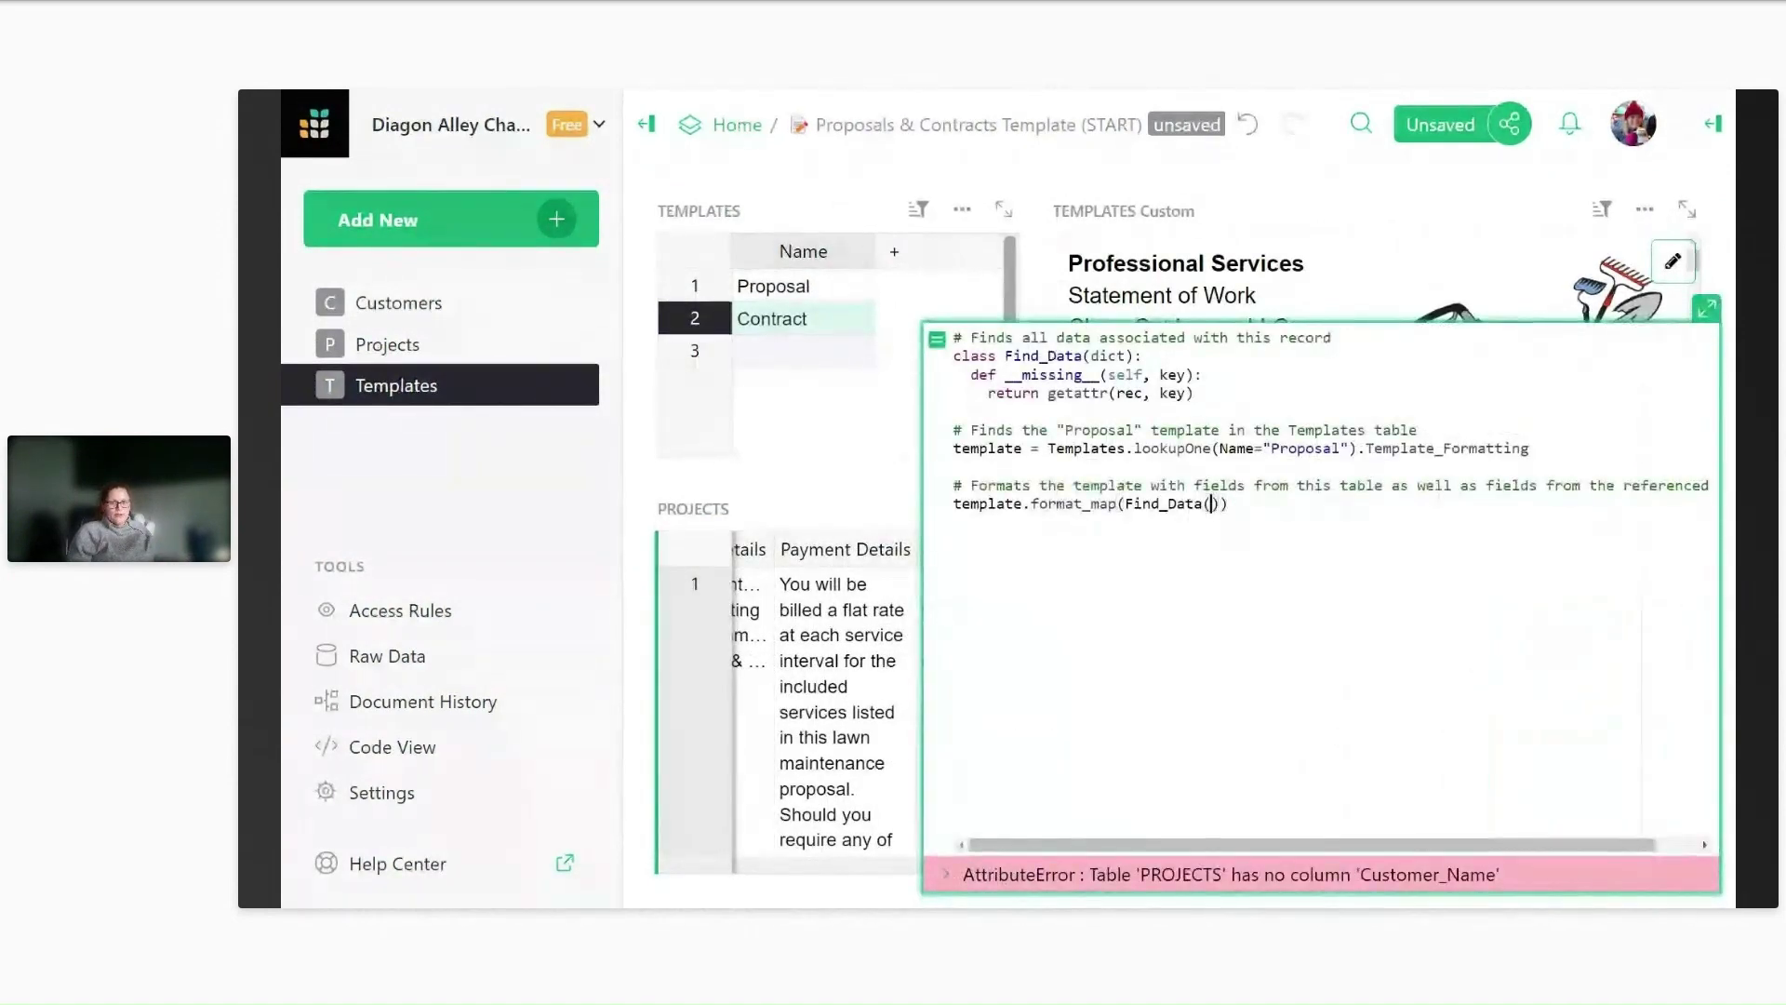
pyautogui.hotkey('shift', 'Return')
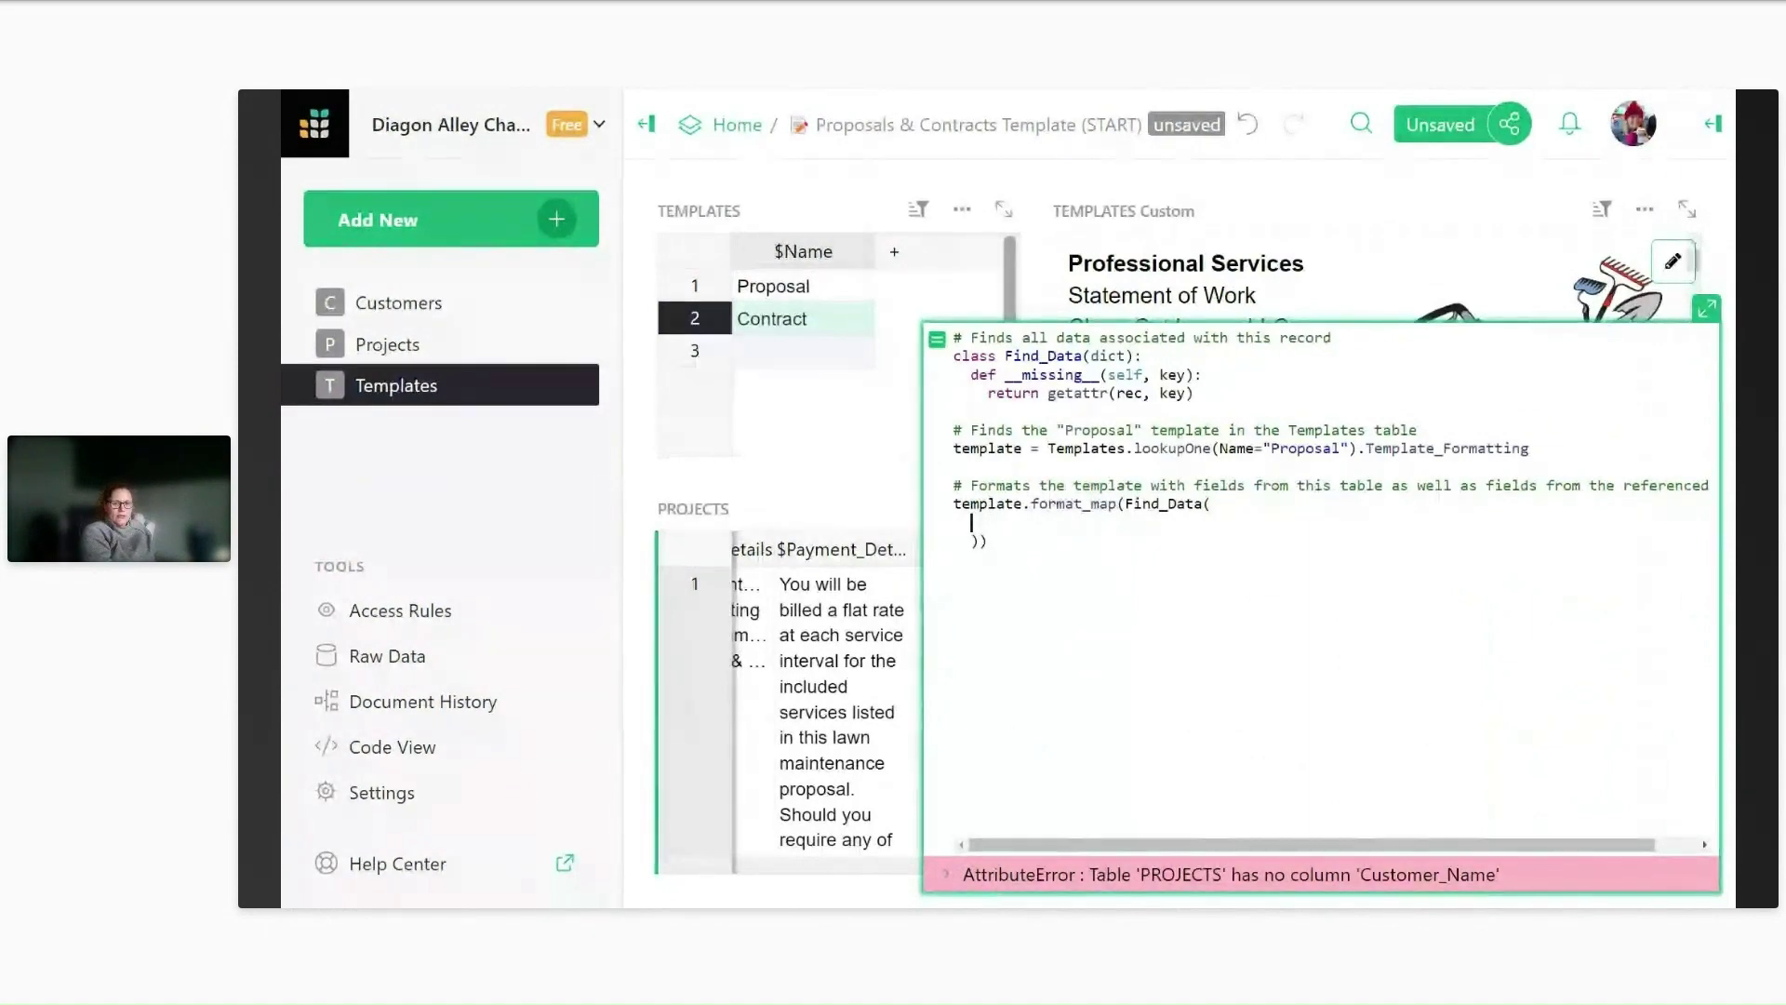
pyautogui.write('Customer_Name =')
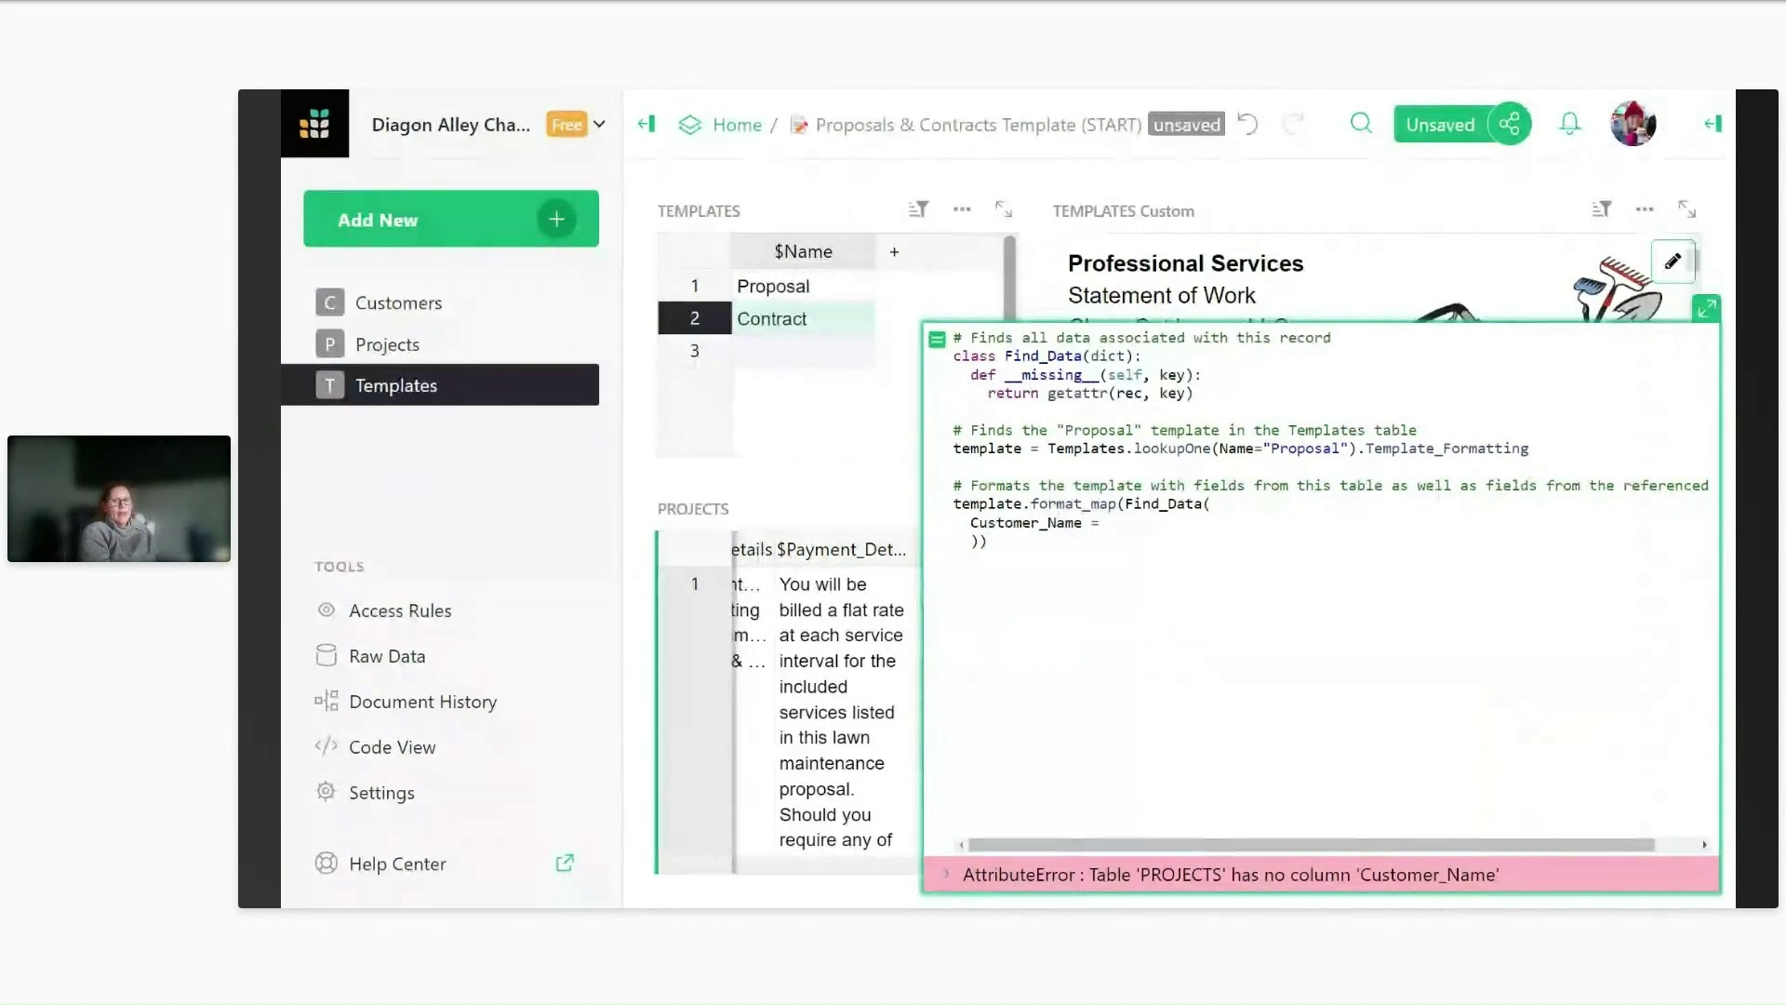
pyautogui.write('$')
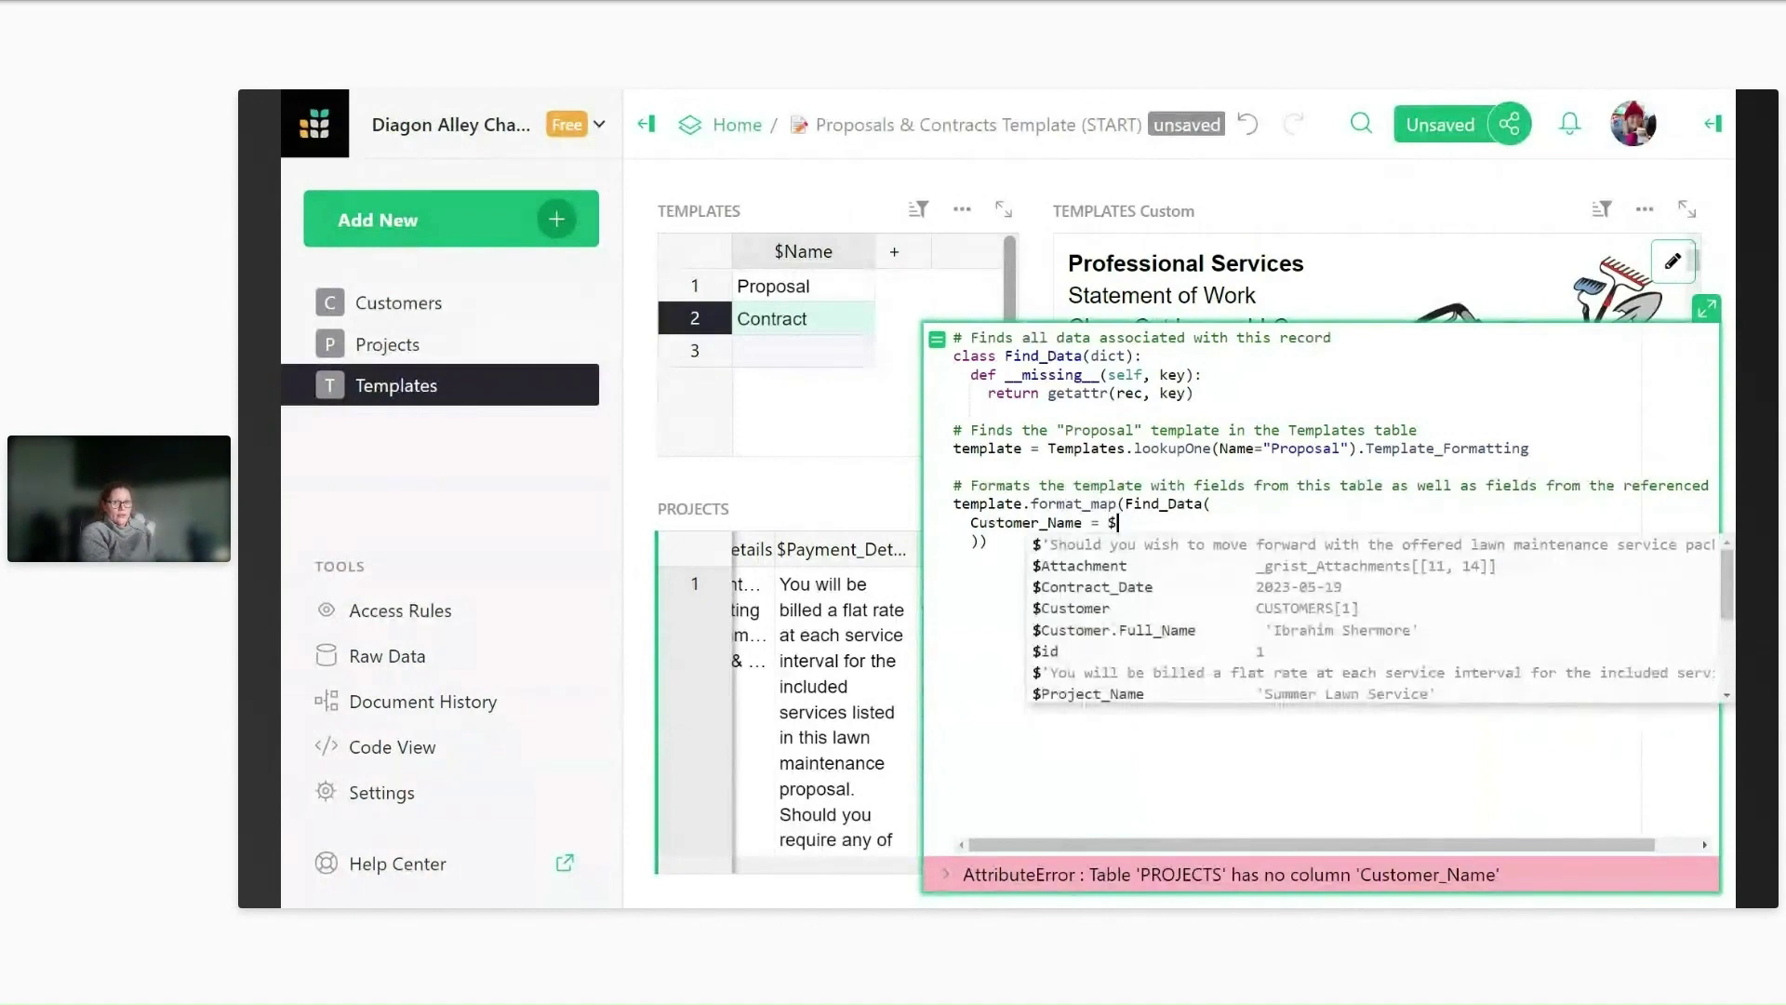
pyautogui.write('Customer')
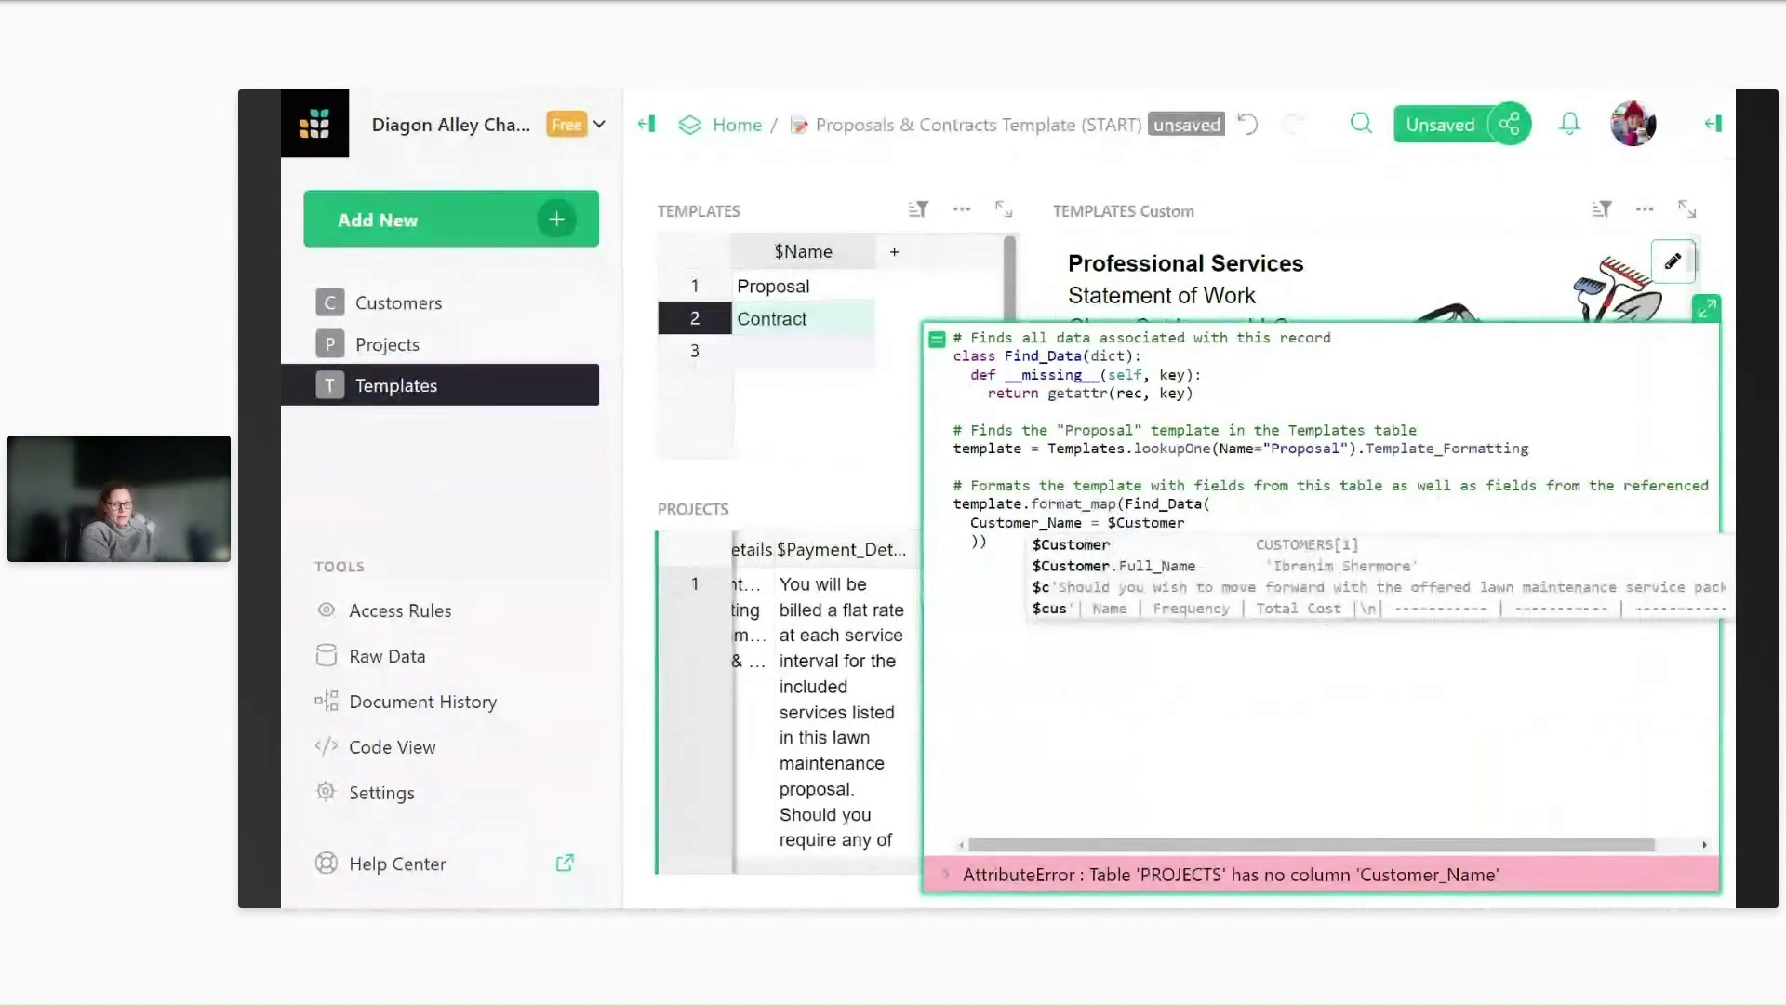
pyautogui.write('.')
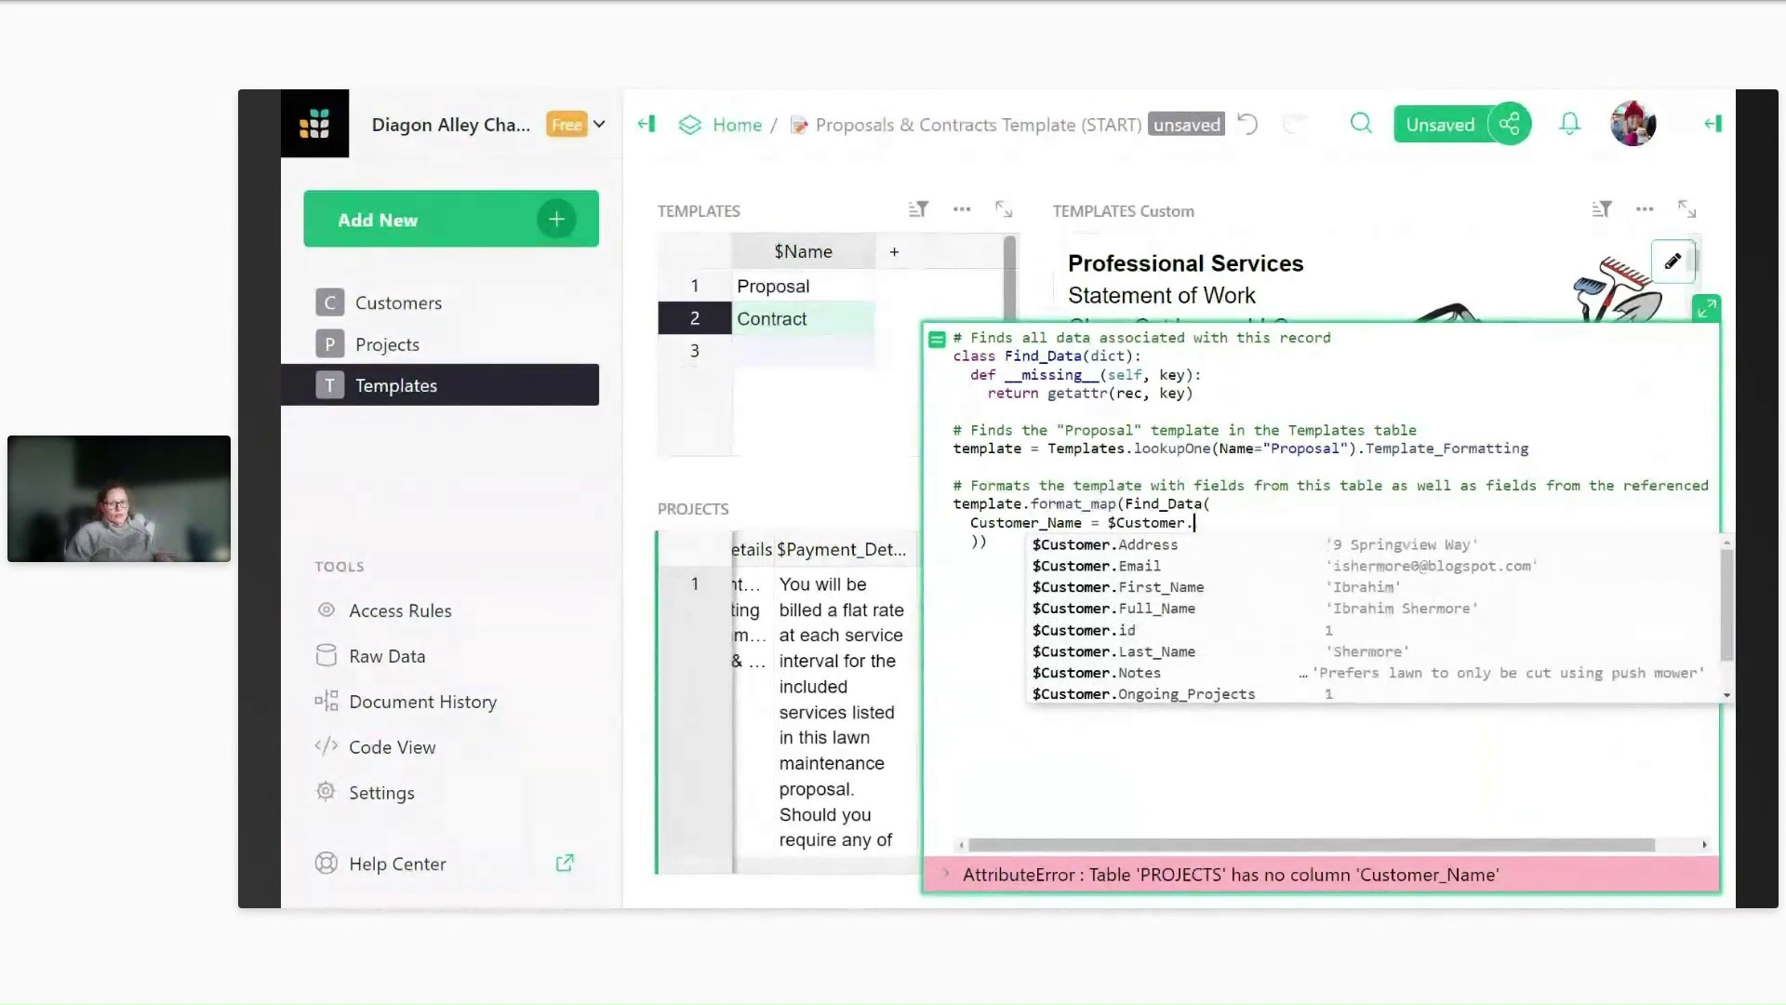
pyautogui.press('Down')
pyautogui.press('Down')
pyautogui.press('Down')
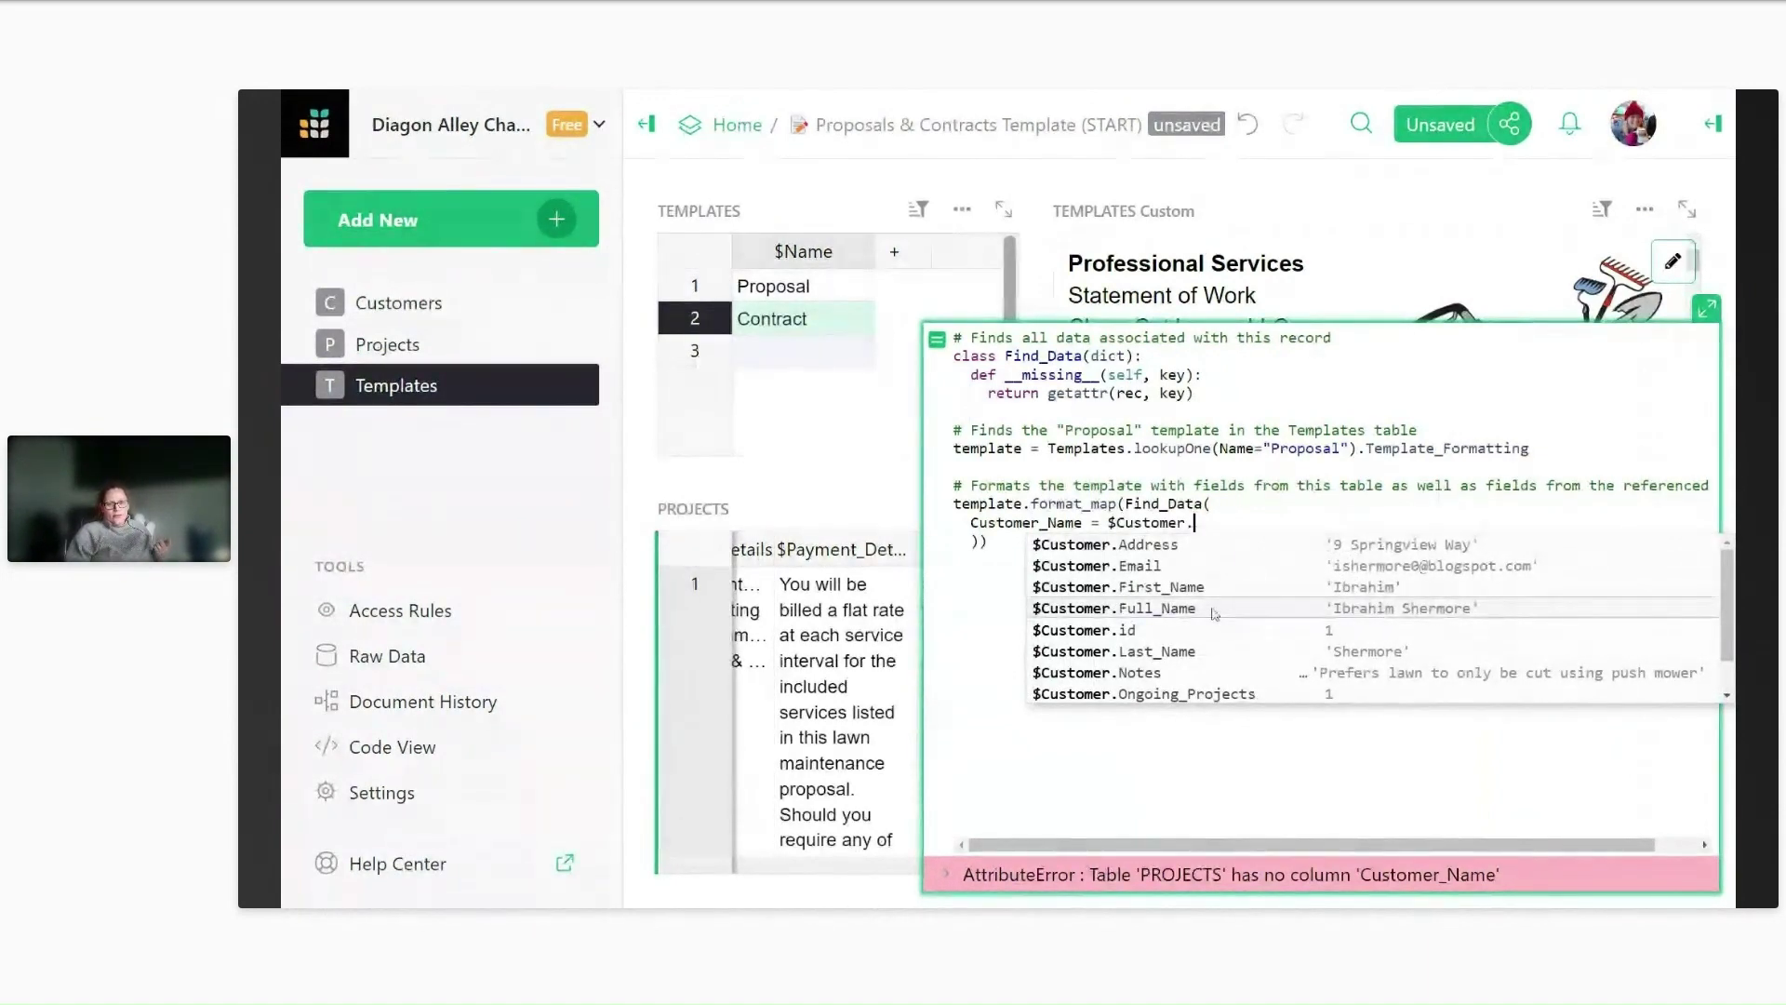
pyautogui.press('Return')
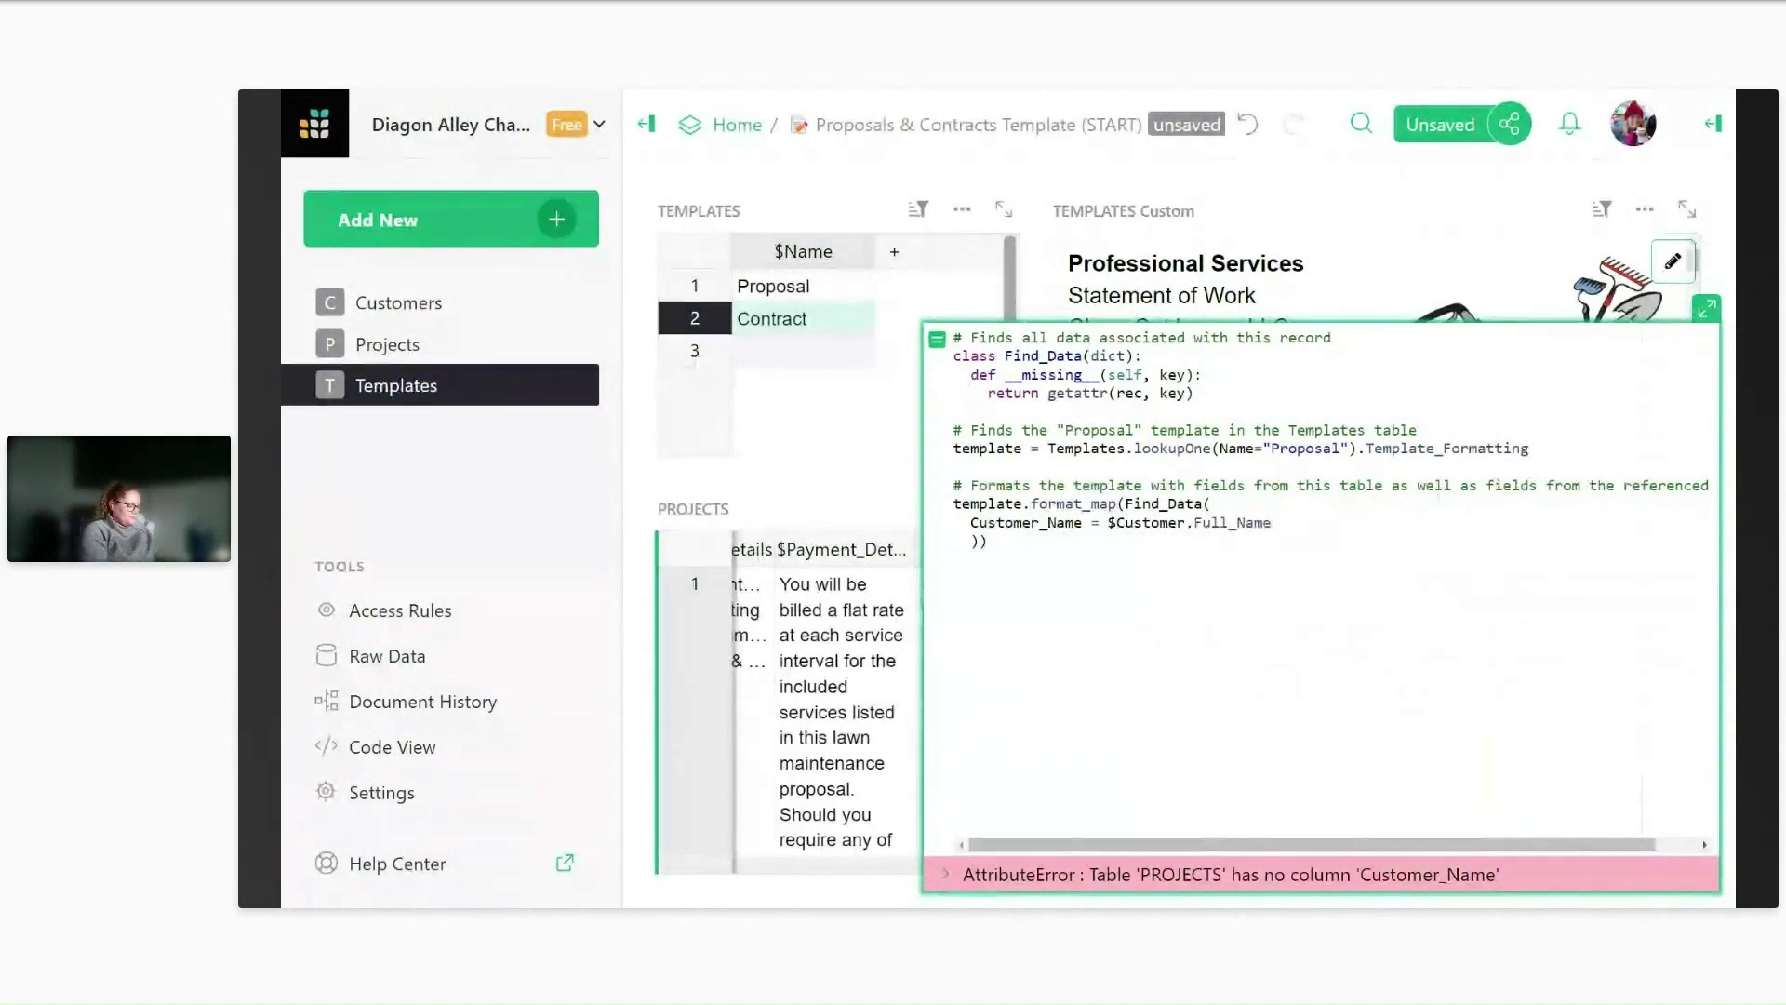
# Add the argument Customer_Address = $Customer.Address, below Customer_Name, save the formula and review the generated Proposal text.
pyautogui.press('Return')
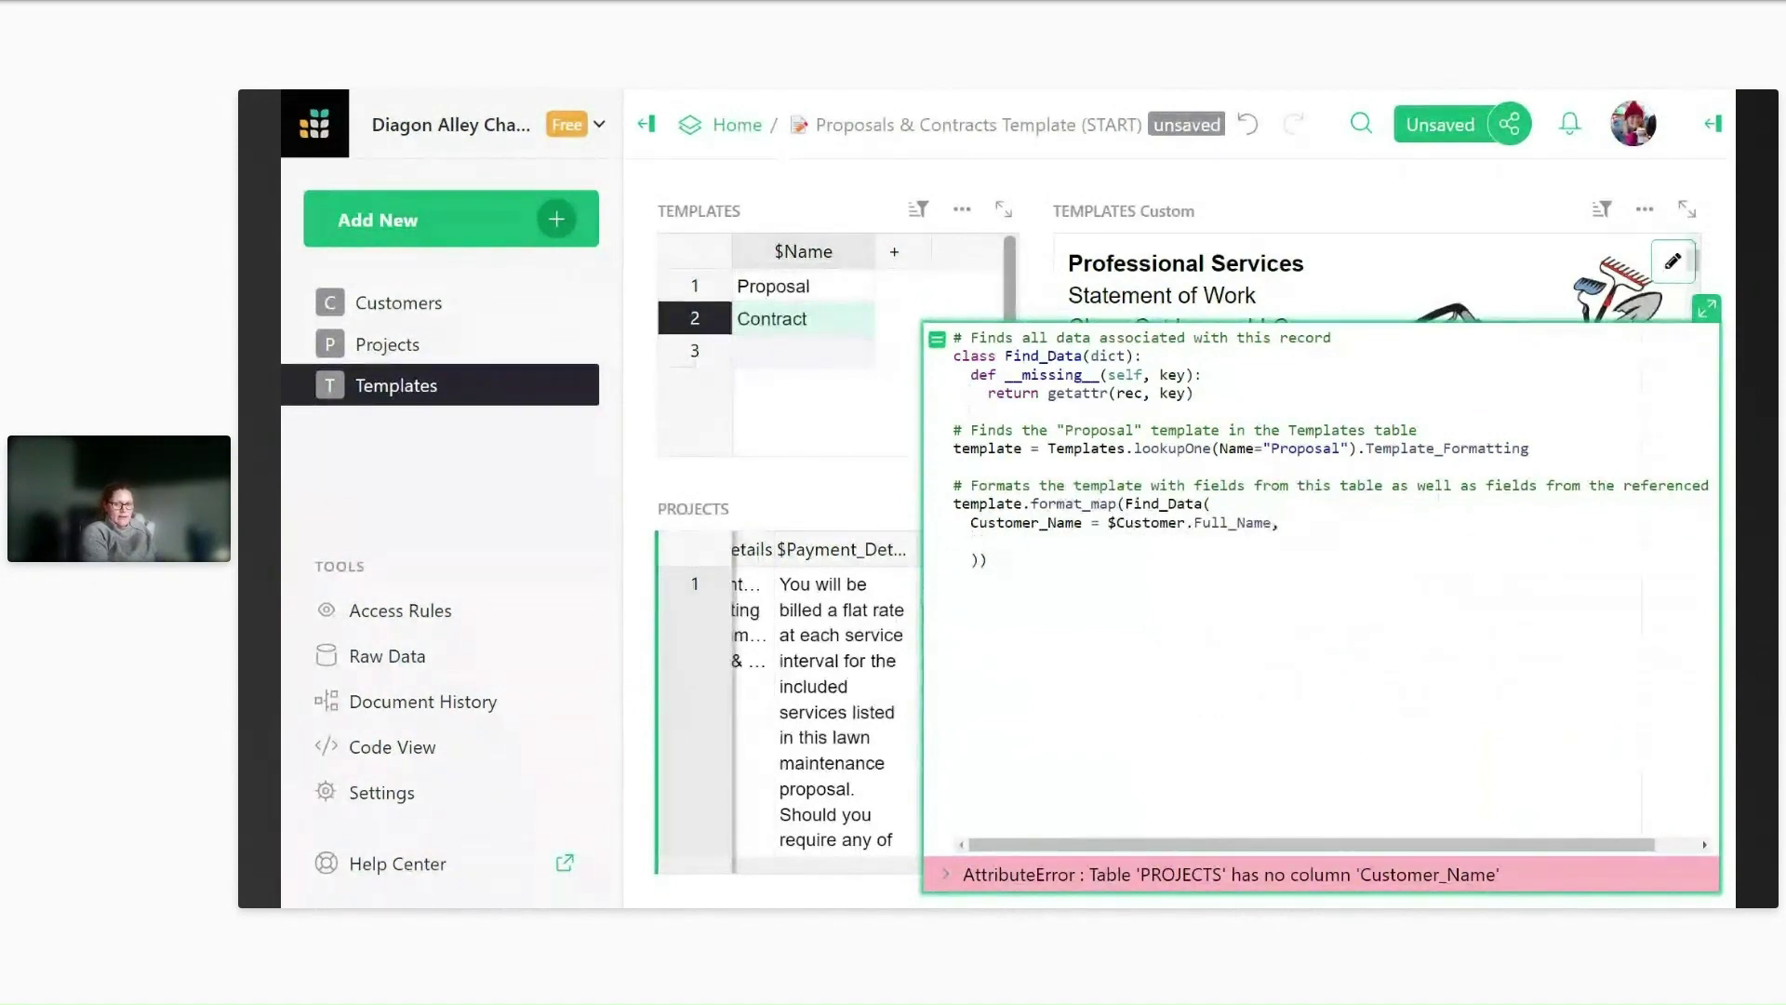
pyautogui.write('Customer_')
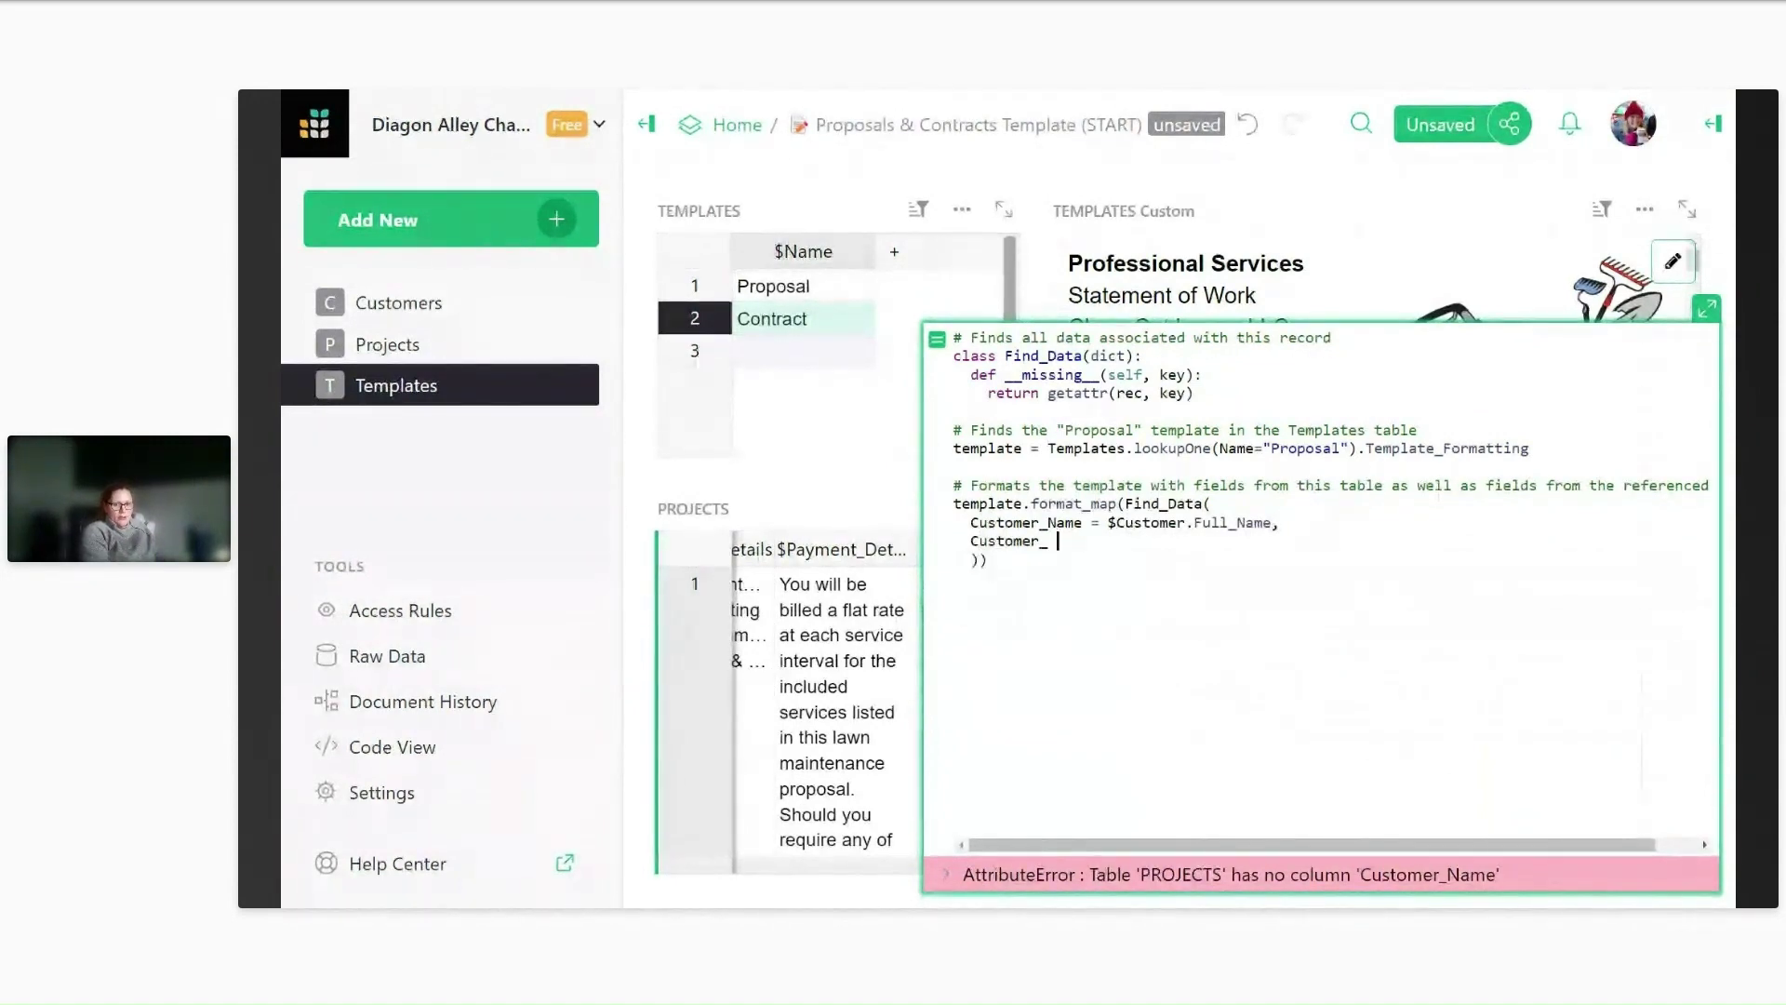
pyautogui.press('BackSpace')
pyautogui.write('Addre')
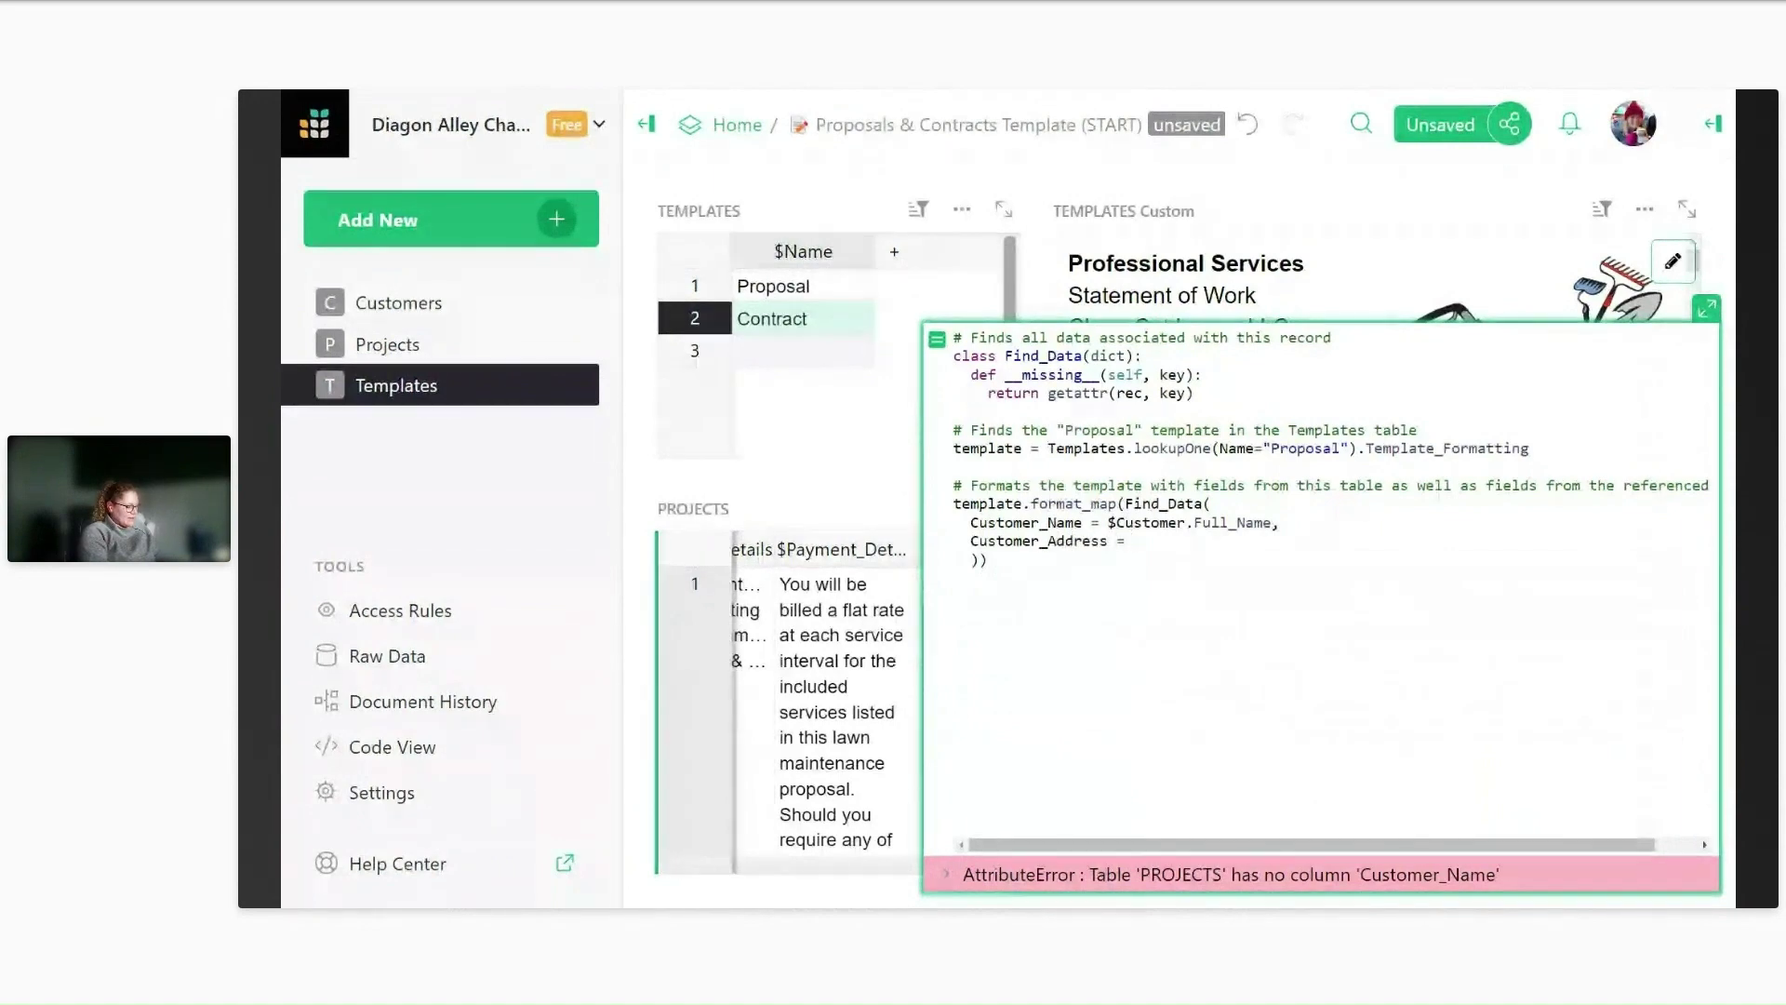
pyautogui.write('ss = ')
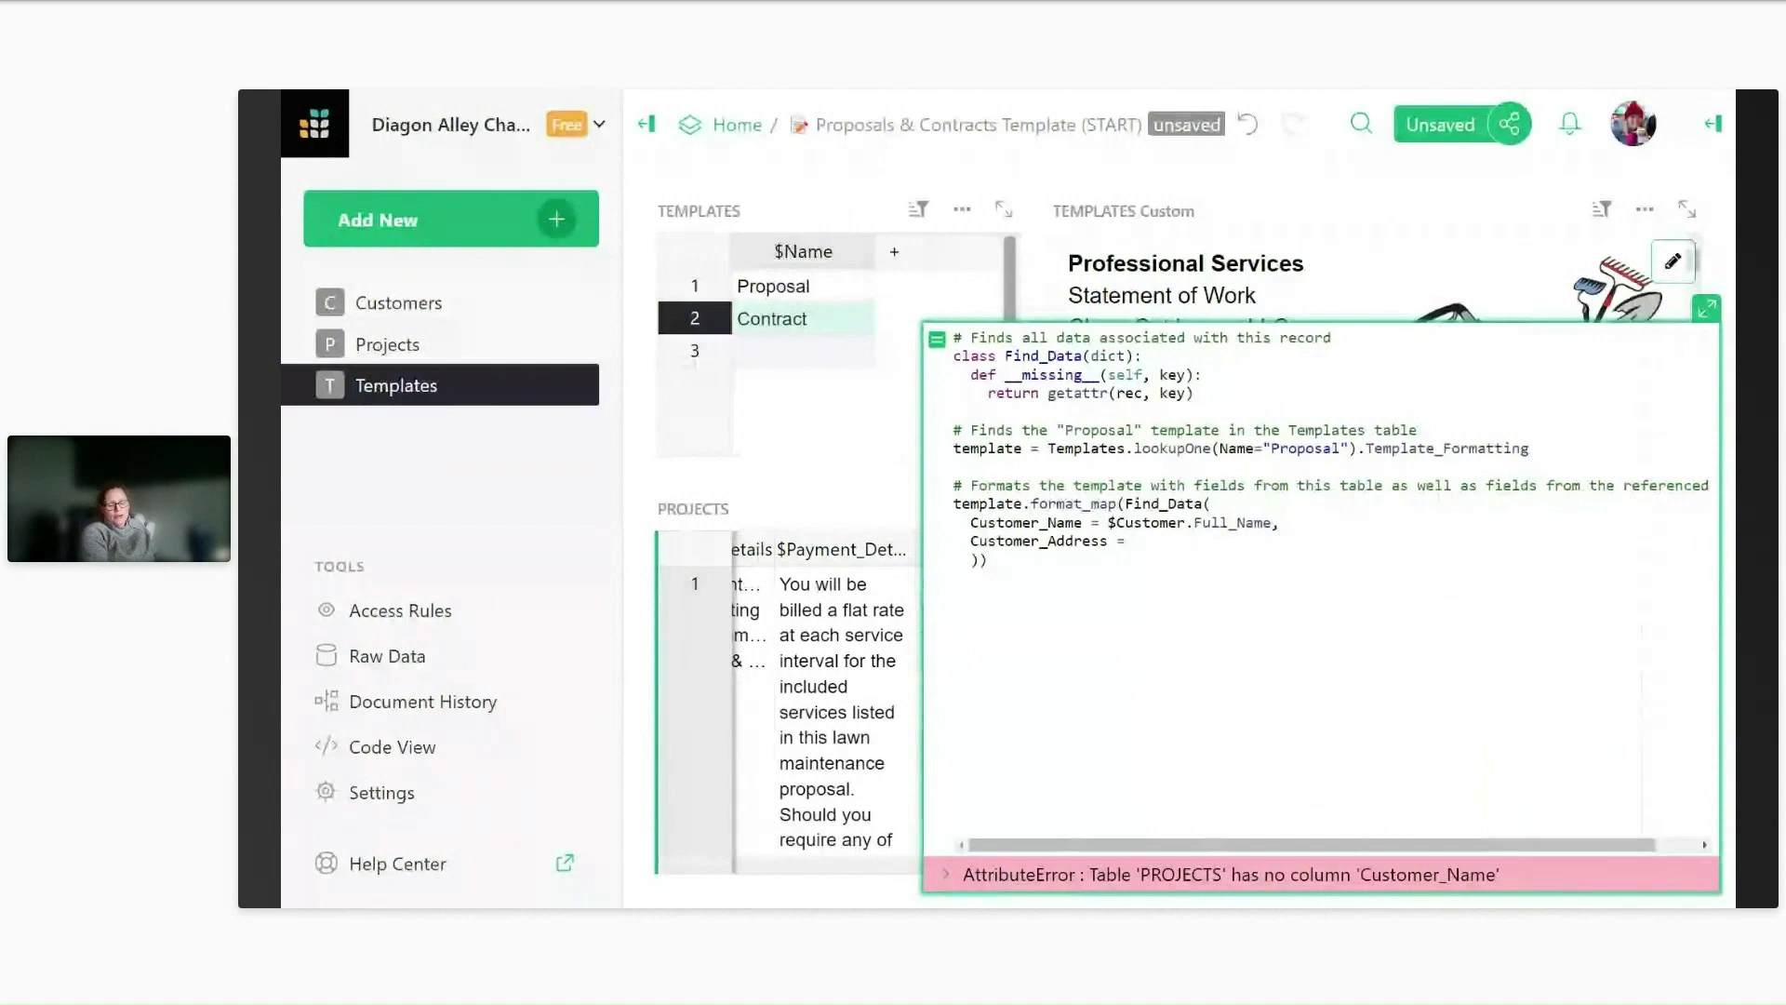
pyautogui.write('$')
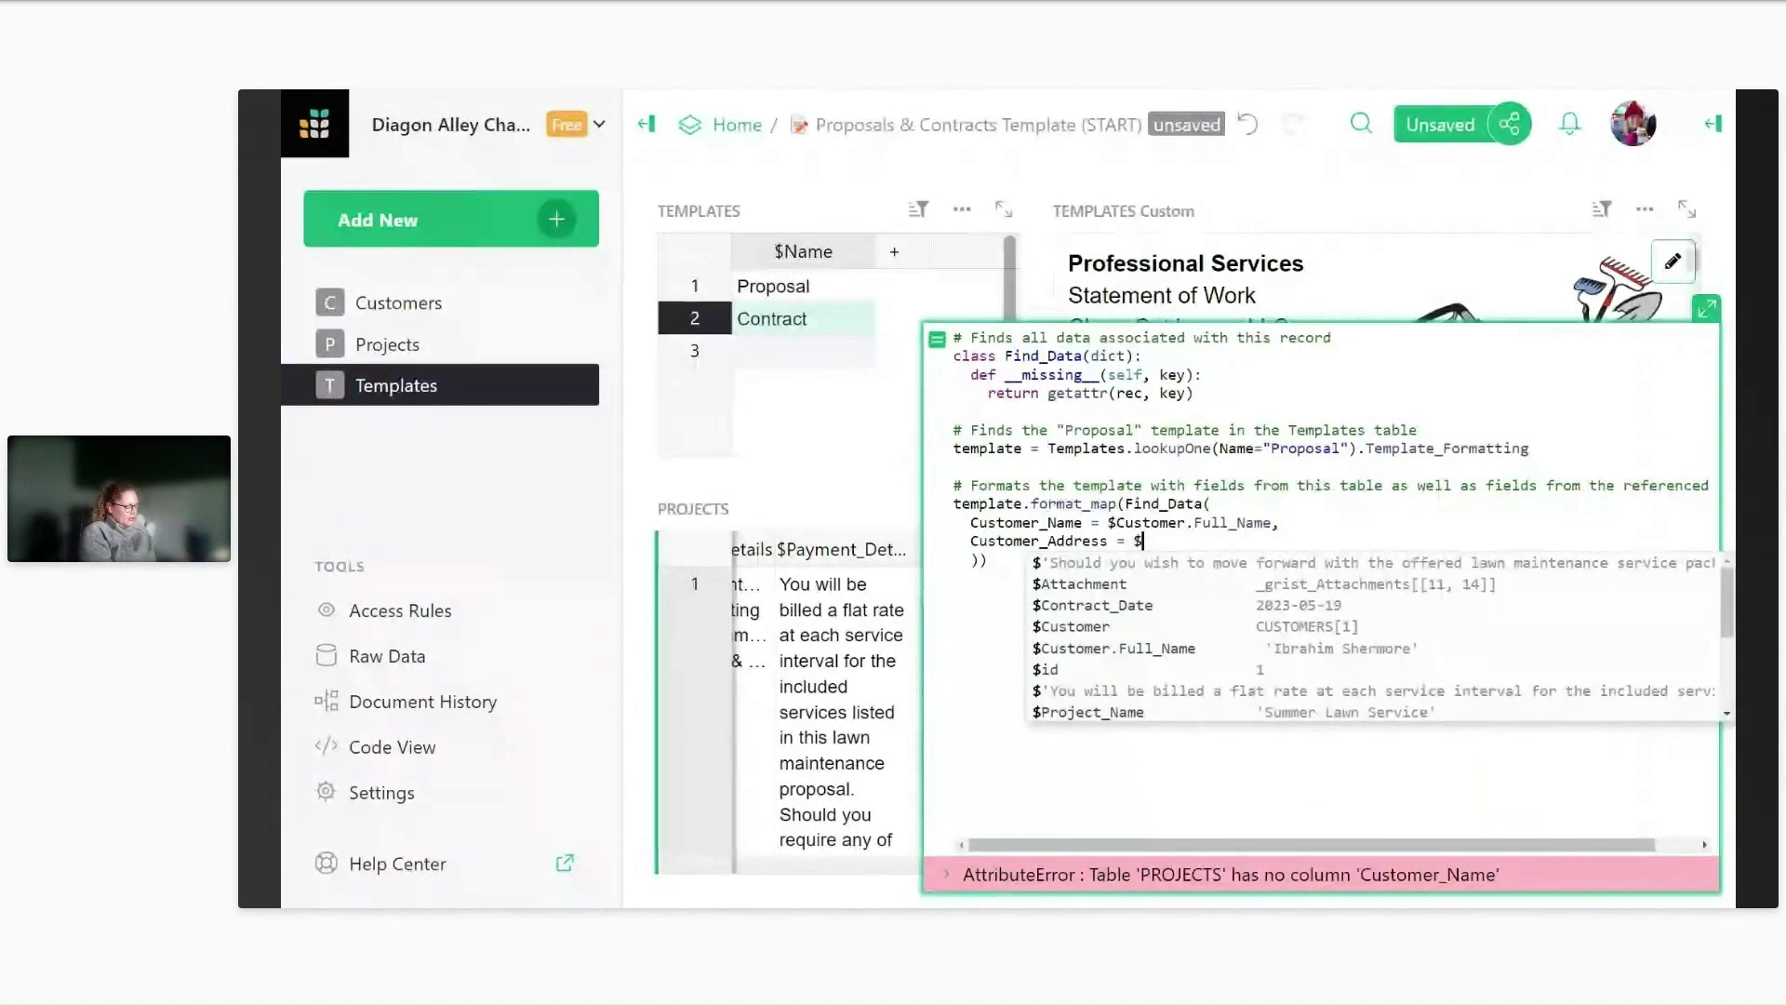
pyautogui.write('Customer.')
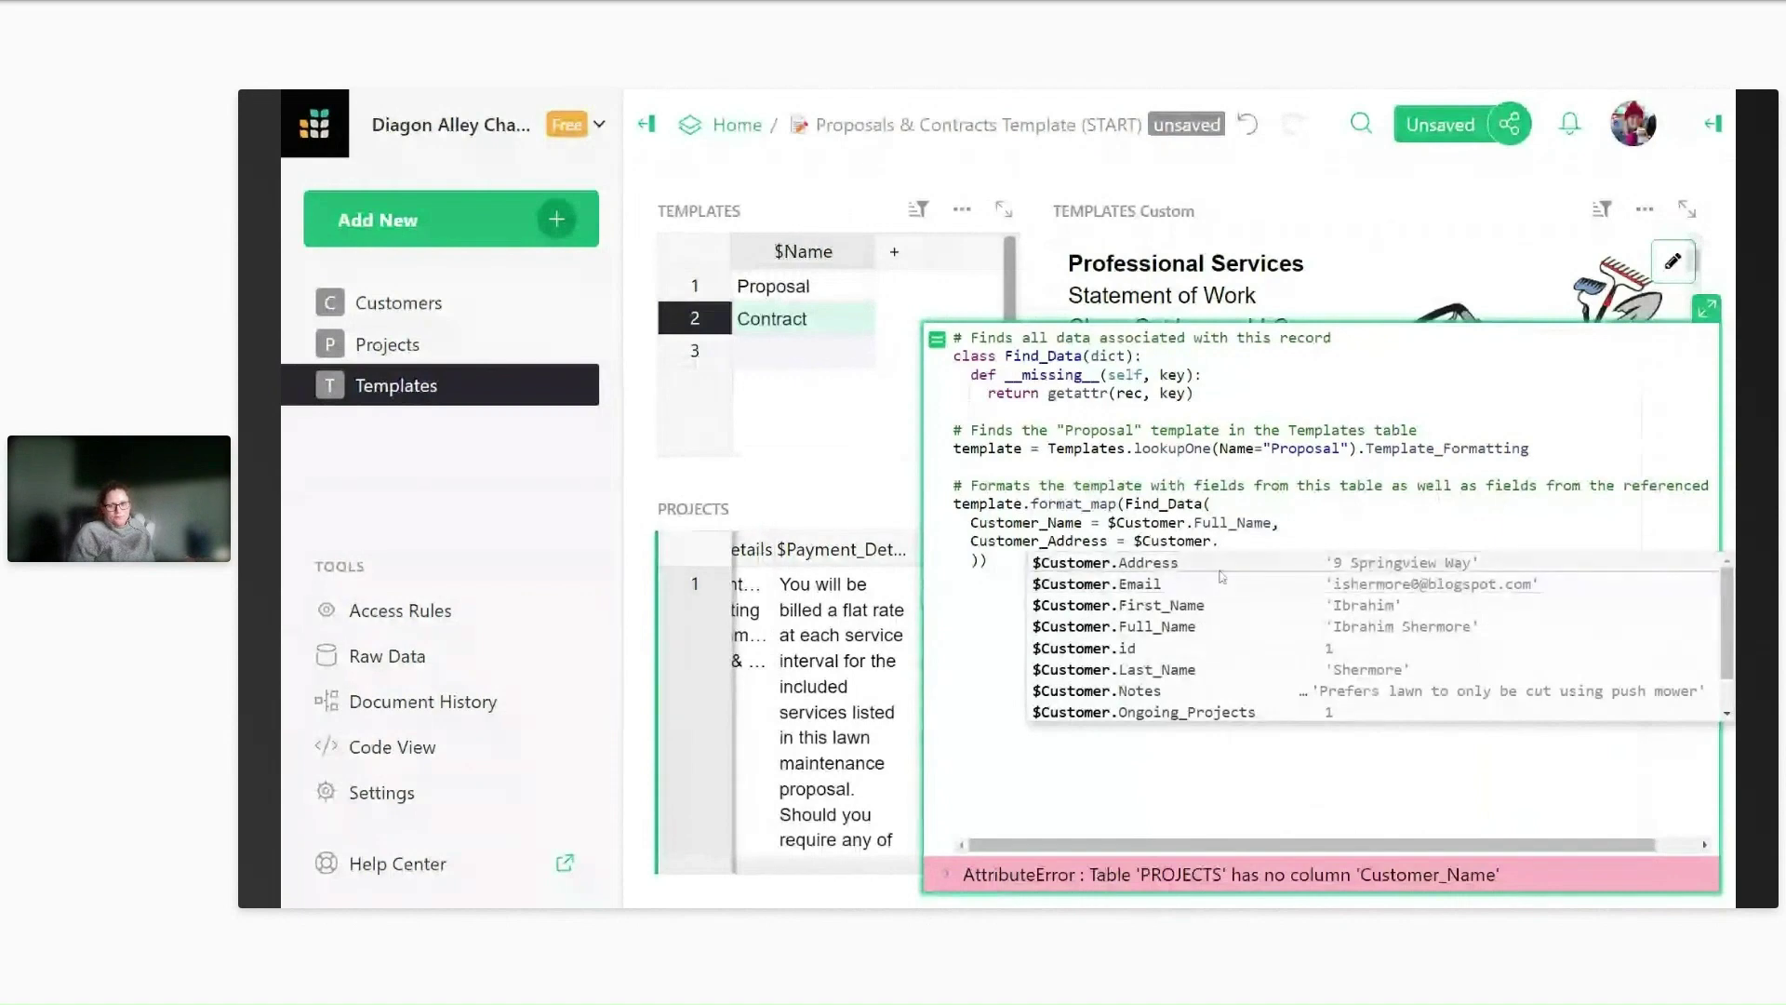
pyautogui.press('Return')
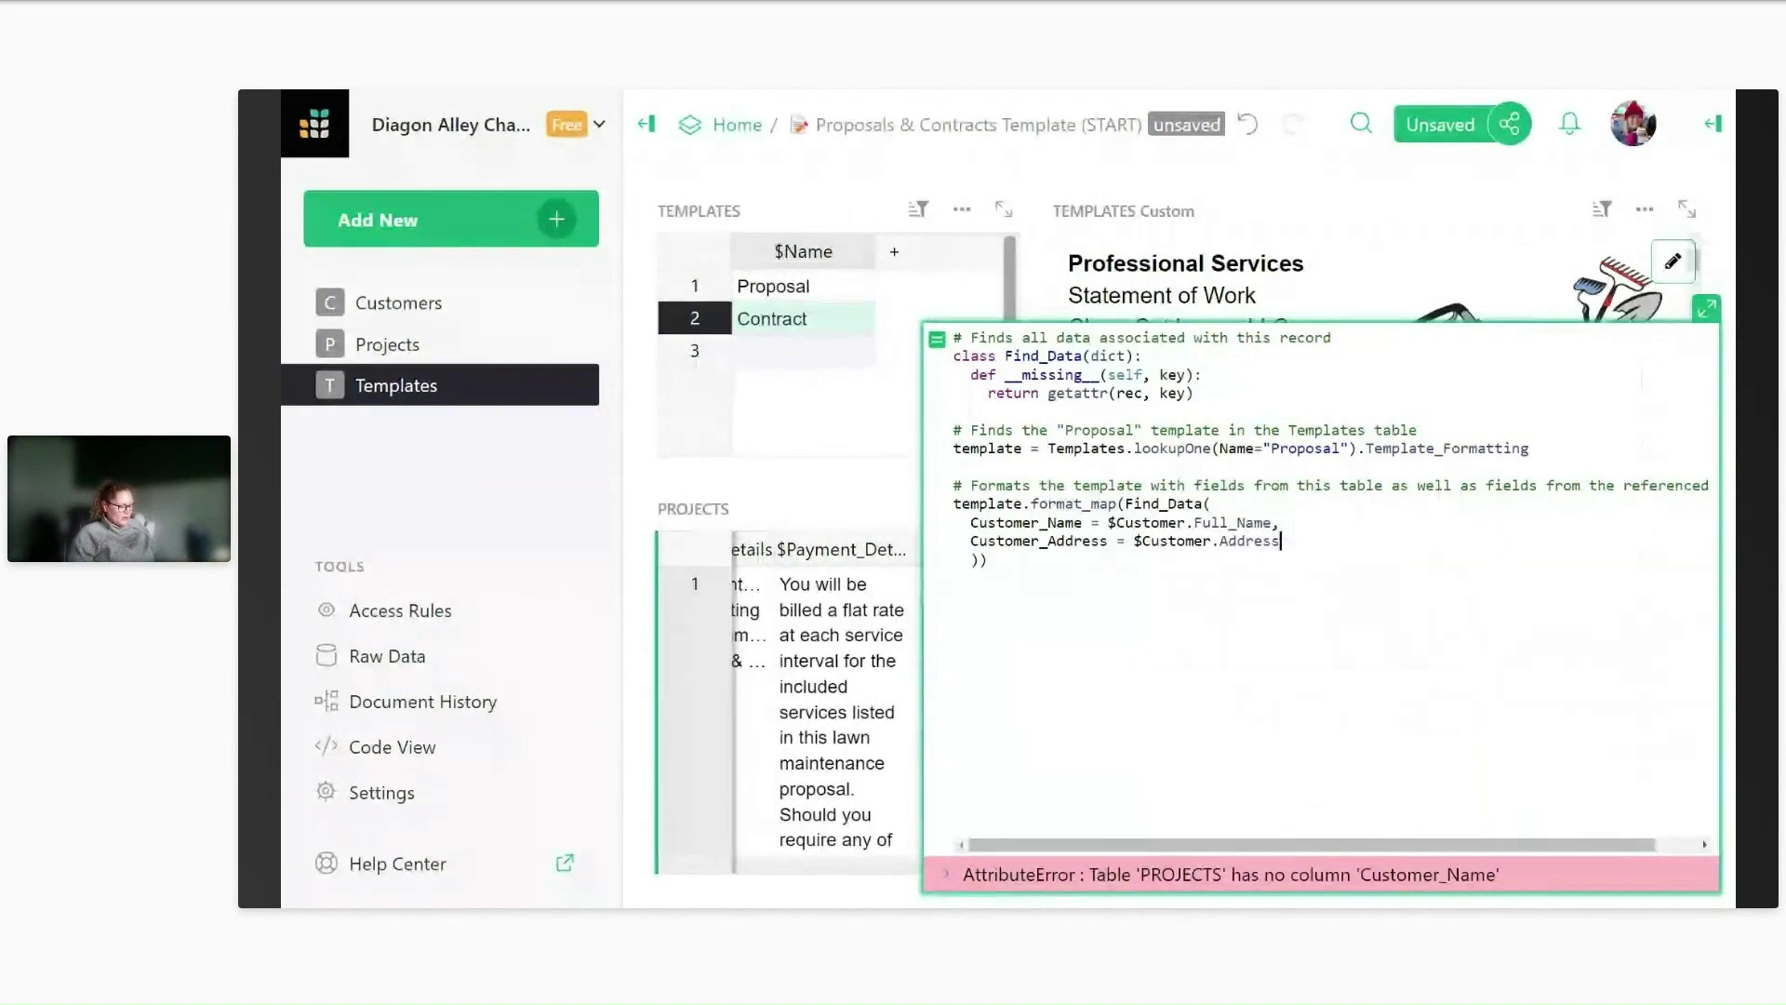
pyautogui.write(',')
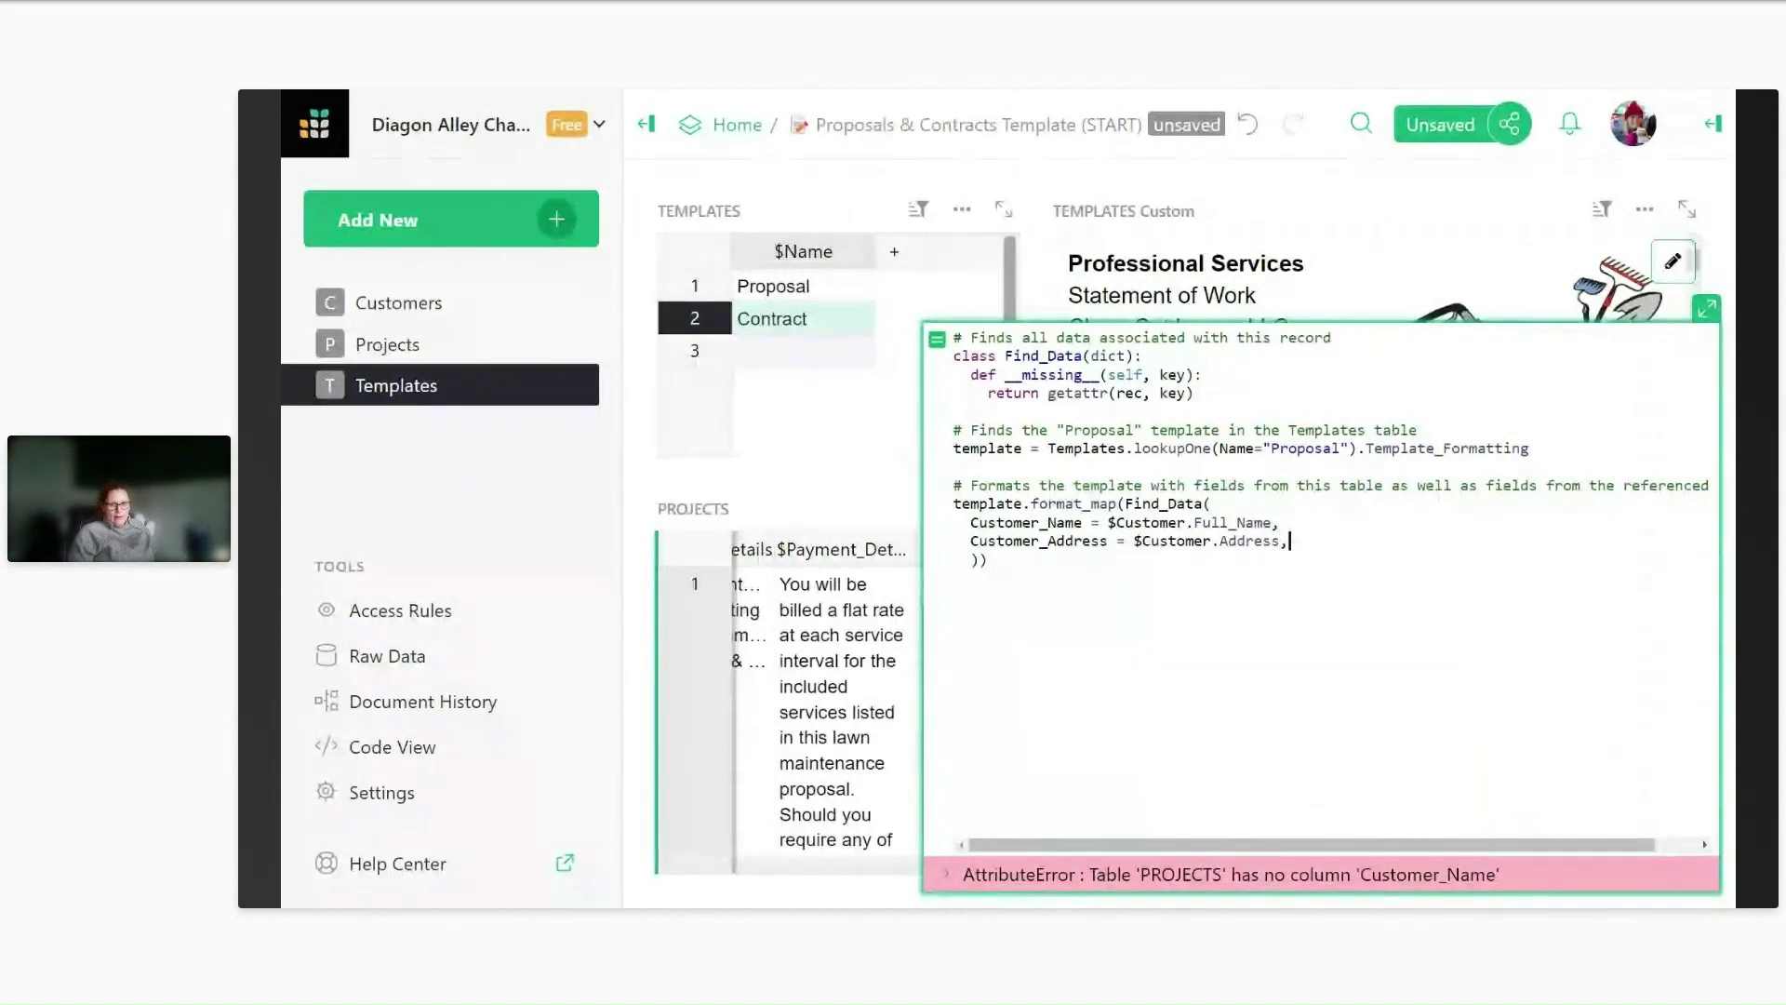
pyautogui.press('Return')
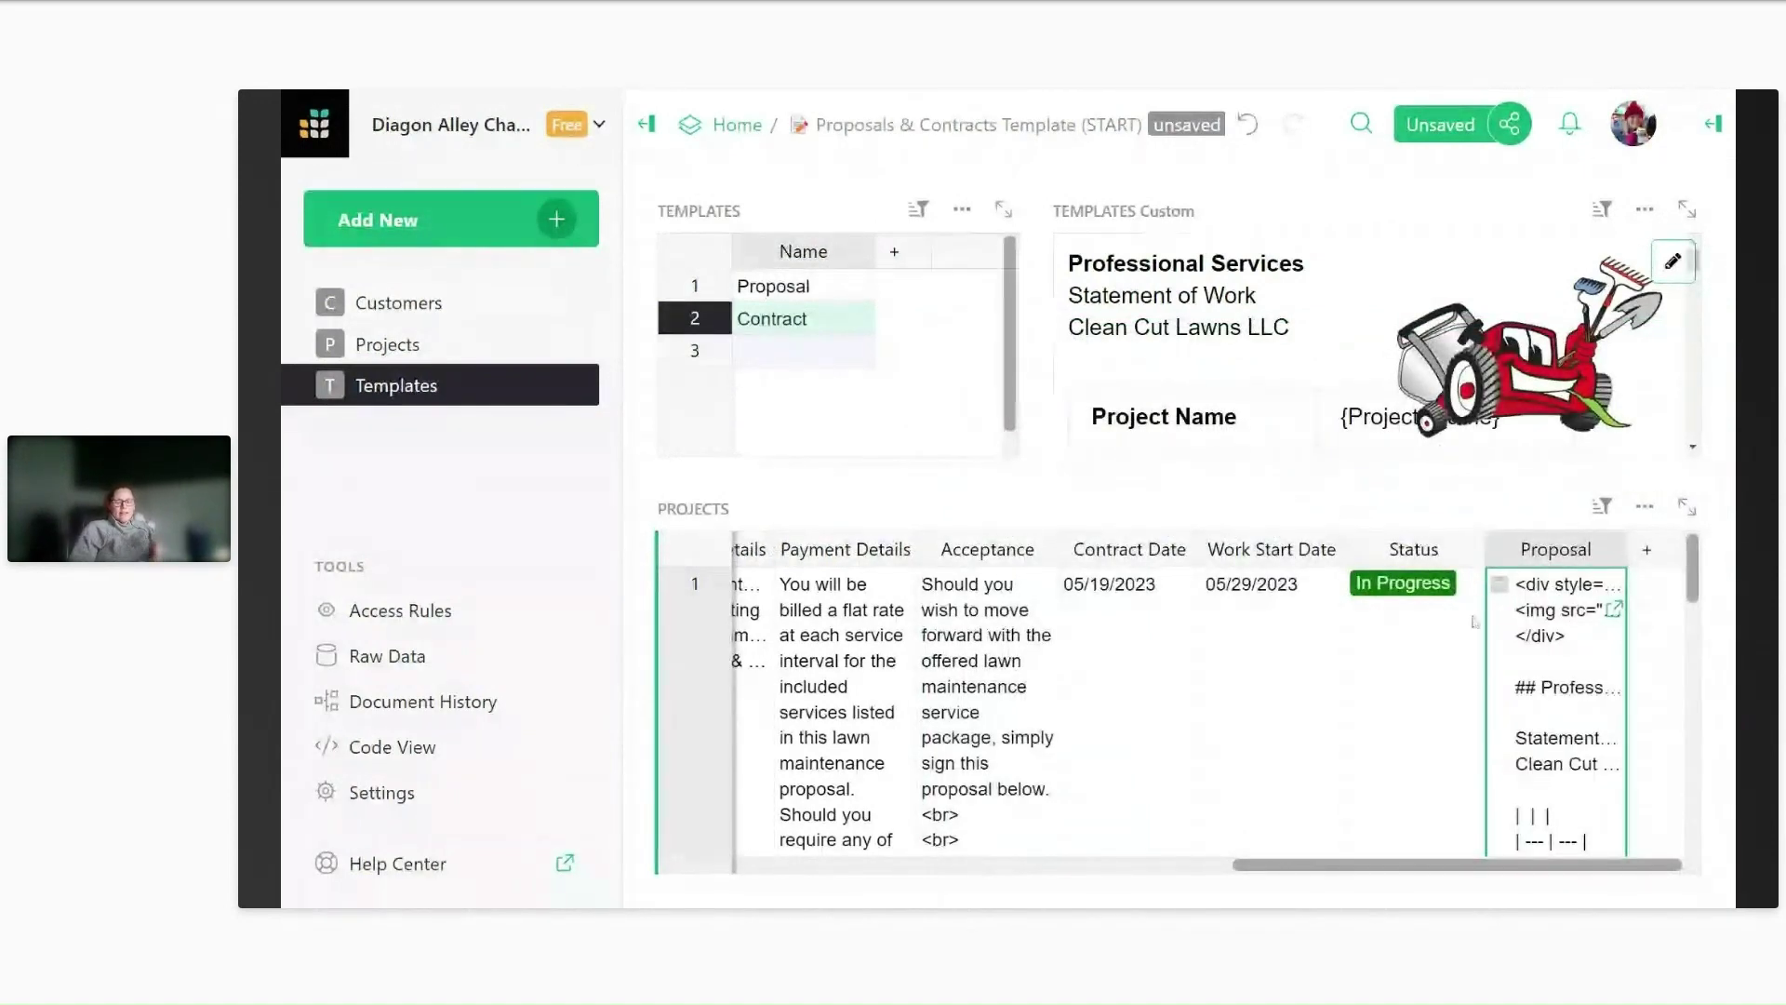
pyautogui.scroll(-1, 1530, 595)
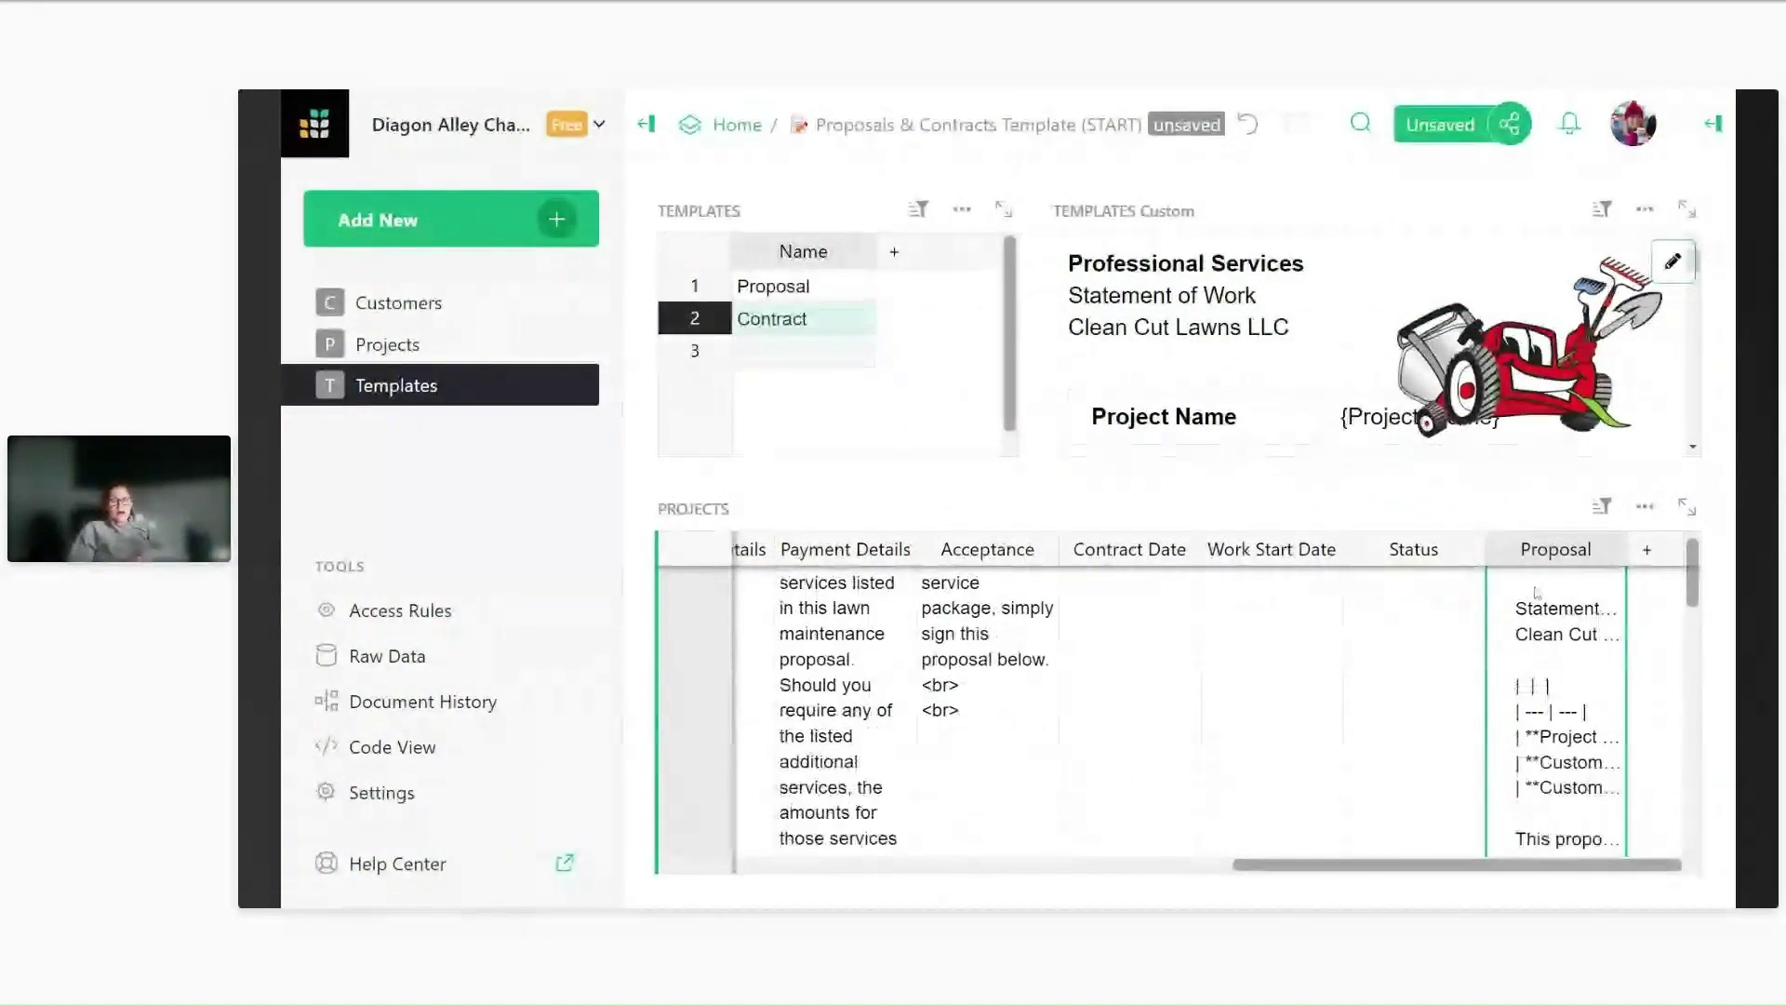
pyautogui.scroll(-4, 1537, 595)
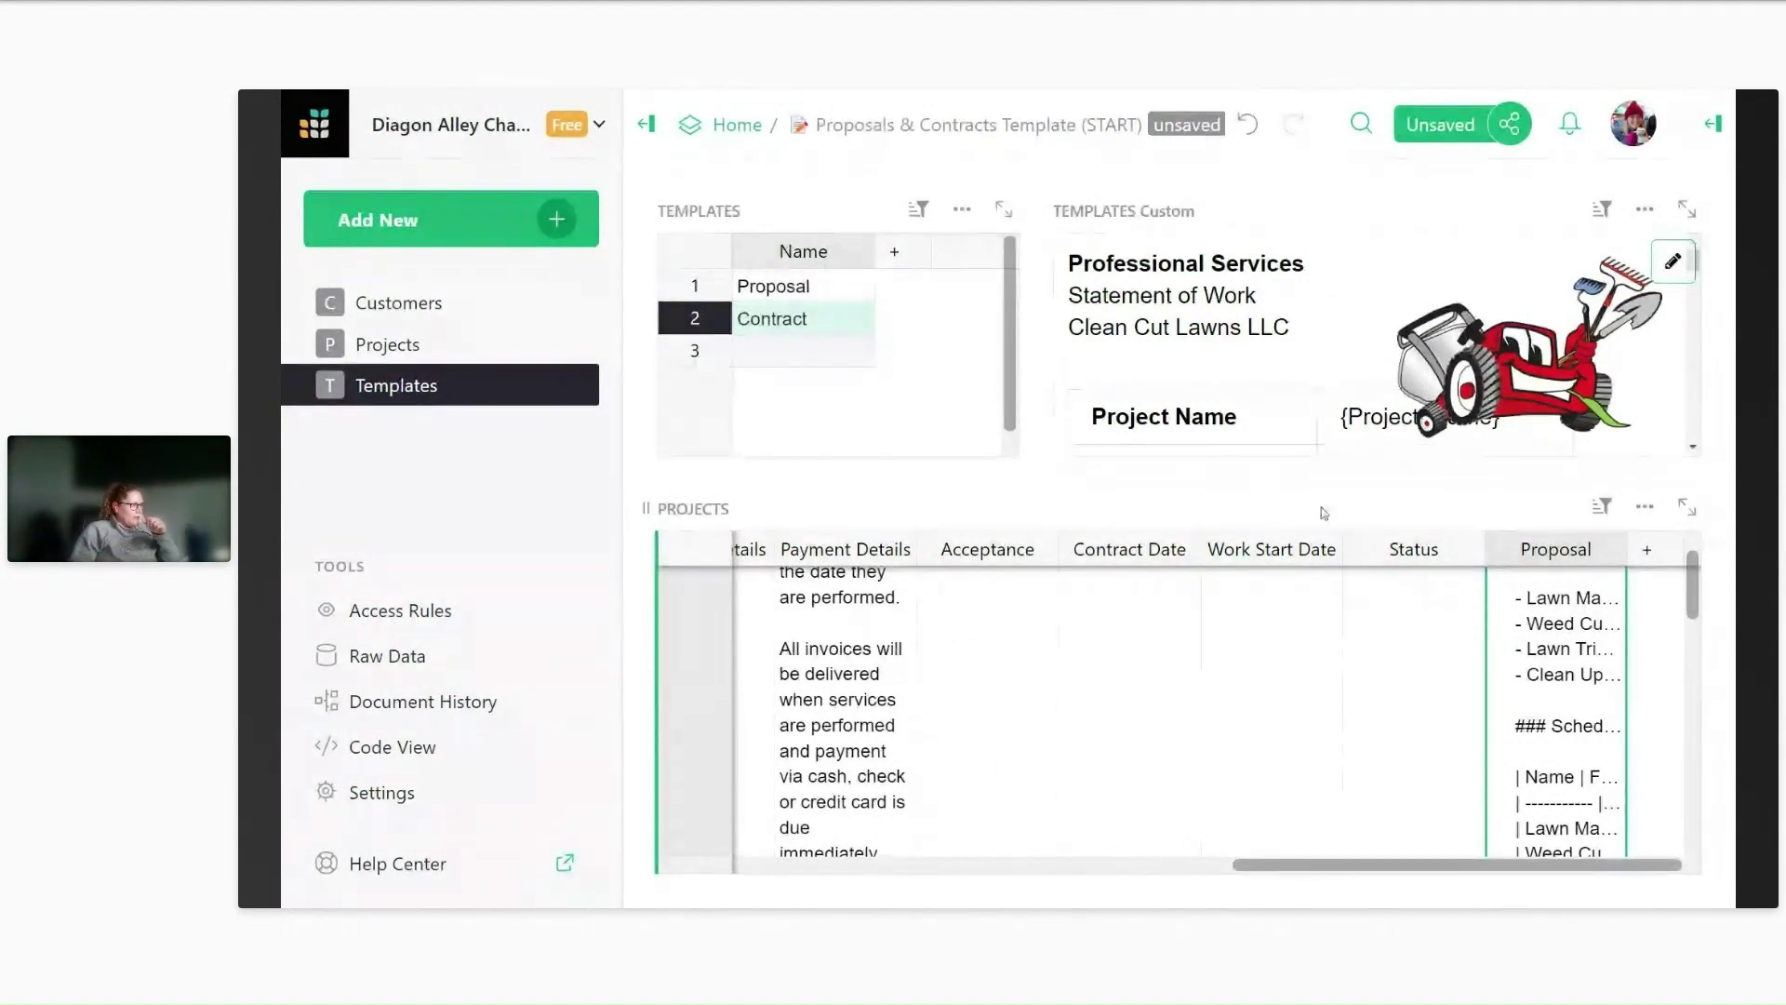
# Add a new page with a Table widget showing the PROJECTS data, and look through its columns.
pyautogui.click(452, 235)
pyautogui.click(460, 284)
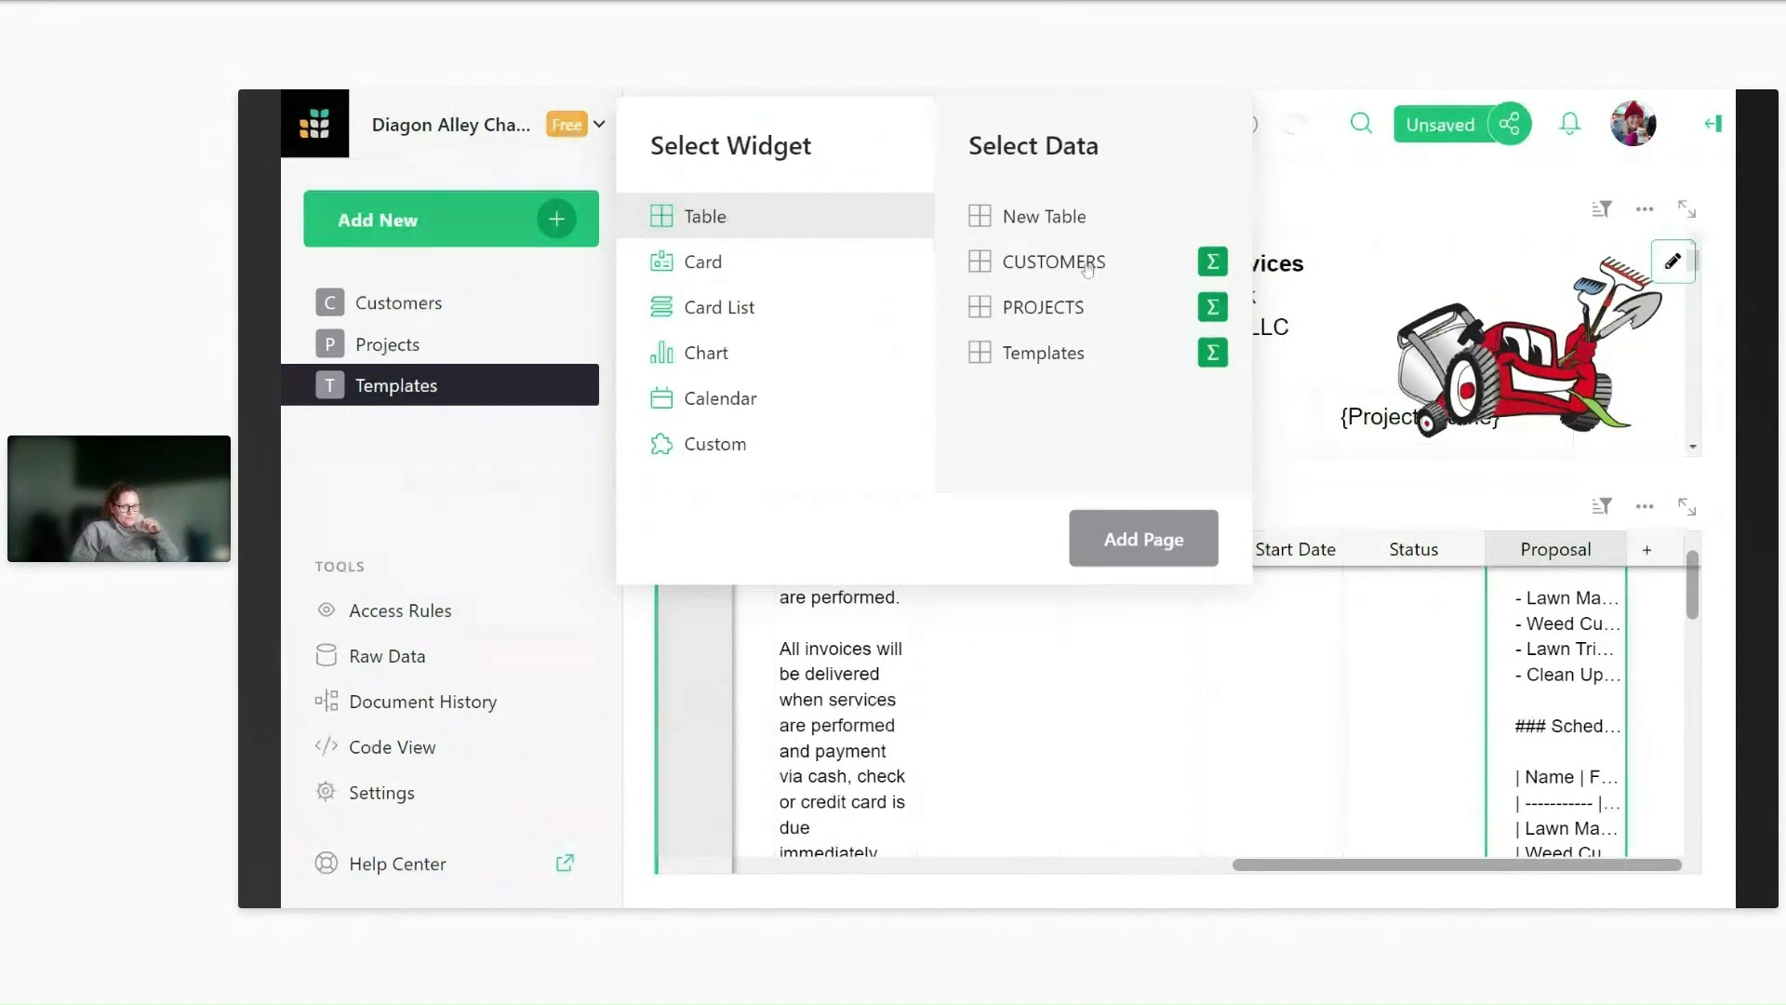
pyautogui.click(1097, 308)
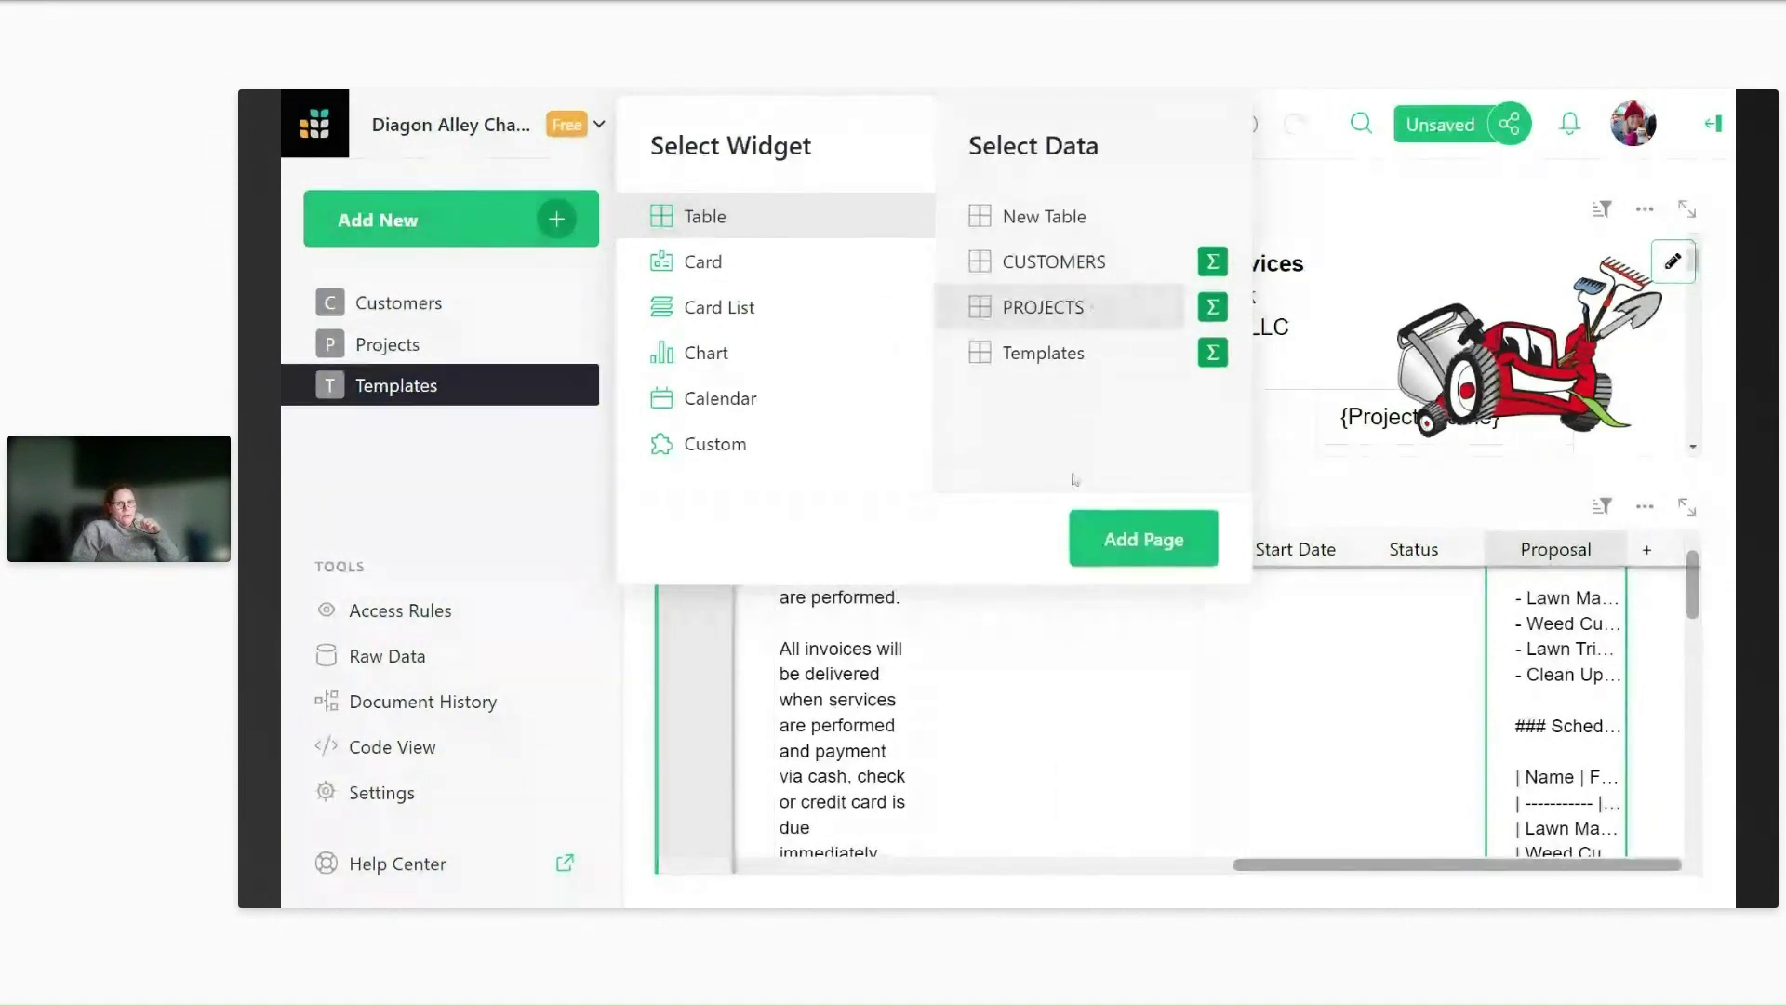
pyautogui.click(1121, 537)
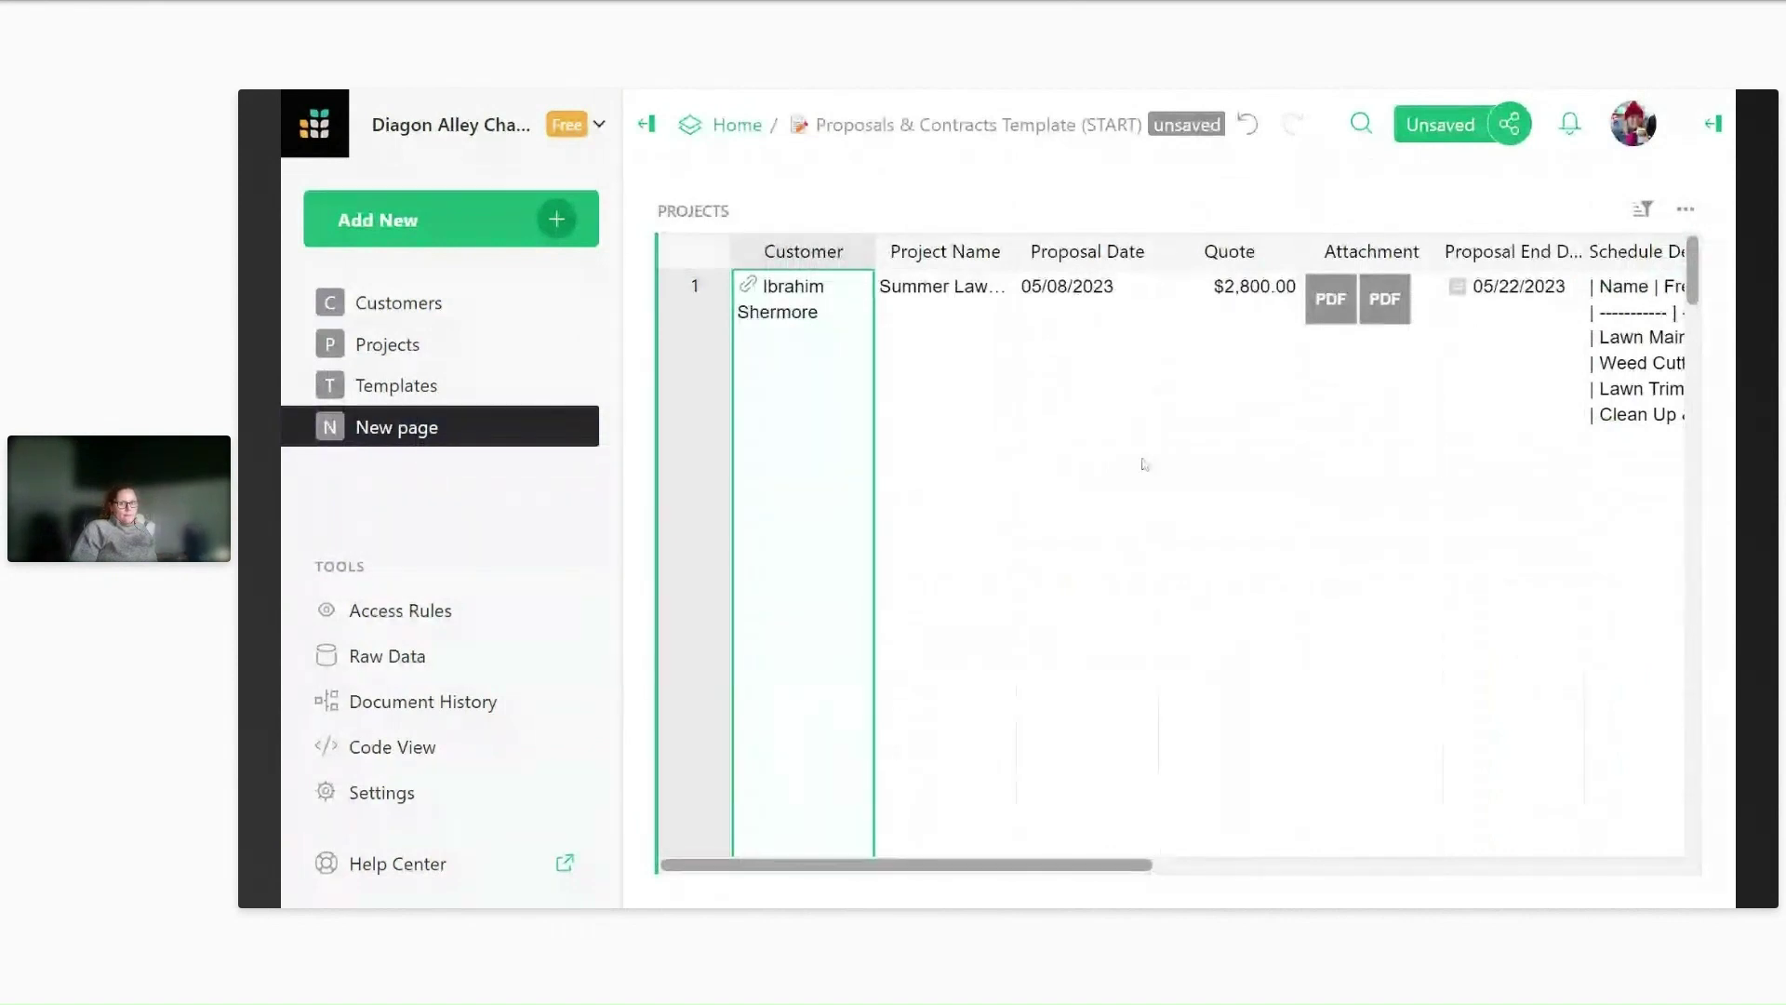
pyautogui.hotkey('ctrl', '-')
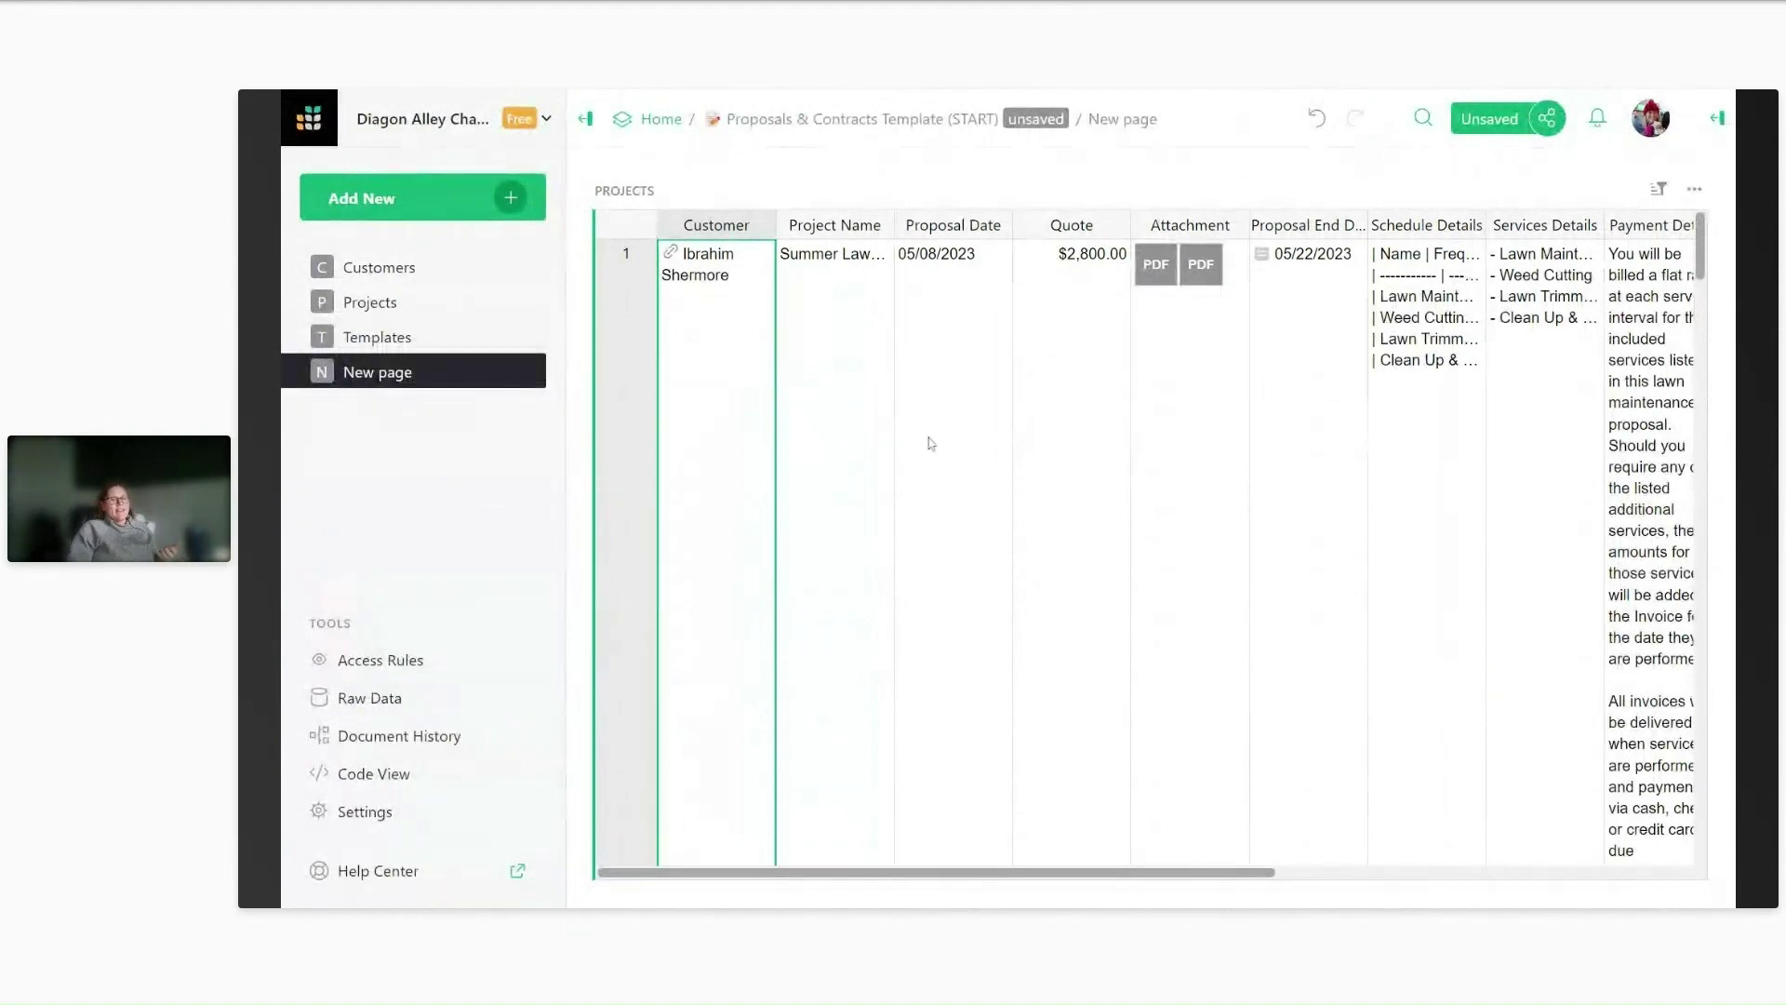
pyautogui.hscroll(6, 1177, 871)
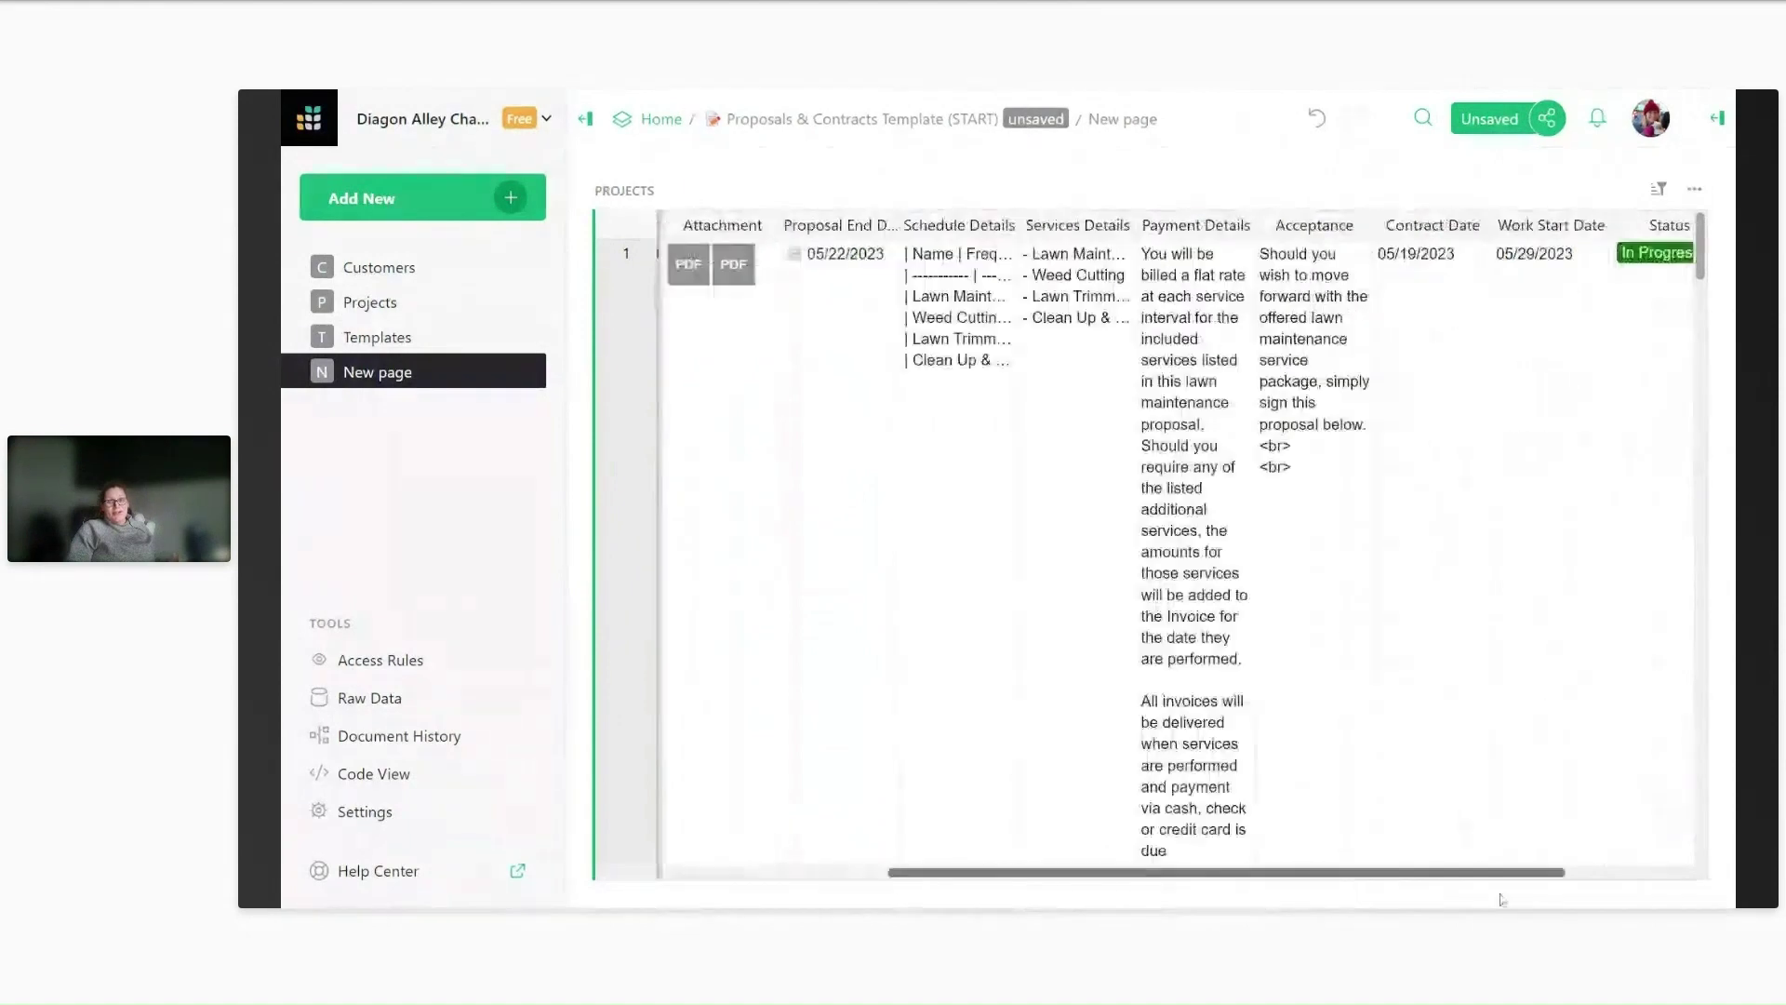
pyautogui.hscroll(-4, 1211, 869)
pyautogui.hscroll(-3, 1210, 868)
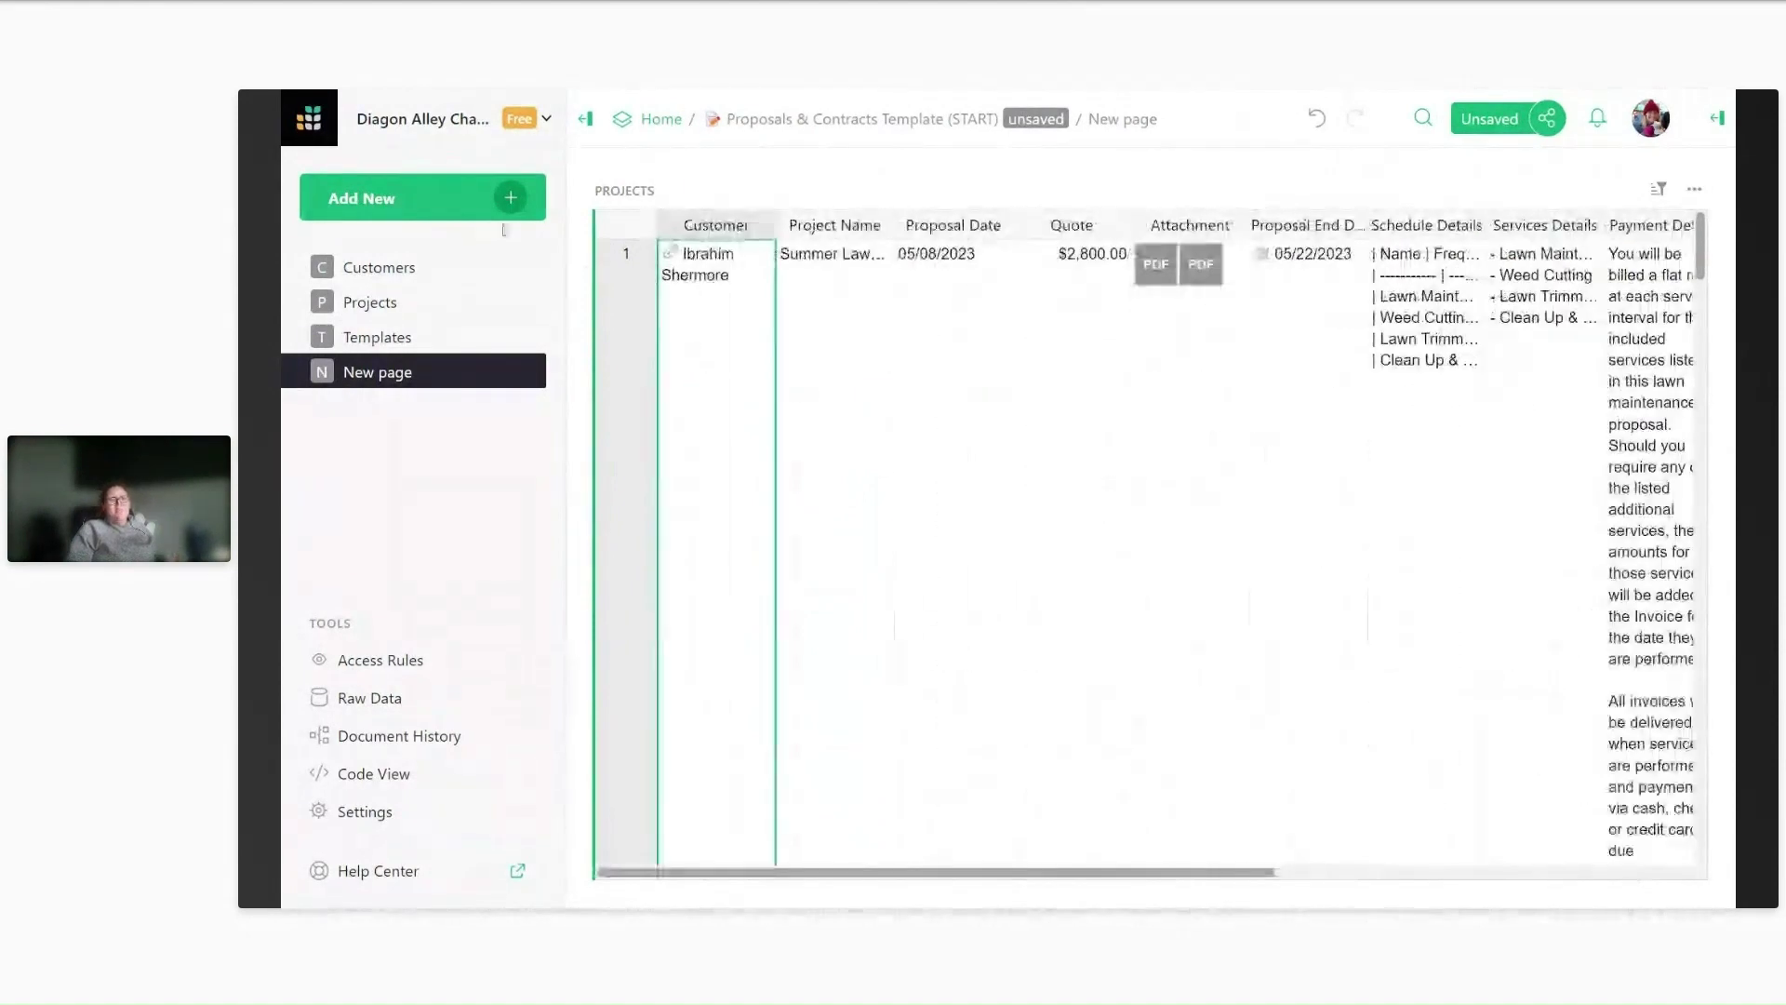
# Add a Card widget for the PROJECTS data to the new page, selected by the PROJECTS table.
pyautogui.click(436, 188)
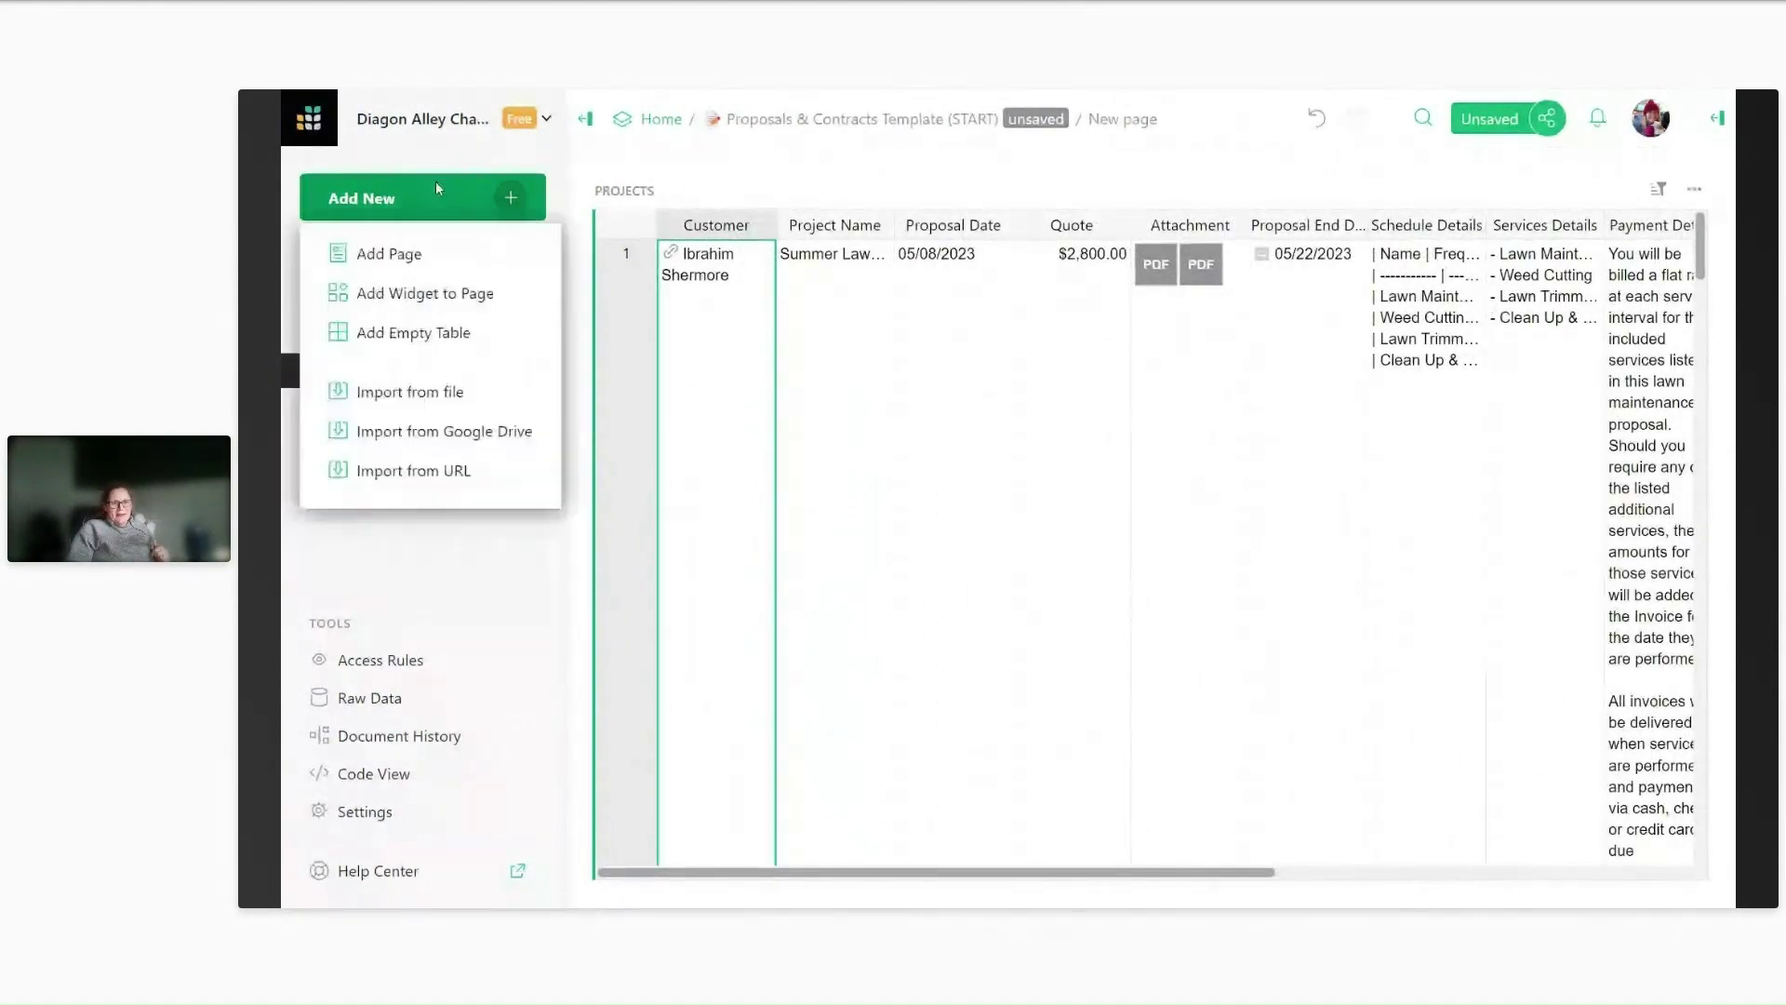
pyautogui.click(472, 310)
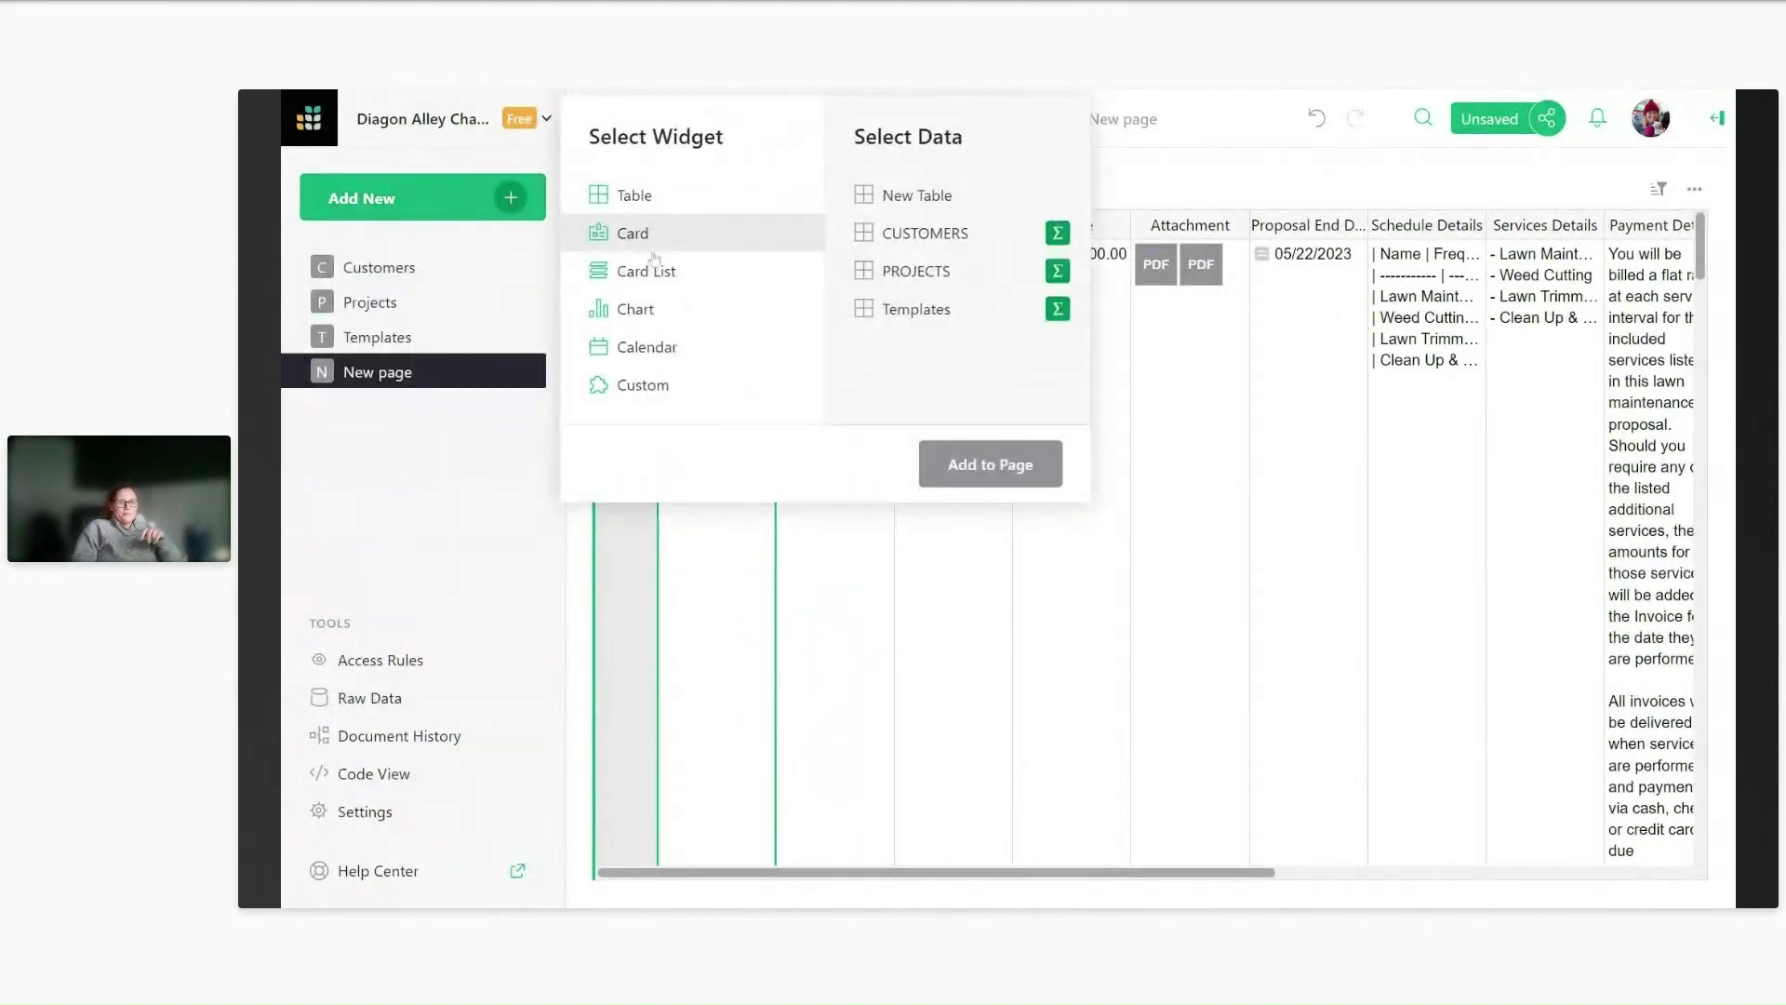
pyautogui.click(945, 270)
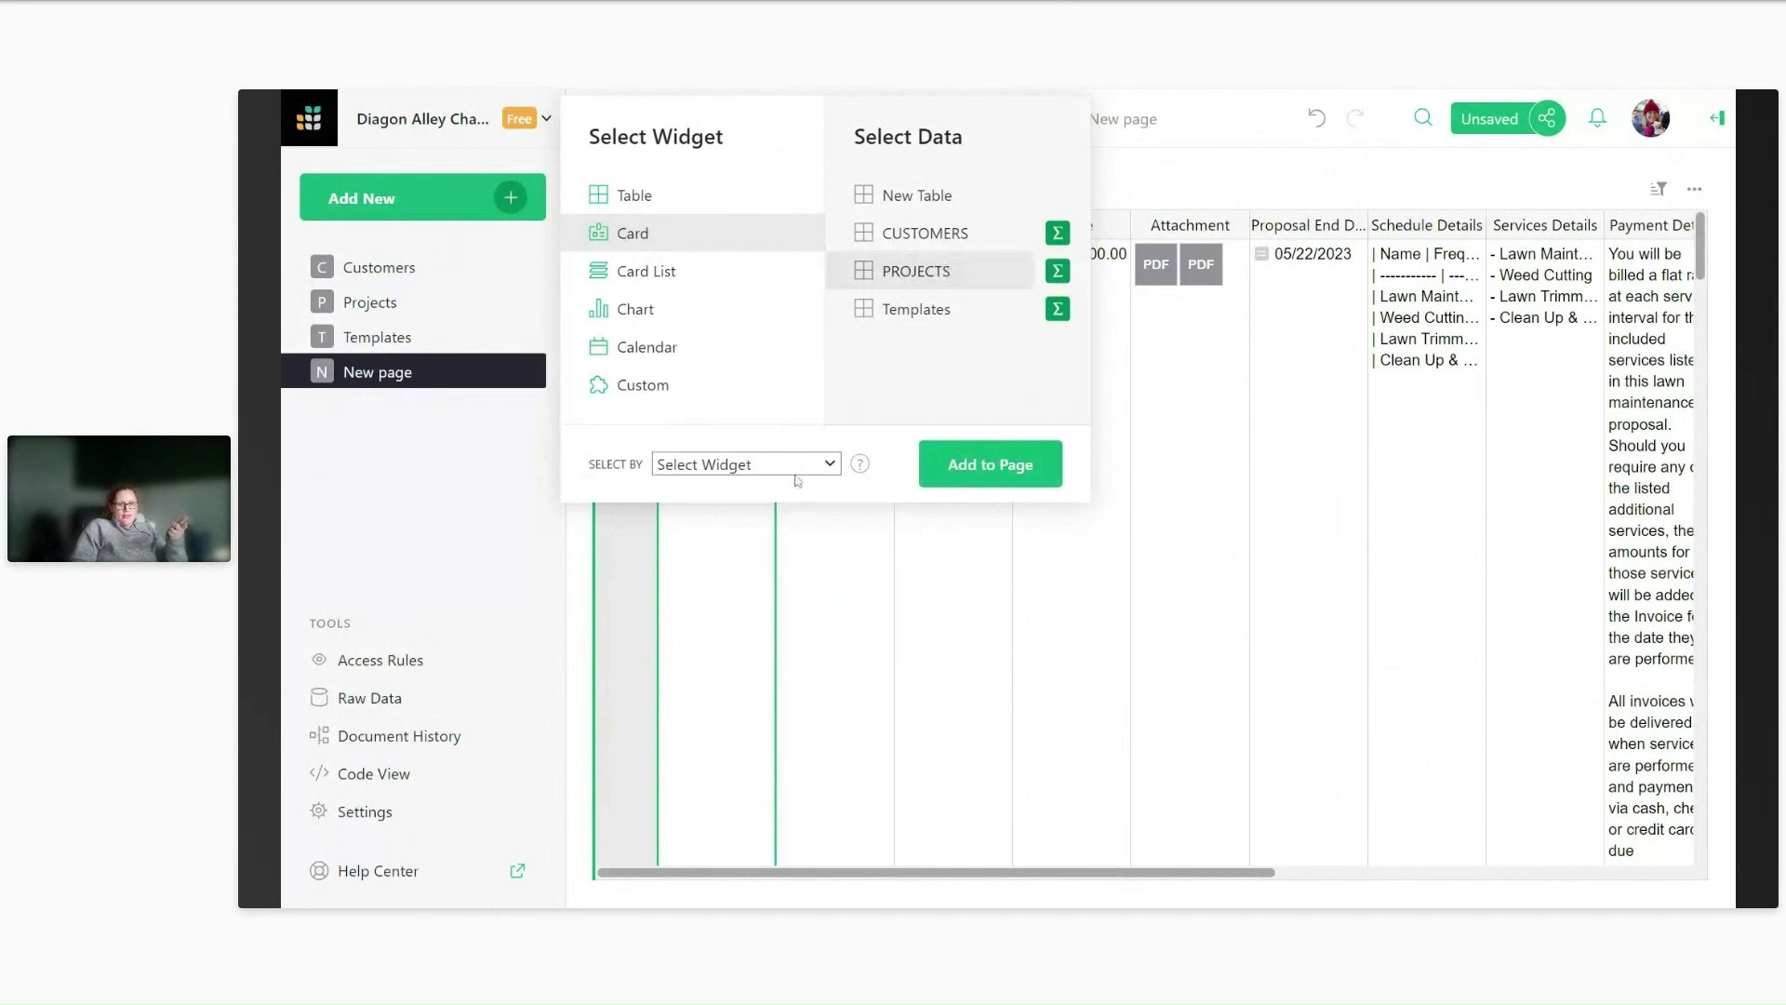
pyautogui.click(744, 464)
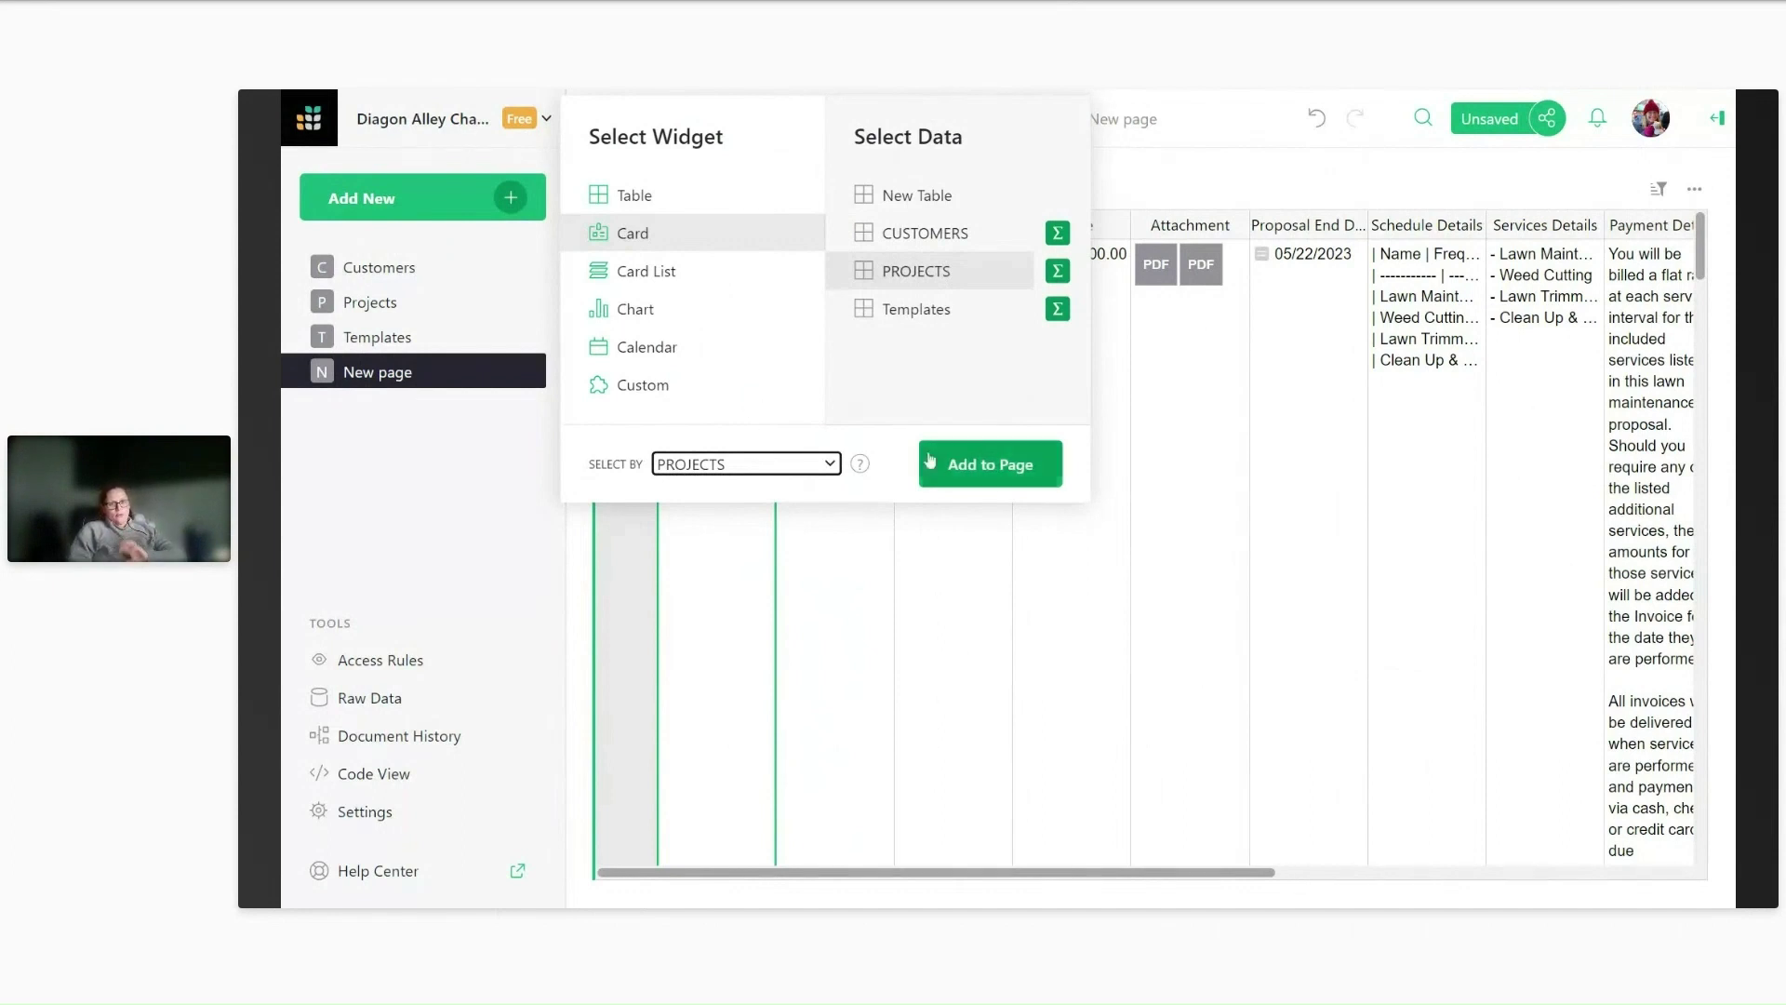
pyautogui.click(991, 465)
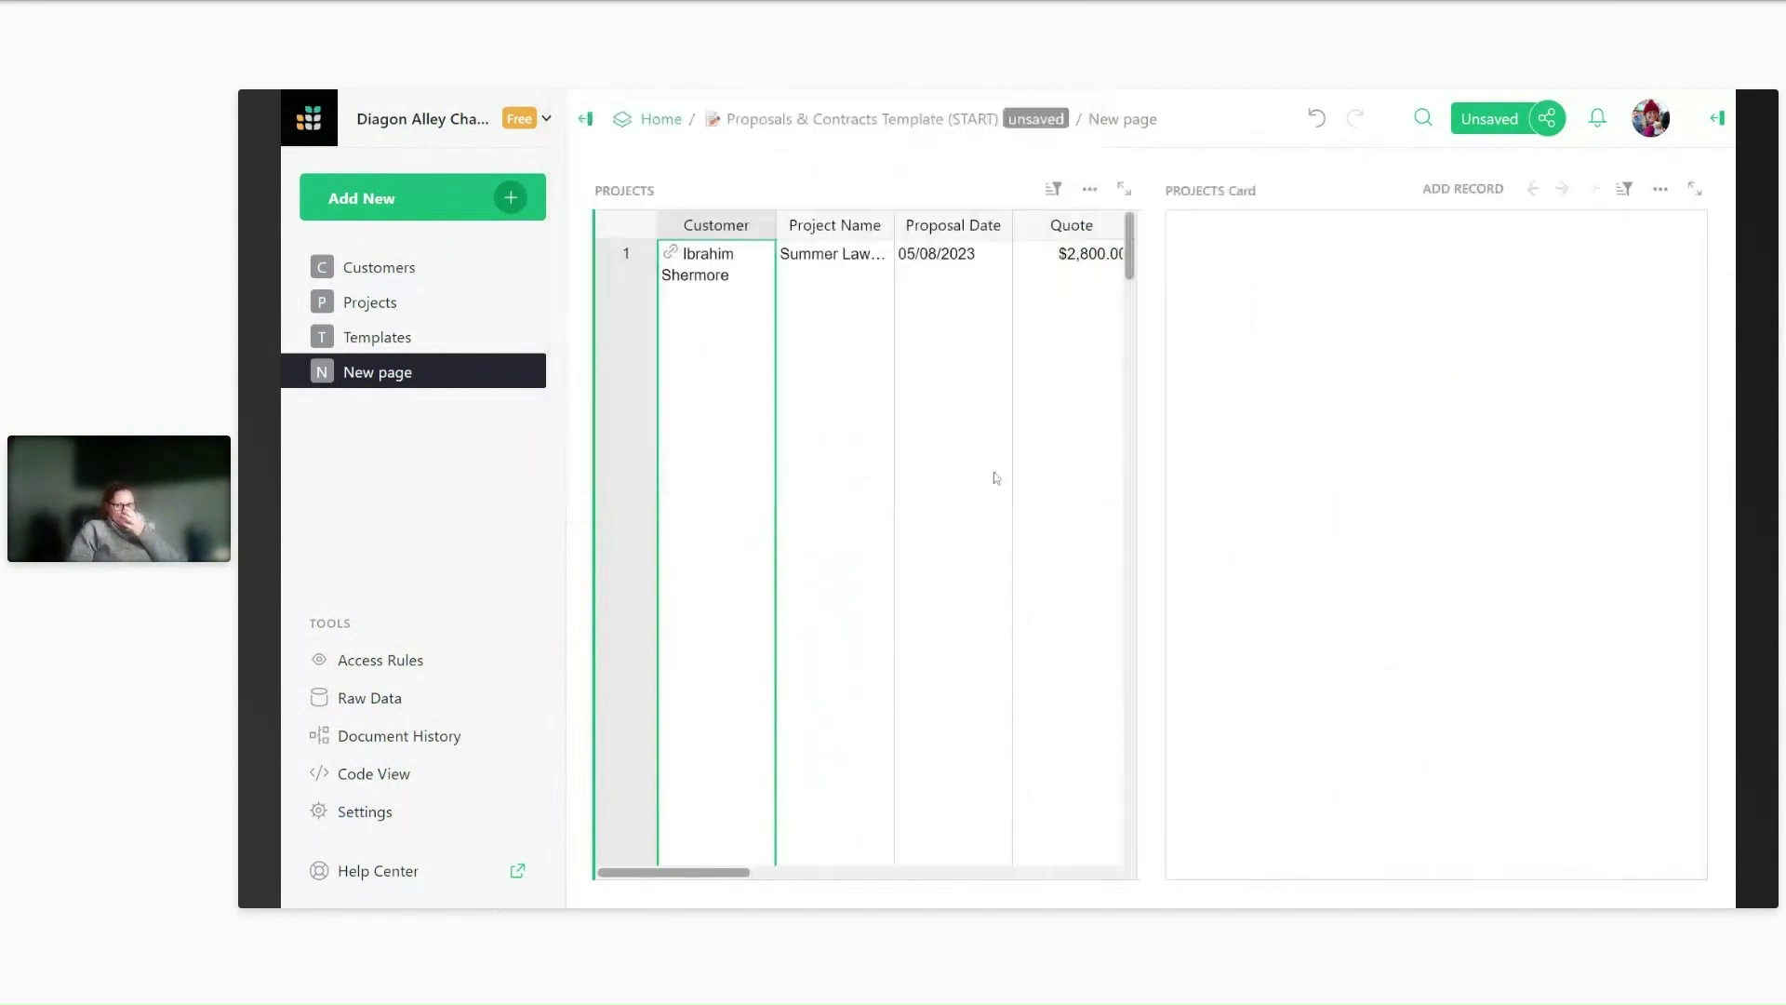
# In the PROJECTS card layout, remove Customer and Project Name, pair Quote with Attachment and the two proposal dates, and stack Services Details above Schedule Details.
pyautogui.click(1718, 119)
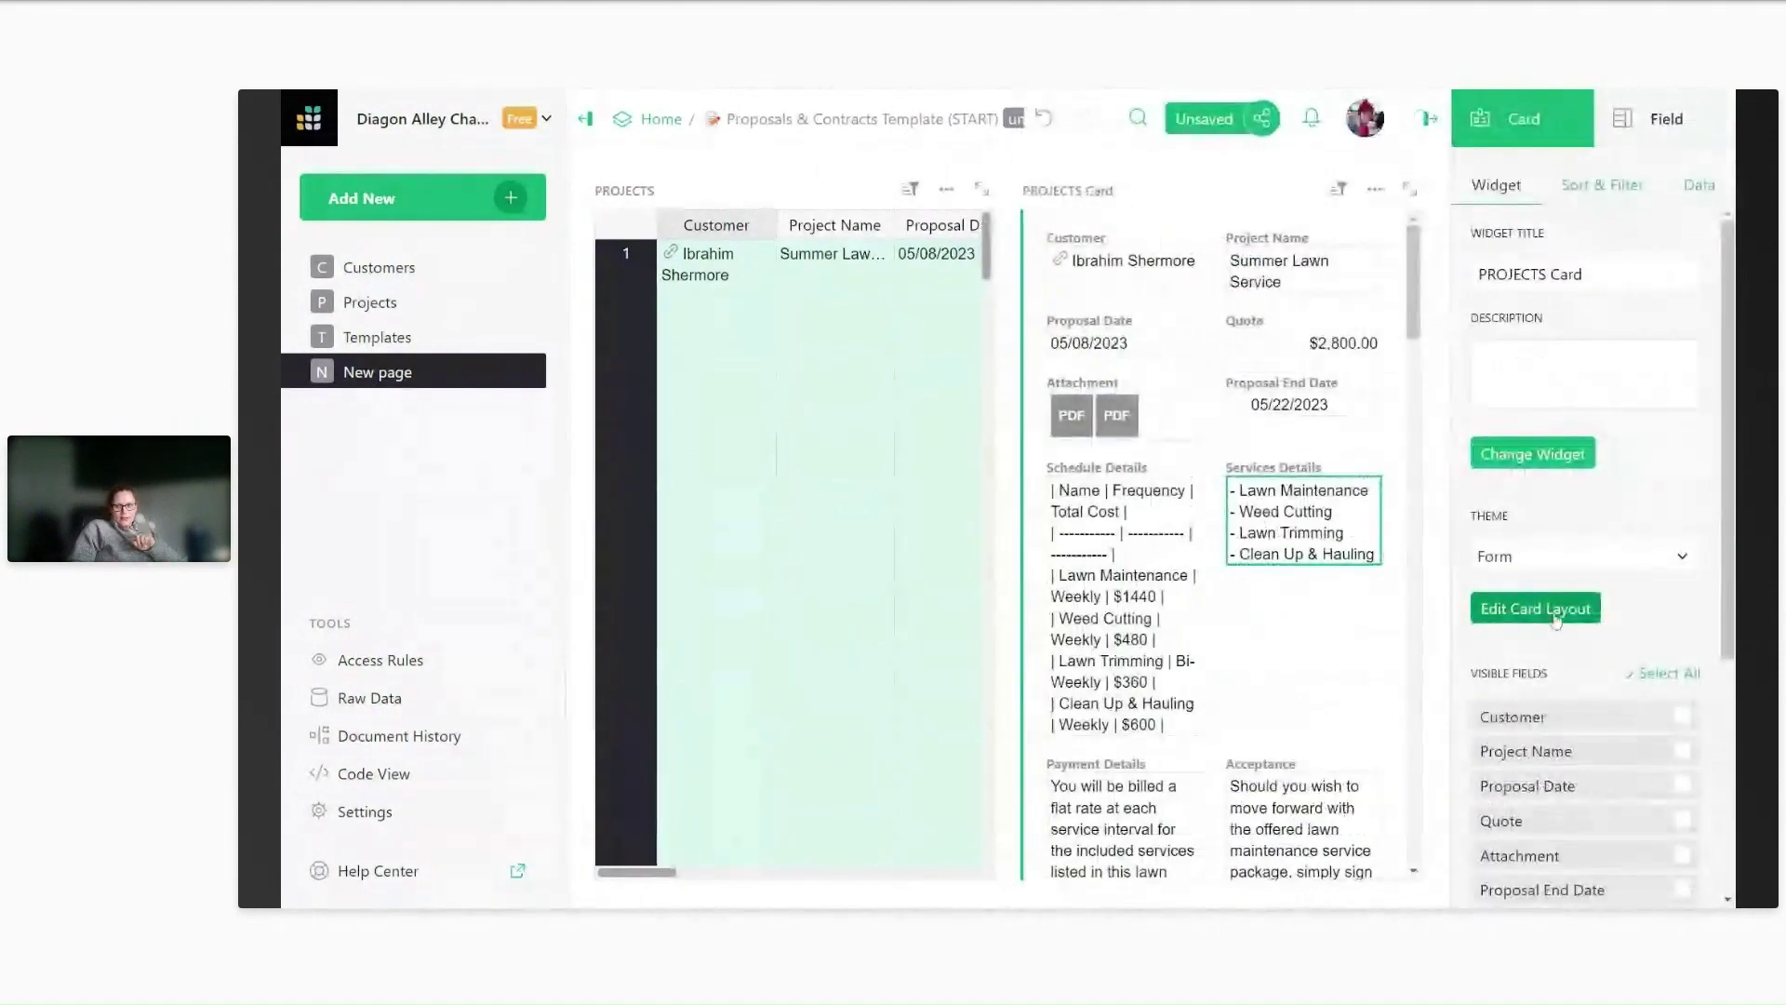
pyautogui.click(1544, 609)
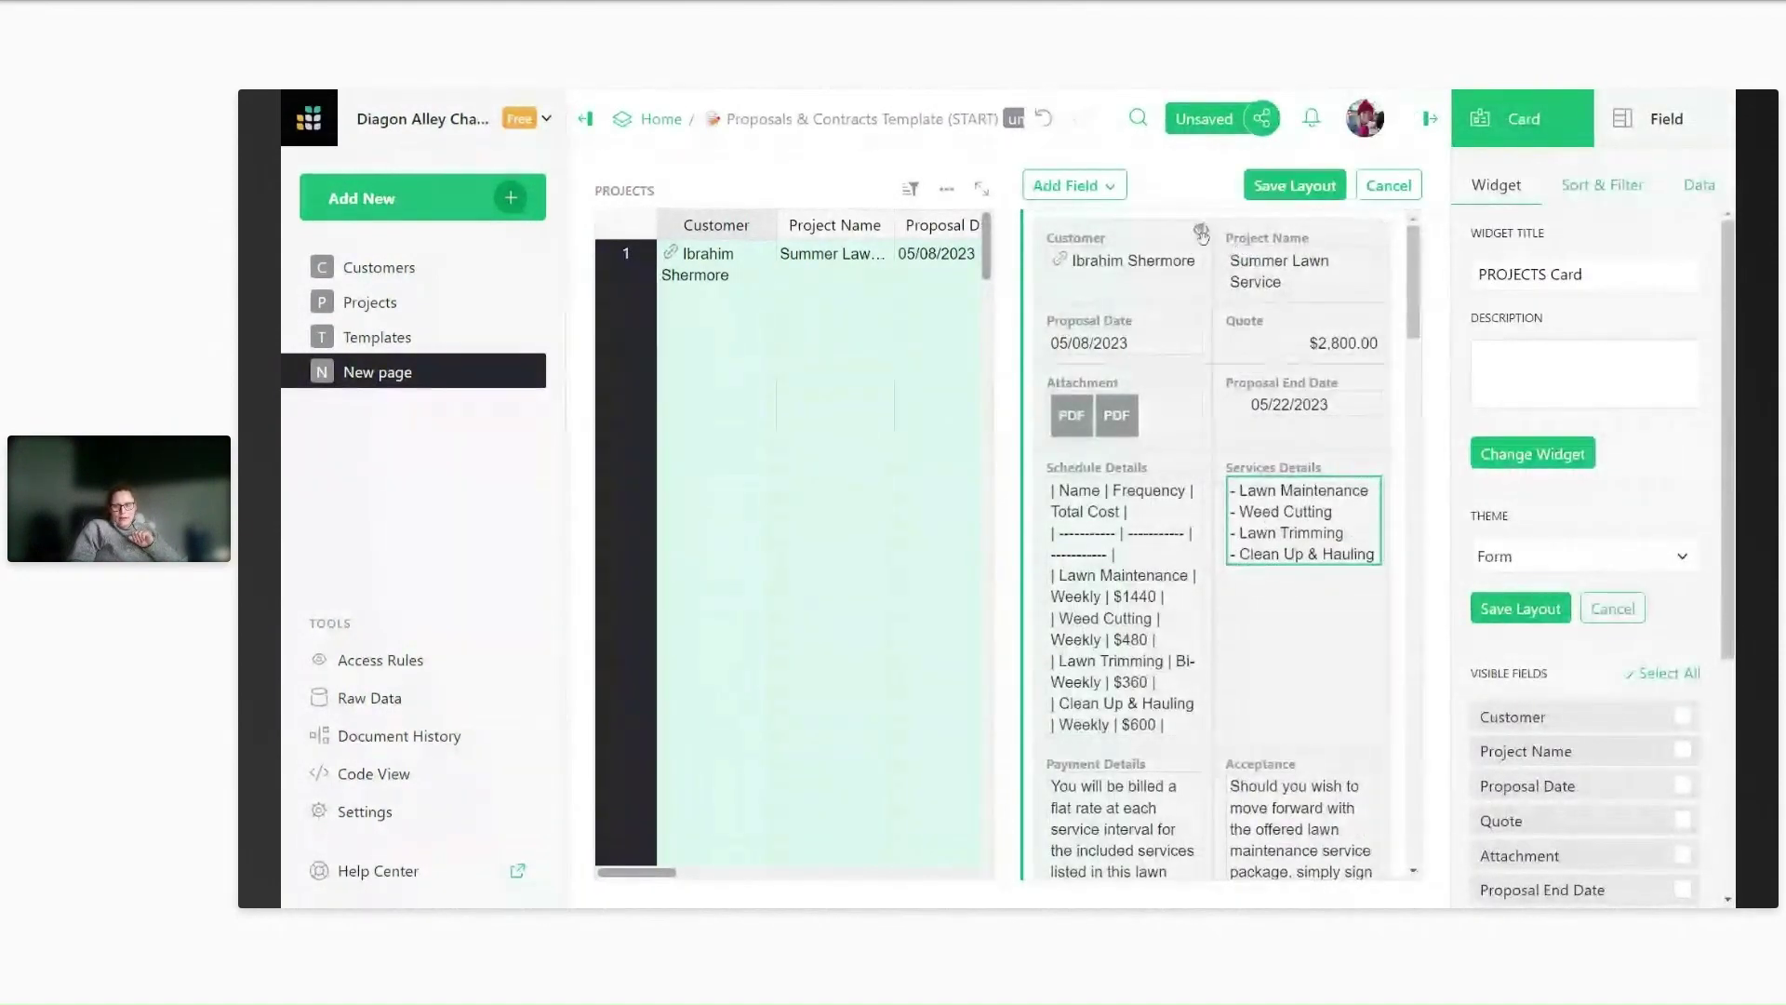
pyautogui.moveTo(1201, 234); pyautogui.dragTo(1363, 261)
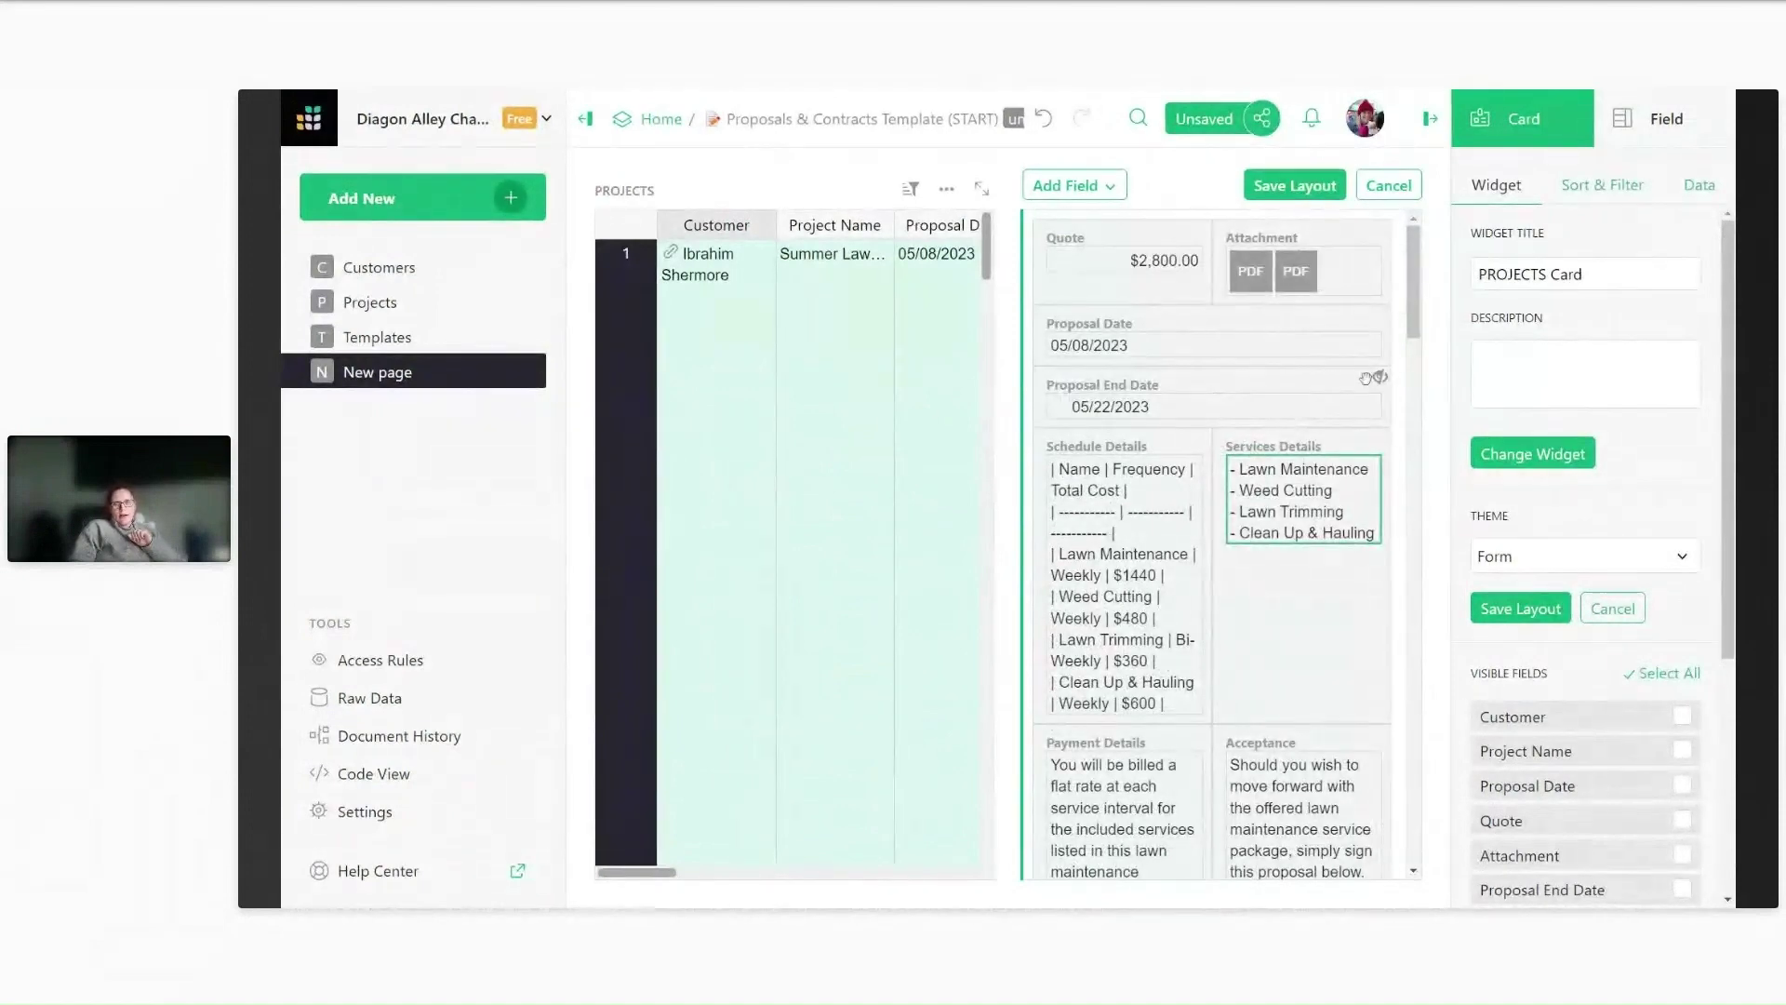
pyautogui.moveTo(1339, 389); pyautogui.dragTo(1270, 547)
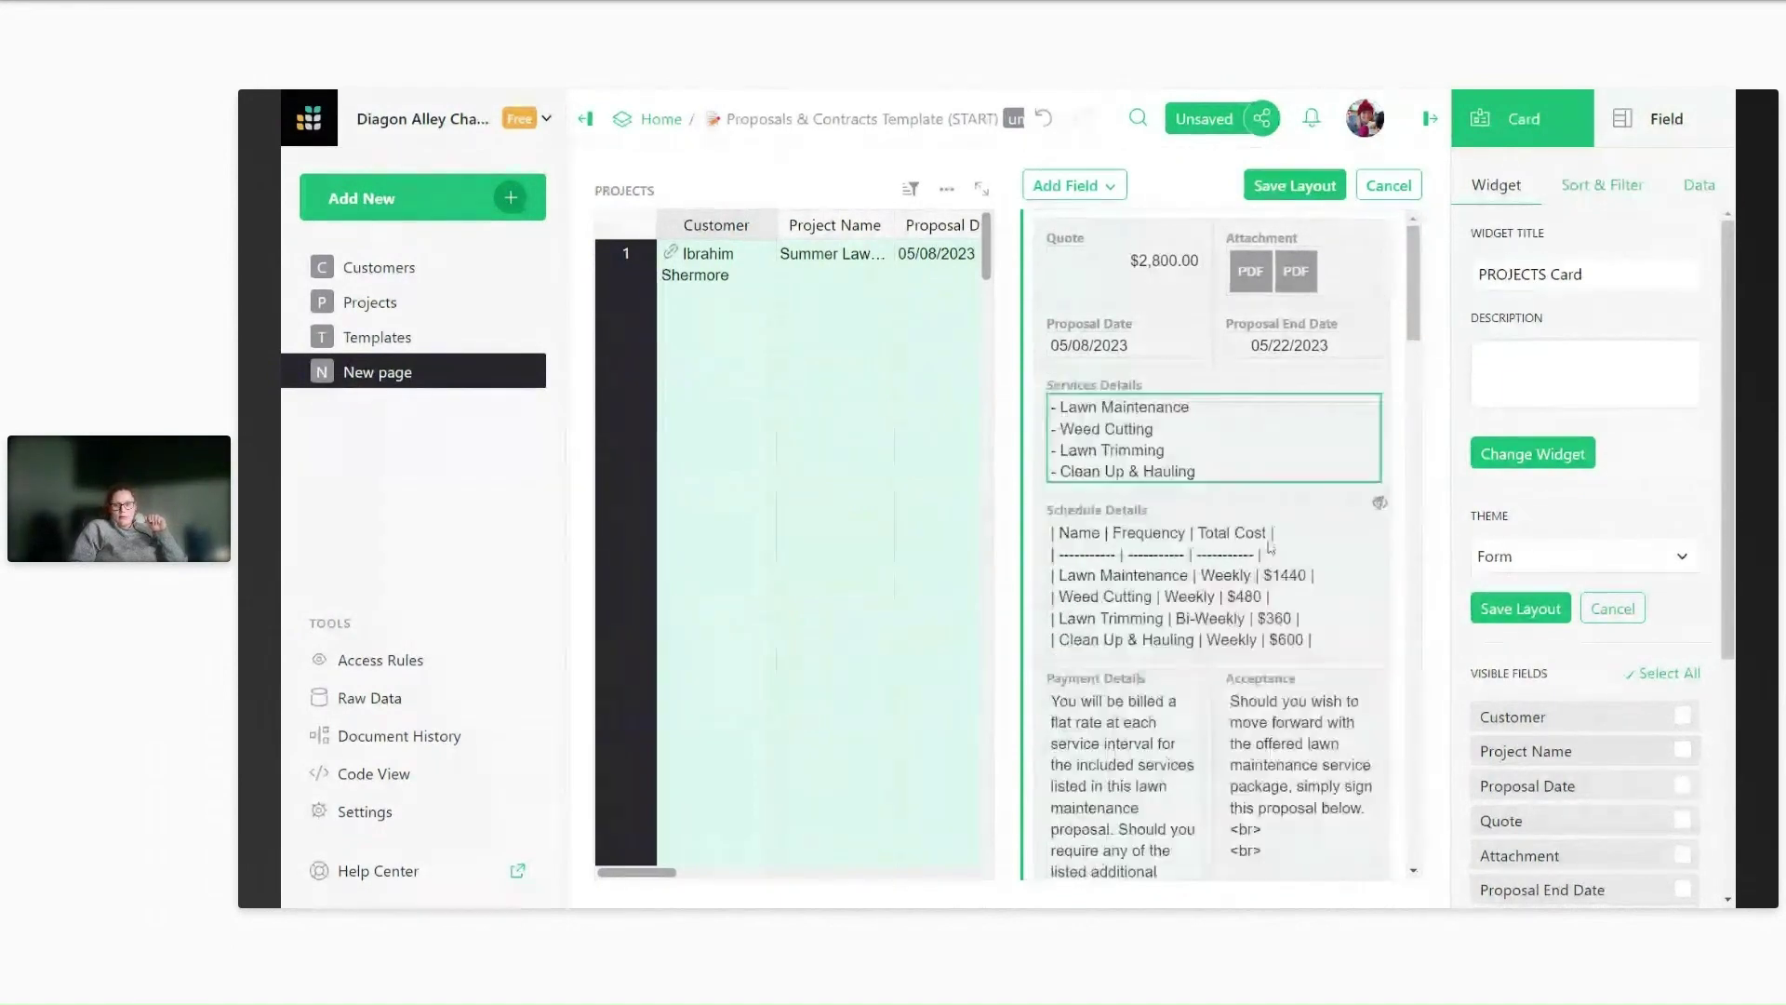
# Place Acceptance on its own row below Payment Details, remove Contract Date, Work Start Date, Status and Proposal from the card, and save the layout.
pyautogui.scroll(-2, 1270, 547)
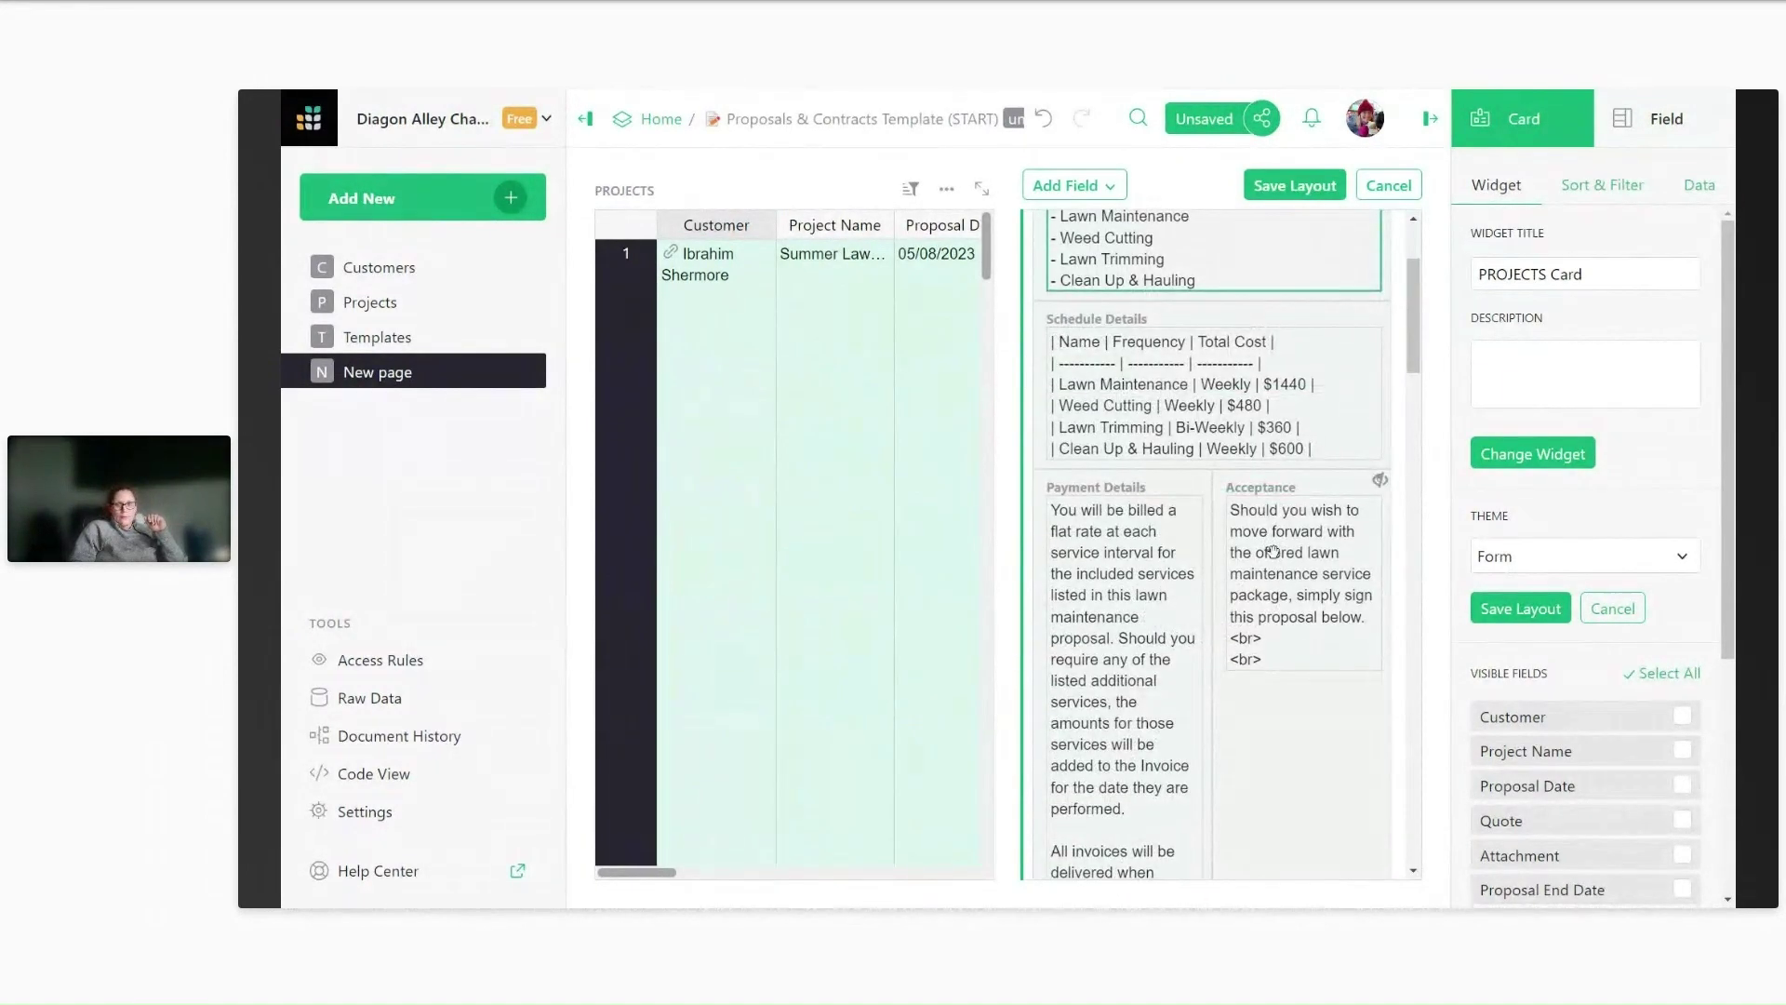
pyautogui.scroll(-4, 1282, 456)
pyautogui.moveTo(1282, 456); pyautogui.dragTo(1210, 652)
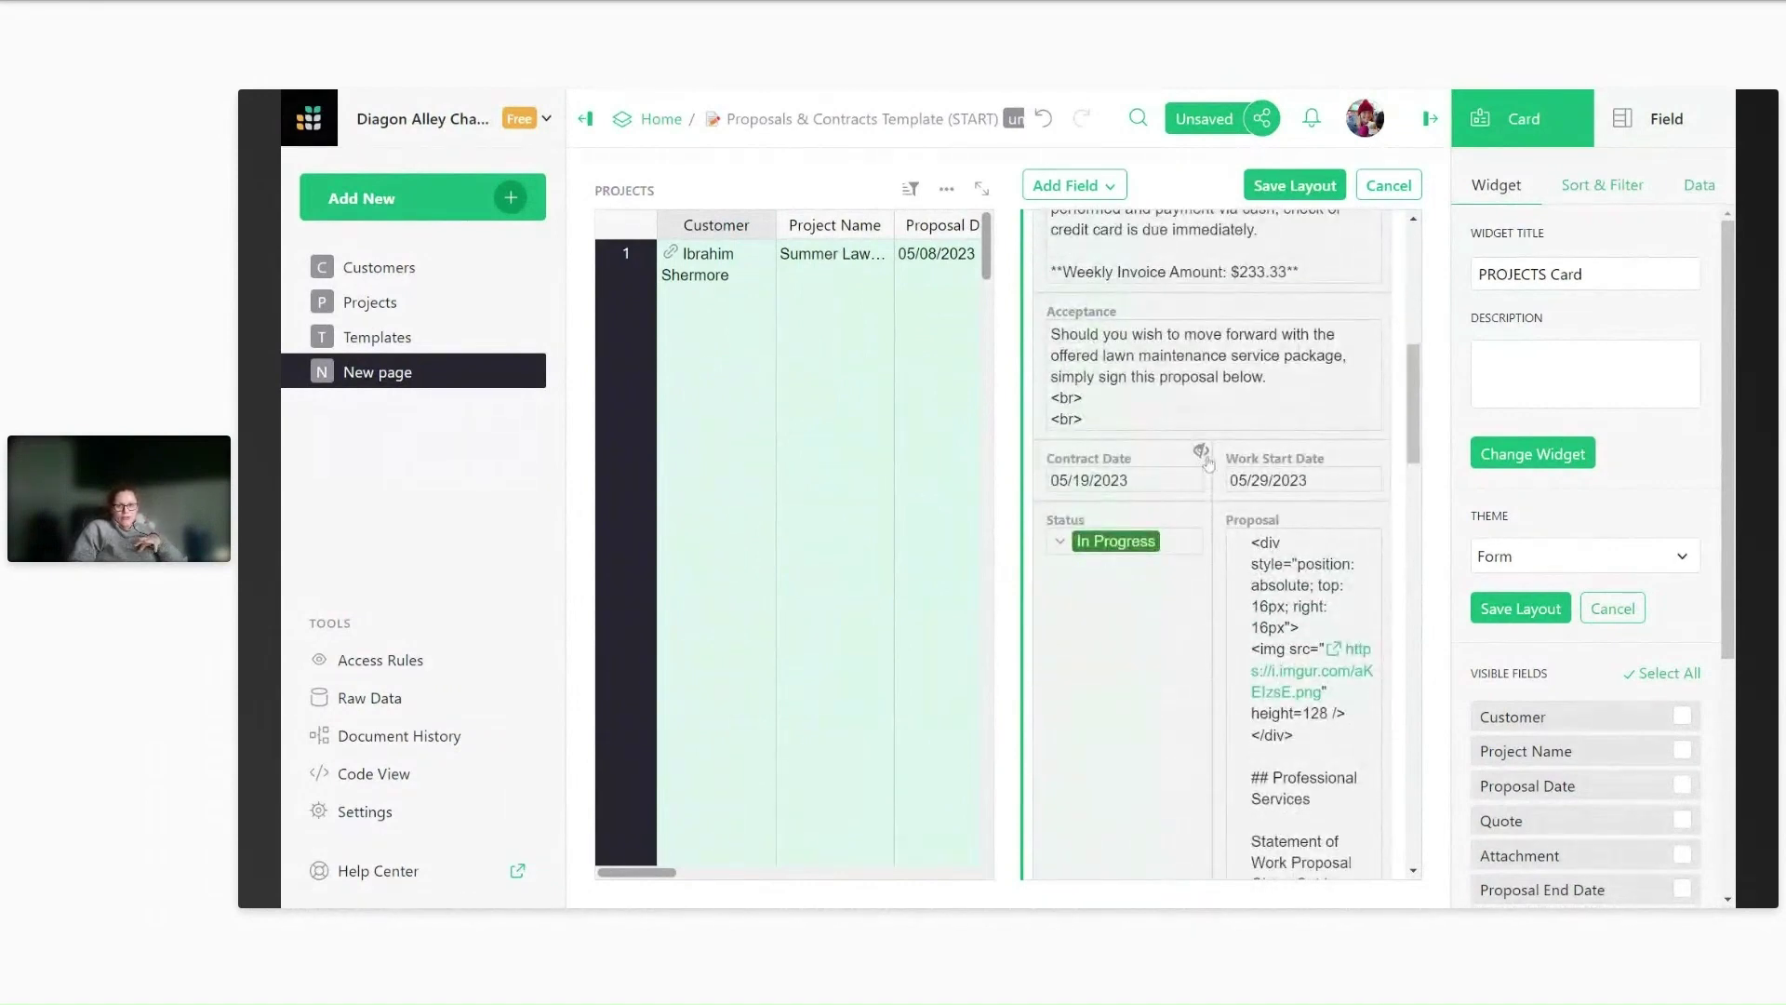
pyautogui.click(1201, 452)
pyautogui.click(1378, 453)
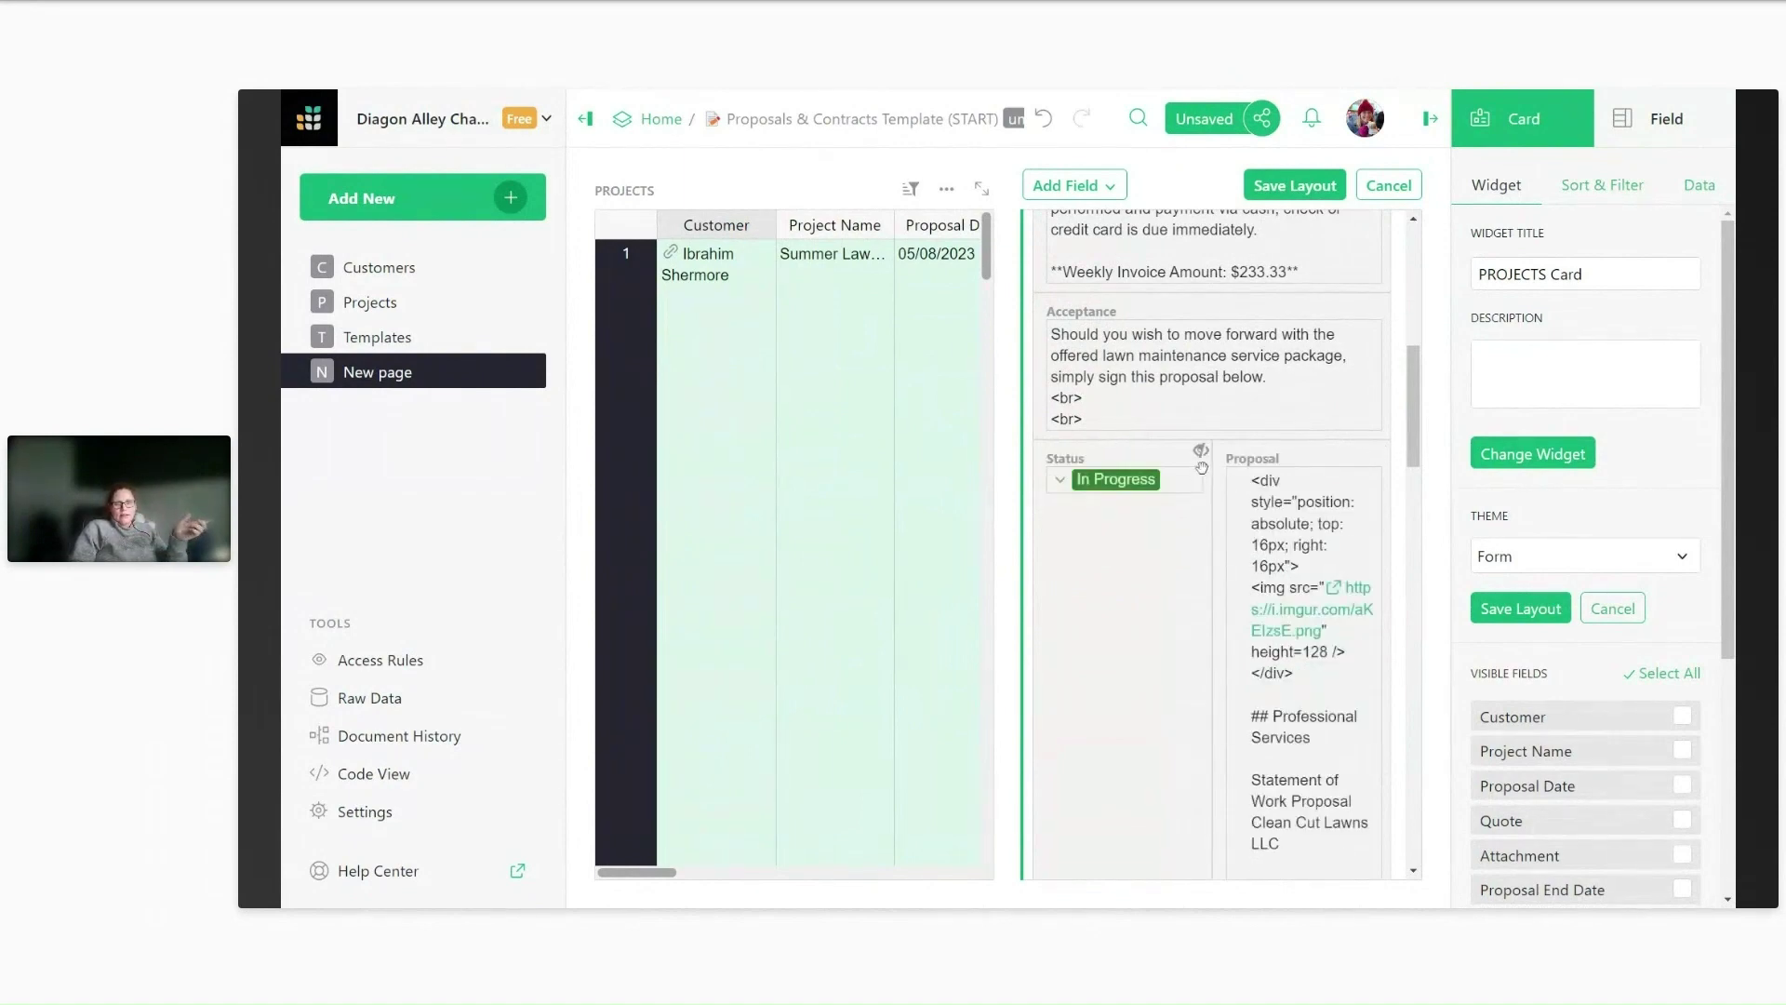
pyautogui.click(1201, 453)
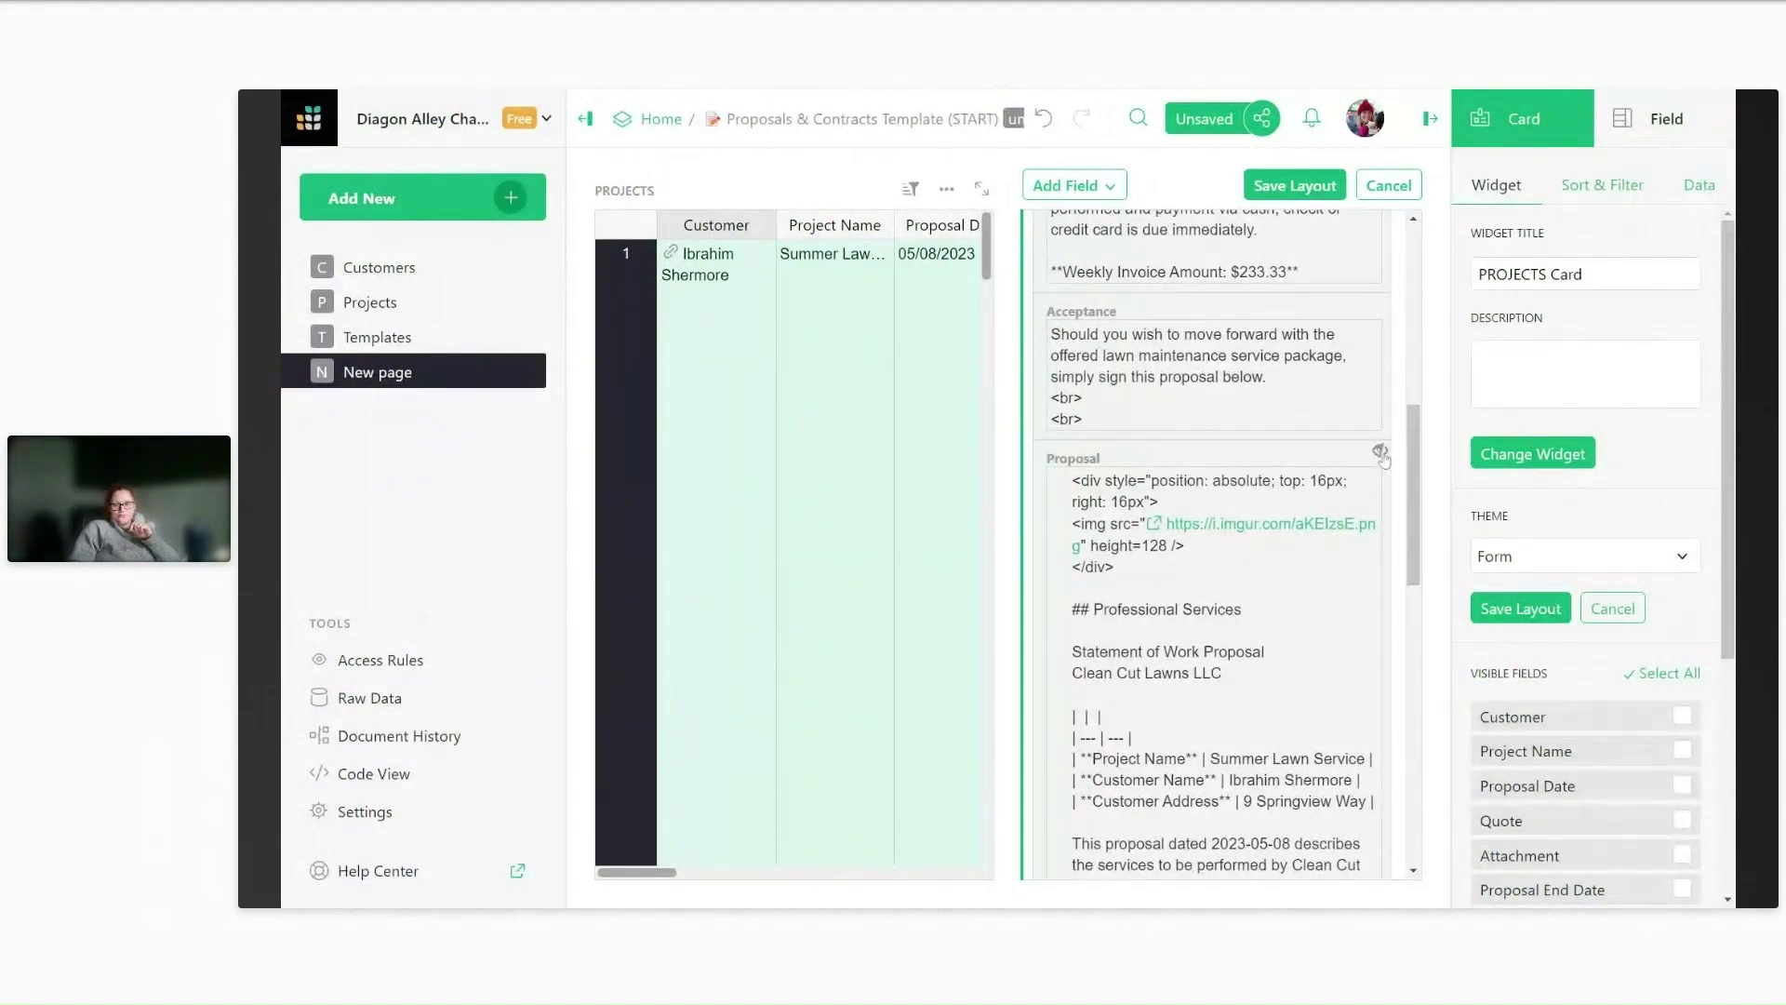
pyautogui.scroll(10, 1381, 455)
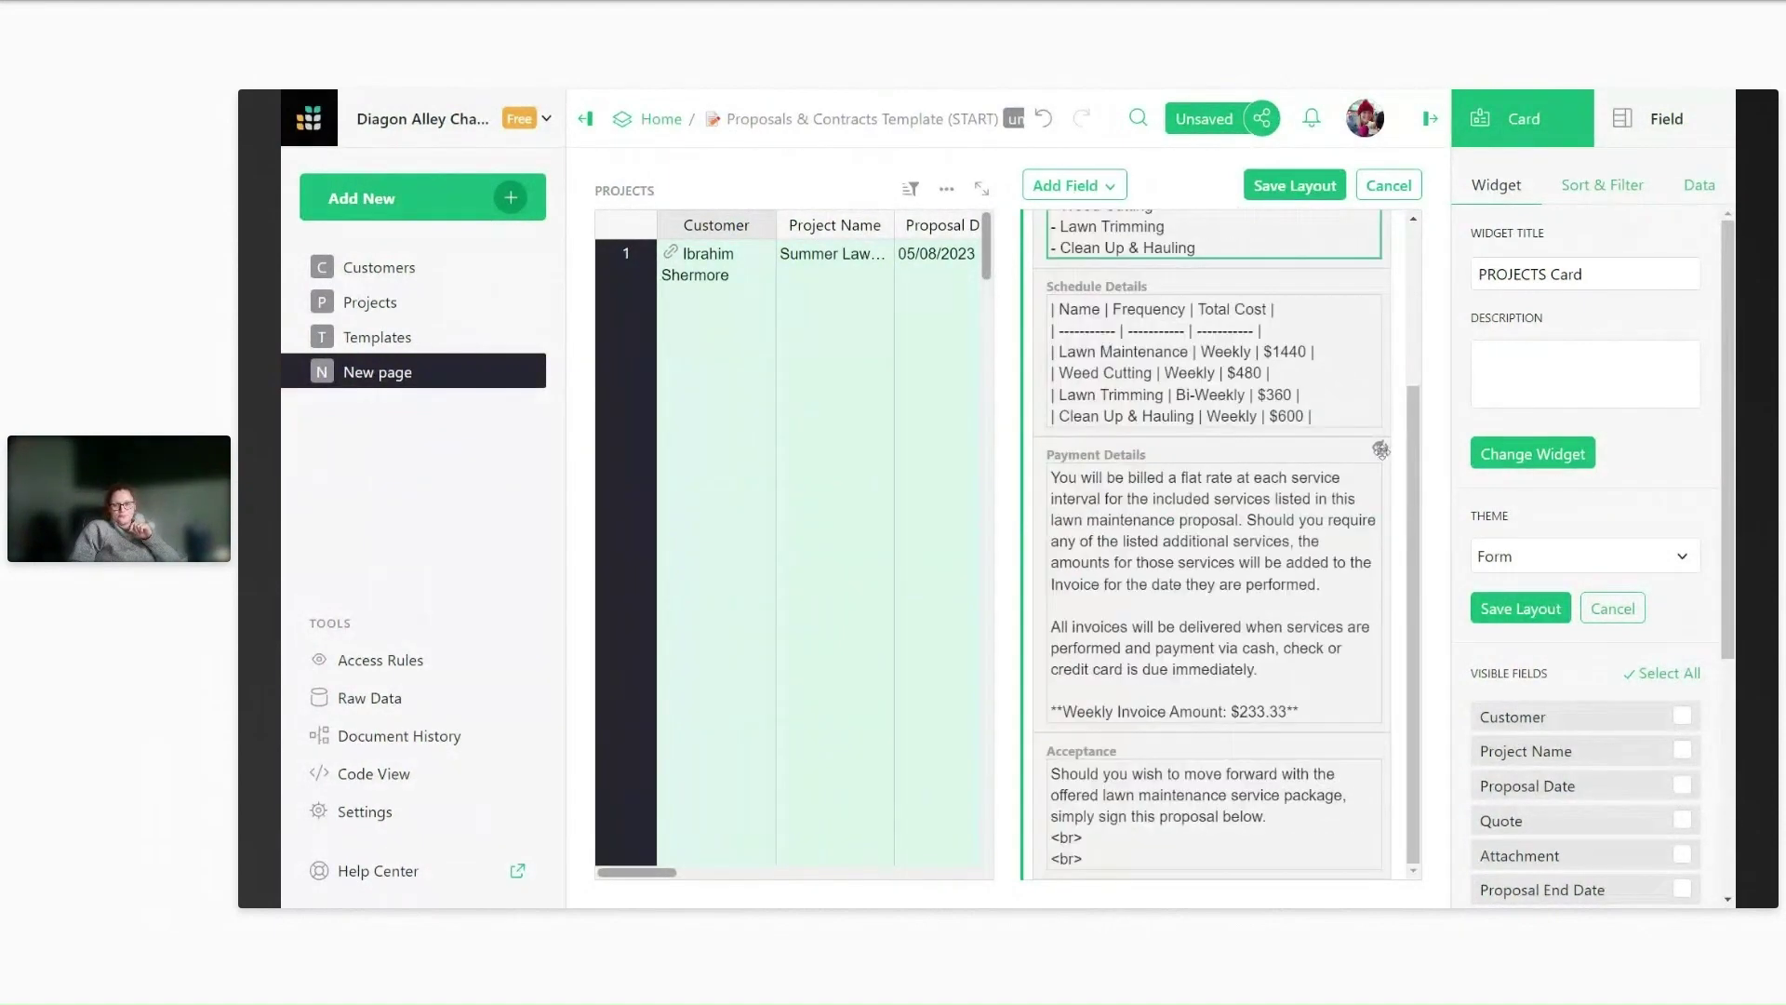
pyautogui.click(1311, 194)
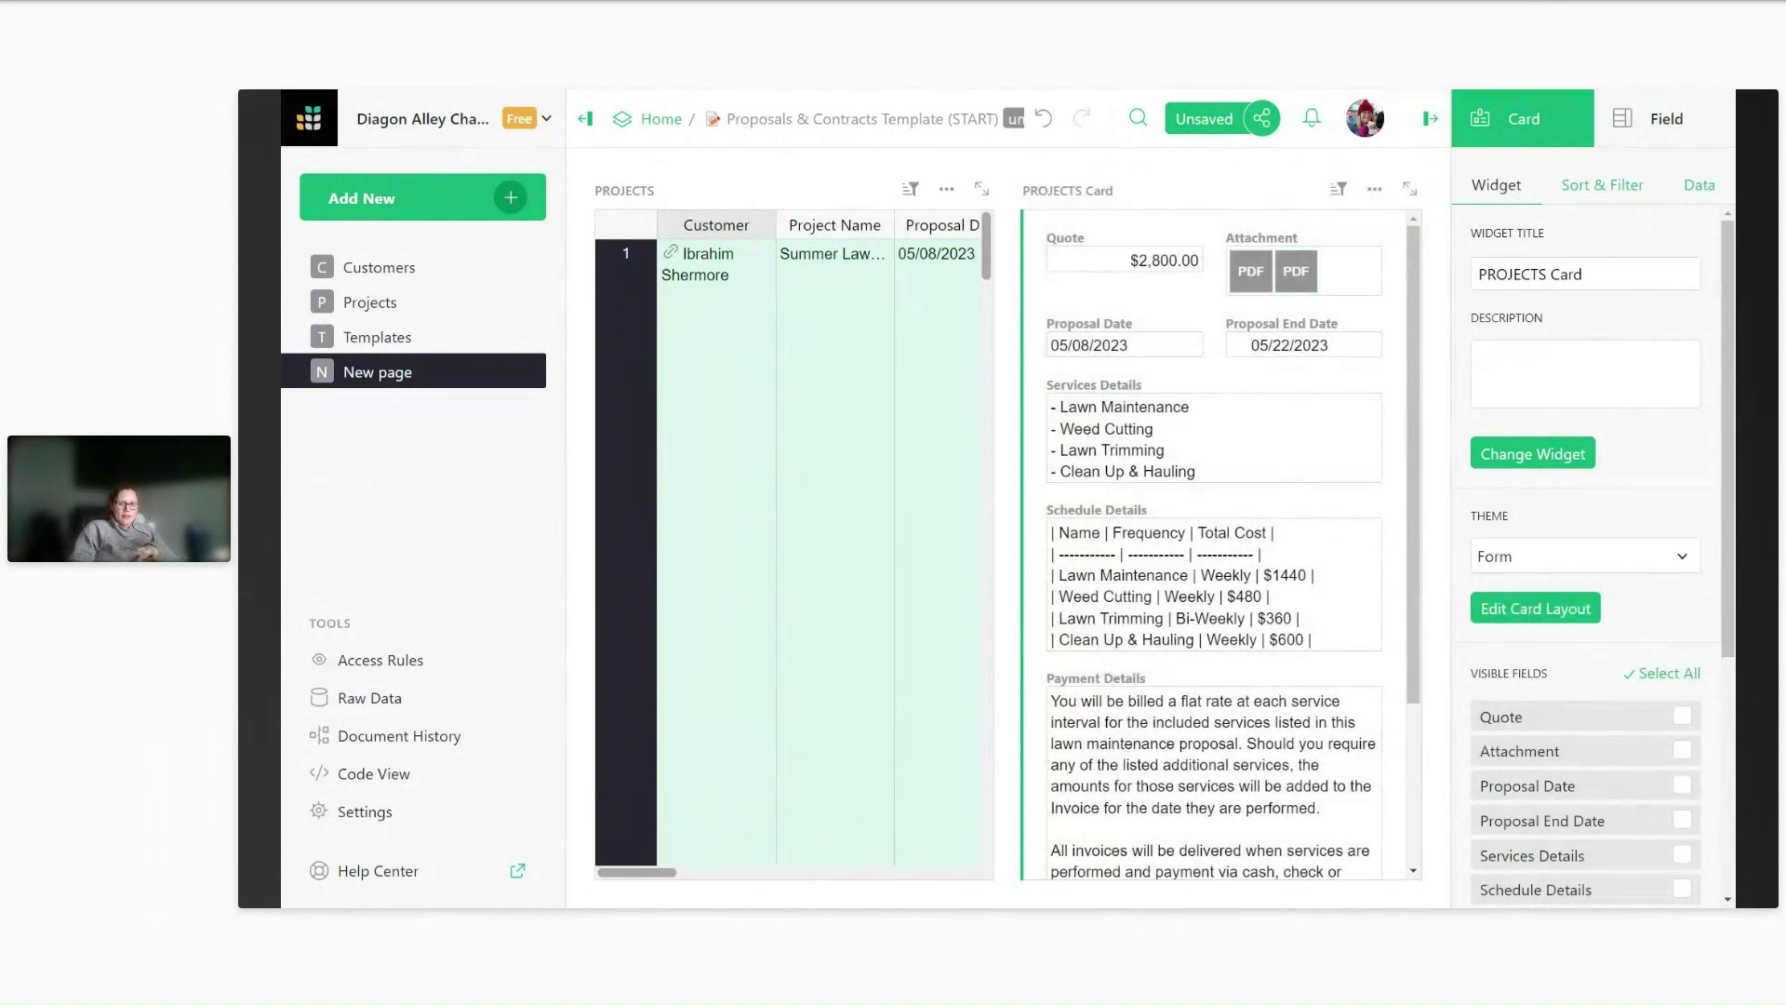
# Hide every column of the PROJECTS table except Customer, Project Name and Status.
pyautogui.click(772, 457)
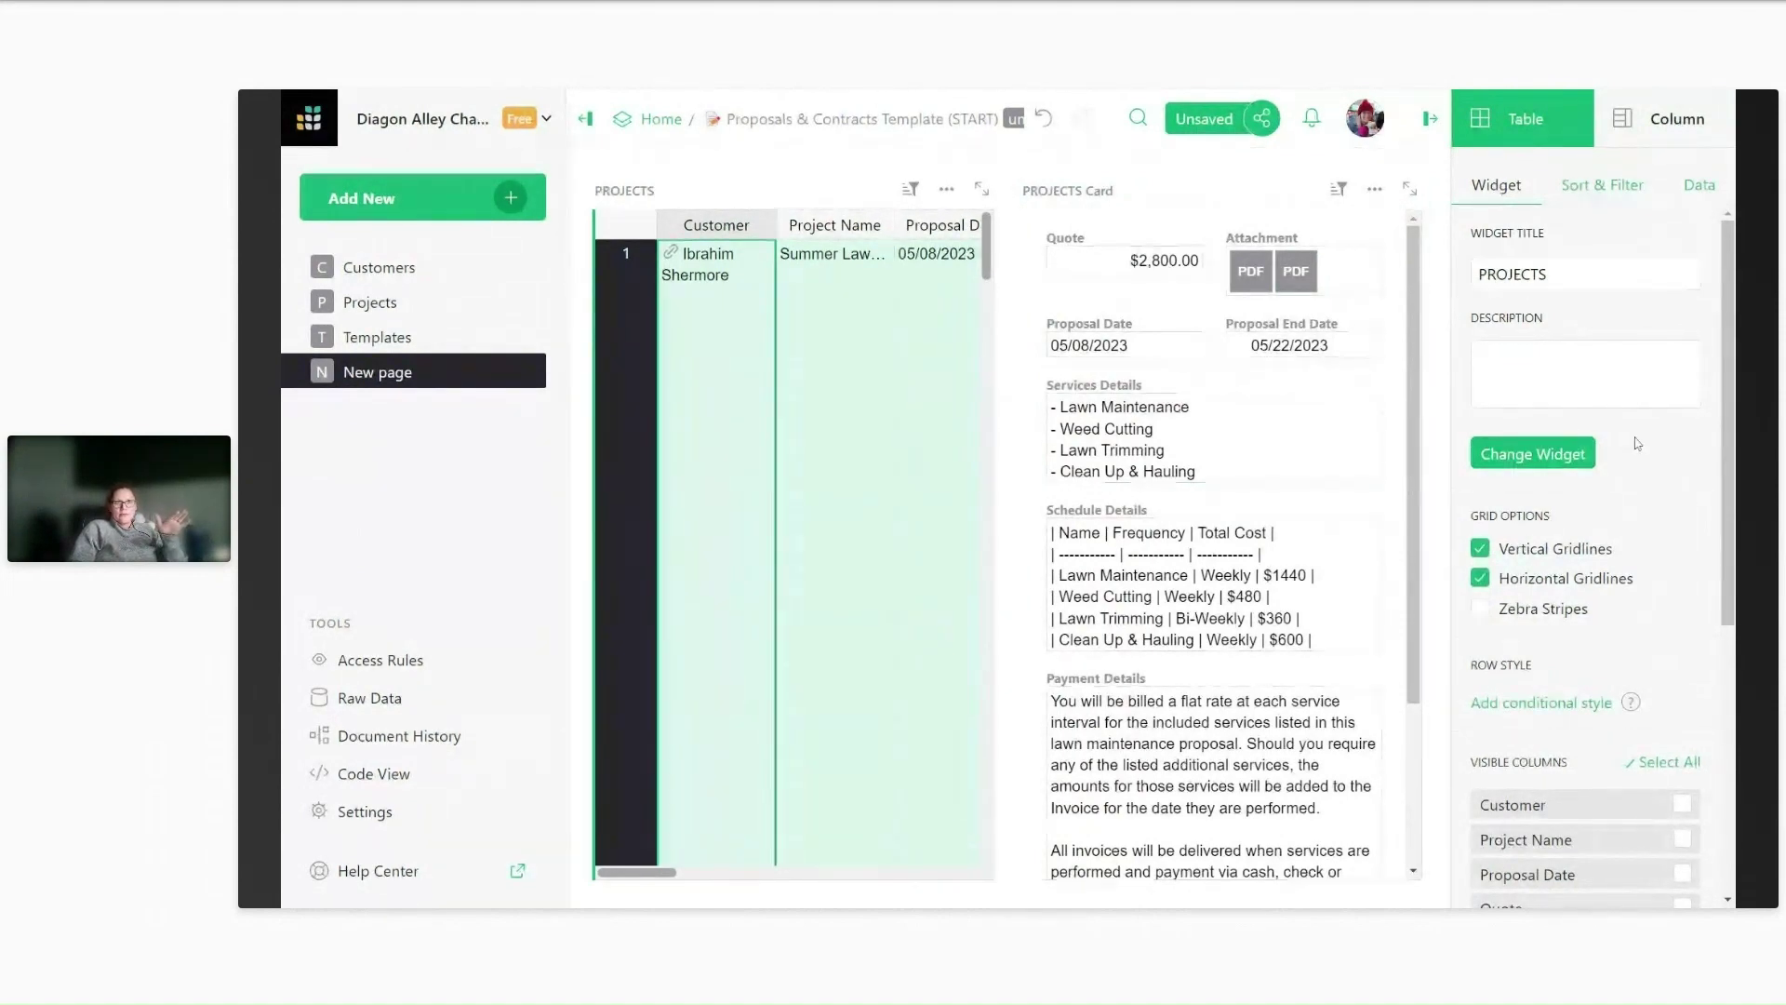
pyautogui.scroll(-2, 1637, 443)
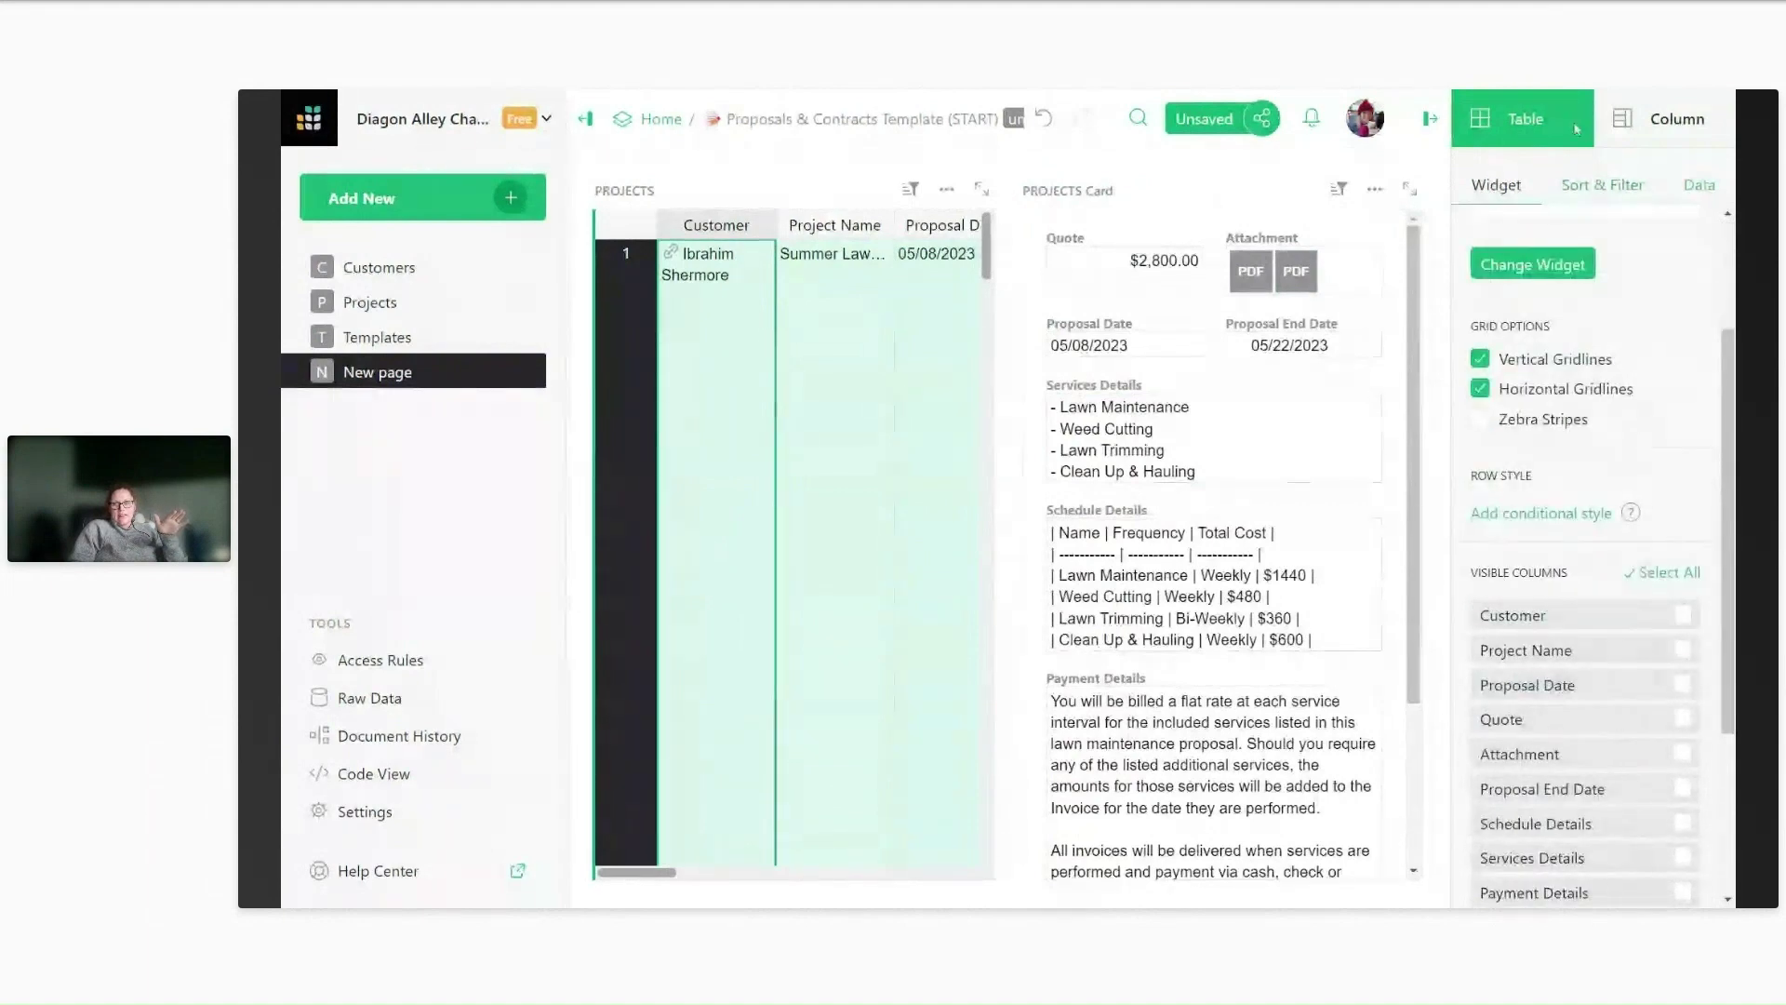
pyautogui.scroll(-1, 1582, 511)
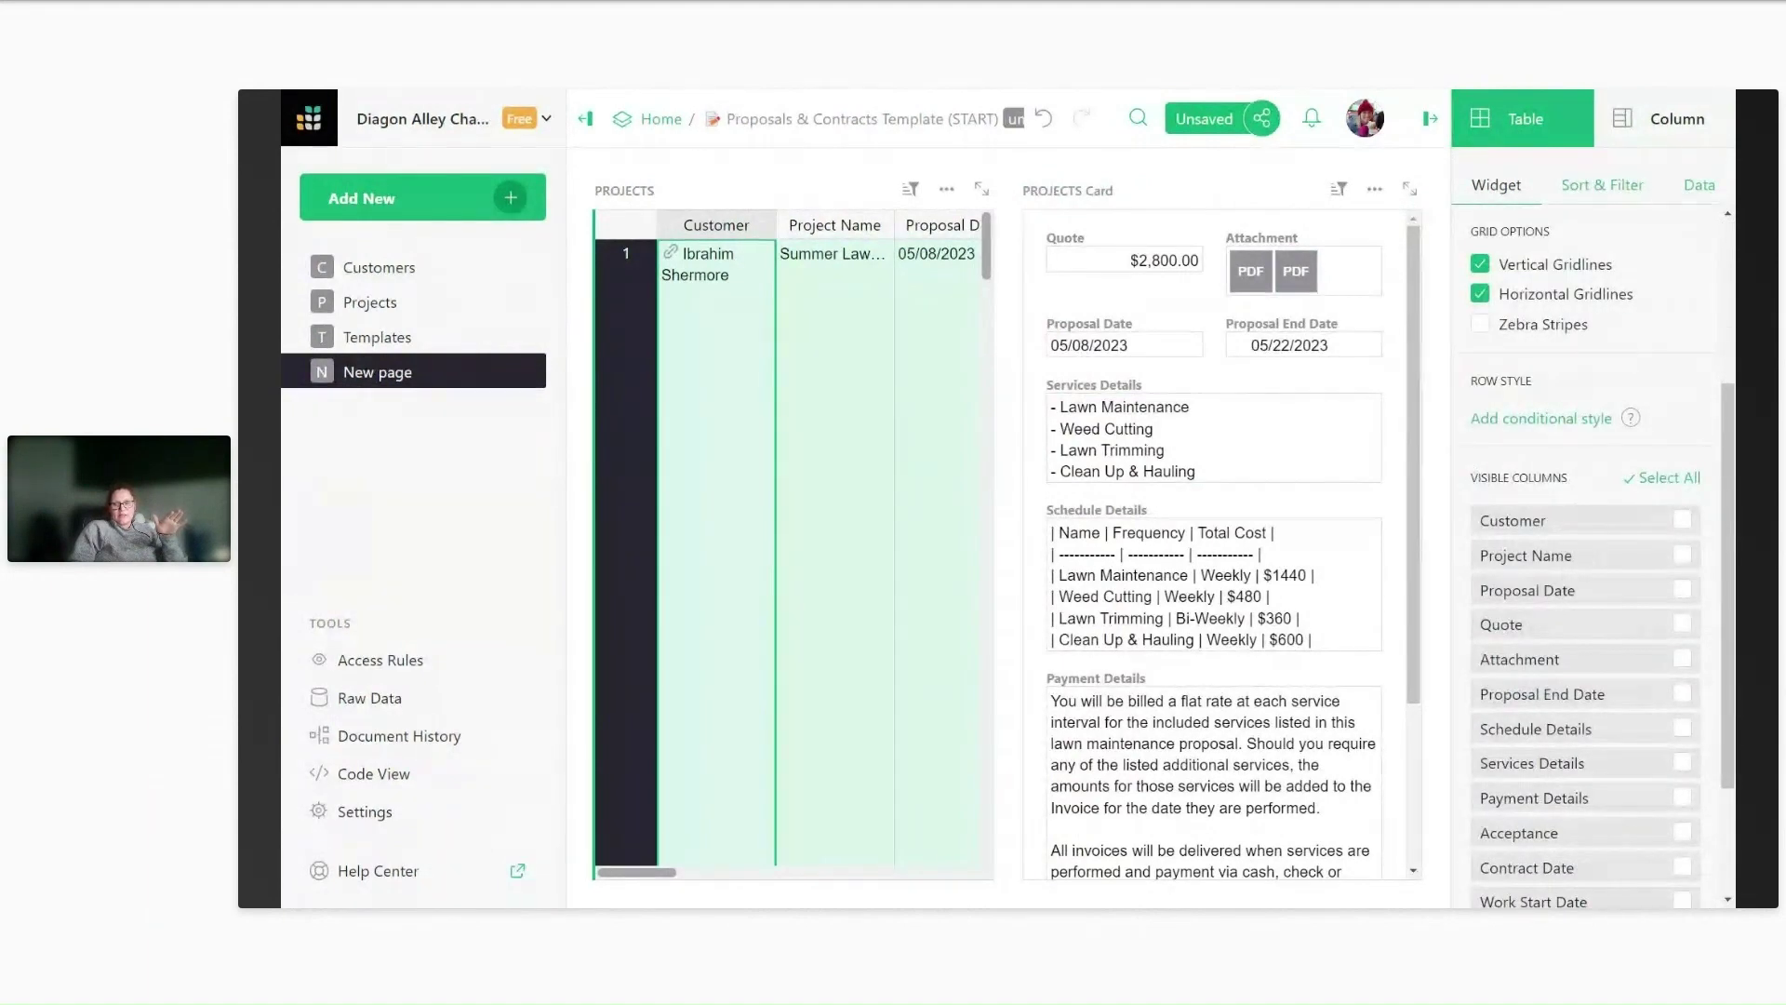
pyautogui.click(1683, 481)
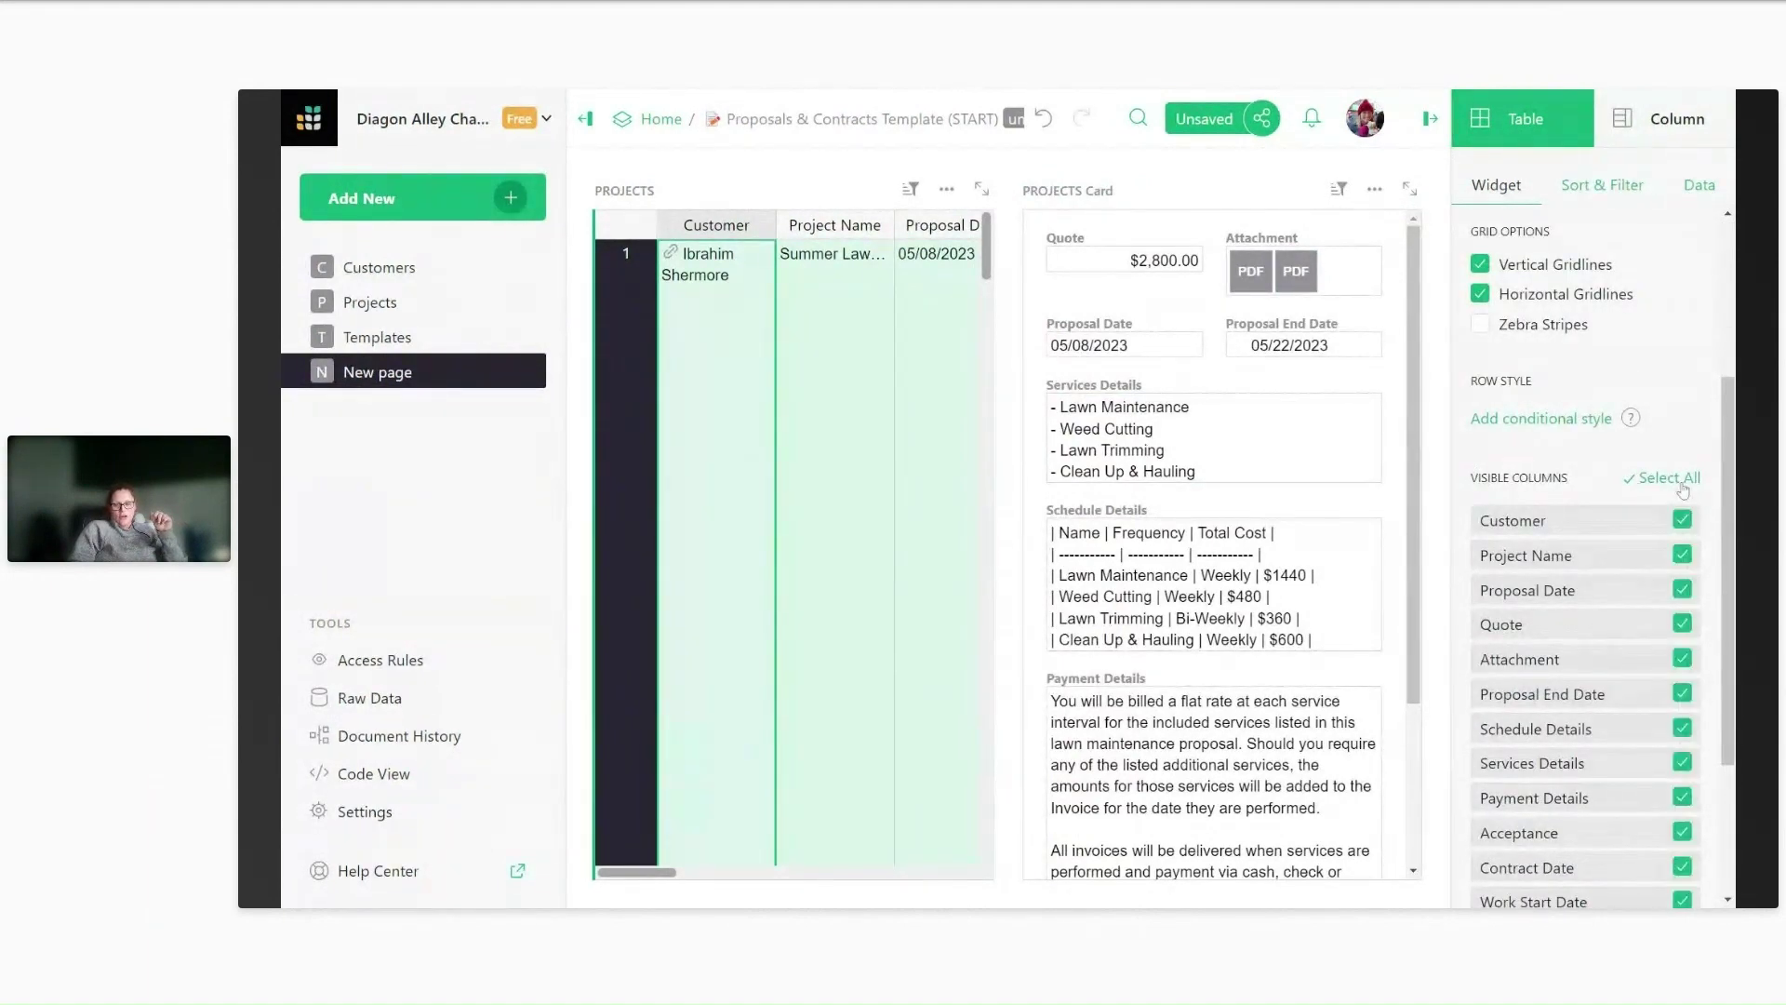
pyautogui.scroll(-2, 1674, 419)
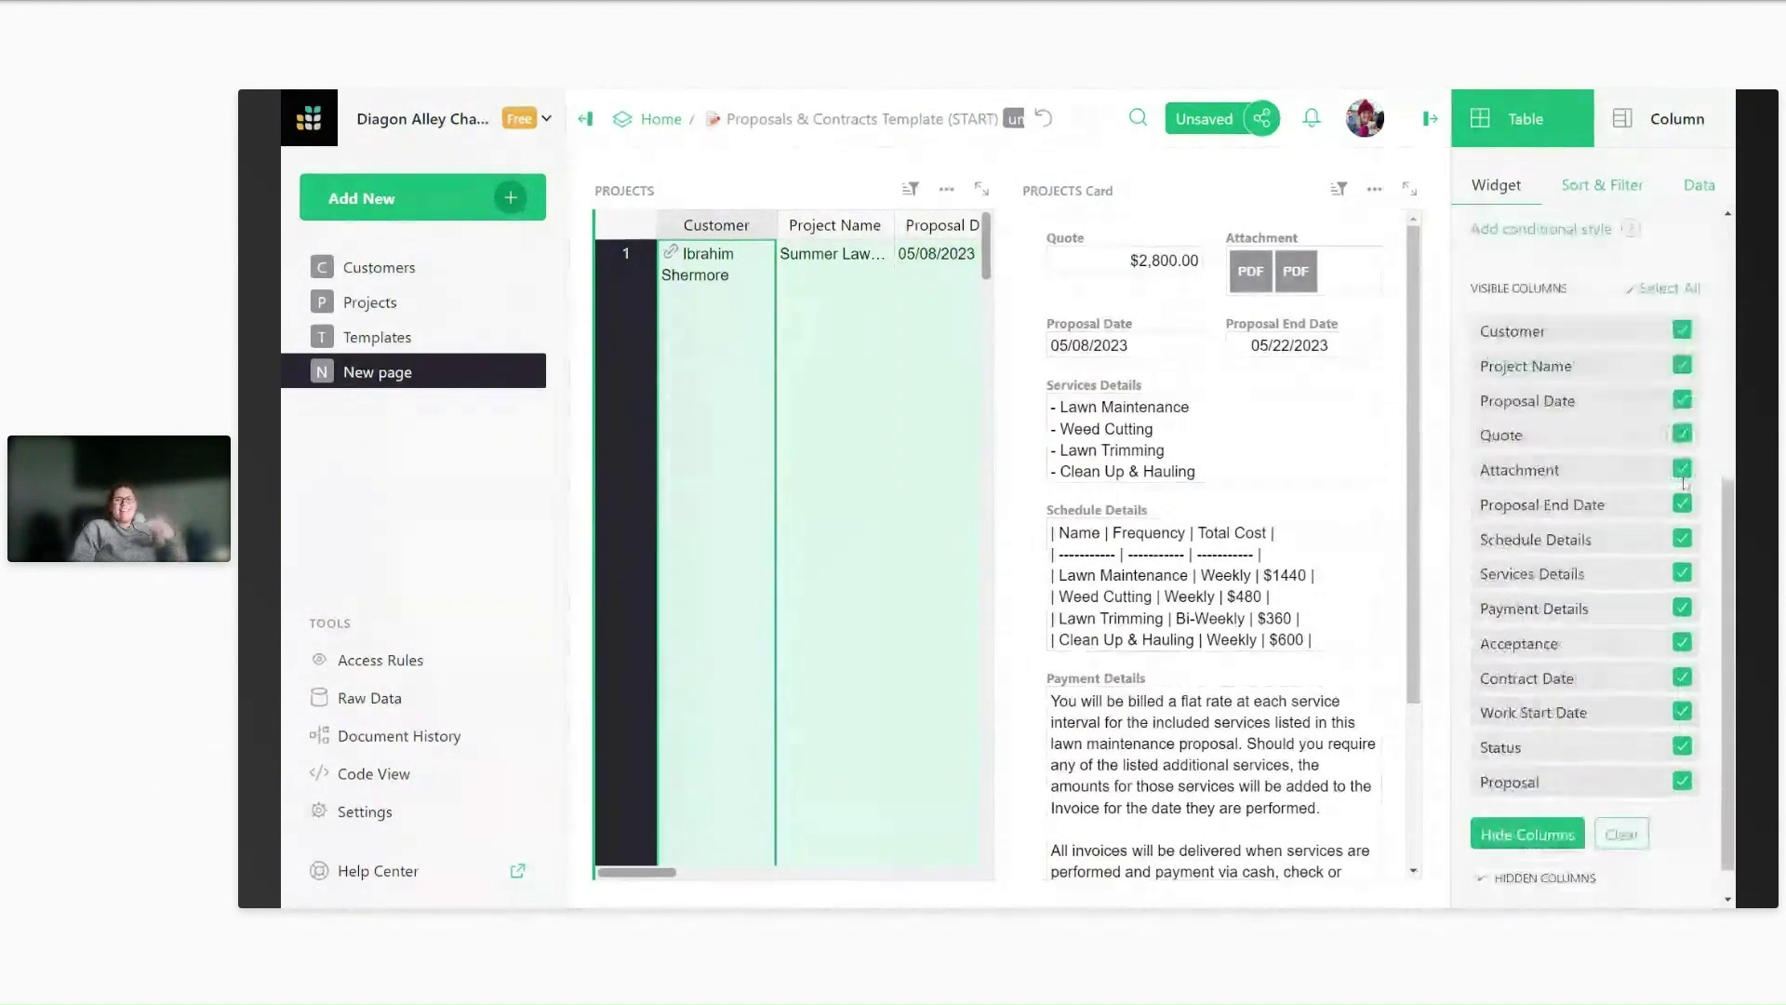
pyautogui.click(1682, 330)
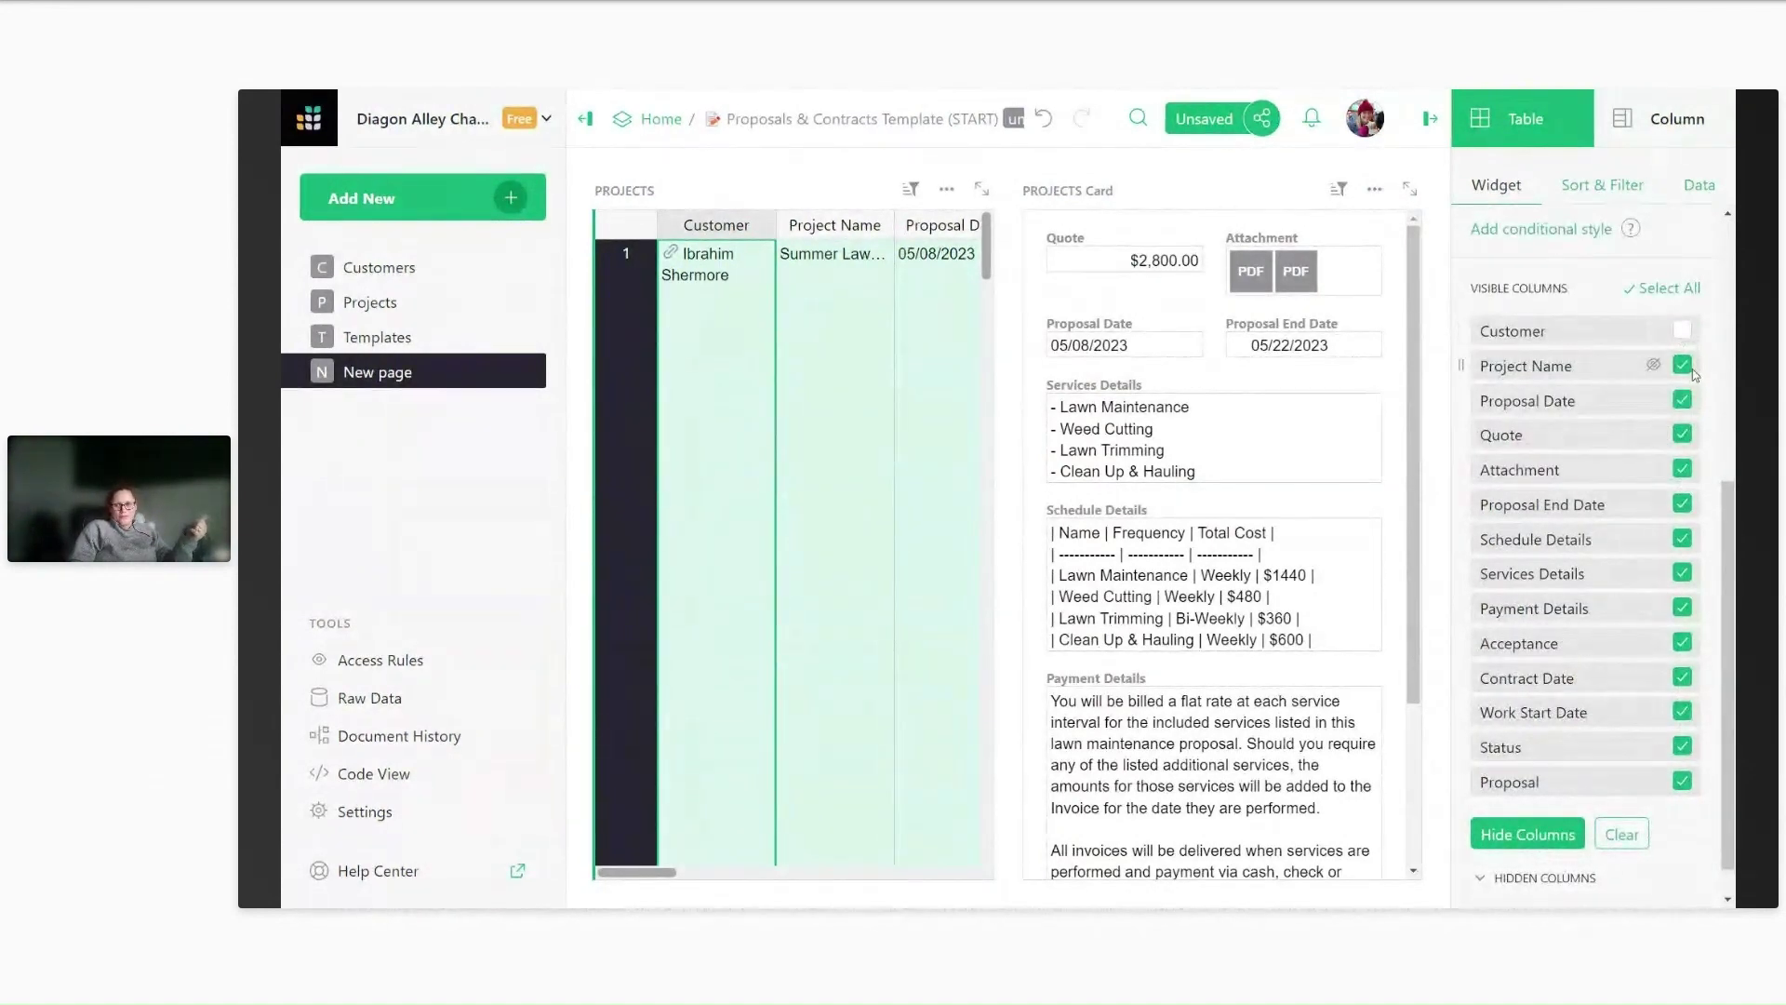
pyautogui.click(1682, 365)
pyautogui.click(1681, 745)
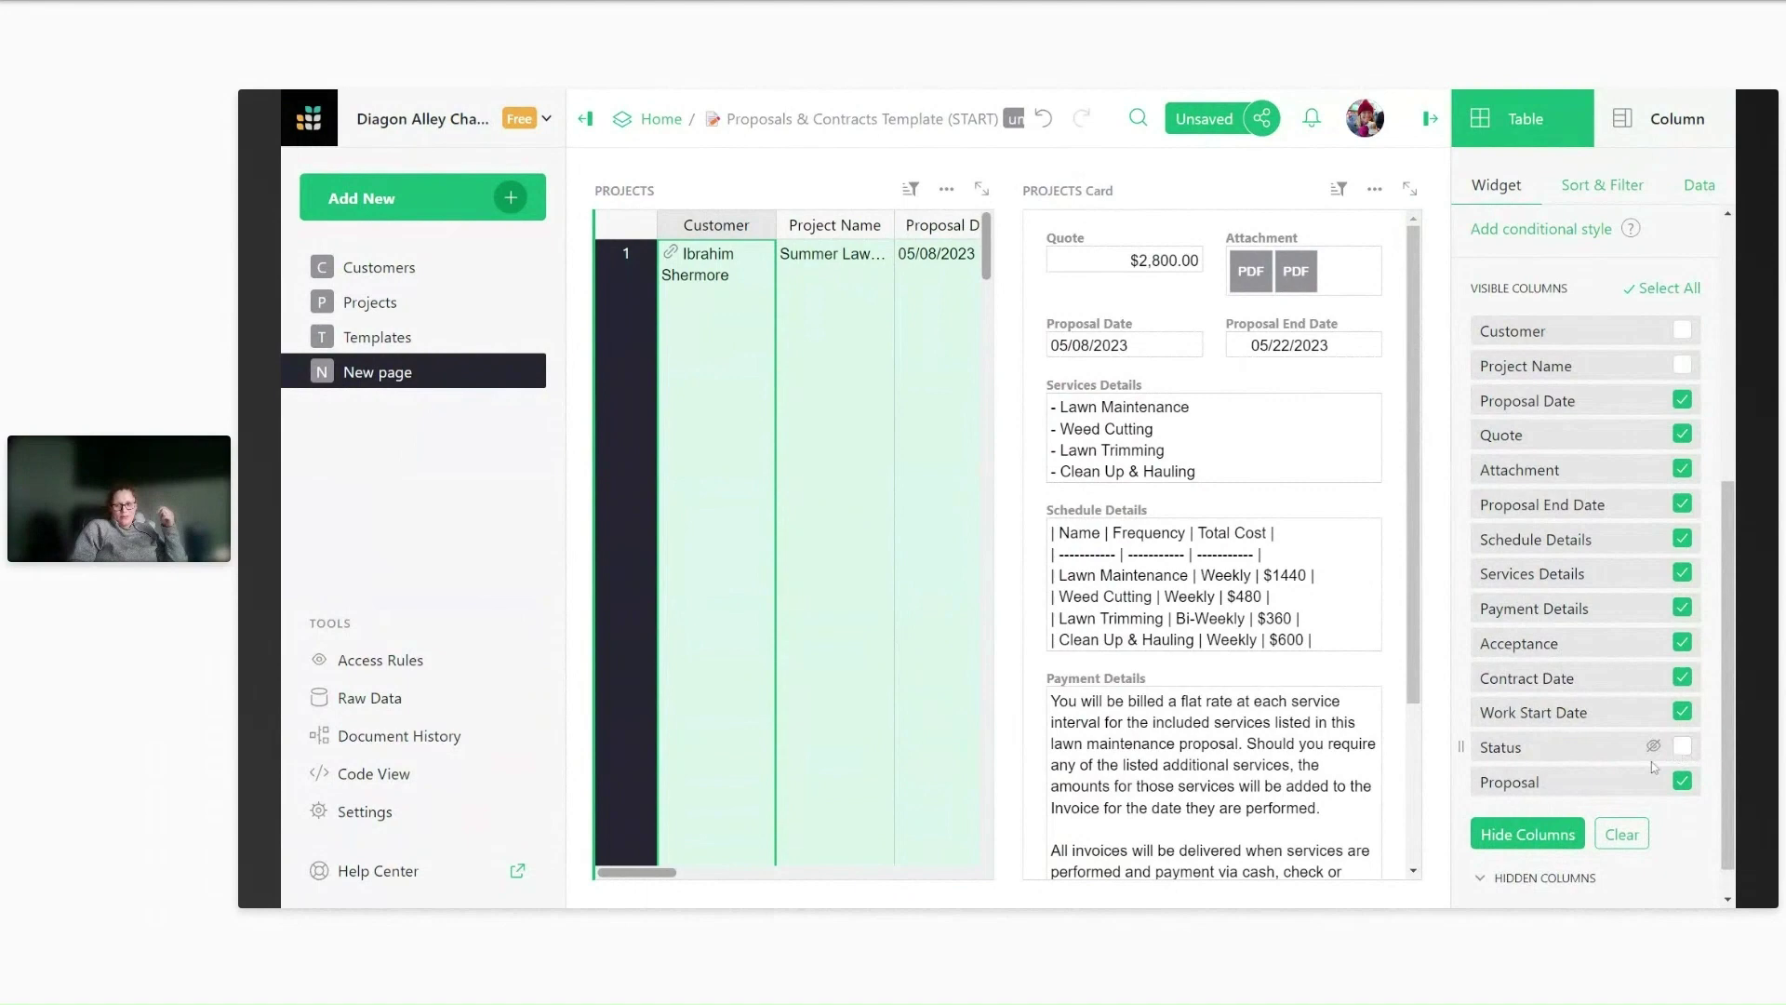
pyautogui.click(1519, 837)
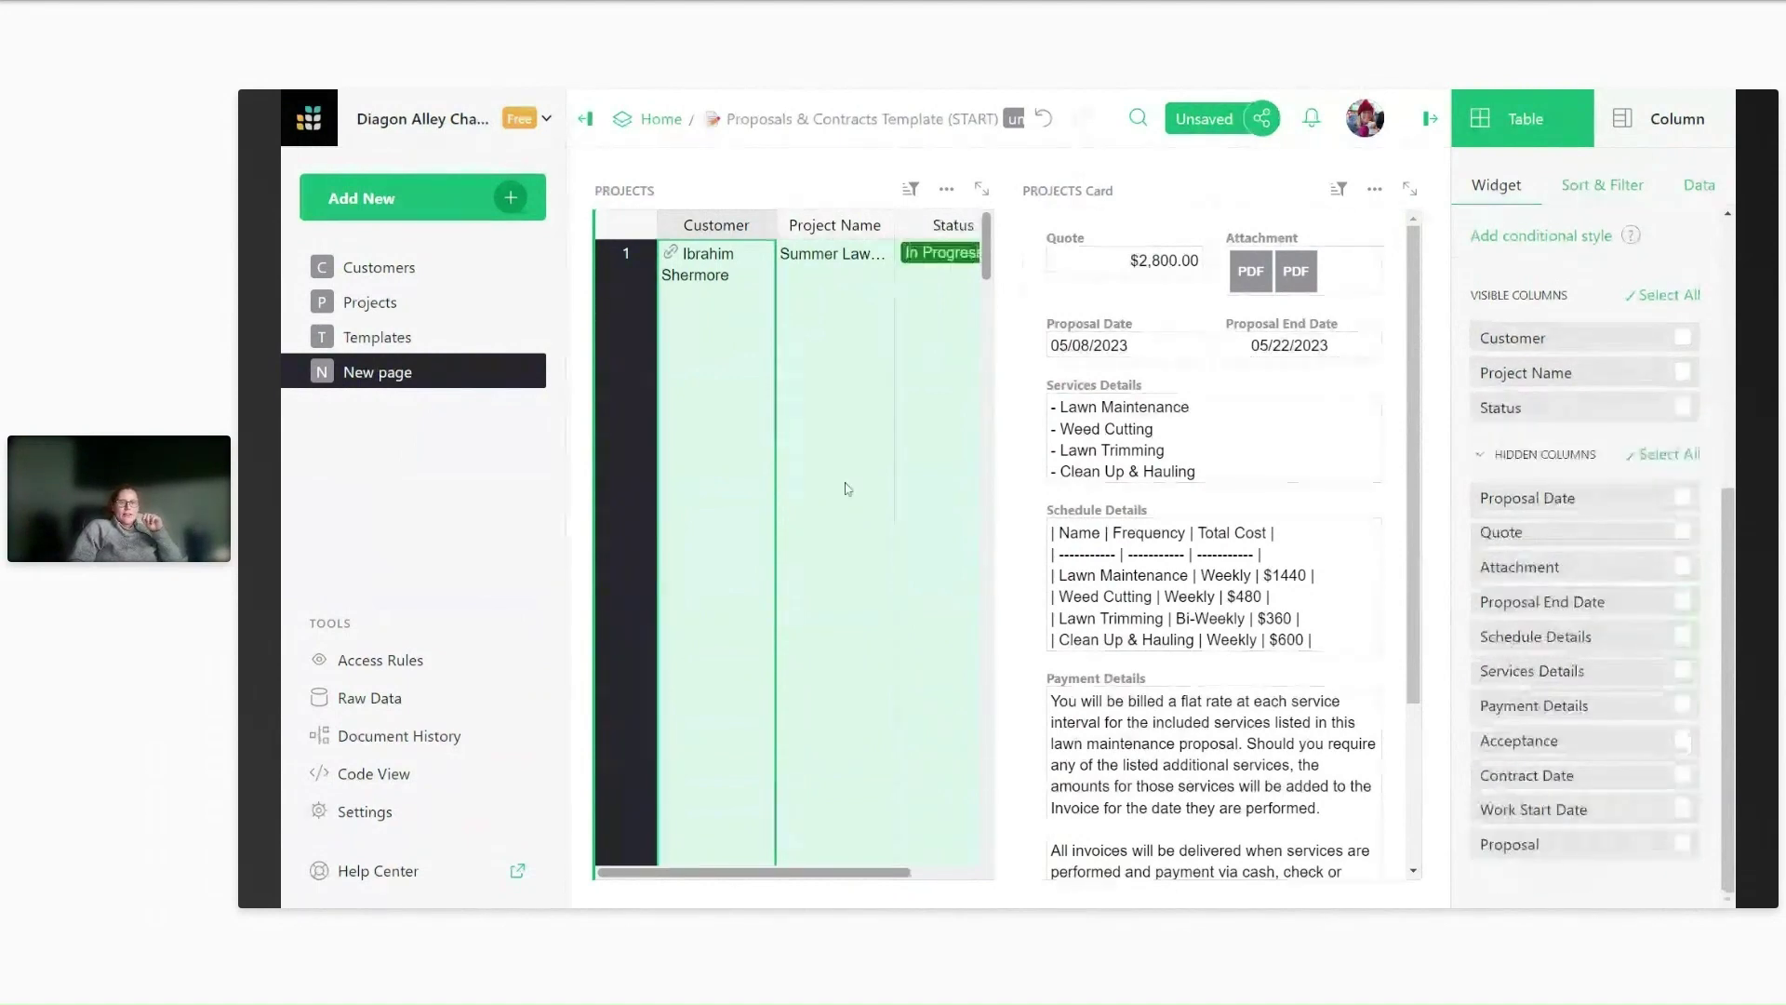
# Place the PROJECTS card below the table, widen the Customer and Project Name columns, select the third project and make the card slightly taller.
pyautogui.moveTo(1022, 175); pyautogui.dragTo(761, 698)
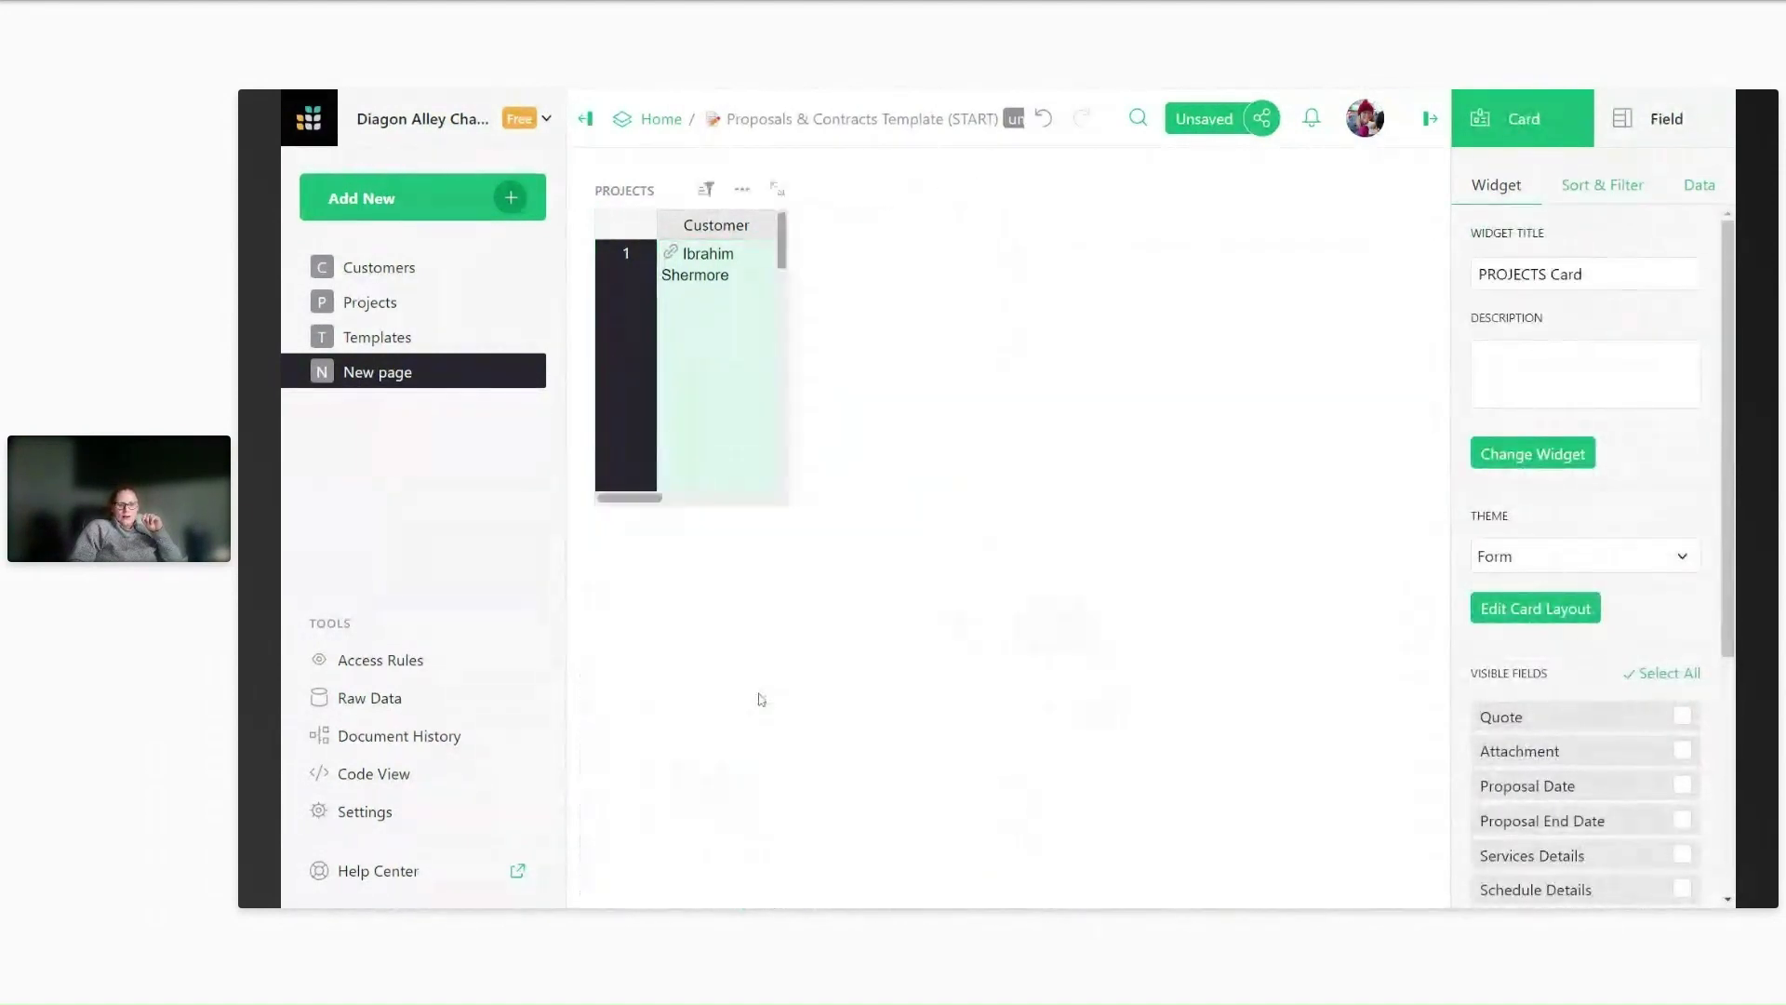
pyautogui.click(840, 279)
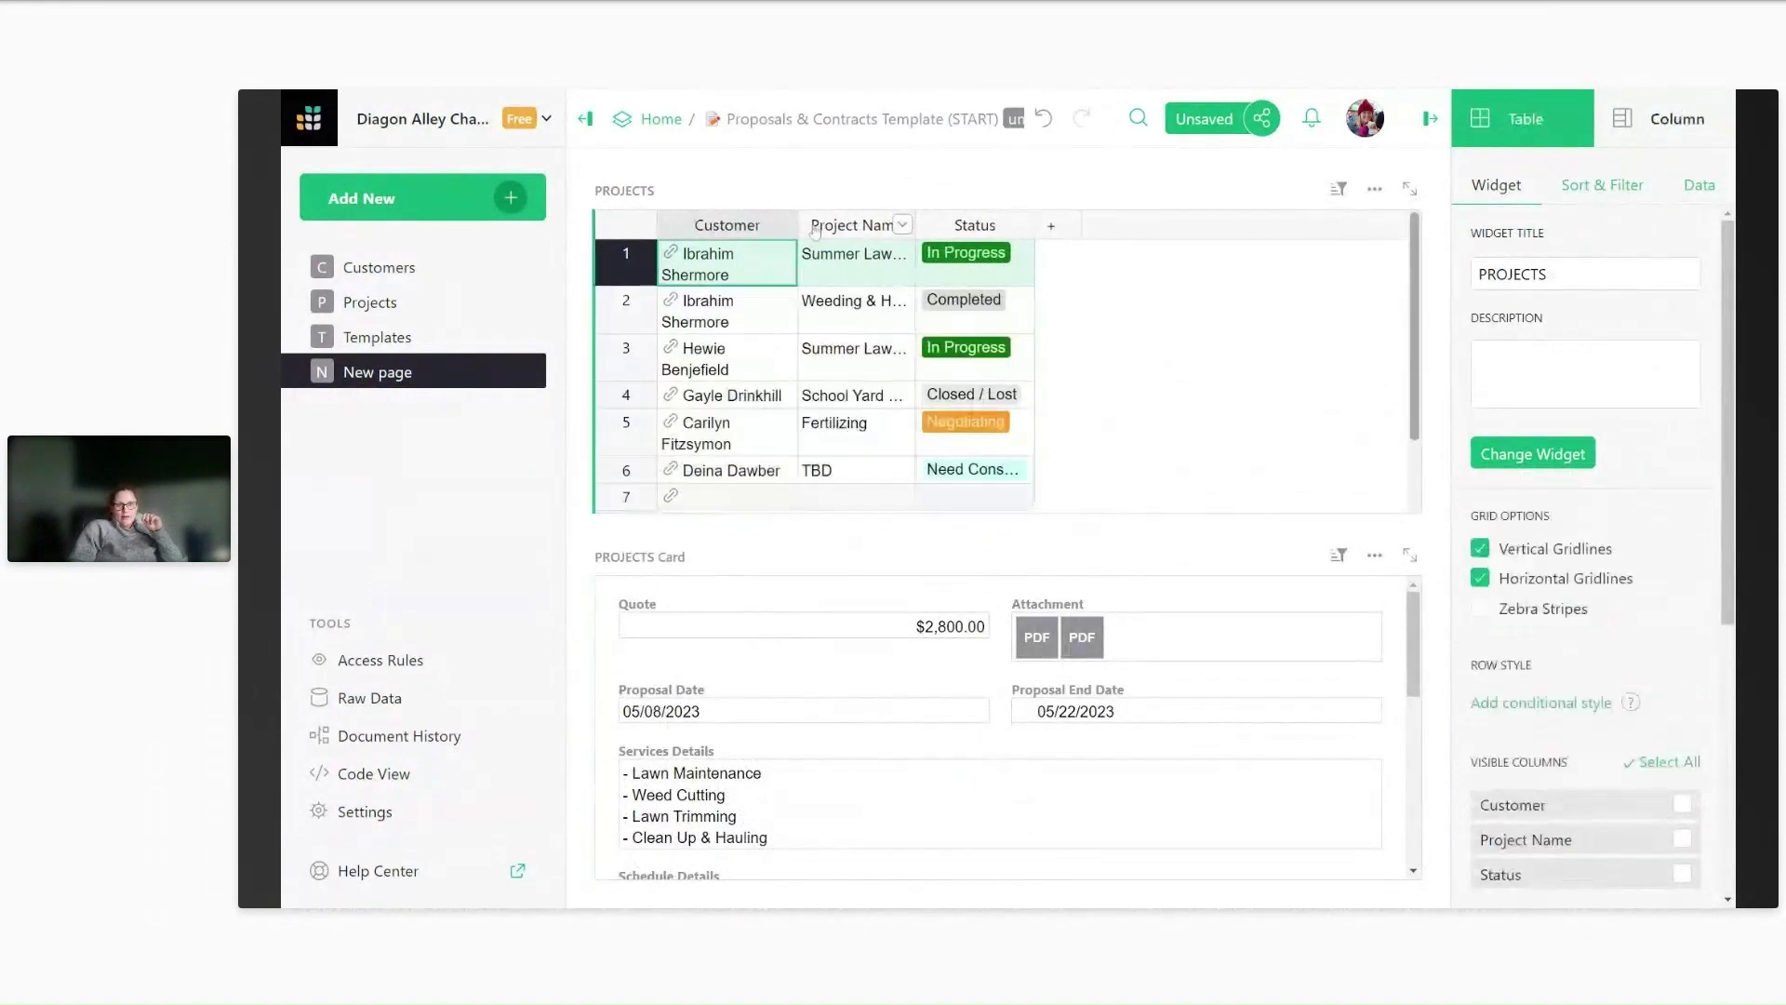
pyautogui.moveTo(941, 225); pyautogui.dragTo(1007, 225)
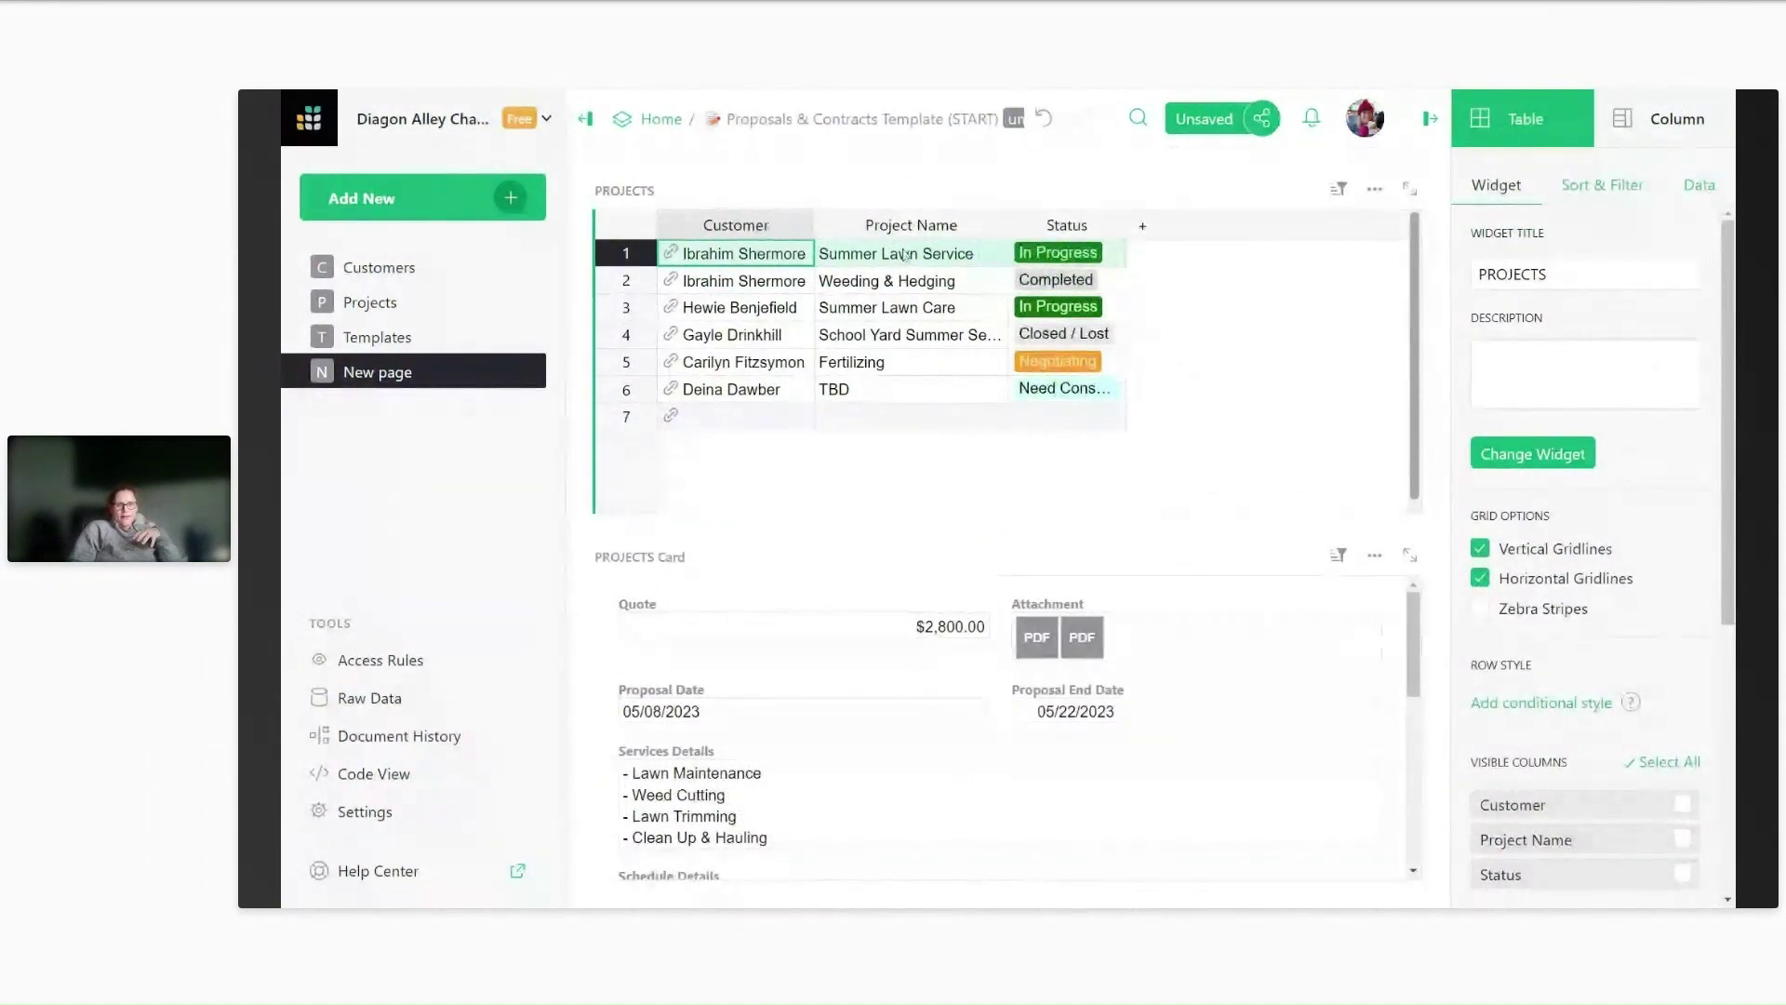
pyautogui.click(841, 316)
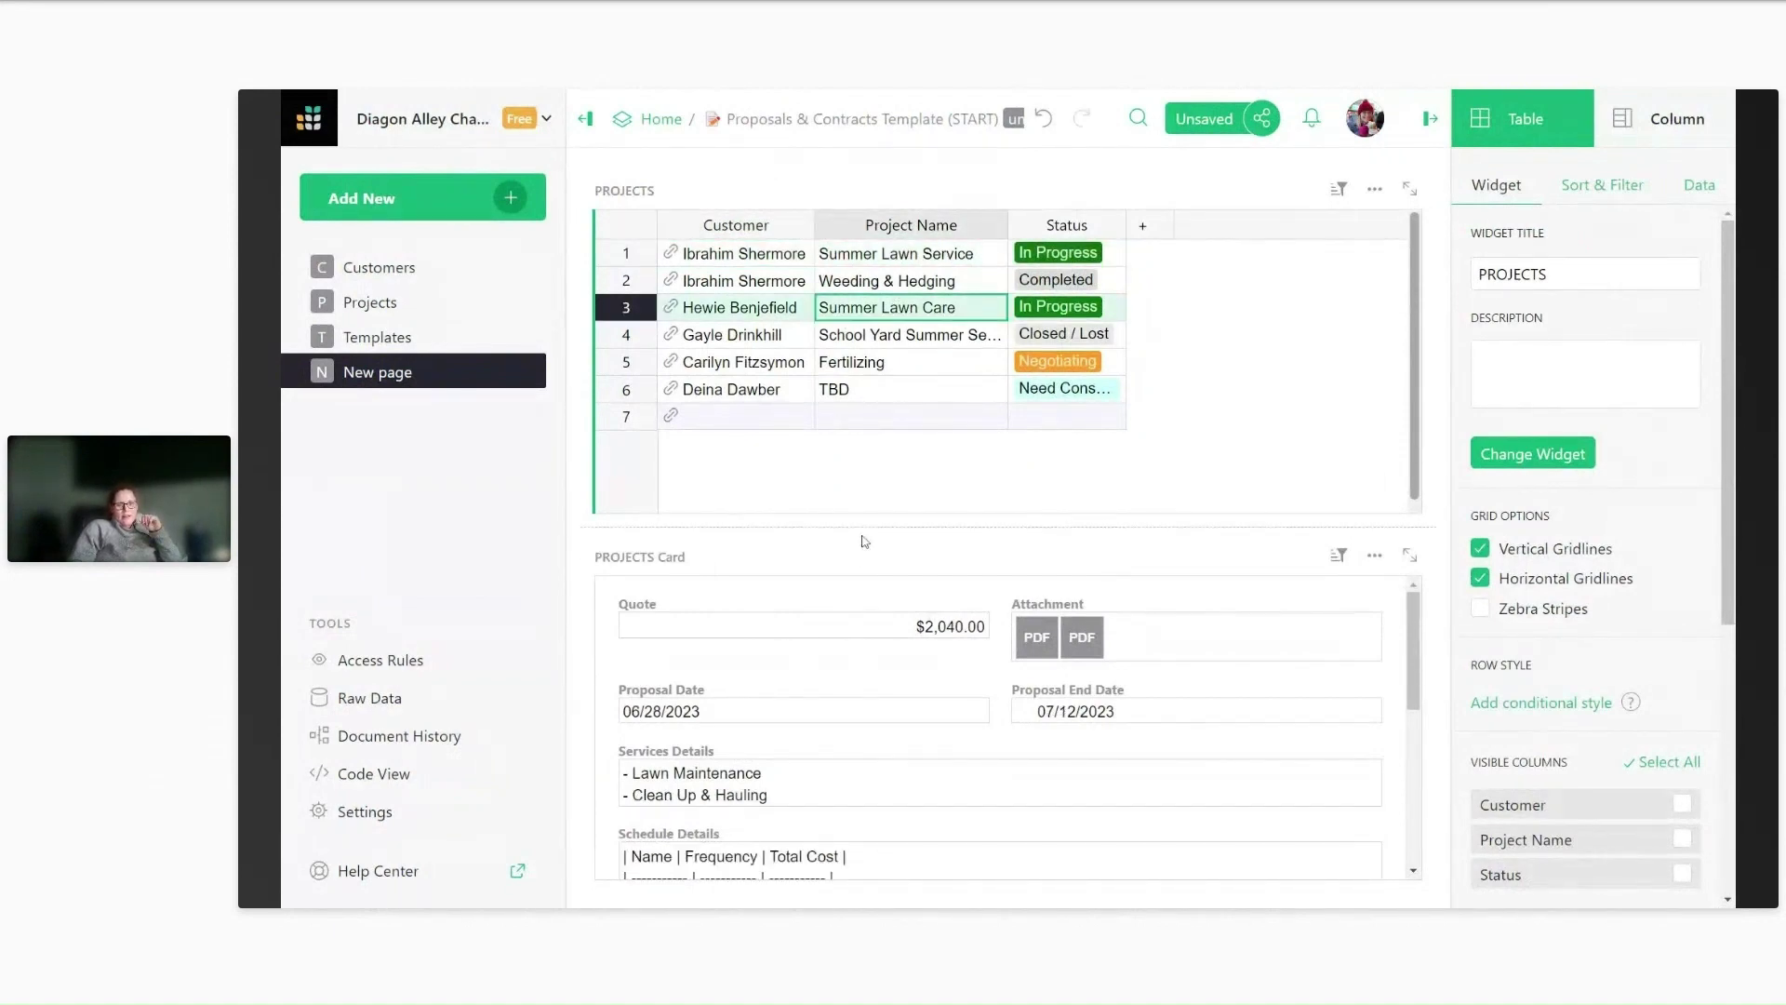
pyautogui.moveTo(865, 526); pyautogui.dragTo(866, 491)
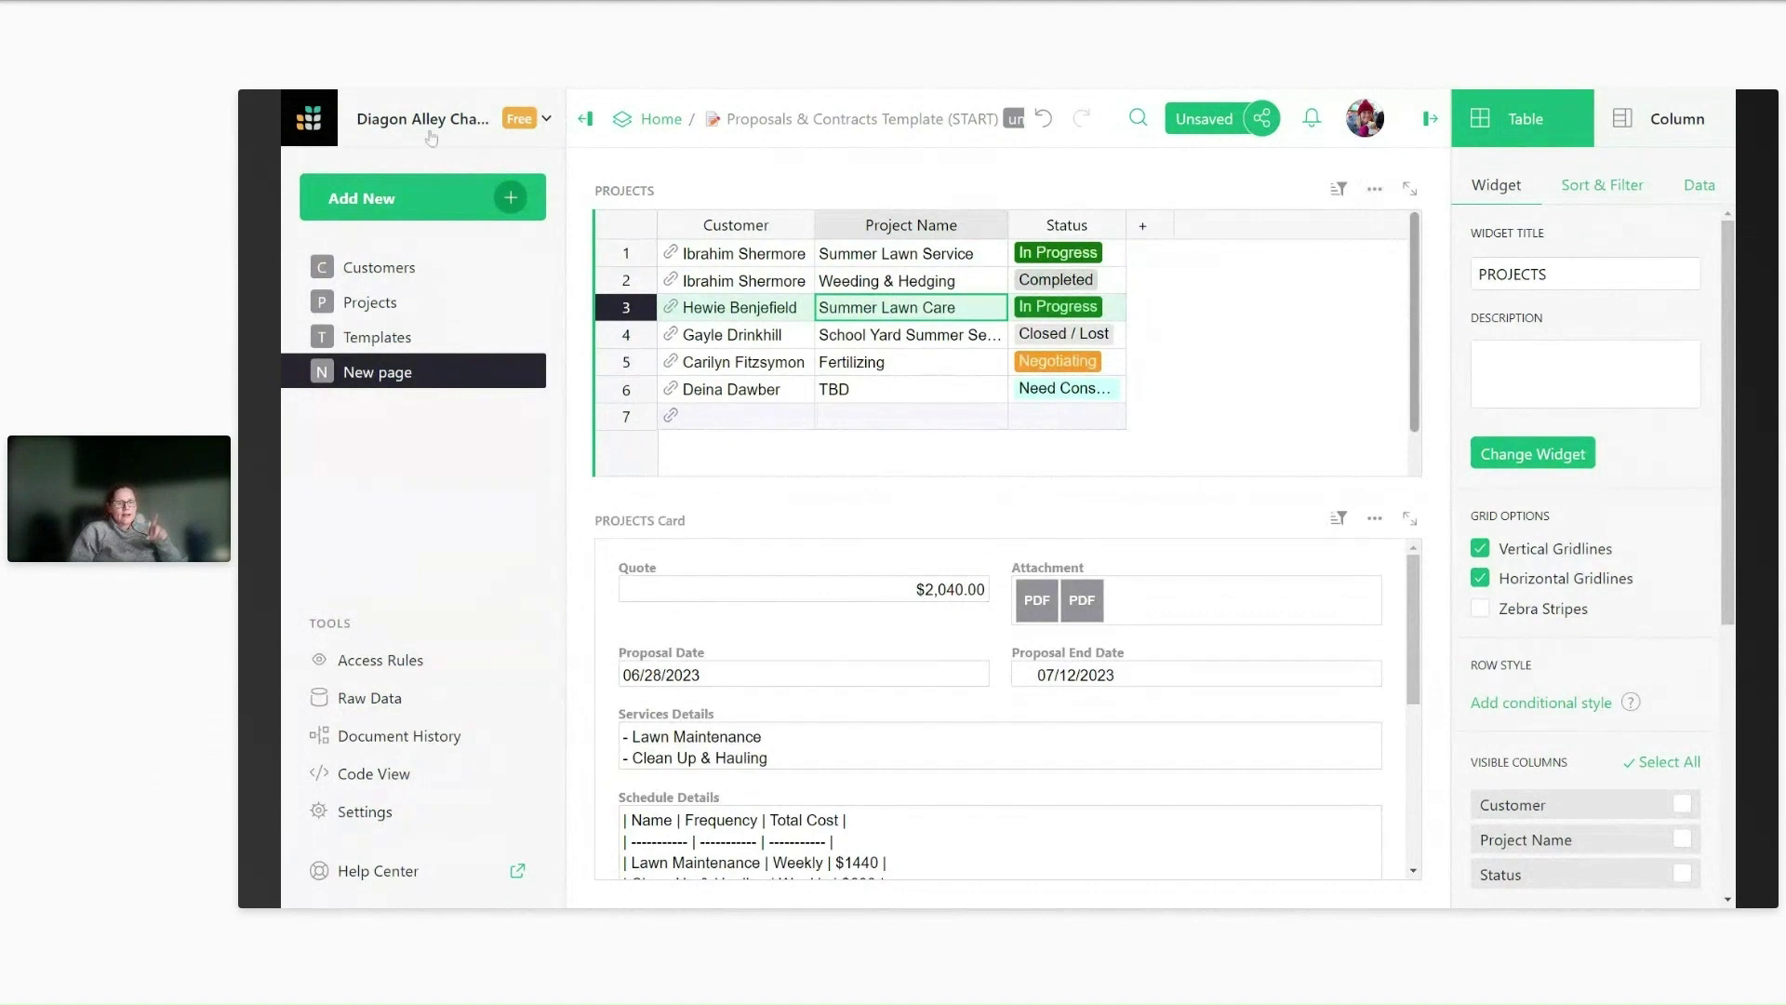
# Add a Custom widget for the PROJECTS data, selected by the PROJECTS table, and place it at full height beside the table and card.
pyautogui.click(502, 199)
pyautogui.click(437, 291)
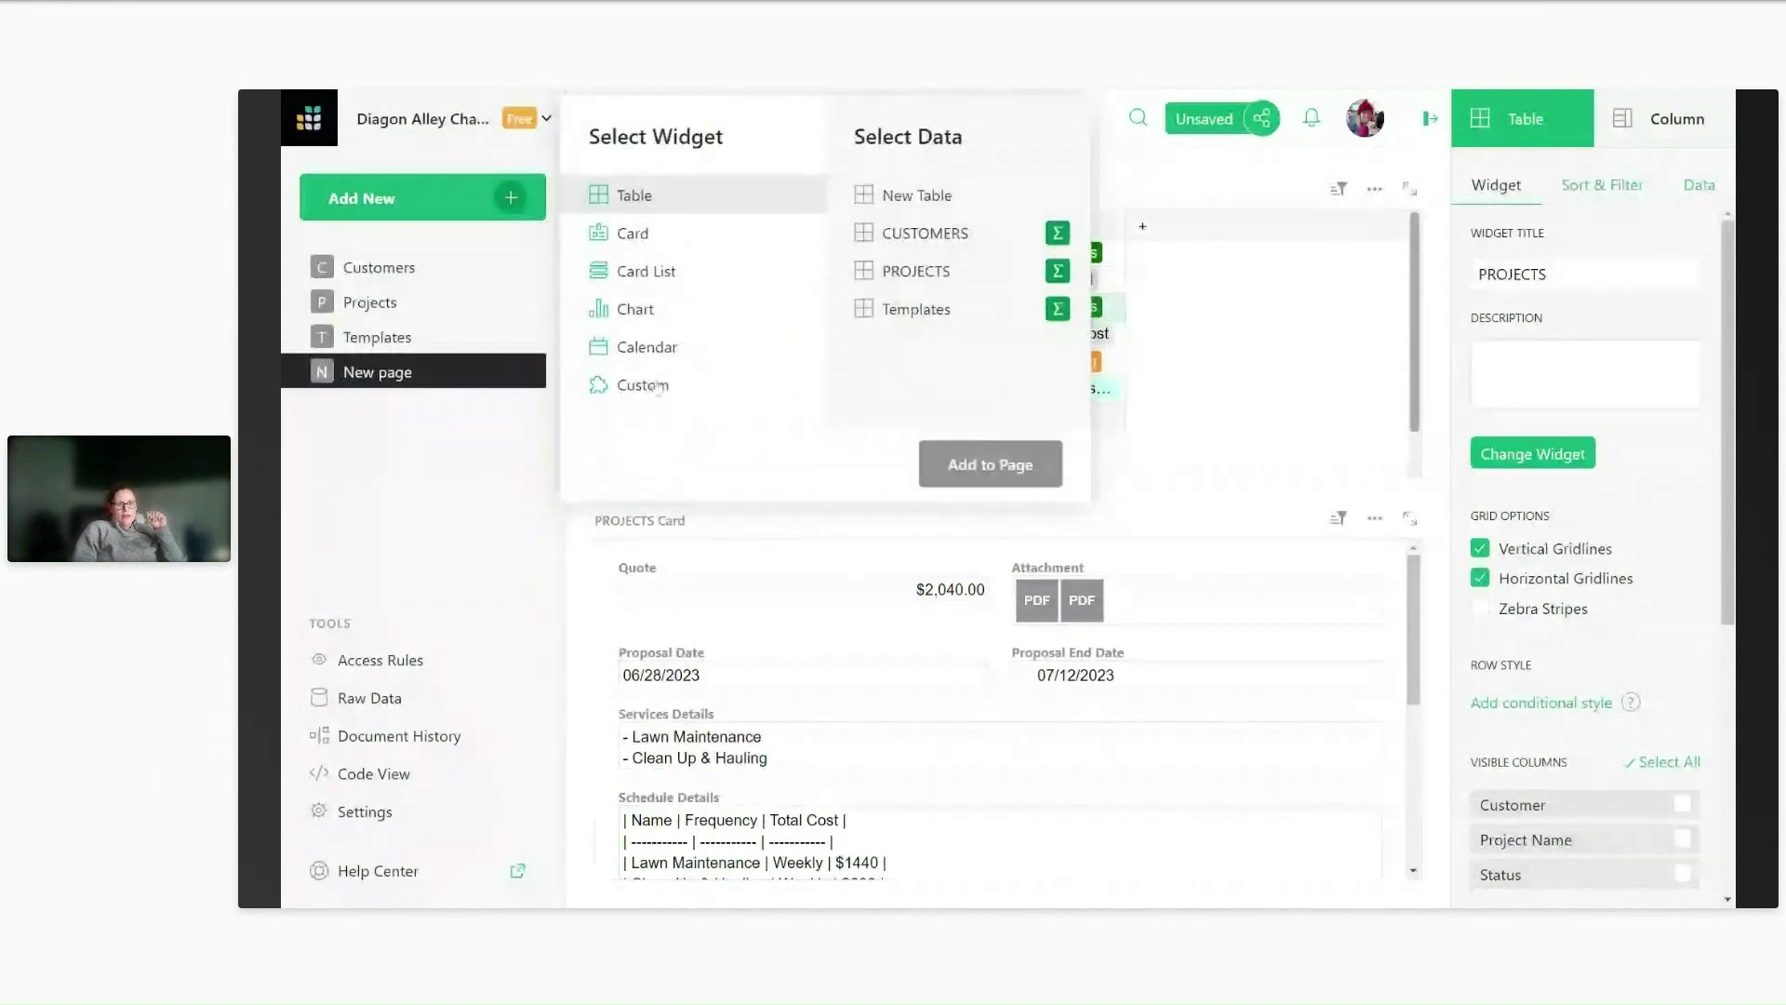
pyautogui.click(645, 398)
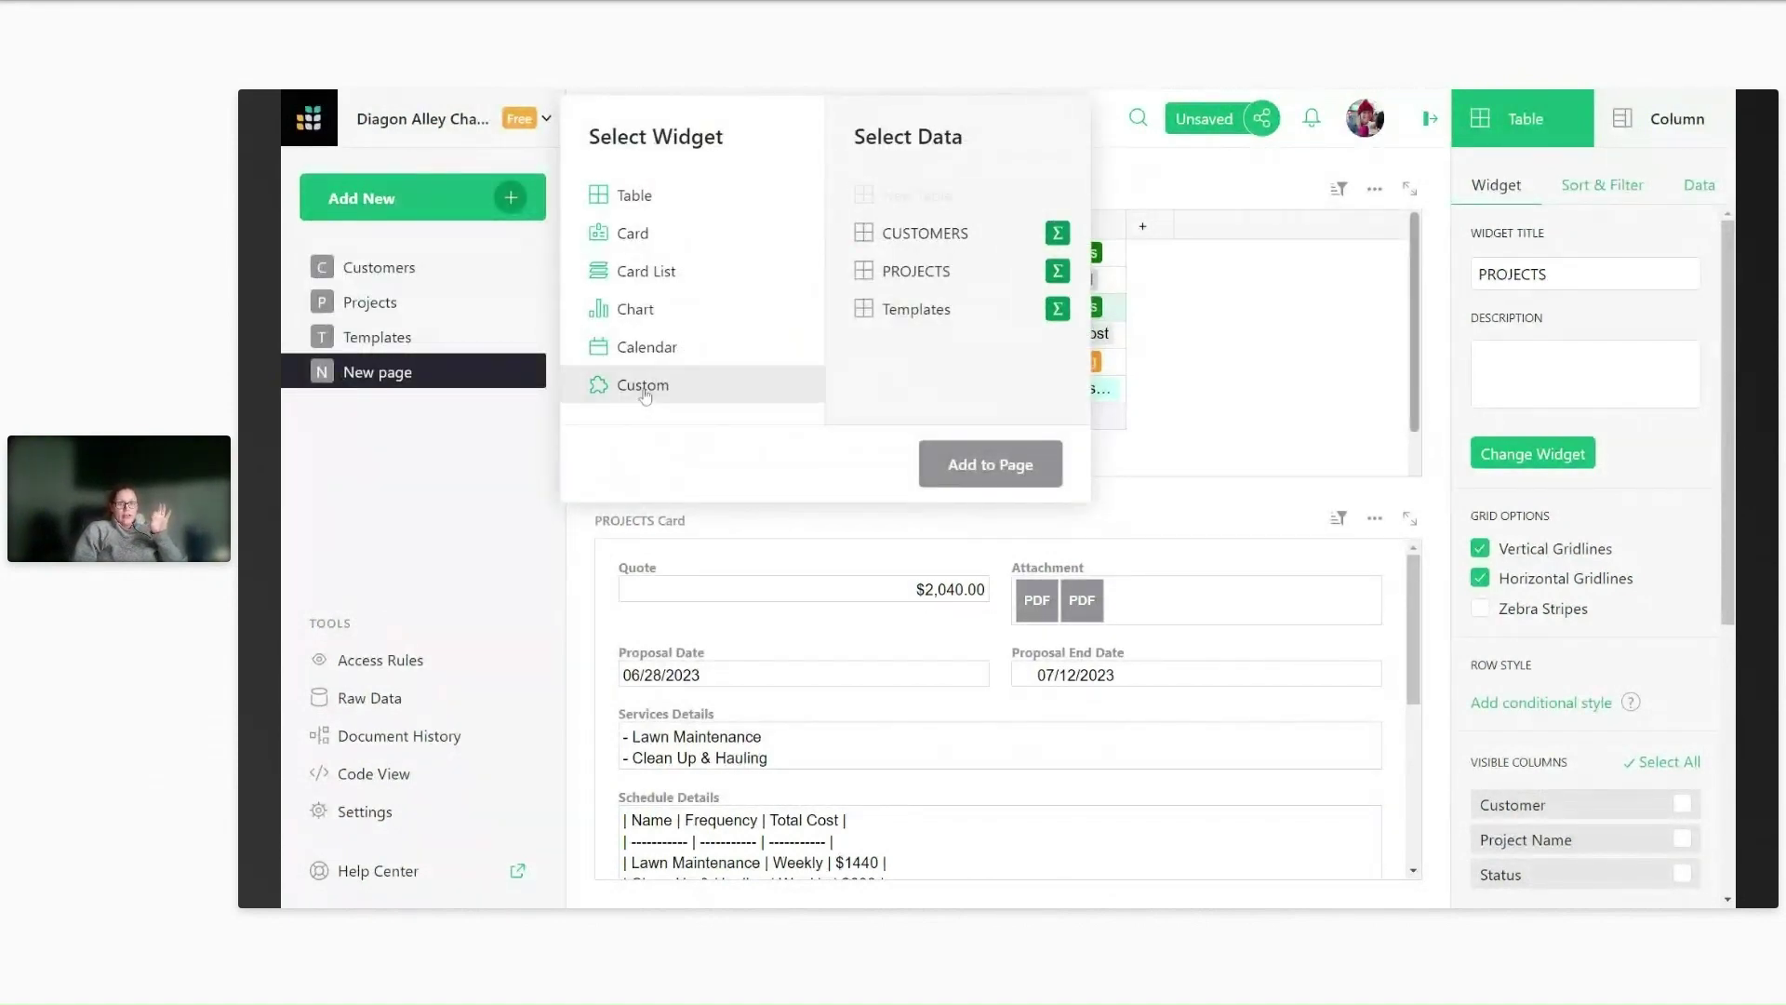
pyautogui.click(924, 271)
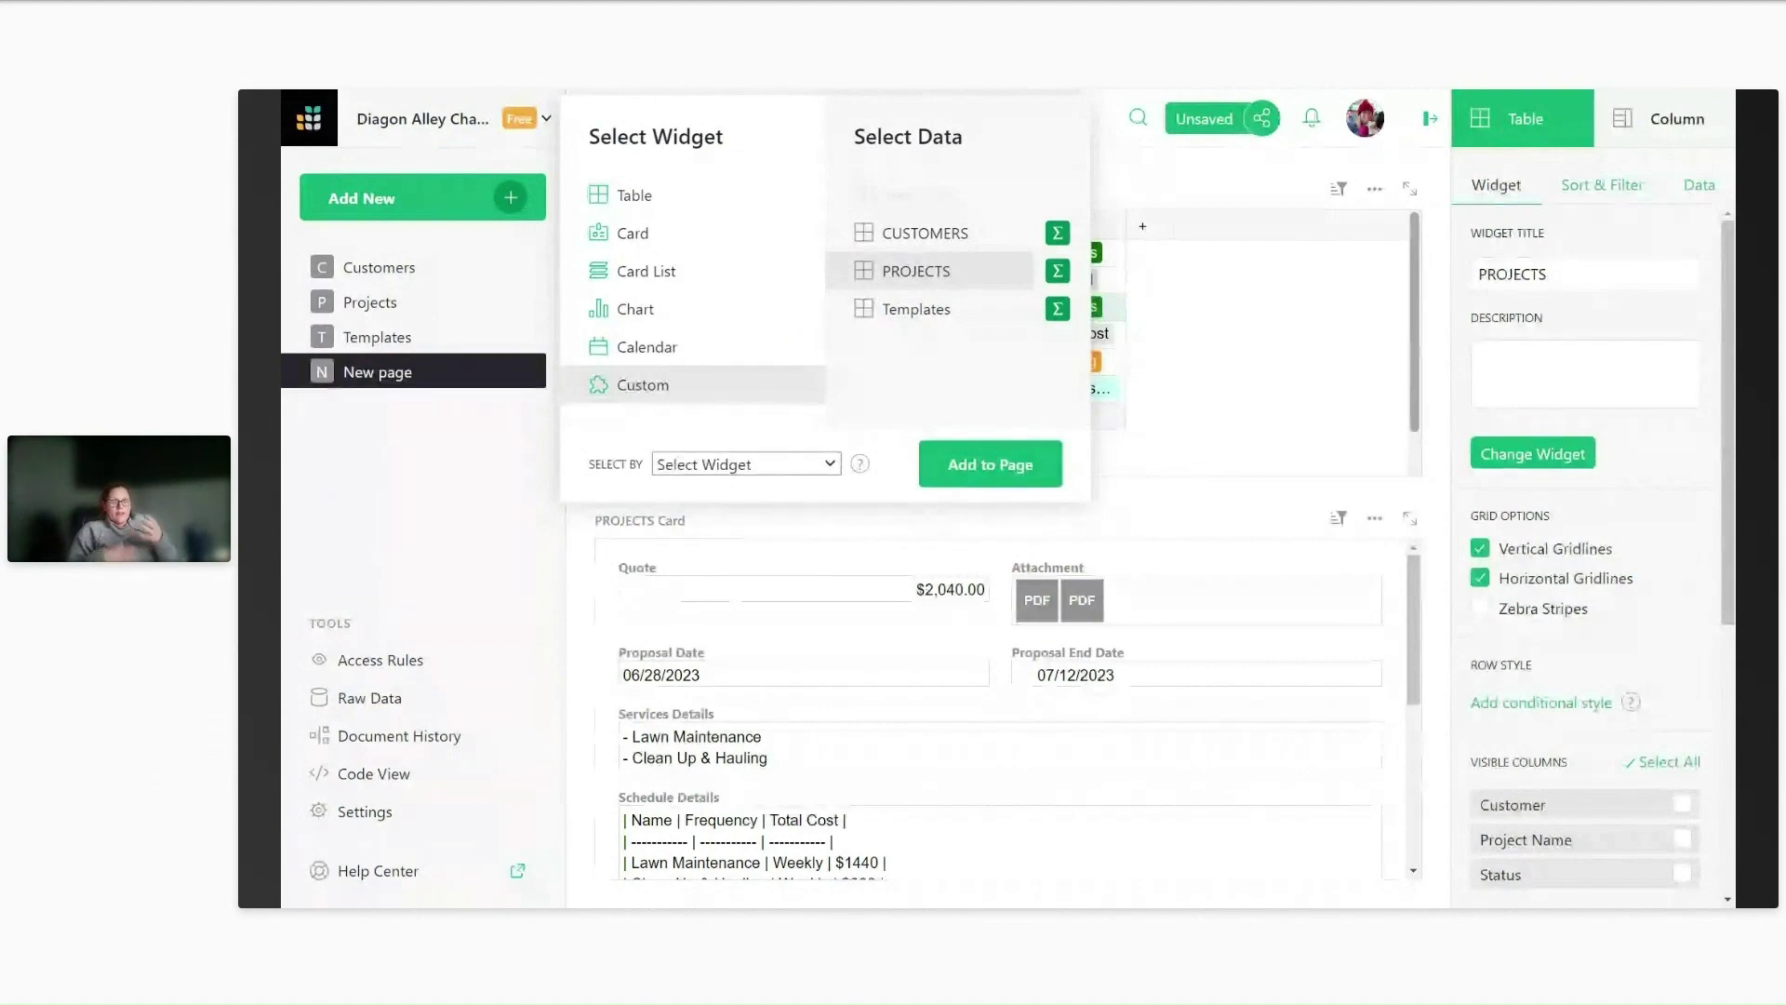
pyautogui.click(782, 465)
pyautogui.click(781, 511)
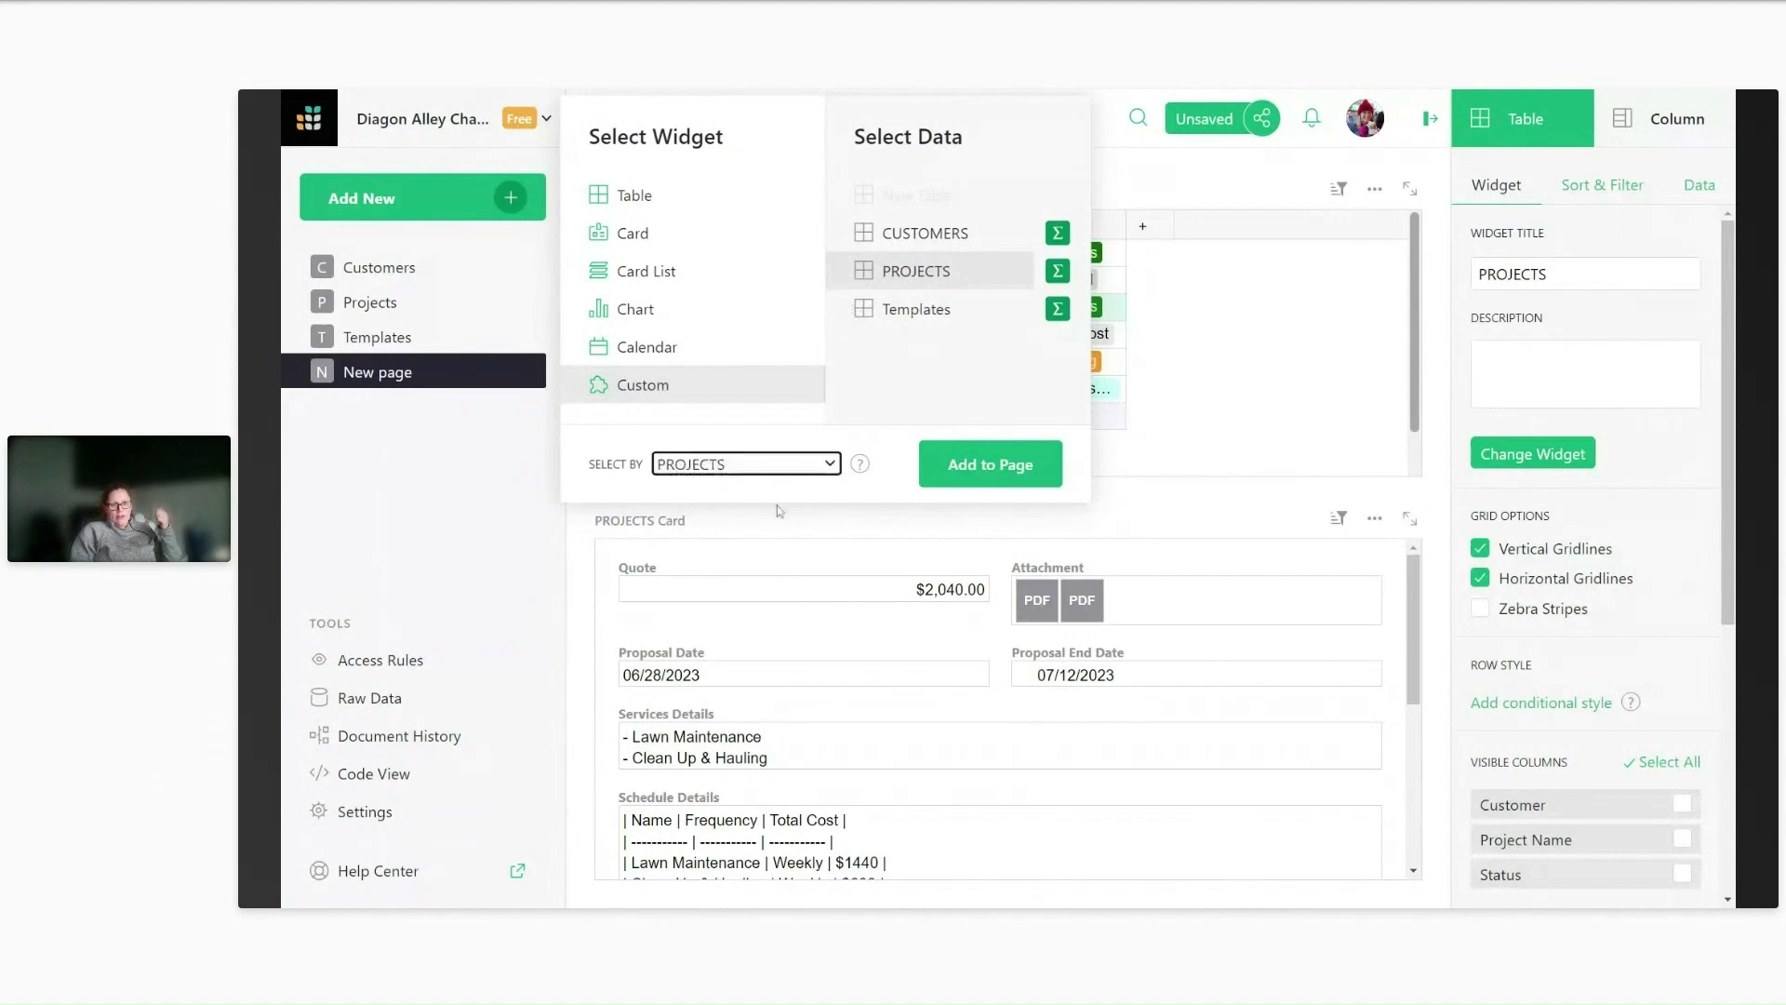
pyautogui.click(965, 468)
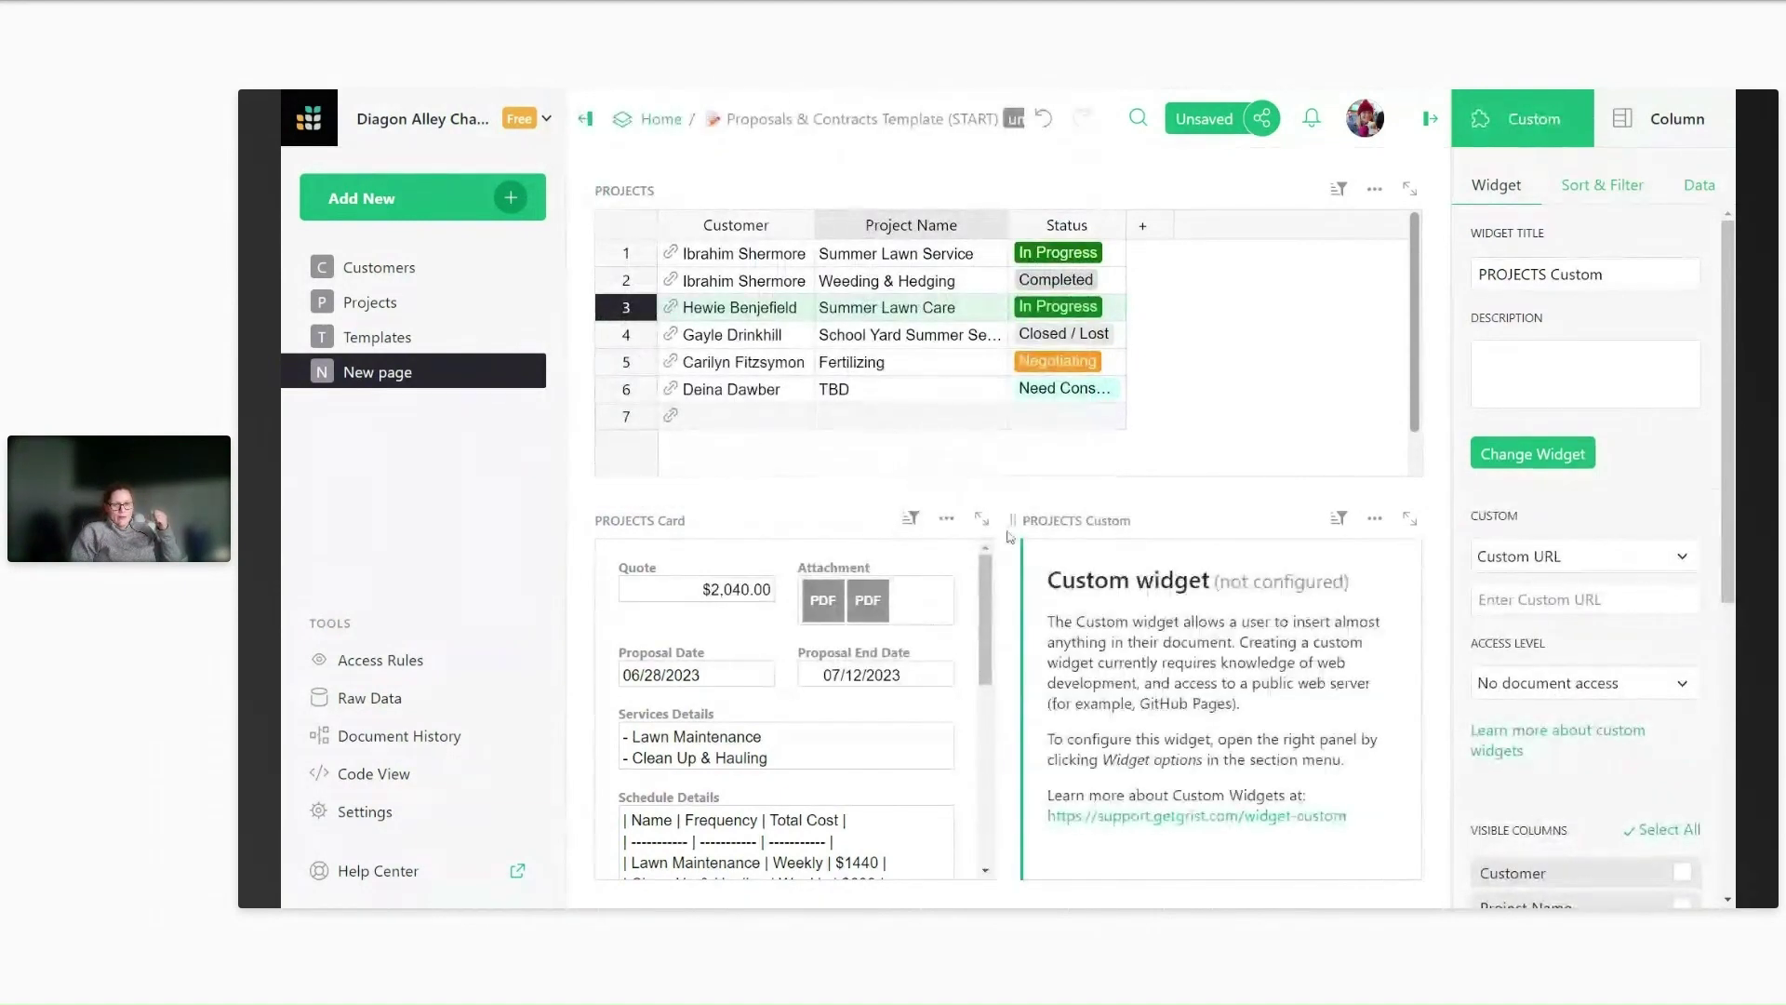
pyautogui.moveTo(1011, 521); pyautogui.dragTo(1423, 549)
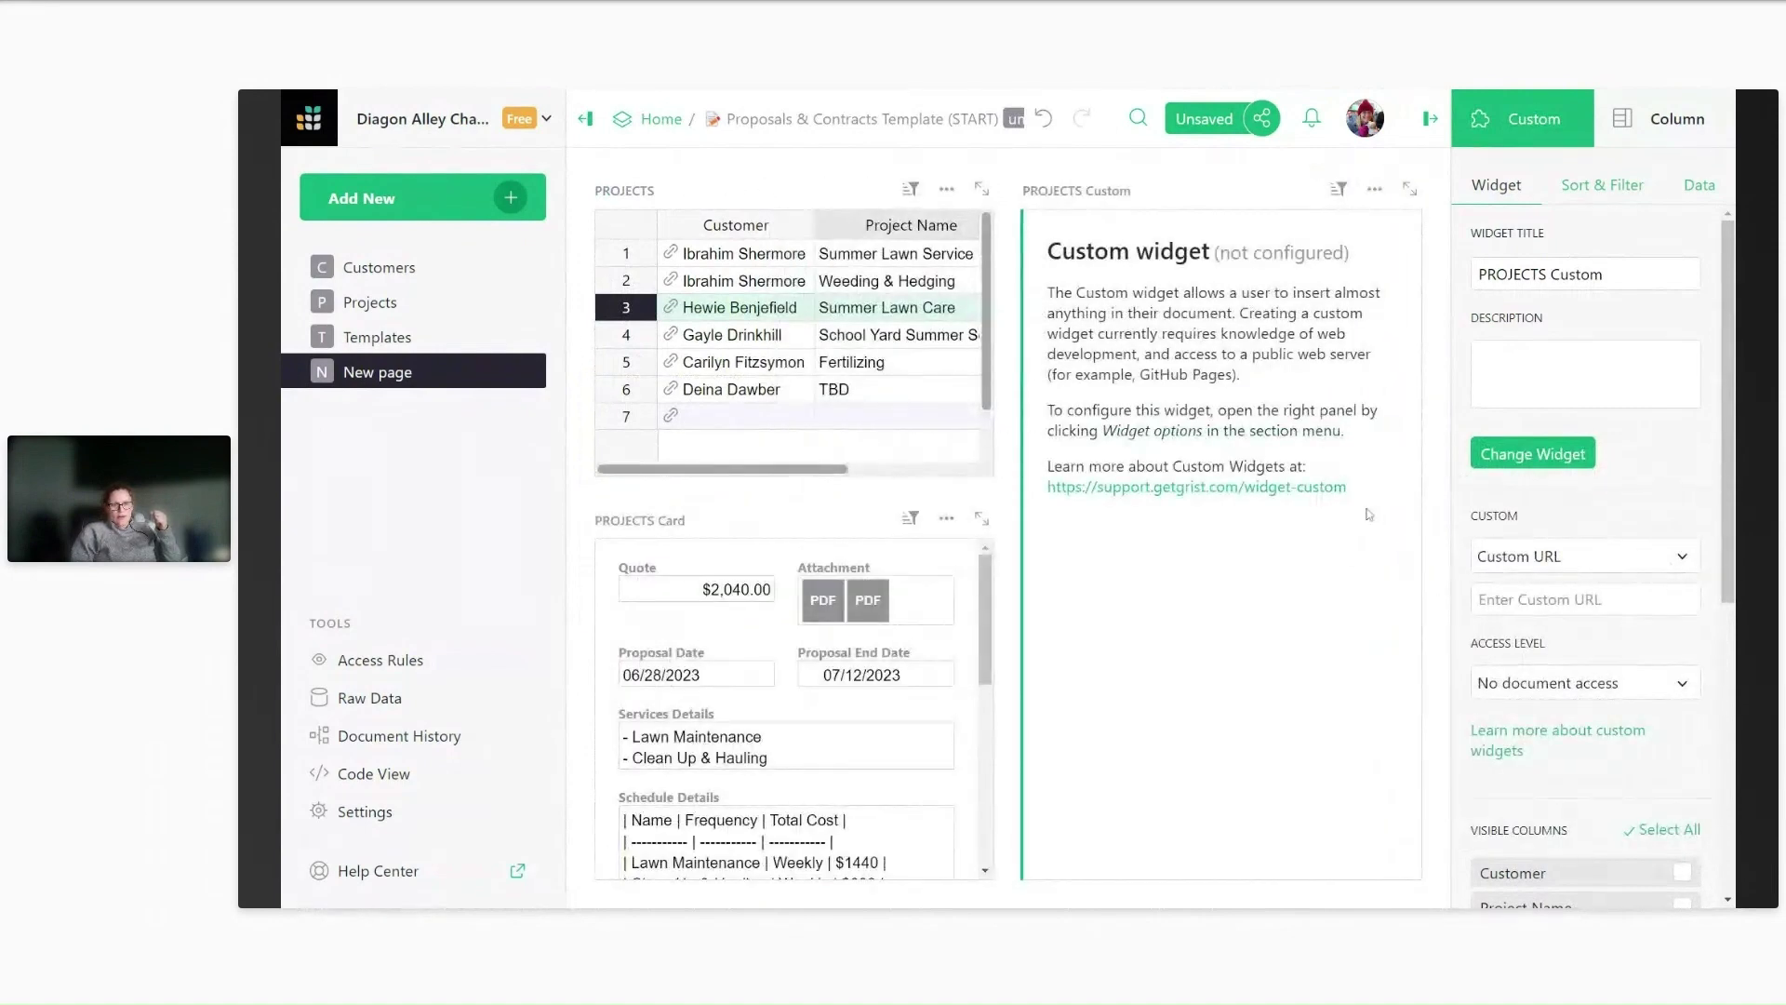
# Collapse the page list and set the custom widget to Markdown with full document access, using the Proposal column as its content.
pyautogui.click(586, 119)
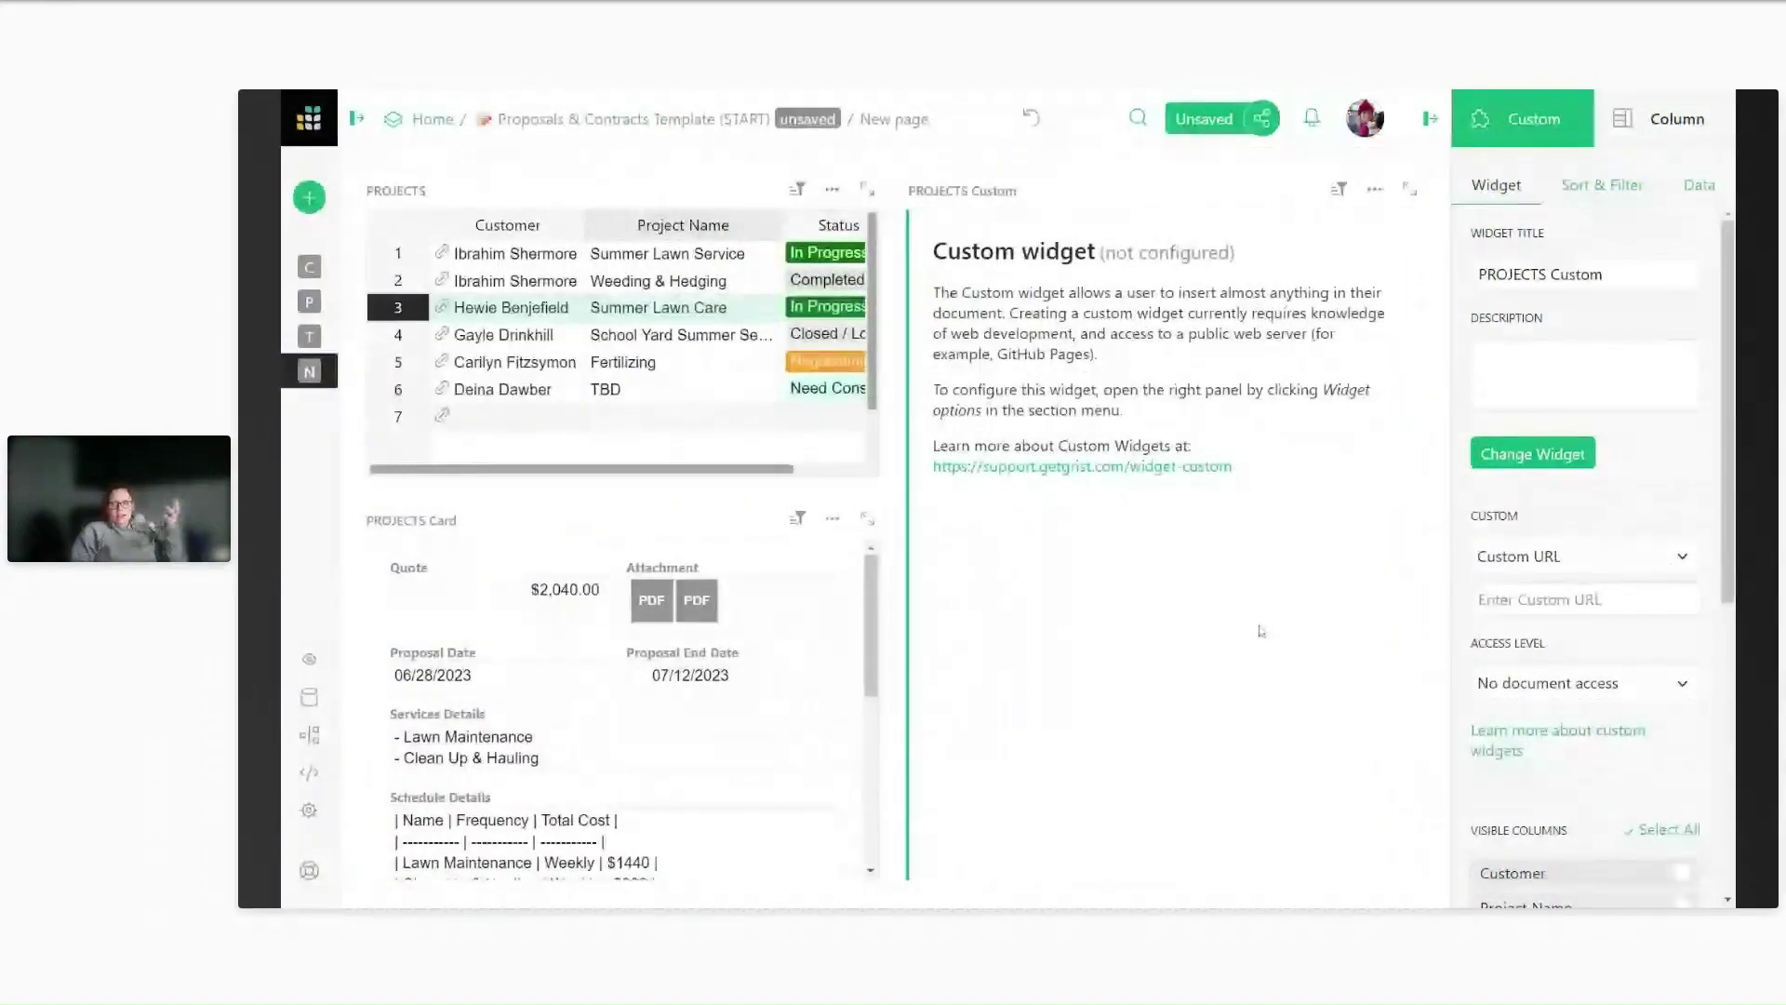
pyautogui.click(1545, 554)
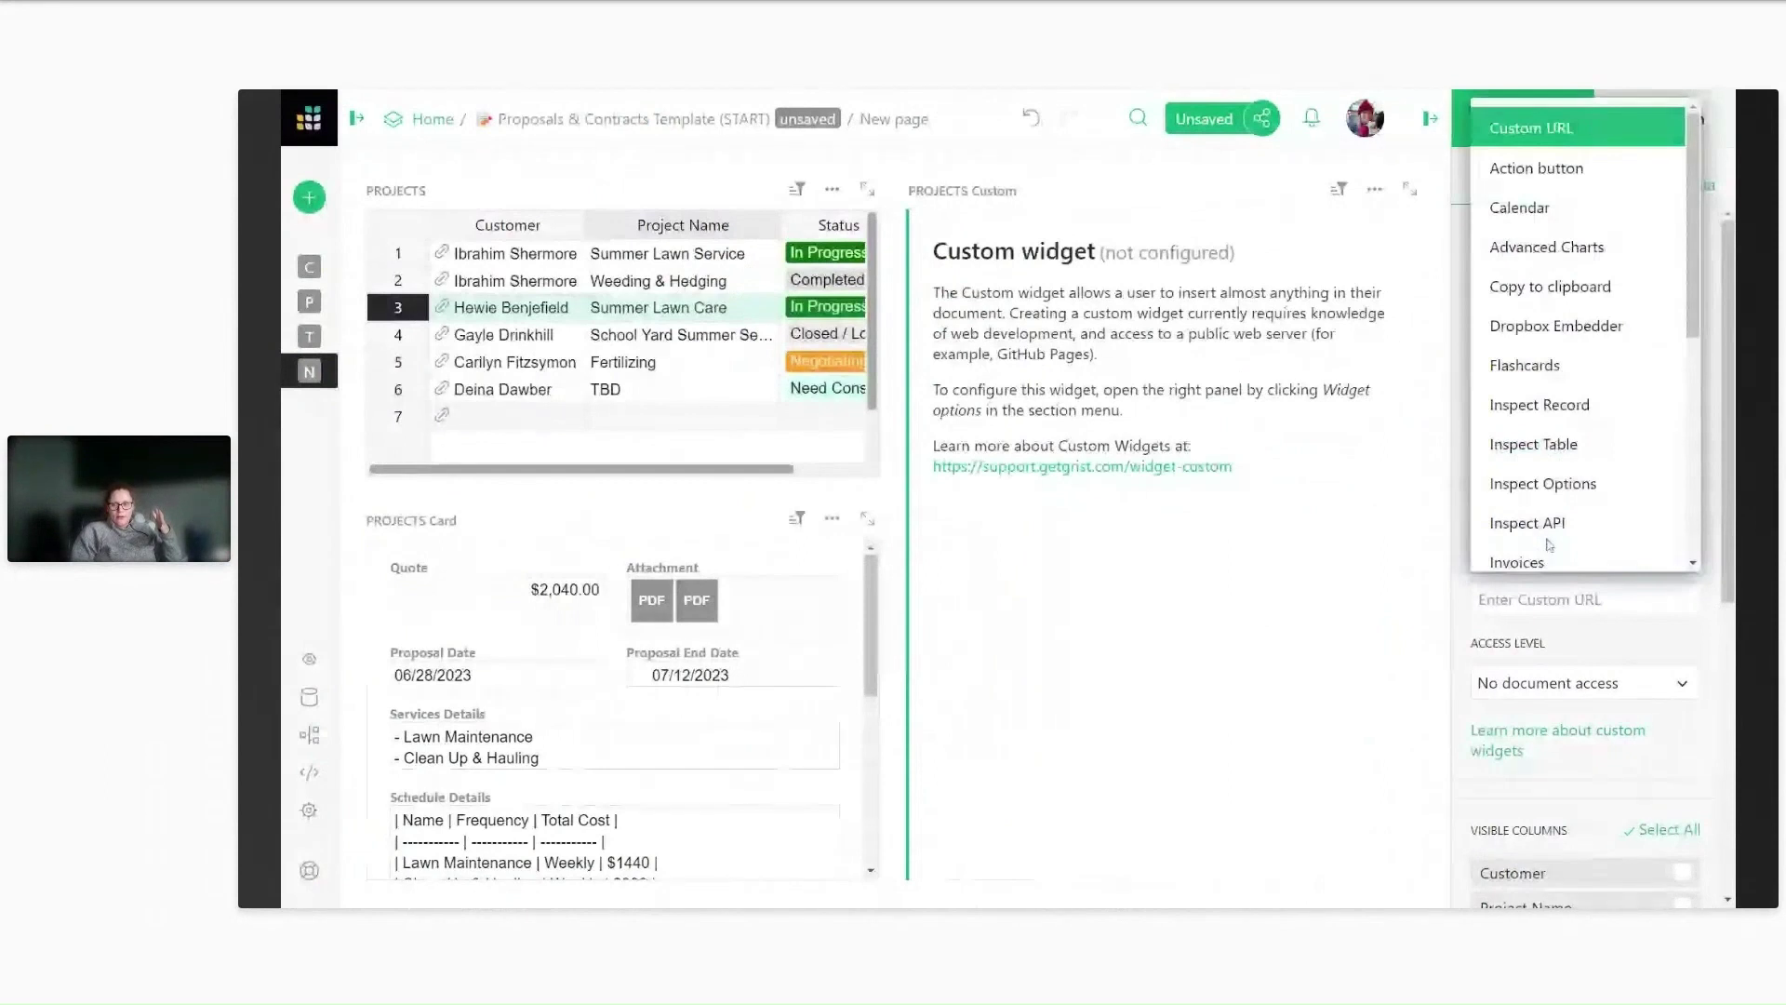
pyautogui.scroll(-3, 1549, 419)
pyautogui.click(1535, 491)
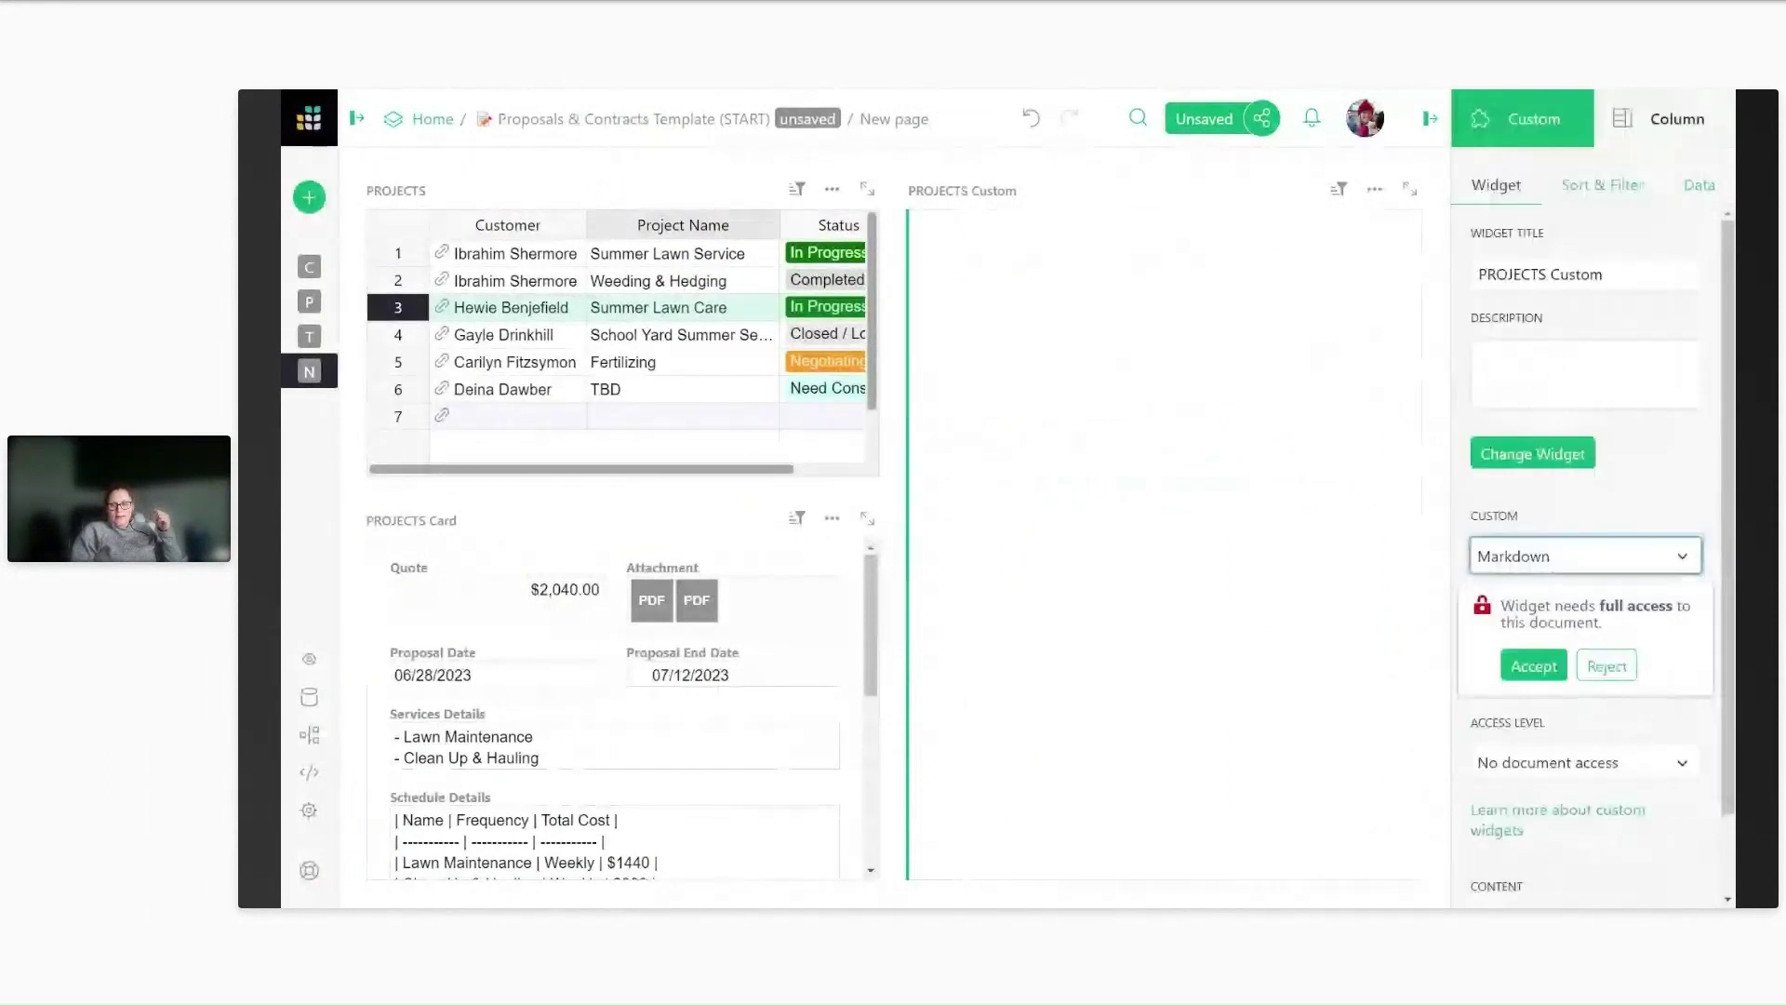
pyautogui.click(1537, 666)
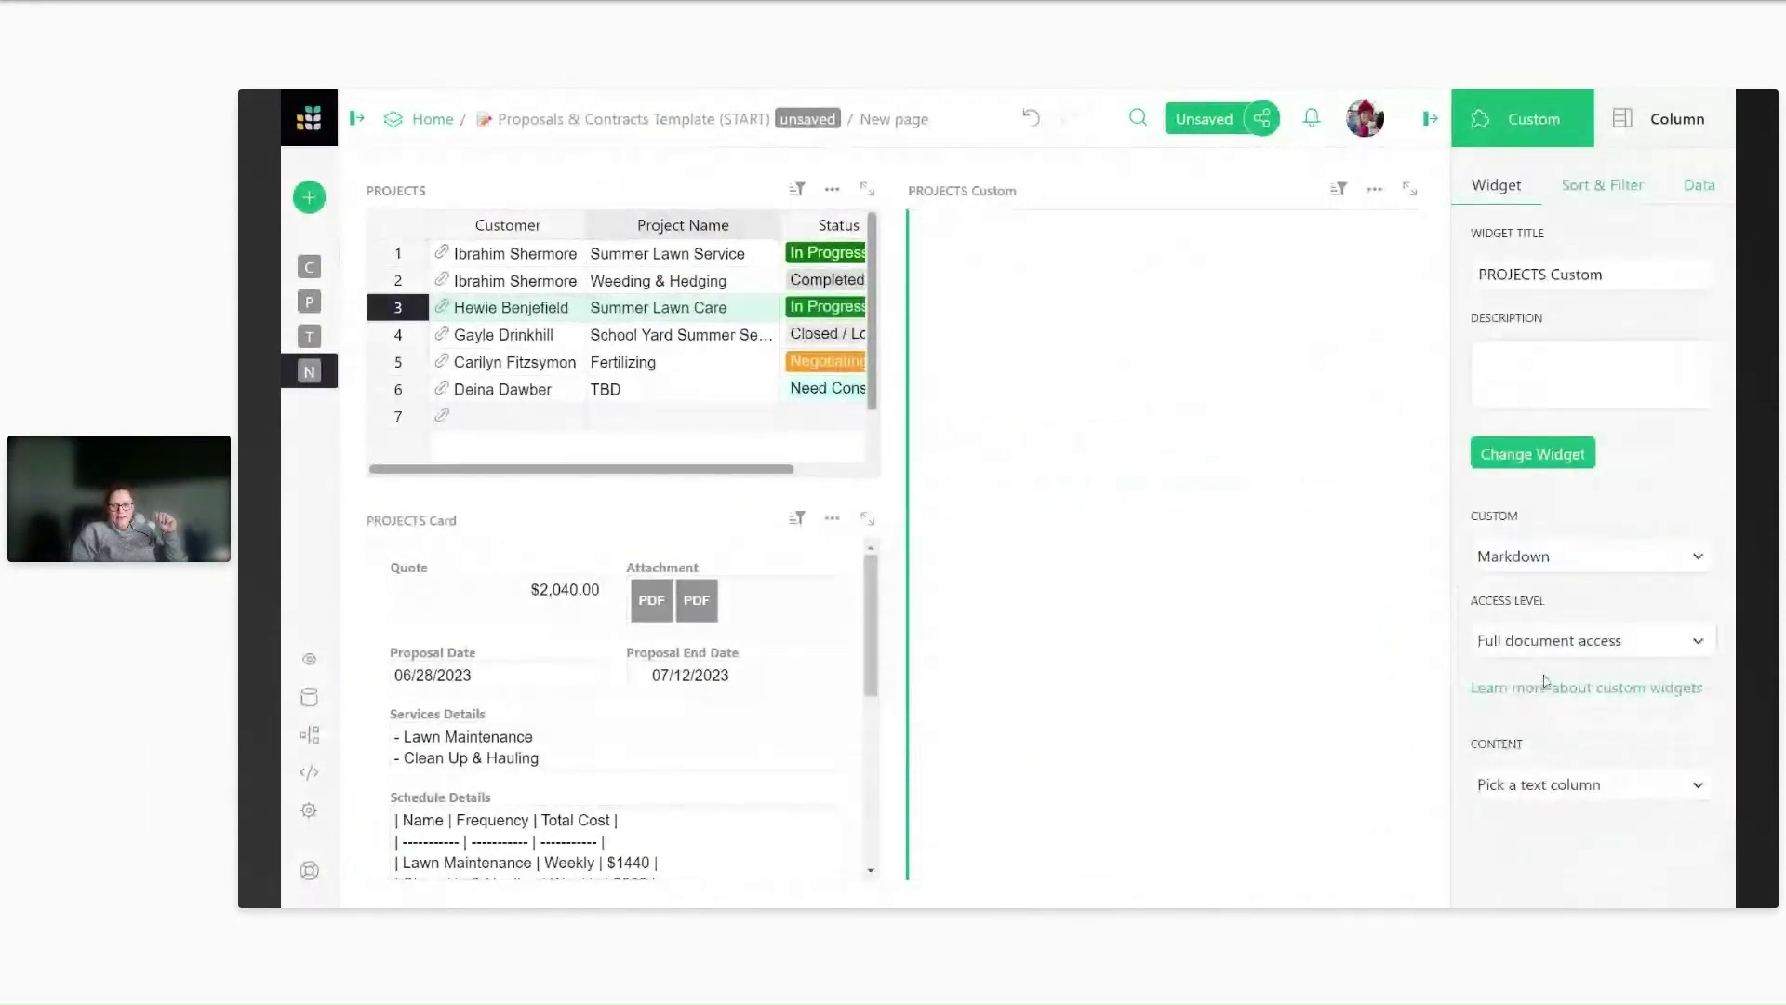
pyautogui.click(1588, 787)
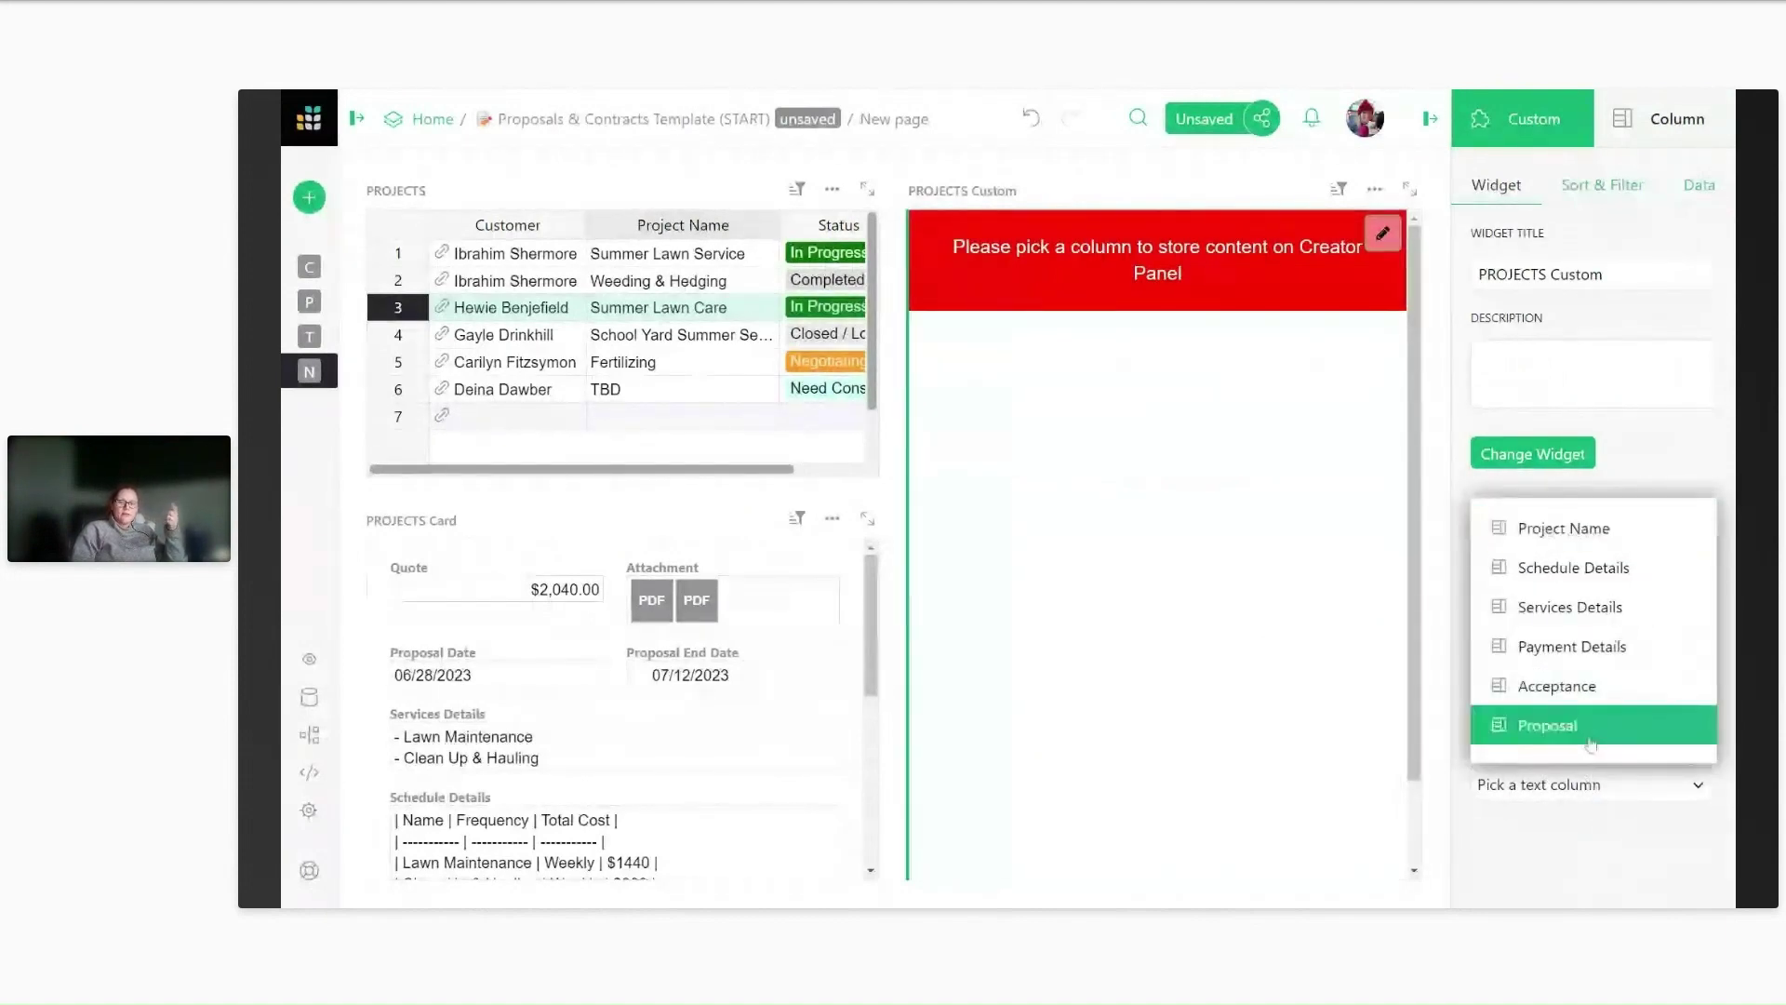
pyautogui.click(1589, 735)
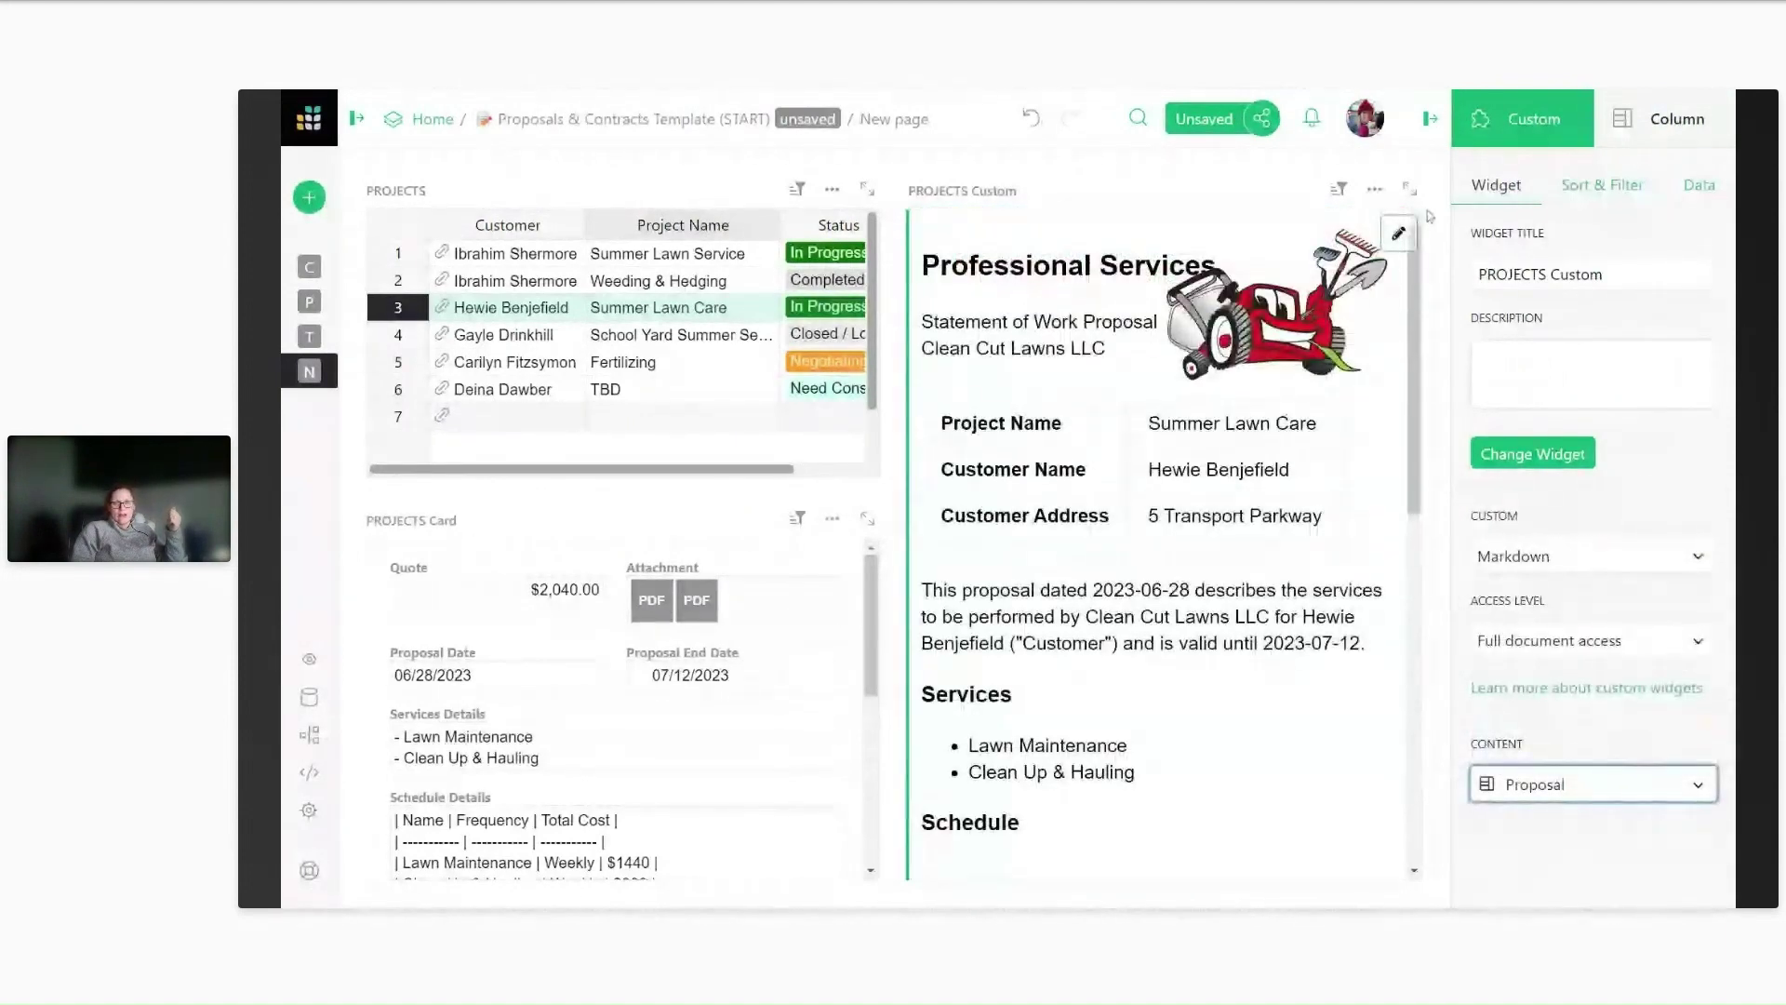
# Hide the widget settings pane and widen the Markdown proposal widget beside the PROJECTS table and card.
pyautogui.click(1431, 119)
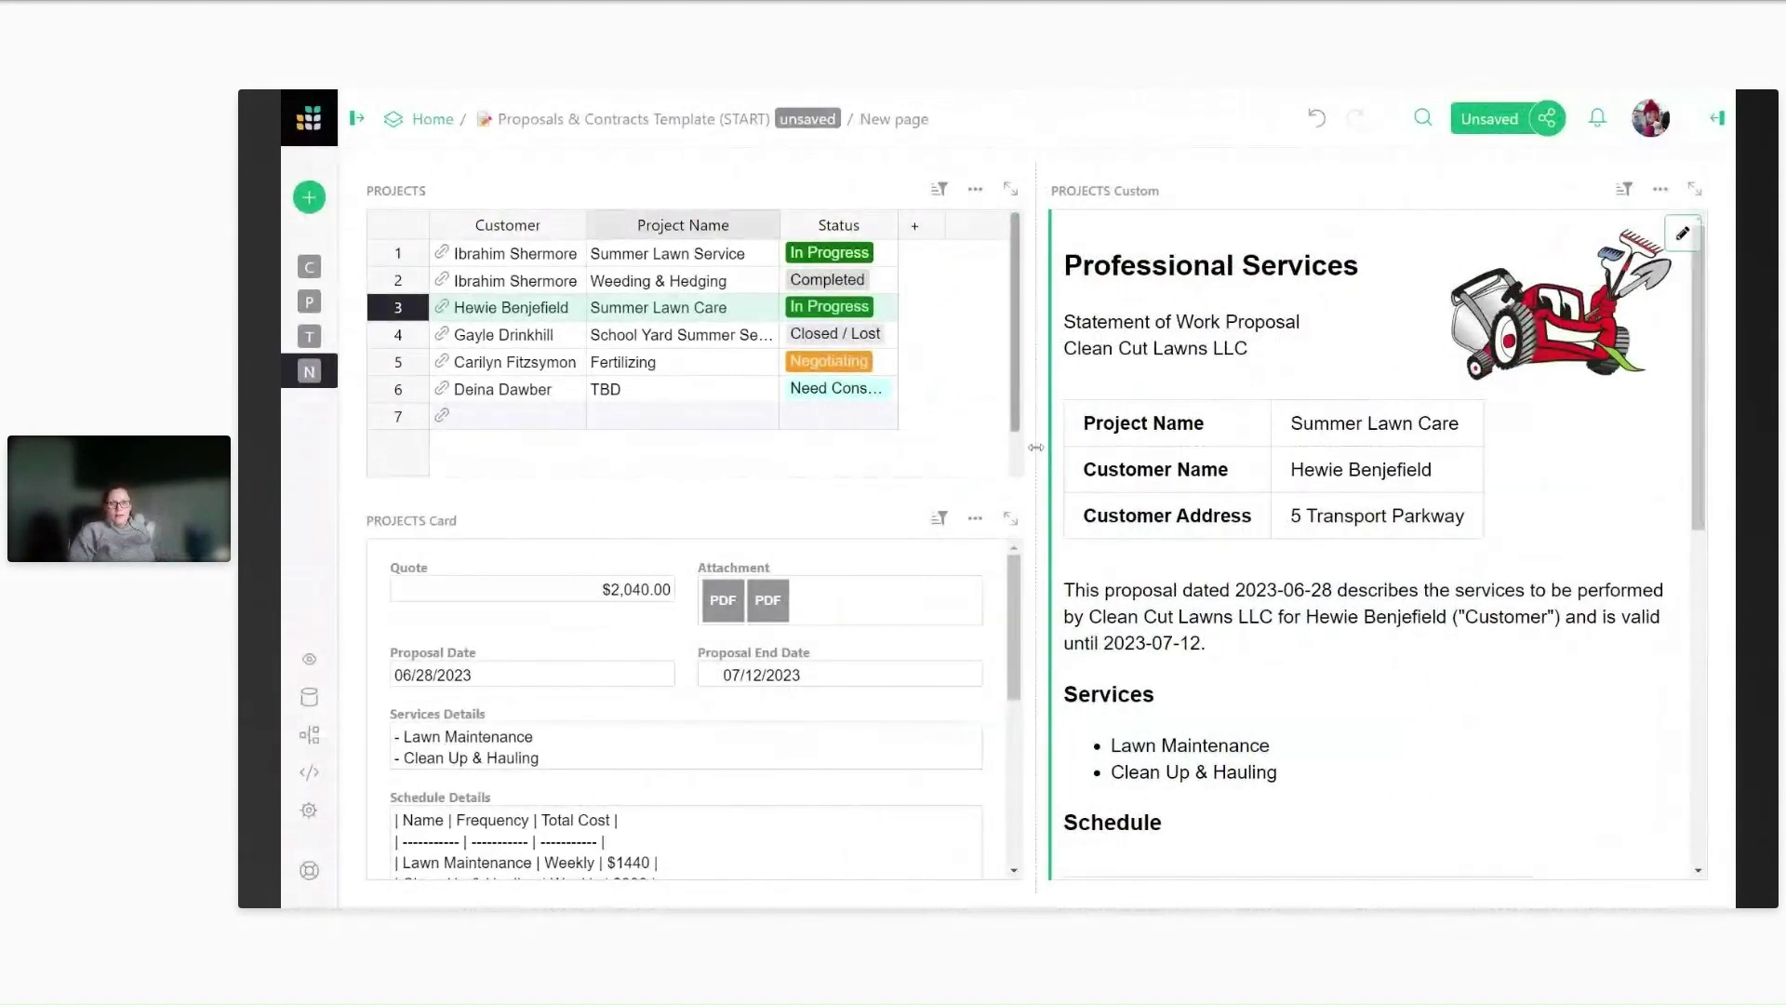
pyautogui.moveTo(1041, 446); pyautogui.dragTo(950, 445)
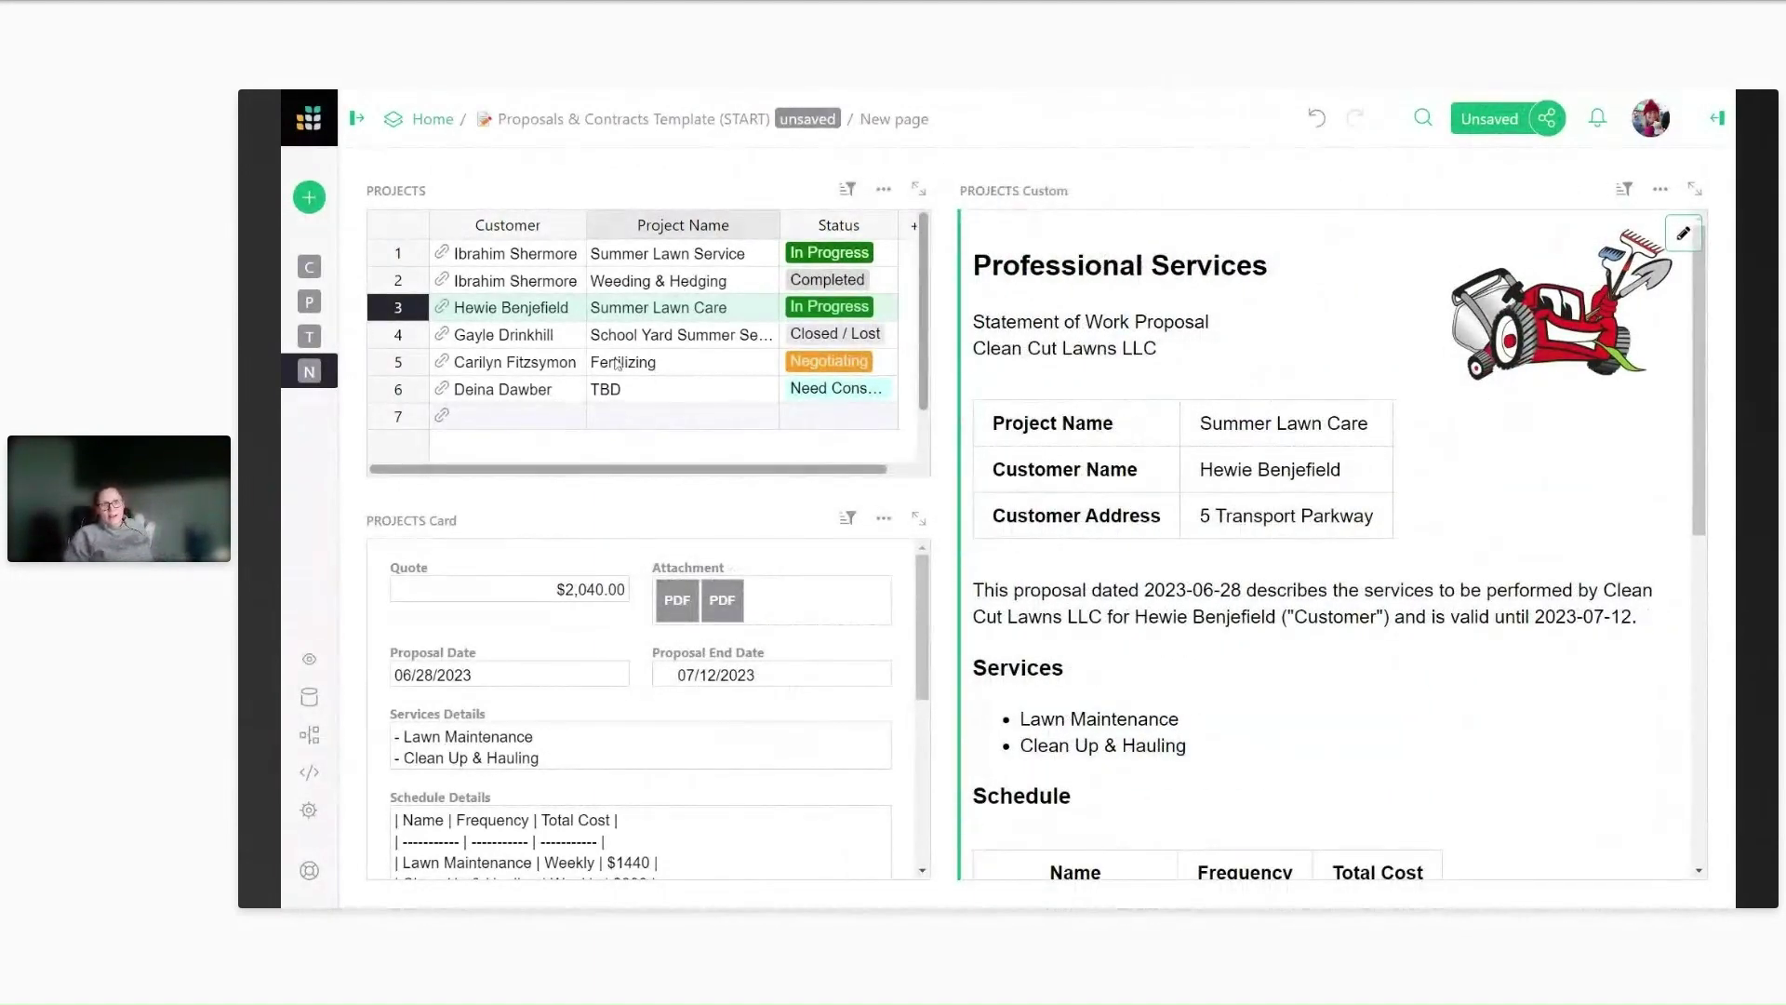
# Select the Weeding & Hedging project and check its project name, customer name and address in the rendered proposal.
pyautogui.click(533, 284)
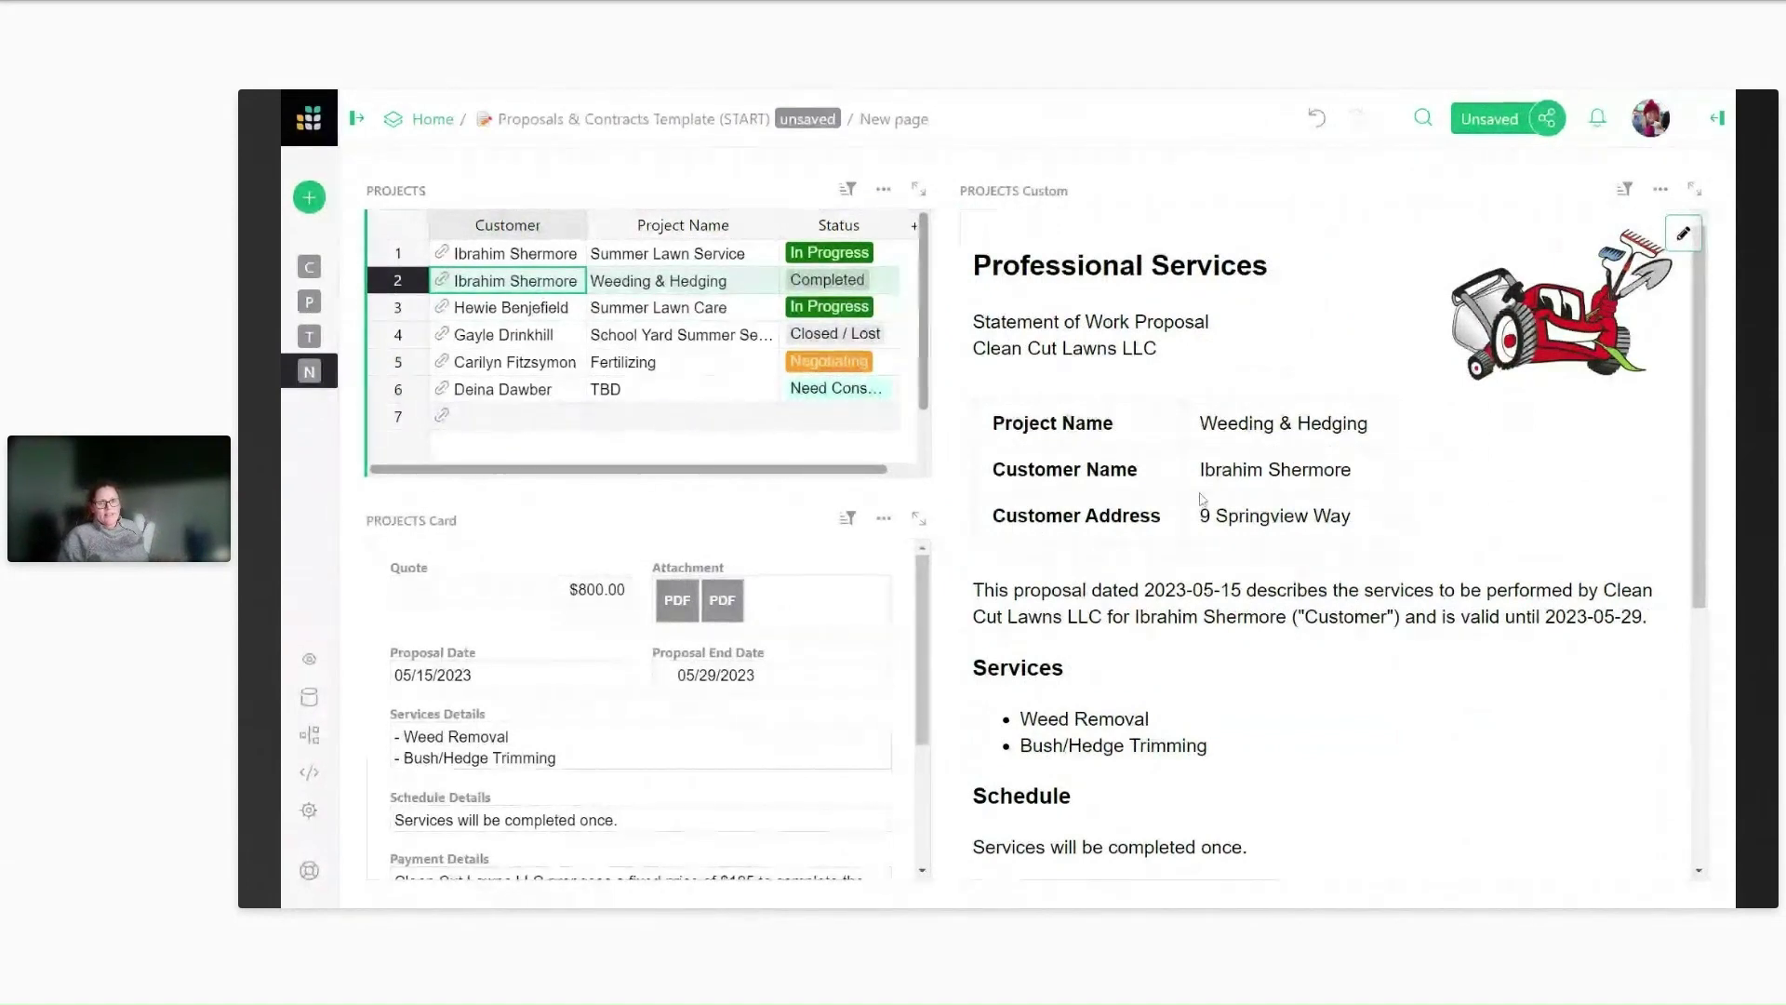
pyautogui.scroll(-1, 566, 583)
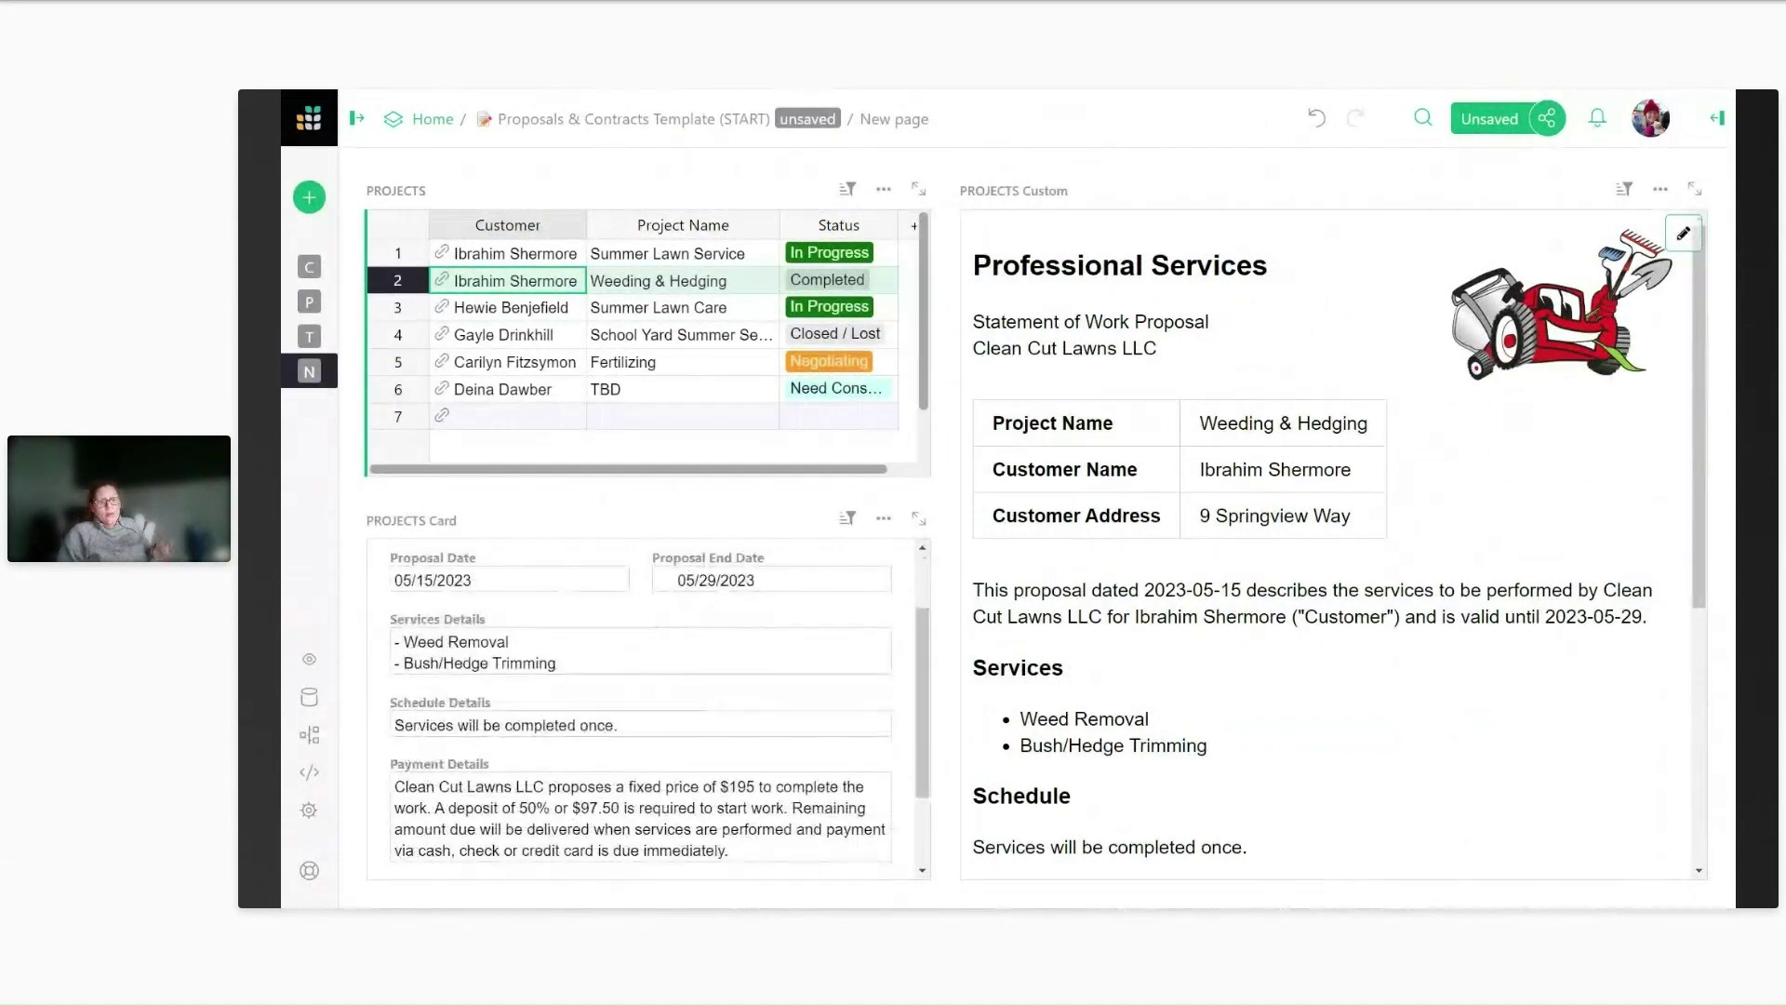
pyautogui.scroll(1, 567, 583)
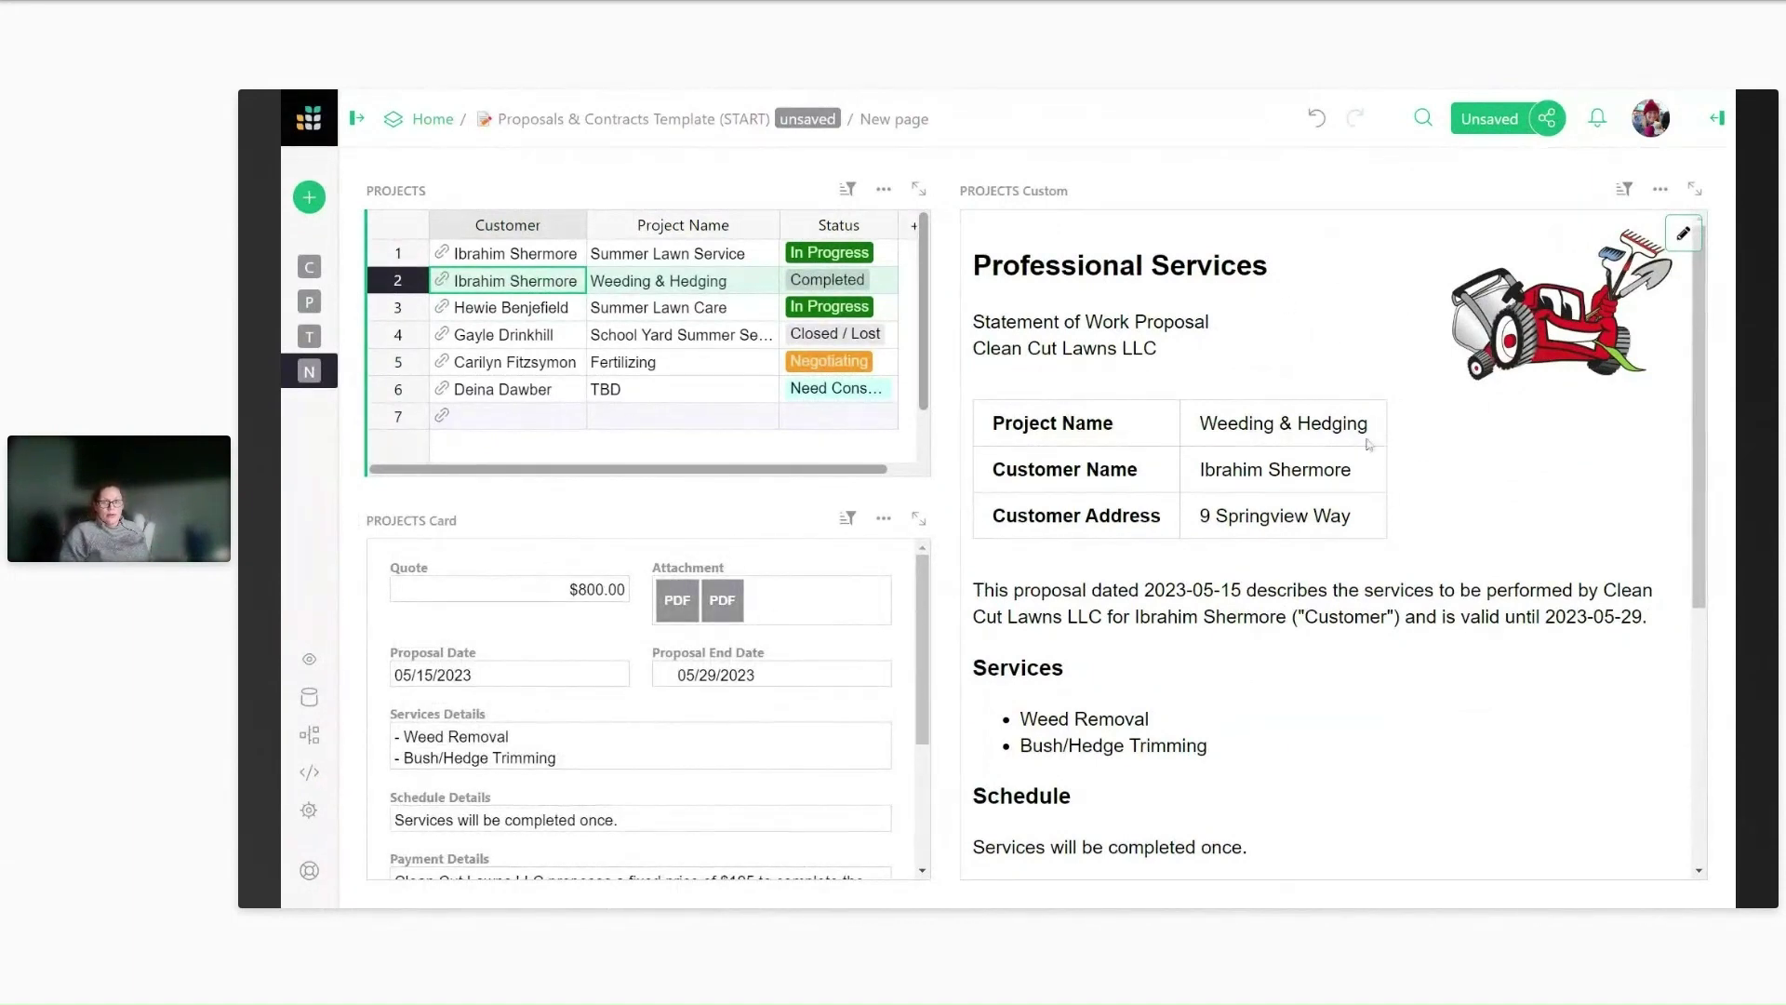
pyautogui.click(646, 288)
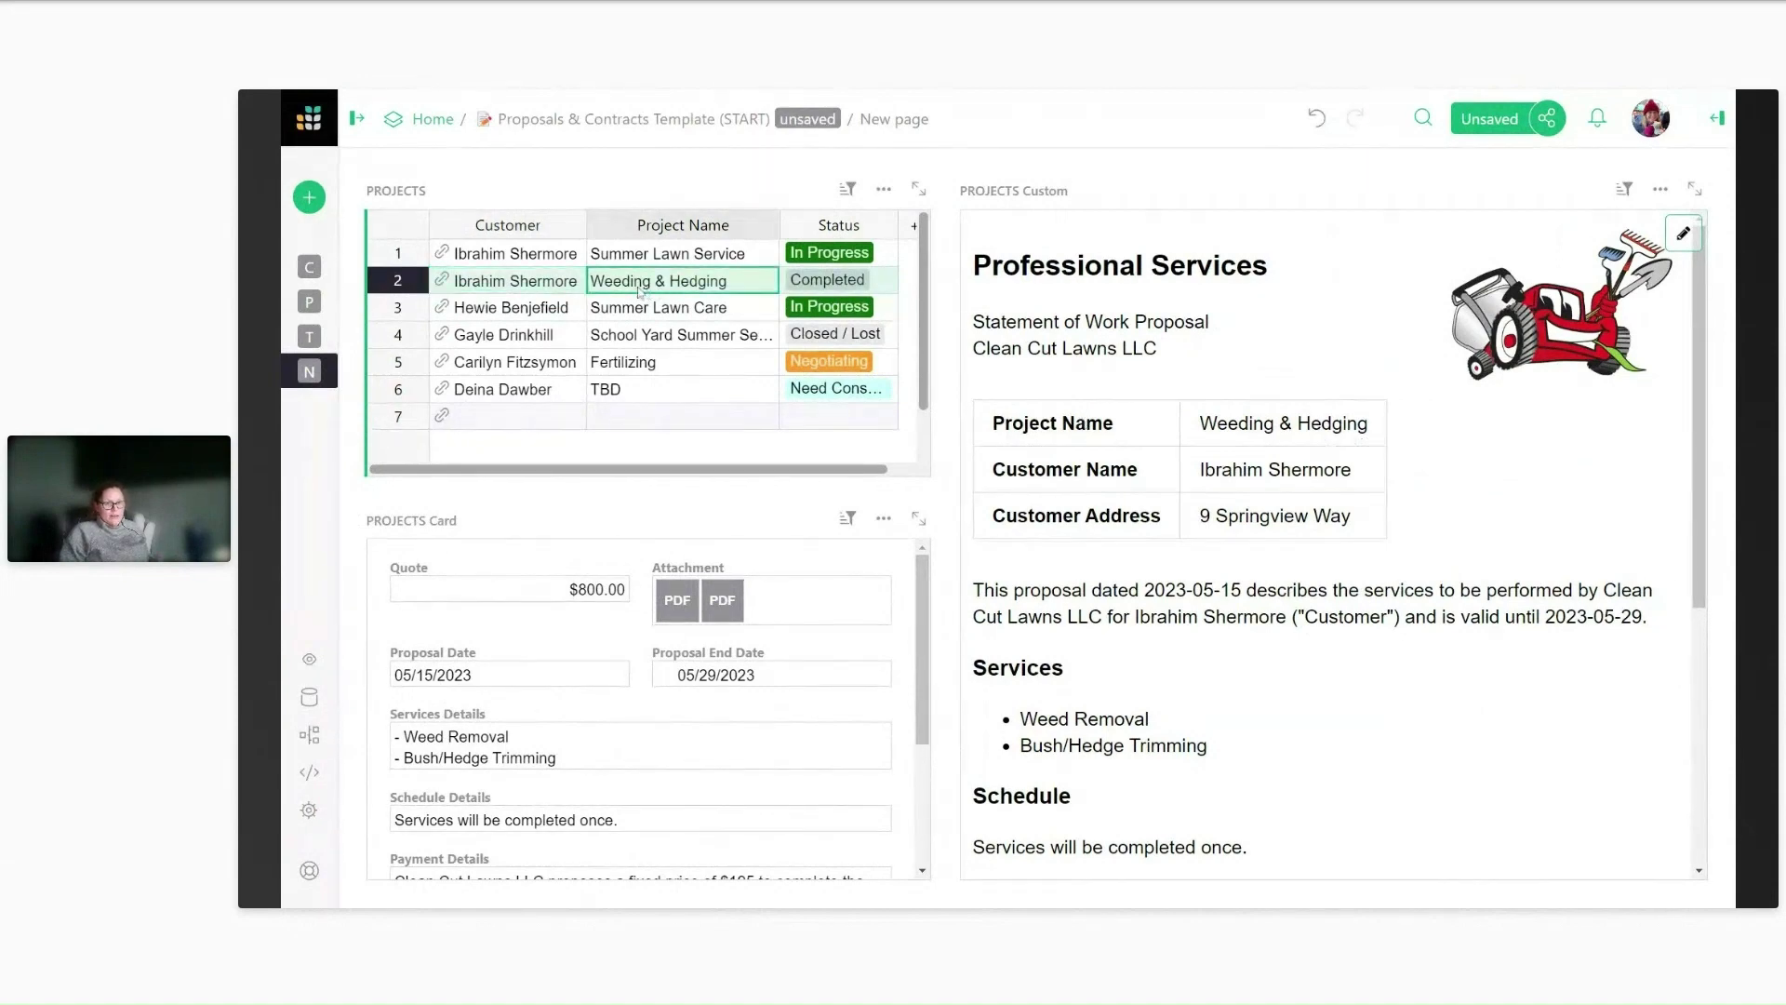
pyautogui.moveTo(1200, 424); pyautogui.dragTo(1357, 428)
pyautogui.click(1419, 518)
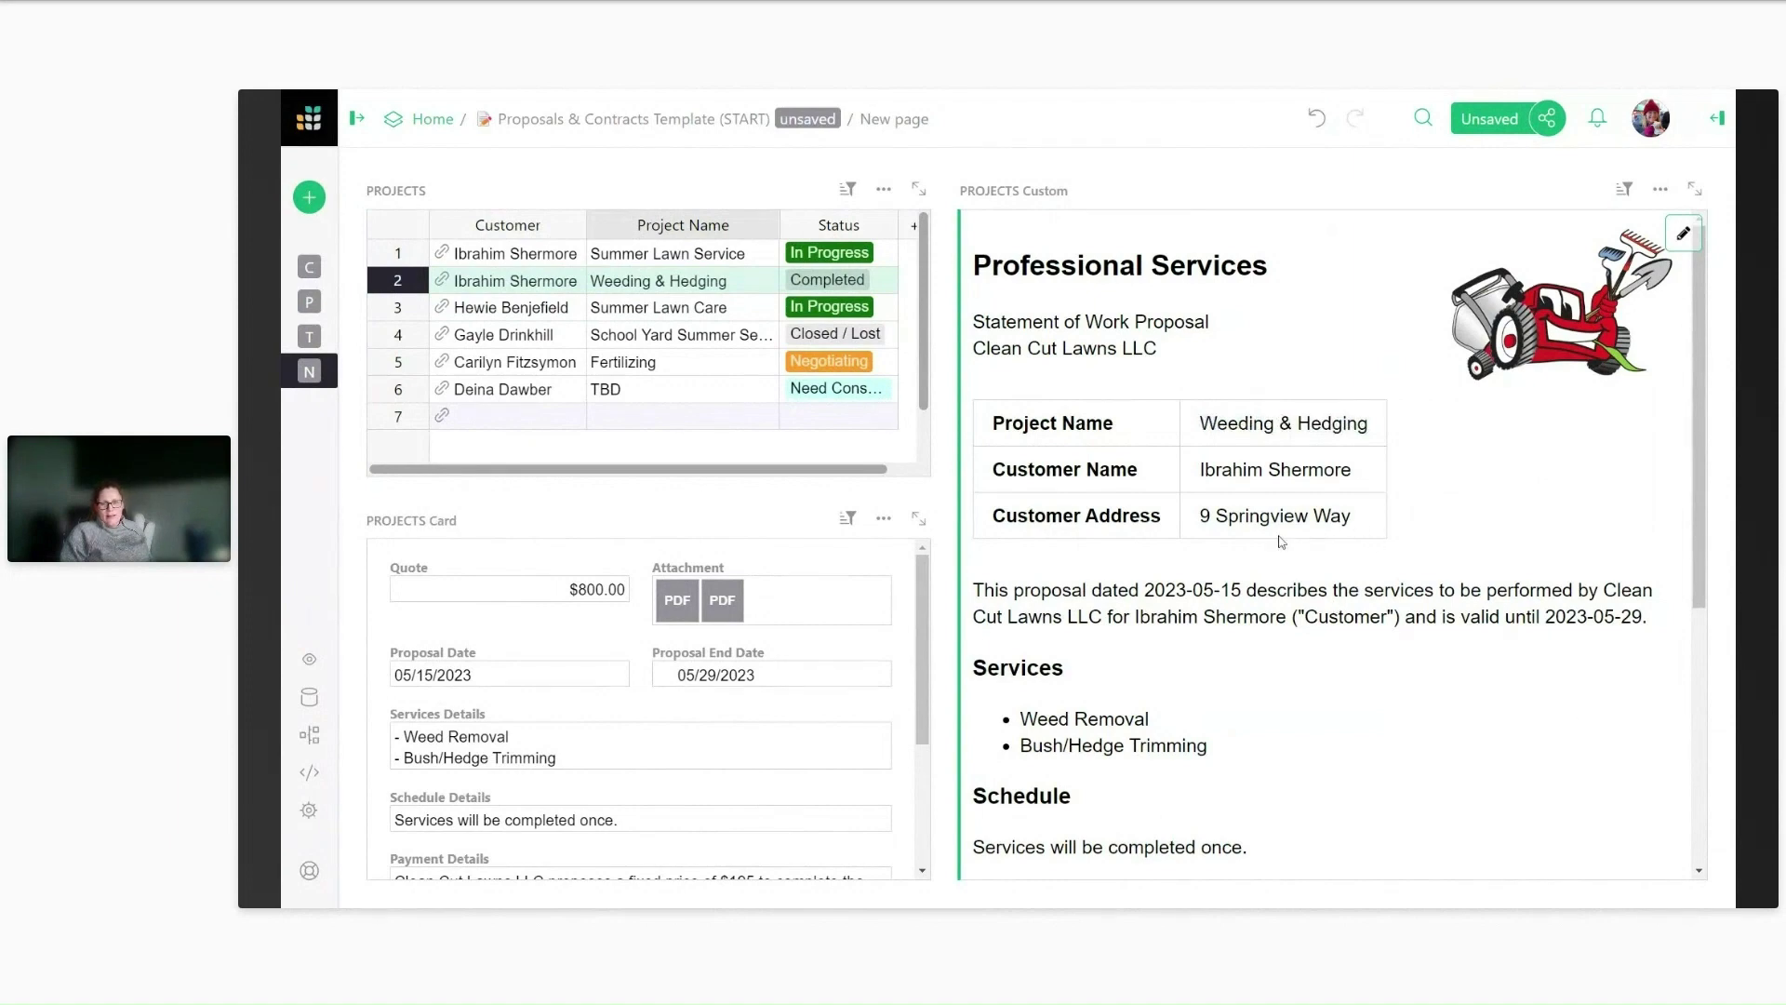
pyautogui.moveTo(1191, 473); pyautogui.dragTo(1345, 517)
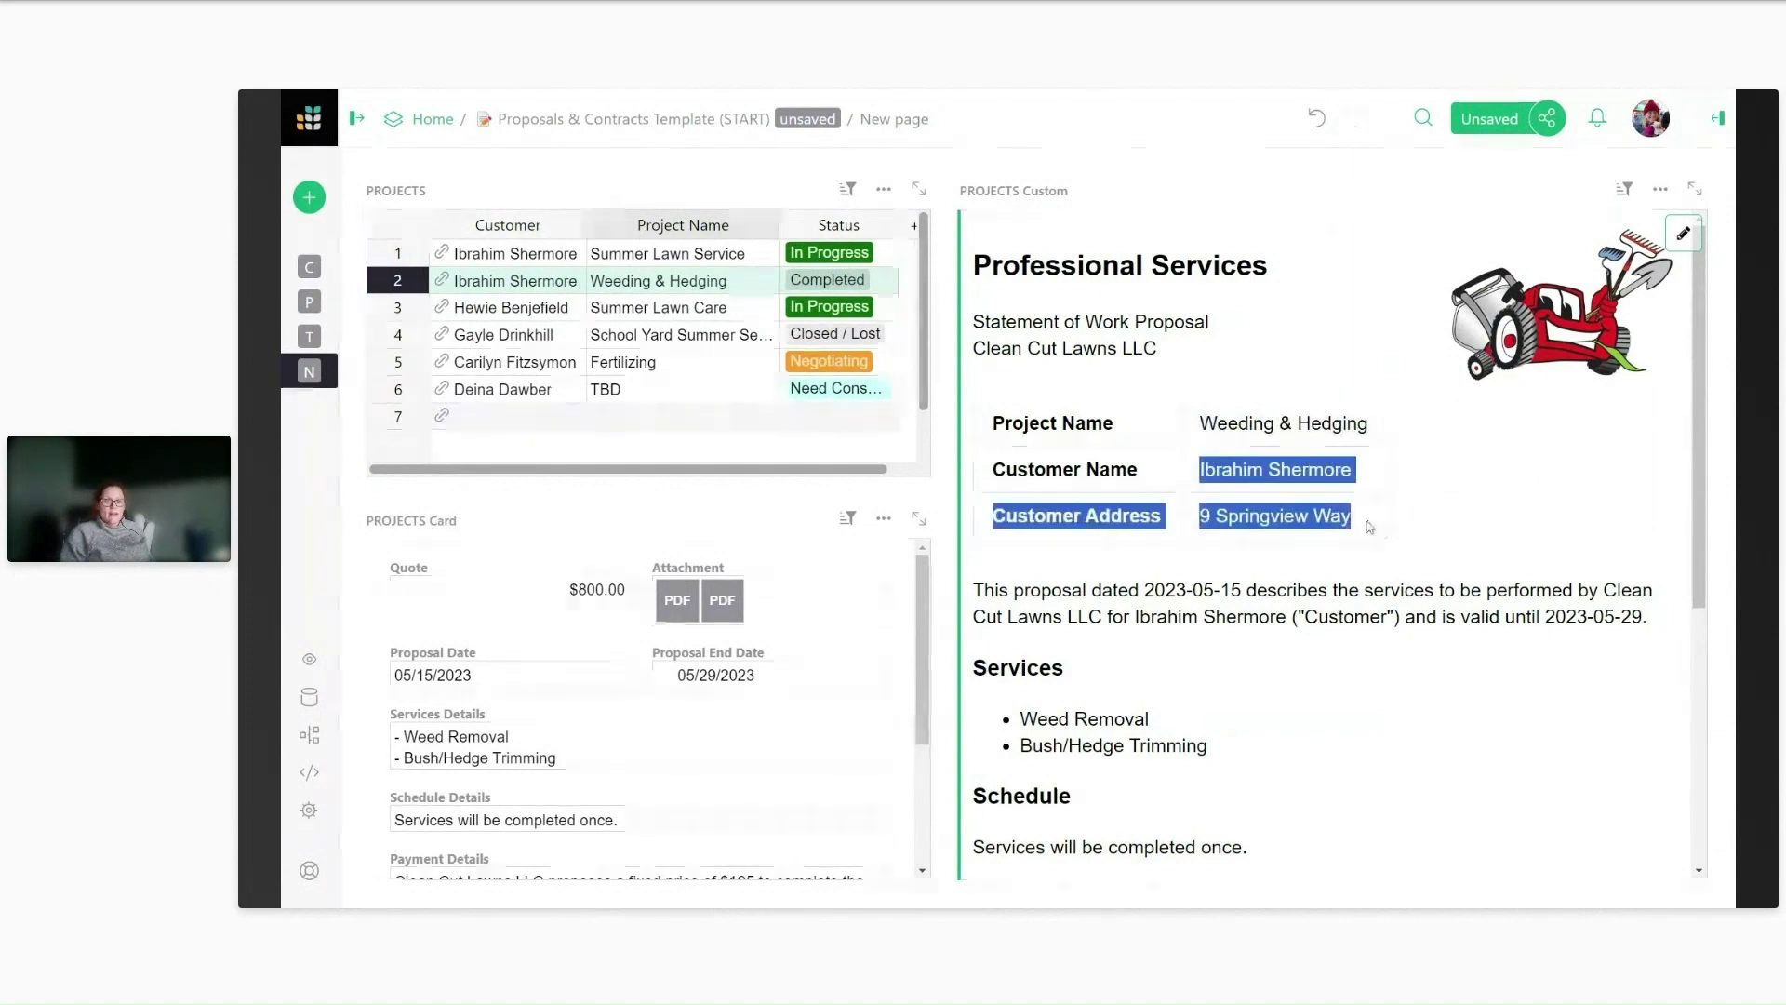
pyautogui.click(1415, 524)
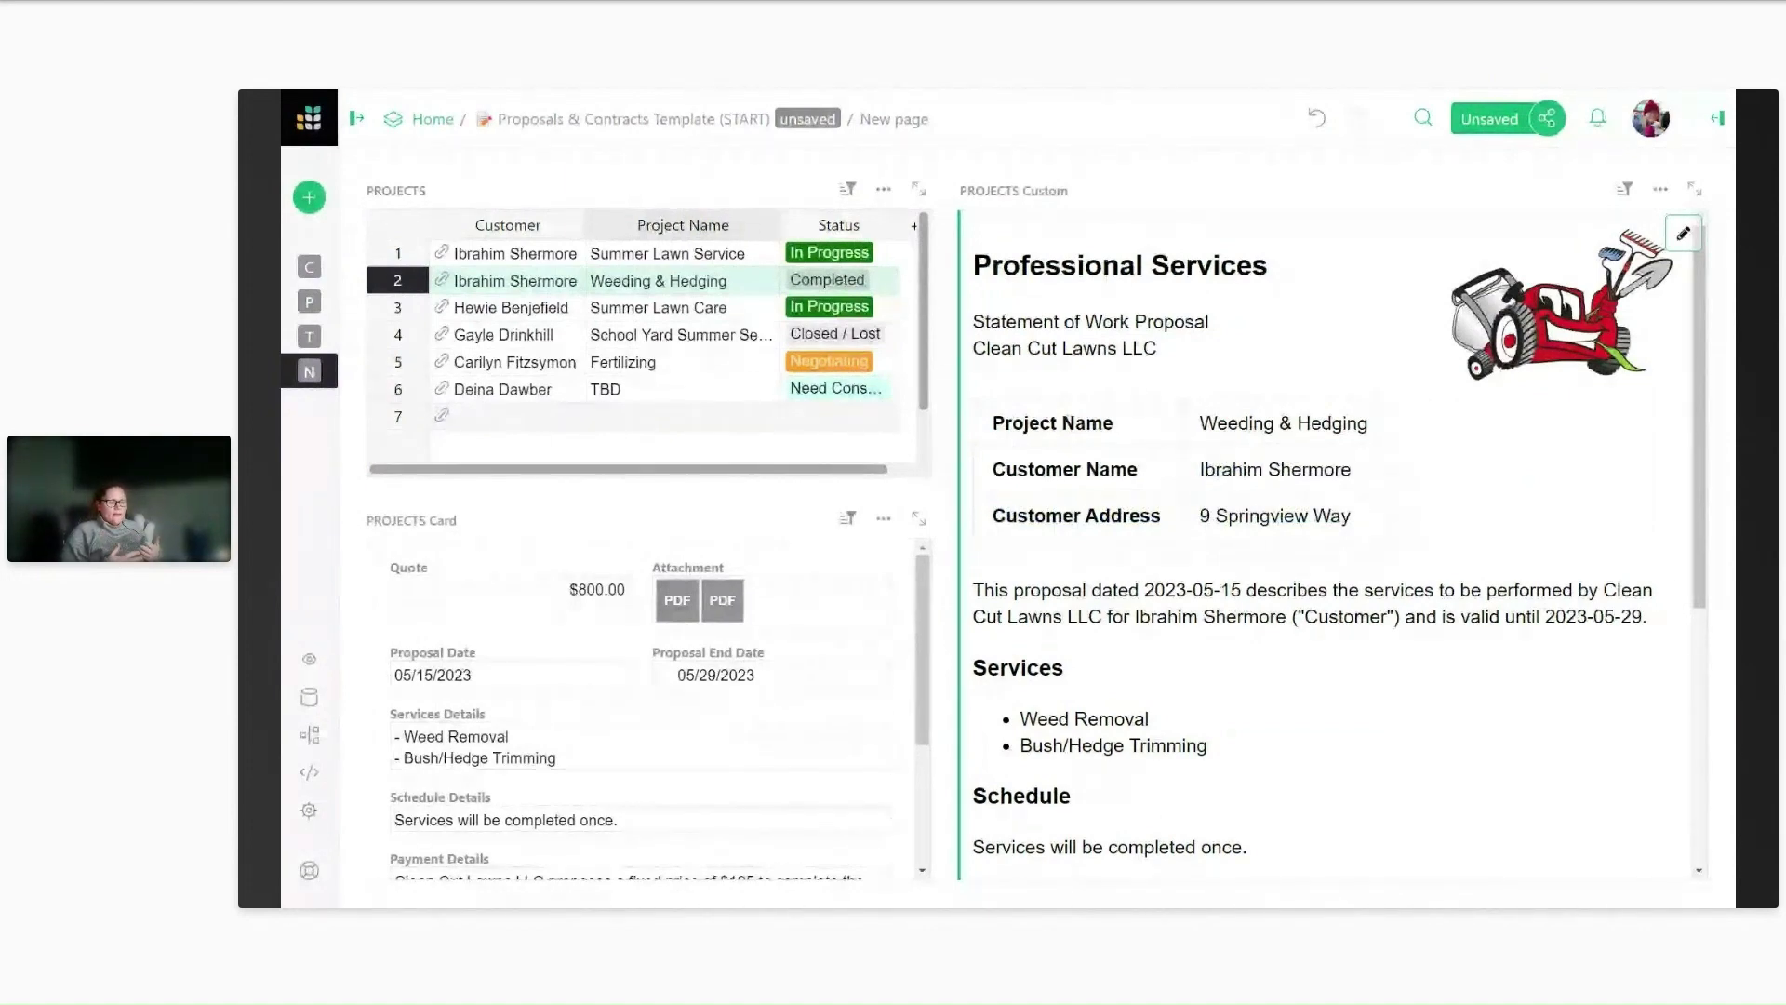
# Set the Weeding & Hedging project's Proposal Date to 01/18/2024 and check the date in the rendered proposal.
pyautogui.scroll(-2, 1411, 490)
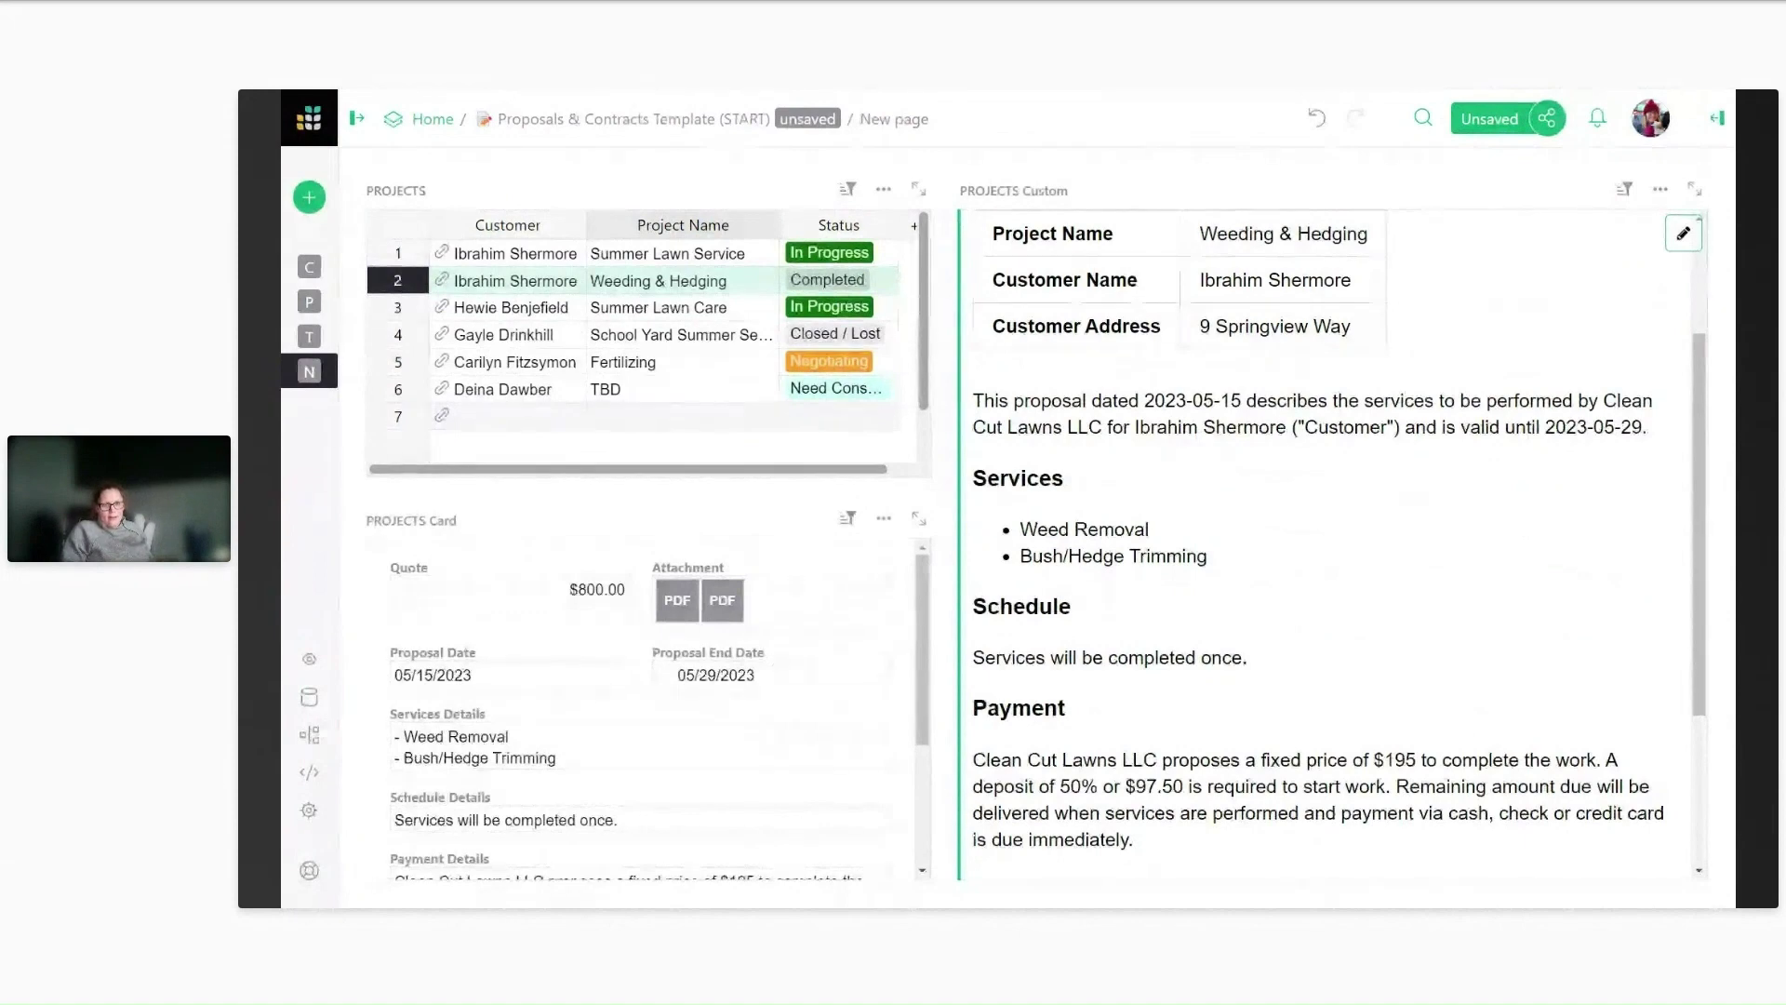
pyautogui.click(535, 674)
pyautogui.click(540, 651)
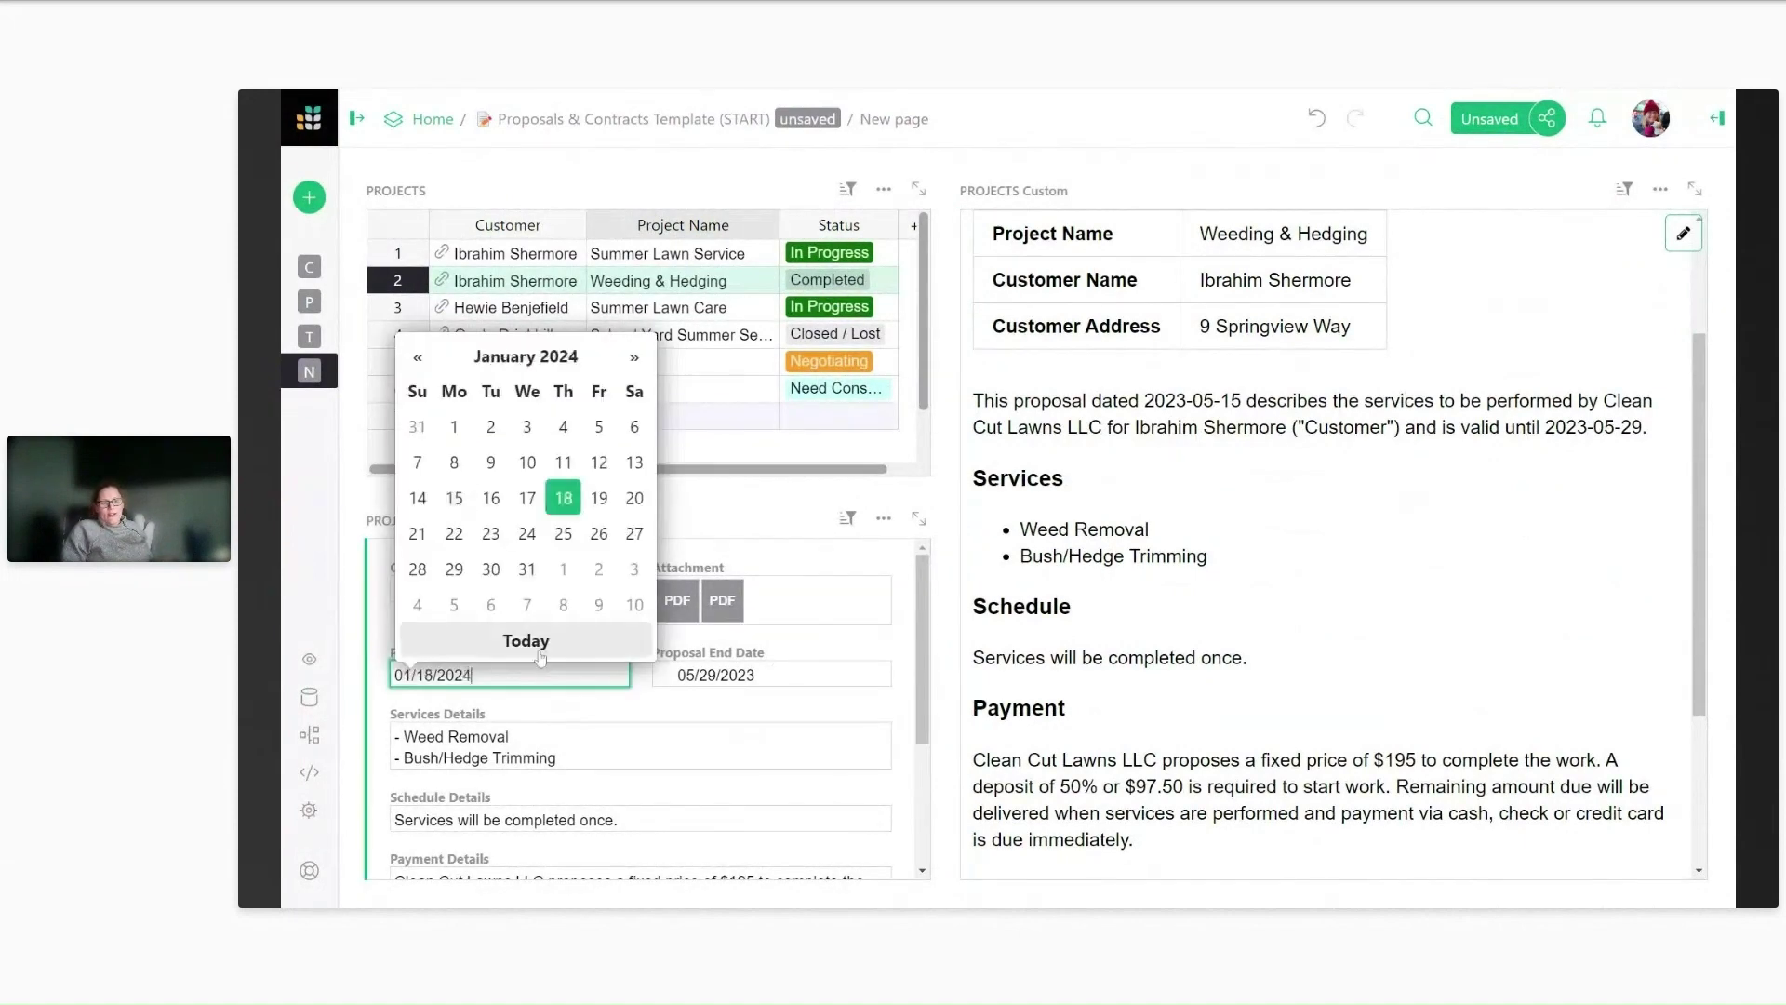
pyautogui.press('Return')
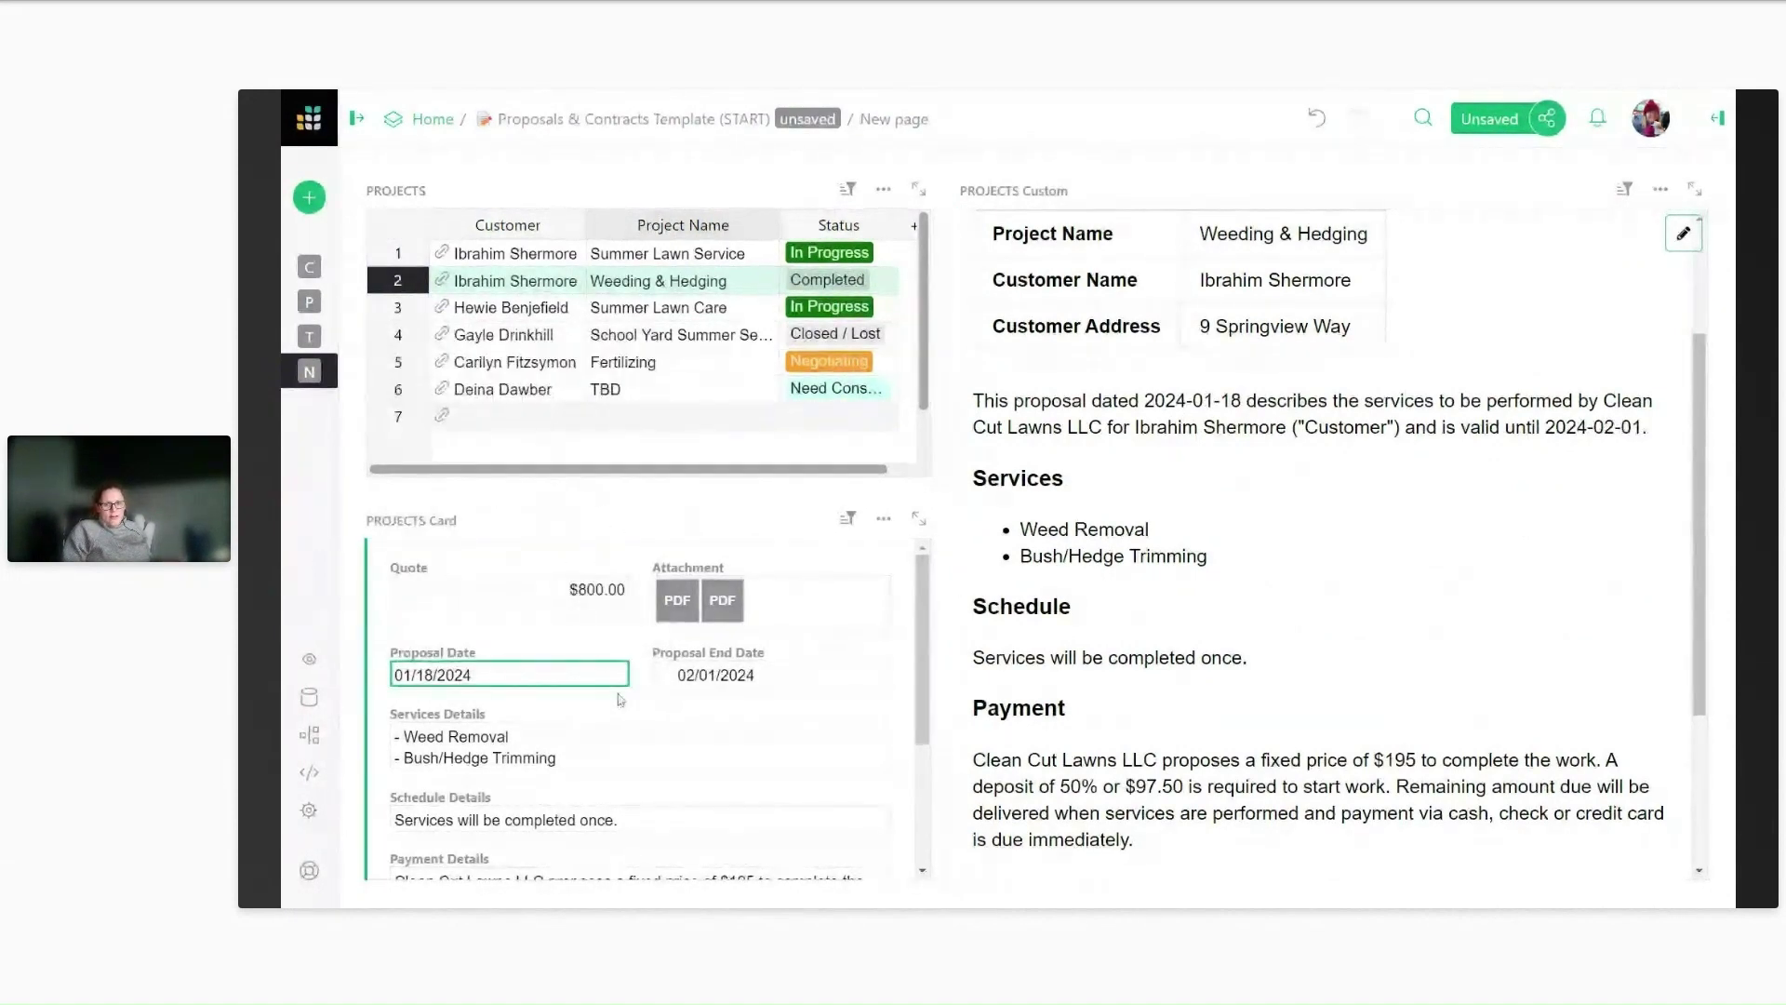
pyautogui.moveTo(1139, 401); pyautogui.dragTo(1241, 401)
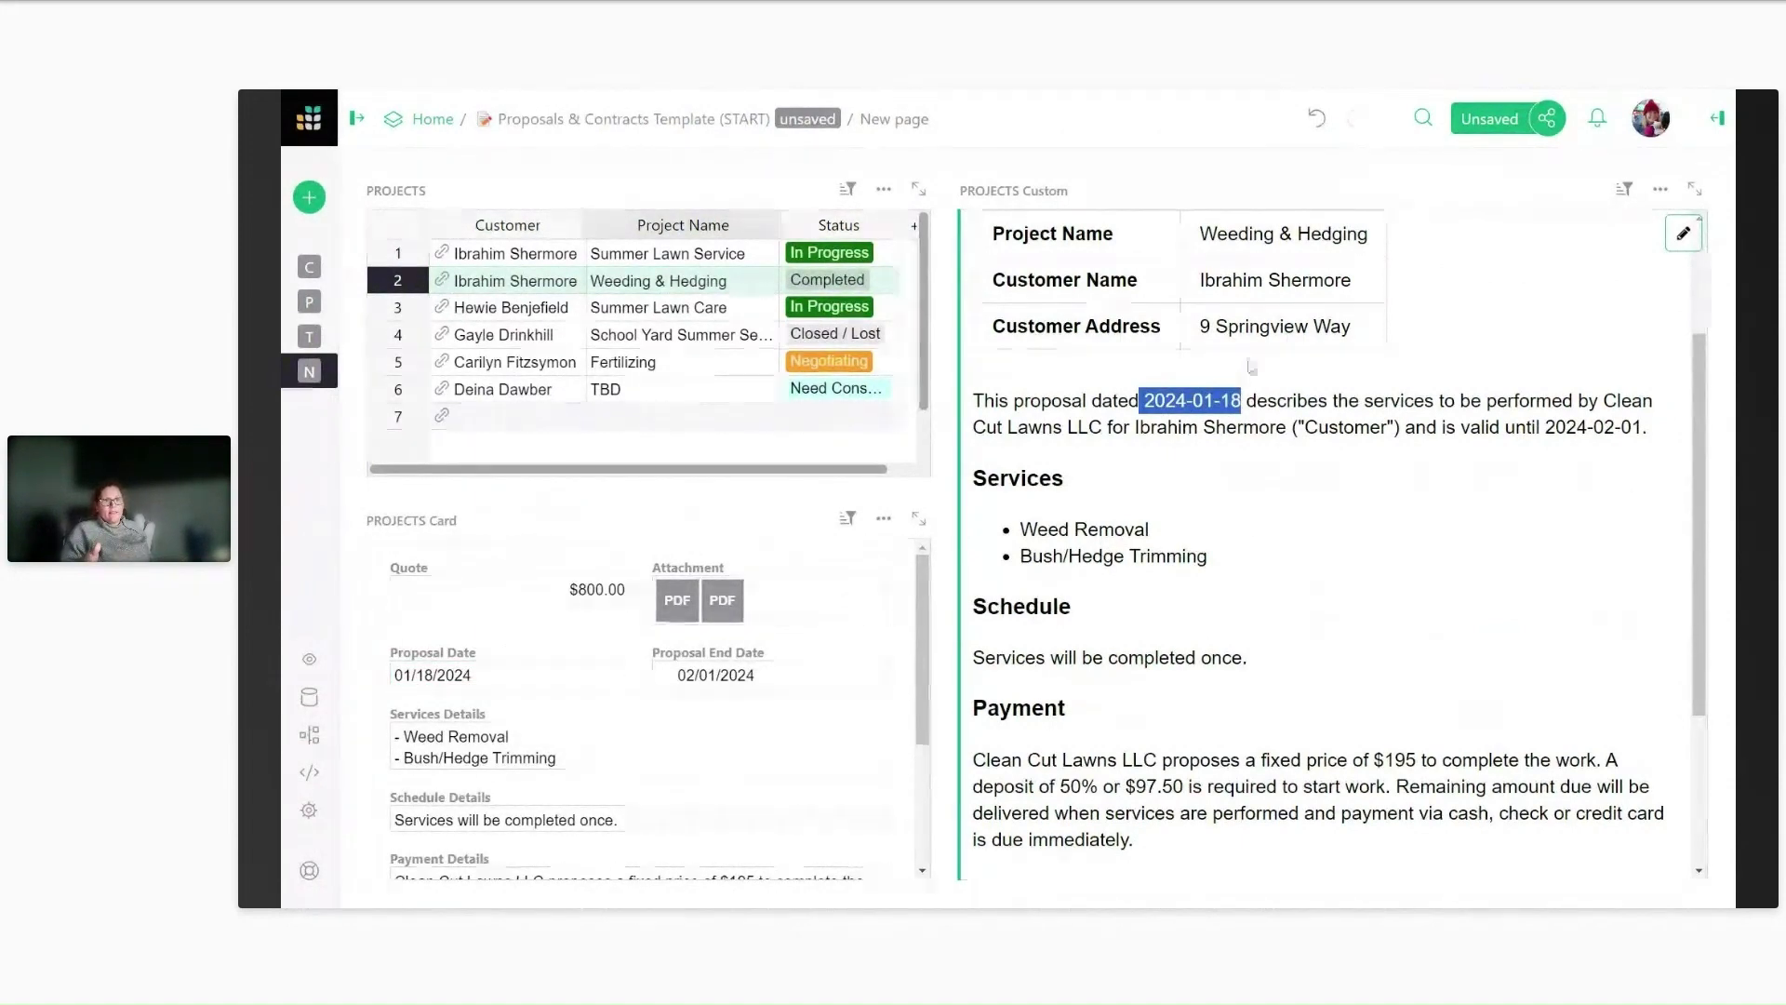
pyautogui.click(1112, 700)
# Remove the Bush/Hedge Trimming line from the project's Services Details, leaving only Weed Removal.
pyautogui.scroll(-2, 1112, 700)
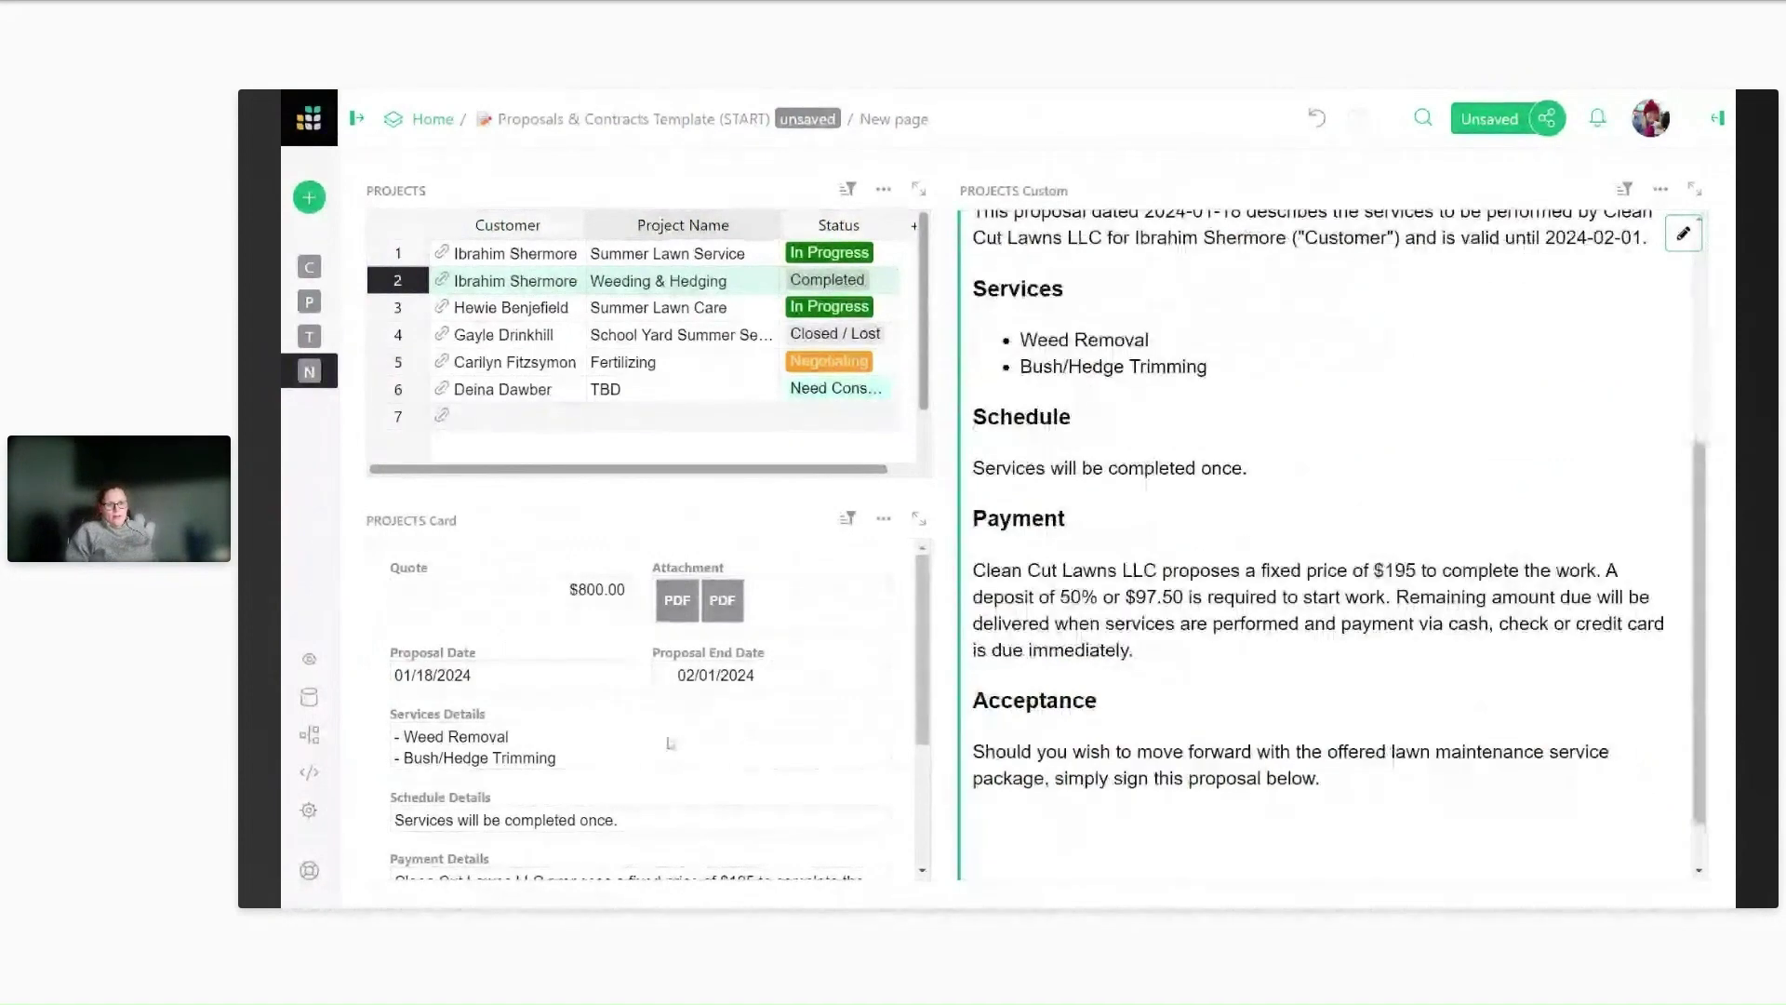
pyautogui.scroll(-1, 633, 706)
pyautogui.click(475, 662)
pyautogui.moveTo(394, 662); pyautogui.dragTo(556, 662)
pyautogui.press('BackSpace')
pyautogui.press('BackSpace')
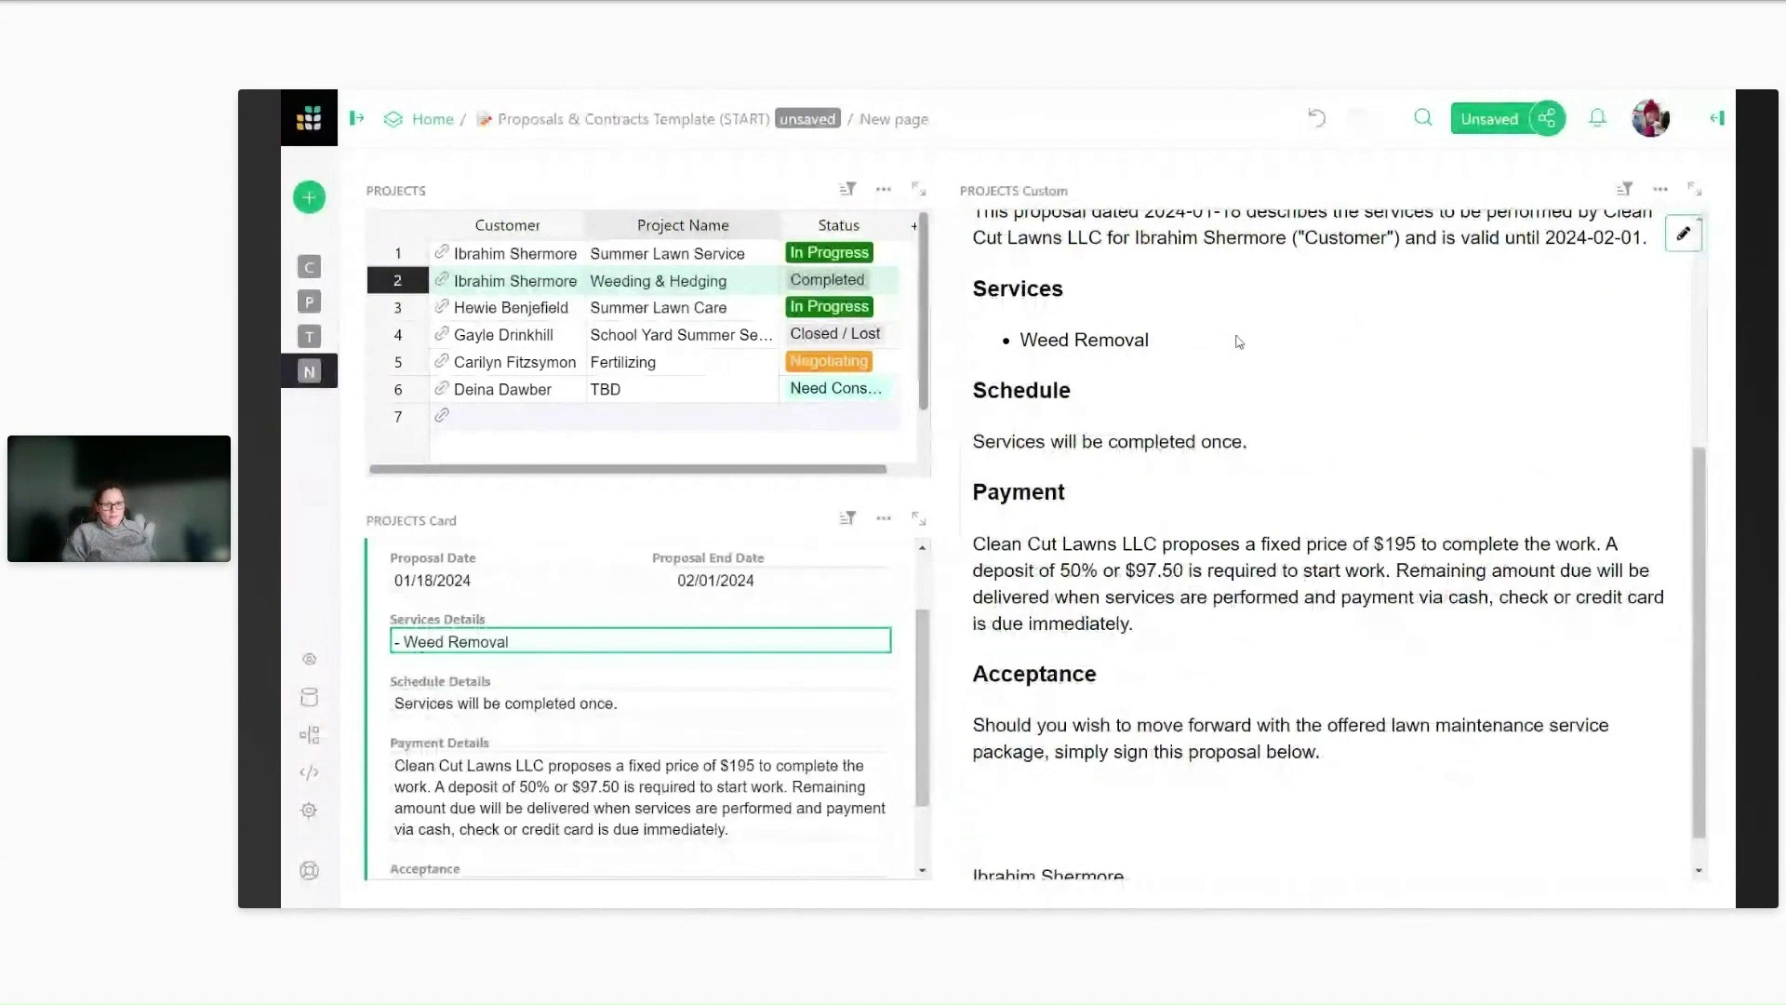
# Change the Schedule Details to "Services will be completed one time." and enlarge the PROJECTS card upward.
pyautogui.click(669, 711)
pyautogui.doubleClick(596, 703)
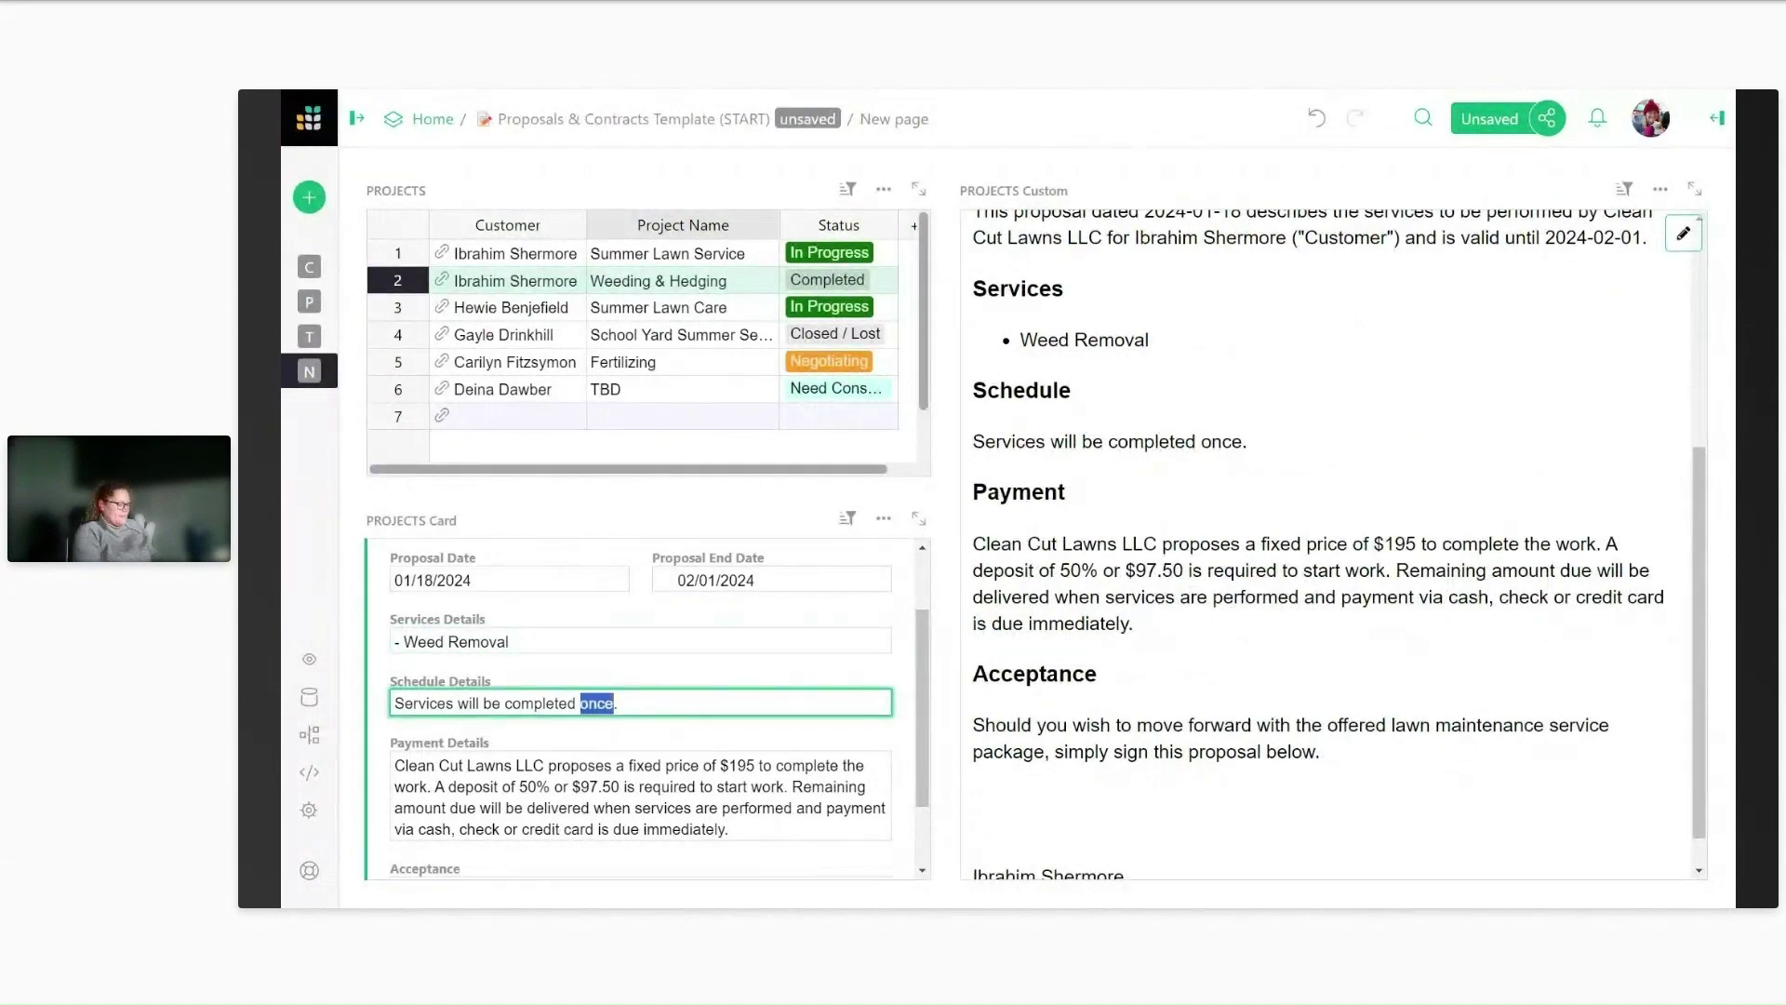
pyautogui.write('one time=')
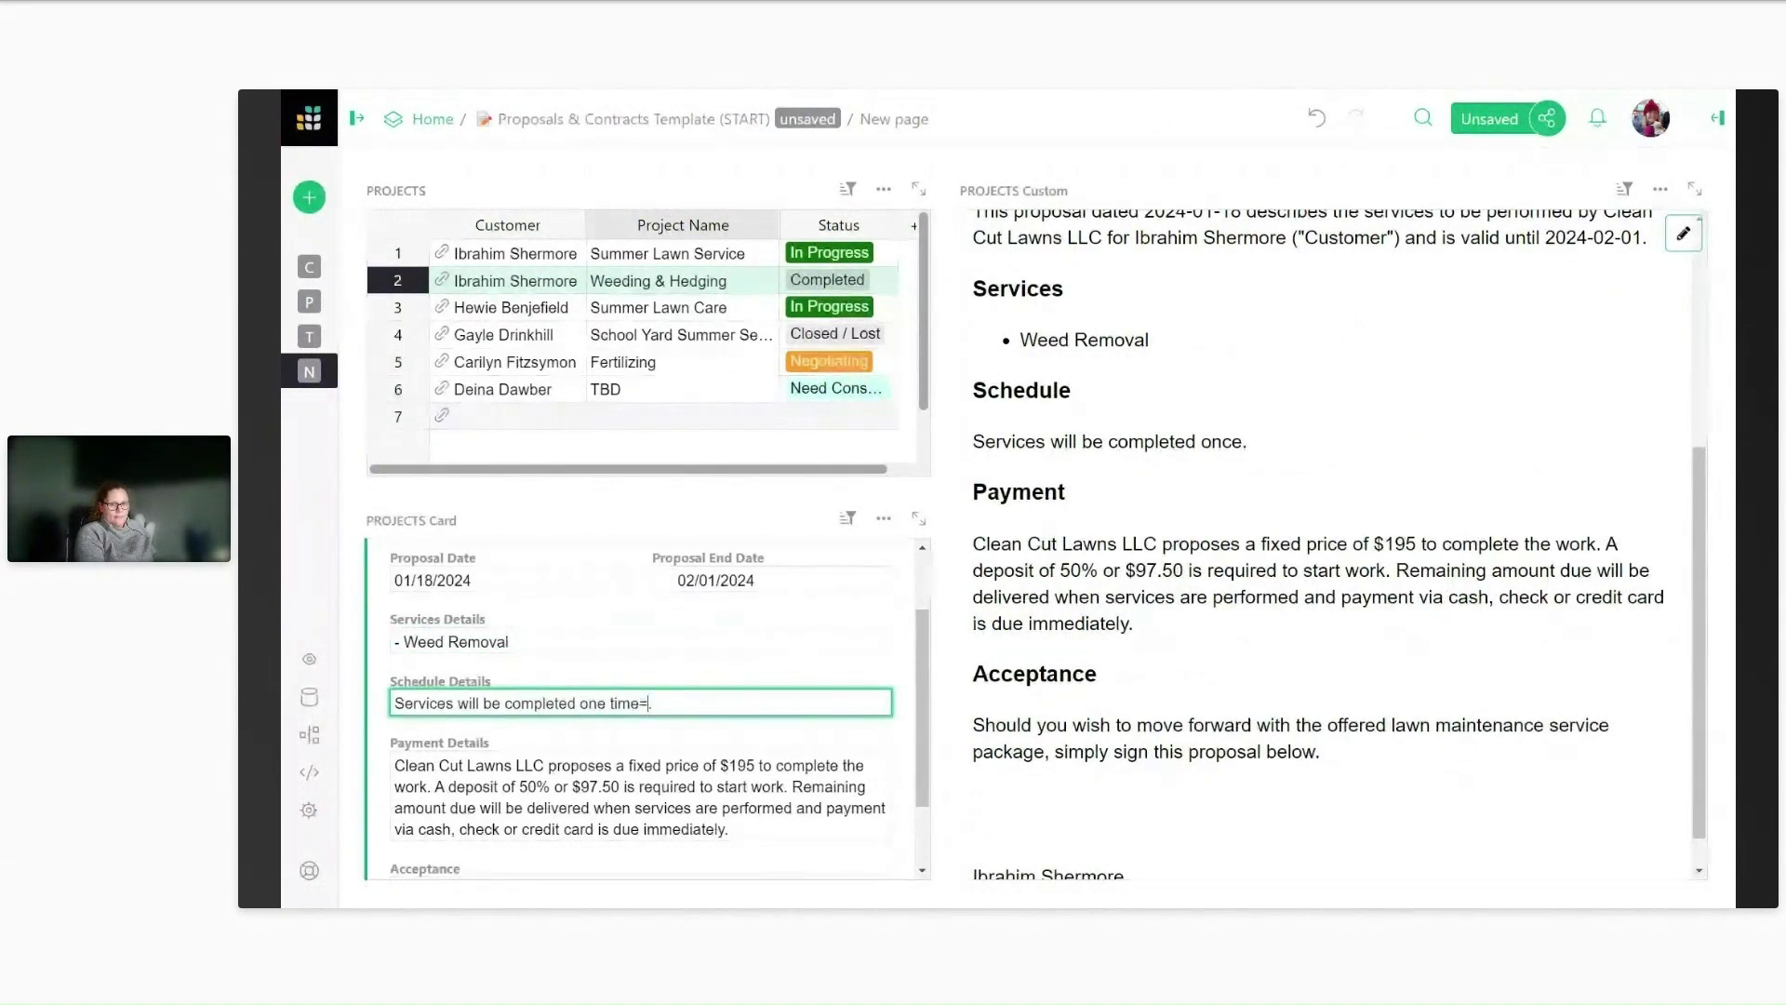
pyautogui.press('Return')
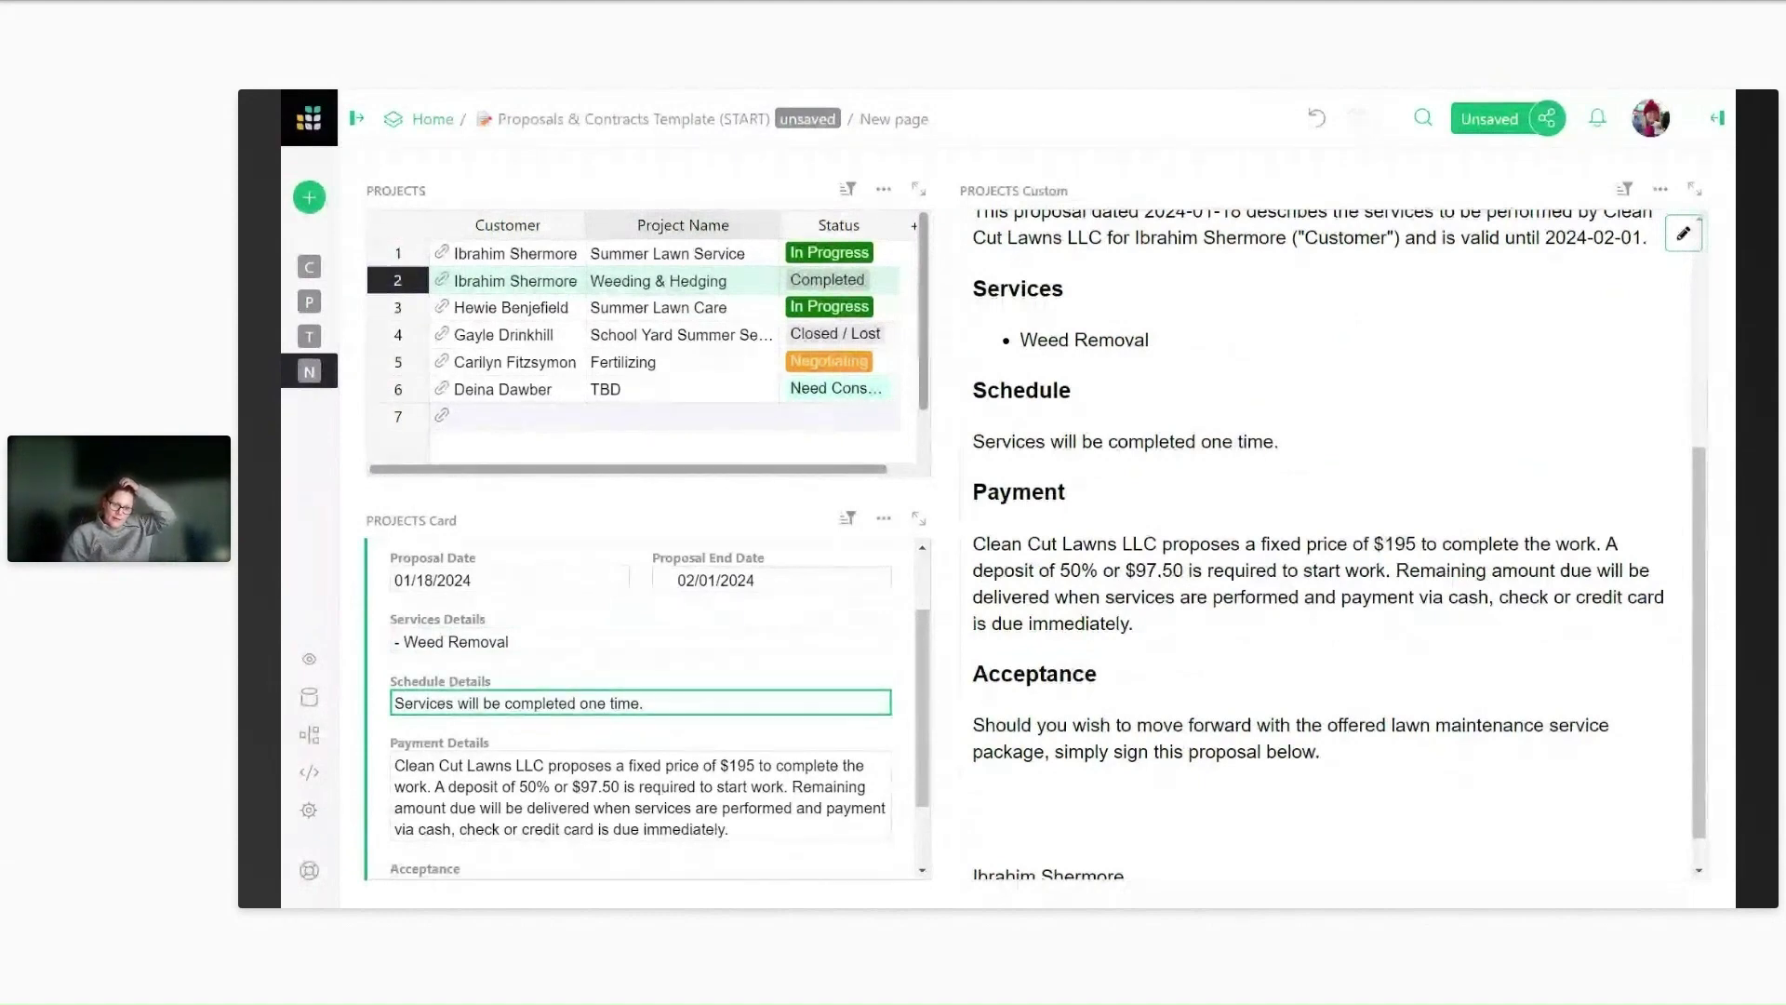
pyautogui.scroll(-1, 641, 706)
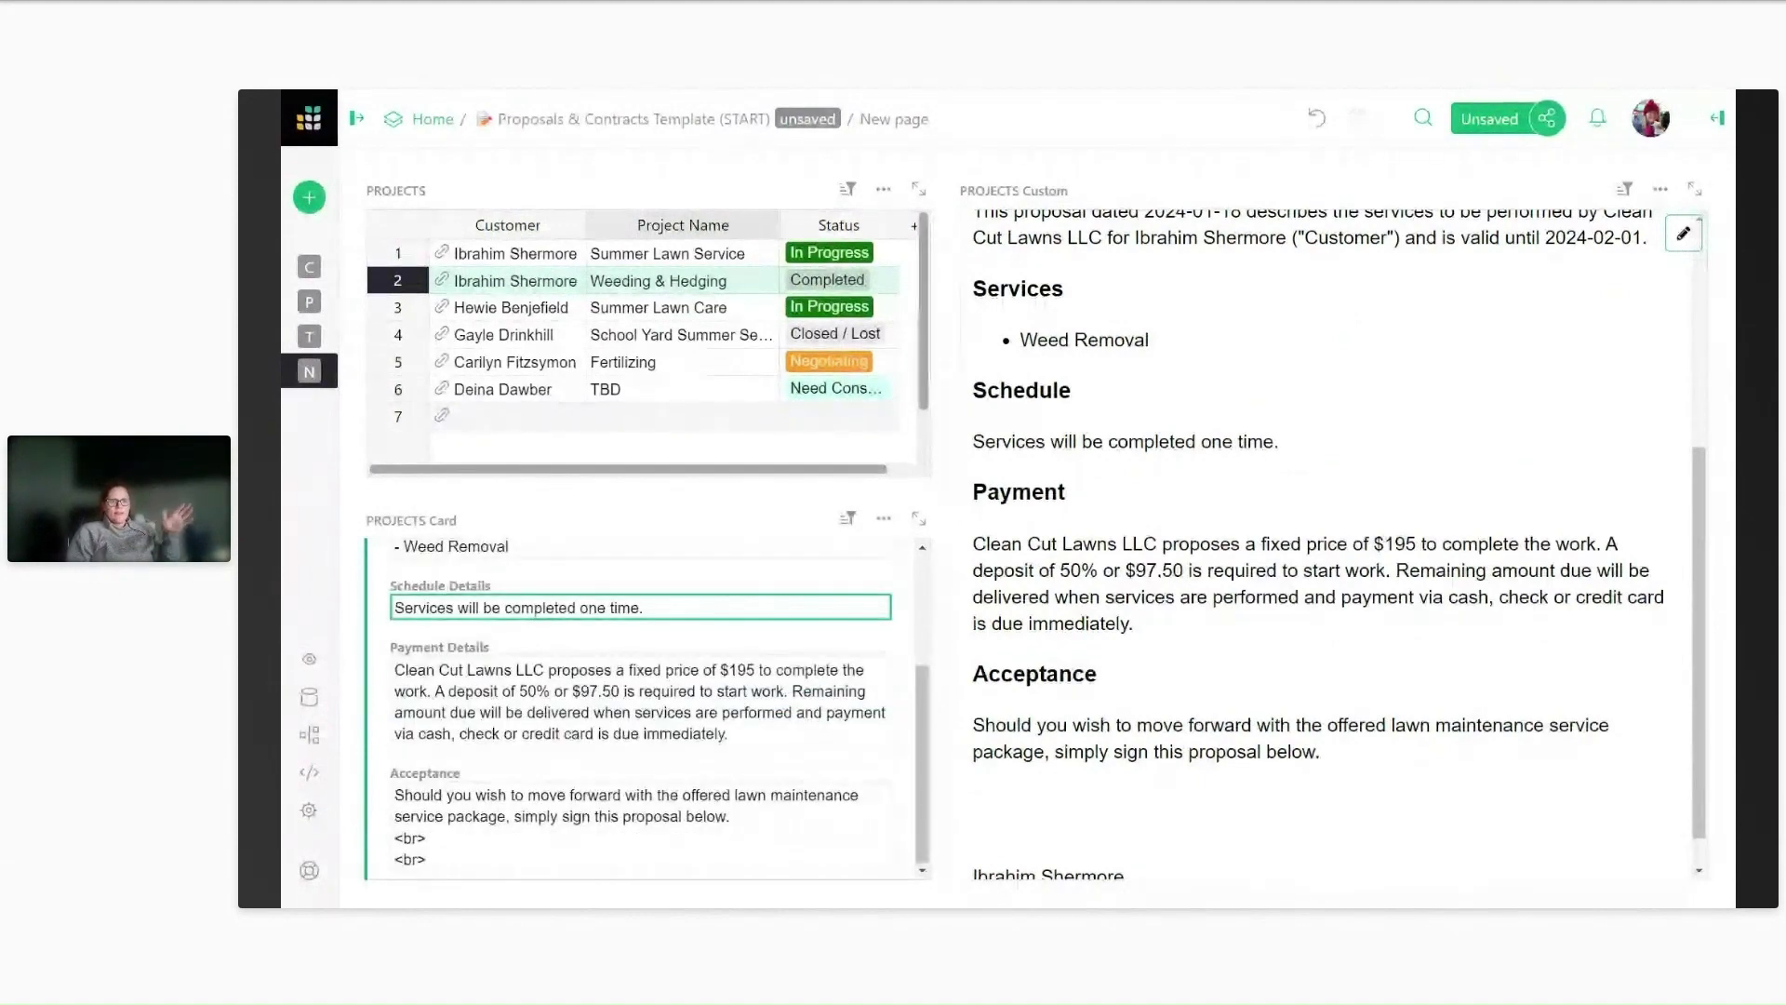
pyautogui.moveTo(574, 501); pyautogui.dragTo(577, 442)
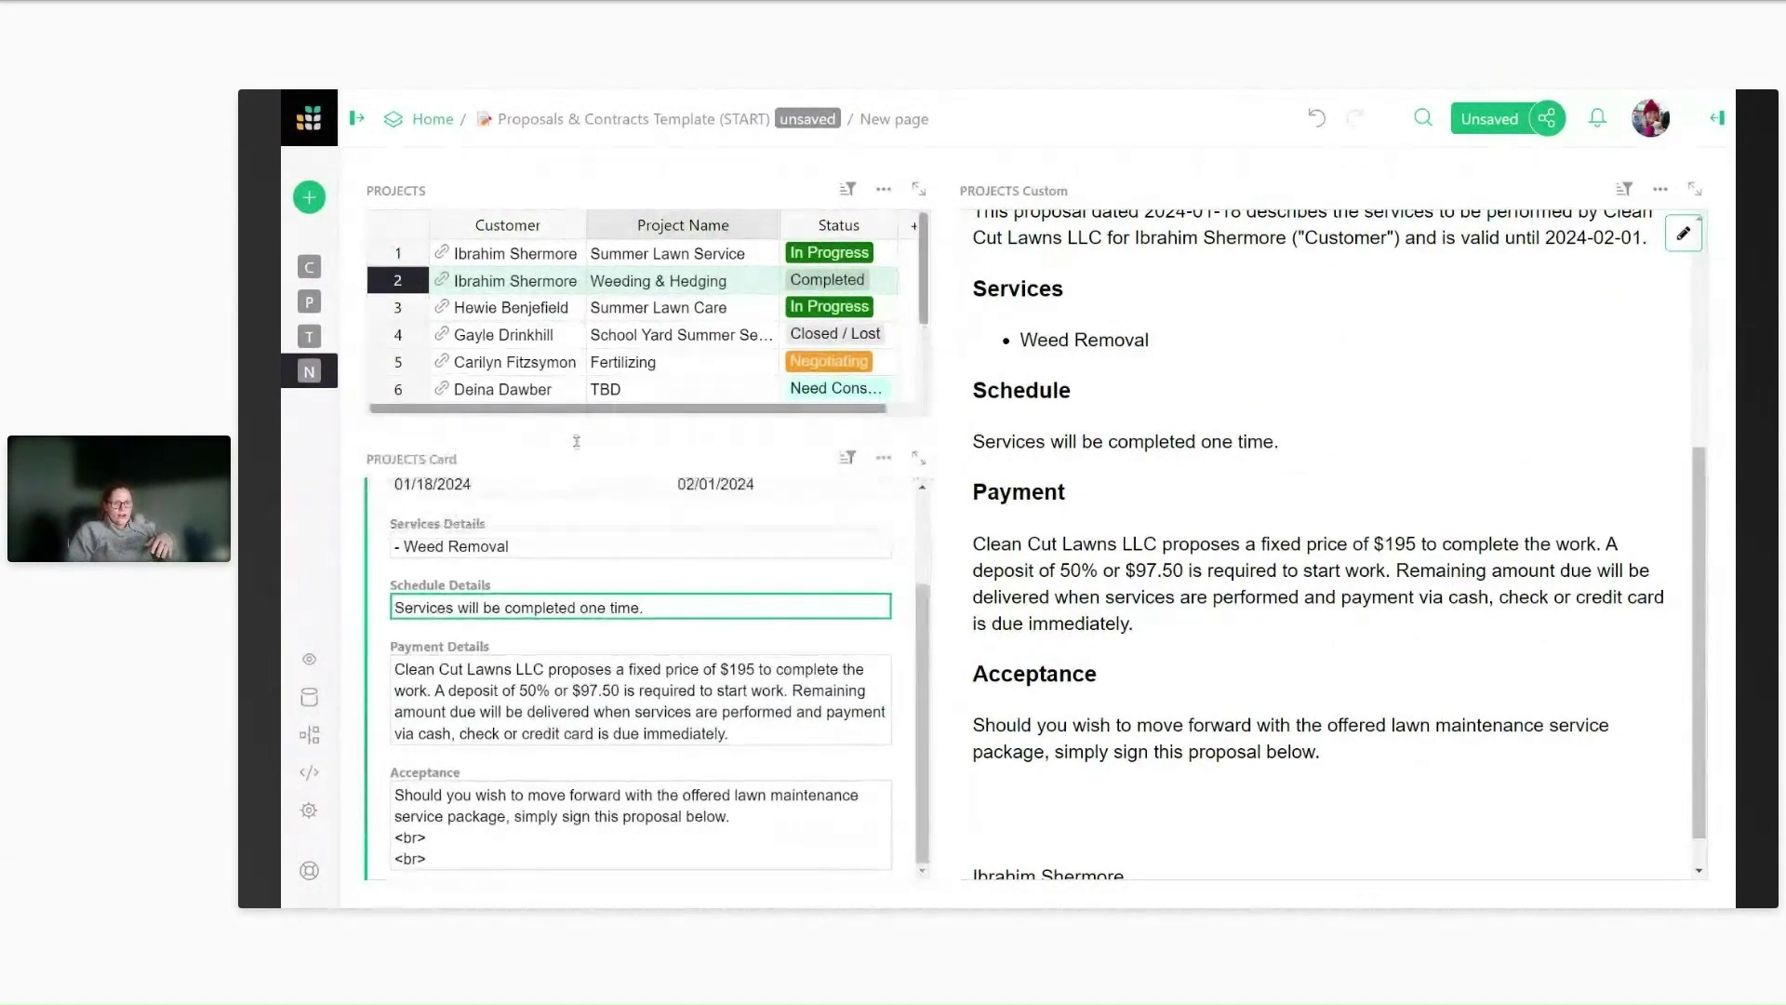
# Preview the rendered proposal as a PDF printout from its widget and close the print preview without saving.
pyautogui.scroll(4, 1581, 356)
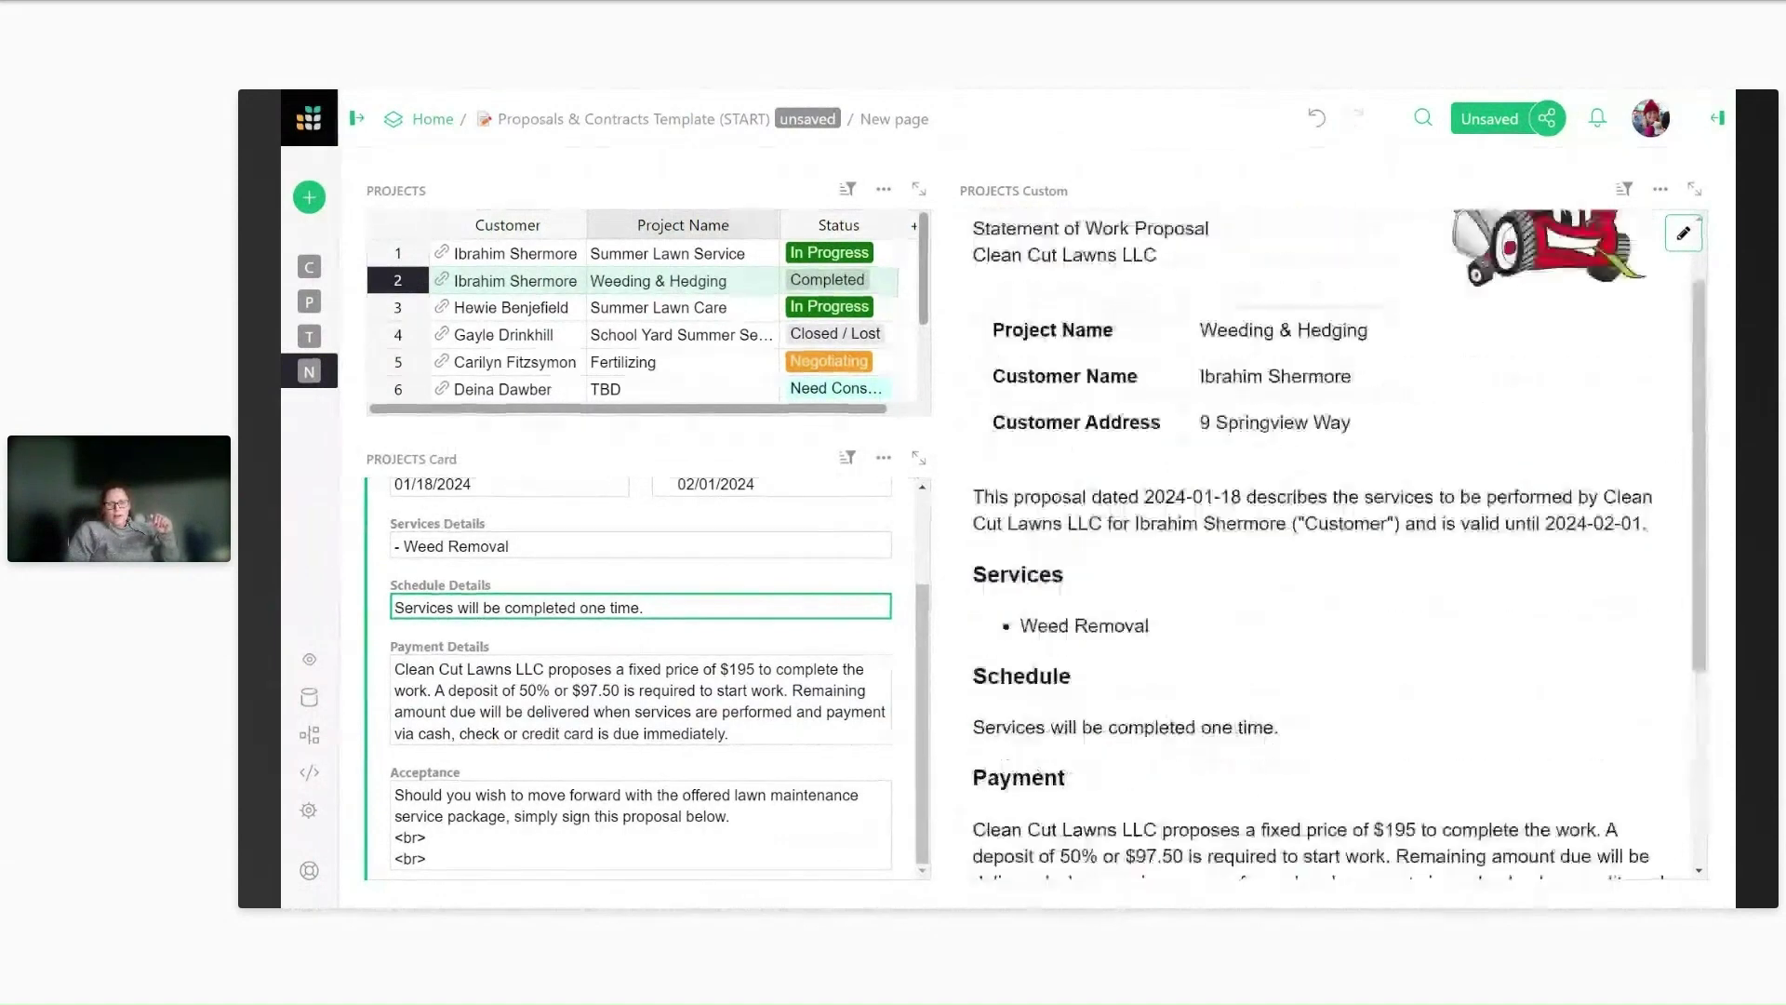
pyautogui.click(1661, 189)
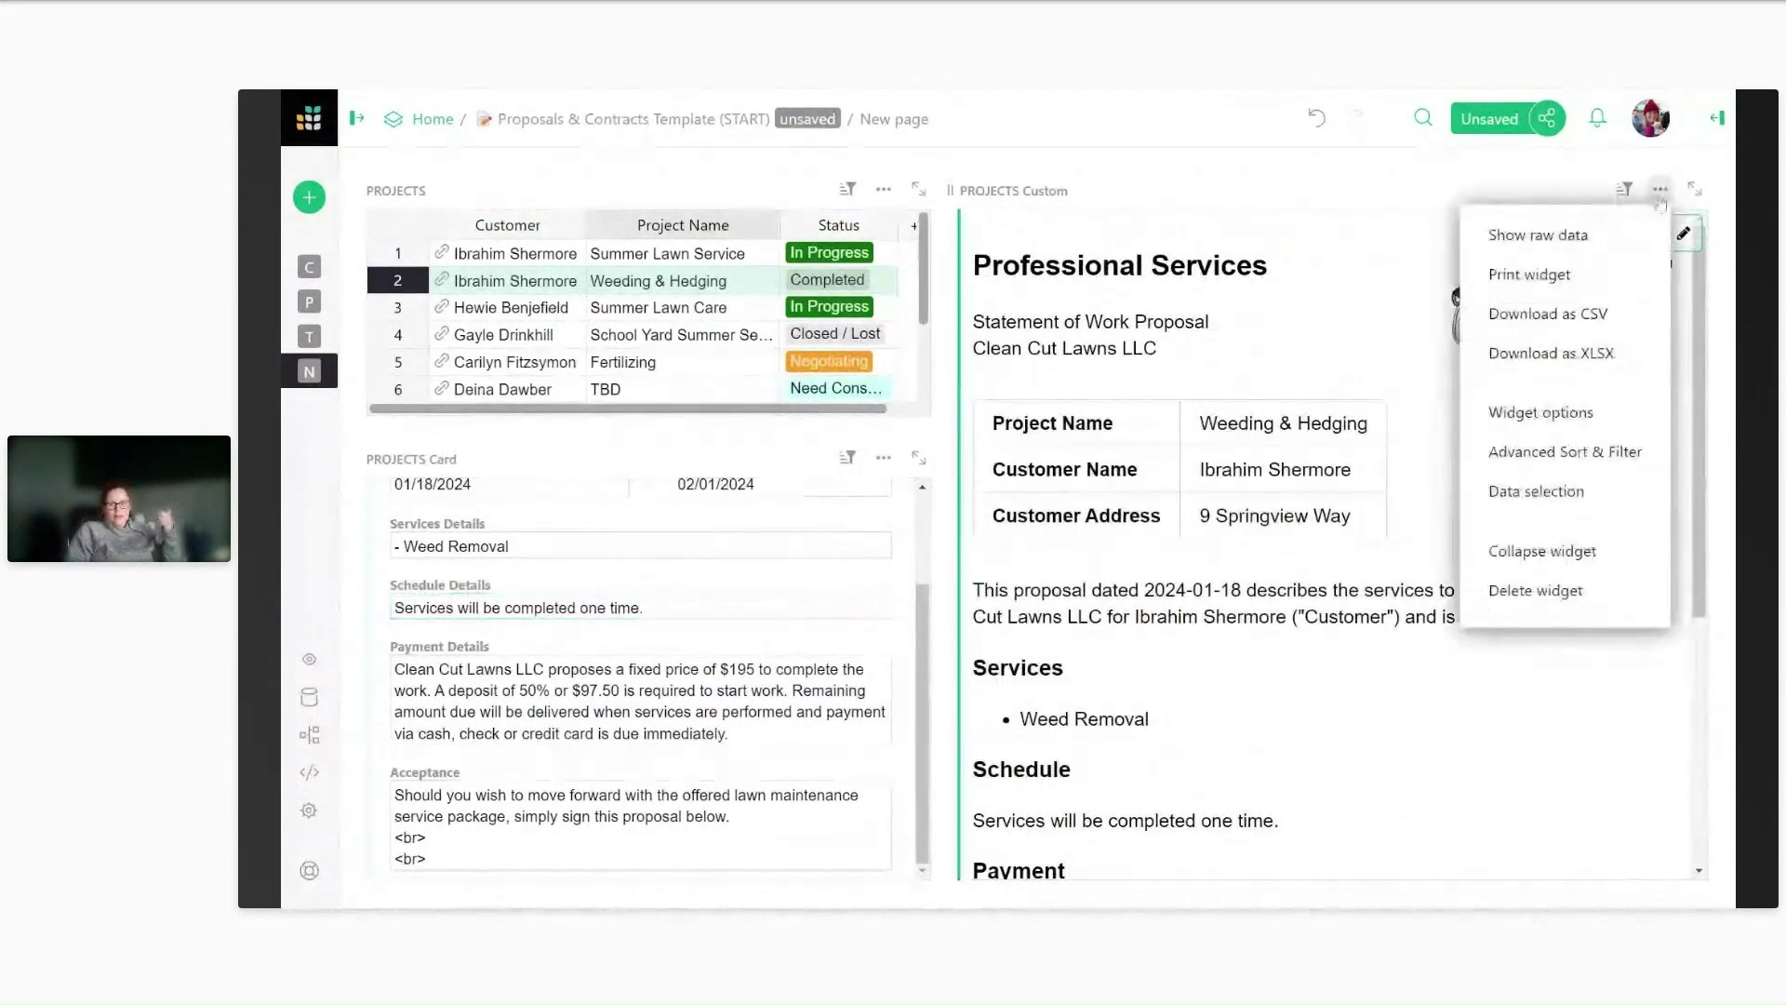
pyautogui.click(1634, 275)
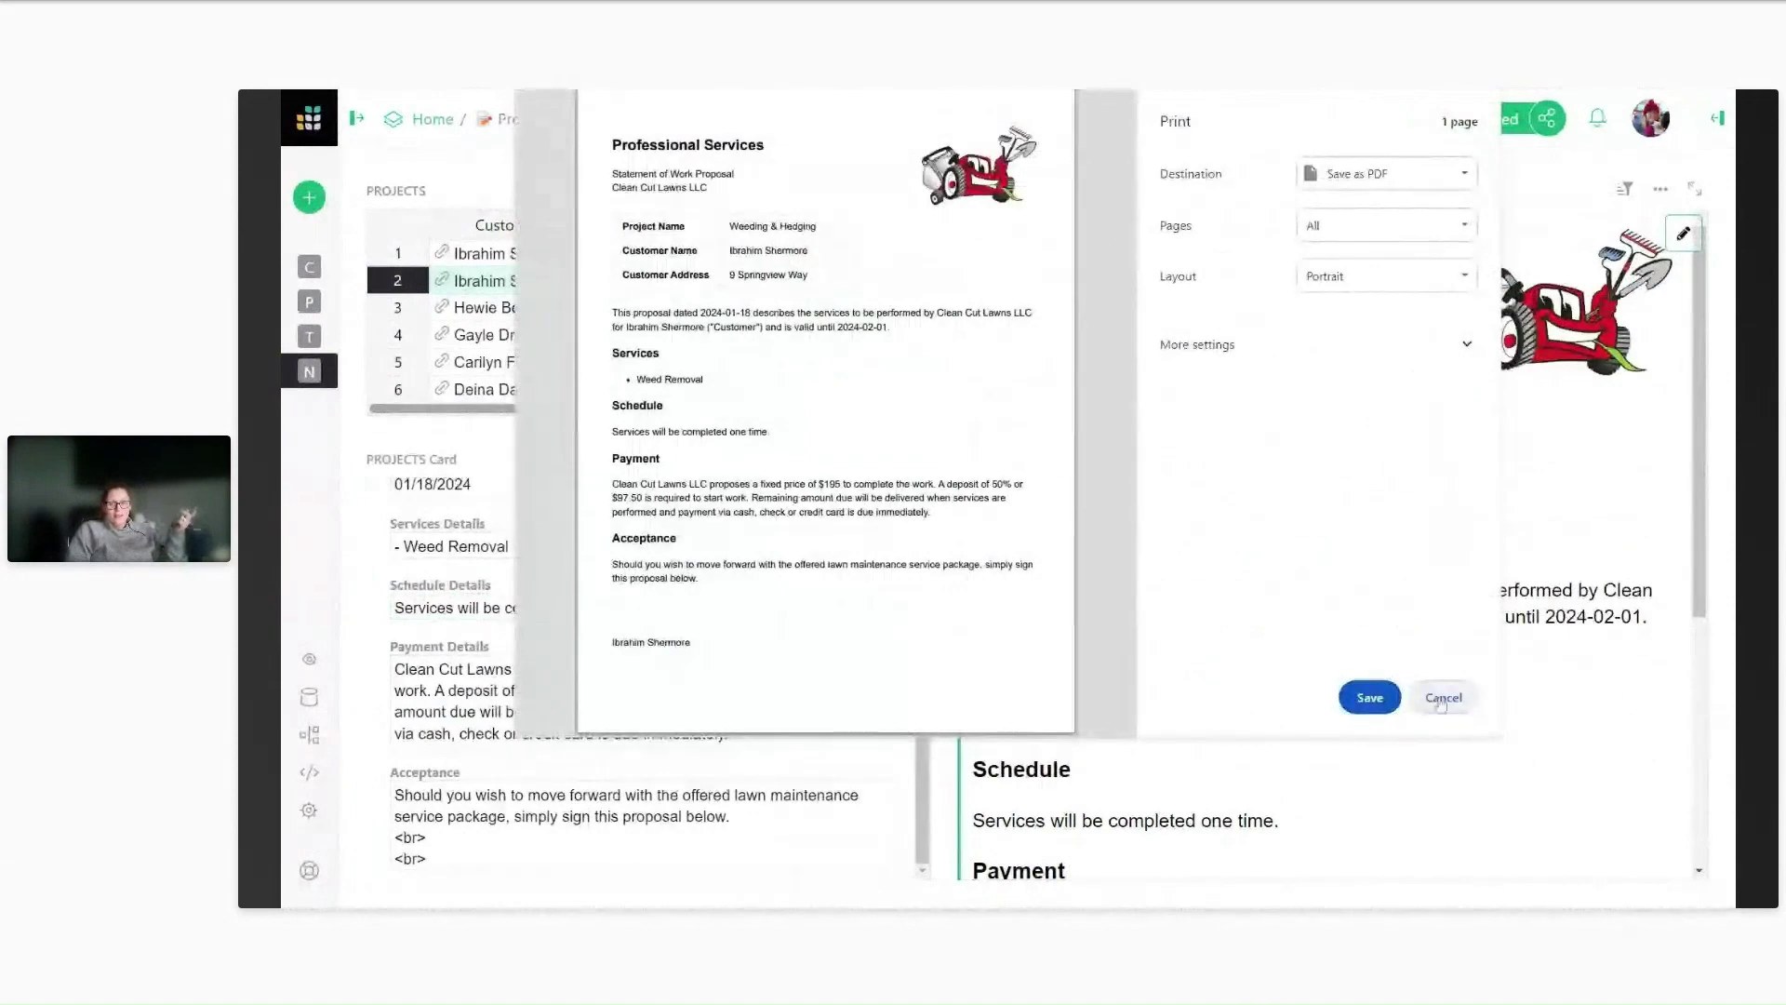
pyautogui.click(1444, 699)
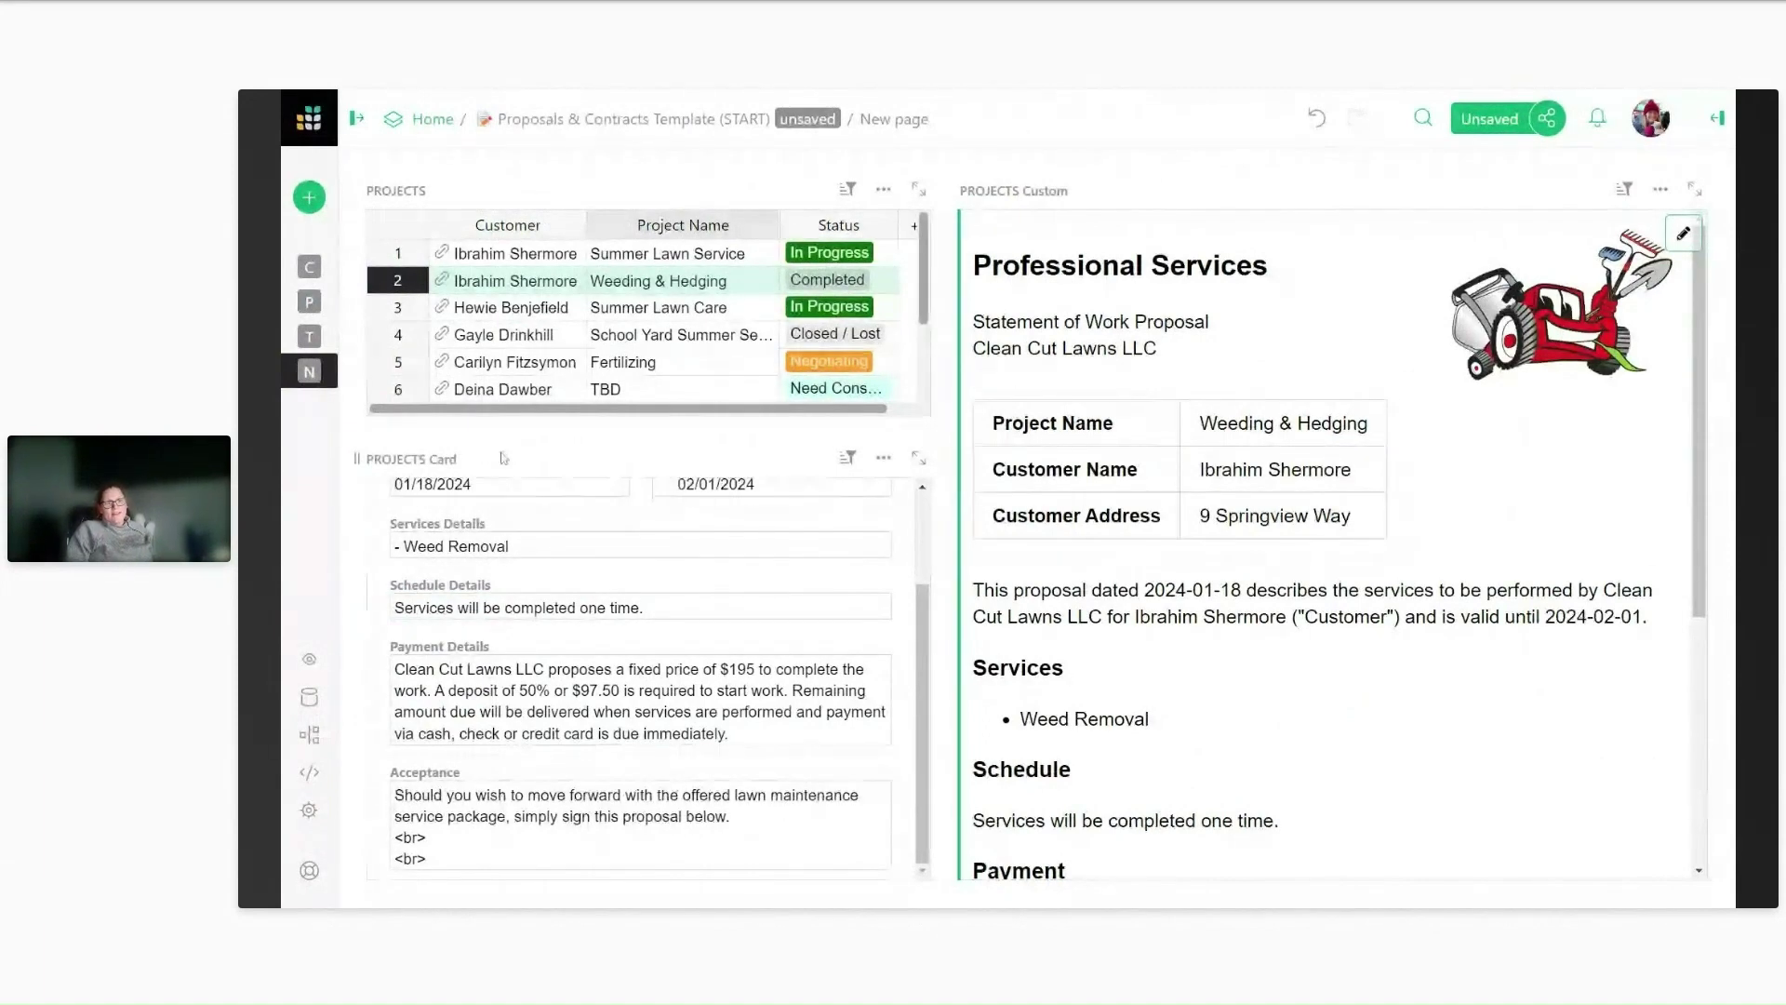
# Give the PROJECTS card the widget title "PROPOSAL DETAILS".
pyautogui.click(437, 458)
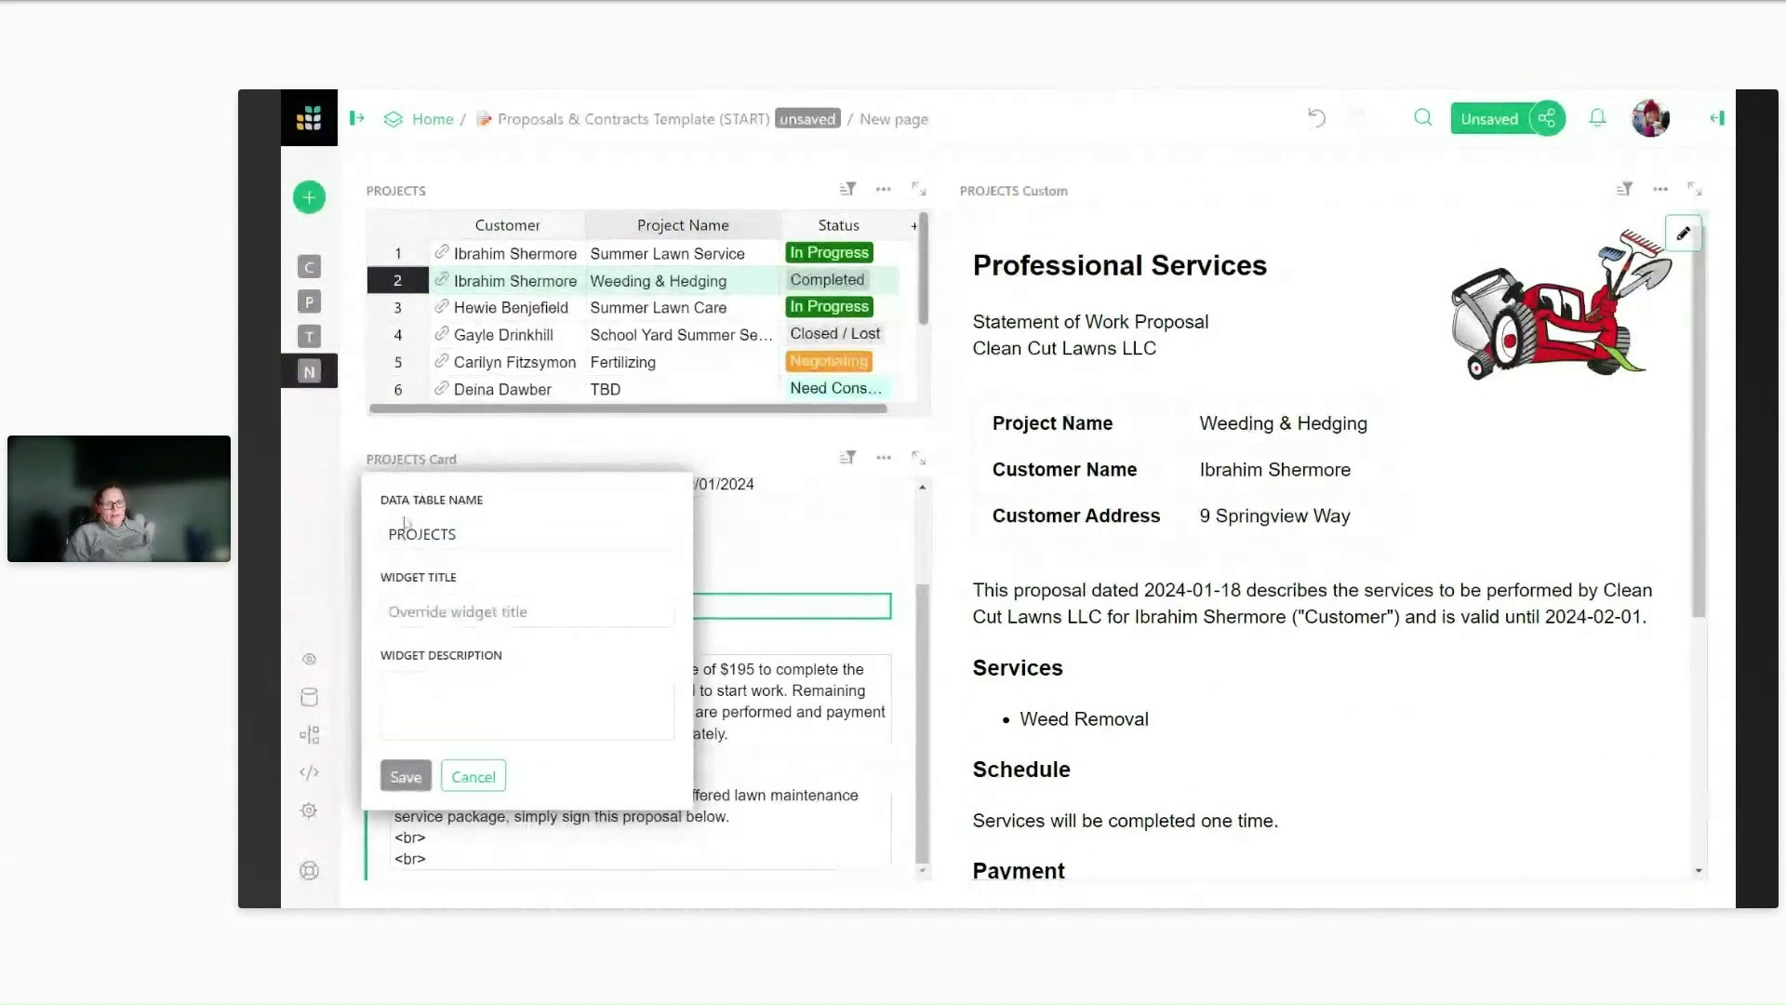
pyautogui.click(390, 611)
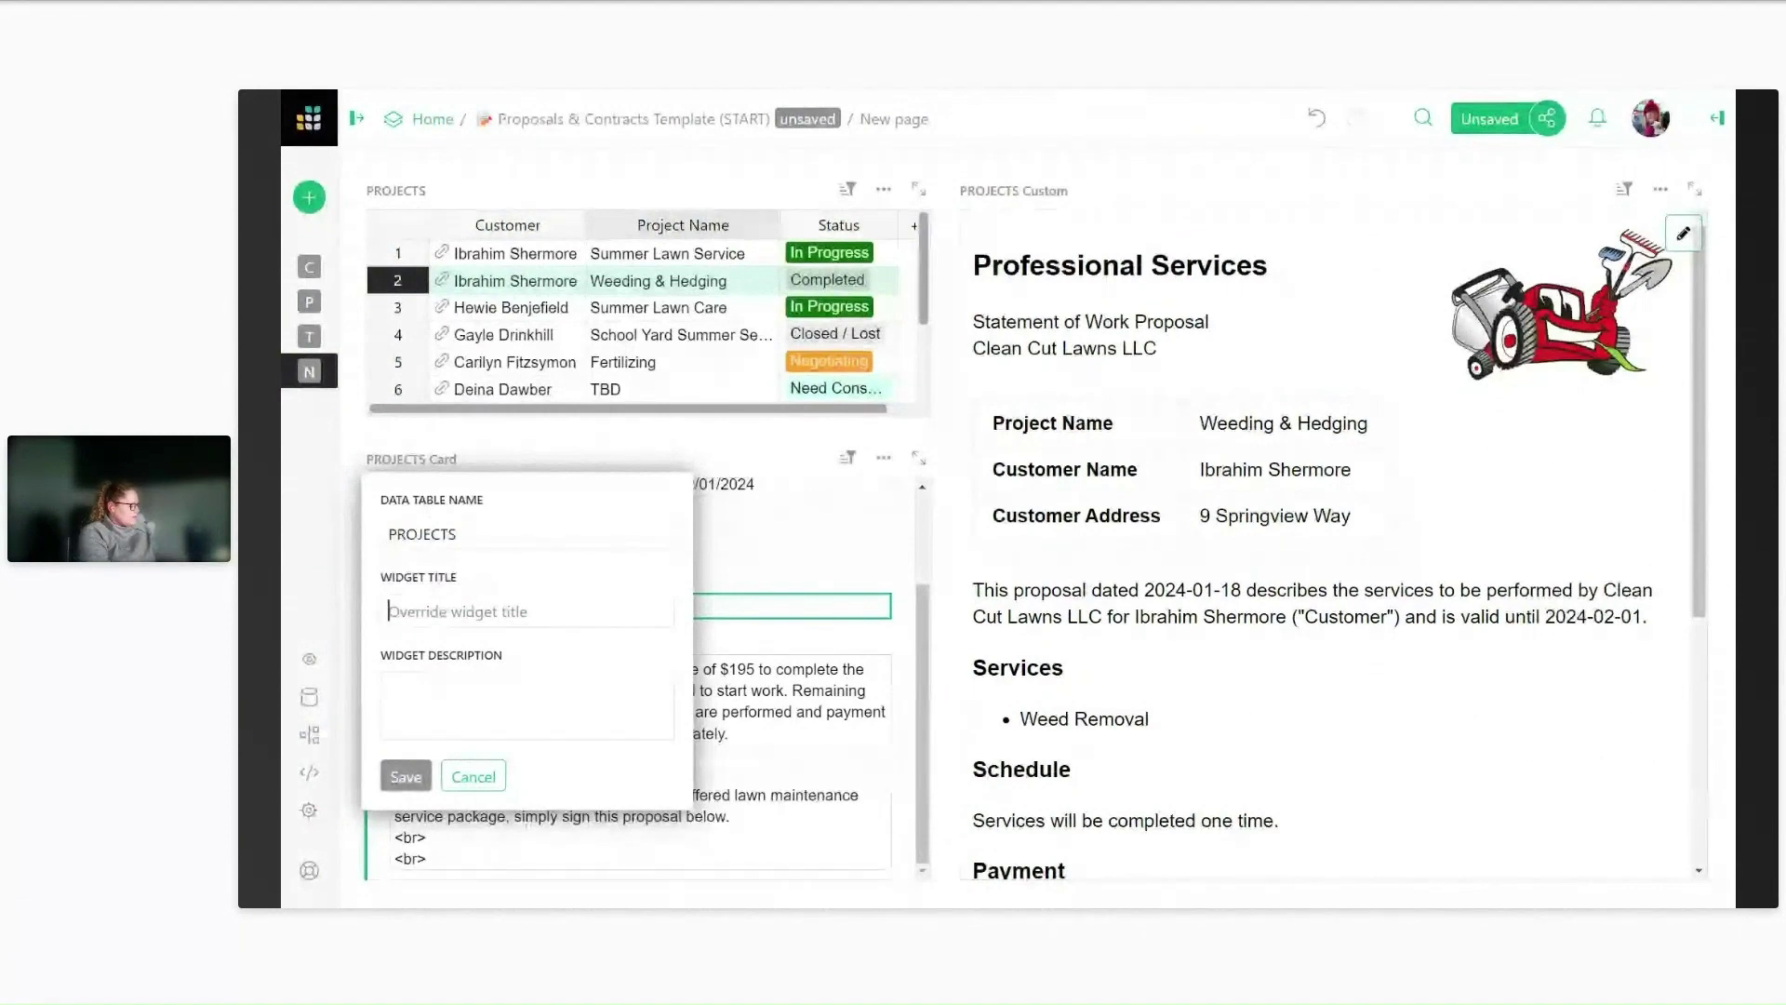
pyautogui.write('PROP')
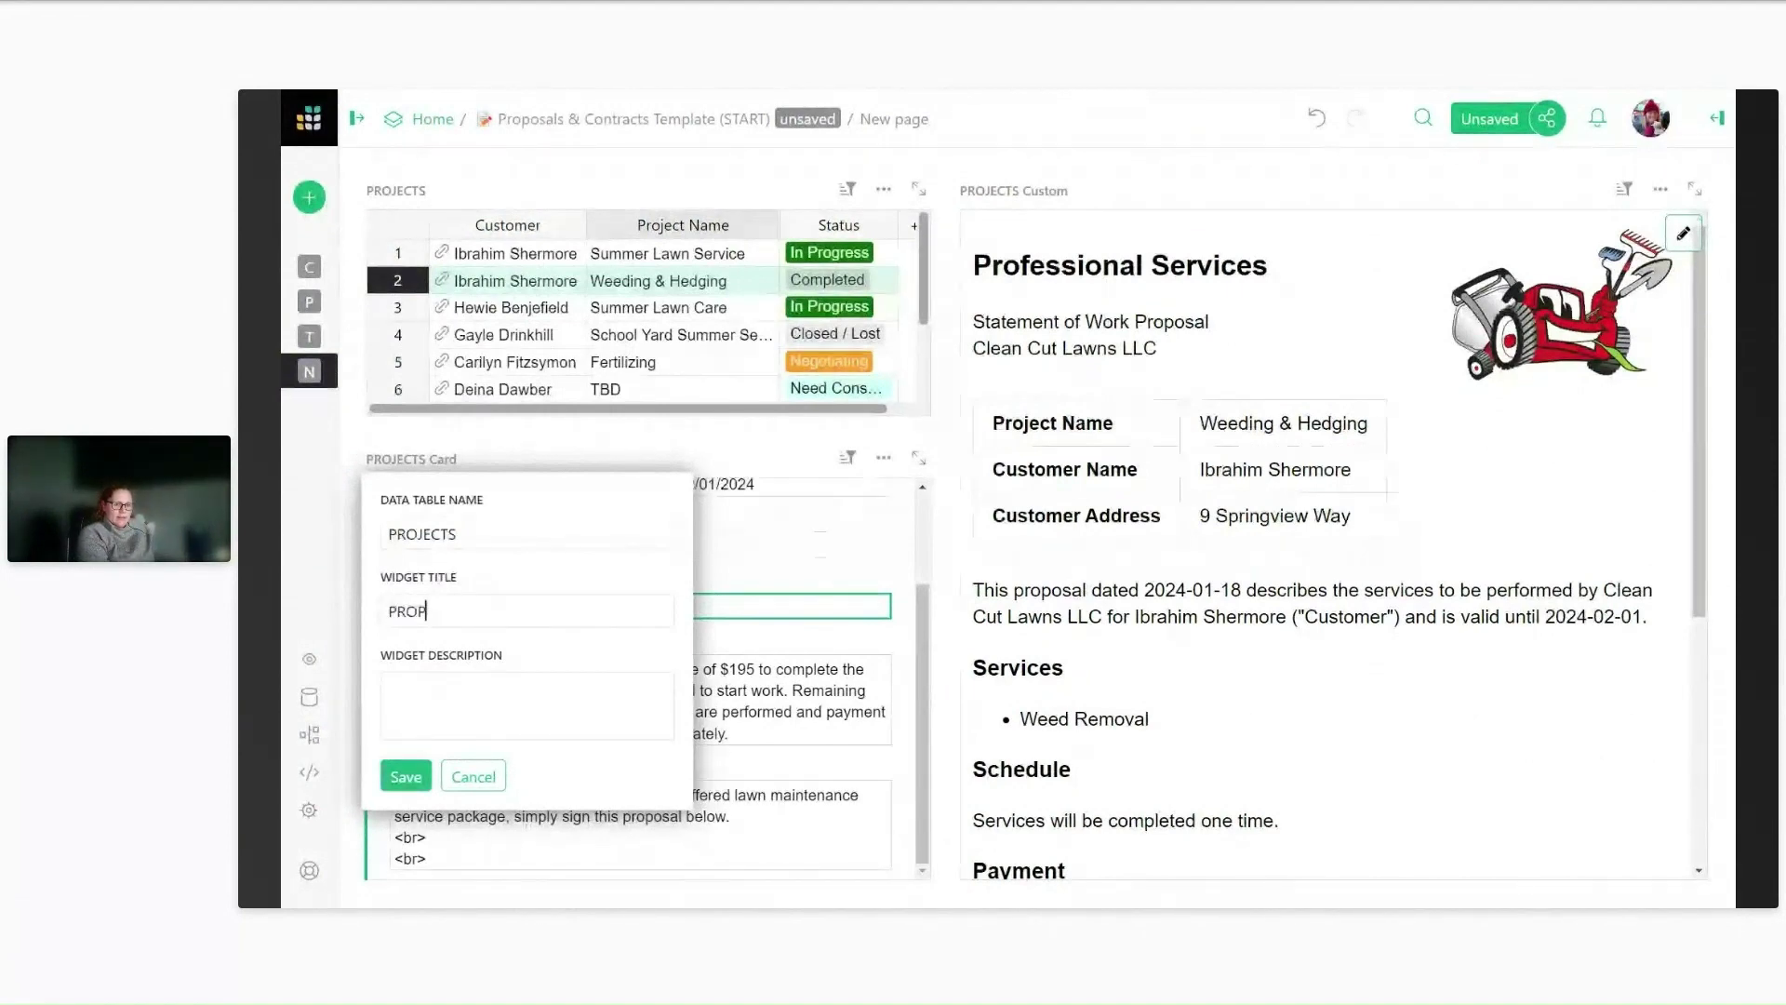
pyautogui.write('OSAL DETAILS')
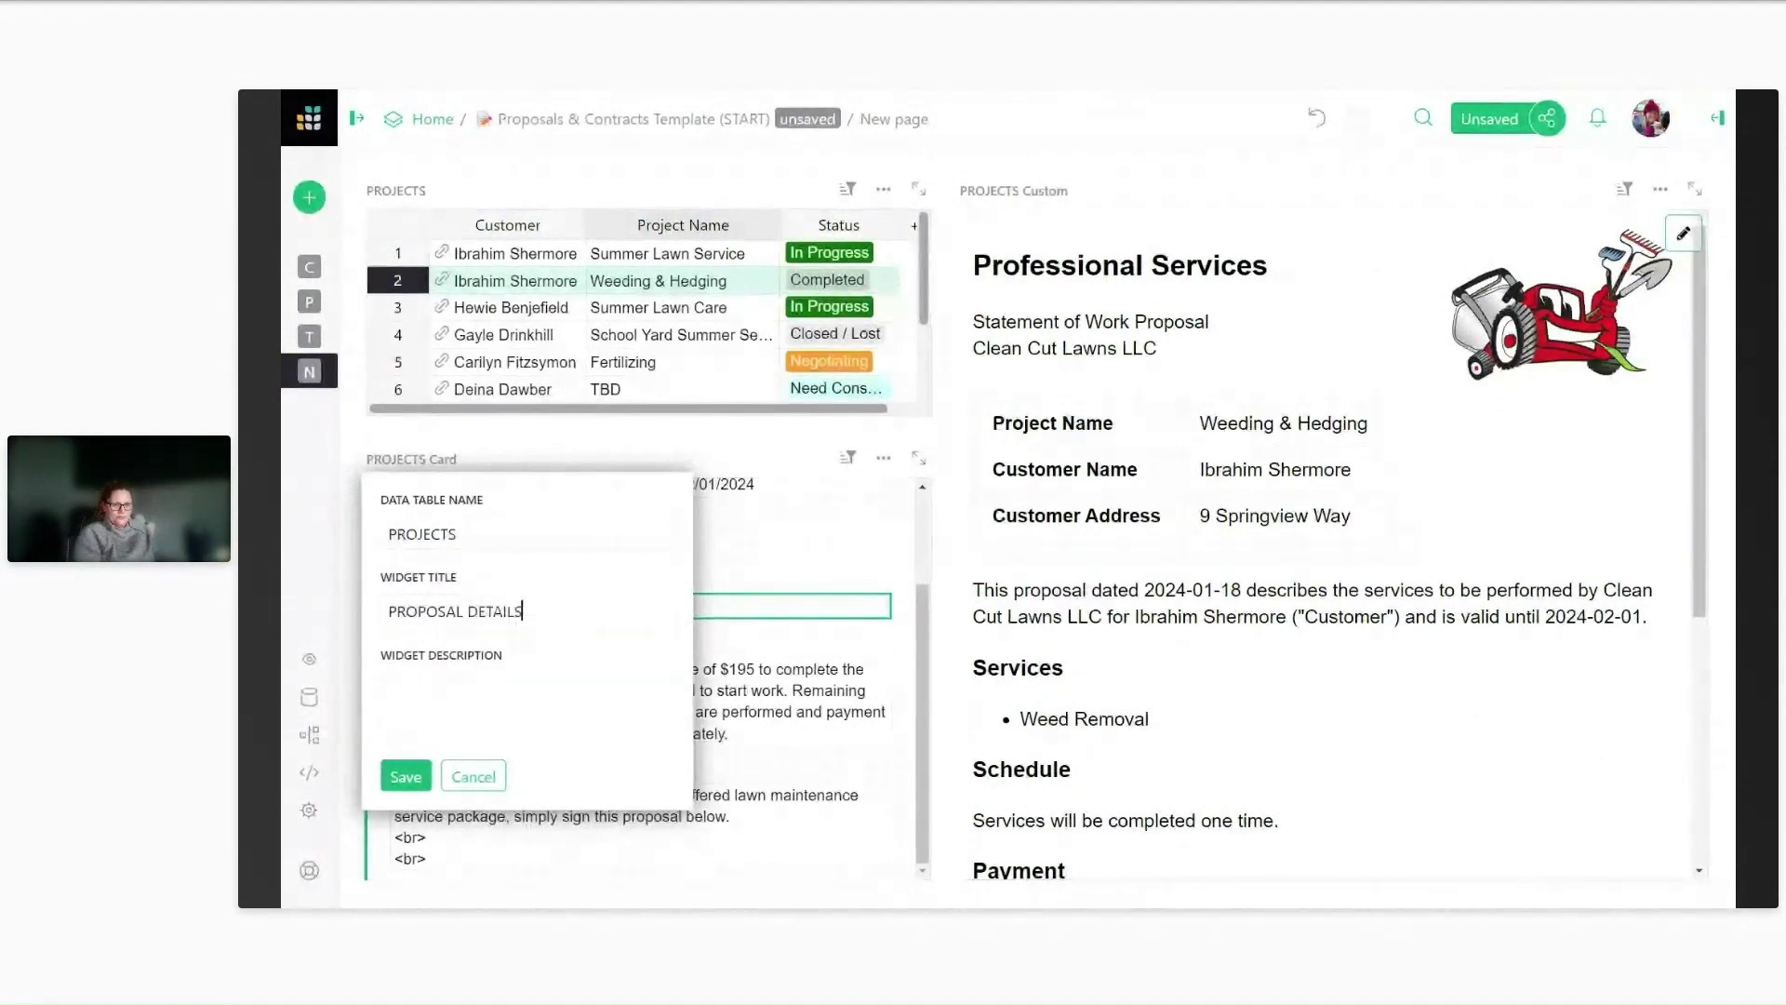
pyautogui.press('Return')
# Give the custom Markdown widget the title "PROPOSAL PREVIEW".
pyautogui.click(1012, 191)
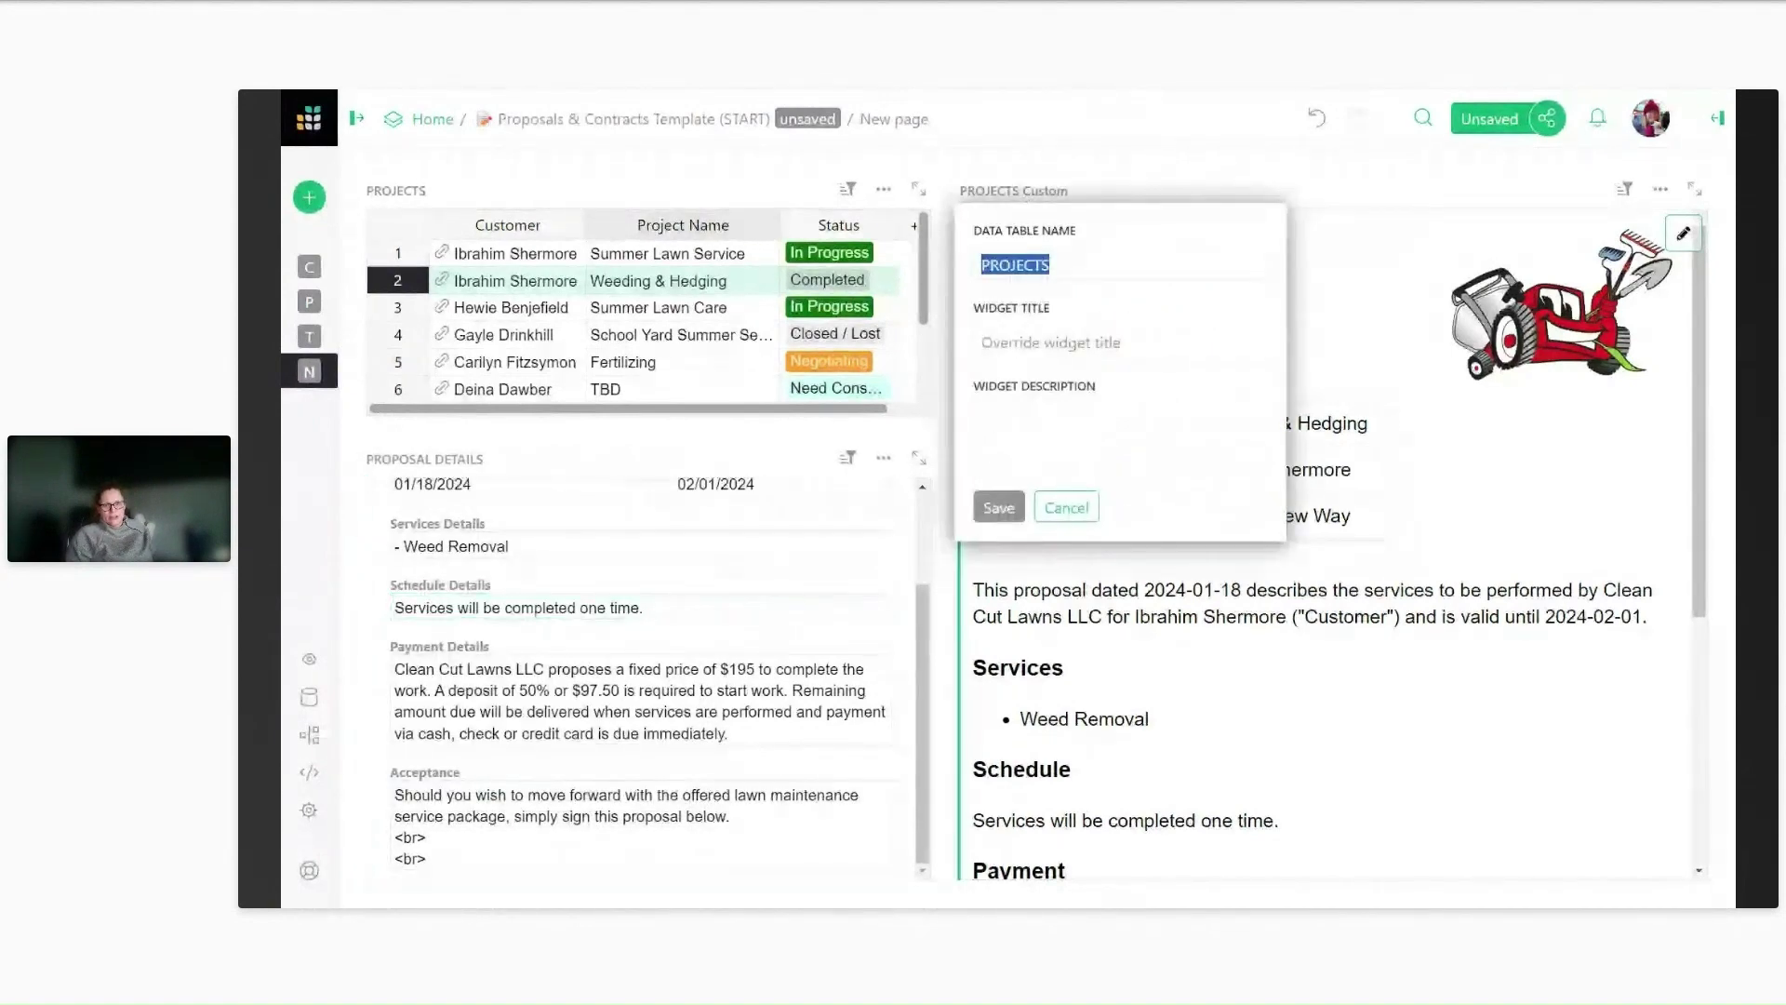
pyautogui.click(1044, 346)
pyautogui.write('PR')
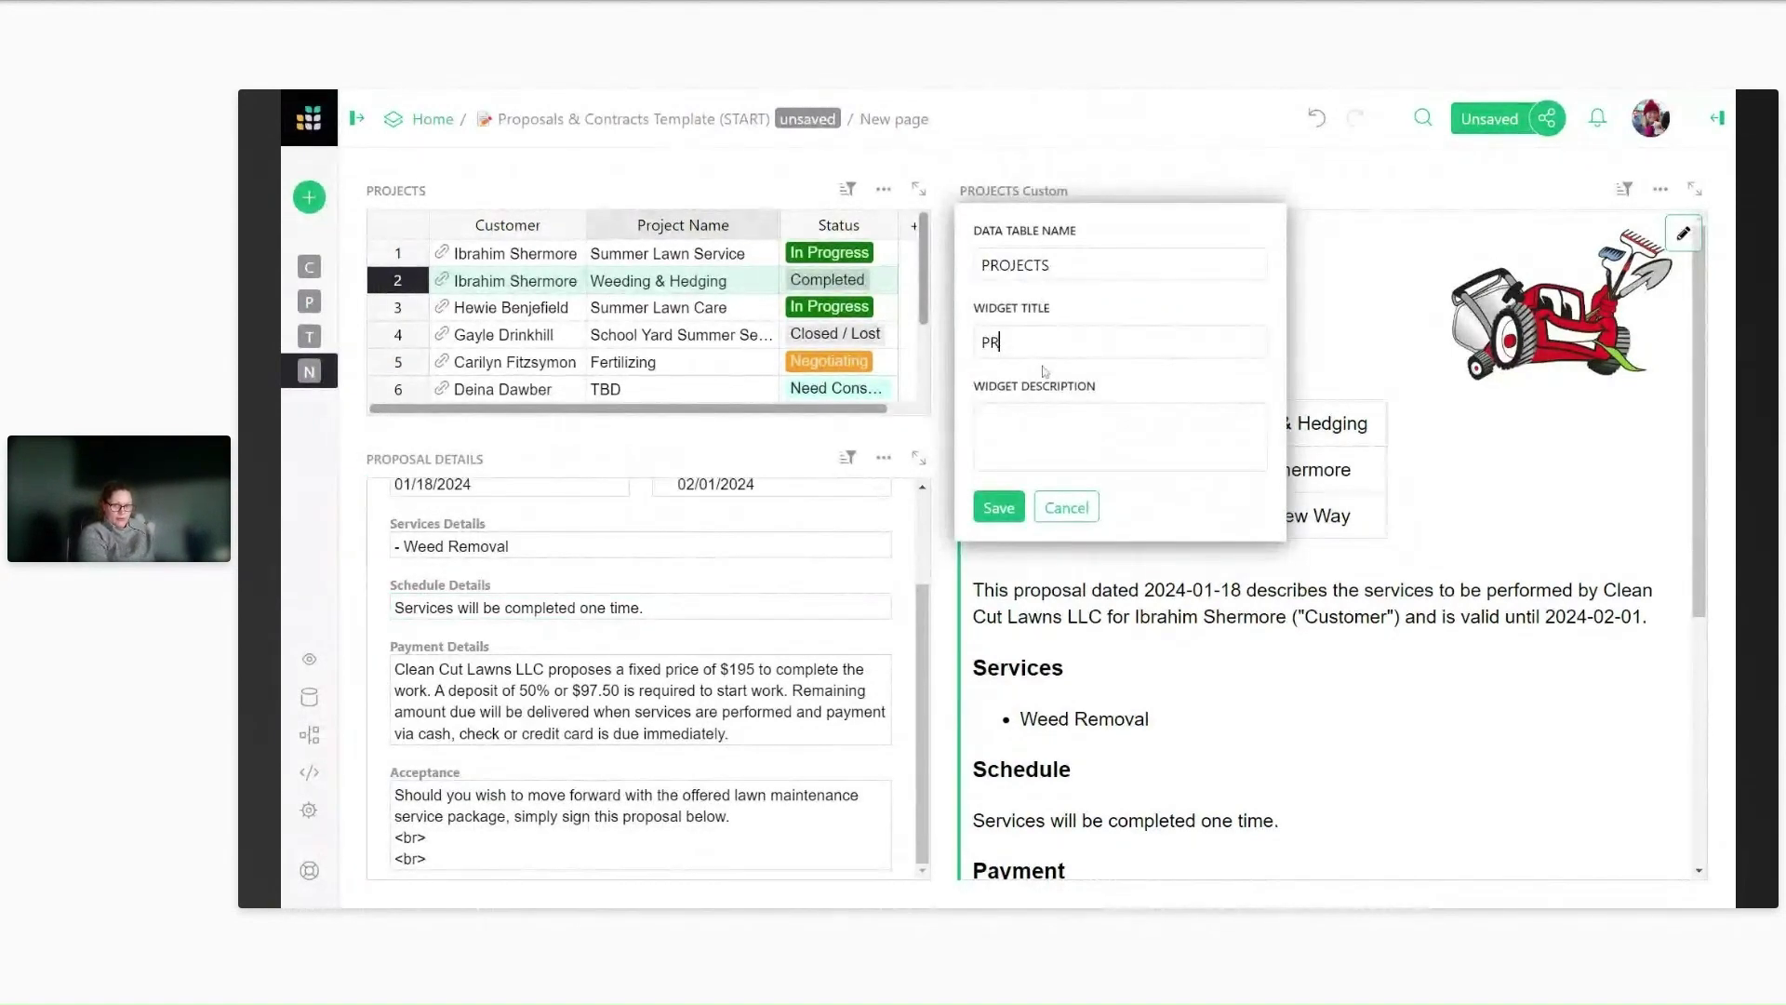
pyautogui.write('OPOSAL PREVIEW')
pyautogui.press('Return')
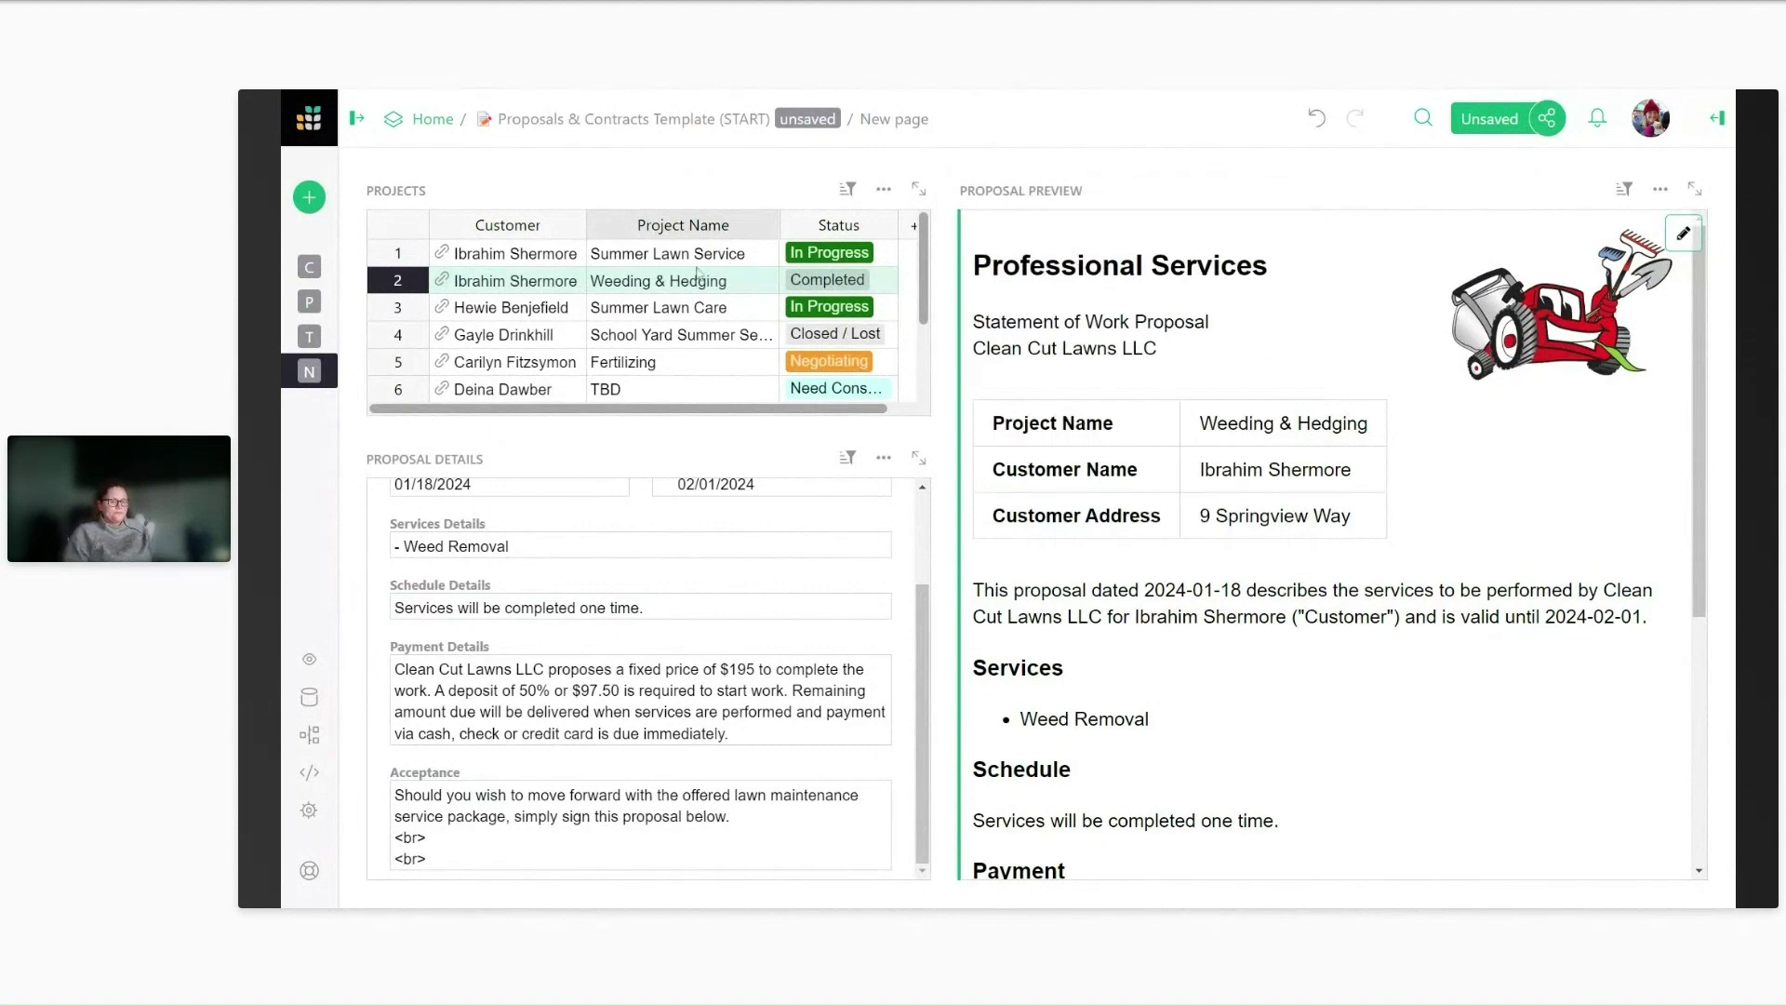
# Expand the page list and rename New page as "Proposal Dasbhoard".
pyautogui.click(356, 118)
pyautogui.click(526, 372)
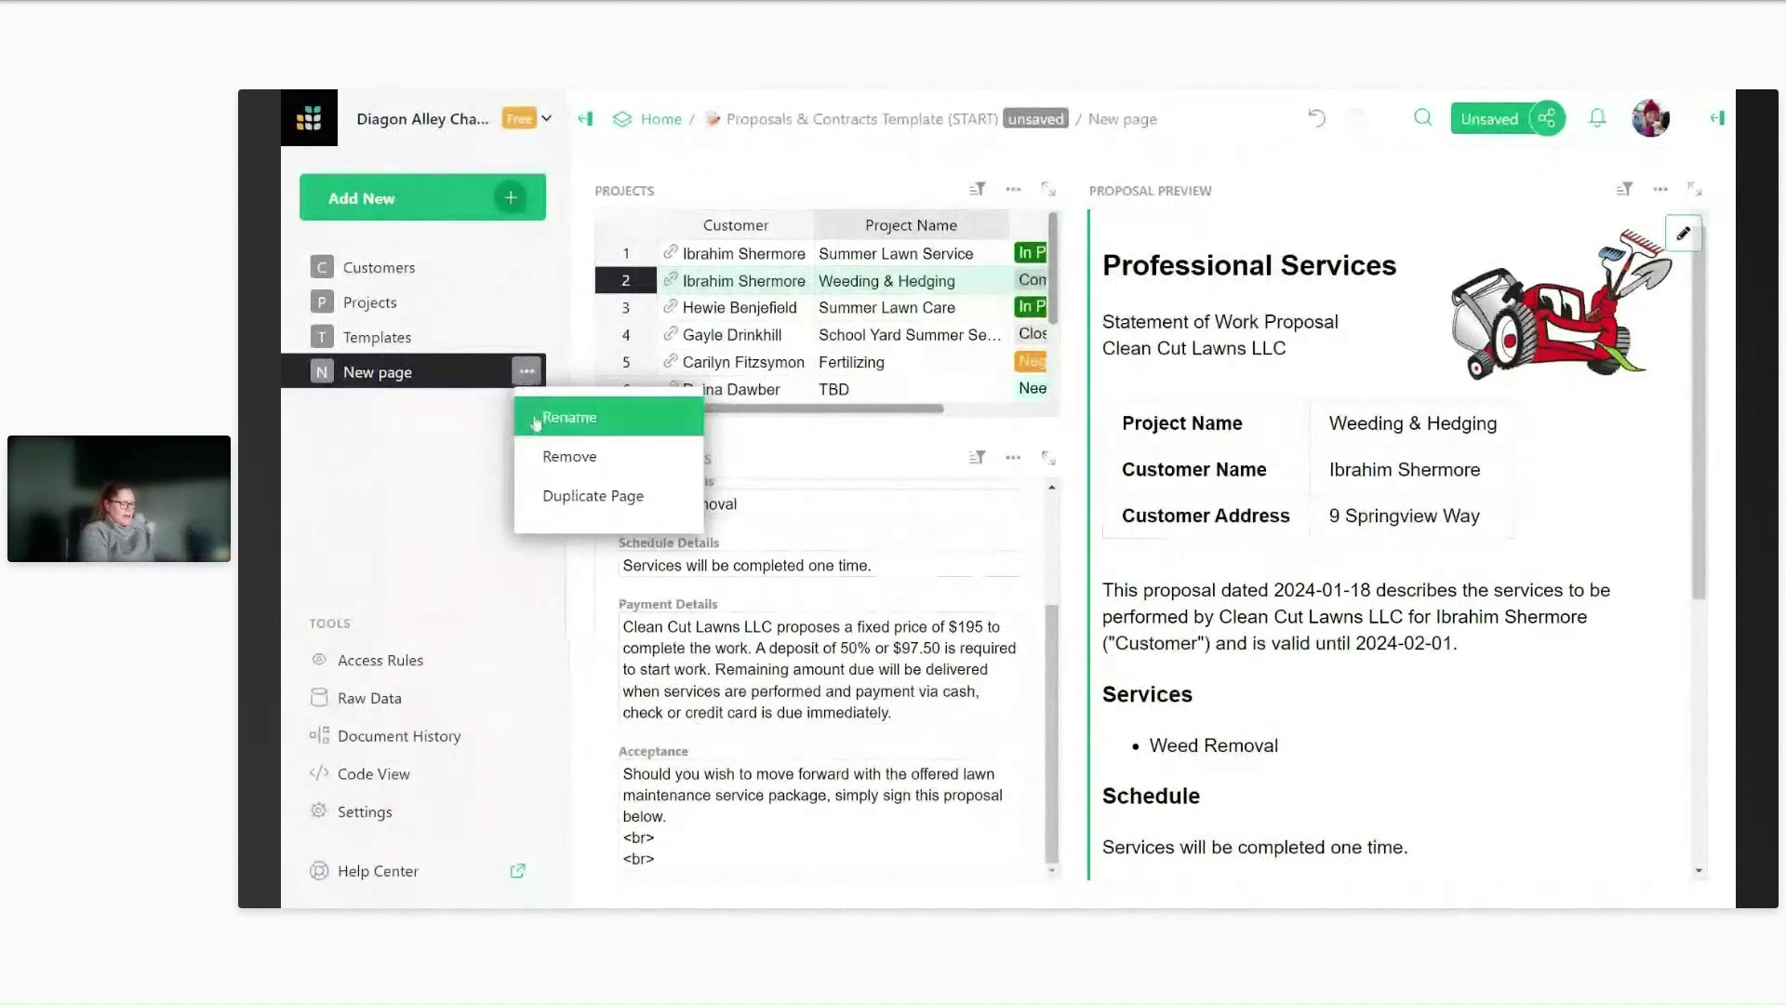
pyautogui.click(536, 419)
pyautogui.write('Proposa')
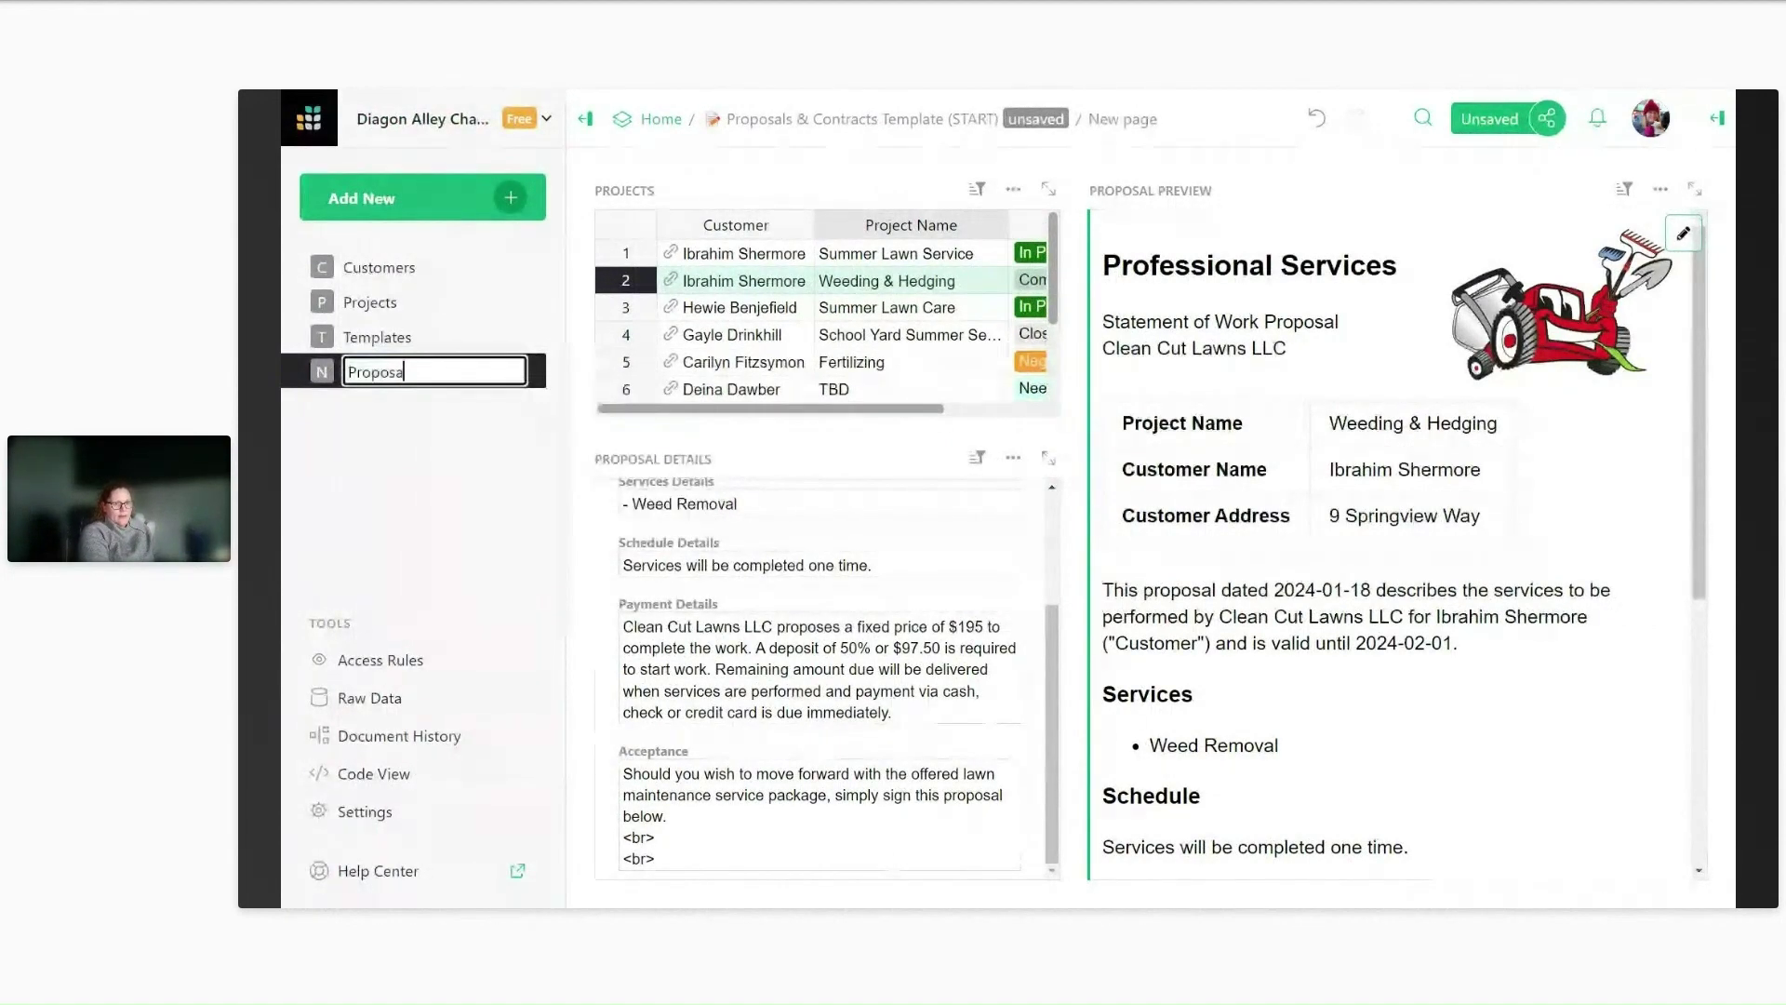
pyautogui.write('l Dasbhoard')
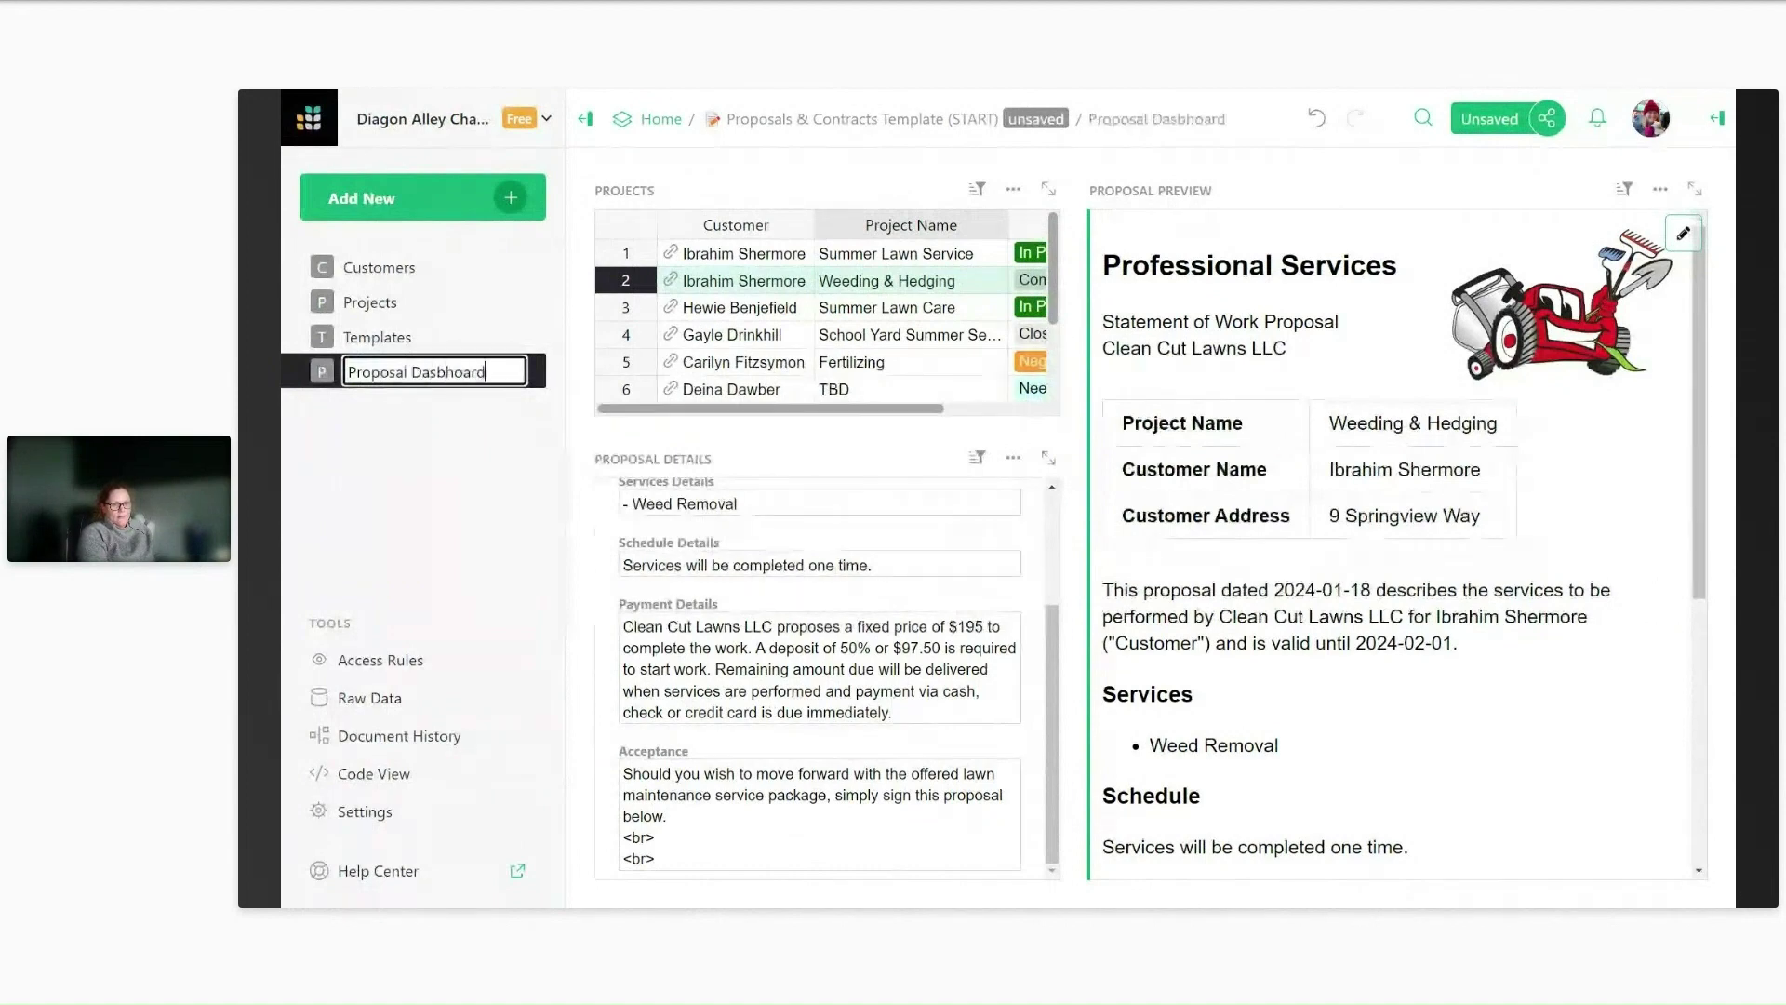
pyautogui.press('Return')
# Correct the misspelled dashboard page name to "Proposal Dashboard".
pyautogui.click(534, 371)
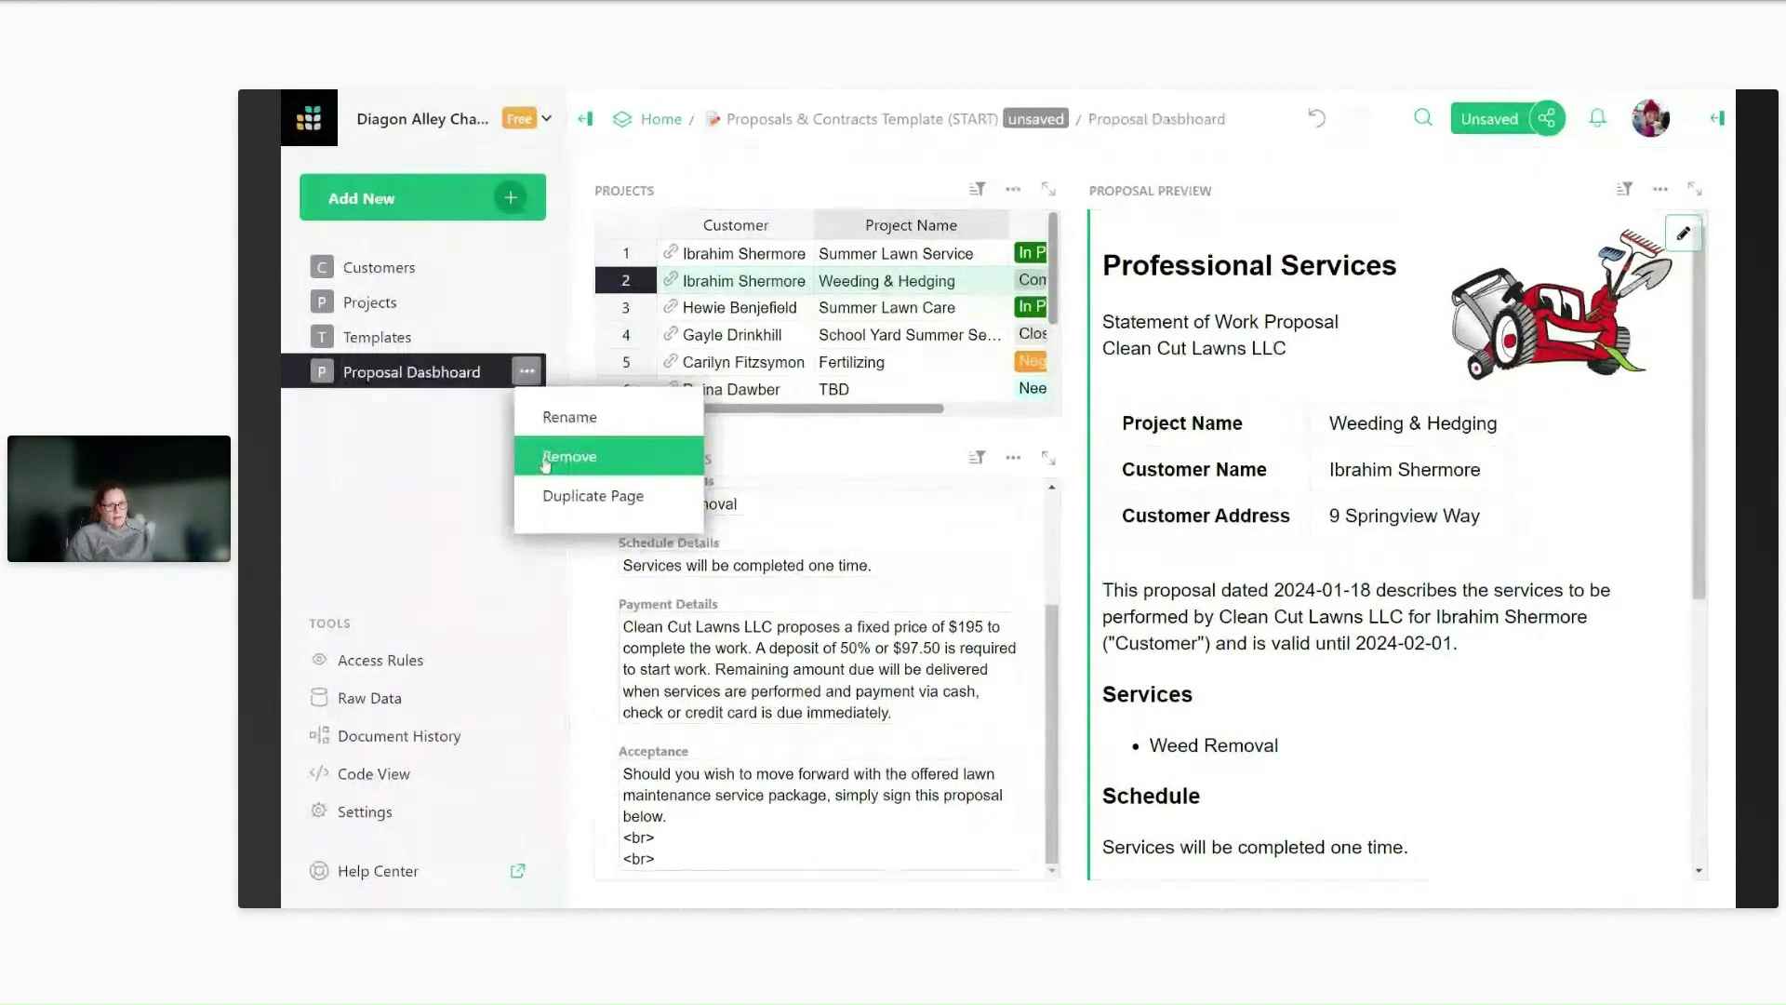
pyautogui.click(563, 415)
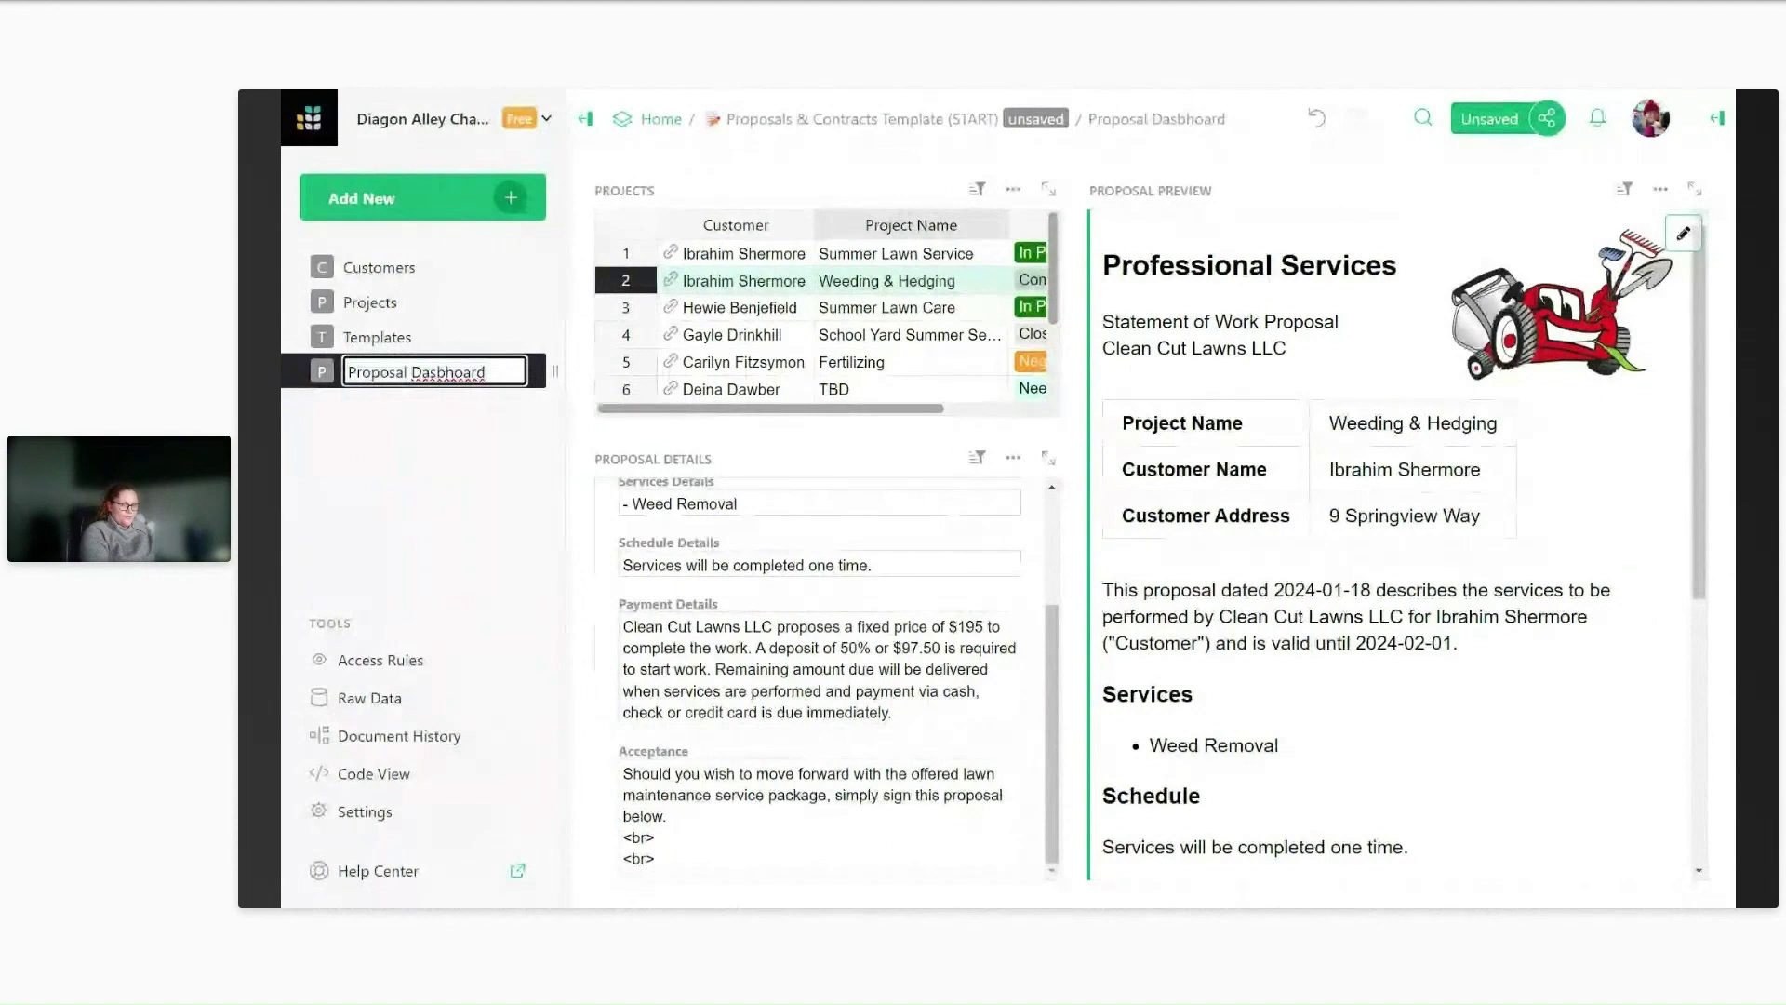
pyautogui.press('BackSpace')
pyautogui.press('BackSpace')
pyautogui.press('BackSpace')
pyautogui.press('BackSpace')
pyautogui.press('BackSpace')
pyautogui.press('BackSpace')
pyautogui.write('hboard')
pyautogui.press('Return')
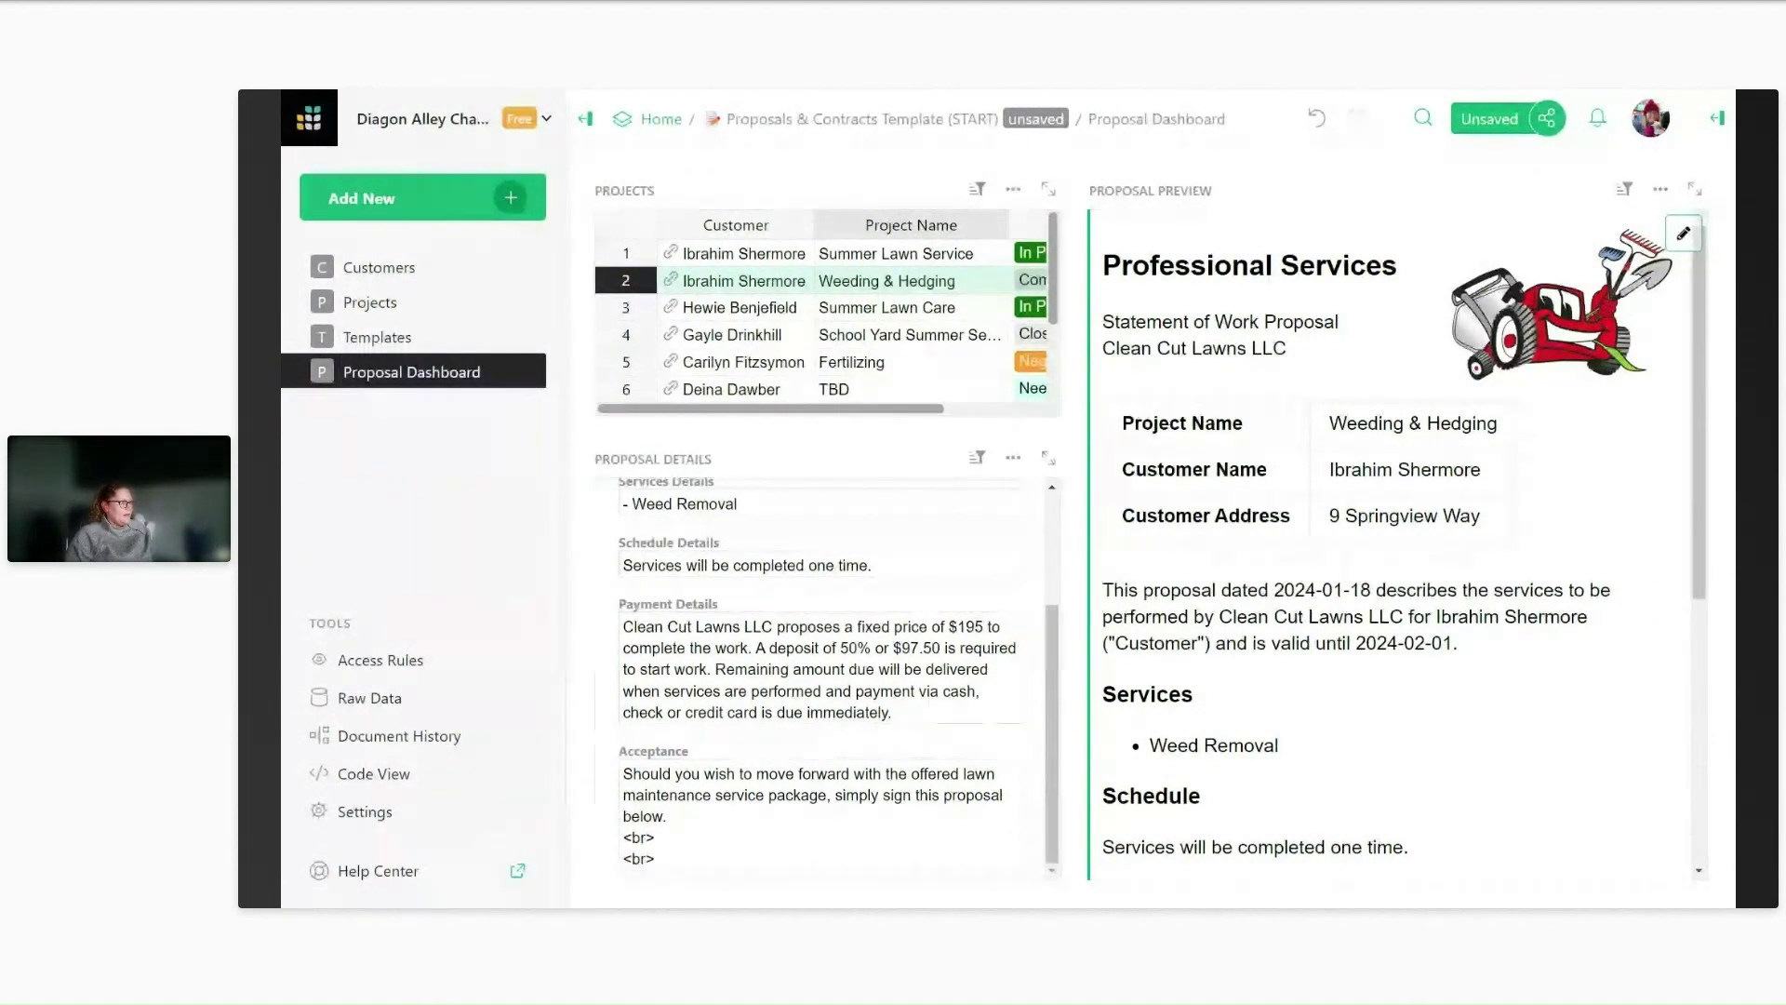
# On the Templates page, copy the entire formula of the Proposal column in the PROJECTS table, leaving it unchanged.
pyautogui.click(427, 335)
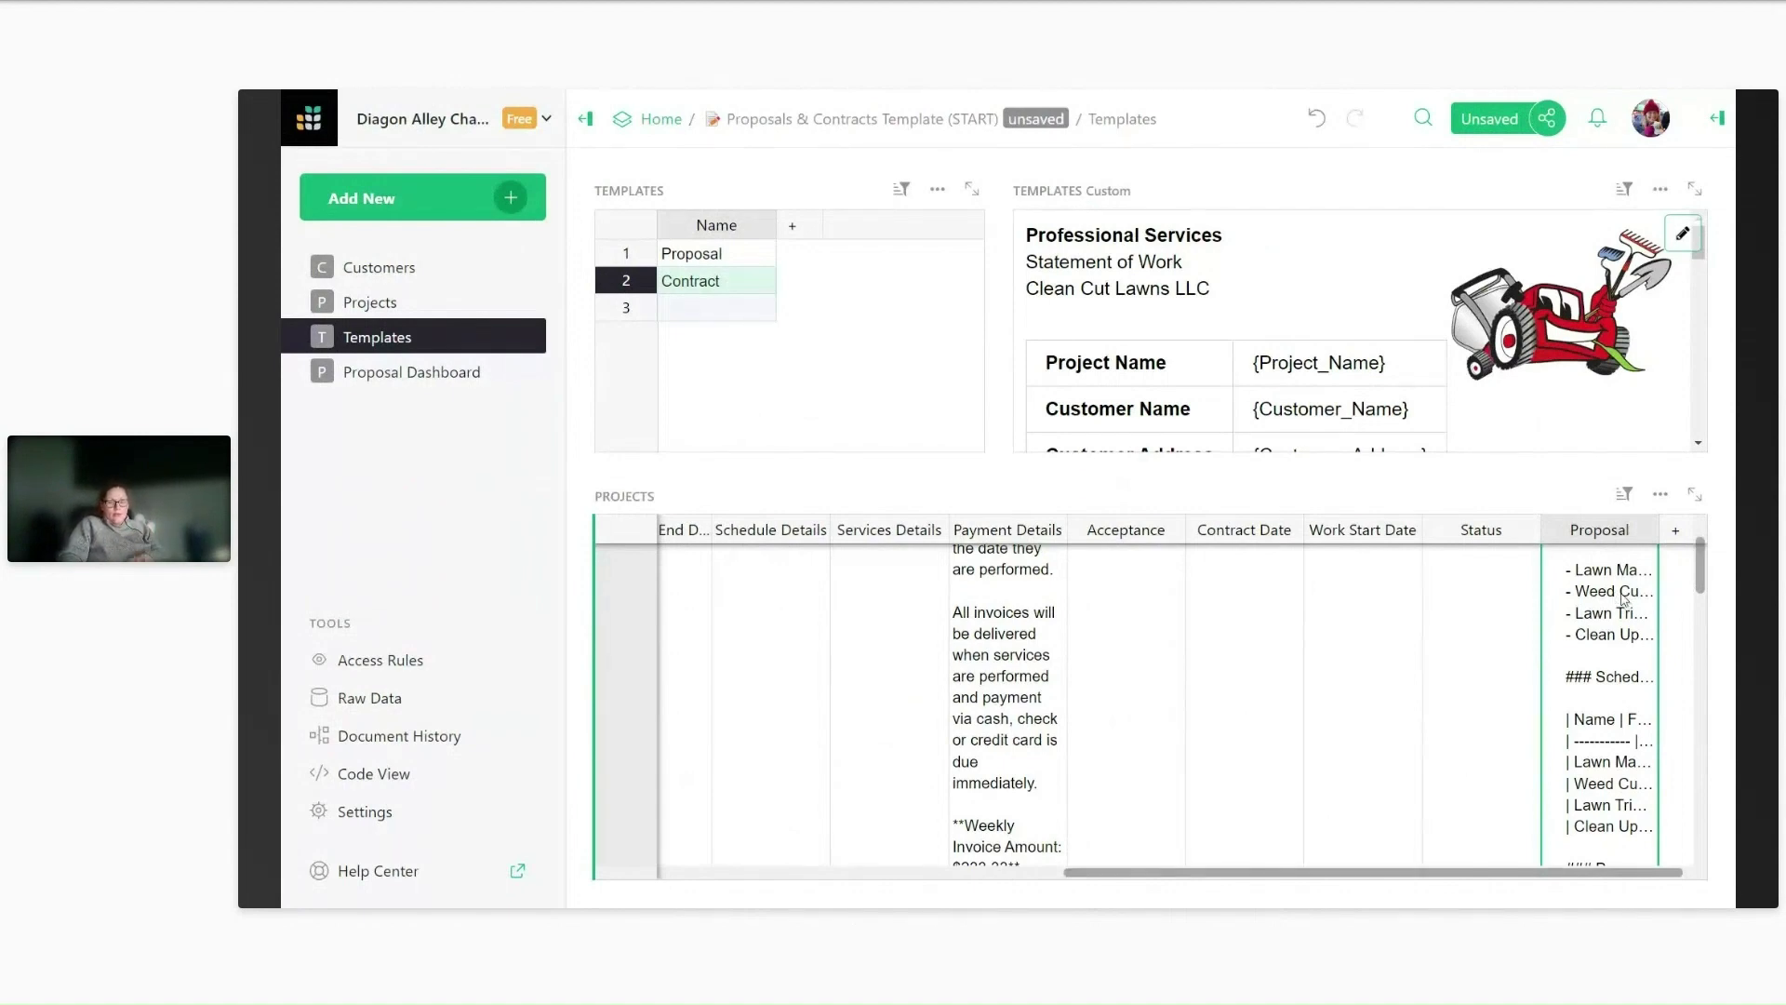
pyautogui.doubleClick(1591, 595)
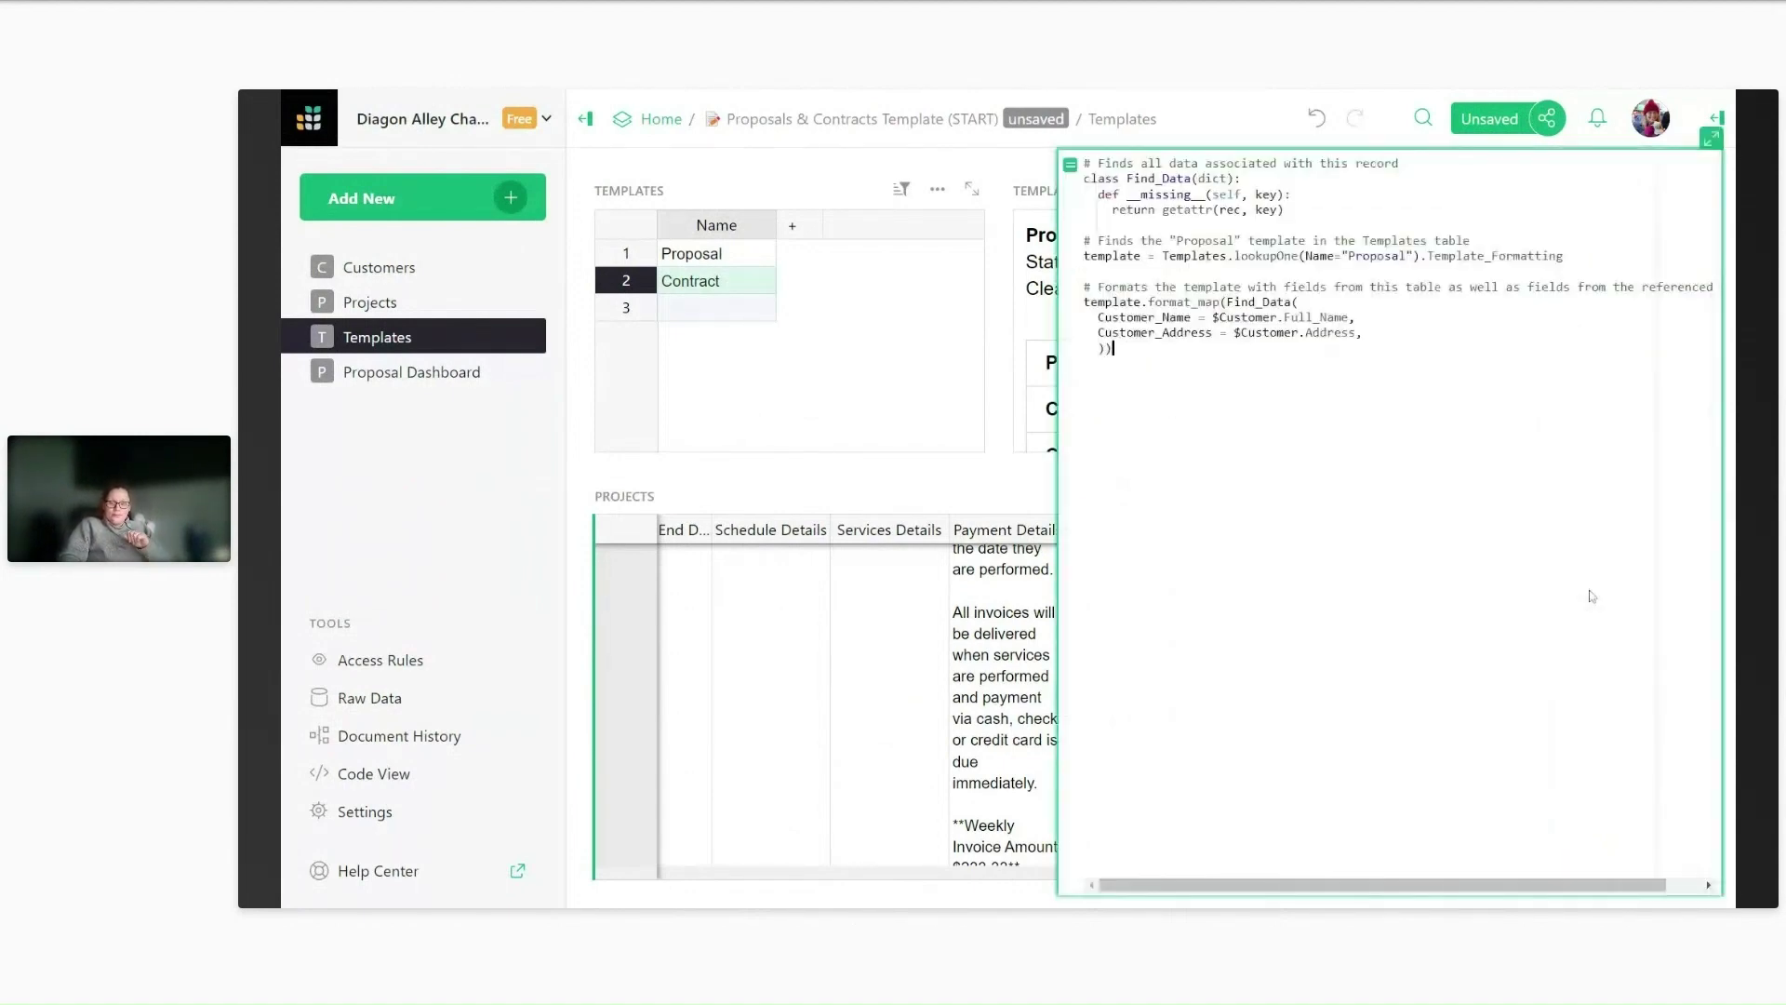
pyautogui.hotkey('ctrl', 'a')
pyautogui.hotkey('ctrl', 'c')
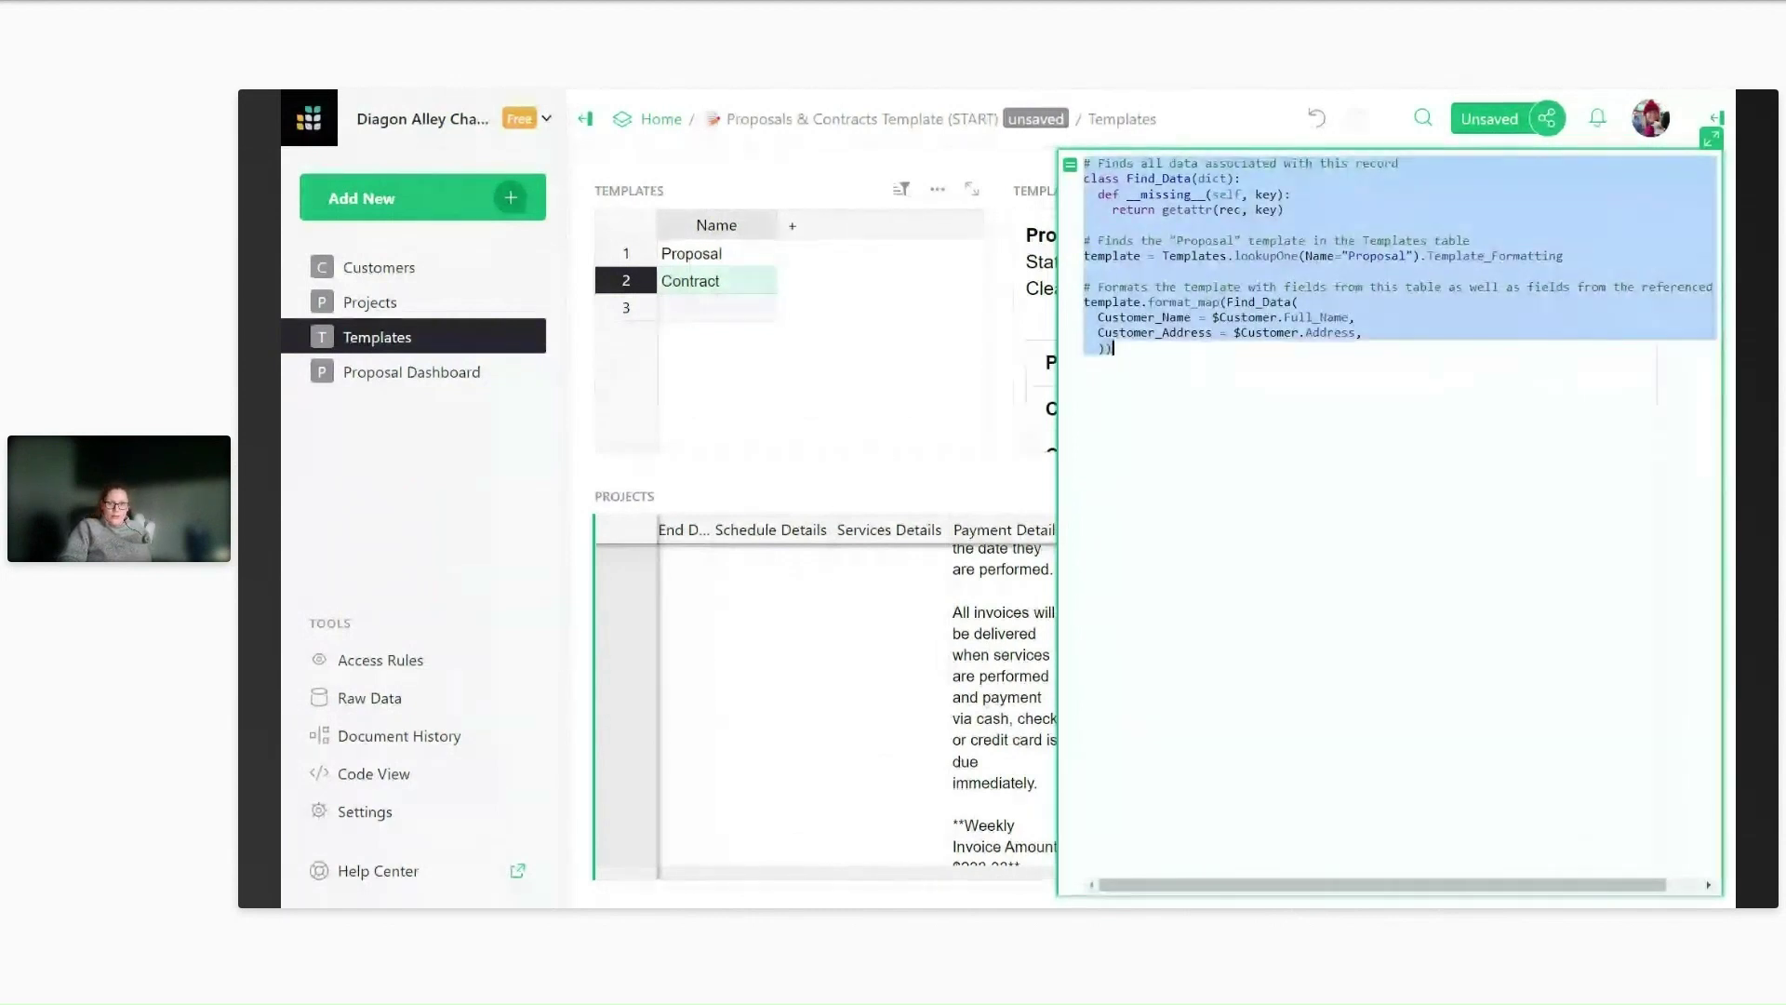
pyautogui.press('Escape')
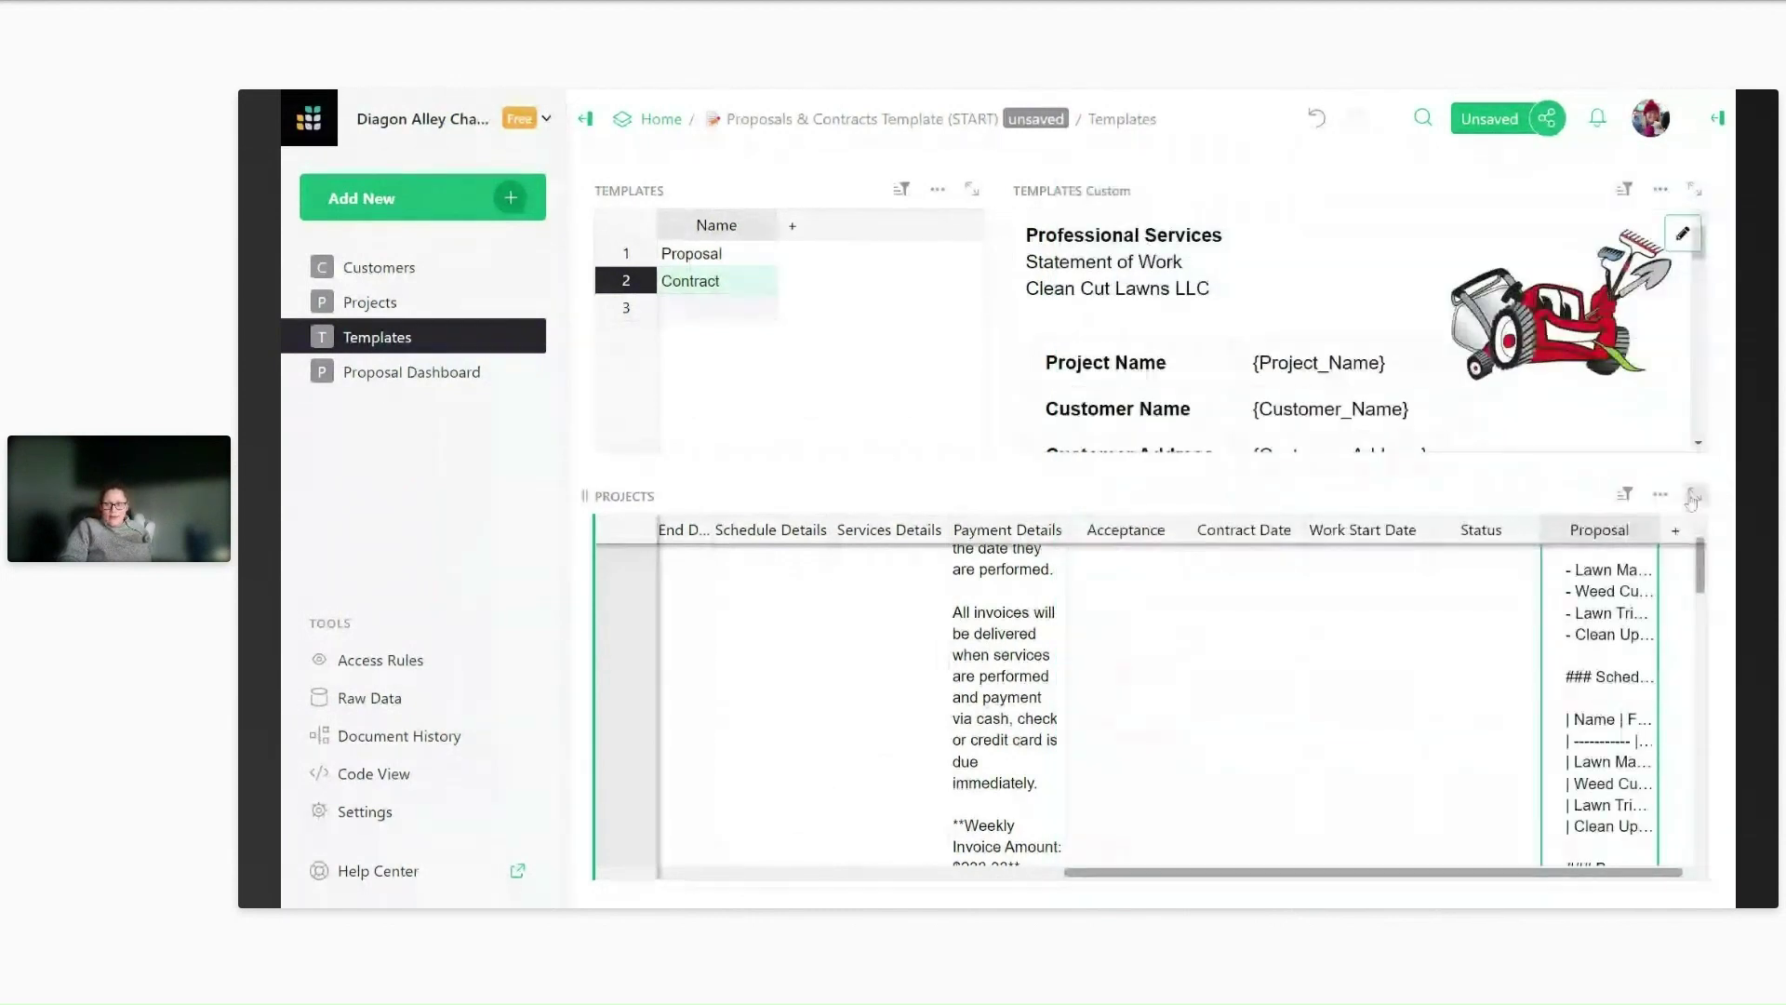
# Add a new column labelled "Contract" at the end of the PROJECTS table.
pyautogui.click(1674, 529)
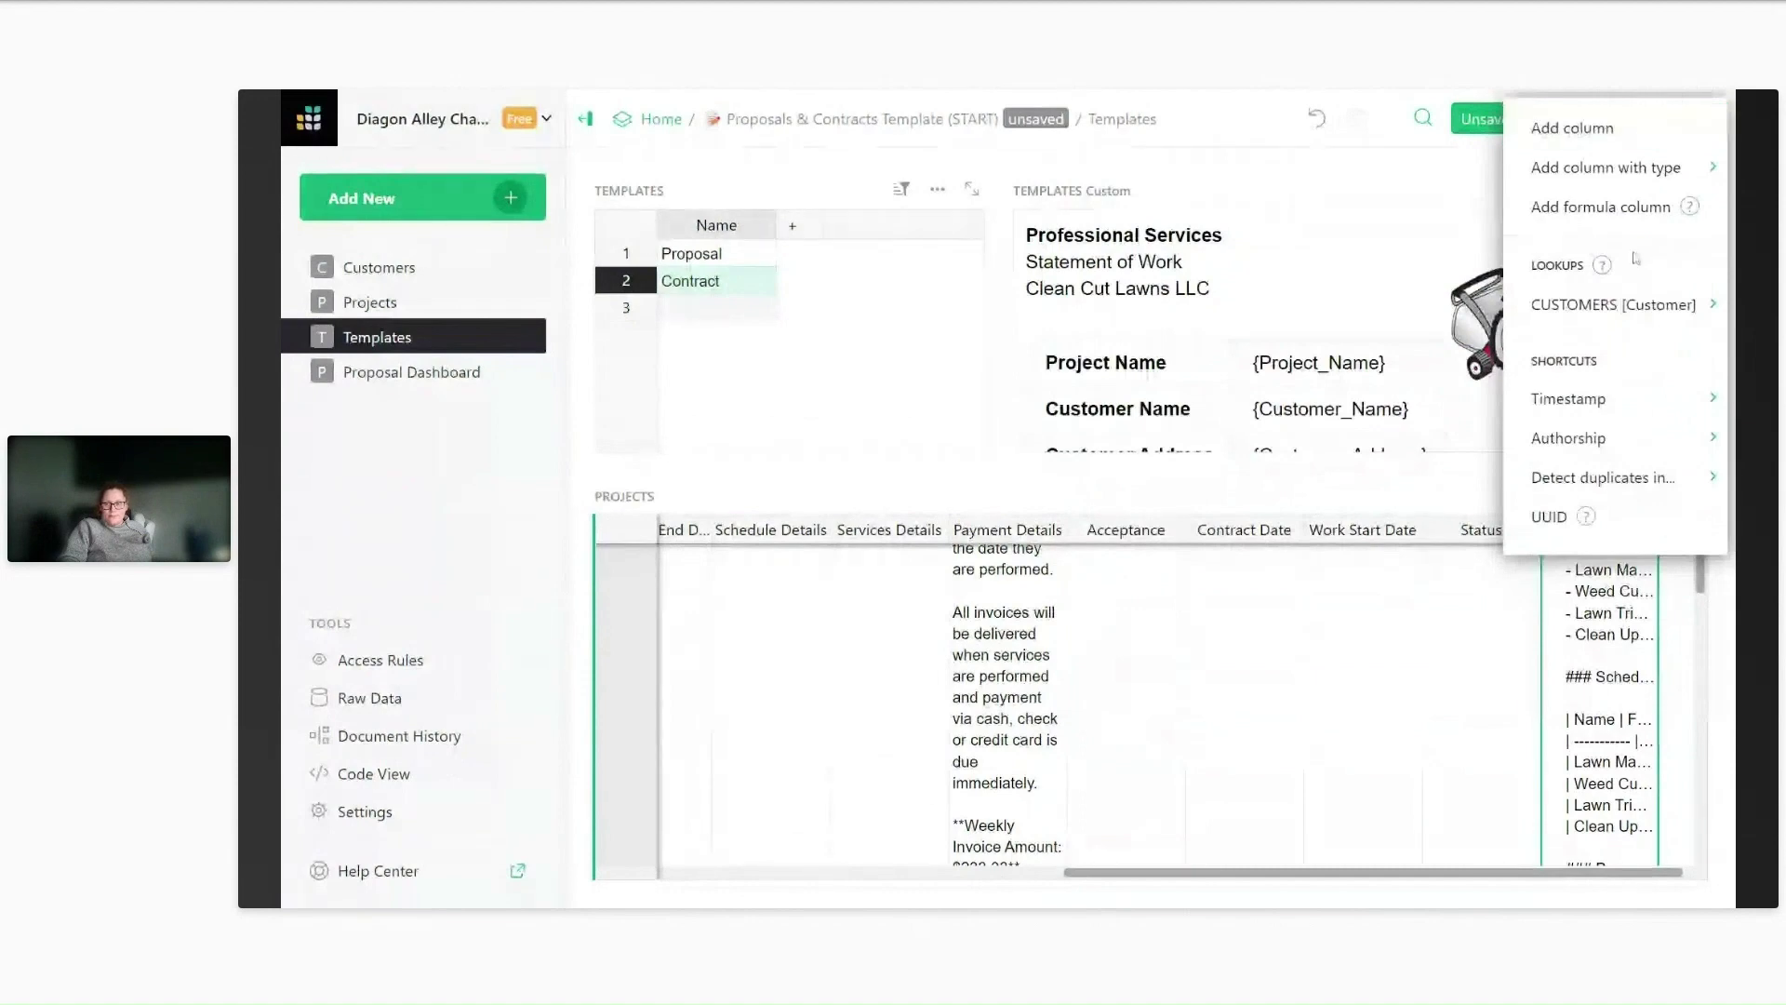
pyautogui.press('Return')
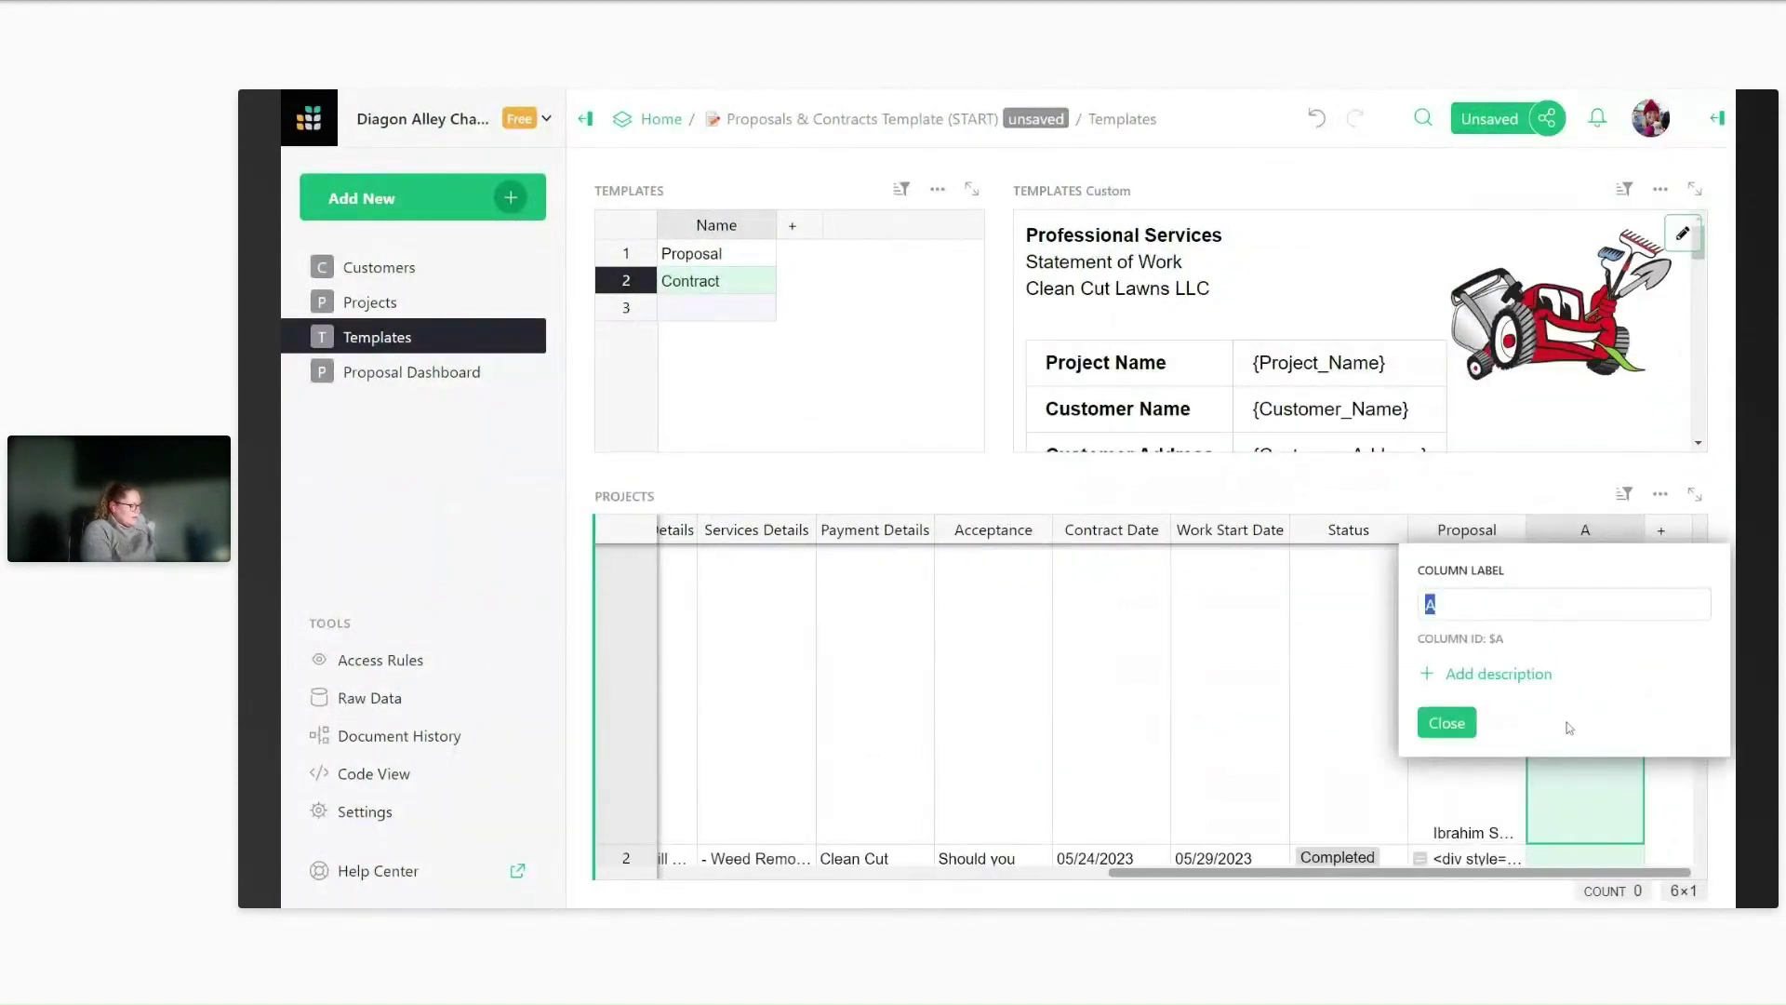
pyautogui.write('Contract')
pyautogui.press('Return')
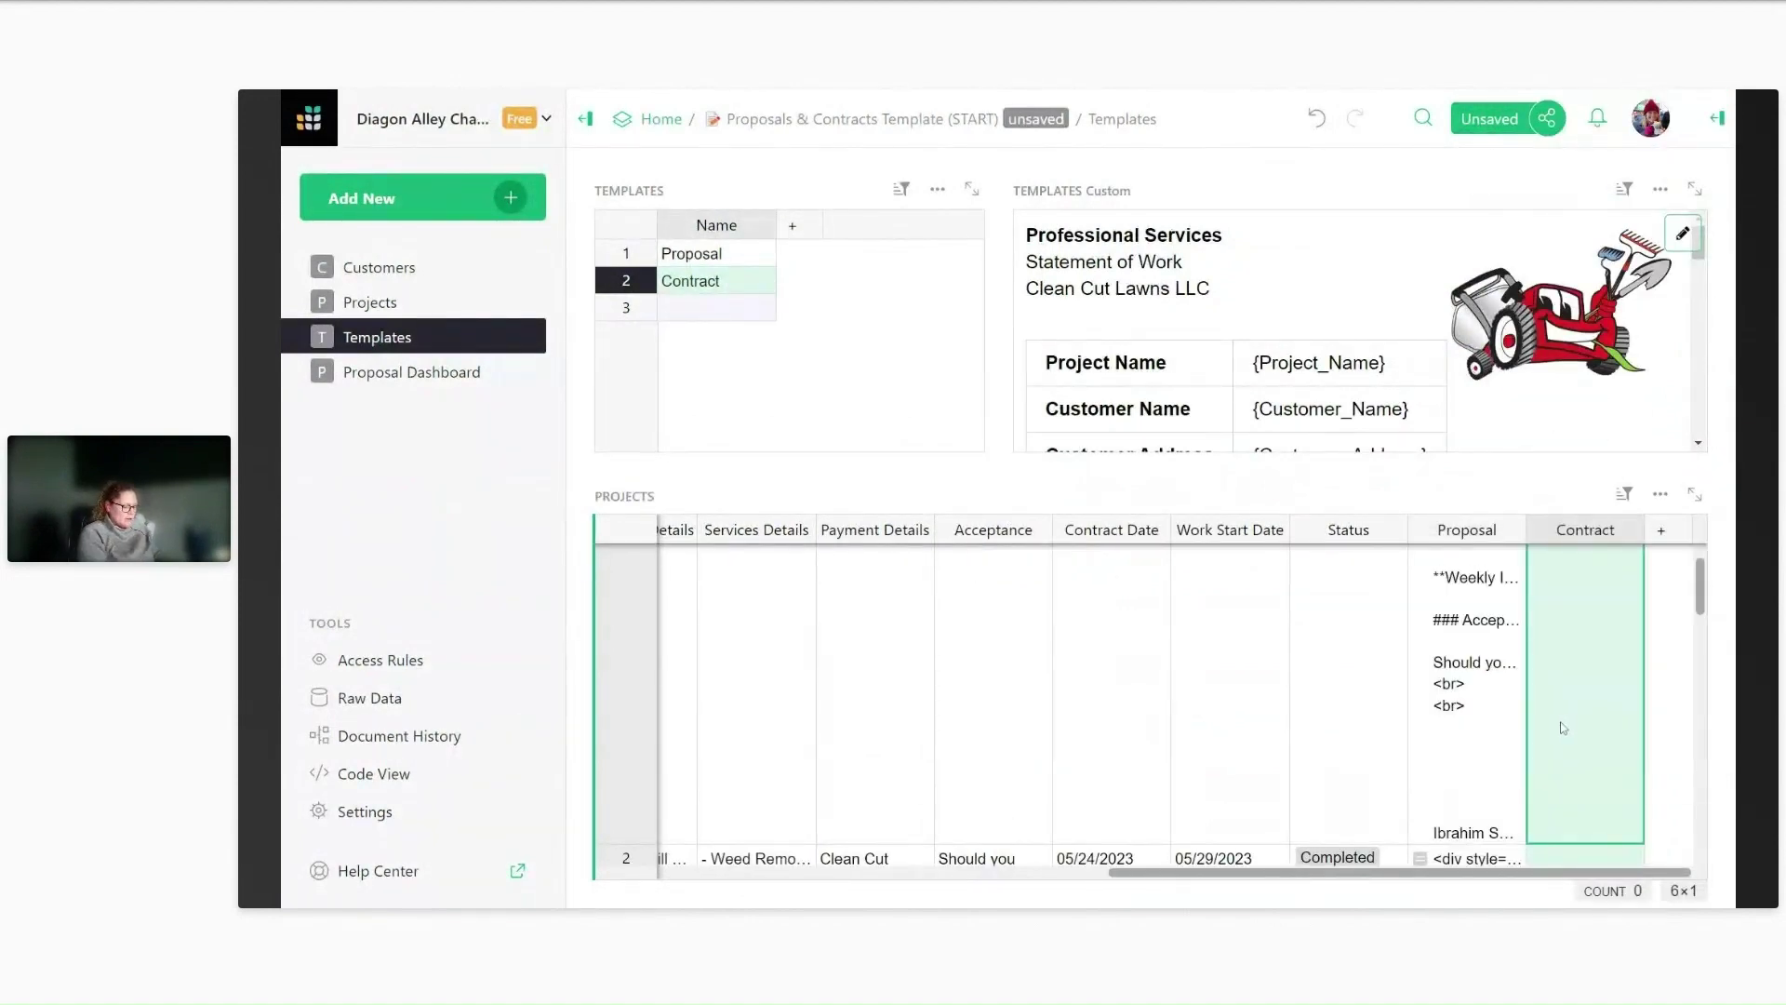
# Paste the copied formula into the Contract column and change the template name in its lookup comment to "Contract".
pyautogui.press('=')
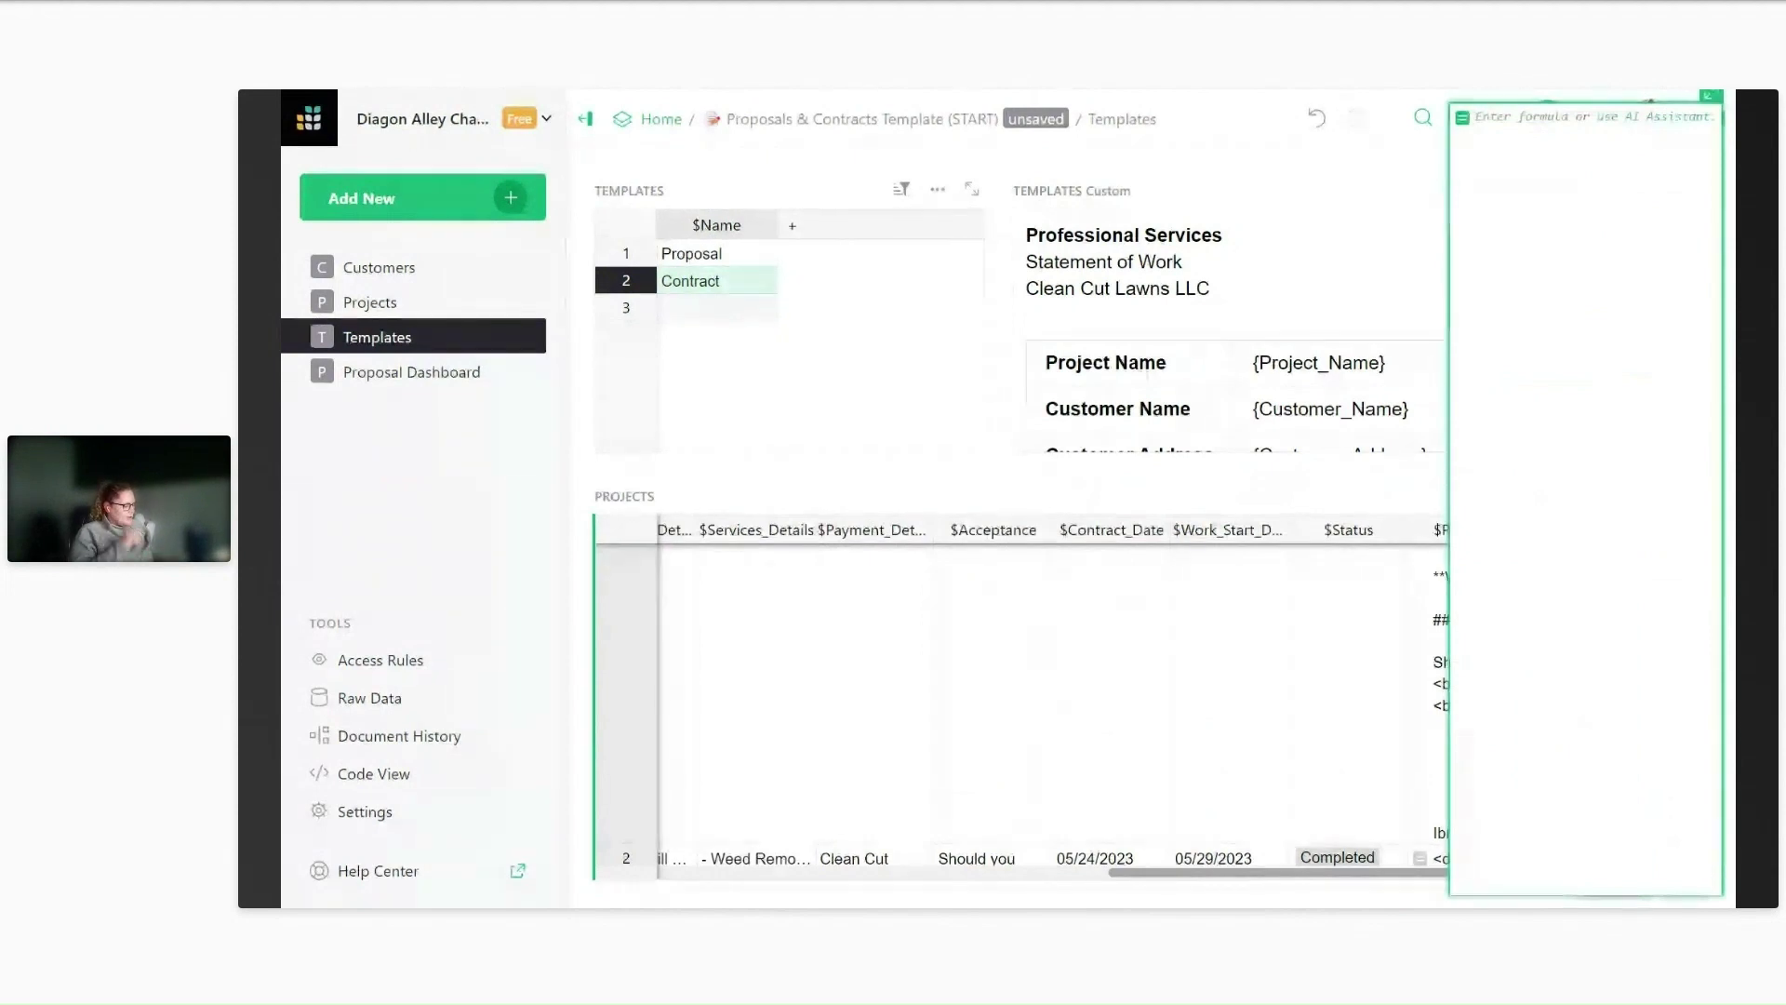
pyautogui.hotkey('ctrl', 'v')
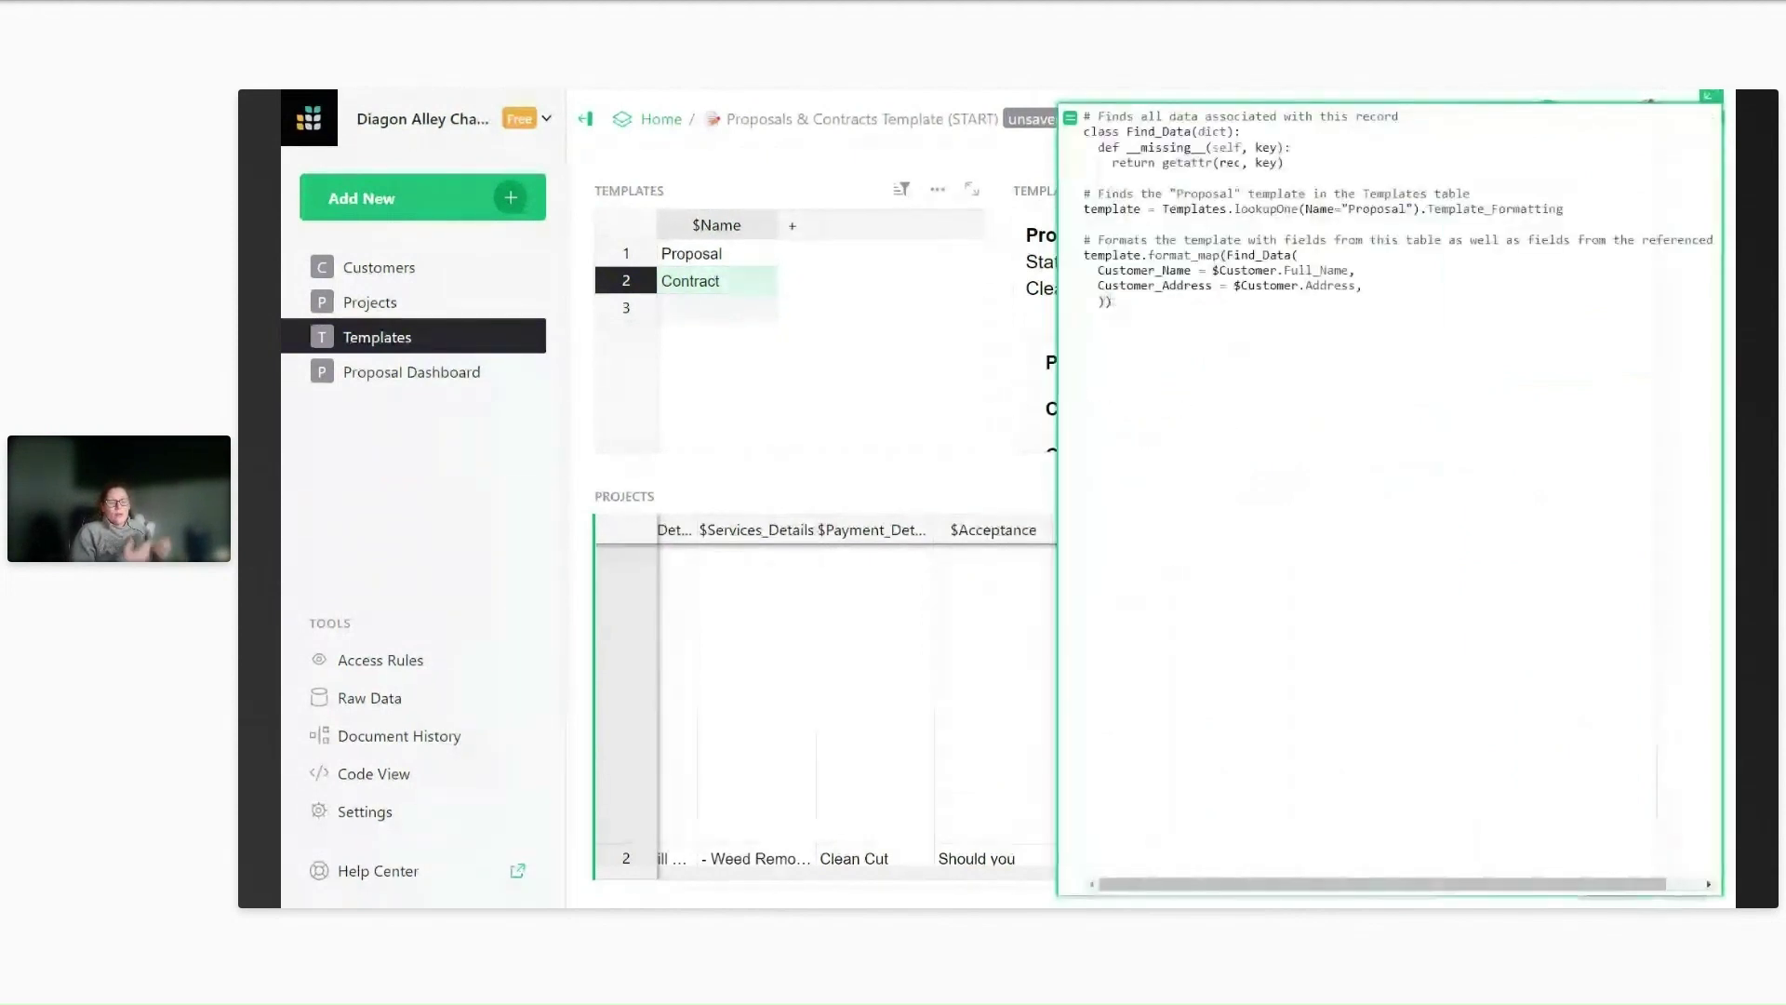
pyautogui.hotkey('ctrl', '+')
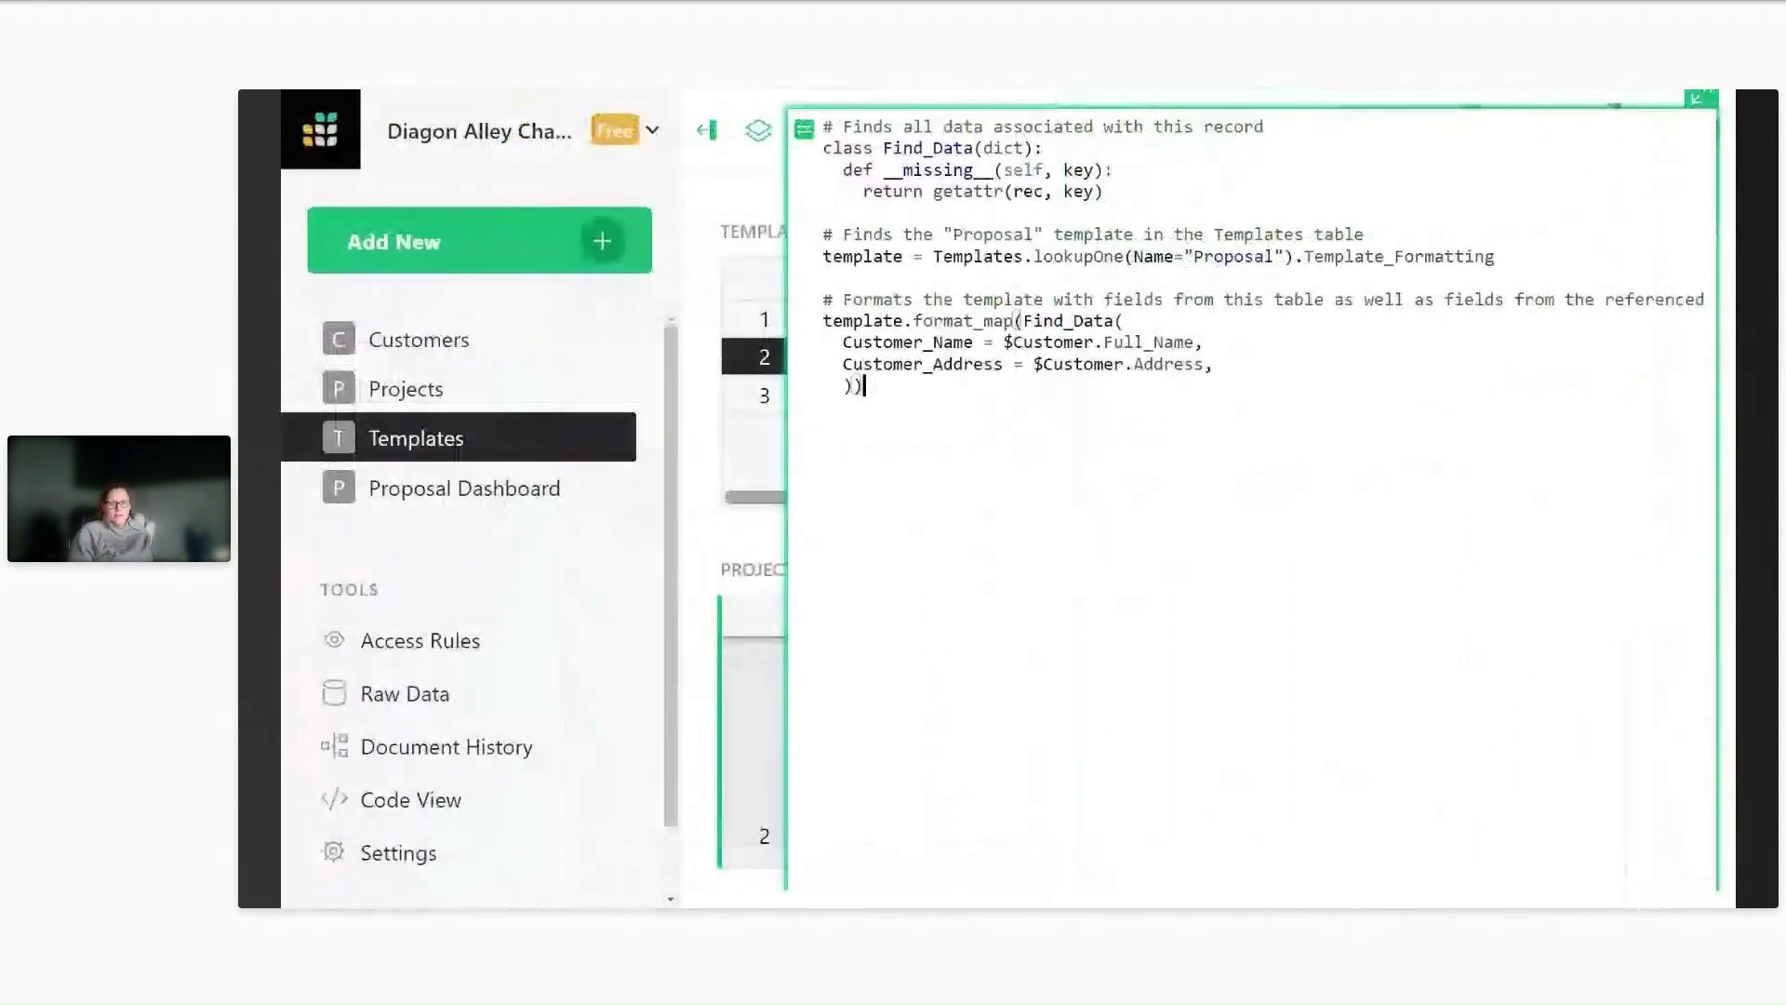
pyautogui.hotkey('ctrl', '-')
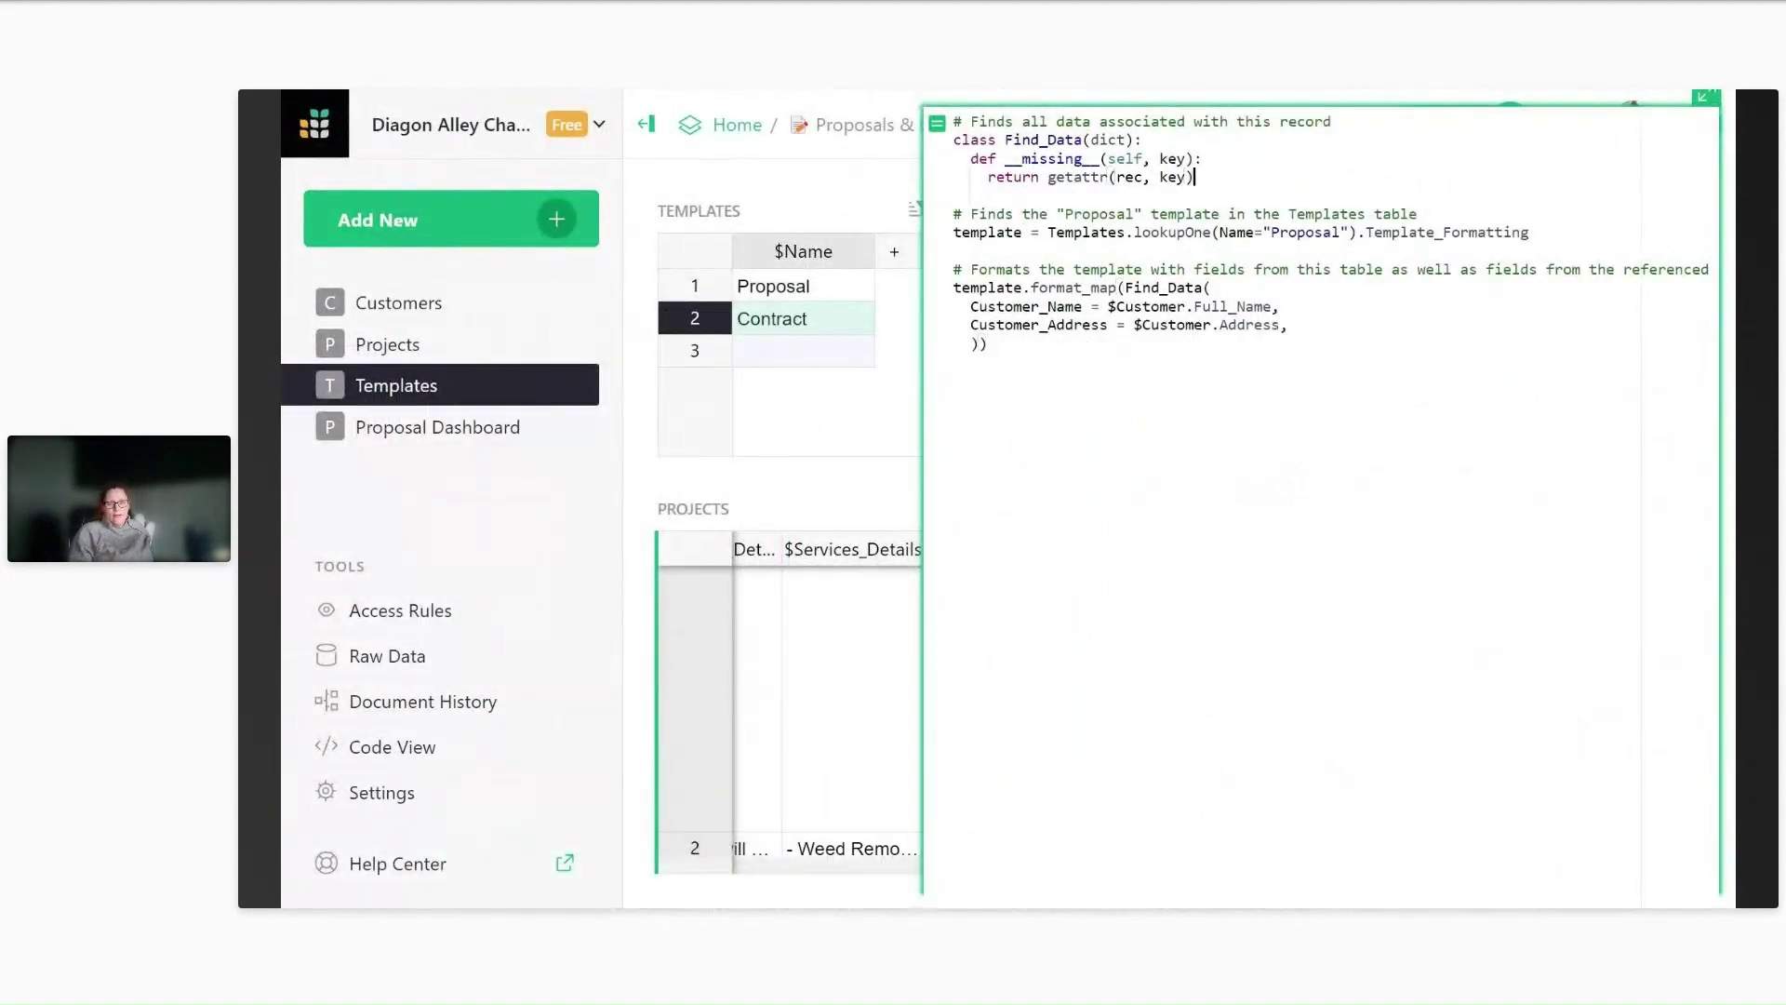
pyautogui.moveTo(1195, 178); pyautogui.dragTo(938, 122)
pyautogui.doubleClick(1097, 213)
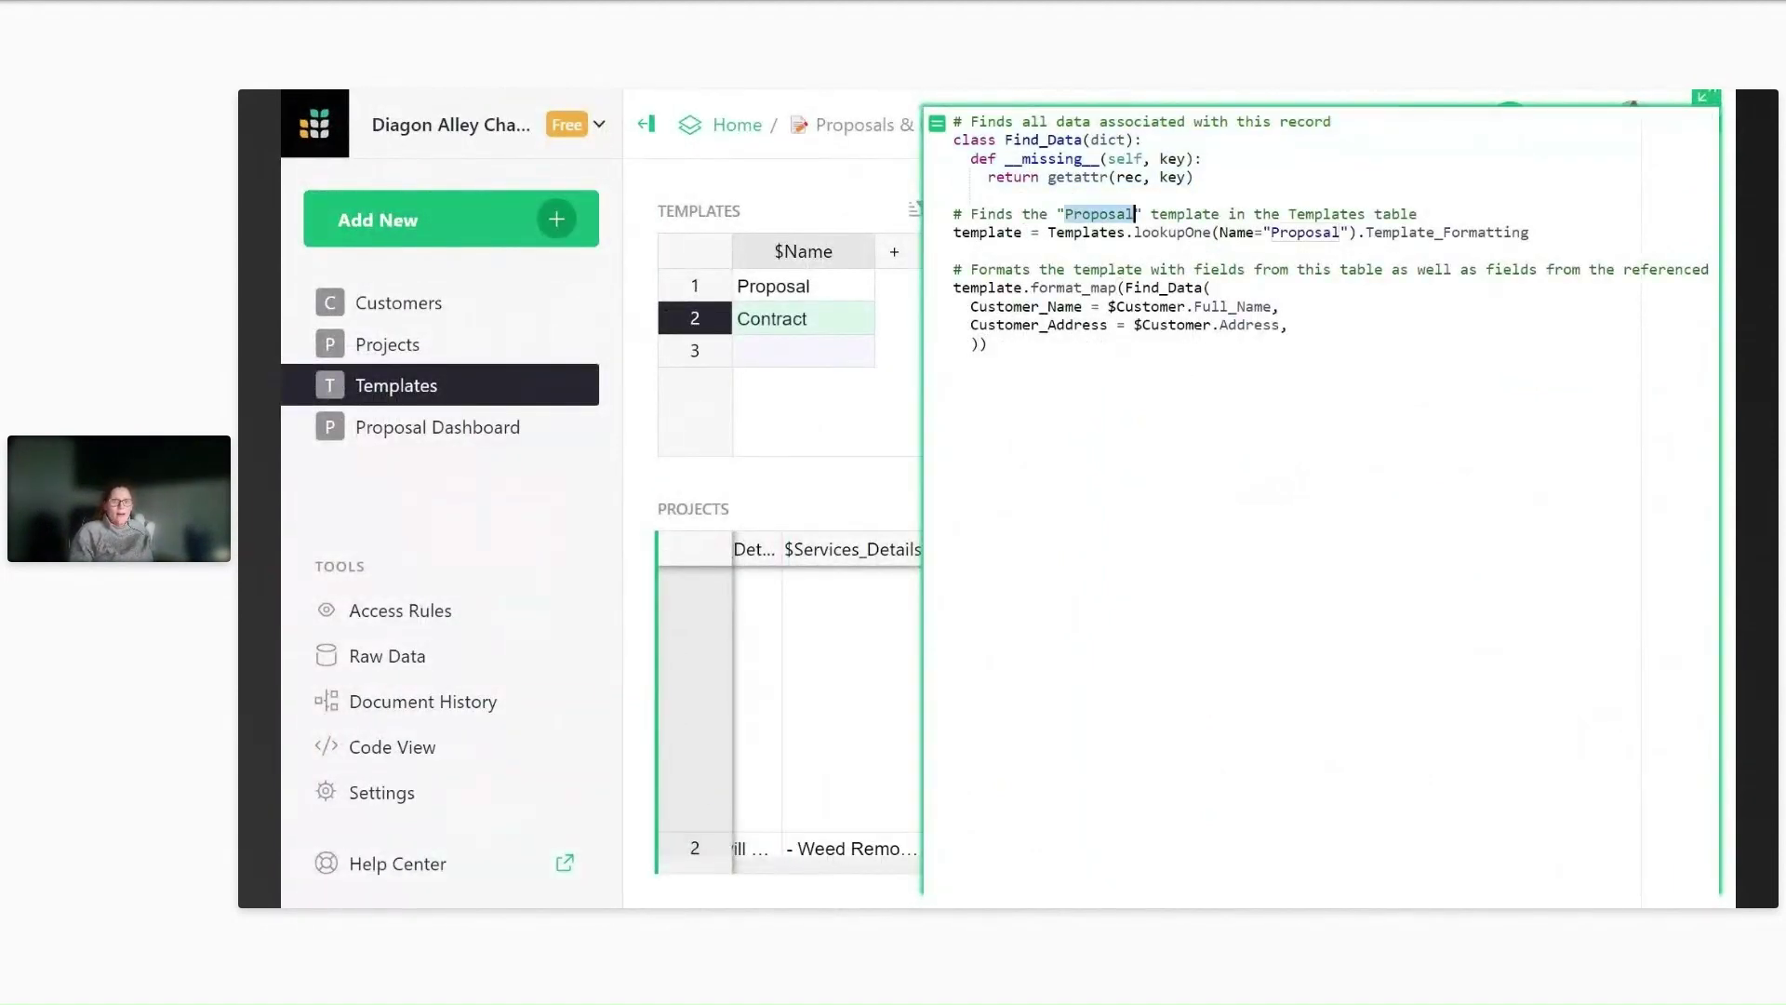
pyautogui.write('Contract')
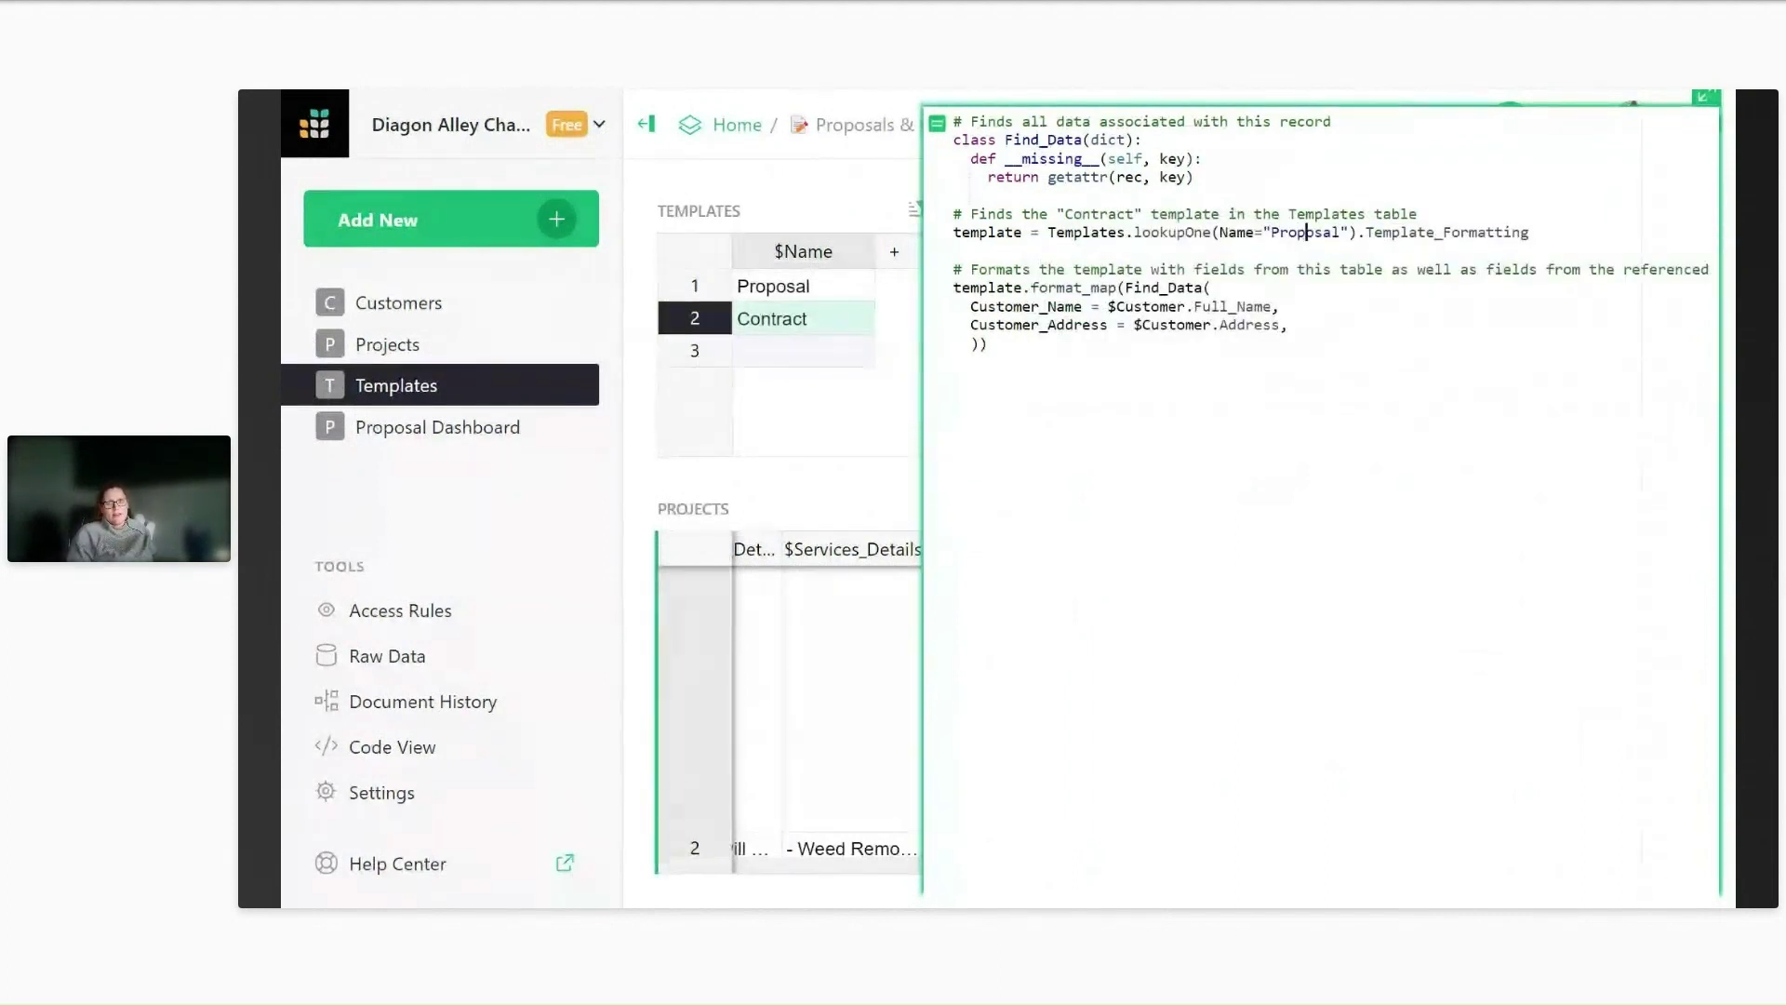
# Change the formula's Templates.lookupOne Name argument to "Contract" and save the Contract column formula.
pyautogui.moveTo(971, 213); pyautogui.dragTo(1419, 213)
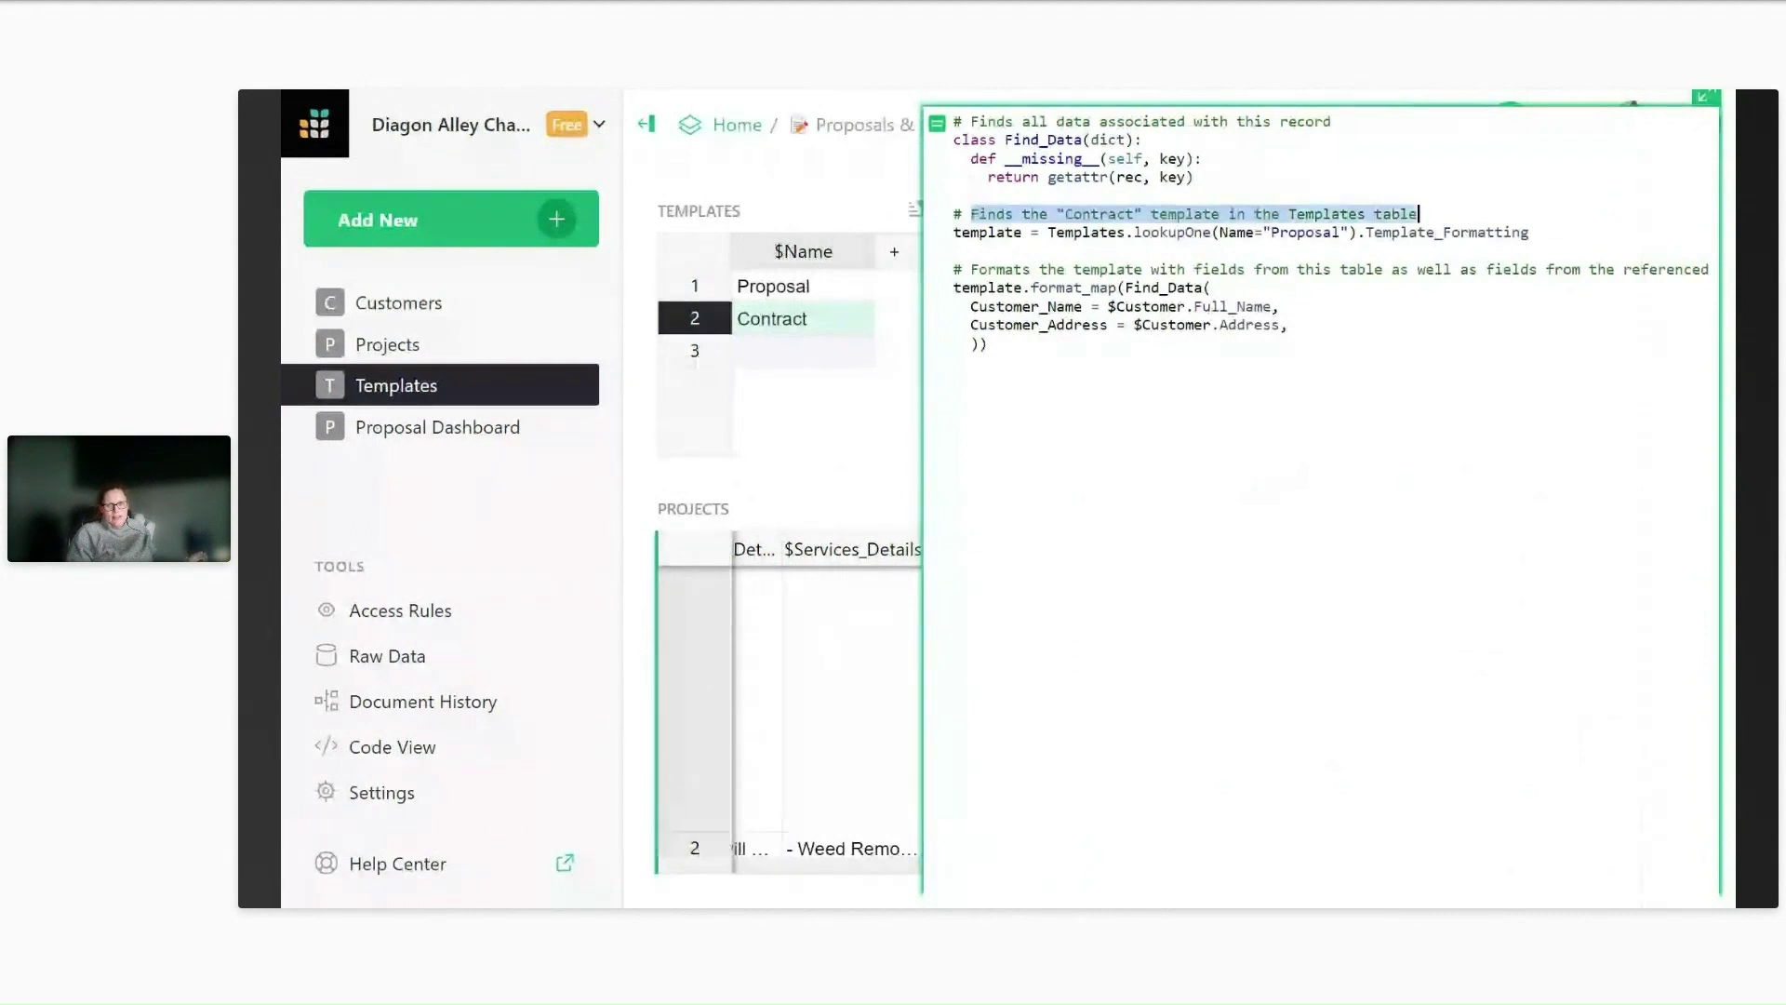
pyautogui.click(1305, 233)
pyautogui.doubleClick(1305, 233)
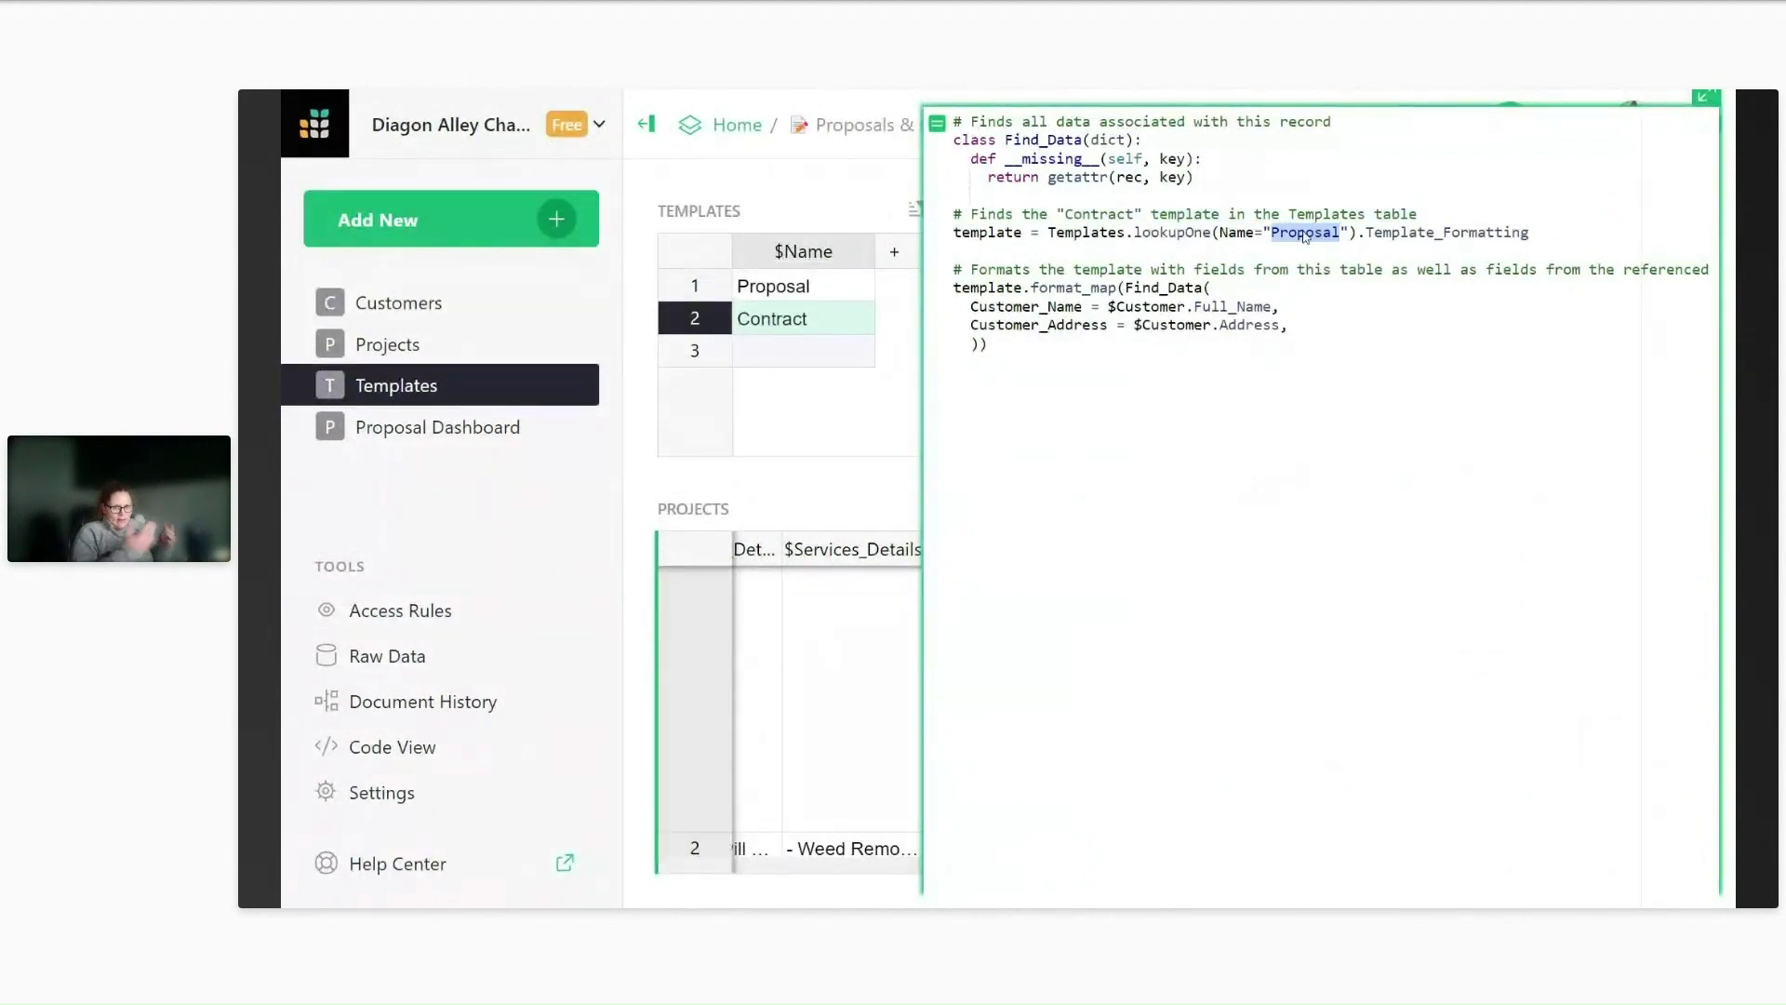
pyautogui.write('C')
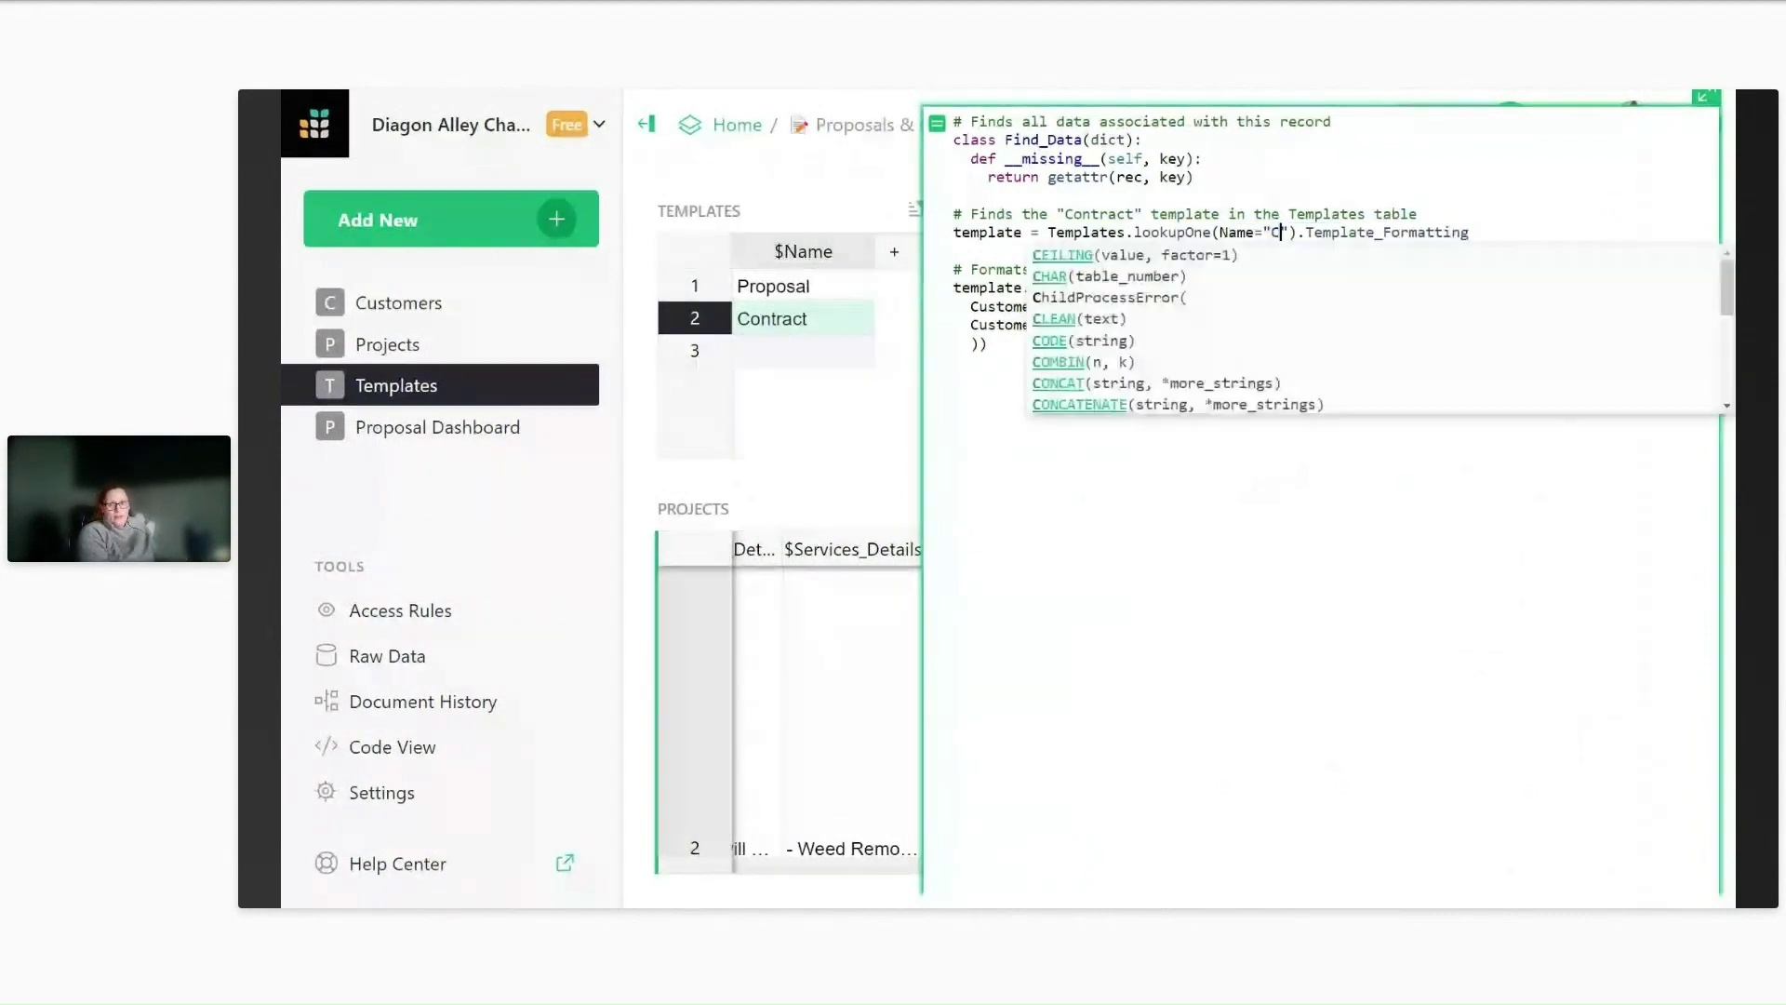
pyautogui.write('ontact')
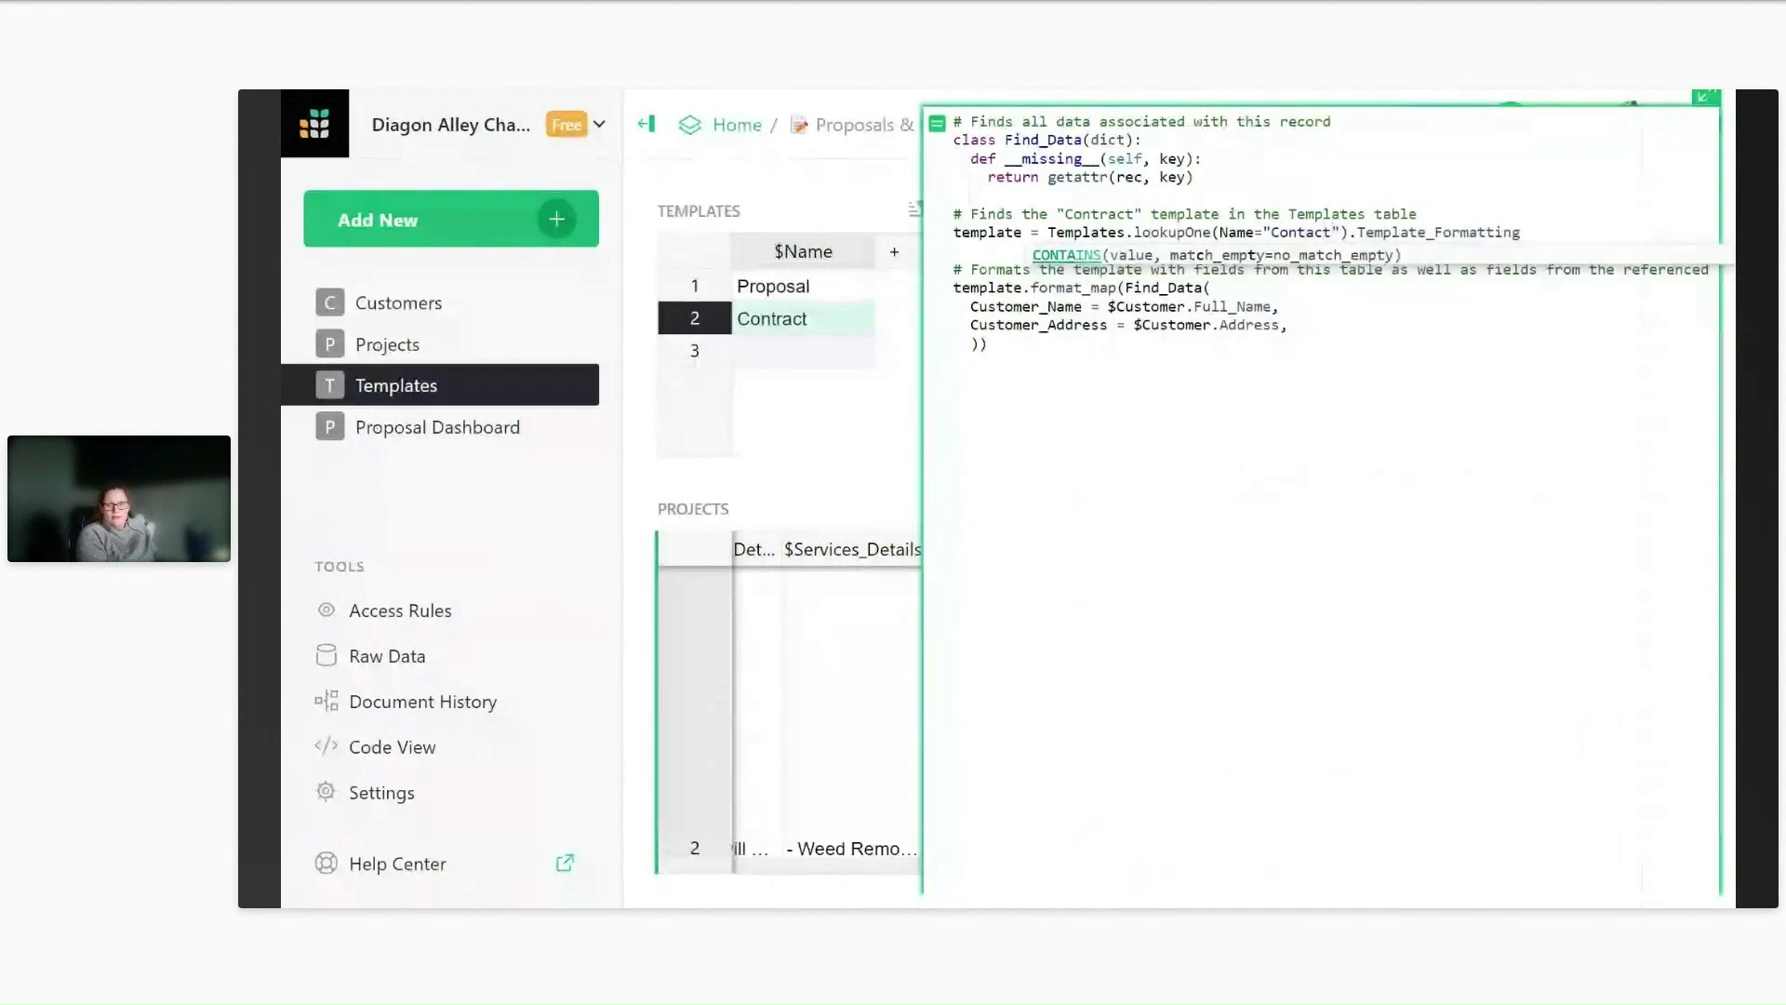
pyautogui.press('BackSpace')
pyautogui.press('BackSpace')
pyautogui.press('BackSpace')
pyautogui.write('ra')
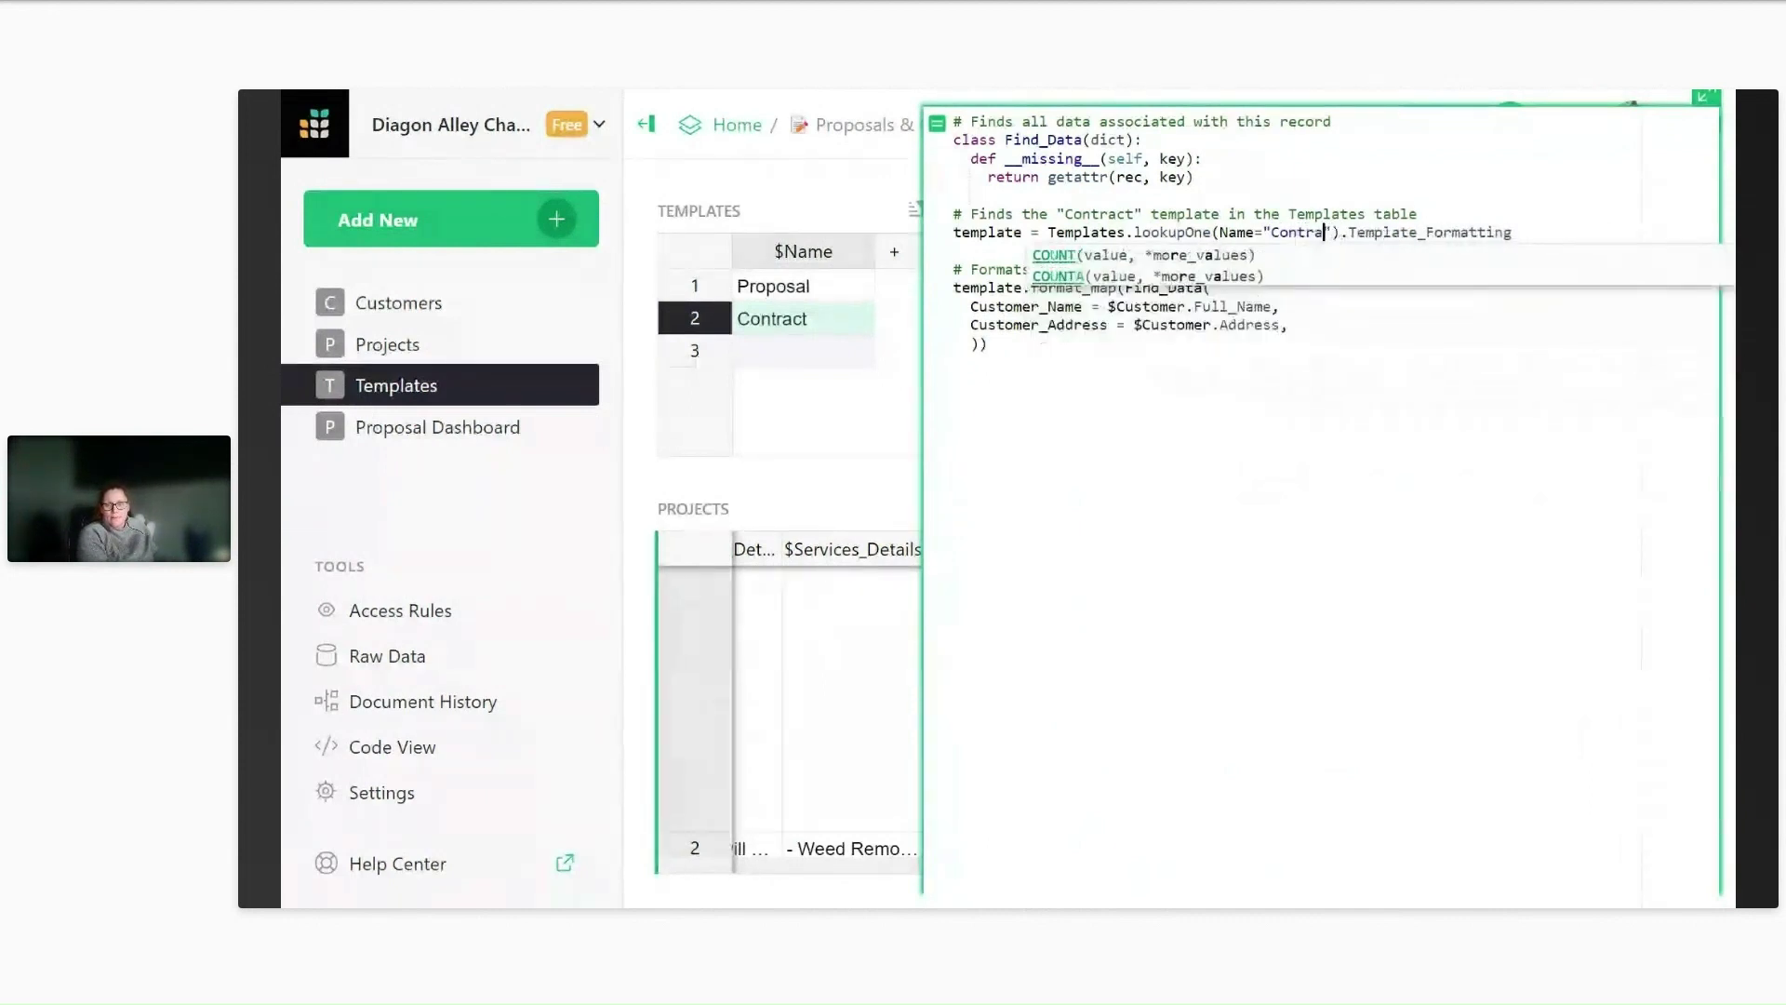
pyautogui.write('ct')
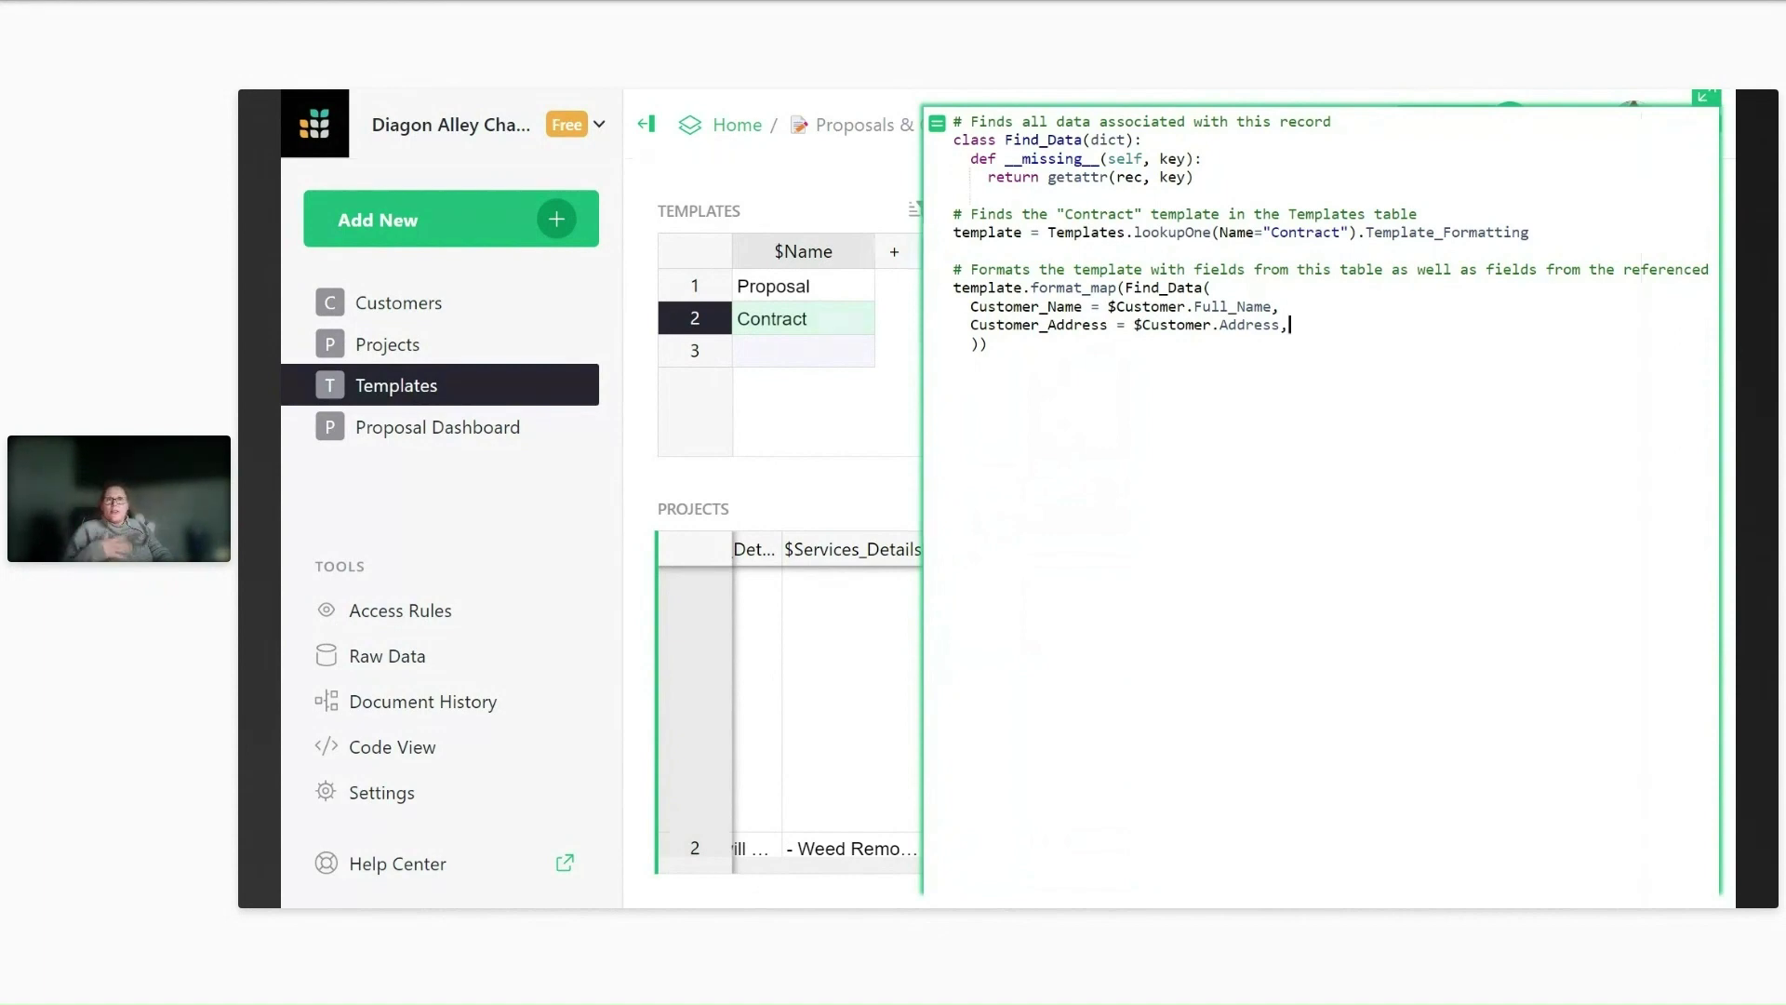
pyautogui.press('Escape')
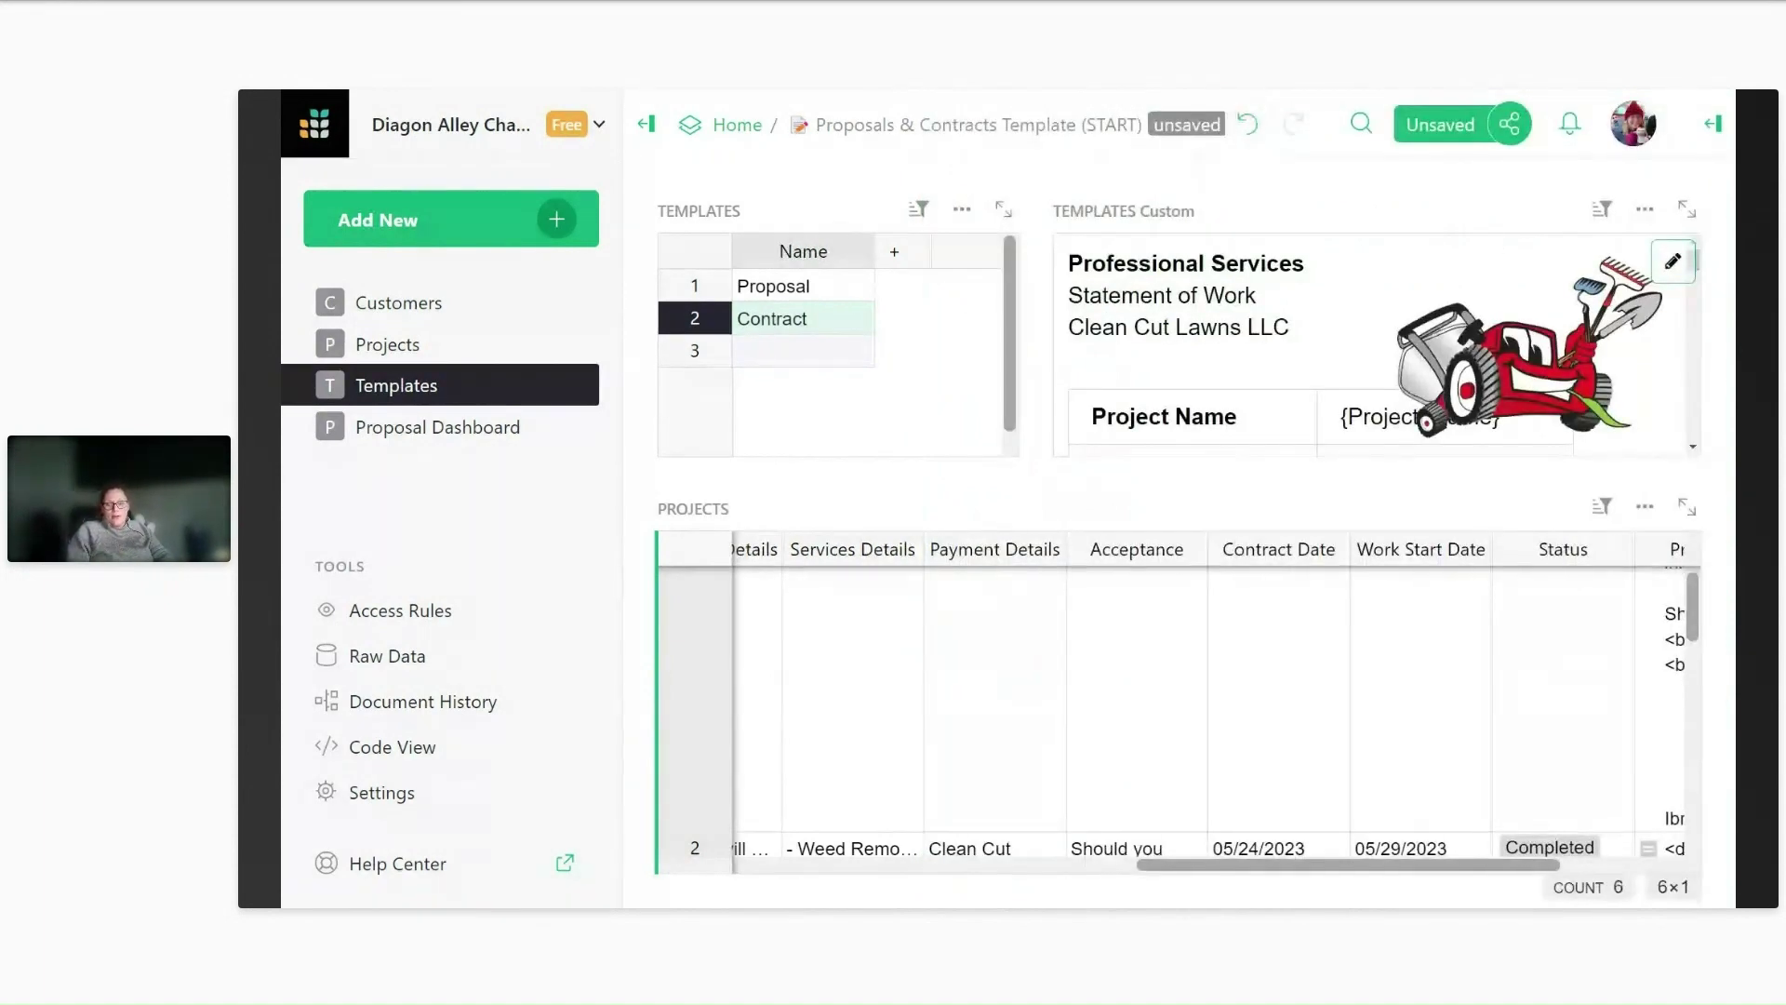
# Open the Contract formula in the first project's row, examine its error message, and close the editor.
pyautogui.moveTo(1402, 865); pyautogui.dragTo(1527, 863)
pyautogui.scroll(8, 1586, 642)
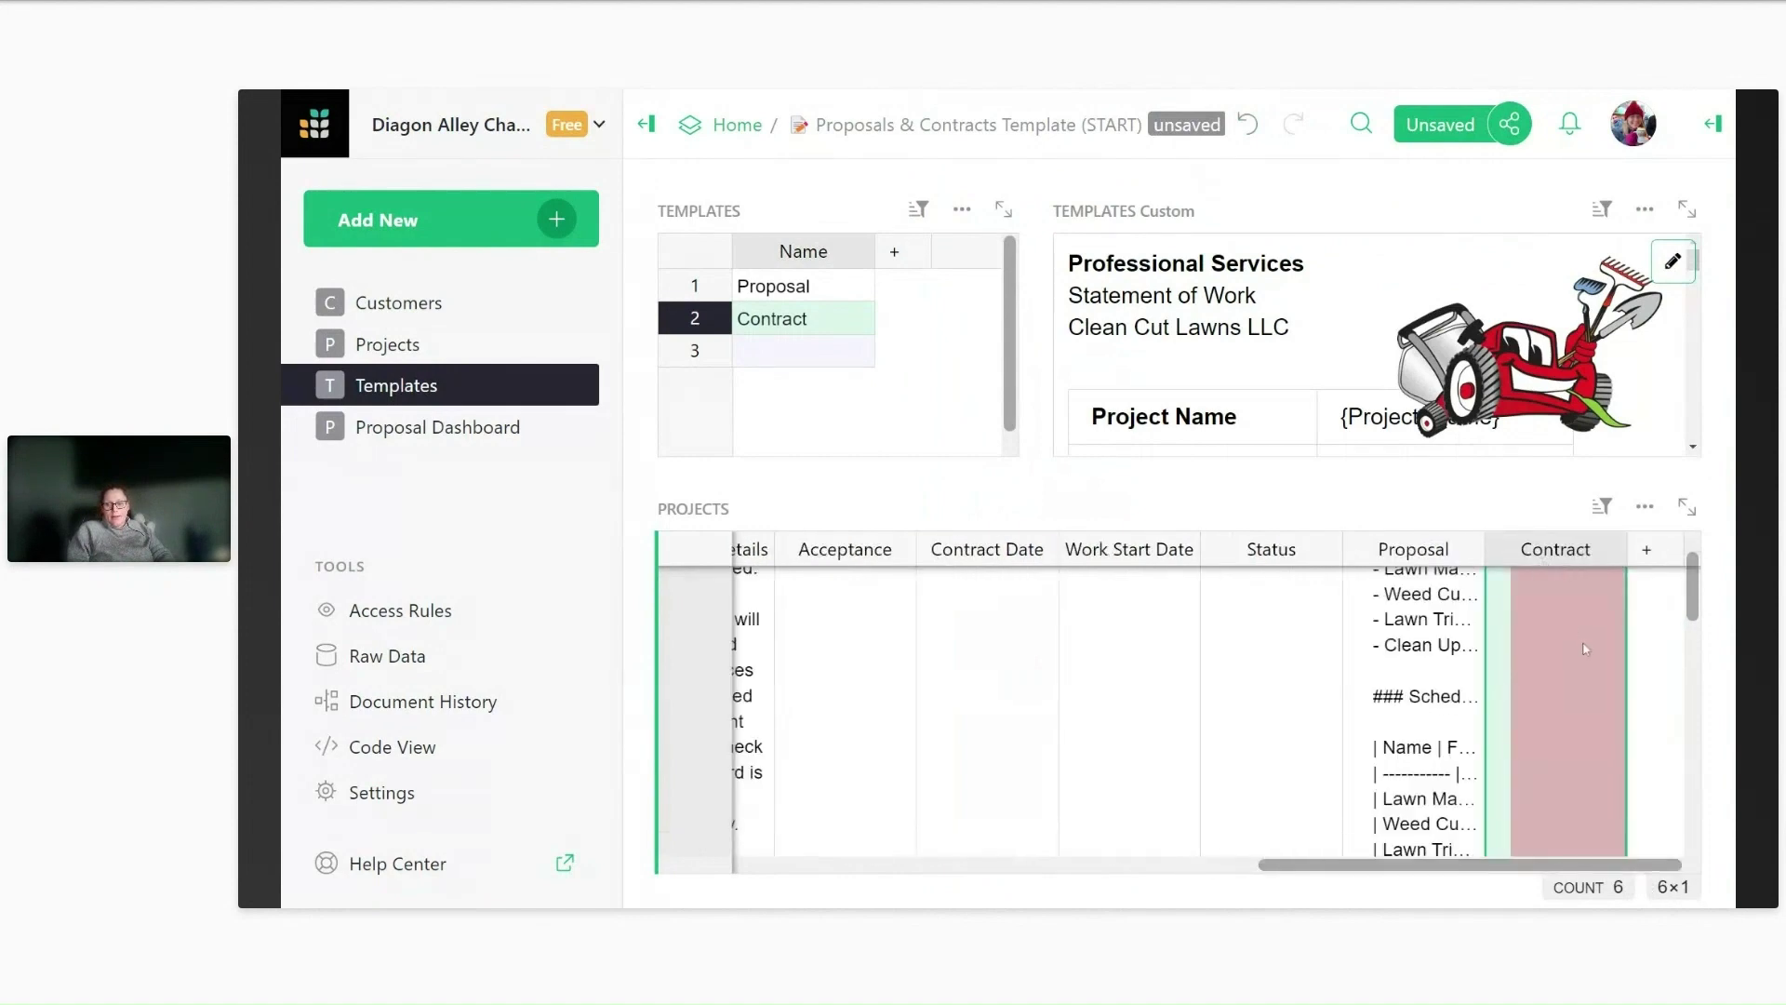
pyautogui.scroll(2, 1590, 643)
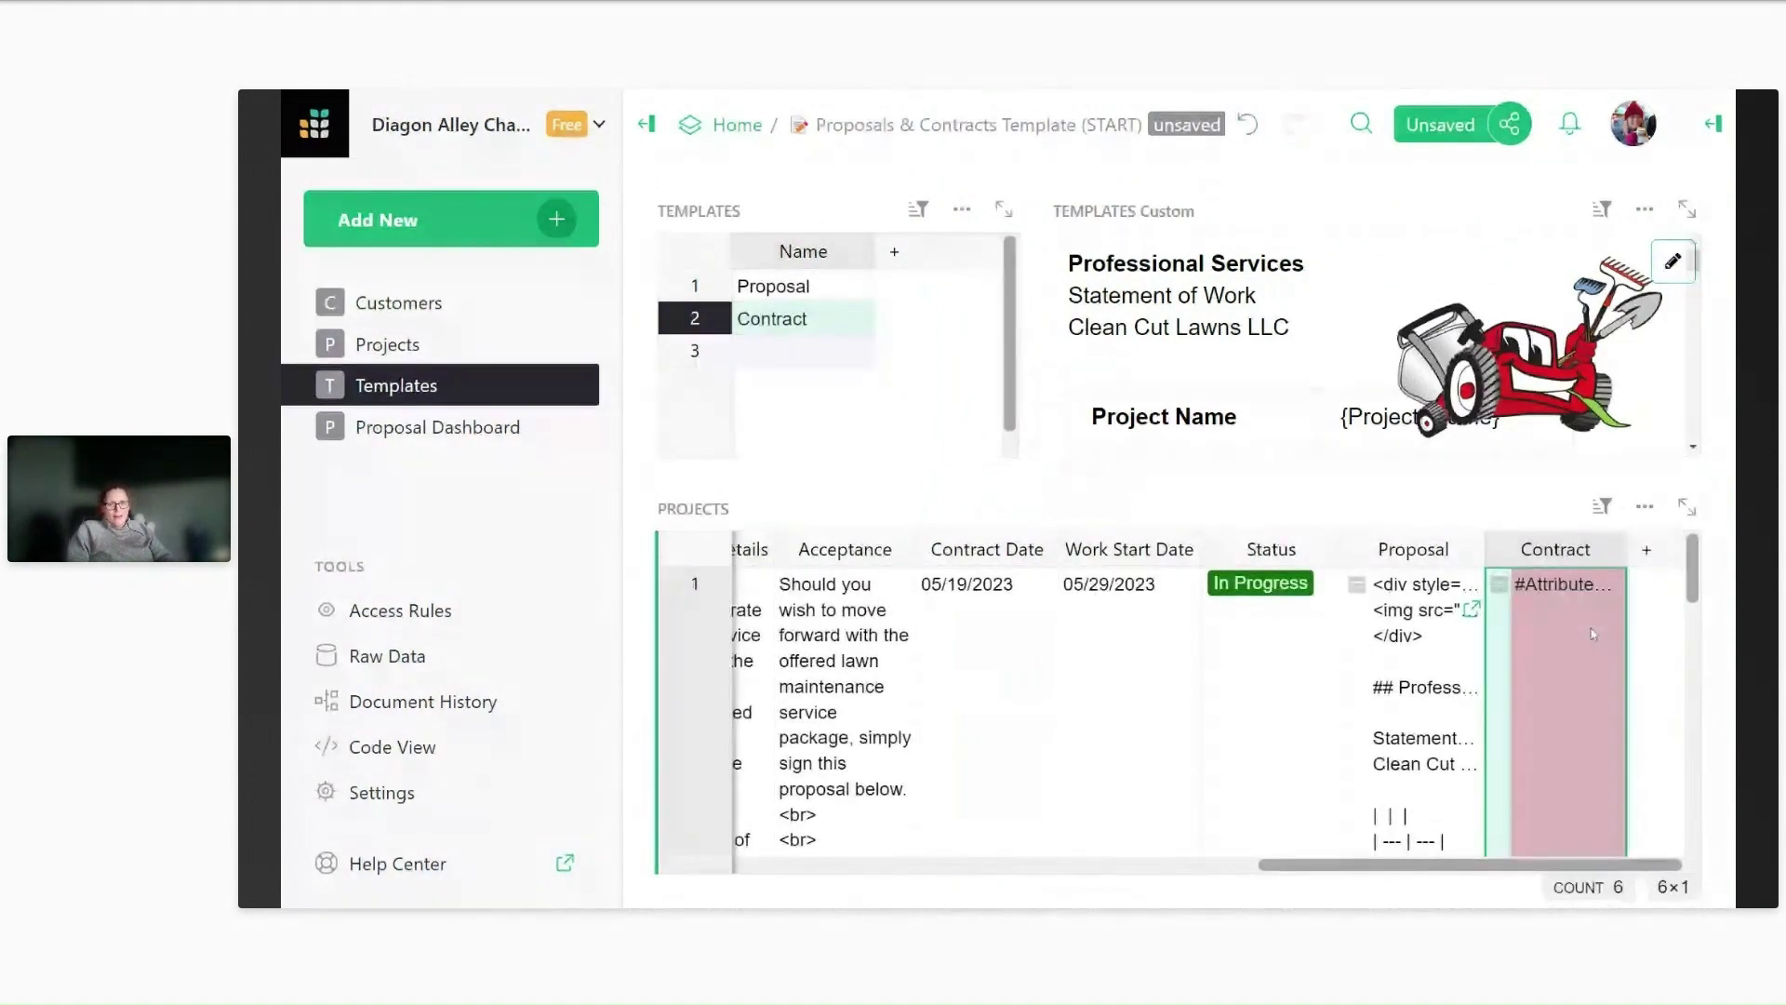
pyautogui.doubleClick(1592, 633)
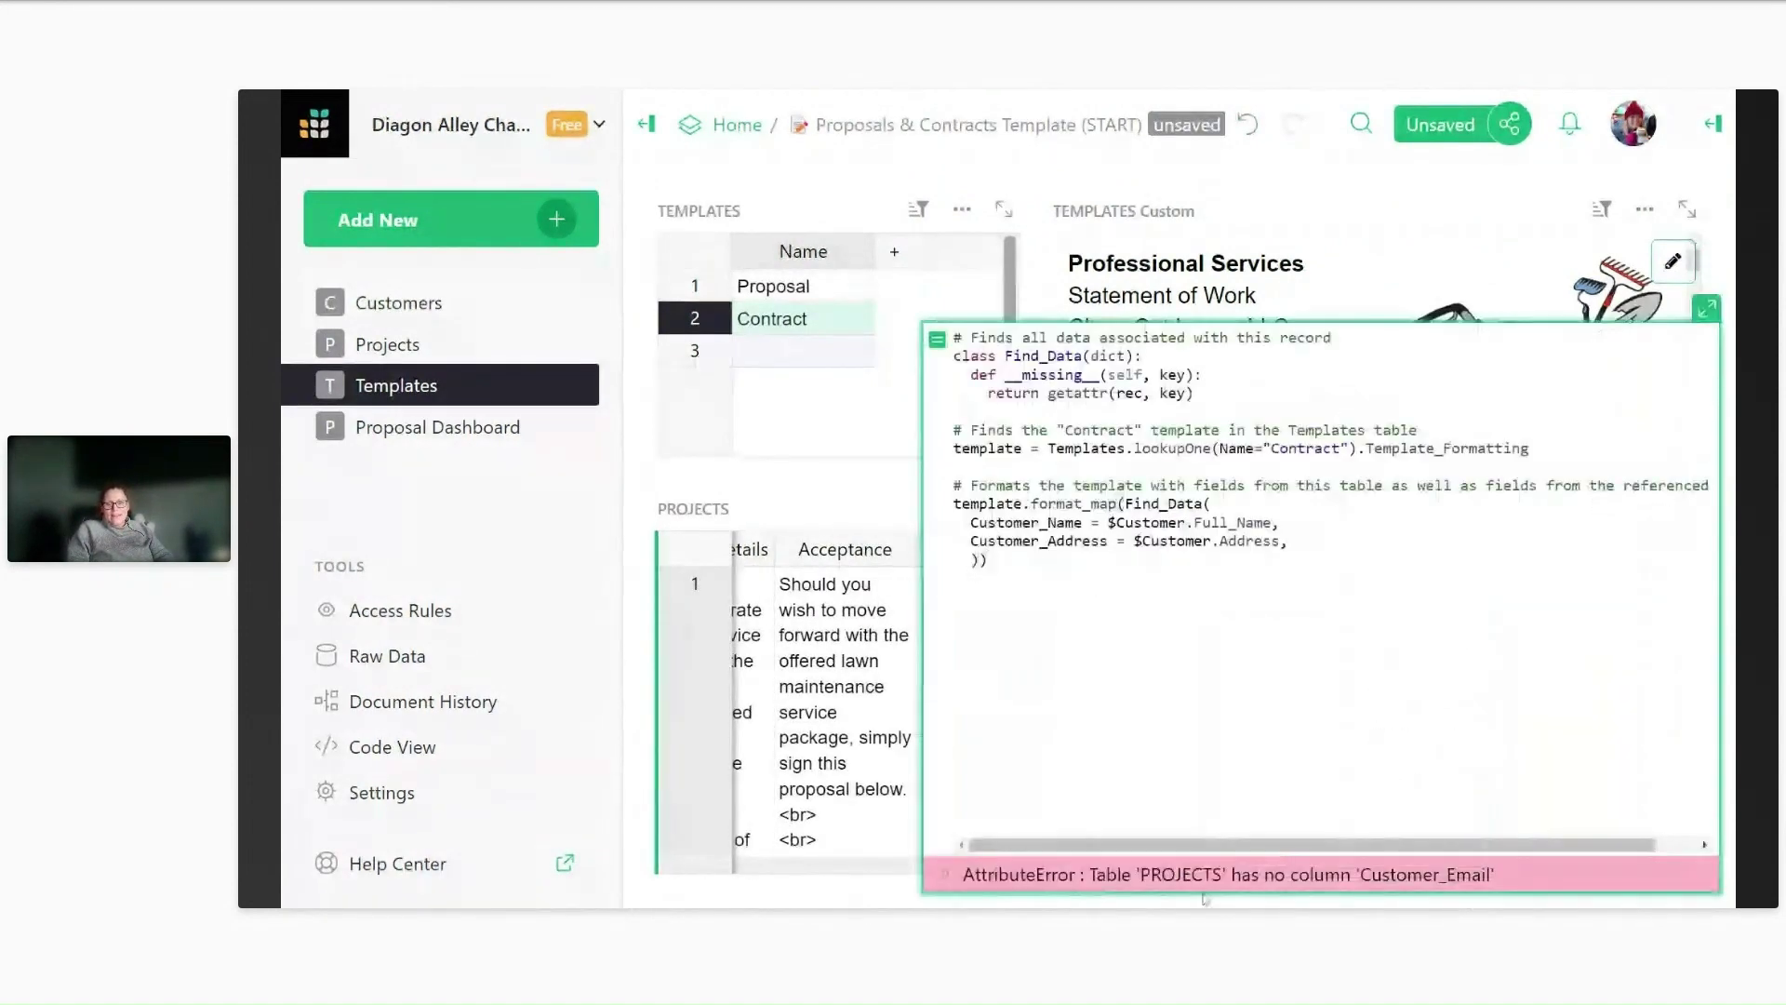
pyautogui.moveTo(1138, 874); pyautogui.dragTo(1211, 874)
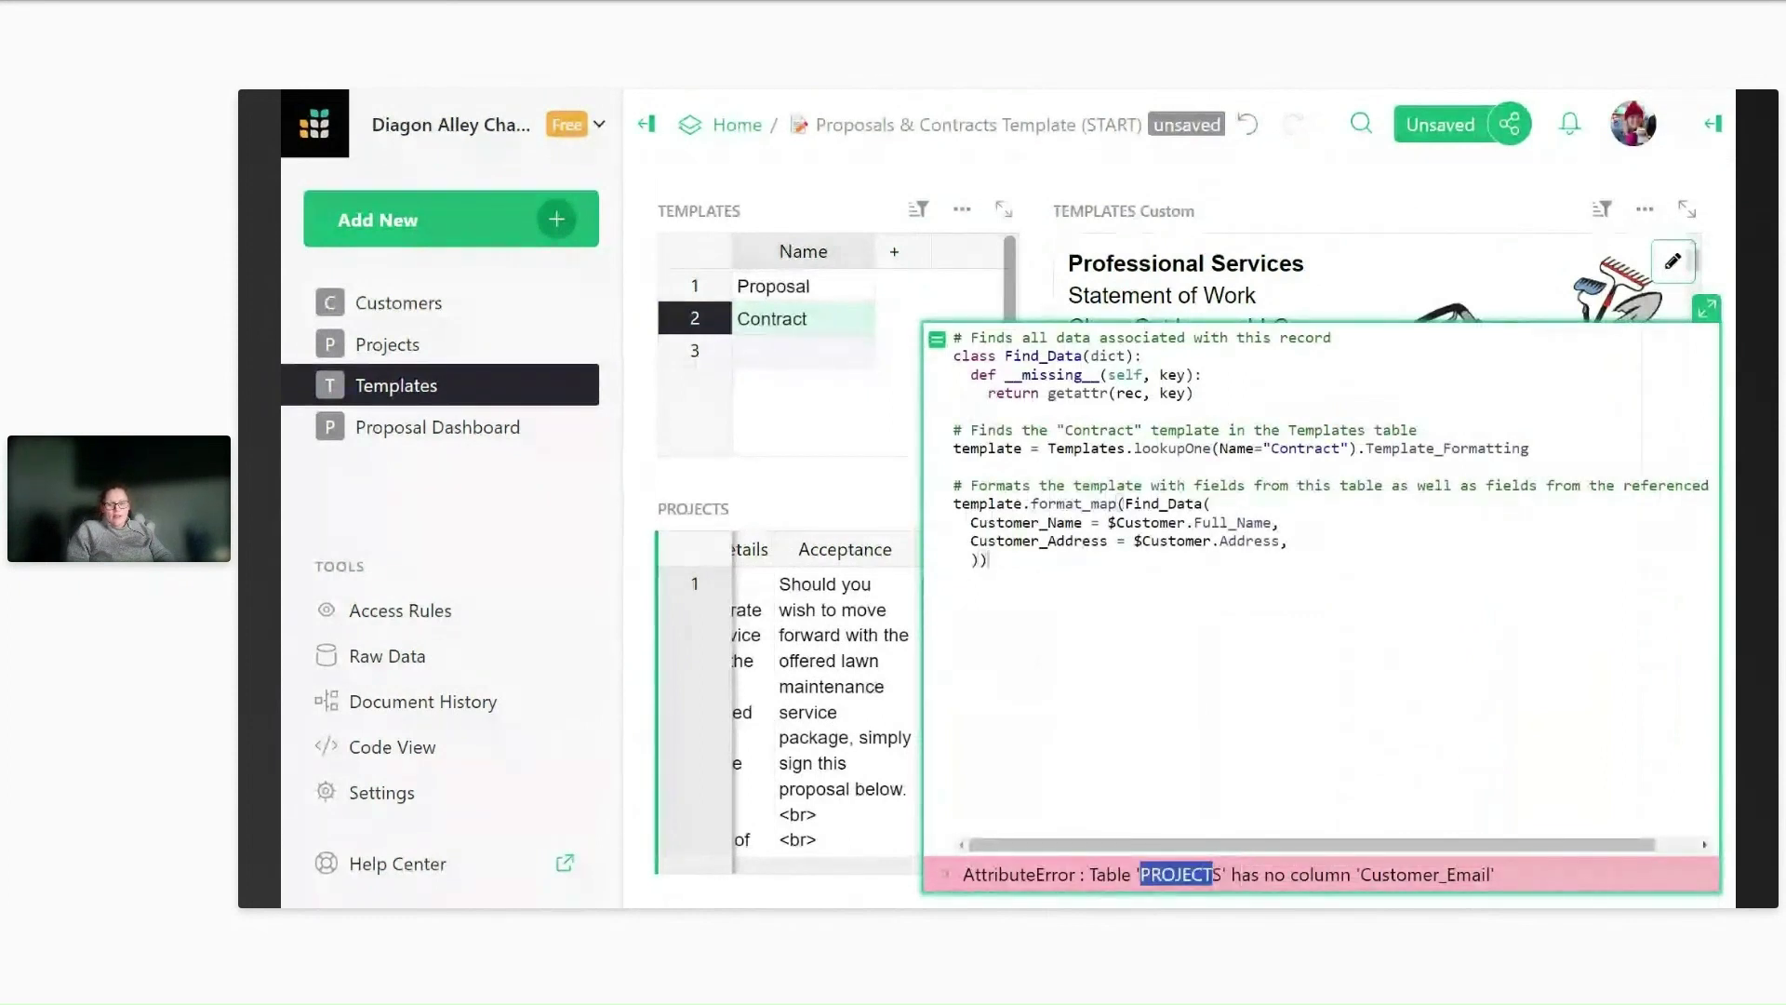
pyautogui.moveTo(1356, 874); pyautogui.dragTo(1496, 878)
pyautogui.click(1525, 884)
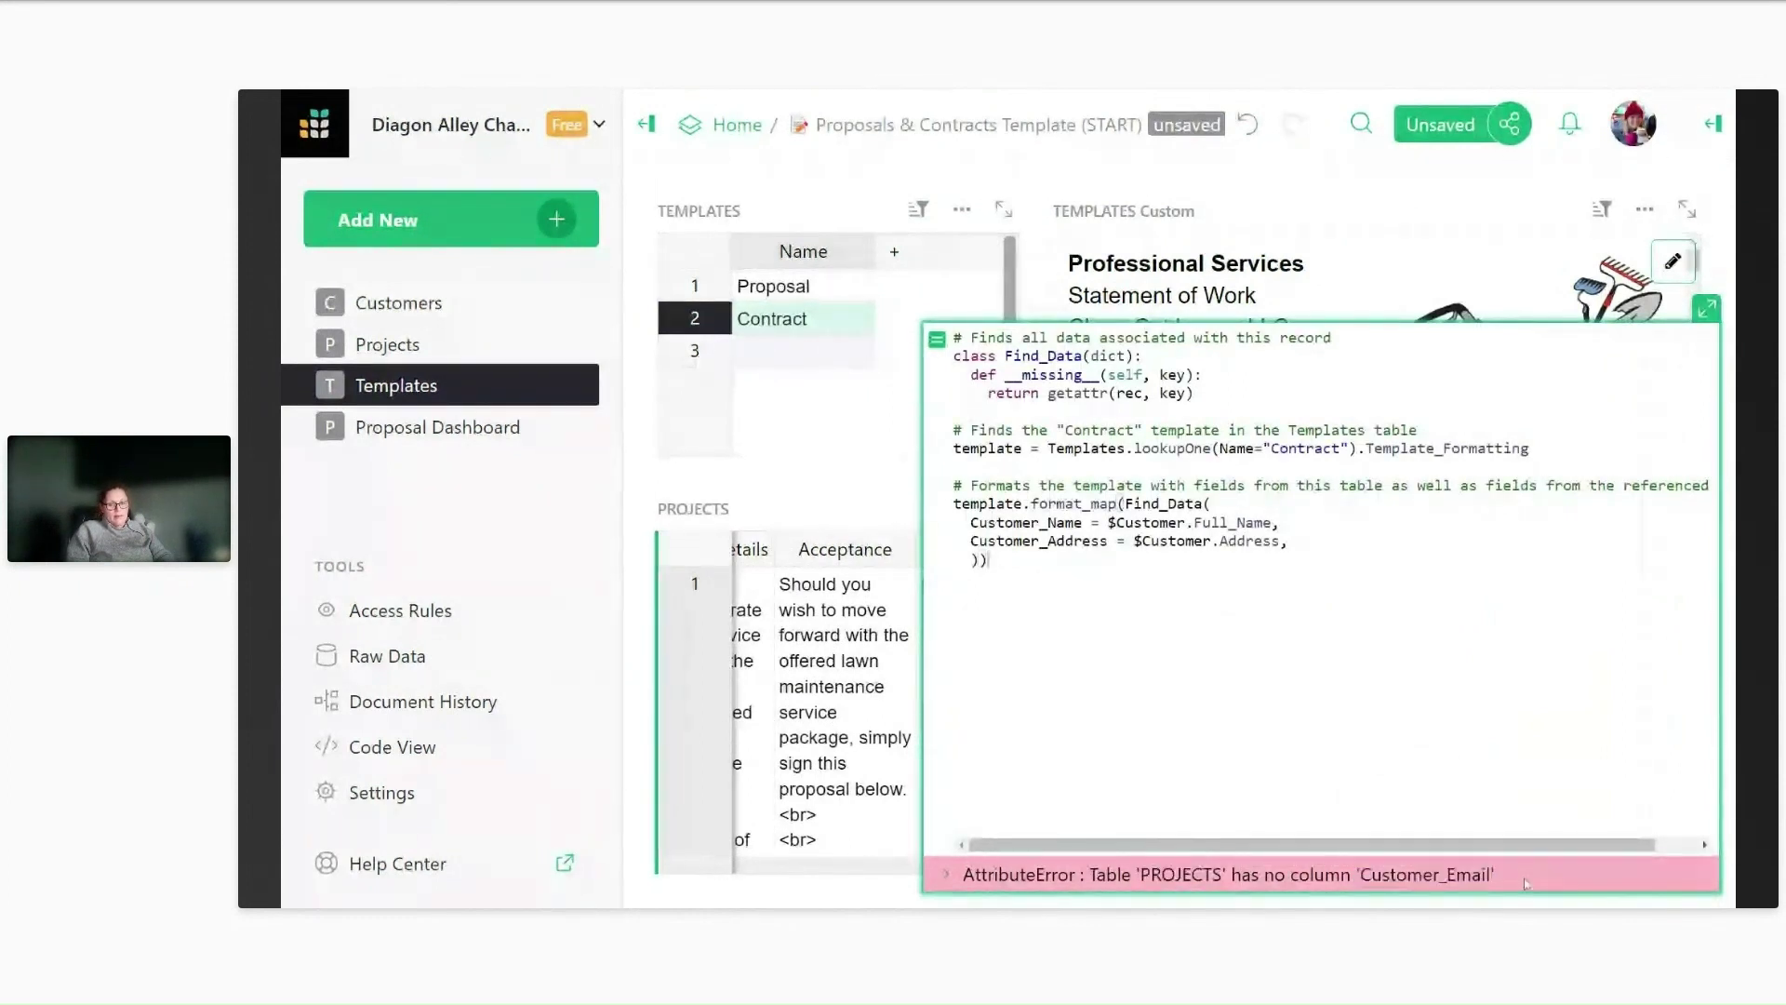
pyautogui.click(1361, 288)
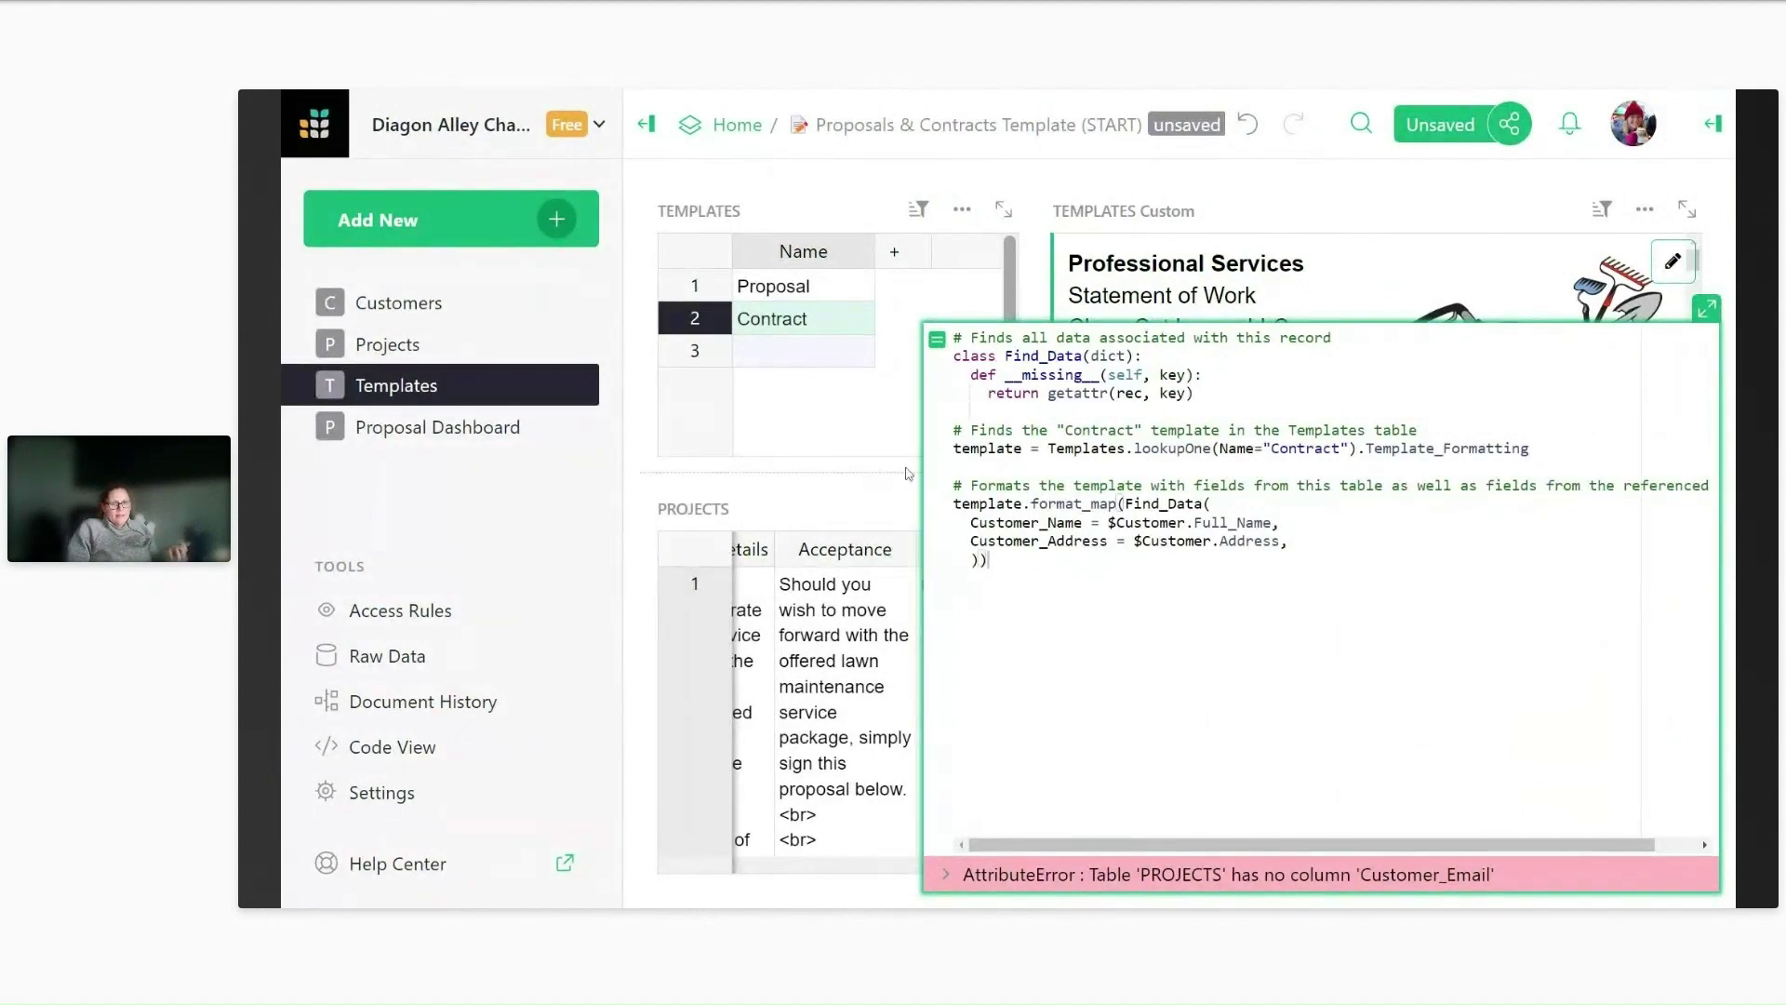
pyautogui.click(1723, 263)
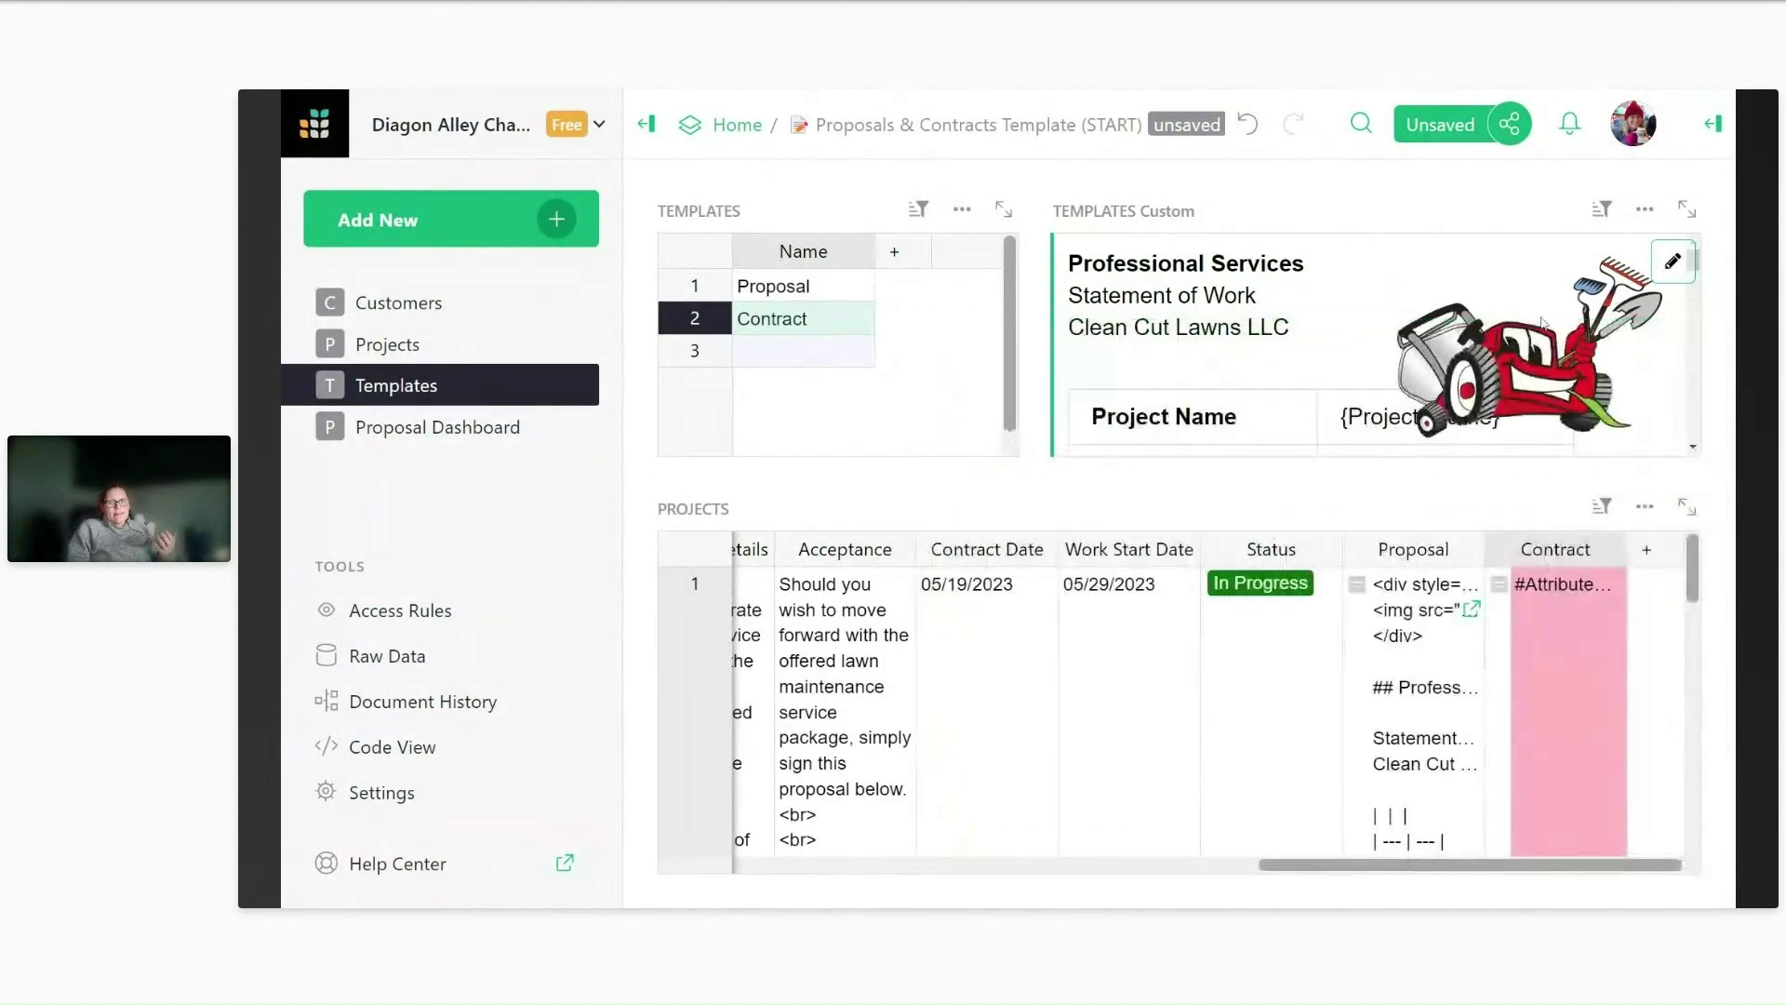
# Enlarge the template preview's height and find the {Customer_Email} placeholder in the contract's signature section.
pyautogui.moveTo(1205, 483); pyautogui.dragTo(1206, 686)
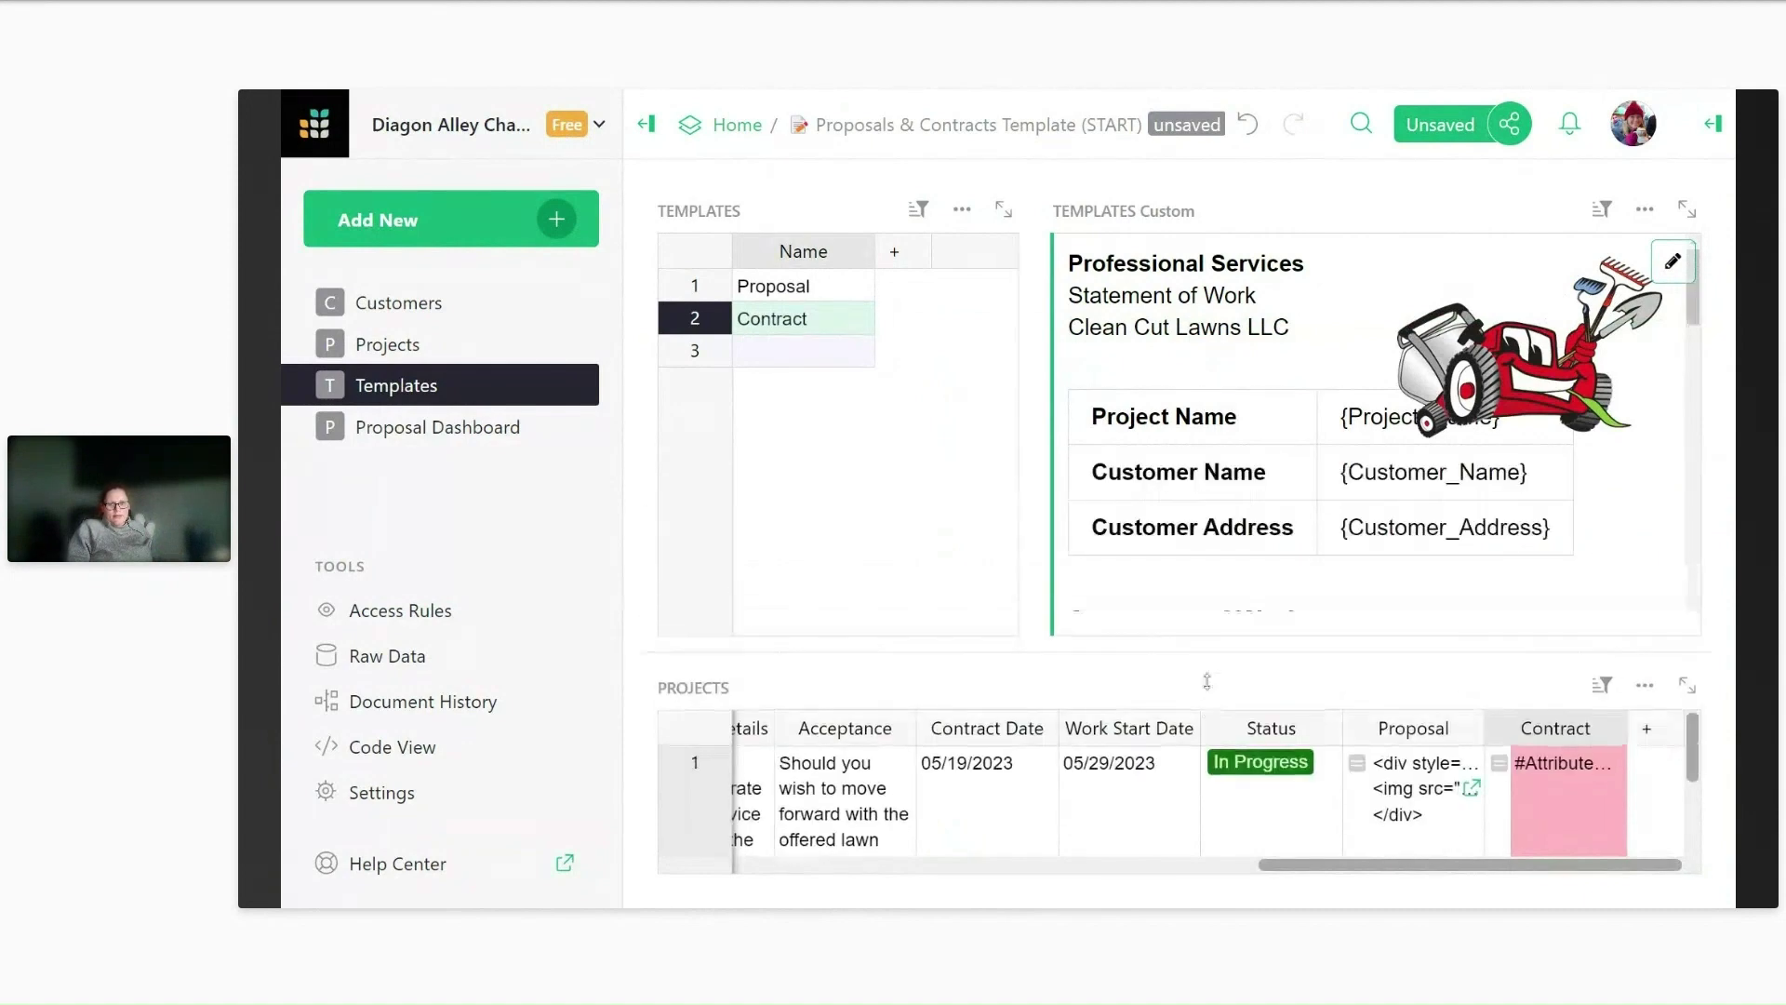
pyautogui.scroll(-10, 1368, 446)
pyautogui.scroll(-10, 1367, 446)
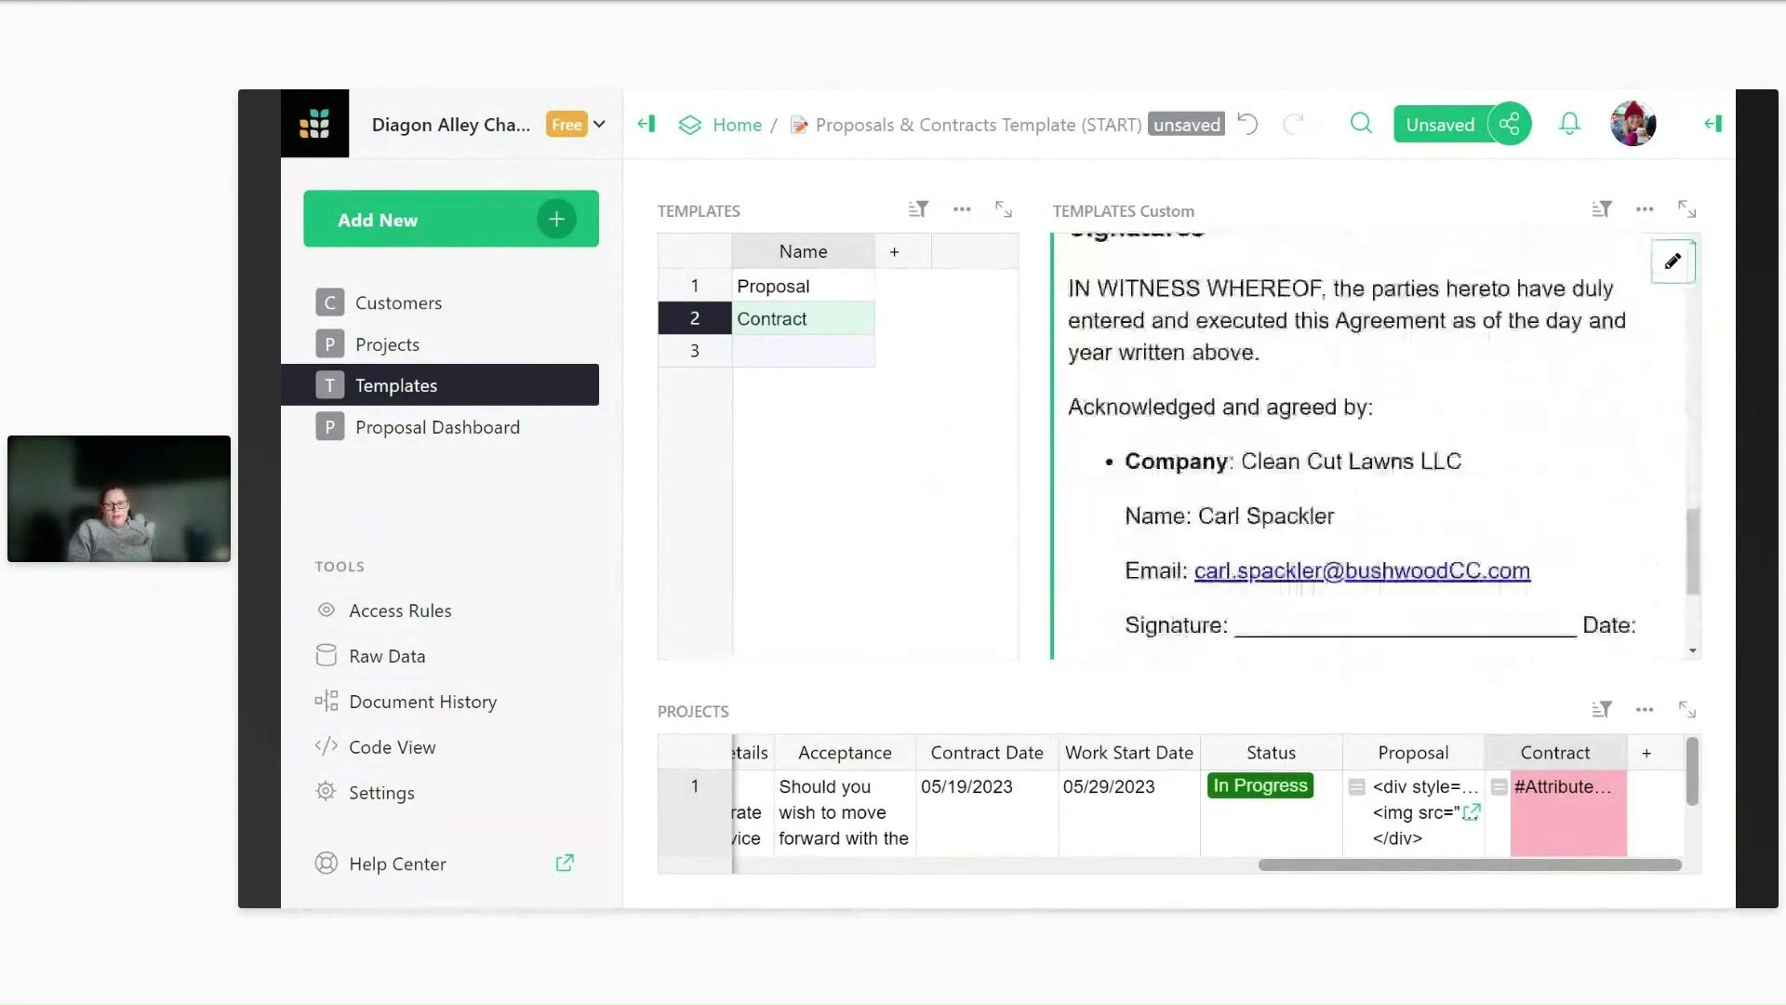
pyautogui.moveTo(1201, 521); pyautogui.dragTo(1370, 520)
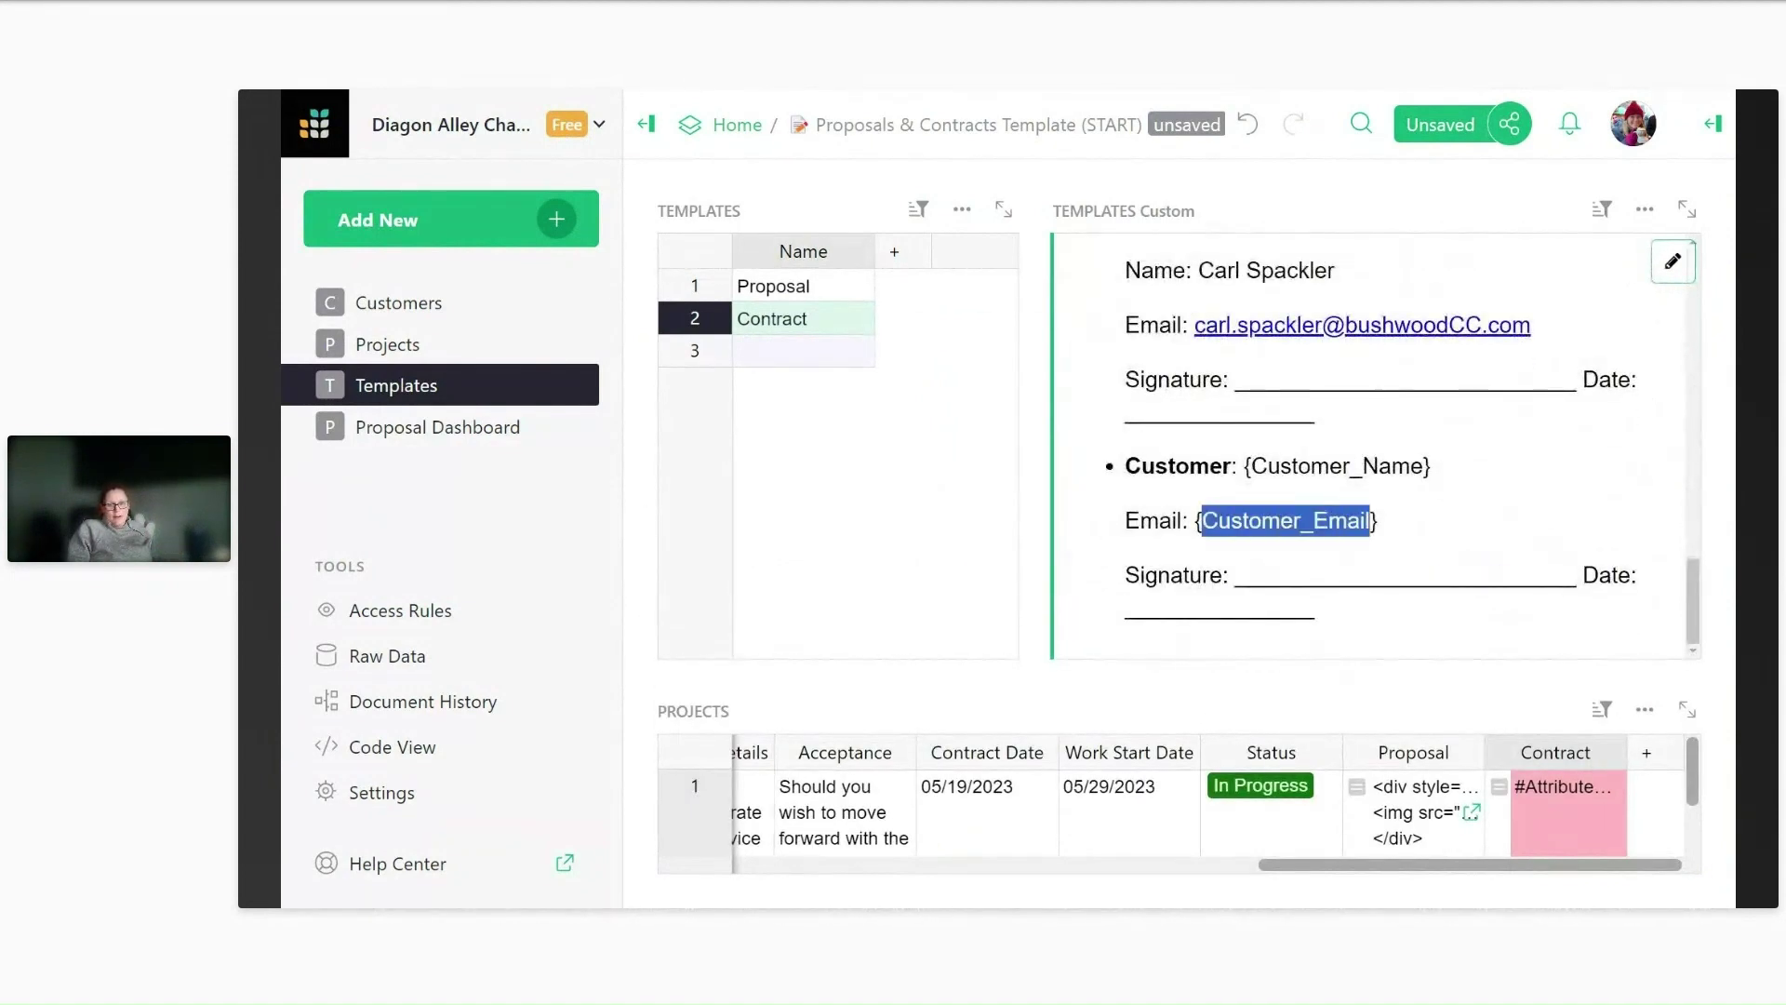
pyautogui.click(1437, 517)
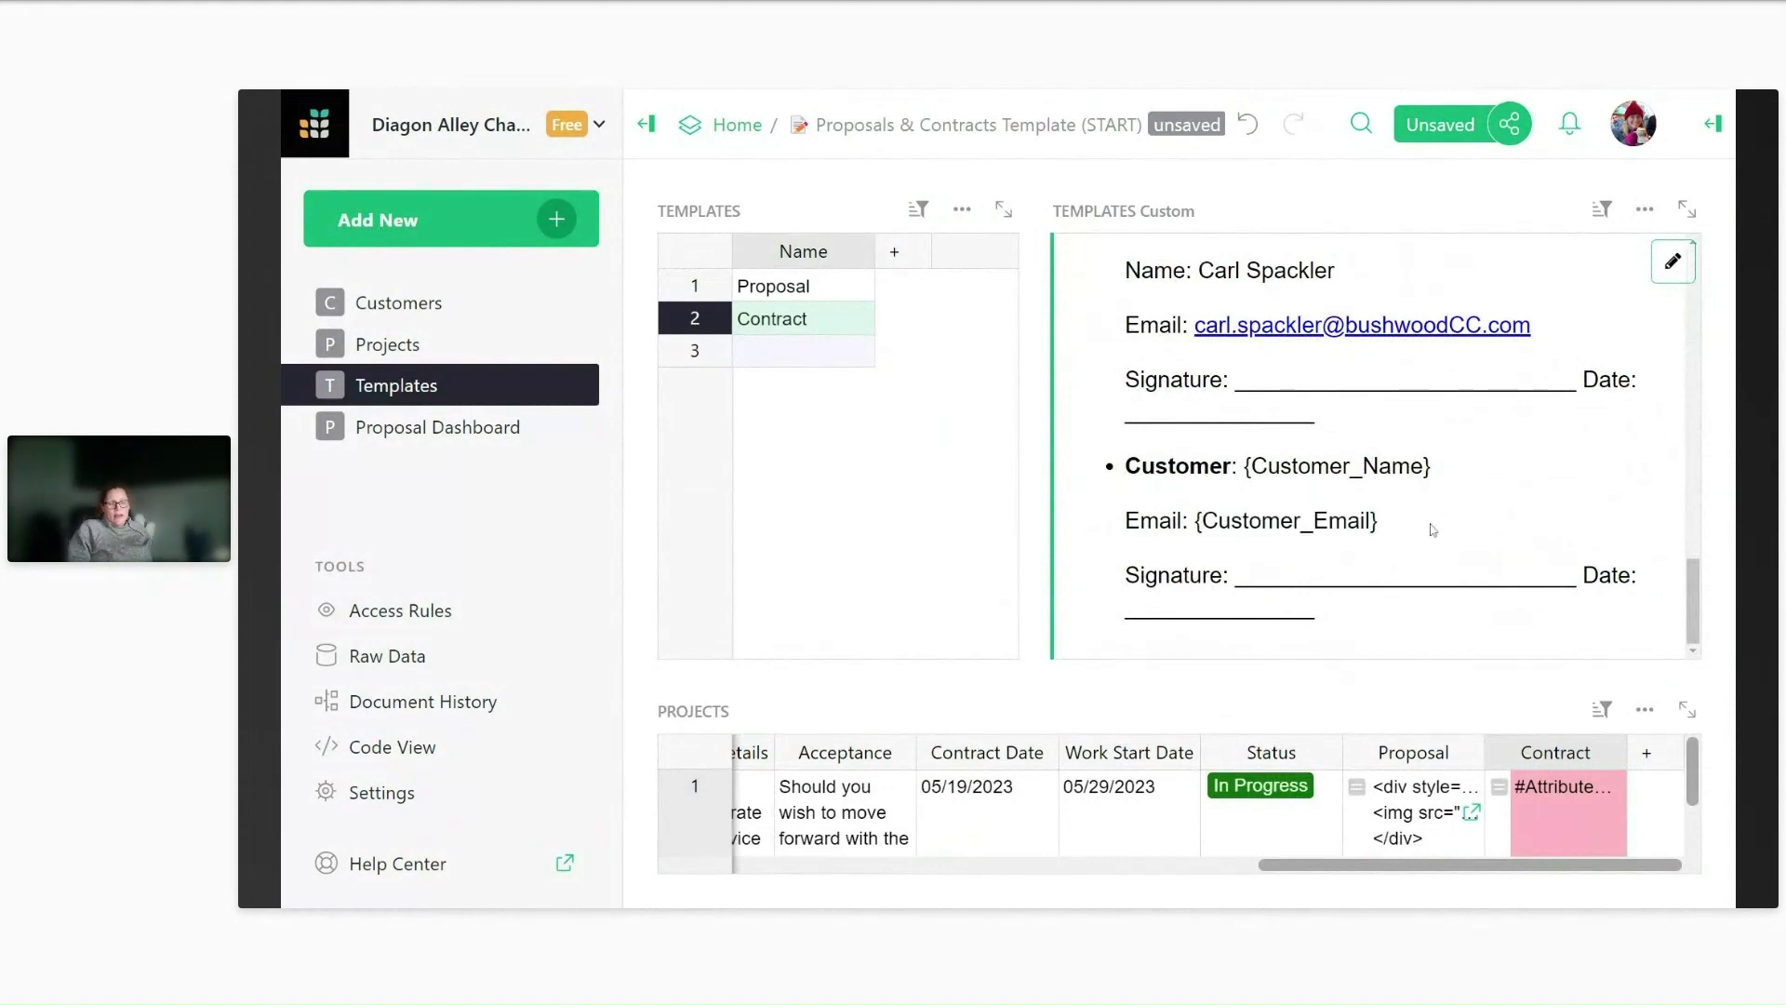
pyautogui.click(1290, 878)
pyautogui.scroll(-5, 1286, 822)
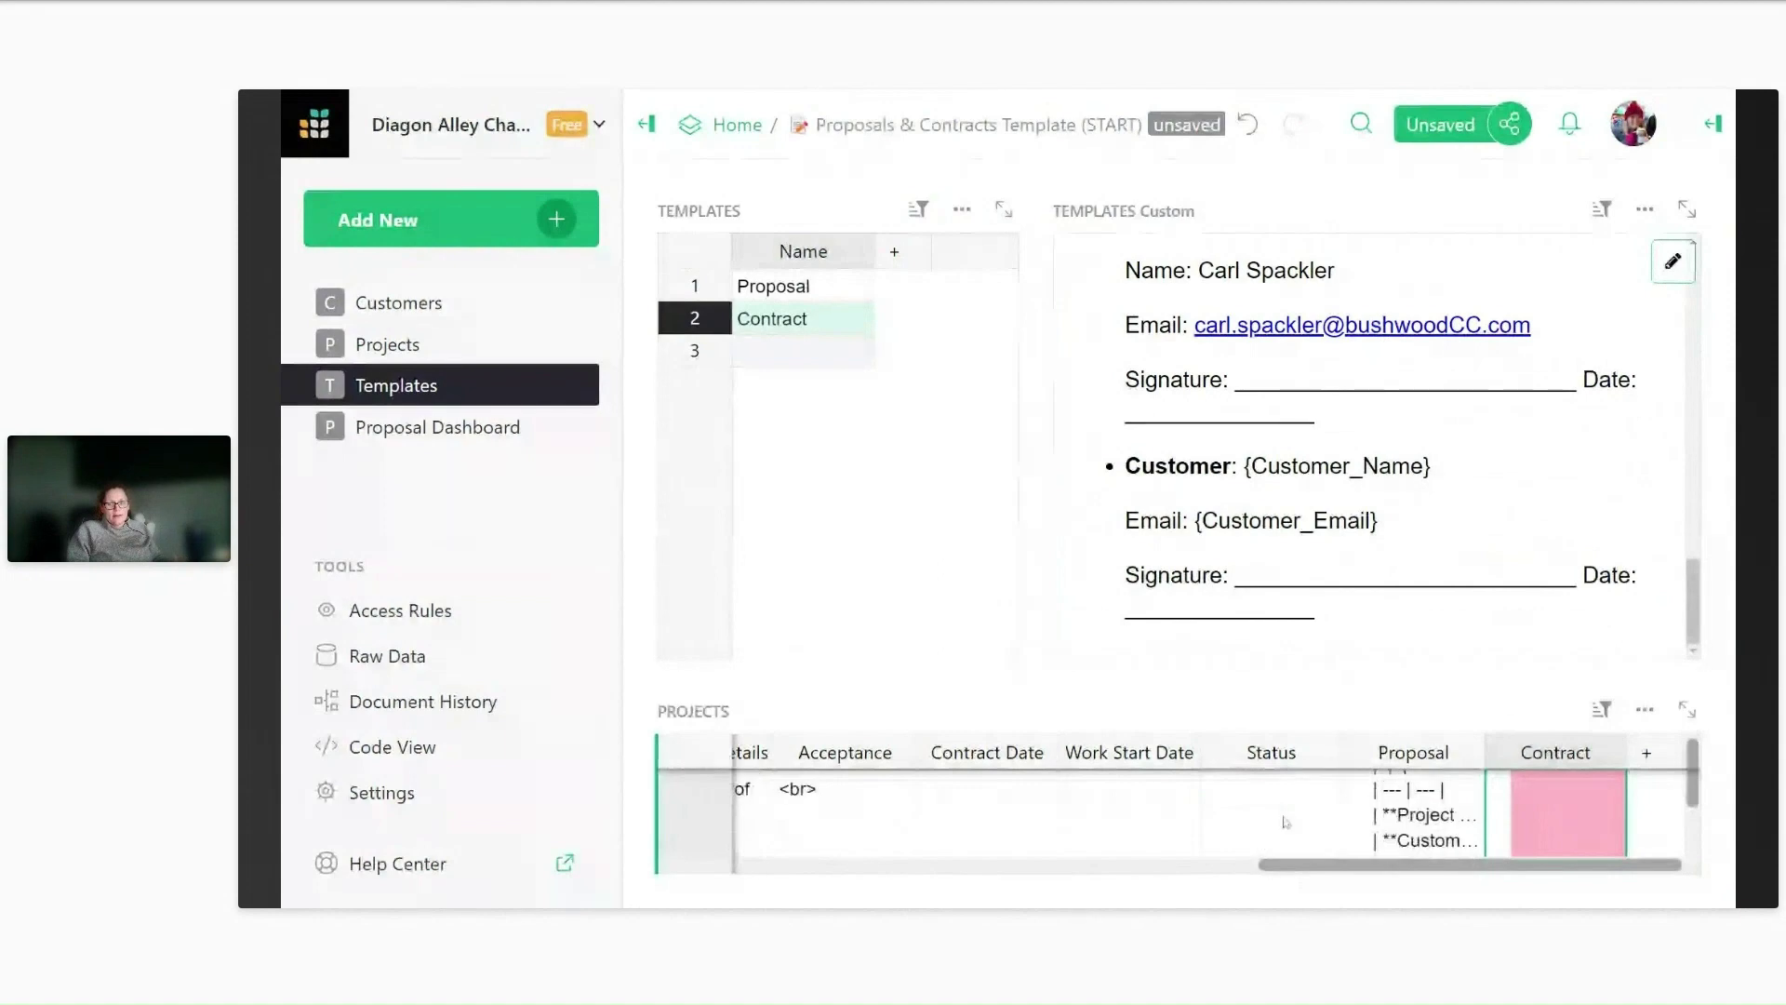
# Open the customer card linked to the first project, check its email field, and close the card.
pyautogui.scroll(3, 1286, 821)
pyautogui.hscroll(-5, 978, 819)
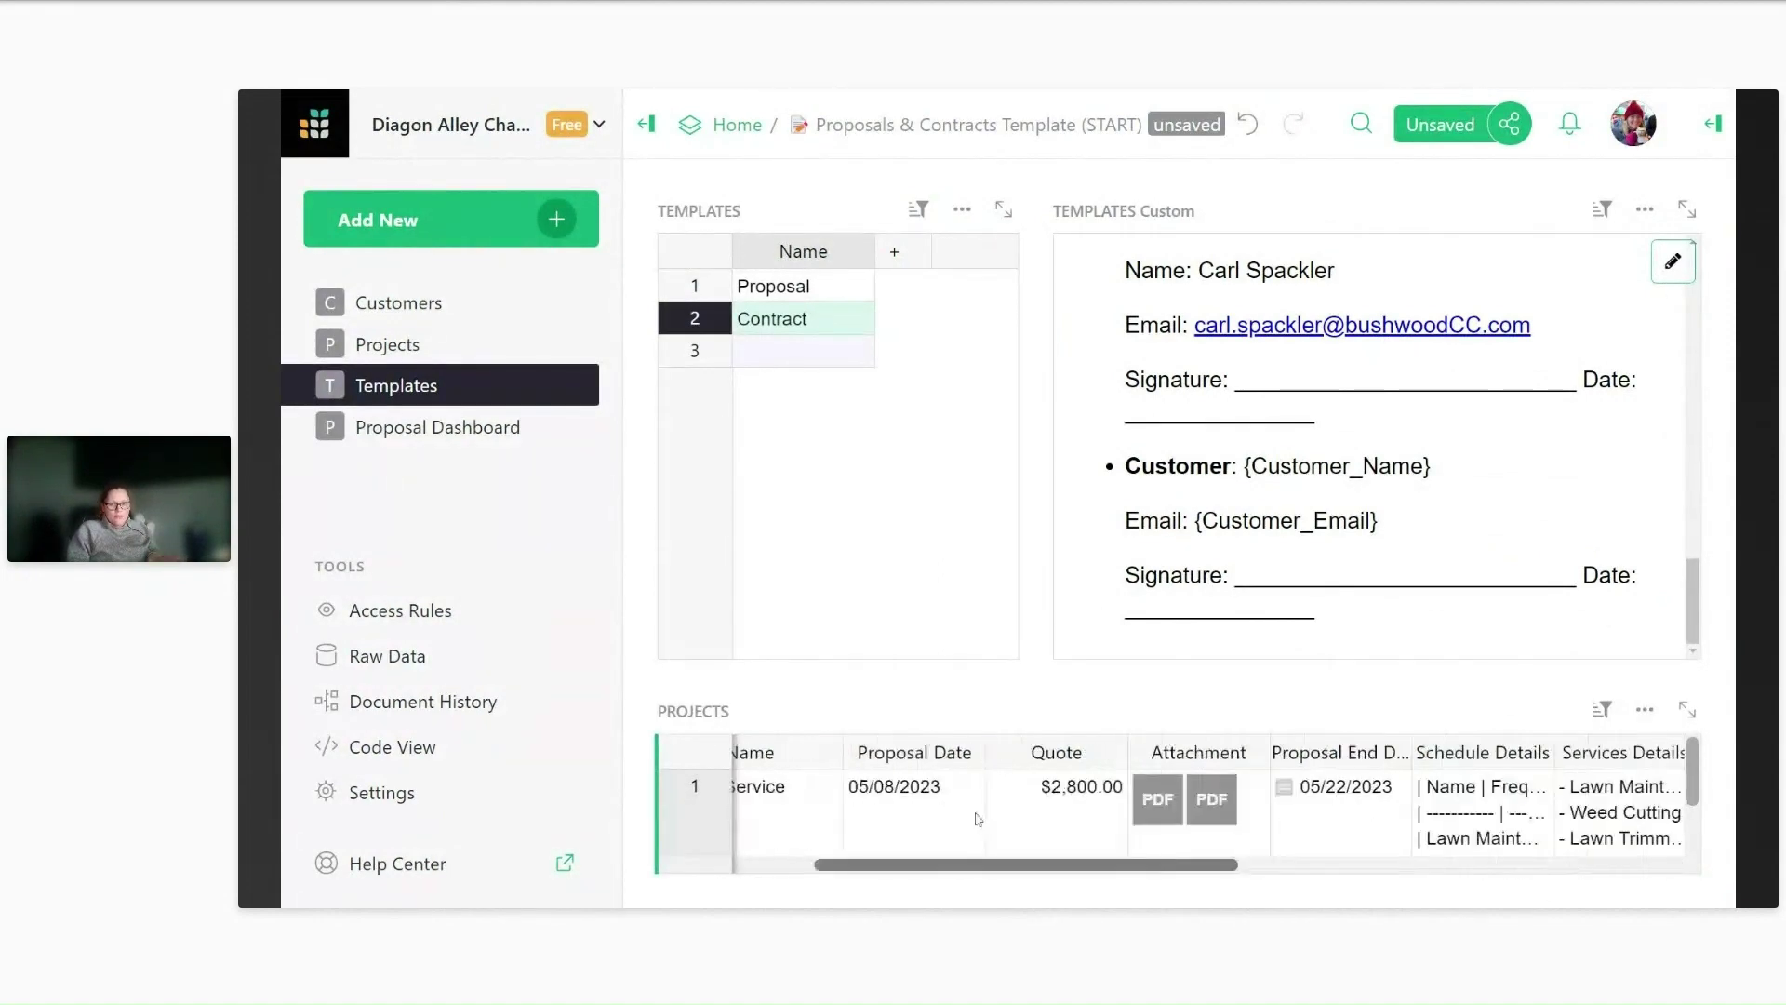
pyautogui.hscroll(-3, 977, 818)
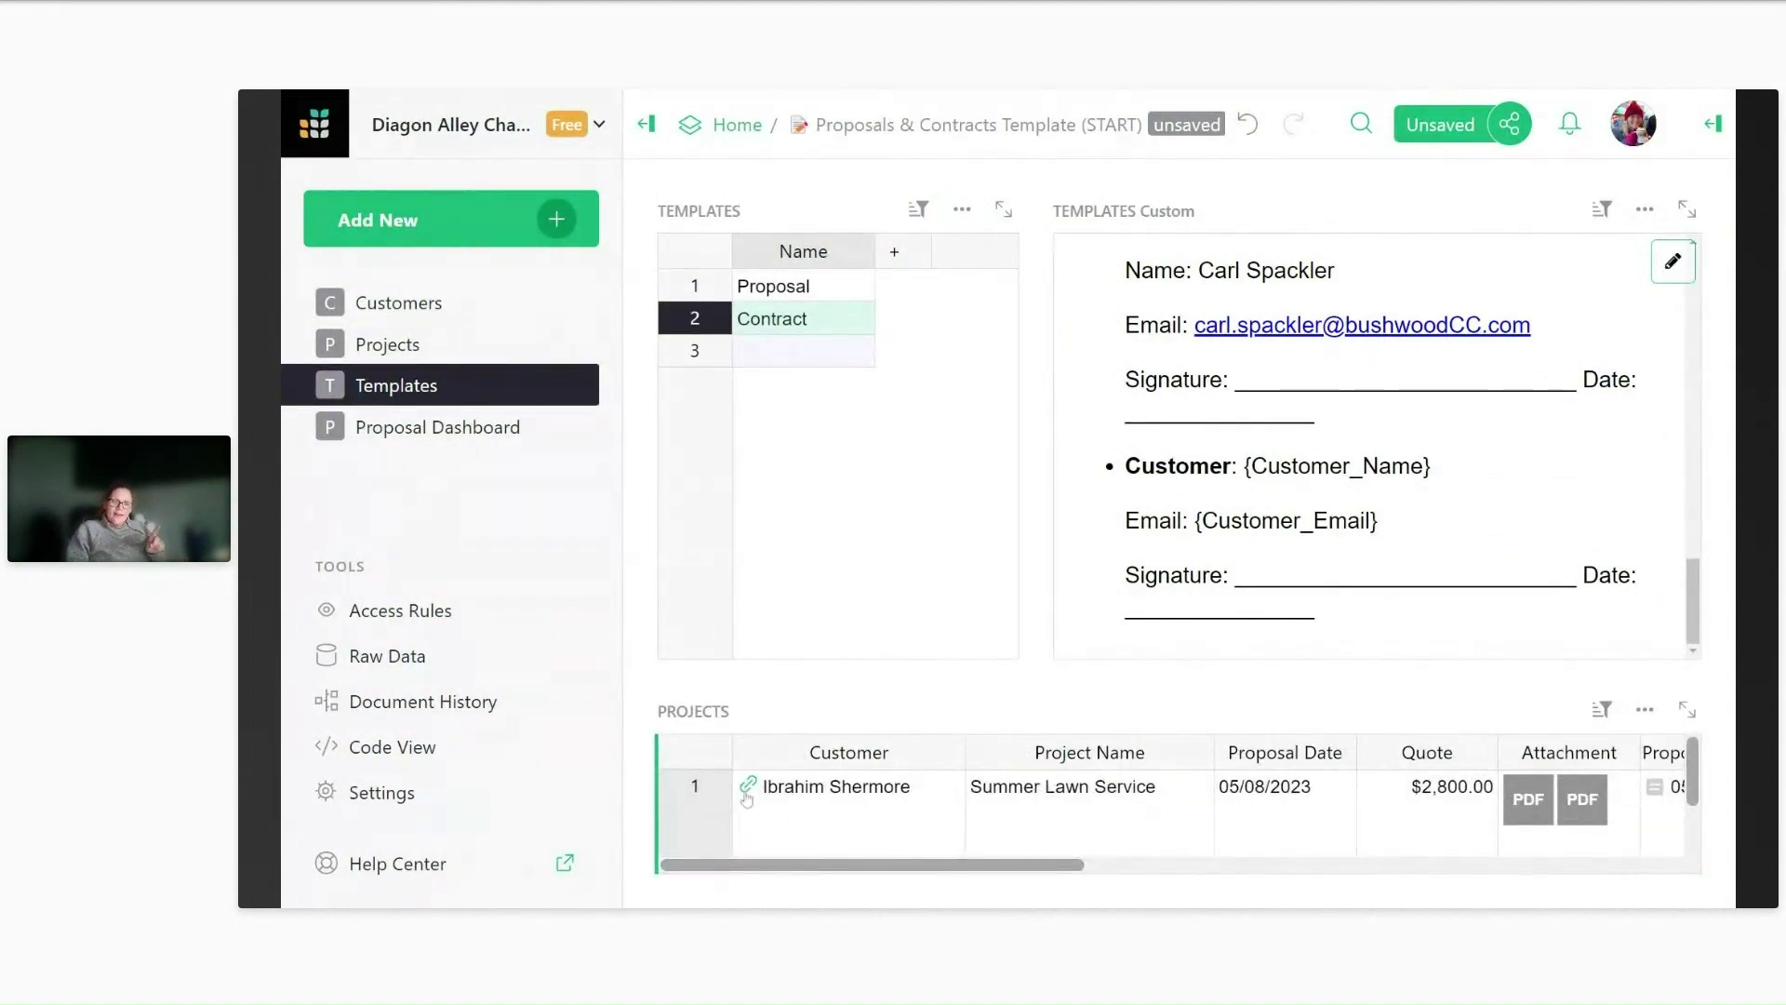
pyautogui.click(746, 791)
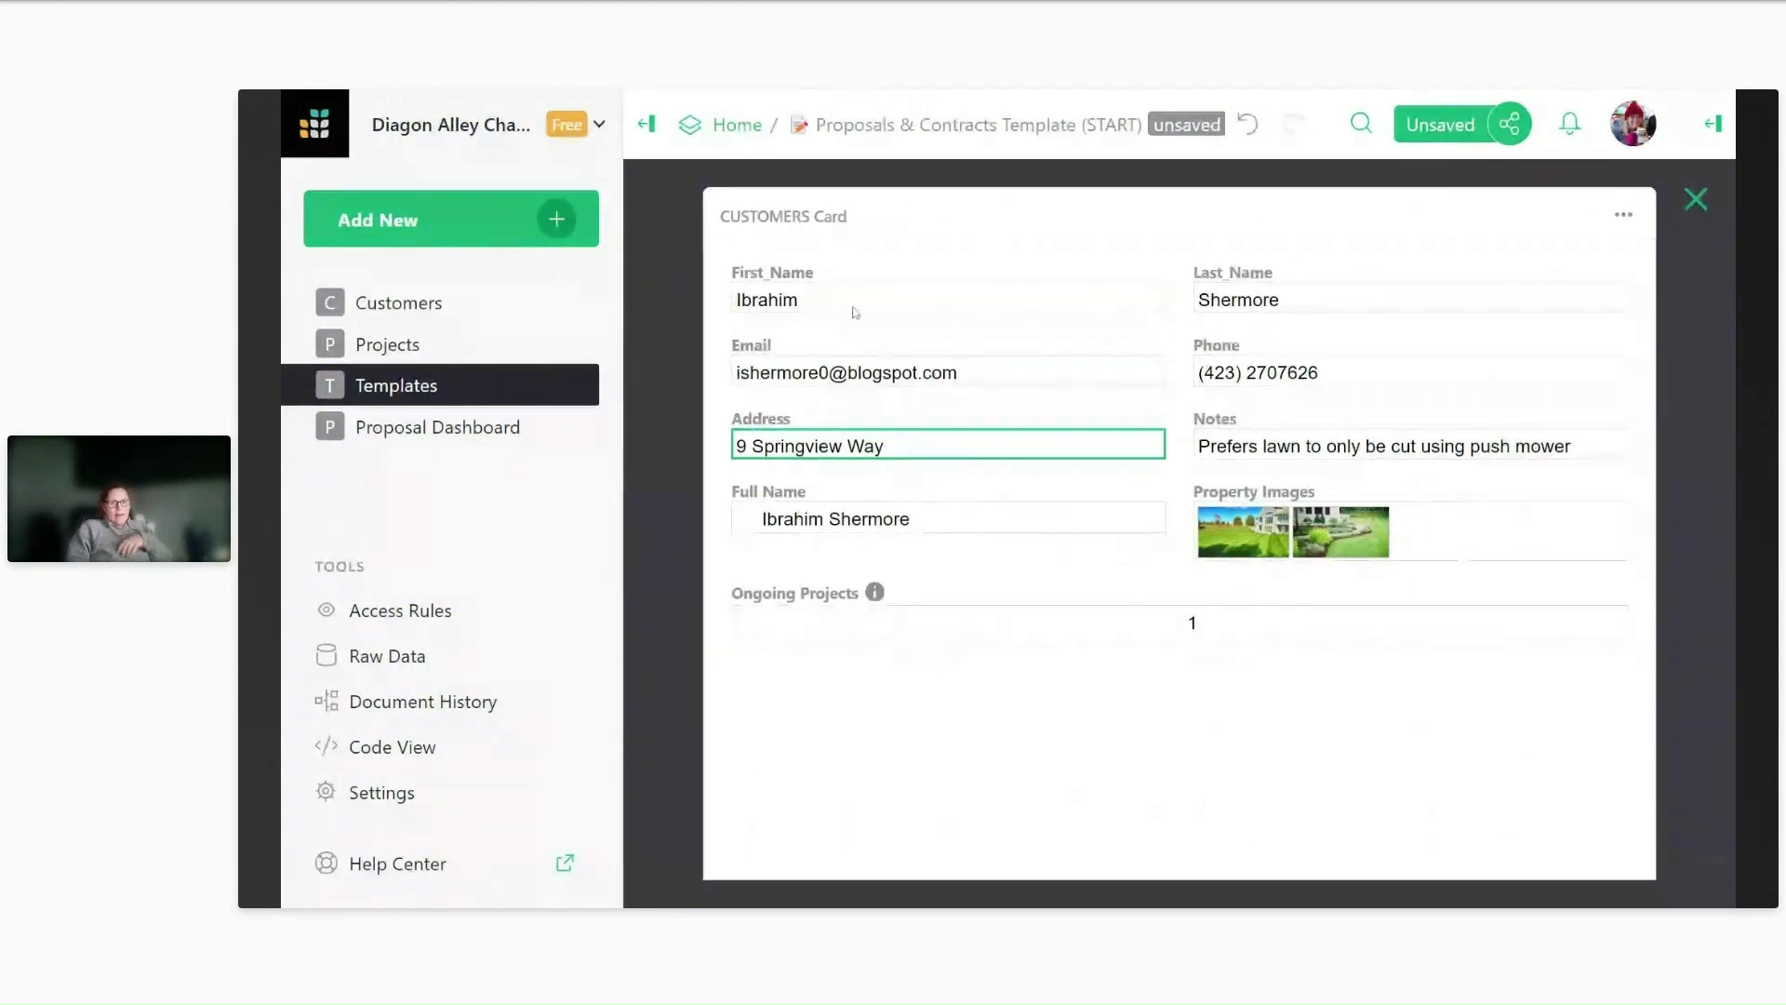
pyautogui.press('Up')
pyautogui.click(1695, 198)
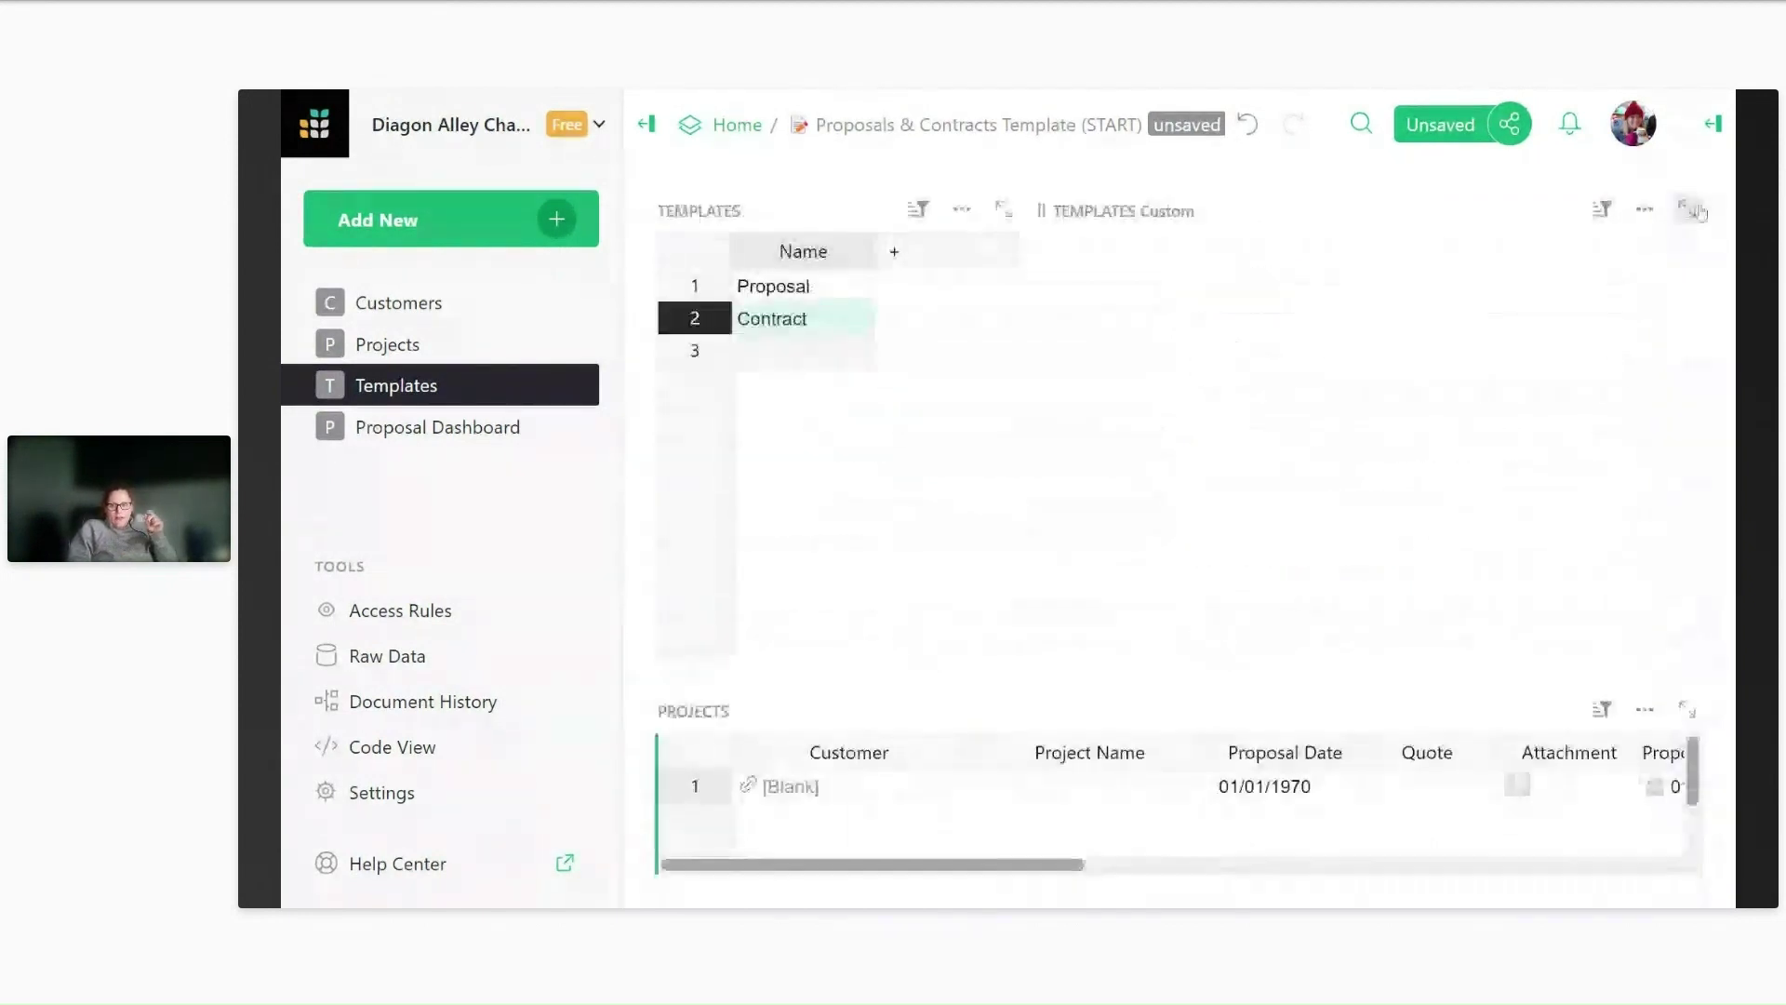
# Add the line "Customer_Email = $Customer.Email," after Customer_Address in the Contract column formula and save it.
pyautogui.moveTo(973, 865); pyautogui.dragTo(1659, 860)
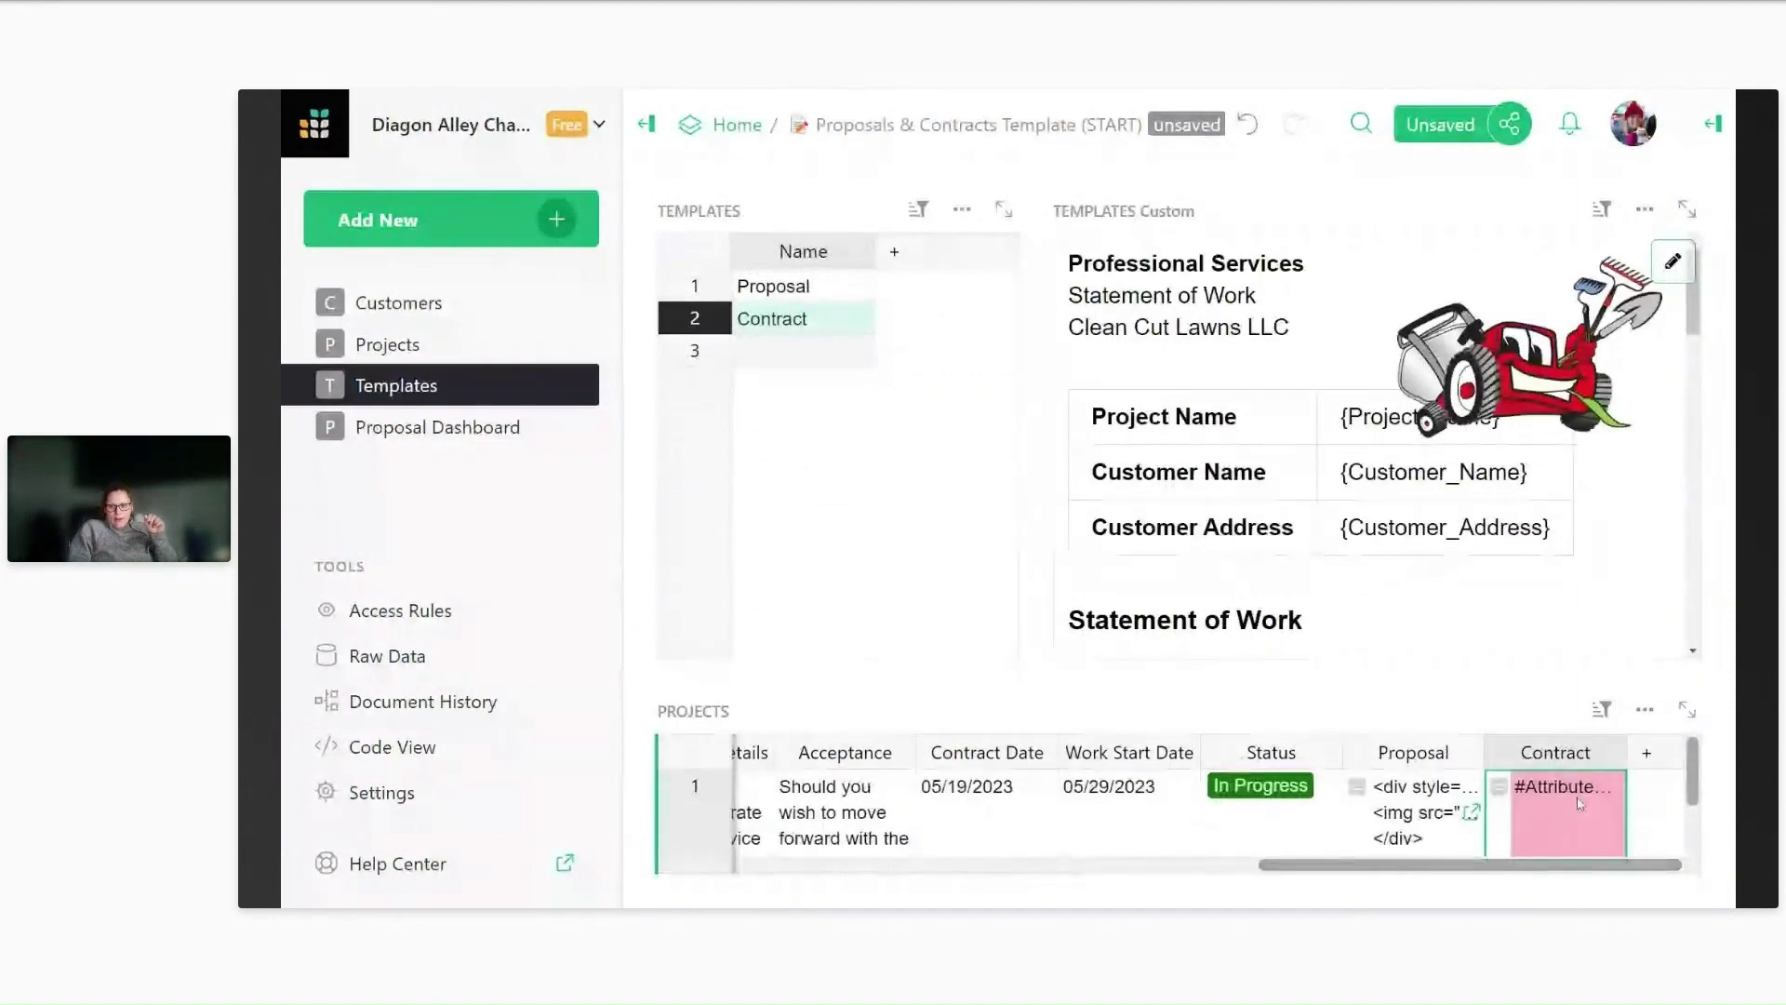
pyautogui.press('Return')
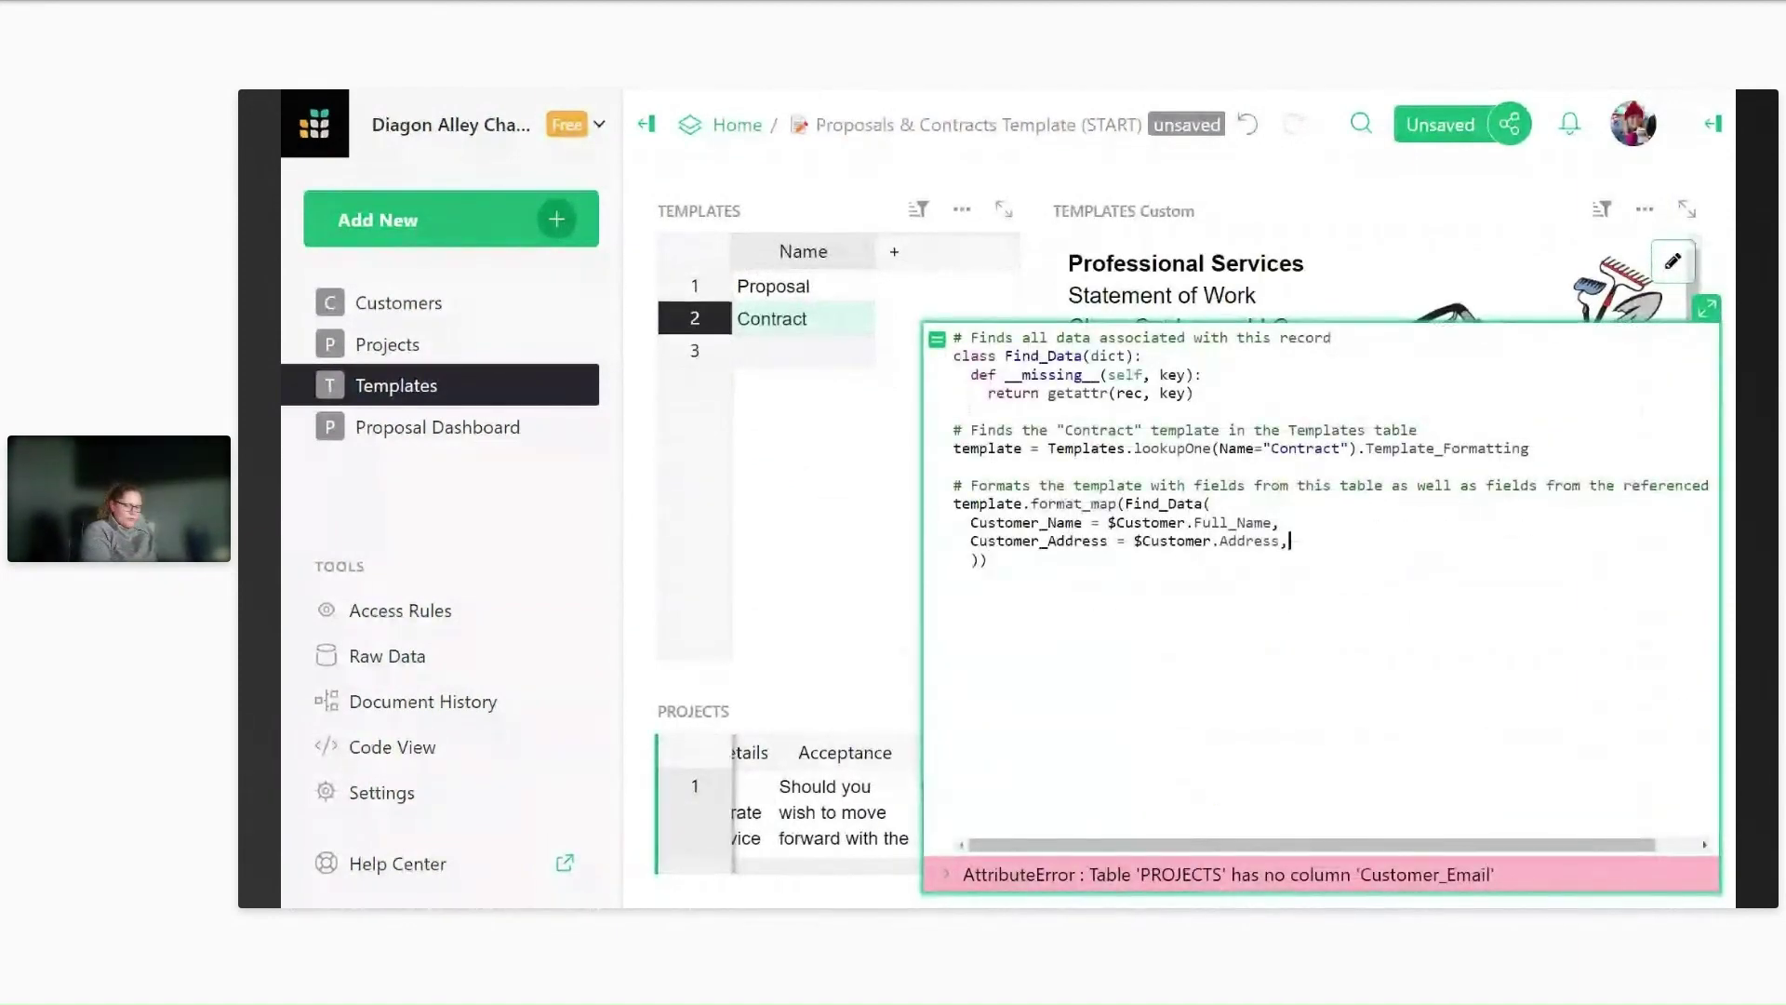
pyautogui.press('Return')
pyautogui.write('Customer')
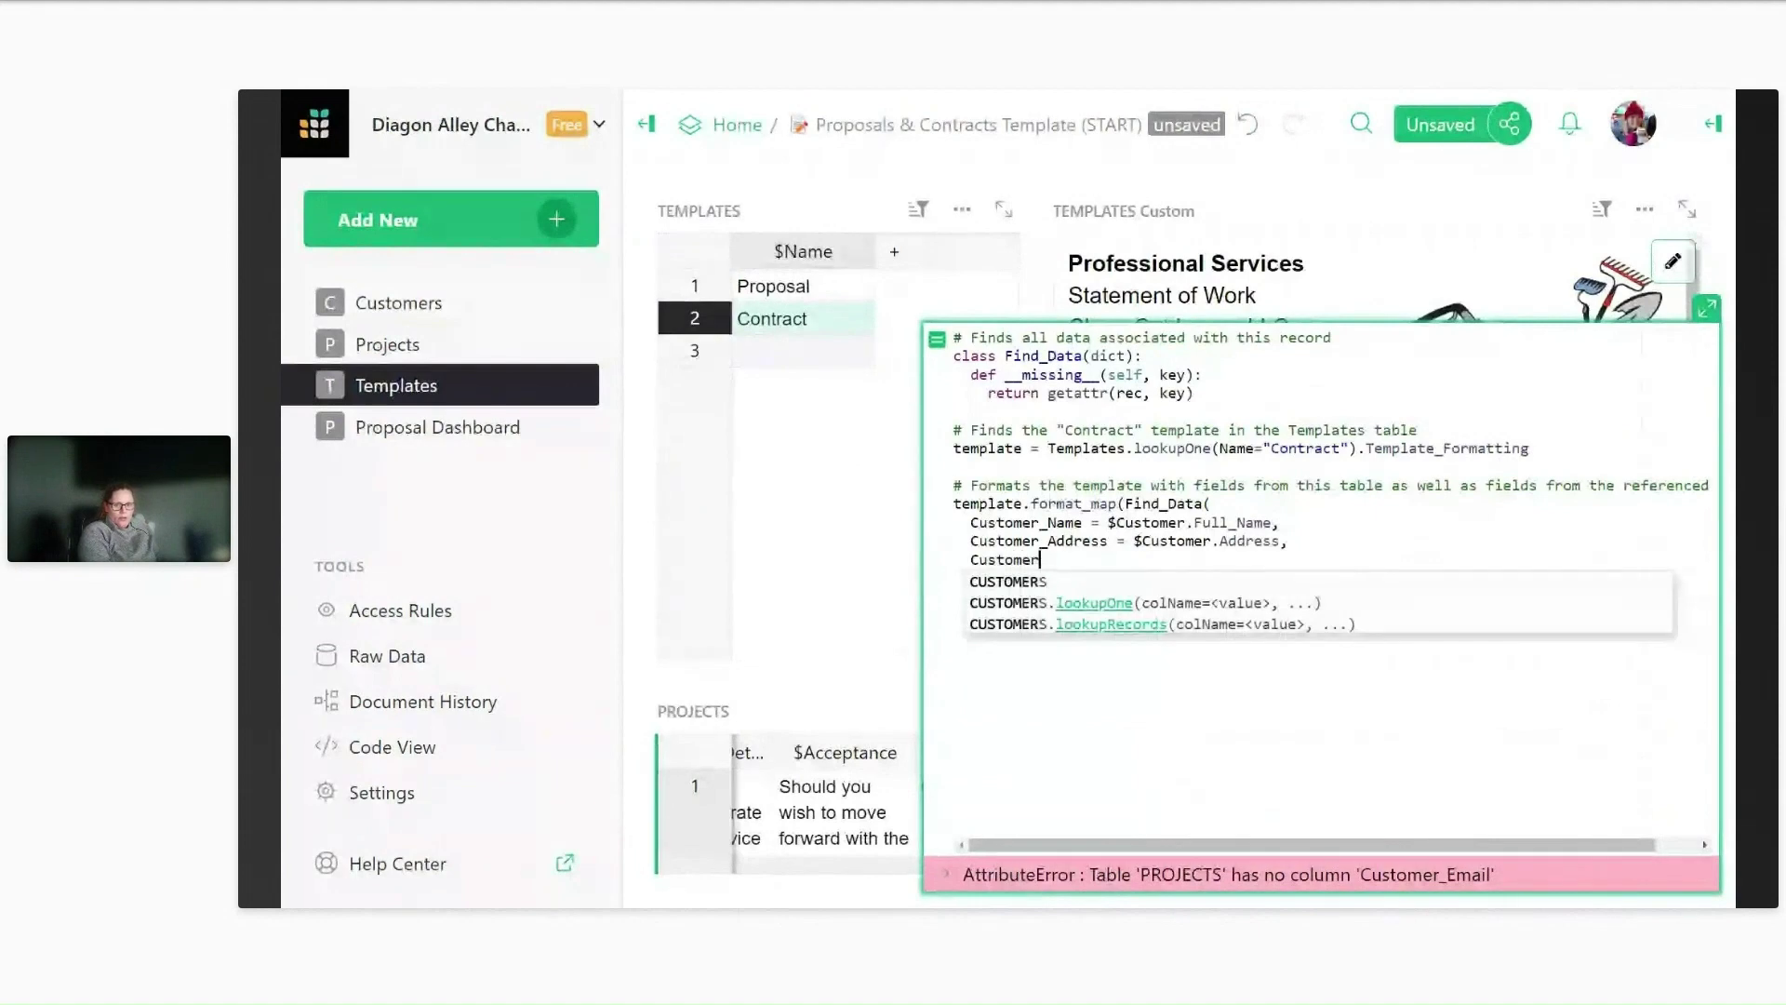
pyautogui.write('_Email')
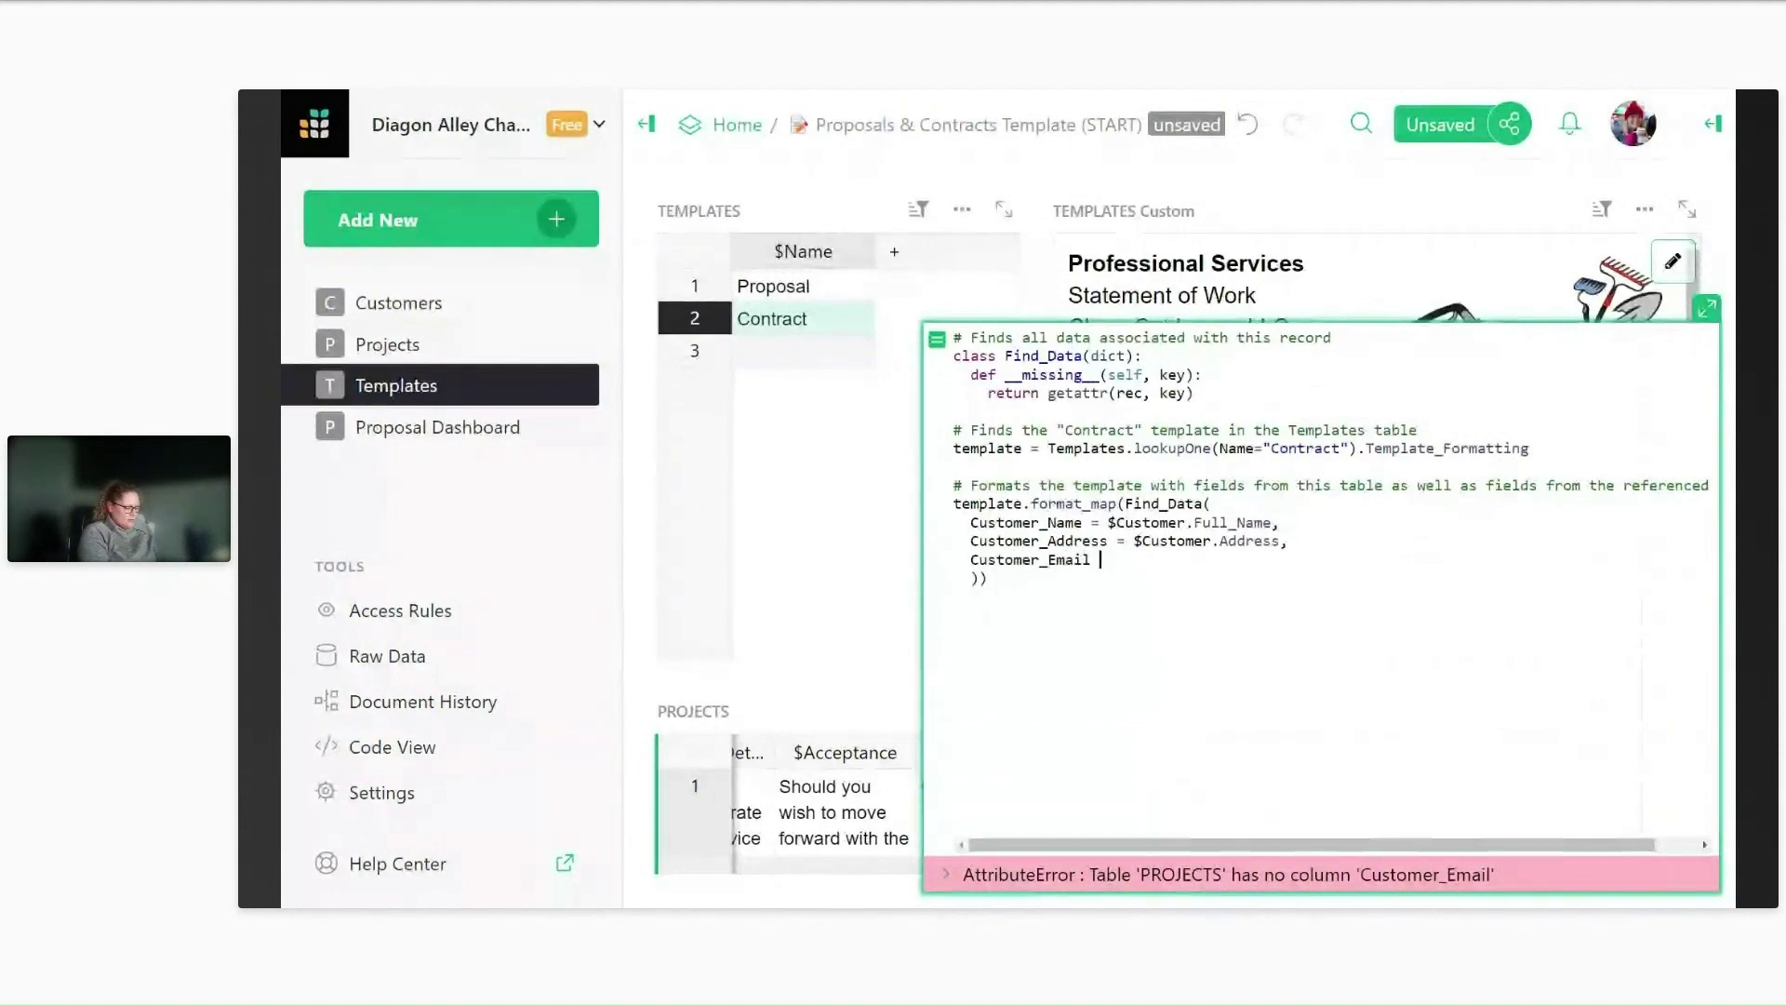
pyautogui.write(' = $Customer.Email')
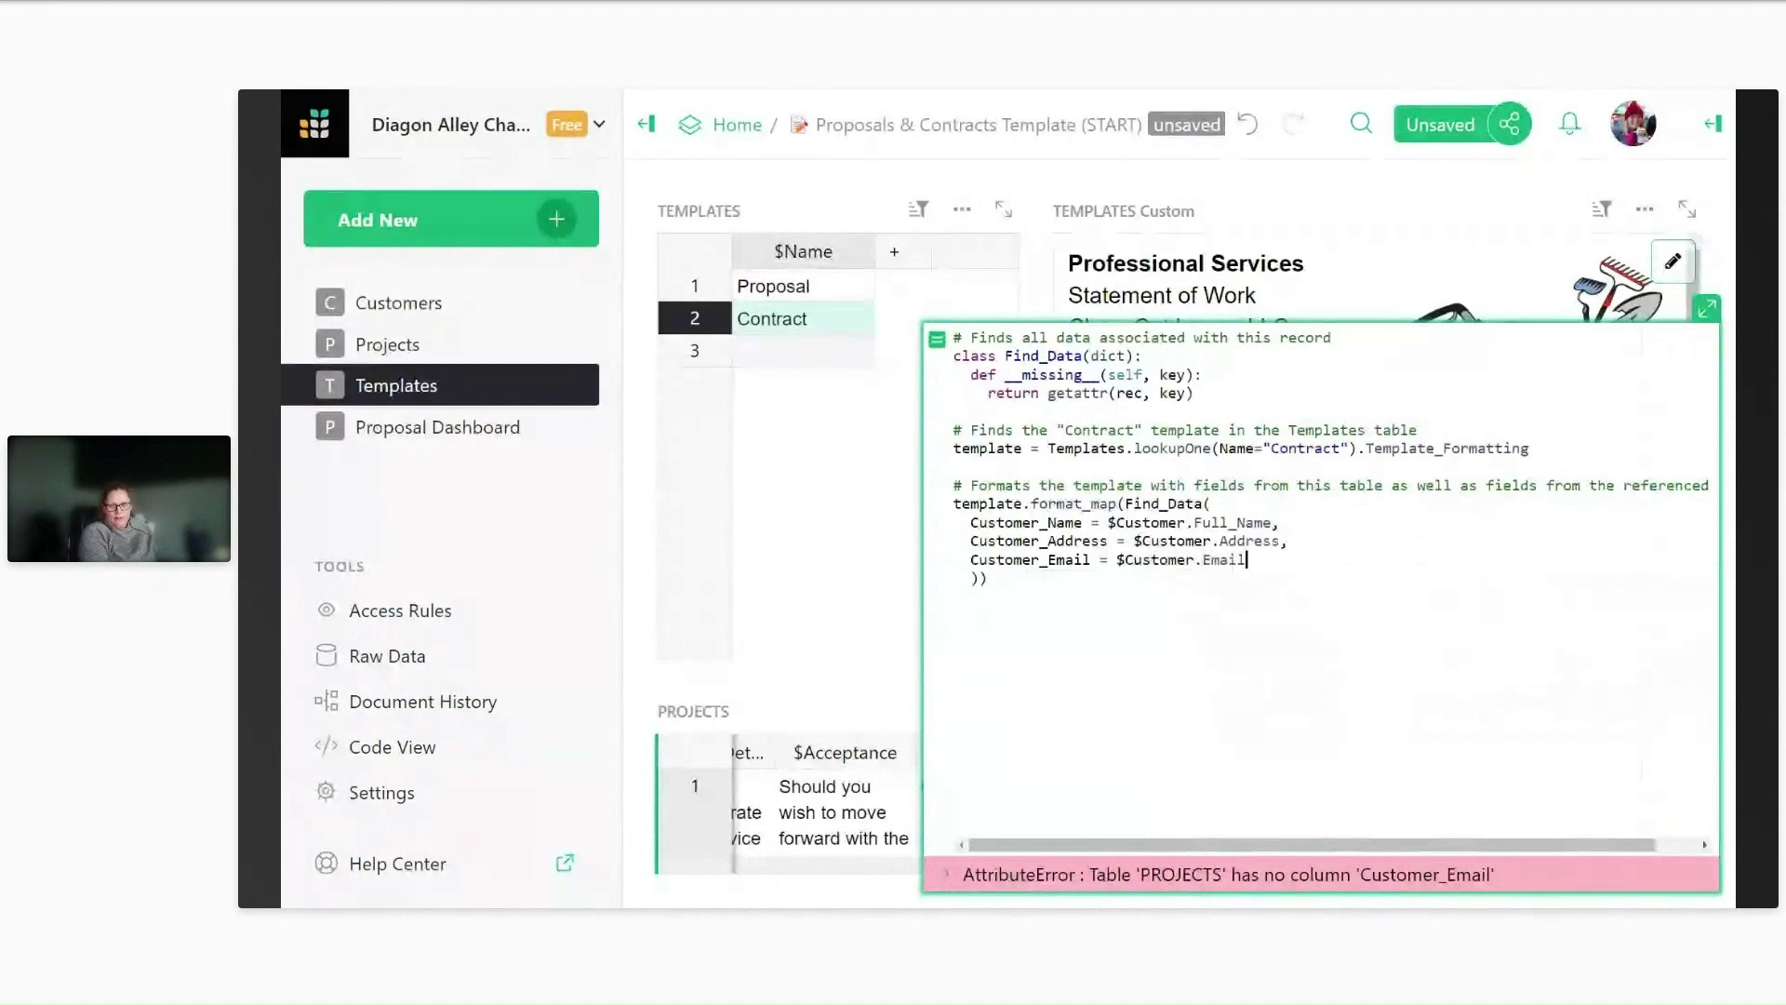
pyautogui.write(',')
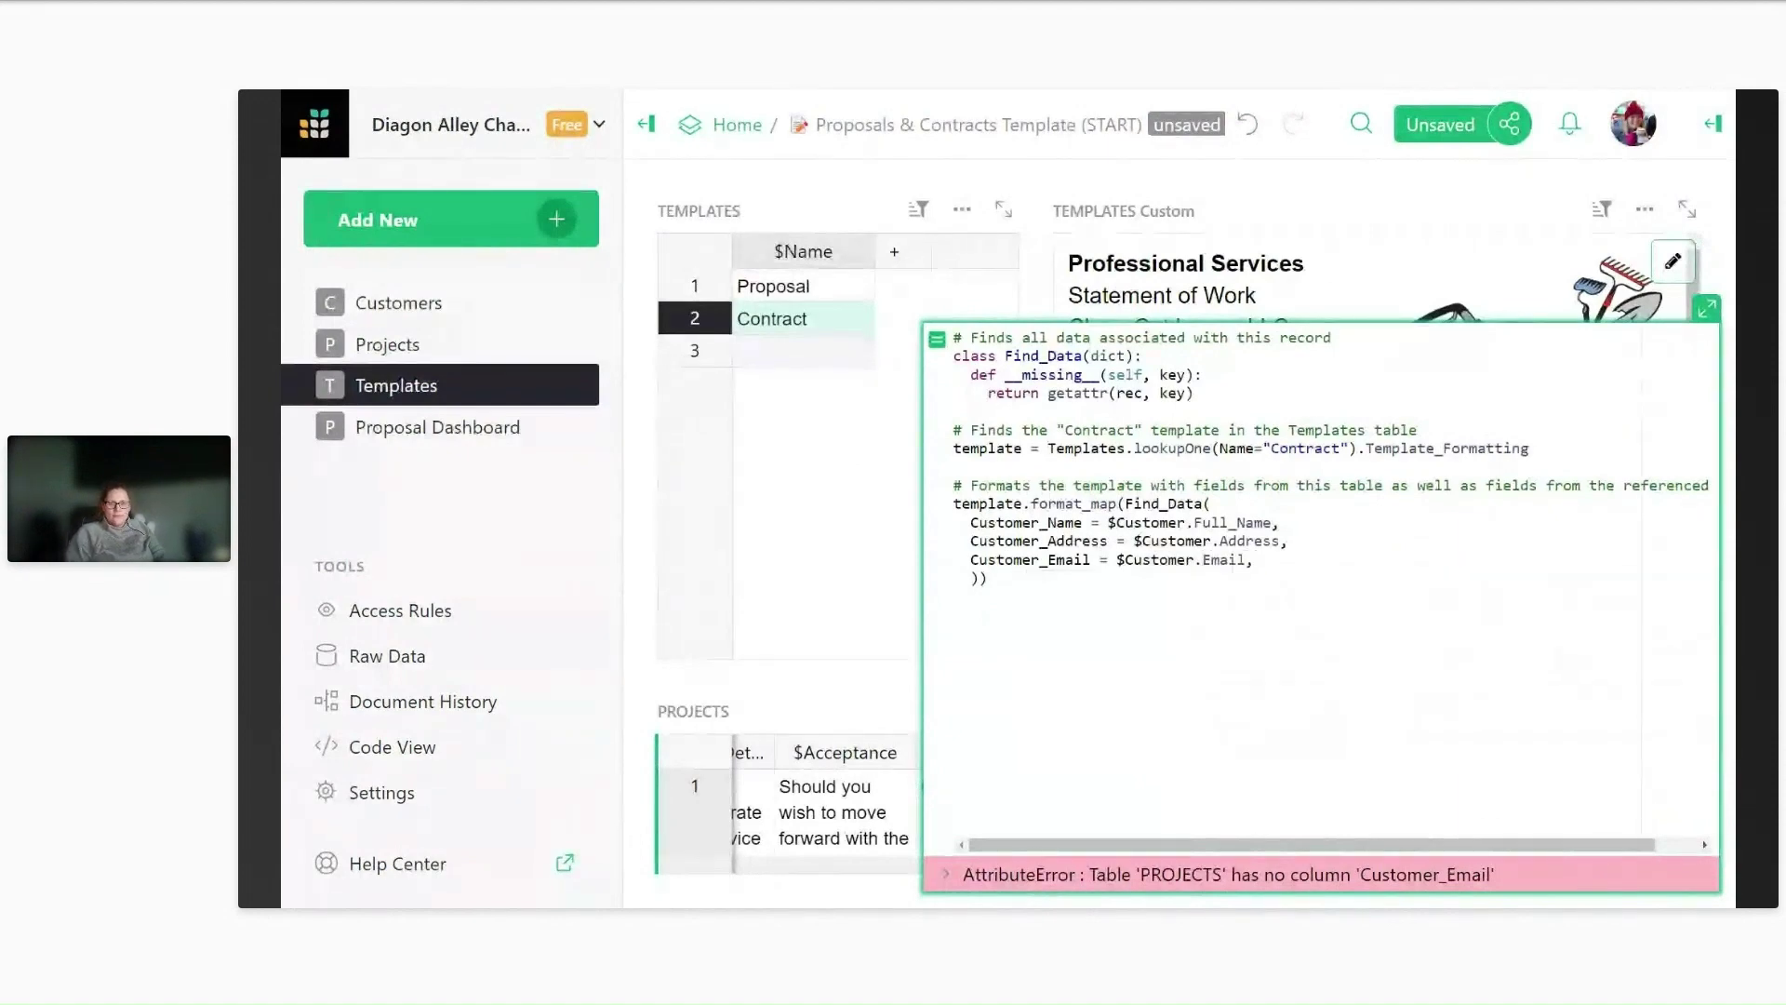
pyautogui.press('Return')
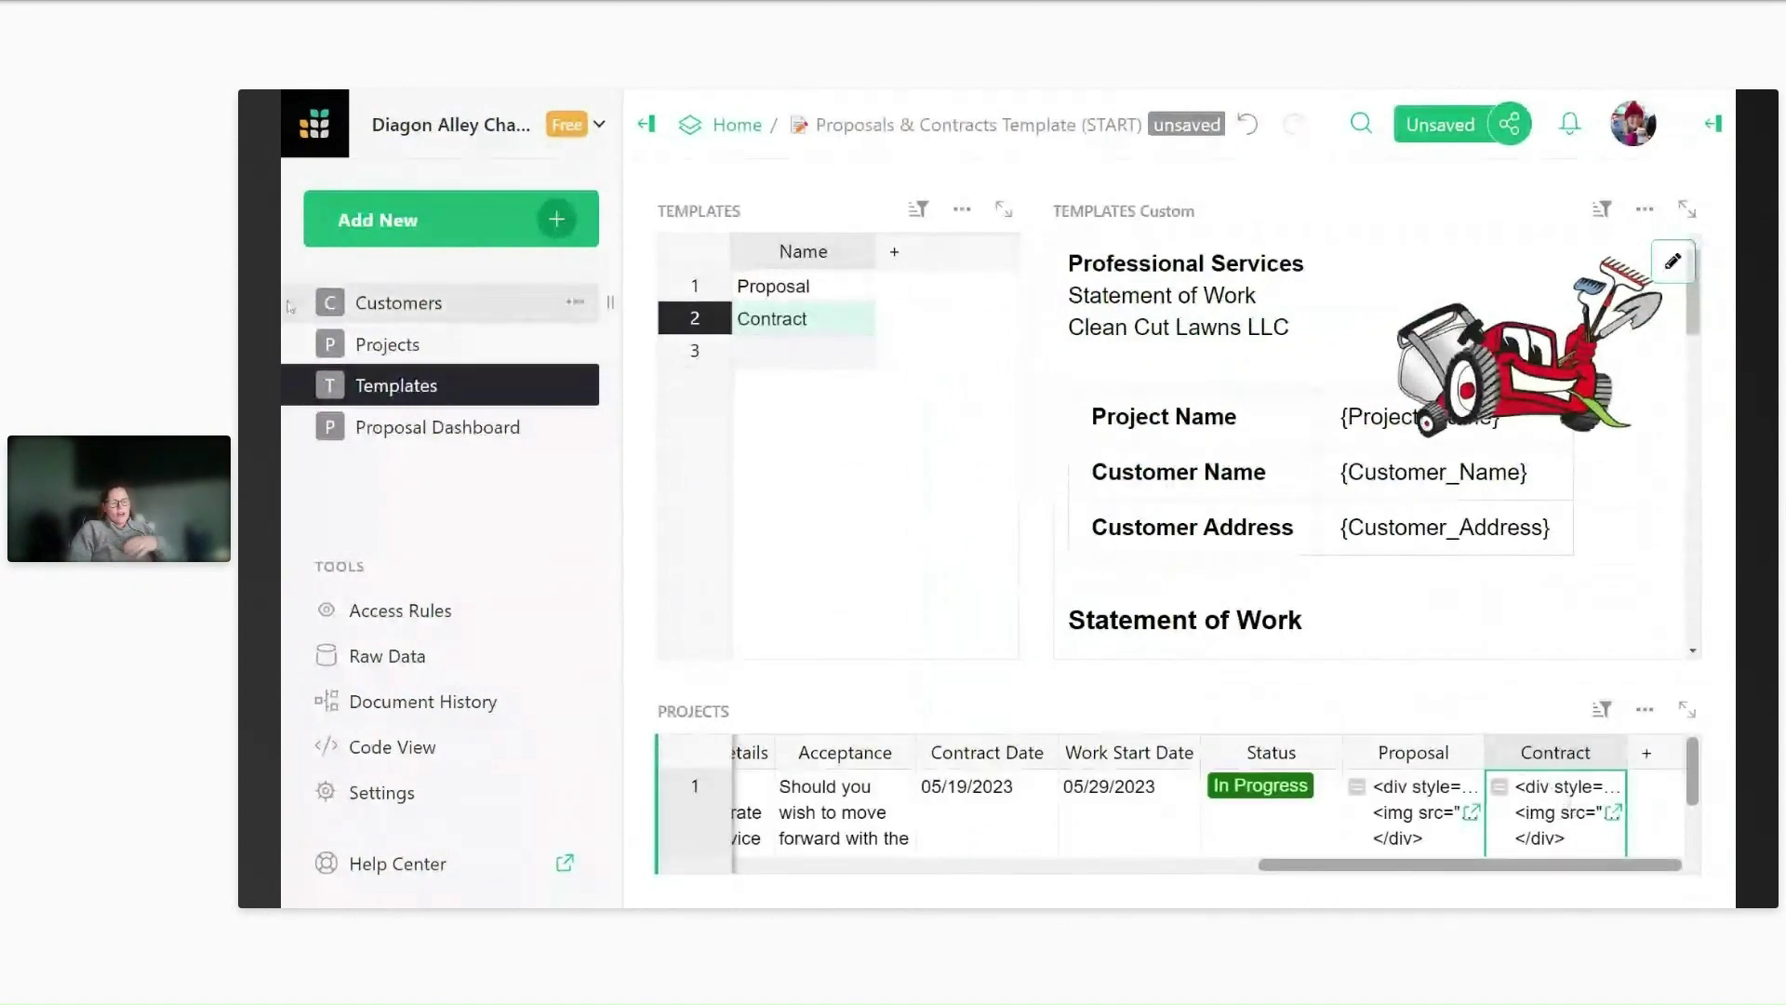
# Duplicate the Proposal Dashboard page and name the copy "Contract Dashboard".
pyautogui.click(514, 428)
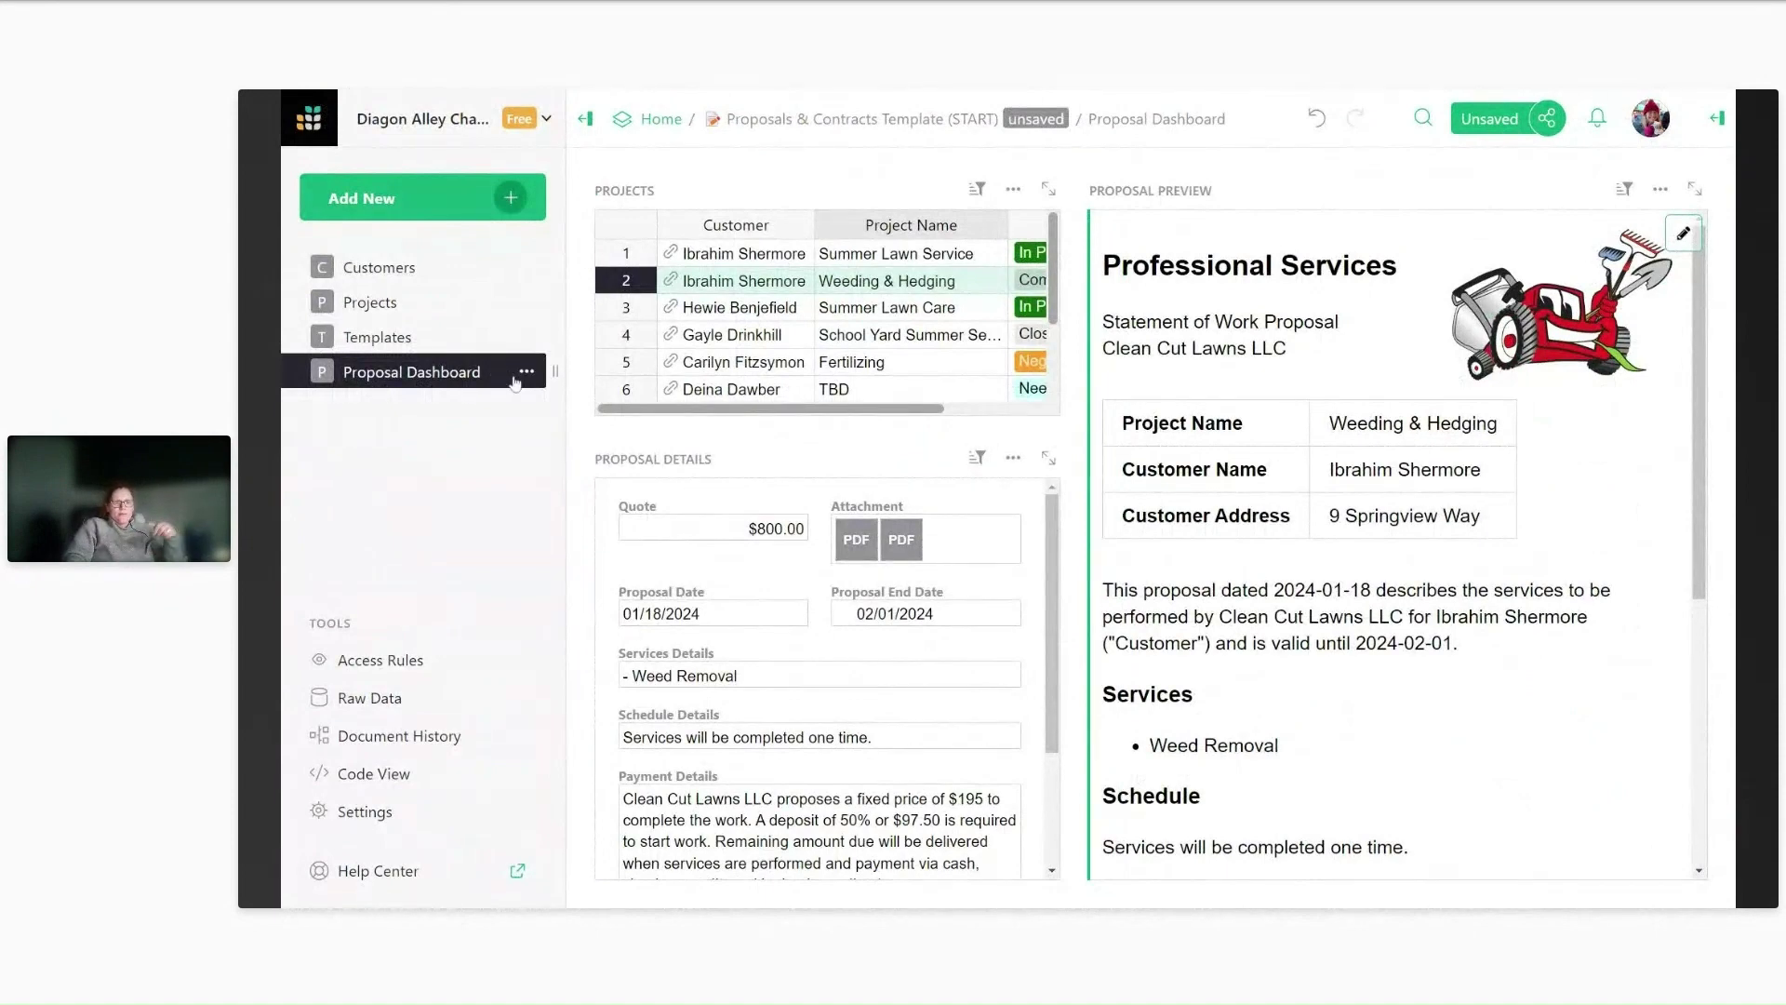
pyautogui.click(524, 373)
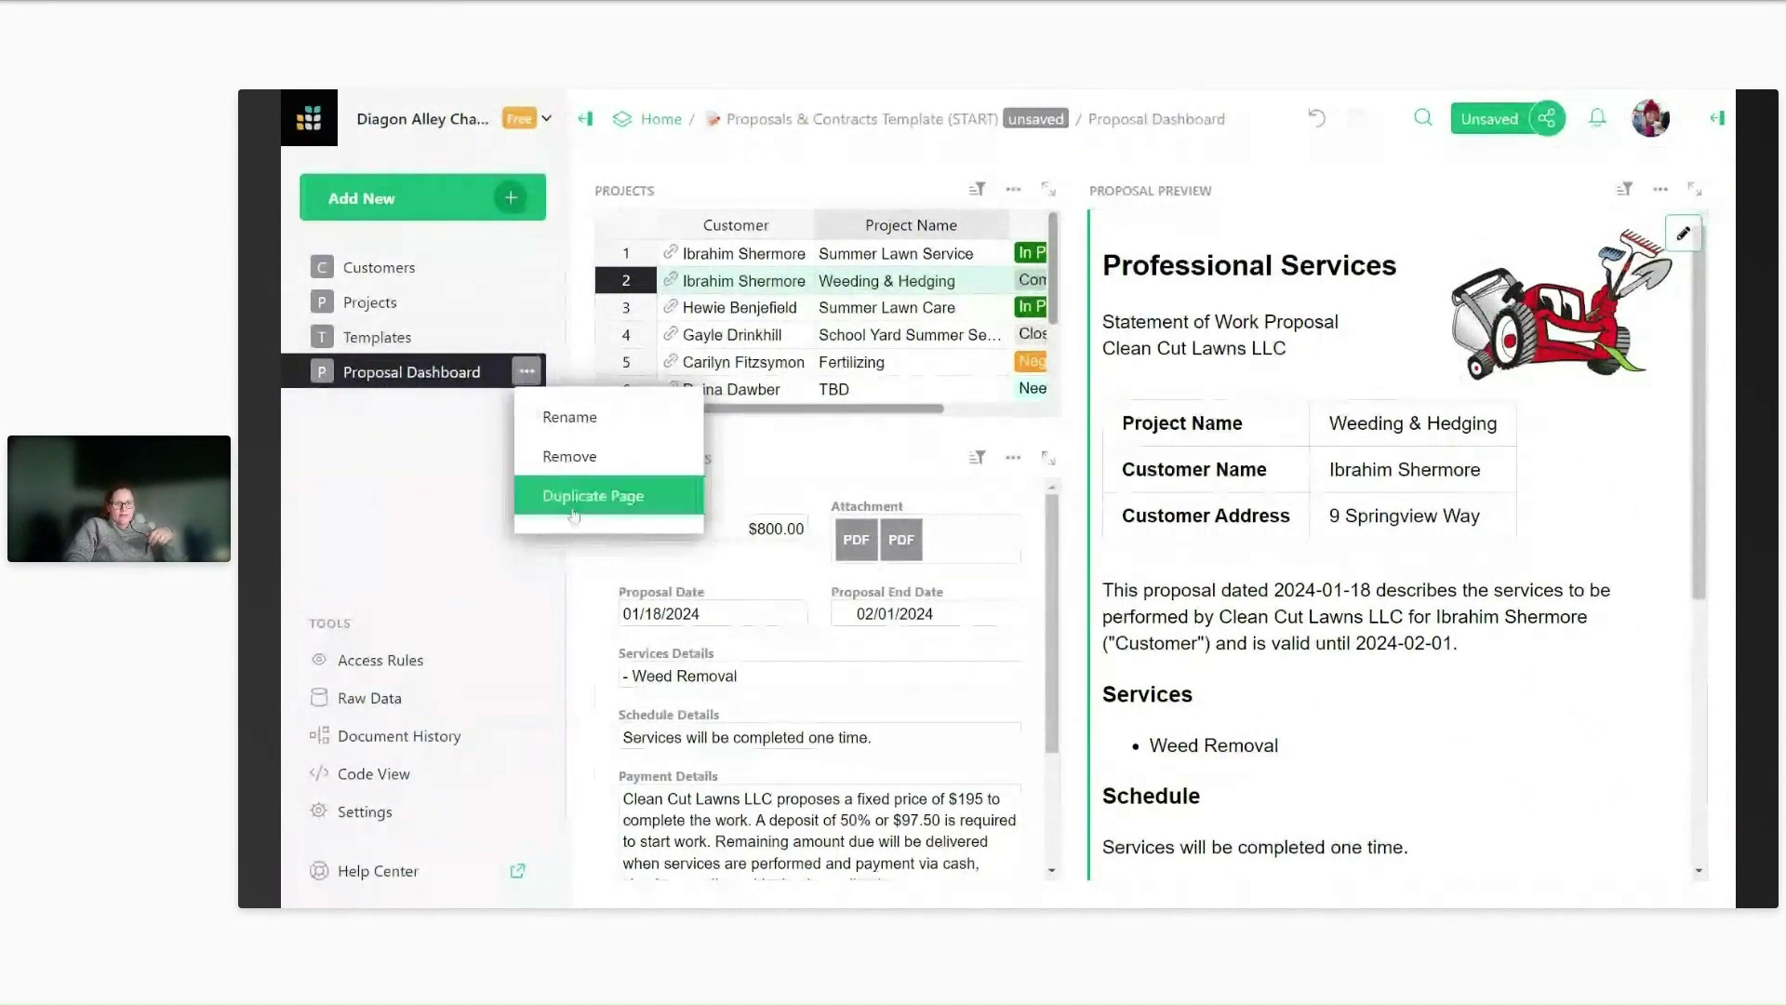
pyautogui.click(689, 510)
pyautogui.write('C')
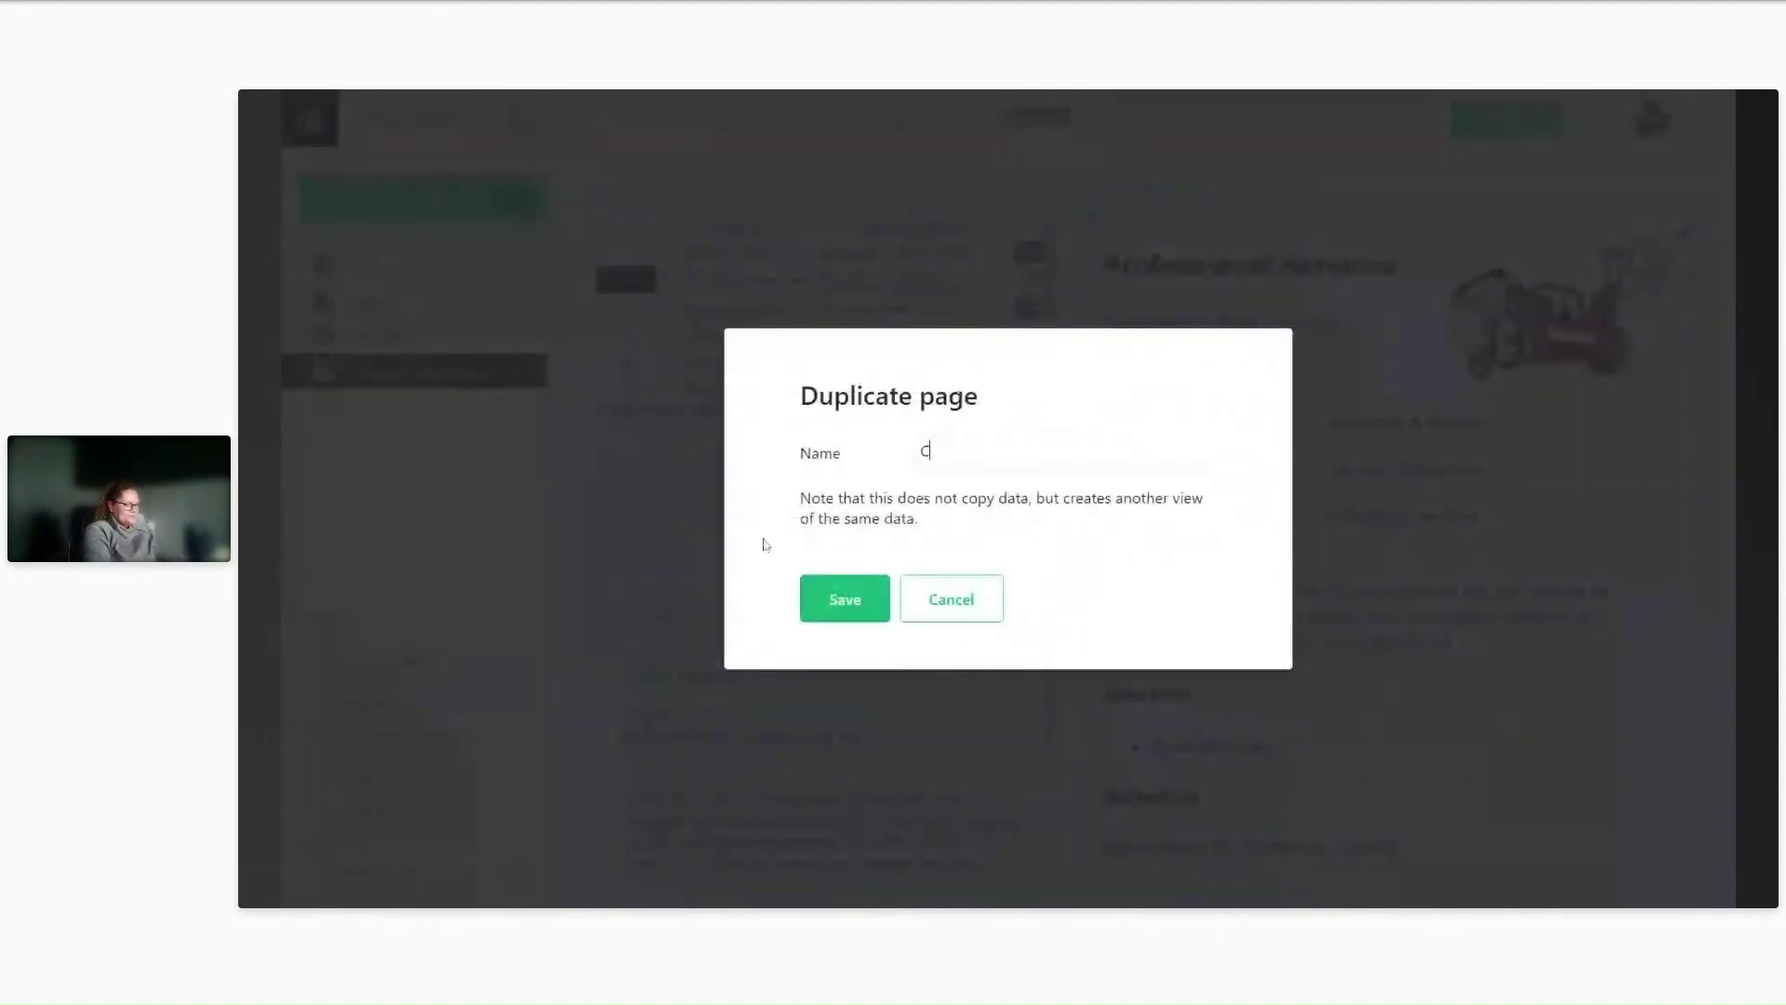
pyautogui.write('ontract Dashboard')
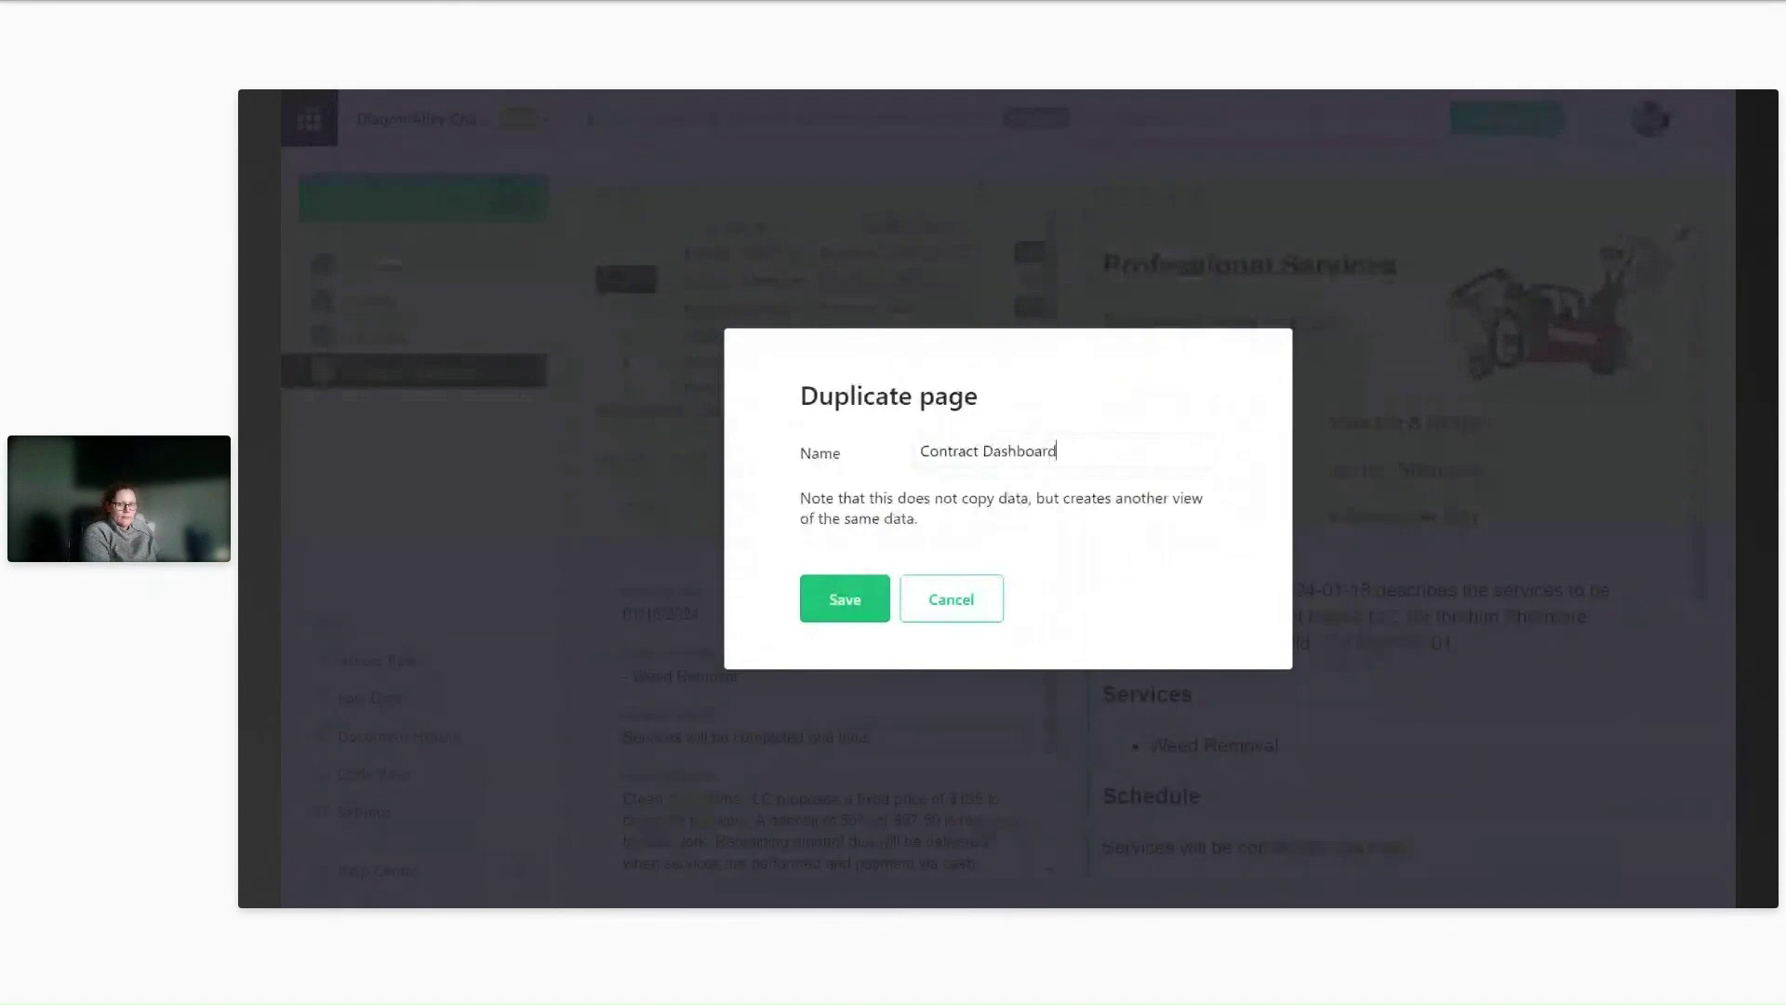
pyautogui.press('Return')
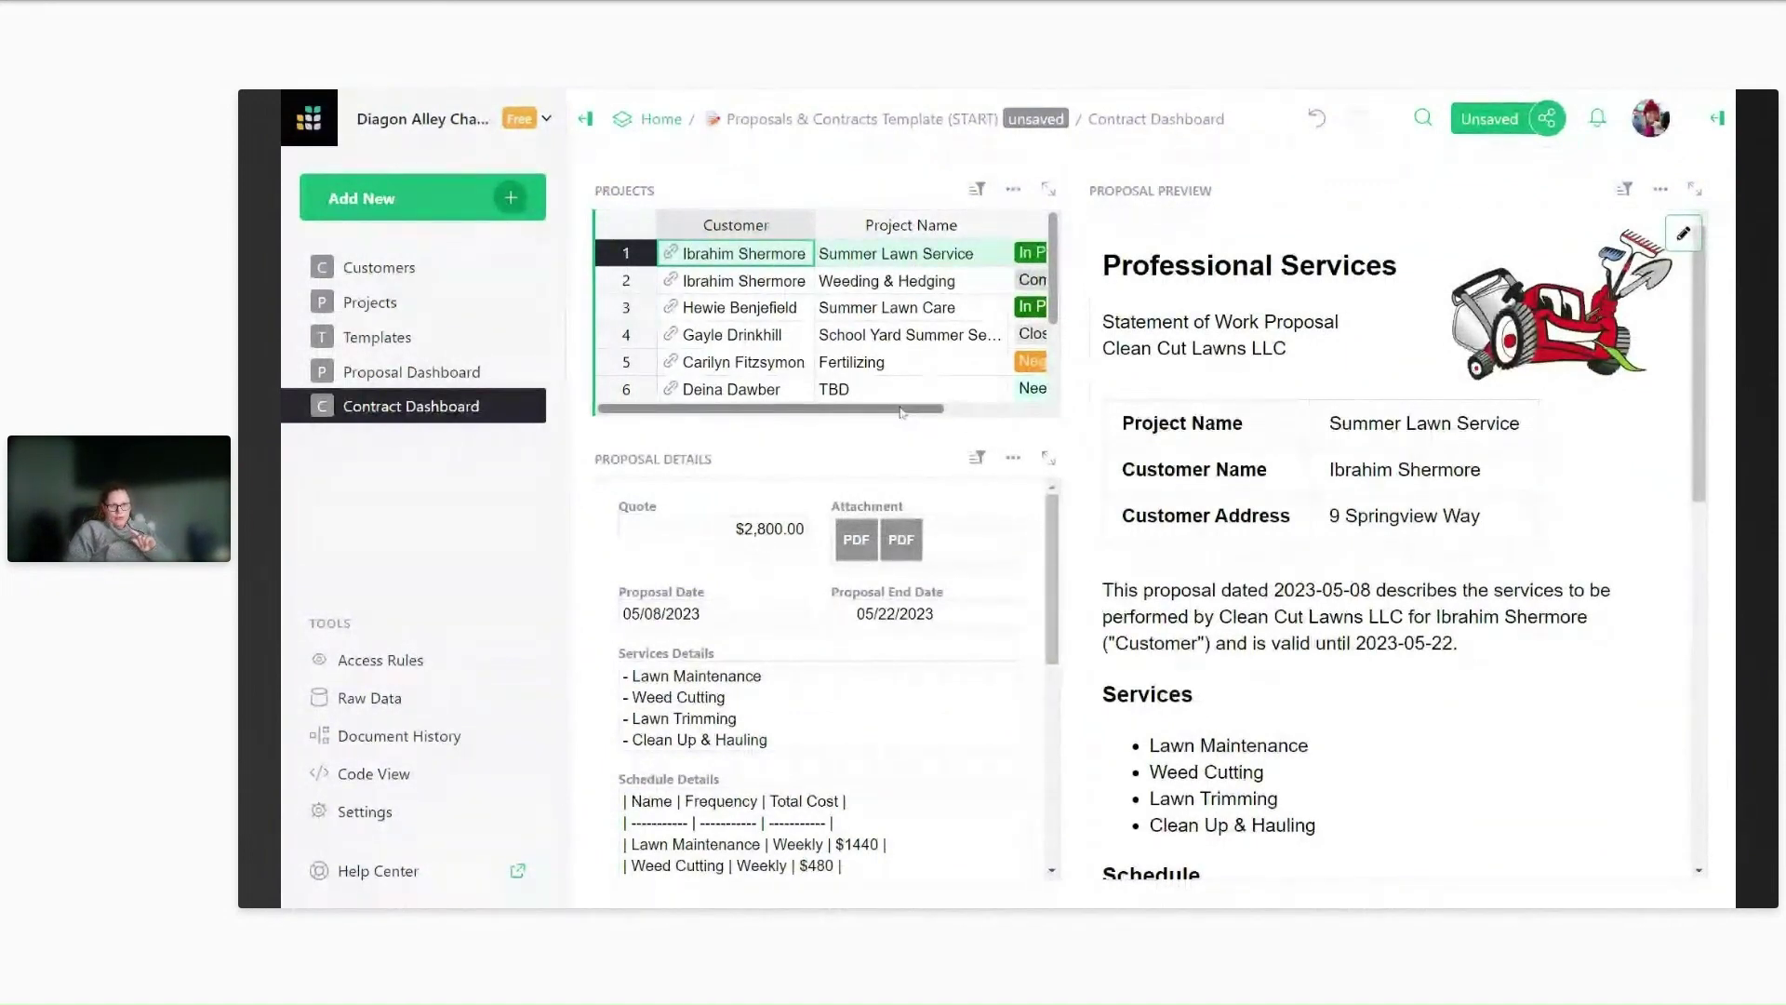
# Edit the Proposal Details card layout to remove the Proposal Date, Proposal End Date, Schedule Details and Acceptance fields.
pyautogui.click(585, 118)
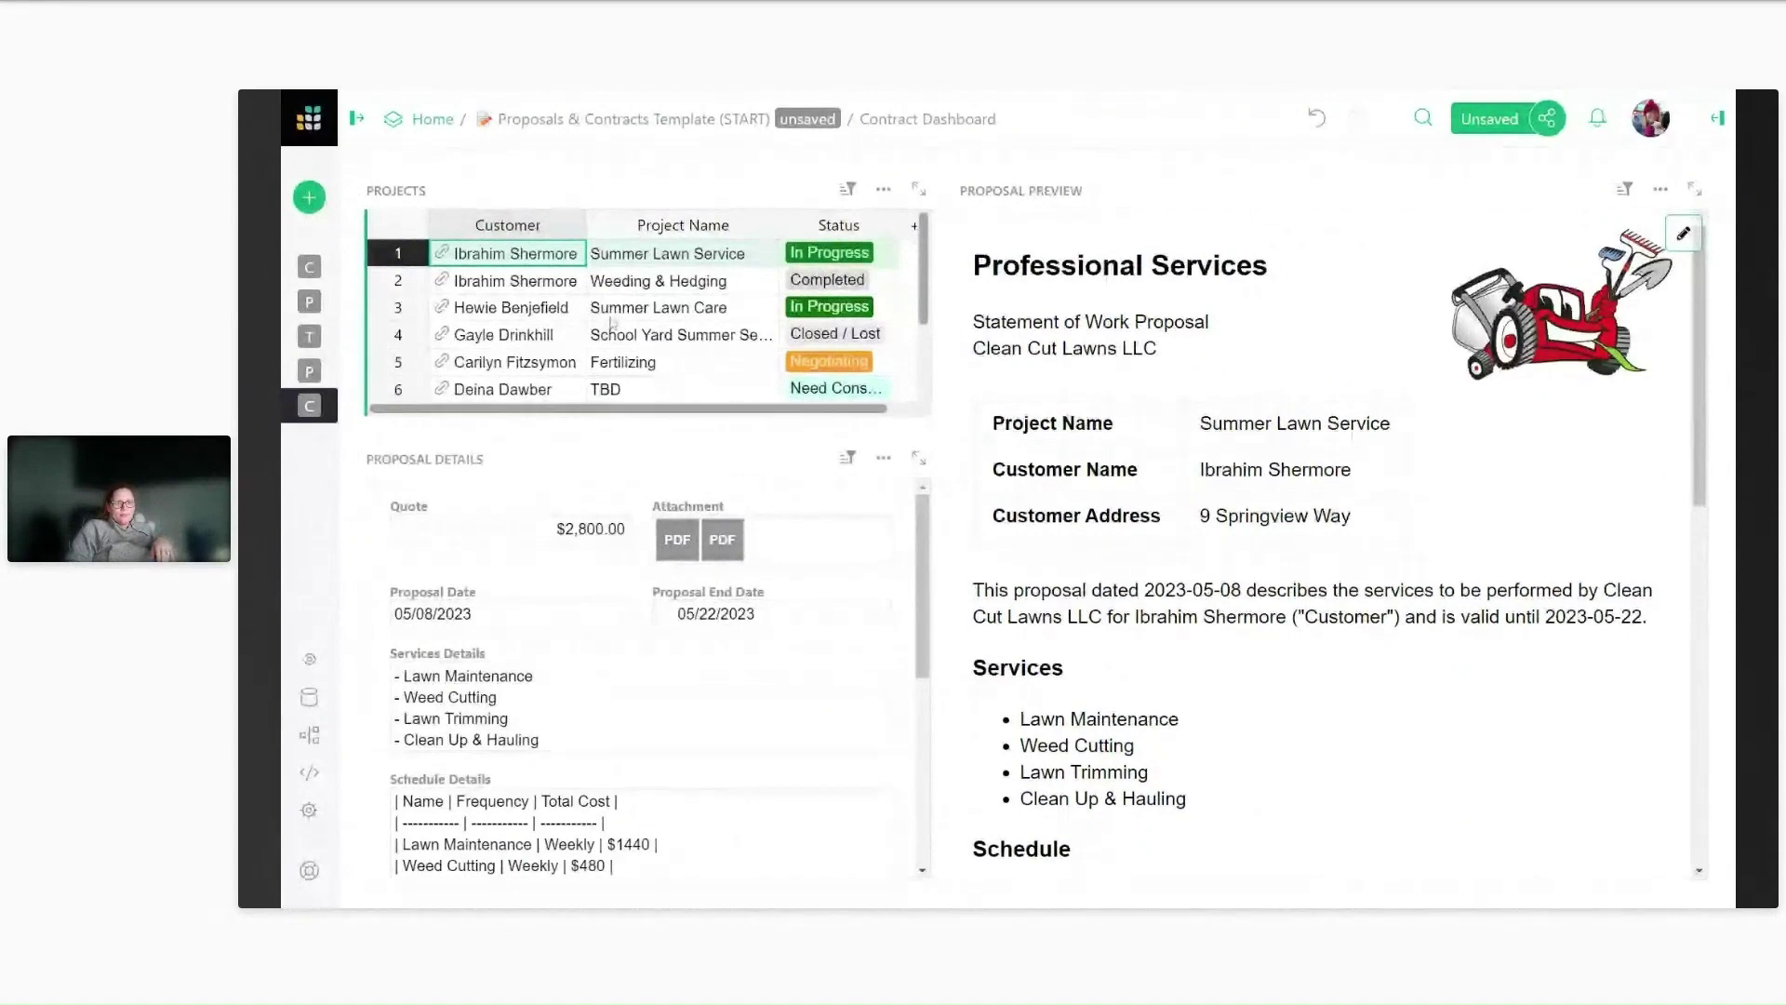
pyautogui.click(522, 601)
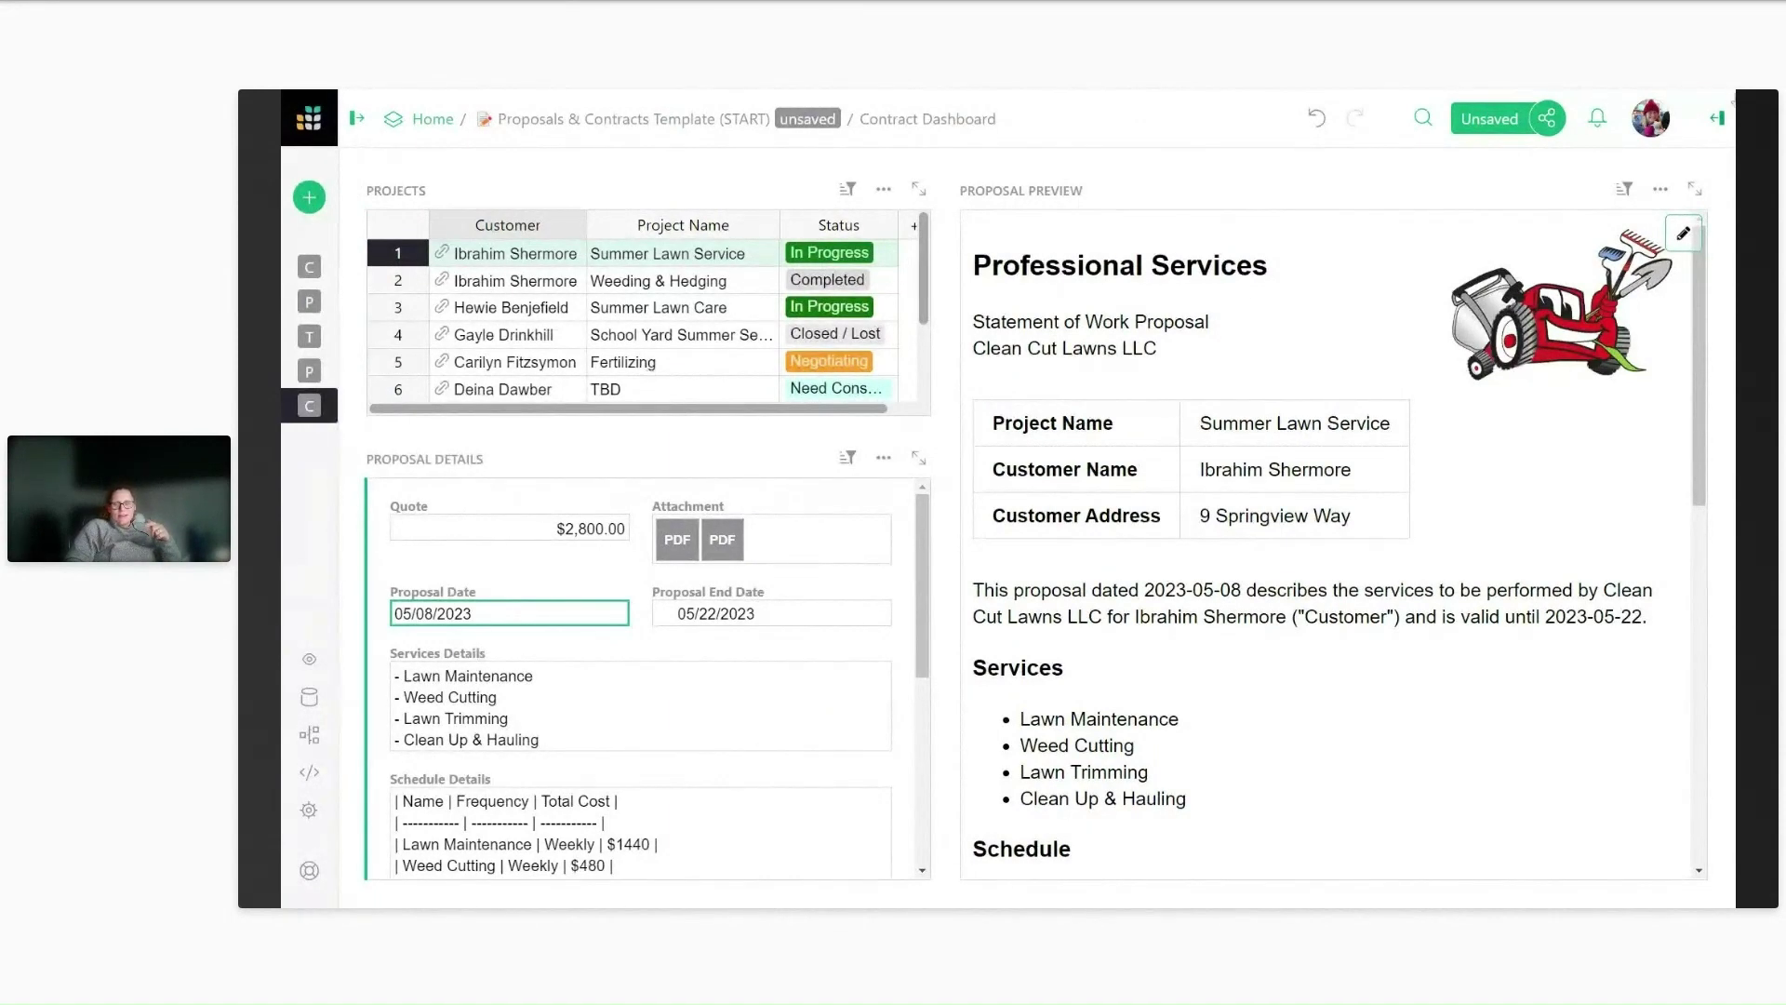
pyautogui.click(1717, 118)
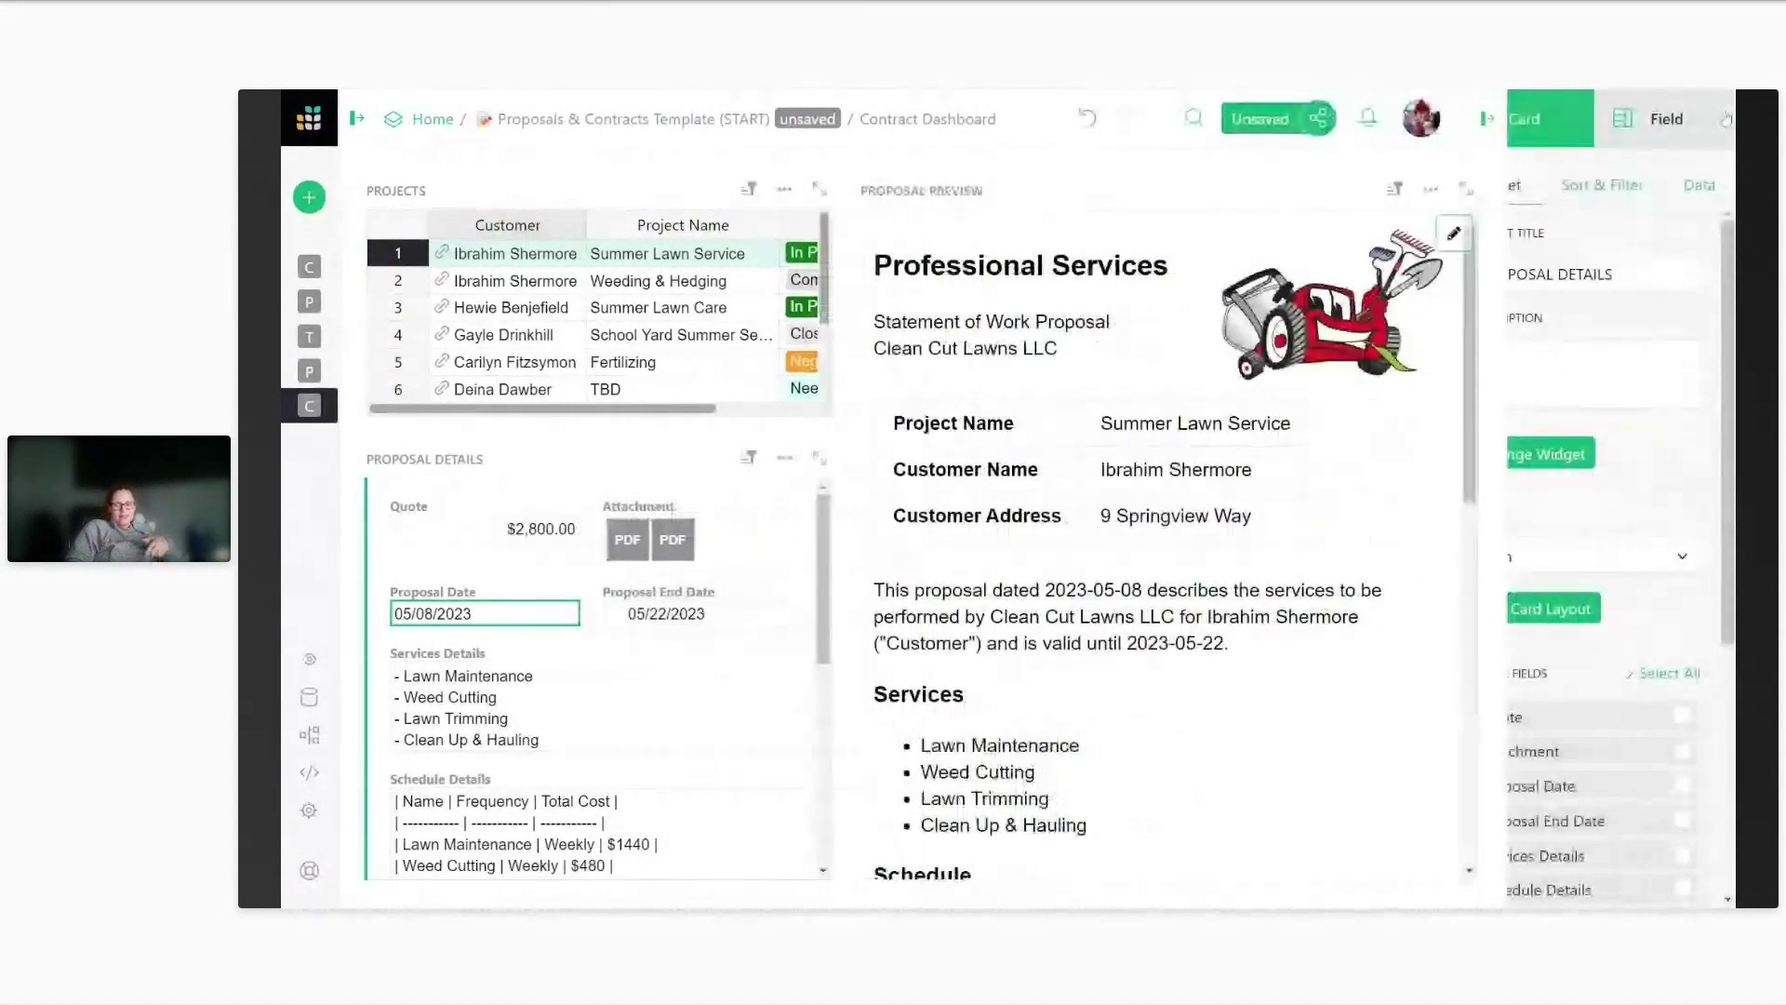
pyautogui.click(1544, 608)
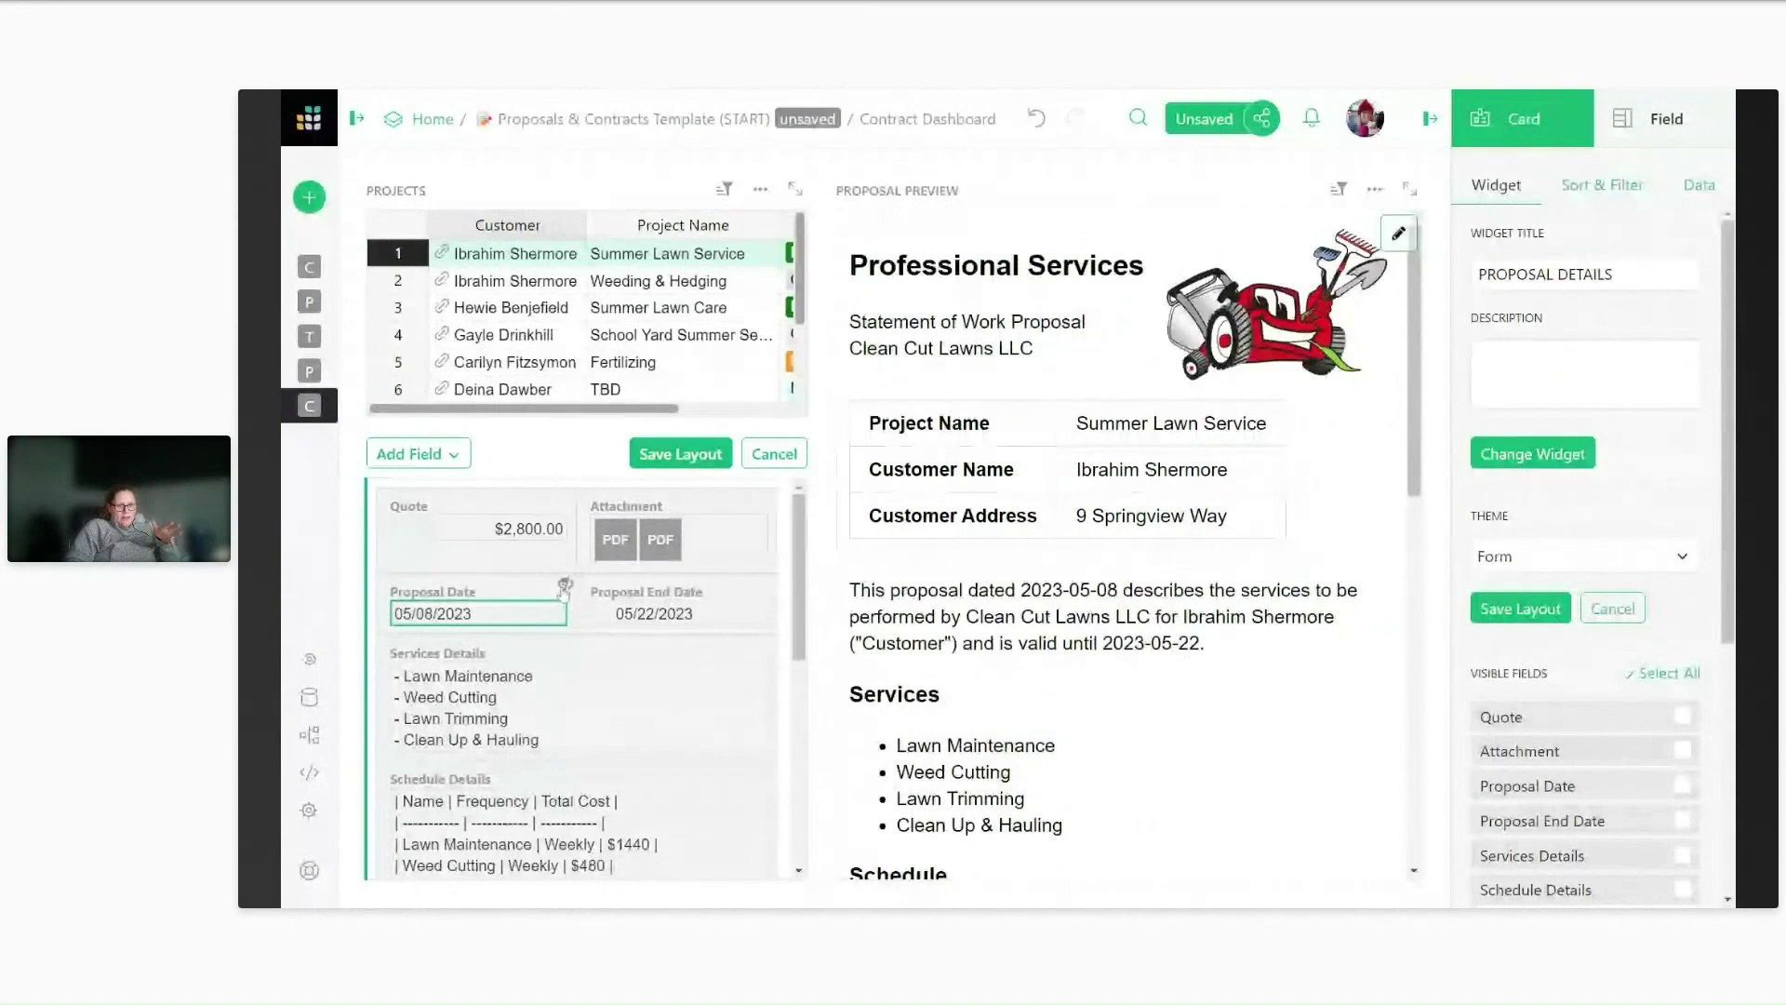
pyautogui.moveTo(564, 588); pyautogui.dragTo(766, 586)
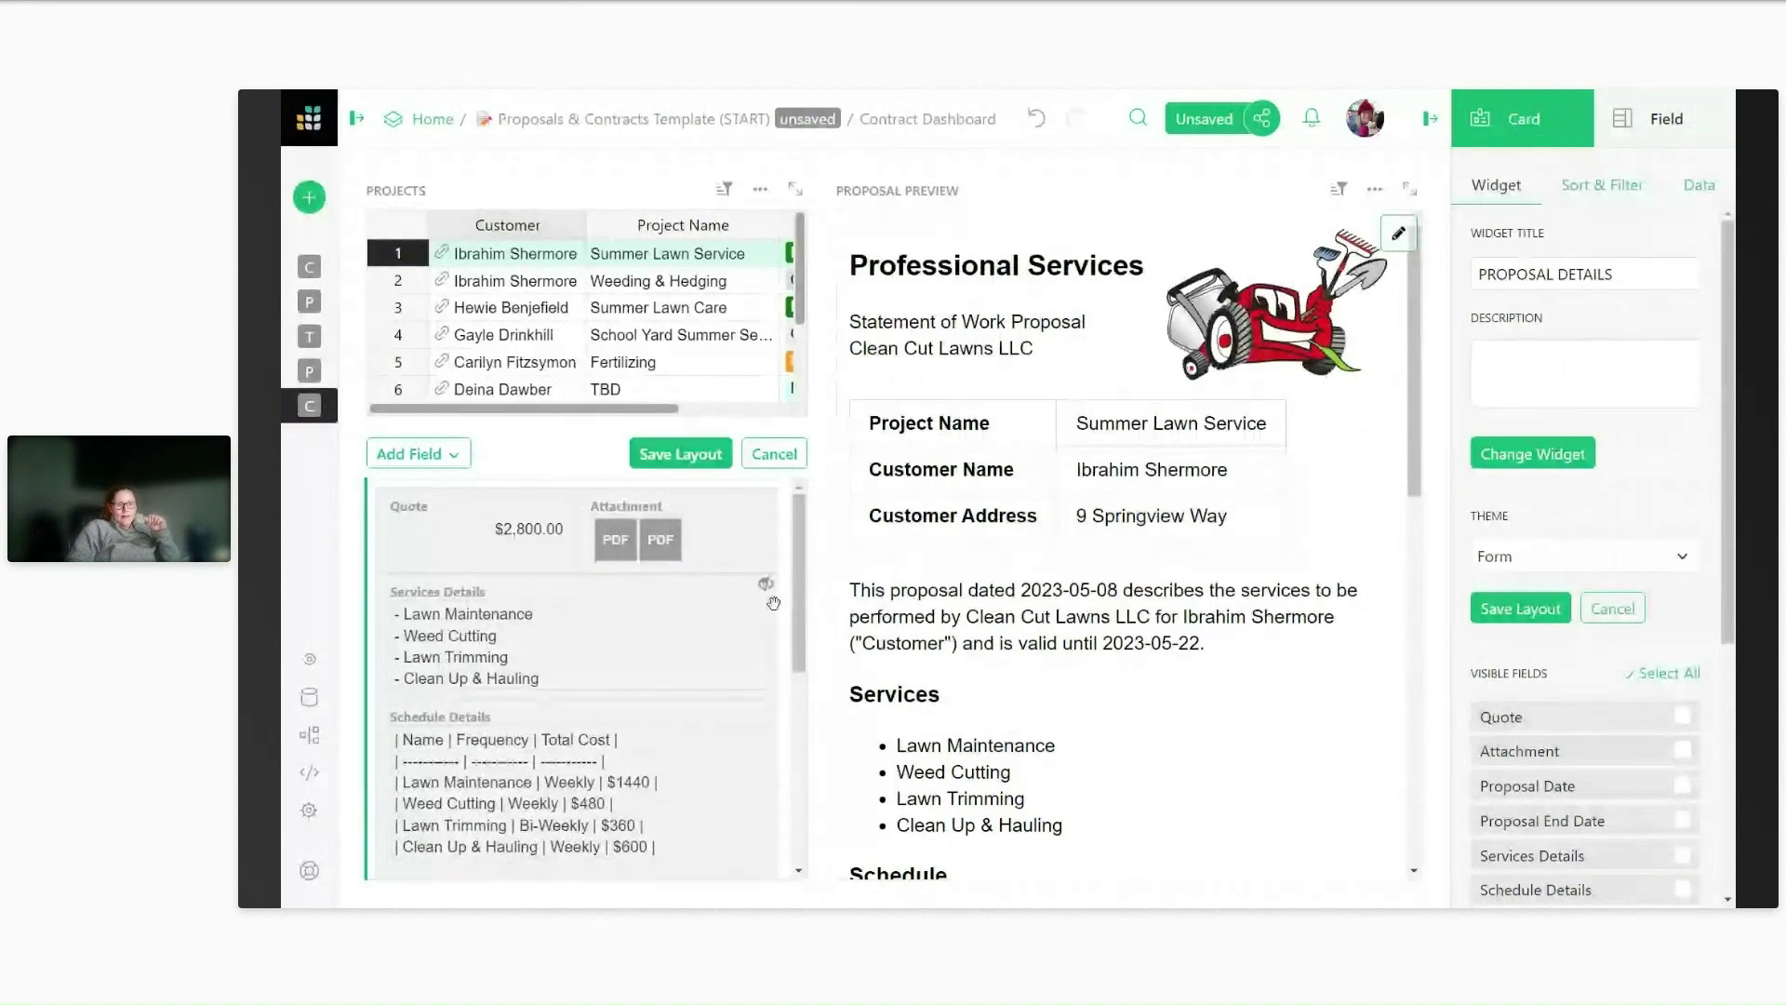
pyautogui.moveTo(765, 712); pyautogui.dragTo(769, 713)
pyautogui.scroll(-3, 754, 707)
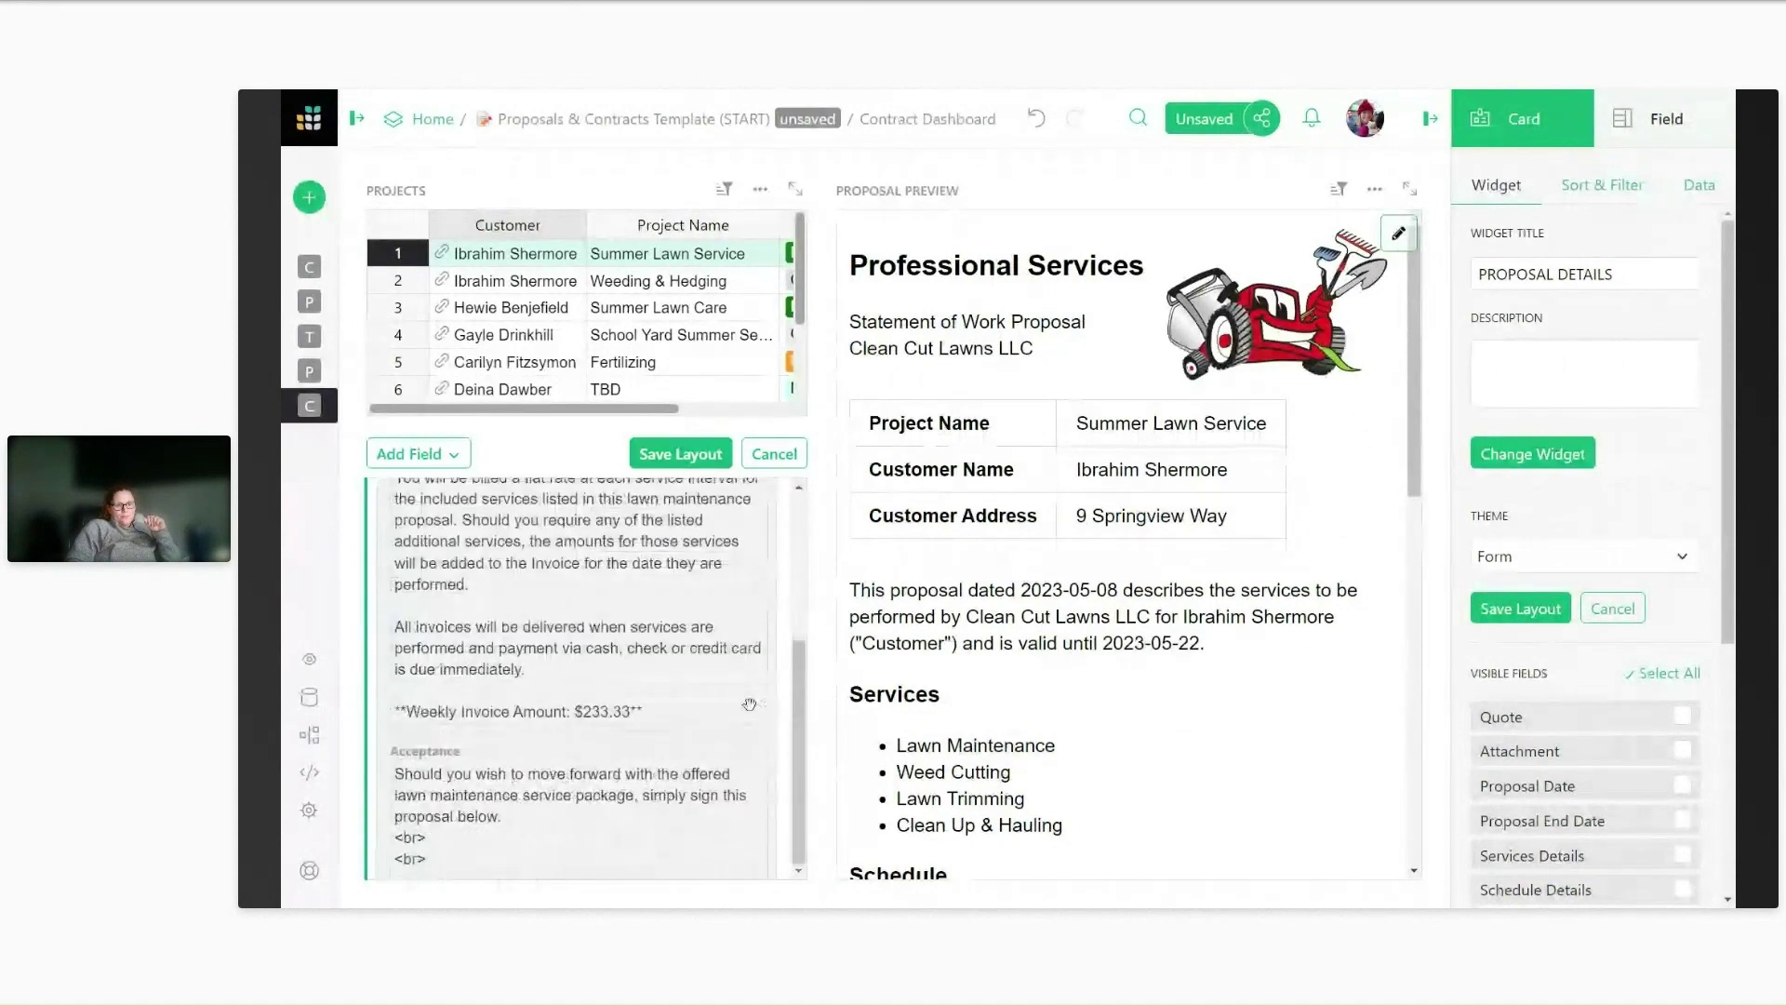
pyautogui.scroll(2, 749, 705)
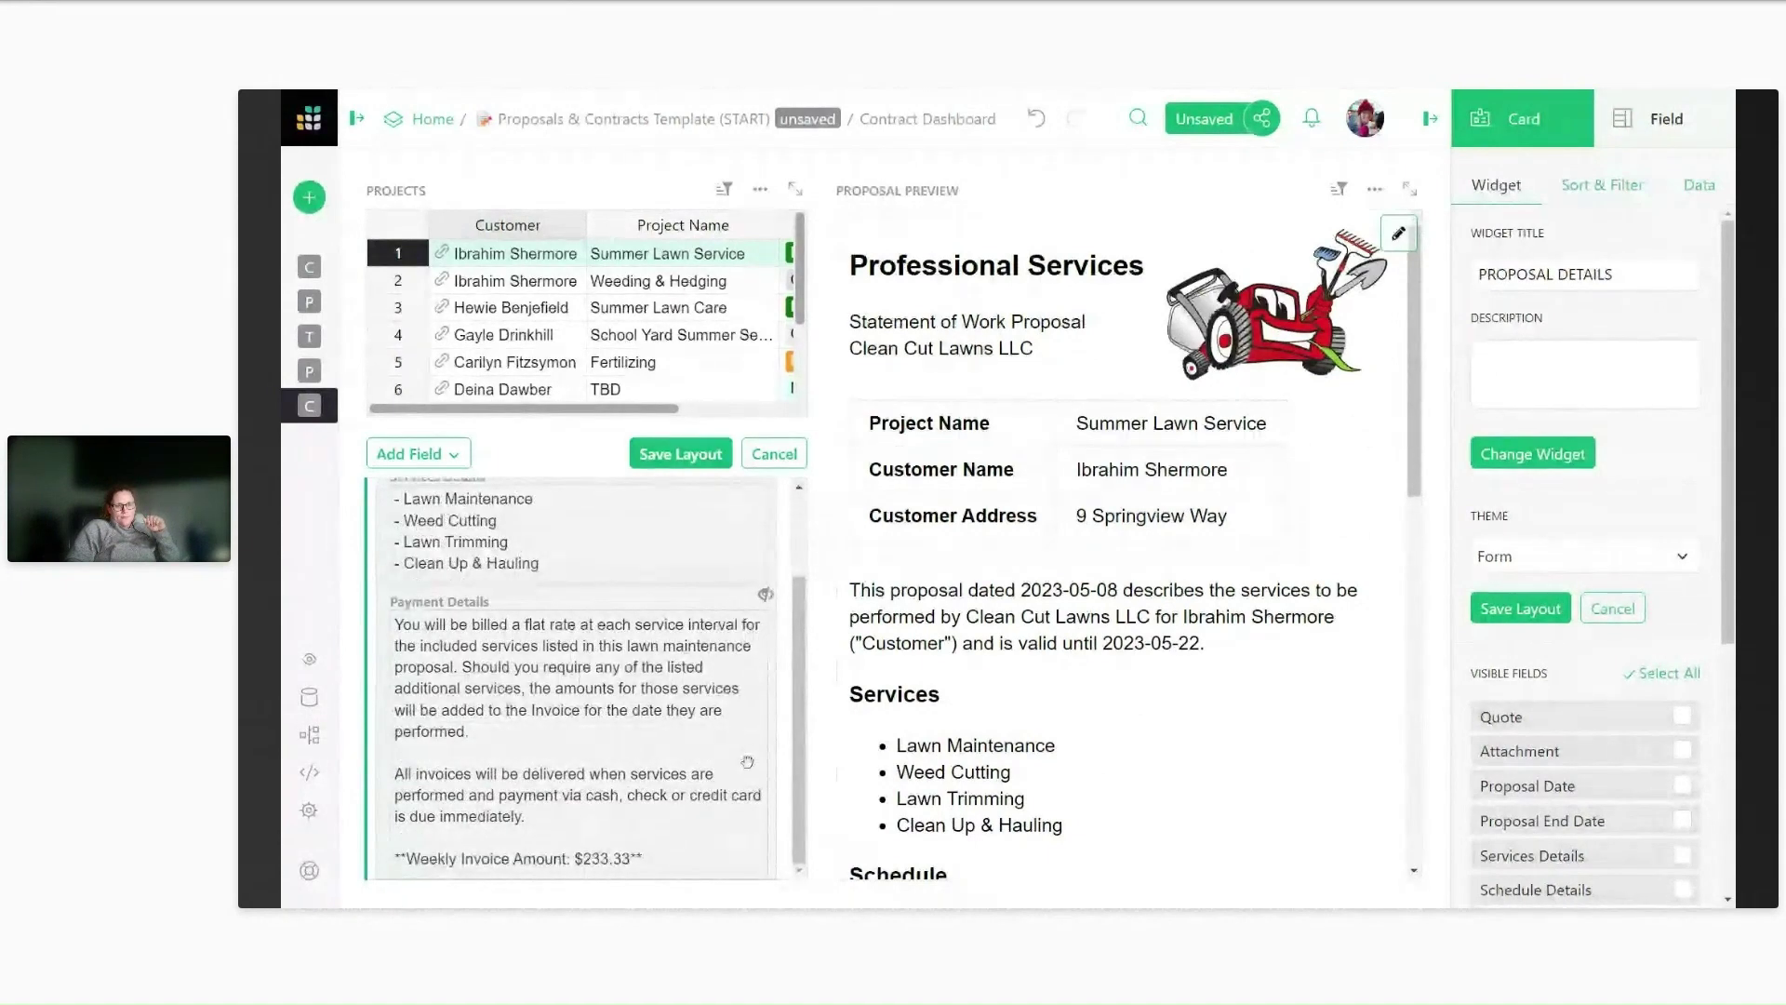
pyautogui.scroll(2, 711, 739)
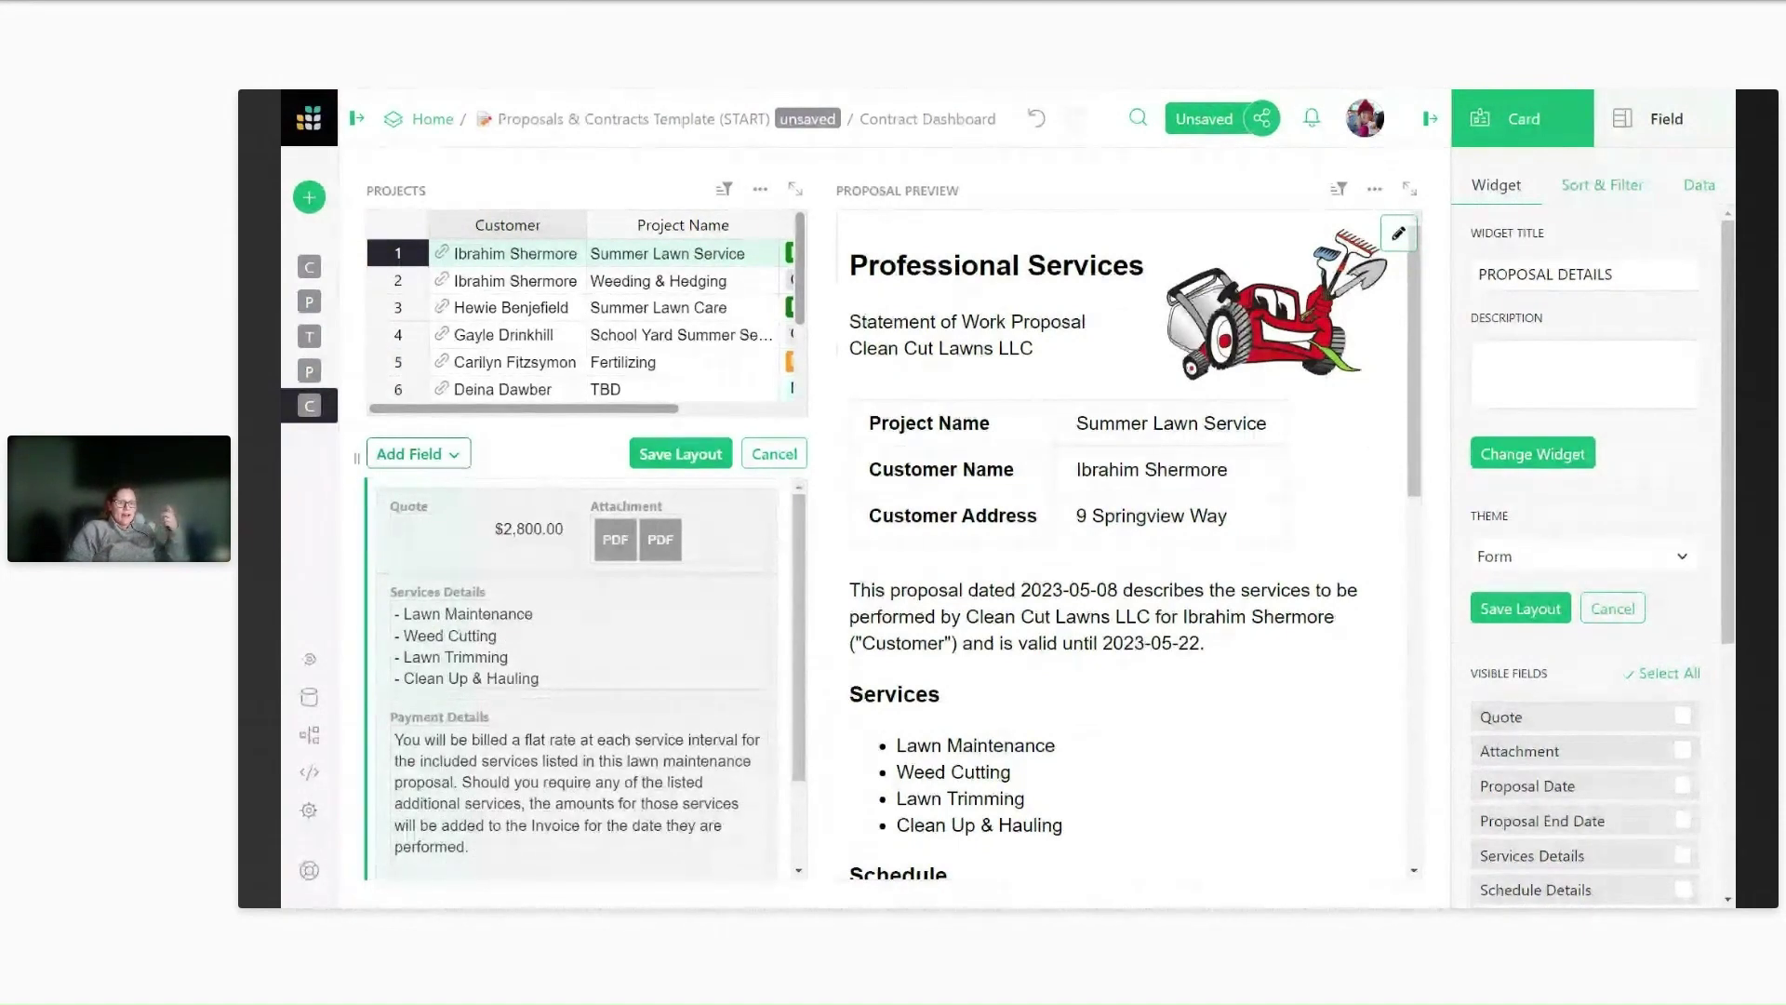
# Add Contract Date and Work Start Date to the card, place them side by side above Services Details, and save the layout.
pyautogui.click(417, 453)
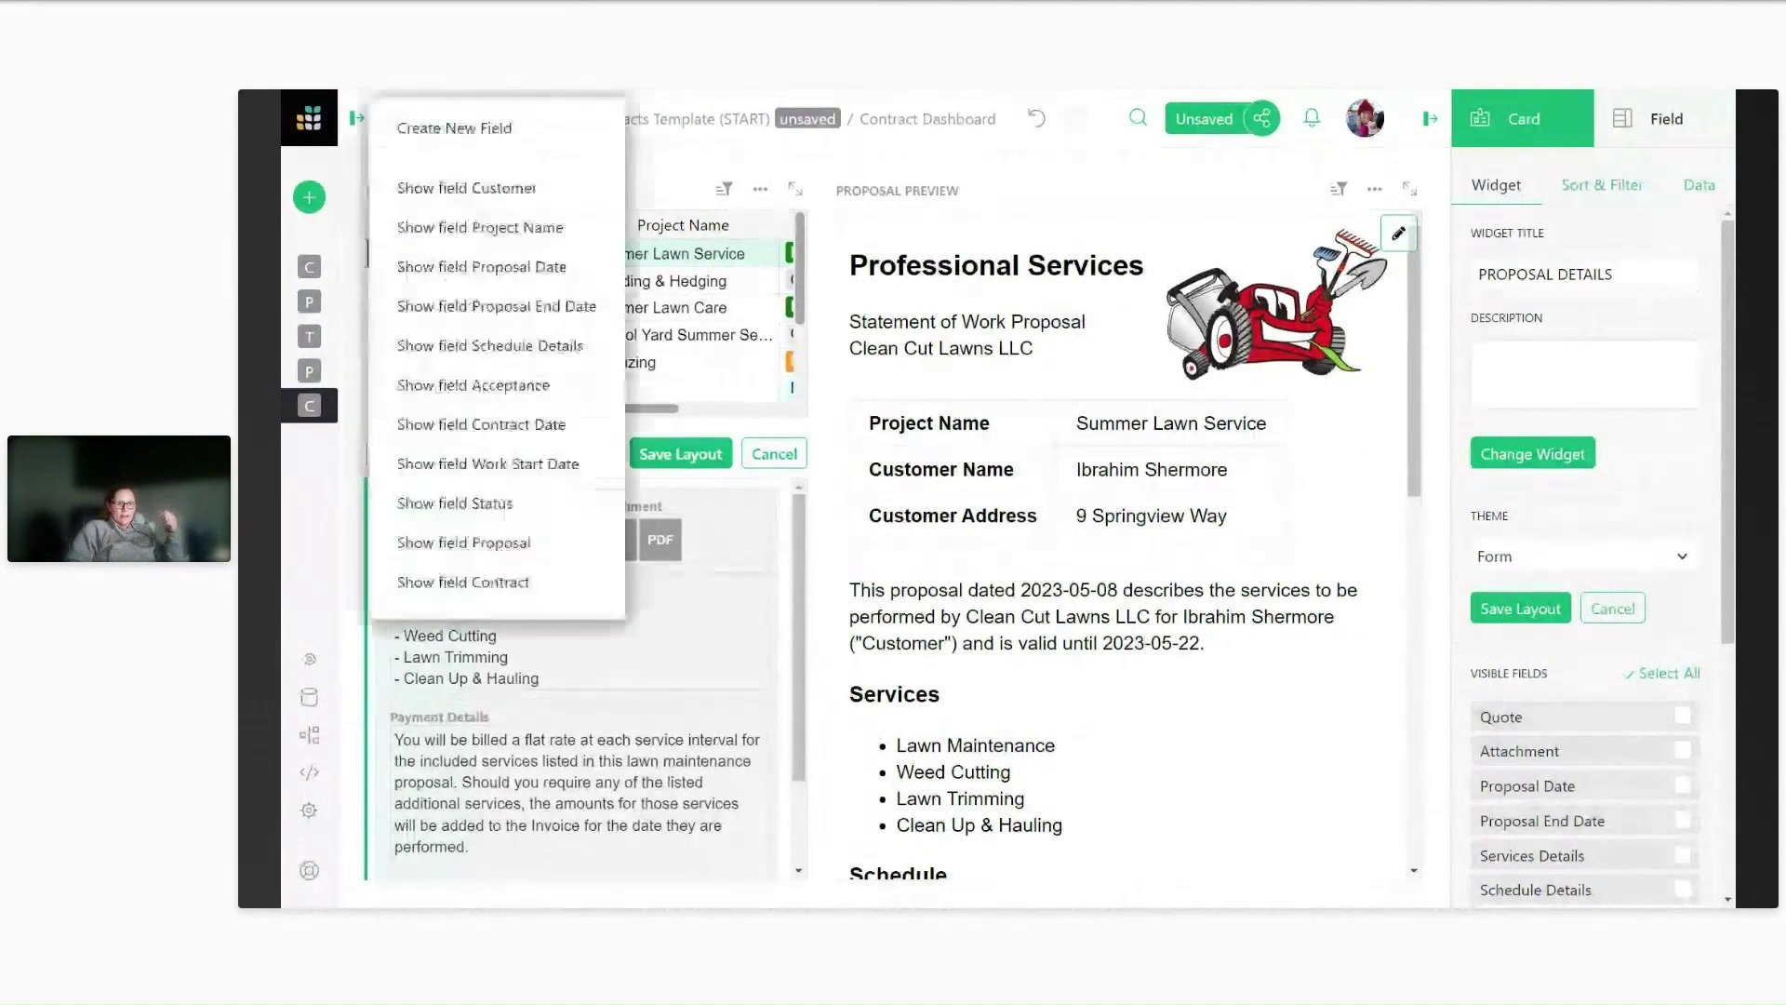
pyautogui.click(527, 426)
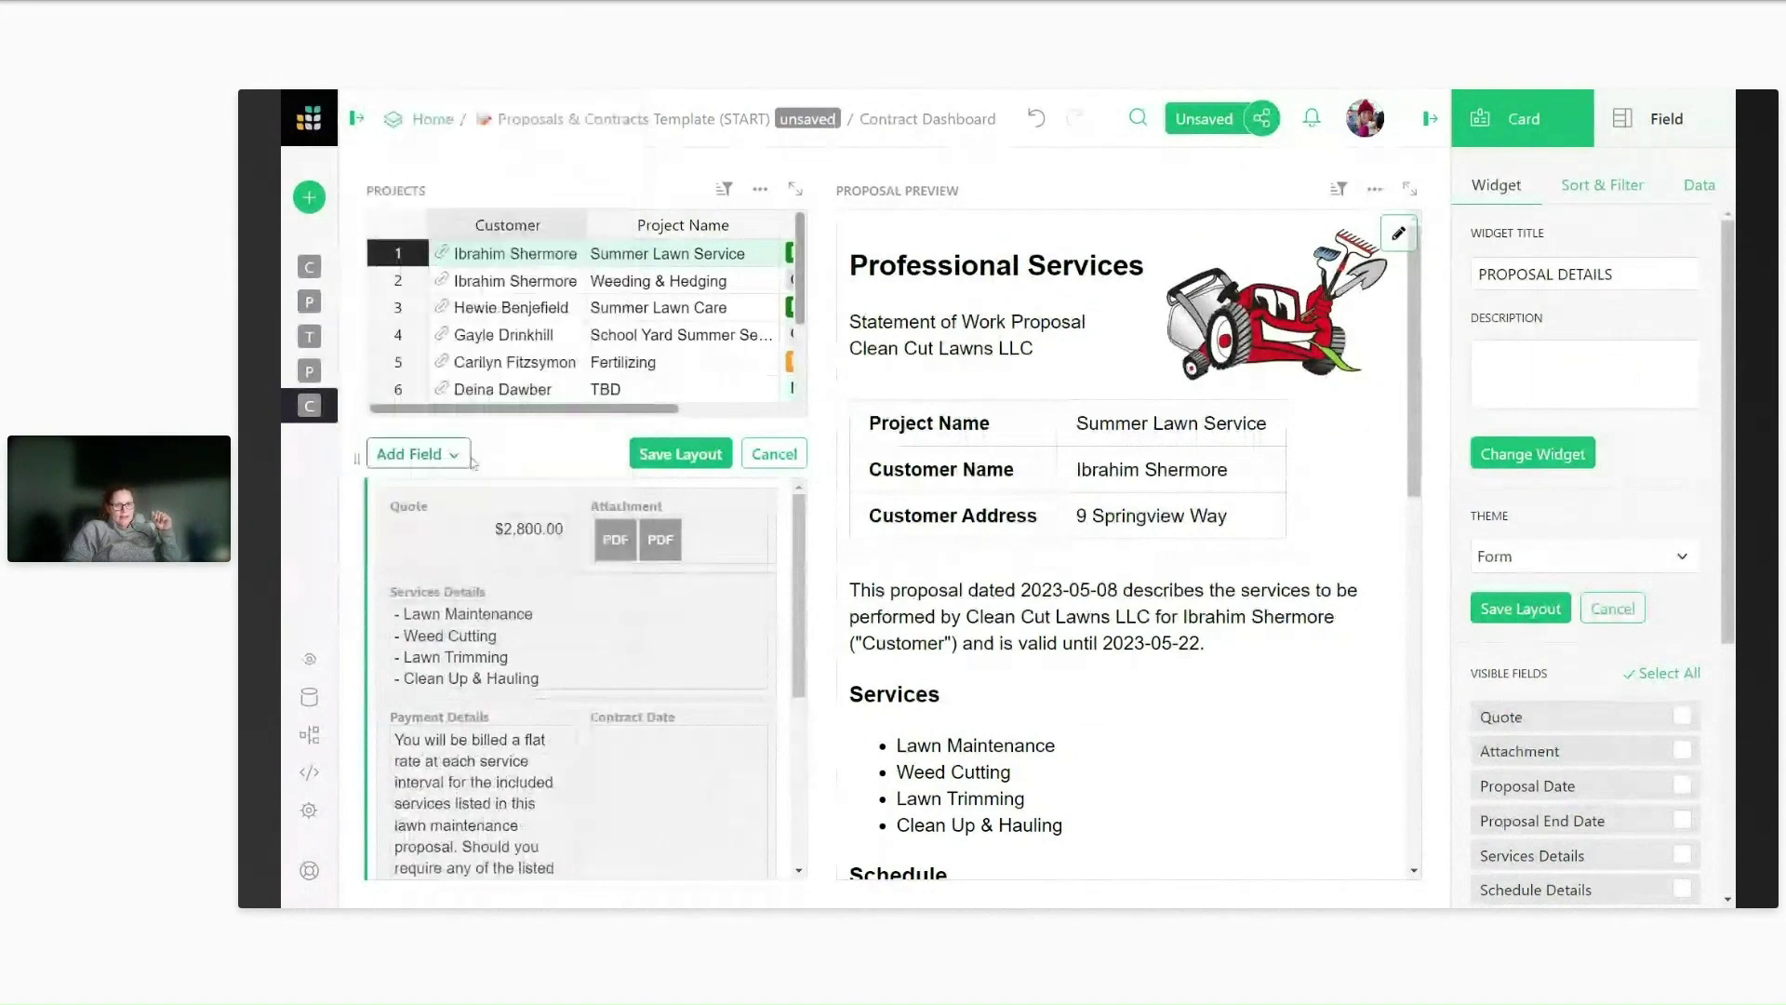
pyautogui.click(418, 453)
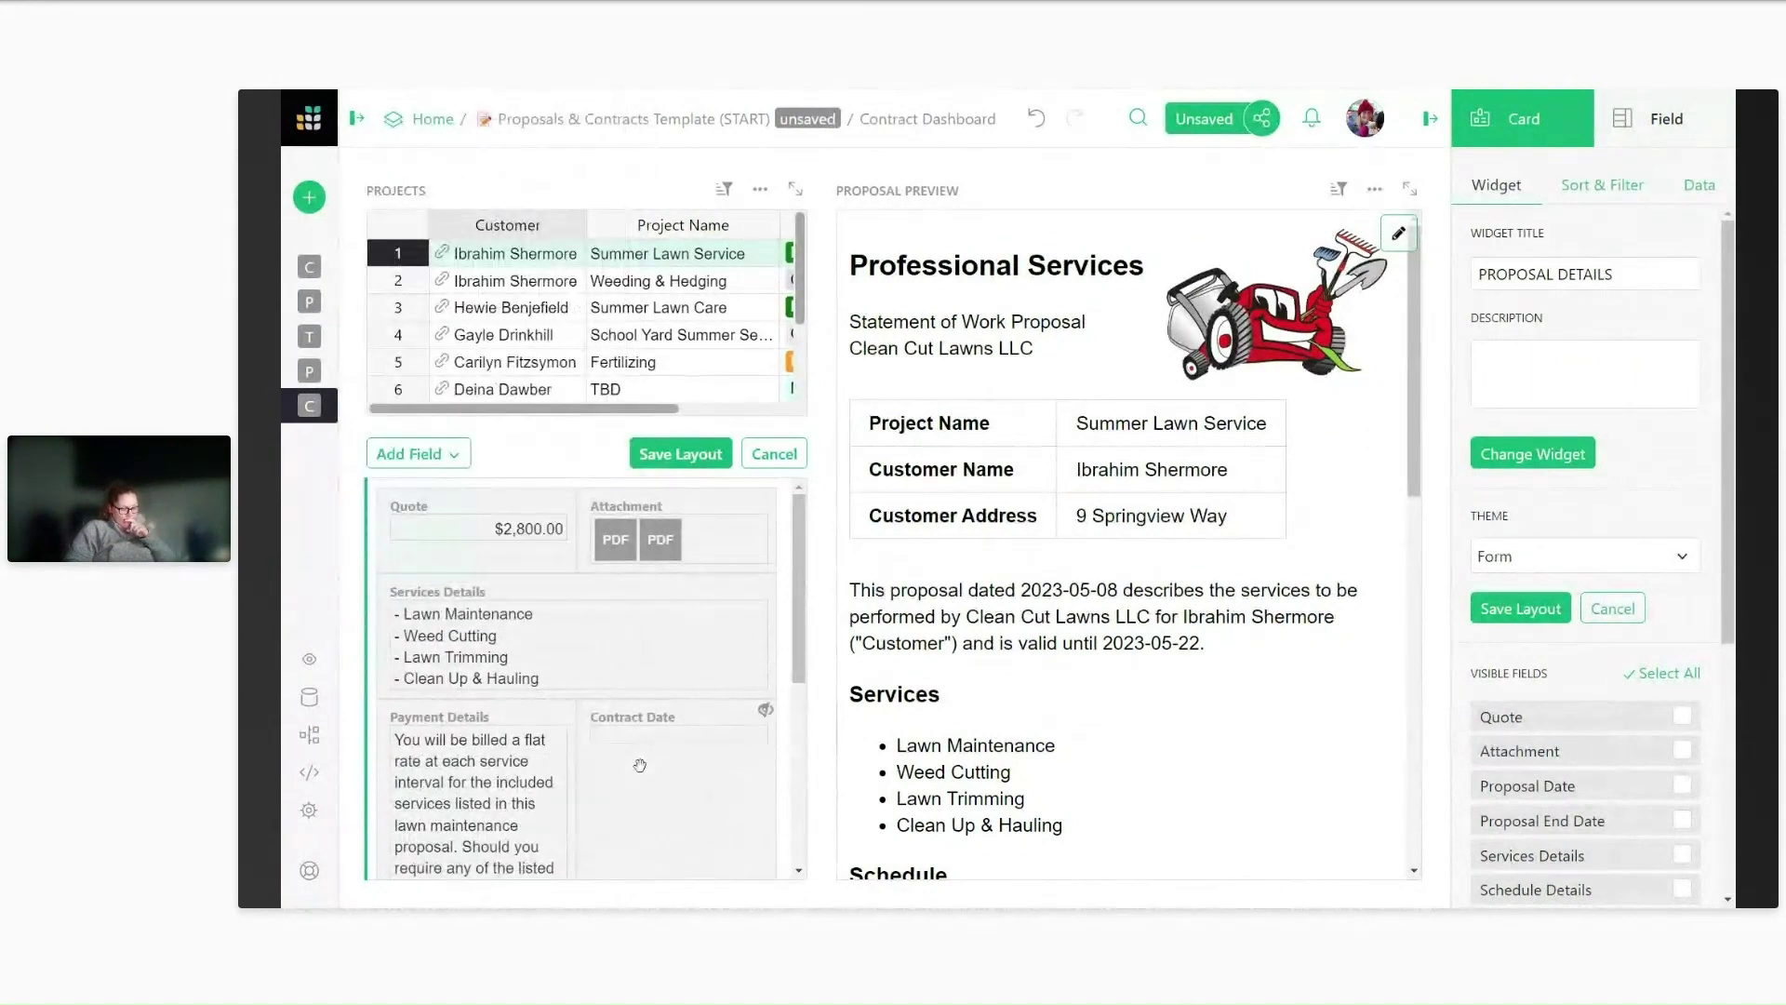
pyautogui.moveTo(642, 744); pyautogui.dragTo(486, 636)
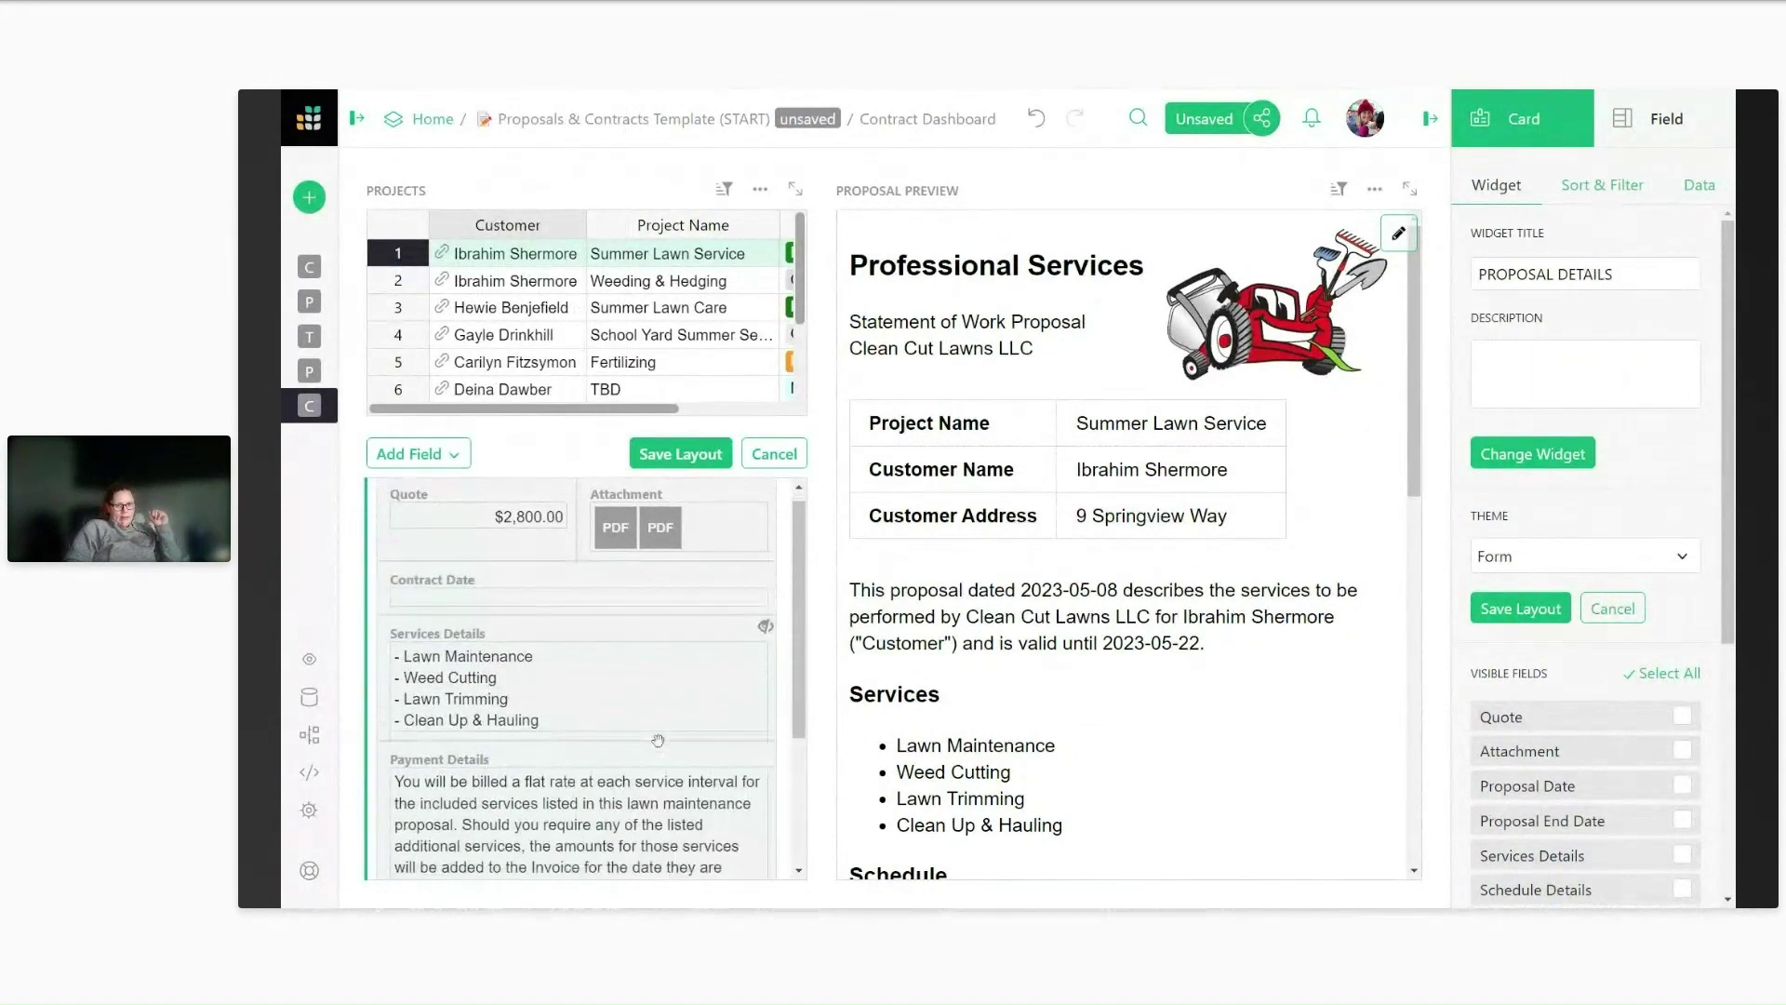
pyautogui.scroll(-3, 655, 741)
pyautogui.moveTo(442, 851); pyautogui.dragTo(734, 609)
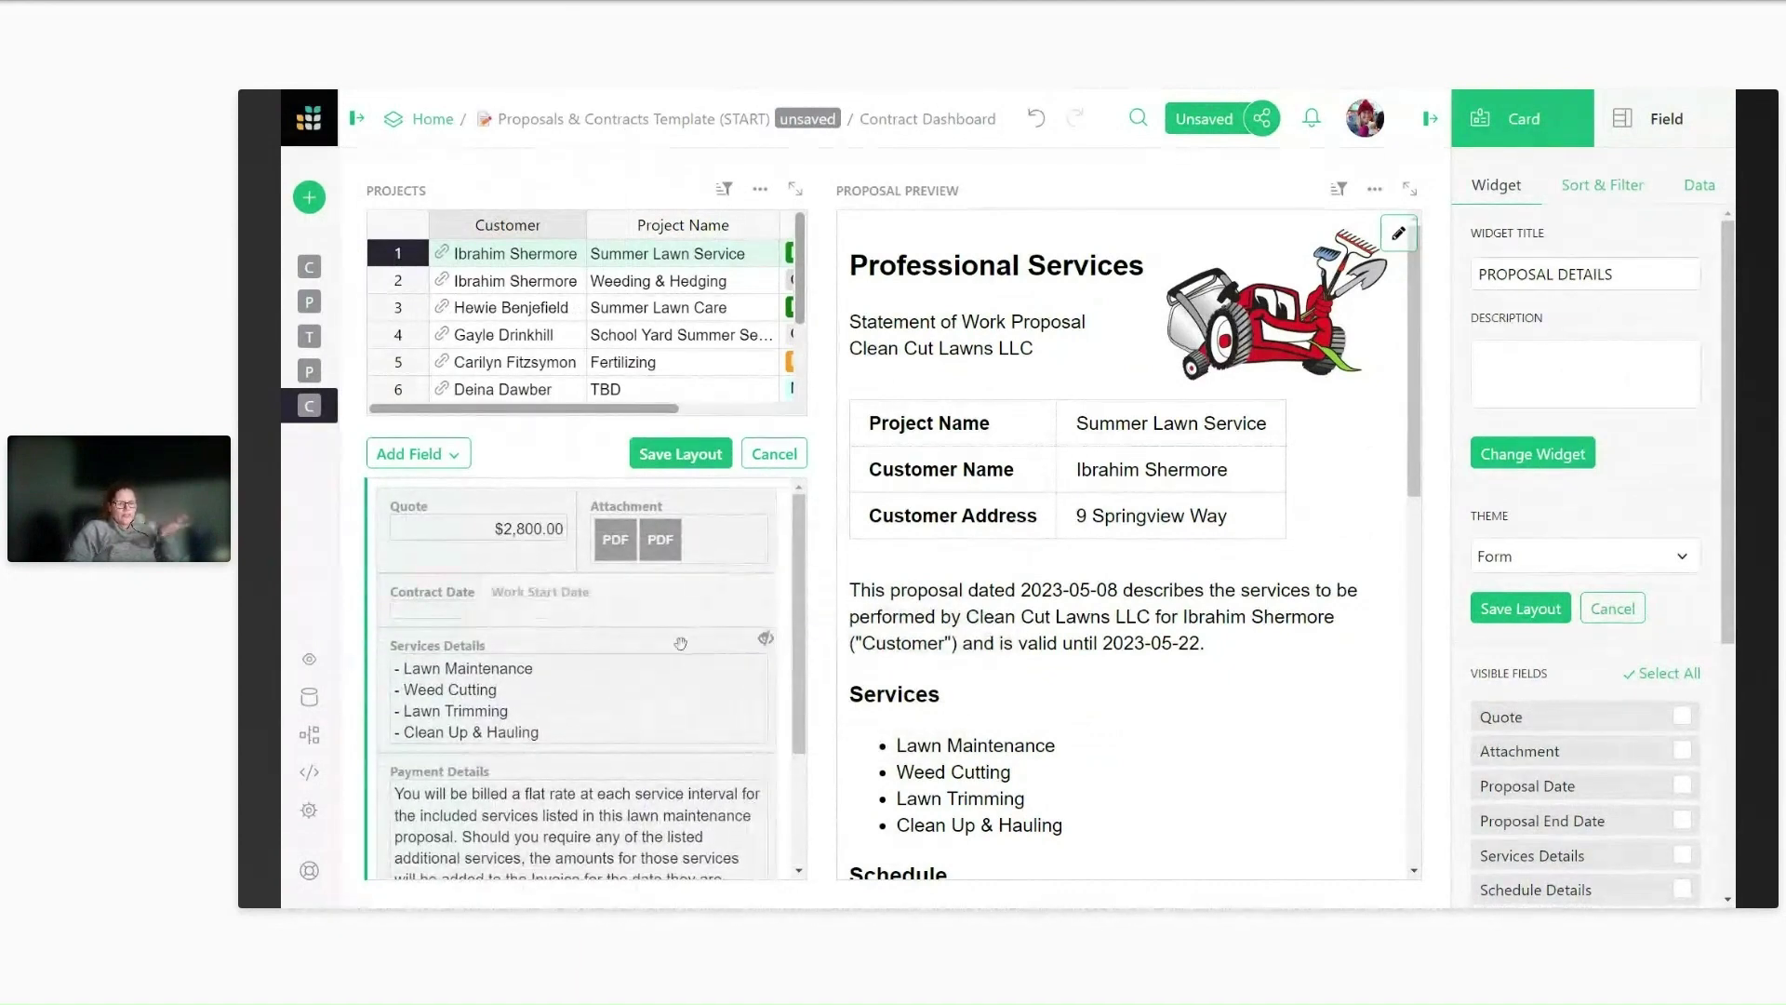
pyautogui.click(719, 467)
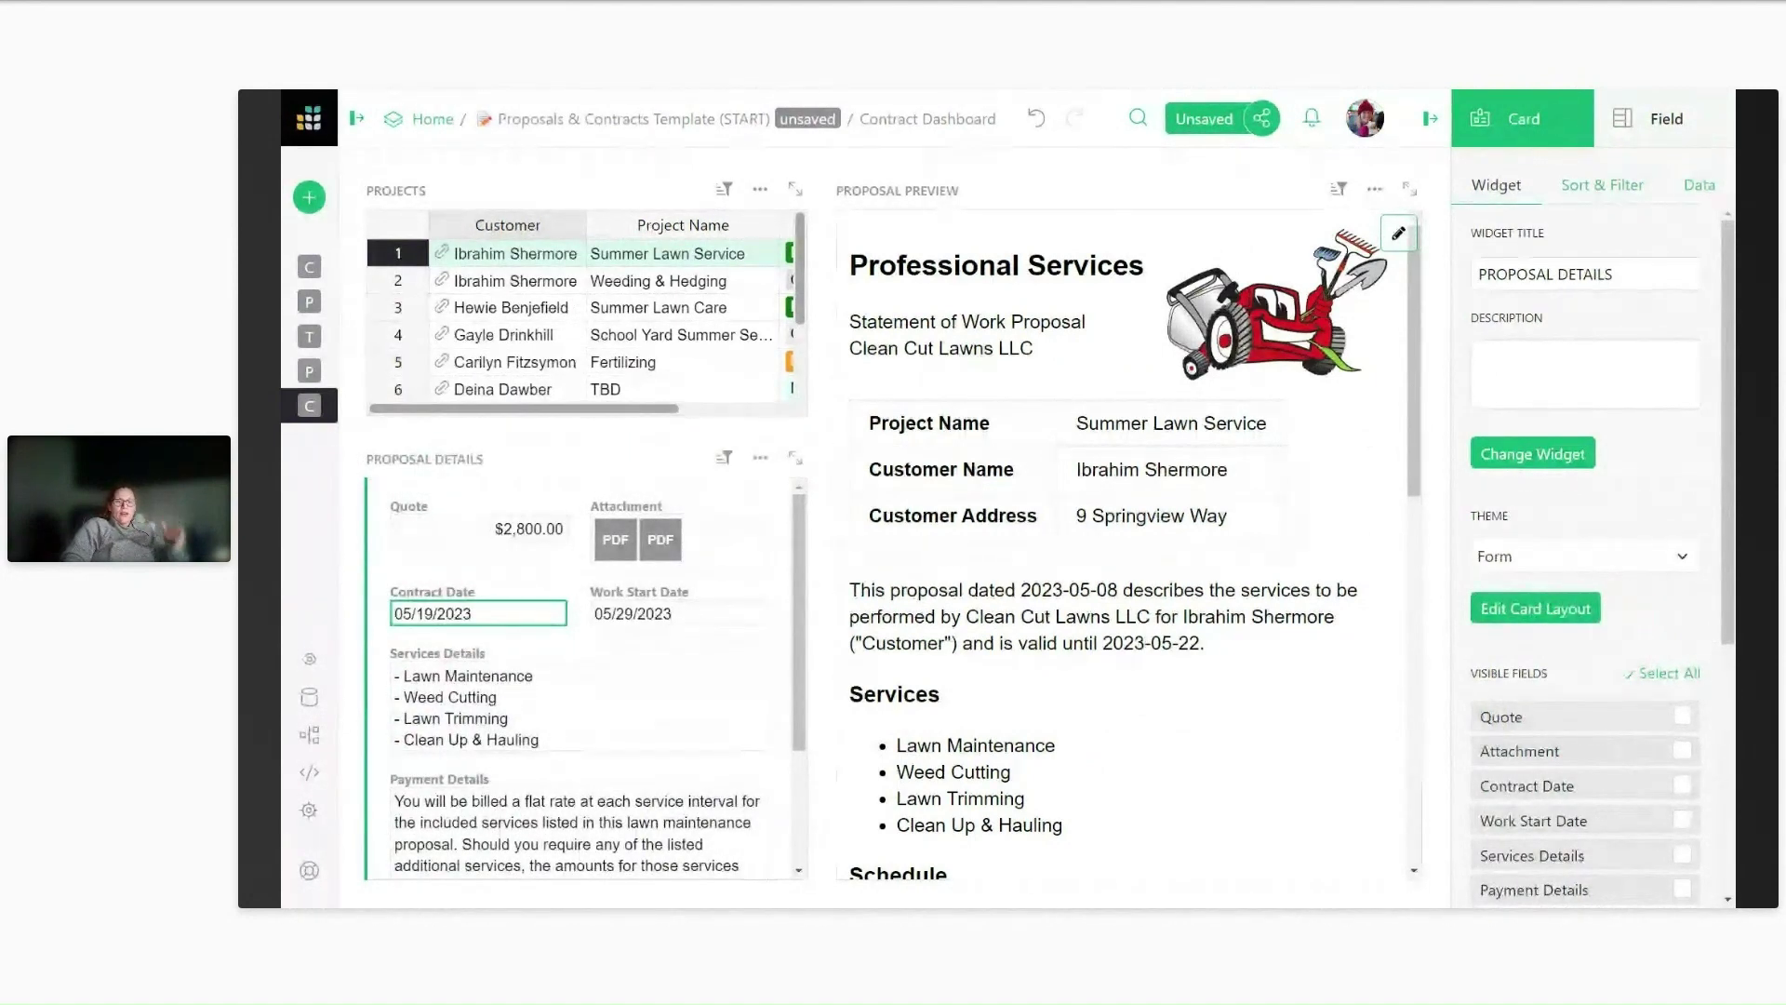
# Set the Proposal Preview widget's content column to Contract and check the rendered contract.
pyautogui.click(1226, 272)
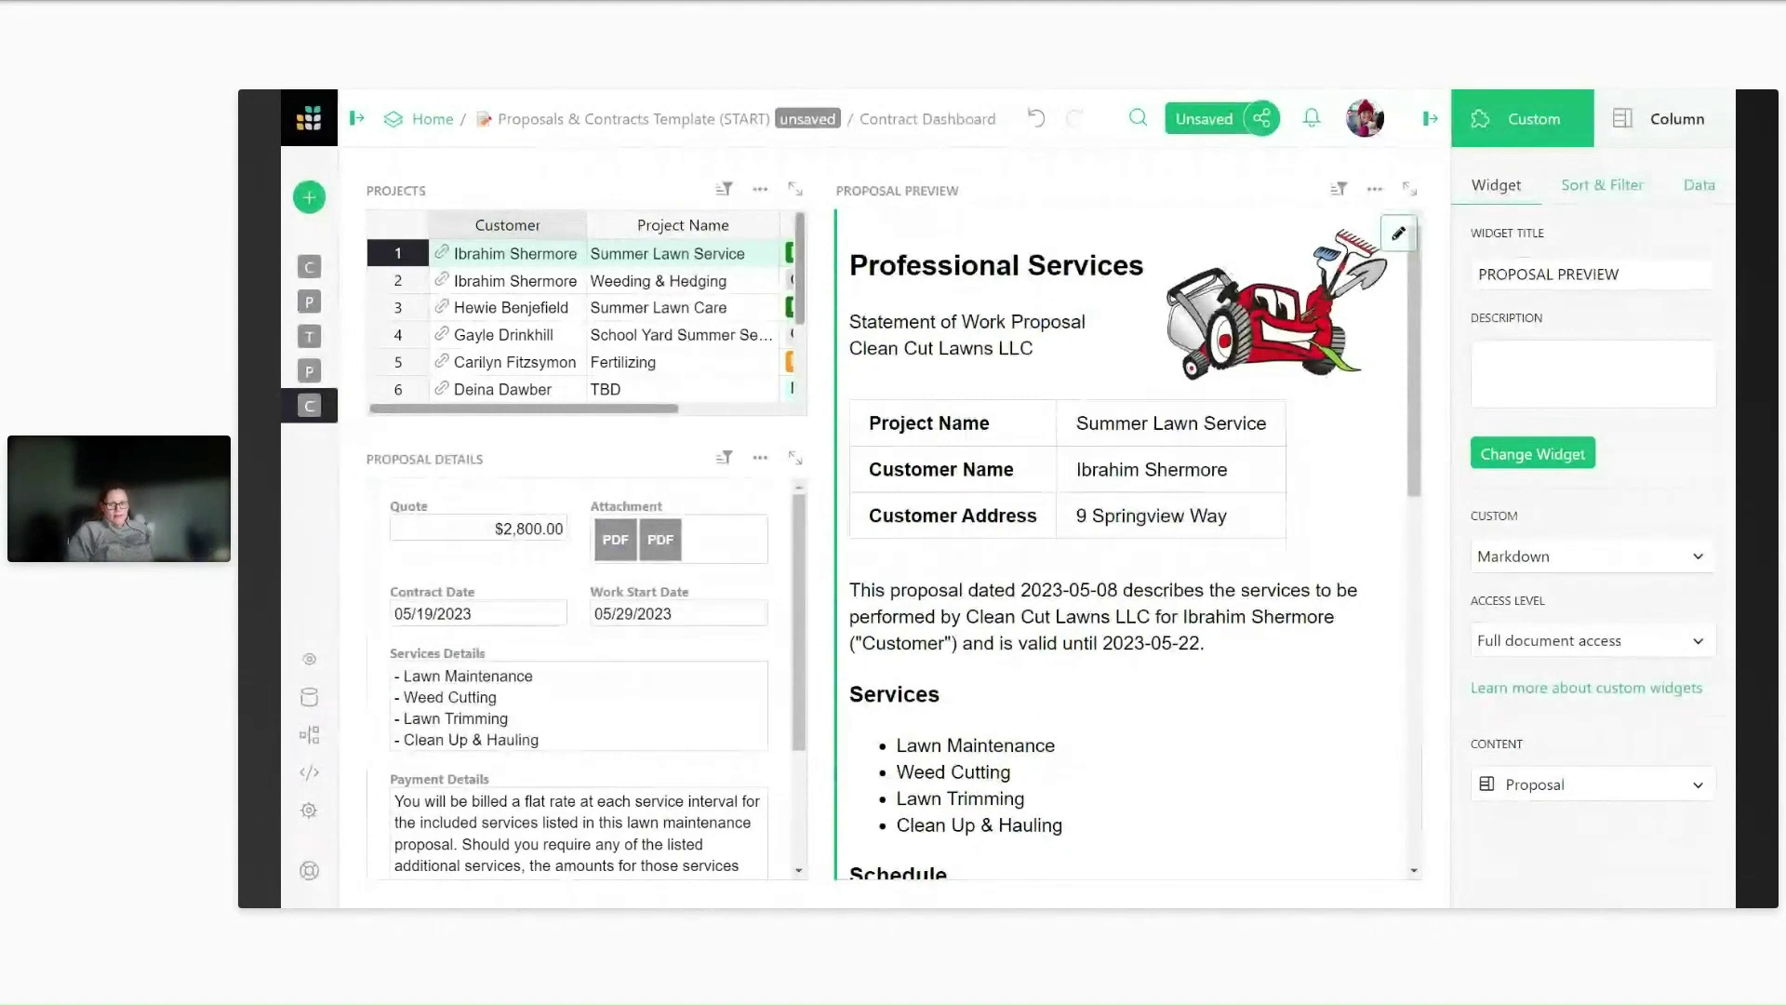
pyautogui.click(1591, 784)
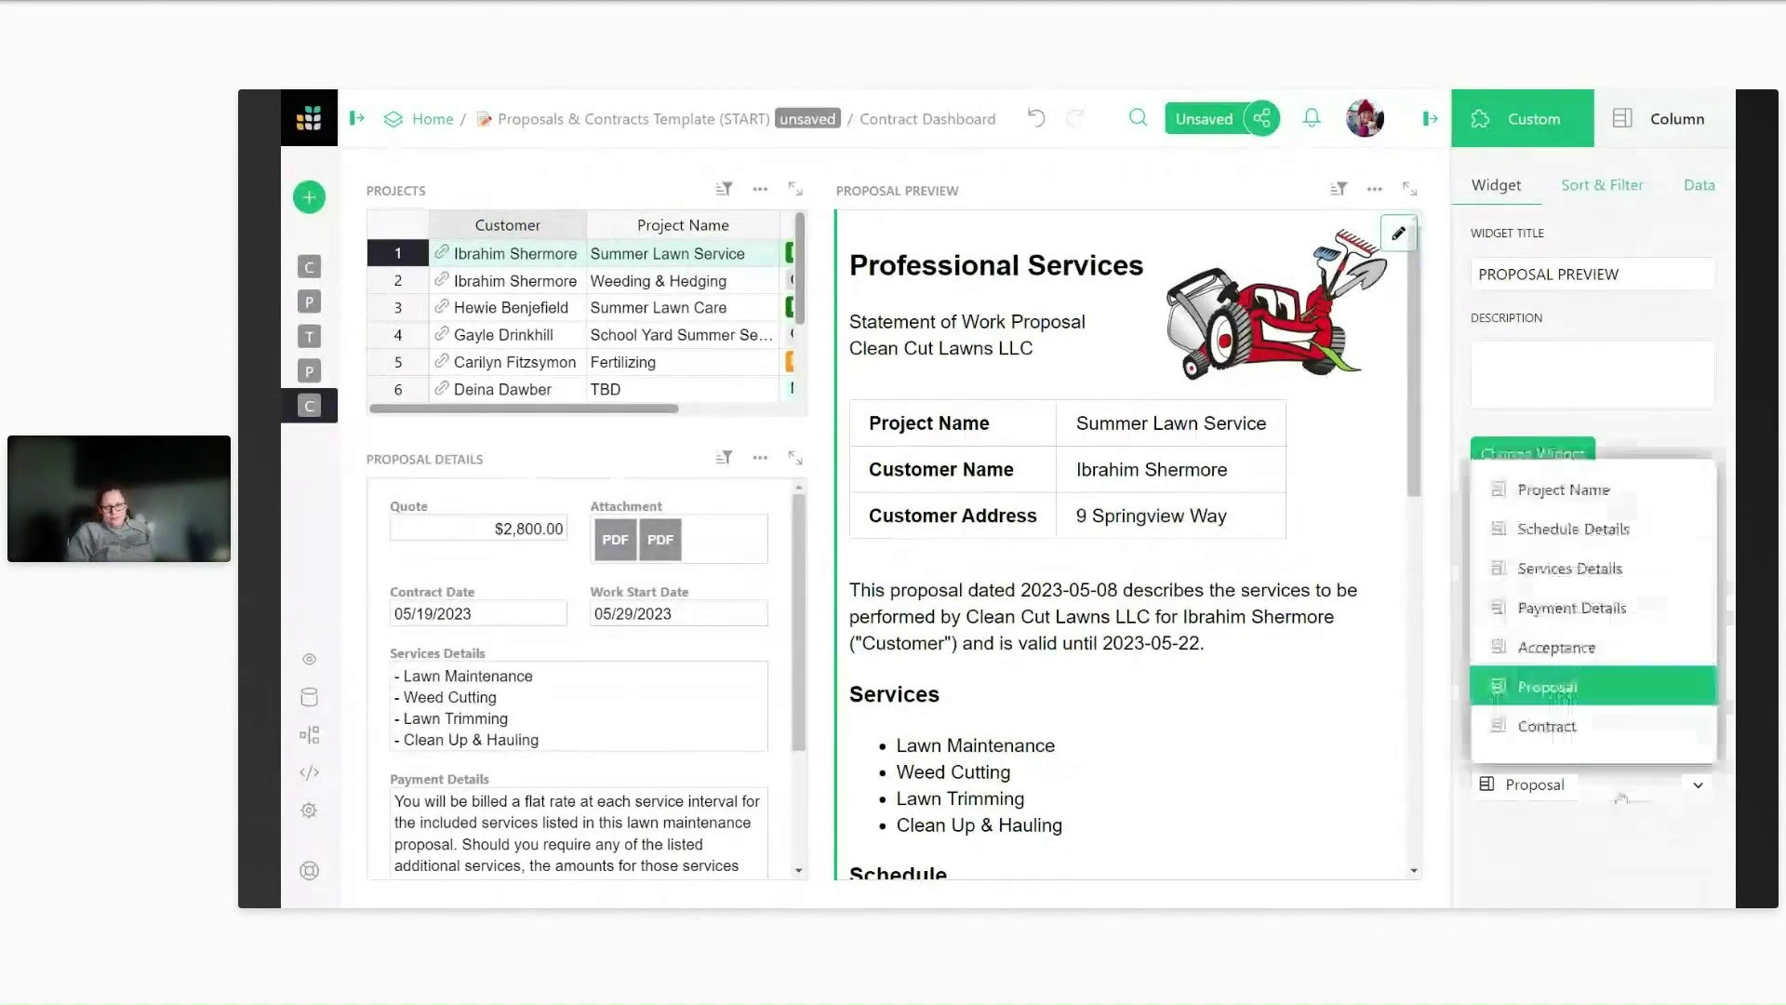
pyautogui.click(1629, 740)
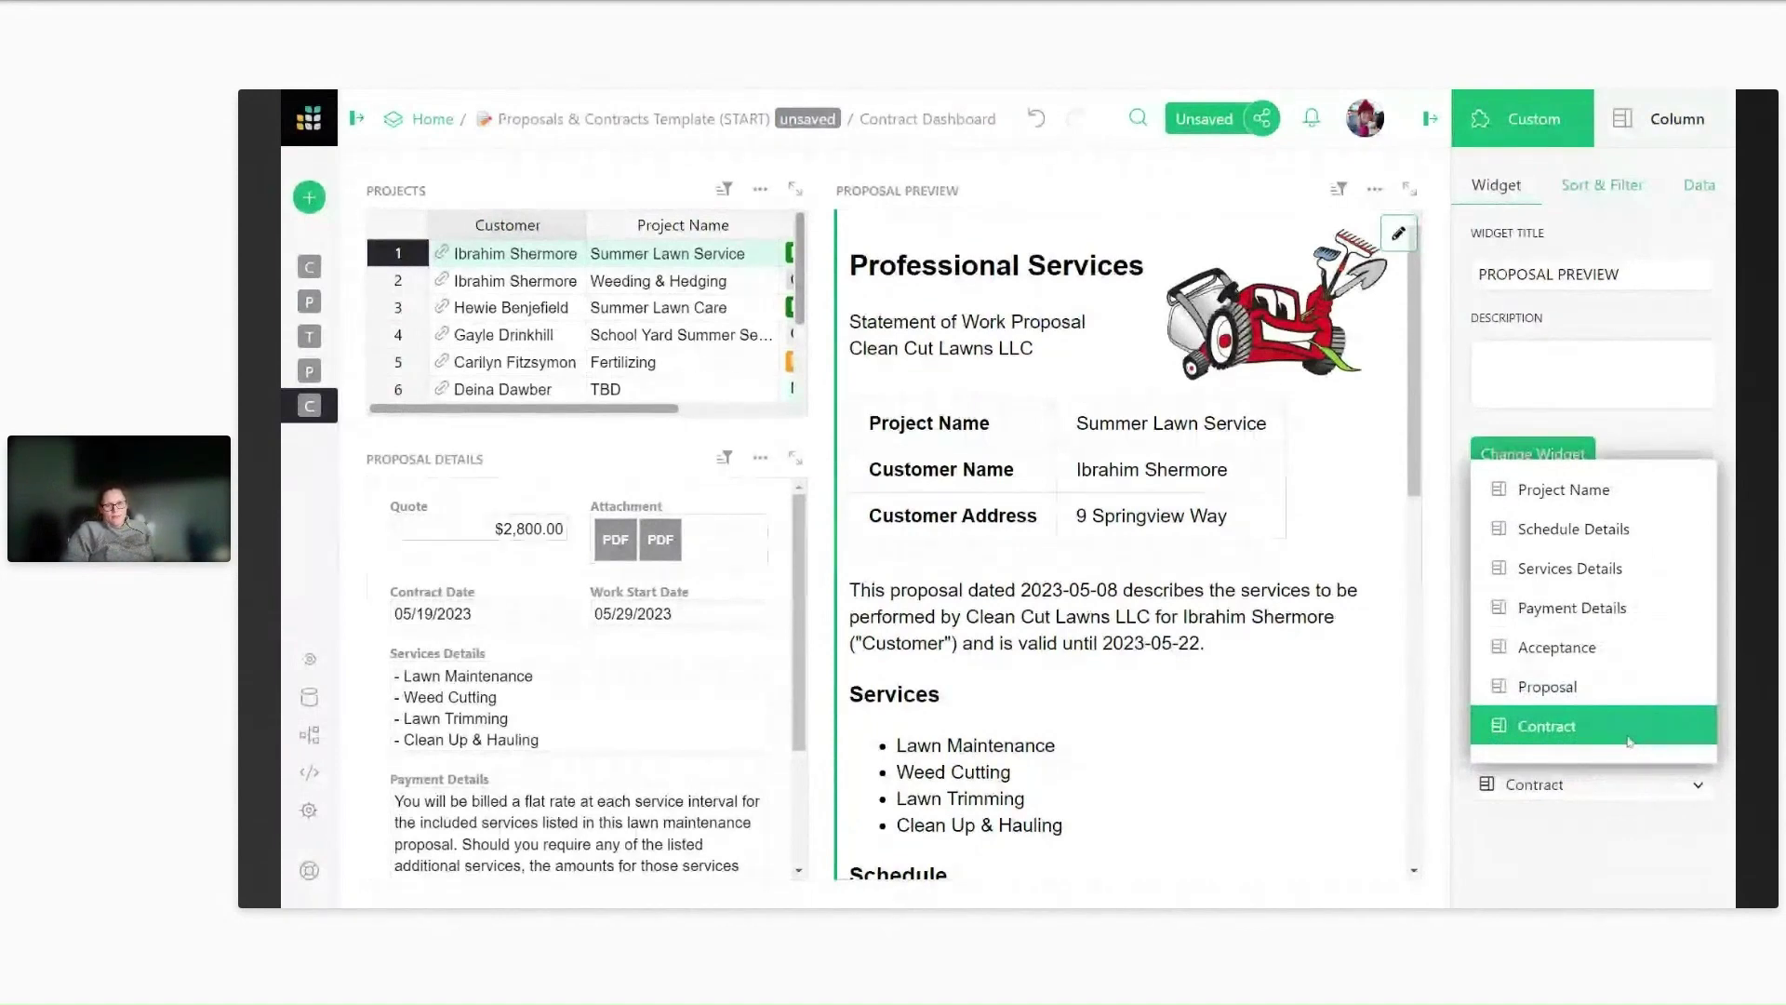
pyautogui.scroll(-2, 1011, 310)
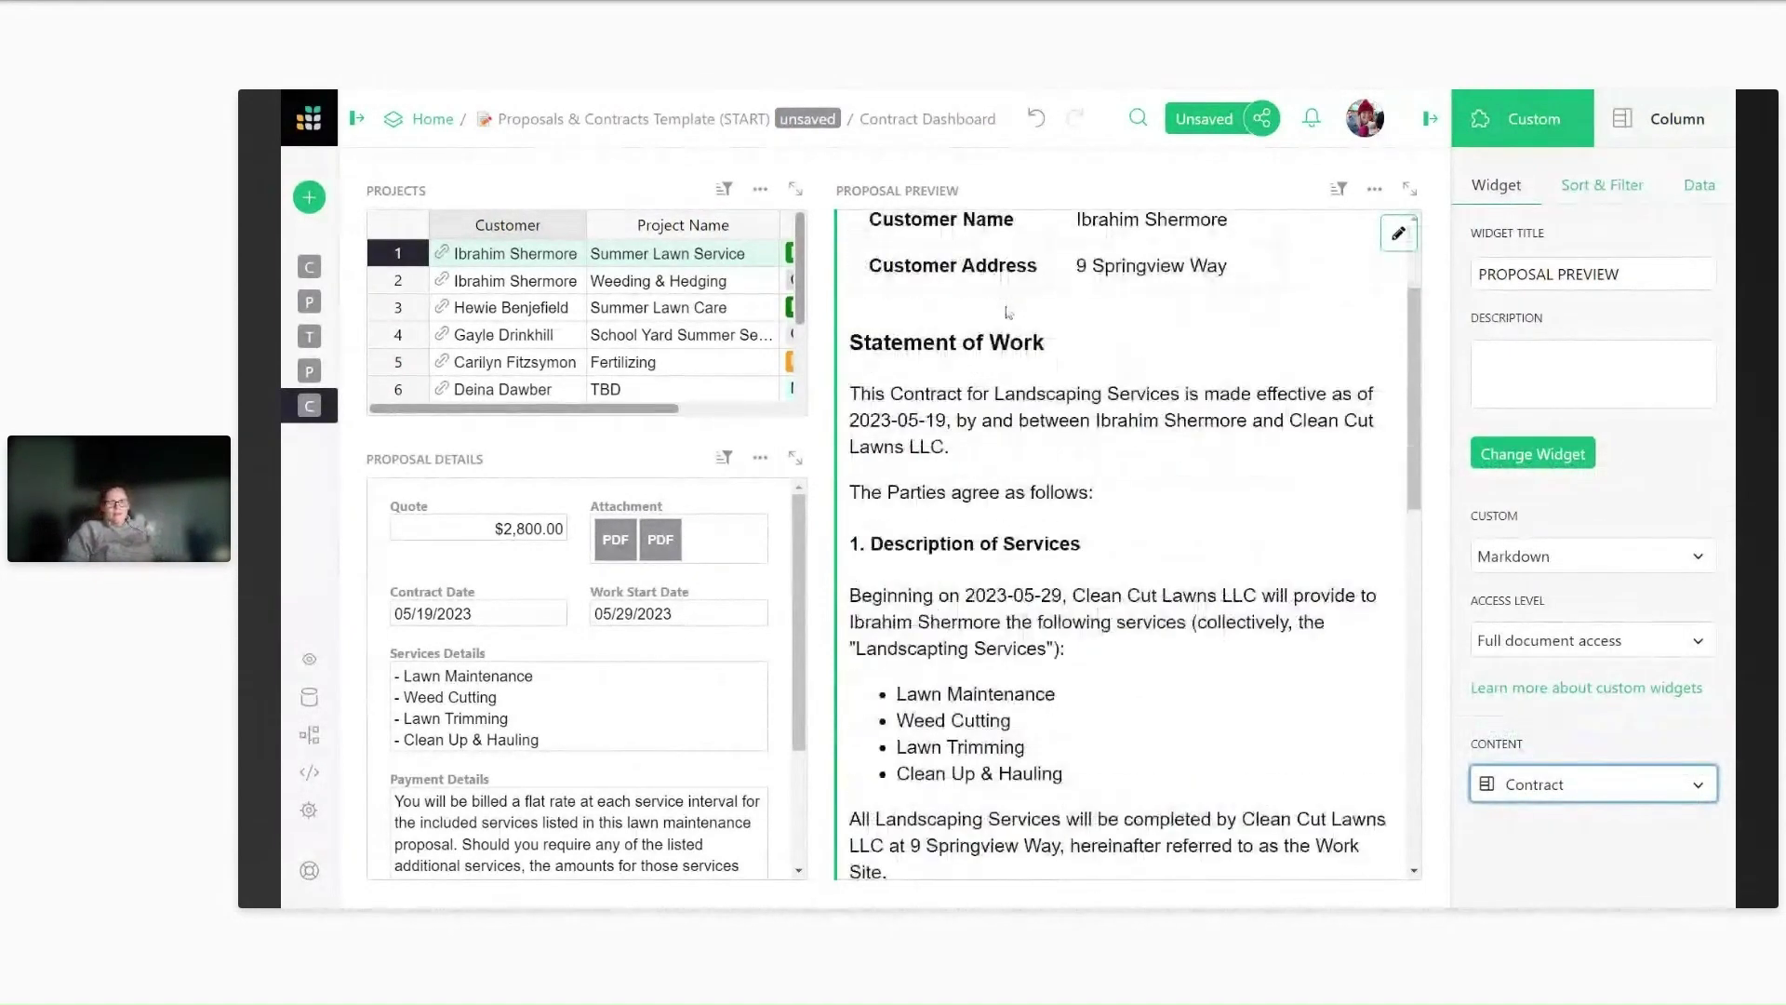
pyautogui.click(1430, 118)
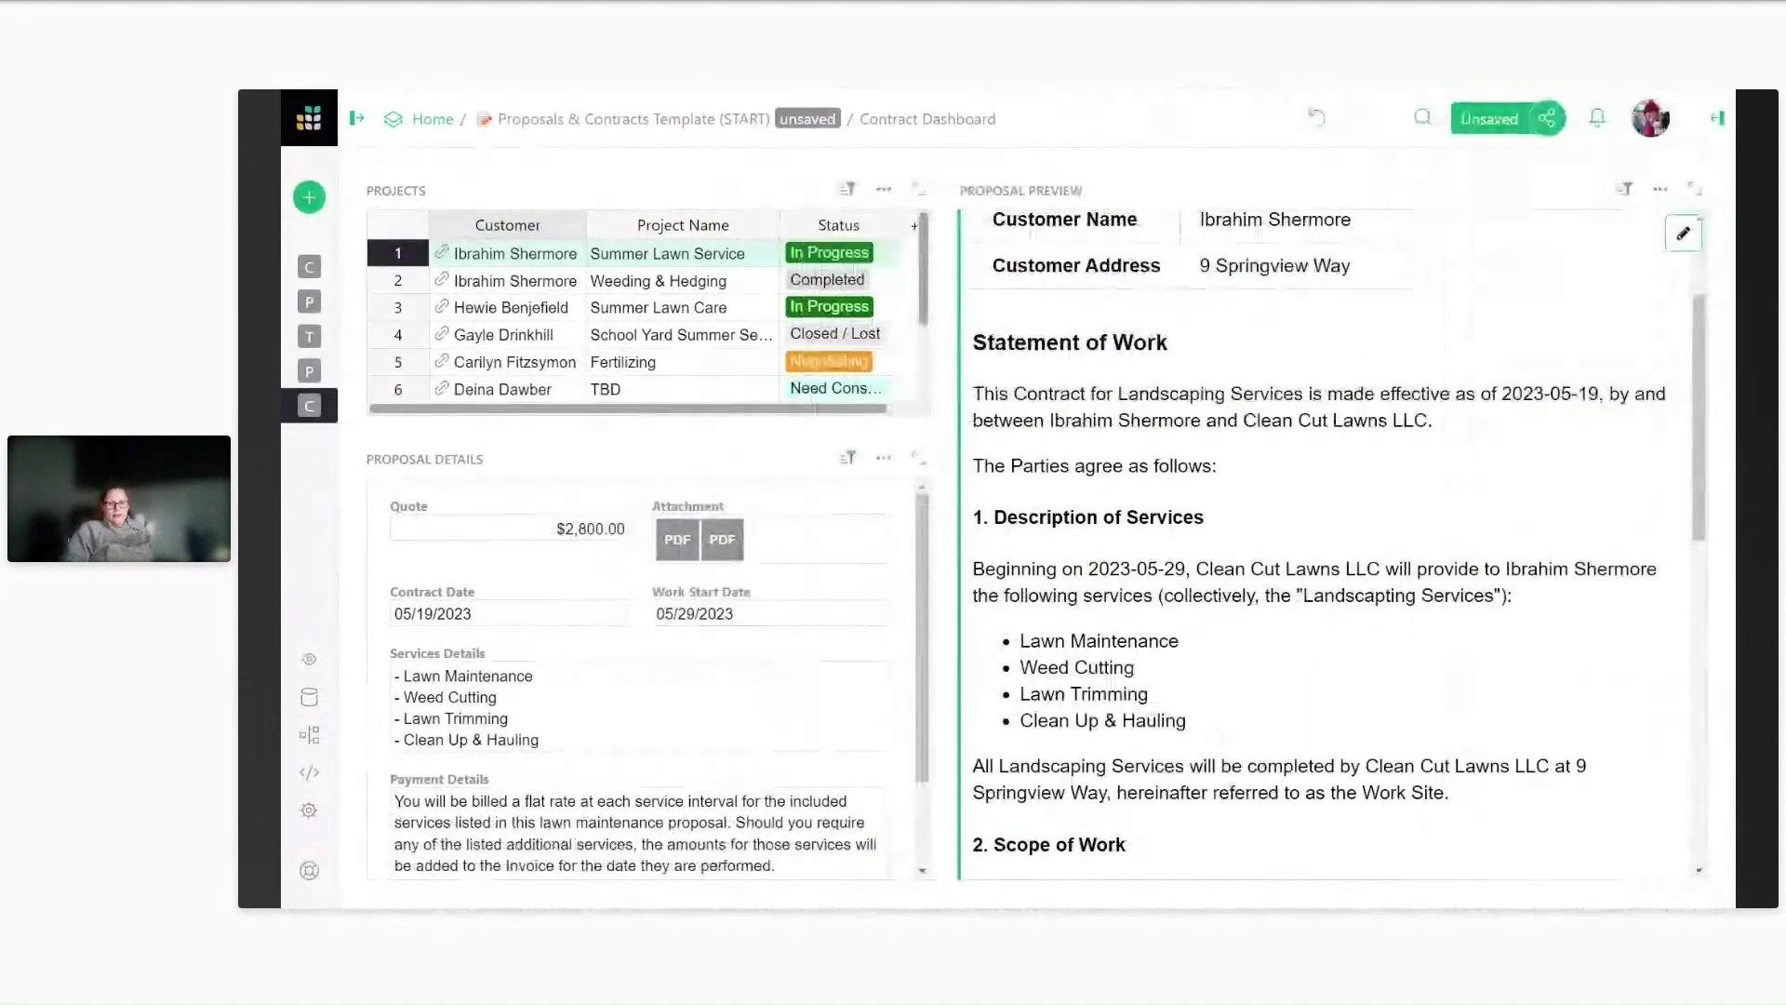
# Set the Summer Lawn Service project's Contract Date to today, 01/18/2024, and check the date in the contract preview.
pyautogui.scroll(2, 1331, 539)
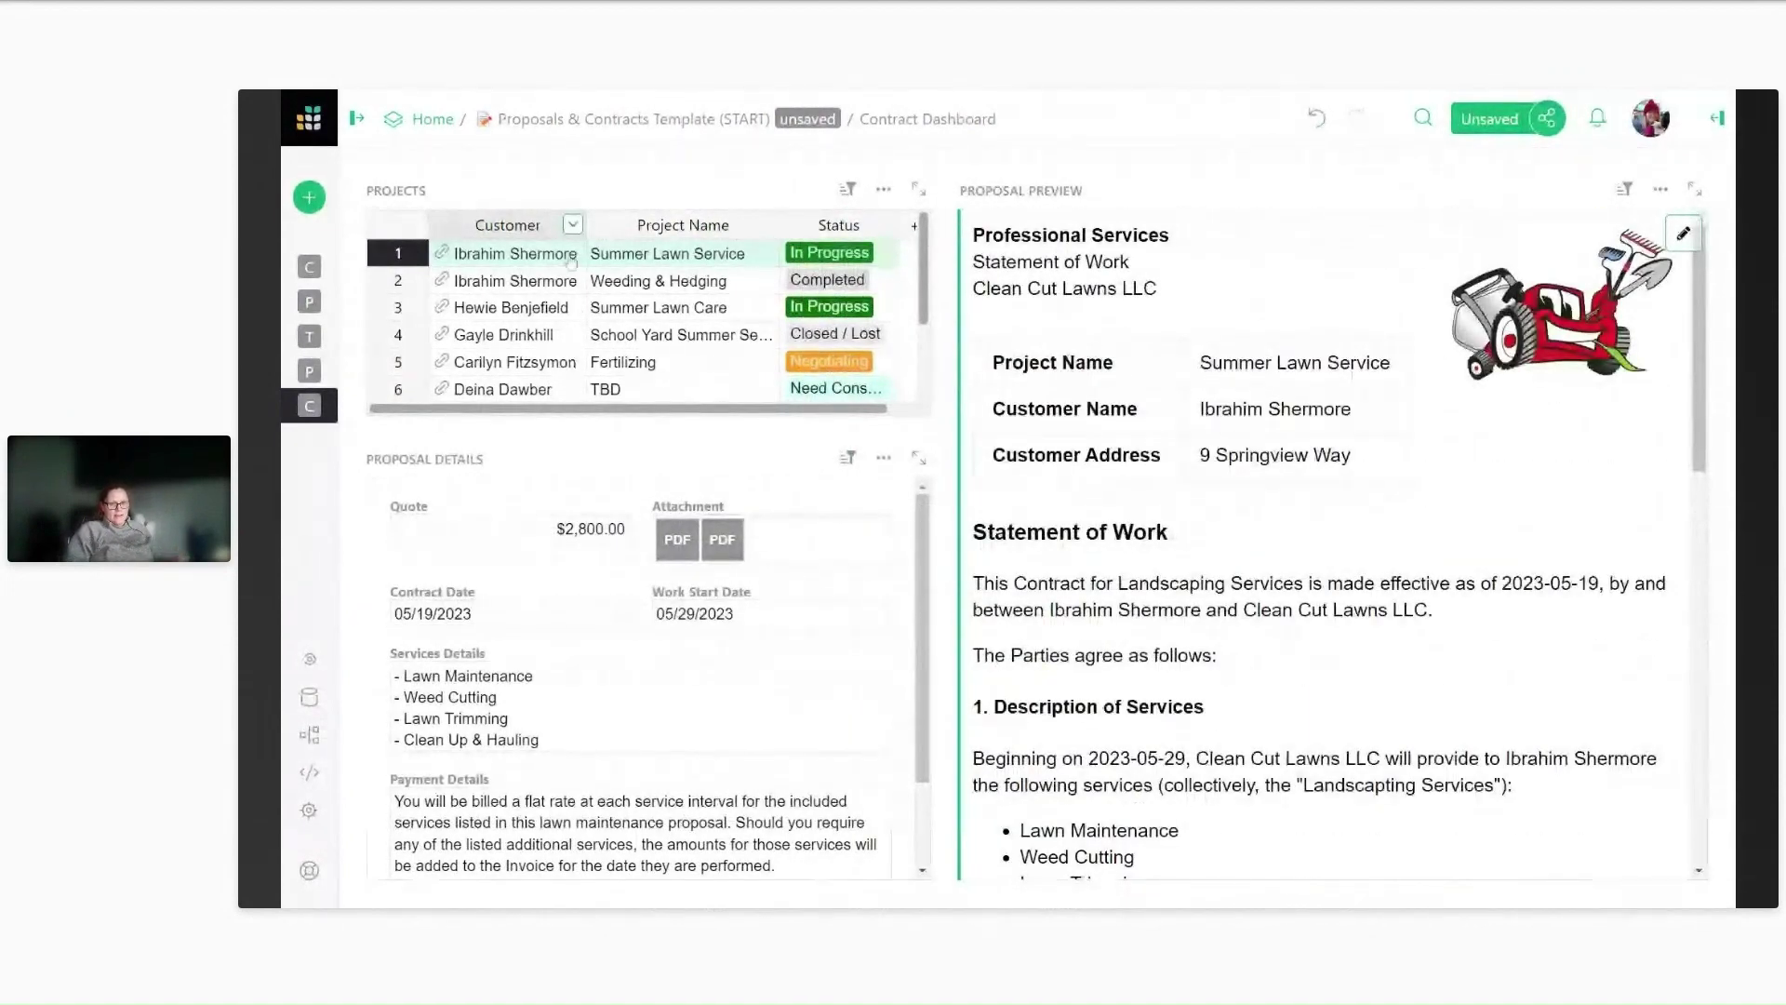
pyautogui.scroll(-2, 1360, 494)
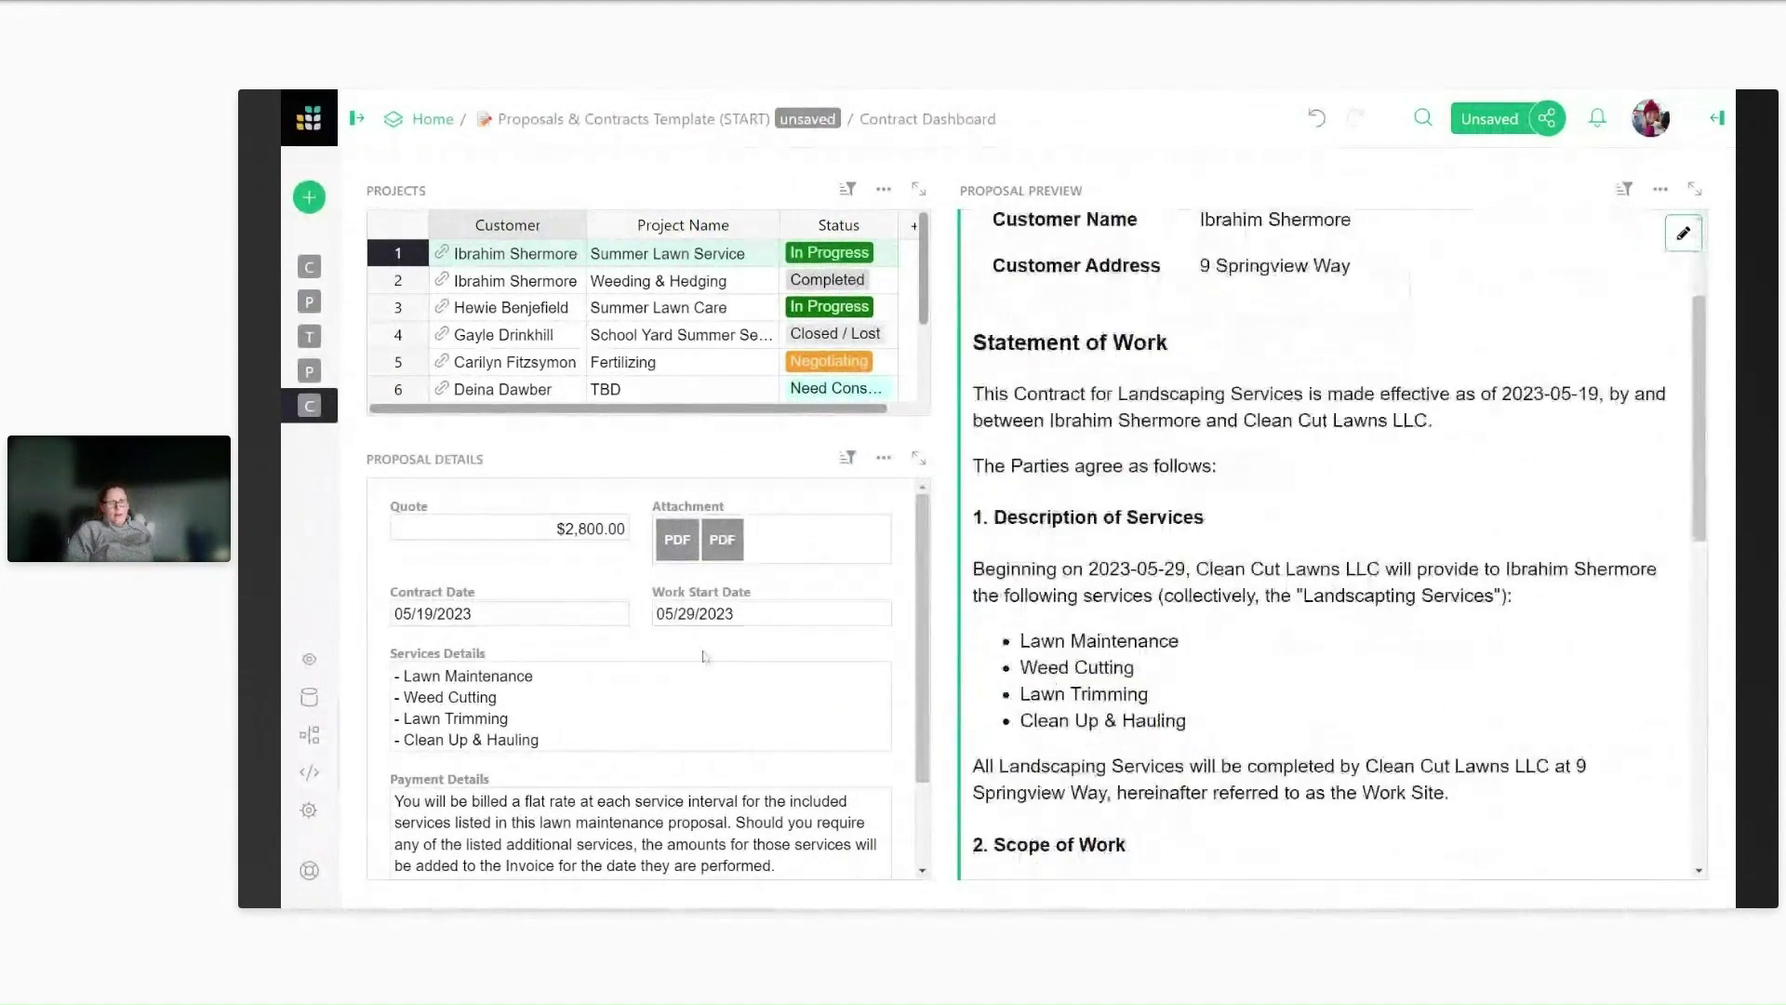
pyautogui.click(546, 612)
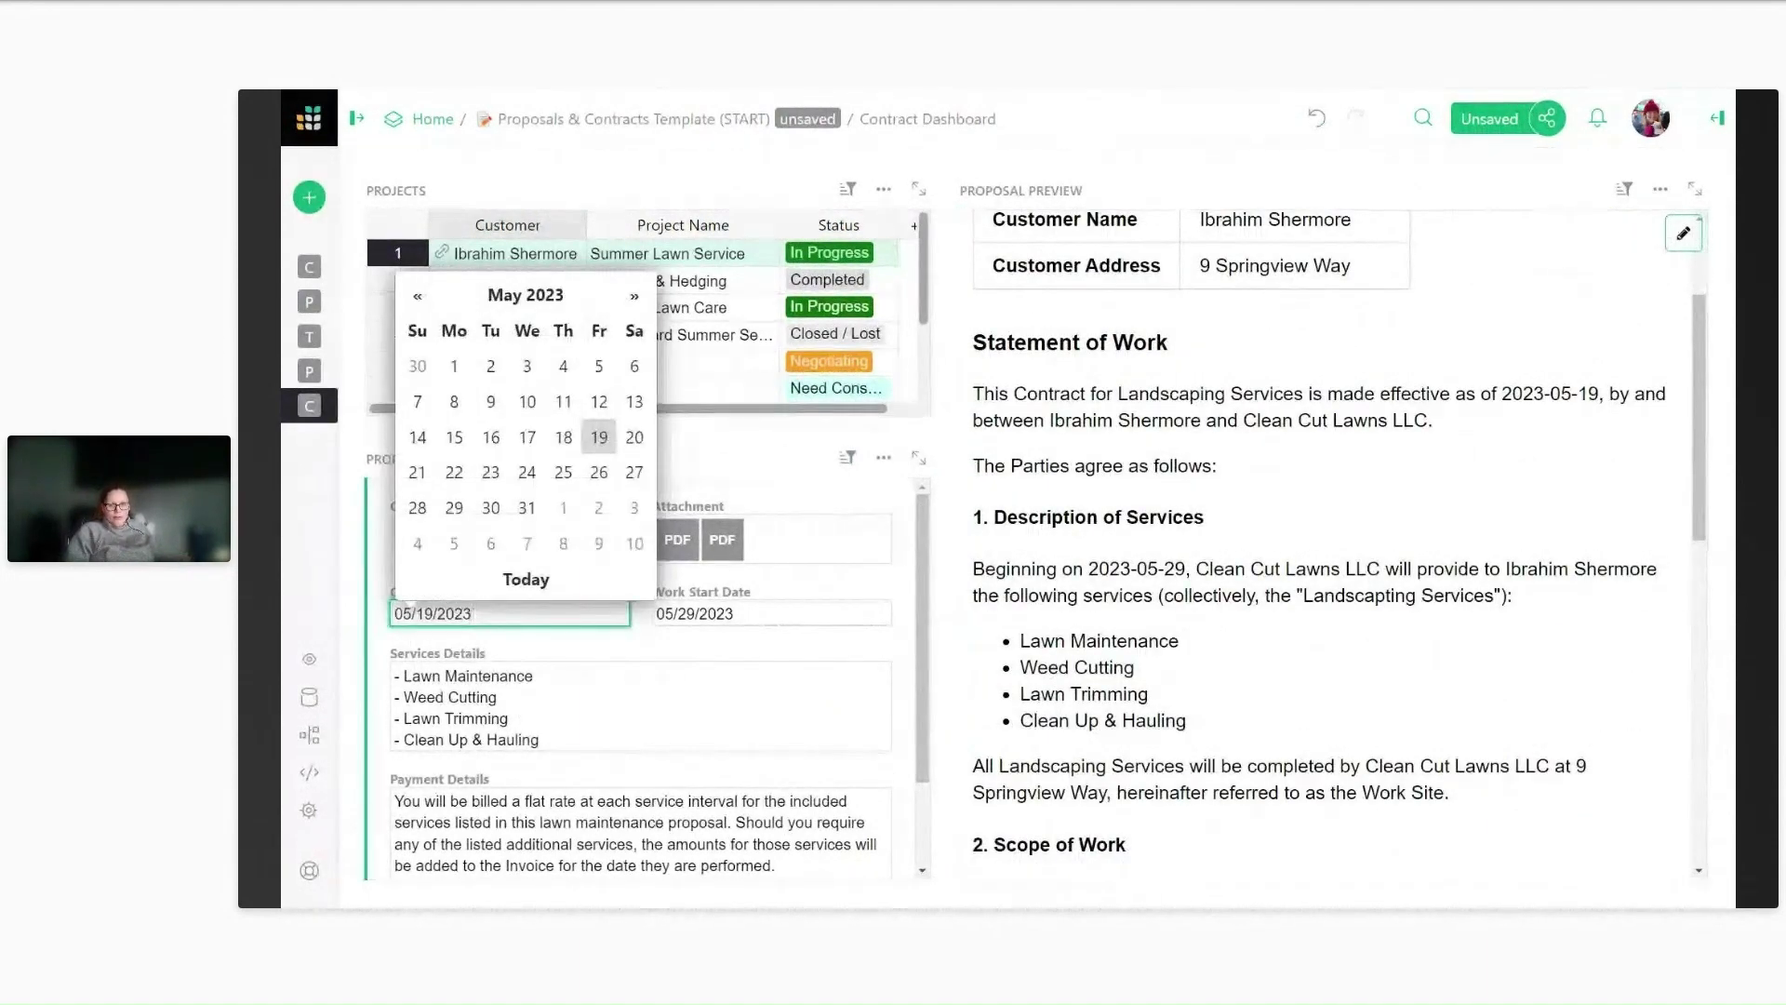
pyautogui.click(526, 579)
pyautogui.click(646, 646)
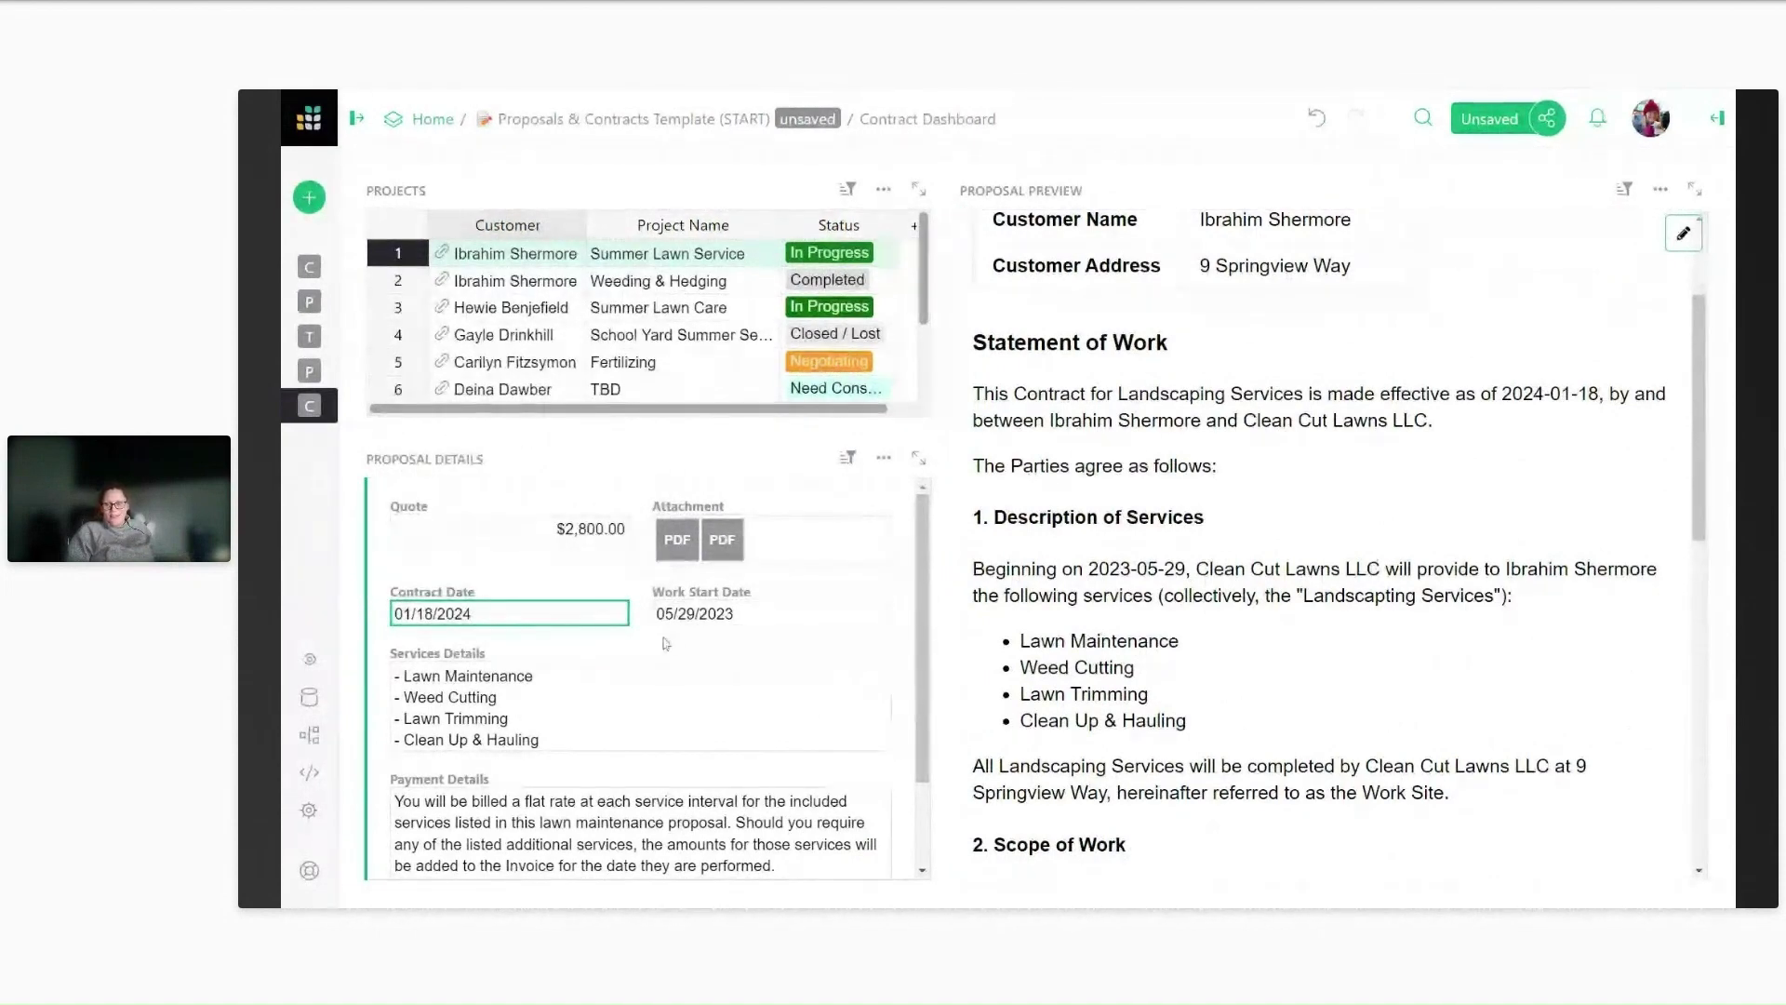
pyautogui.moveTo(1501, 394); pyautogui.dragTo(1599, 393)
pyautogui.click(1599, 395)
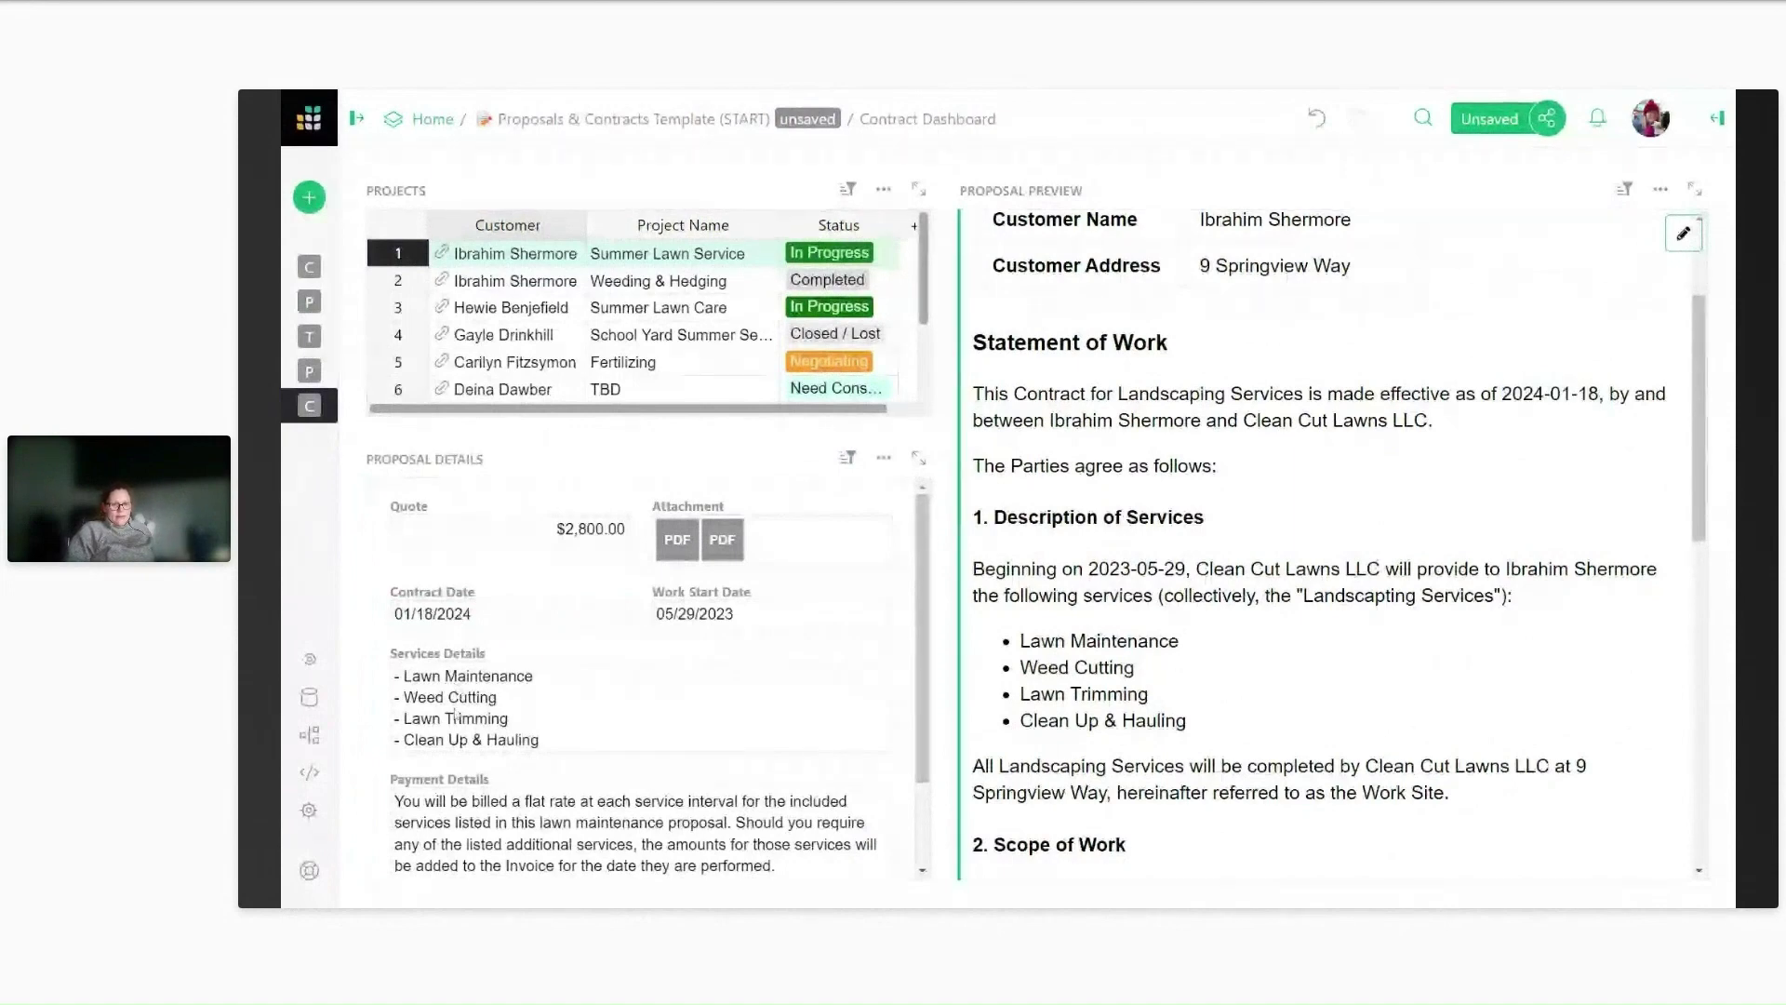
# Remove the Lawn Trimming and Clean Up & Hauling lines from the project's Services Details.
pyautogui.moveTo(539, 740); pyautogui.dragTo(395, 719)
pyautogui.press('BackSpace')
pyautogui.press('Return')
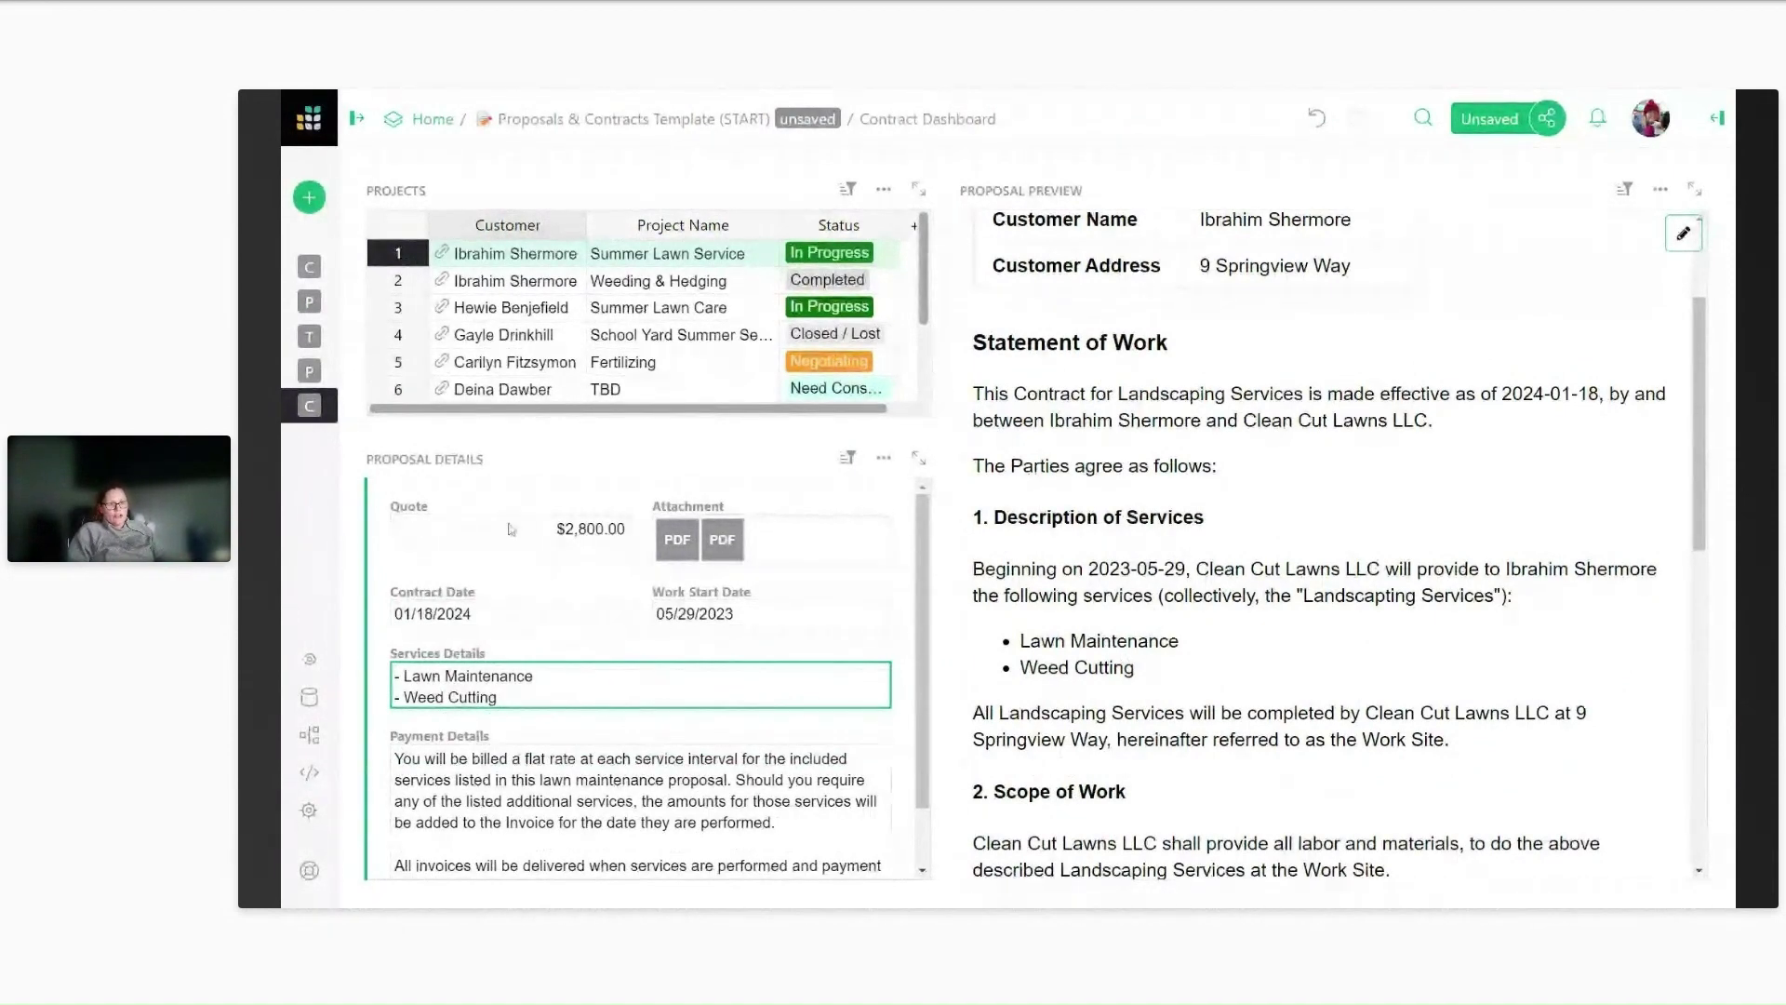
# Rename the Proposal Details widget to "CONTRACT DETAILS".
pyautogui.click(424, 458)
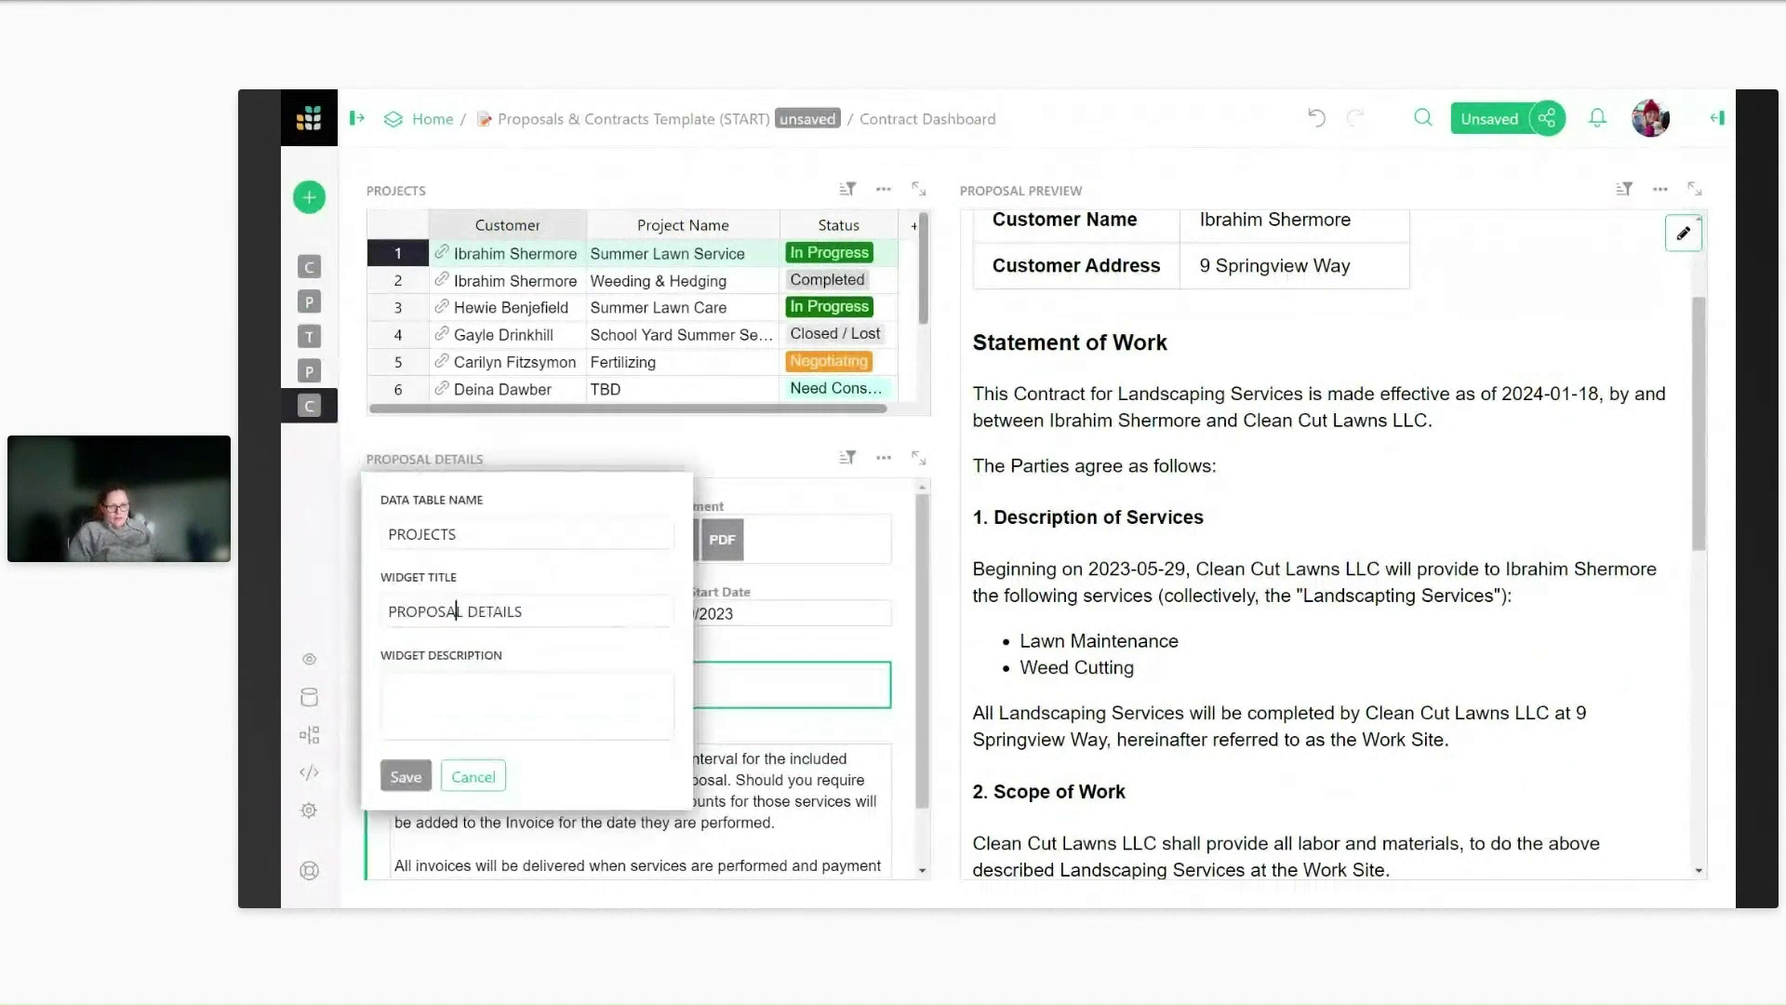
pyautogui.doubleClick(457, 611)
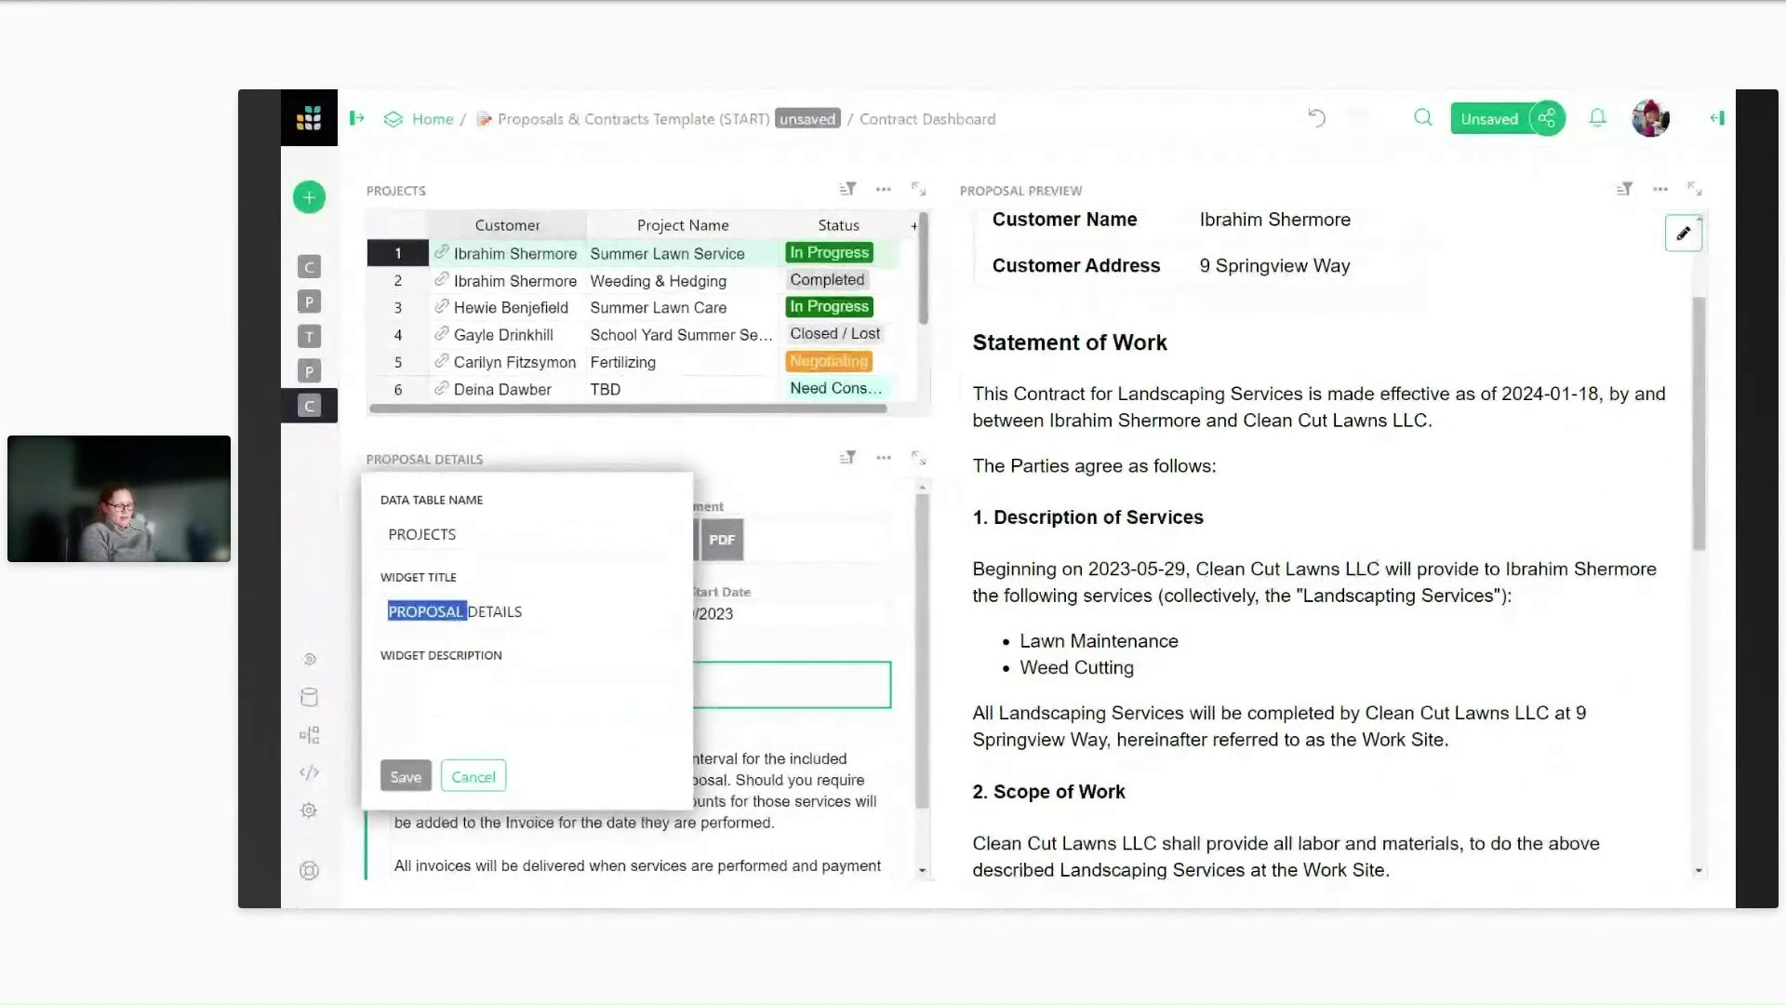
pyautogui.write('CONTRAC')
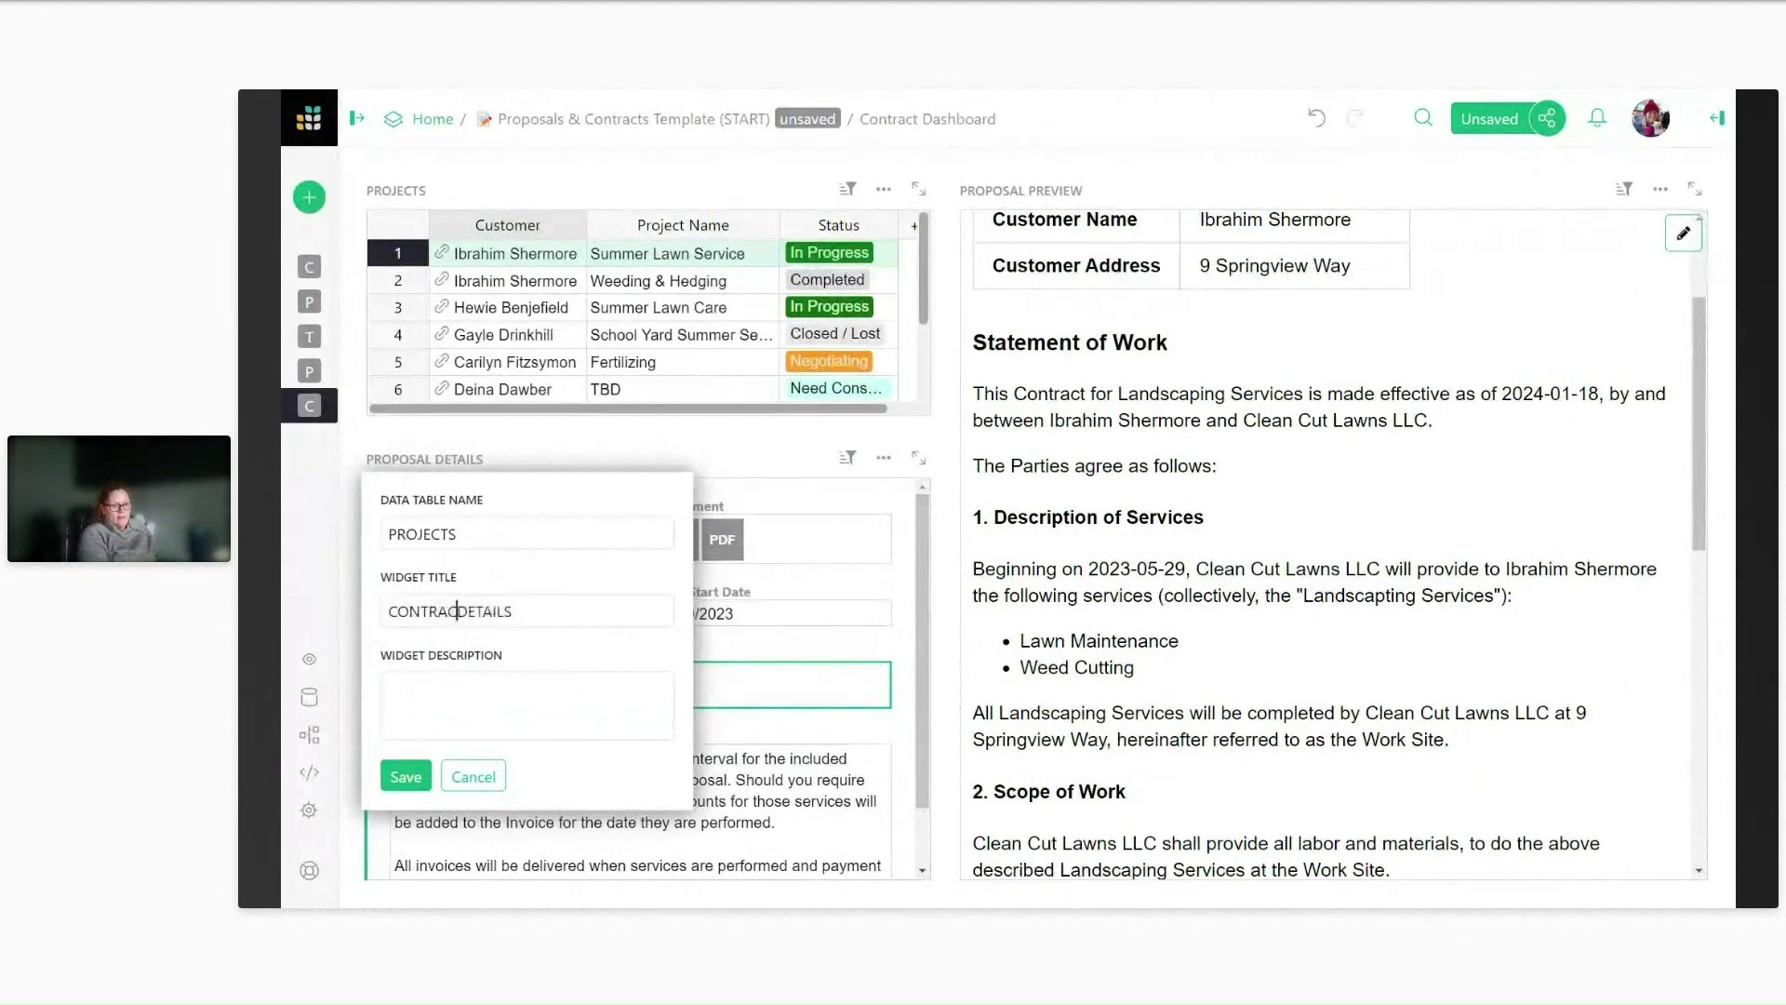
pyautogui.write('T')
pyautogui.press('Return')
# Rename the Proposal Preview widget to "CONTRACT PREVIEW".
pyautogui.click(1021, 189)
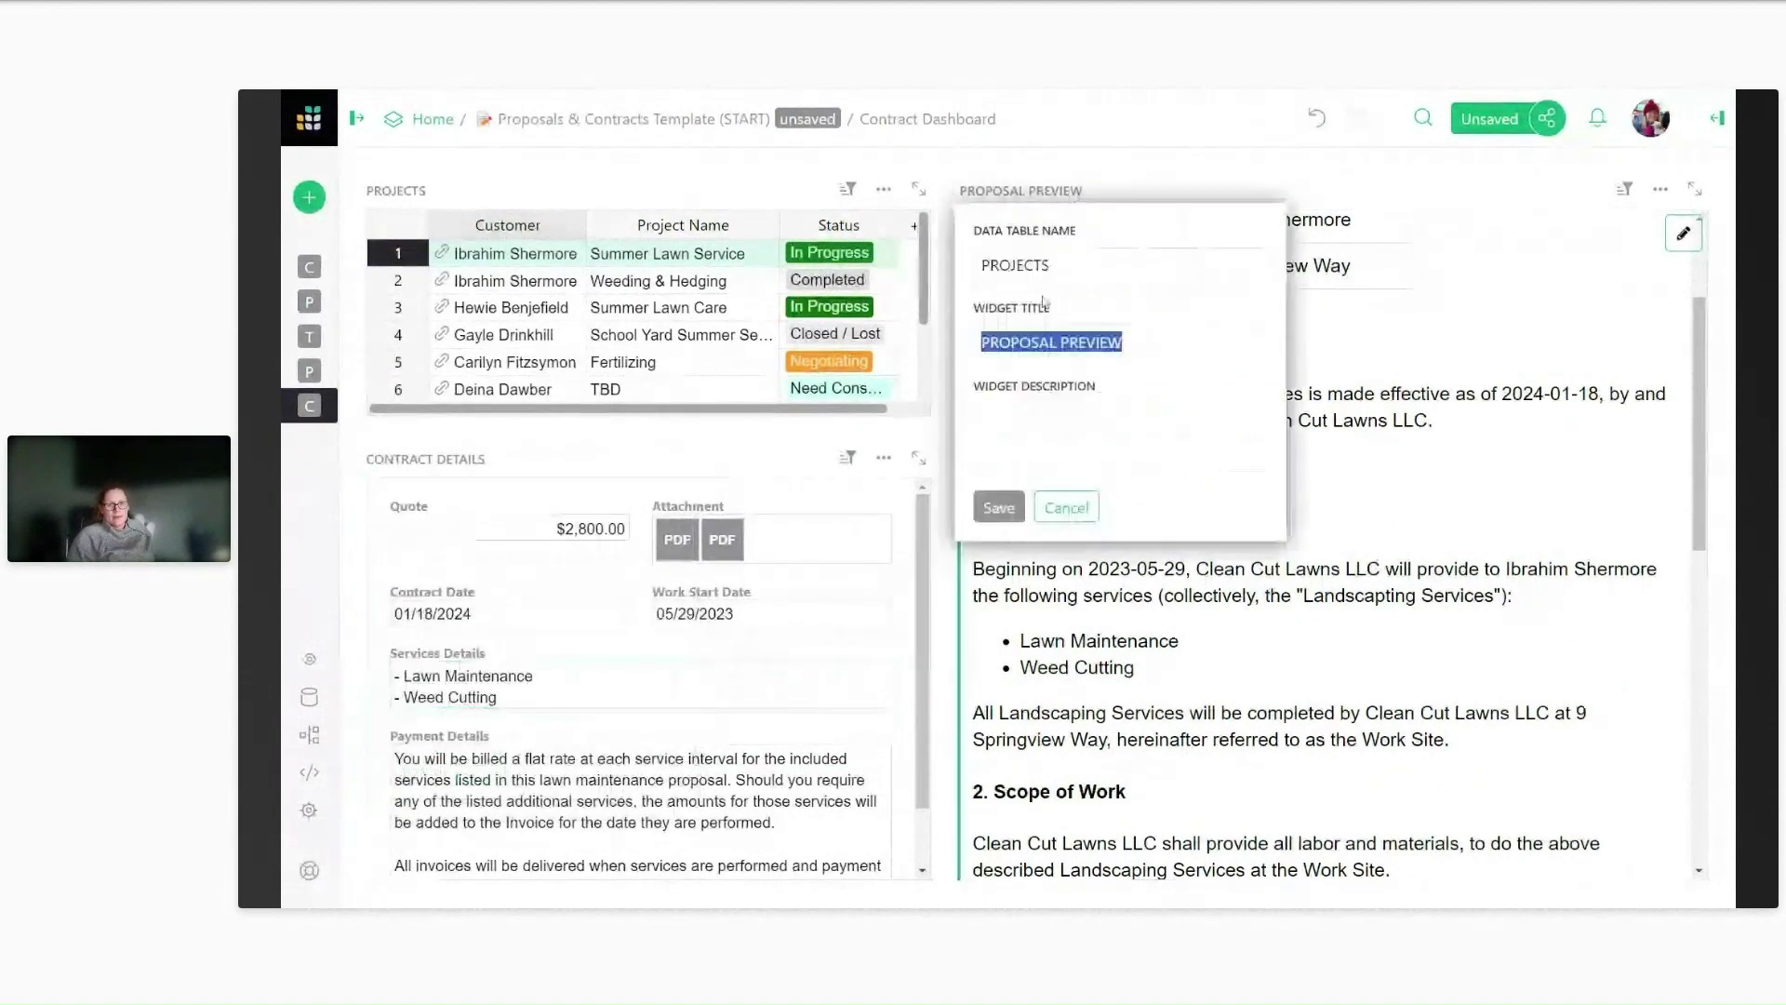
pyautogui.click(1010, 342)
pyautogui.doubleClick(1004, 342)
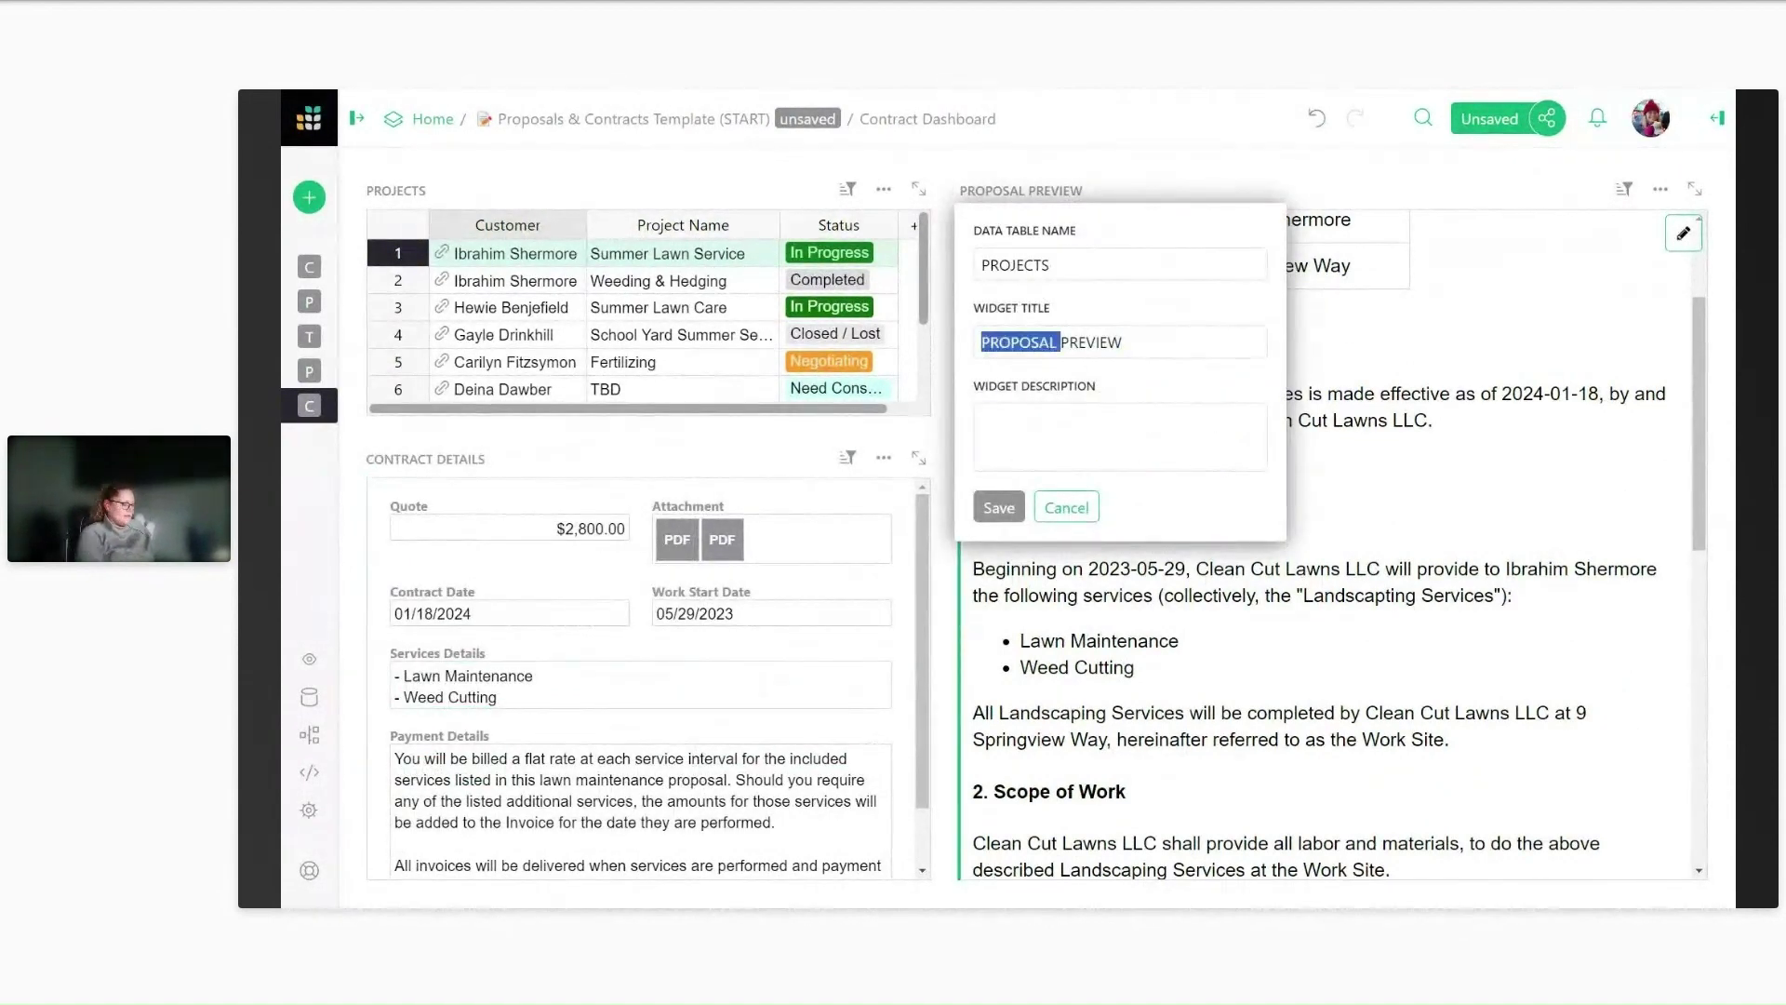
pyautogui.write('CONTRACT')
pyautogui.press('Return')
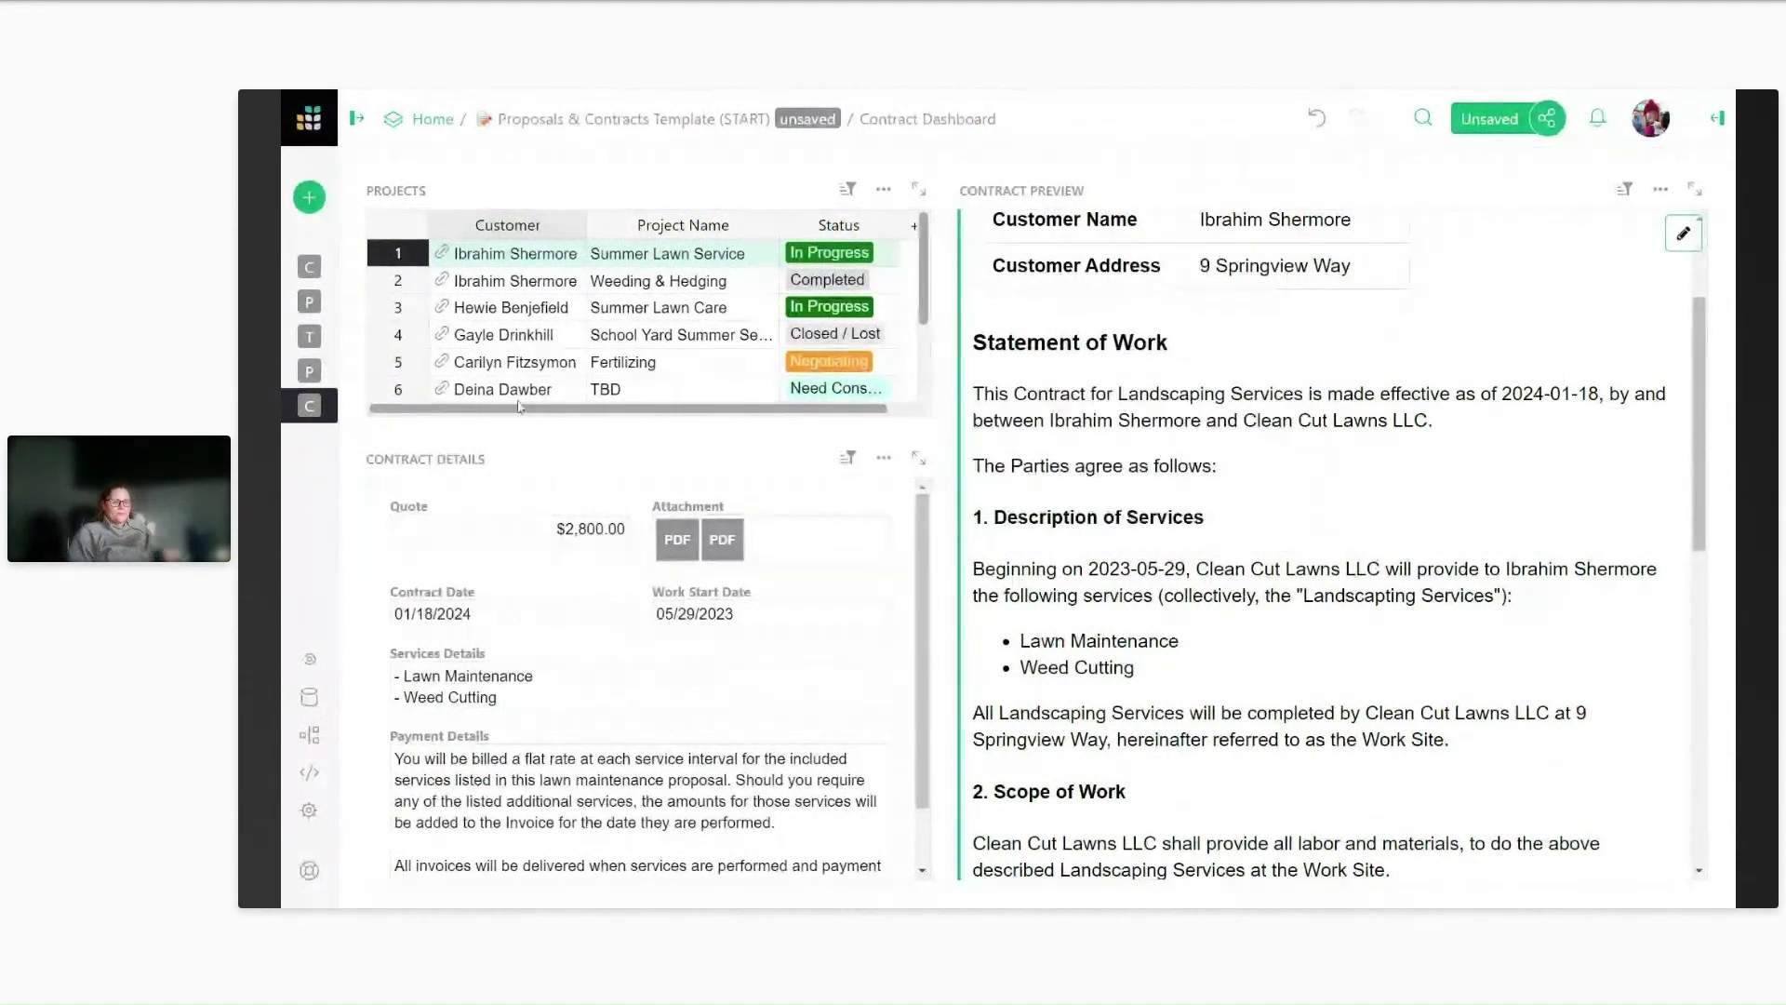
# Expand the document's page list and look at the options for the Contract Dashboard page.
pyautogui.click(356, 118)
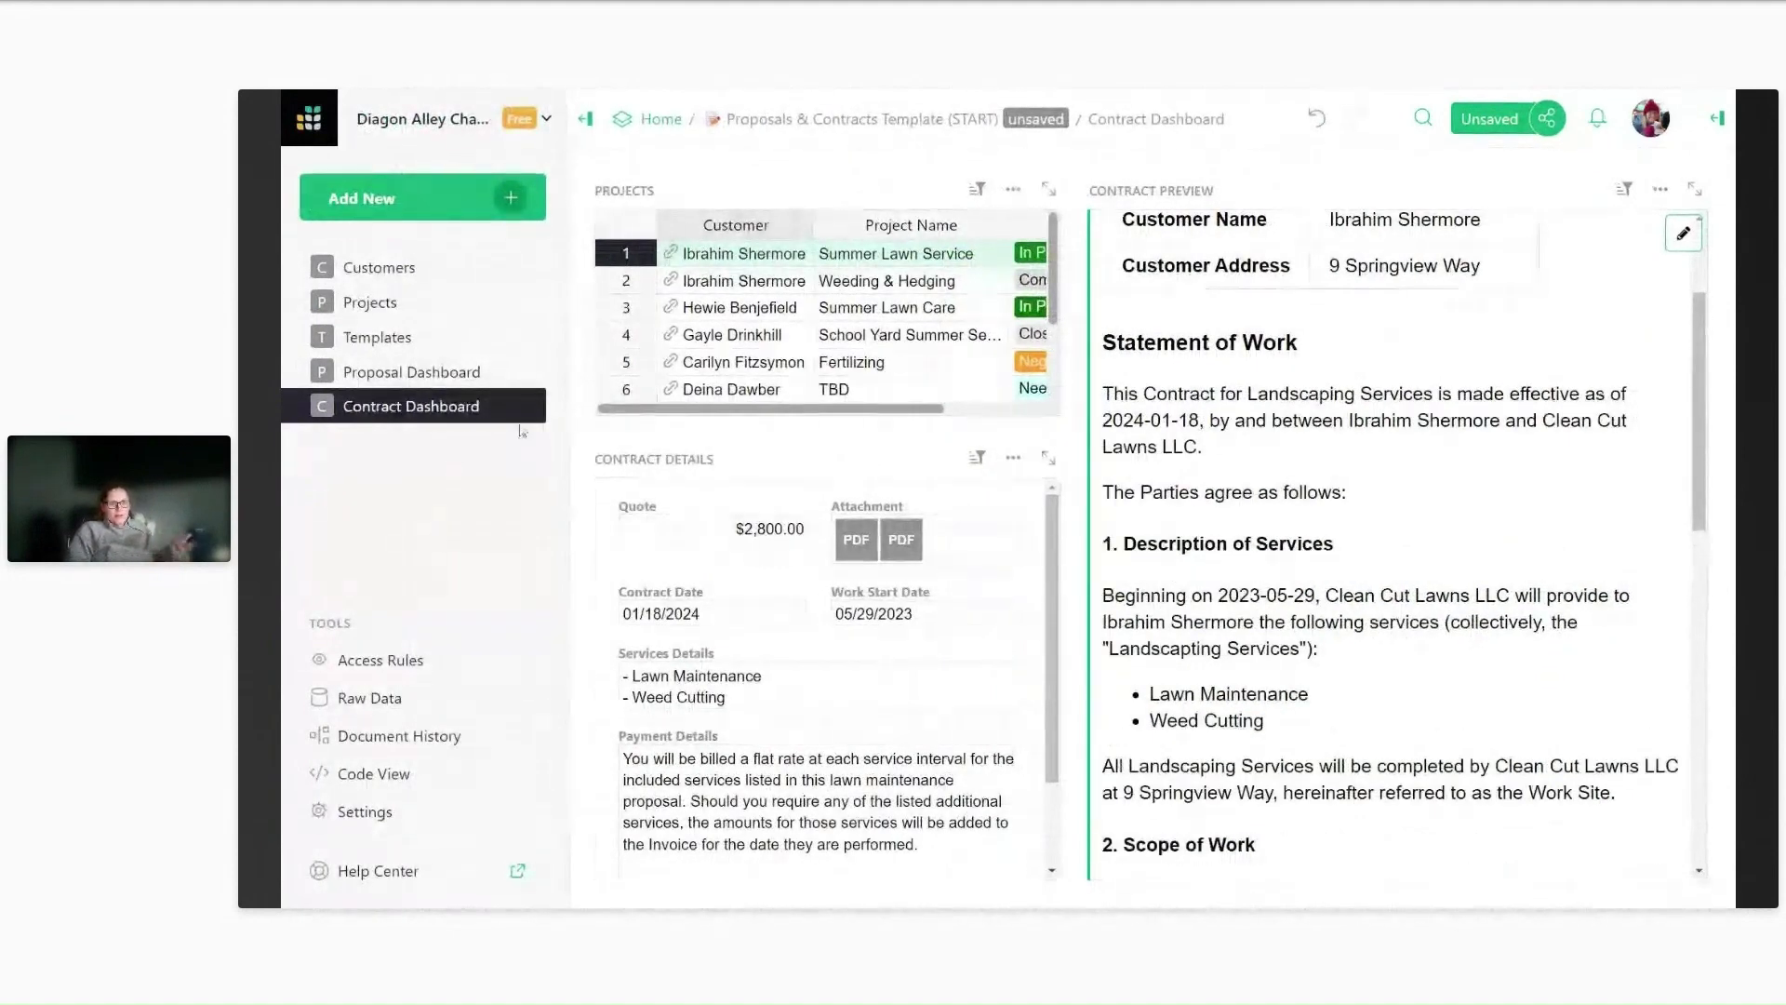
pyautogui.moveTo(527, 406)
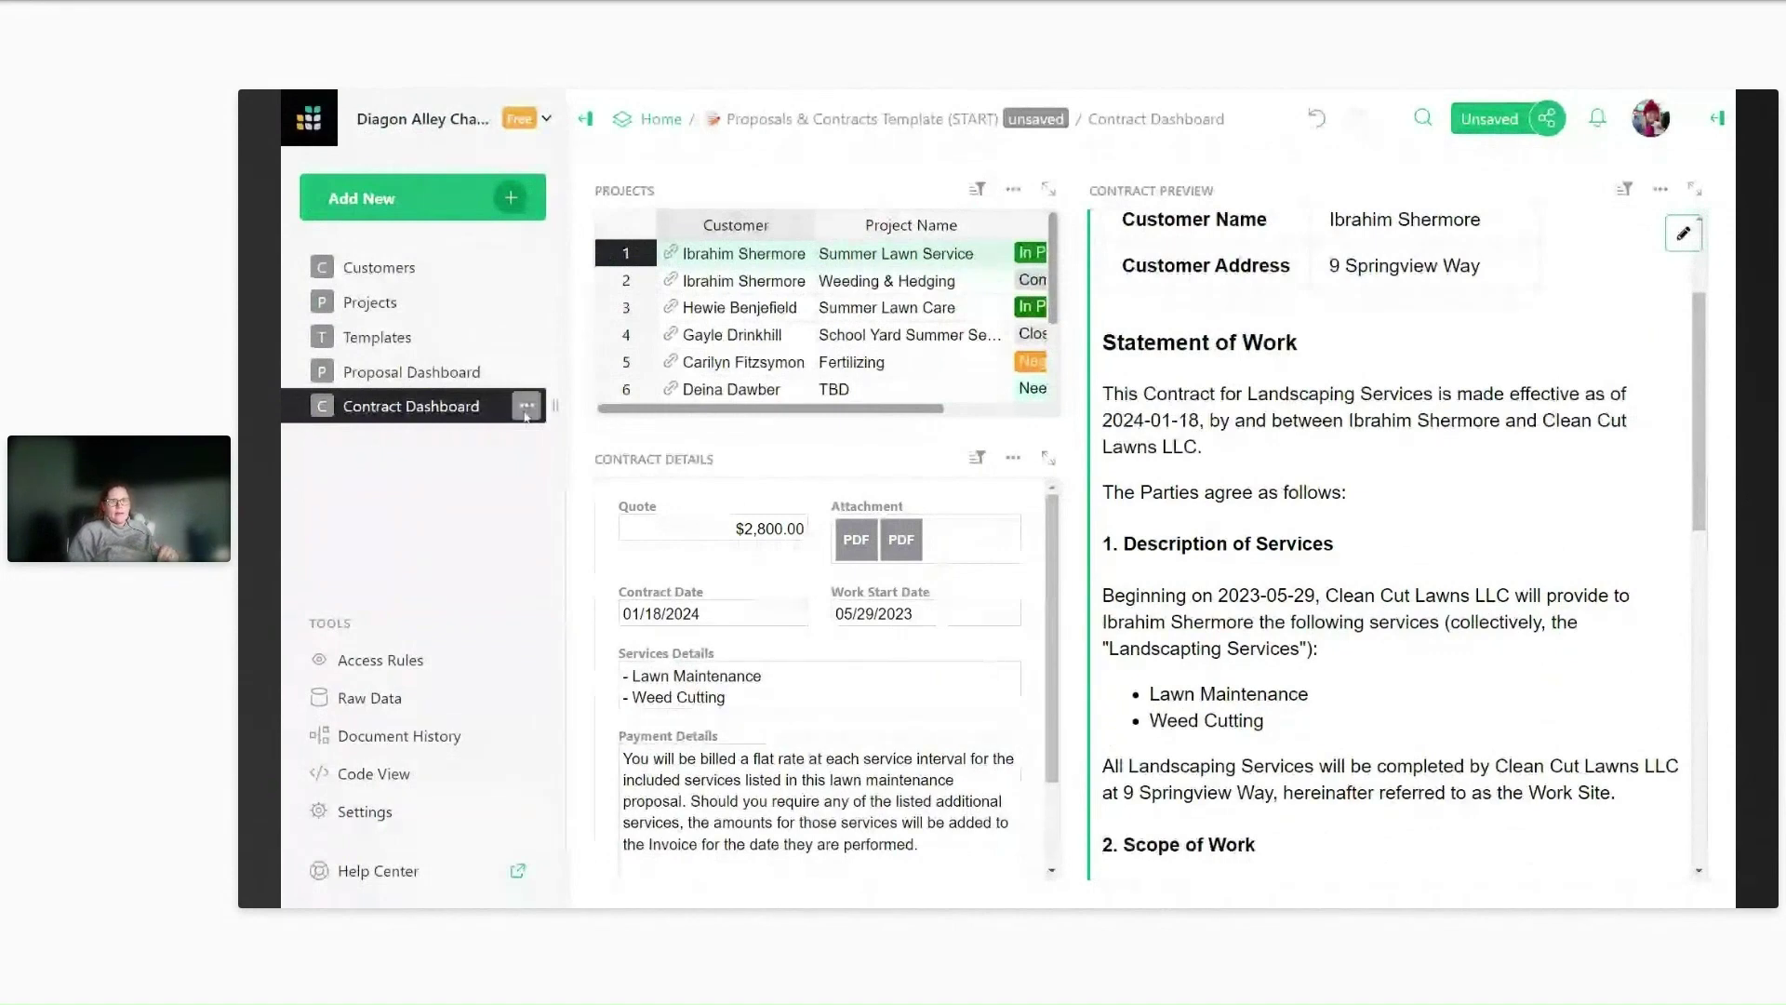
pyautogui.click(526, 406)
pyautogui.click(450, 511)
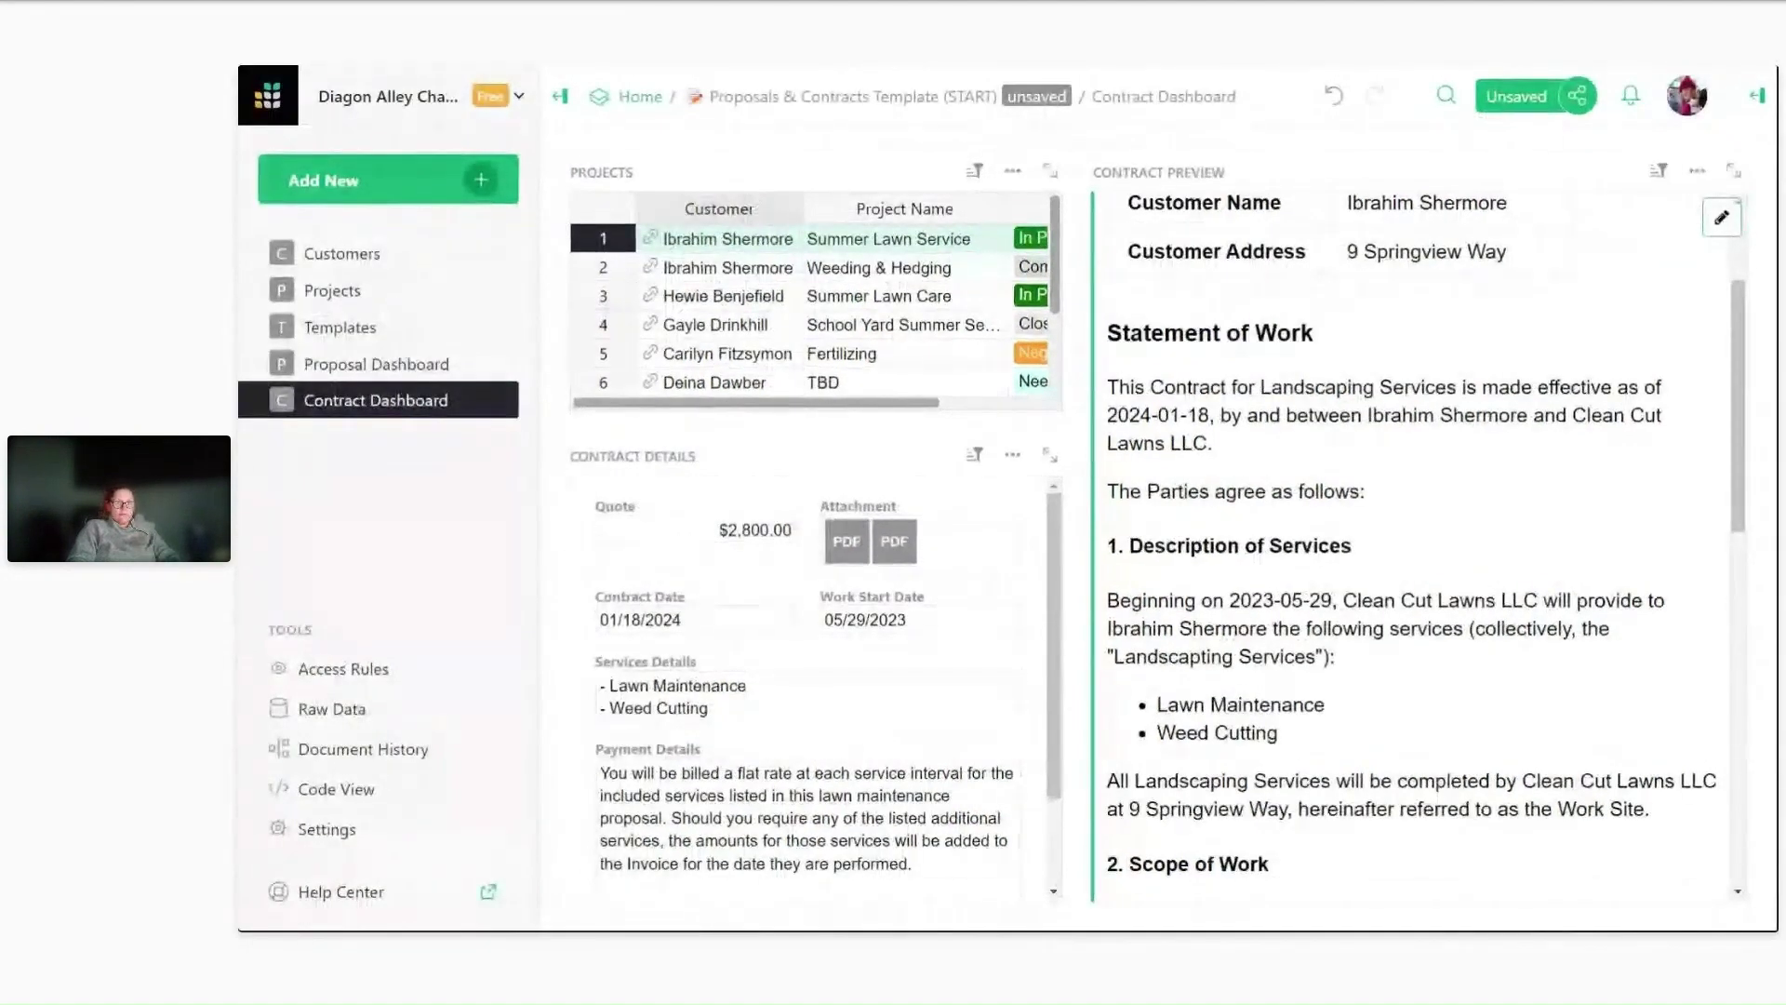
# Switch to the Grist form editor site, import the Net Promoter Score survey document and dismiss its tour.
pyautogui.press('F11')
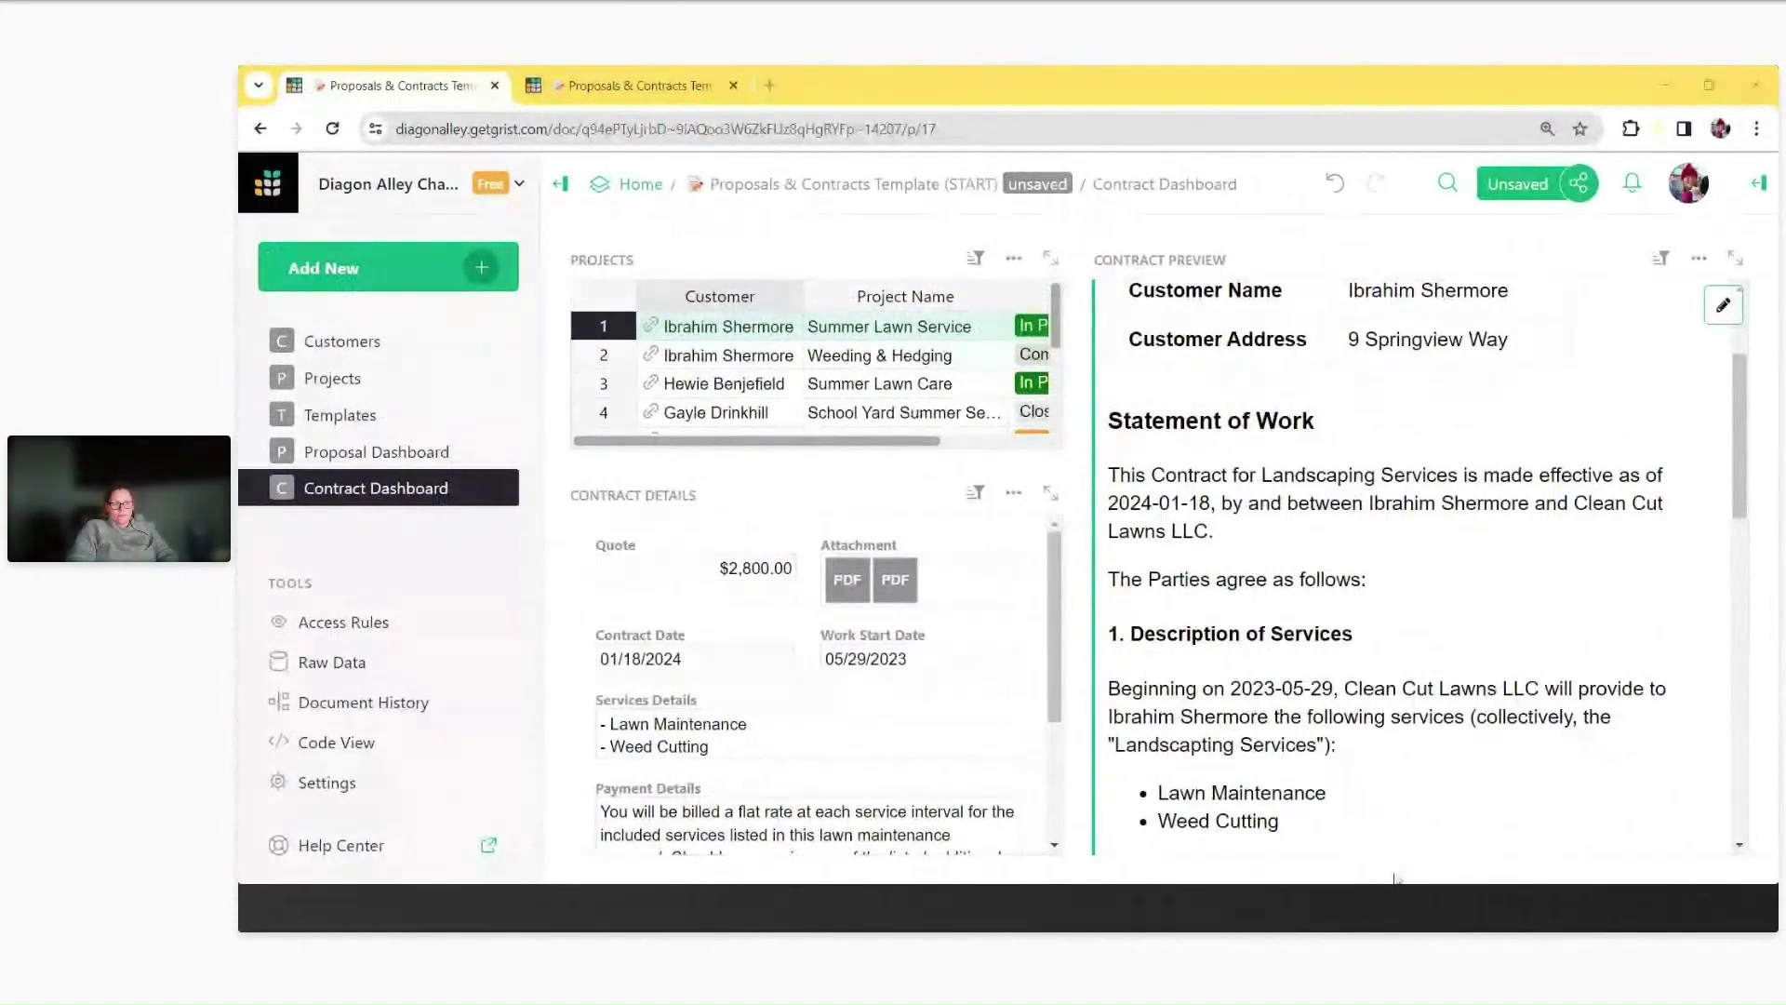
pyautogui.moveTo(613, 85); pyautogui.dragTo(389, 85)
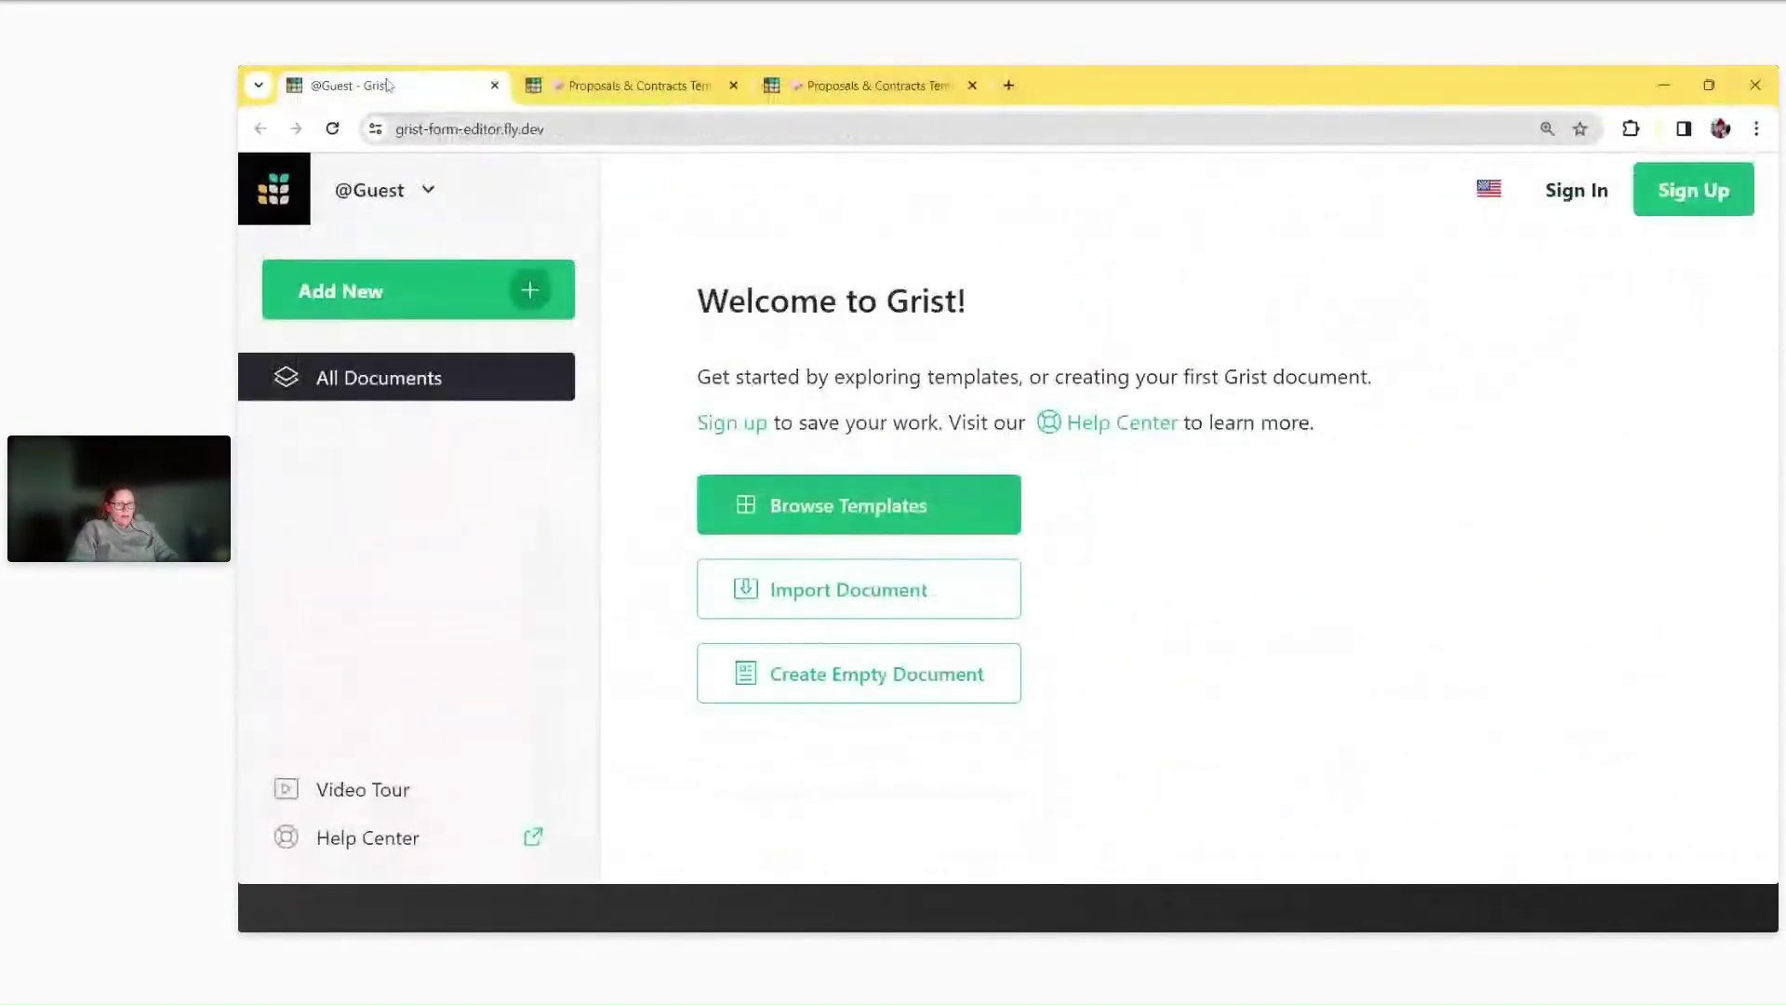
pyautogui.press('F11')
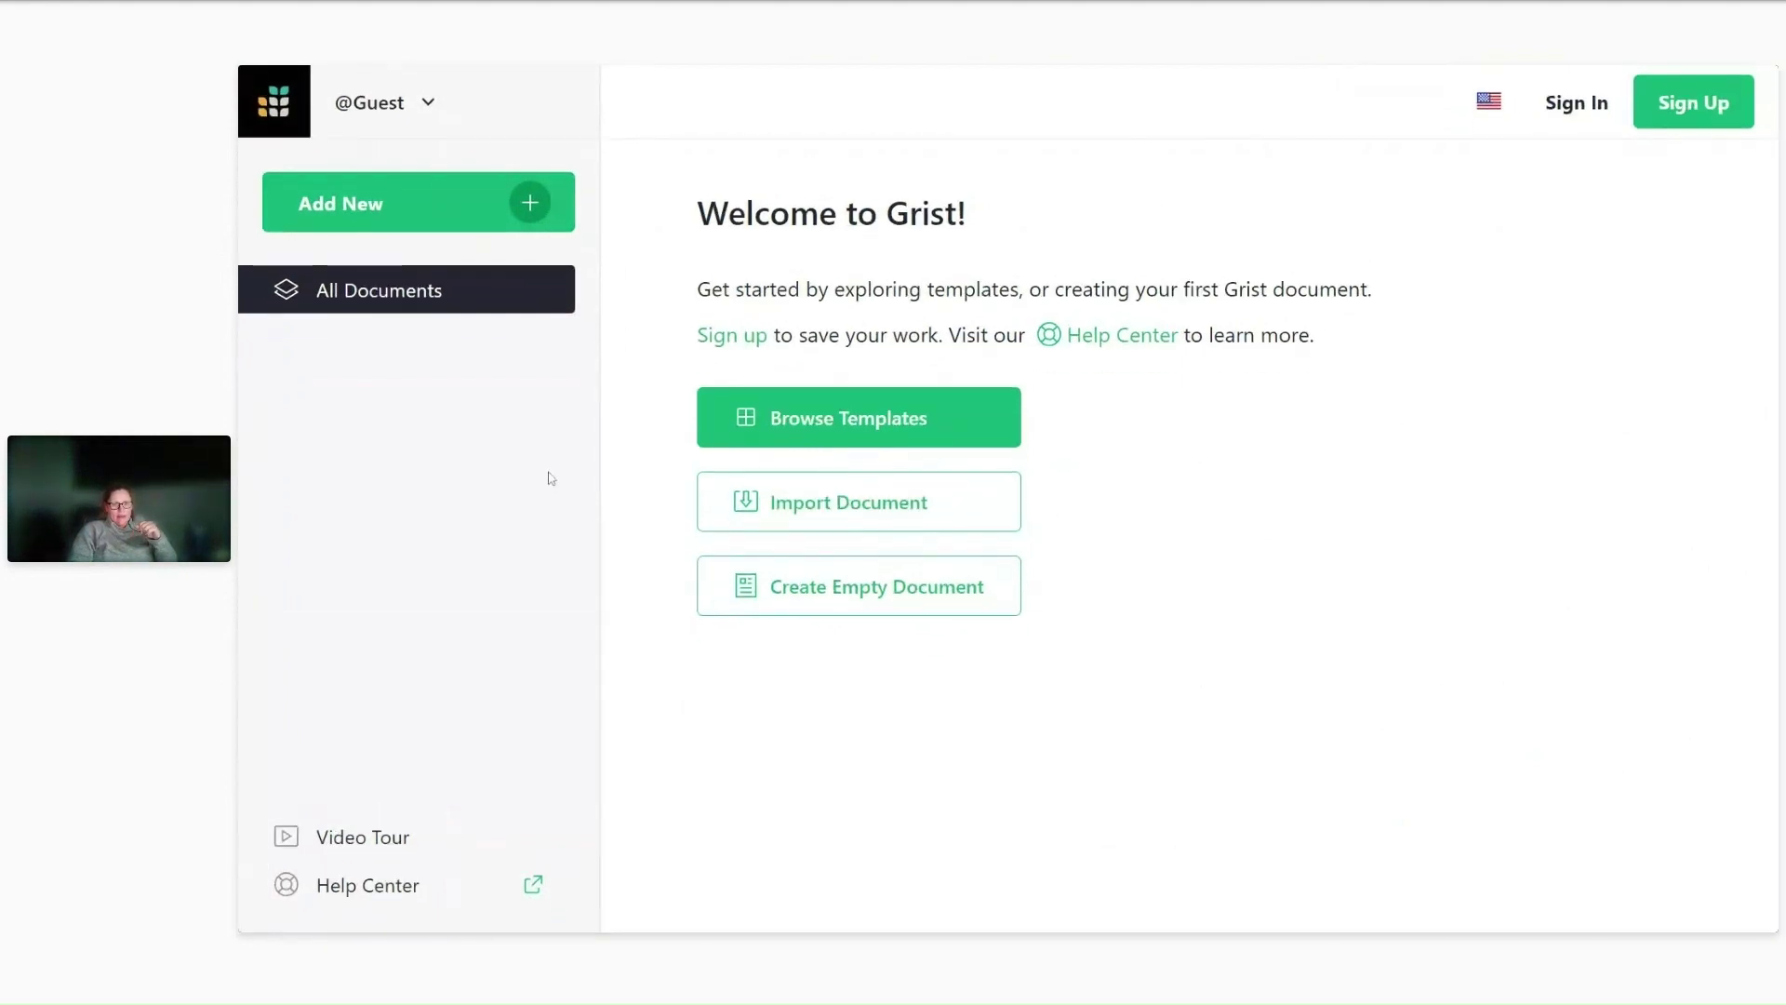
pyautogui.click(946, 516)
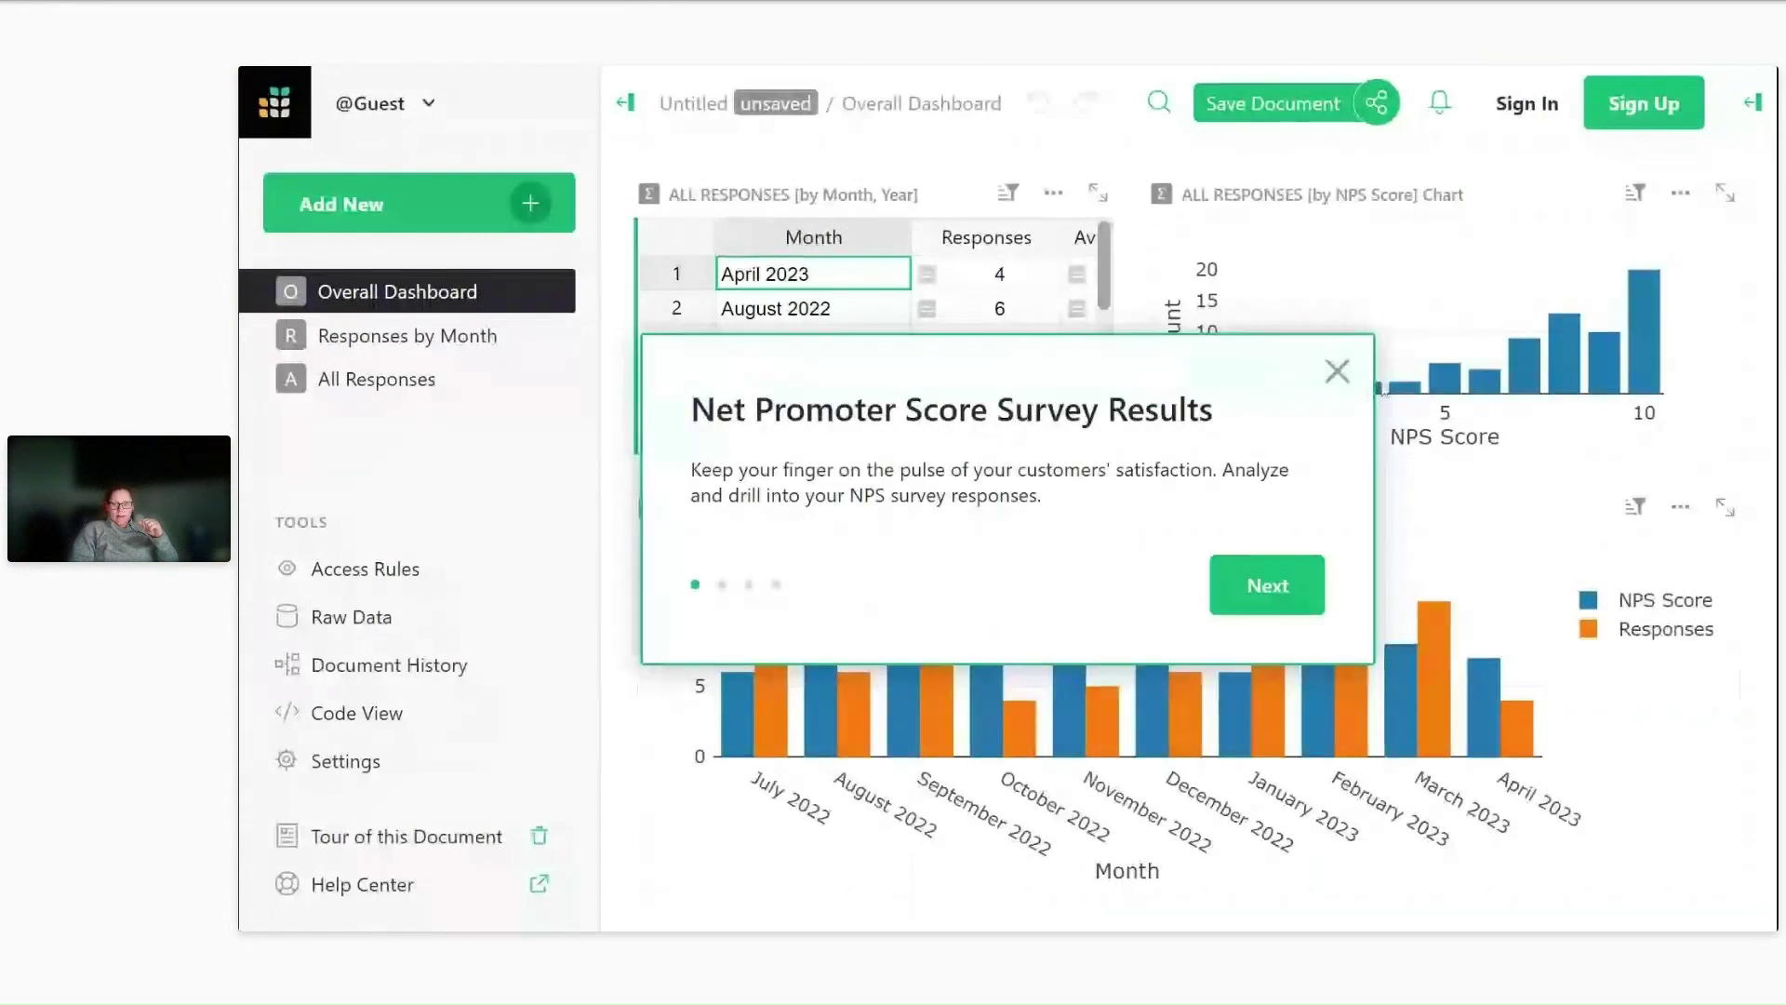
pyautogui.click(1336, 371)
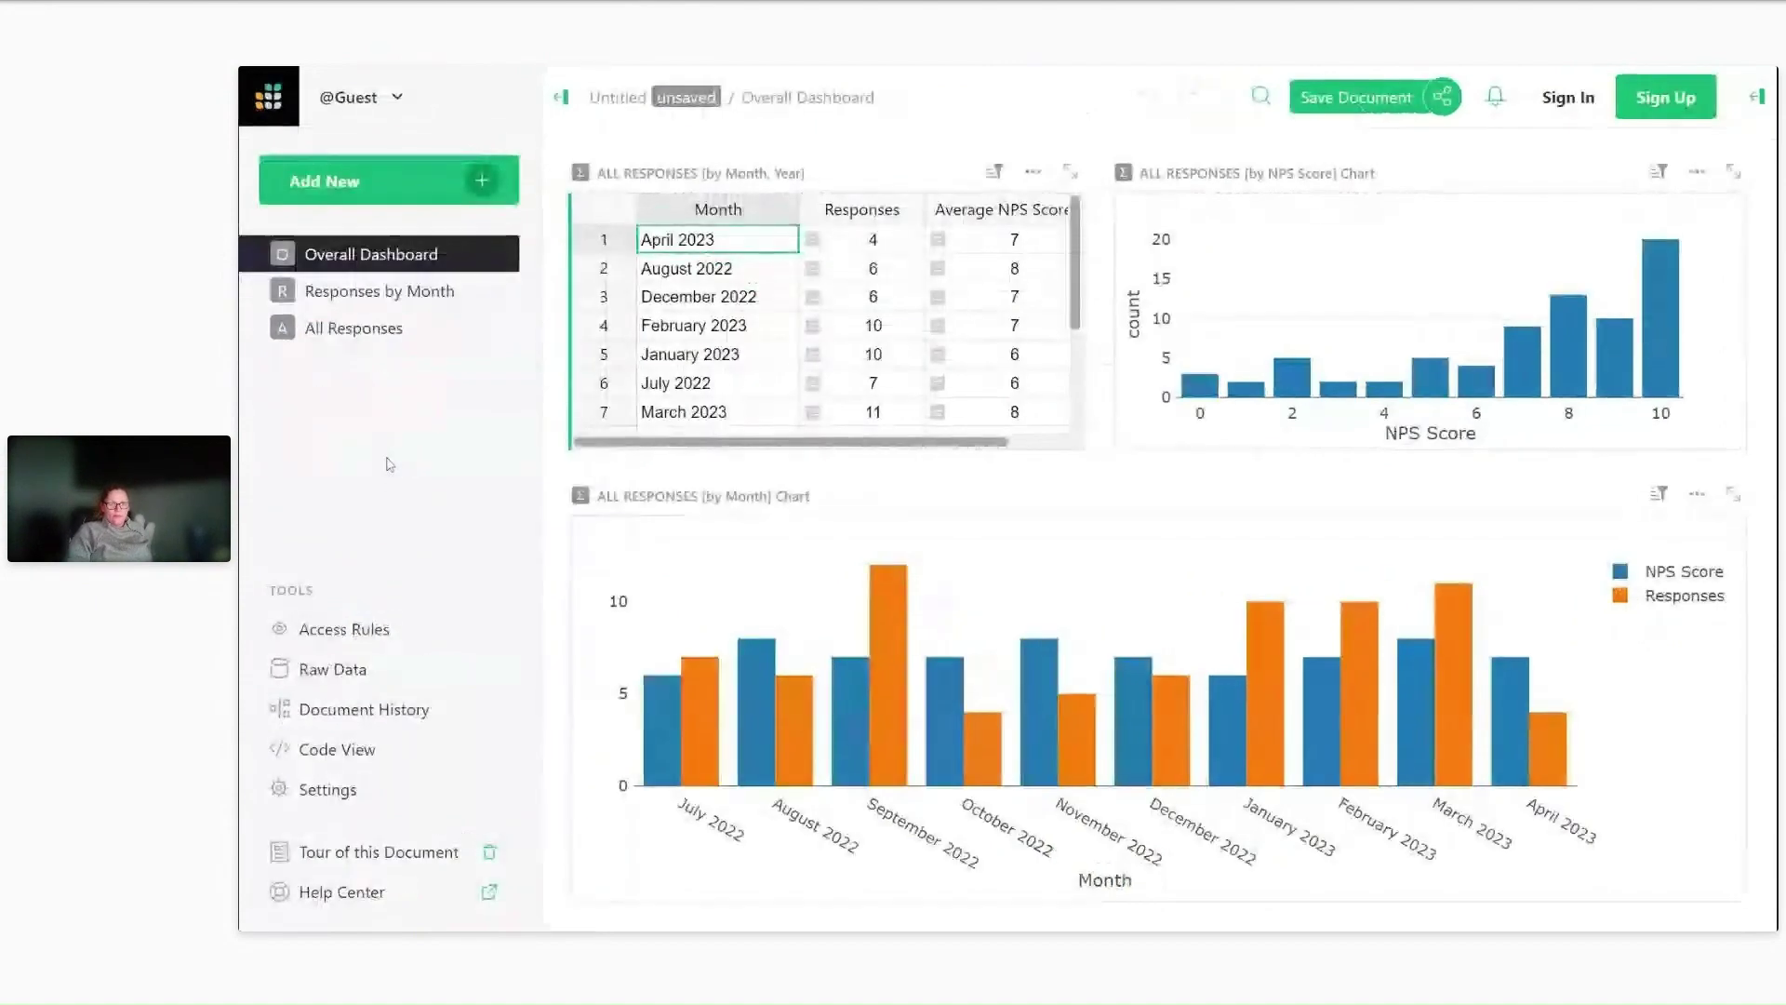
# View the All Responses page and add a new page with a Form widget based on the All Responses table.
pyautogui.click(344, 333)
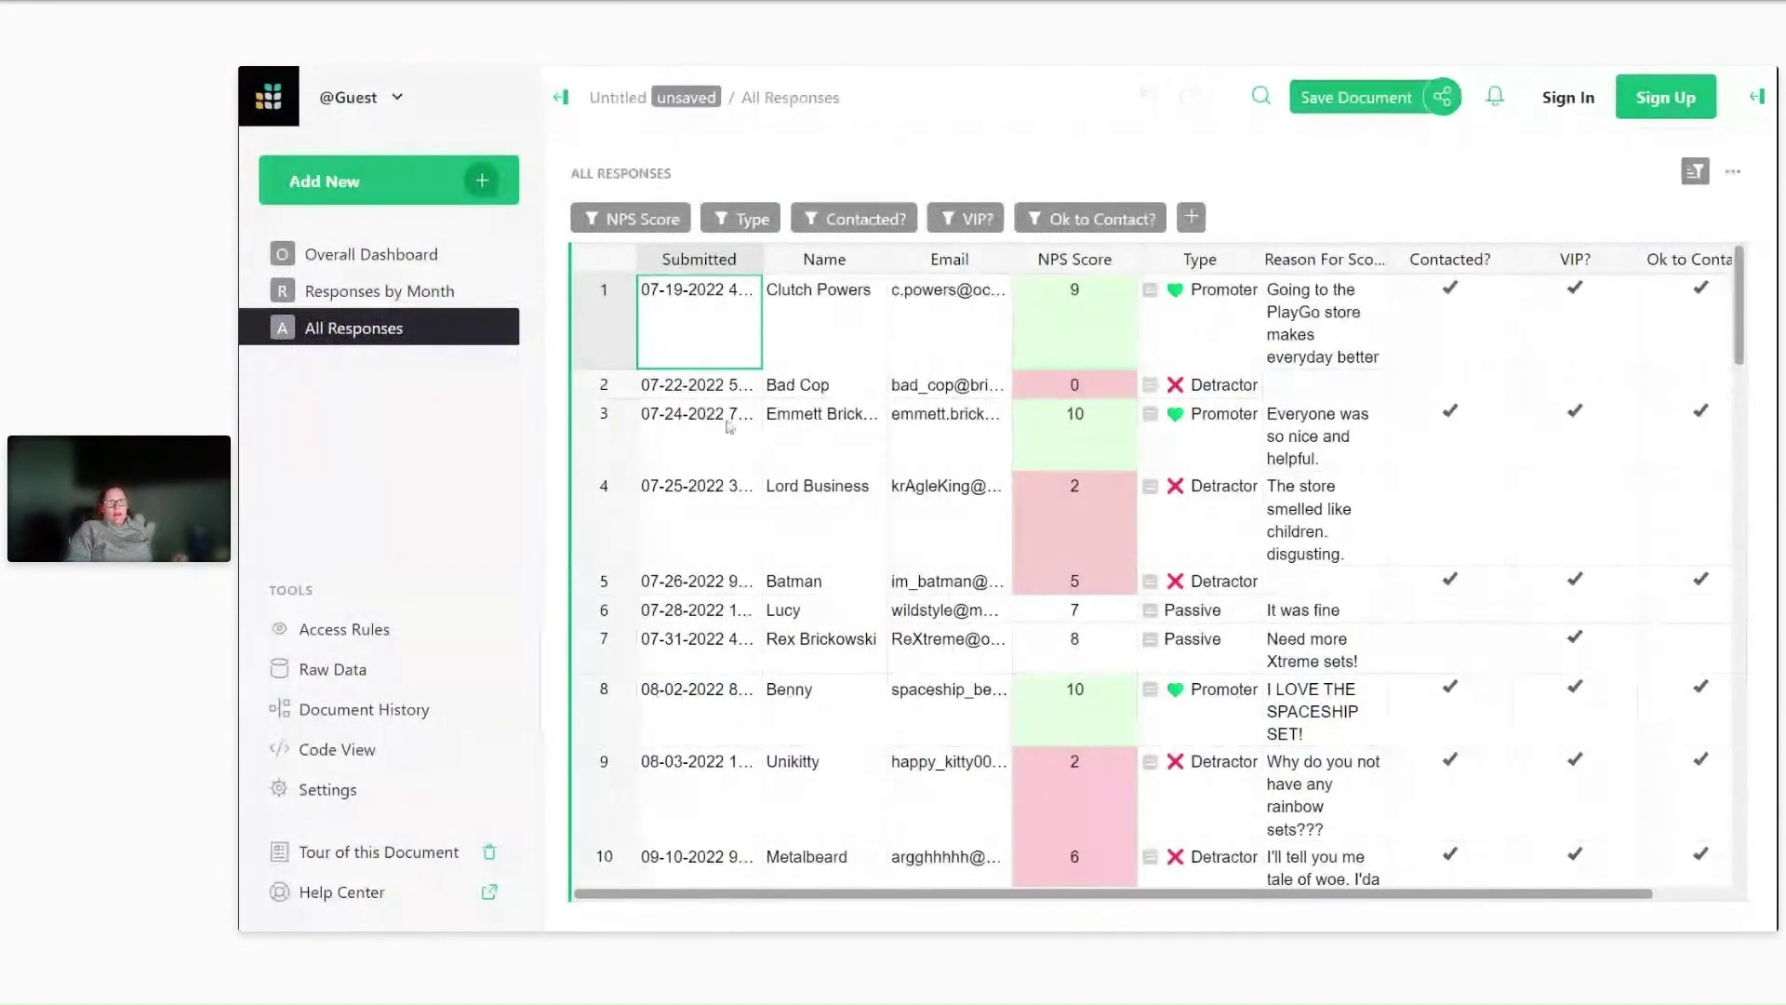
pyautogui.click(477, 180)
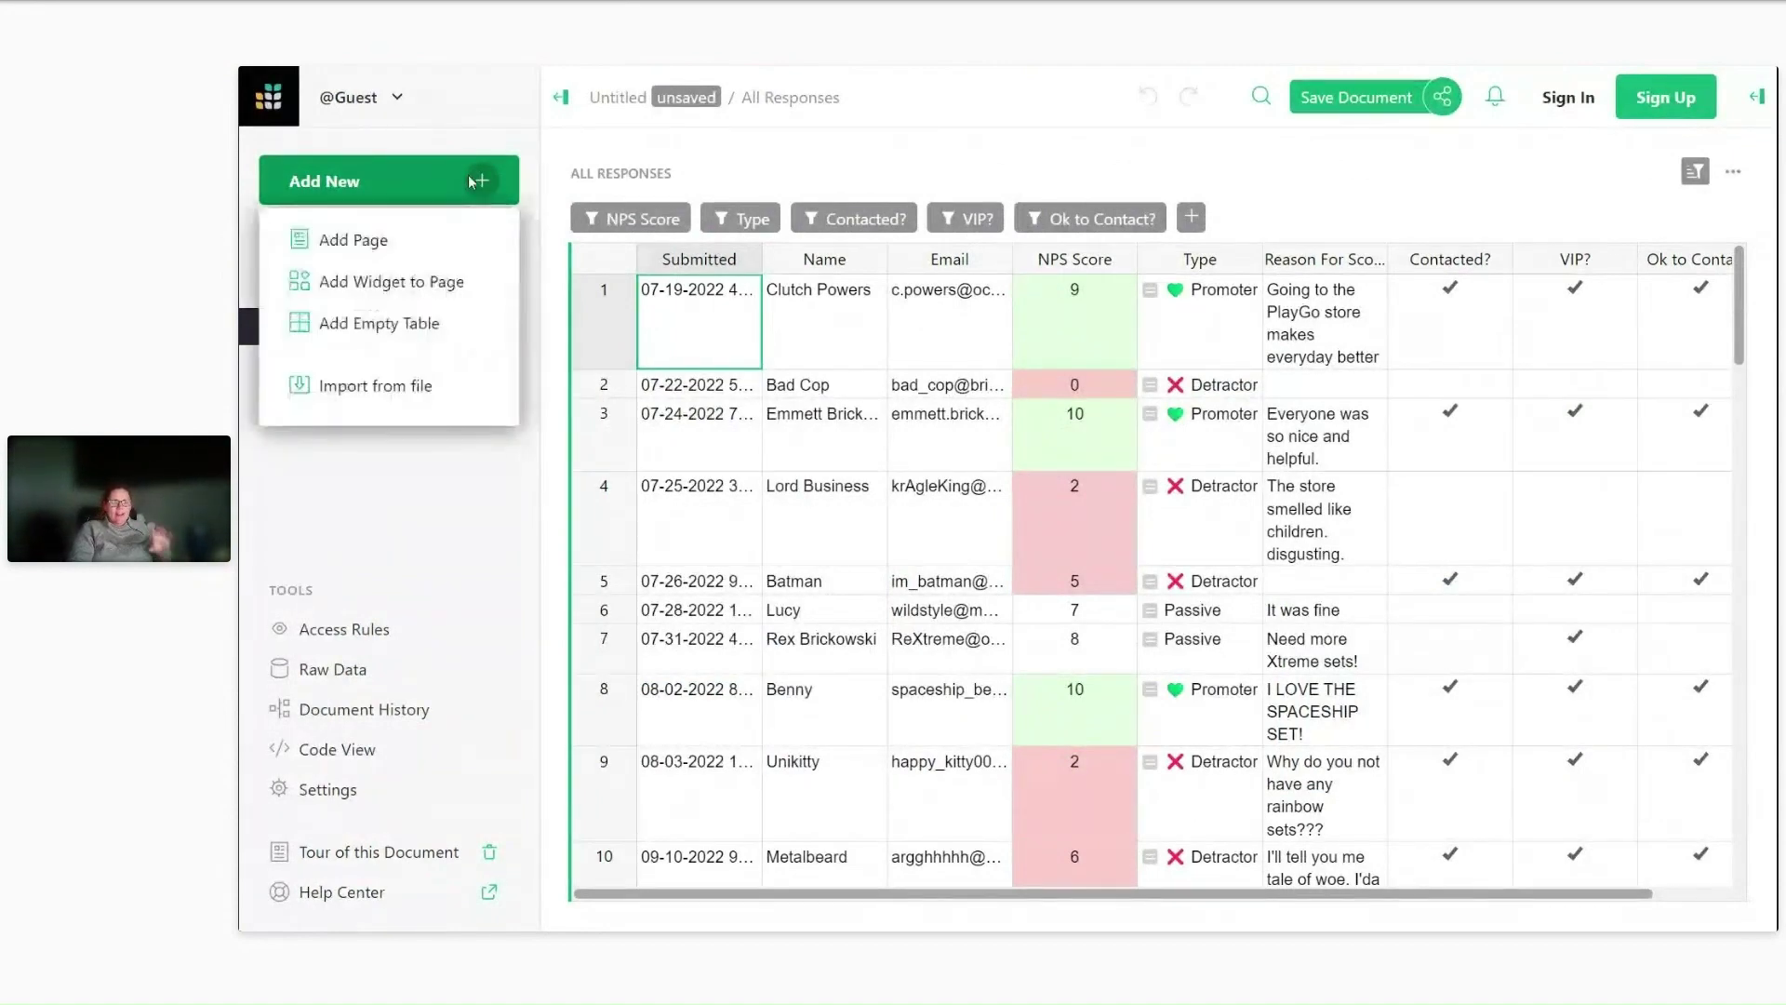
pyautogui.click(471, 235)
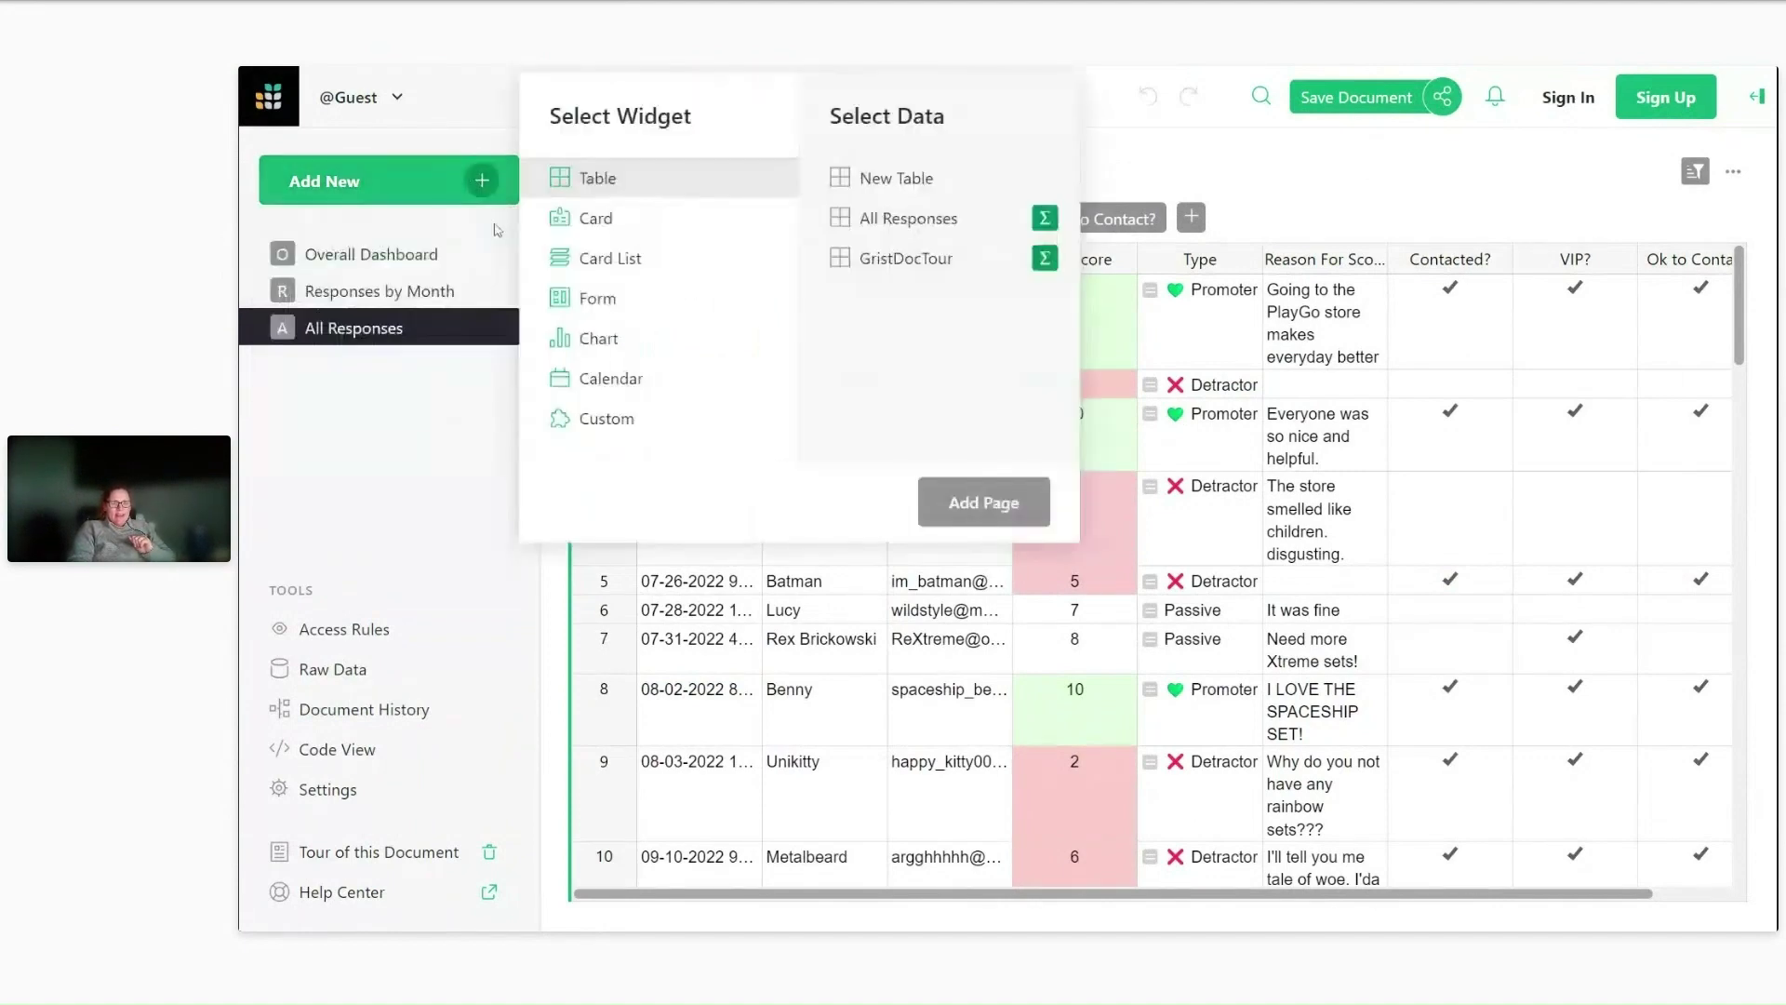
pyautogui.click(570, 307)
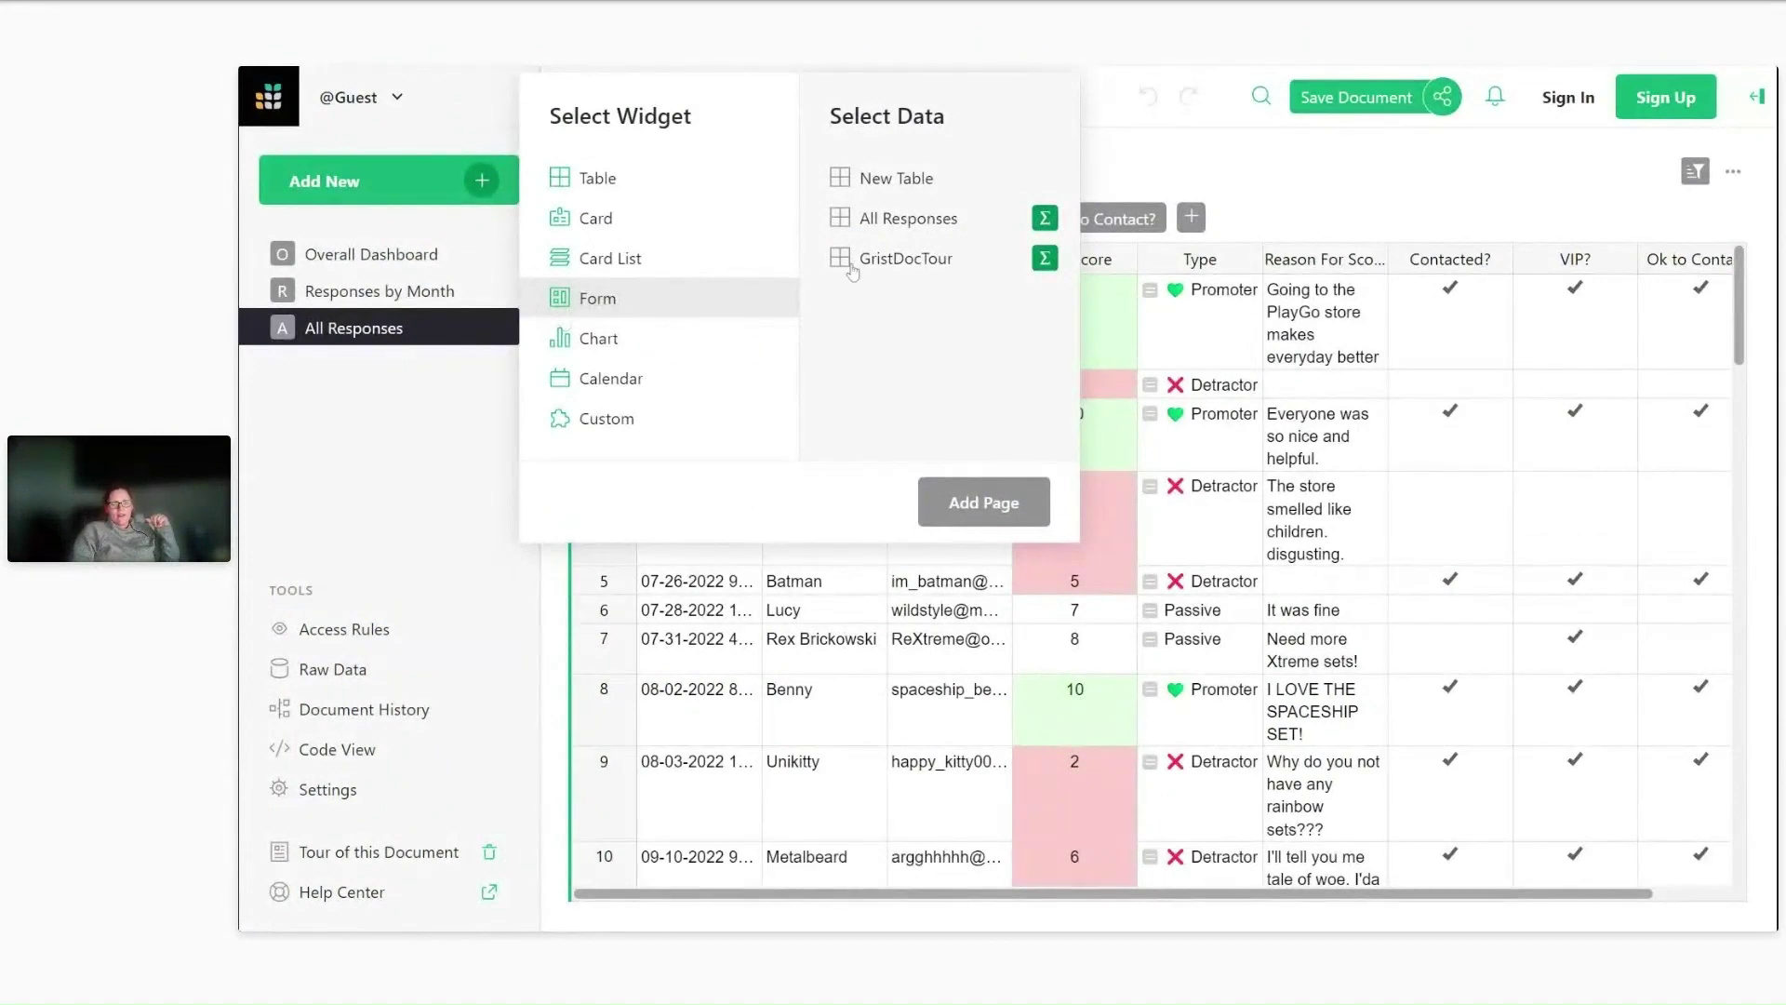
pyautogui.click(885, 221)
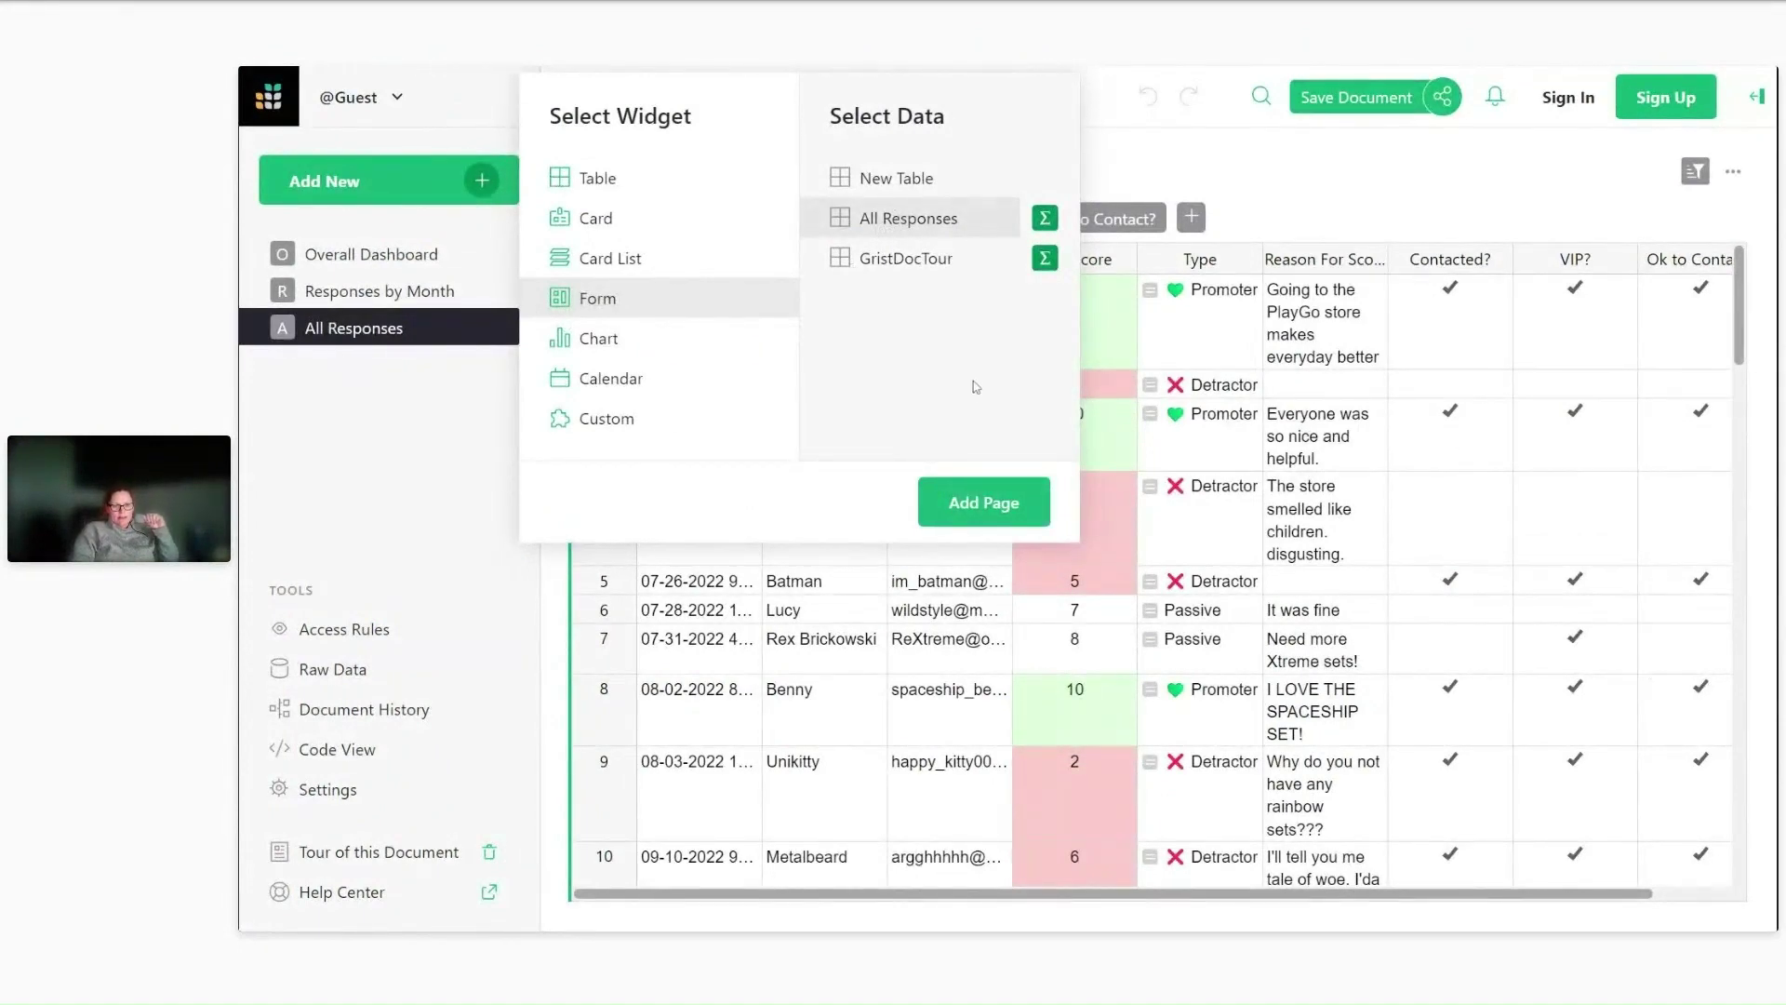
pyautogui.click(981, 523)
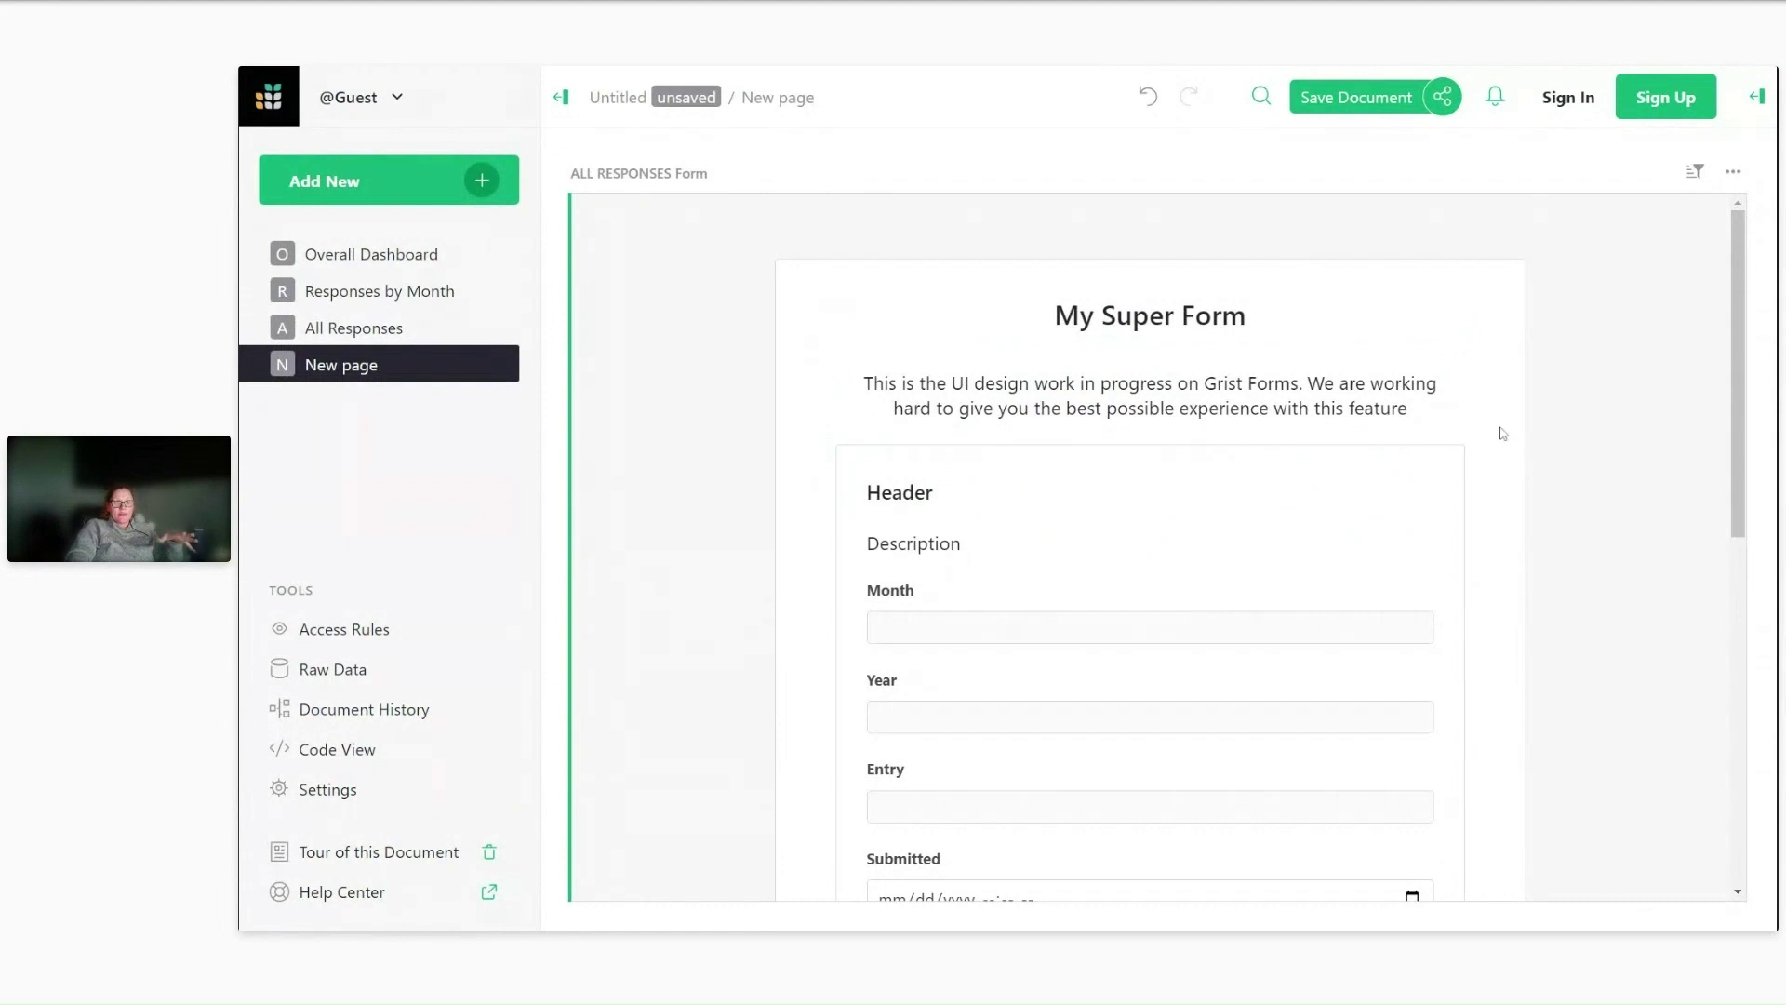
# Change the form's title from the placeholder text to "Share your experience", keeping the Markdown heading and bold formatting.
pyautogui.scroll(-1, 1348, 391)
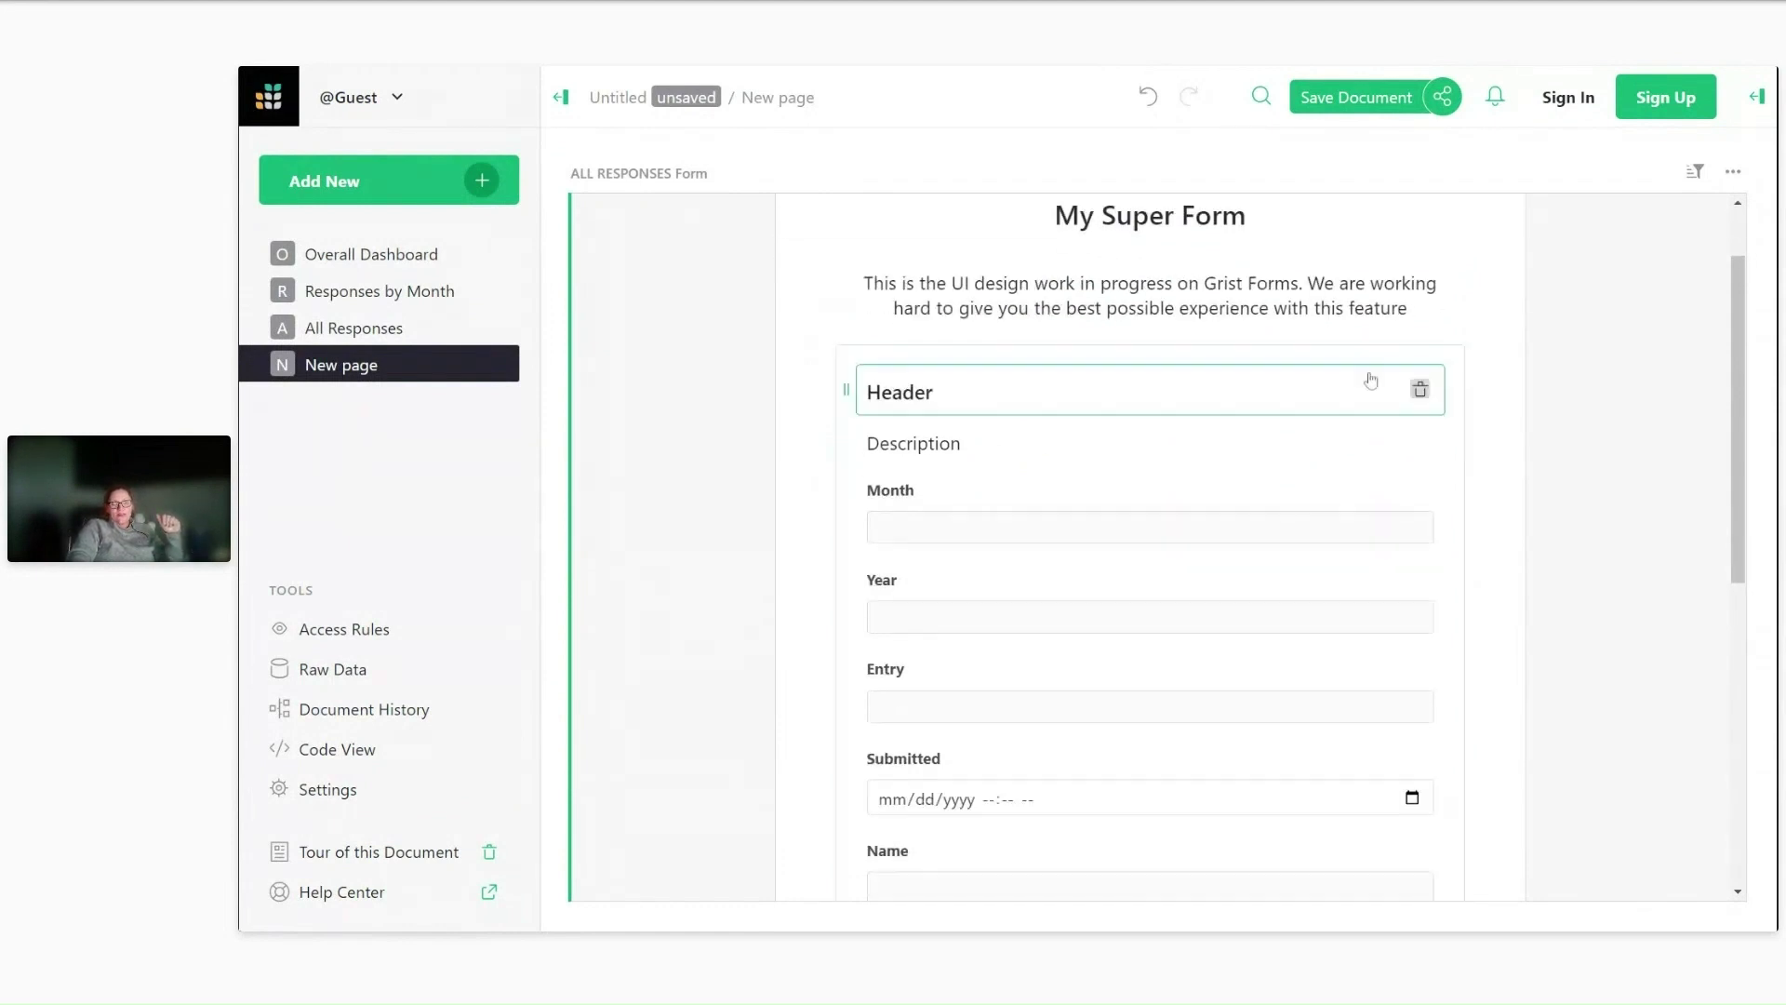
pyautogui.scroll(1, 1171, 349)
pyautogui.click(1143, 316)
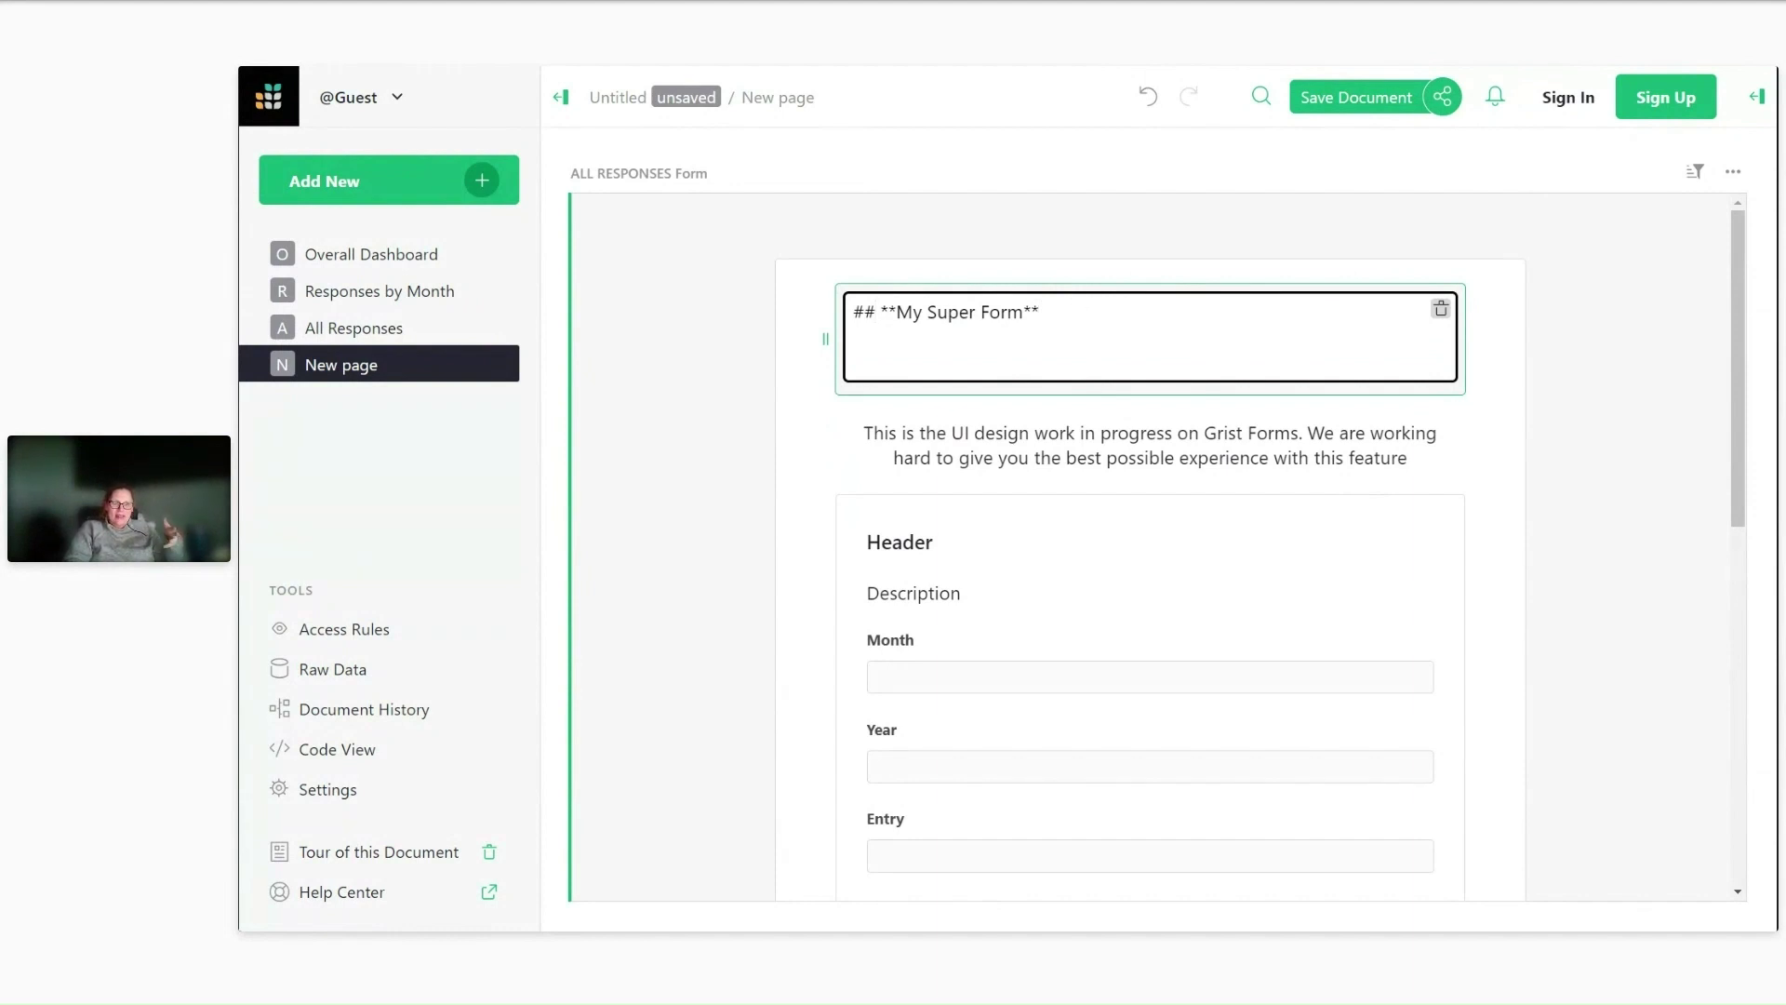
pyautogui.moveTo(1023, 312); pyautogui.dragTo(896, 312)
pyautogui.write('sHJ')
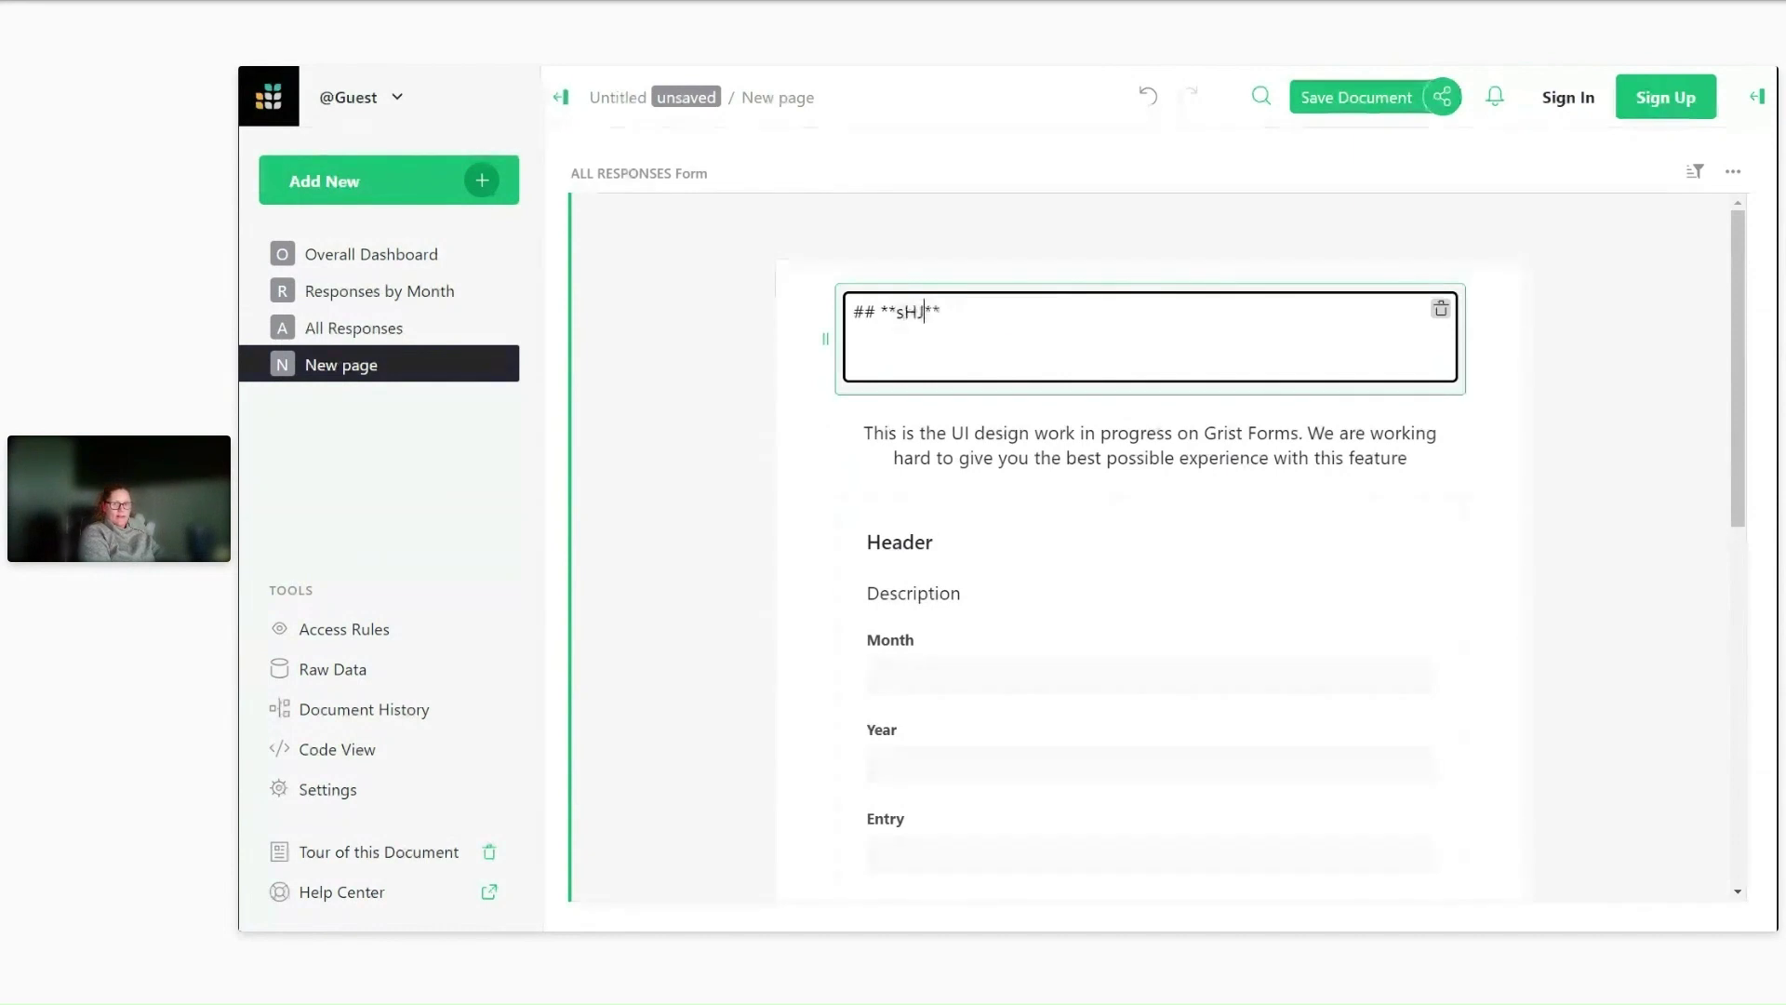
pyautogui.press('BackSpace')
pyautogui.press('BackSpace')
pyautogui.press('BackSpace')
pyautogui.write('Share your')
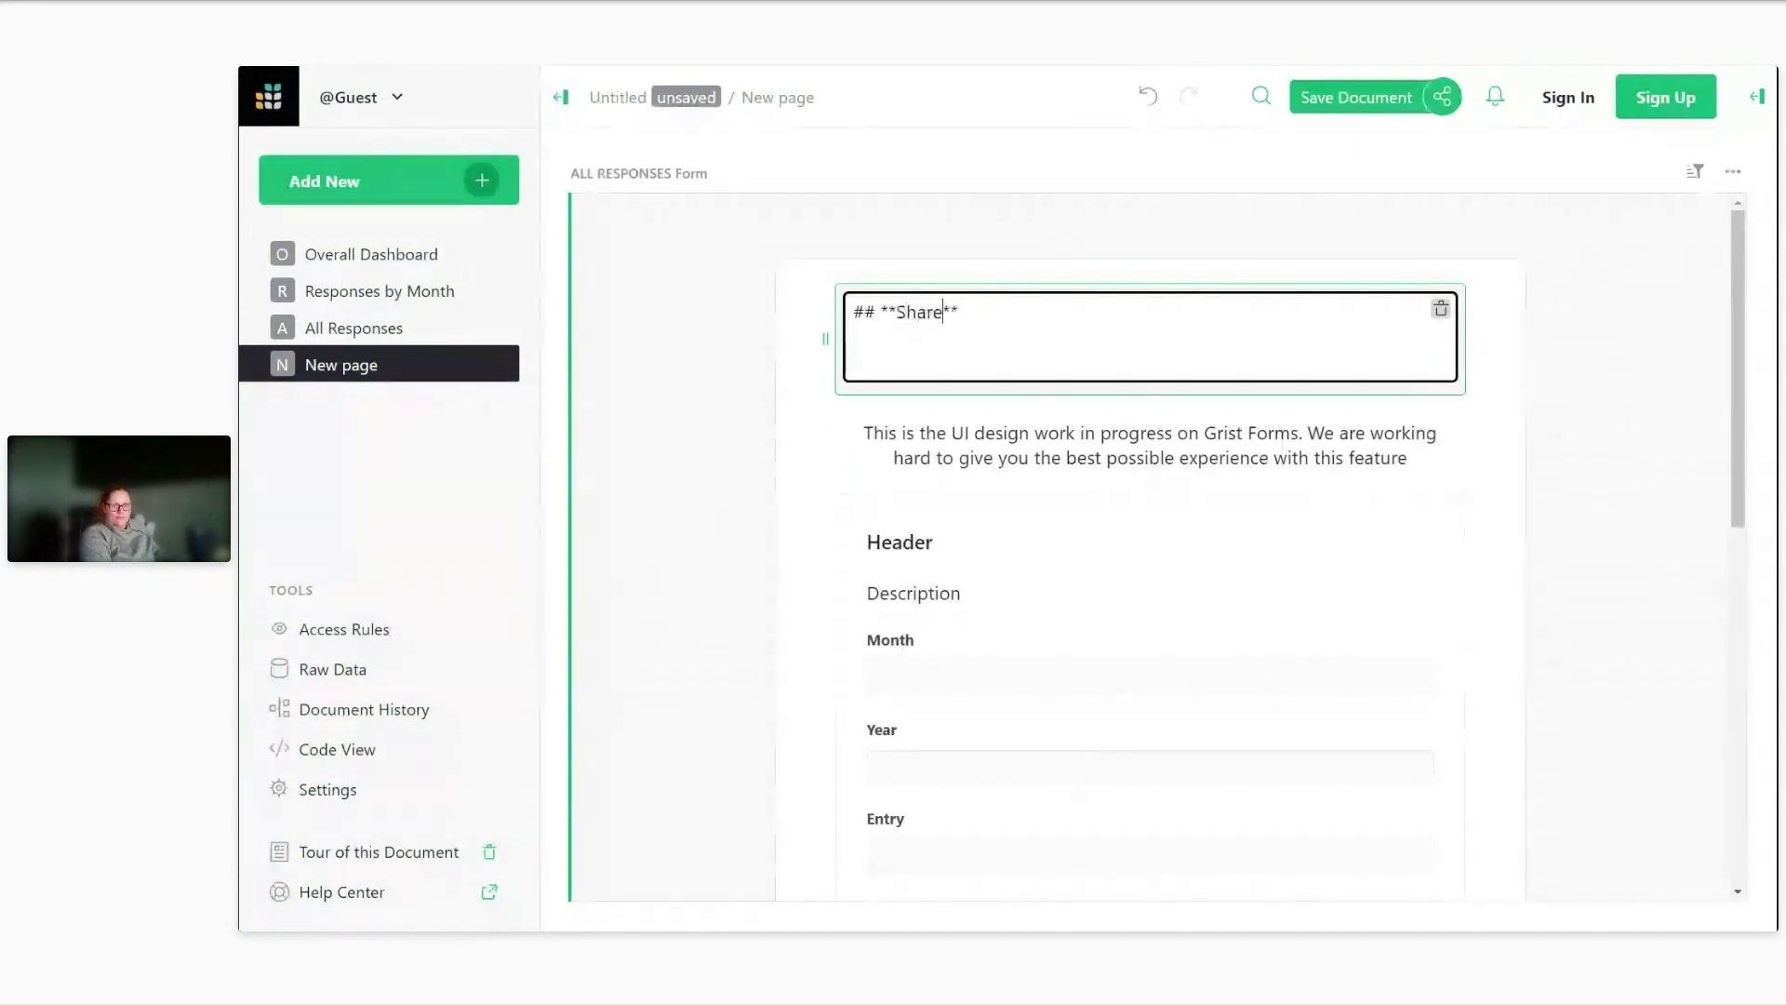
pyautogui.write(' exper')
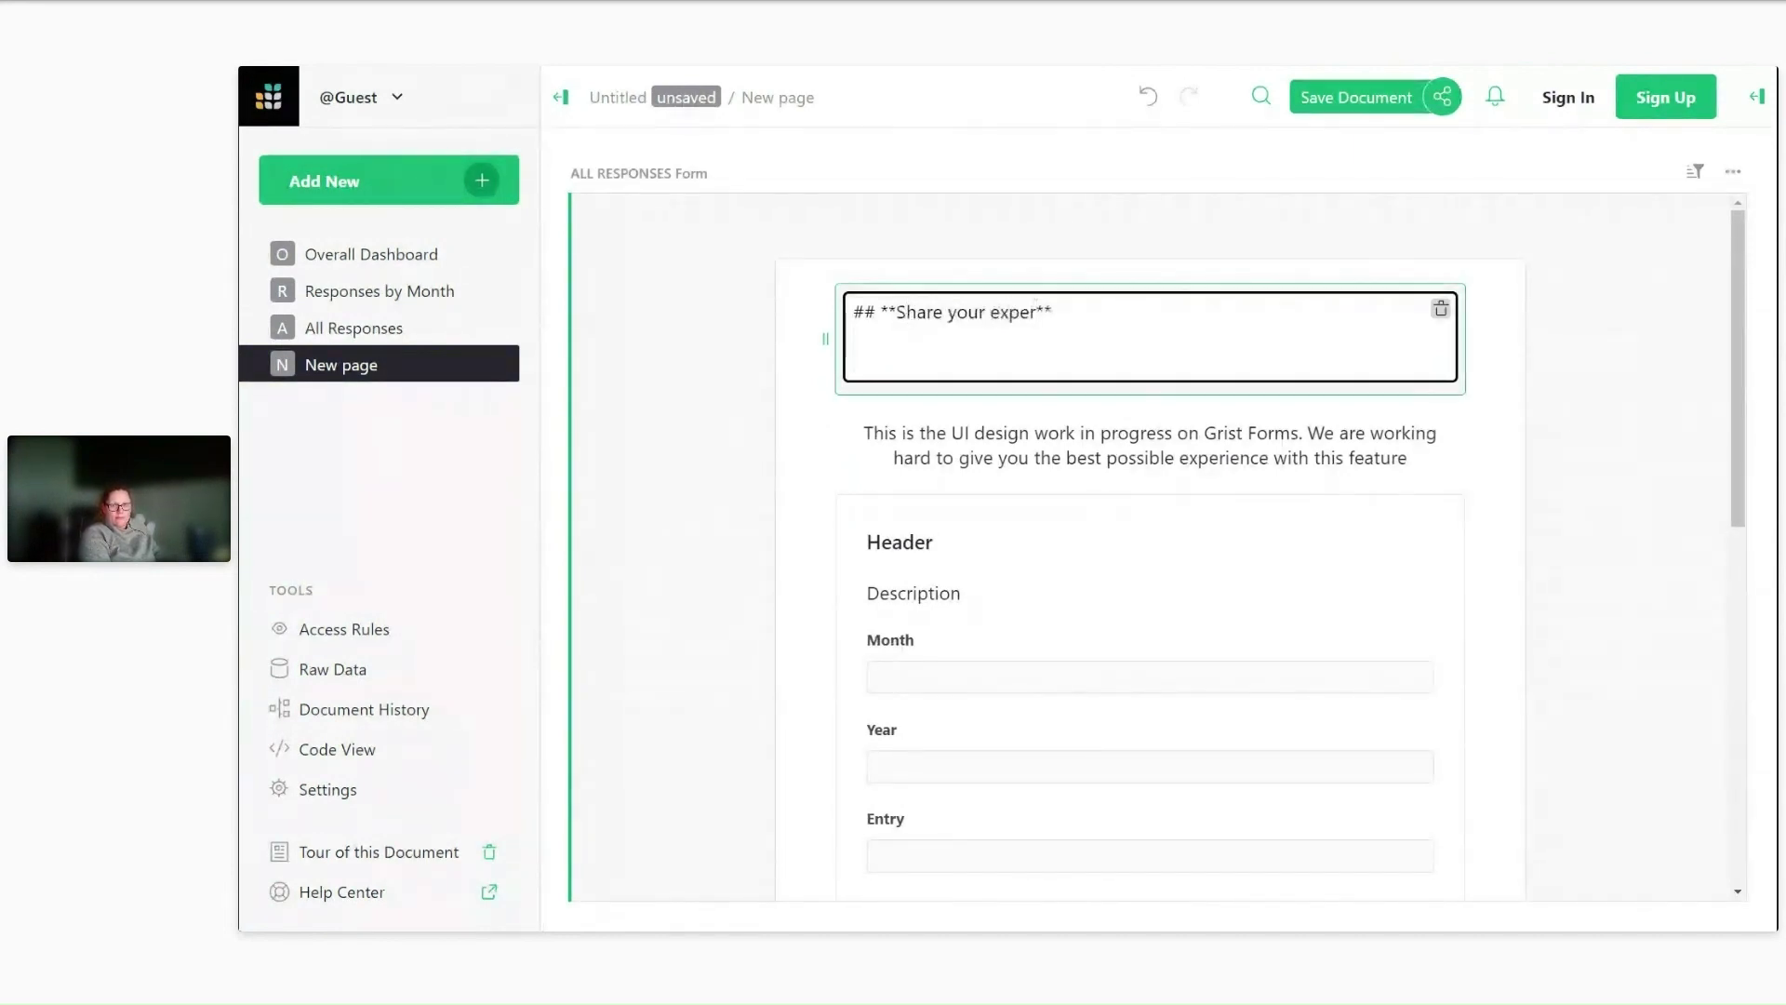
pyautogui.write('ience')
pyautogui.click(1151, 456)
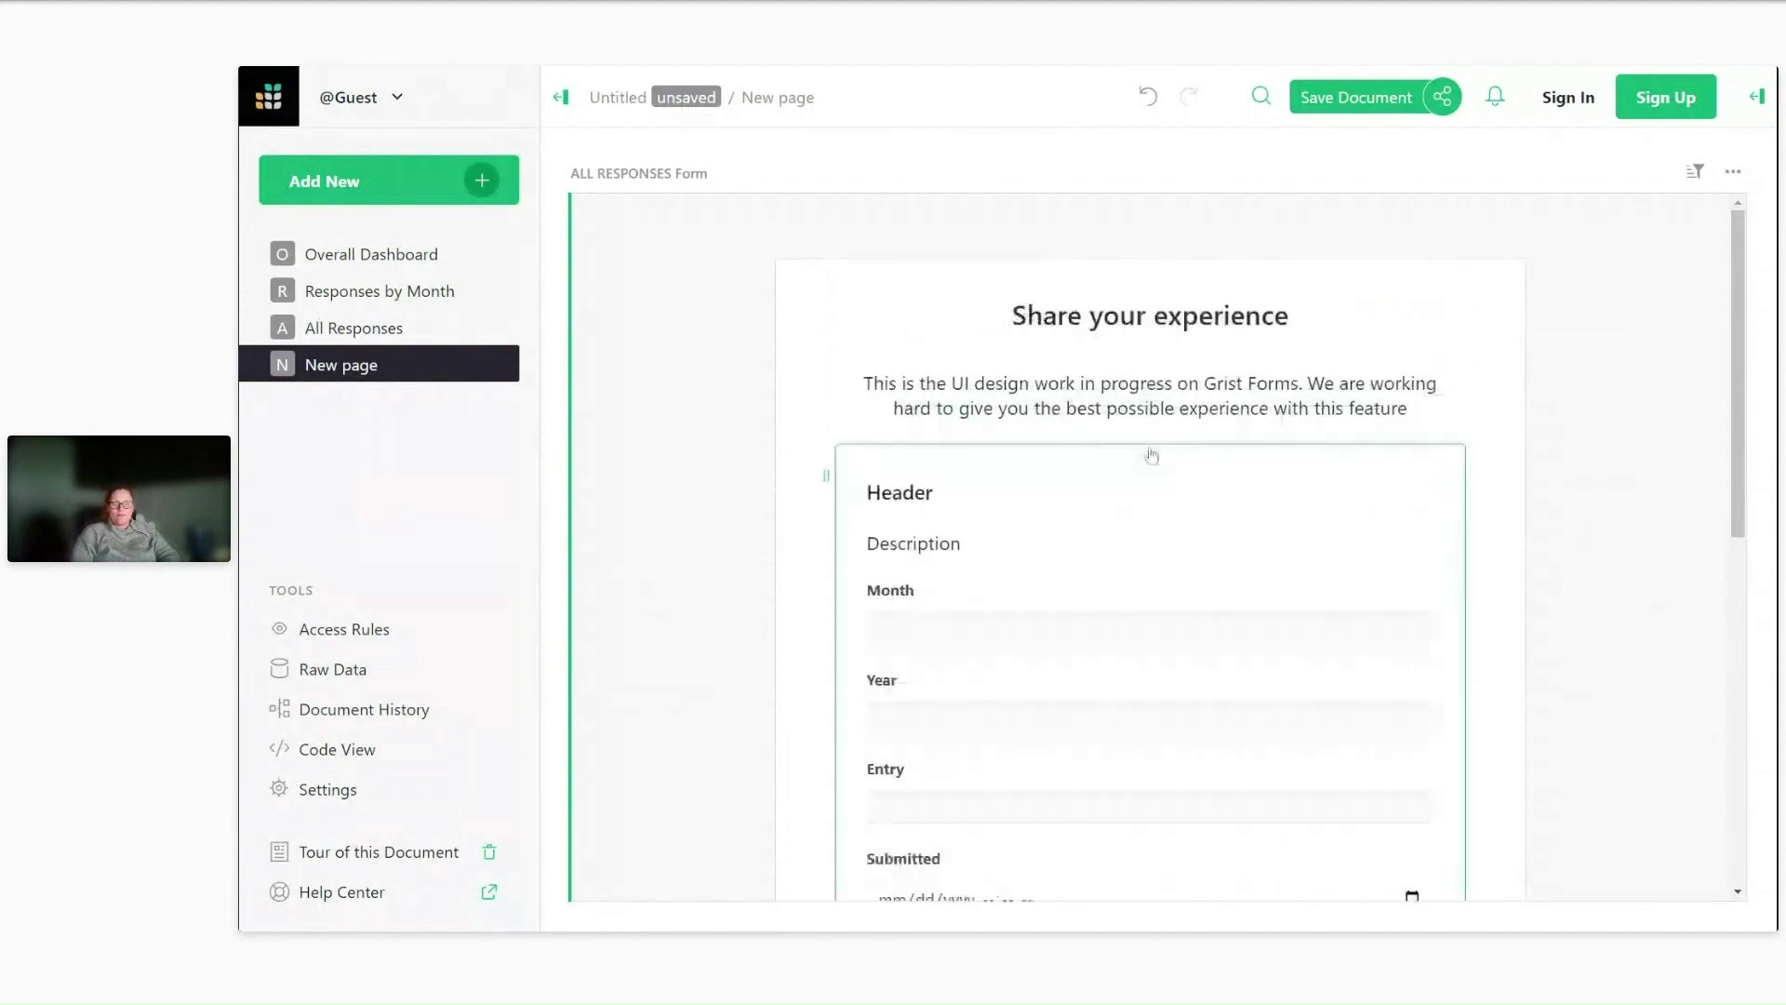
# Open the form's introductory paragraph for editing, leave it, and examine the Header block.
pyautogui.click(1165, 396)
pyautogui.click(1165, 396)
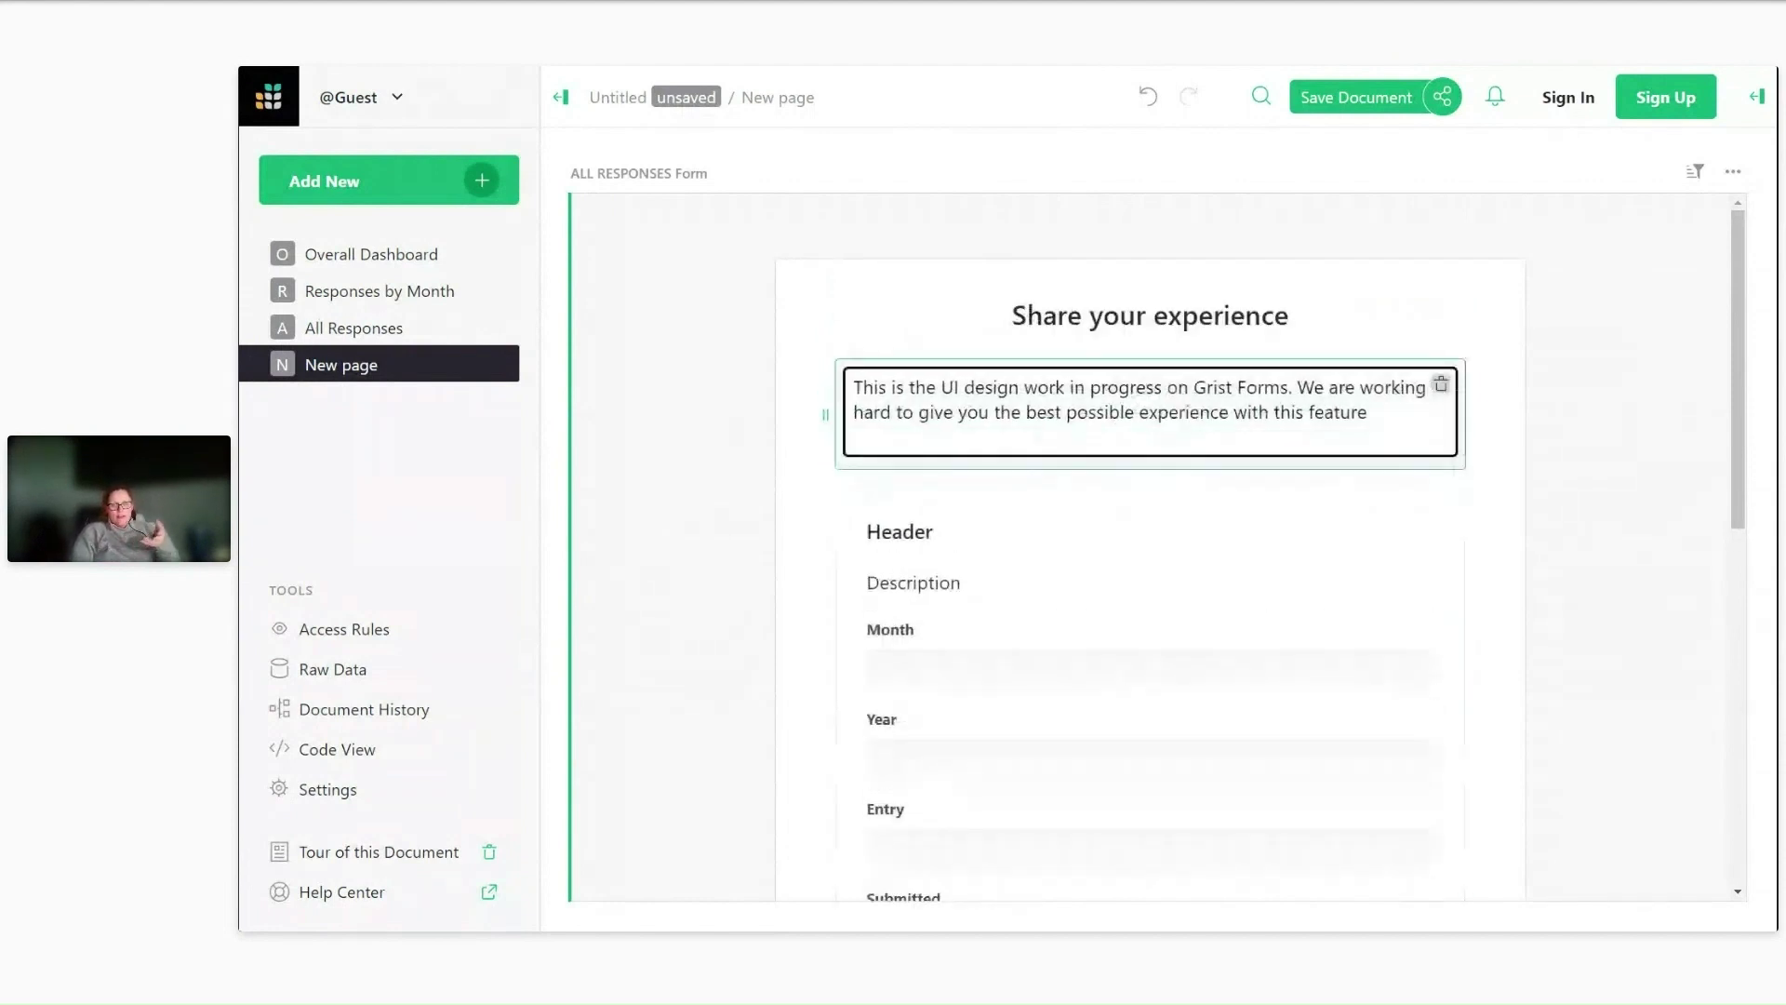
pyautogui.doubleClick(1213, 387)
pyautogui.click(930, 346)
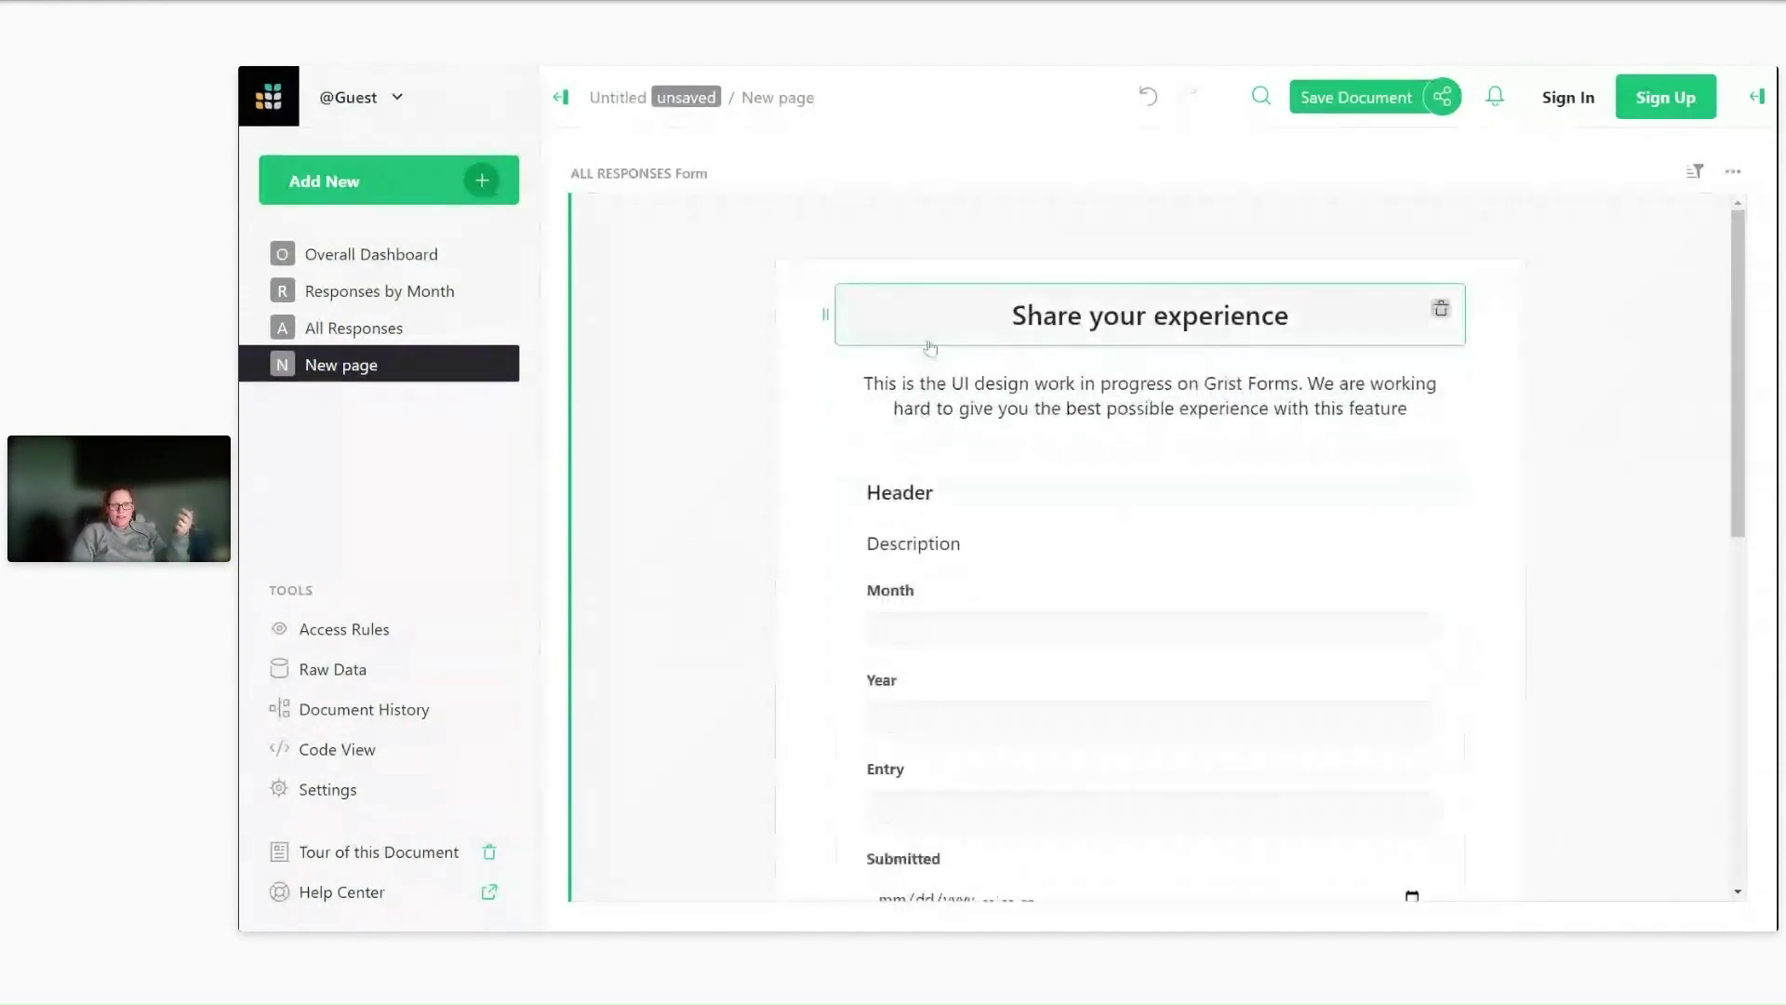
pyautogui.scroll(-1, 1026, 456)
pyautogui.click(937, 407)
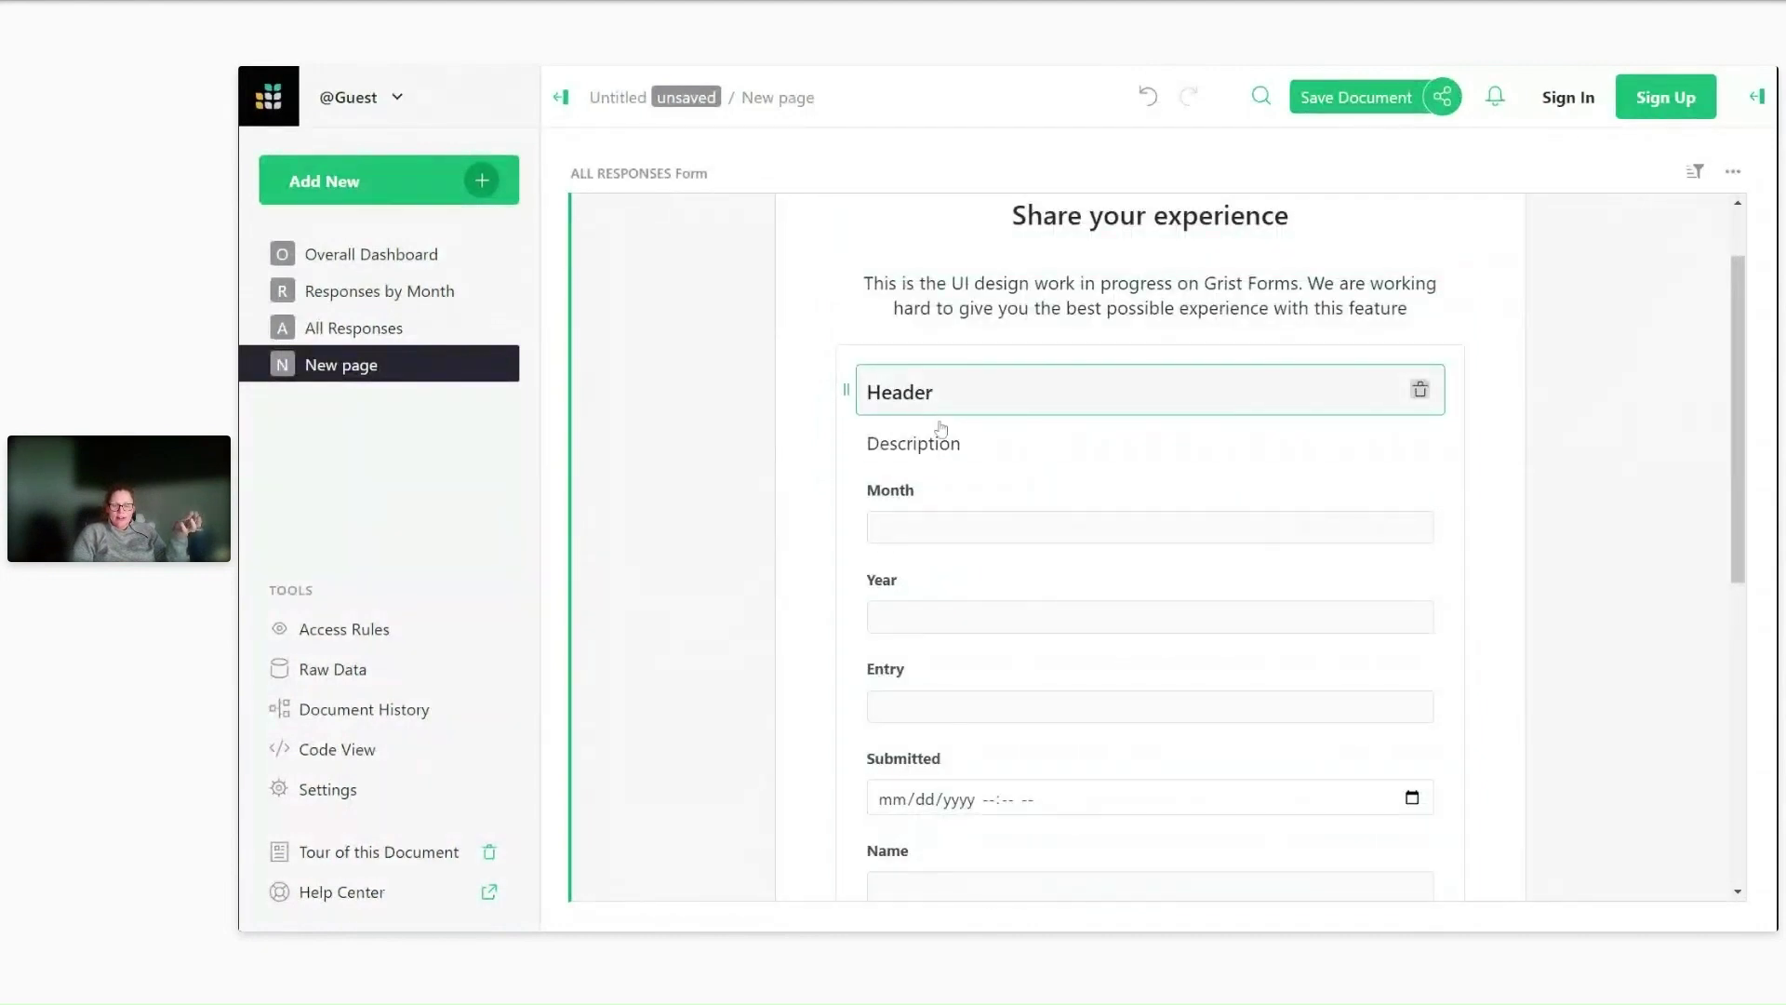
# Hide the Month, Year, Entry, Submitted and Type fields from the form and delete the Header block.
pyautogui.click(975, 448)
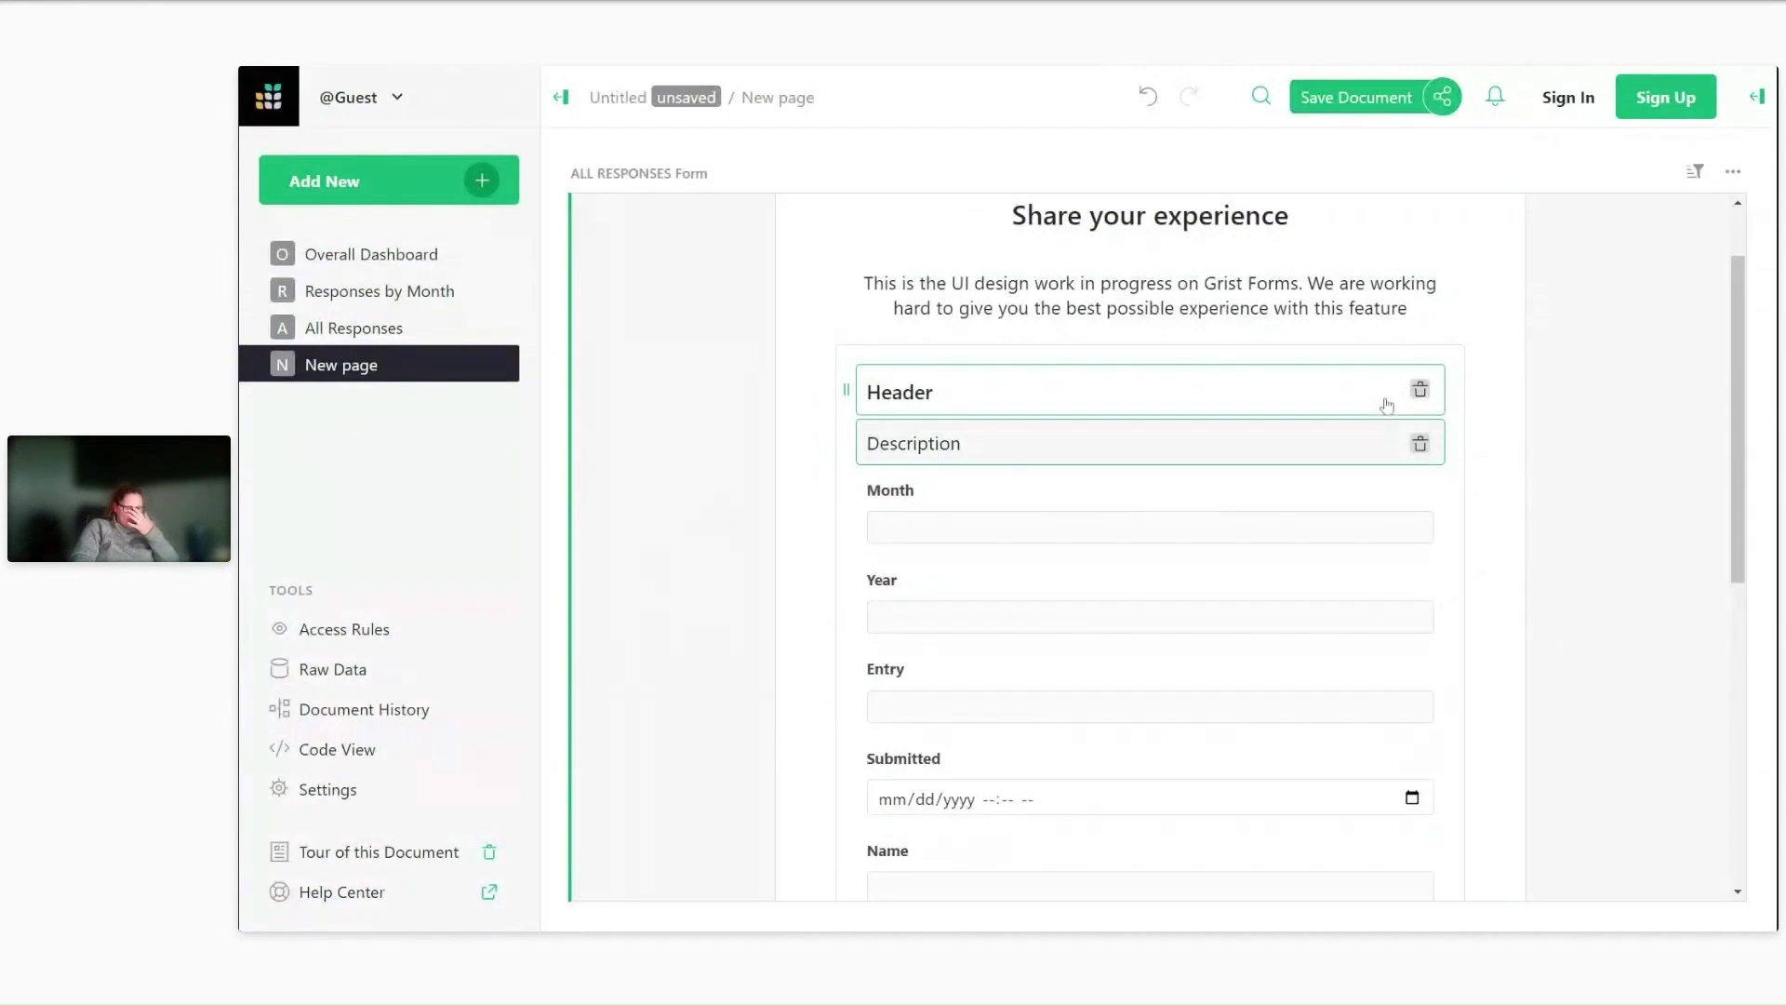
pyautogui.scroll(-1, 1396, 400)
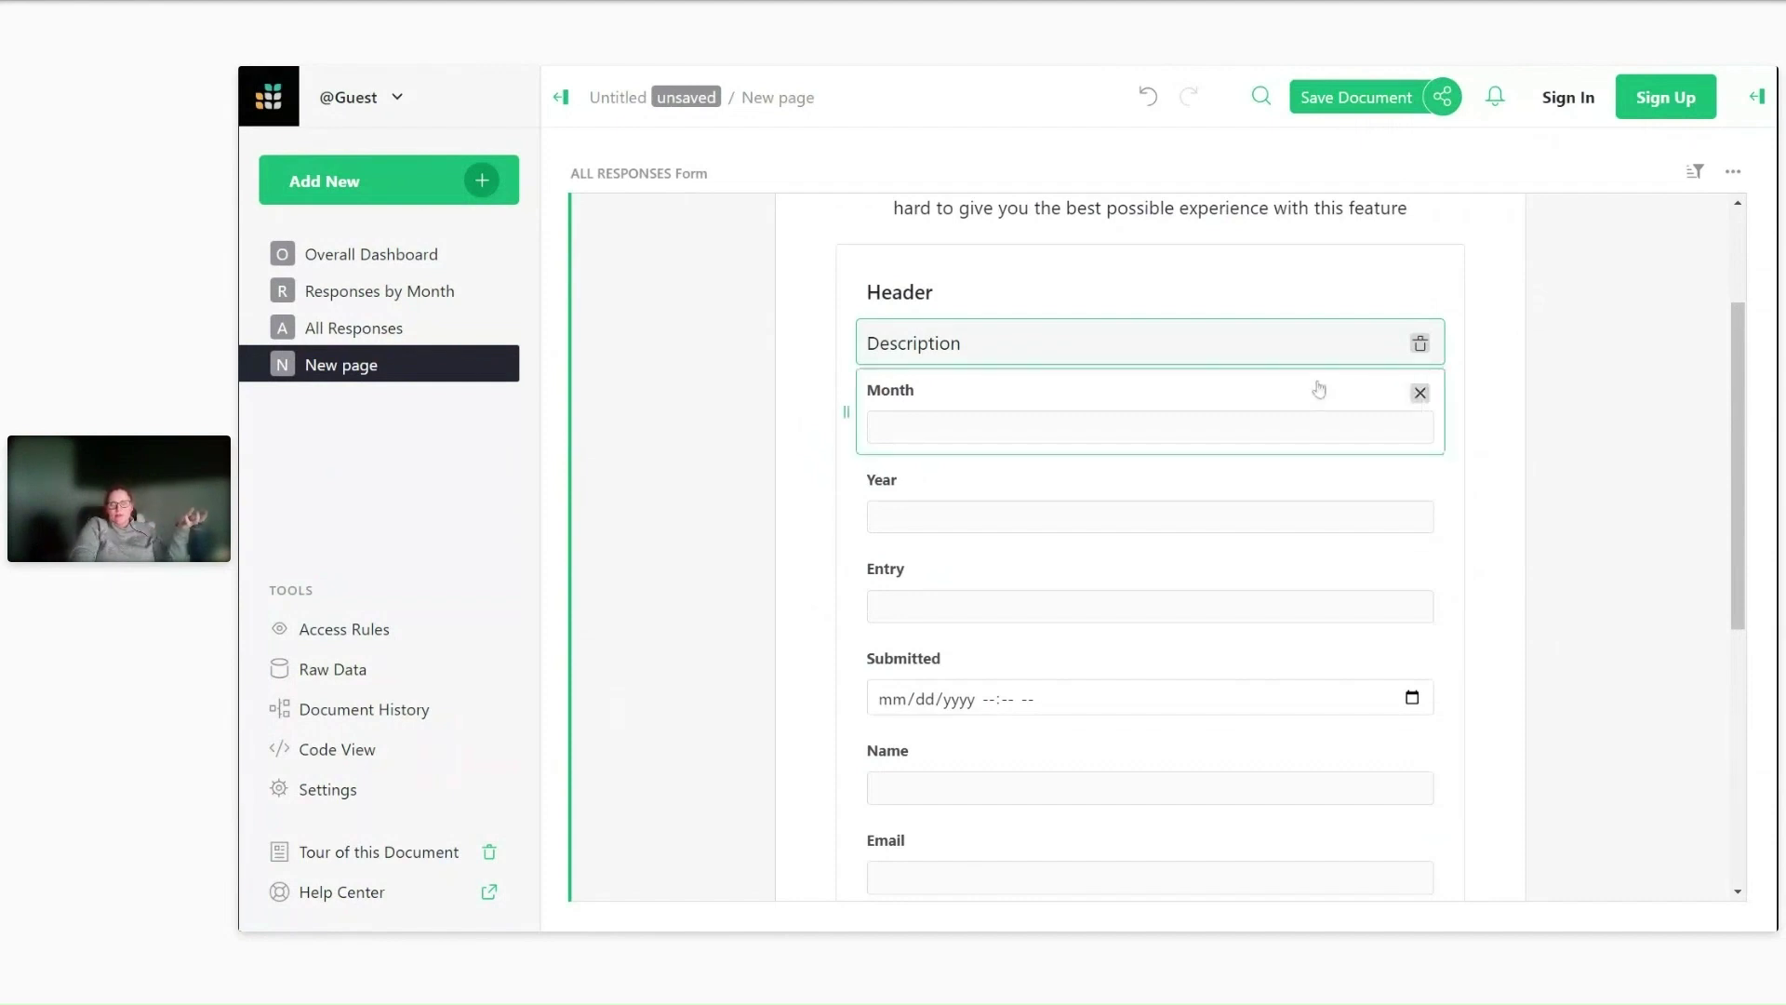
pyautogui.click(1421, 394)
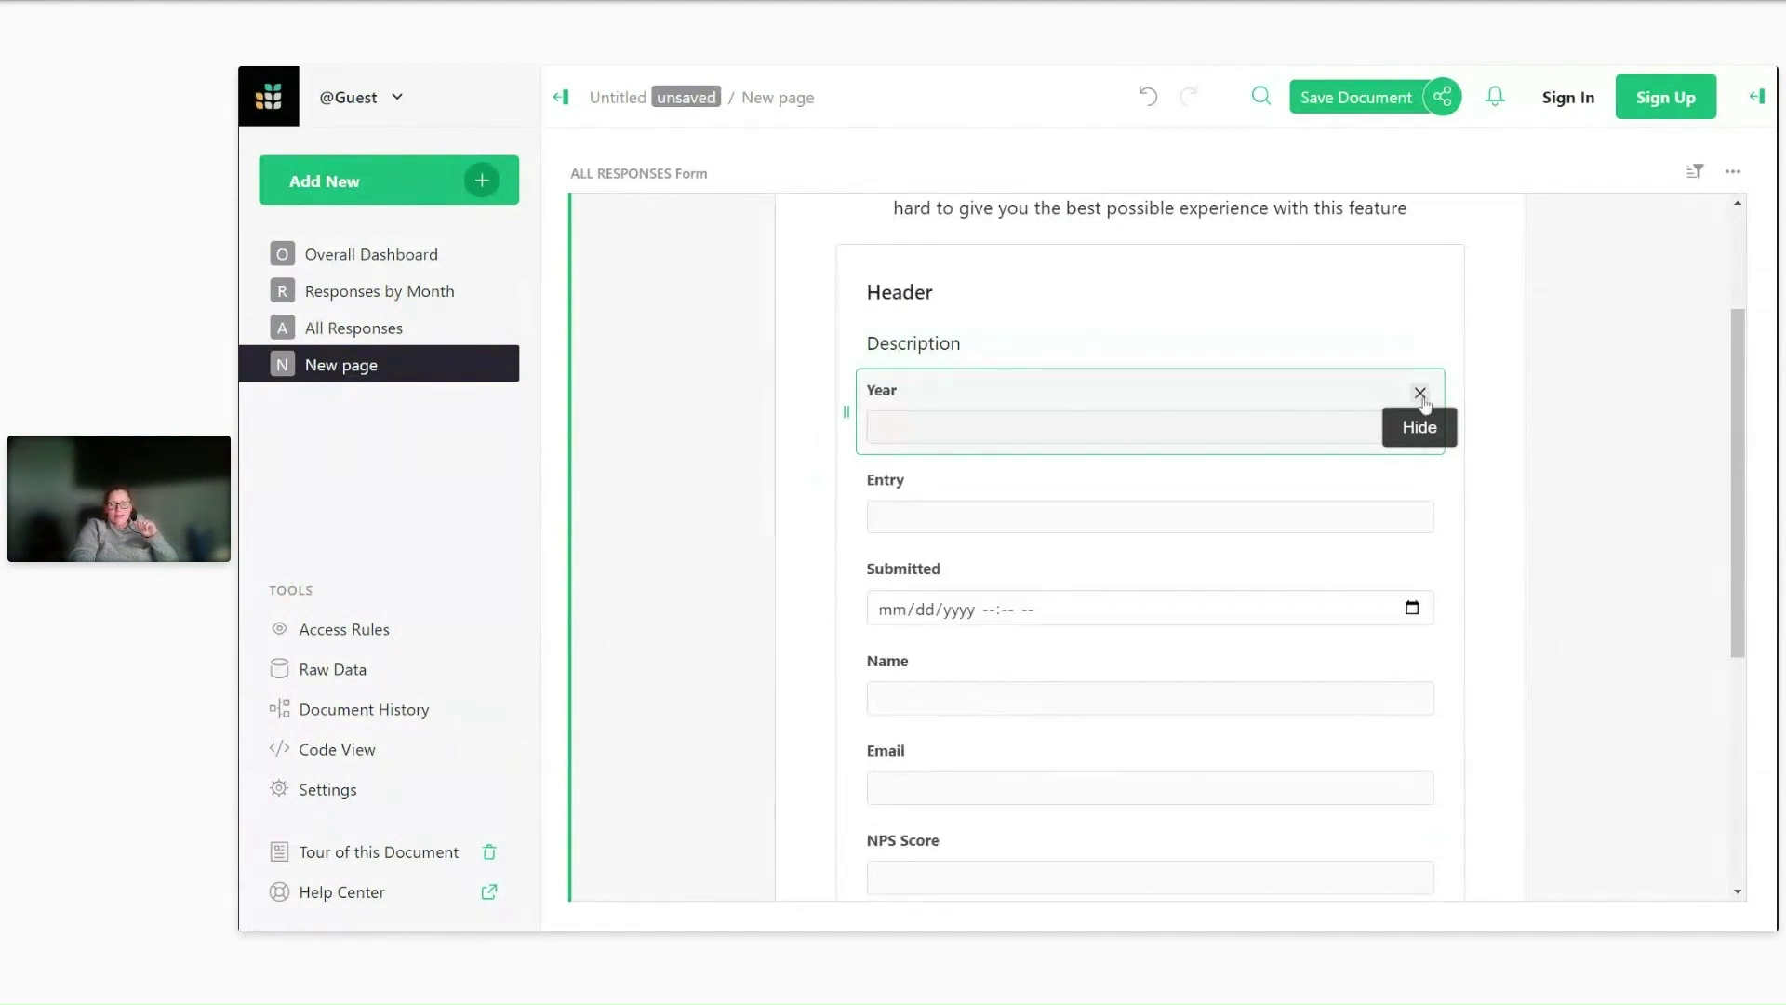
pyautogui.click(1420, 394)
pyautogui.click(1420, 394)
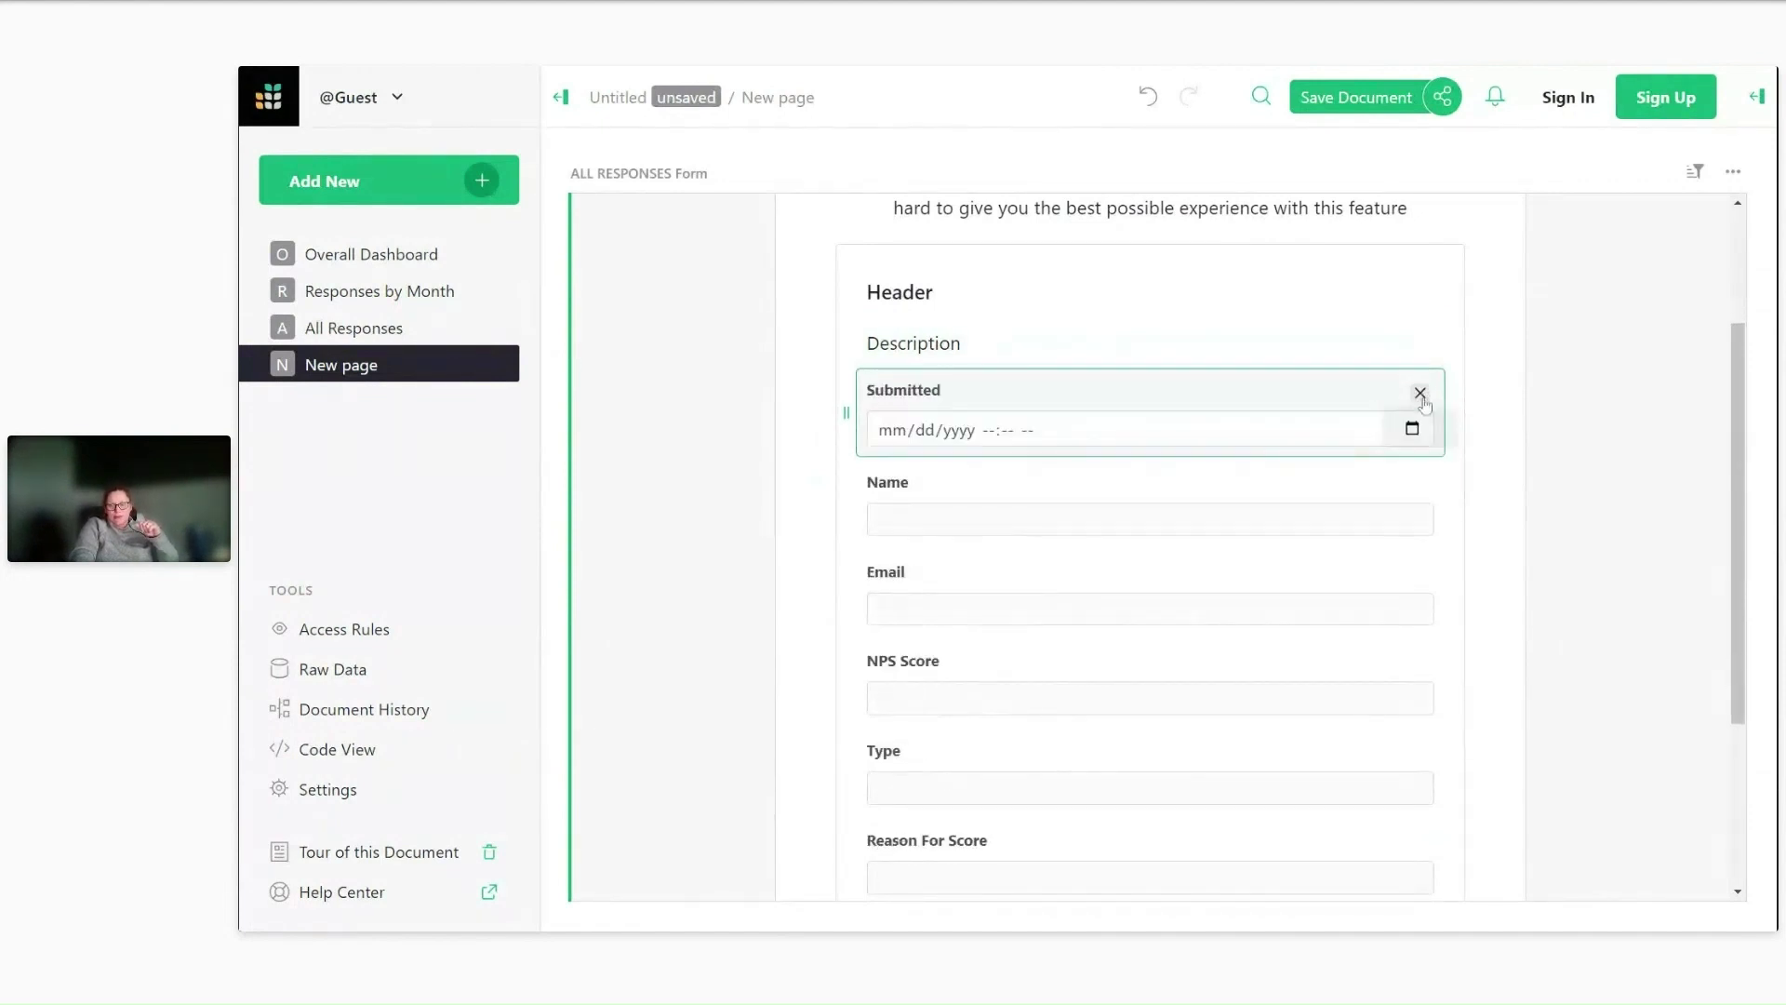
pyautogui.click(1420, 395)
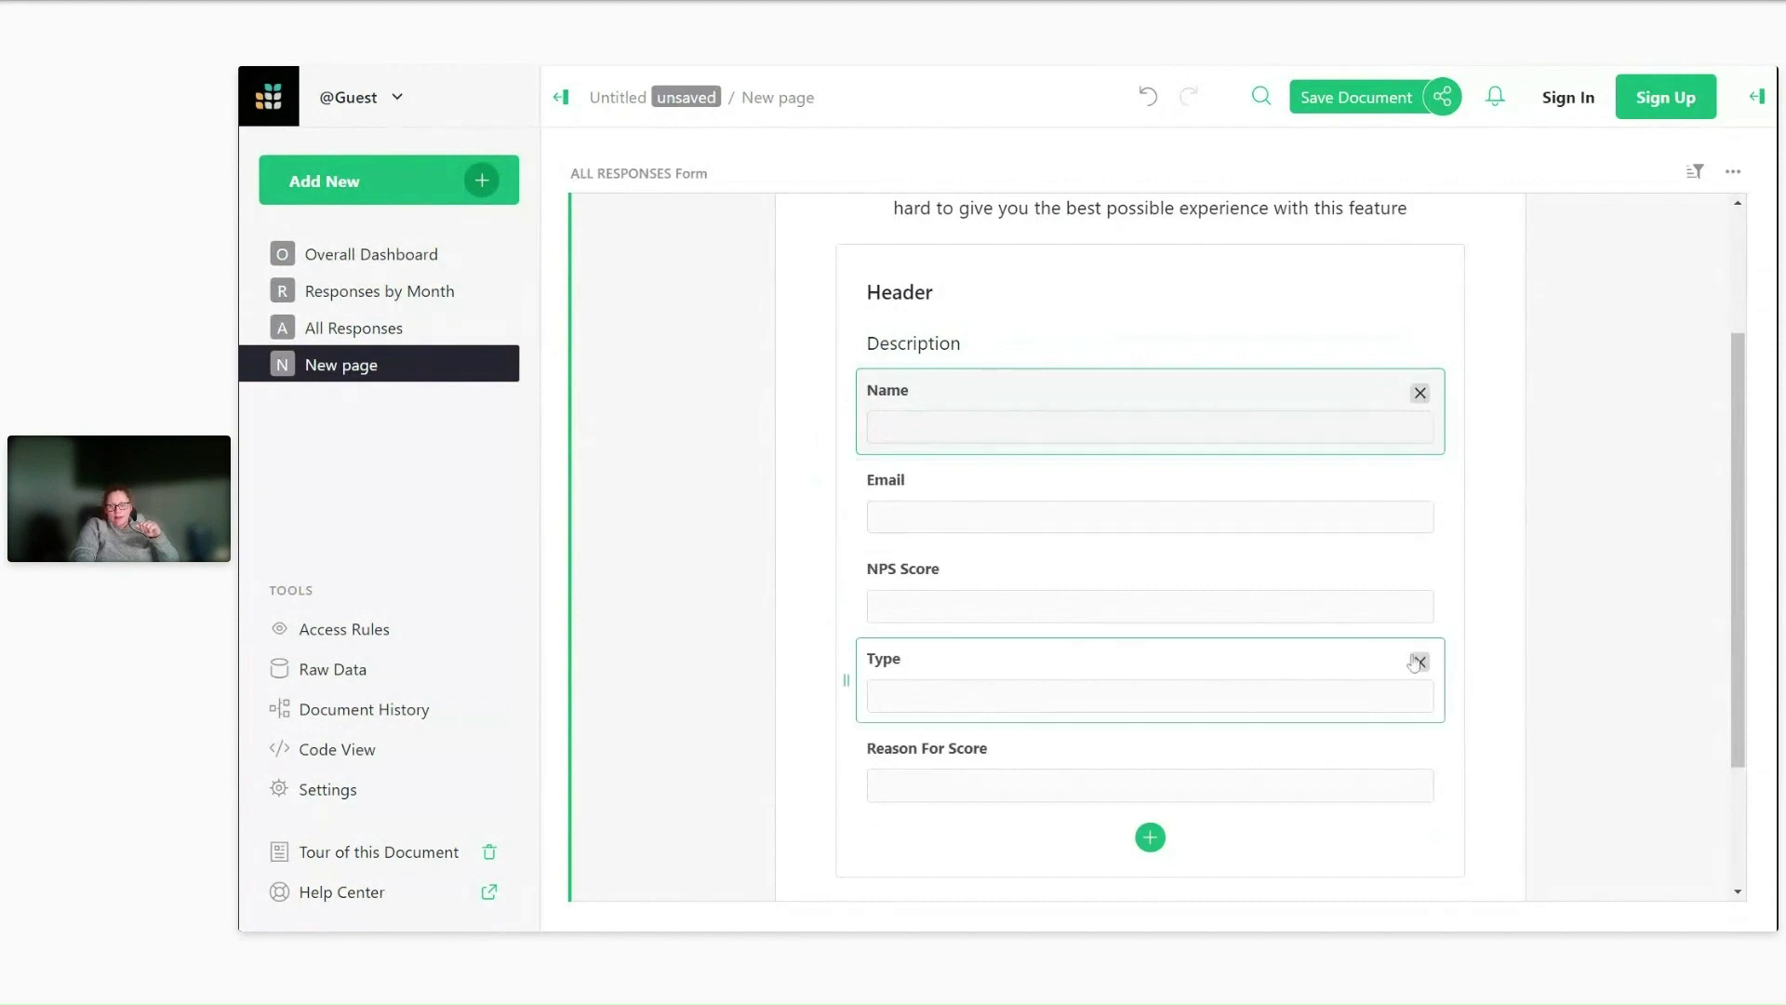
pyautogui.click(1418, 662)
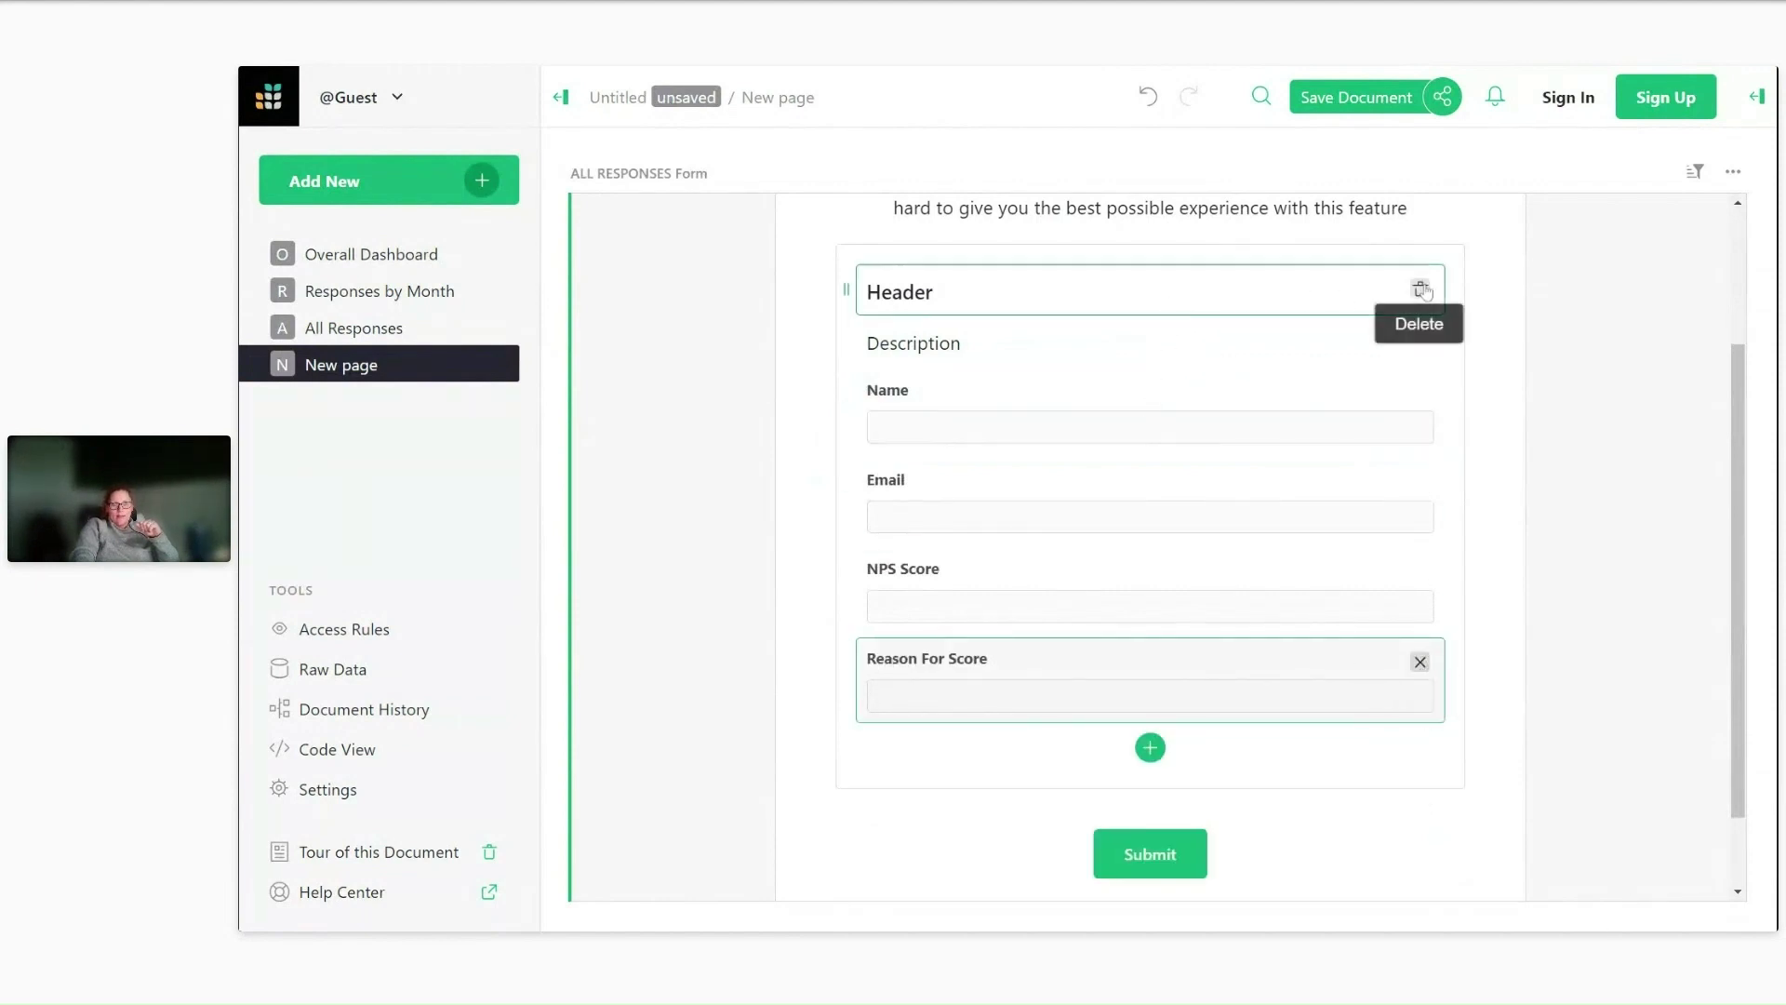
pyautogui.click(1420, 289)
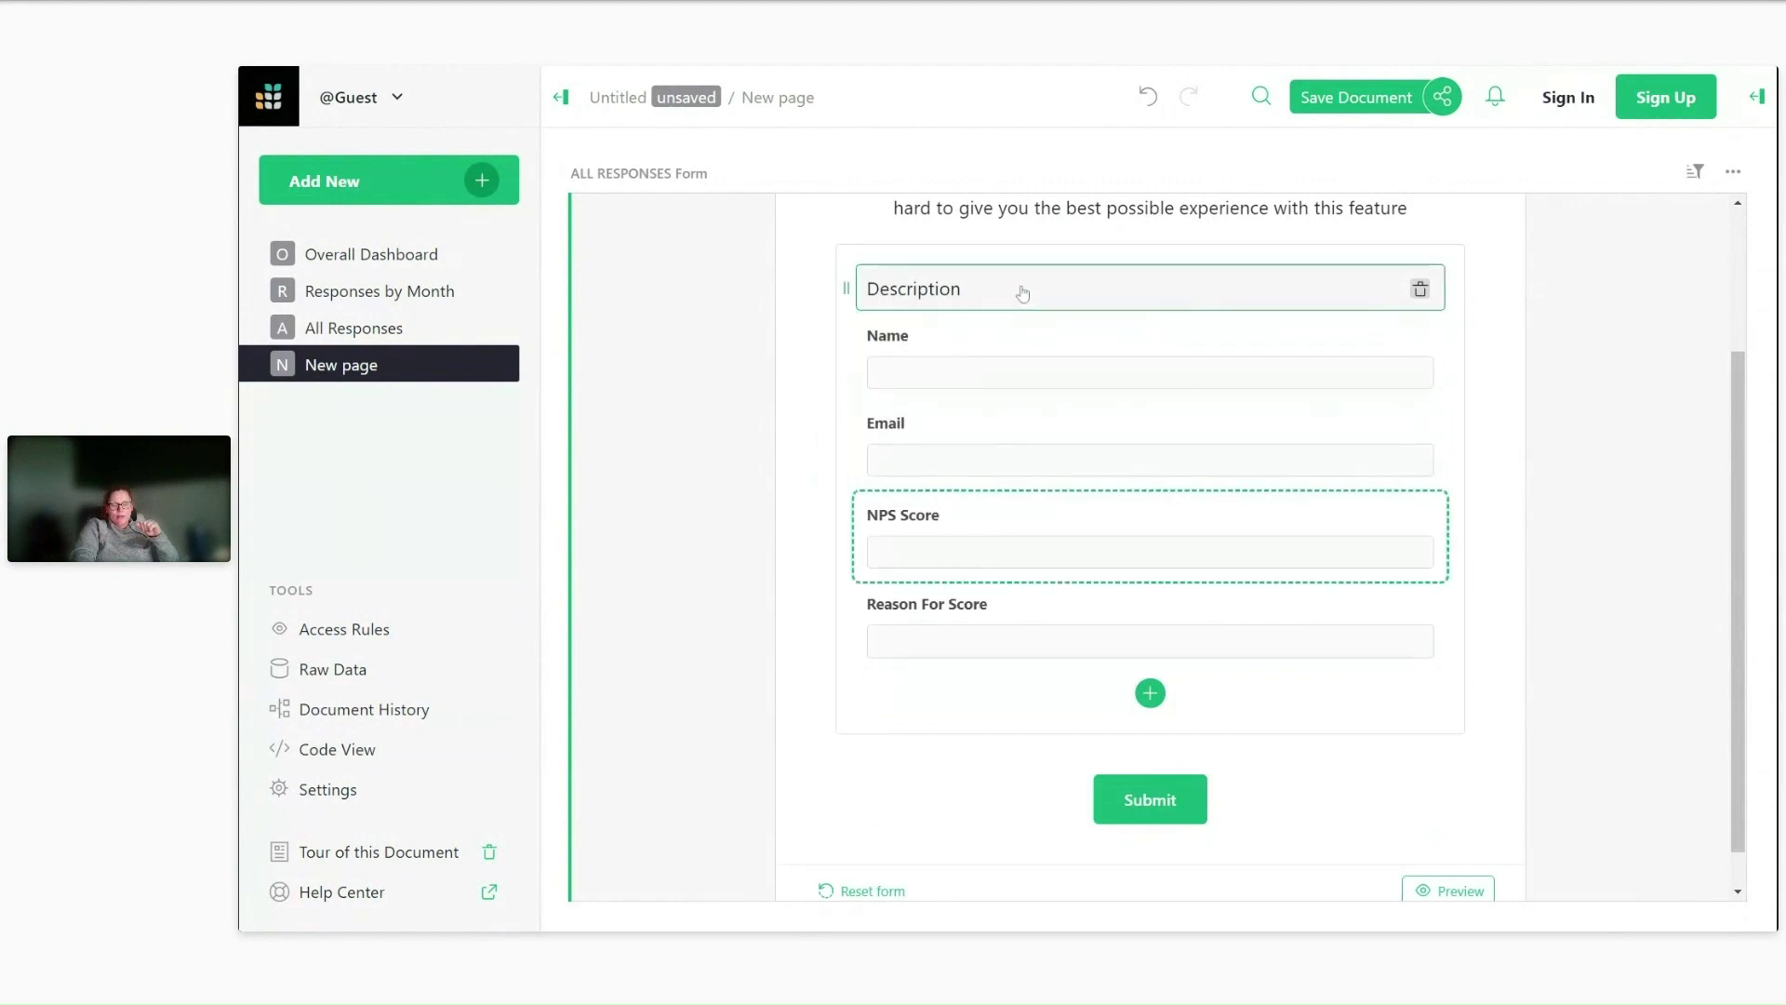
# Move the Description block between Email and NPS Score and change its text to "Please provide a score between 1 and 10.".
pyautogui.moveTo(1022, 294); pyautogui.dragTo(1017, 478)
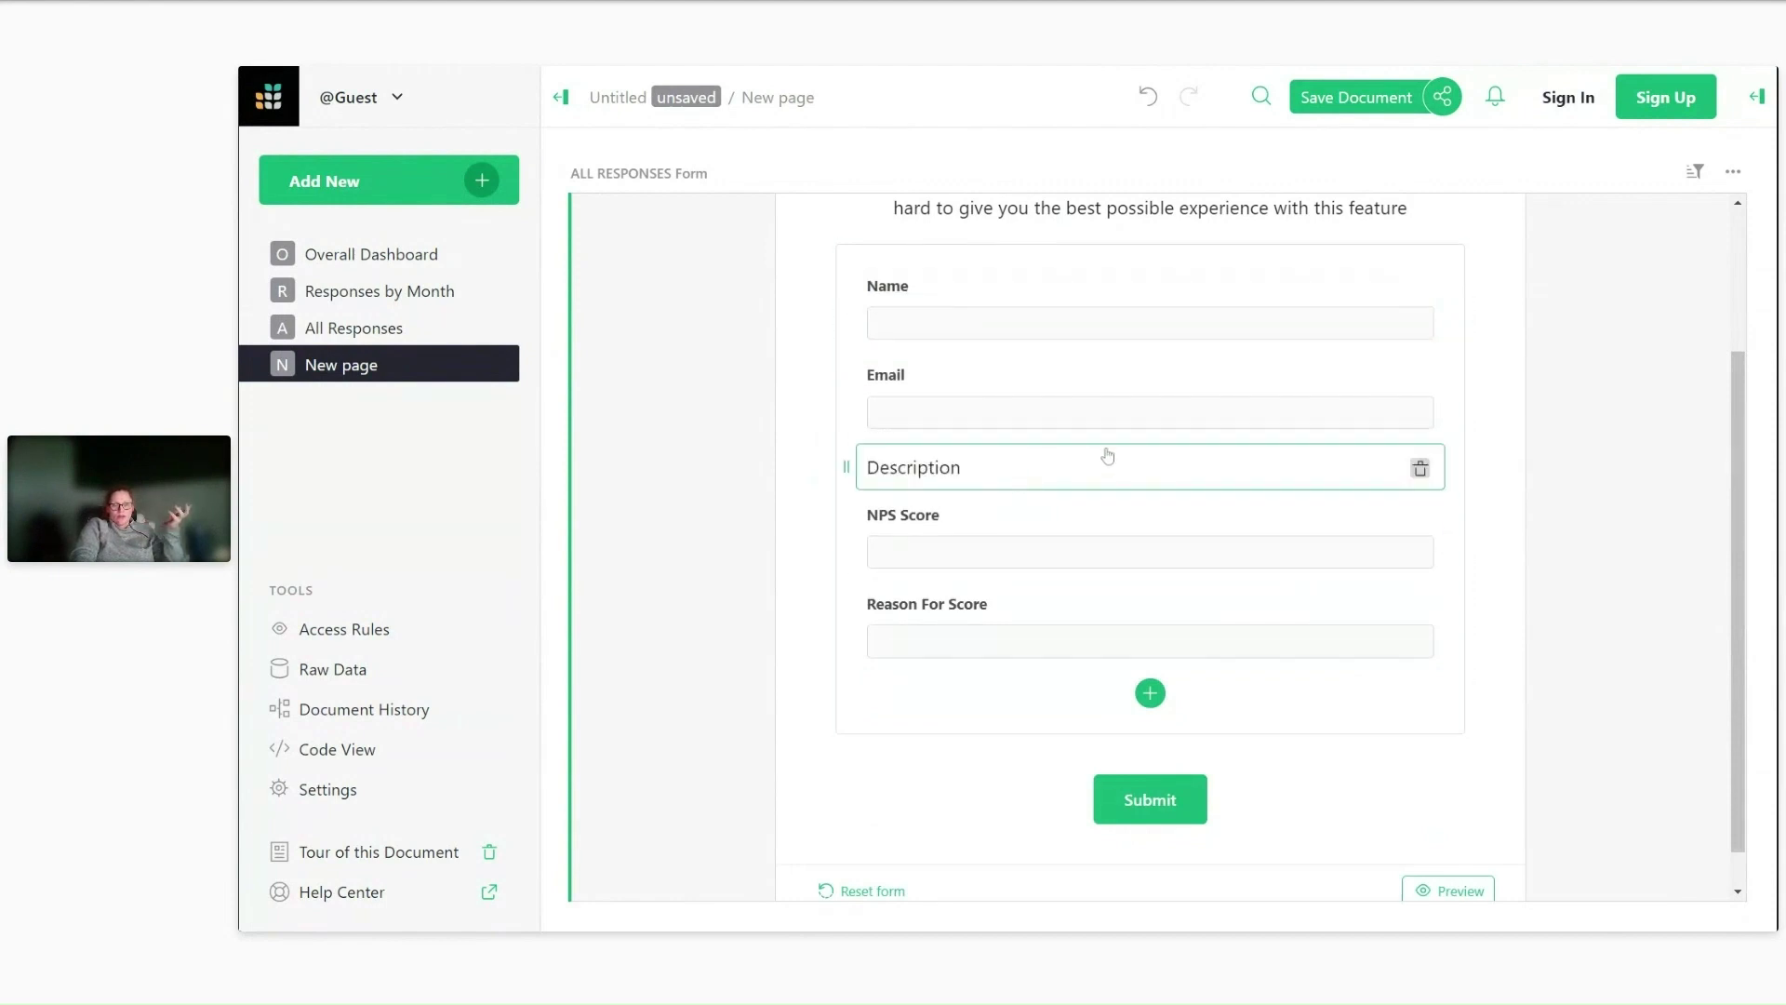
pyautogui.click(1079, 479)
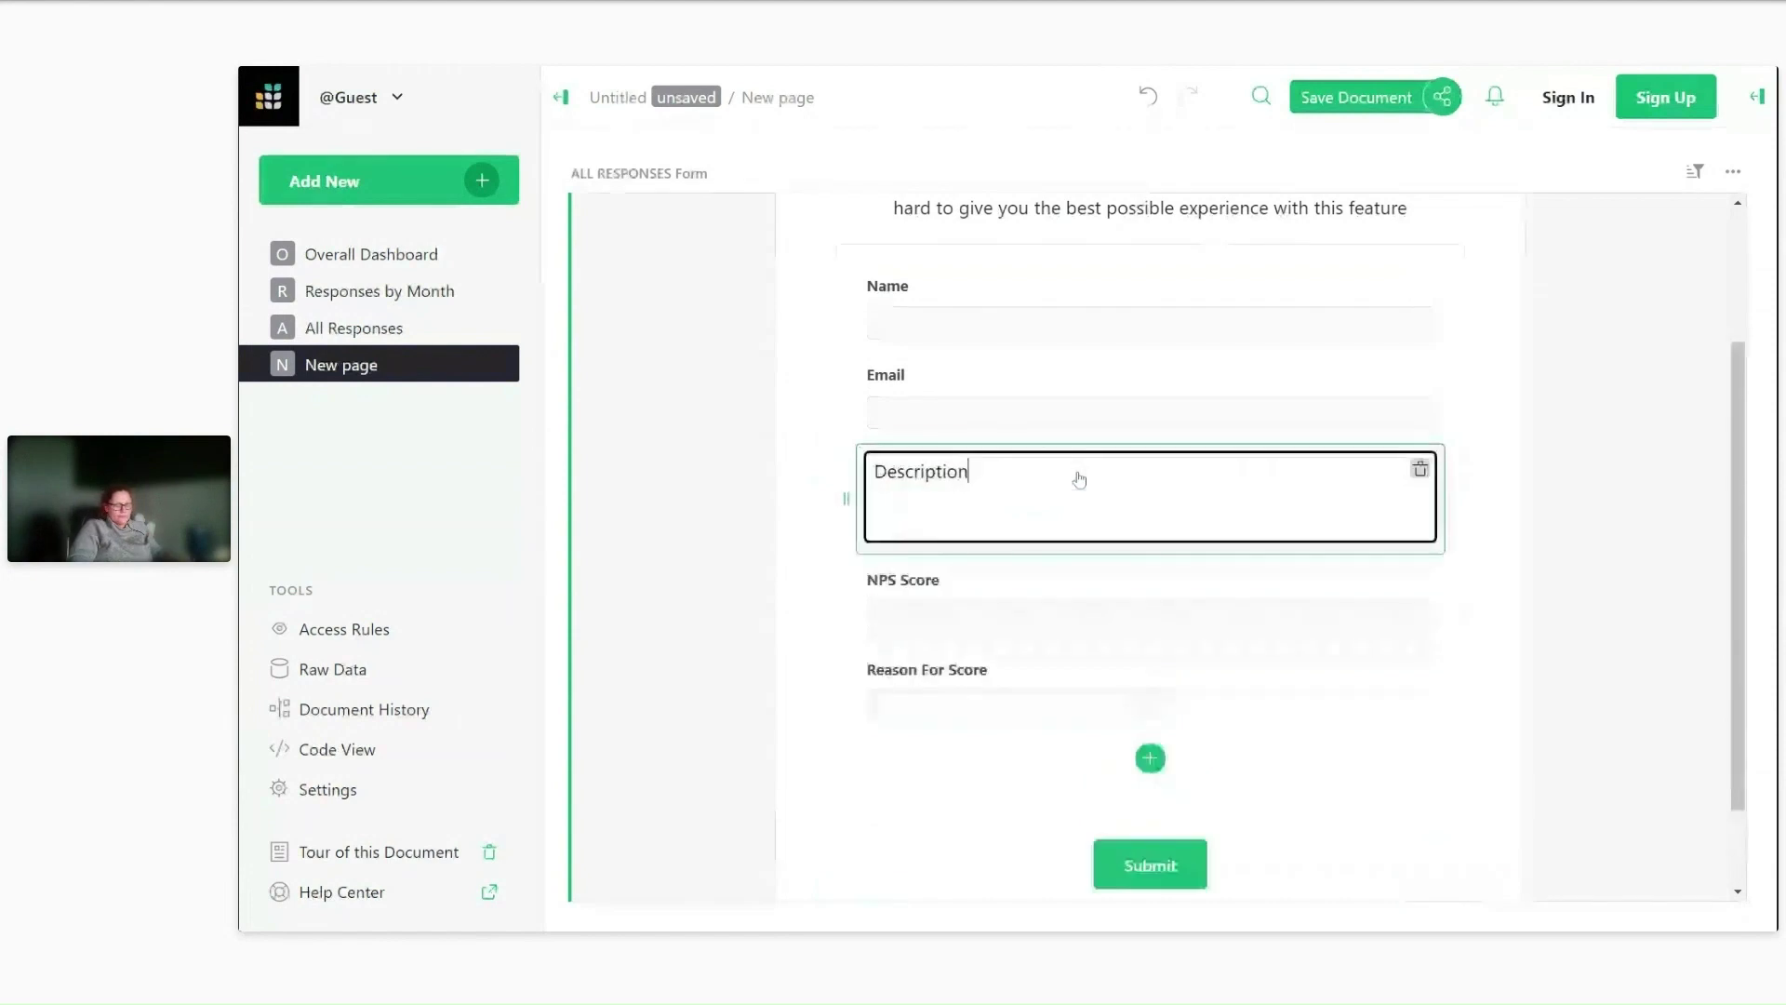
pyautogui.write('Please')
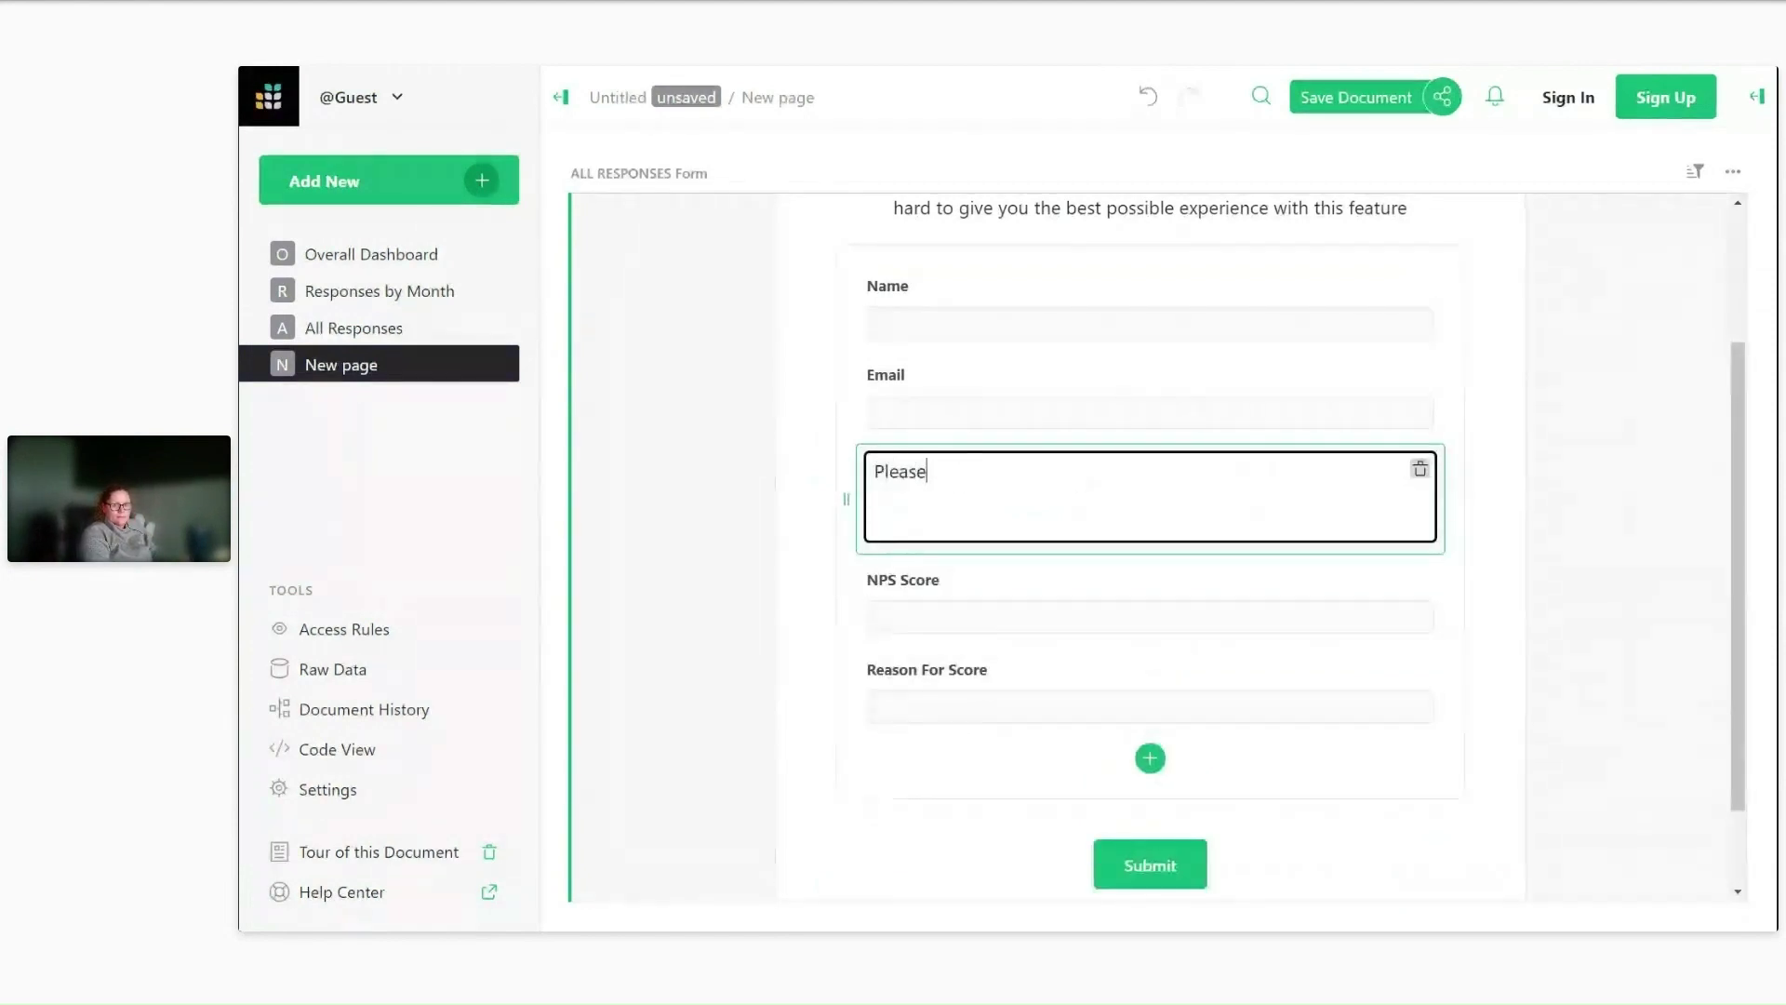
pyautogui.write(' provide a score between 1')
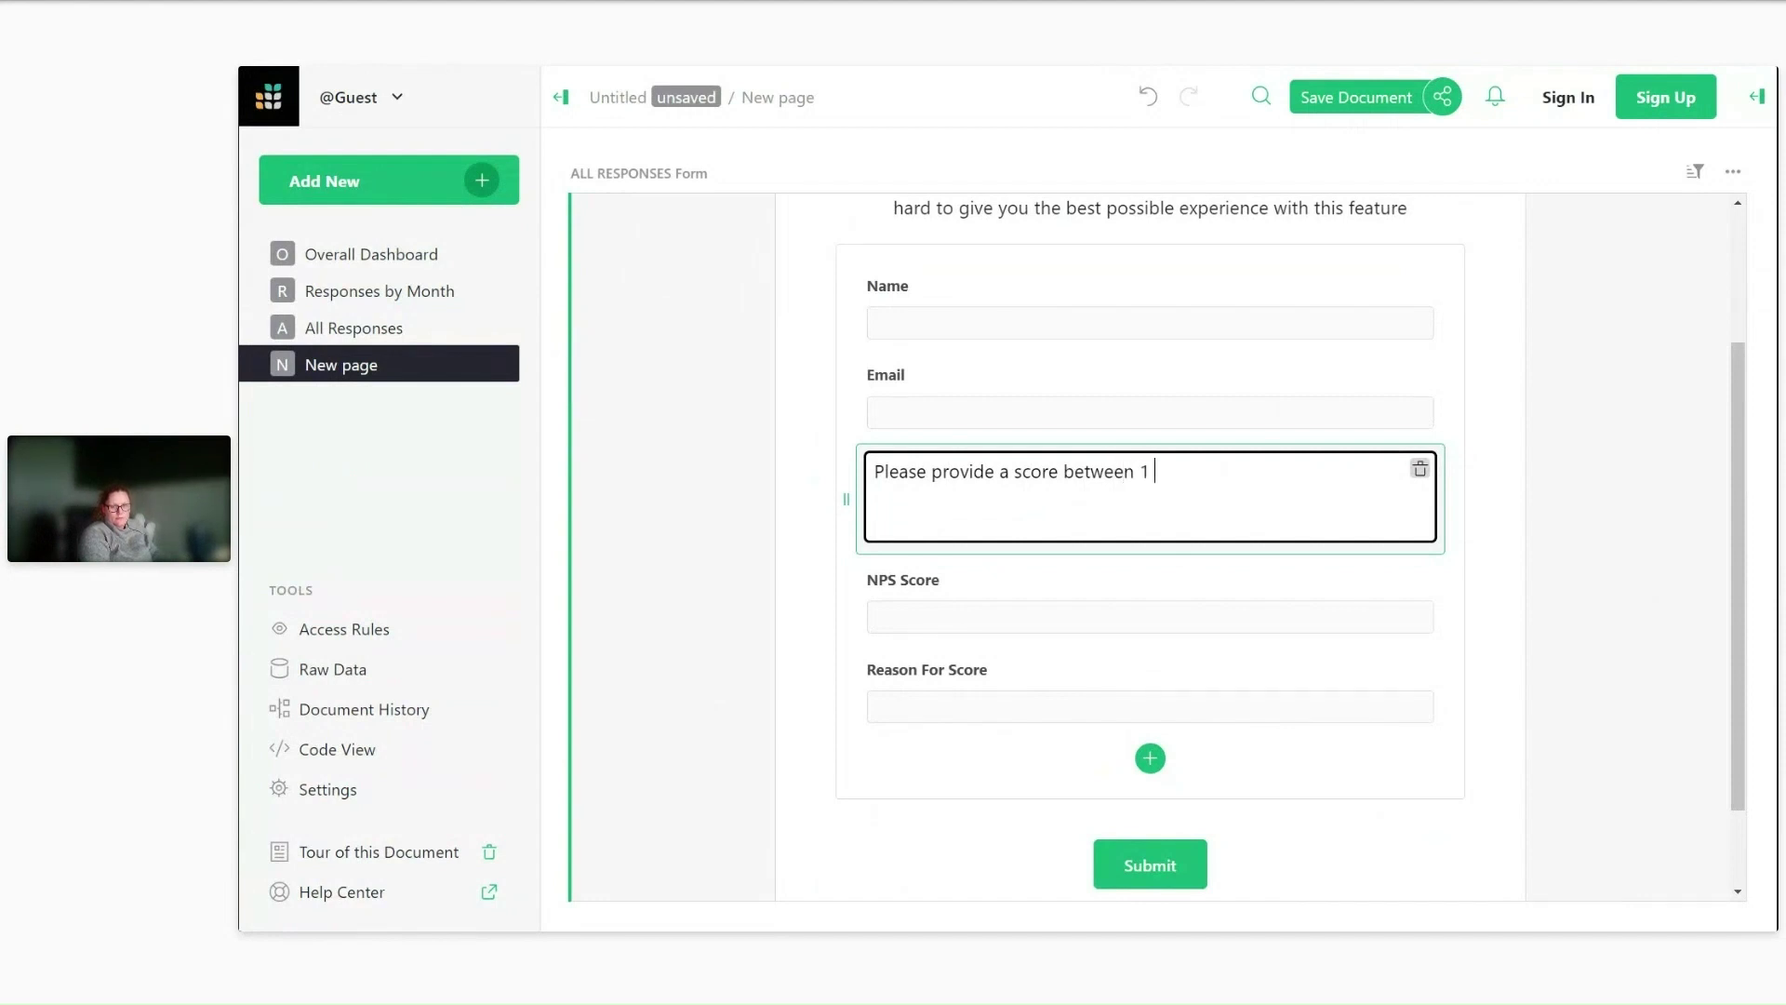
pyautogui.write(' and 10.')
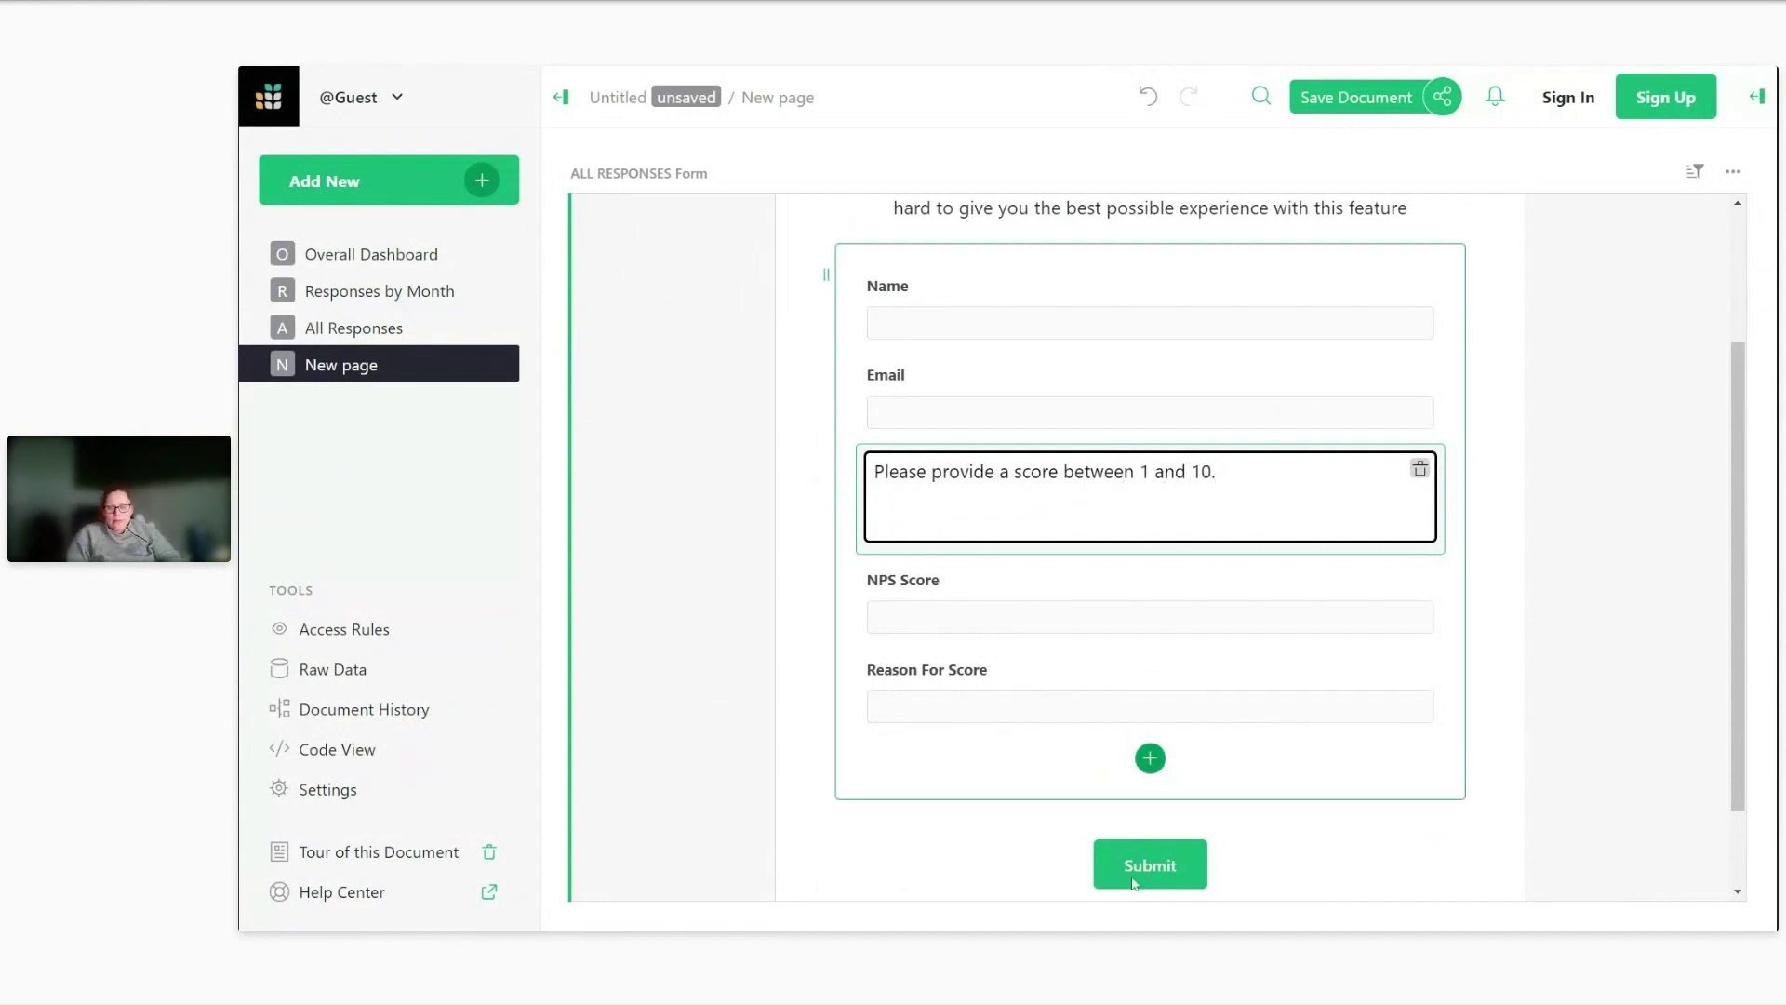
pyautogui.click(1324, 785)
# Examine the question types, unmapped fields and building blocks that can be added to the form, without adding any.
pyautogui.scroll(-1, 1308, 778)
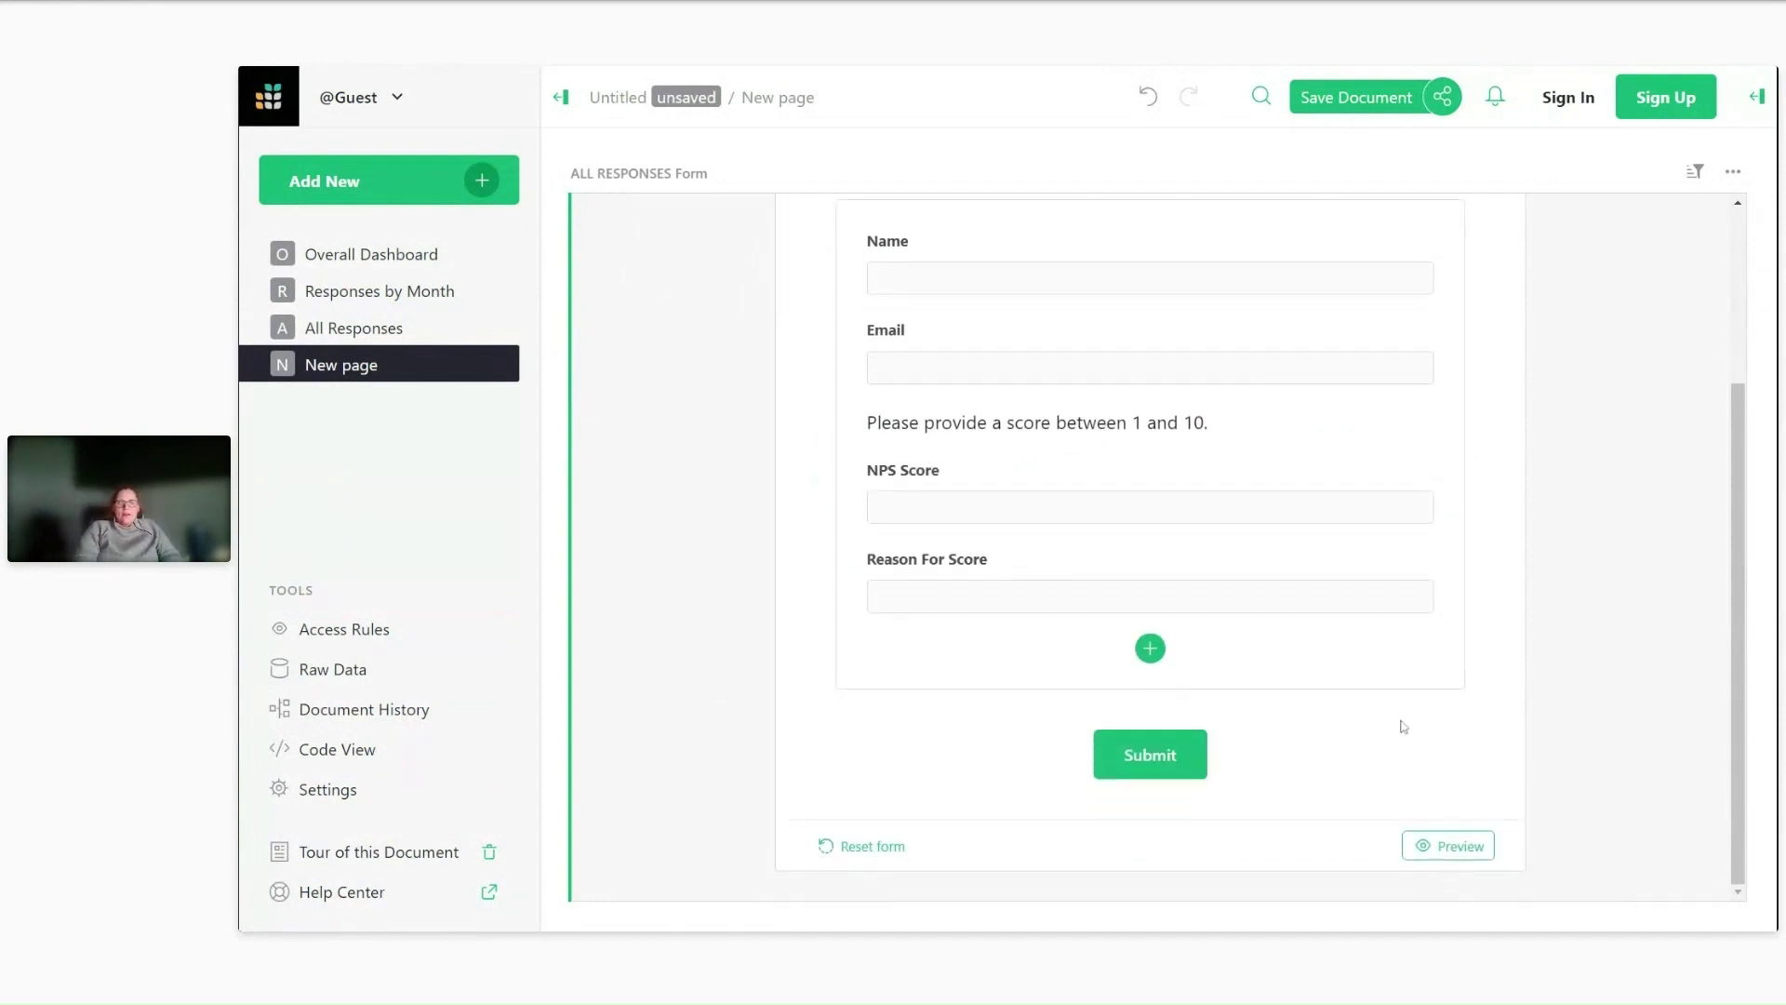
pyautogui.click(1151, 648)
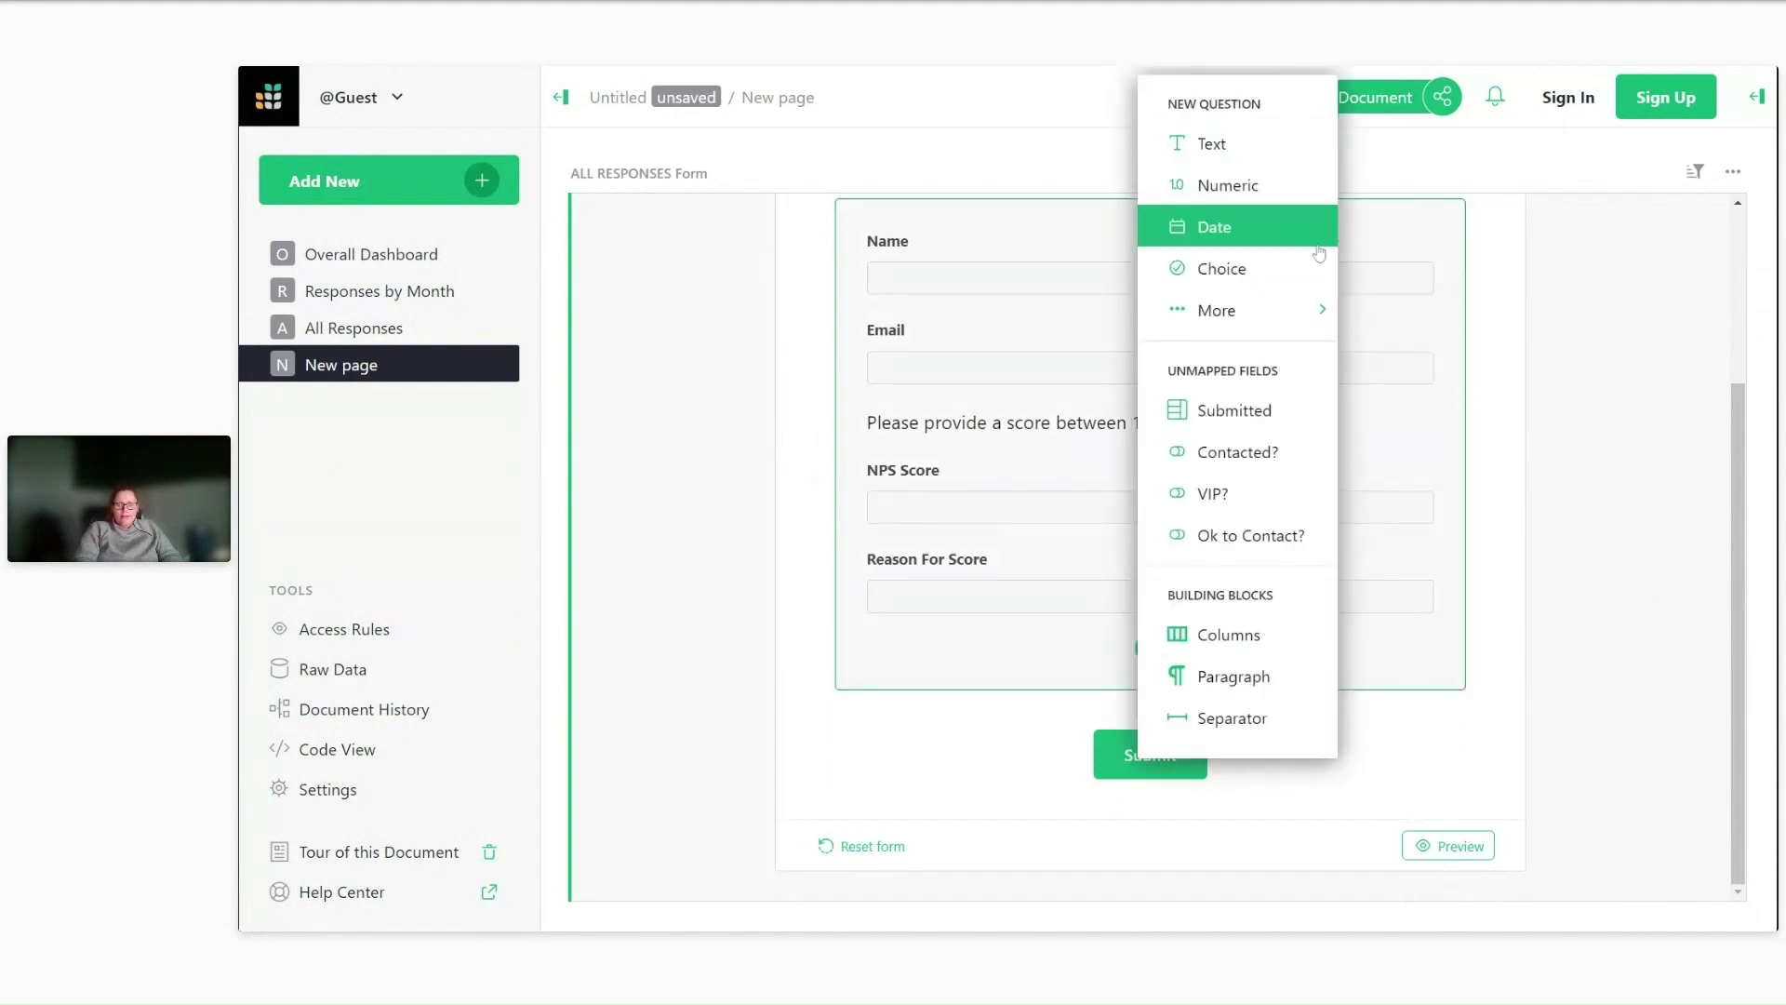
pyautogui.click(1398, 755)
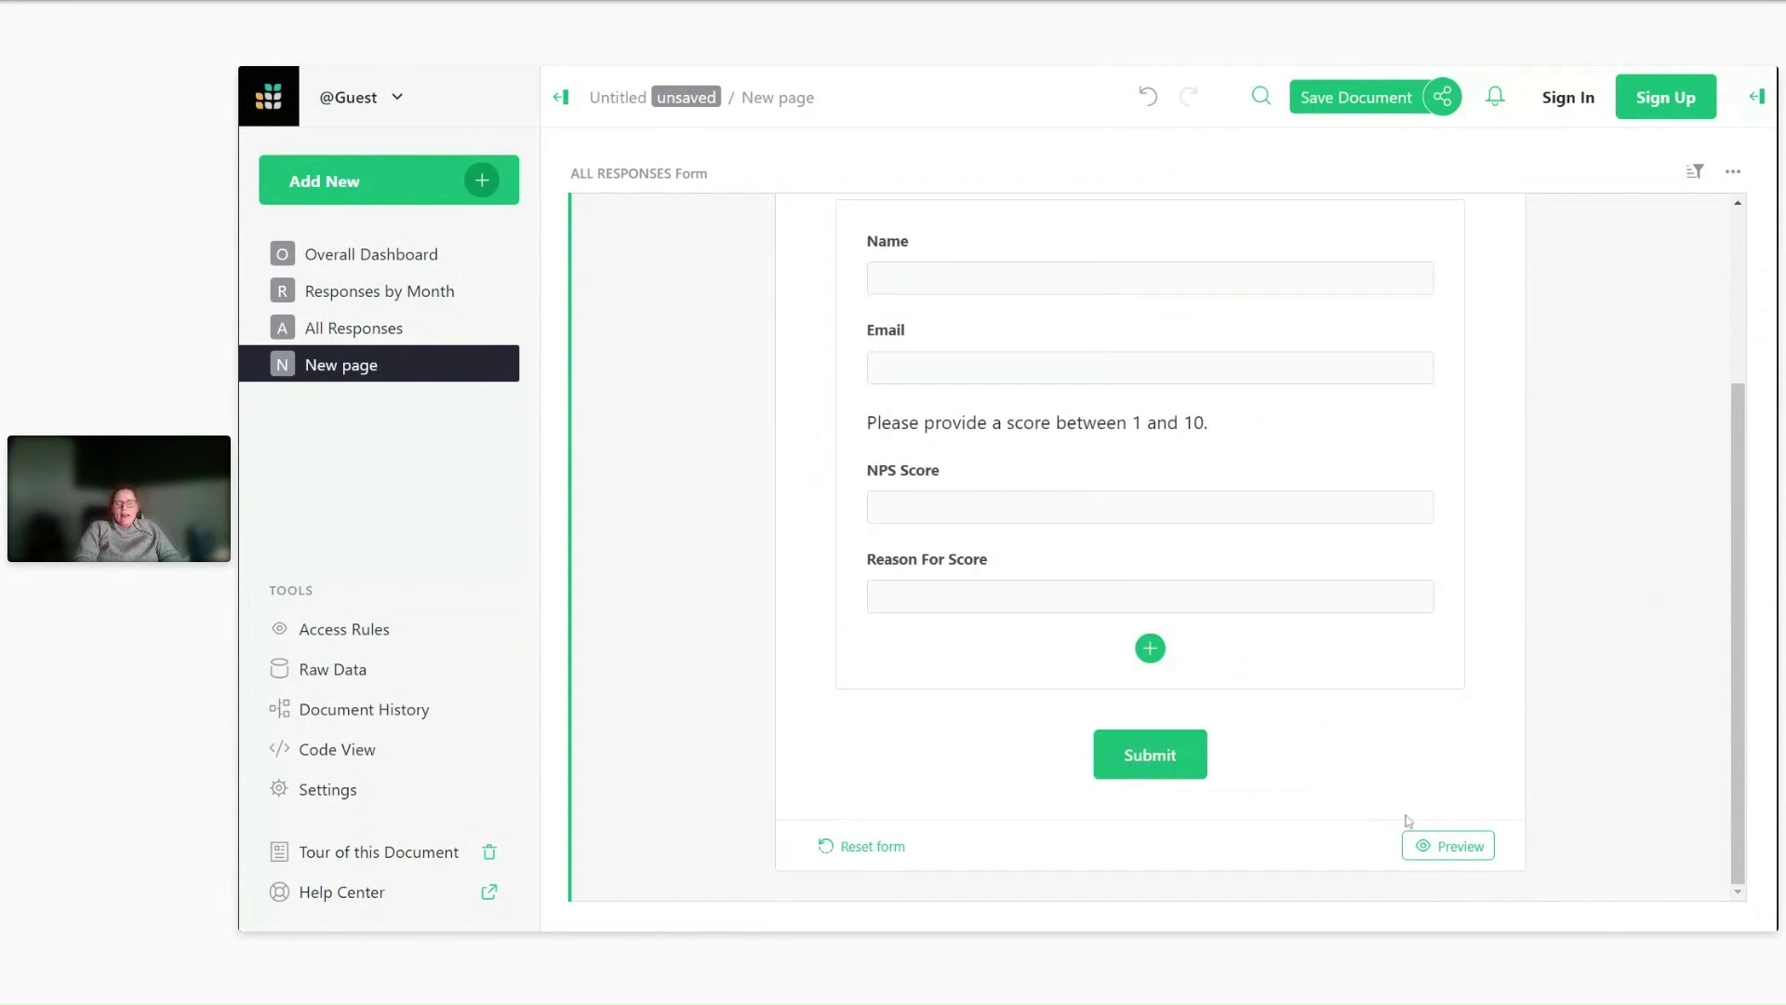
# Preview the form as respondents see it, close the preview, and switch to the Proposals & Contracts Template document's Contract Dashboard.
pyautogui.click(1423, 846)
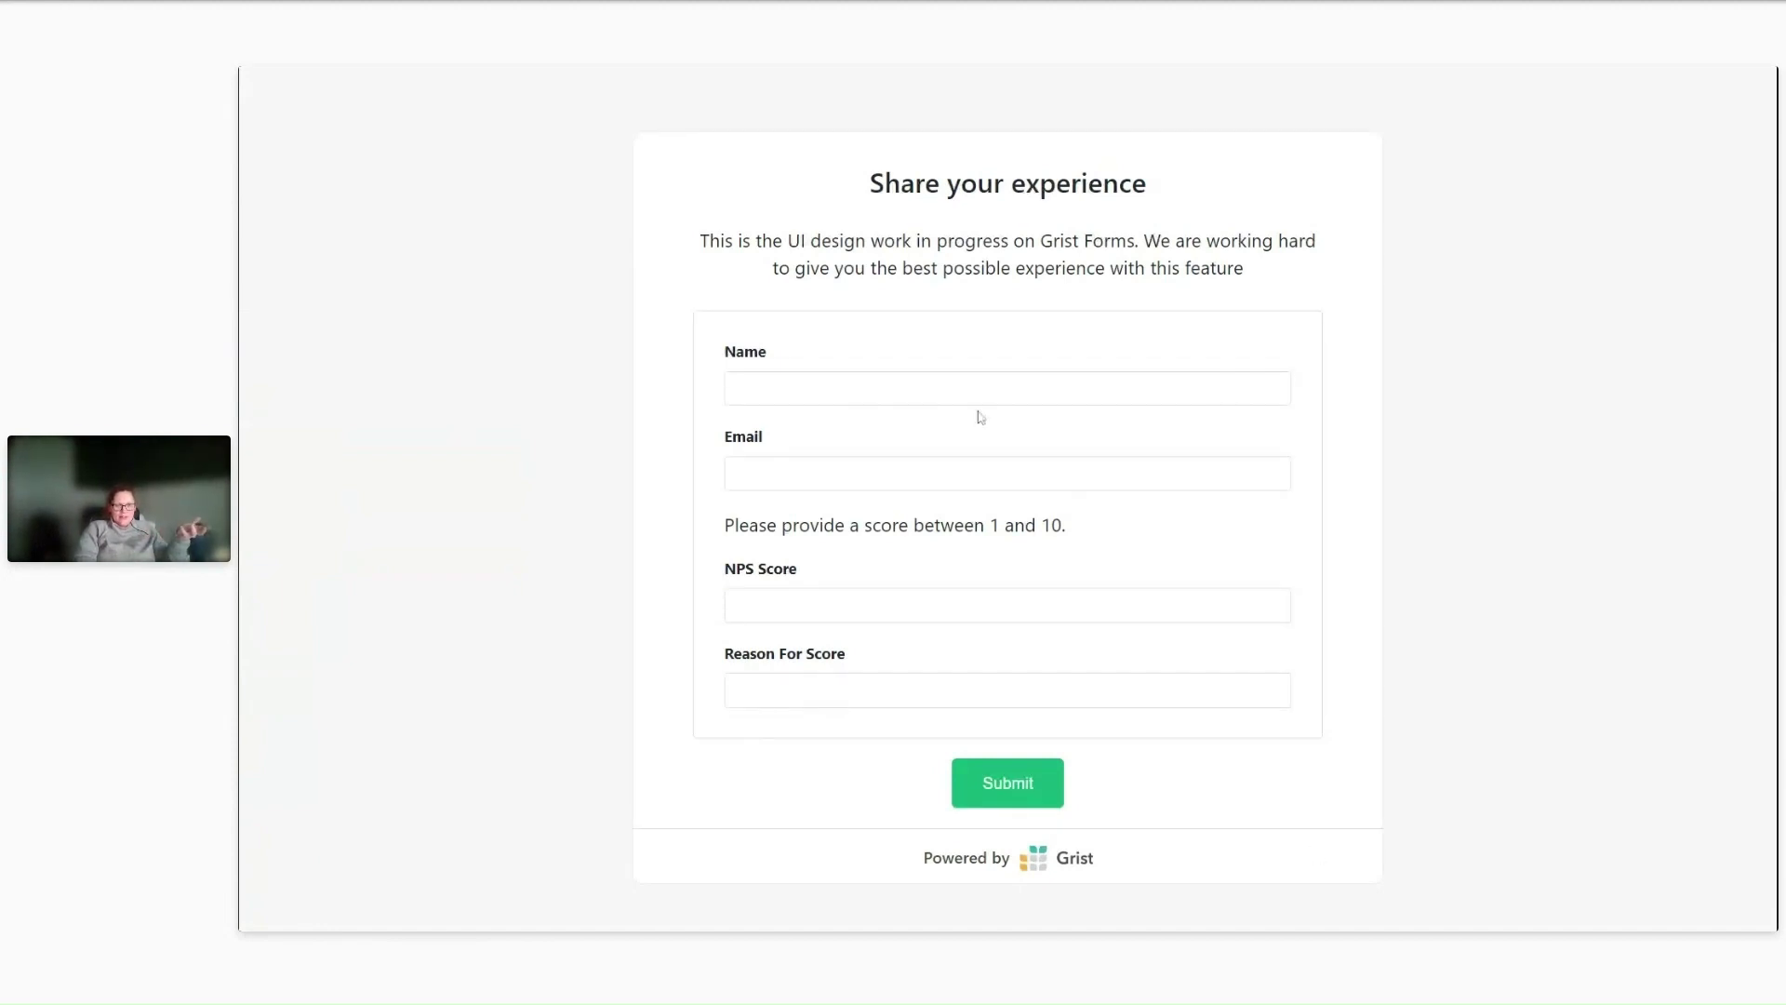
pyautogui.click(976, 473)
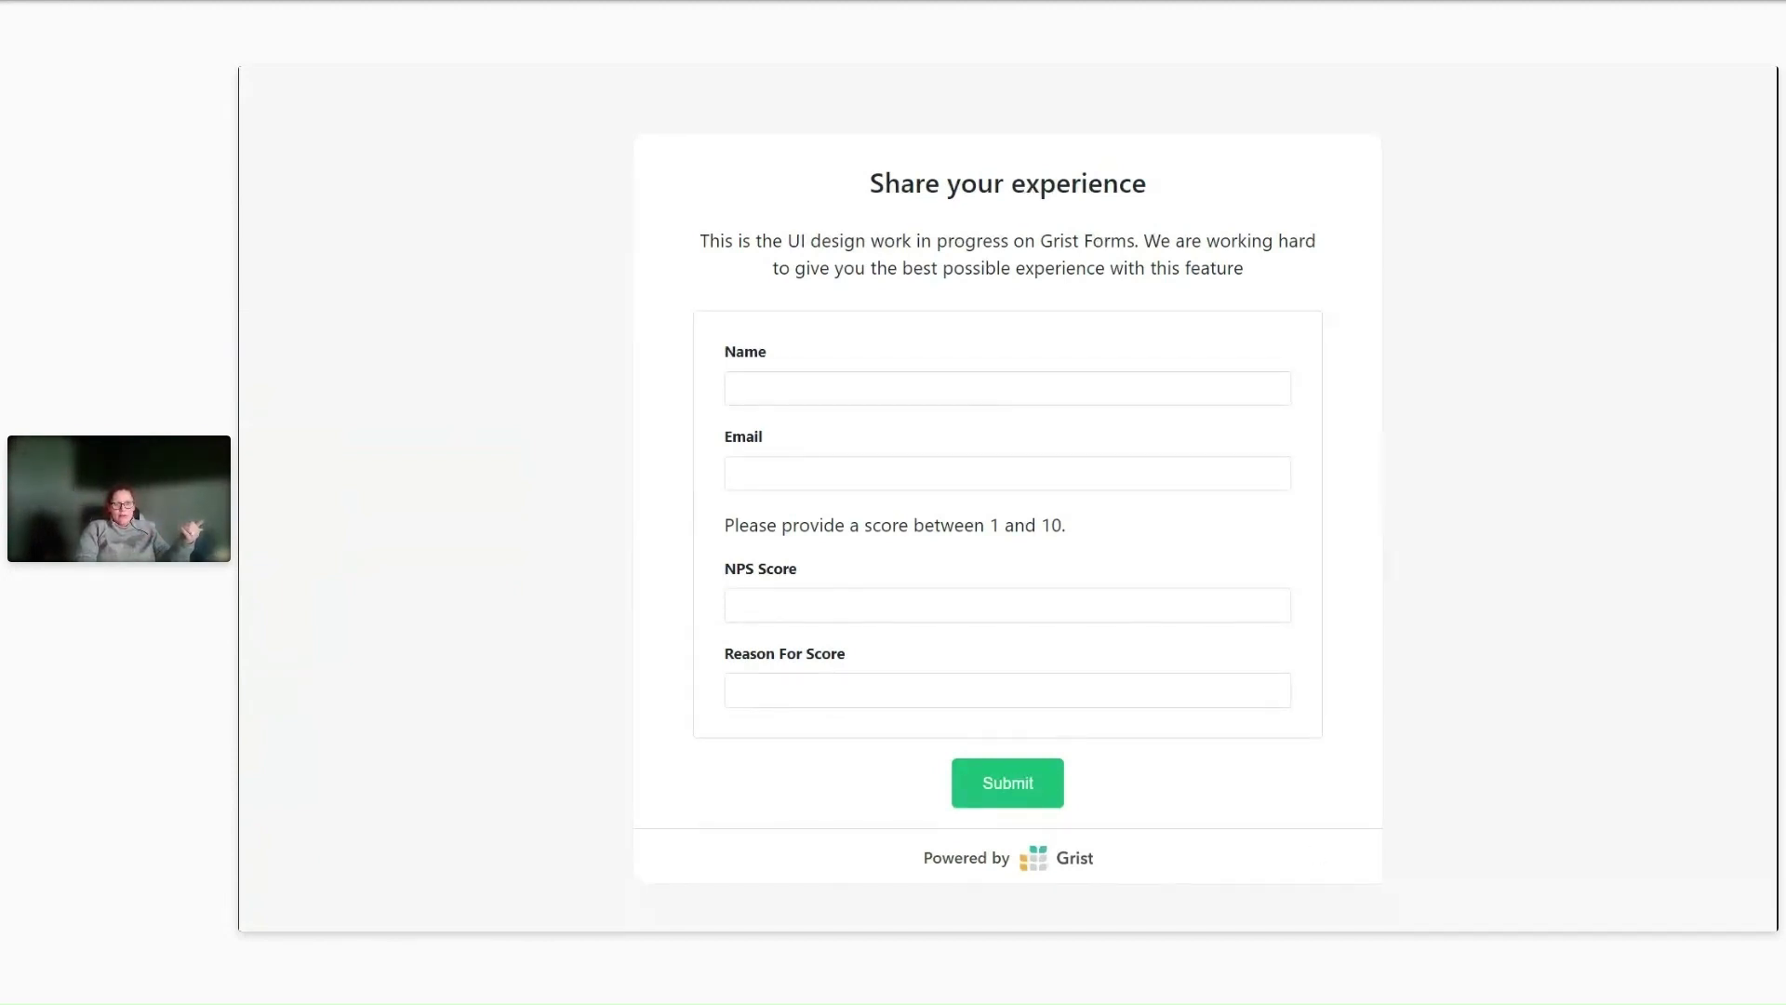
pyautogui.press('Tab')
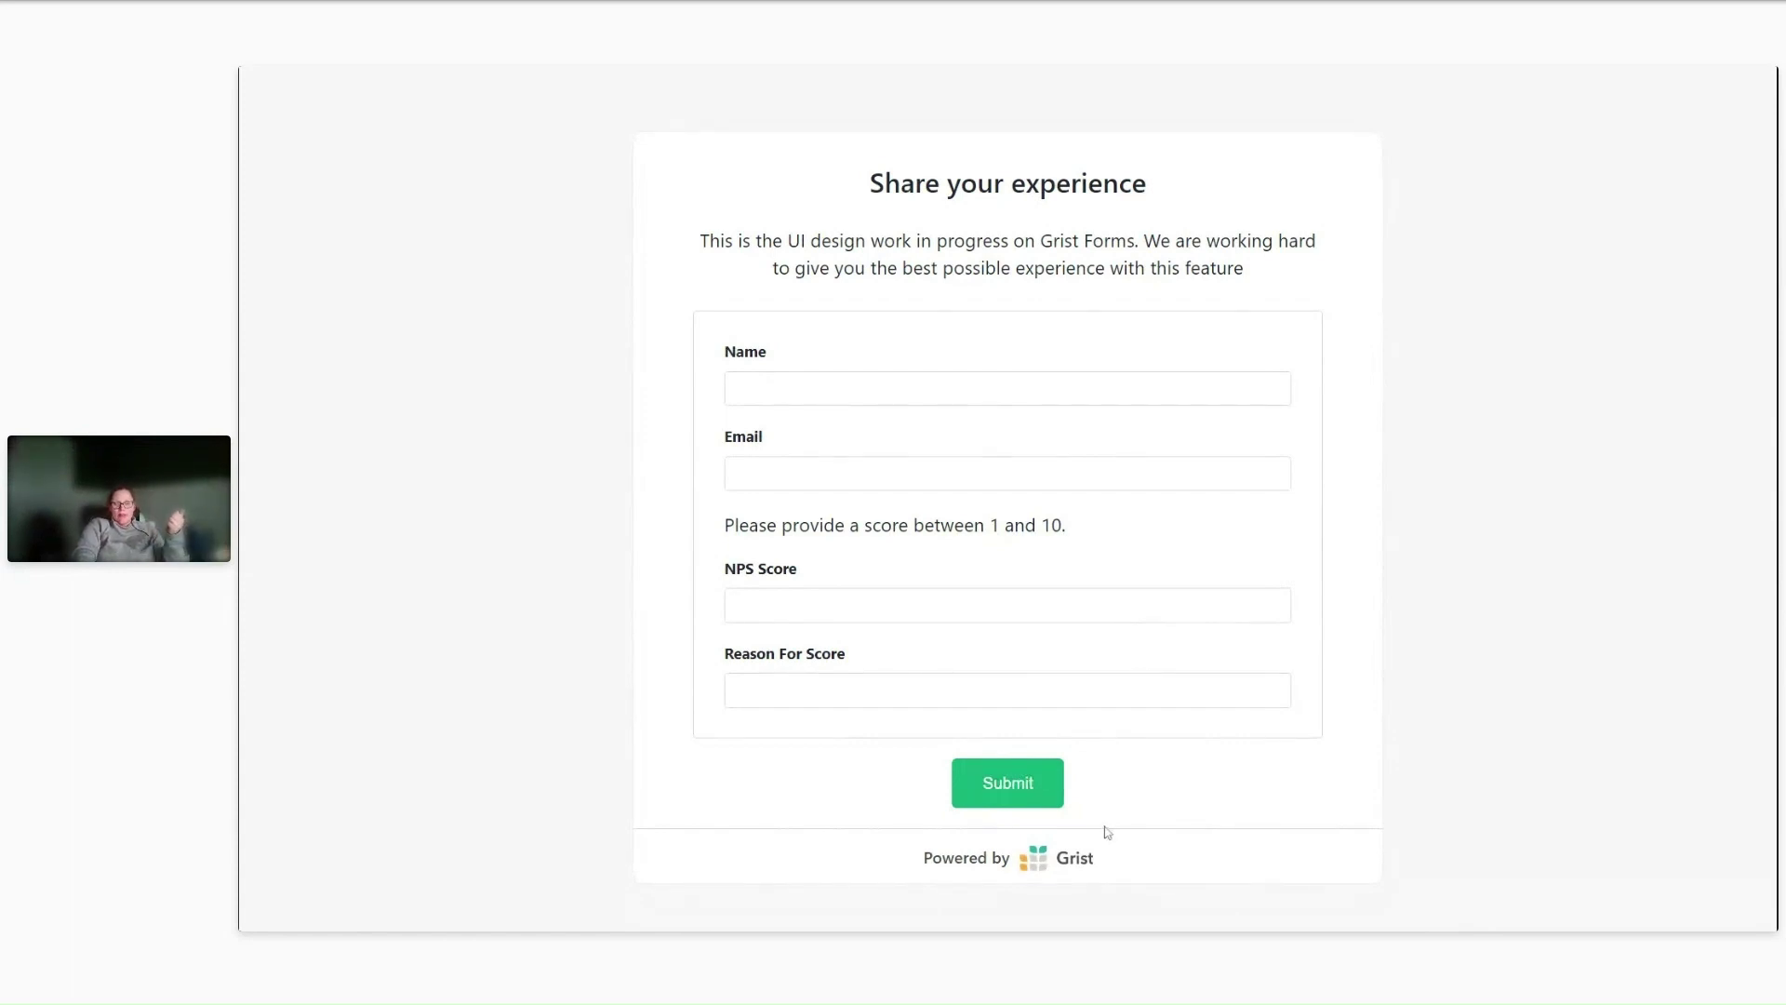
pyautogui.press('F11')
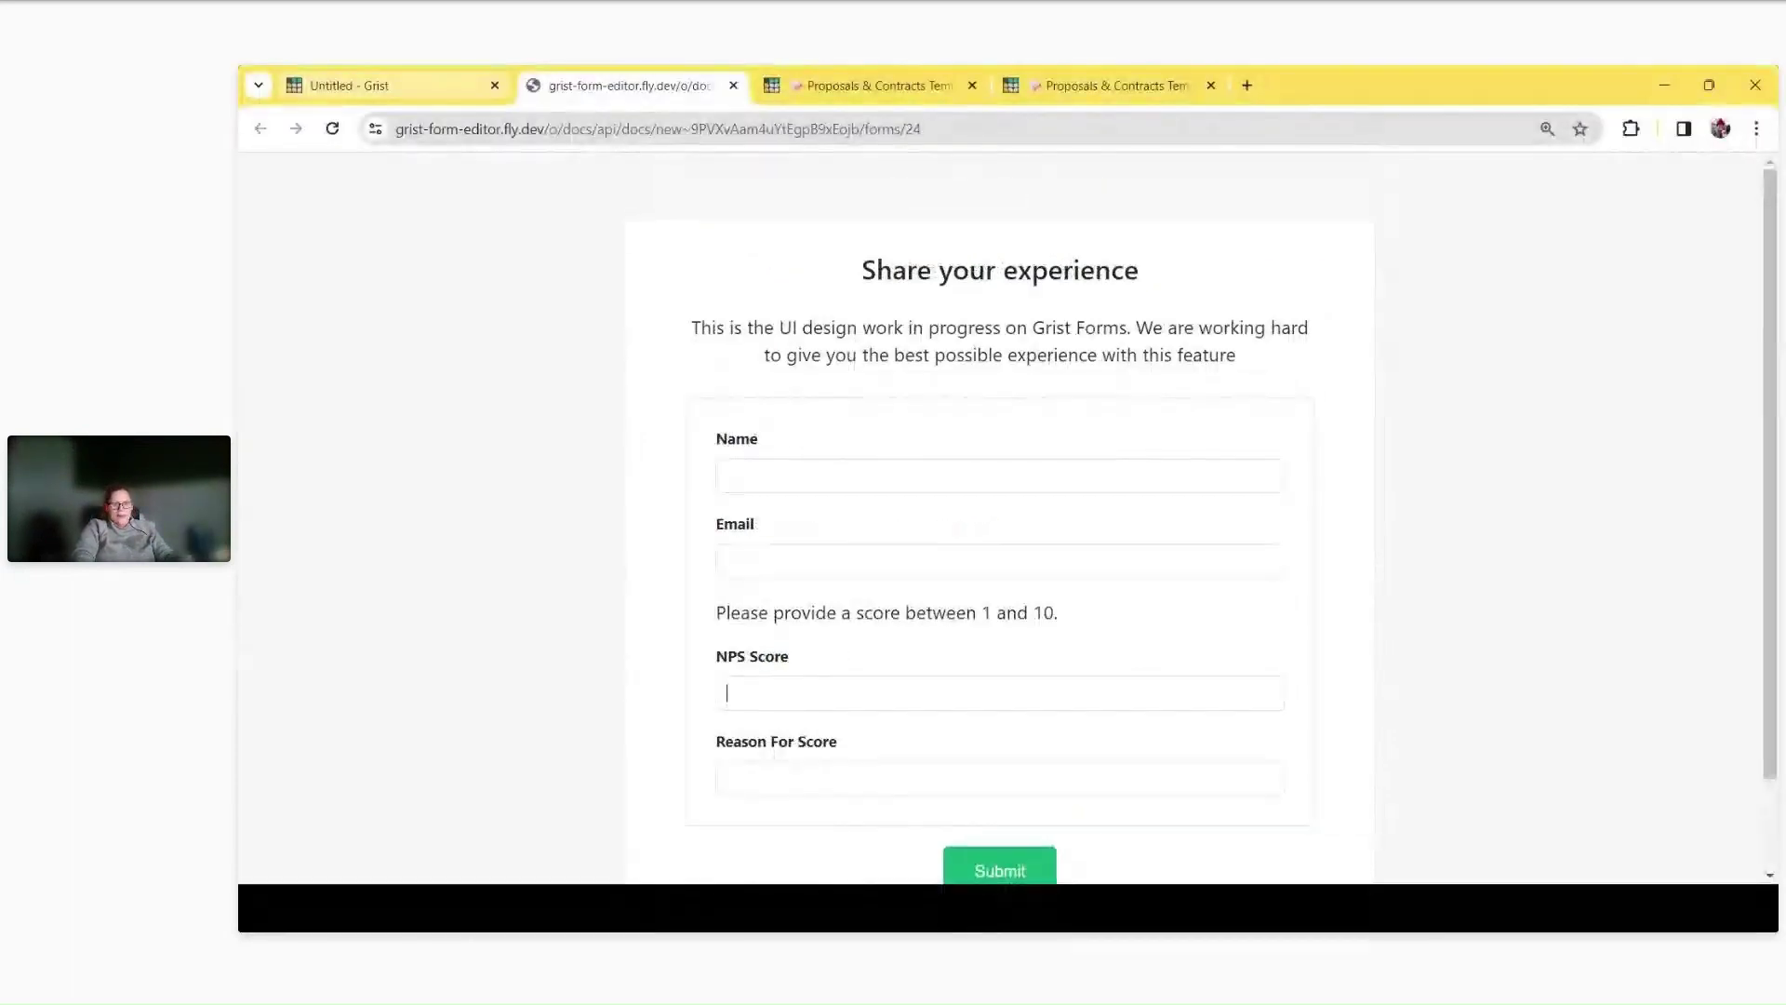
pyautogui.click(733, 84)
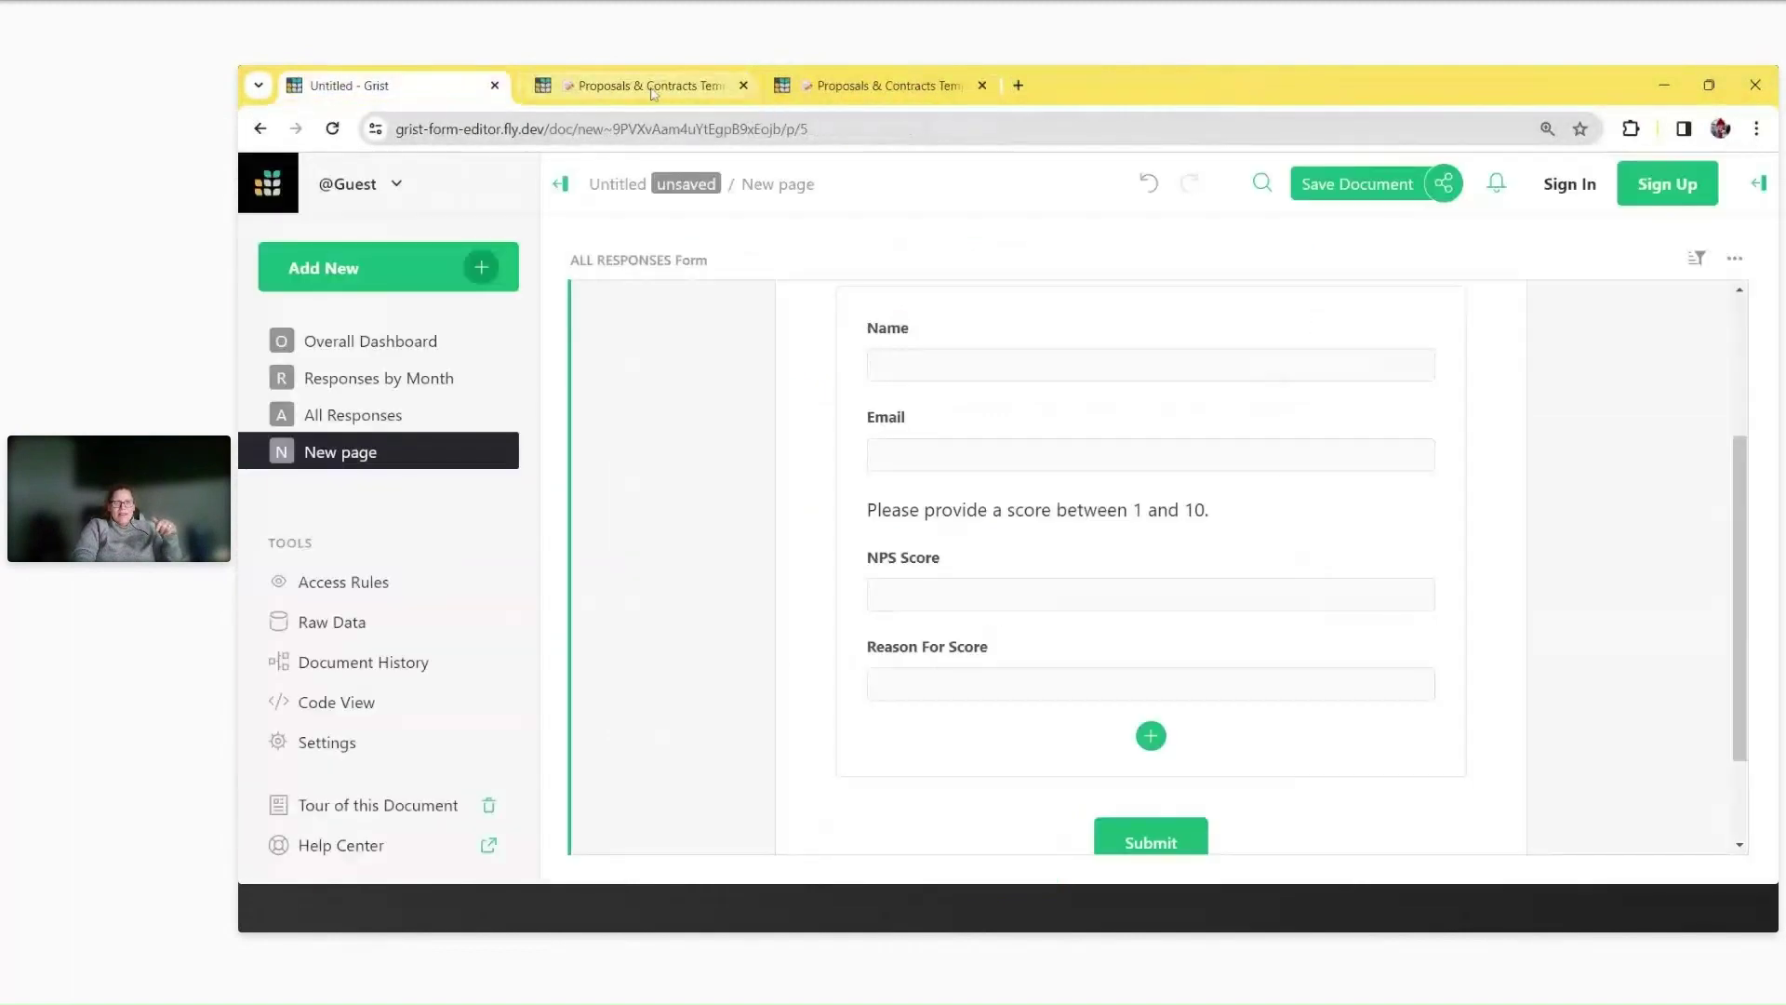
pyautogui.click(561, 94)
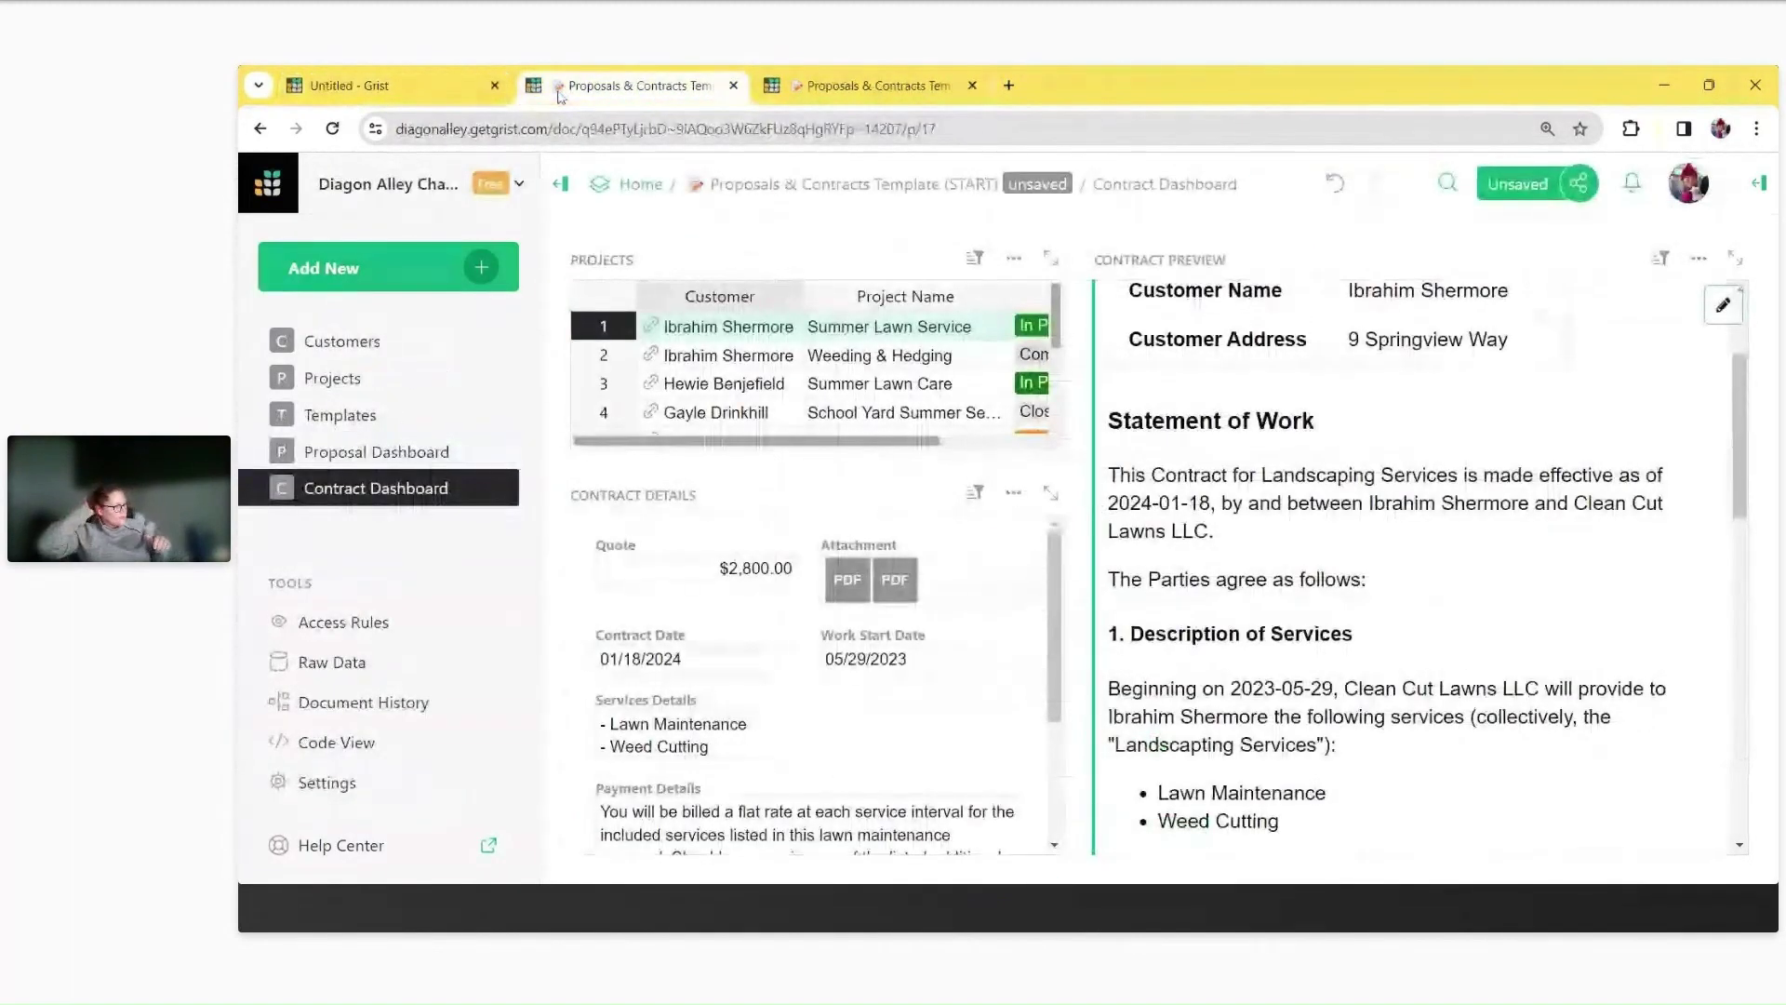